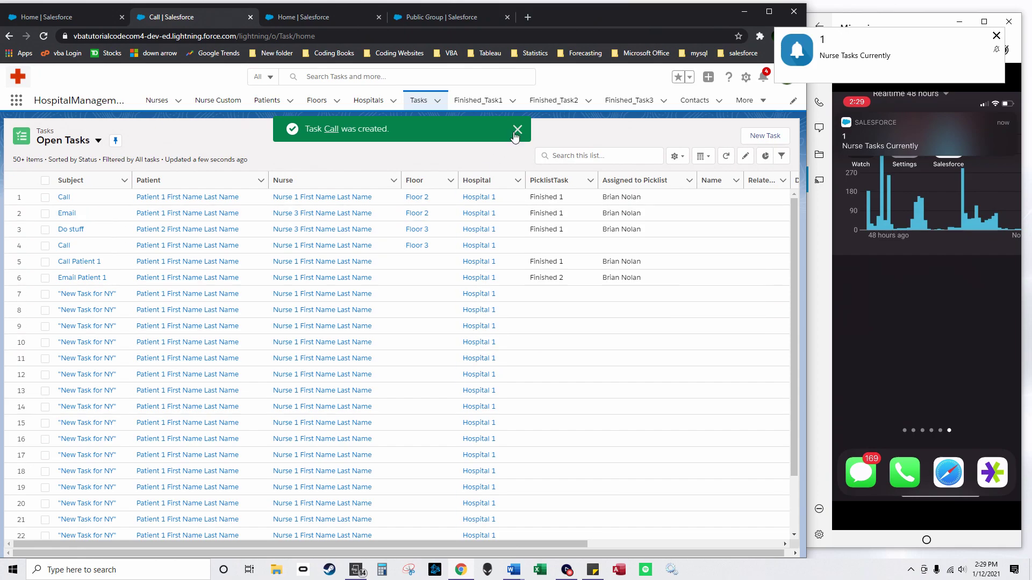
Step: Dismiss the confirmation toast and mark Nurse 1's Email activity as complete
left_click(157, 100)
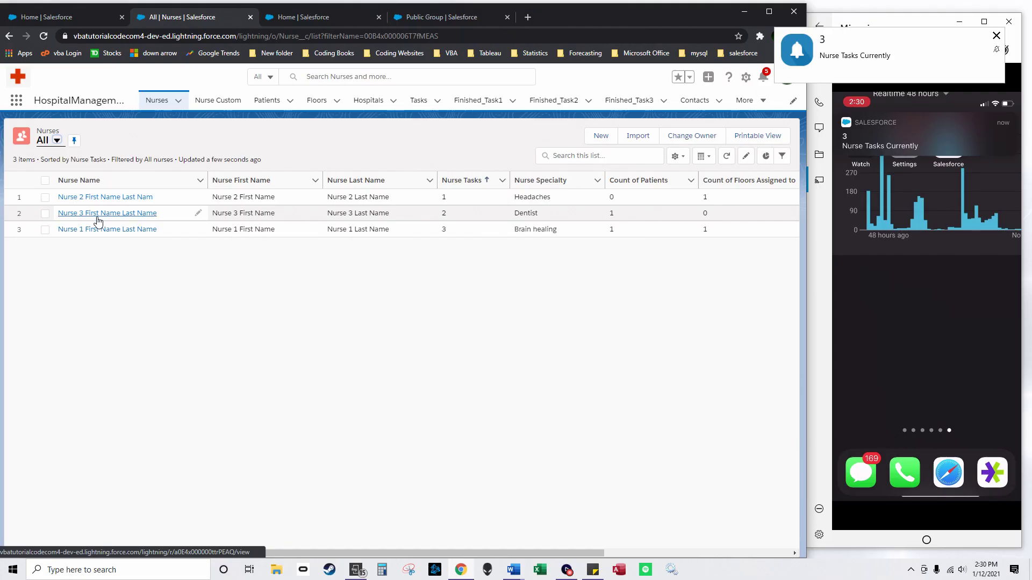
left_click(99, 230)
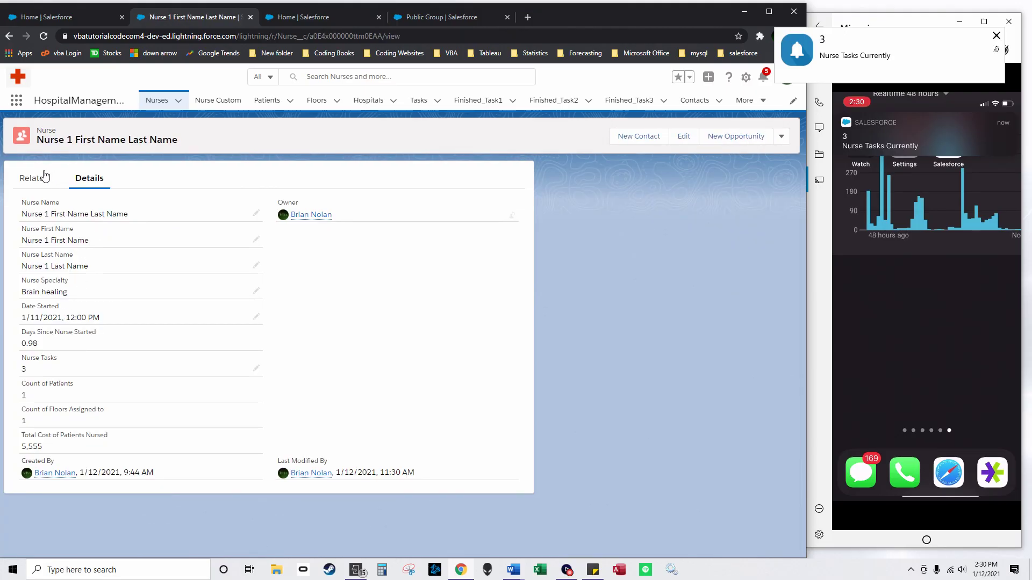
left_click(45, 178)
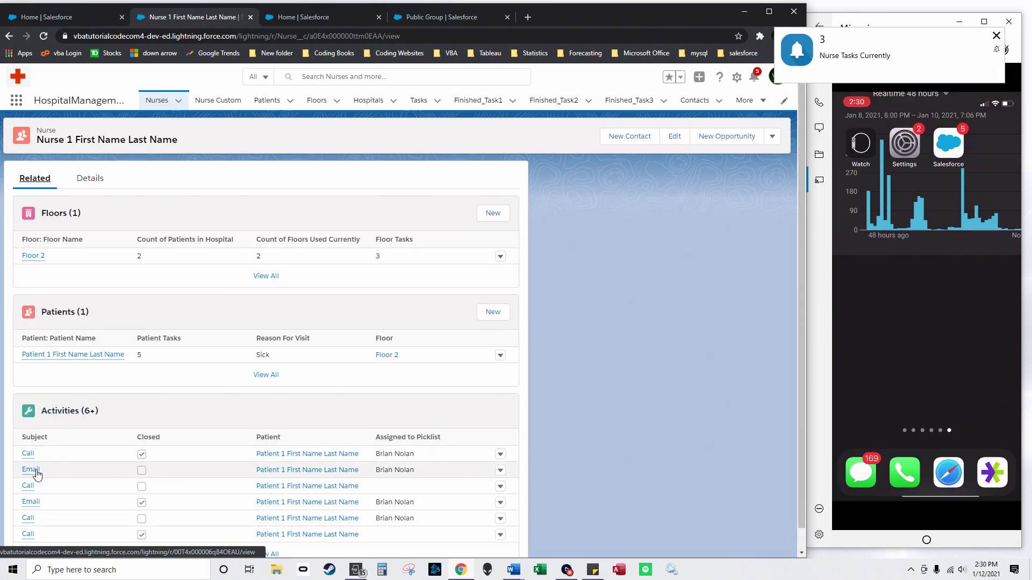
left_click(37, 472)
left_click(508, 136)
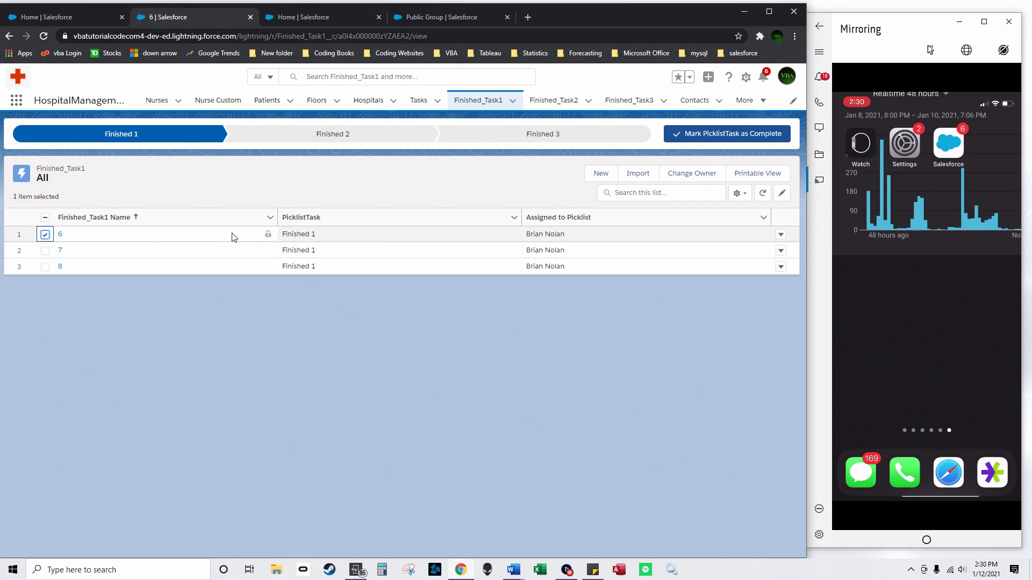
Step: Advance record 6 to Finished 2, set Finished_Task2 record 5 back to Finished 1, then return to Finished_Task1
left_click(343, 139)
left_click(734, 134)
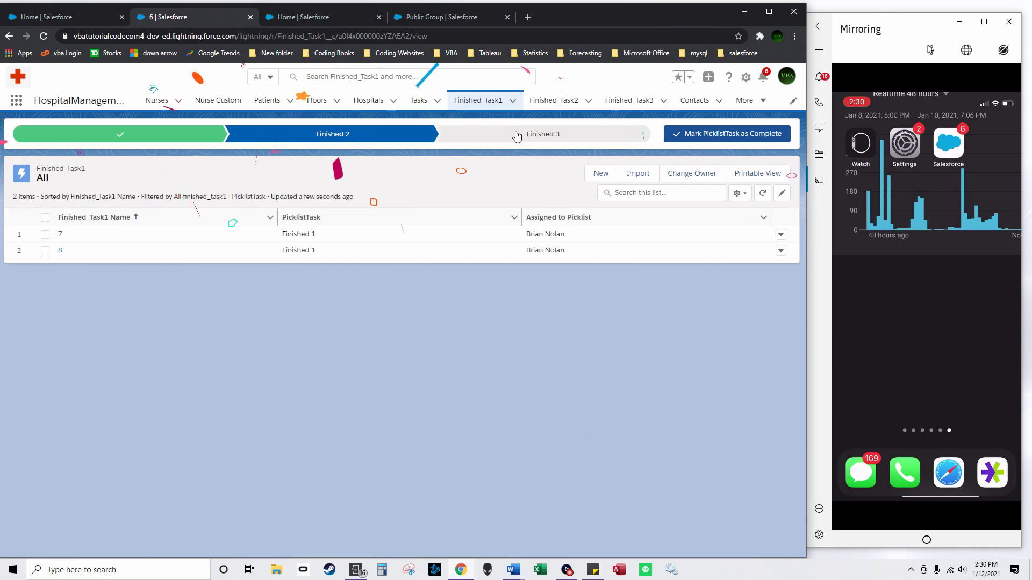
left_click(534, 102)
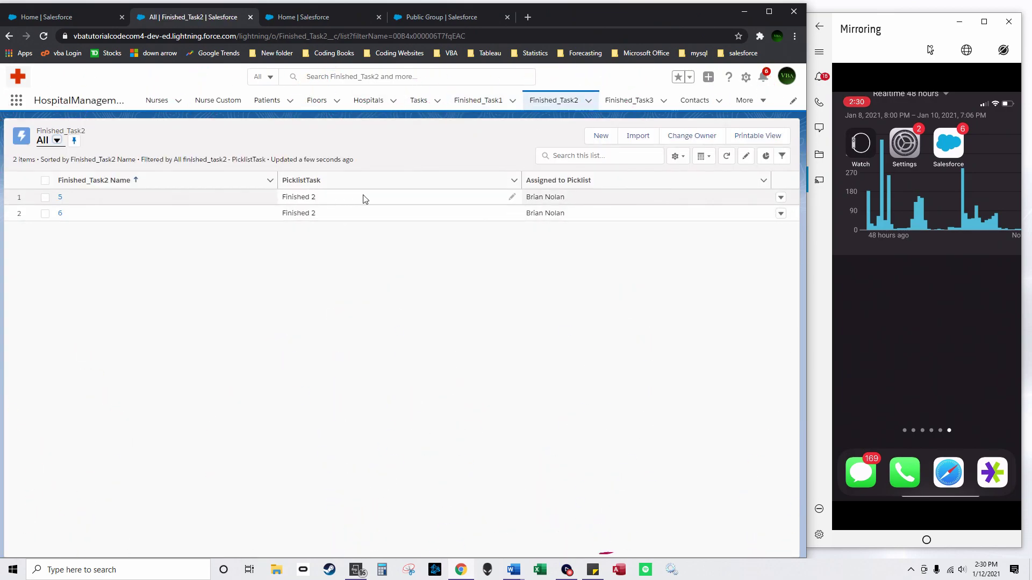
left_click(60, 197)
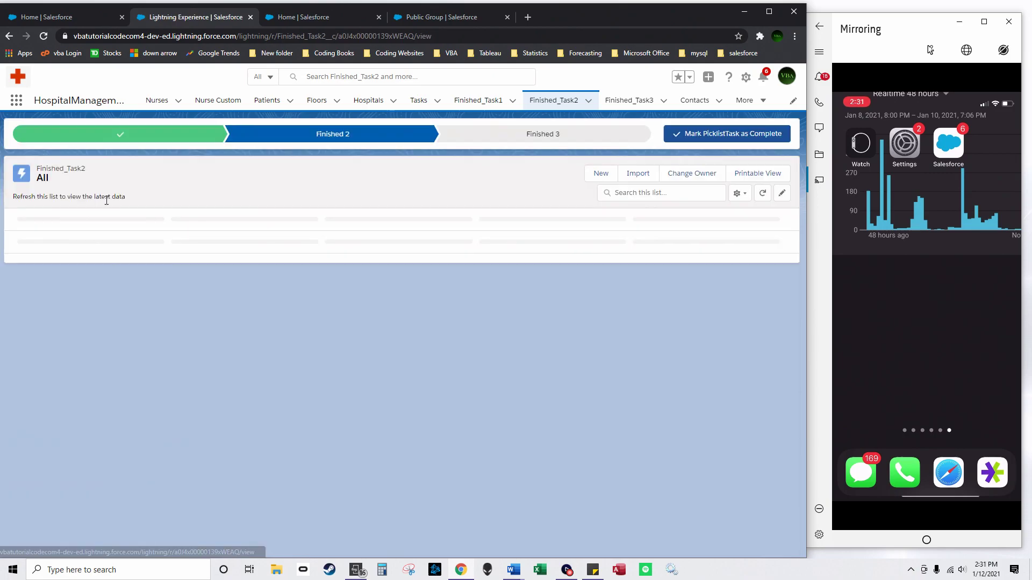
left_click(135, 137)
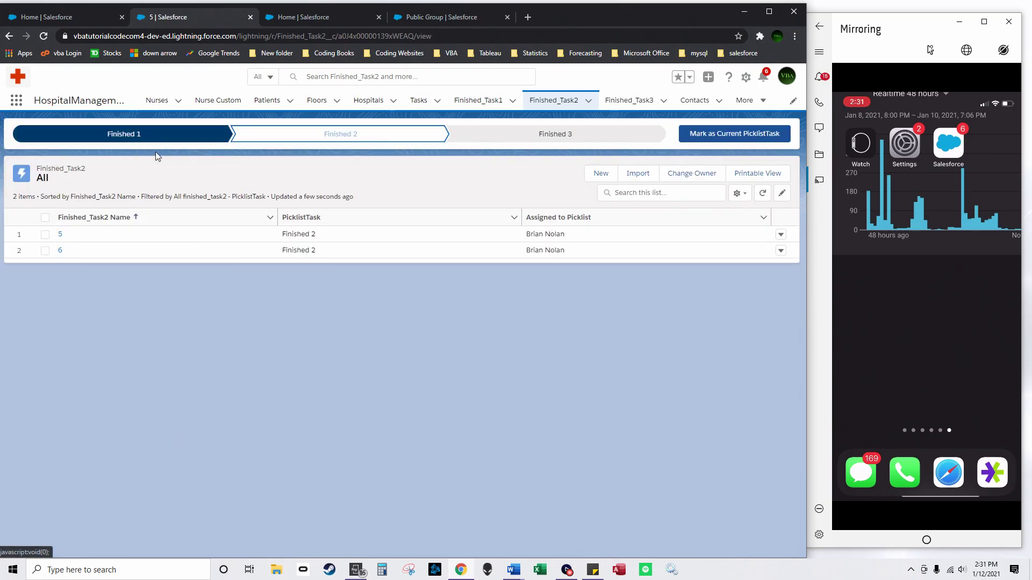
left_click(684, 141)
left_click(478, 100)
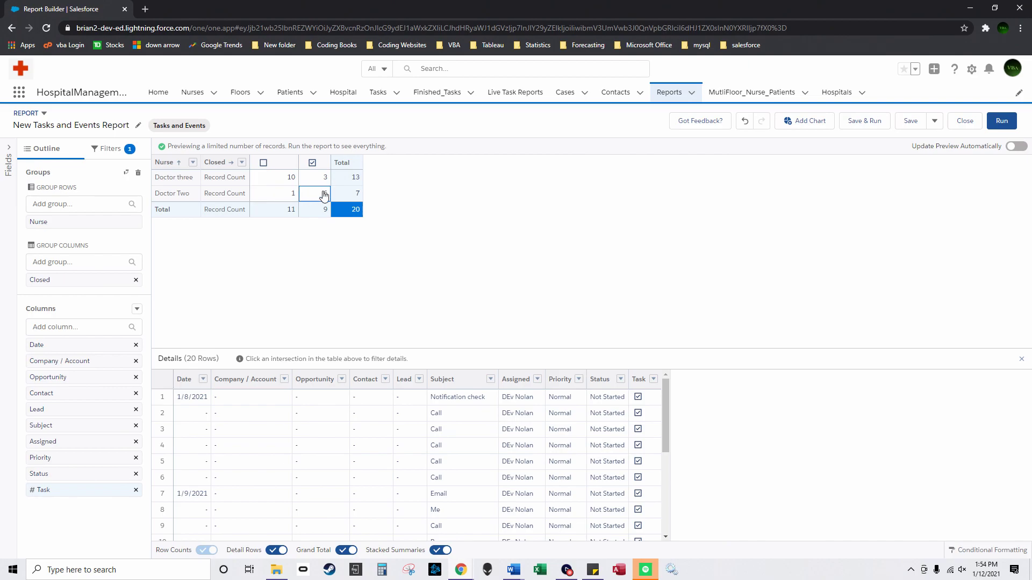
Step: Create a Lightning page with Main Region and Right Sidebar layout and place a List View in it
left_click(811, 123)
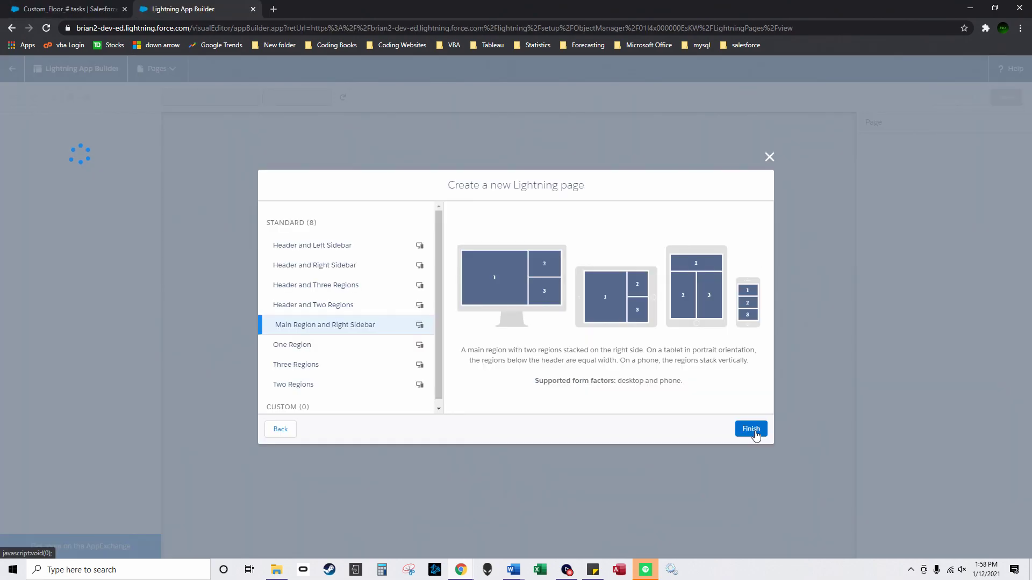
left_click(752, 430)
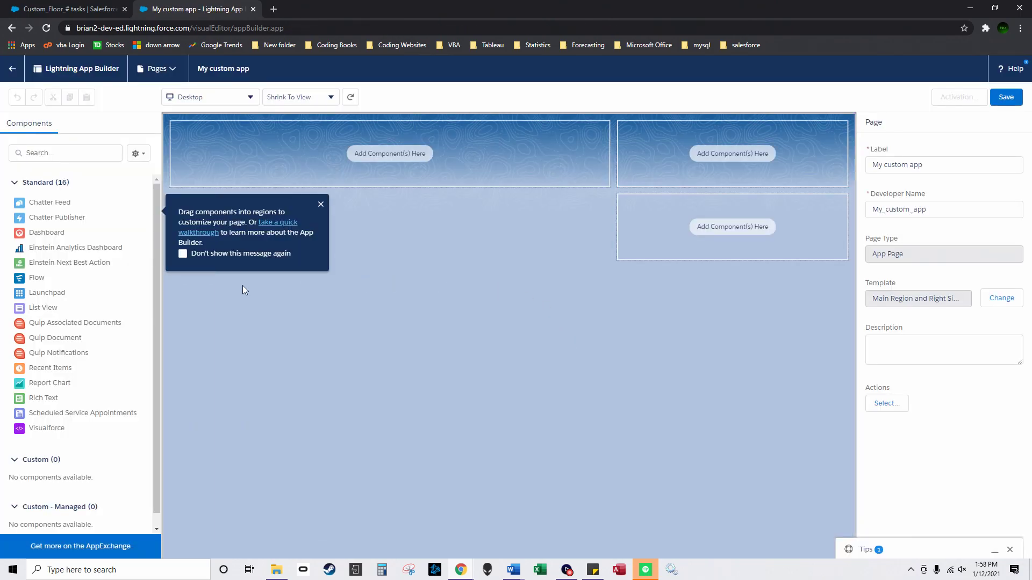
left_click_drag(65, 307, 420, 190)
Step: Point the List View at Nurses and set the Report Chart to the Custom_Floor_# tasks report
left_click(961, 205)
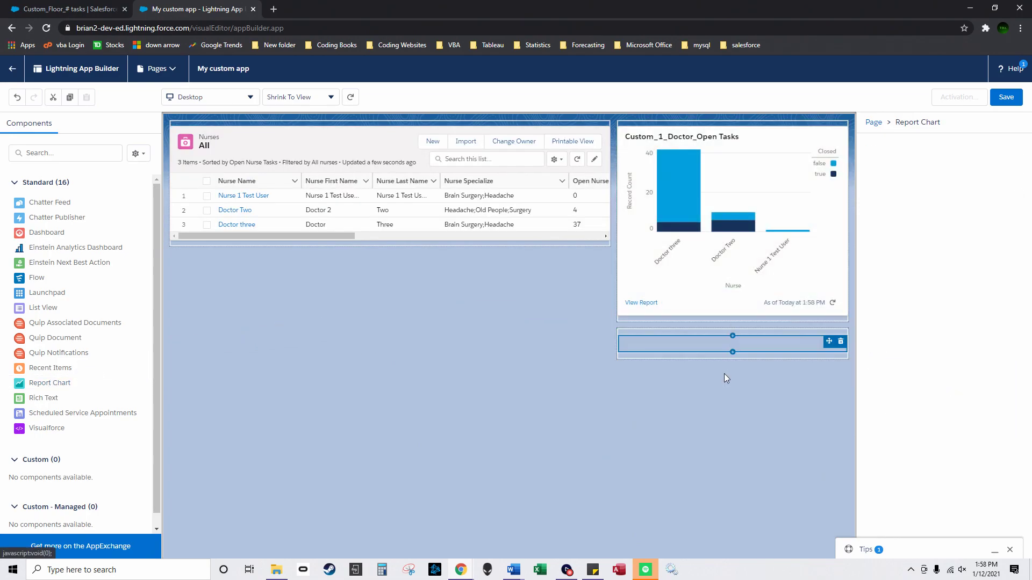
left_click(901, 209)
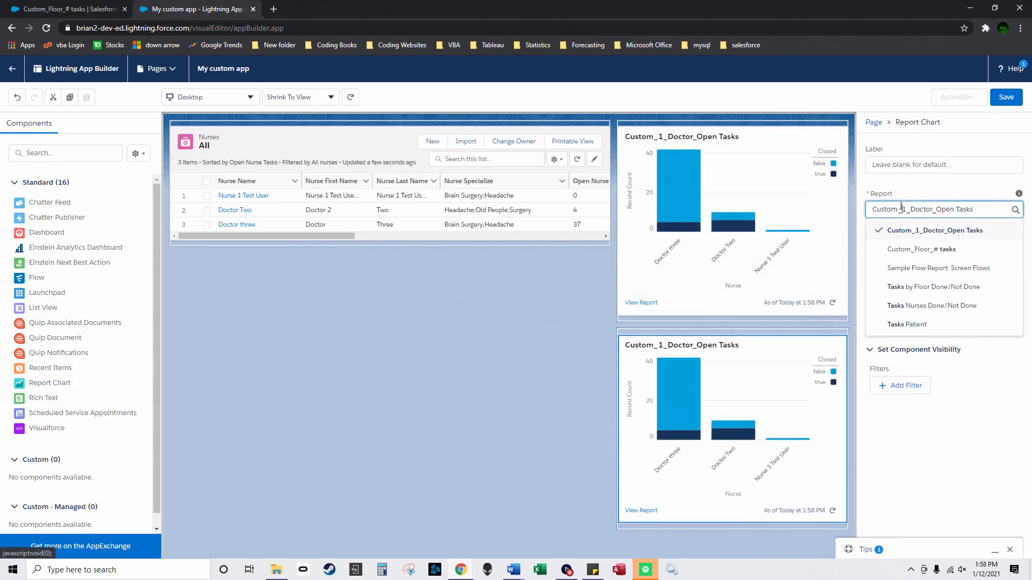
left_click(940, 250)
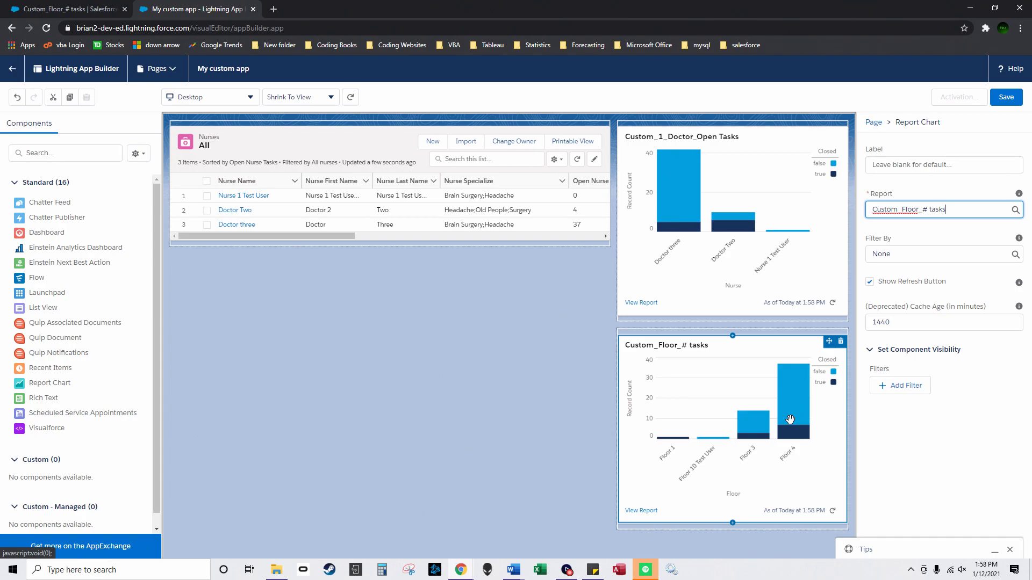
left_click(730, 266)
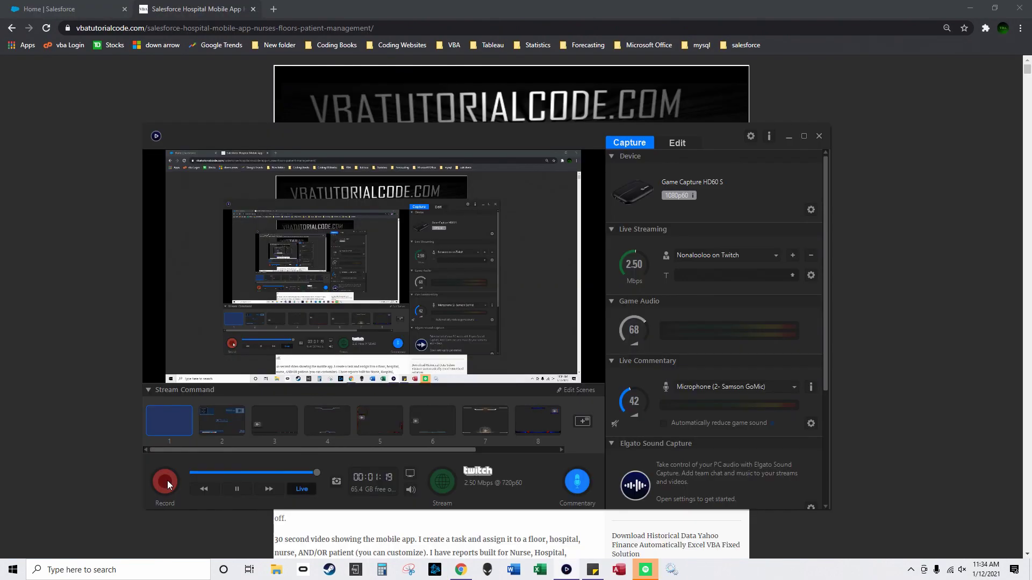
left_click(167, 482)
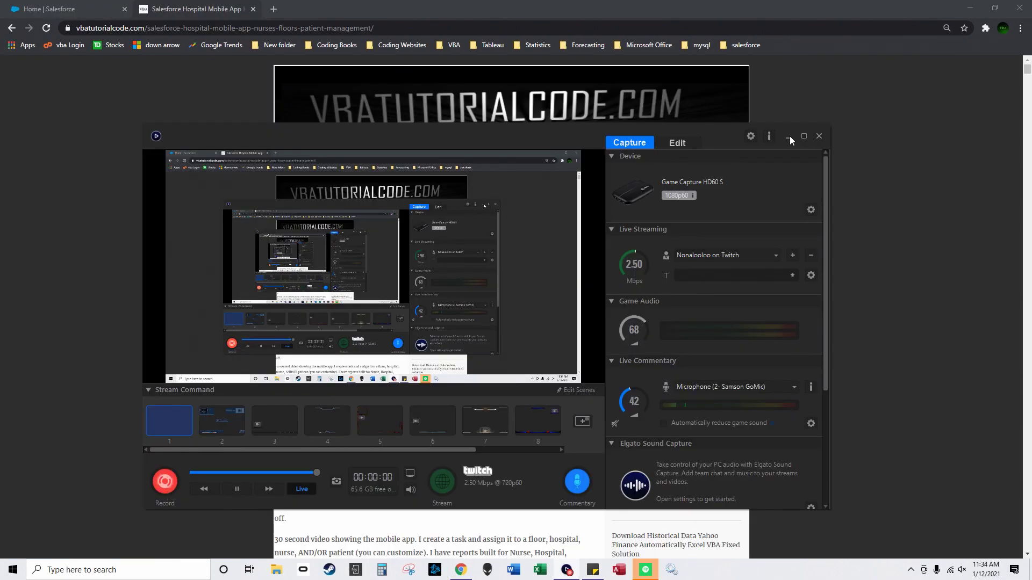
Step: Scroll the 'Salesforce Hospital Mobile App How to' article down to the Part 2 text and SOQL video
left_click(788, 138)
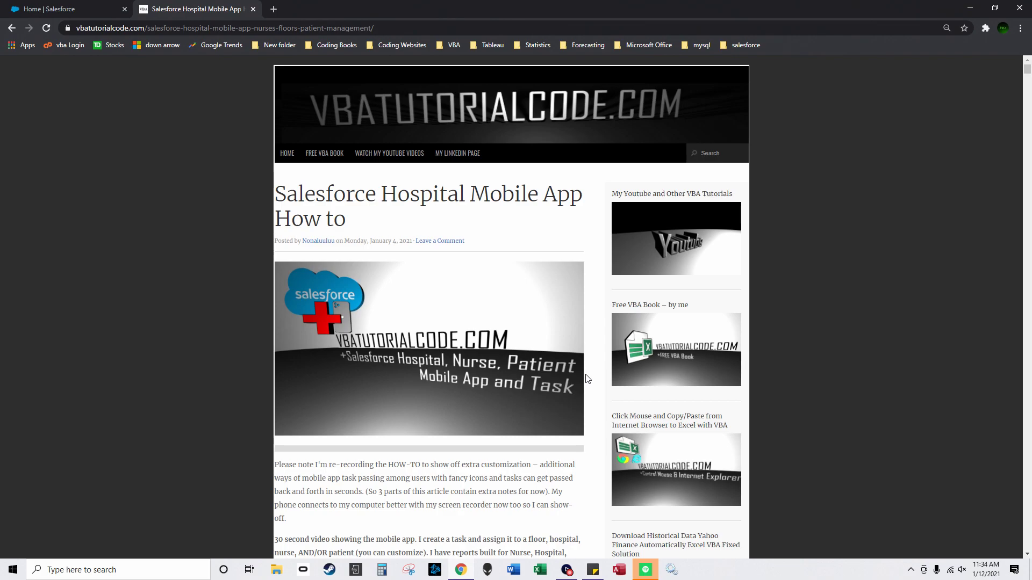
scroll(550, 386, "down", 9)
scroll(448, 297, "down", 13)
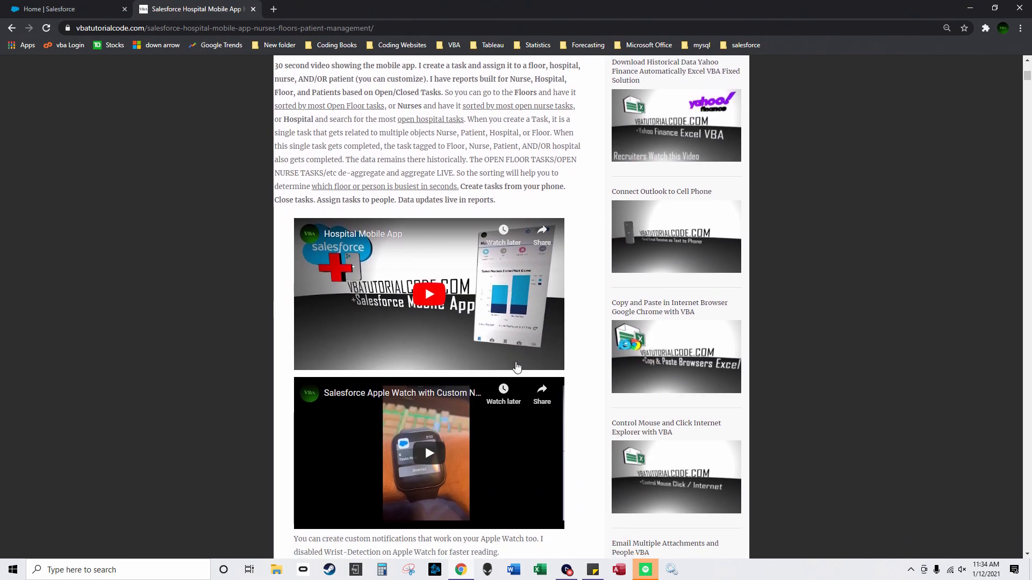
scroll(480, 352, "down", 7)
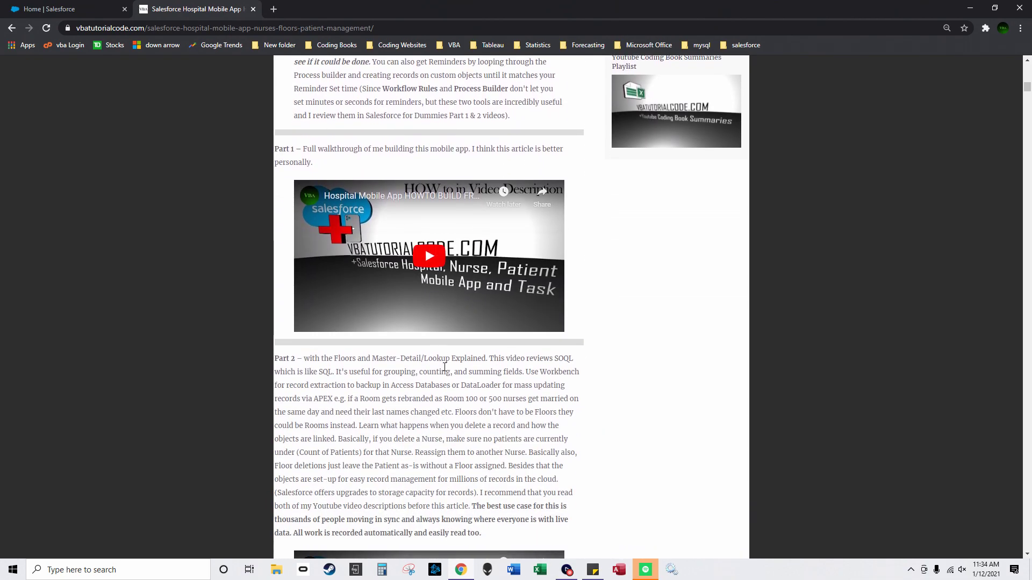
Step: From Setup > Create > Custom Object, enter label Nurse and plural label Nurses, then Save & New
left_click(81, 15)
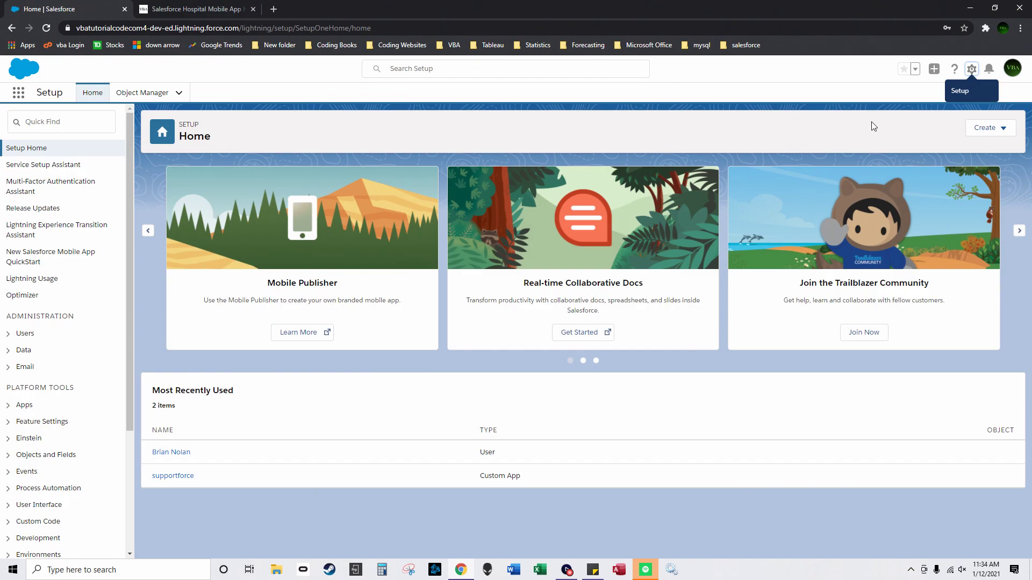
left_click(972, 69)
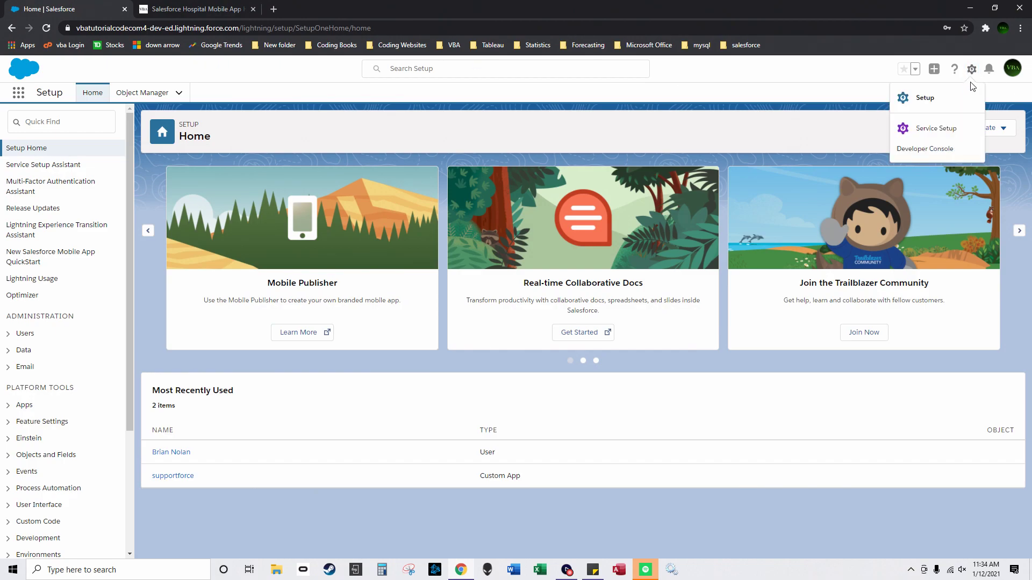
left_click(924, 97)
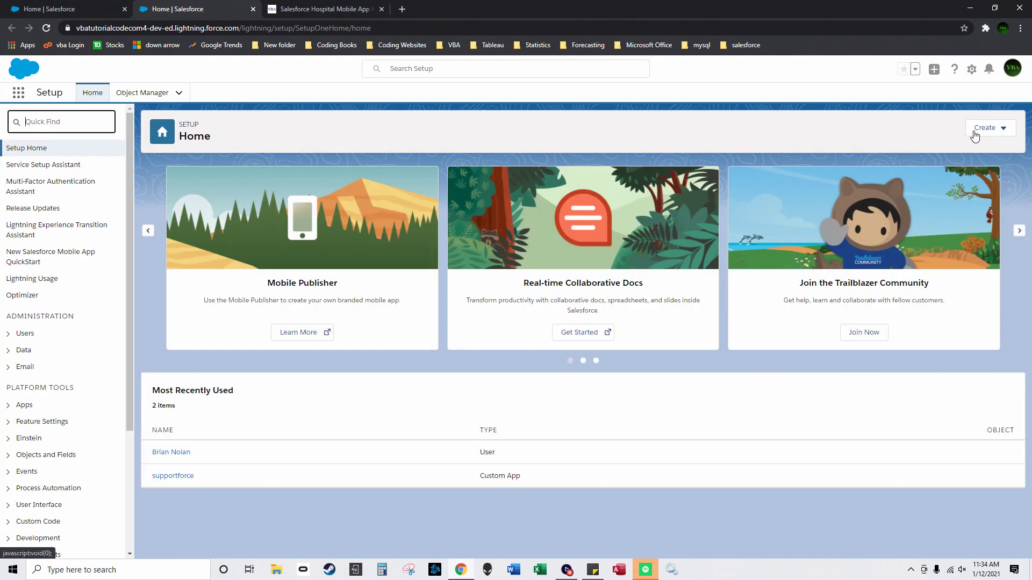
left_click(985, 128)
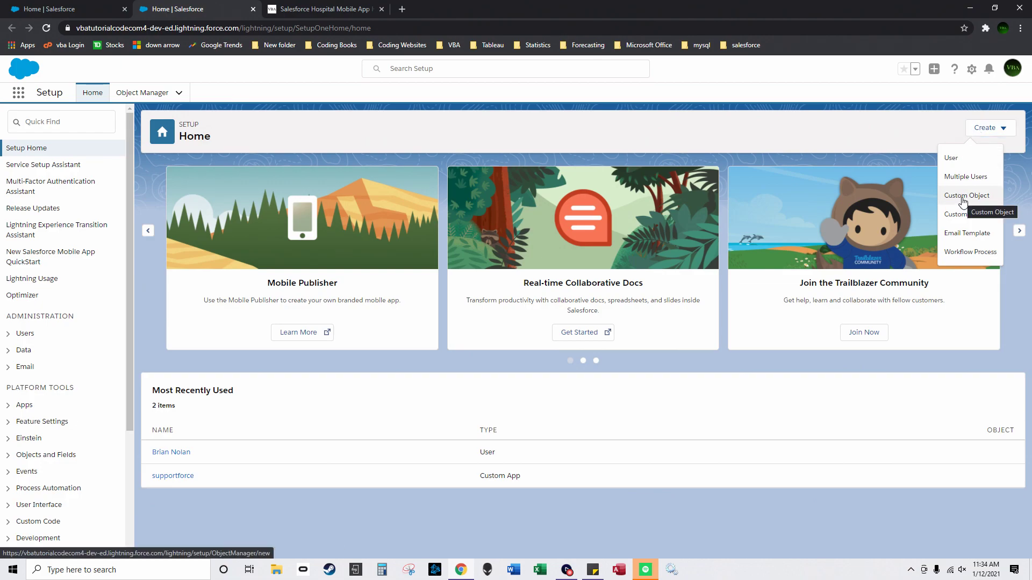
left_click(959, 195)
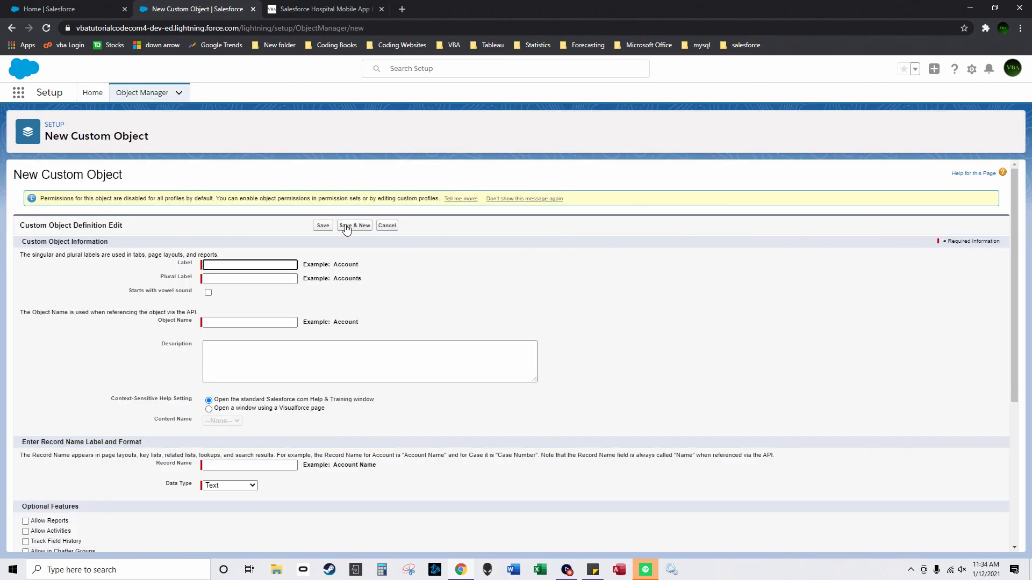
type("se")
left_click(243, 279)
type("Nurse")
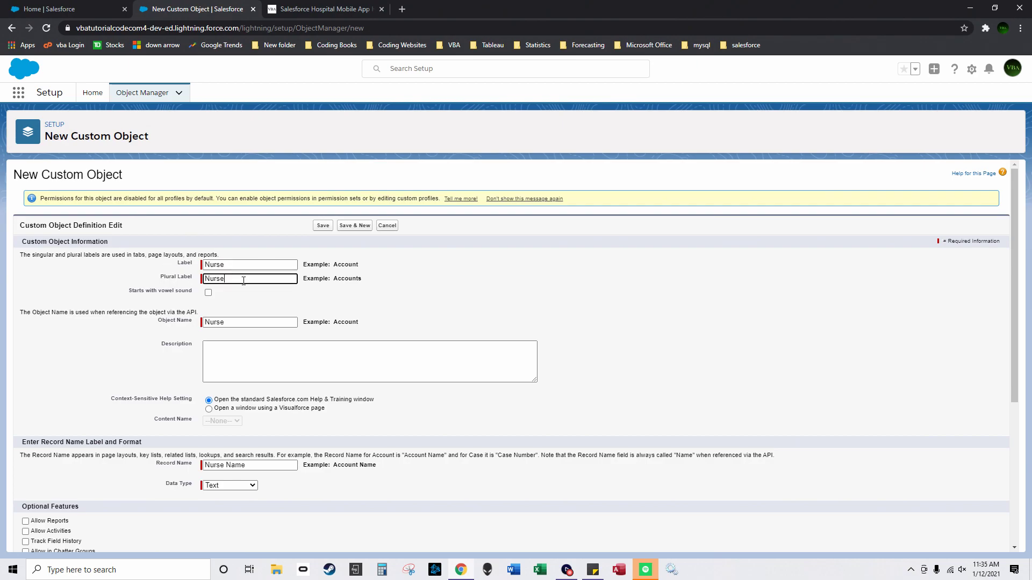
type("s")
left_click(236, 352)
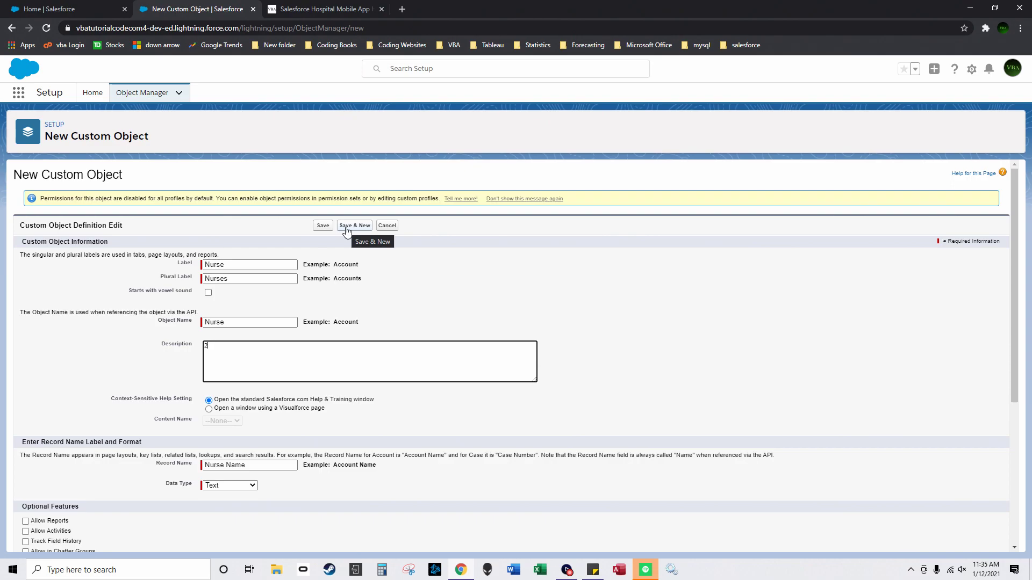
left_click(347, 226)
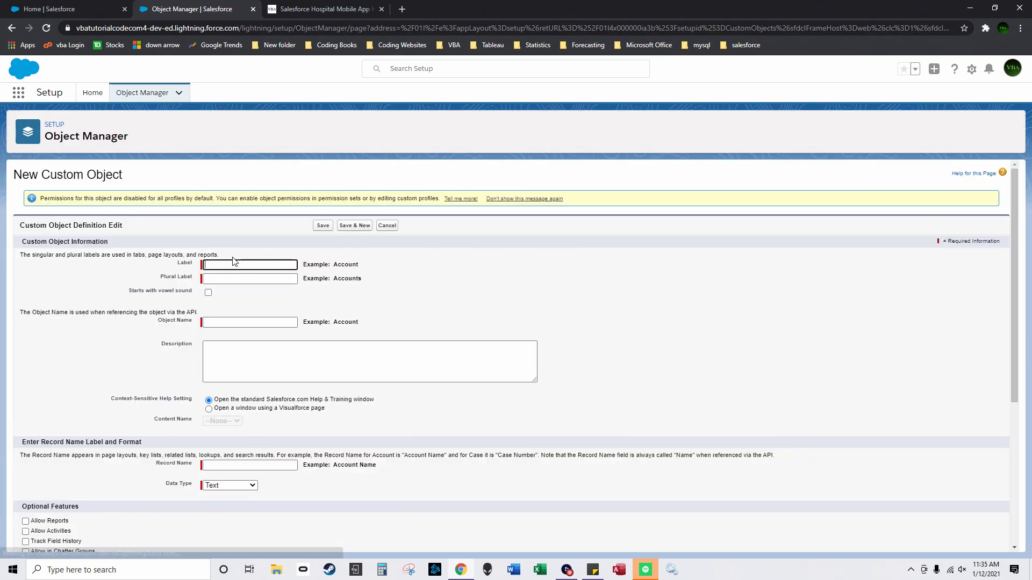
Step: Copy Patient into the plural label and save the Patient object with Save & New
double_click(230, 264)
key("ctrl+c")
left_click(257, 279)
key("ctrl+v")
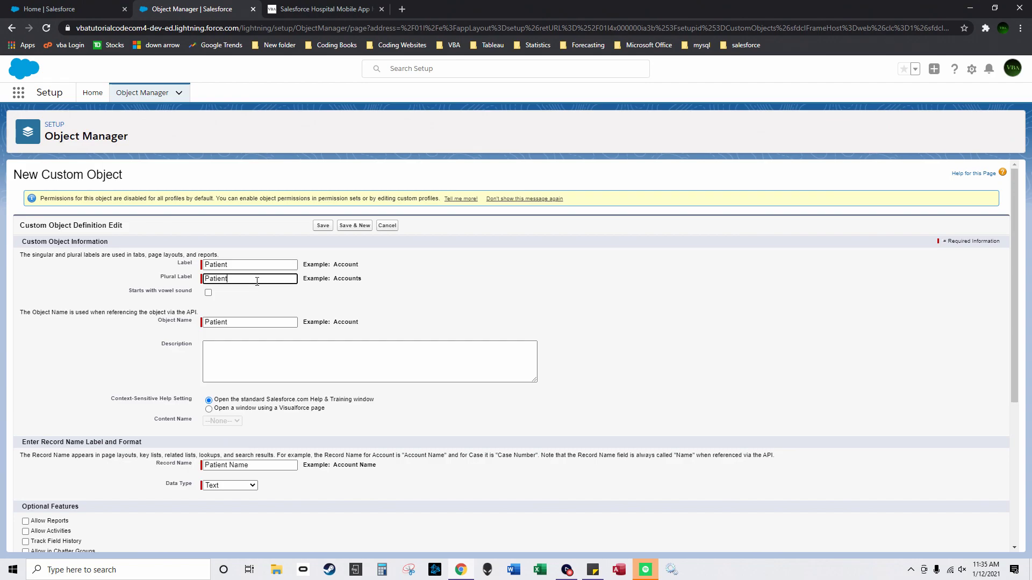
left_click(222, 371)
left_click(355, 226)
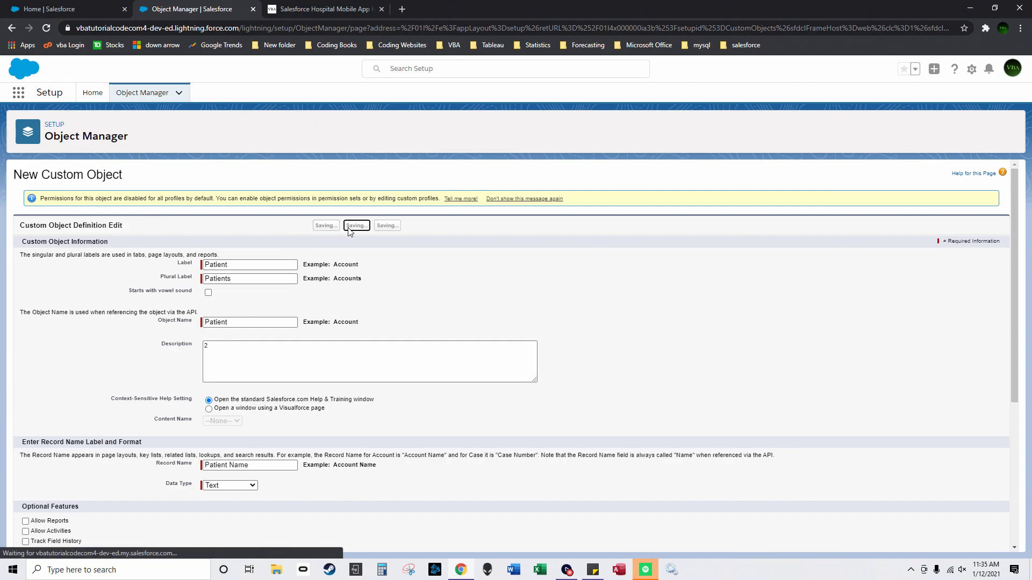
Step: Create the Floor object, plural Floor, with object name Nurse_Patient_Grouping, then Save & New
left_click(263, 264)
type("Floo")
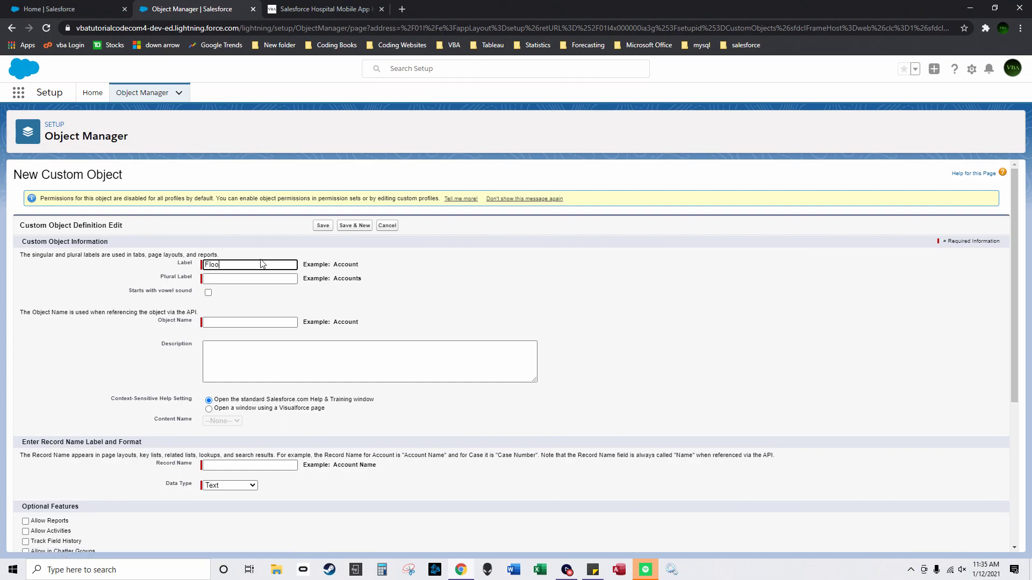
left_click(234, 280)
left_click_drag(244, 266, 185, 269)
key("ctrl+c")
left_click(233, 280)
key("ctrl+v")
left_click_drag(232, 321, 173, 323)
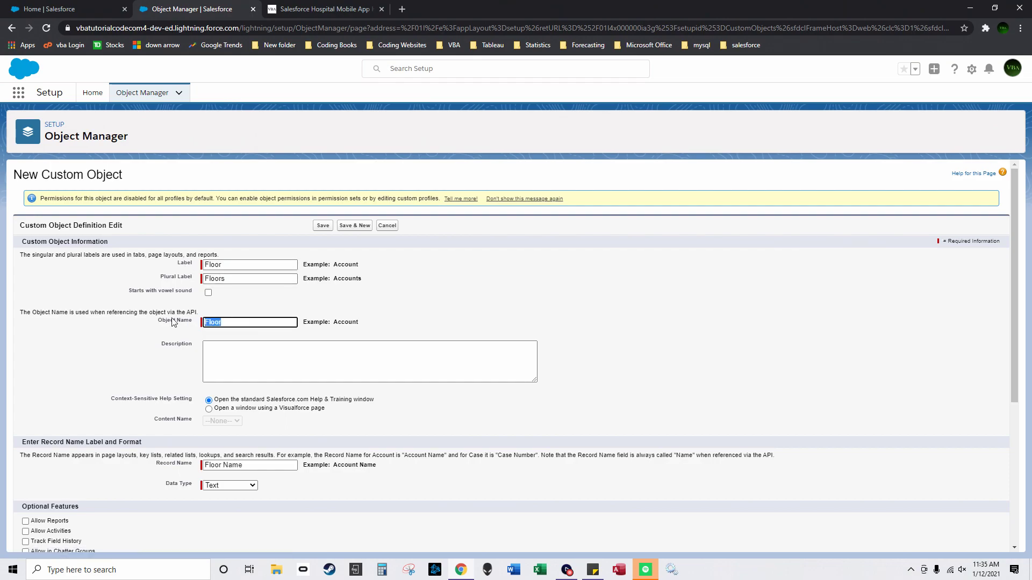
type("Nurse_Patient_Grouping")
left_click(311, 365)
left_click(354, 226)
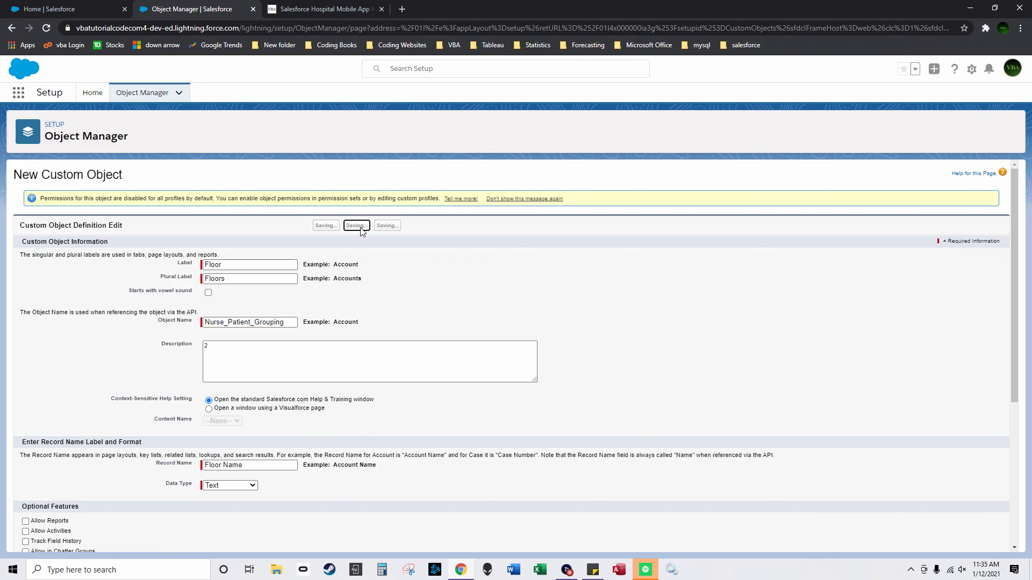
Step: Create the Hospital object with plural label Hospitals and Save & New
type("Hospital")
double_click(246, 265)
key("ctrl+c")
left_click(277, 279)
key("ctrl+v")
type("s")
left_click(237, 362)
left_click(354, 225)
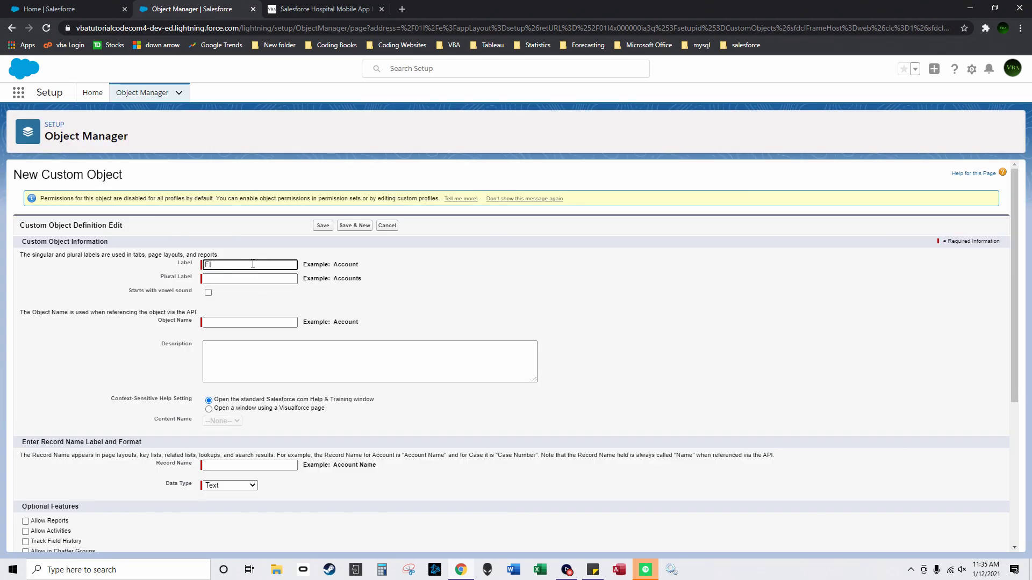
Step: Enter Finished_Task1 as both the label and the plural label
left_click(252, 264)
type("Finished_Task1")
key("Tab")
key("shift+Tab")
key("ctrl+c")
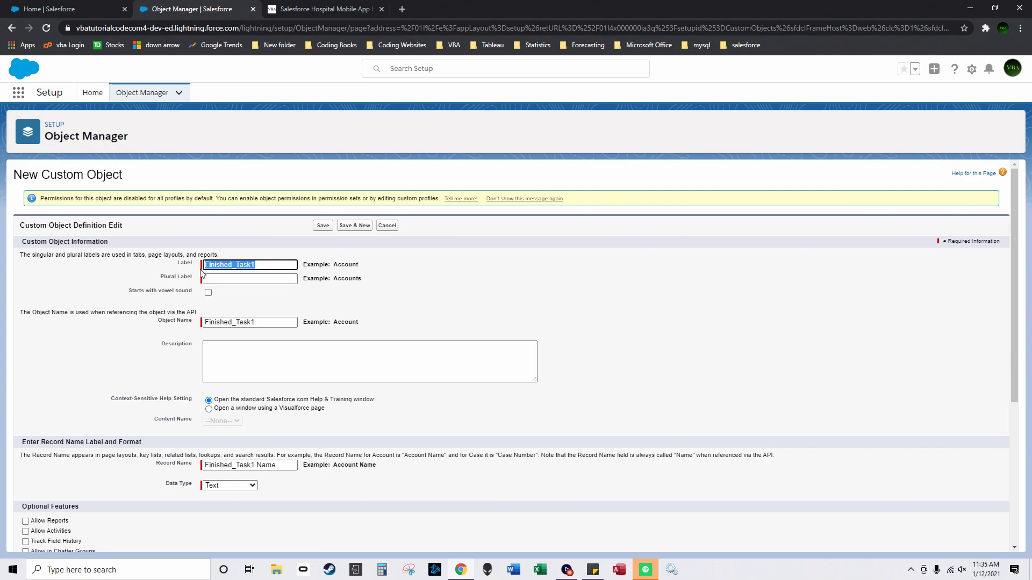
left_click(242, 279)
key("ctrl+v")
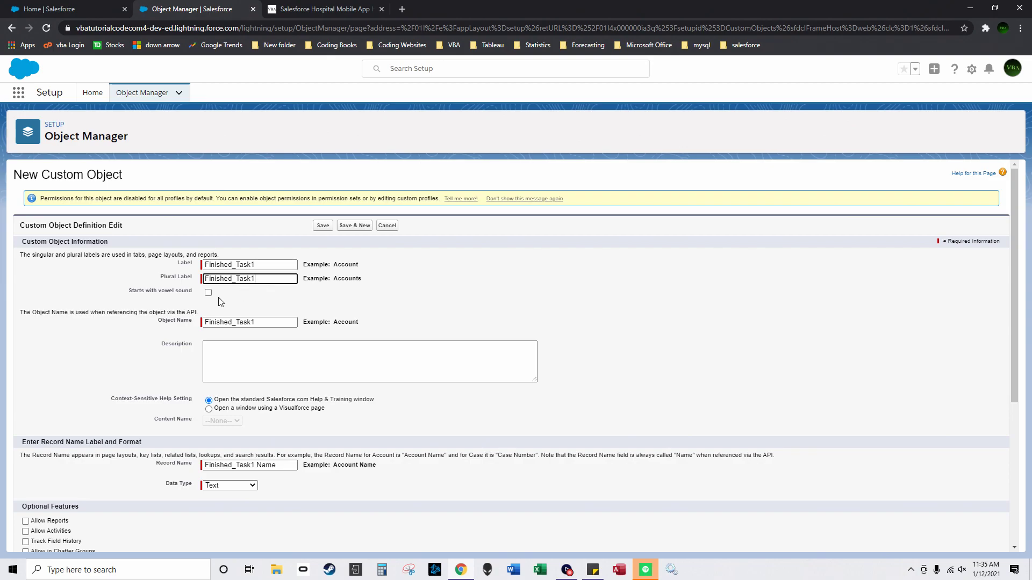
left_click(240, 361)
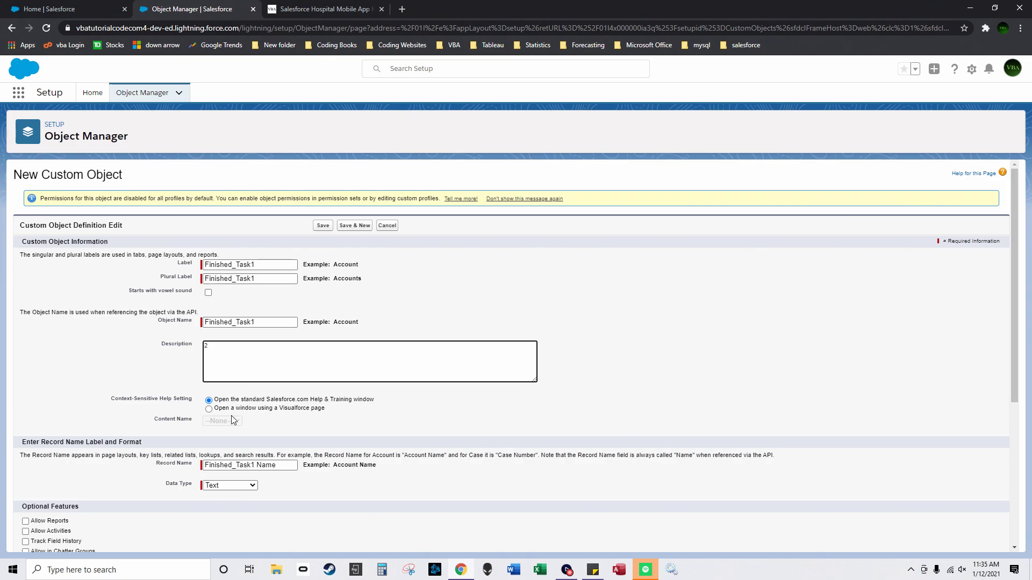
Step: Make the record name an Auto Number, format {0} starting at 1, then Save & New
left_click(237, 486)
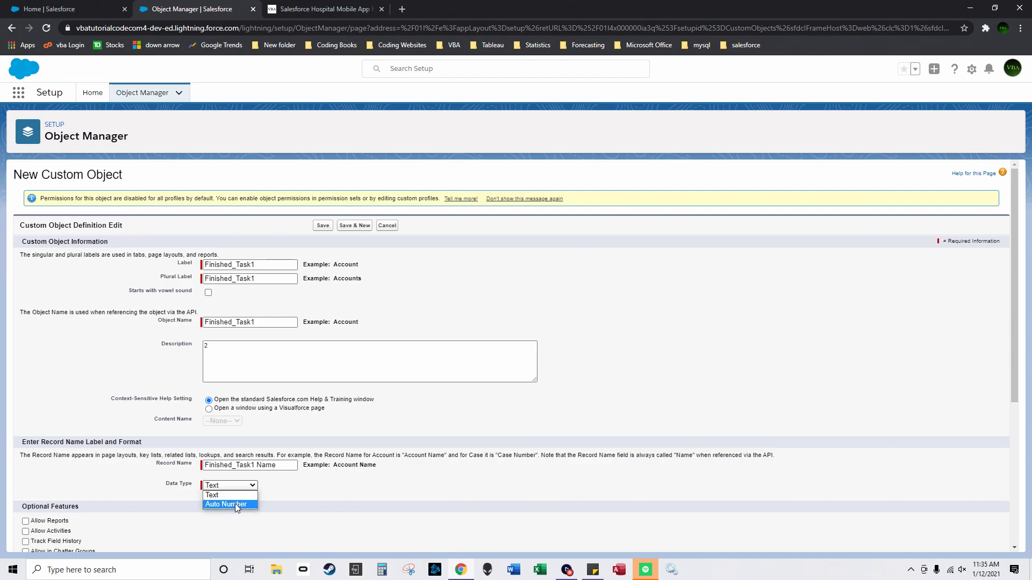
left_click(234, 503)
left_click(254, 497)
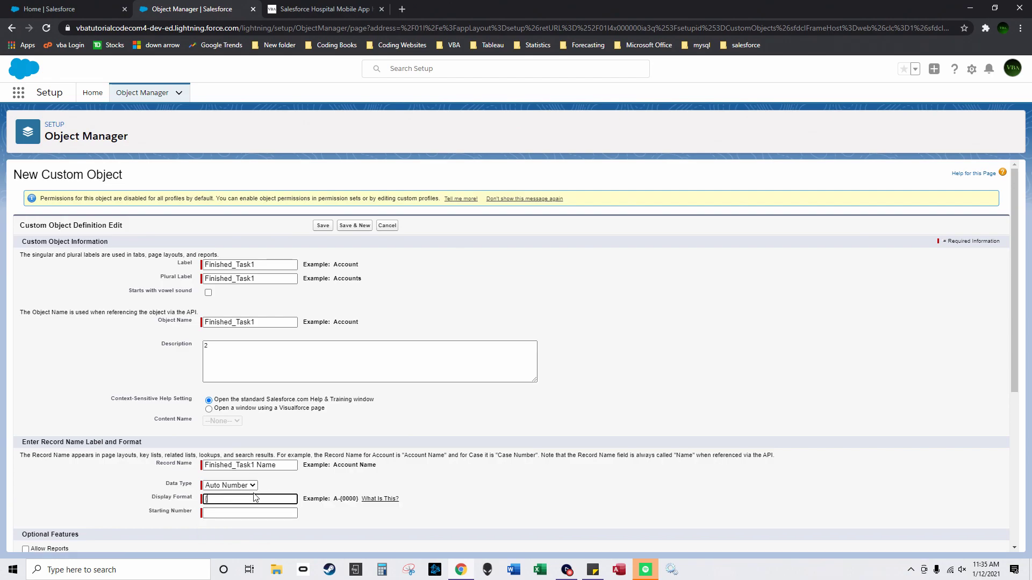
left_click(207, 514)
type("1")
scroll(382, 290, "down", 3)
scroll(384, 315, "up", 3)
left_click_drag(295, 265, 191, 269)
left_click(355, 225)
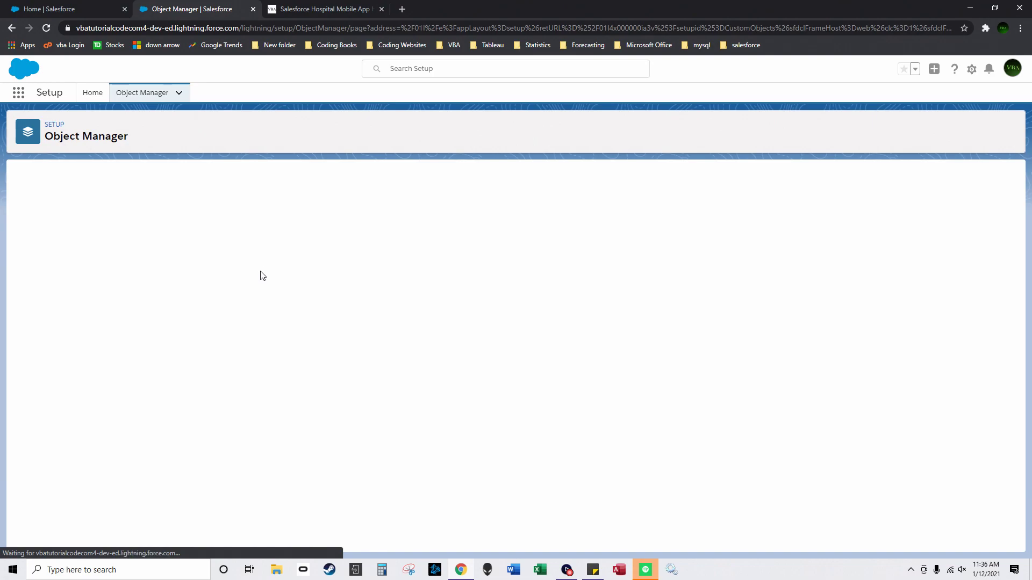
key("ctrl+v")
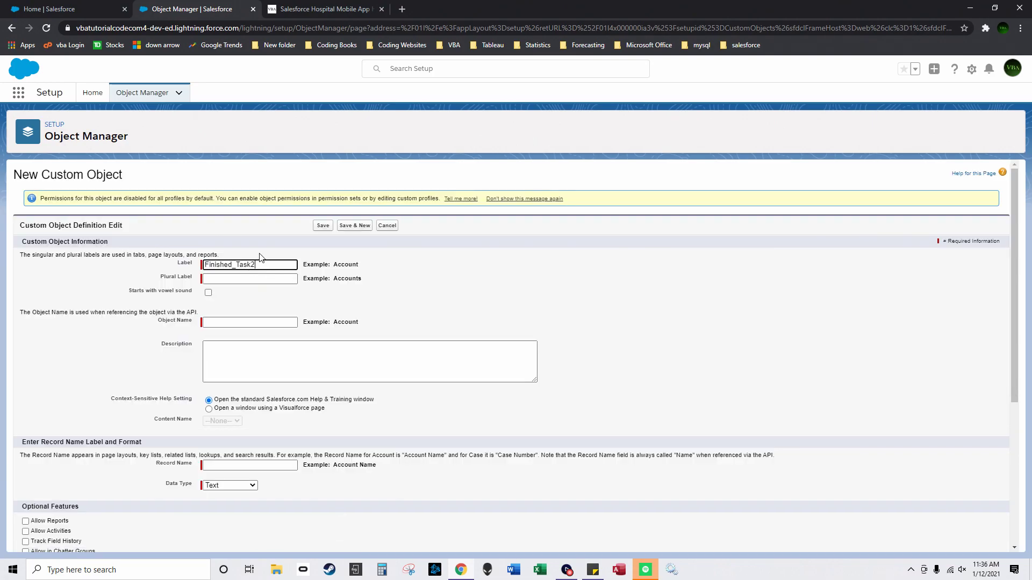
Step: Copy the Finished_Task2 label into the plural label
left_click_drag(280, 264, 145, 273)
key("ctrl+c")
left_click(237, 279)
key("ctrl+v")
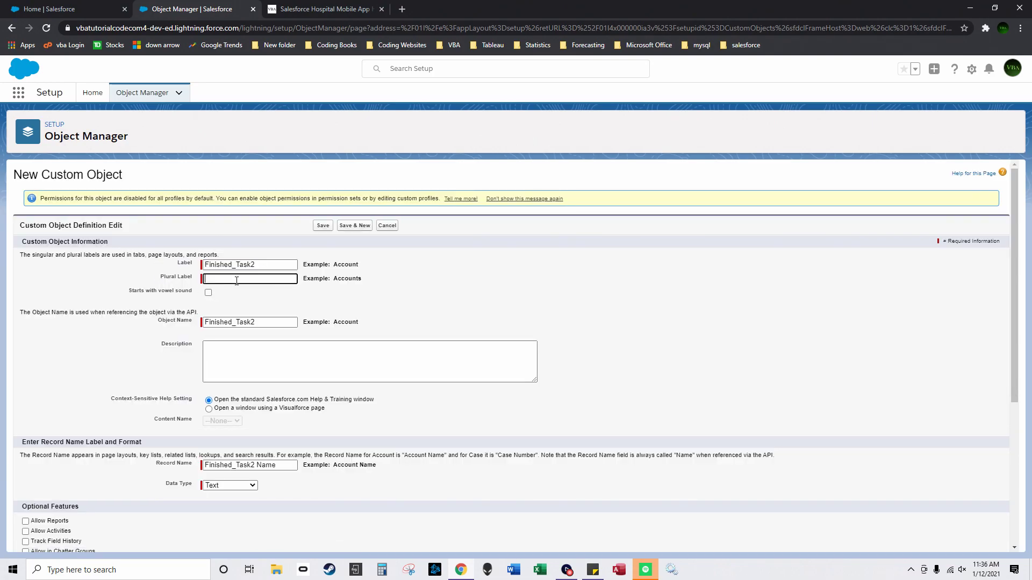
left_click(225, 353)
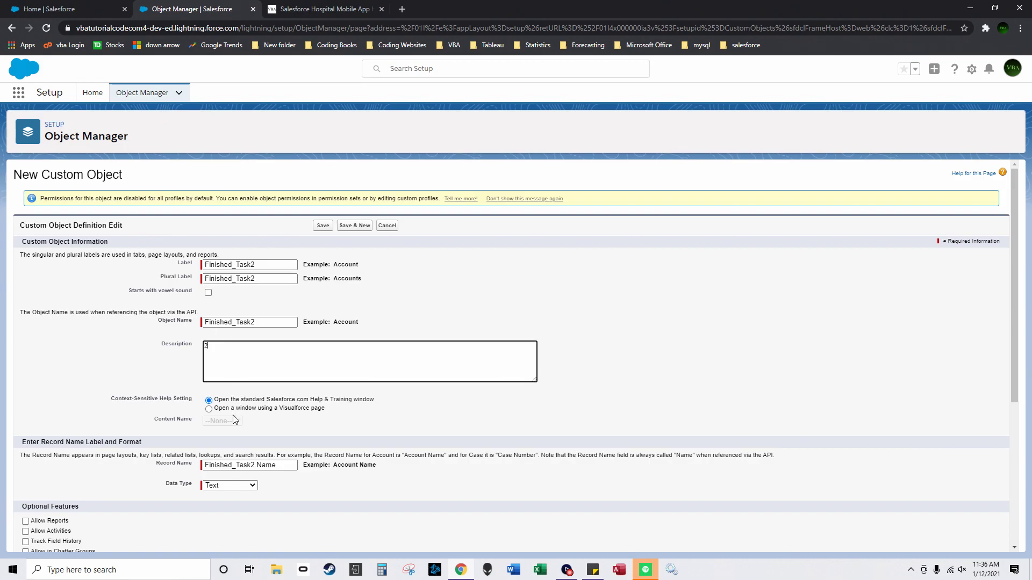
Step: Set Auto Number record names with format {0} starting at 1, then Save & New
scroll(235, 419, "down", 1)
left_click(231, 414)
left_click(234, 434)
left_click(225, 427)
type("{0}")
key("Tab")
type("1")
scroll(229, 421, "up", 3)
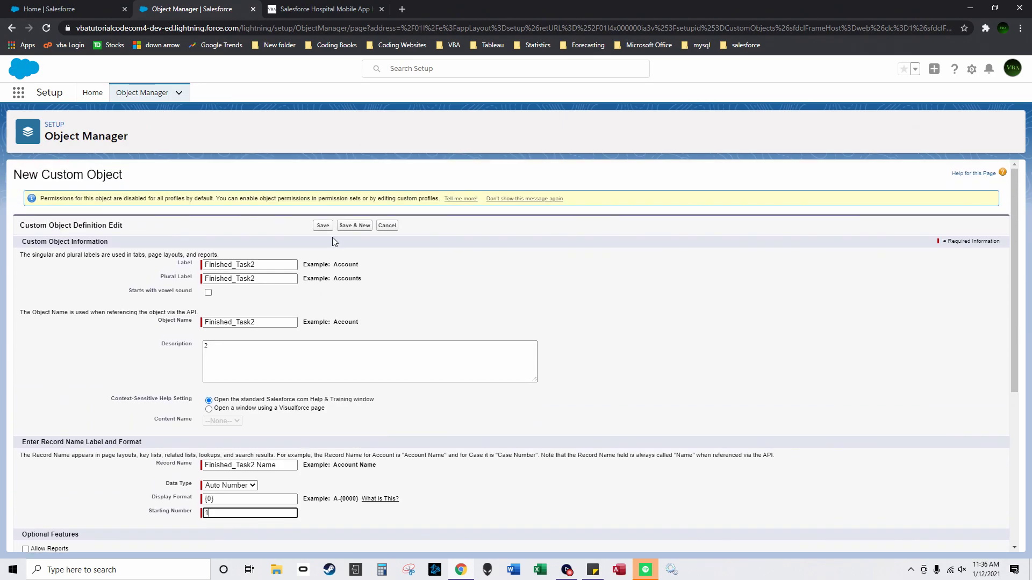
left_click(360, 226)
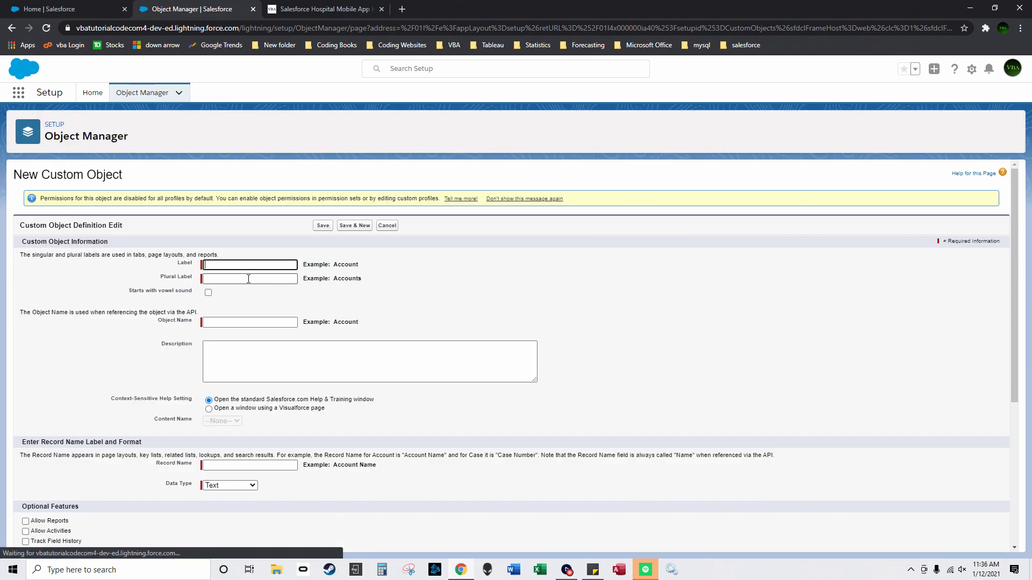
Step: Paste Finished_Task3 into the label and plural label and enter description 2
key("ctrl+v")
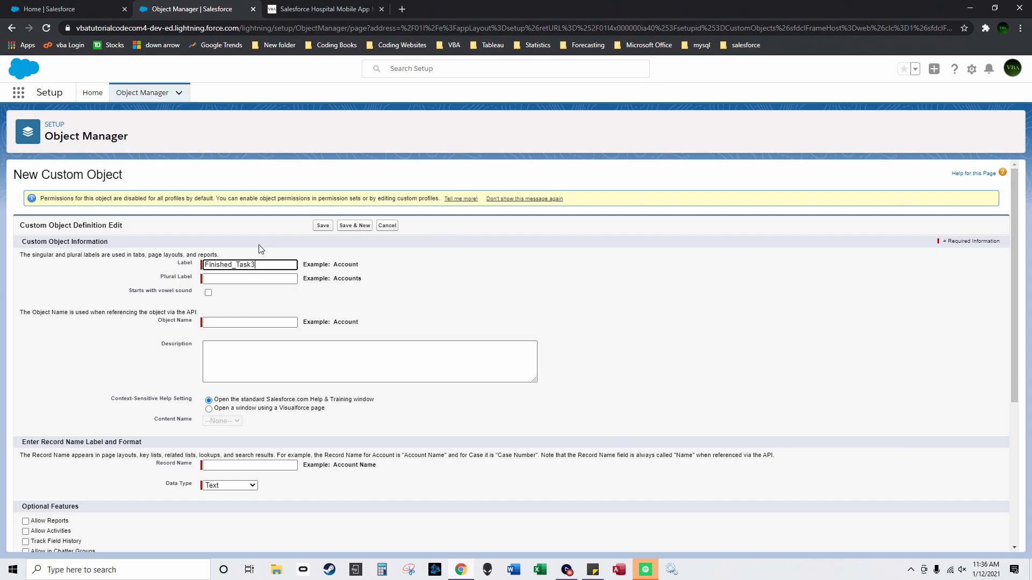
left_click(261, 278)
key("ctrl+v")
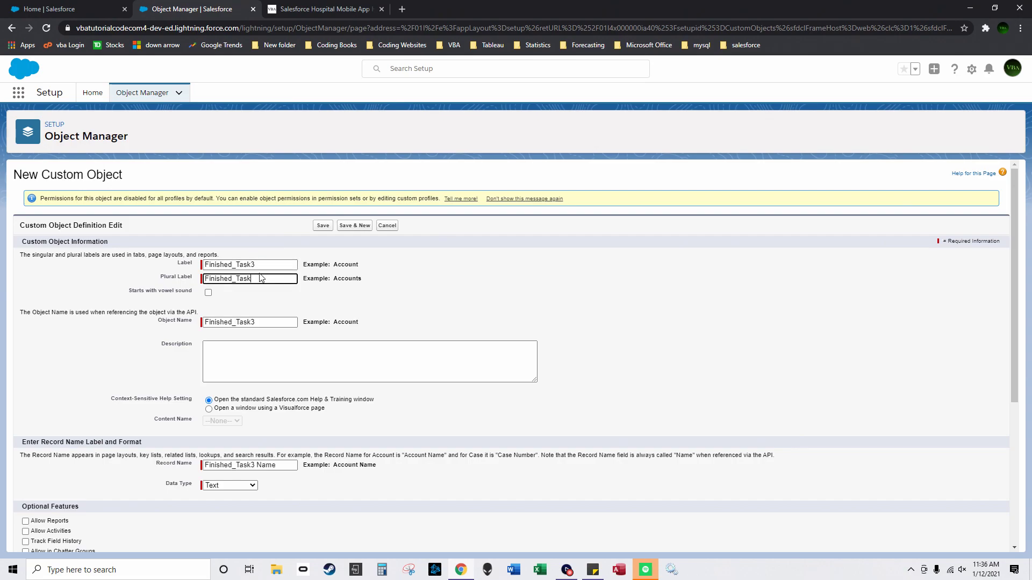
left_click(253, 359)
type("2")
Step: Set Auto Number record names as {0} starting at 1 and save the object
scroll(255, 361, "down", 2)
left_click(230, 378)
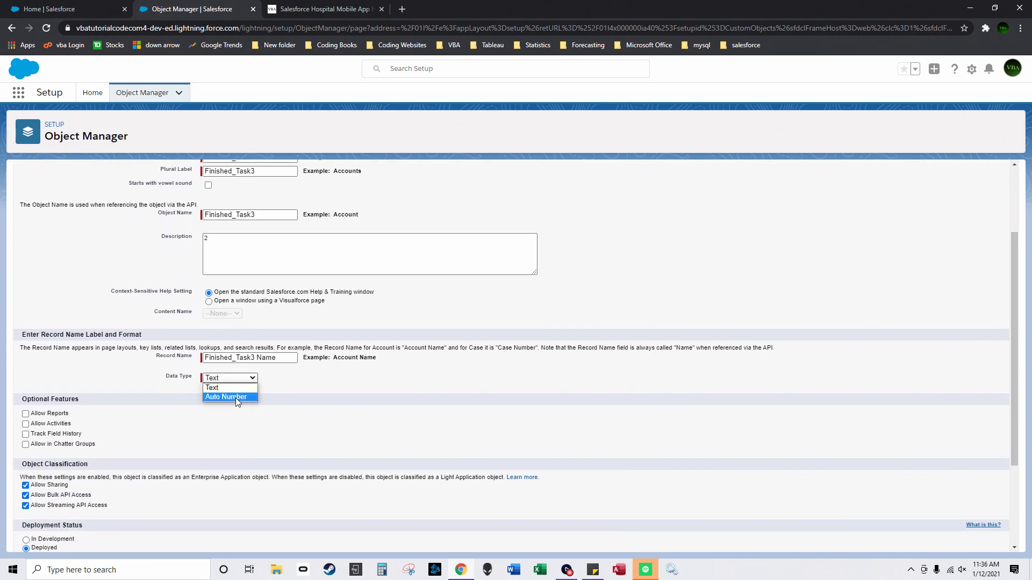
left_click(235, 398)
left_click(229, 389)
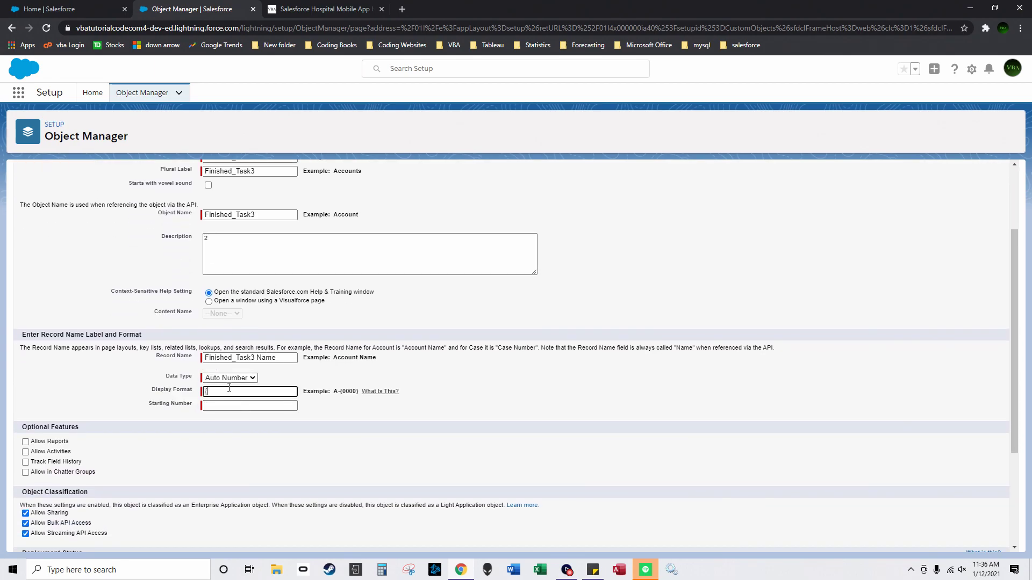
type("{0}")
left_click(235, 408)
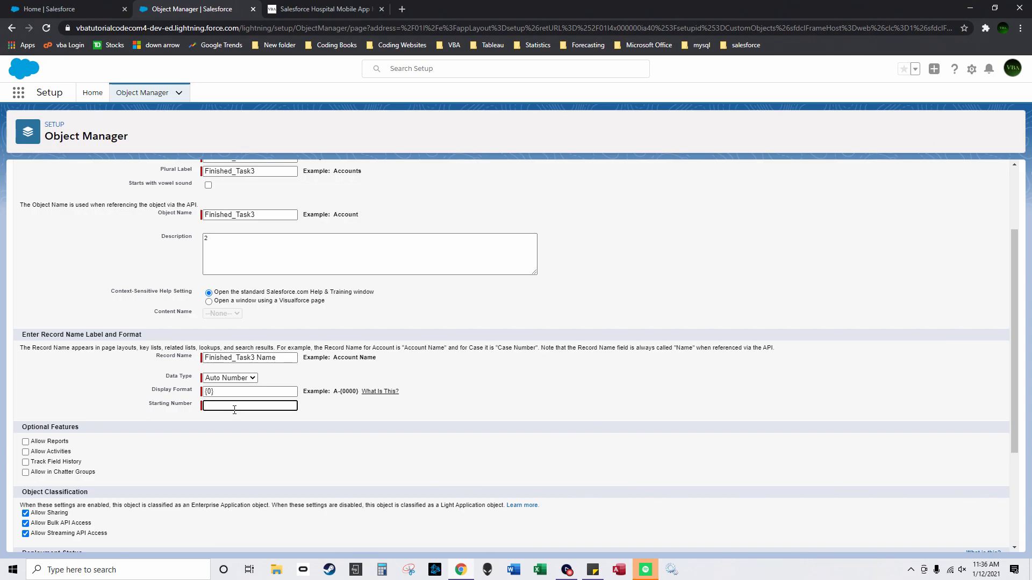
scroll(235, 409, "up", 3)
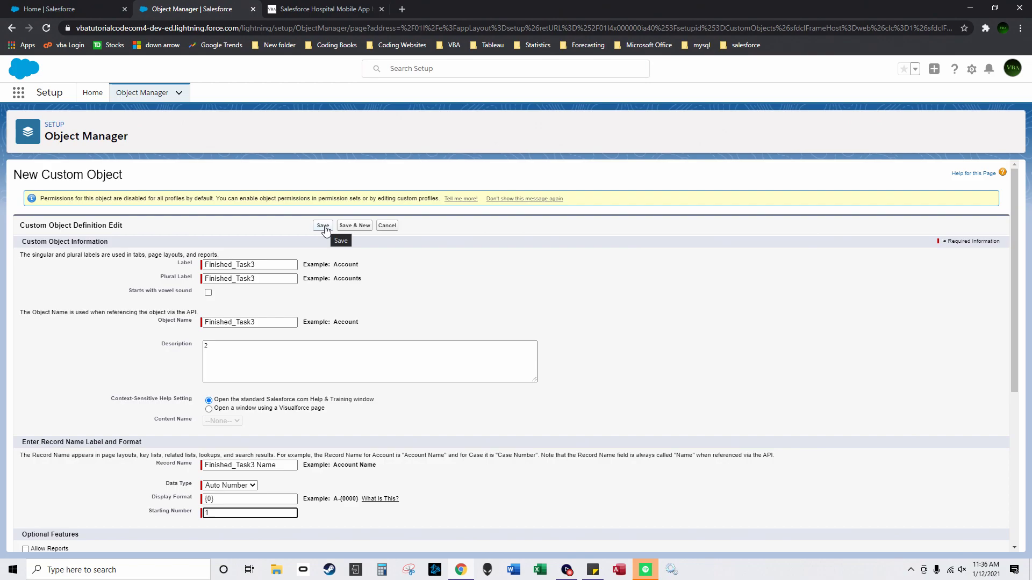
left_click(323, 227)
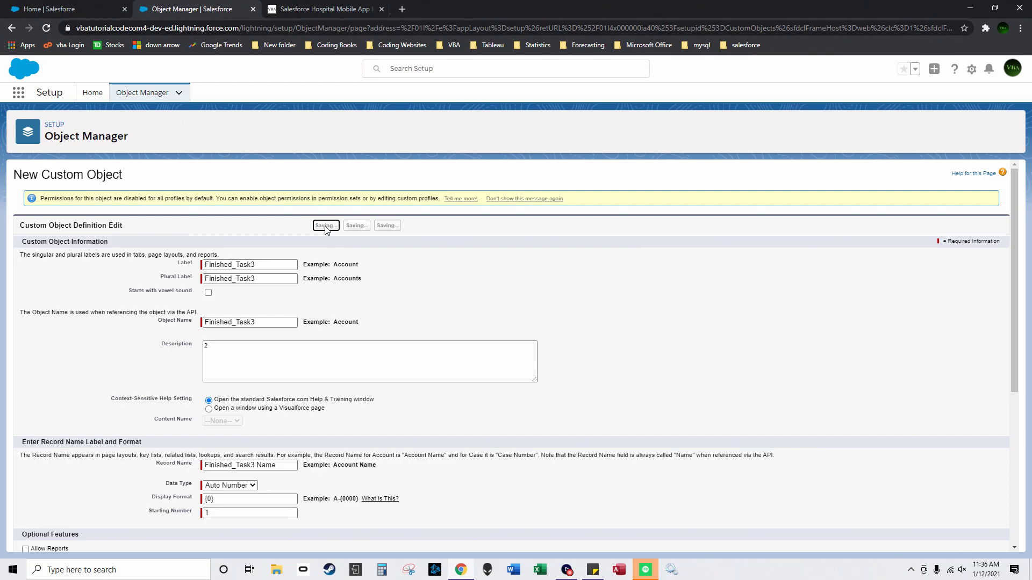
Step: Sort Object Manager by Description to surface custom objects, then open Patient's Fields & Relationships
left_click(59, 199)
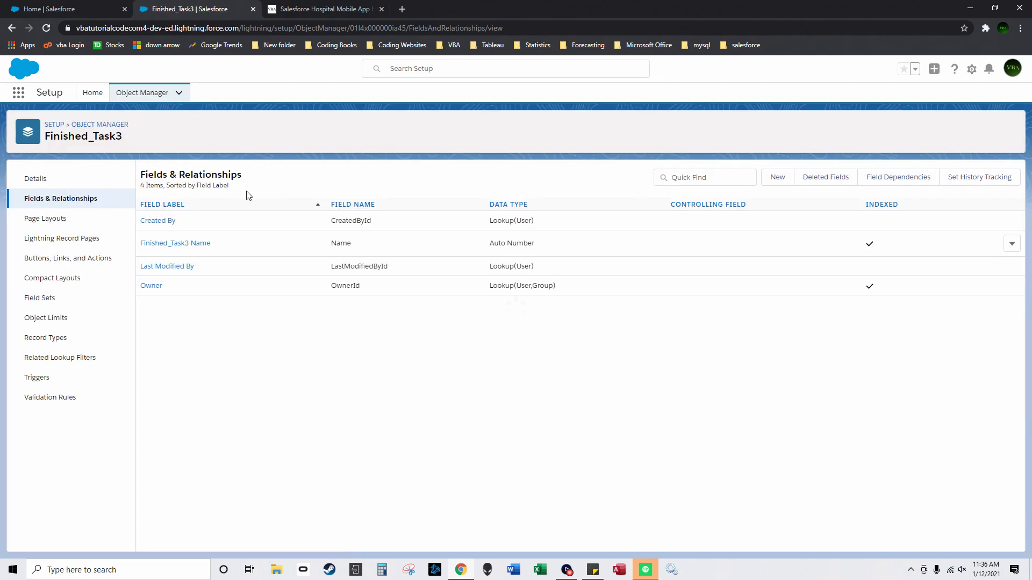
left_click(86, 125)
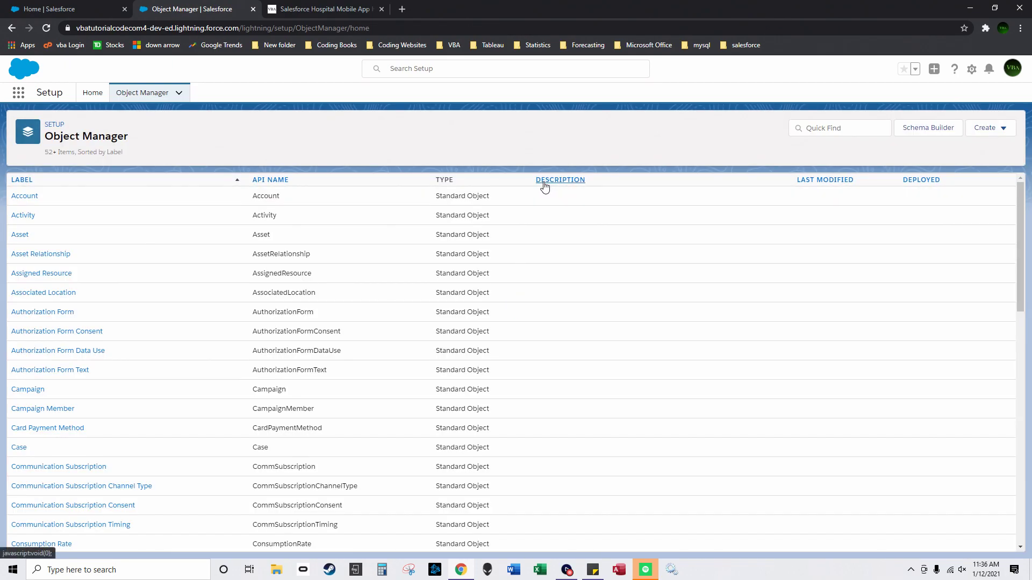
left_click(542, 183)
left_click_drag(237, 357, 226, 357)
left_click_drag(443, 357, 385, 357)
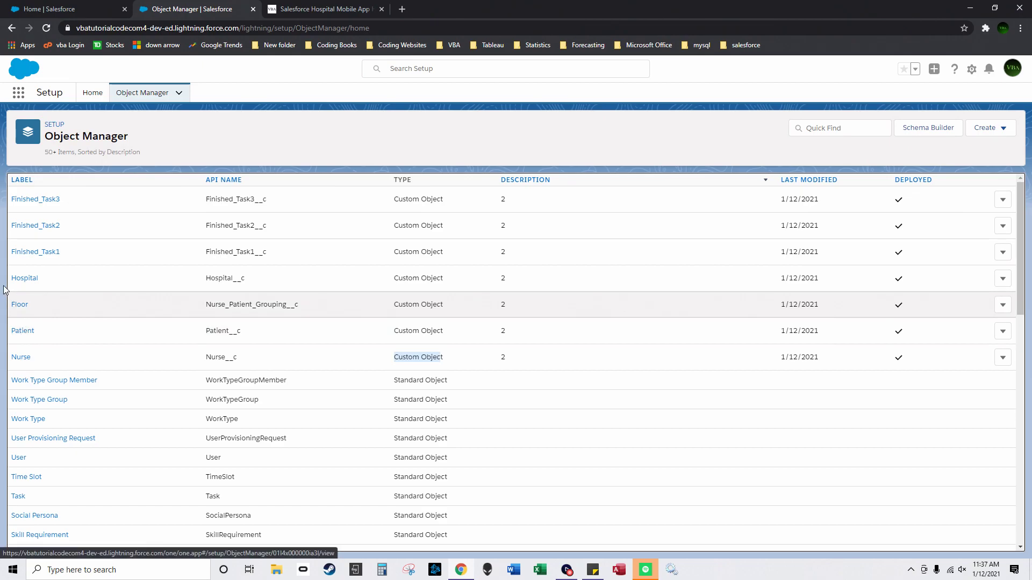
left_click(28, 333)
left_click(69, 200)
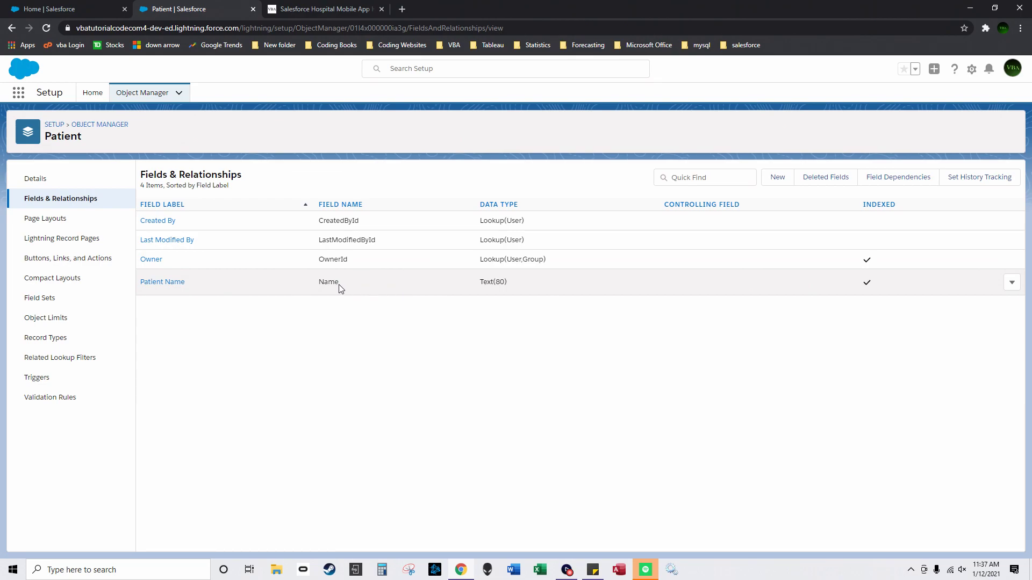
Step: Launch the Service app from the Salesforce home tab
left_click(84, 11)
left_click(17, 96)
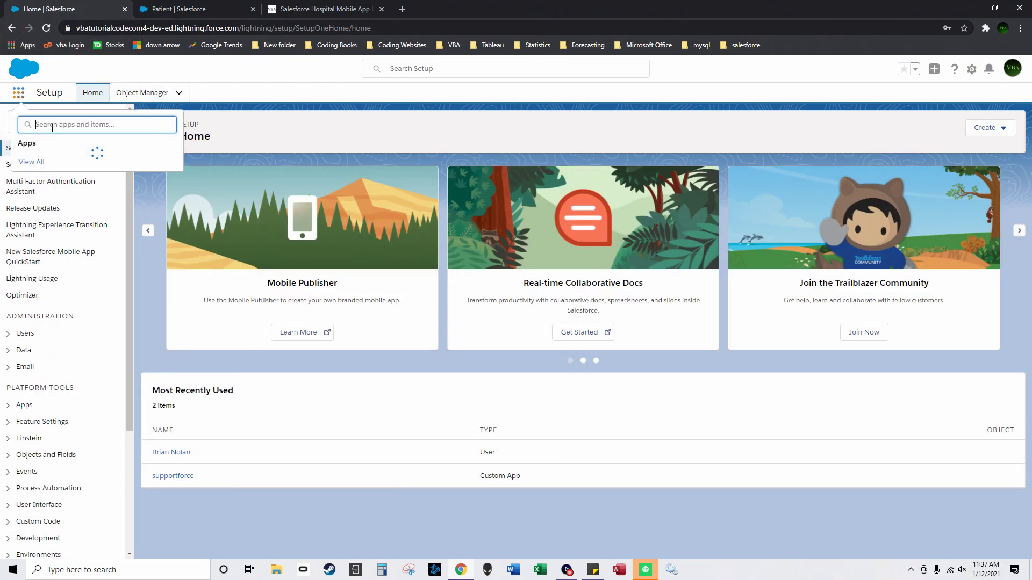
left_click(48, 162)
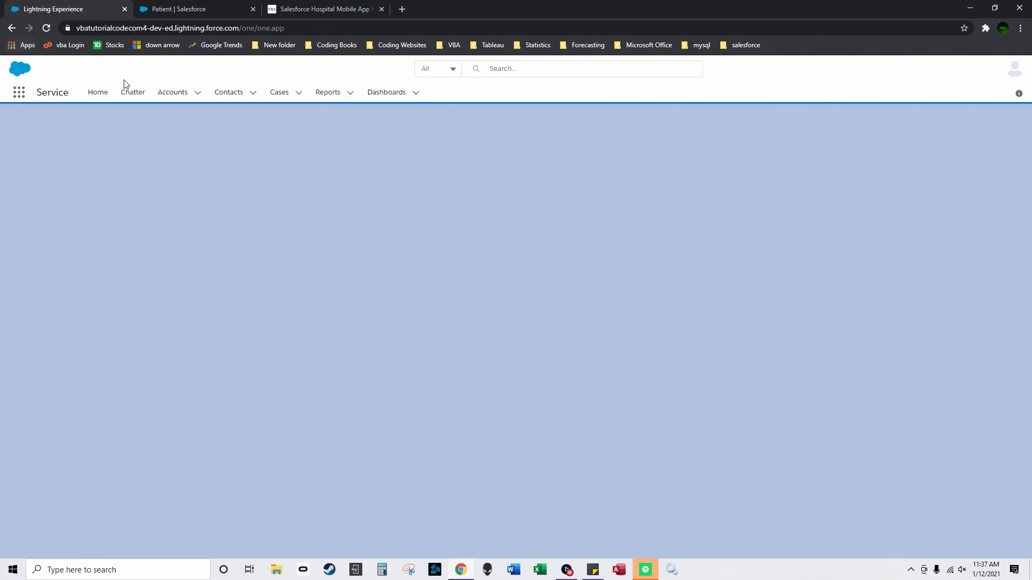
Step: Show All Accounts, pin it as the default accounts view, and return to the tutorial blog
left_click(169, 97)
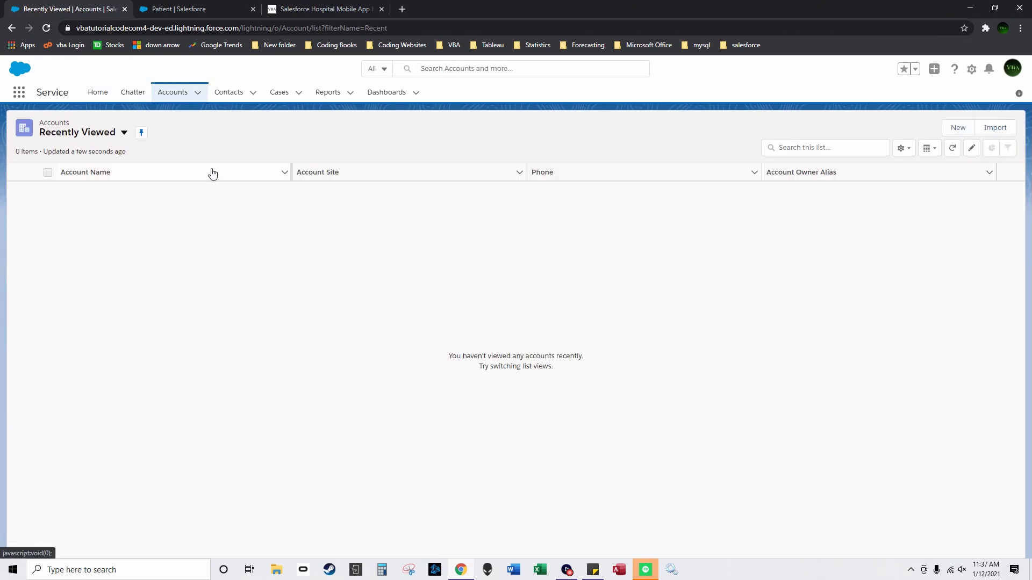
left_click(123, 133)
left_click(120, 167)
left_click(122, 132)
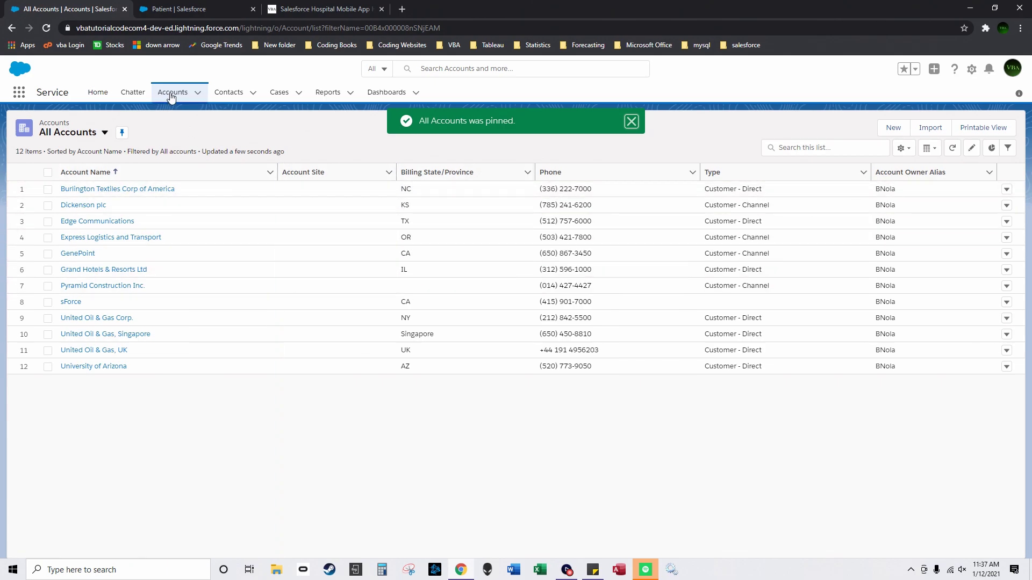
left_click(313, 8)
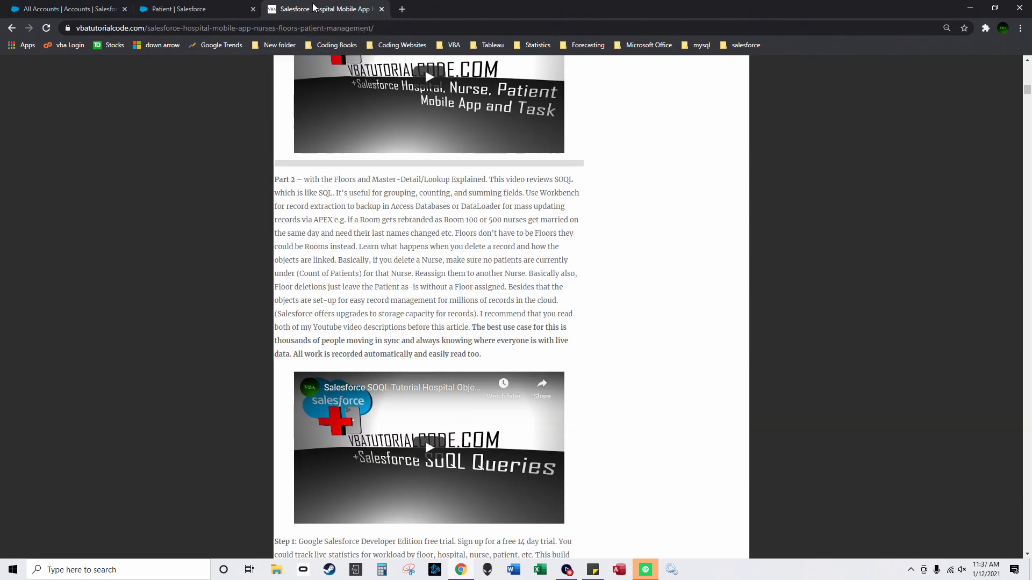
Step: Create a Patient First Name text field of length 55 on Patient
left_click(234, 6)
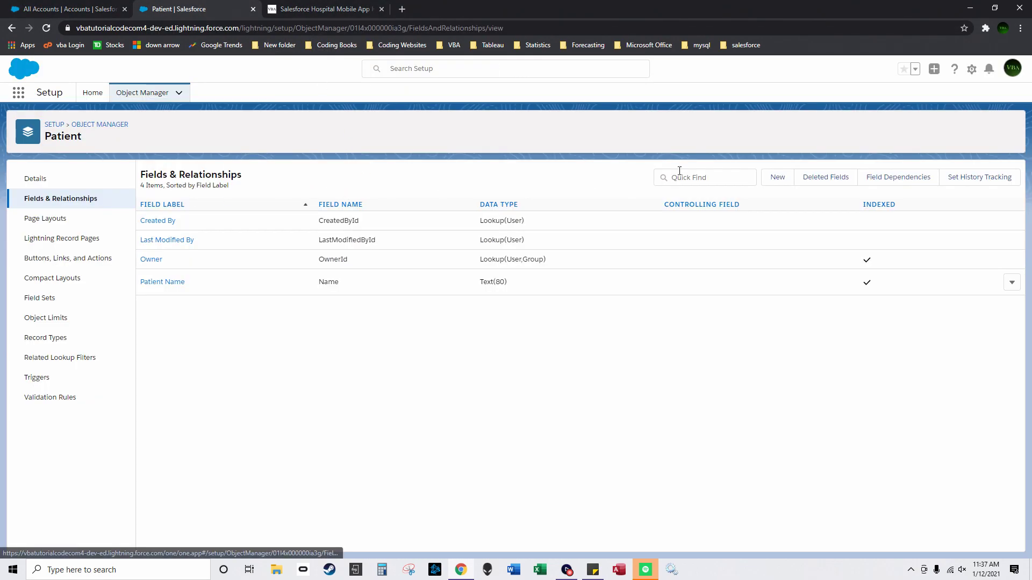
left_click(778, 183)
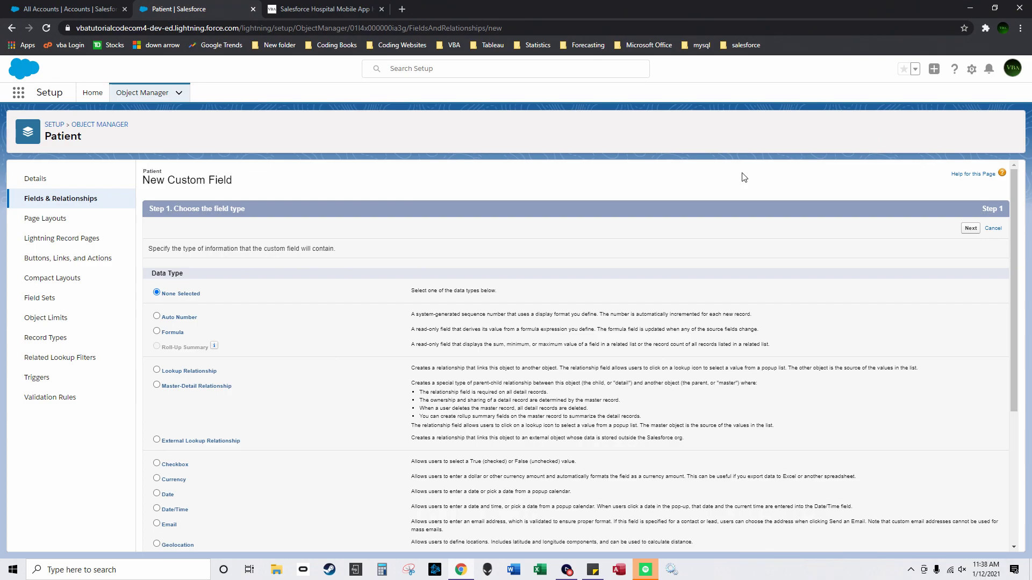
scroll(188, 430, "down", 4)
left_click(156, 422)
scroll(153, 424, "up", 4)
left_click(970, 228)
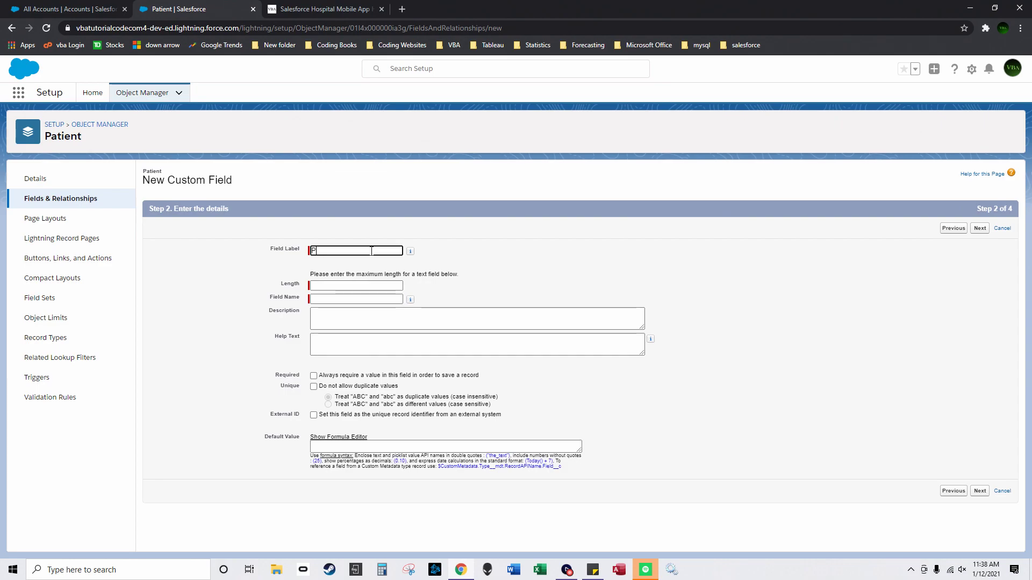
type("Patient First Name")
left_click(353, 284)
type("55")
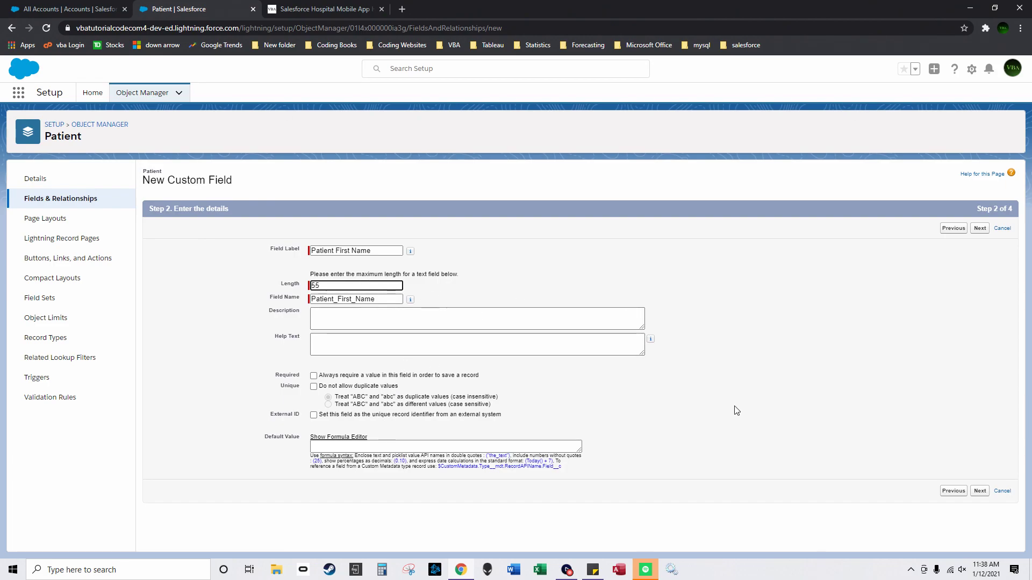
left_click(979, 491)
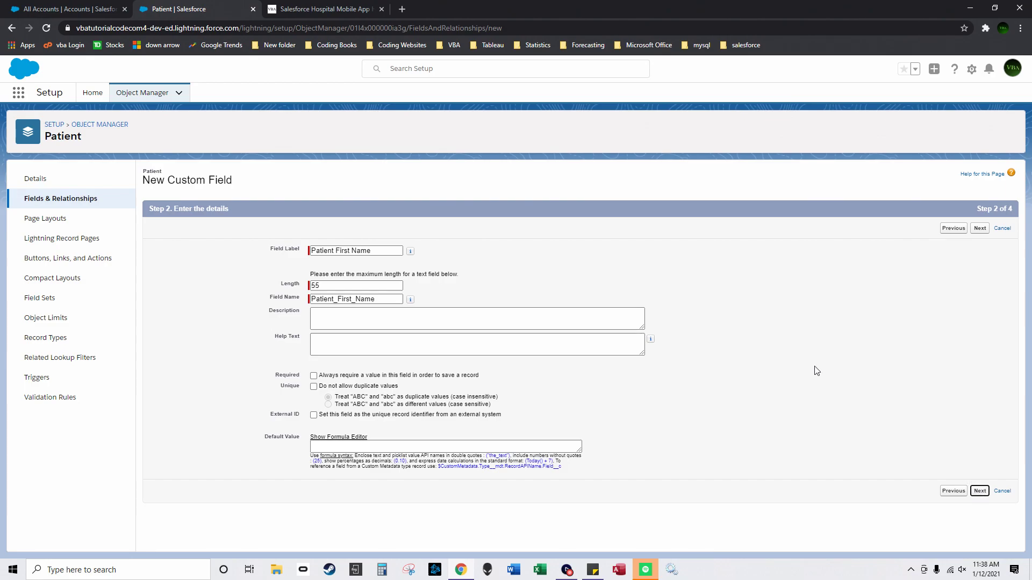
left_click(972, 229)
left_click(975, 230)
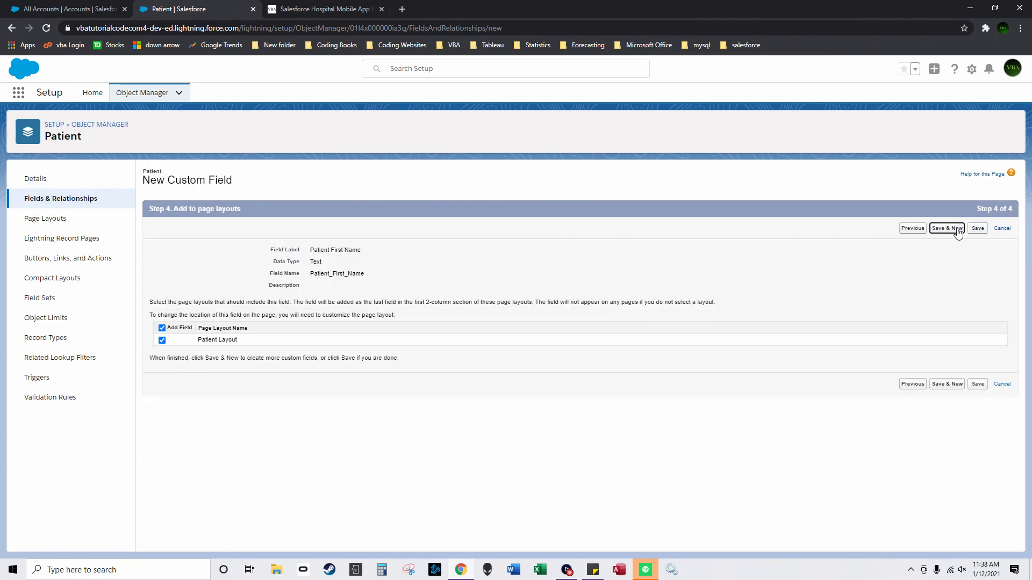
Step: Set up a Patient Last Name text field of length 55, through field-level security
scroll(361, 288, "down", 3)
left_click(157, 457)
scroll(158, 461, "up", 10)
left_click(980, 228)
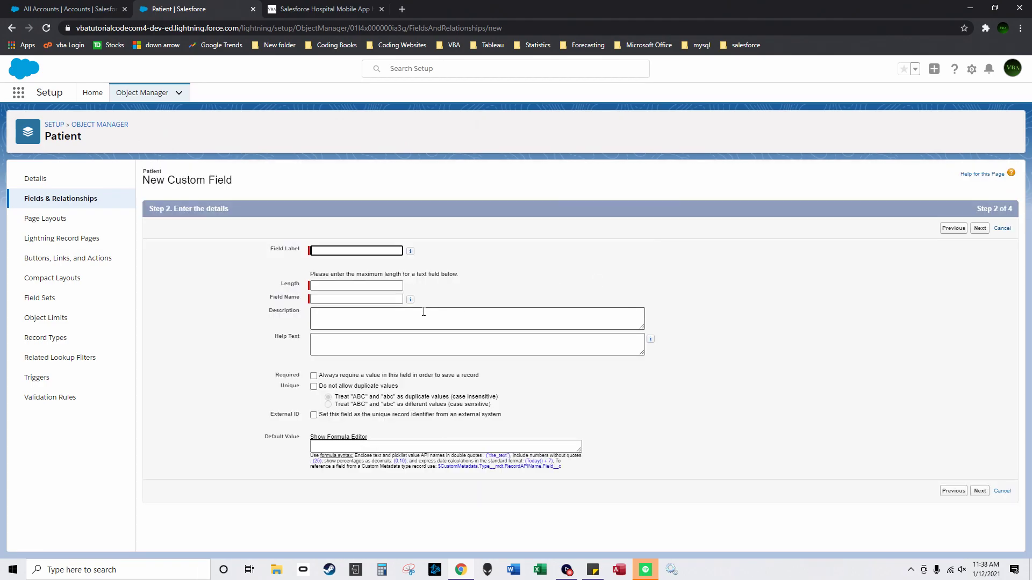
type("Patiue")
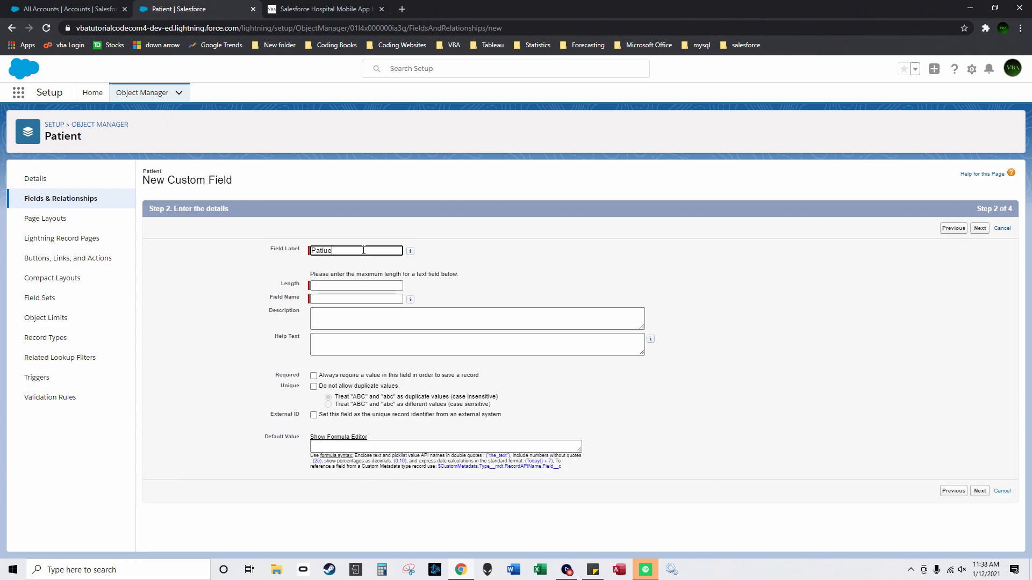
key("BackSpace")
key("BackSpace")
type("ent Last Name")
left_click(344, 284)
type("55")
left_click(980, 492)
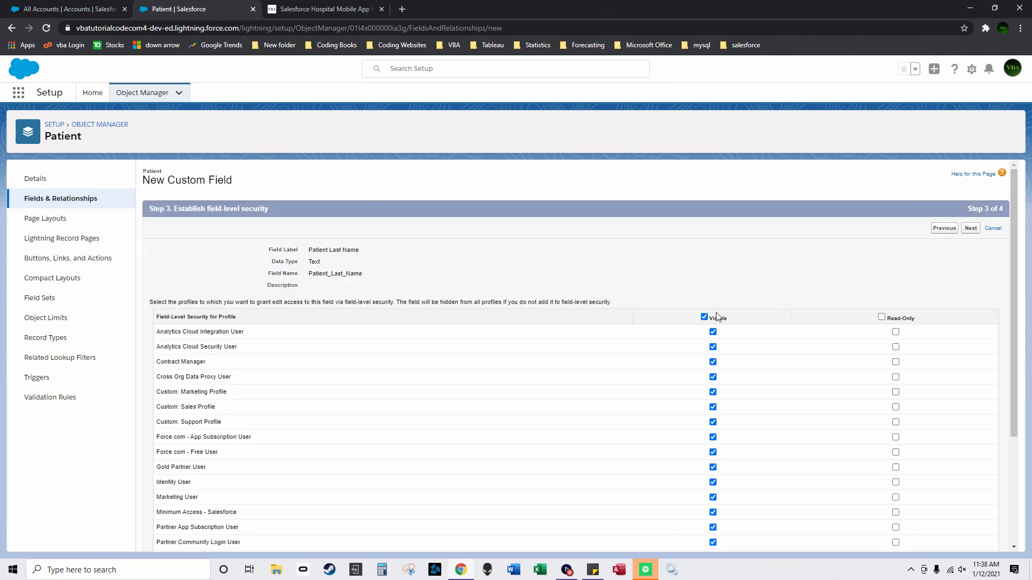
left_click(970, 228)
Step: Save Patient Last Name and start a new Text field
left_click(946, 228)
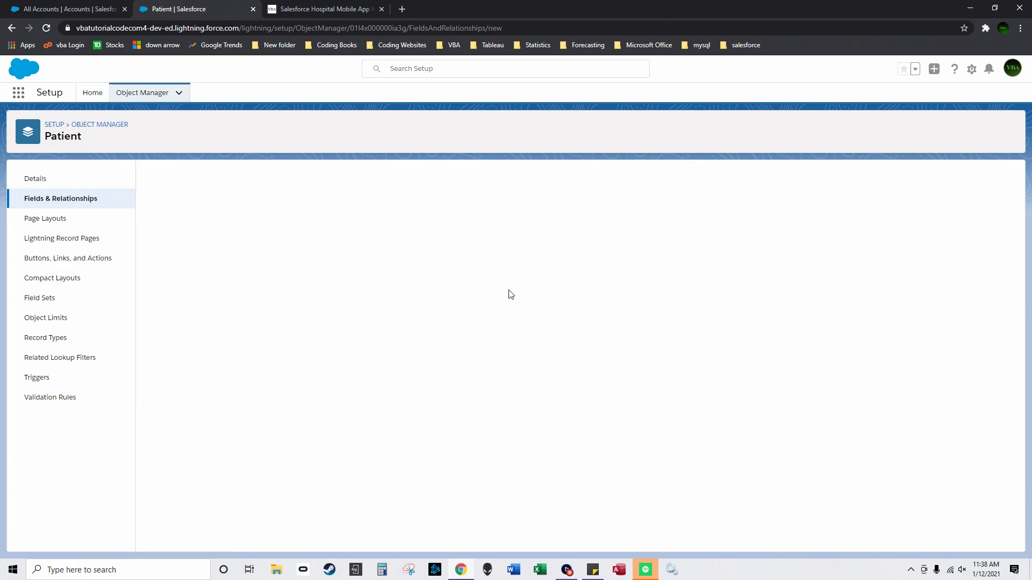
scroll(258, 378, "down", 3)
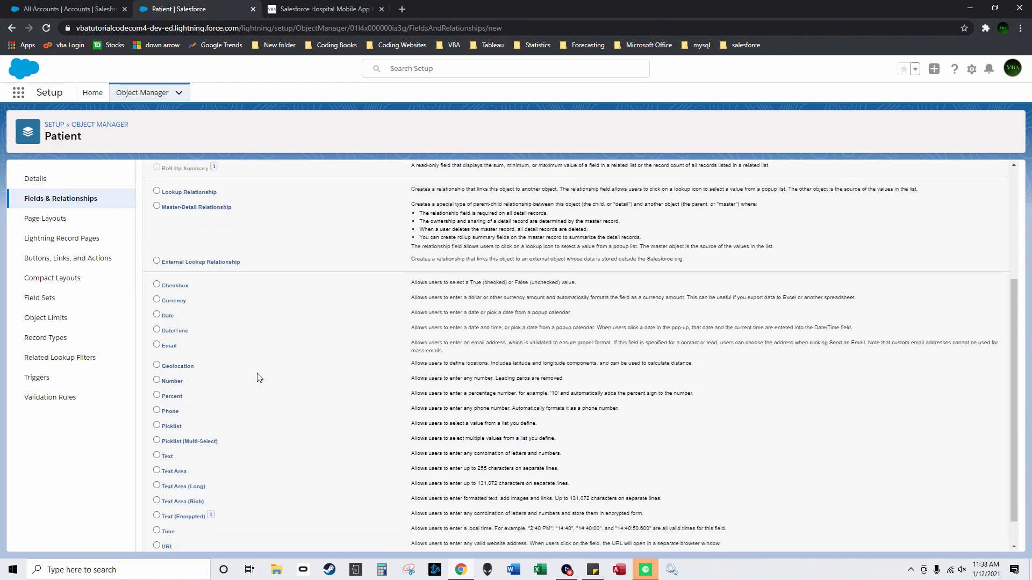
scroll(258, 378, "down", 1)
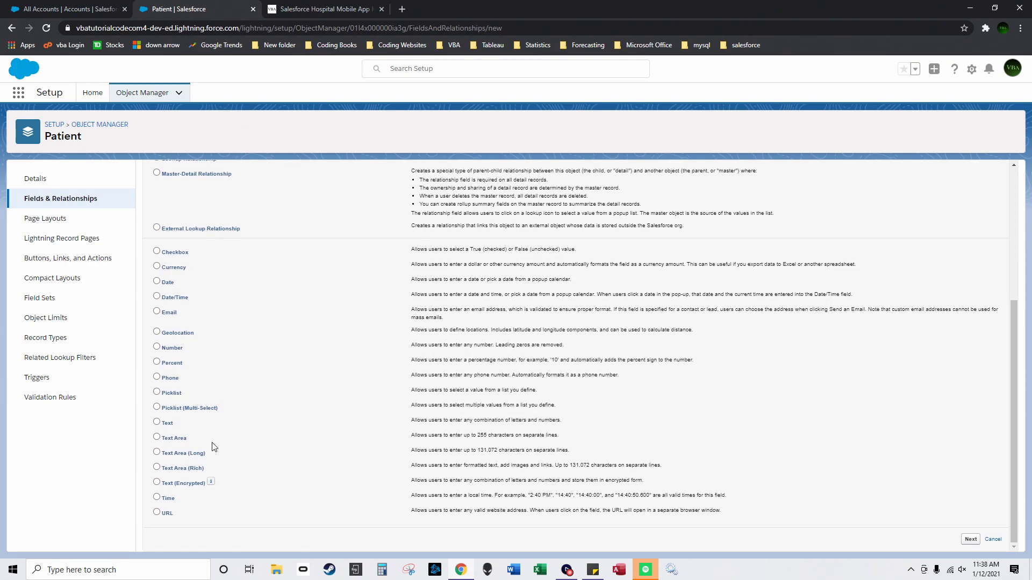
left_click(157, 423)
left_click(970, 541)
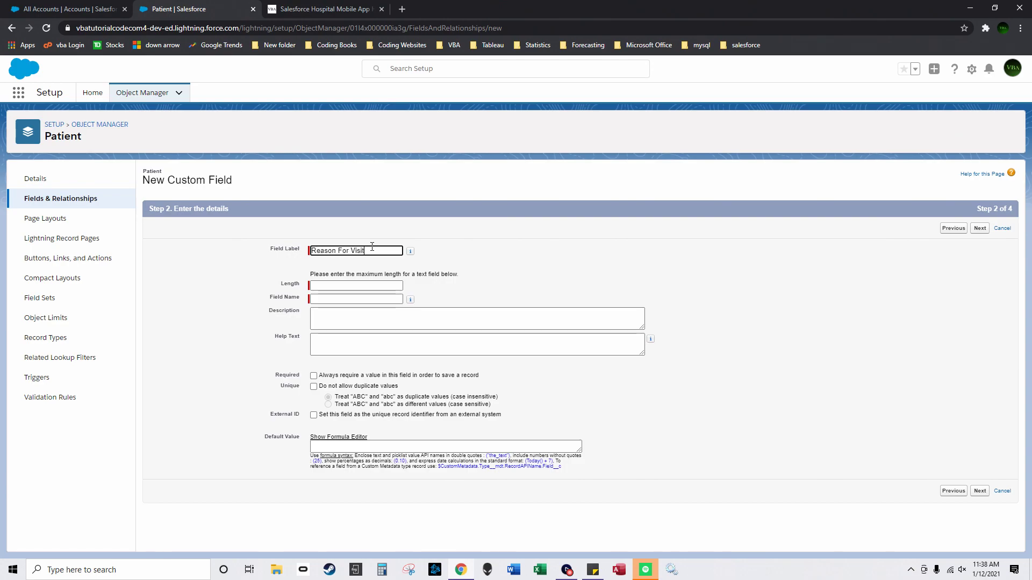
Step: Give Reason For Visit length 70, make it visible to all profiles, and save
left_click(369, 287)
type("55")
left_click_drag(370, 288, 289, 283)
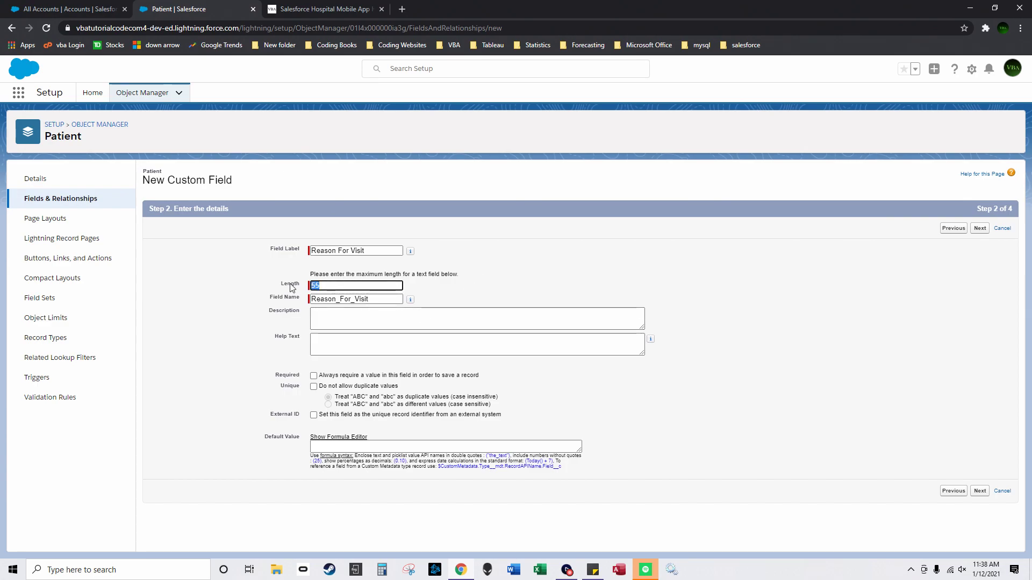
type("70")
left_click(980, 228)
left_click(704, 317)
left_click(971, 228)
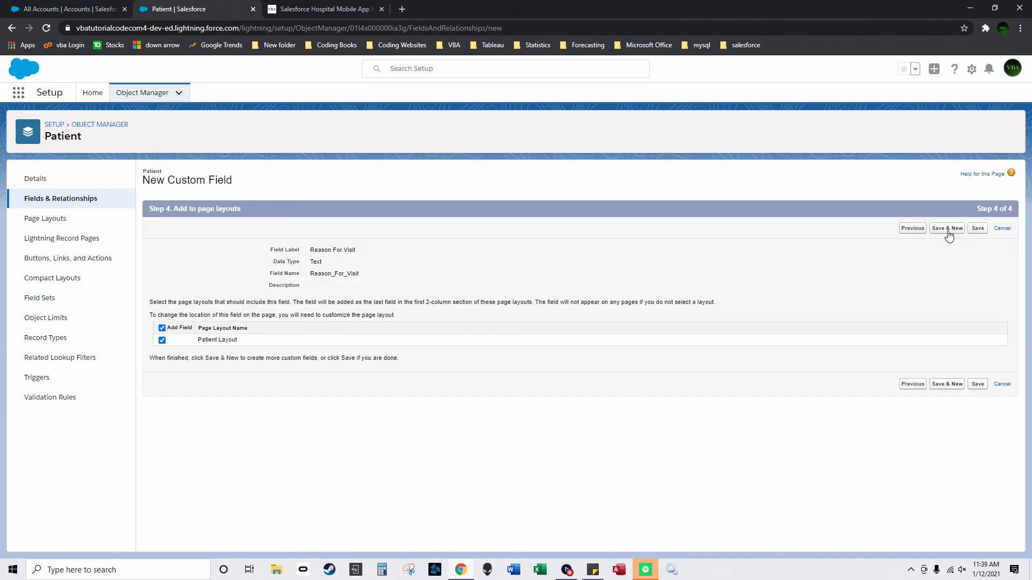
left_click(947, 229)
Step: Set up a Patient Tasks Number field (18 digits, 0 decimals) through field-level security
scroll(263, 317, "down", 2)
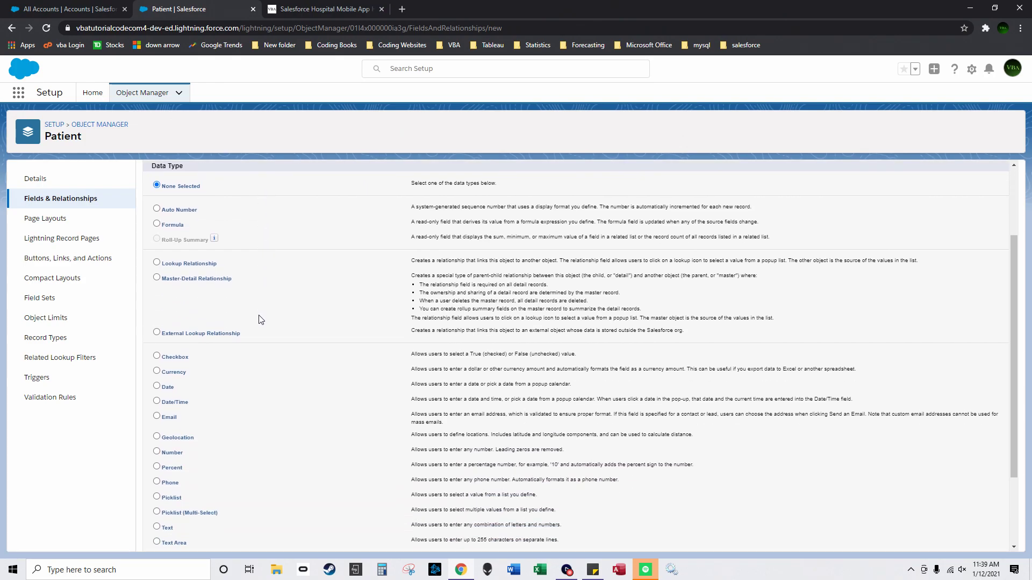
scroll(317, 376, "down", 2)
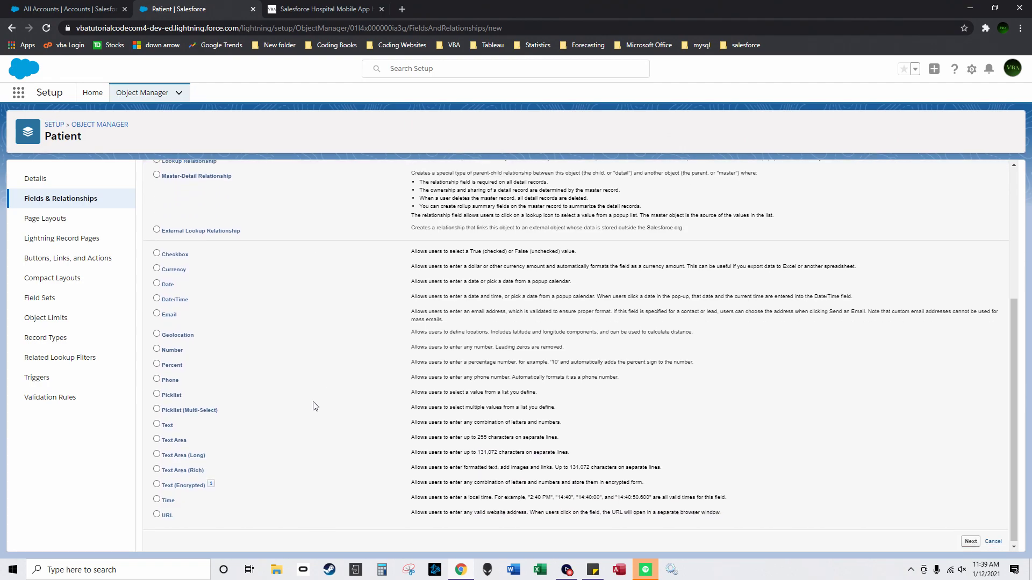
left_click(157, 424)
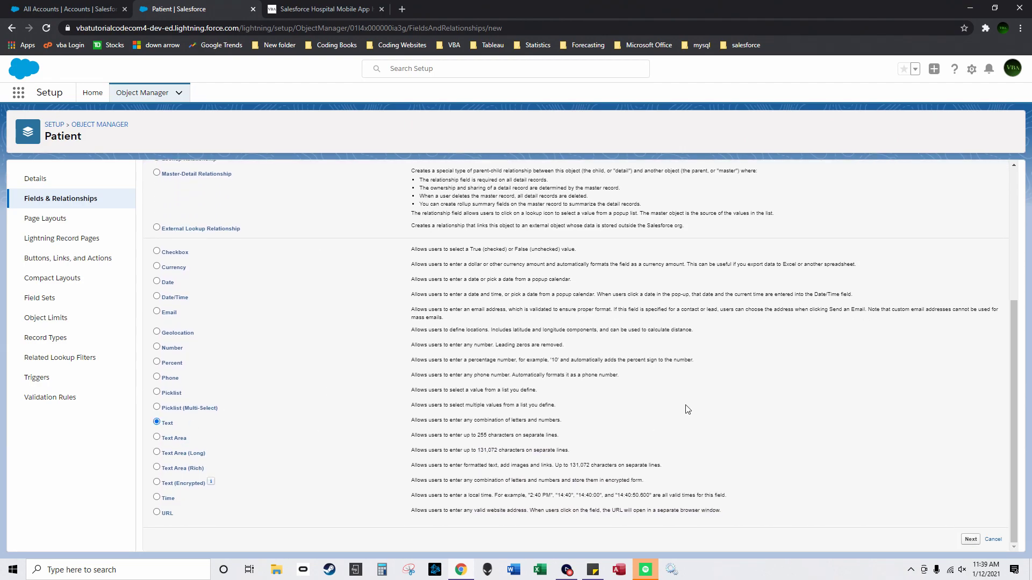
left_click(157, 347)
left_click(971, 540)
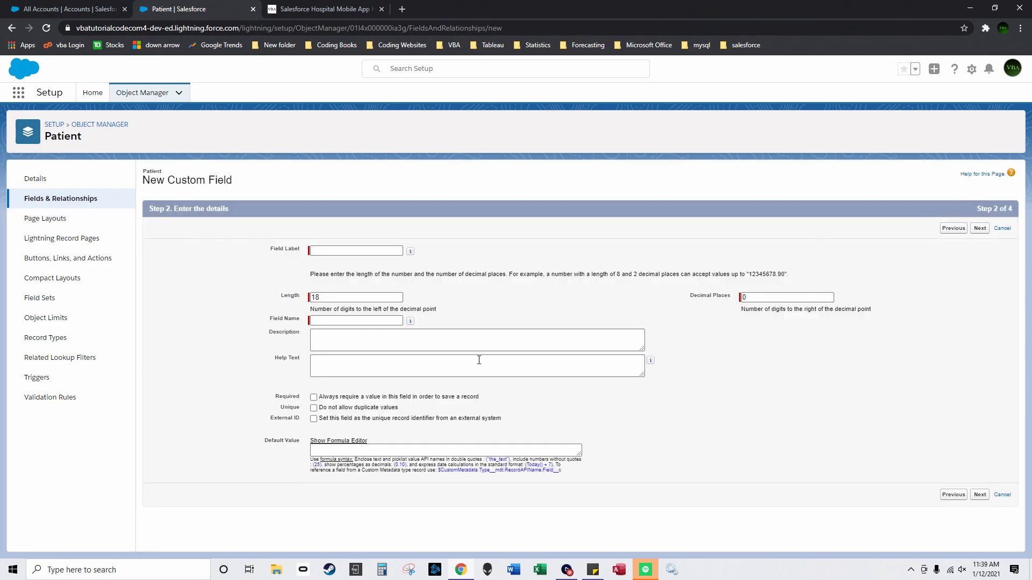
type("Patient Tasks")
left_click(499, 297)
left_click(976, 496)
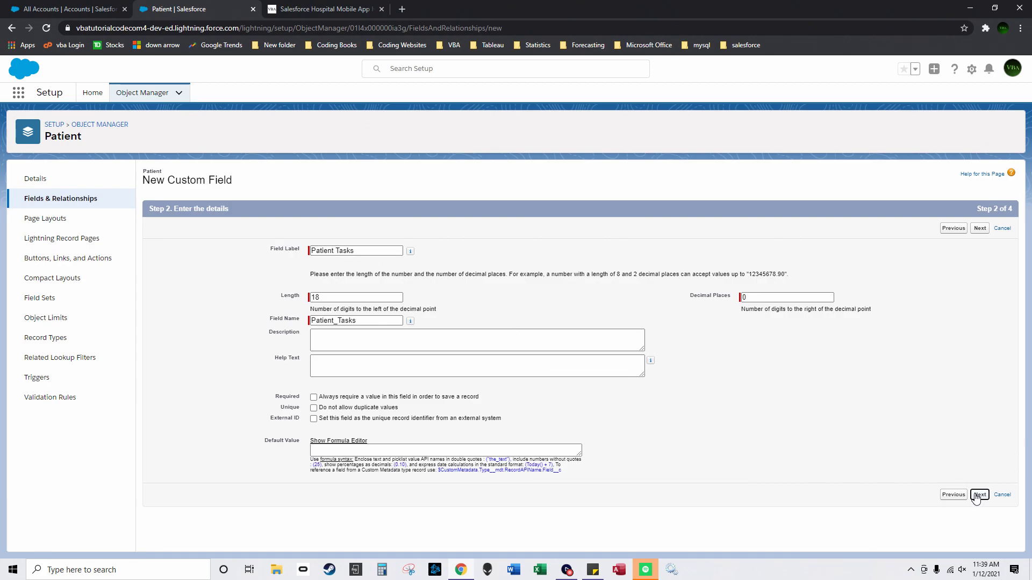
left_click(970, 228)
Step: Save Patient Tasks and start a new Lookup Relationship field
left_click(953, 229)
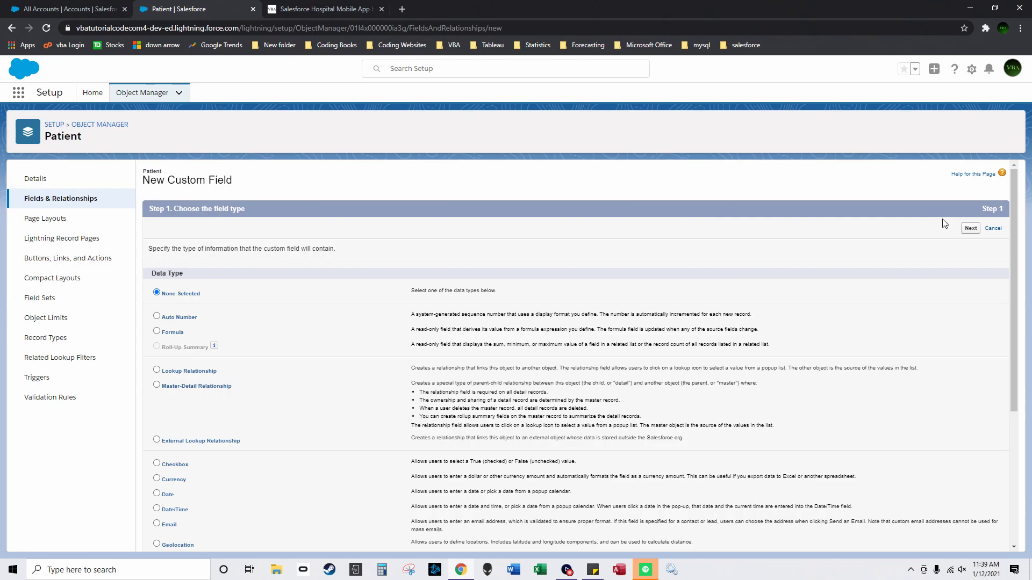
scroll(337, 392, "down", 2)
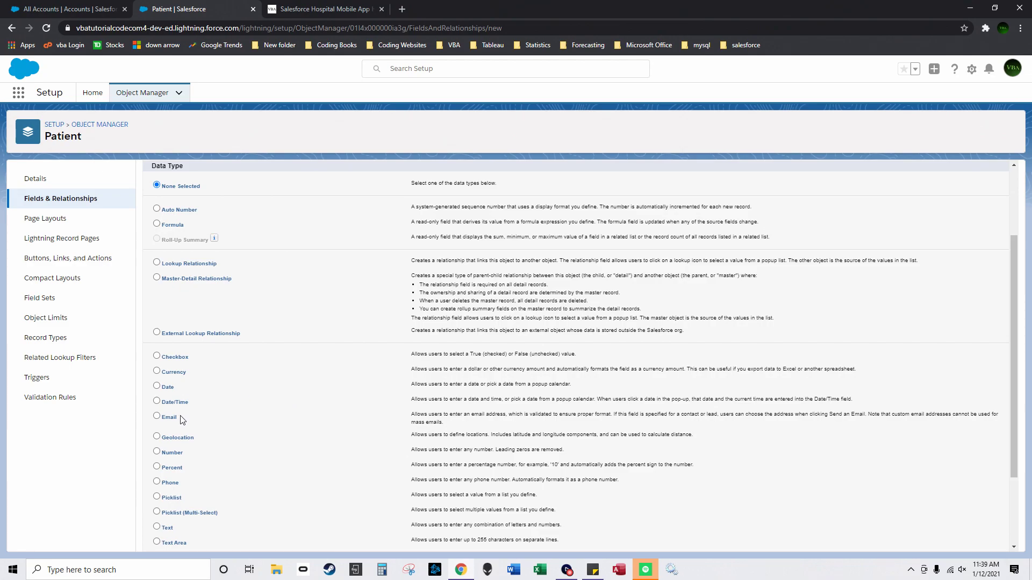
scroll(159, 394, "down", 2)
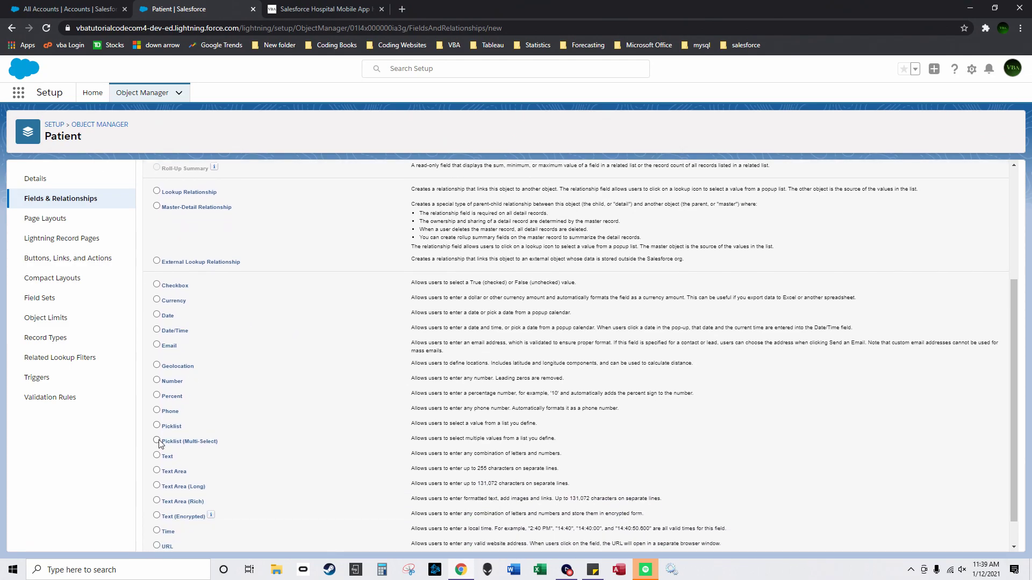
scroll(171, 355, "up", 1)
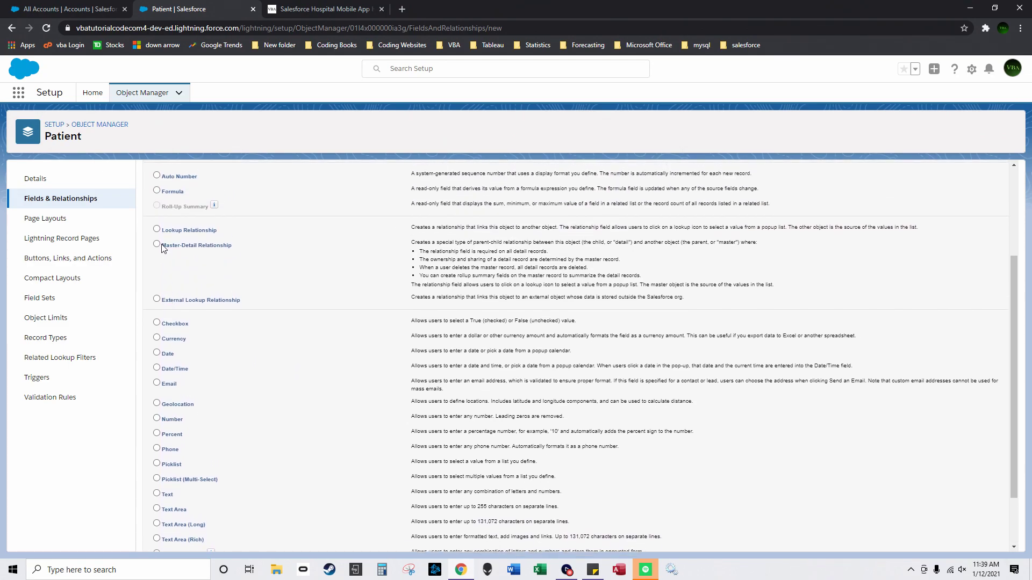
left_click(157, 230)
scroll(691, 292, "up", 2)
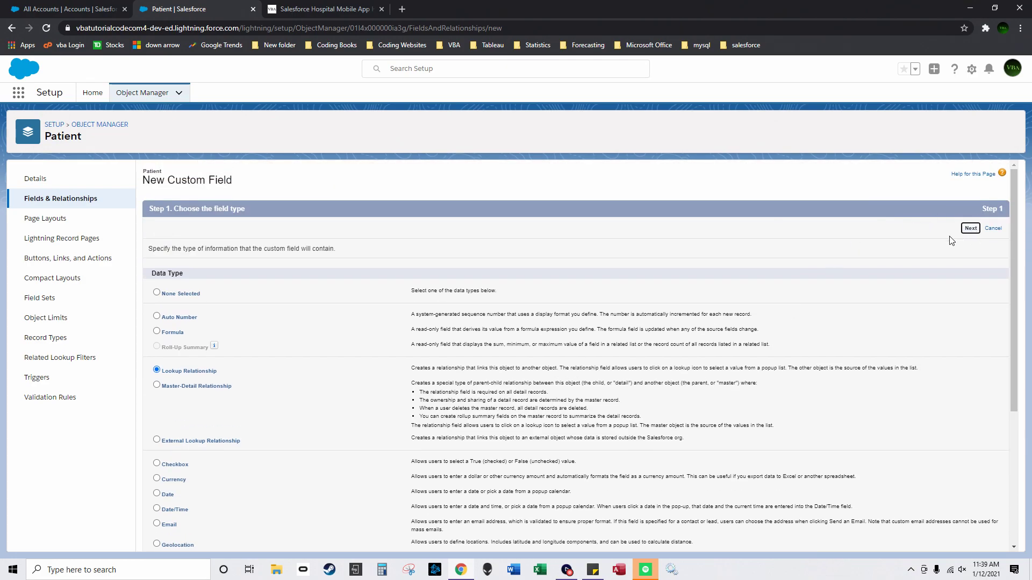
left_click(969, 228)
Step: Relate the lookup to Floor, keep the Patients related list, and save
left_click(434, 269)
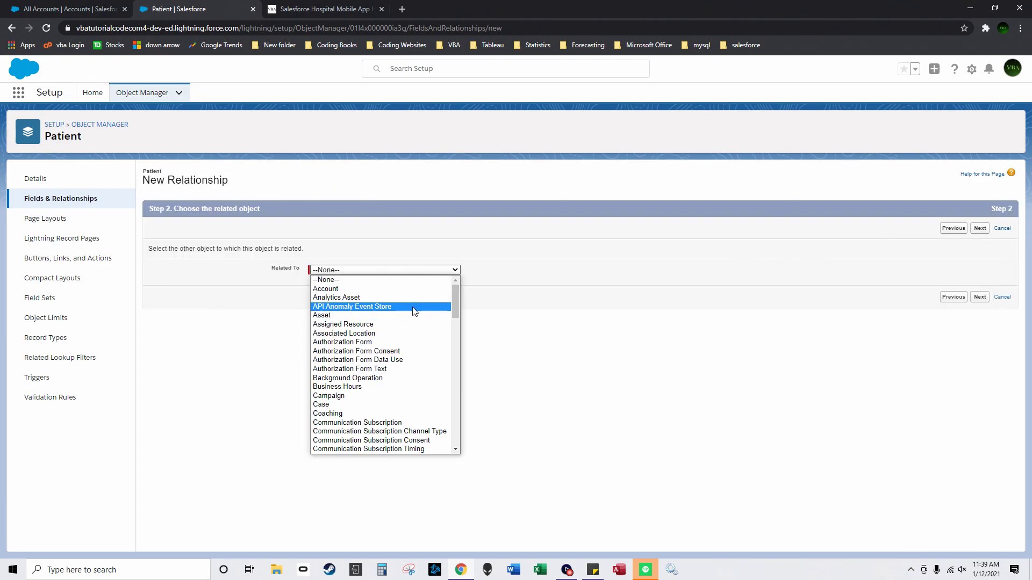
scroll(440, 350, "down", 10)
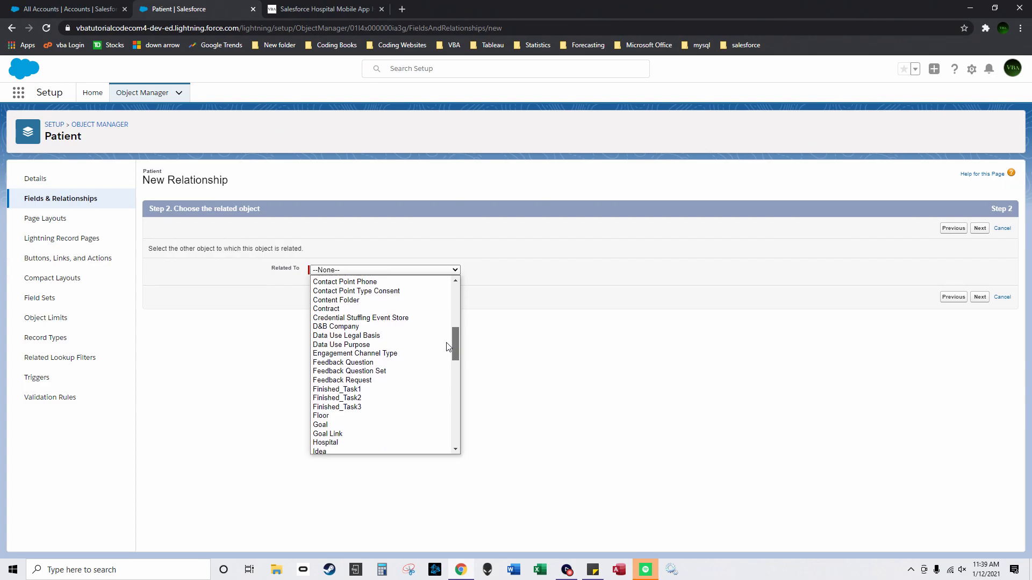
left_click(366, 339)
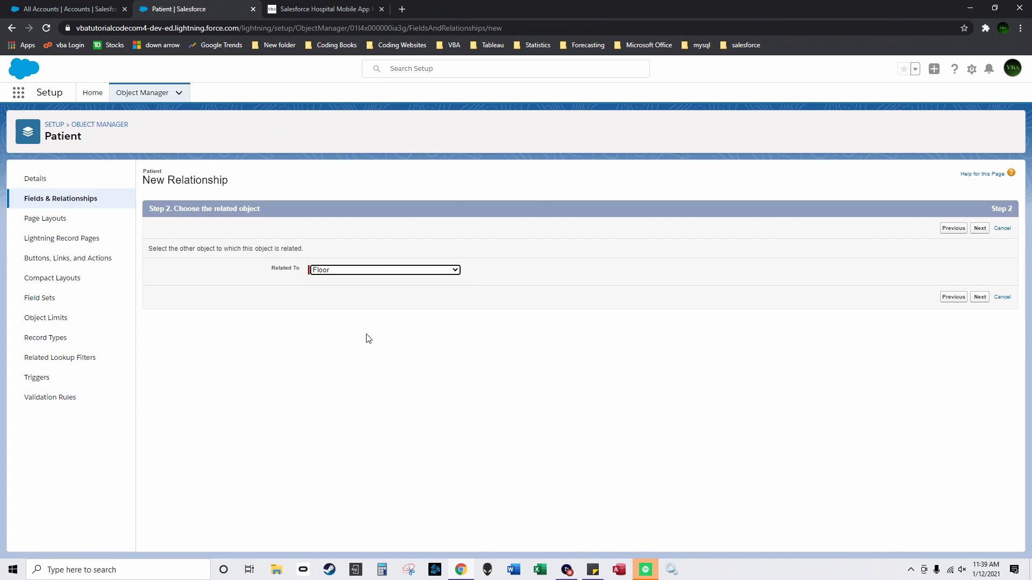
left_click(980, 296)
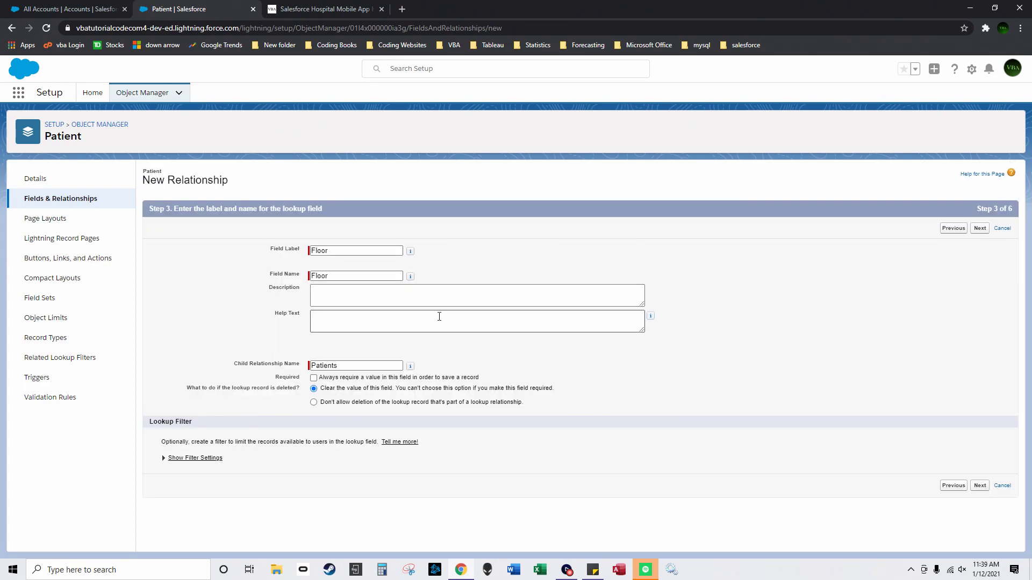
left_click(979, 486)
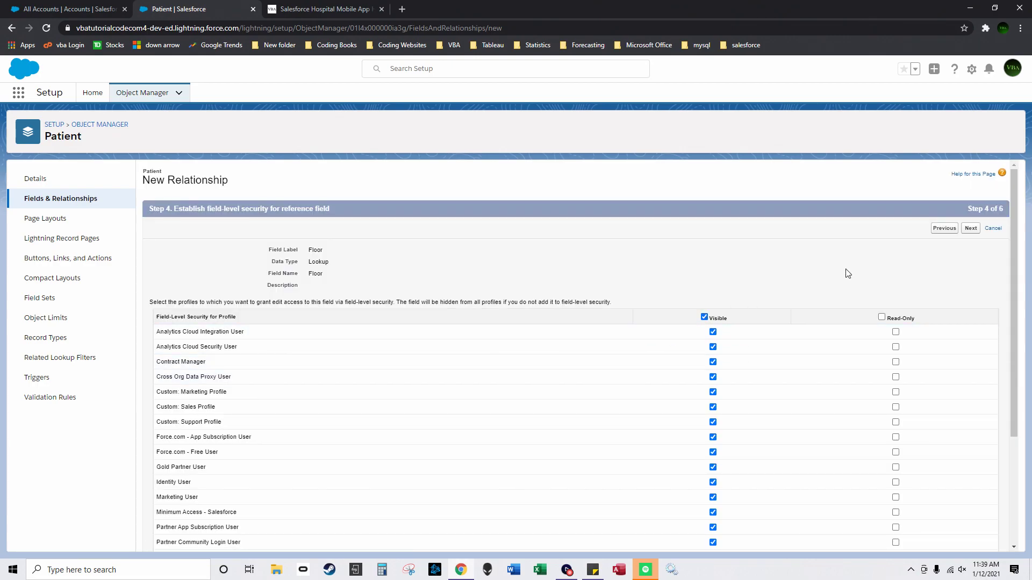
left_click(971, 230)
left_click(975, 229)
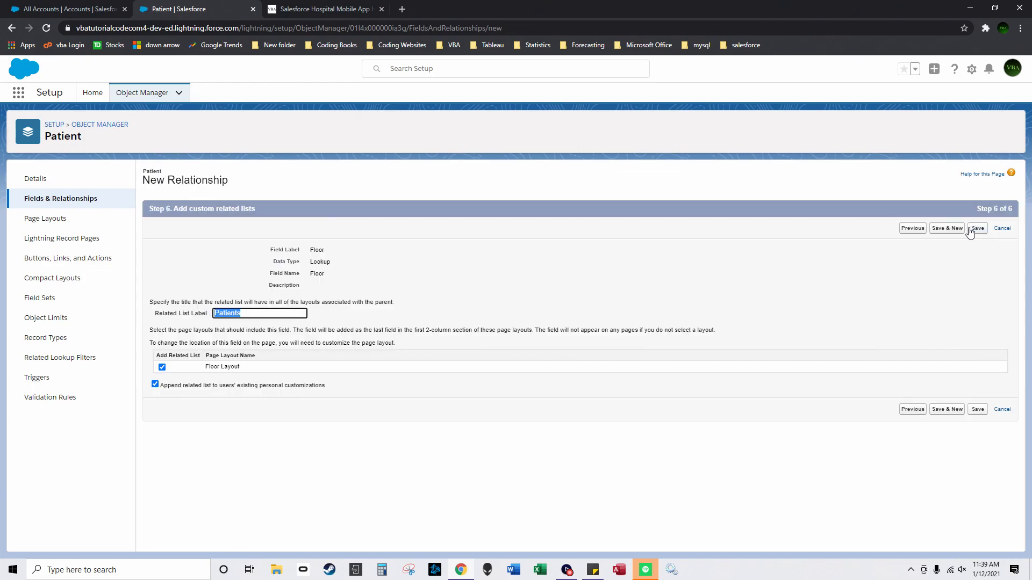
left_click(963, 230)
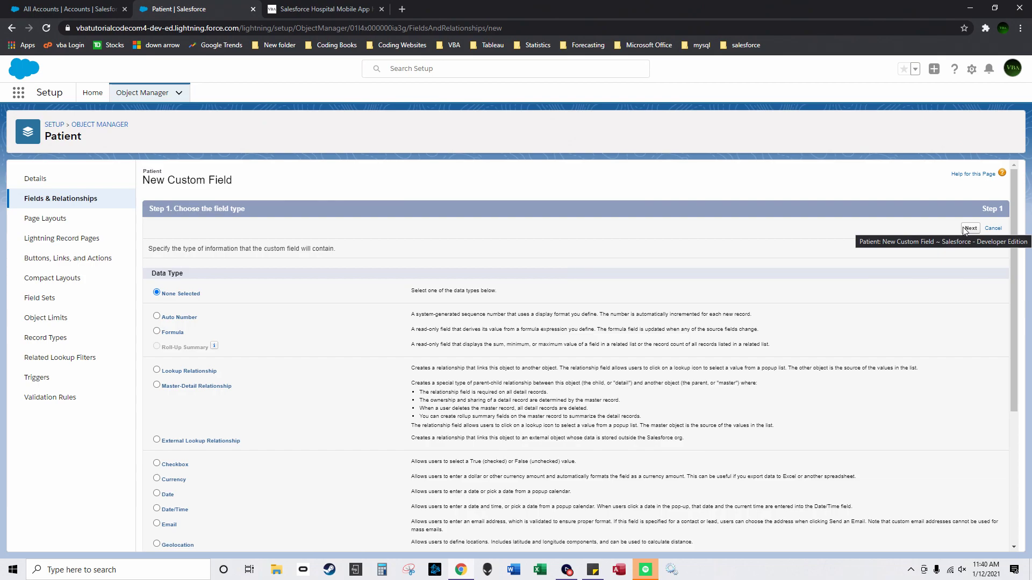
Step: Create a Master-Detail field to Hospital, adding a Patients related list to Hospital Layout
left_click(156, 386)
scroll(749, 383, "down", 4)
left_click(970, 539)
left_click(415, 271)
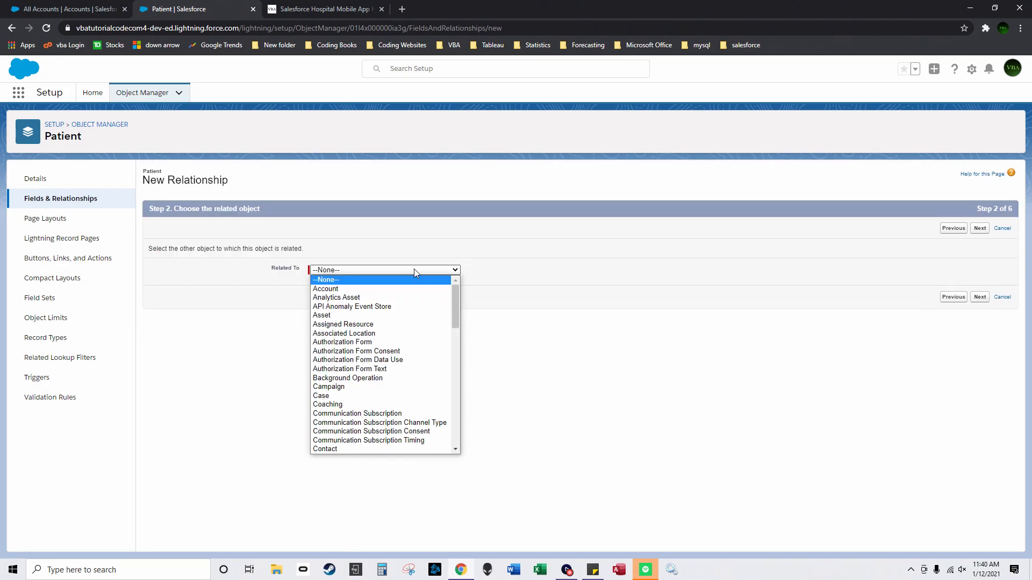
left_click_drag(457, 302, 452, 365)
left_click(414, 363)
left_click(975, 299)
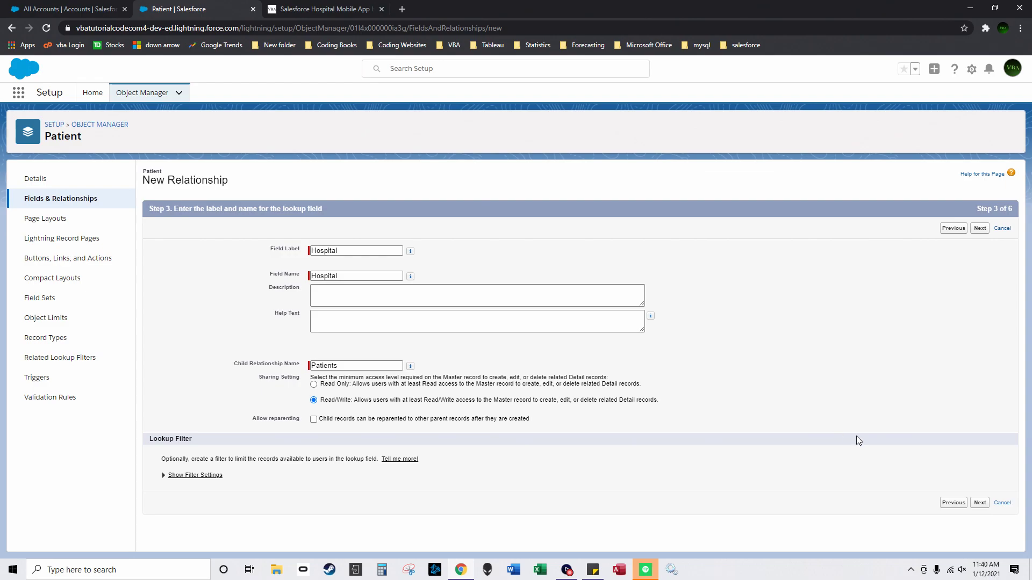
left_click(980, 503)
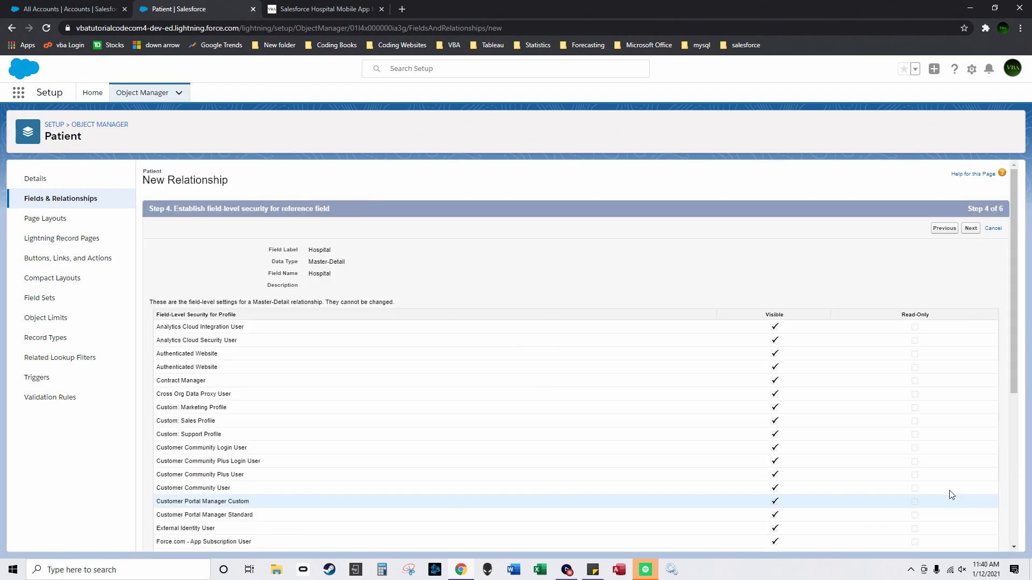
left_click(971, 229)
left_click(978, 229)
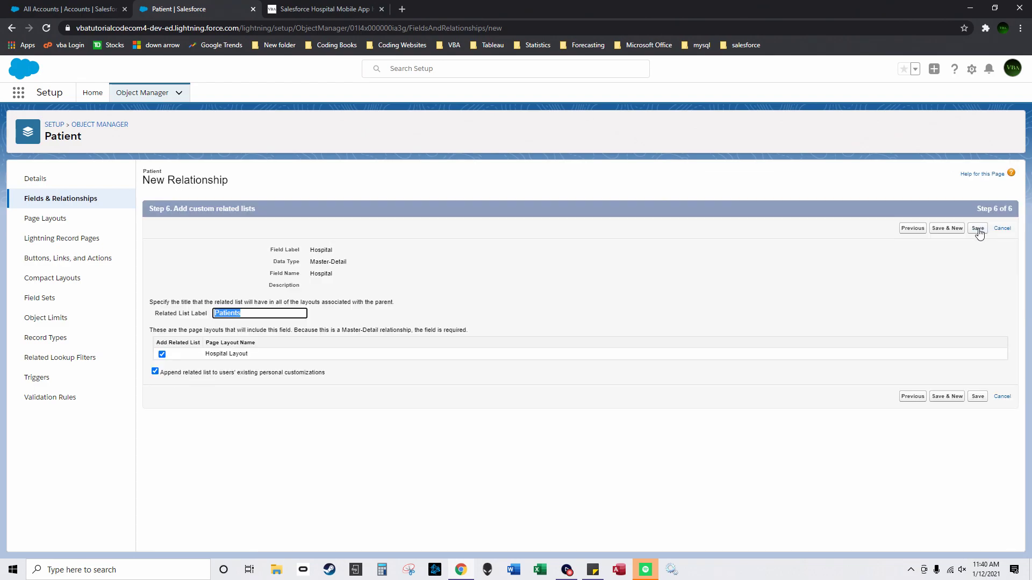
left_click(946, 229)
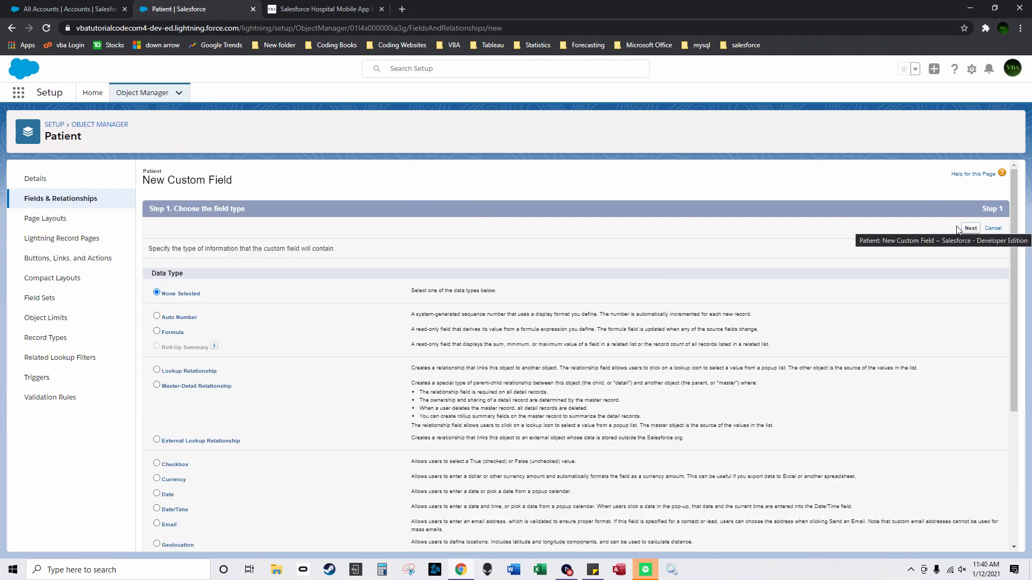
Step: Create a 'Date in' date field on Patient
scroll(293, 381, "down", 2)
left_click(157, 387)
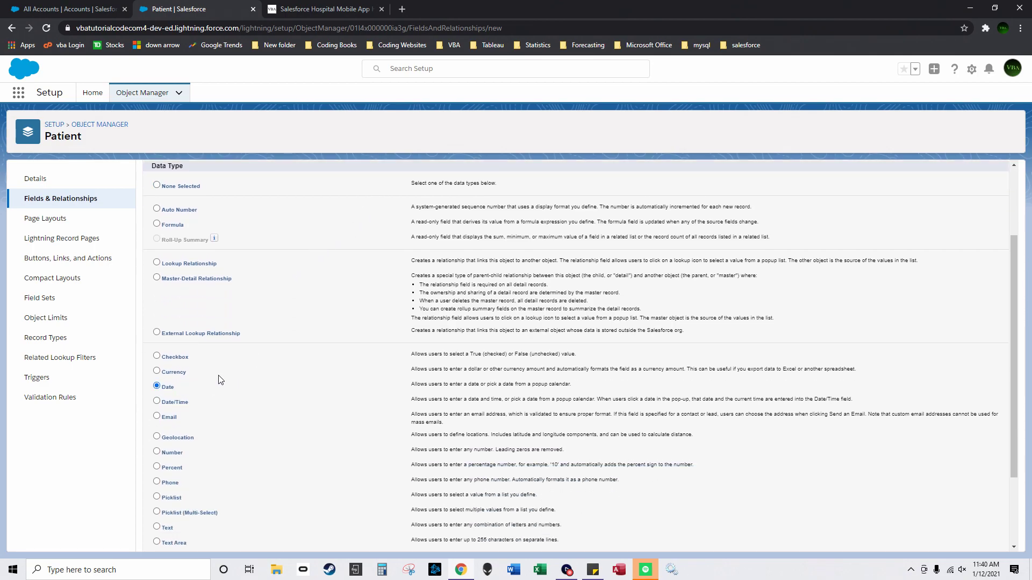
scroll(645, 322, "up", 2)
left_click(971, 229)
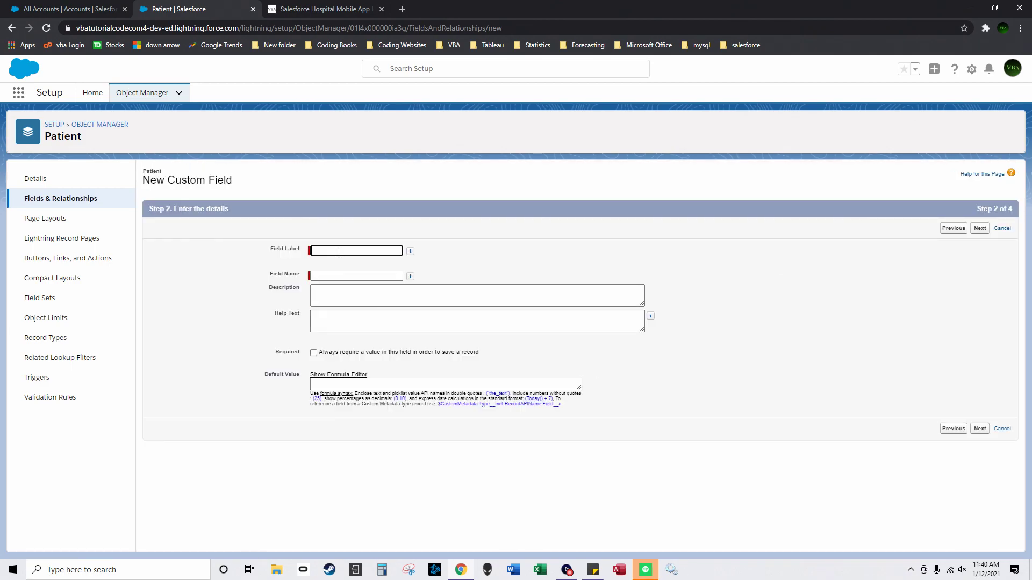
type("Date in")
left_click(601, 288)
left_click(979, 429)
left_click(972, 229)
left_click(948, 231)
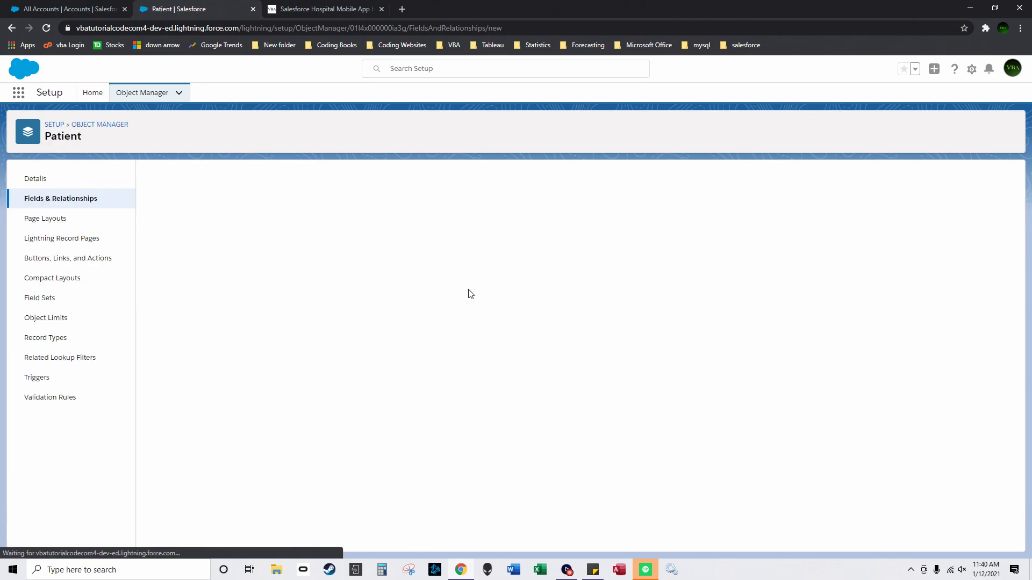
Step: Set up a 'Date out' date field up to field-level security
scroll(159, 355, "down", 3)
left_click(158, 353)
scroll(988, 240, "up", 3)
left_click(971, 229)
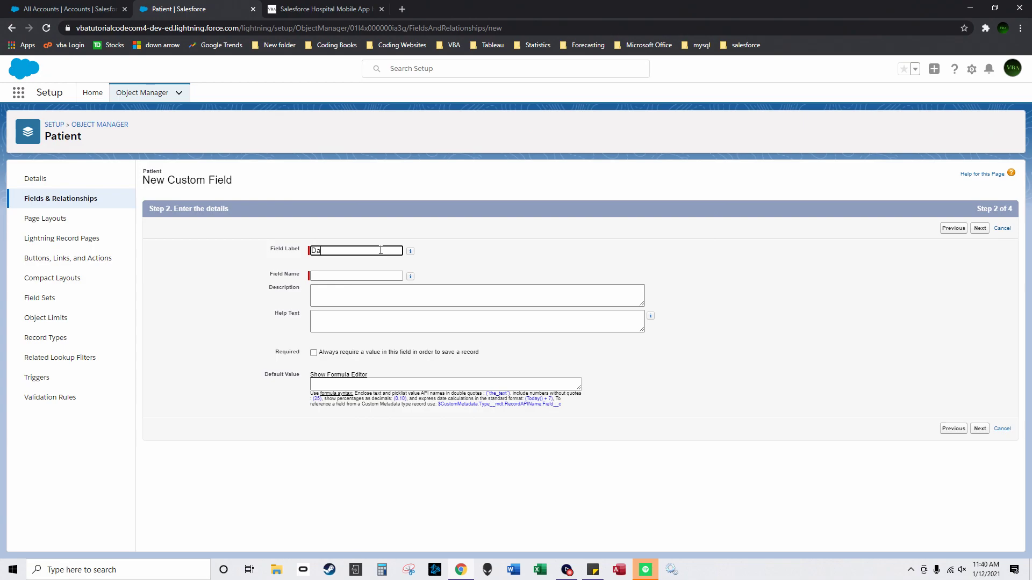
left_click(528, 261)
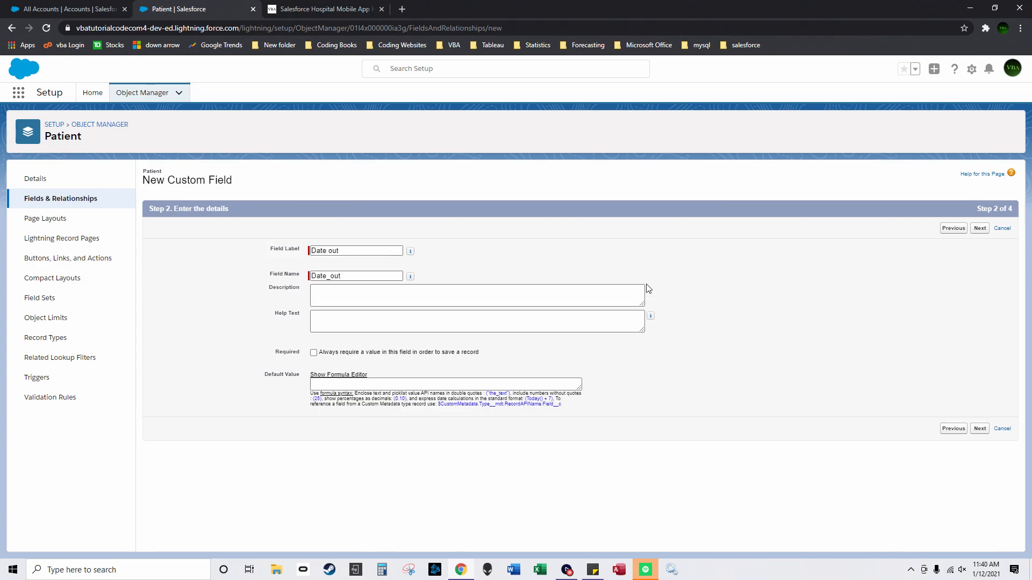
left_click(980, 228)
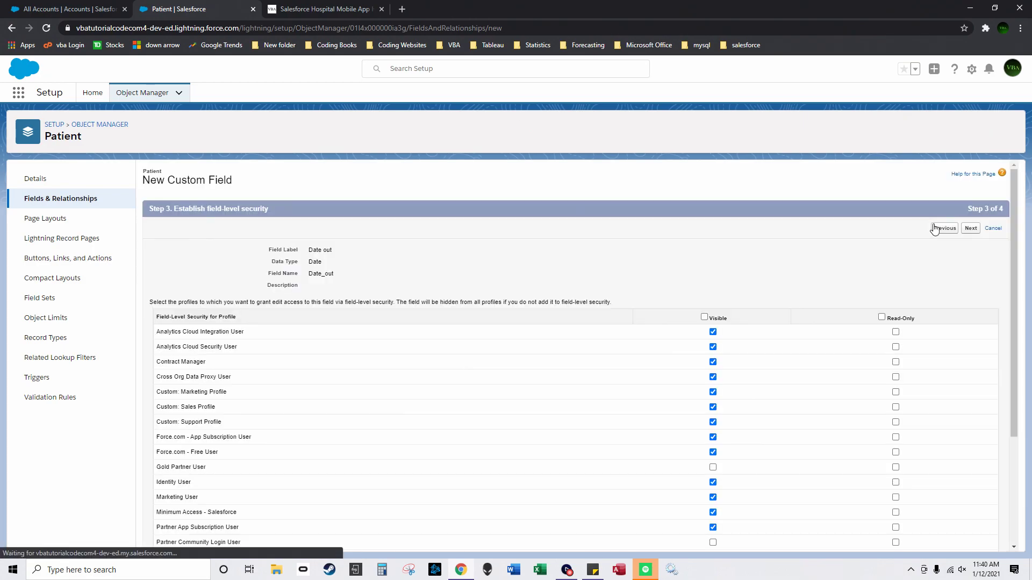
Step: Save Date out, then create a Cost of Treatment Number(18, 0) field
left_click(971, 228)
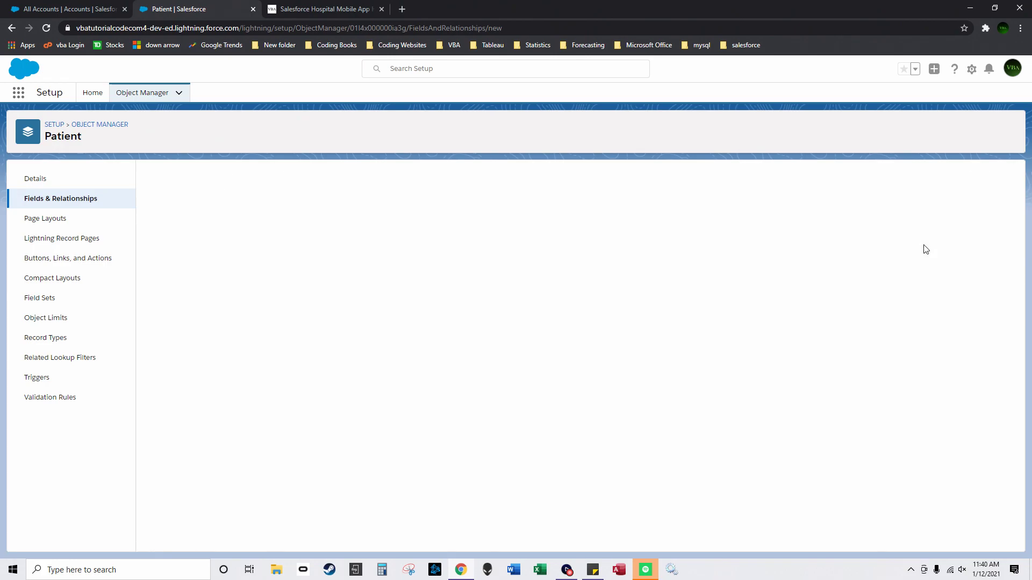
left_click(942, 230)
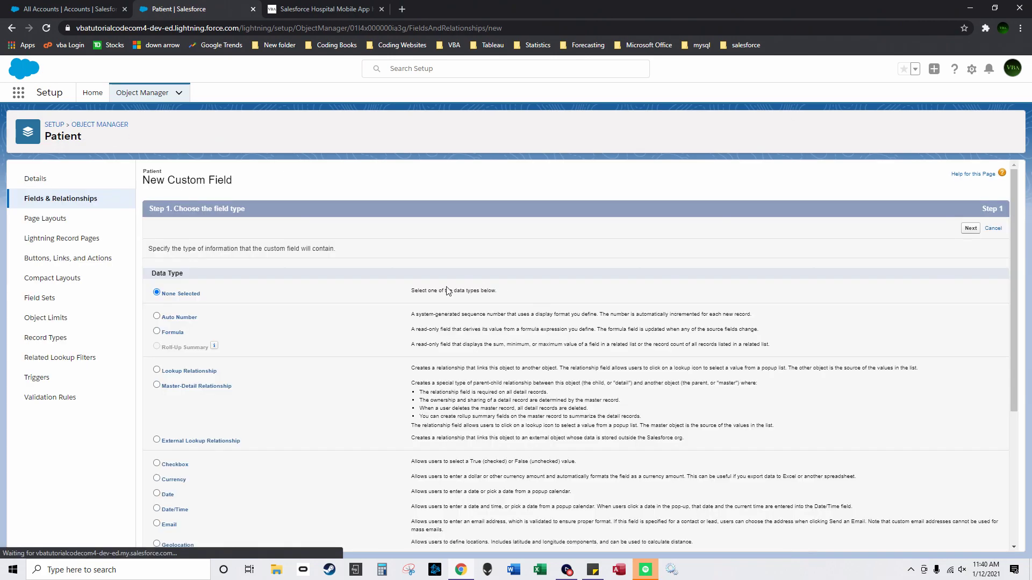
scroll(189, 351, "down", 3)
scroll(166, 385, "down", 1)
left_click(157, 415)
scroll(299, 364, "up", 3)
left_click(970, 229)
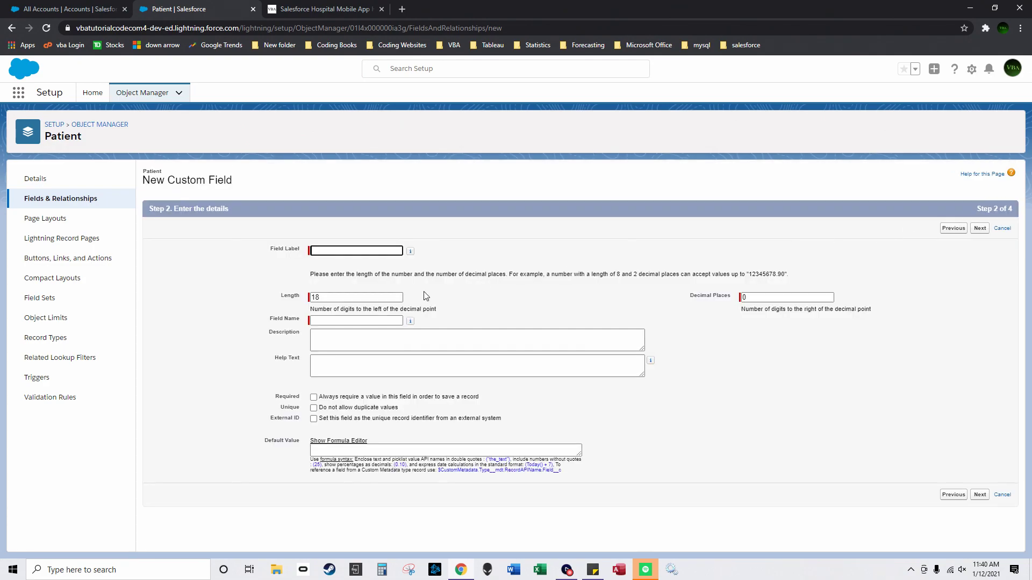
type("Cost of Trea")
left_click(499, 273)
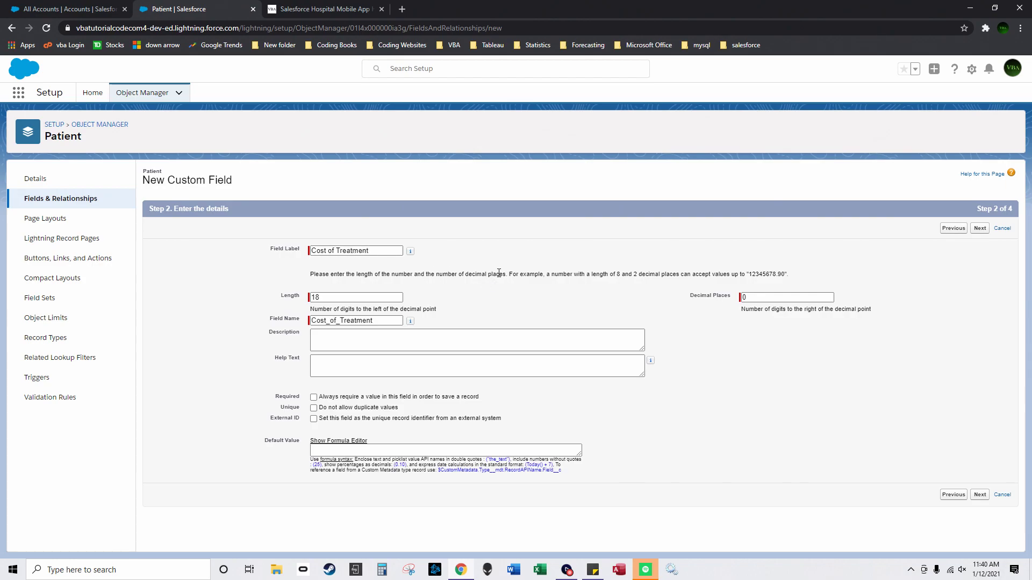
left_click(980, 229)
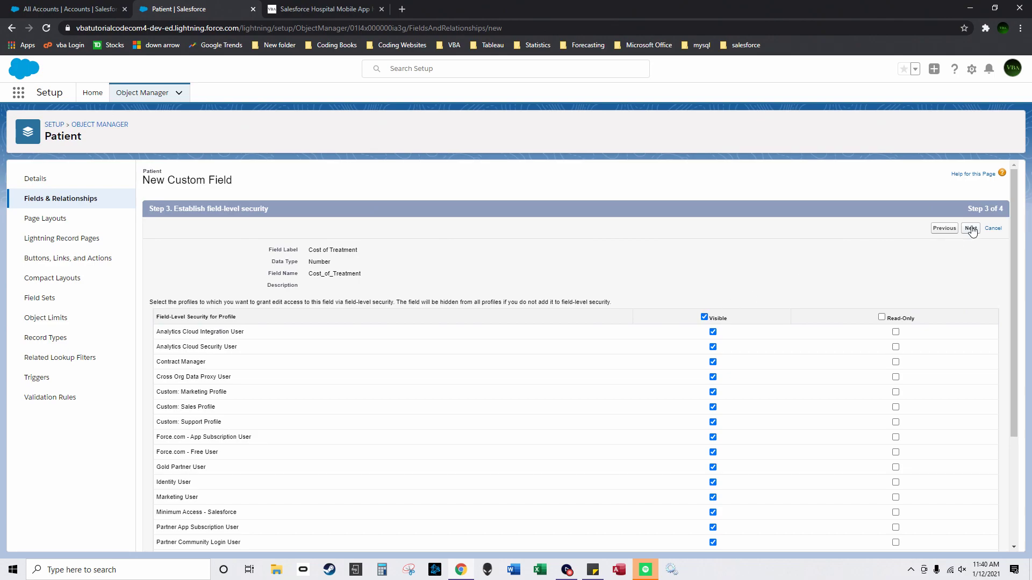
left_click(971, 229)
left_click(978, 228)
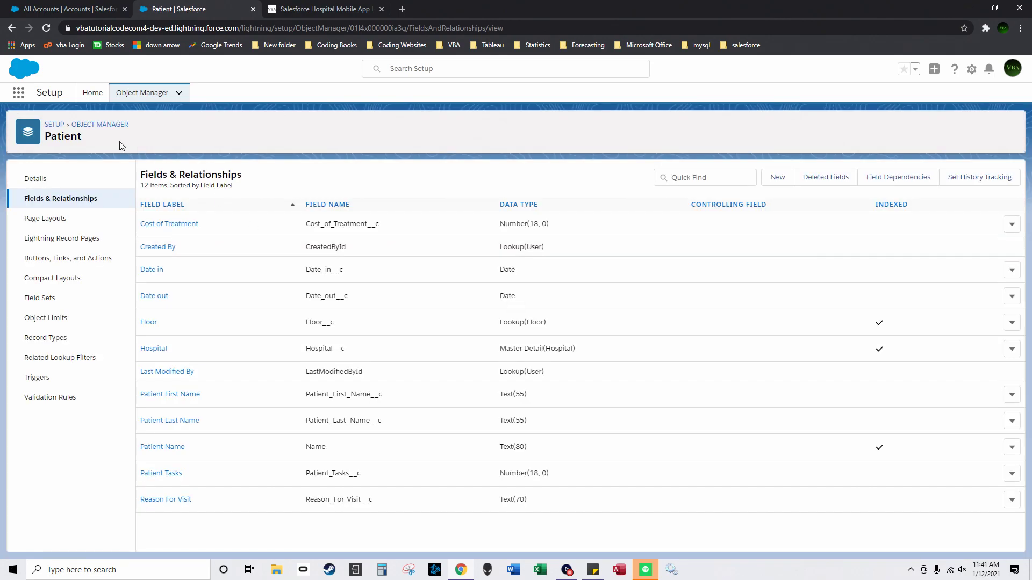
Step: Review the Patient object's fields, noting the Hospital__c API name
left_click(108, 125)
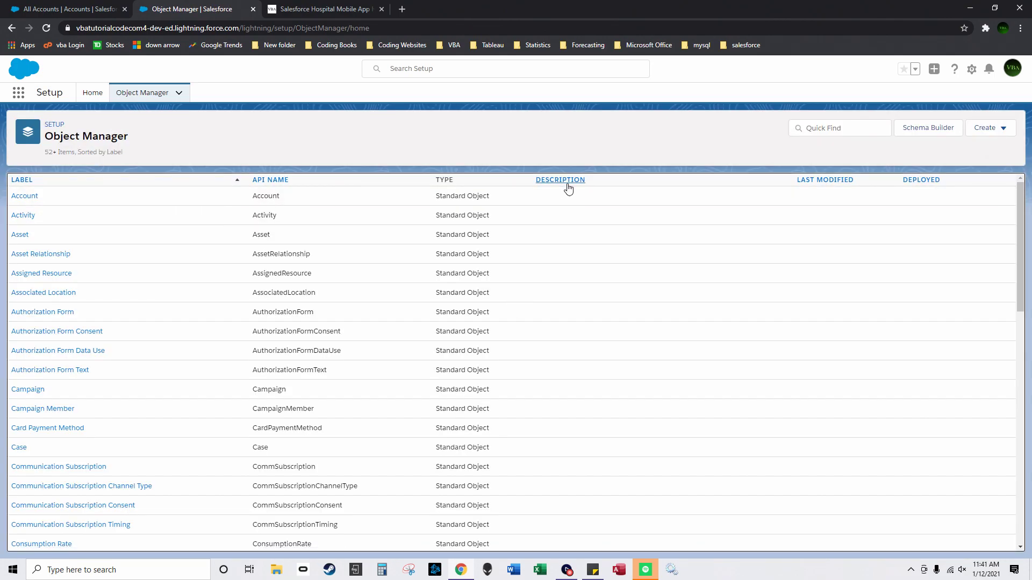
left_click(565, 180)
left_click(23, 331)
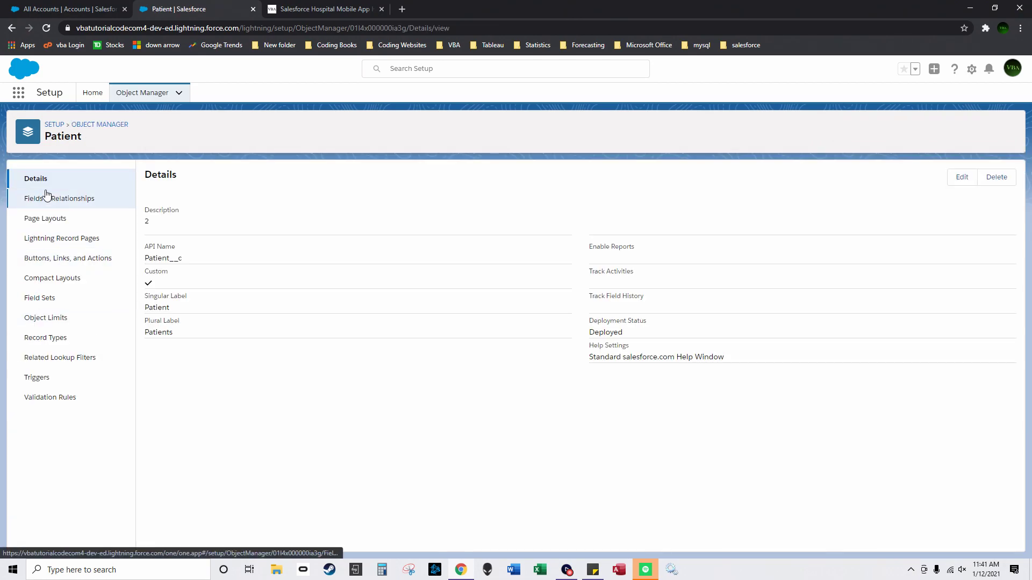
left_click(48, 199)
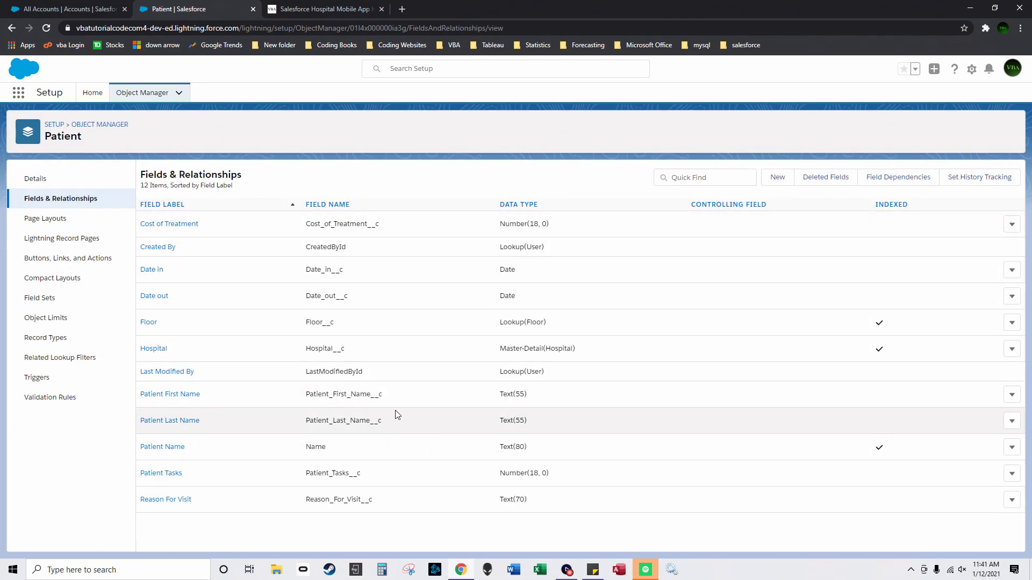
left_click_drag(353, 350, 332, 350)
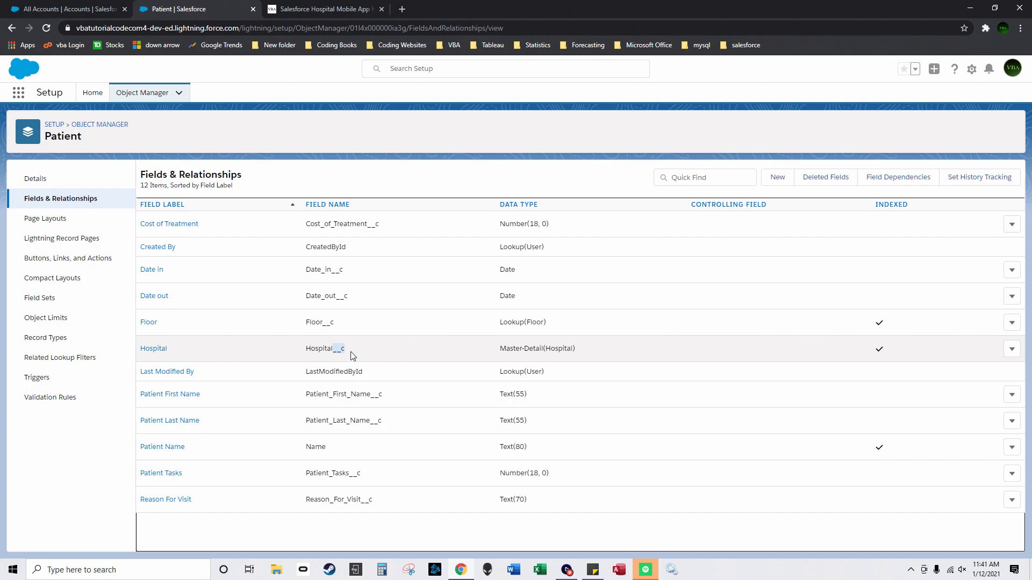
Step: Look at the Nurse object, then open the Floor object
left_click(115, 125)
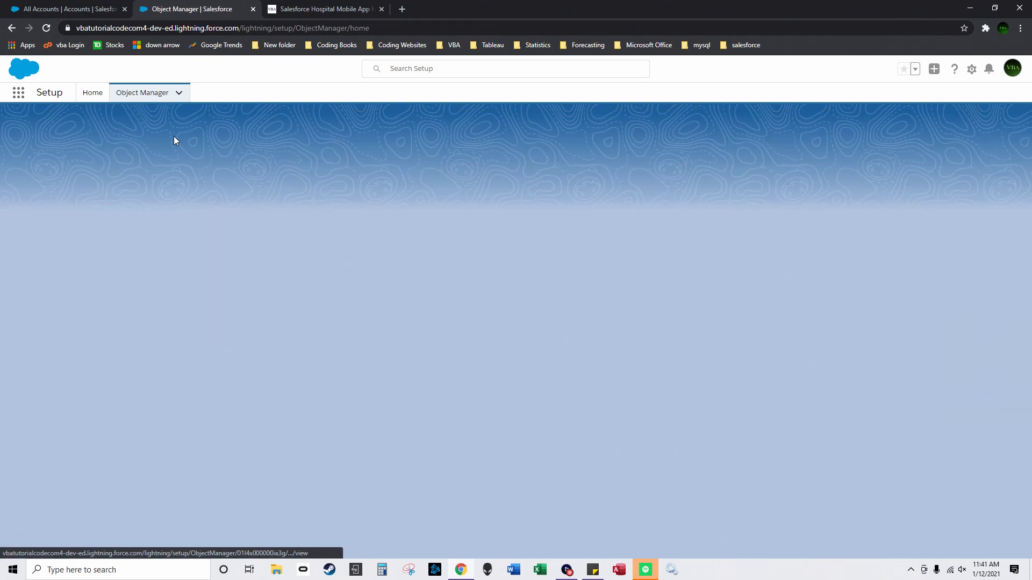
left_click(574, 184)
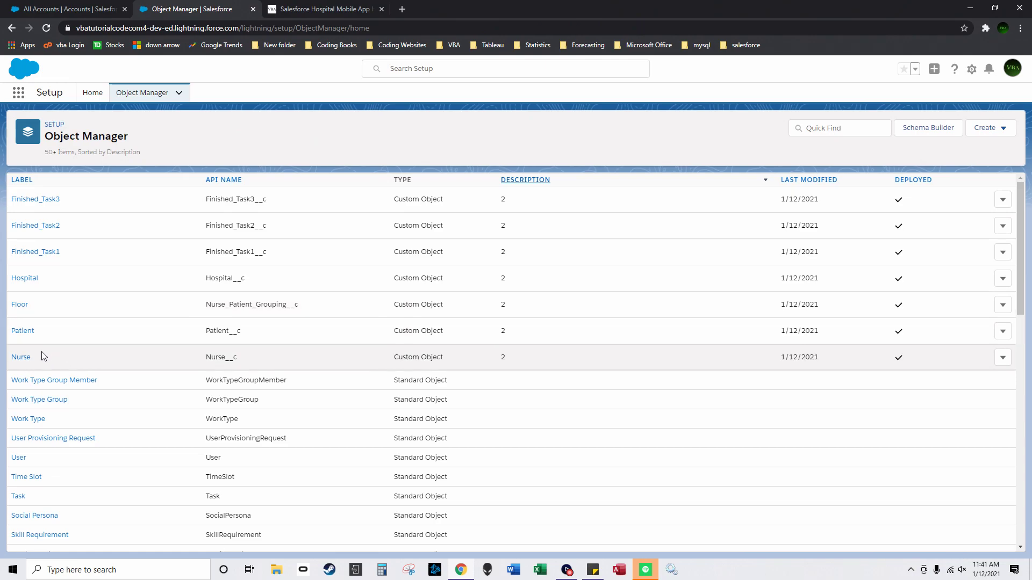
left_click(21, 358)
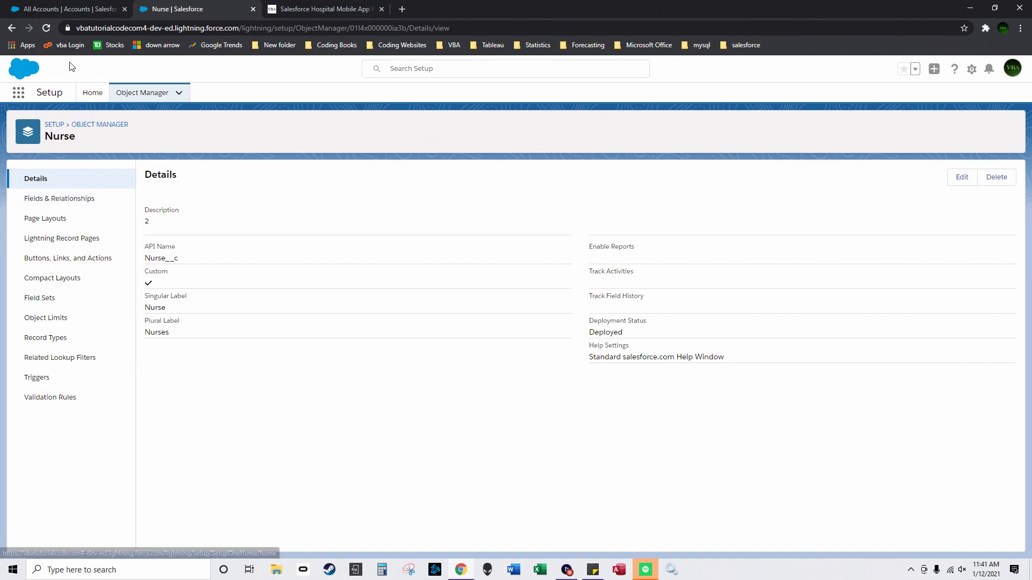
left_click(115, 125)
left_click(559, 181)
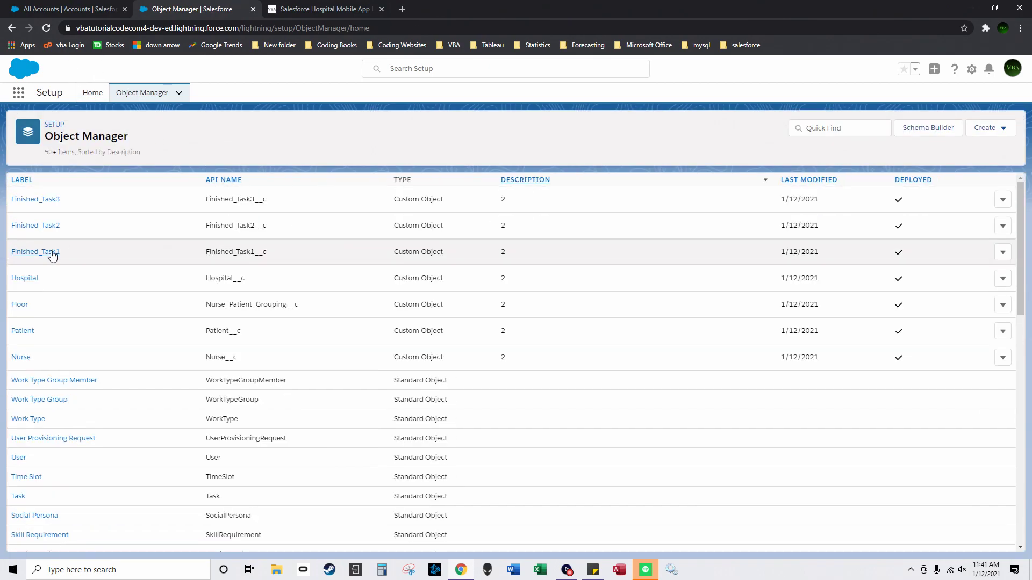
left_click(21, 304)
Step: Set up a Floor Tasks Number field on Floor, up to the page layout step
left_click(55, 199)
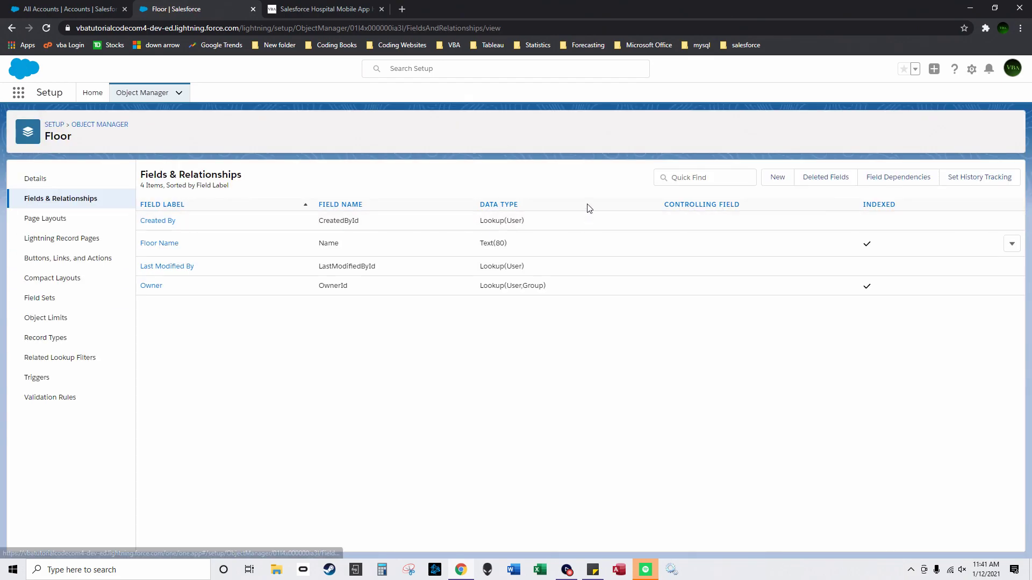
left_click(777, 179)
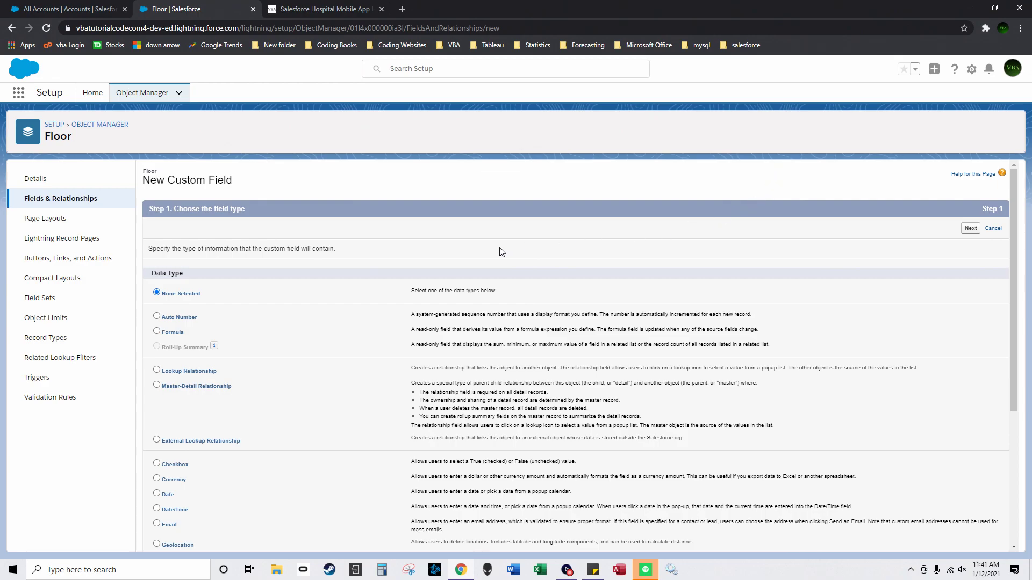
left_click(122, 206)
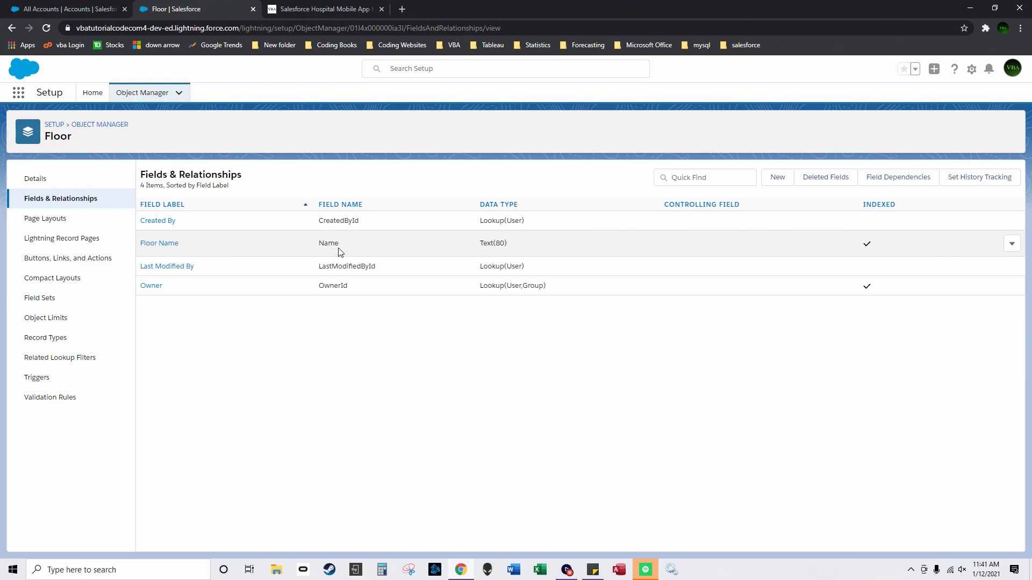
left_click(780, 179)
scroll(179, 381, "down", 2)
left_click(156, 416)
scroll(892, 242, "up", 3)
left_click(971, 228)
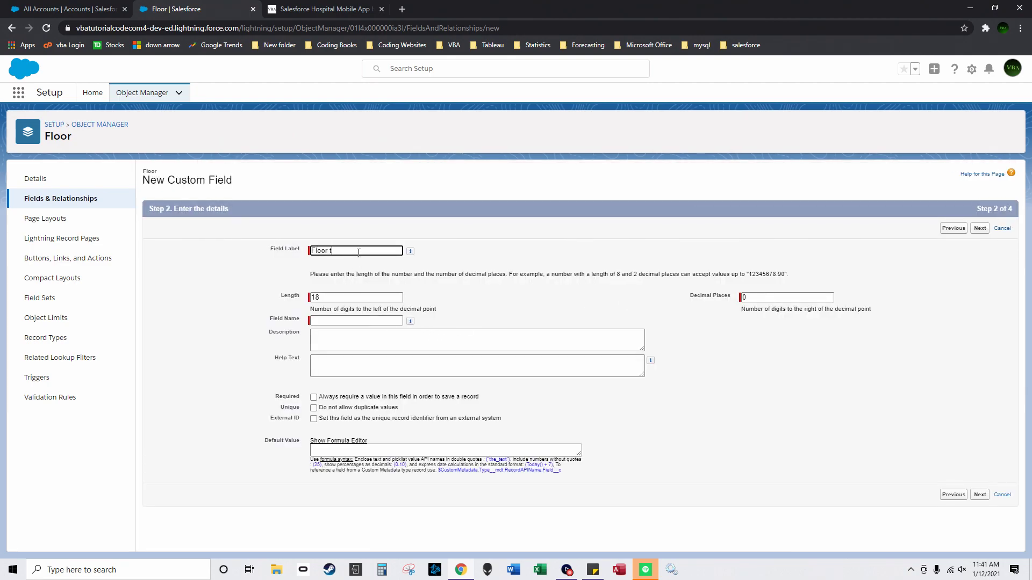
key("BackSpace")
key("BackSpace")
key("BackSpace")
left_click(981, 230)
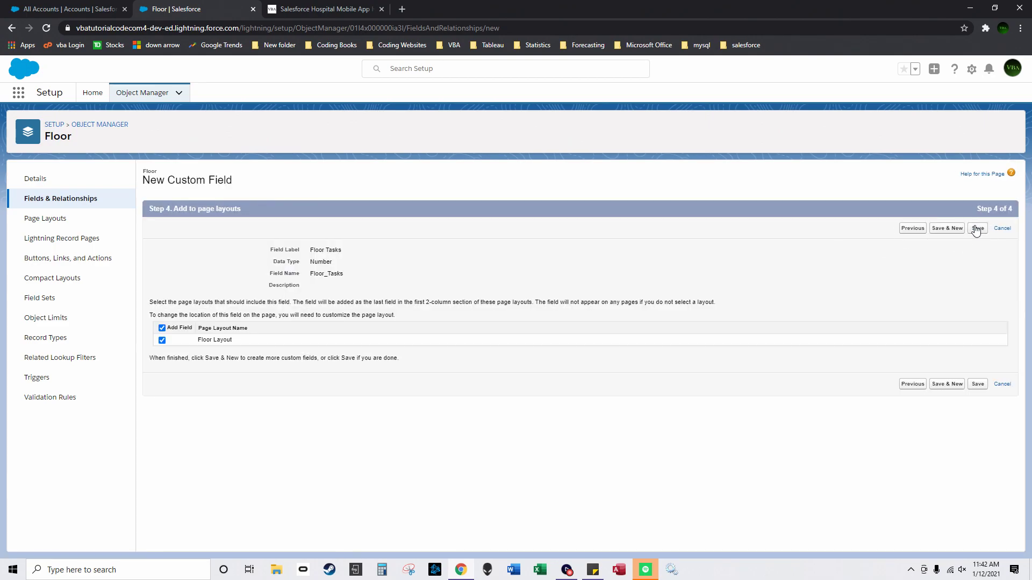
Step: Save Floor Tasks and start a Master-Detail Relationship field on Floor related to Nurse
left_click(941, 230)
scroll(184, 295, "down", 3)
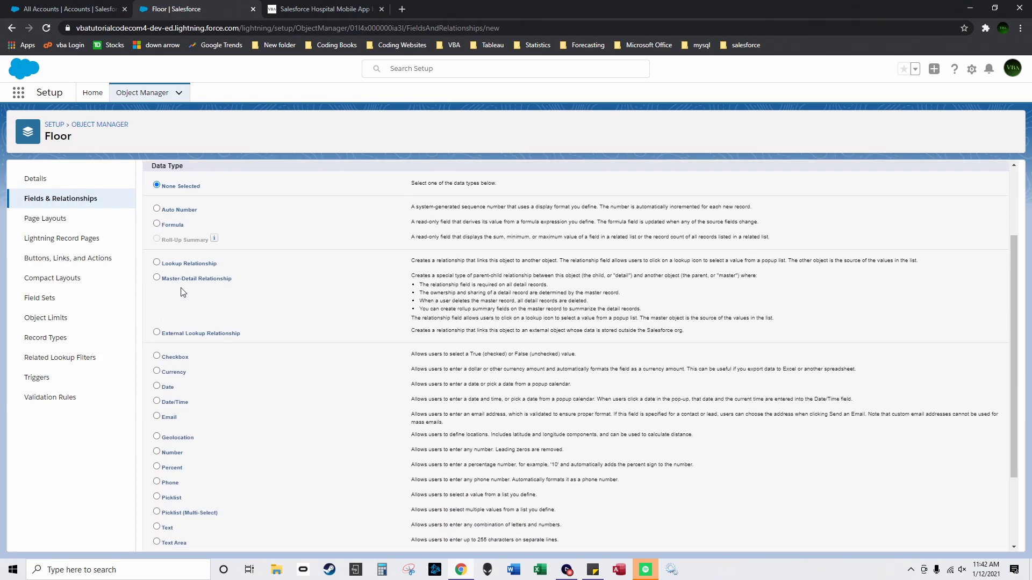
left_click(157, 278)
scroll(836, 233, "up", 3)
left_click(980, 228)
left_click(391, 273)
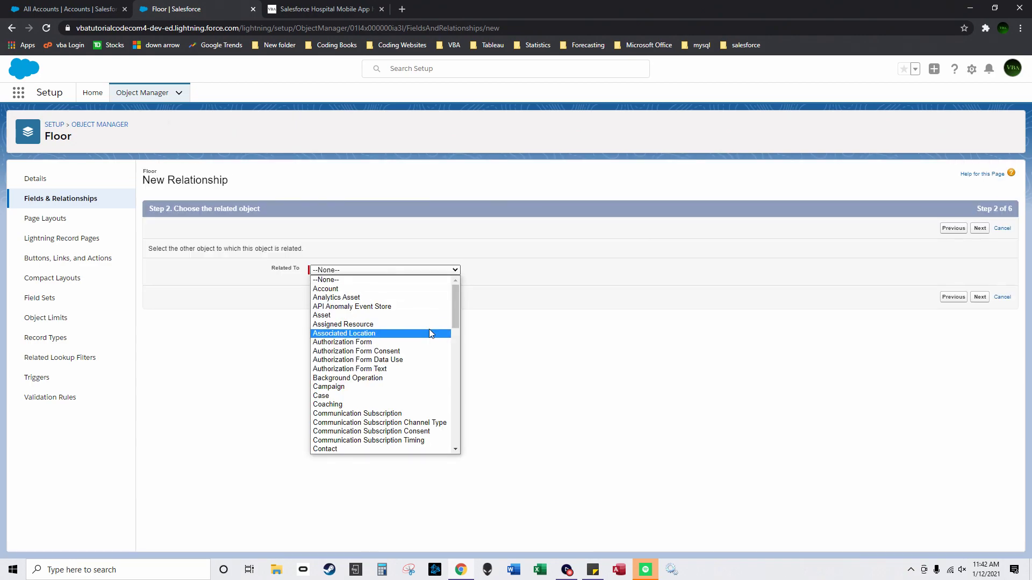
scroll(429, 329, "down", 4)
left_click(346, 450)
Step: Keep the default Nurse label, security, Floor Layout and Floors related list, then save
left_click(980, 297)
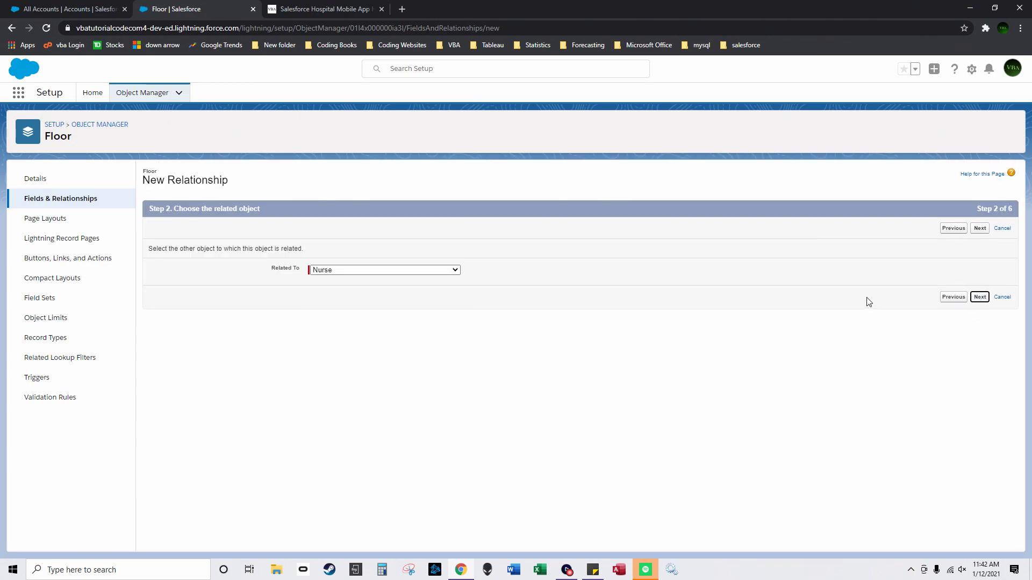
left_click(410, 276)
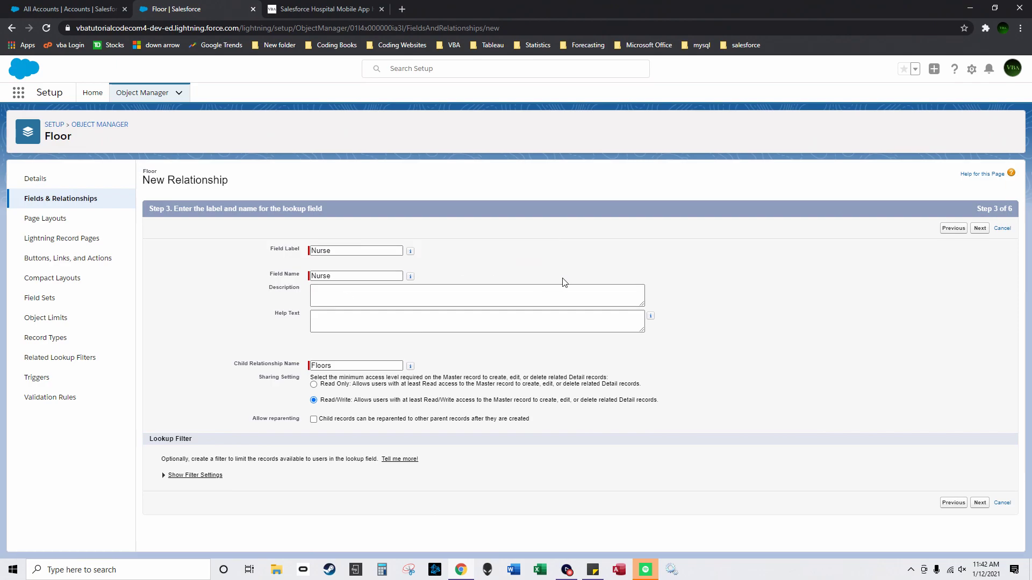
left_click(981, 503)
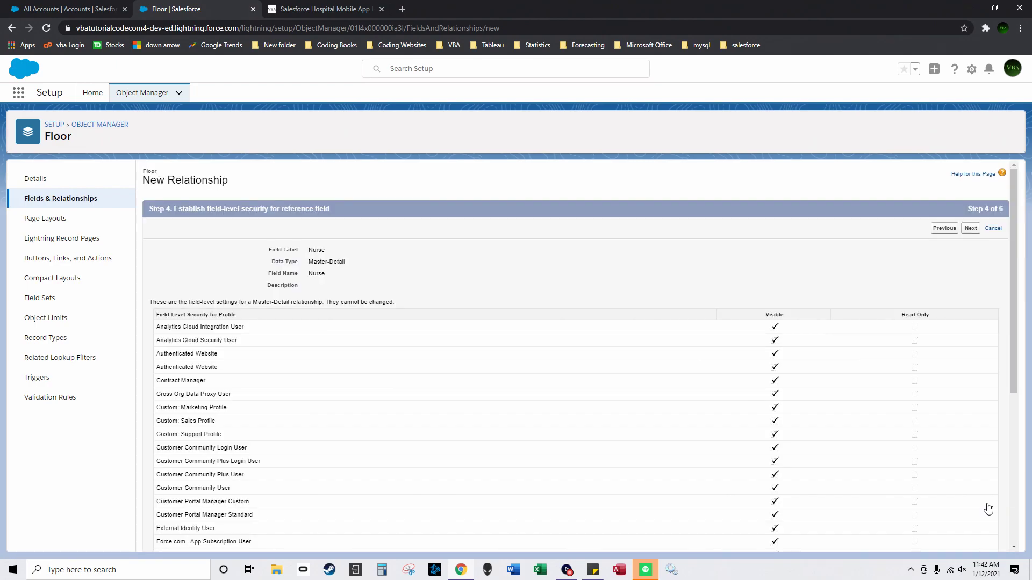
left_click(971, 230)
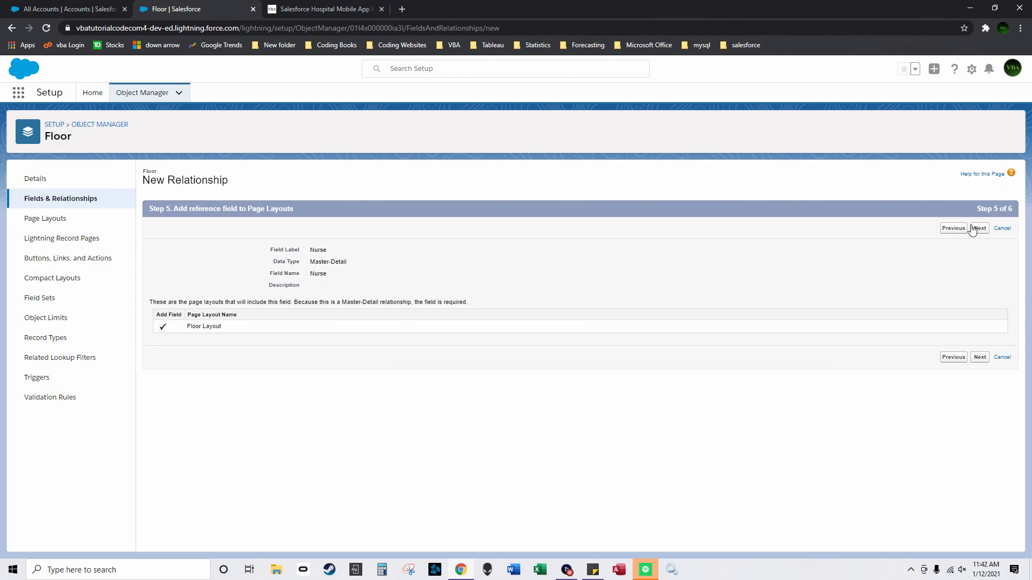
left_click(976, 229)
left_click(949, 232)
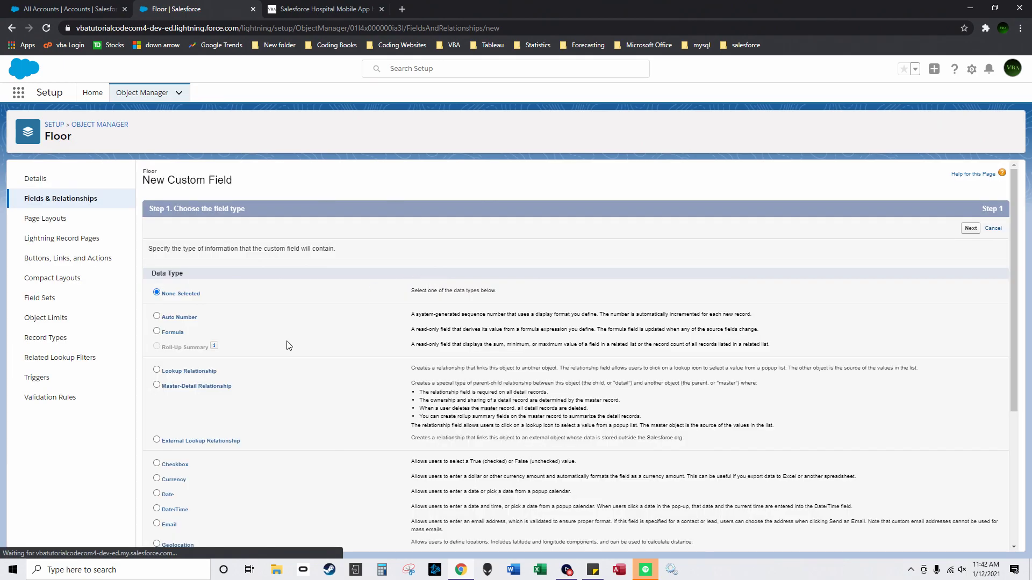
Step: Start a Master-Detail Relationship field on Floor related to Hospital
scroll(188, 355, "down", 3)
left_click(156, 242)
scroll(538, 323, "up", 3)
left_click(974, 228)
left_click(359, 269)
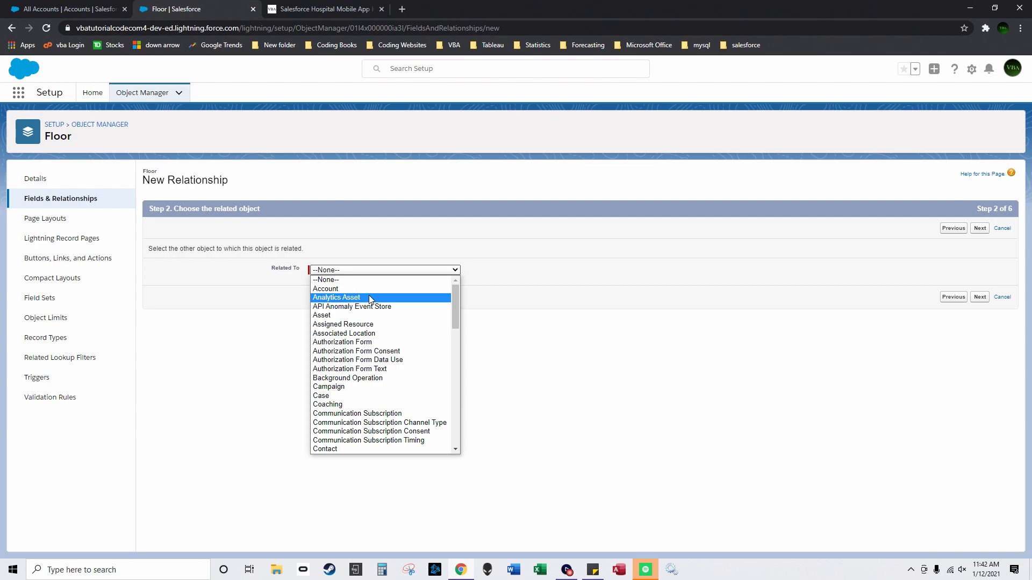
scroll(383, 427, "down", 3)
left_click(340, 449)
Step: Keep the Hospital field defaults, add a Floors related list to Hospital Layout, and save
left_click(980, 297)
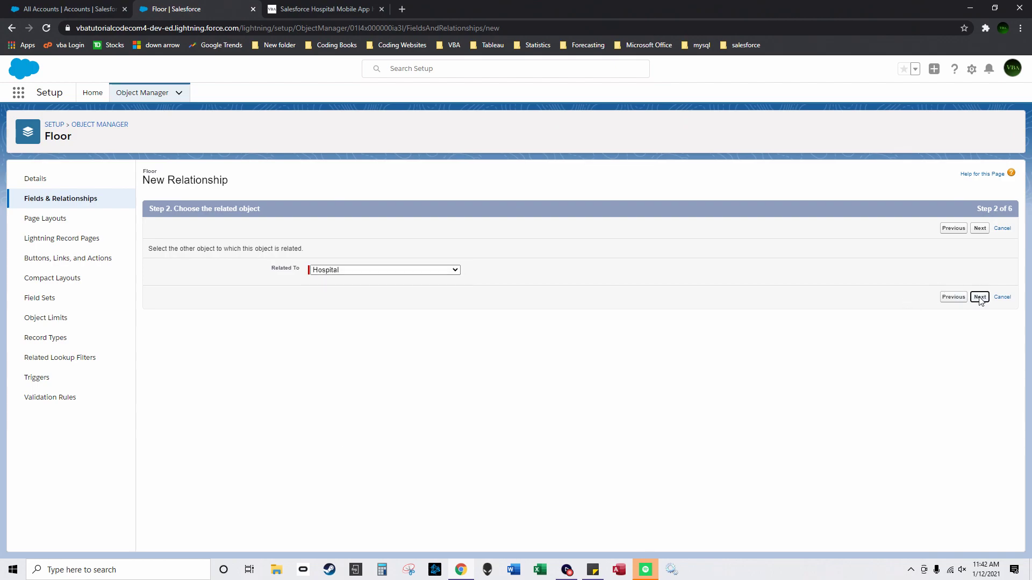
left_click(621, 233)
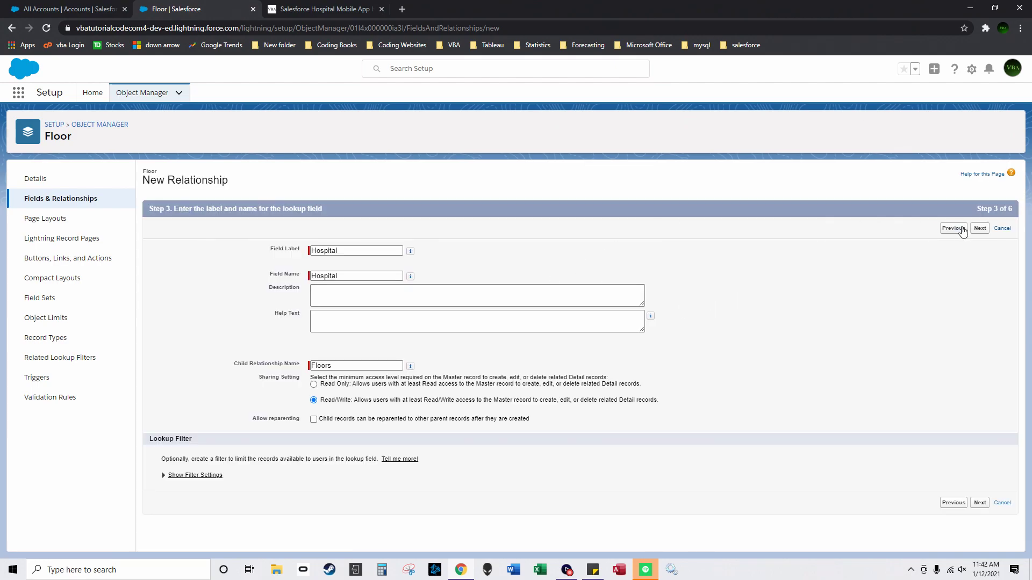
left_click(980, 228)
left_click(971, 228)
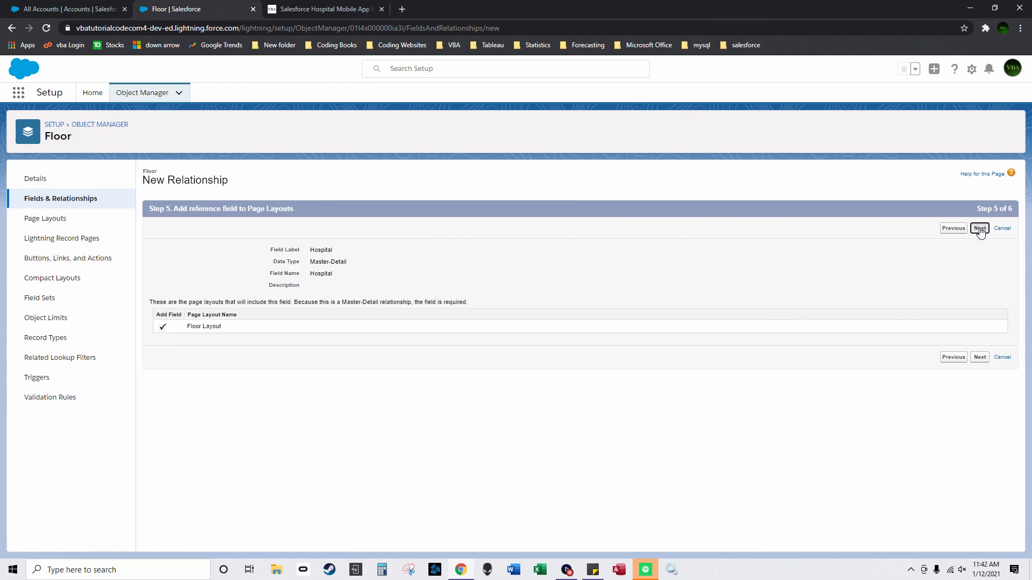
left_click(977, 230)
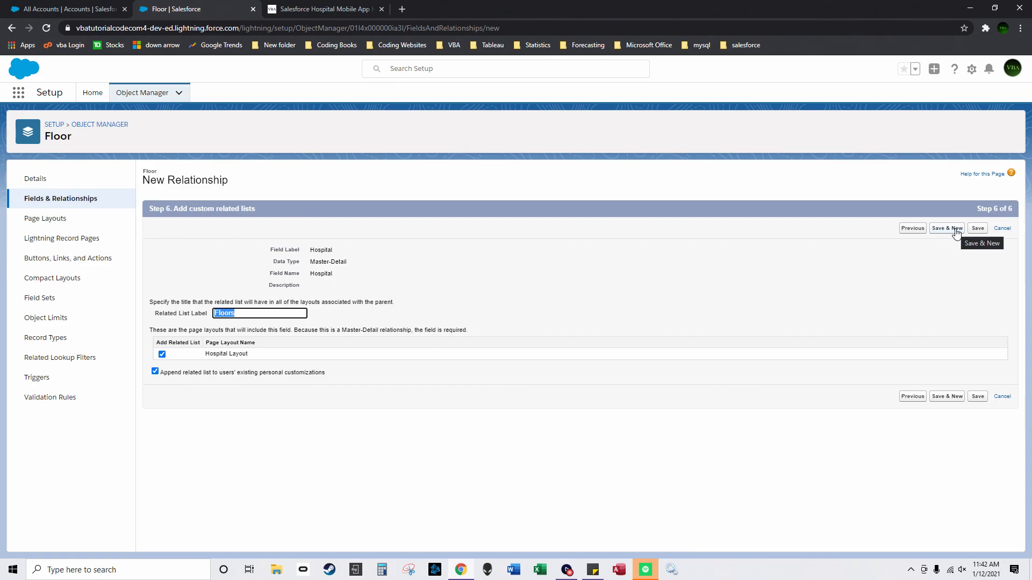
left_click(957, 230)
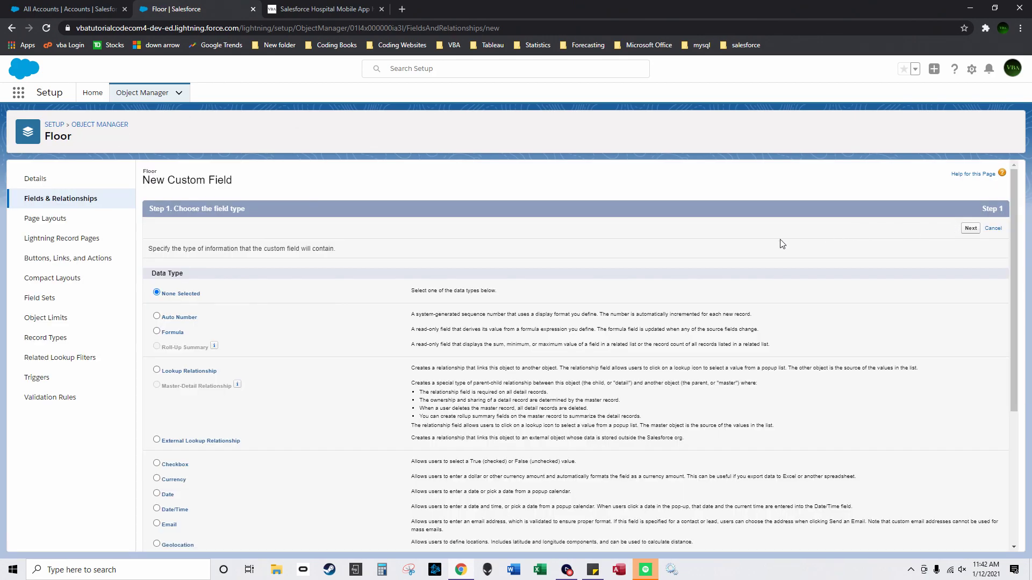
Step: Start a Number formula field on Floor labelled Cost of Treatment
left_click(157, 331)
left_click(968, 229)
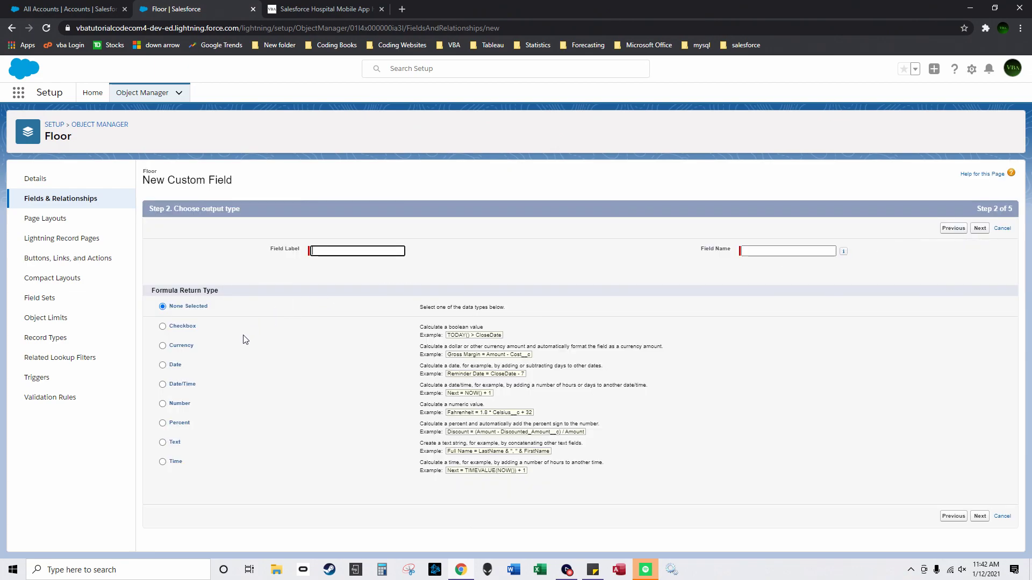
left_click(162, 403)
left_click(340, 254)
type("Cost of Treatment")
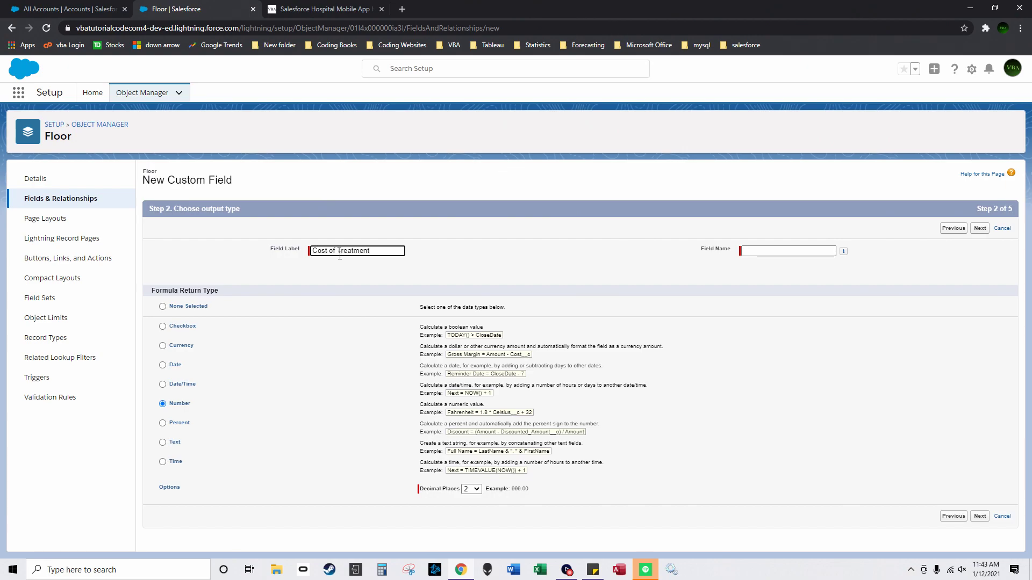
left_click(472, 239)
left_click(980, 516)
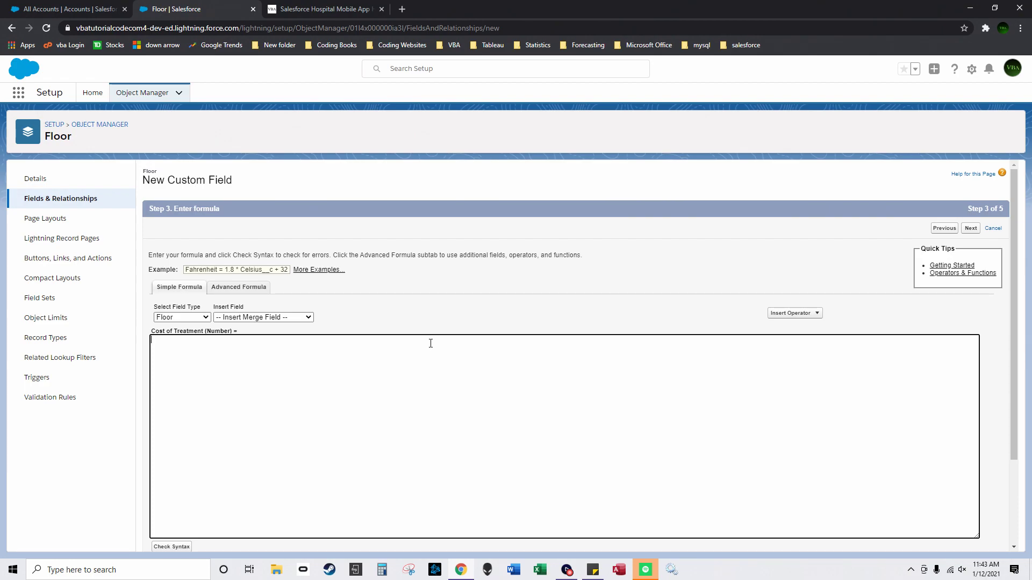
Step: Browse Hospital and Nurse fields in the Advanced Formula Insert Field list, then return to Object Manager
left_click(239, 287)
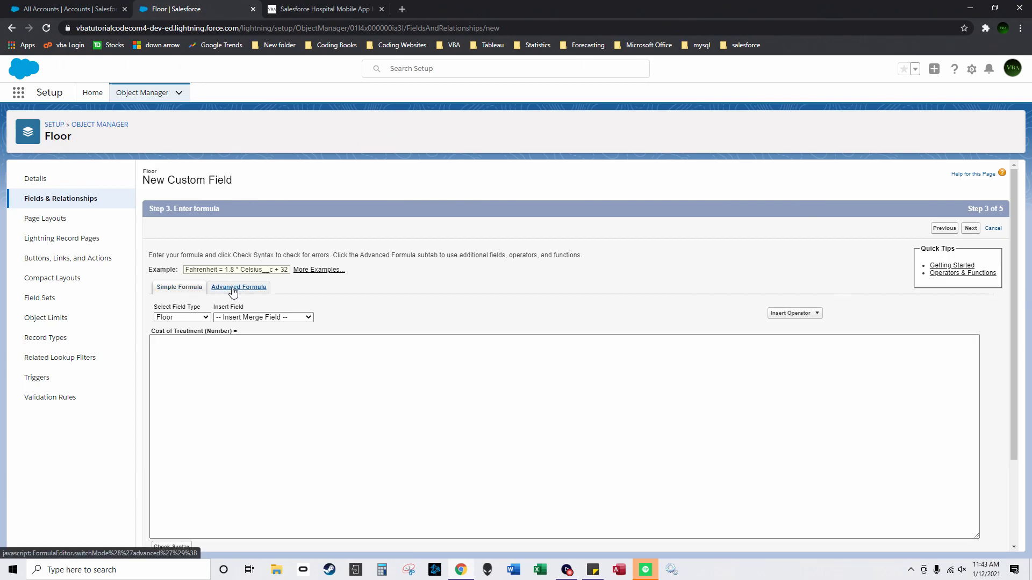
left_click(169, 308)
left_click_drag(509, 337, 506, 367)
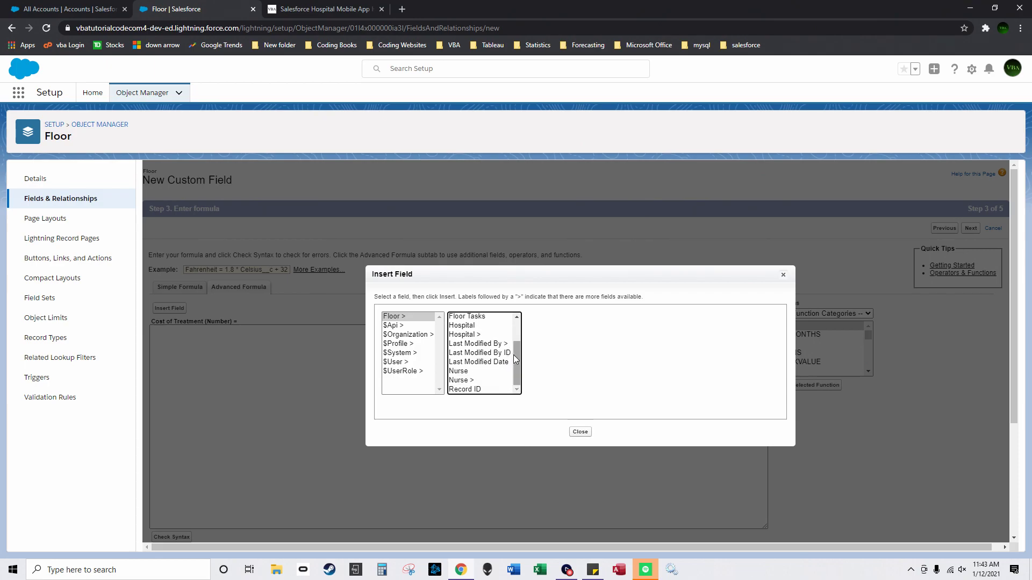
scroll(515, 347, "up", 2)
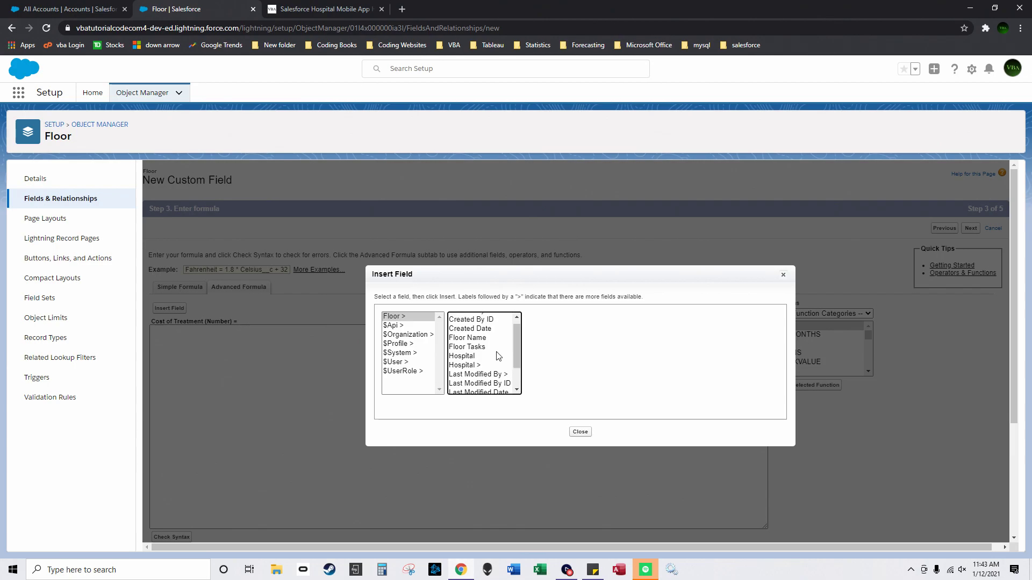
left_click(490, 366)
scroll(583, 349, "down", 4)
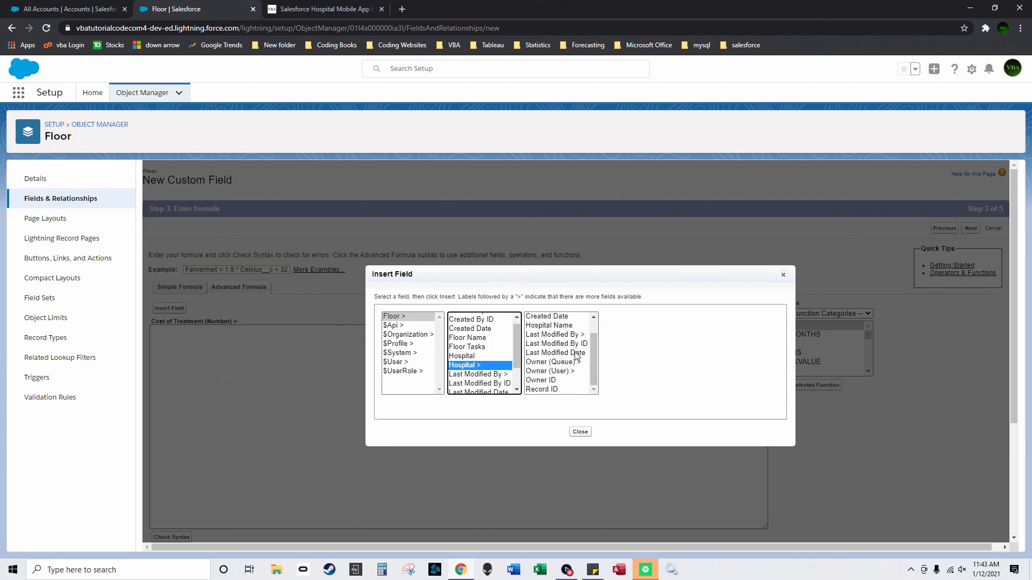
scroll(505, 381, "down", 2)
left_click(488, 380)
scroll(562, 362, "down", 3)
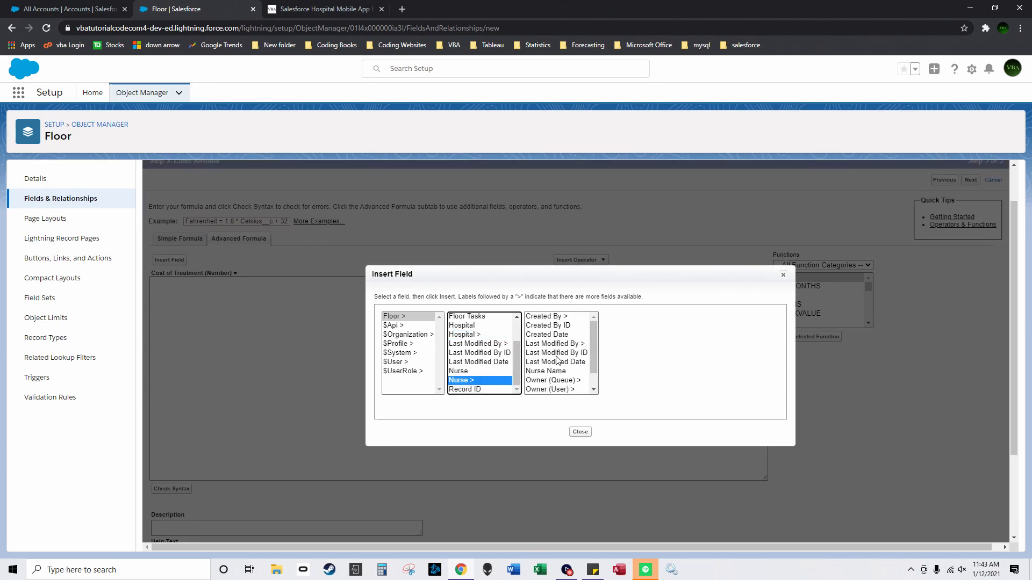
mouse_move(518, 359)
left_mouse_down()
mouse_move(525, 333)
mouse_move(514, 360)
left_mouse_up()
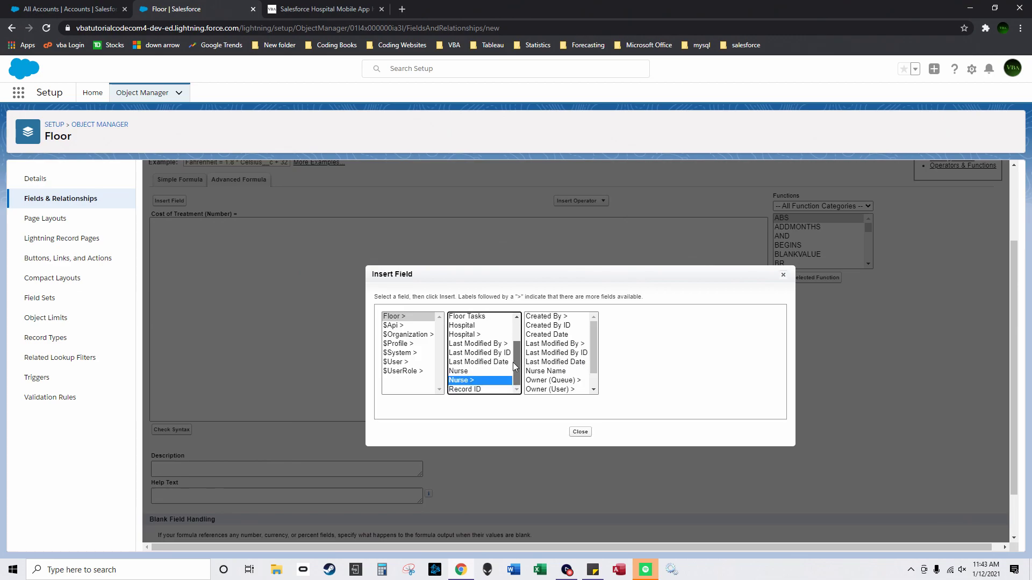
left_click(575, 432)
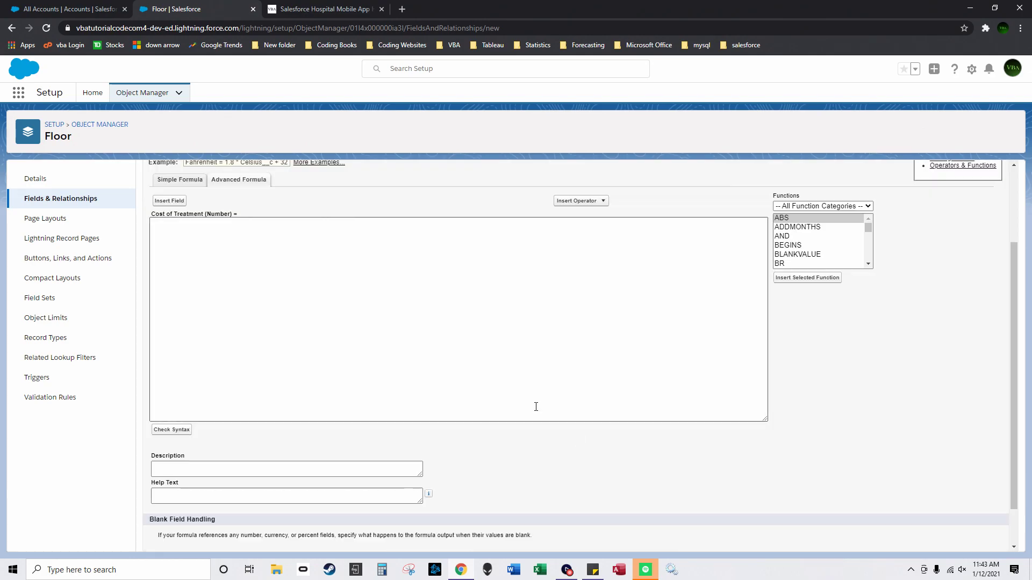
scroll(197, 195, "up", 2)
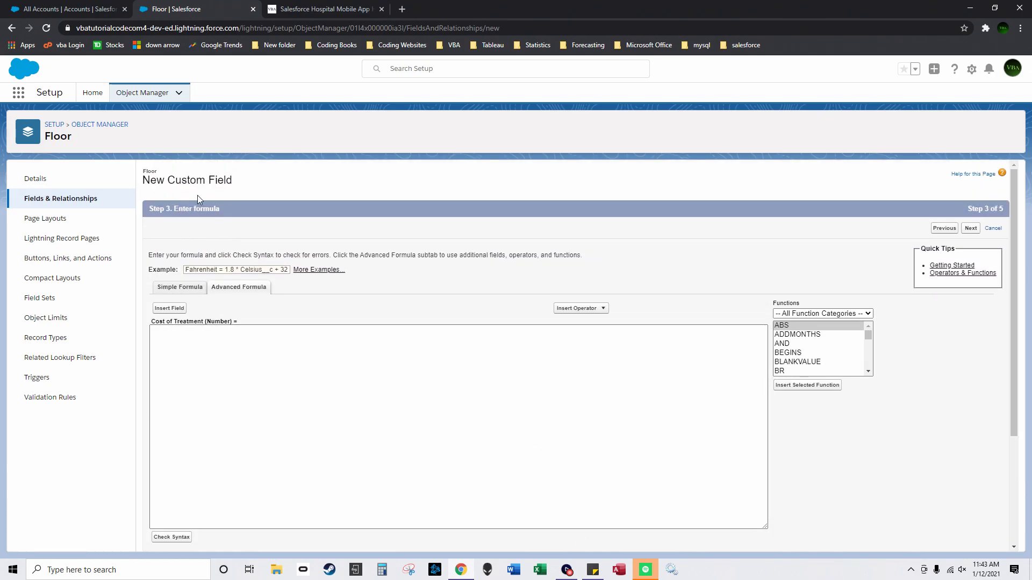
left_click(99, 124)
Step: Sort objects by Description and start a new field on the Nurse object
left_click(563, 184)
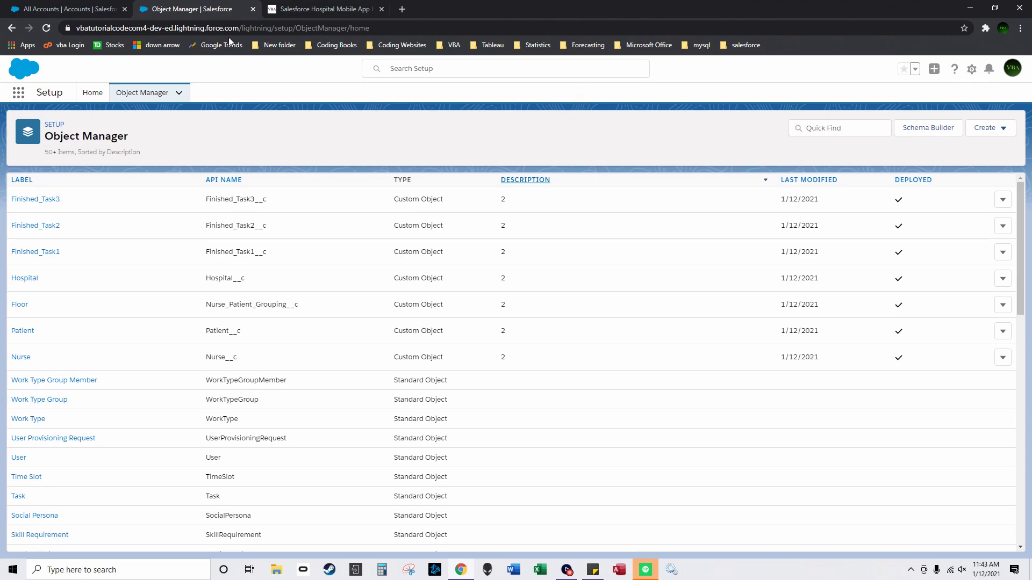
left_click(25, 350)
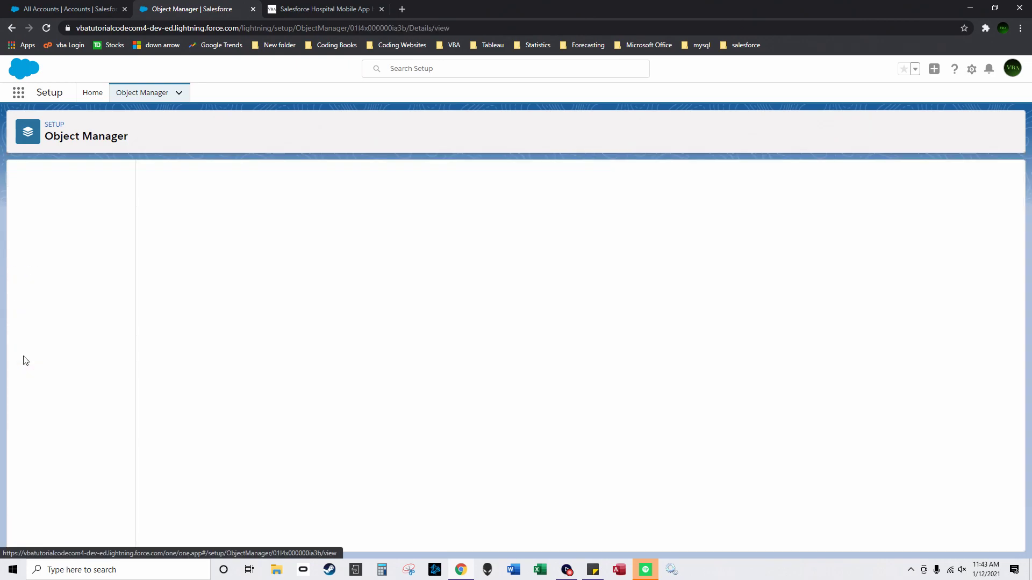
left_click(75, 205)
left_click(763, 180)
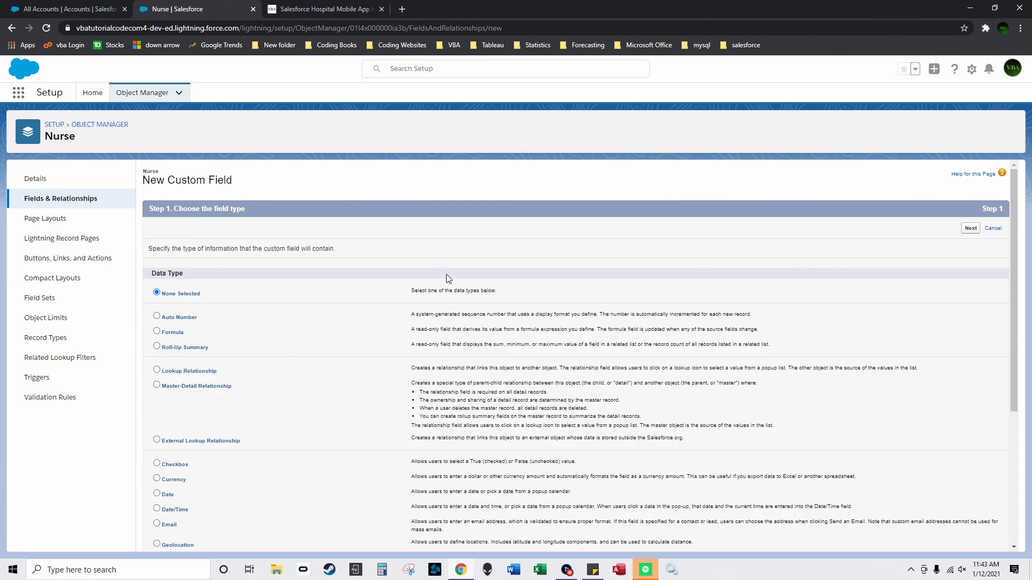
Step: Create a Nurse First Name text field with length 55 and save it
scroll(182, 414, "down", 3)
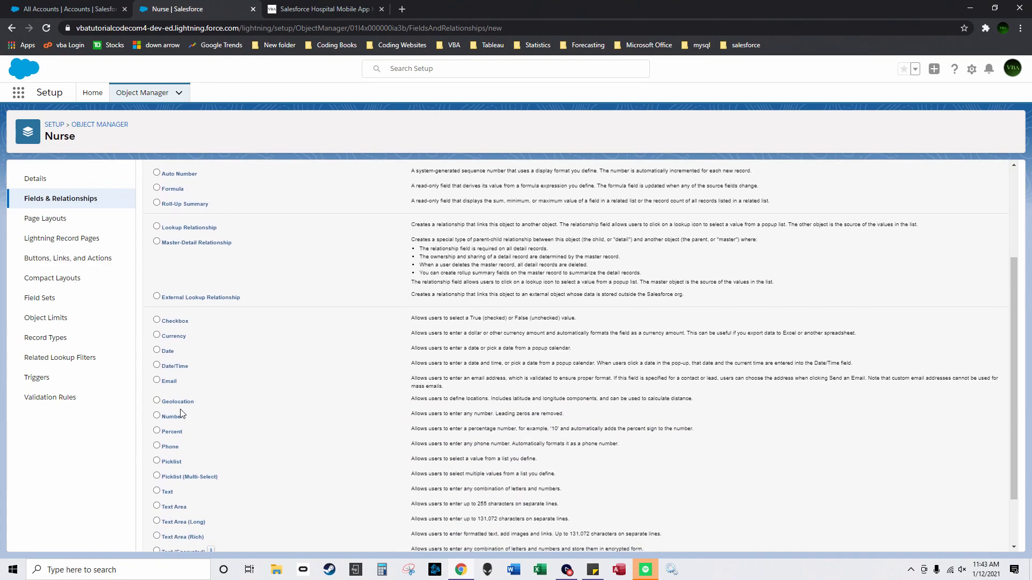
left_click(156, 491)
scroll(538, 323, "up", 5)
left_click(968, 227)
left_click(374, 251)
type("Nurse First Name")
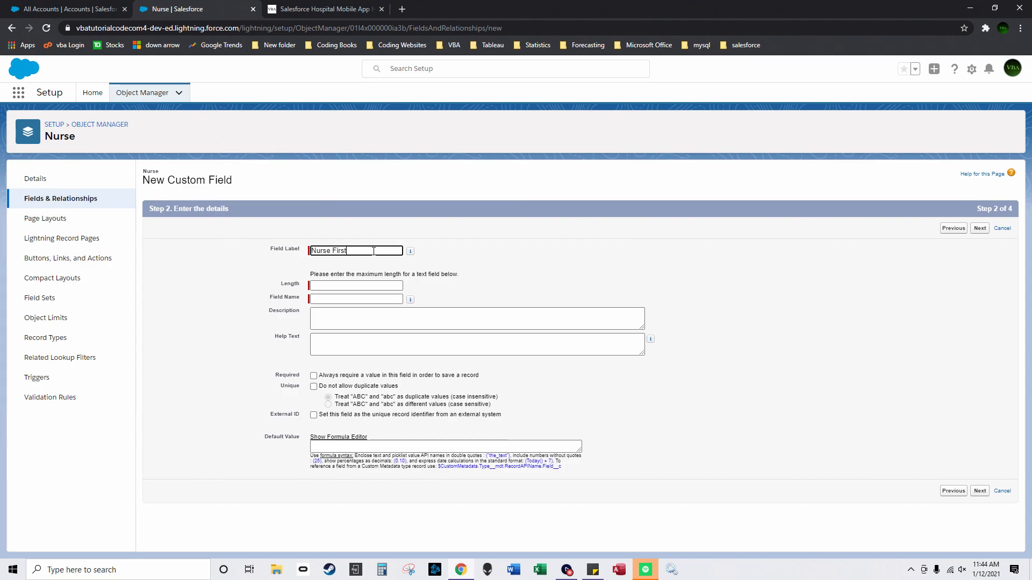
left_click(388, 285)
type("55")
left_click(980, 229)
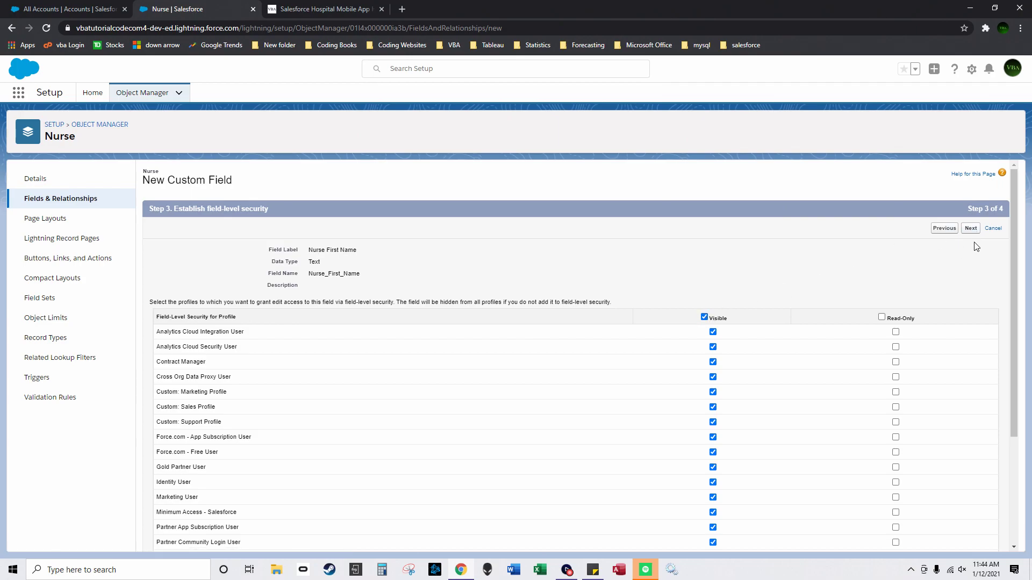
left_click(971, 228)
left_click(952, 229)
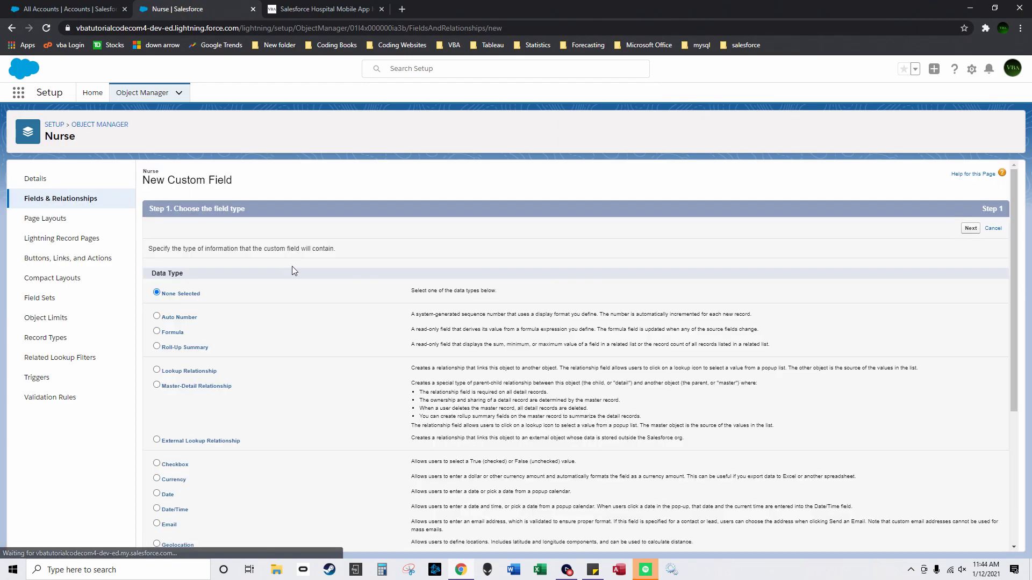
Step: Create a Nurse Last Name text field, length 55, visible to every profile, and save
scroll(286, 263, "down", 3)
left_click(157, 491)
scroll(767, 359, "up", 3)
left_click(978, 192)
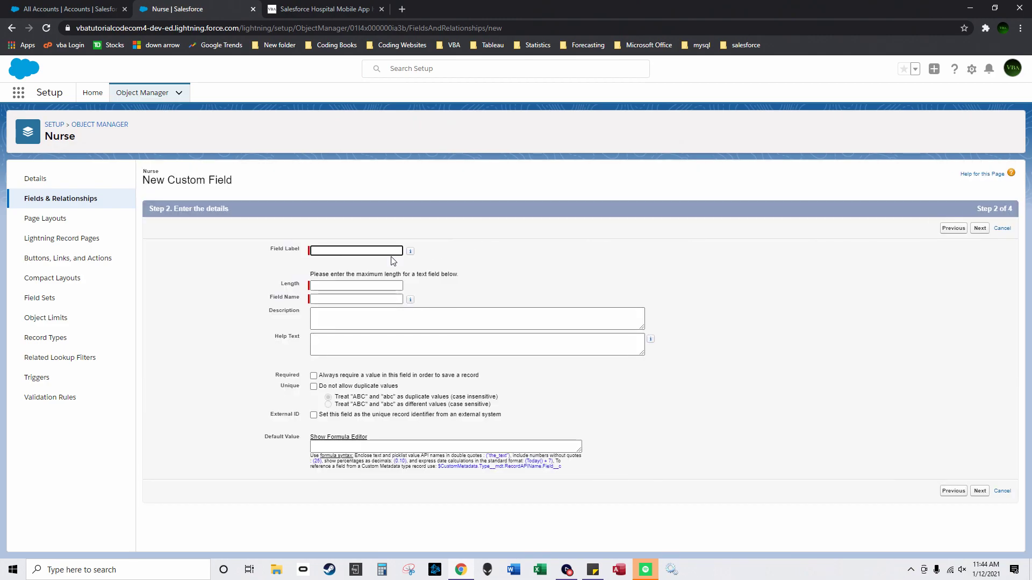
type("Nurse Last Name")
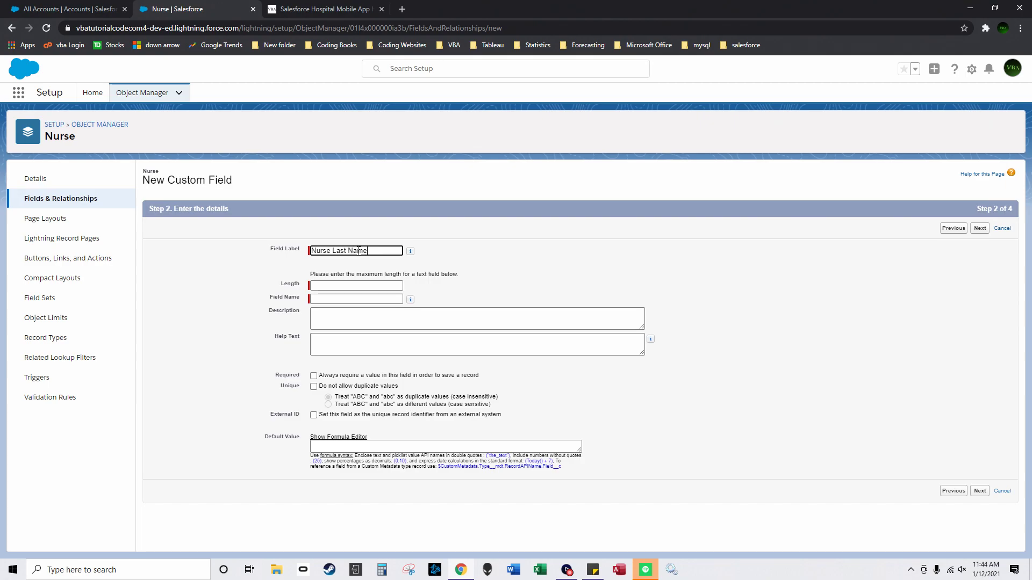
left_click(374, 286)
type("55")
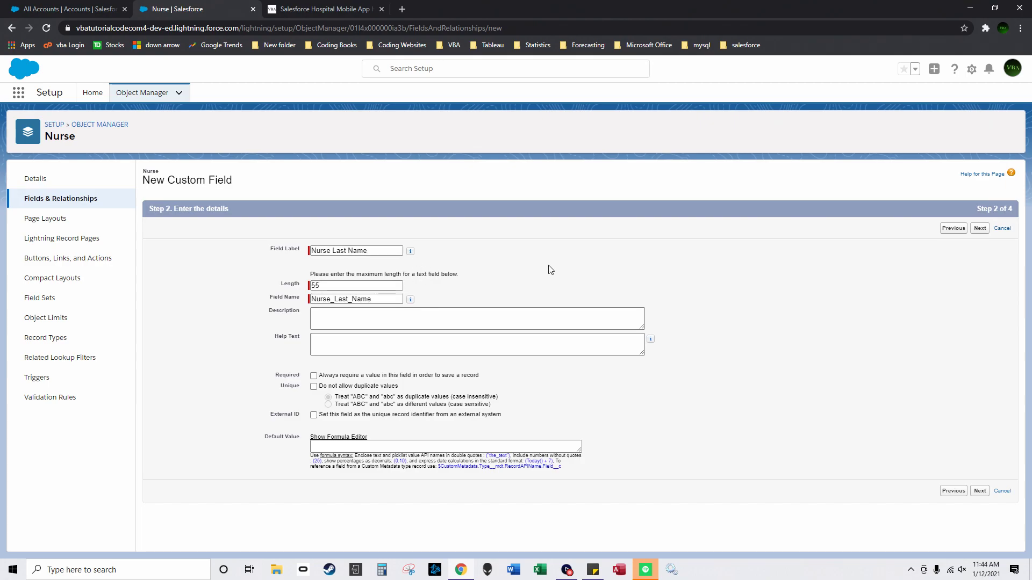
left_click(979, 230)
left_click(704, 317)
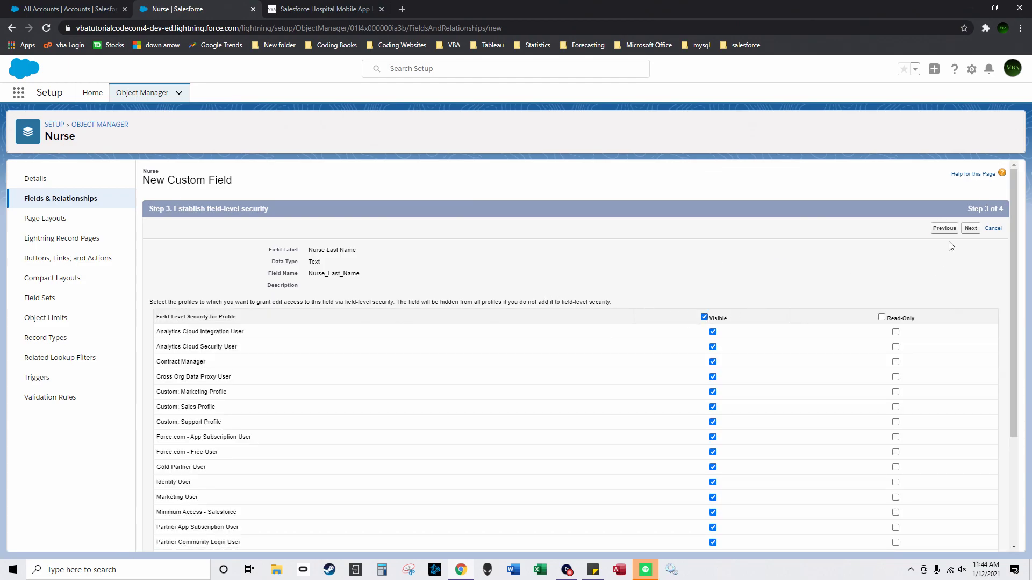
left_click(970, 228)
left_click(951, 384)
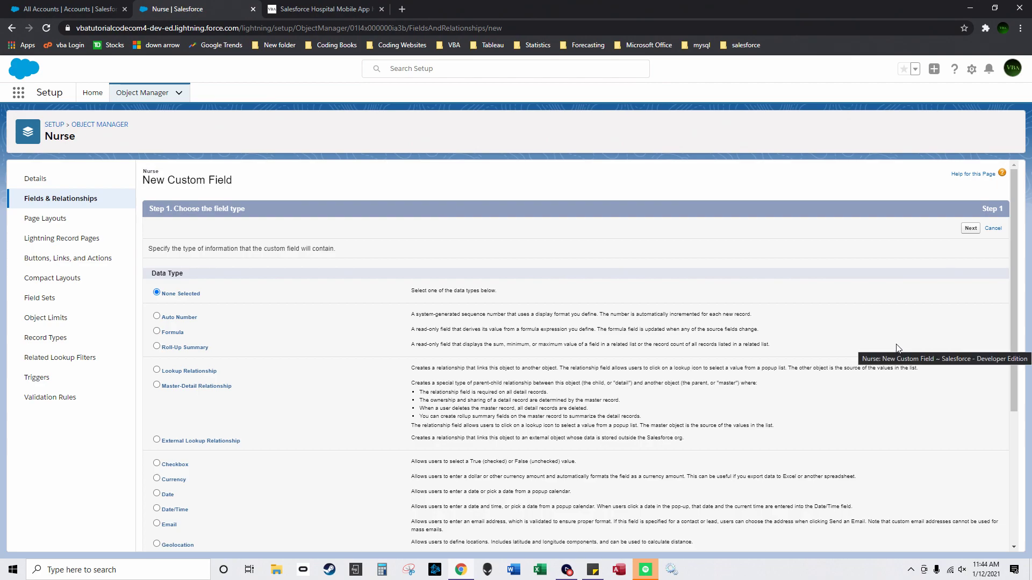
Step: Create a Nurse Specialty text field of length 55 on Nurse Layout and save
scroll(253, 450, "down", 3)
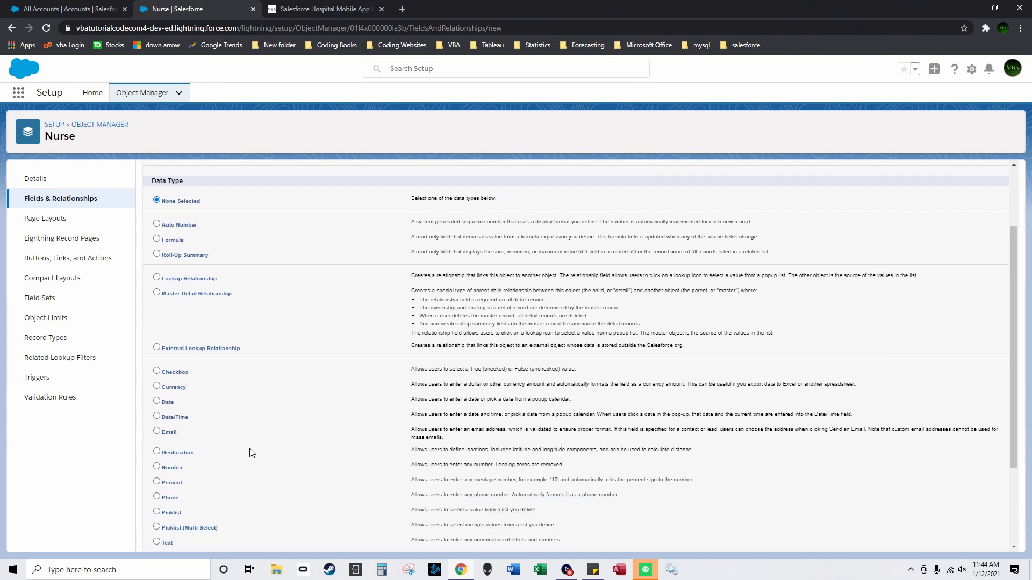
left_click(156, 489)
scroll(915, 209, "up", 3)
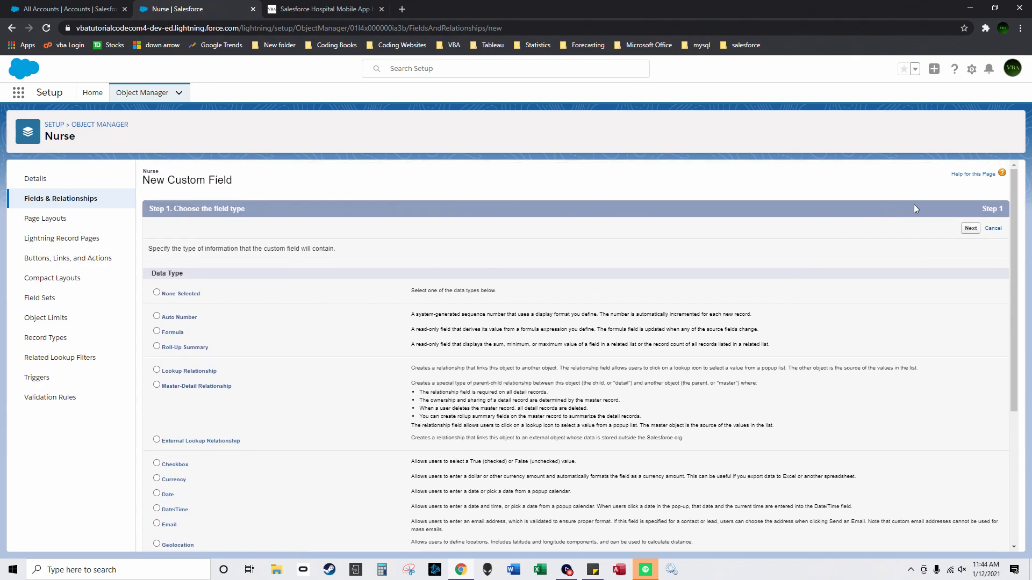
left_click(971, 229)
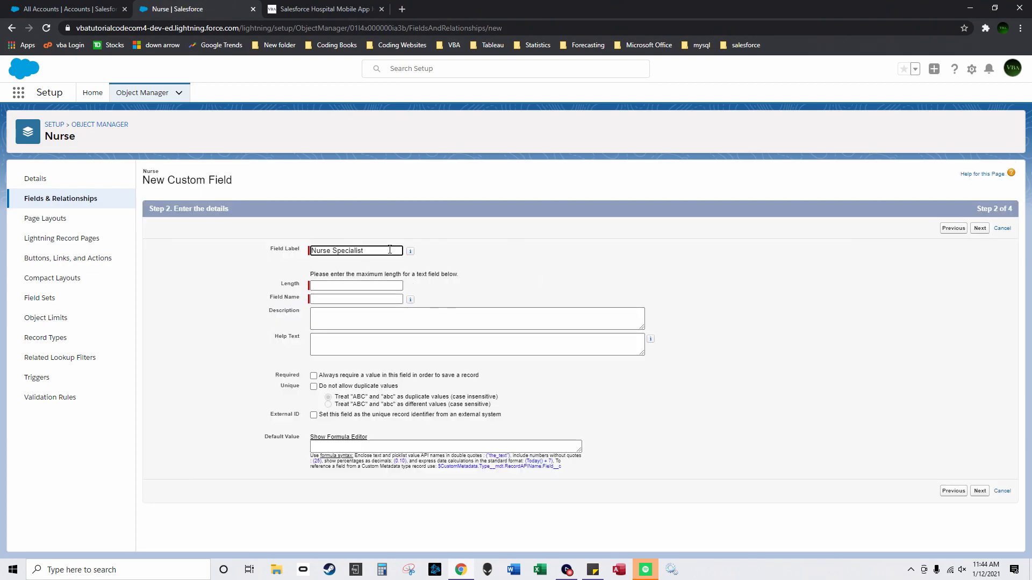
type("Nurse Specialit")
left_click(354, 287)
type("55")
left_click(980, 230)
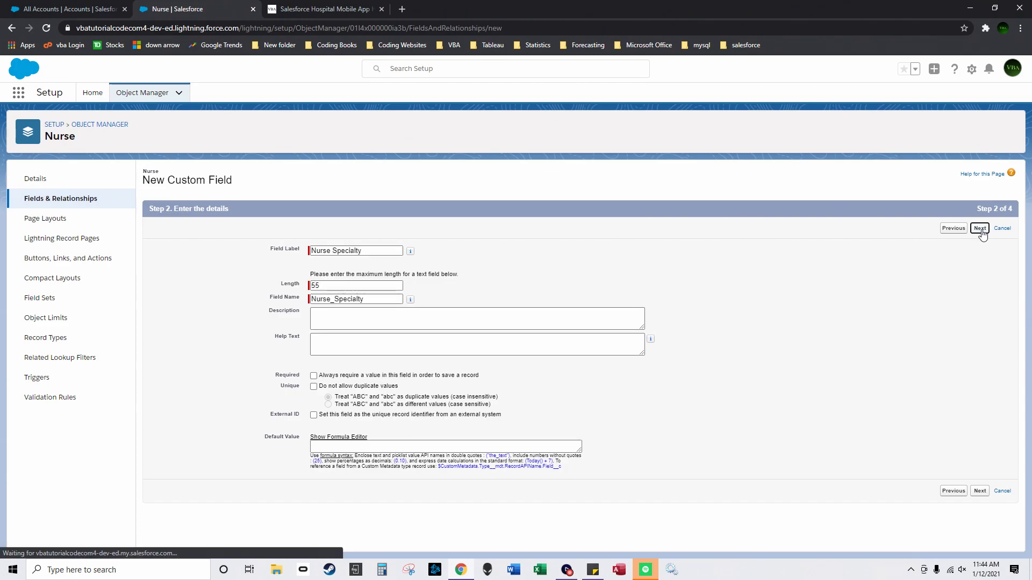
left_click(971, 228)
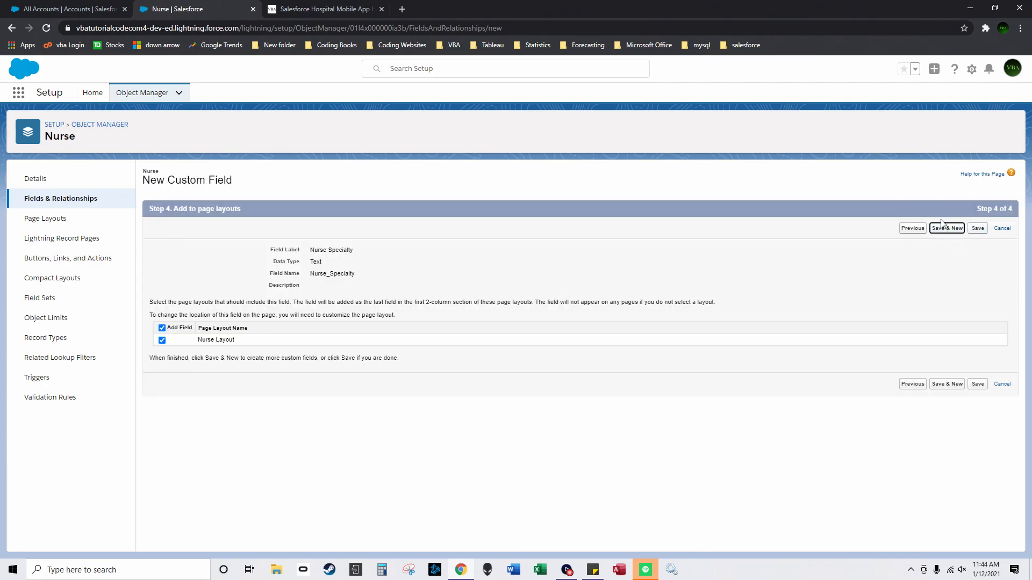
left_click(943, 229)
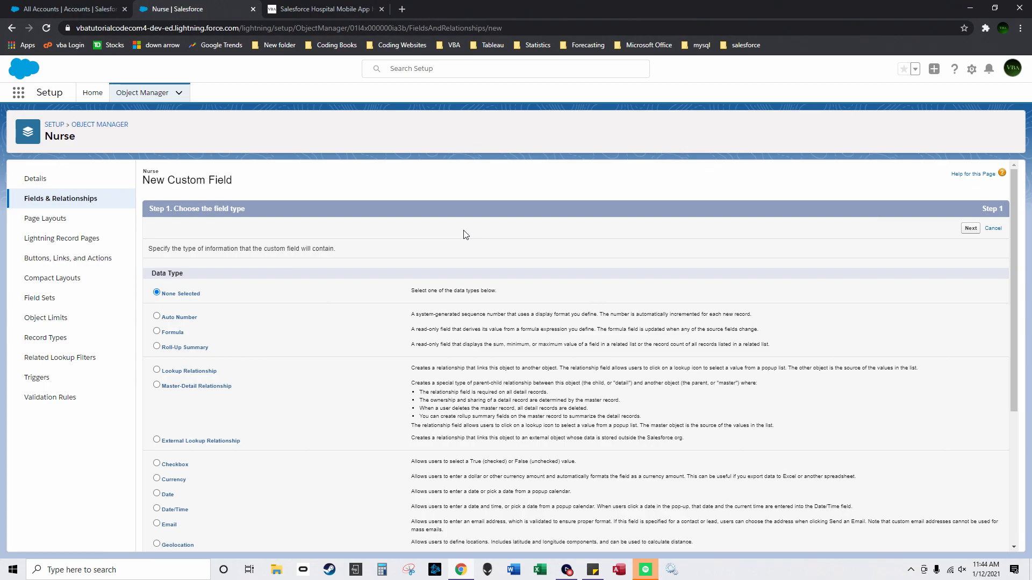
Step: Create a Date Started date/time field on Nurse Layout and save it
scroll(276, 315, "down", 3)
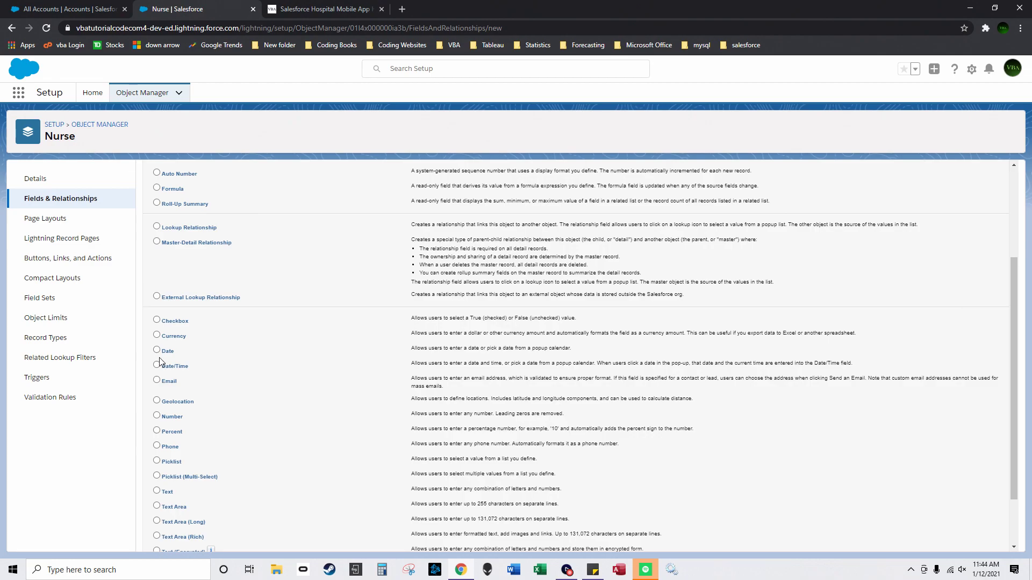
scroll(496, 346, "up", 5)
left_click(971, 228)
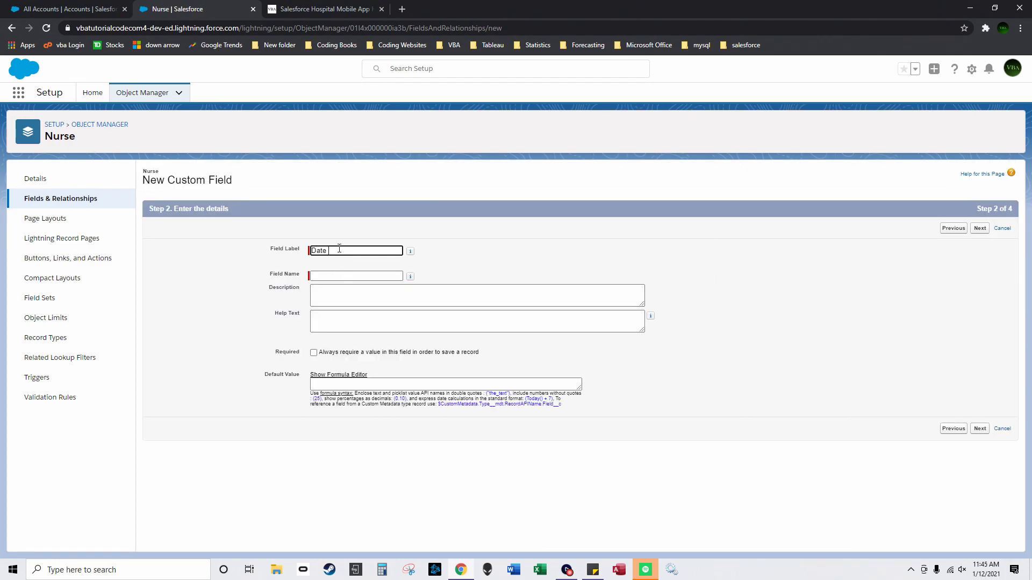
type("ed")
left_click(979, 228)
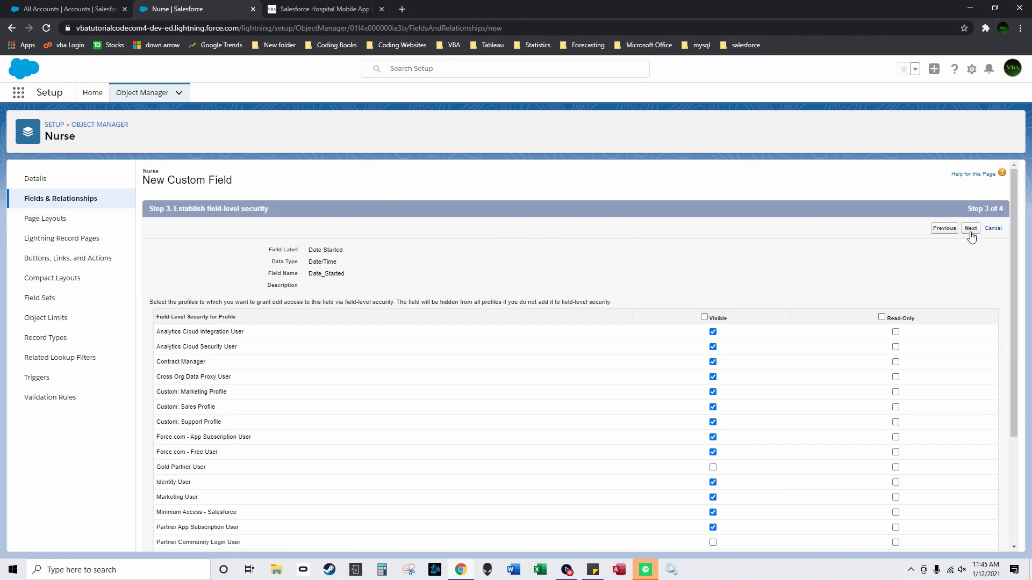
left_click(970, 228)
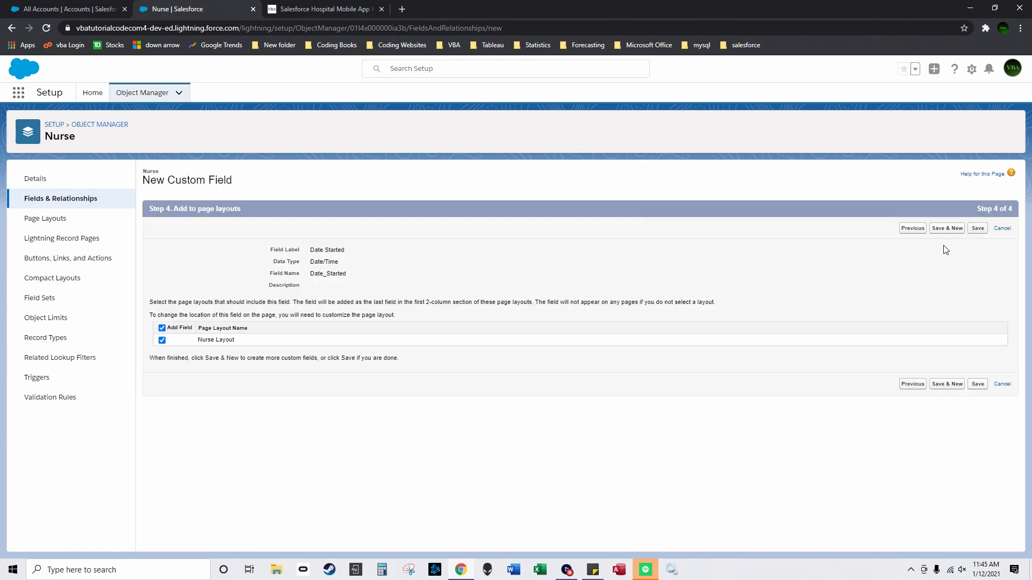
left_click(948, 229)
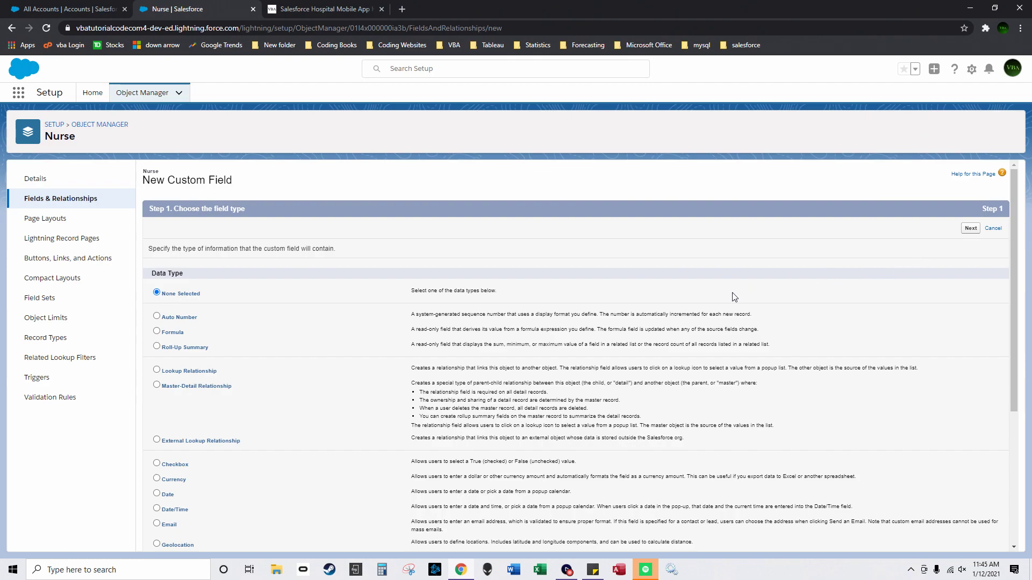
Step: Start a Number formula field labelled Days Since Nurse Started
left_click(156, 331)
left_click(971, 228)
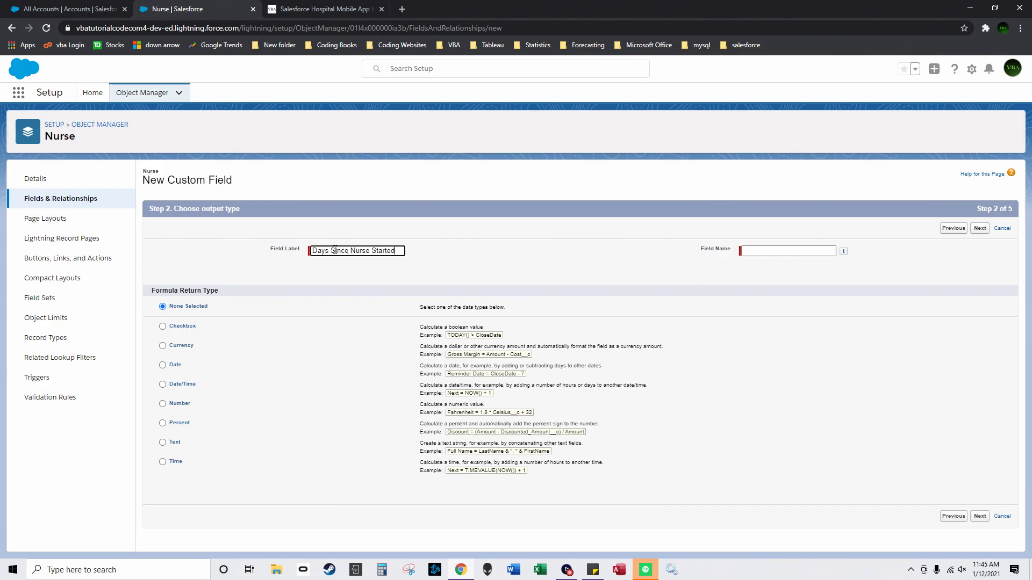
key("BackSpace")
left_click(163, 404)
left_click(979, 517)
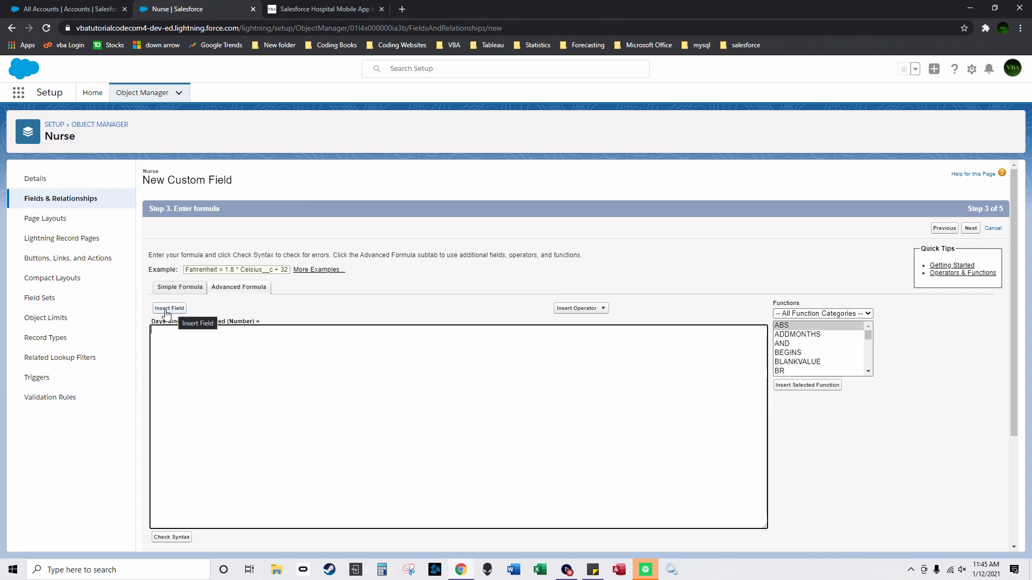
Step: Enter the formula now() - Date_Started__c, check syntax, make it visible to all profiles, and save
type("nhc")
key("BackSpace")
key("BackSpace")
key("BackSpace")
key("BackSpace")
left_click(179, 309)
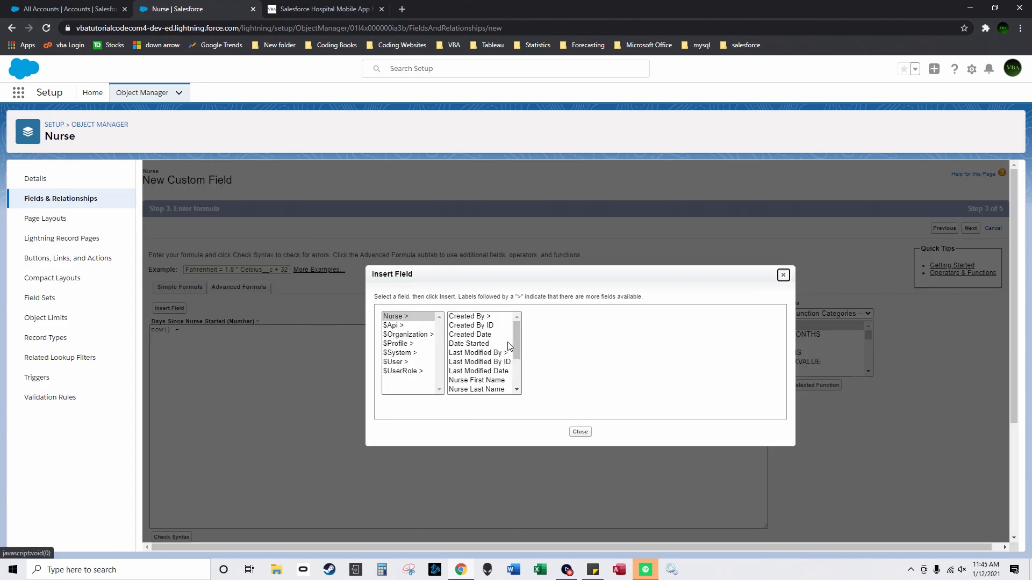
mouse_move(514, 339)
left_mouse_down()
mouse_move(502, 375)
mouse_move(517, 327)
left_mouse_up()
left_click(477, 337)
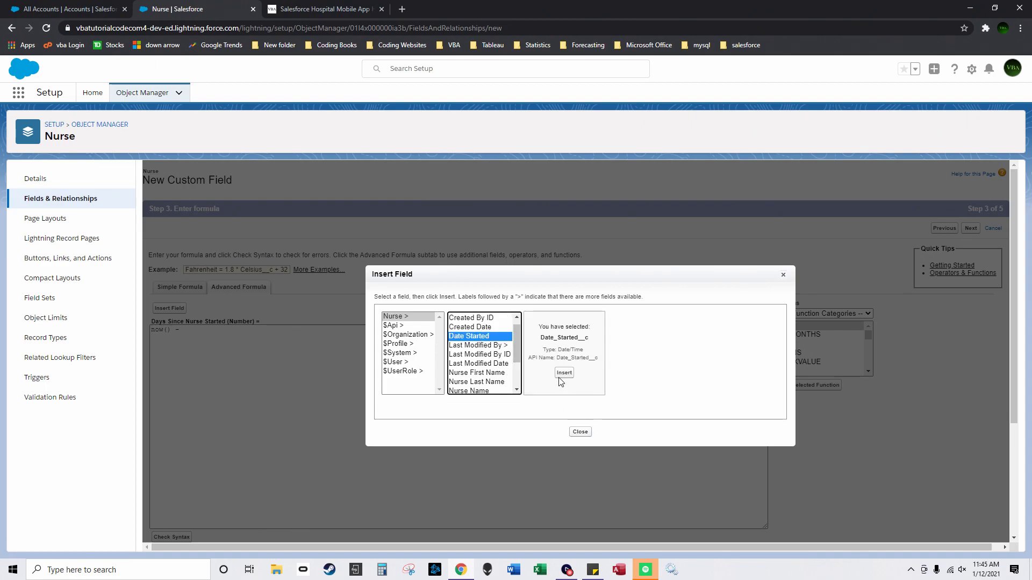
left_click(565, 373)
scroll(179, 470, "down", 2)
left_click(171, 430)
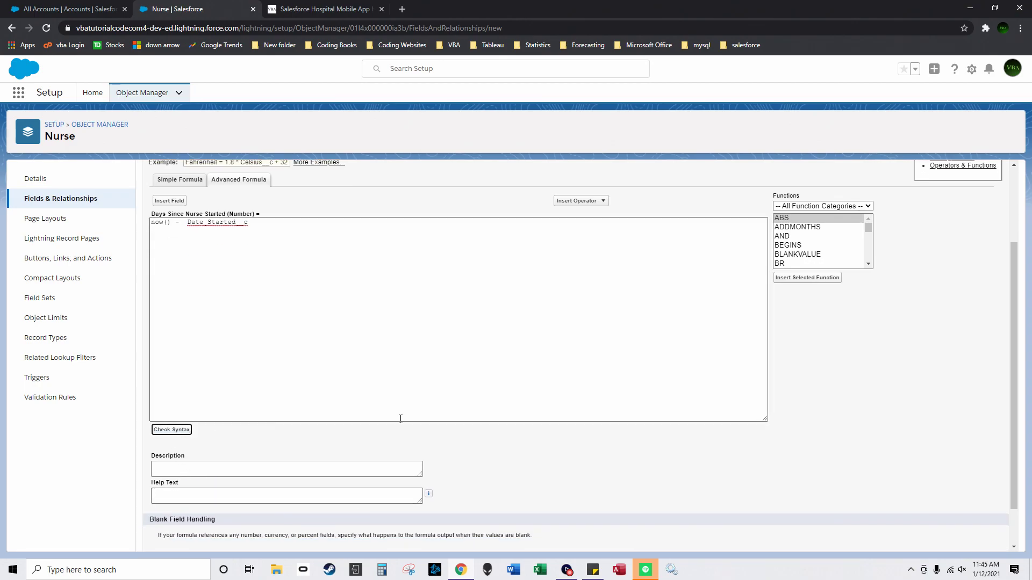
scroll(699, 483, "down", 3)
left_click(964, 542)
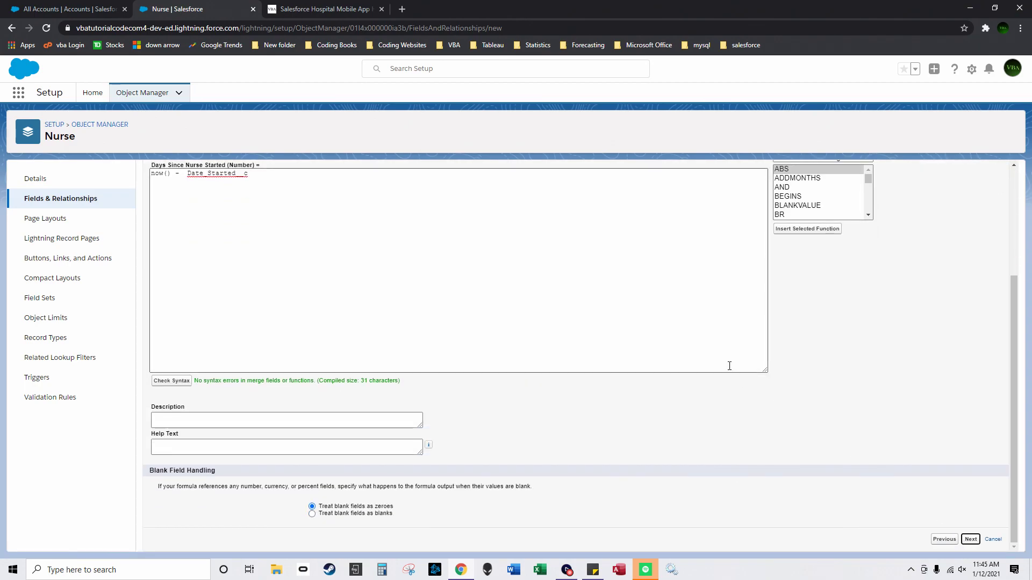
left_click(740, 318)
left_click(970, 228)
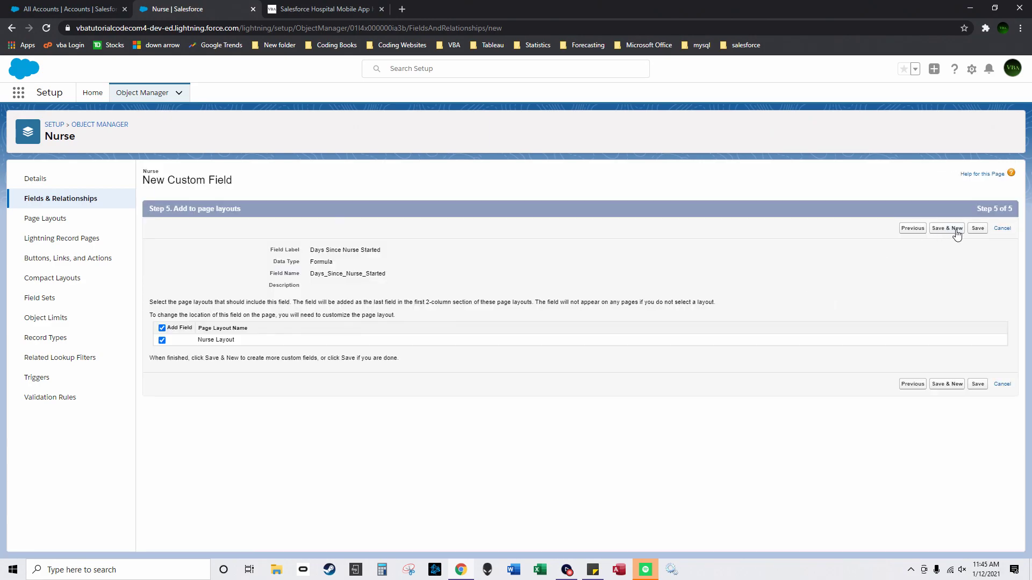
left_click(958, 232)
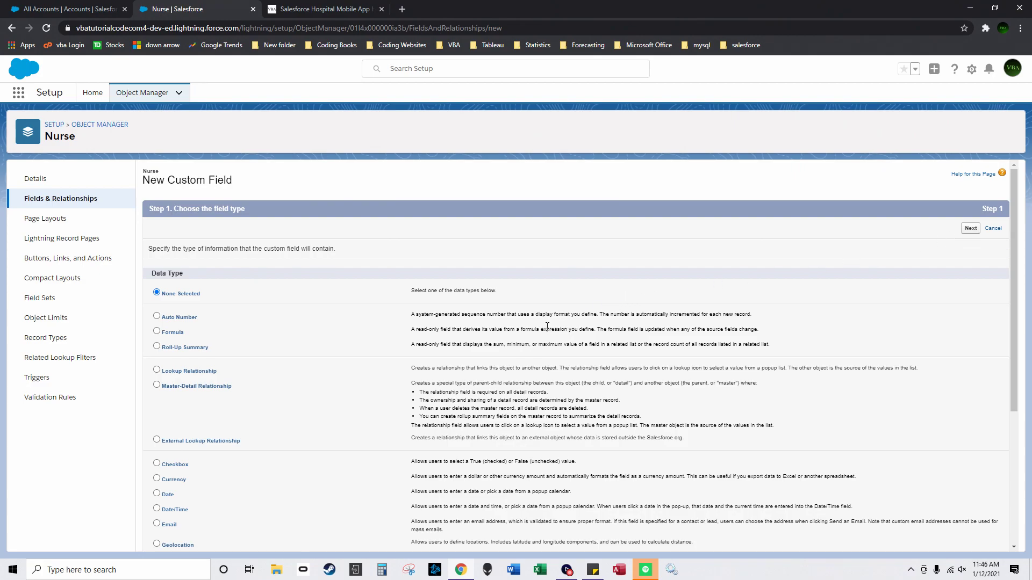
scroll(554, 327, "down", 1)
Step: Create a Nurse Tasks number field (length 18, 0 decimals) on Nurse Layout and save
left_click(84, 199)
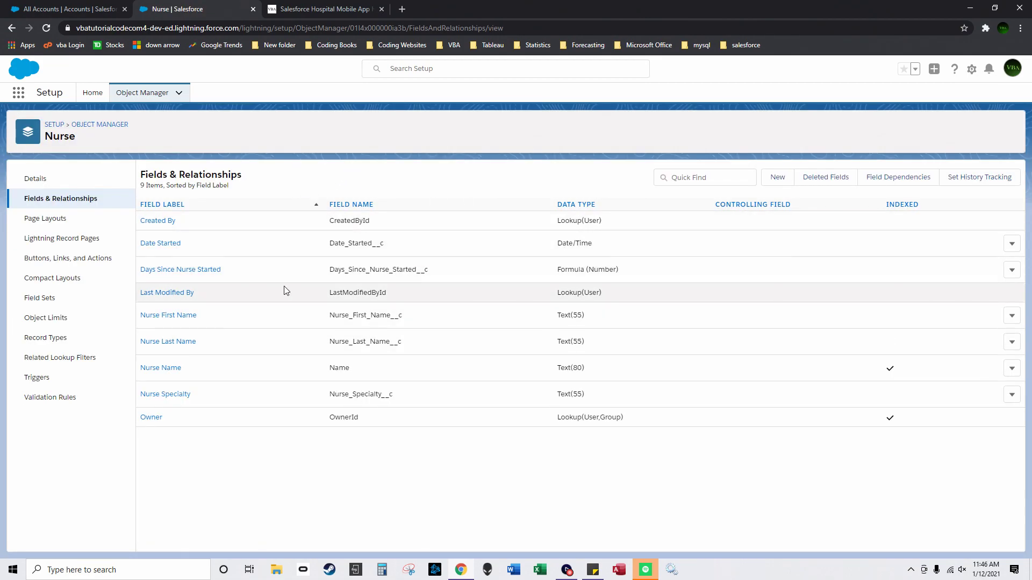
left_click(777, 177)
scroll(179, 372, "down", 2)
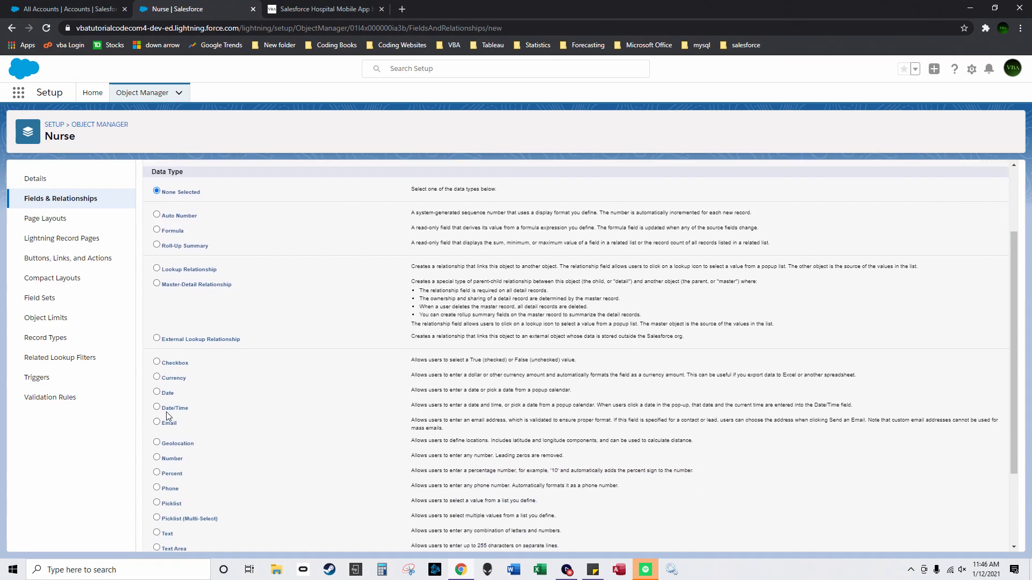
left_click(156, 452)
scroll(701, 362, "up", 2)
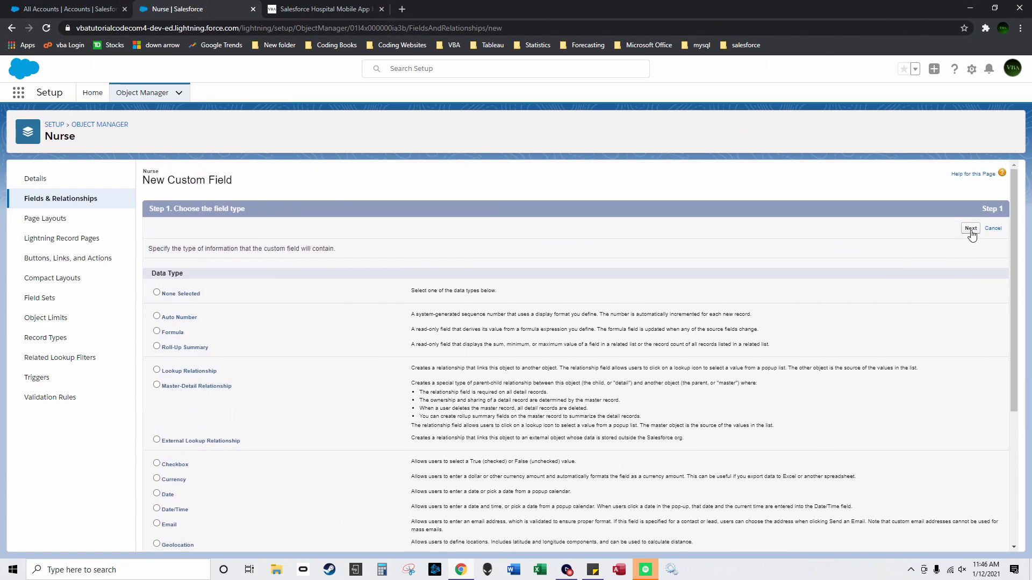
left_click(970, 230)
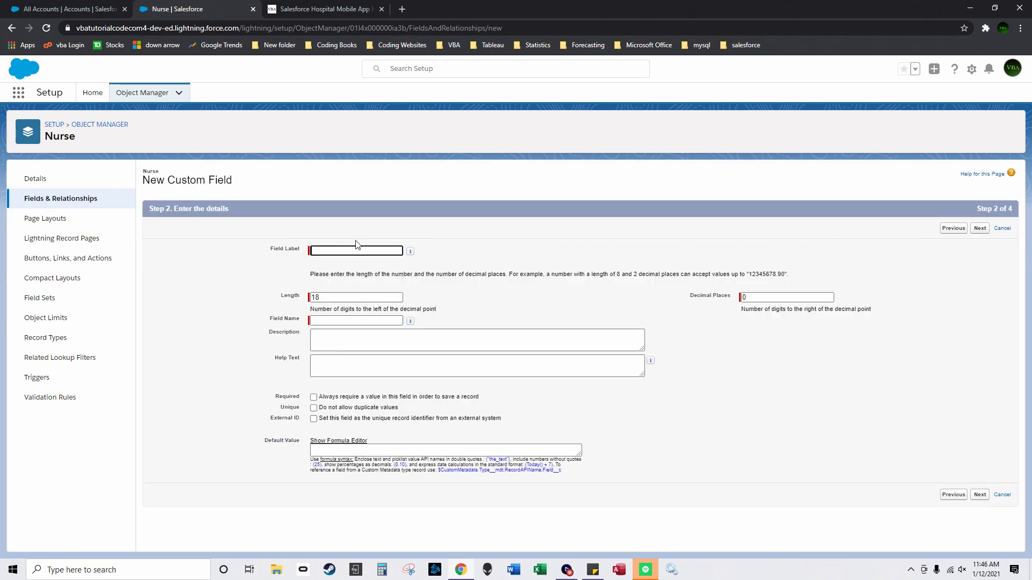
type("Nurse Tasks")
key("Tab")
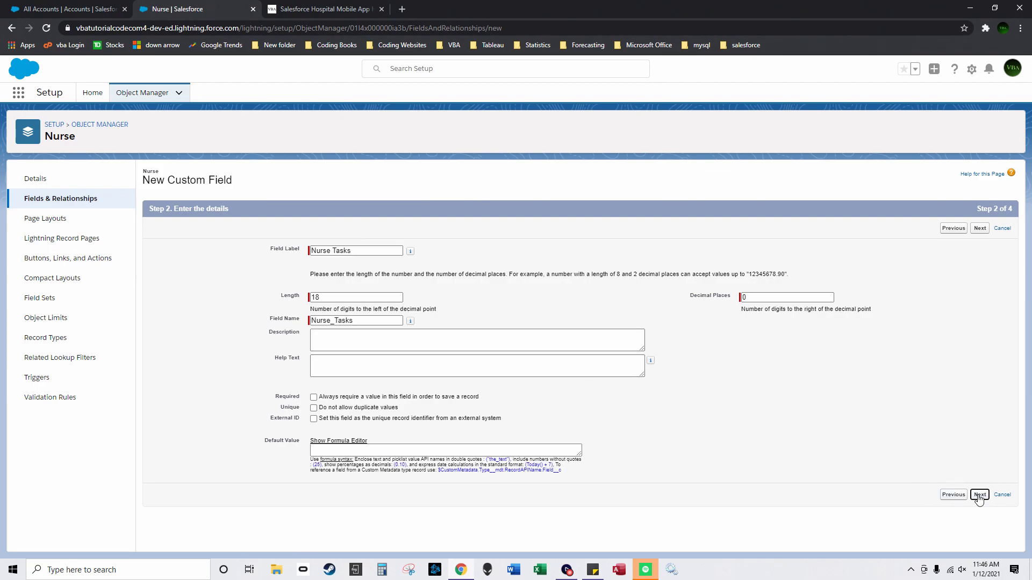
left_click(979, 495)
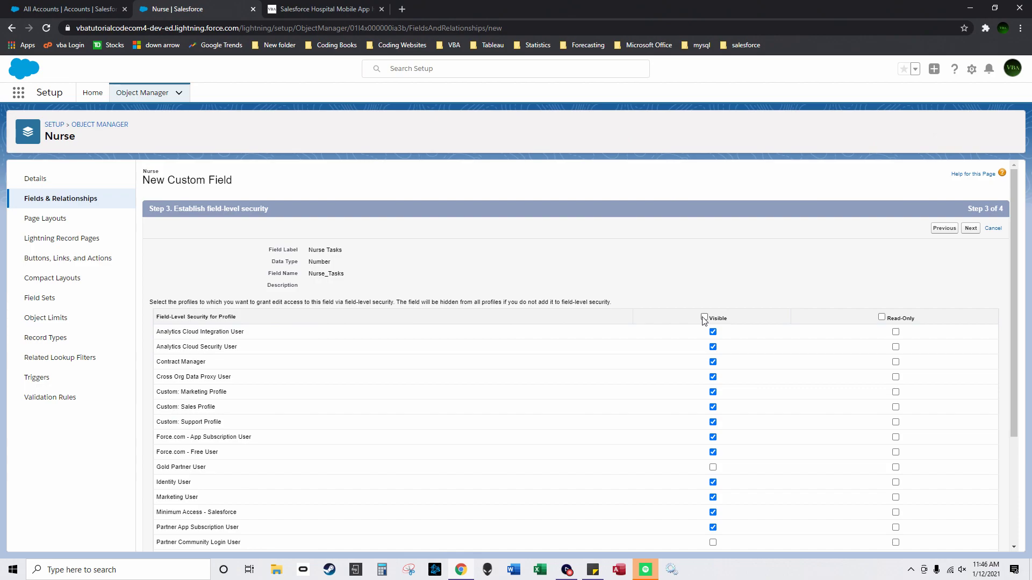
left_click(970, 229)
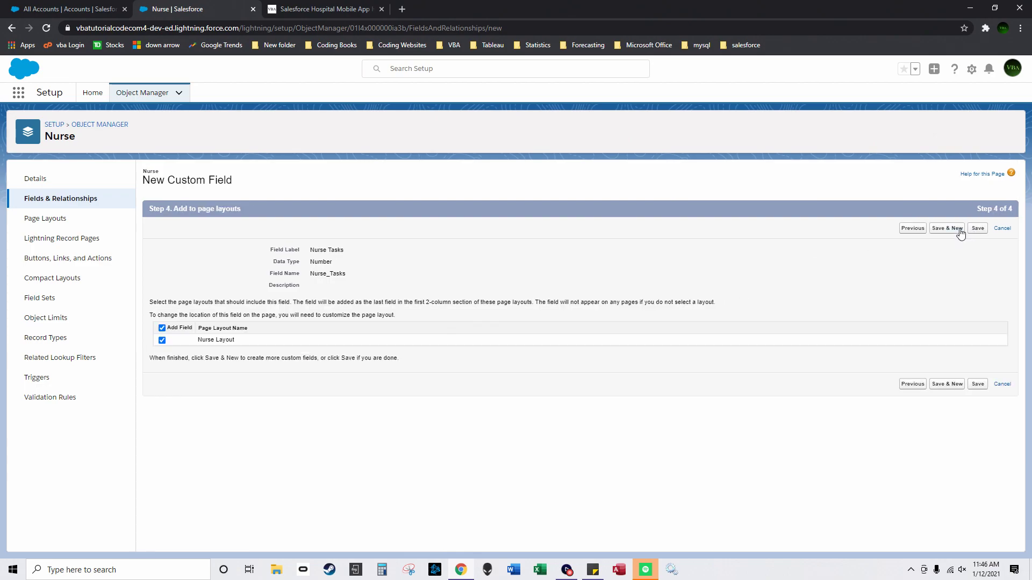
left_click(962, 231)
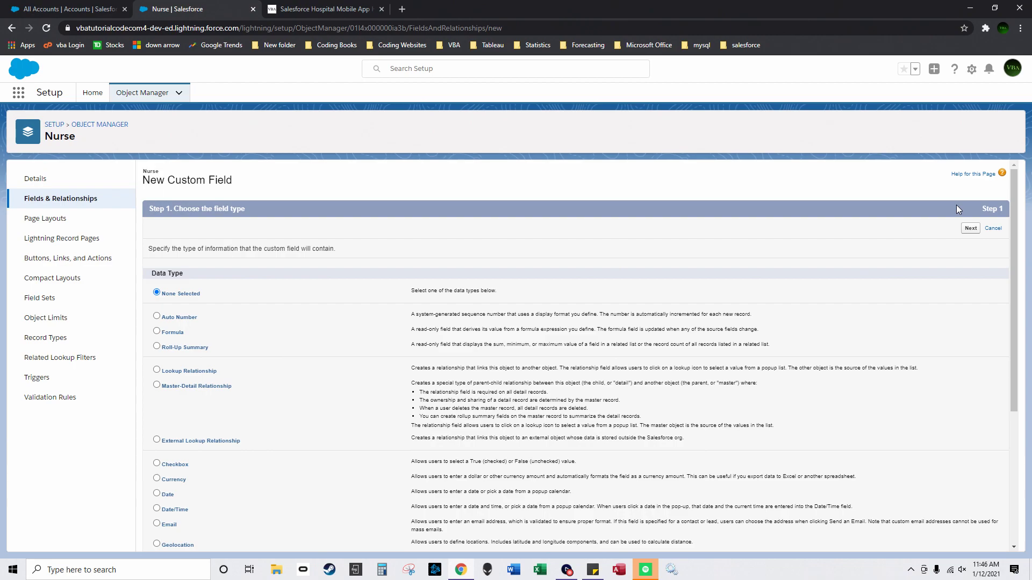
Step: Draft a Count of Patients roll-up summary on Nurse, find only Floors summarizable, then cancel
left_click(157, 385)
scroll(215, 336, "down", 3)
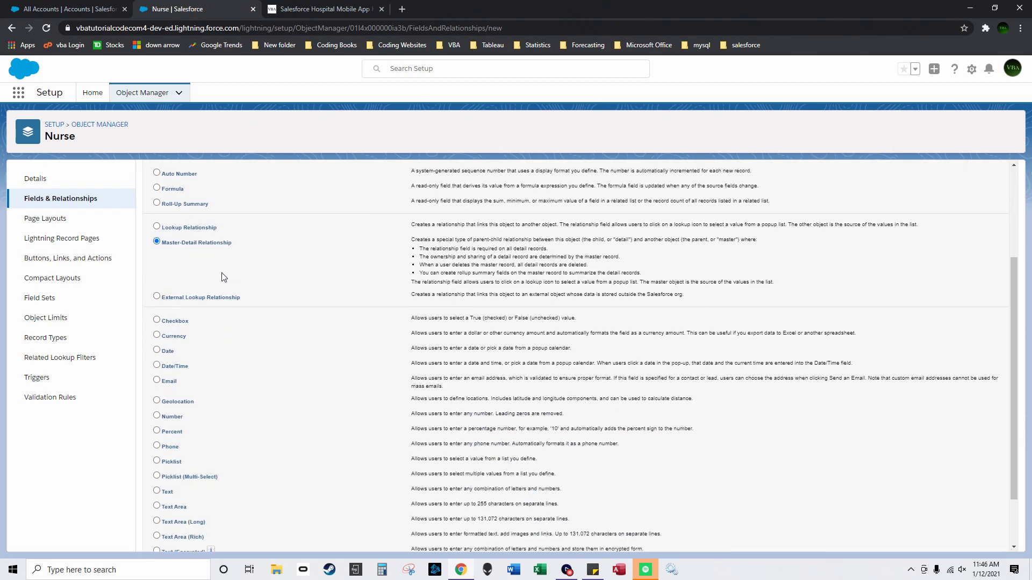
scroll(159, 249, "up", 1)
scroll(682, 270, "up", 3)
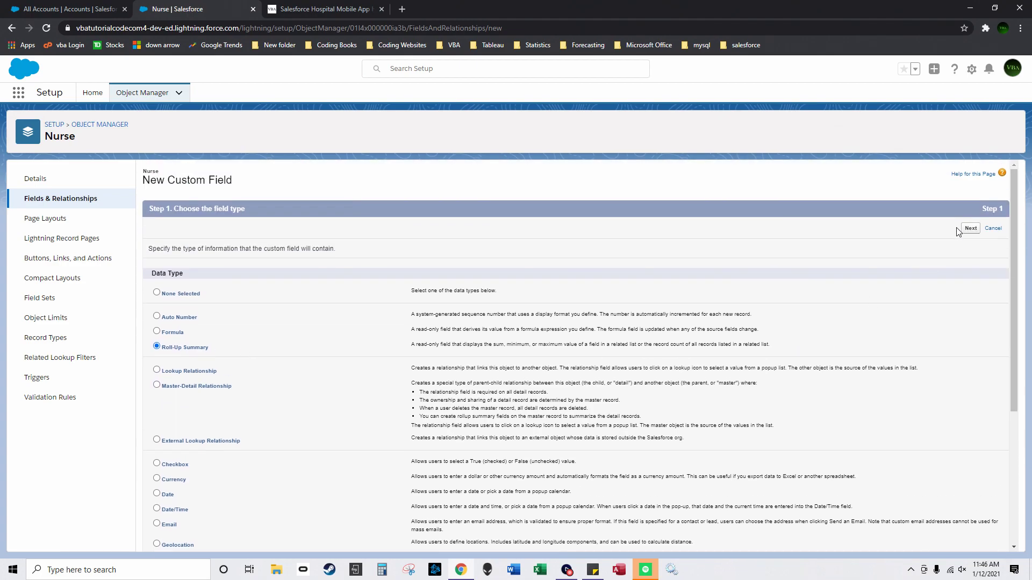
left_click(978, 228)
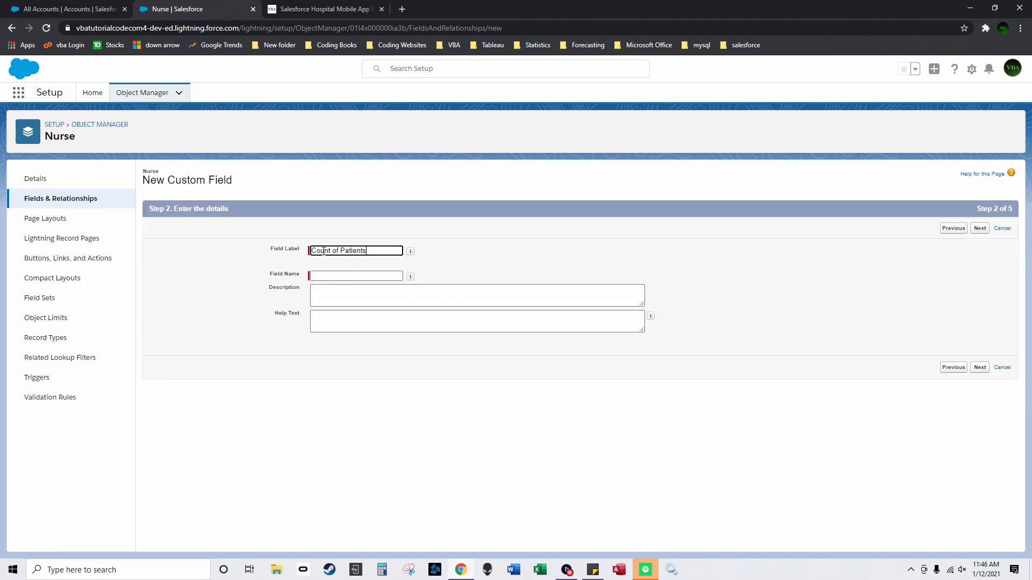
left_click(553, 260)
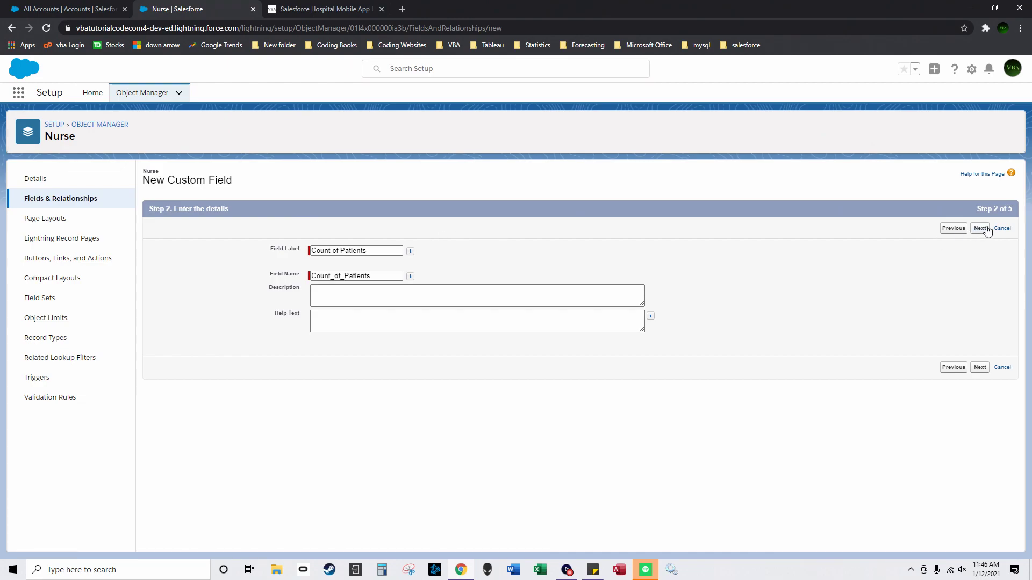
left_click(984, 228)
left_click(326, 274)
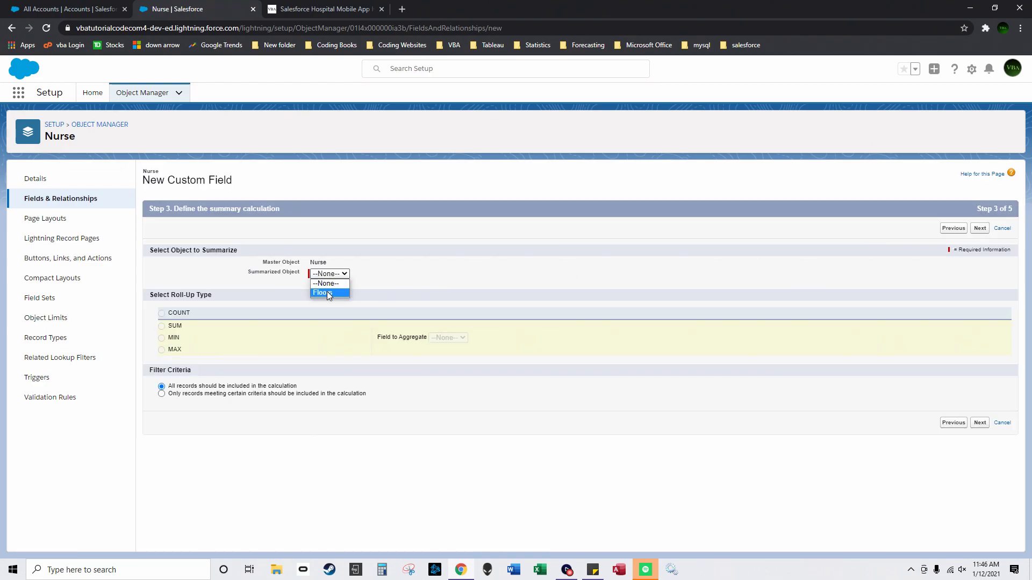
left_click(327, 292)
left_click(78, 199)
Step: Open the Patient object's Fields & Relationships list from Object Manager
left_click(120, 124)
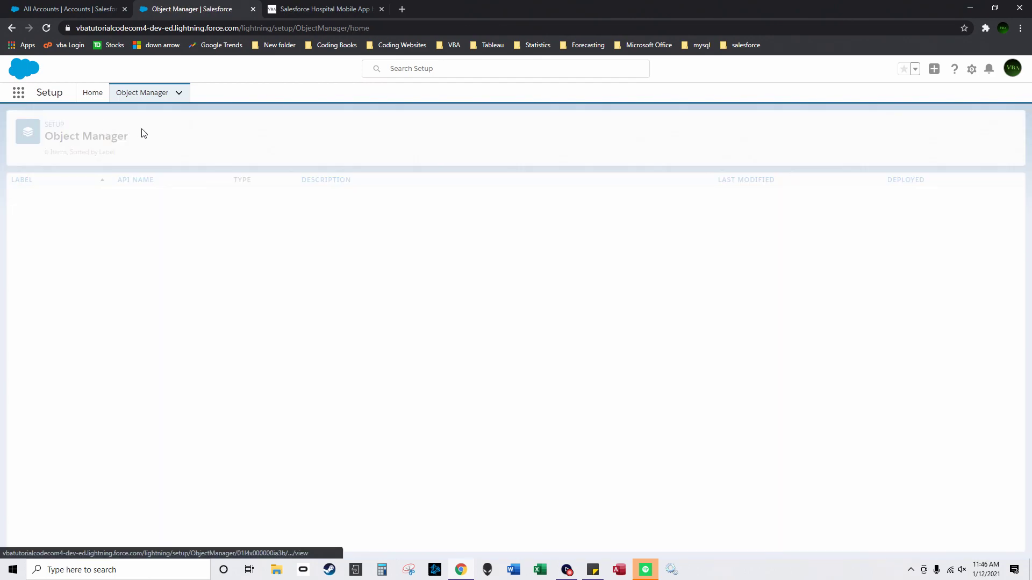
left_click(538, 180)
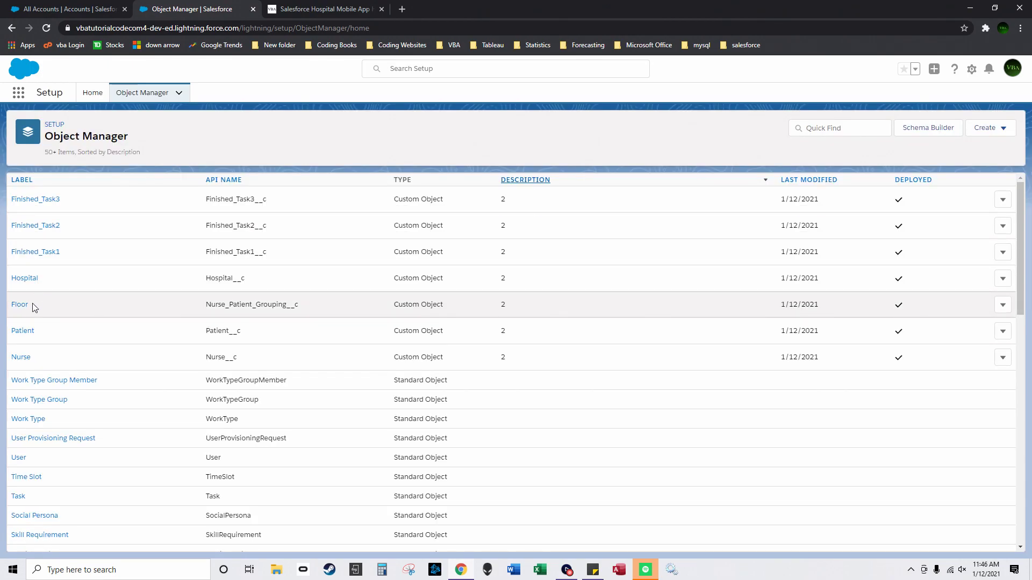
left_click(22, 331)
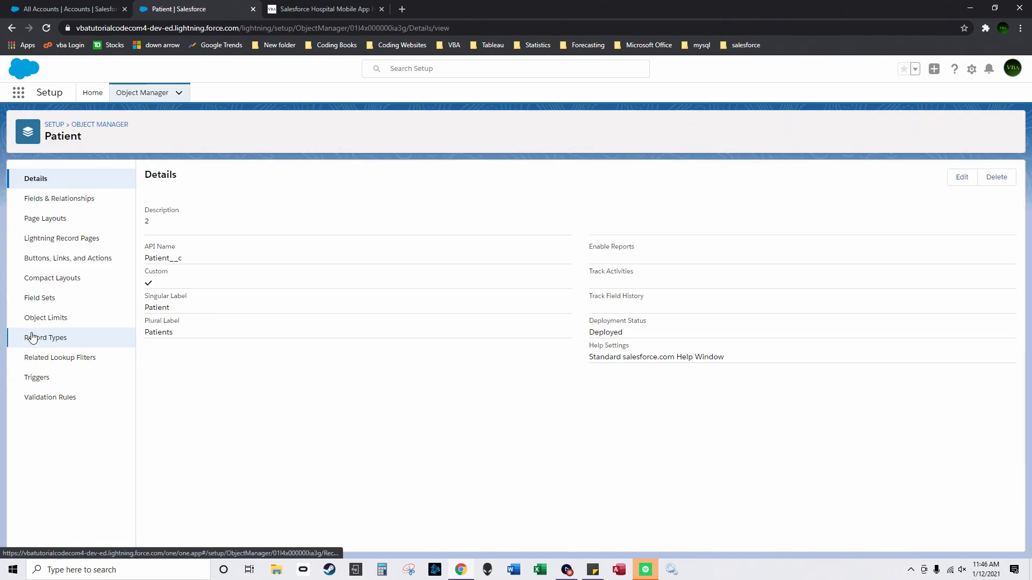
left_click(58, 204)
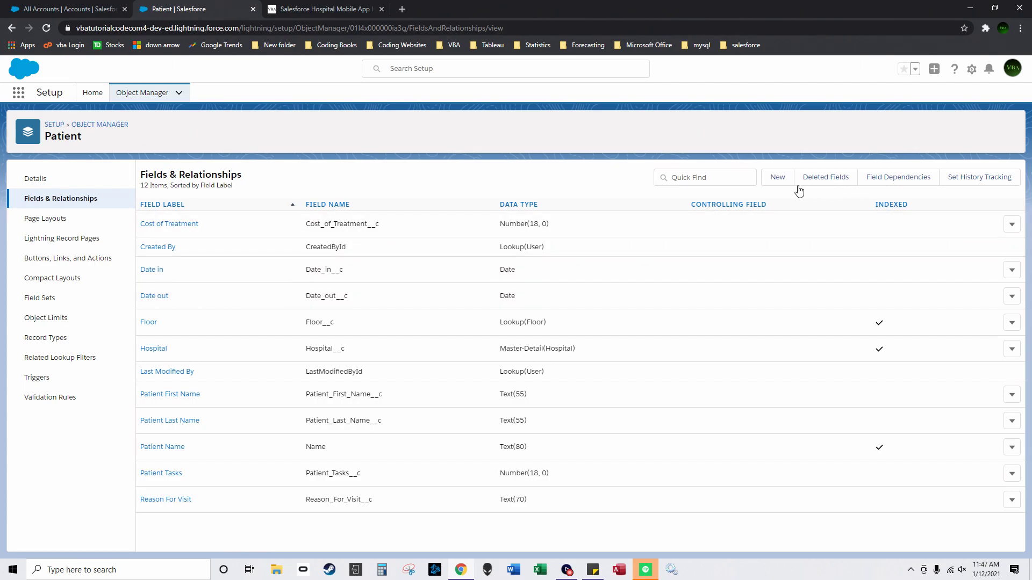
Step: Create a master-detail Nurse field on Patient with default security and layouts, then save
left_click(778, 177)
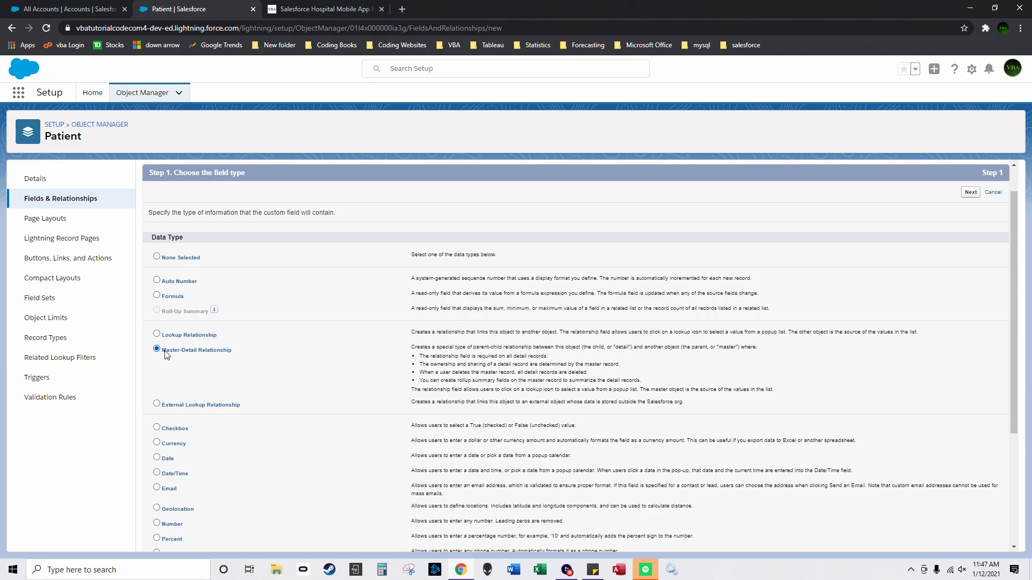
left_click(971, 192)
left_click(350, 270)
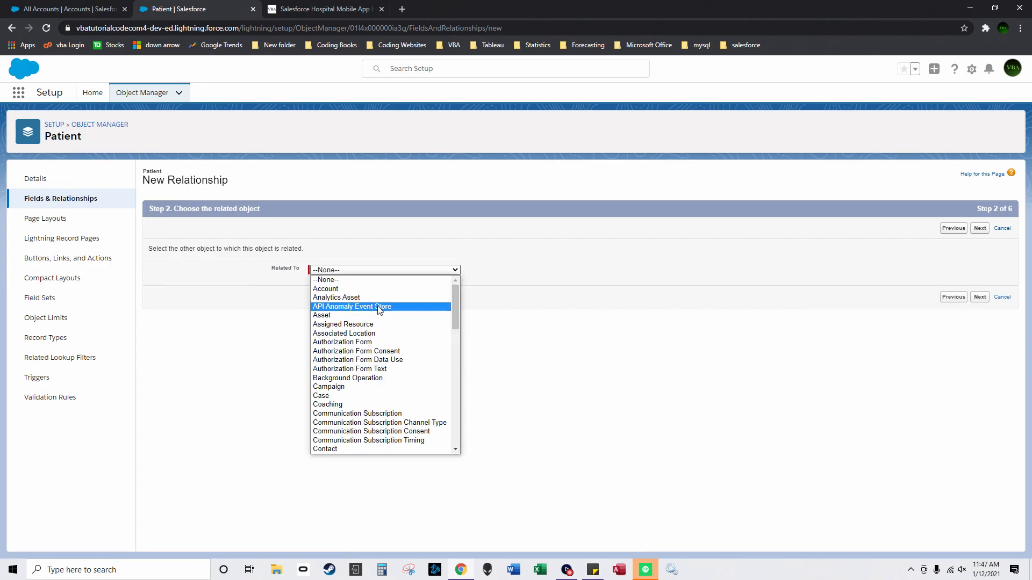
scroll(379, 310, "down", 10)
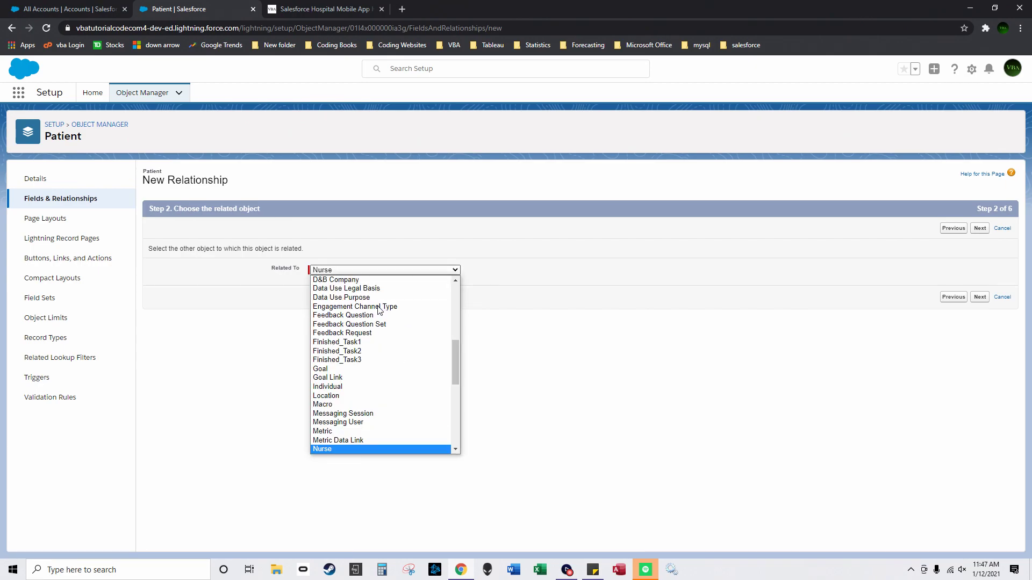
left_click(370, 447)
left_click(980, 297)
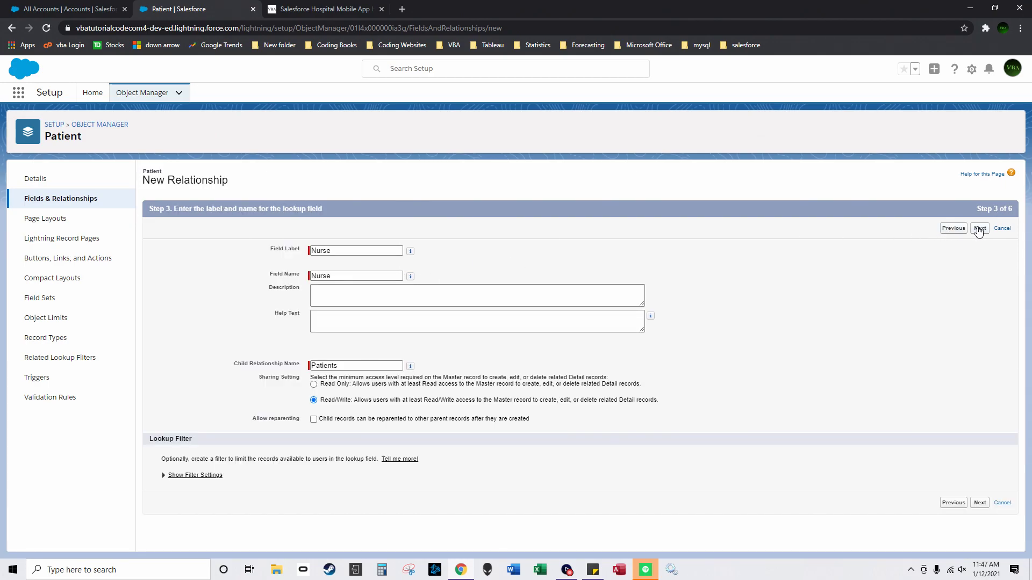
left_click(980, 230)
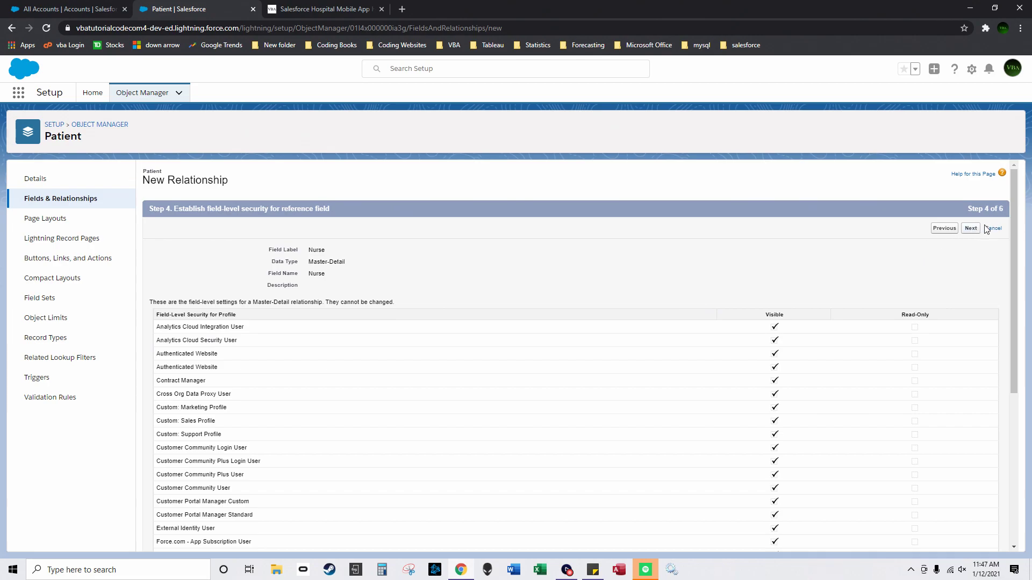
left_click(971, 229)
left_click(979, 230)
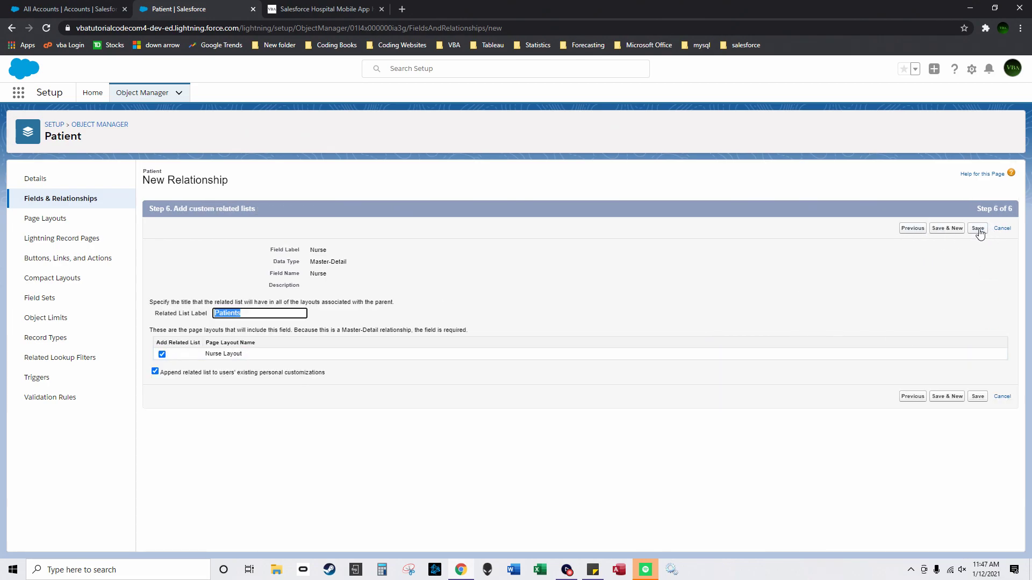
left_click(978, 229)
Step: Open the Nurse object's Fields & Relationships list from Object Manager
left_click(128, 125)
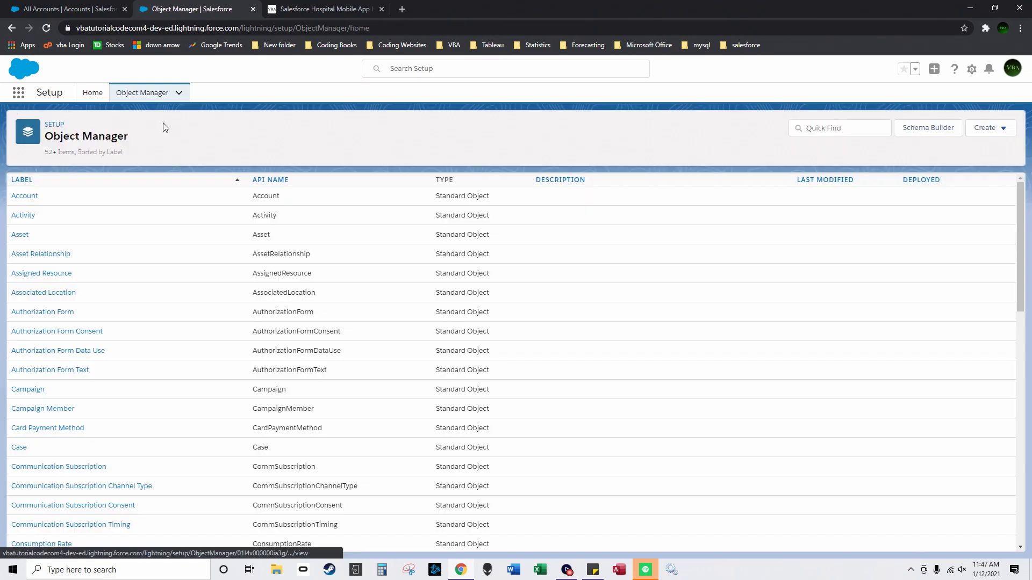
left_click(561, 179)
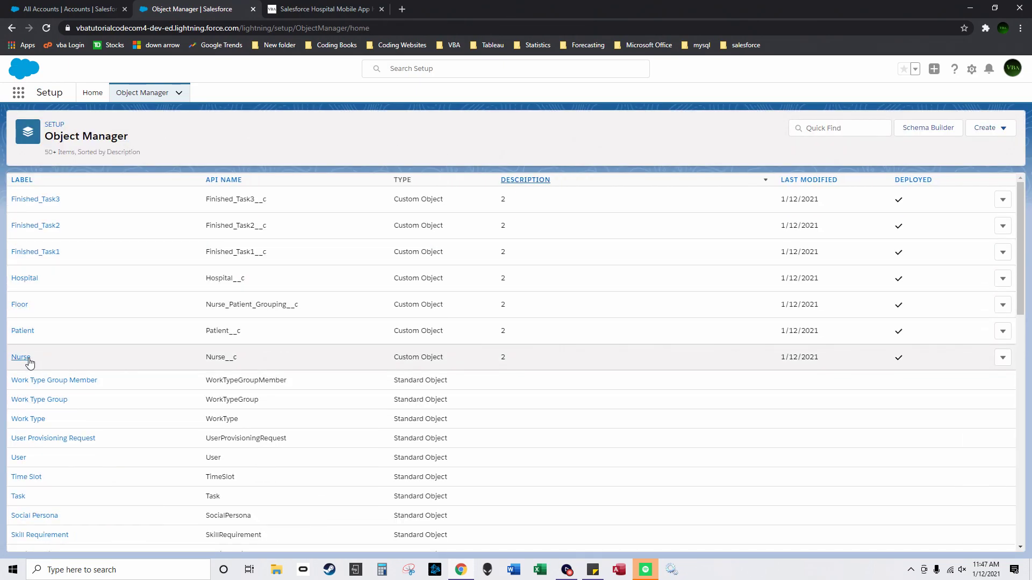
left_click(29, 363)
left_click(61, 199)
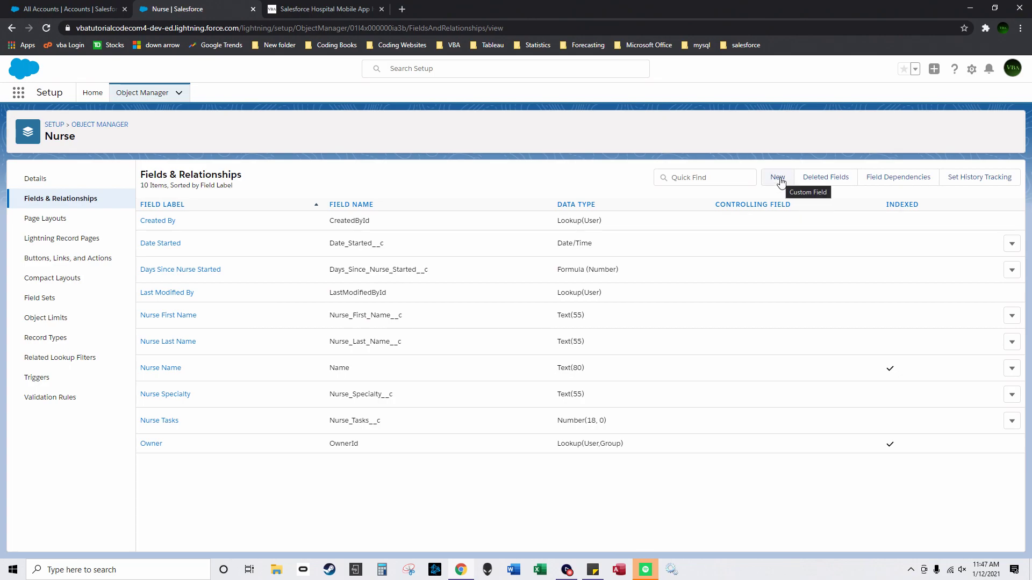
Step: Add roll-up summary 'Count of Patients' using COUNT of related Patients, then Save & New
left_click(777, 179)
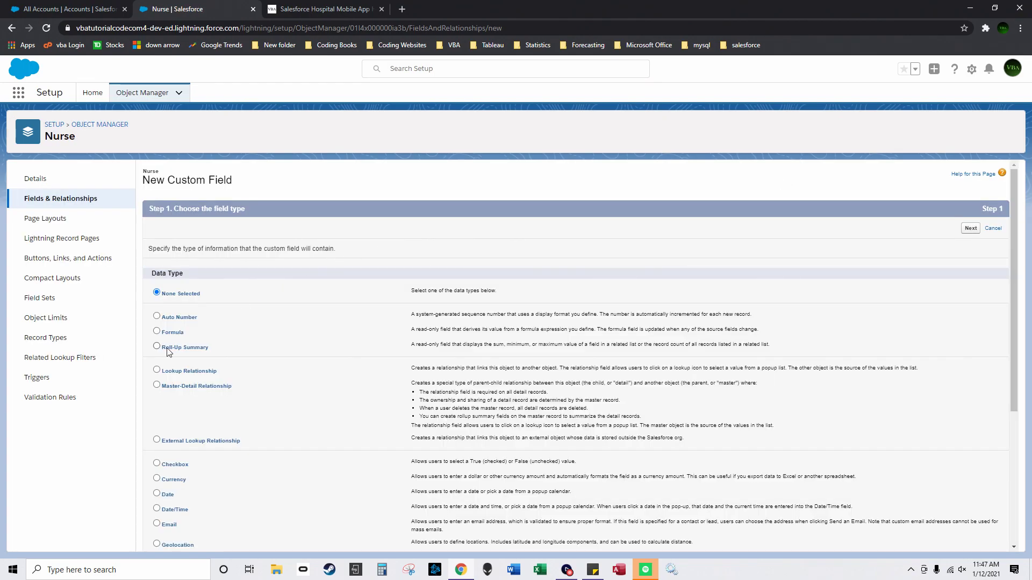
left_click(157, 346)
left_click(970, 228)
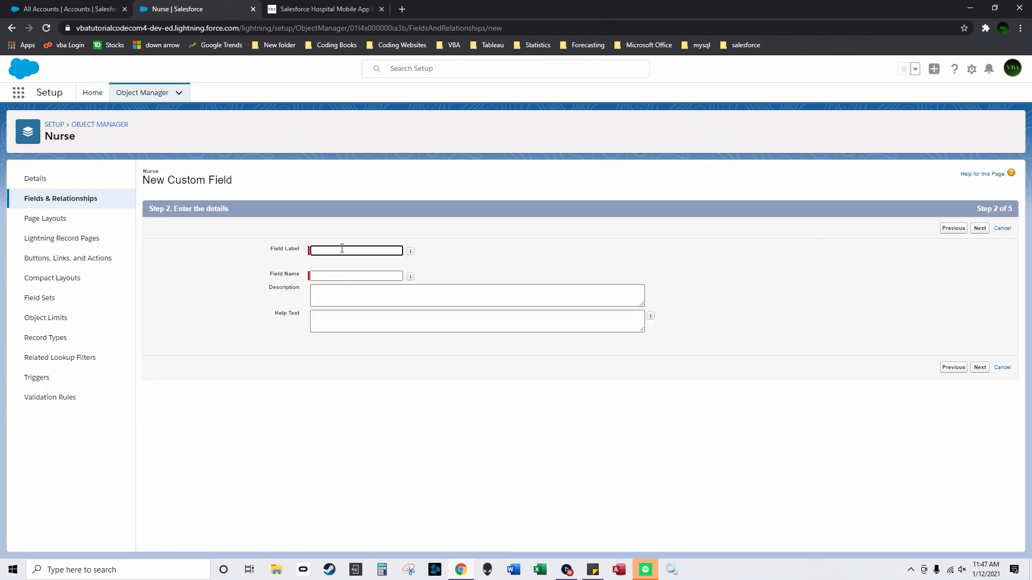
left_click(342, 249)
type("Count of Patients")
left_click(980, 228)
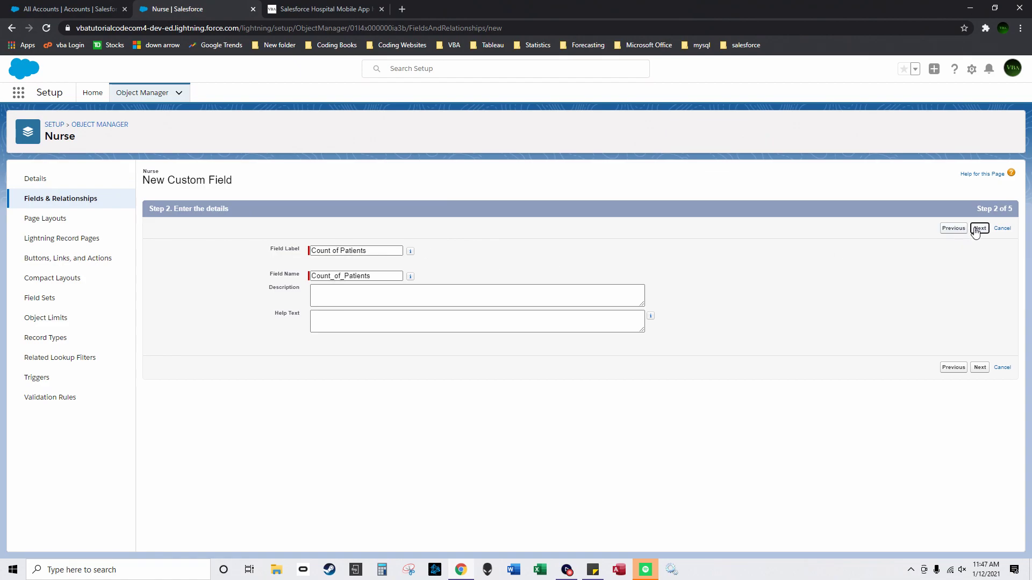
left_click(327, 274)
left_click(325, 301)
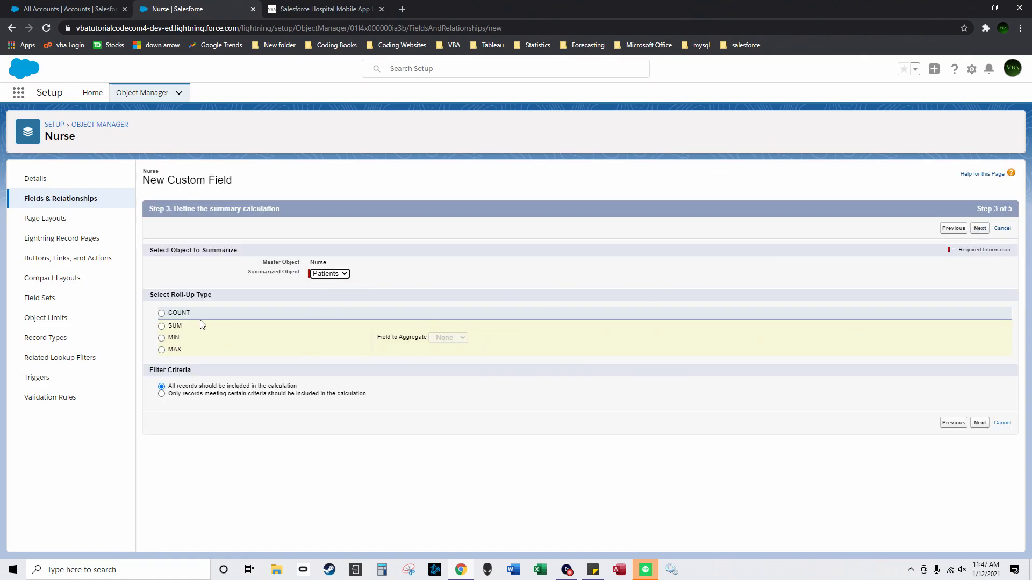
left_click(161, 313)
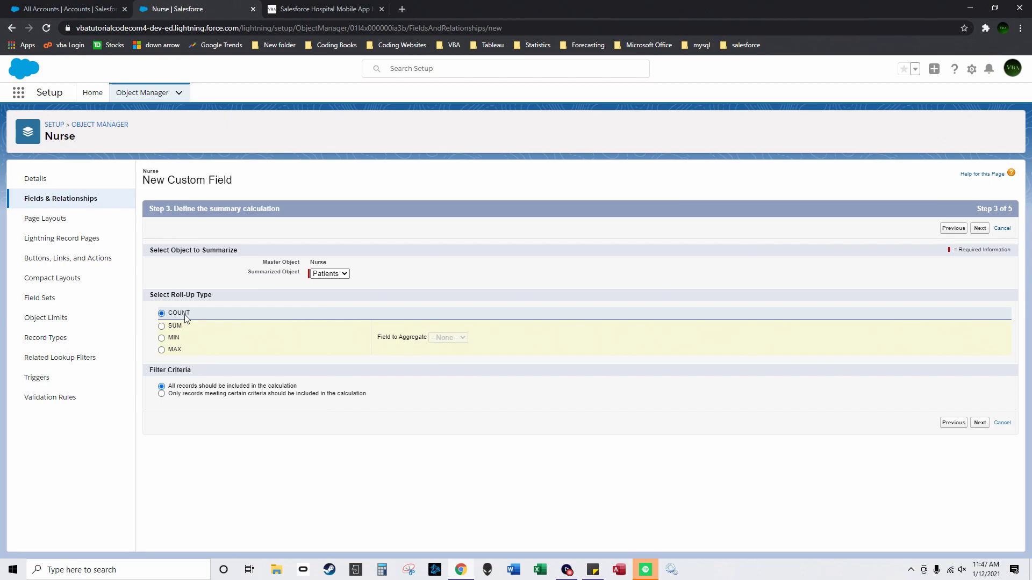
left_click(978, 425)
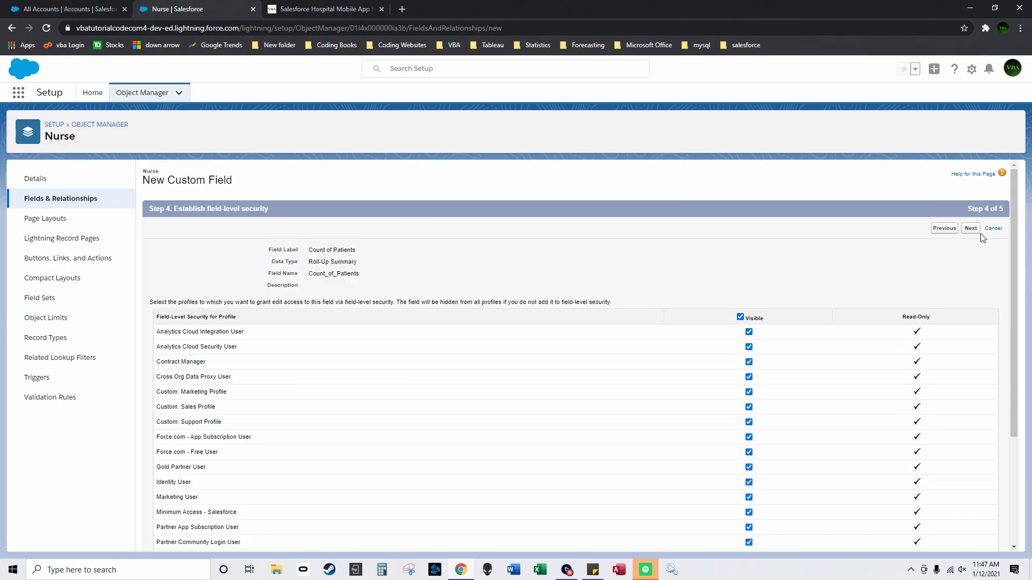
left_click(971, 228)
left_click(945, 230)
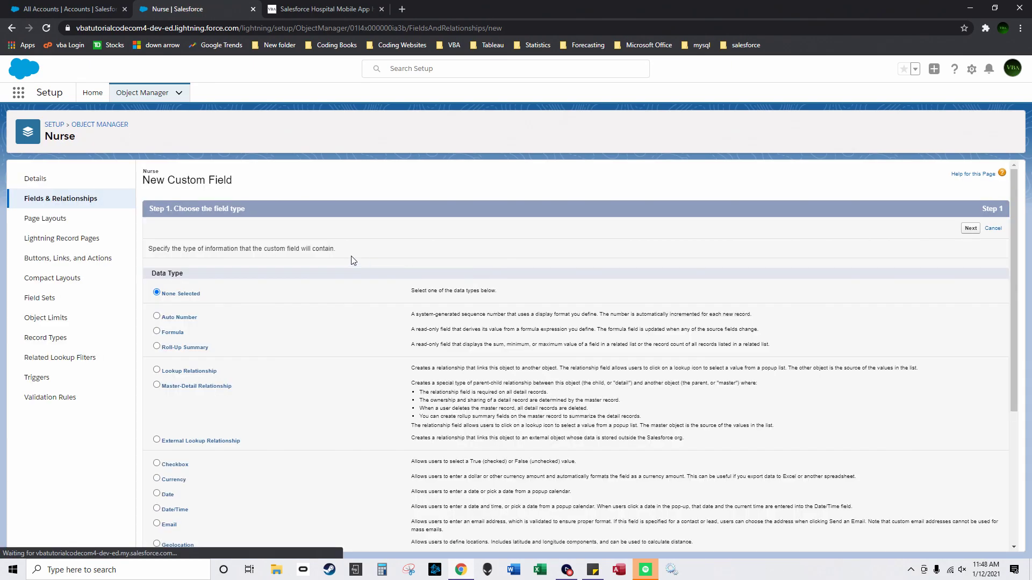
Step: Create roll-up summary 'Count of Floors Assigned to' using COUNT of related Floors, visible to all profiles
left_click(185, 347)
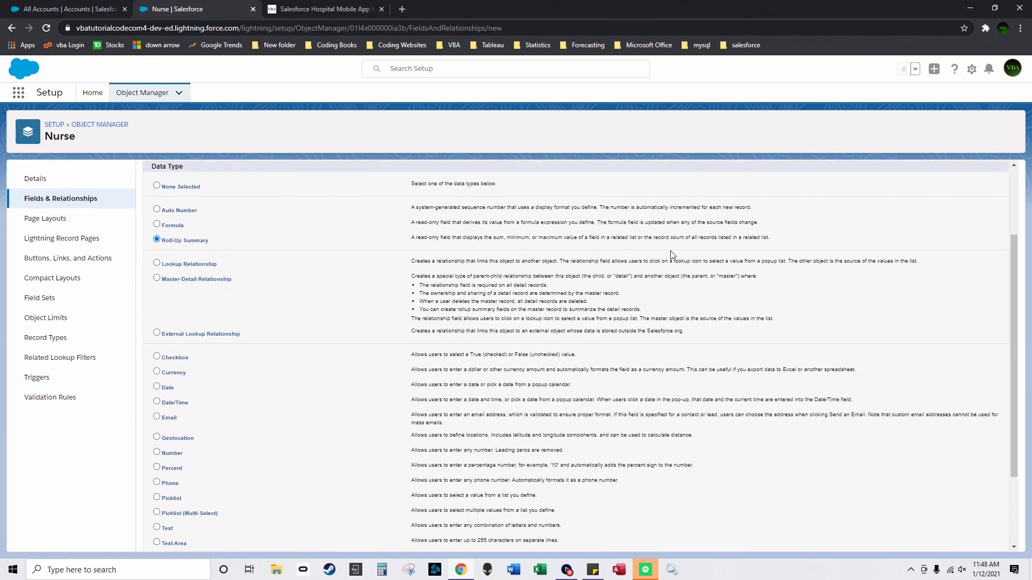
left_click(970, 228)
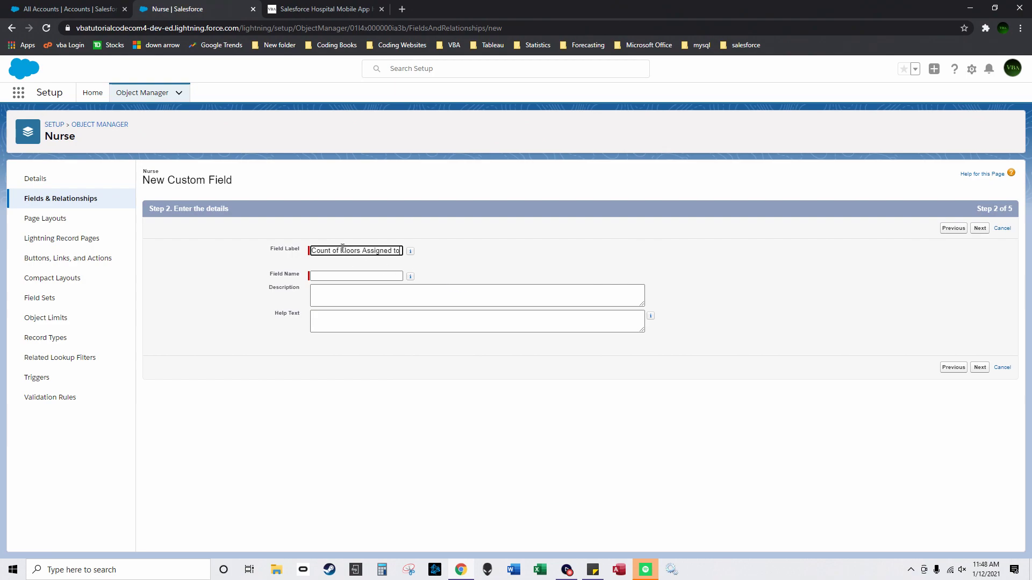
left_click(549, 266)
left_click(979, 367)
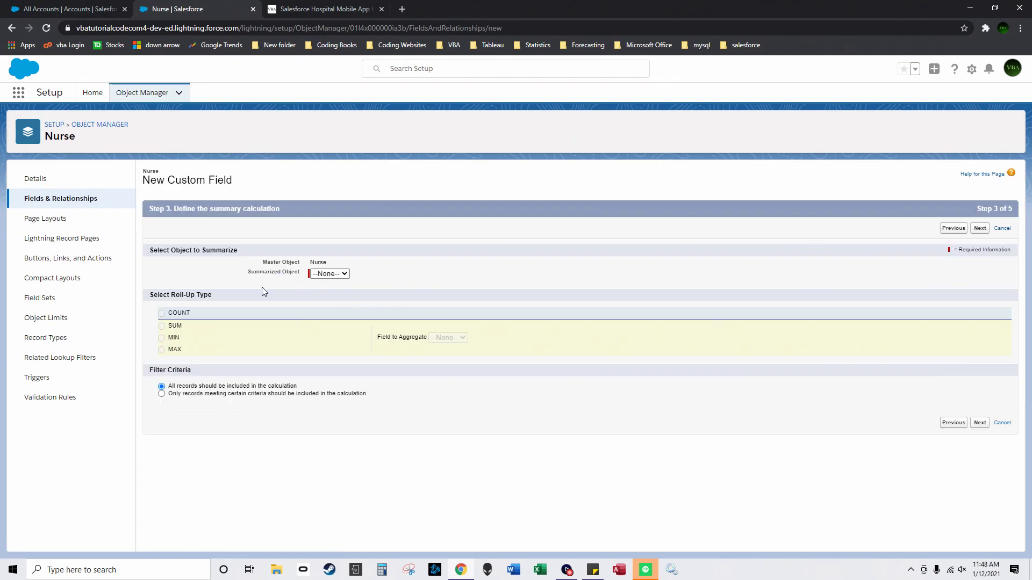
left_click(329, 273)
left_click(335, 301)
left_click(162, 313)
left_click(979, 422)
left_click(740, 317)
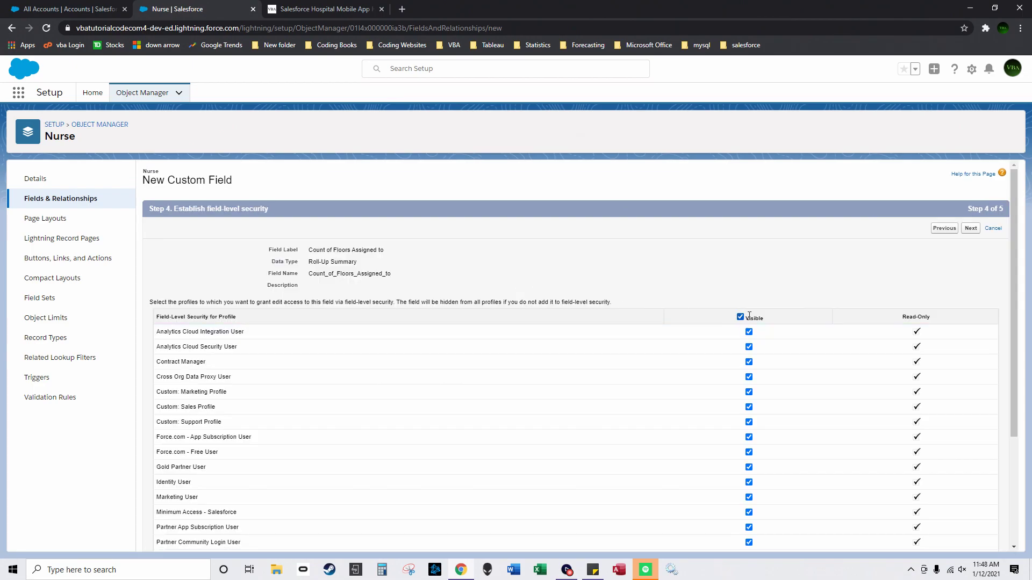
left_click(971, 228)
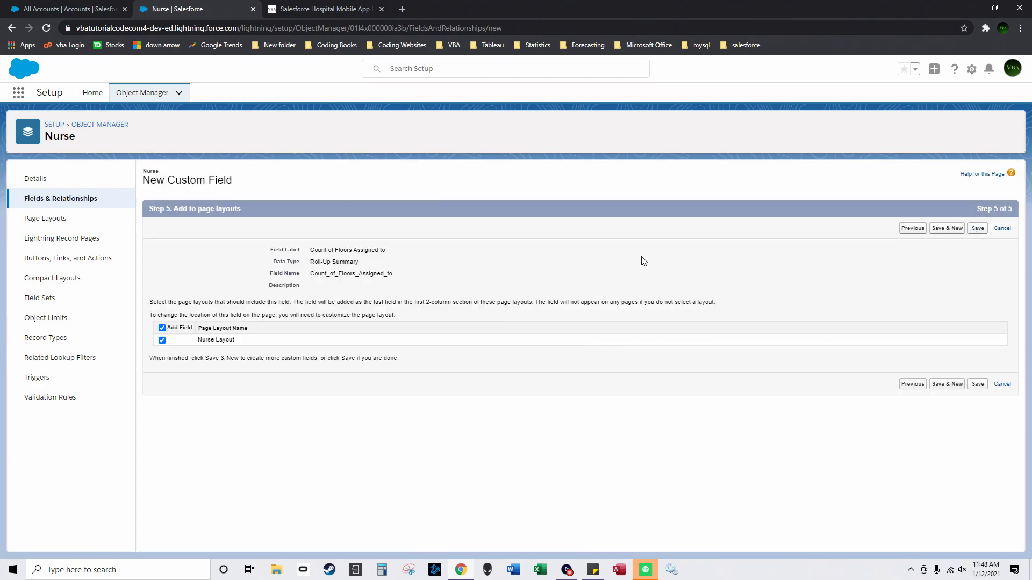
left_click(976, 229)
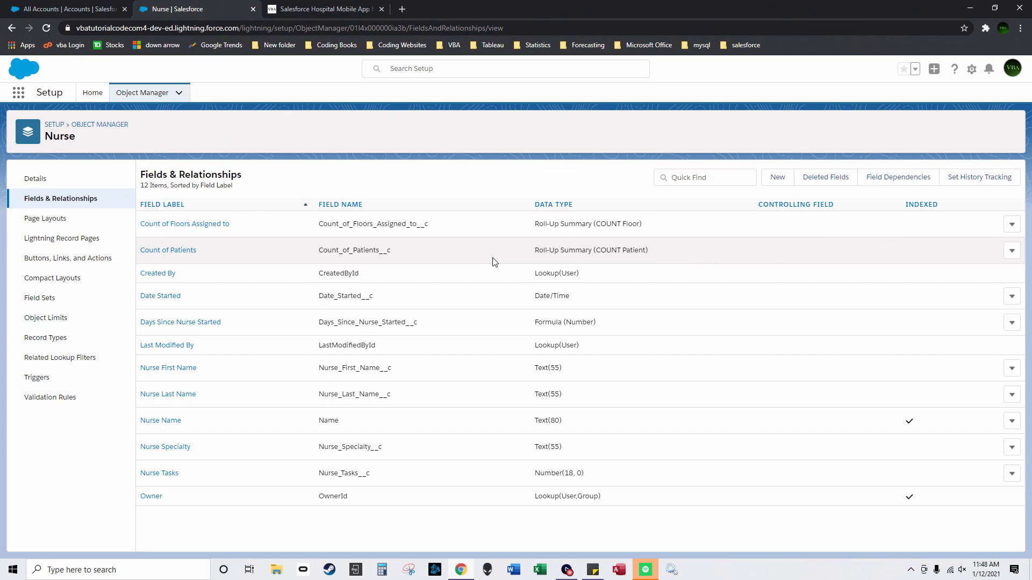
Step: Start a new Nurse custom field and choose the Roll-Up Summary type
left_click(777, 178)
left_click(157, 346)
Step: Save roll-up 'Total Cost of Patients Nursed' as a SUM of Patients' Cost of Treatment
left_click(970, 229)
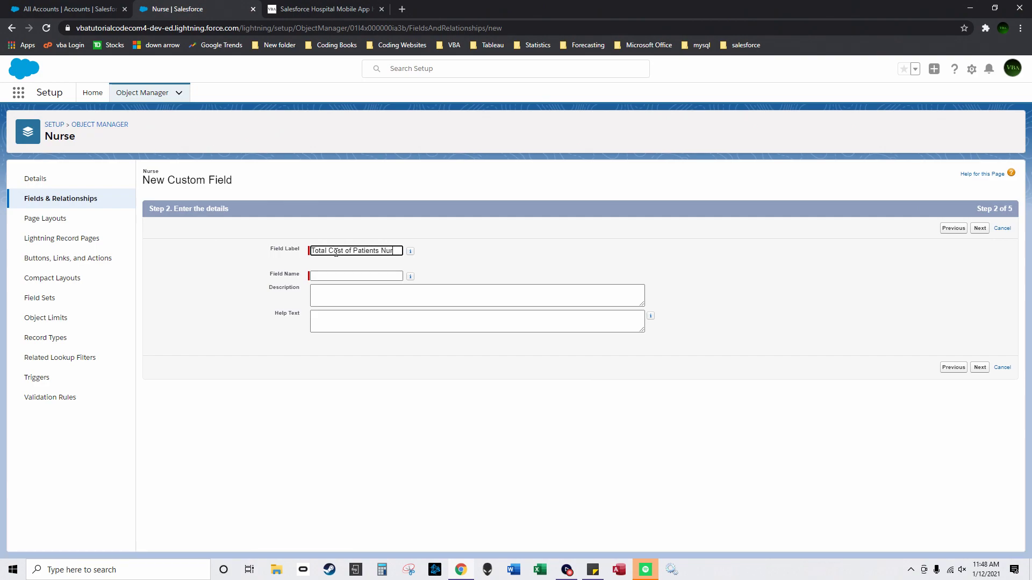
type("sed")
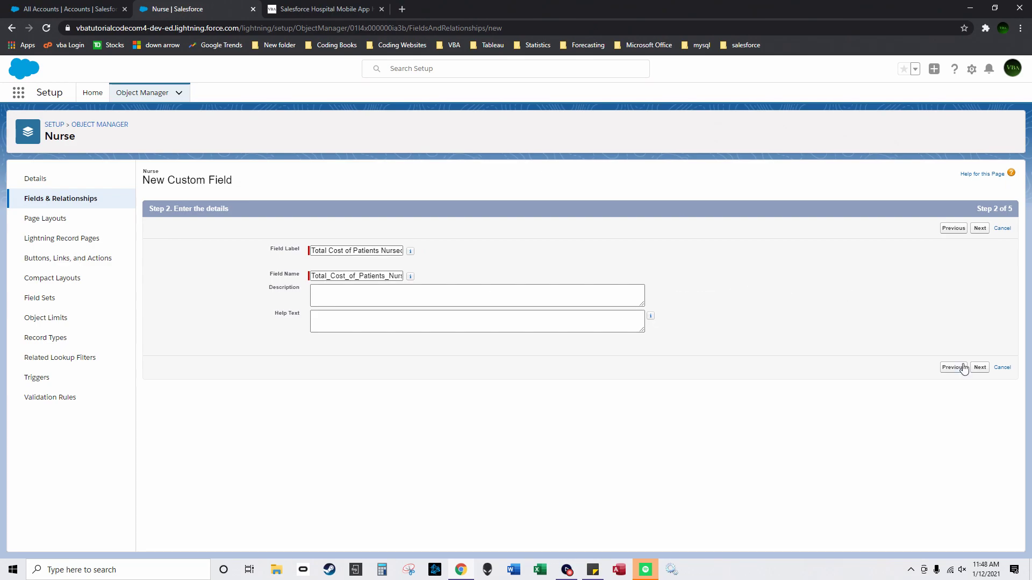
left_click(980, 367)
left_click(329, 274)
left_click(330, 302)
left_click(161, 326)
left_click(490, 338)
left_click(468, 357)
left_click(980, 423)
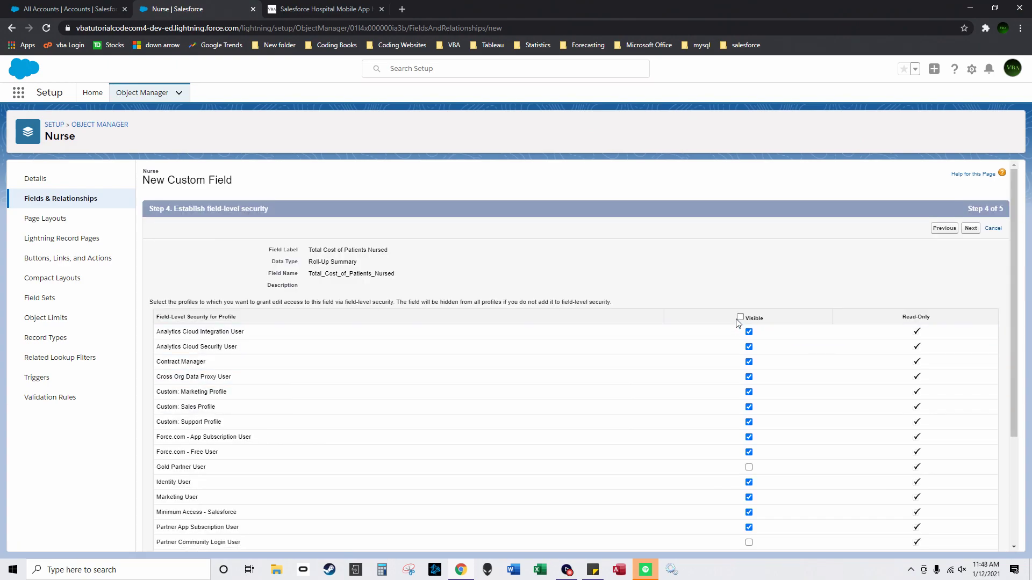
left_click(971, 229)
left_click(970, 228)
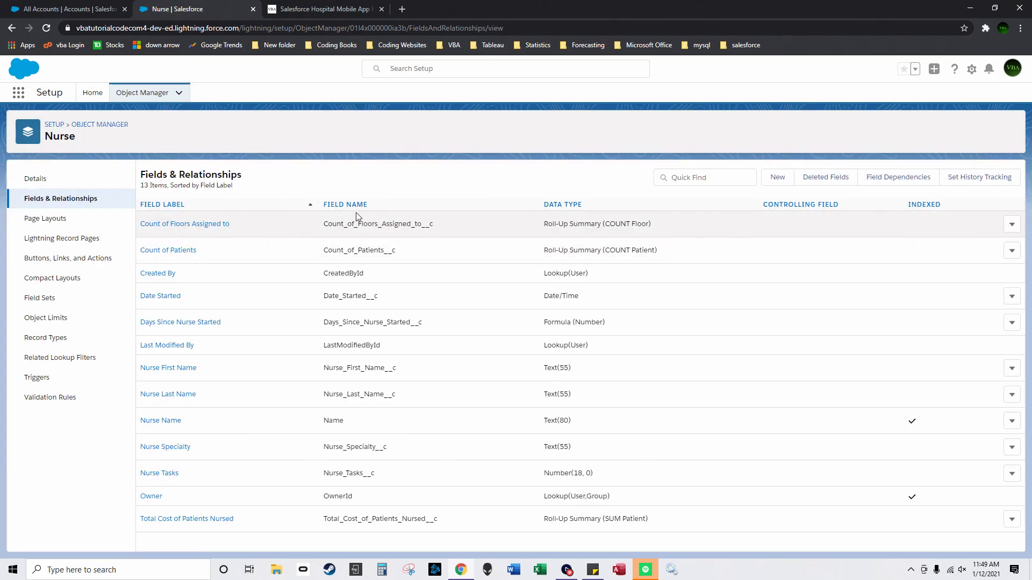
Step: Sort Object Manager by Description and open the Hospital object's Fields & Relationships
left_click(100, 125)
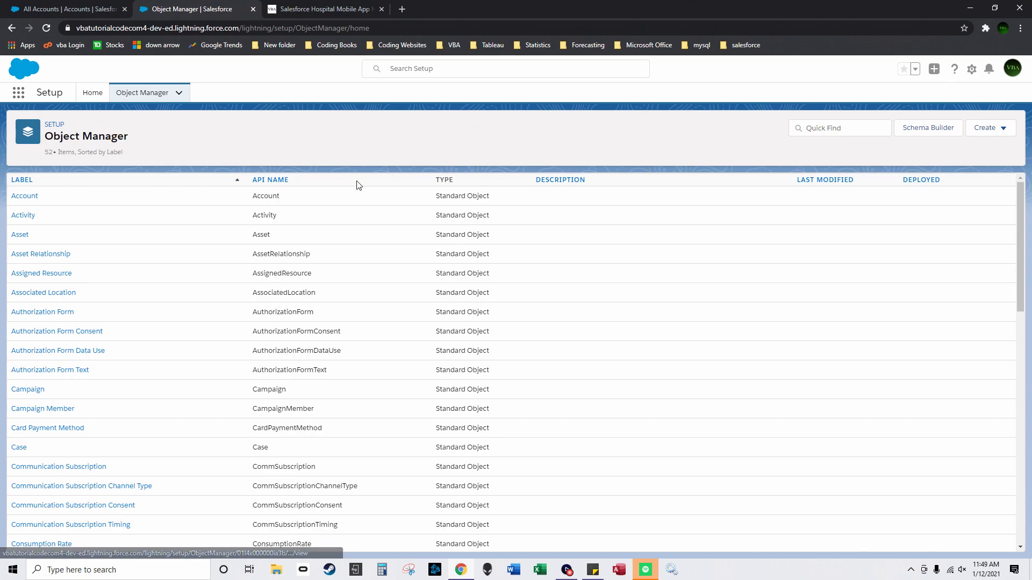
left_click(549, 180)
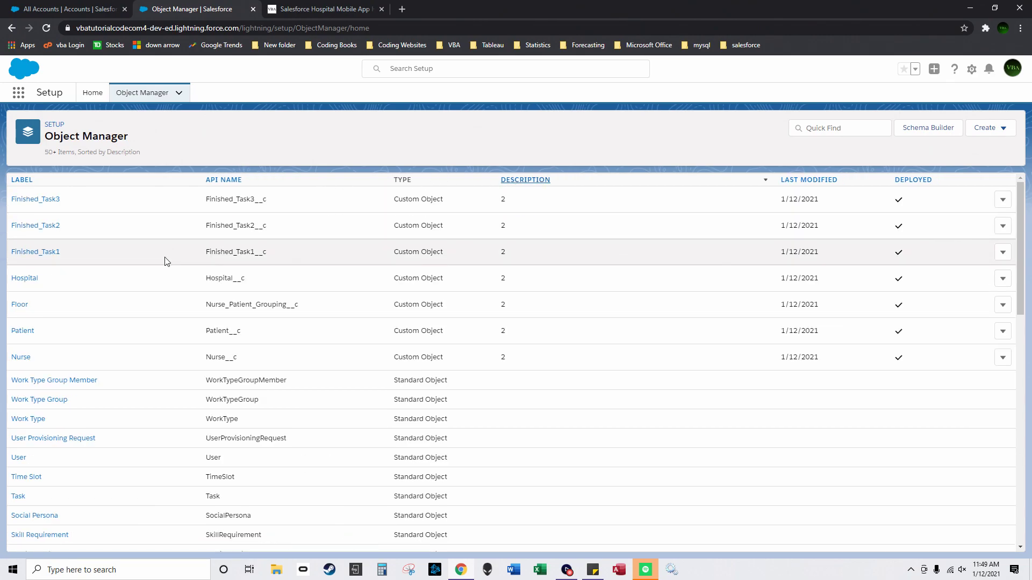
left_click(30, 284)
left_click(80, 211)
left_click(79, 205)
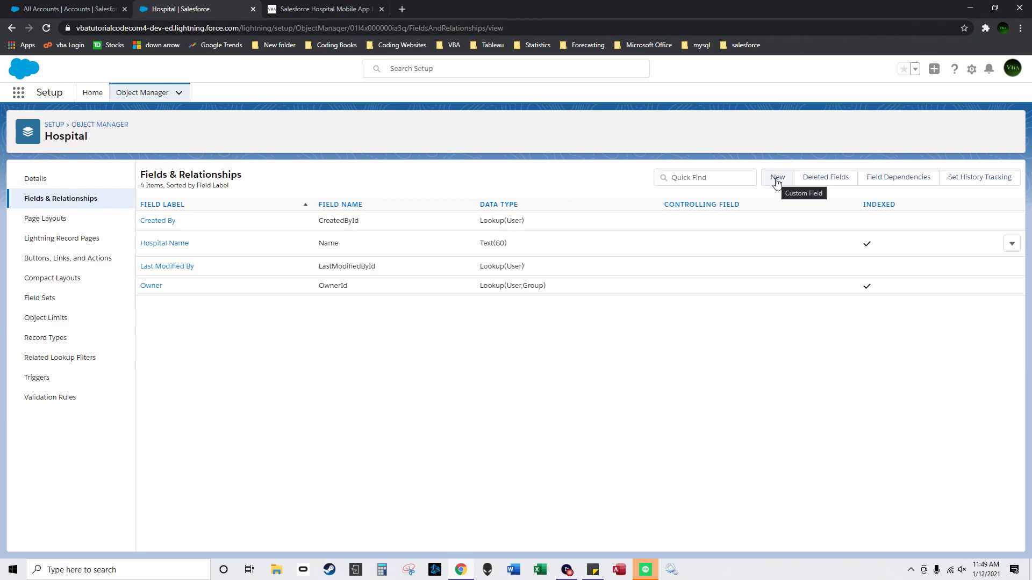
Step: Add a 'Hospital Name' text field with length 55 to Hospital
left_click(777, 178)
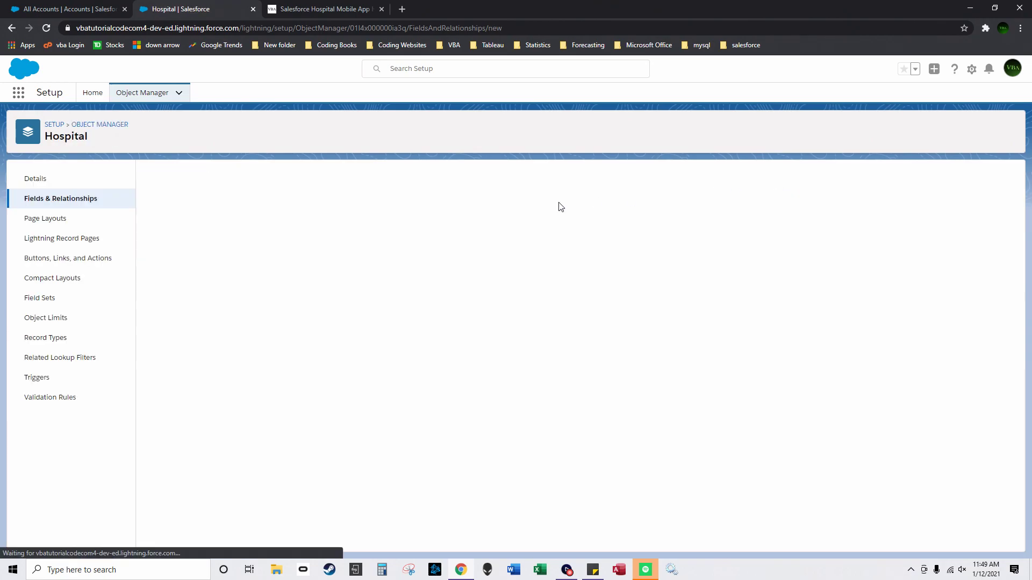
scroll(165, 461, "down", 3)
left_click(159, 457)
scroll(209, 446, "up", 3)
left_click(970, 228)
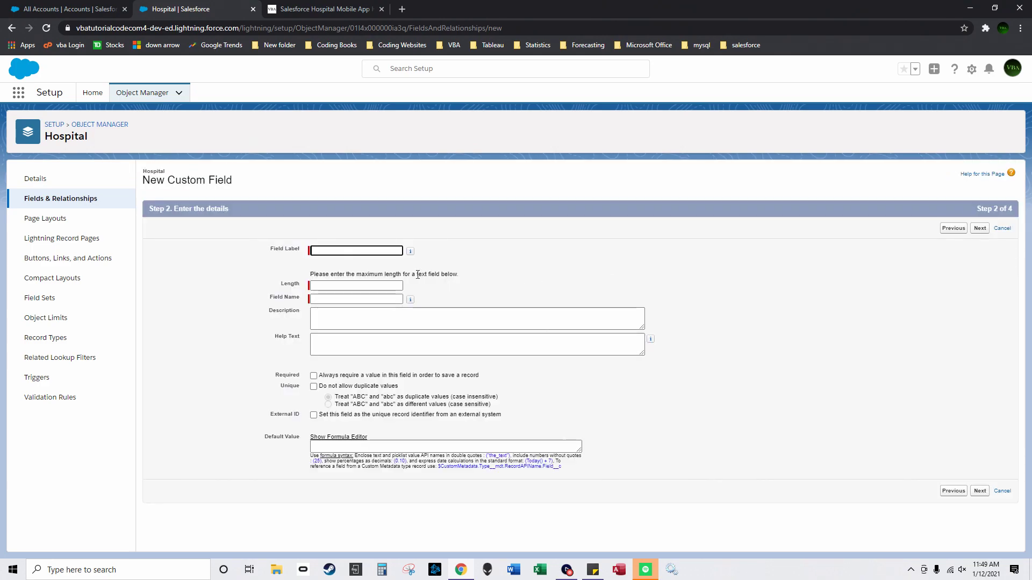
type("Hospital Name")
key("Tab")
type("5")
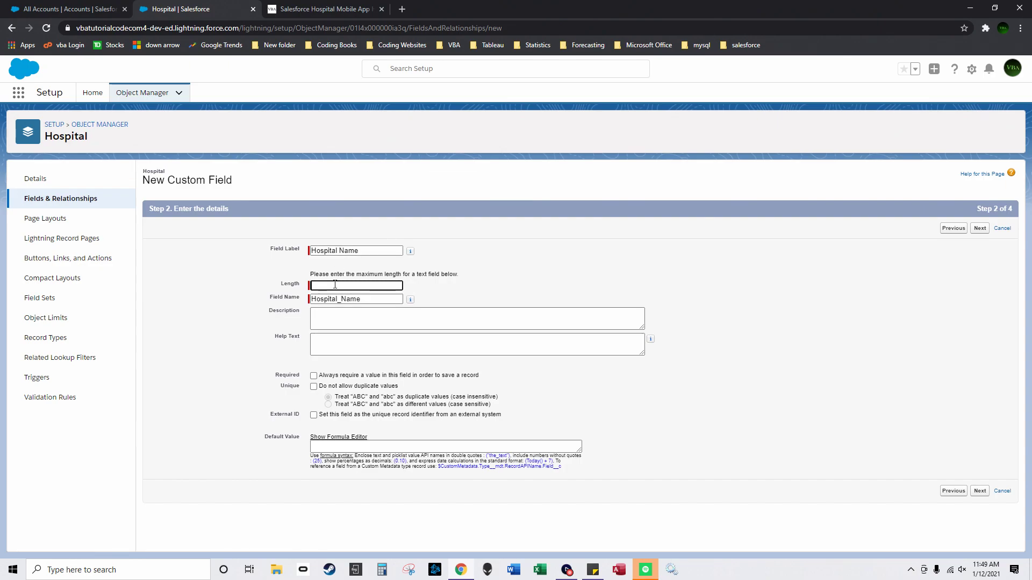
type("5")
left_click(979, 229)
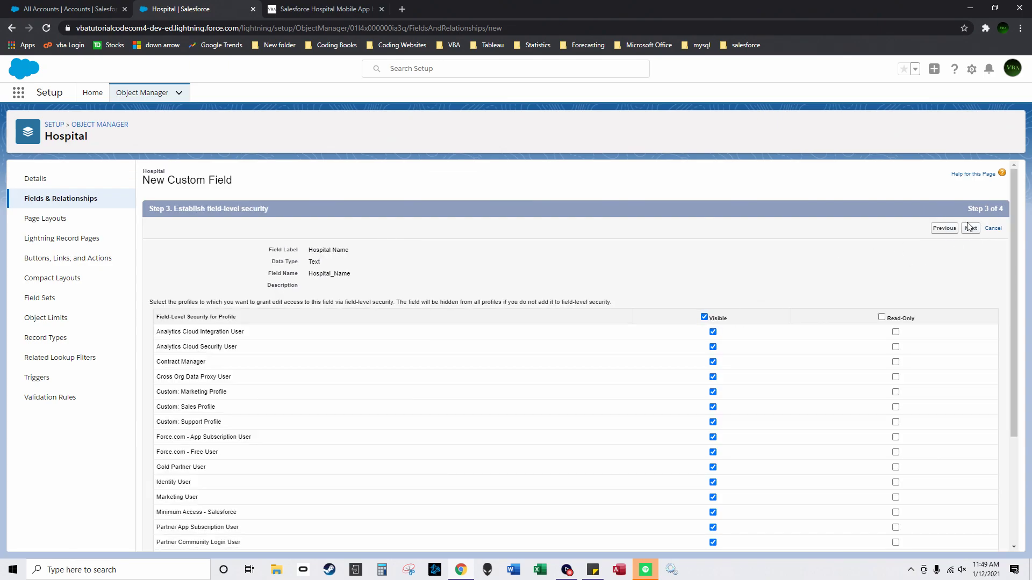
left_click(966, 234)
left_click(944, 229)
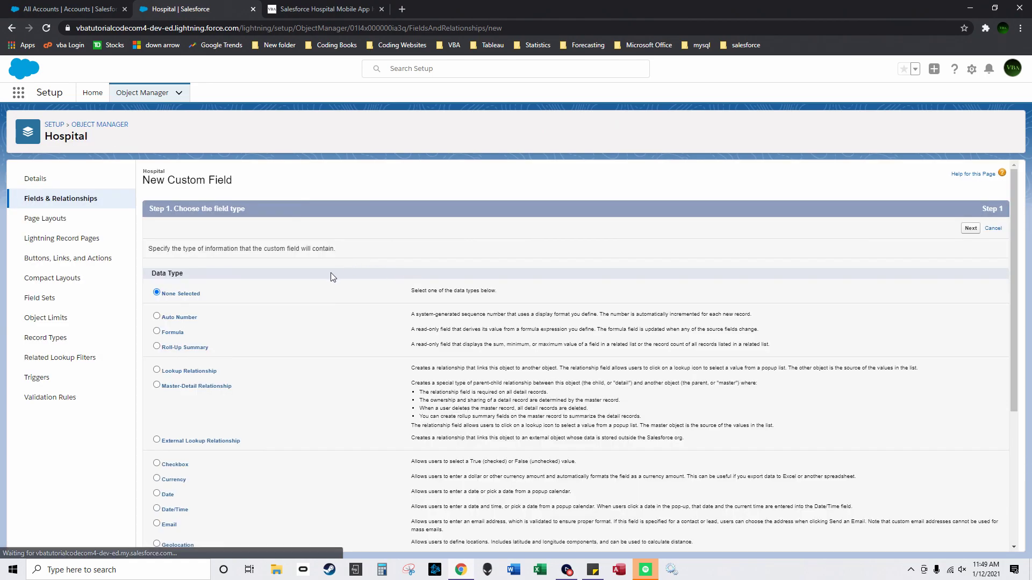
Step: Add a 'Hospital Country' text field with length 55 and start another text field
scroll(225, 384, "down", 3)
scroll(546, 343, "up", 5)
left_click(974, 200)
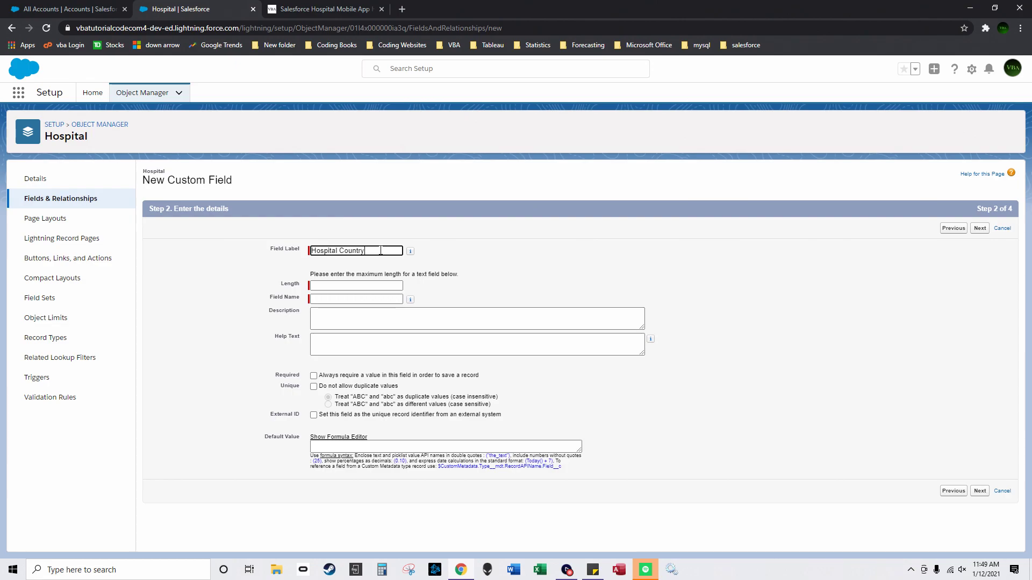
left_click(379, 285)
type("55")
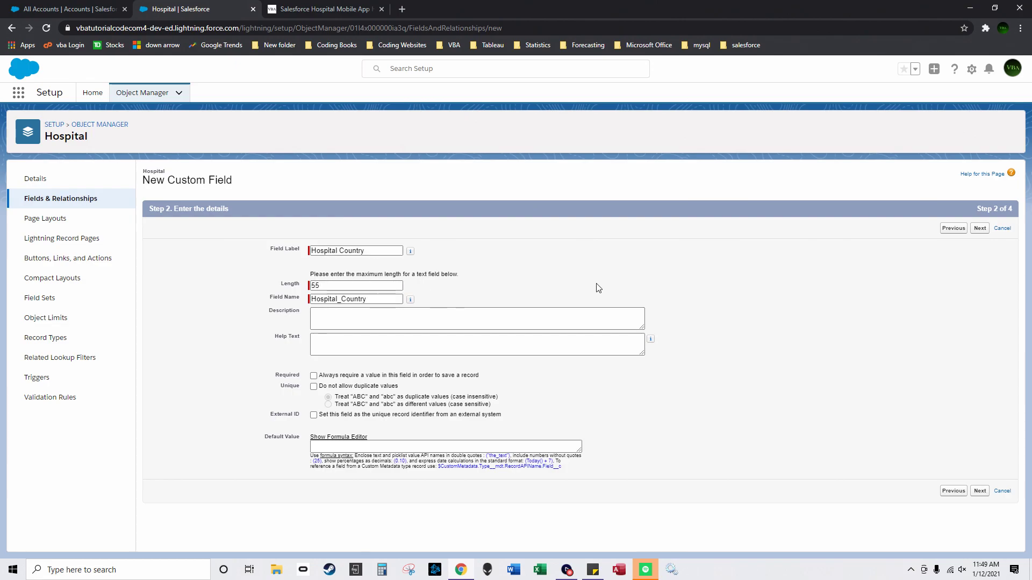
left_click(978, 229)
left_click(979, 229)
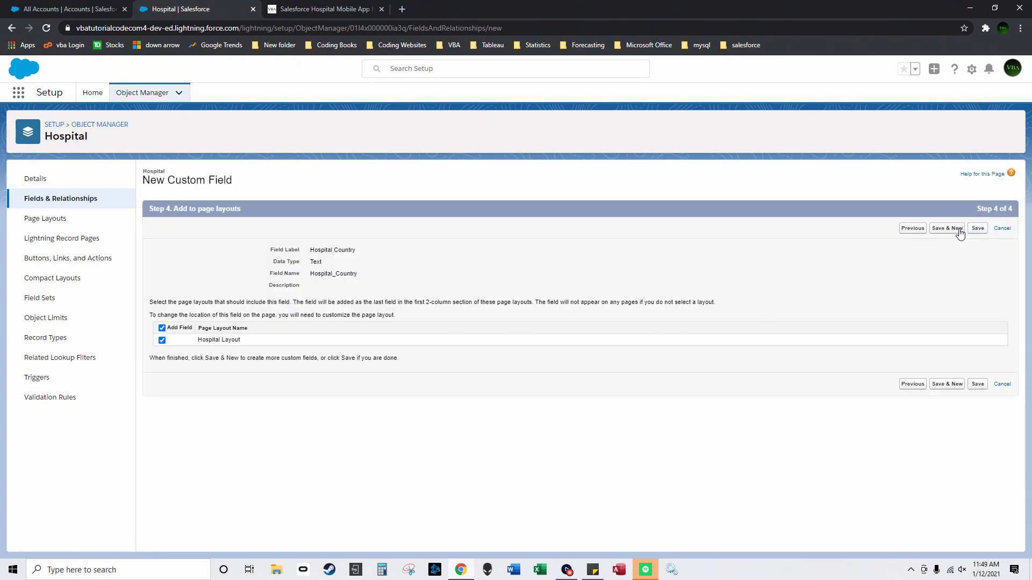
left_click(949, 228)
scroll(362, 322, "down", 3)
left_click(157, 490)
Step: Add a 'State' text field with length 55 to Hospital
scroll(822, 299, "up", 3)
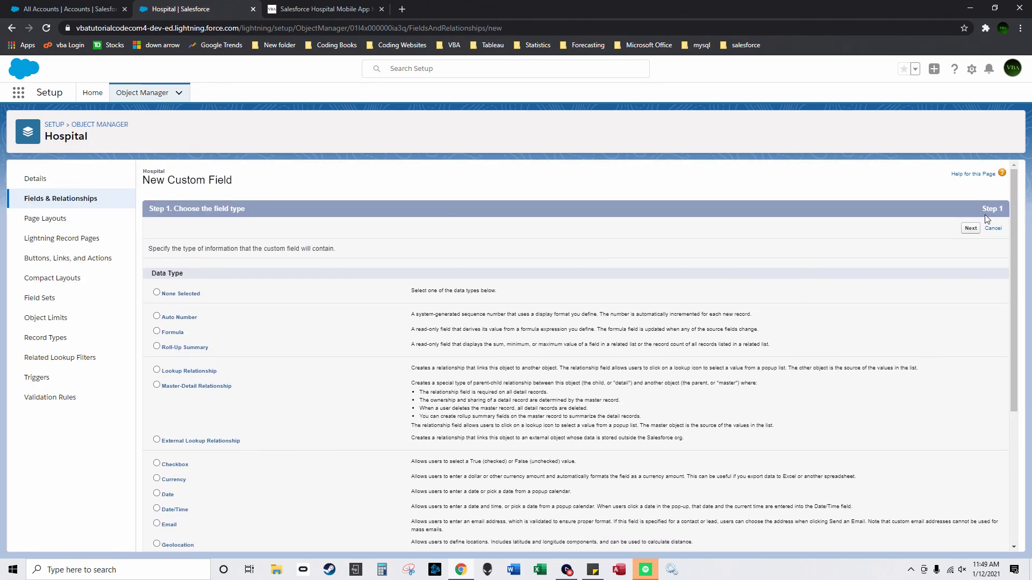
left_click(971, 228)
left_click(360, 251)
type("State")
key("Tab")
type("55")
left_click(983, 231)
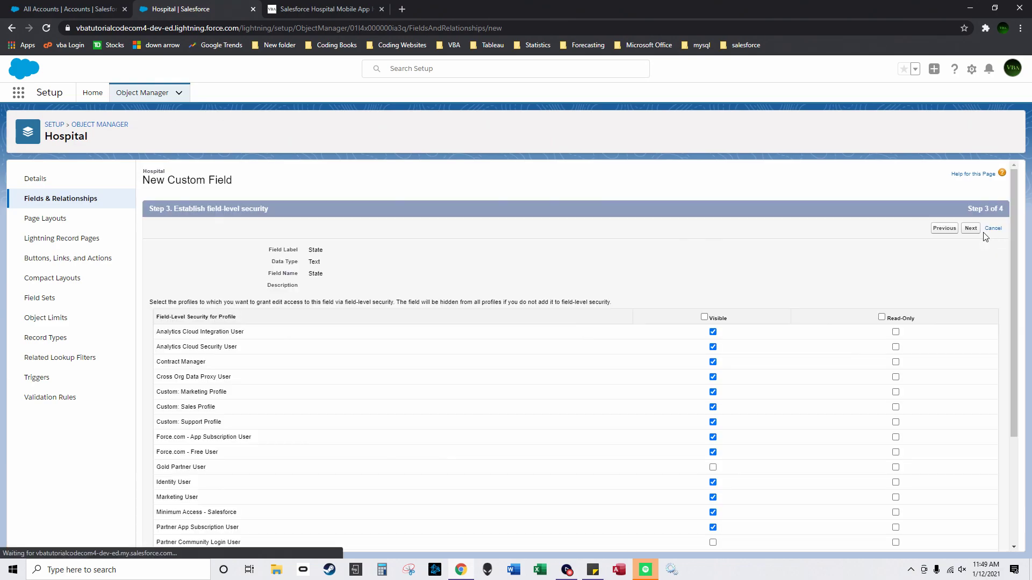
left_click(971, 228)
left_click(947, 228)
Step: Add a 'City' text field with length 55 to Hospital
scroll(225, 403, "down", 3)
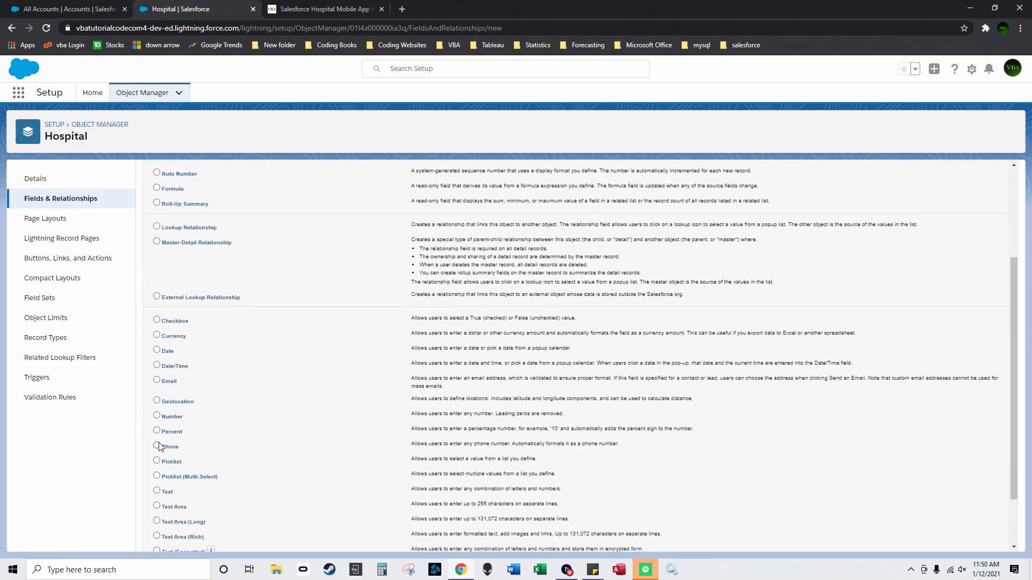
left_click(157, 428)
scroll(590, 312, "up", 5)
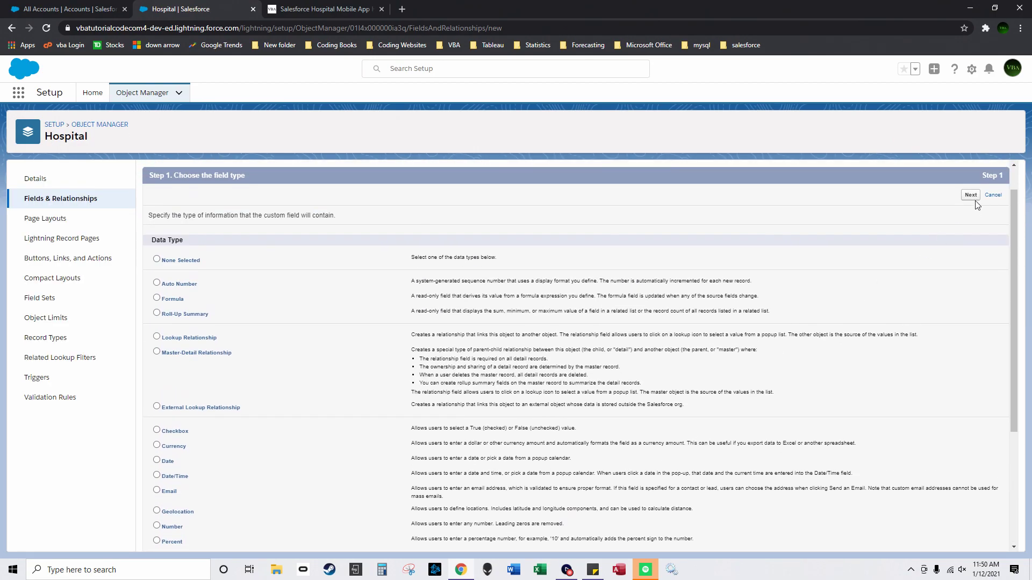
left_click(971, 199)
left_click(362, 251)
type("City")
left_click(510, 254)
left_click(388, 286)
type("55")
left_click(657, 252)
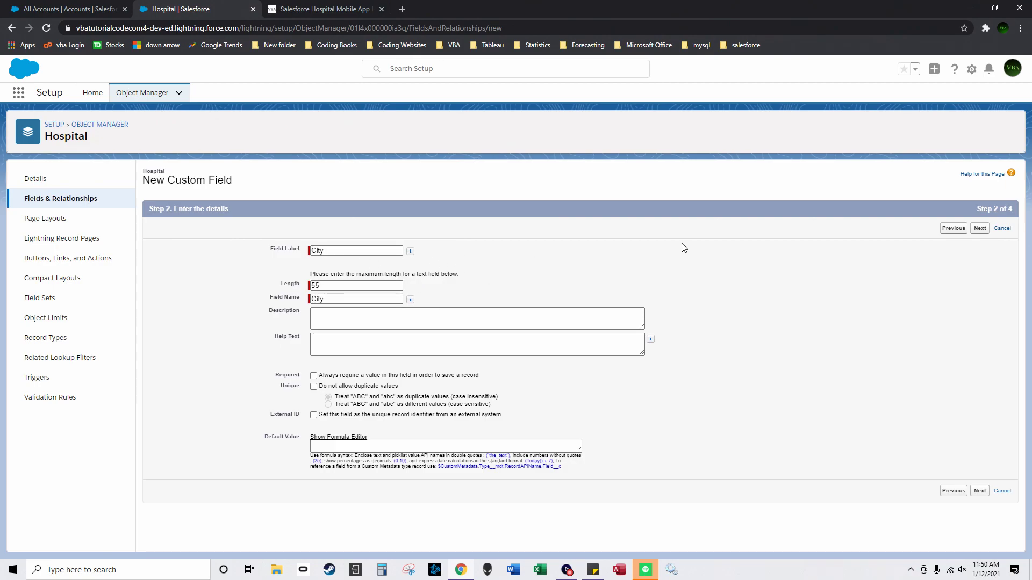
left_click(986, 232)
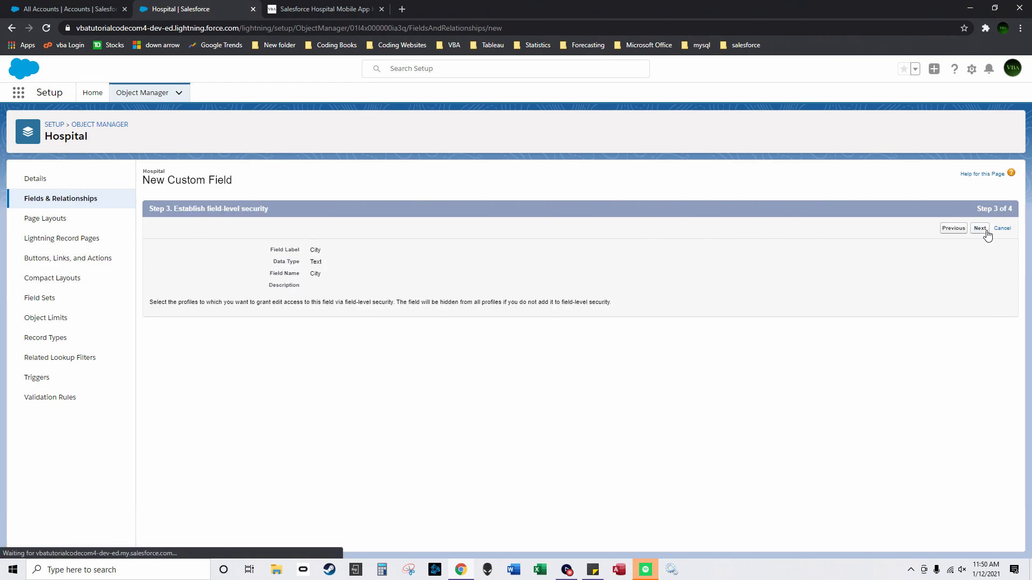
left_click(965, 229)
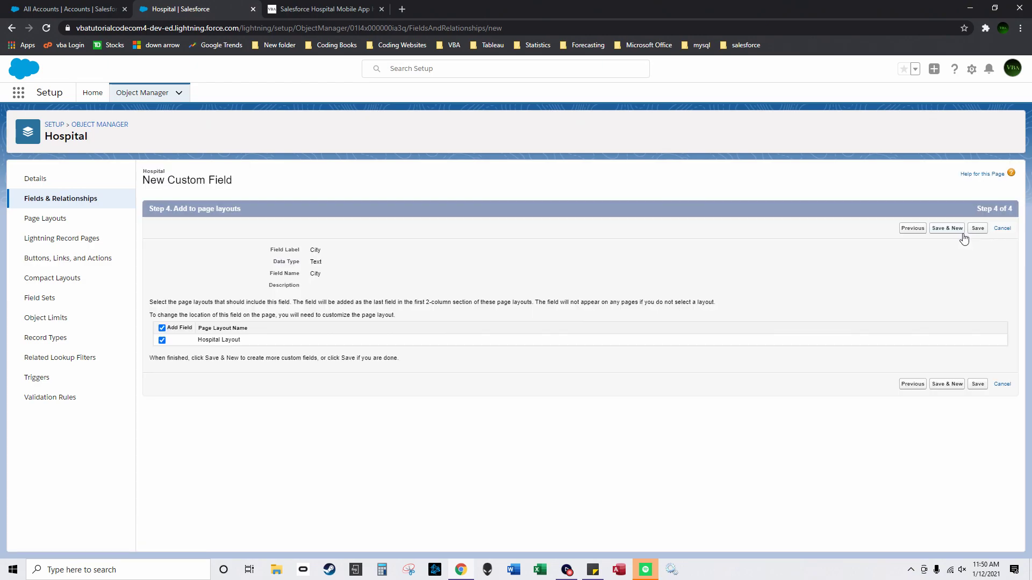
left_click(962, 232)
Step: Add a 'Street' text field with length 55 to Hospital
scroll(269, 376, "down", 3)
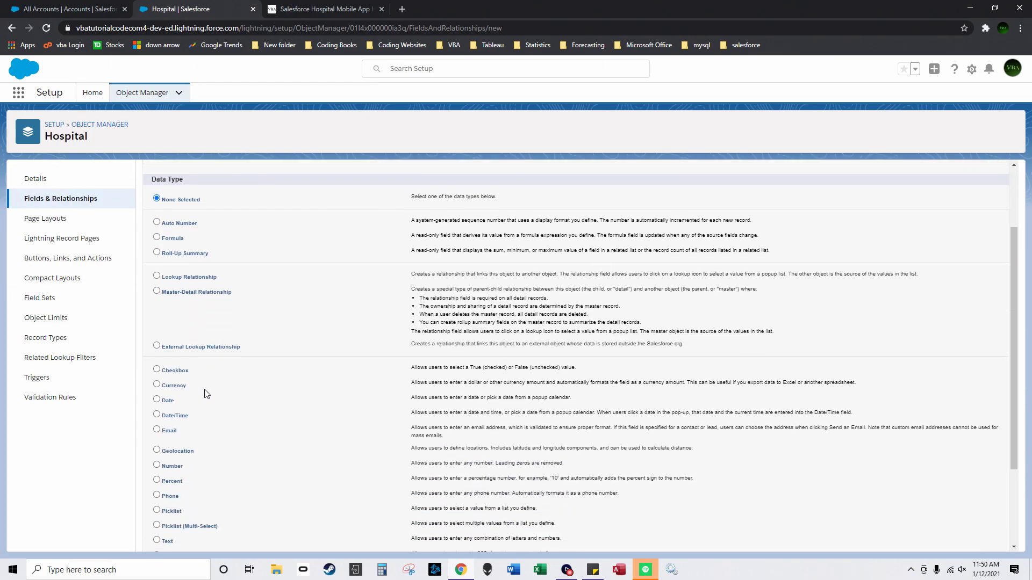
left_click(157, 455)
scroll(157, 455, "up", 3)
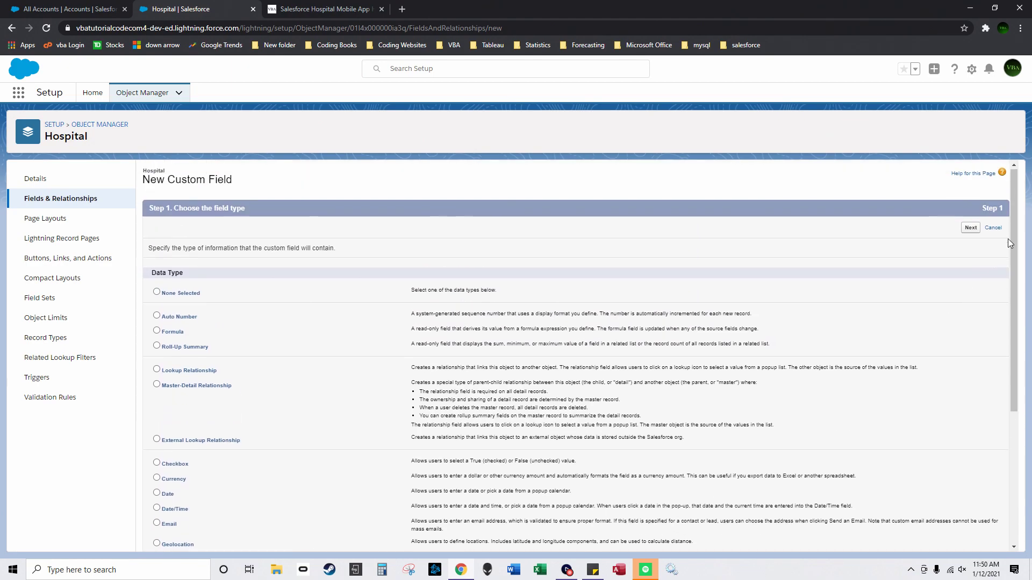
left_click(971, 230)
type("Street")
key("Tab")
type("55")
left_click(603, 283)
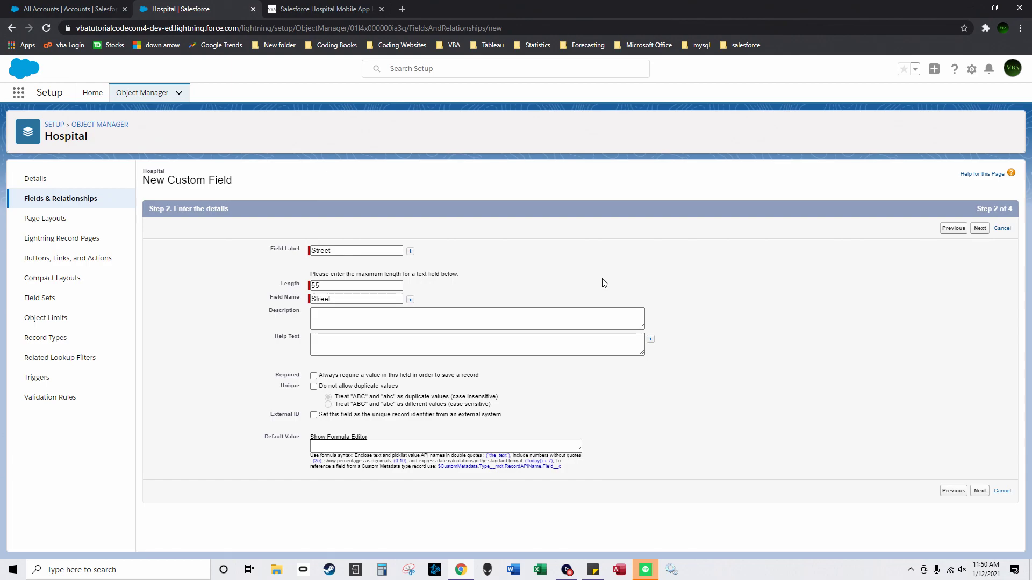
left_click(976, 231)
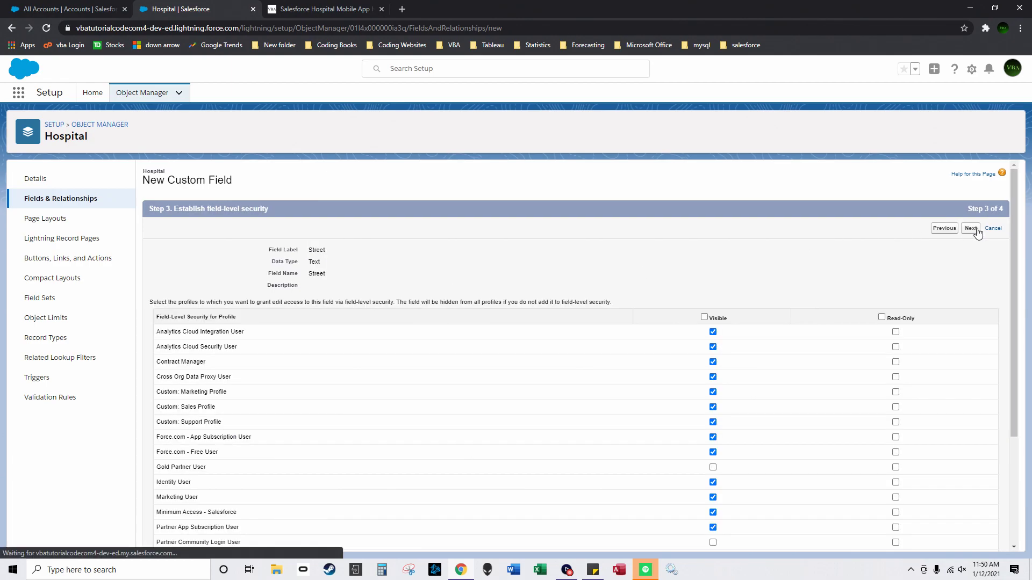
left_click(971, 229)
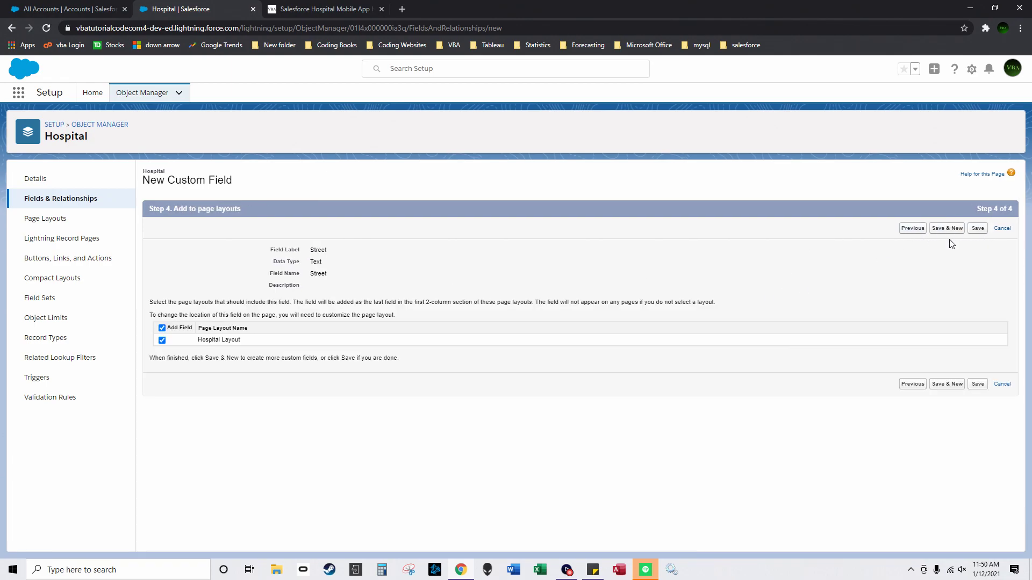
left_click(949, 229)
Step: Save a Number field labelled 'Hospital Tasks' on Hospital, then start another field
scroll(215, 376, "down", 3)
left_click(156, 380)
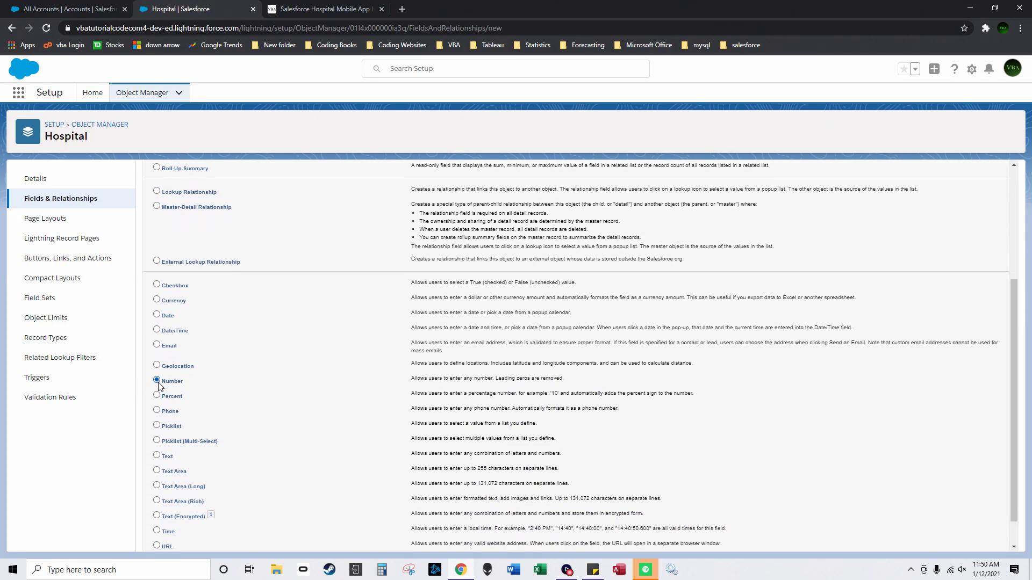
scroll(592, 333, "up", 3)
left_click(977, 198)
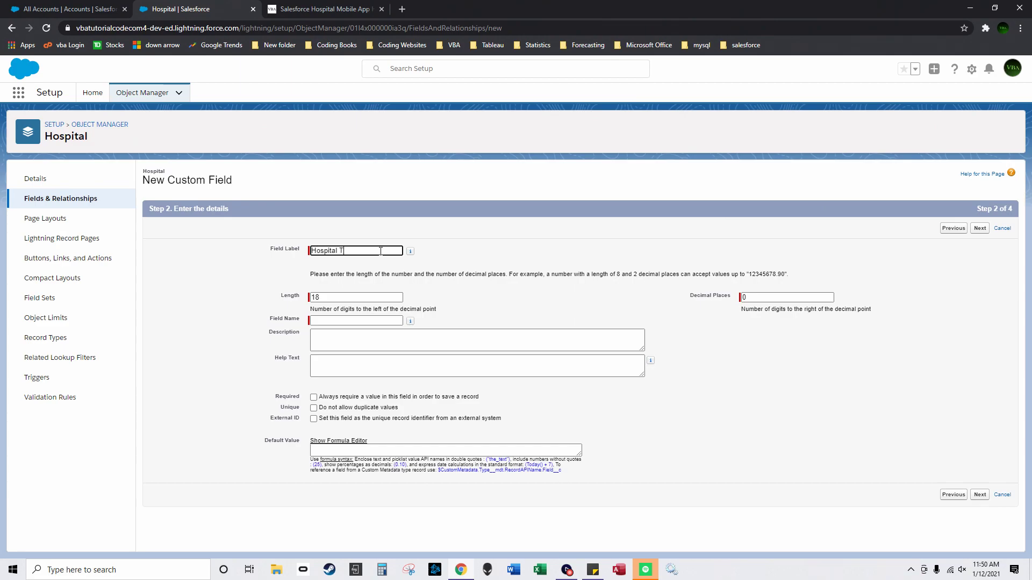
left_click(682, 303)
left_click(979, 495)
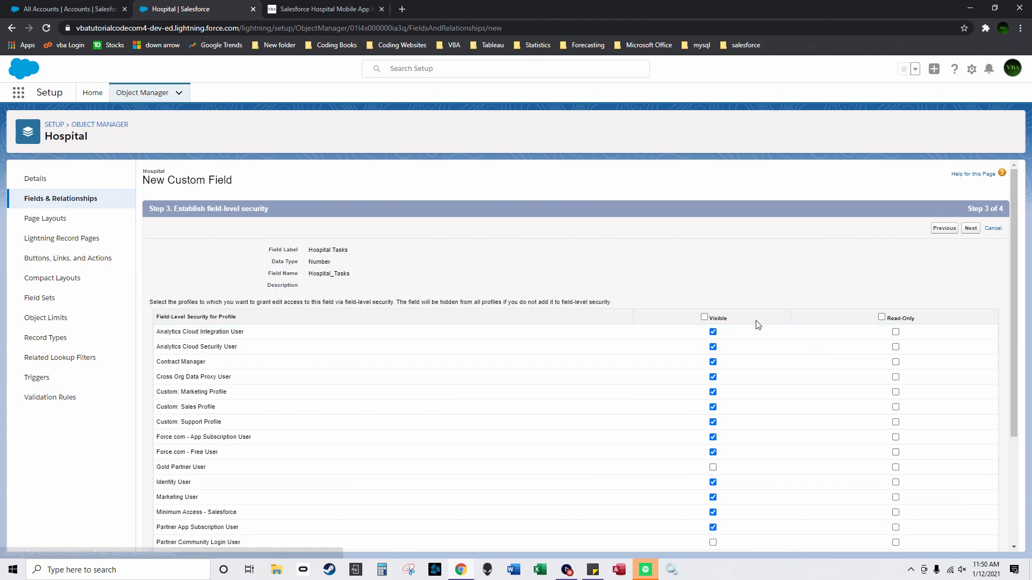
left_click(970, 228)
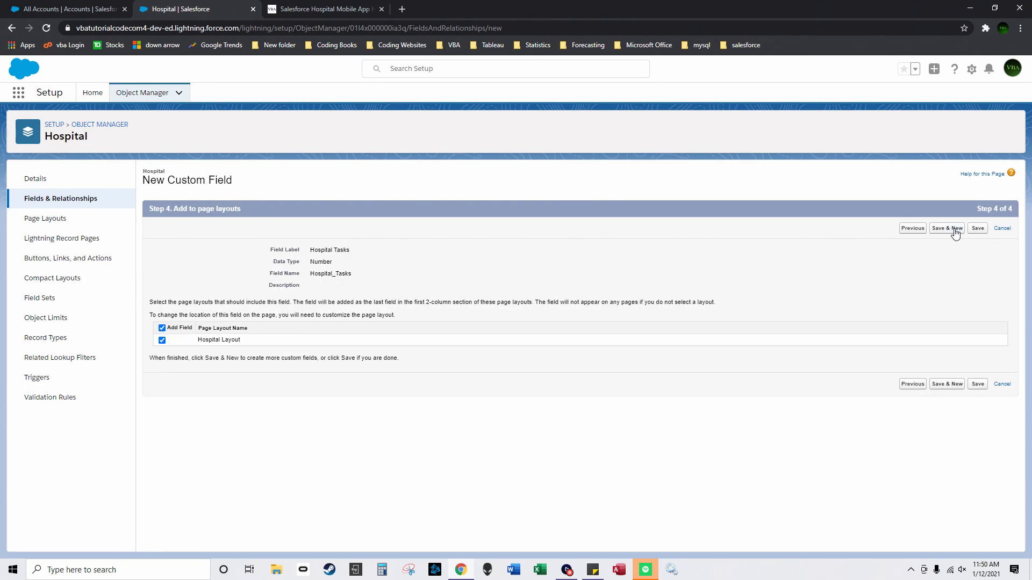
left_click(950, 229)
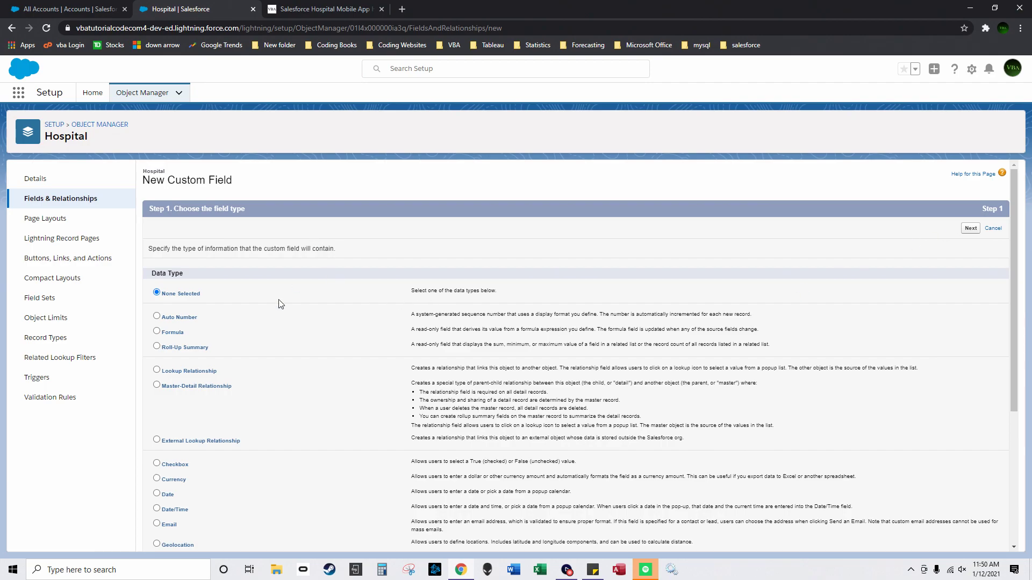
Step: Add roll-up 'Count of Patients in Hospital' counting Patients, visible to all profiles, then begin another roll-up
left_click(156, 347)
left_click(970, 229)
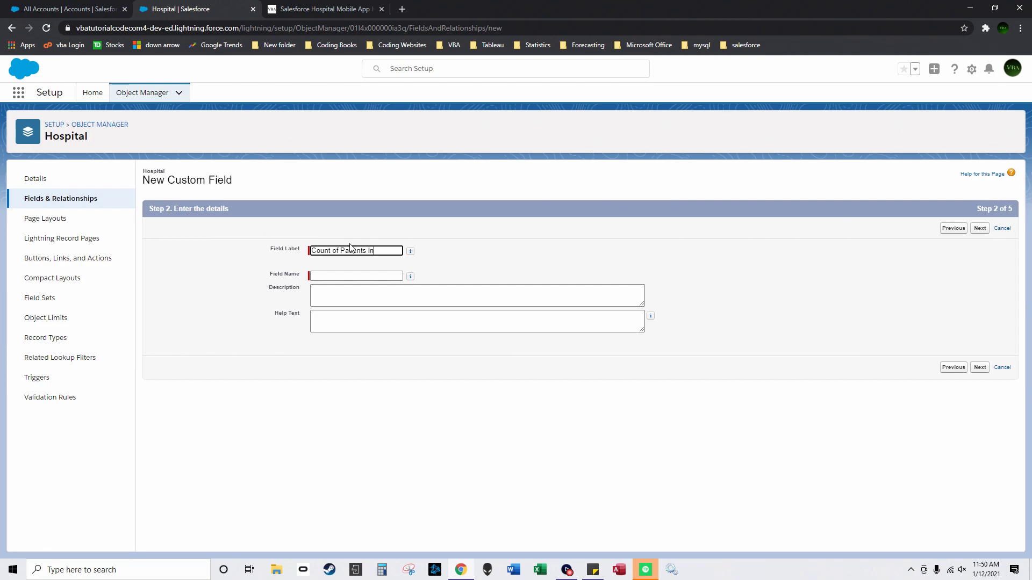
left_click(616, 265)
left_click(980, 228)
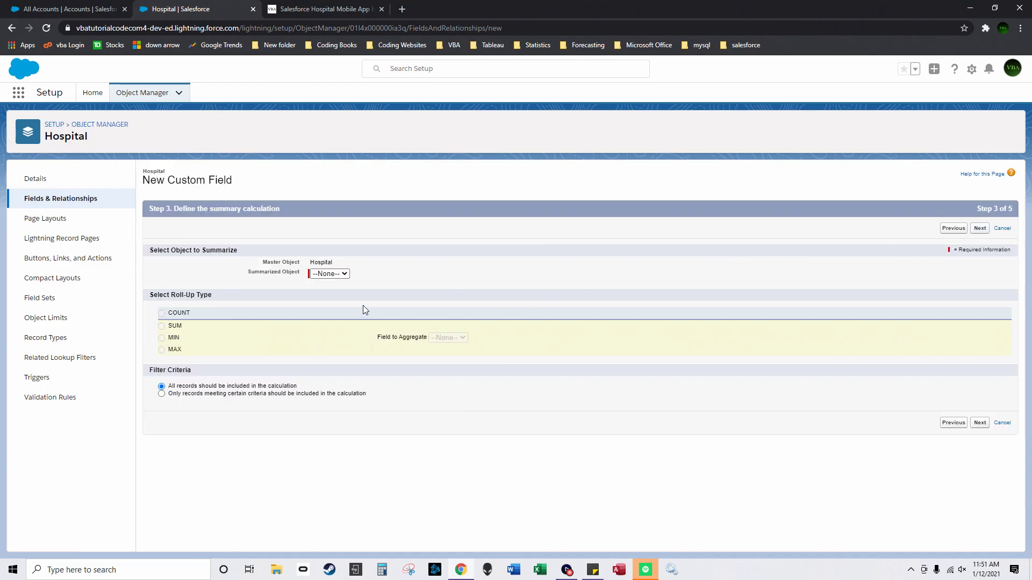
left_click(342, 275)
left_click(325, 301)
left_click(980, 422)
left_click(740, 317)
left_click(971, 228)
left_click(947, 229)
left_click(168, 346)
left_click(970, 229)
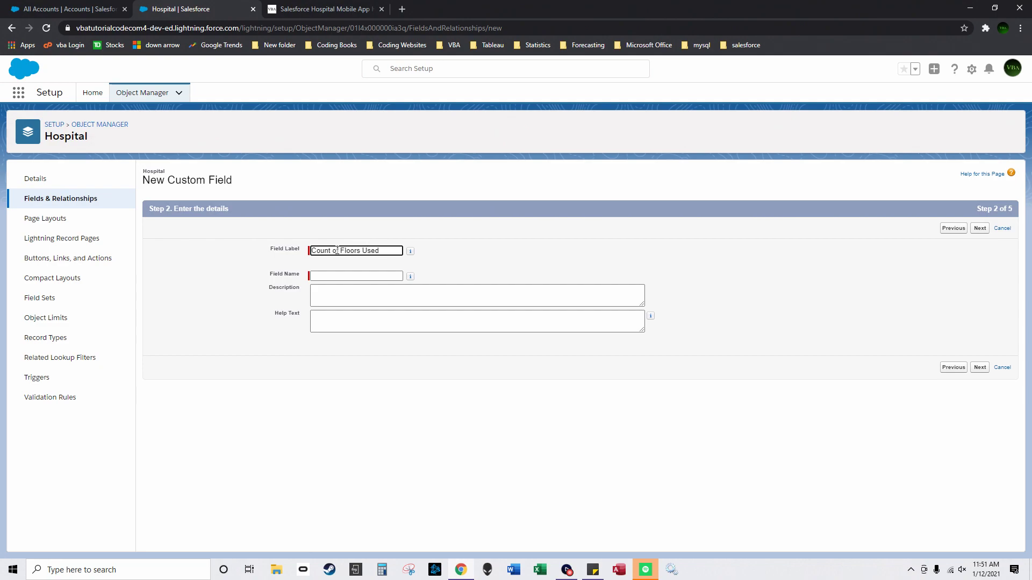
Step: Save roll-up 'Count of Floors Used Currently' as a COUNT of Floors records
type("ently")
left_click(673, 247)
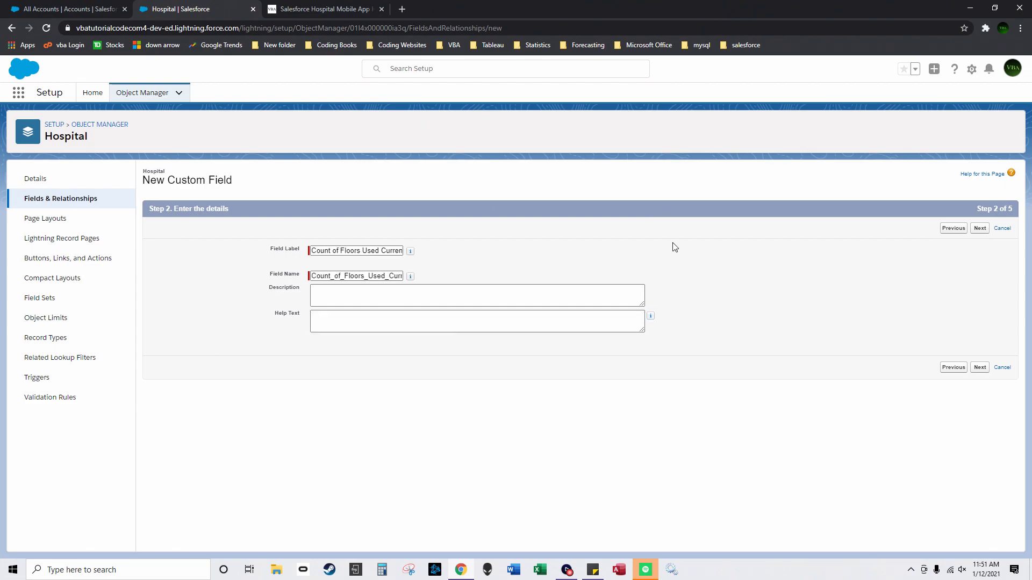
left_click(980, 228)
left_click(329, 274)
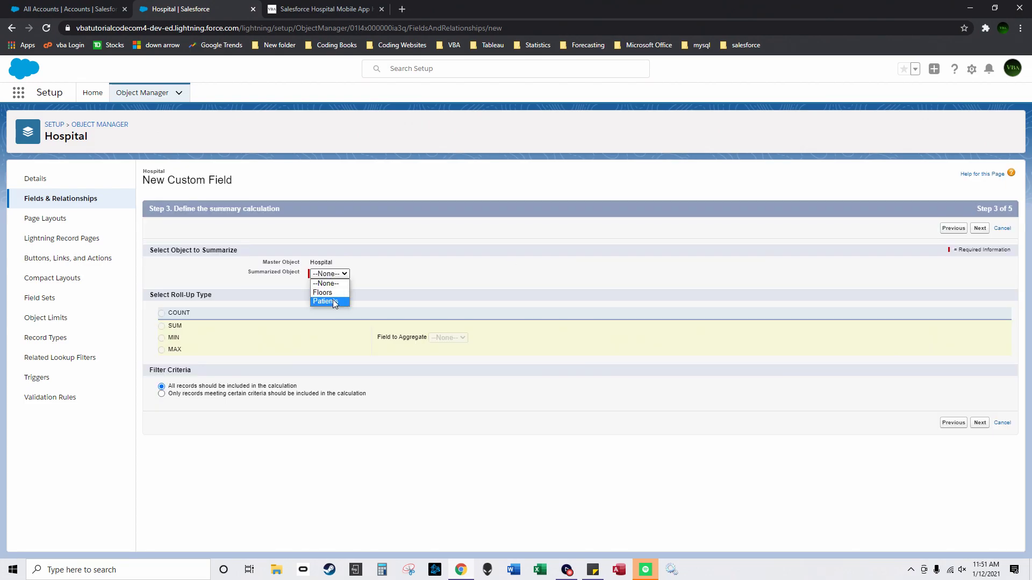
left_click(322, 292)
left_click(977, 424)
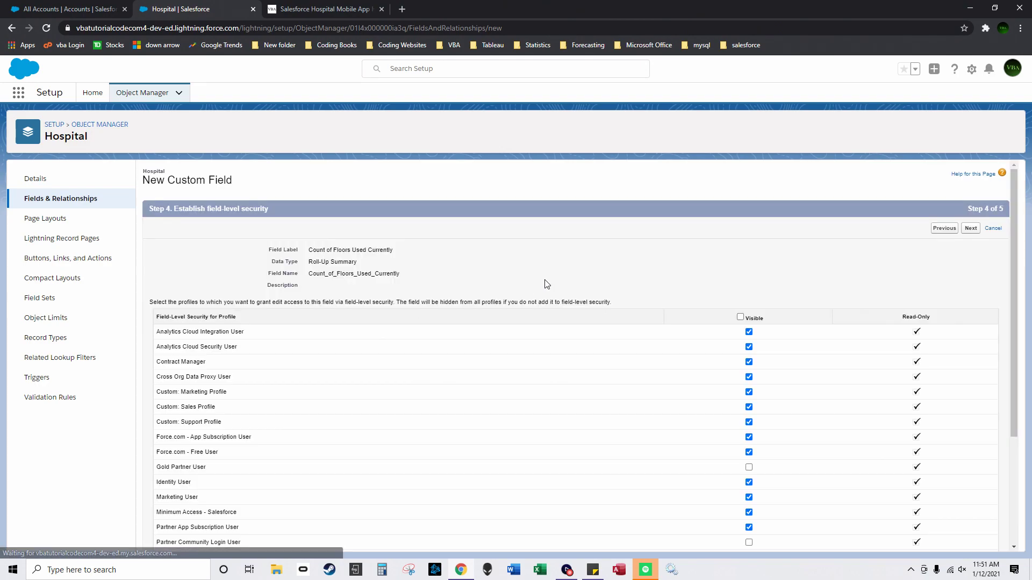
left_click(971, 228)
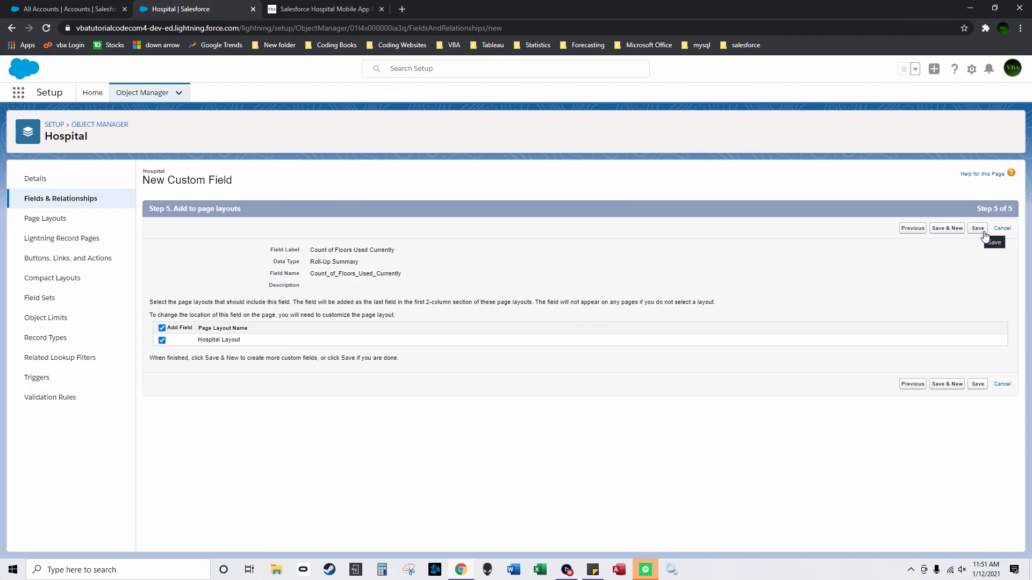
left_click(984, 234)
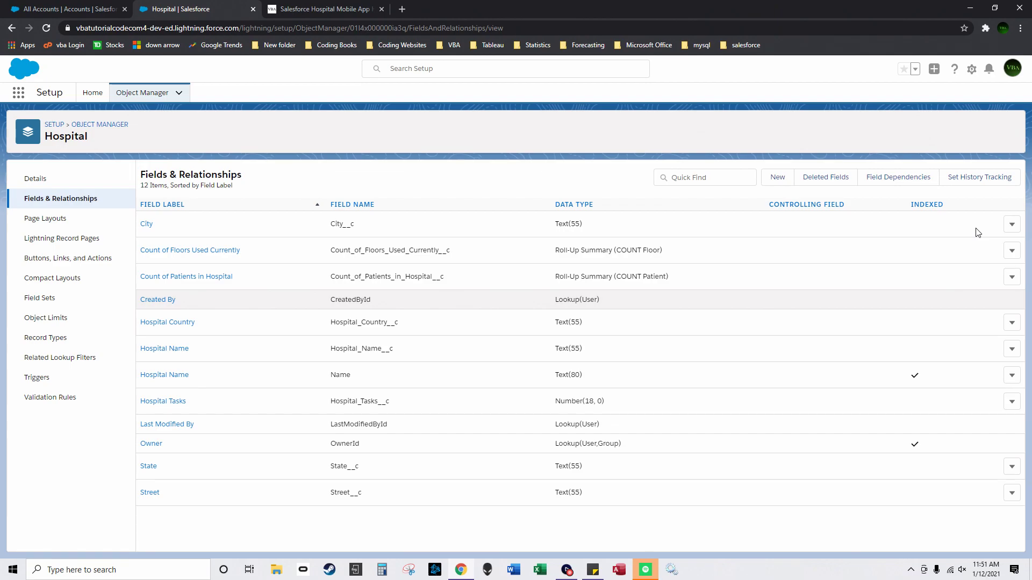
Step: Add a Geolocation field with 4 decimal places to Hospital and save it
left_click(778, 178)
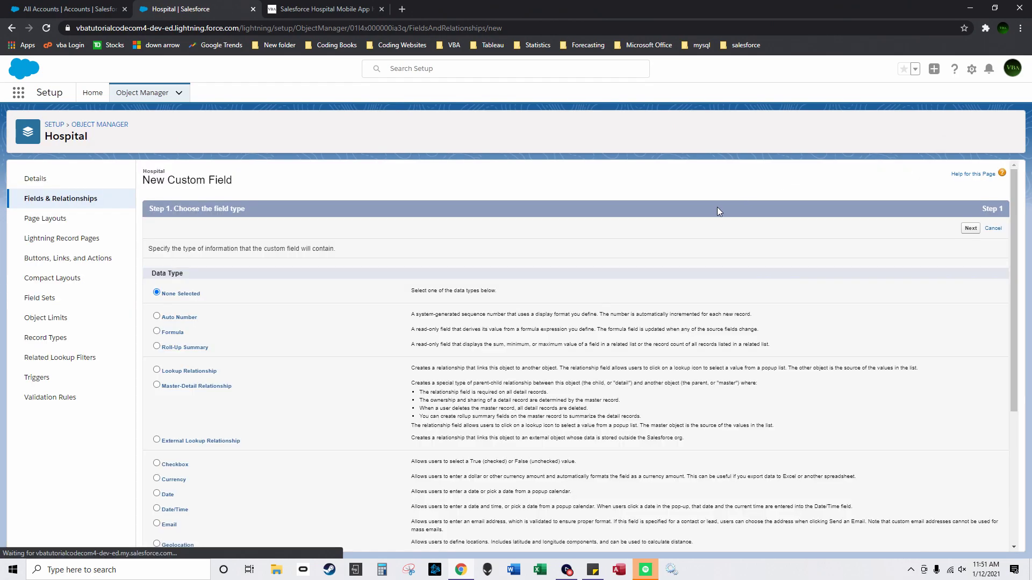
scroll(253, 406, "down", 3)
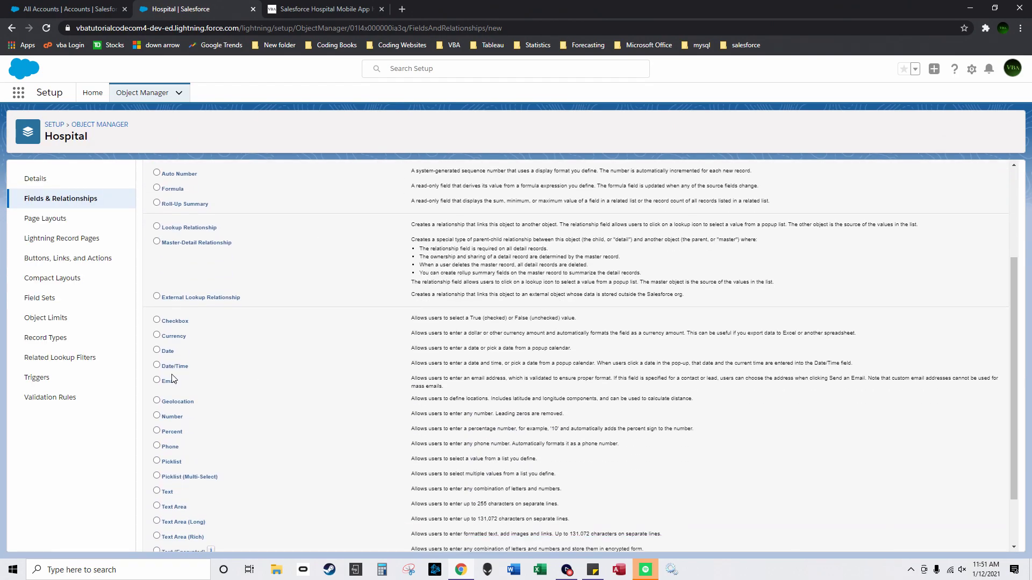
left_click(156, 401)
scroll(159, 404, "up", 3)
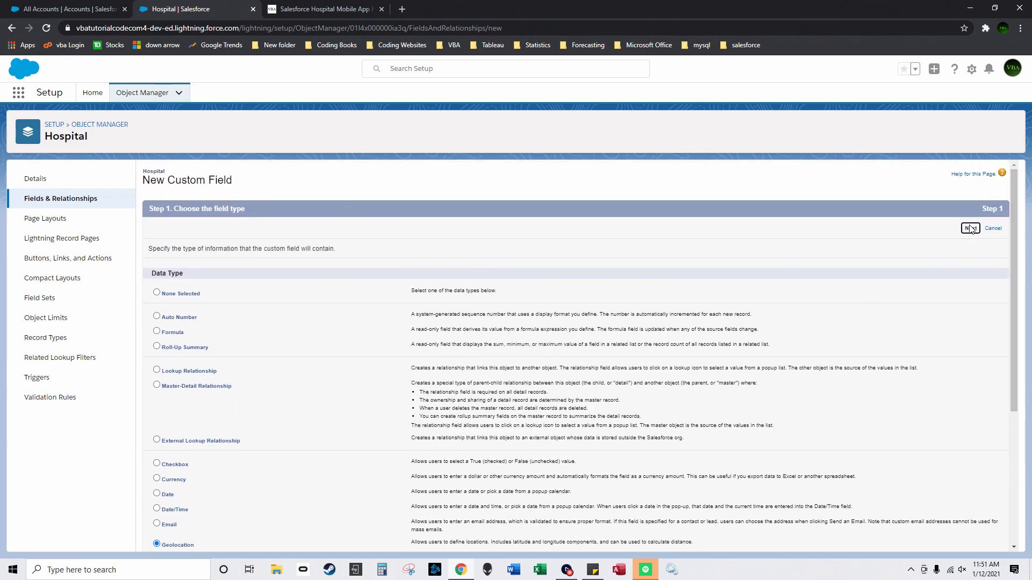
left_click(970, 229)
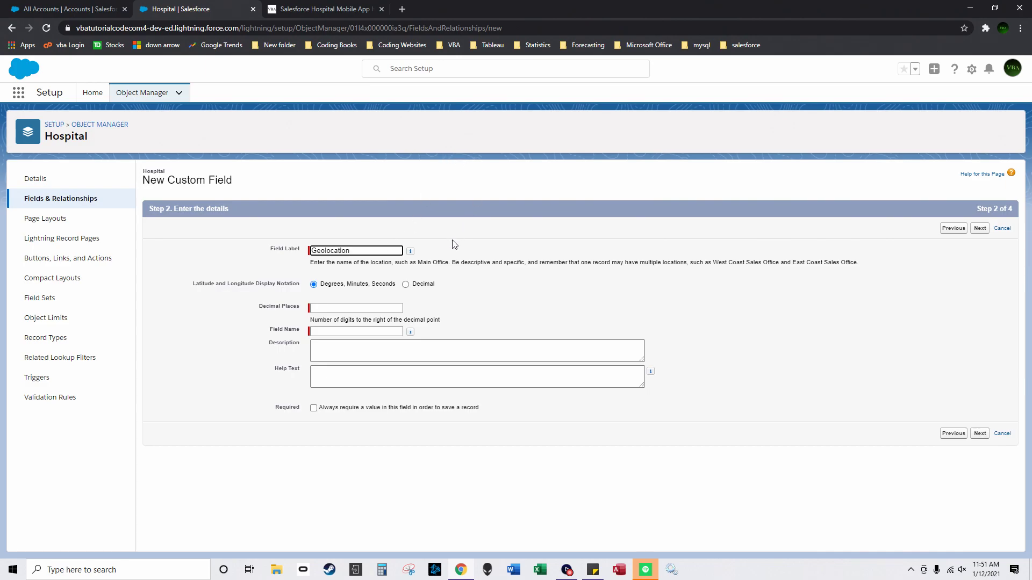
left_click(465, 254)
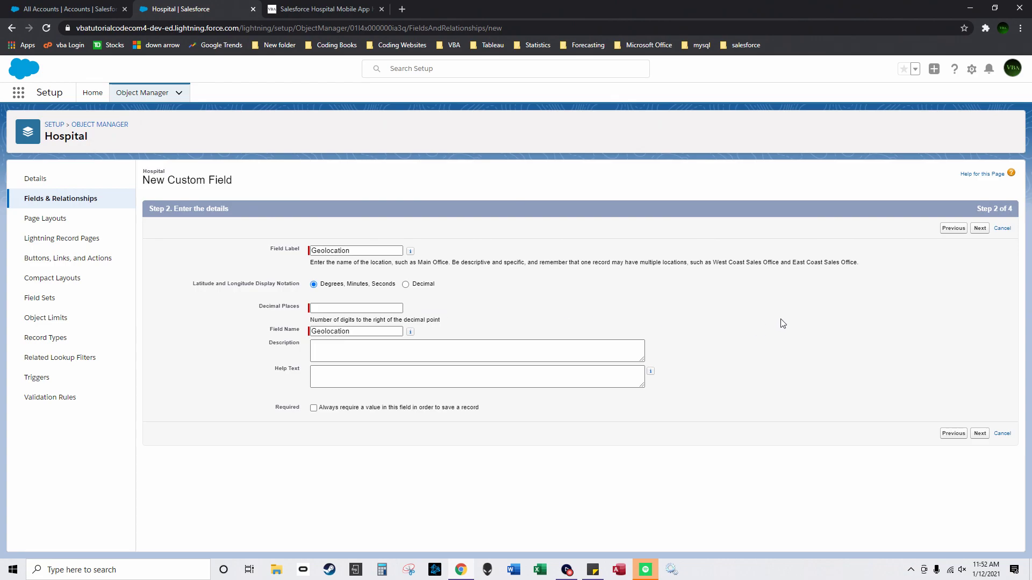
left_click(348, 310)
left_click(505, 300)
left_click(979, 229)
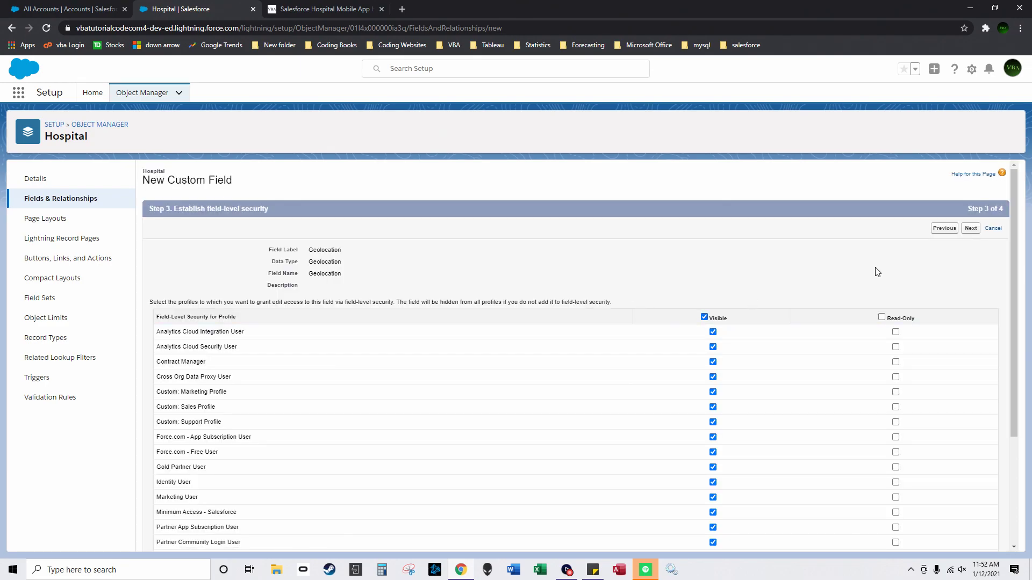
left_click(971, 228)
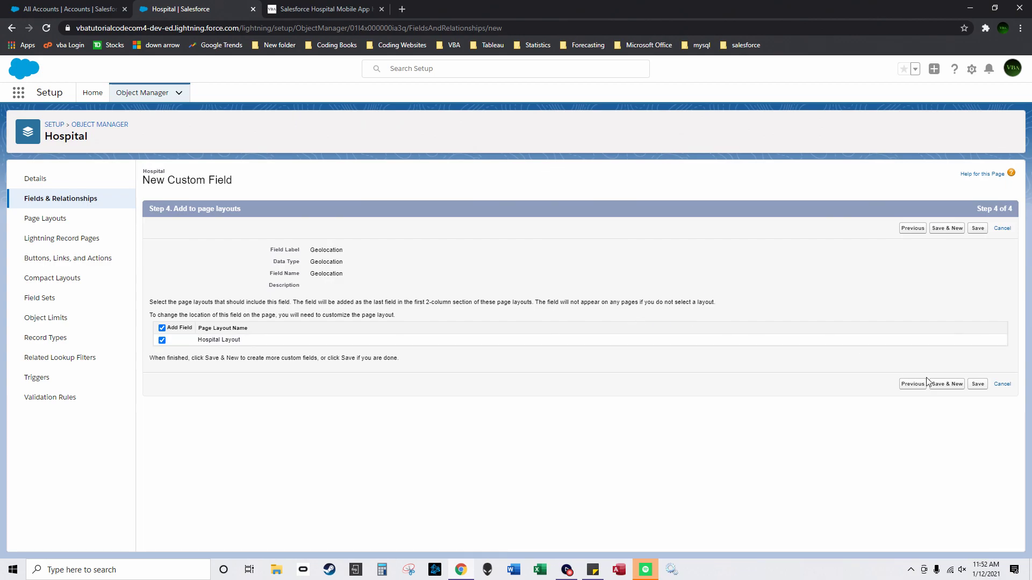
left_click(982, 384)
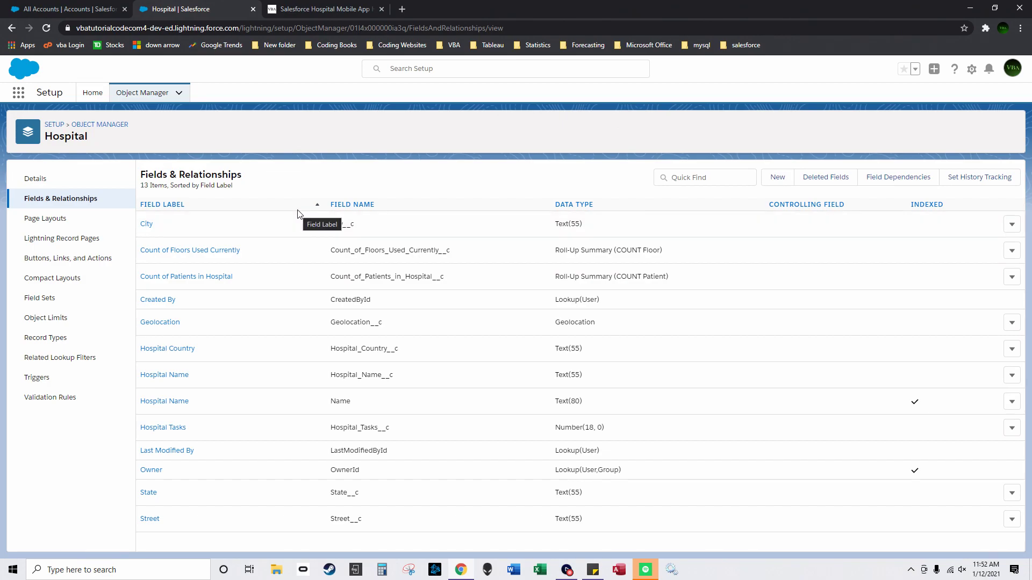
Step: Sort Object Manager by Description and review the Nurse object's Fields & Relationships
left_click(97, 124)
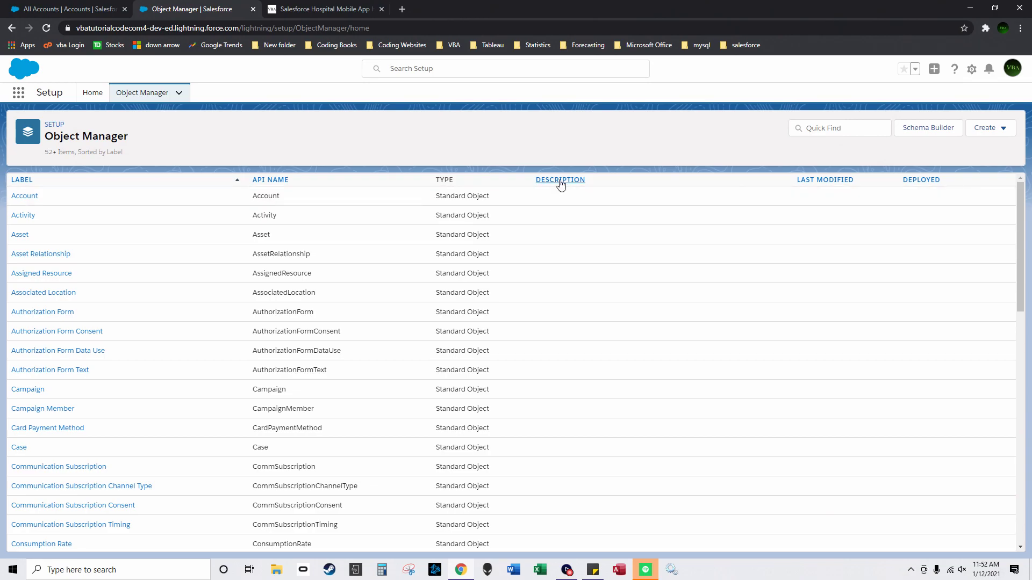
left_click(559, 181)
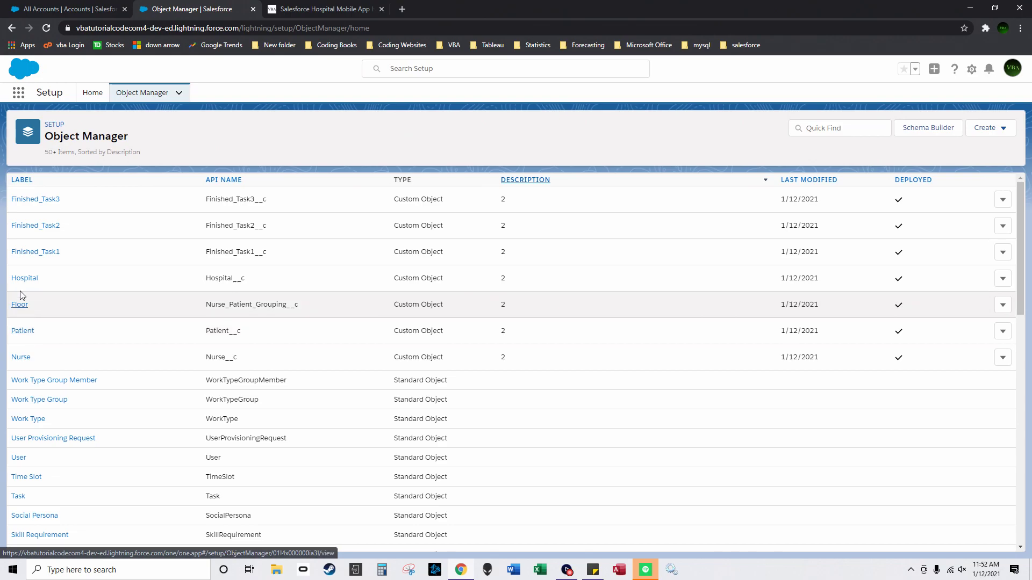
left_click(24, 357)
left_click(59, 201)
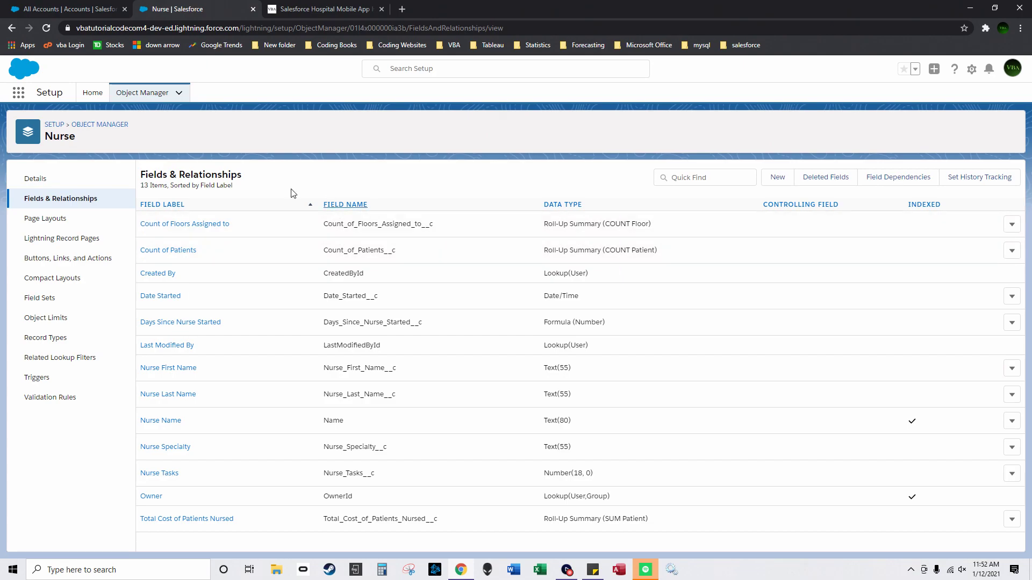
Step: Open Hospital's Fields & Relationships and begin a new custom field
left_click(110, 125)
left_click(550, 181)
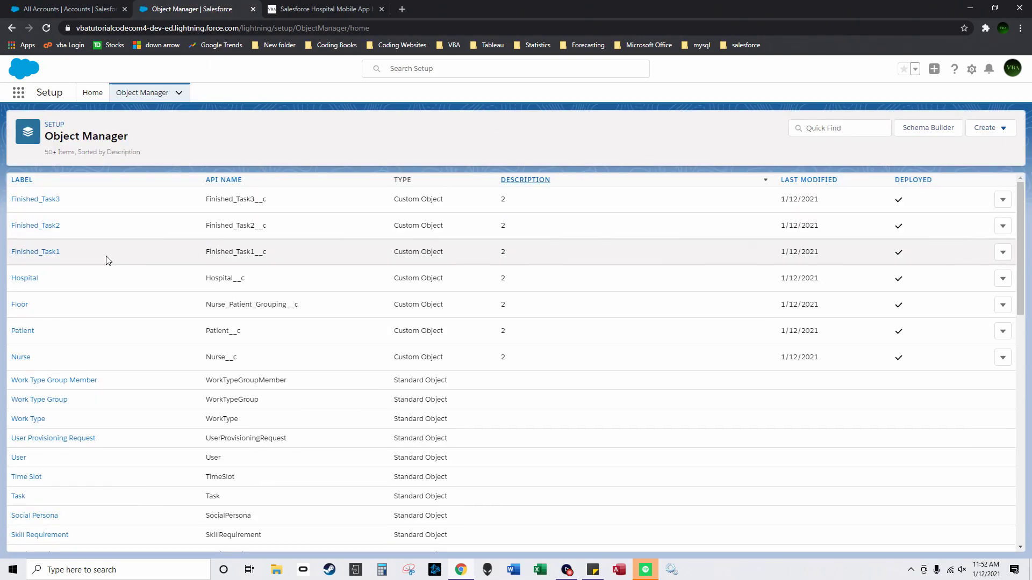
left_click(28, 279)
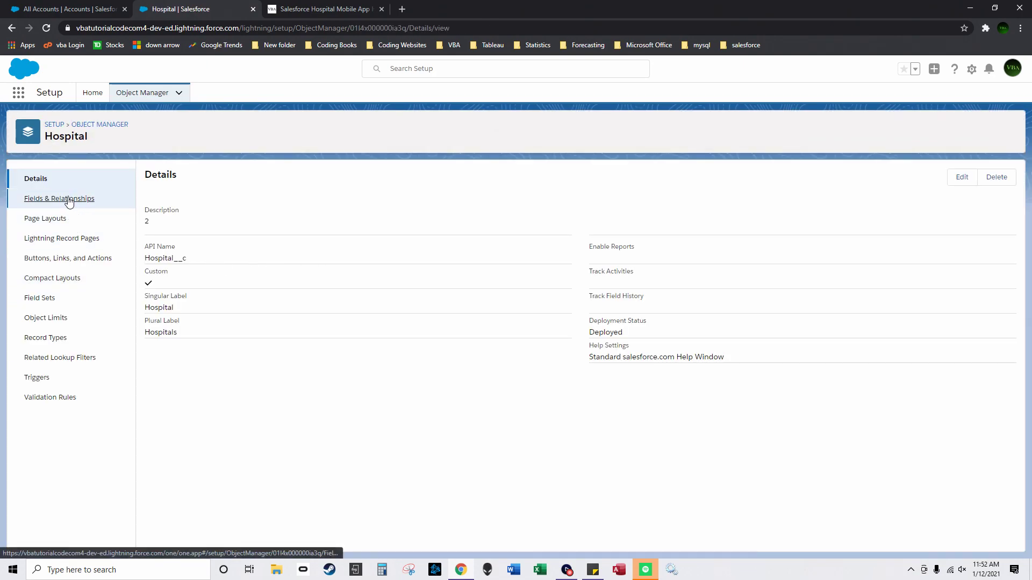
left_click(69, 199)
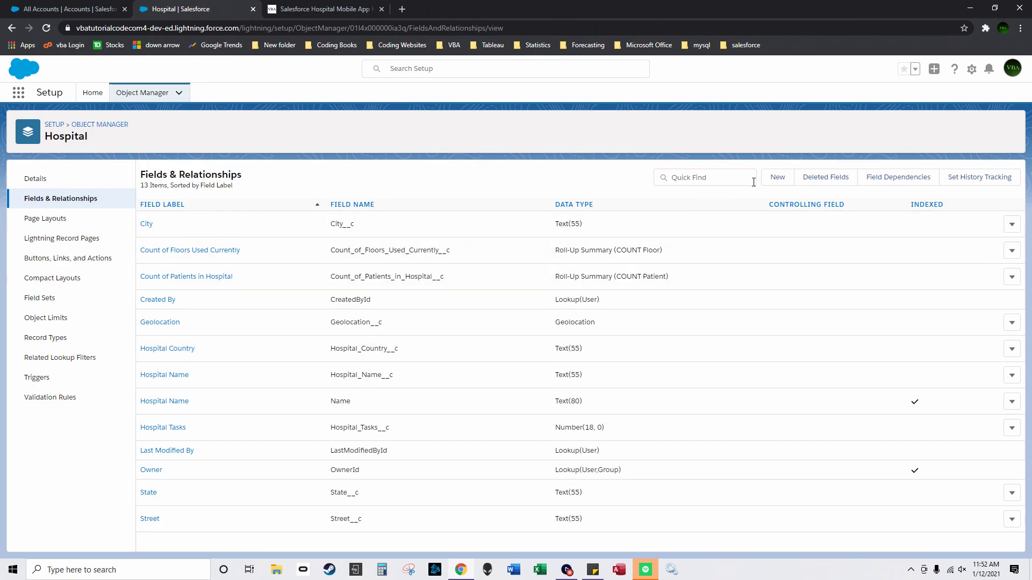
left_click(778, 178)
Step: Start a Roll-Up Summary field labelled 'Total Sum of Patients Treatment' on Hospital
left_click(157, 346)
left_click(969, 228)
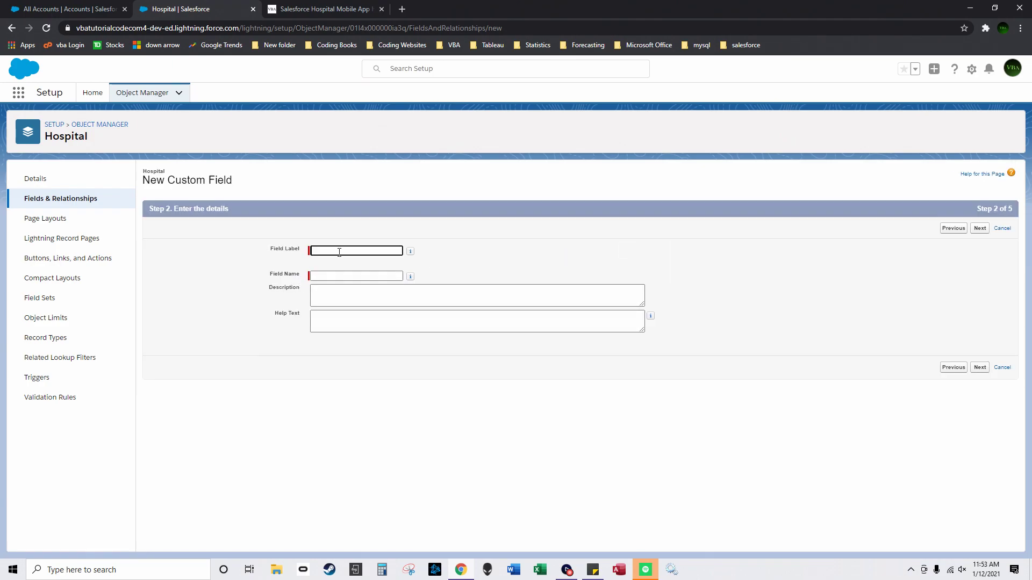
type("Total Sum of Patients Treatment")
left_click(980, 228)
Step: Make it SUM the Patients' Cost of Treatment field, then save it with default security and layouts
left_click(330, 274)
left_click(325, 301)
left_click(161, 326)
left_click(459, 337)
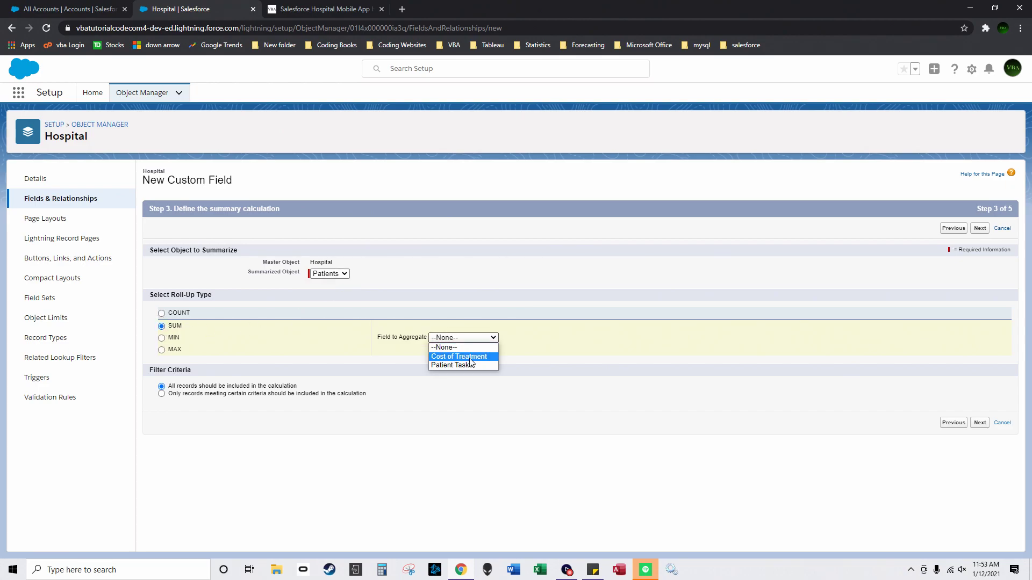
left_click(470, 359)
left_click(980, 423)
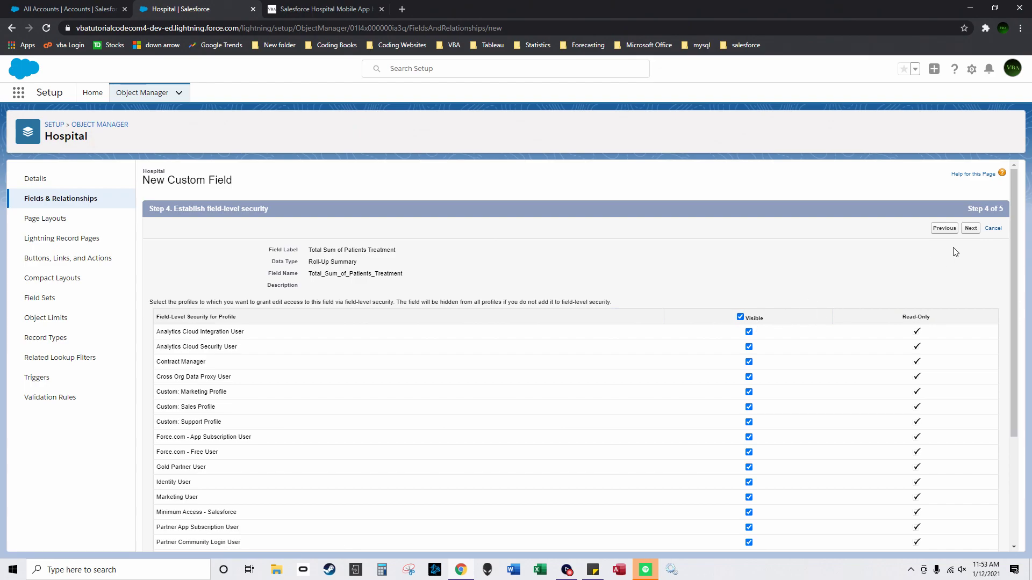
left_click(970, 228)
left_click(976, 228)
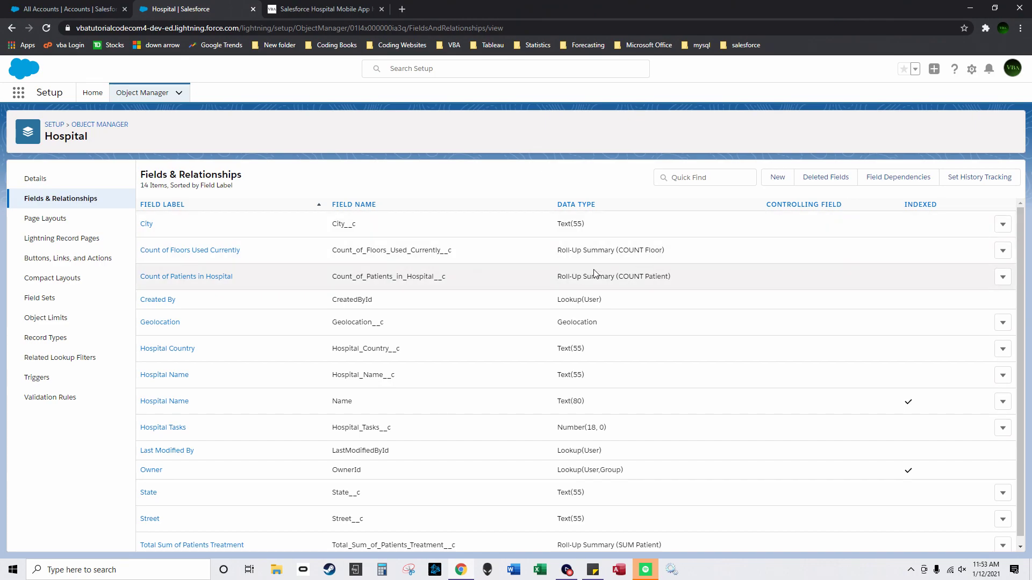
scroll(538, 301, "down", 1)
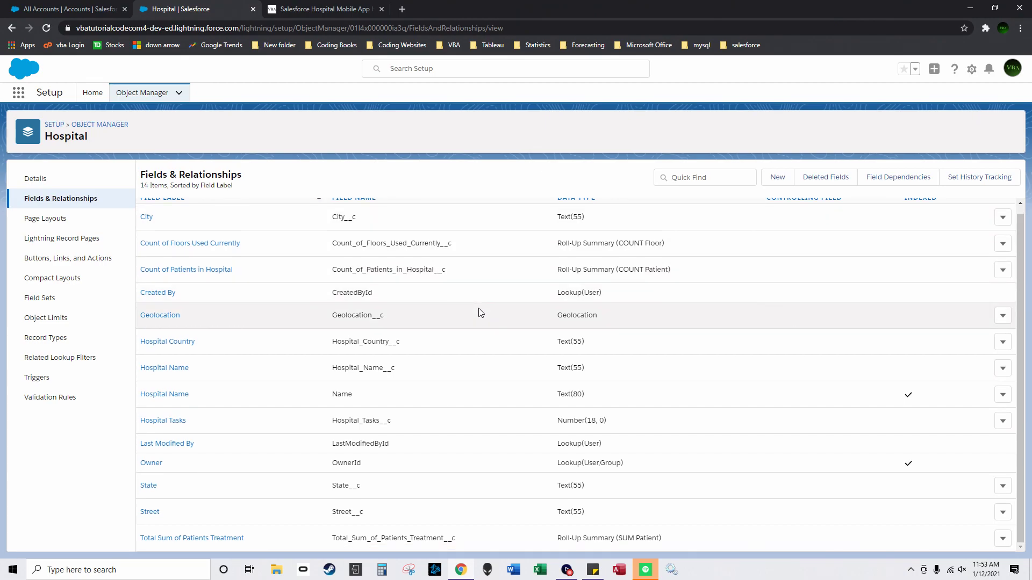
left_click(99, 124)
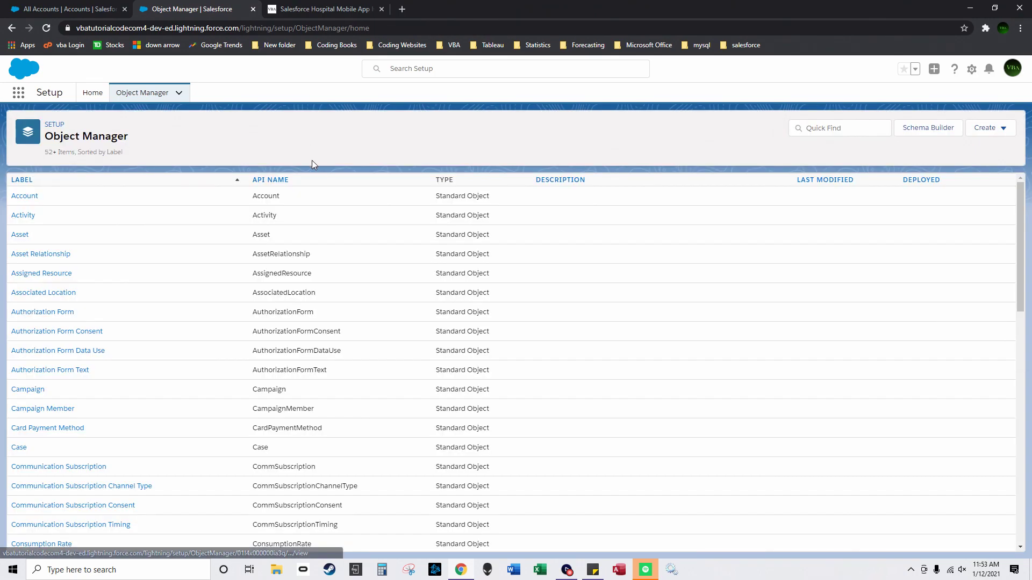
scroll(224, 237, "down", 10)
left_click(23, 310)
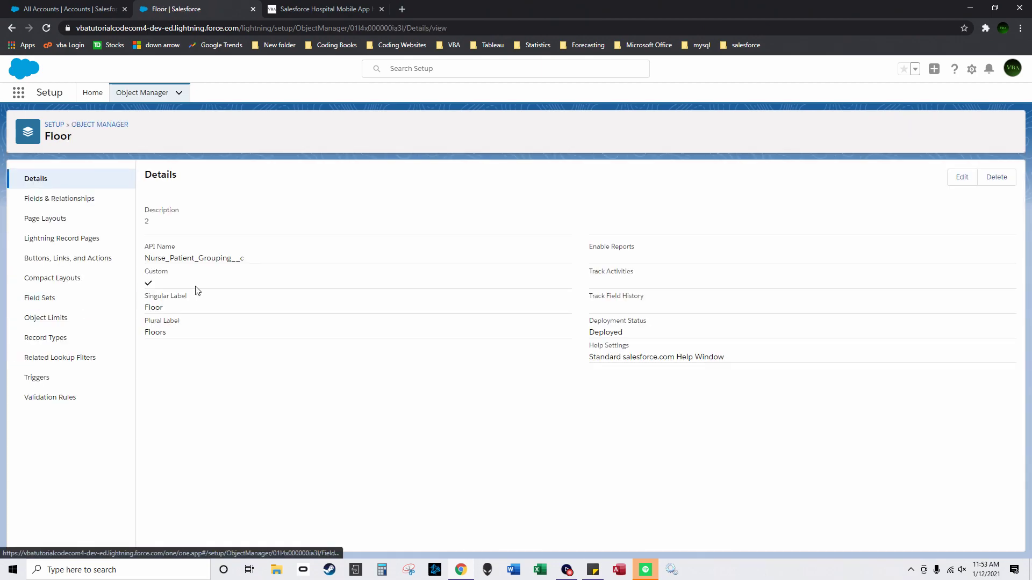
left_click(88, 199)
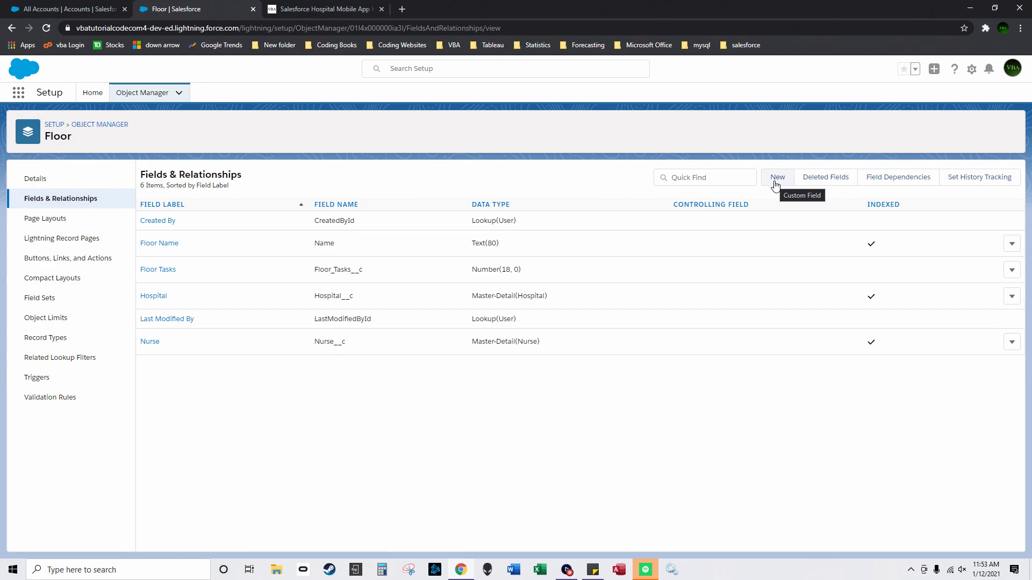
left_click(109, 126)
left_click(517, 180)
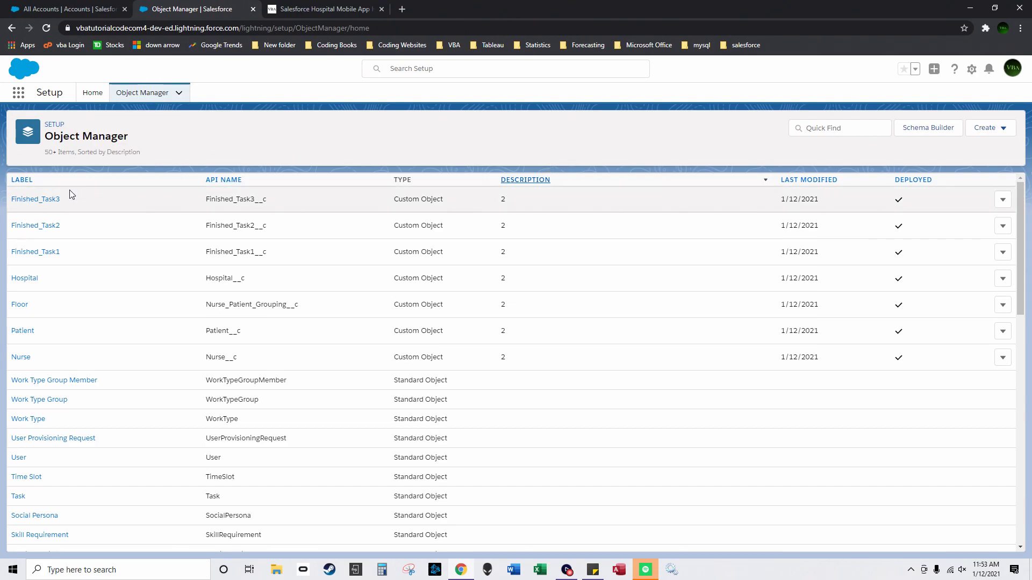
scroll(25, 274, "down", 3)
left_click(22, 179)
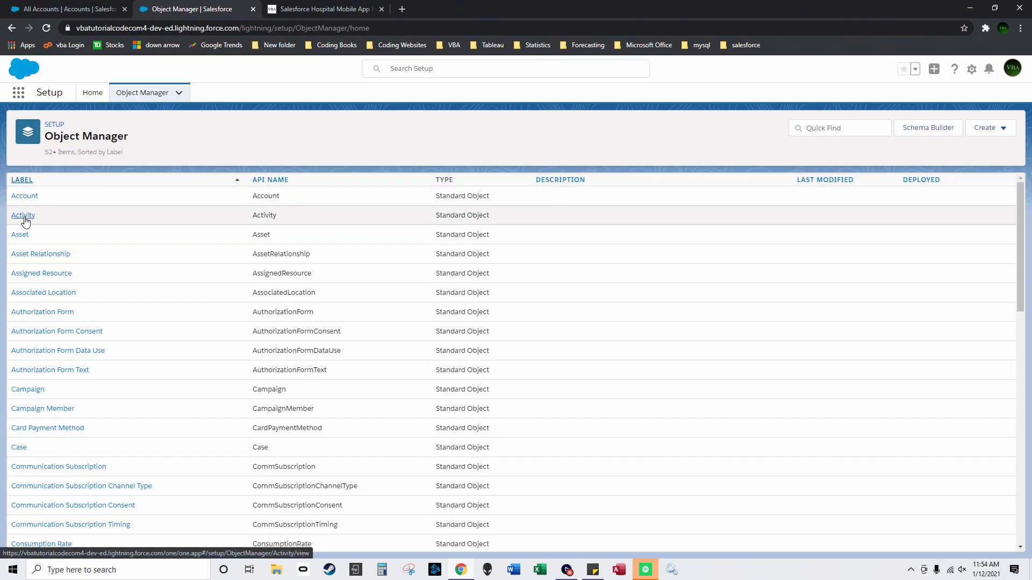
Step: Start a new Lookup Relationship field in the Activity object's Fields & Relationships
left_click(24, 220)
left_click(61, 203)
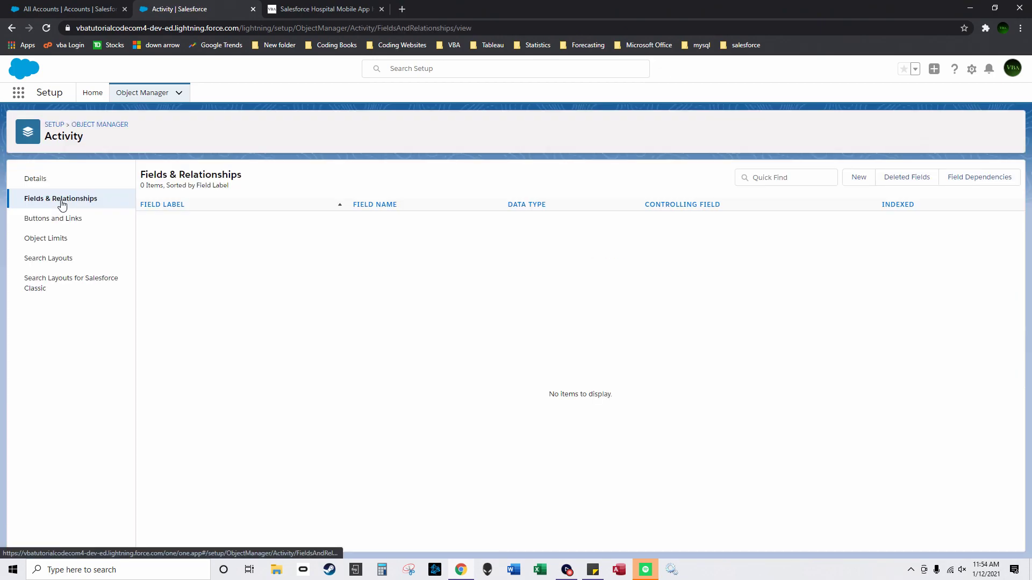
left_click(852, 185)
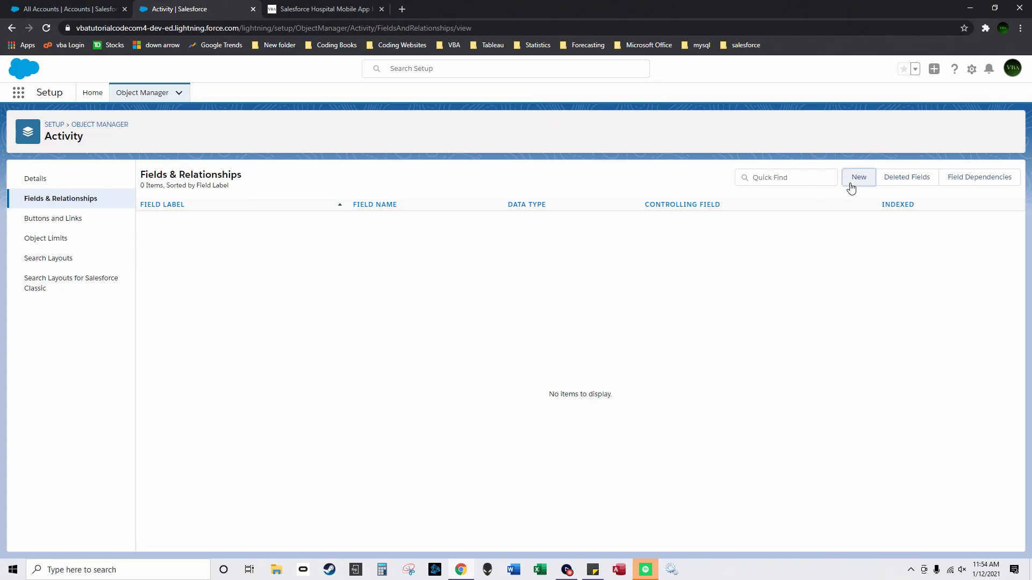
left_click(157, 371)
left_click(970, 228)
Step: Relate the lookup to the Floor object and accept the default label and field name
left_click(355, 270)
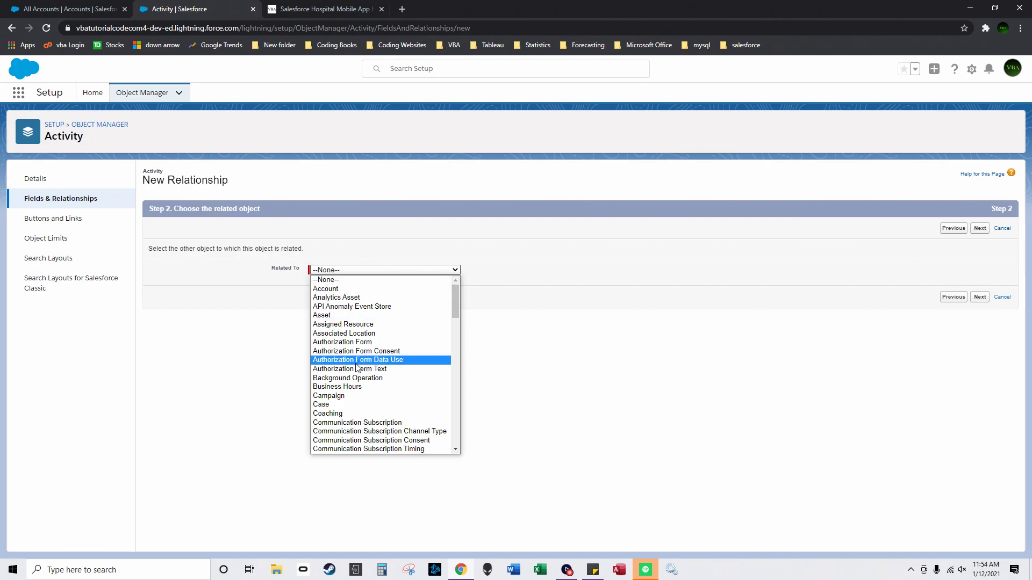
scroll(346, 386, "down", 10)
left_click(346, 359)
left_click(979, 297)
left_click(345, 307)
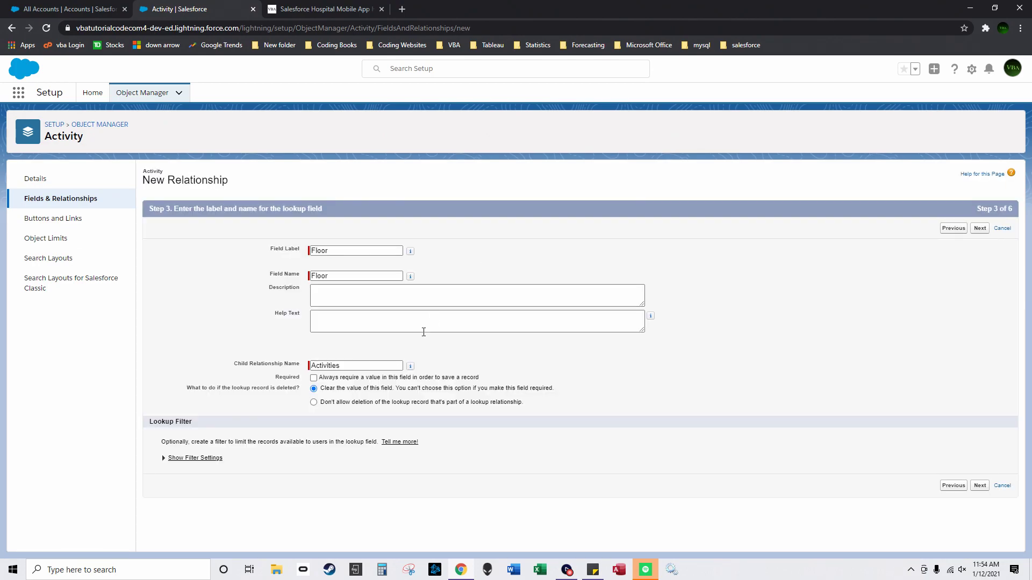
left_click_drag(379, 276, 309, 277)
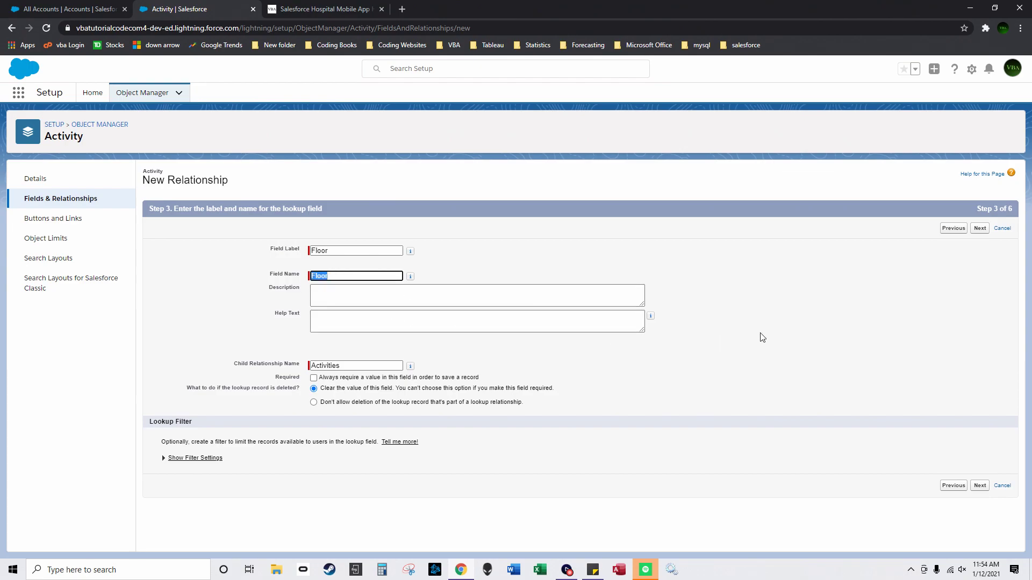
Step: Make the Floor lookup visible to all profiles, keep the Task layout, and Save & New
left_click(978, 229)
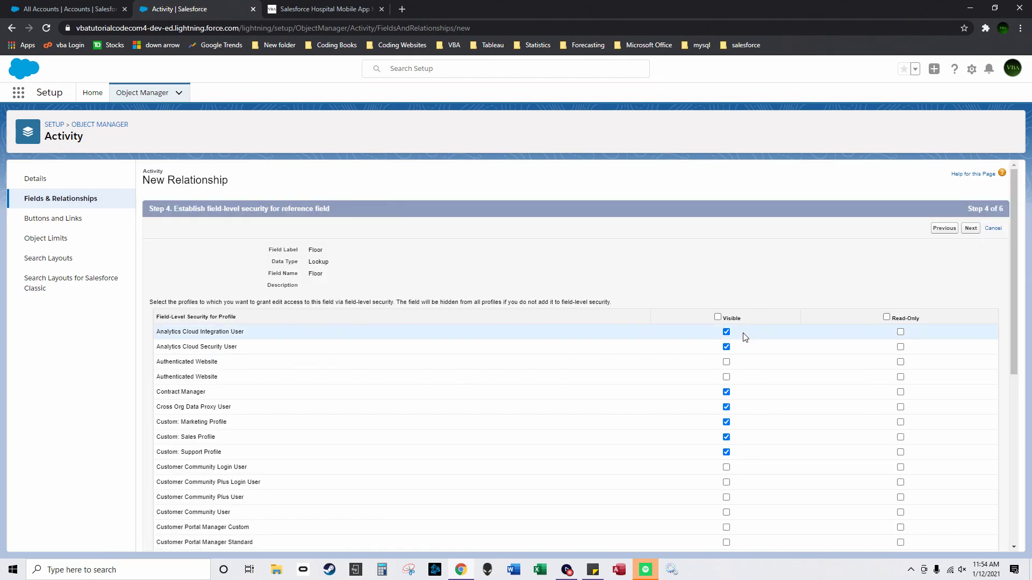
left_click(717, 317)
left_click(971, 230)
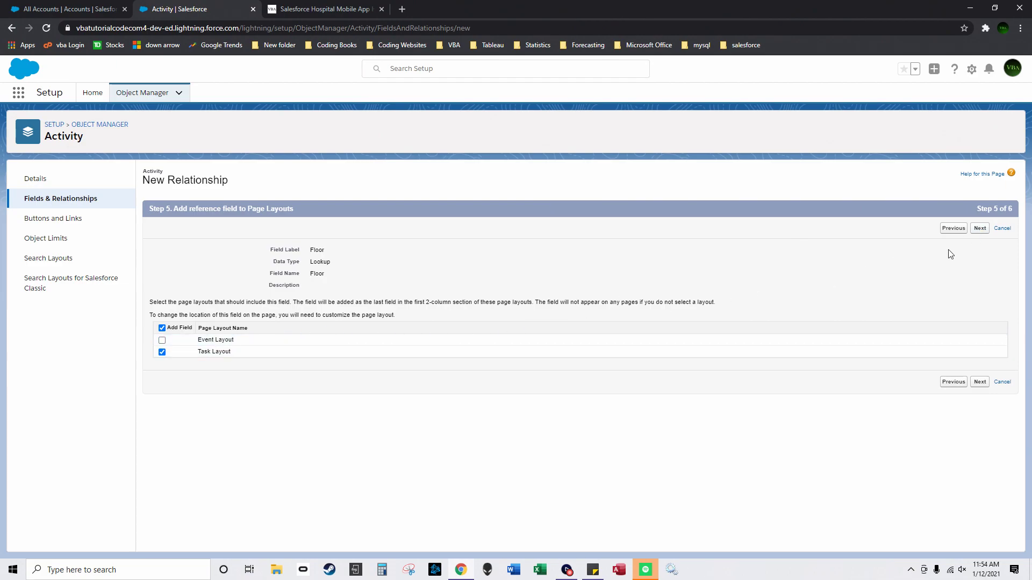
left_click(980, 228)
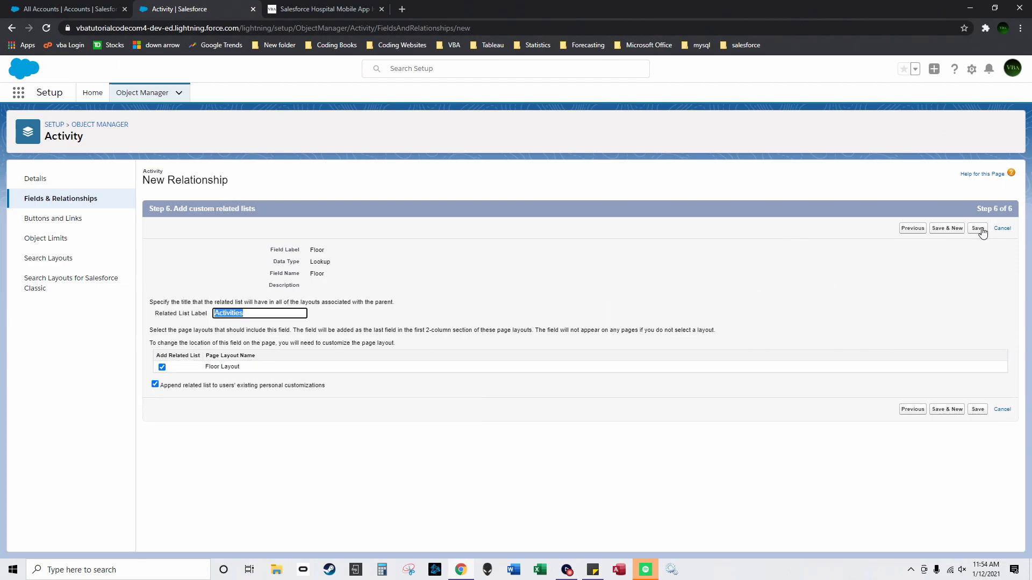
left_click(947, 228)
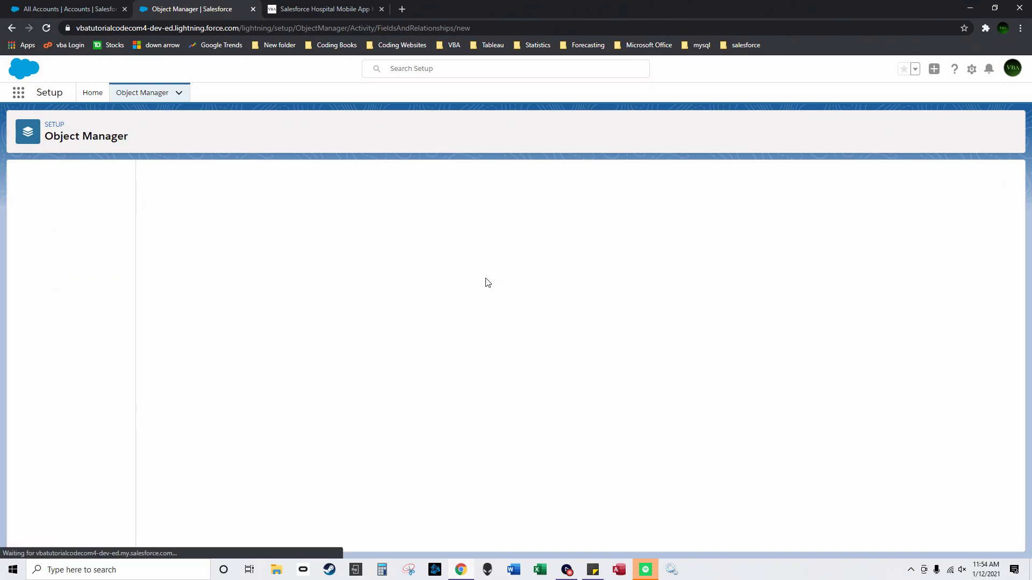
Step: Start a Lookup Relationship field on Activity related to the Hospital object
left_click(156, 370)
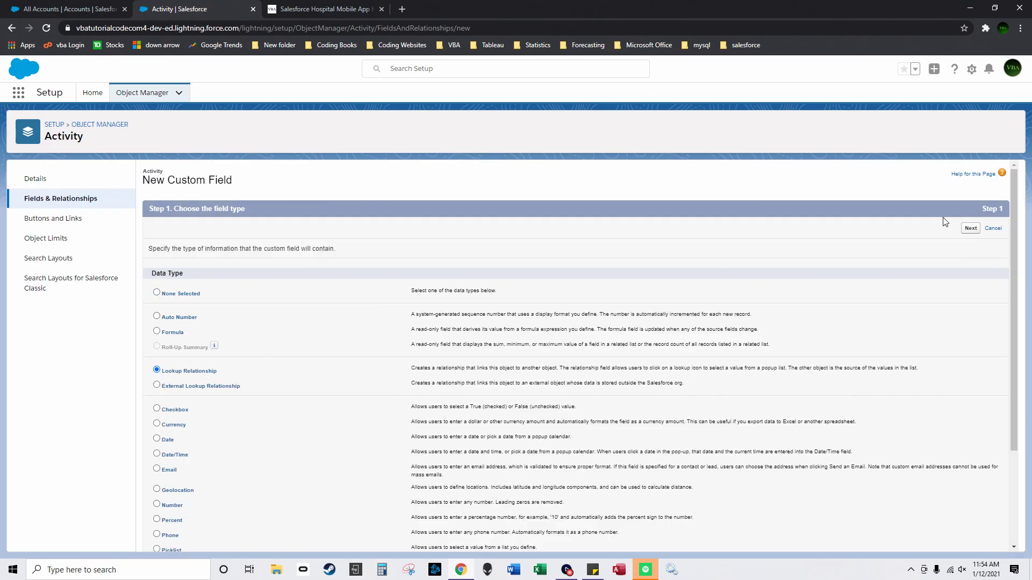
left_click(971, 228)
left_click(359, 270)
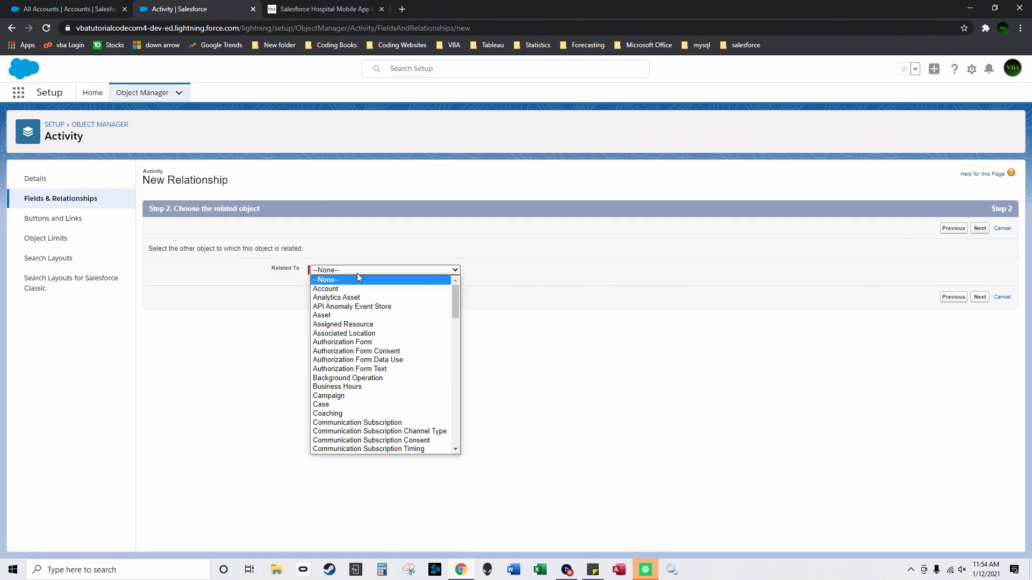
scroll(365, 334, "down", 5)
left_click(359, 444)
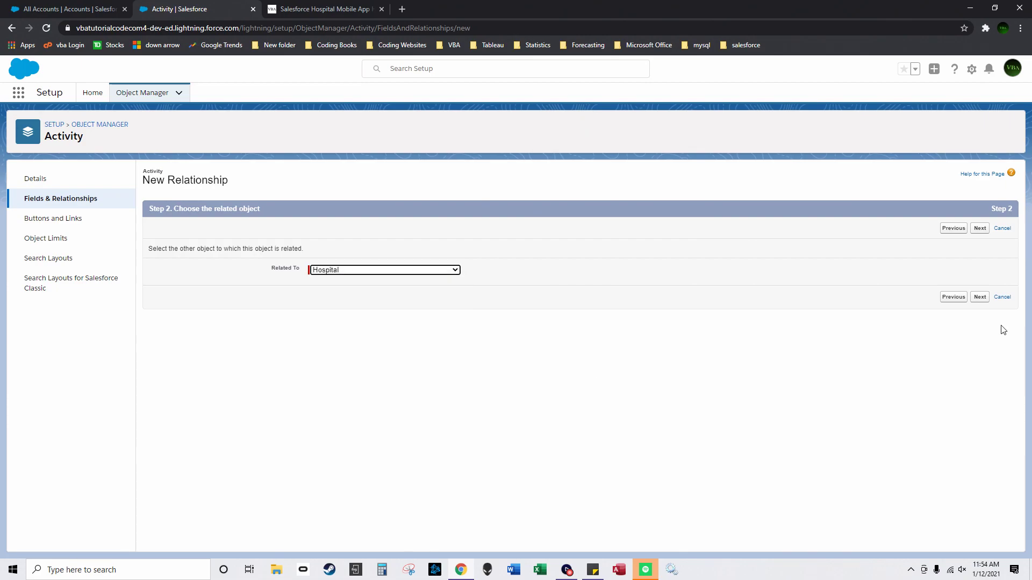
left_click(979, 297)
Step: Set the field name to OwnerId and leave the field off the Event layout
left_click_drag(339, 275, 304, 280)
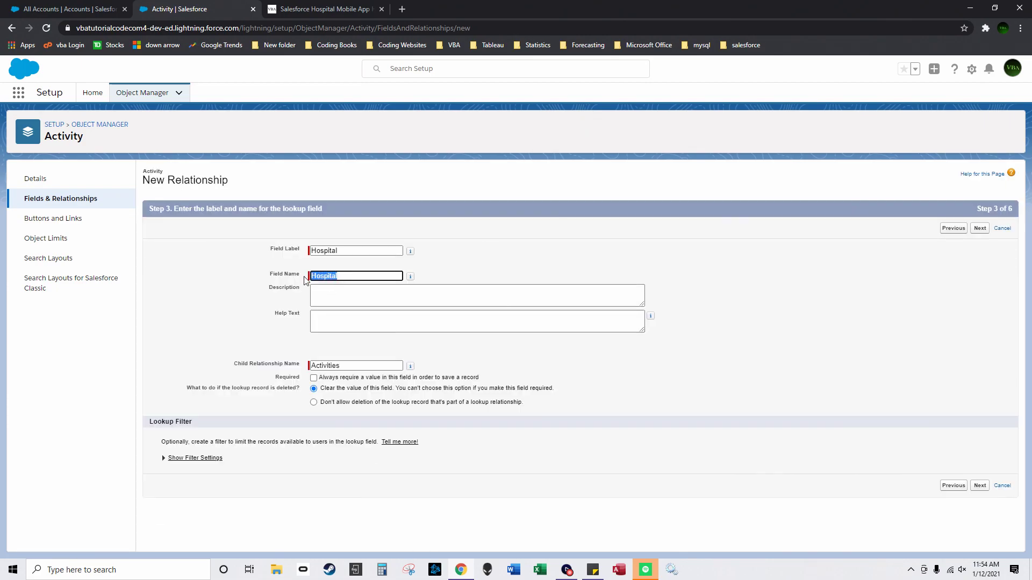
type("OwnerId")
left_click(478, 276)
left_click(980, 229)
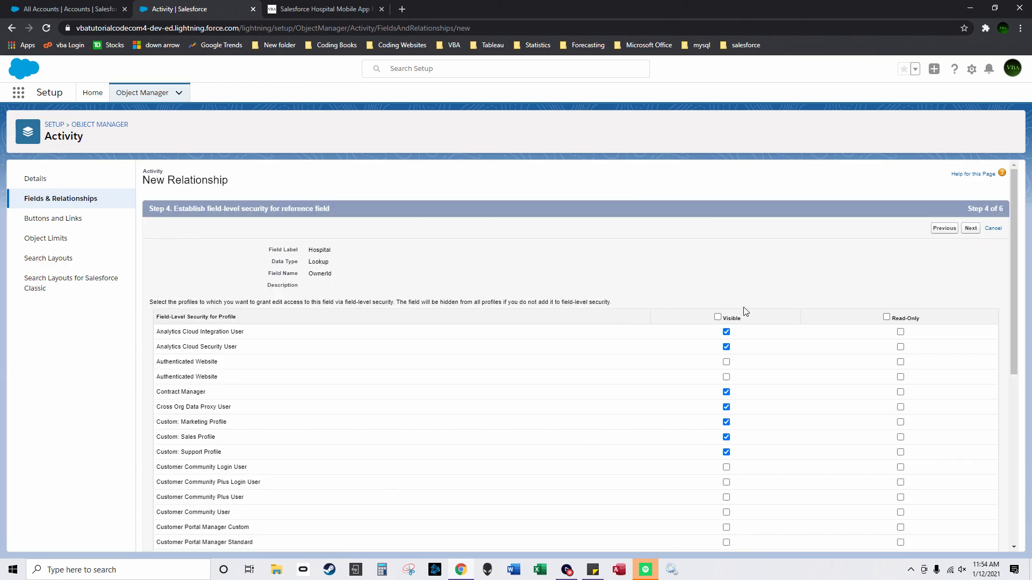
left_click(974, 230)
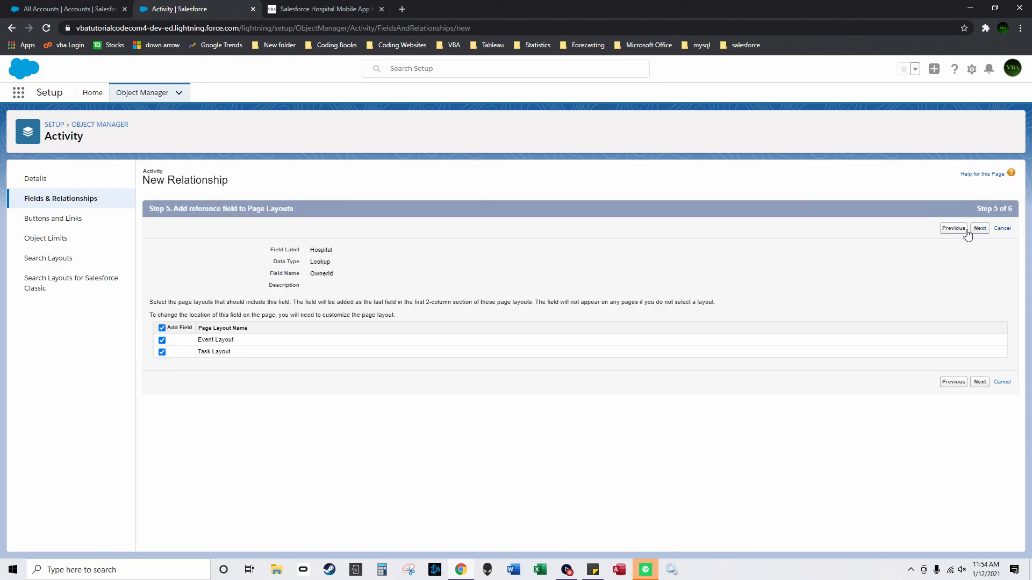
left_click(161, 341)
left_click(980, 228)
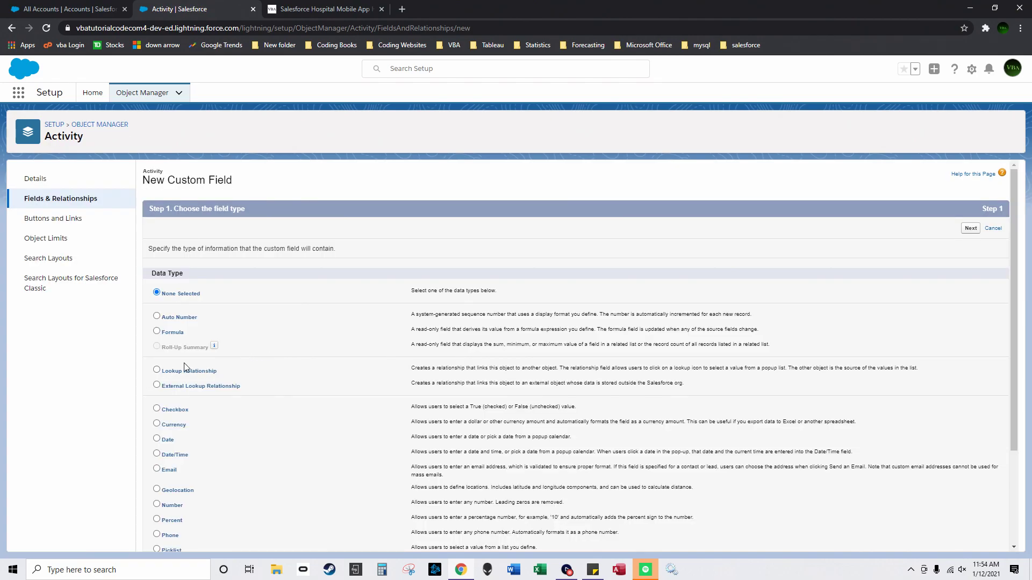
Step: Start a Lookup Relationship field on Activity related to the Nurse object
left_click(157, 370)
left_click(971, 229)
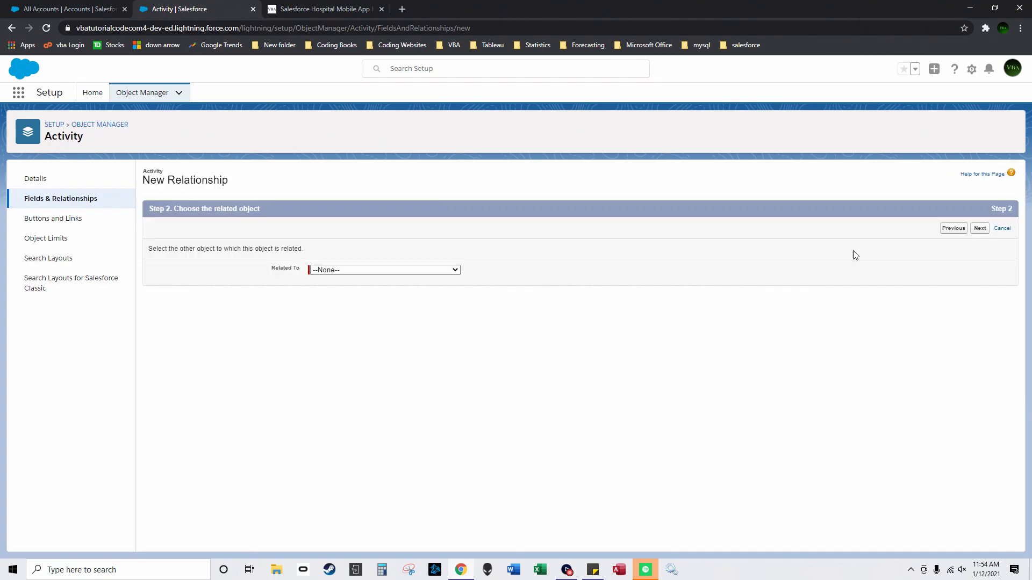
left_click(344, 270)
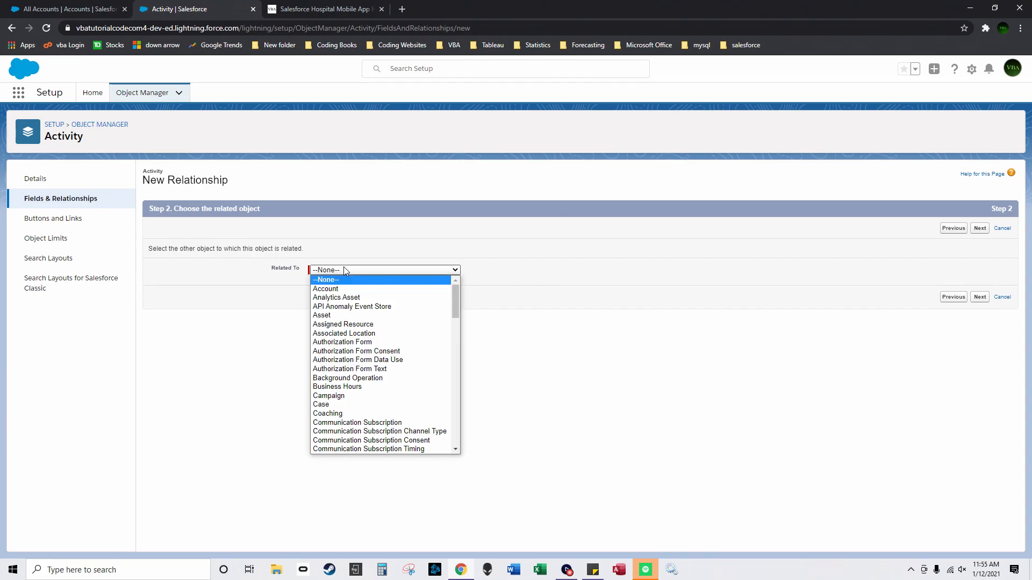
key("n")
left_click(341, 450)
left_click(986, 299)
Step: Name the field WhoId, leave it off the Event layout, and Save & New
left_click_drag(369, 276, 310, 283)
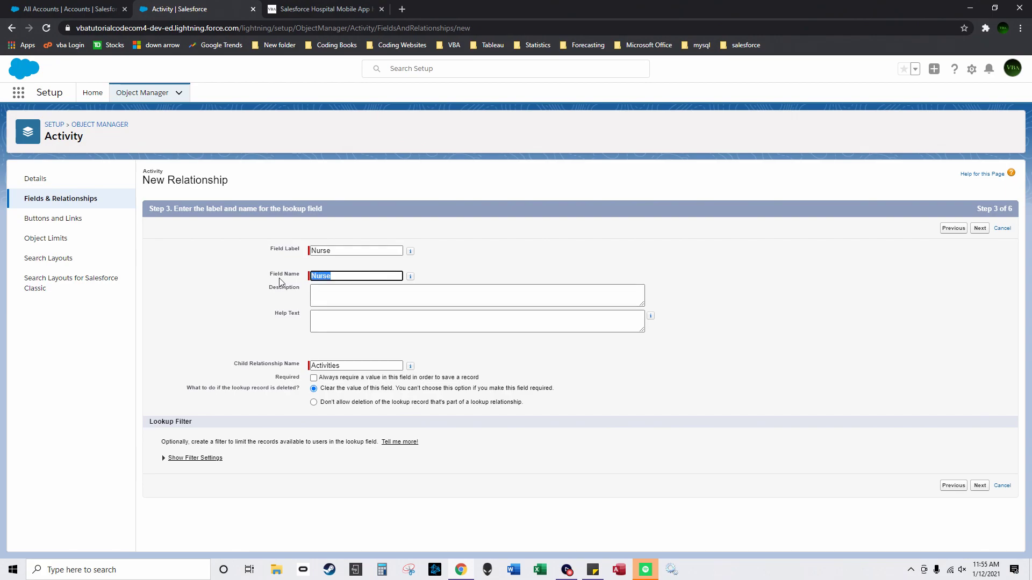
type("WhoID")
key("BackSpace")
key("BackSpace")
type("Id")
left_click(469, 274)
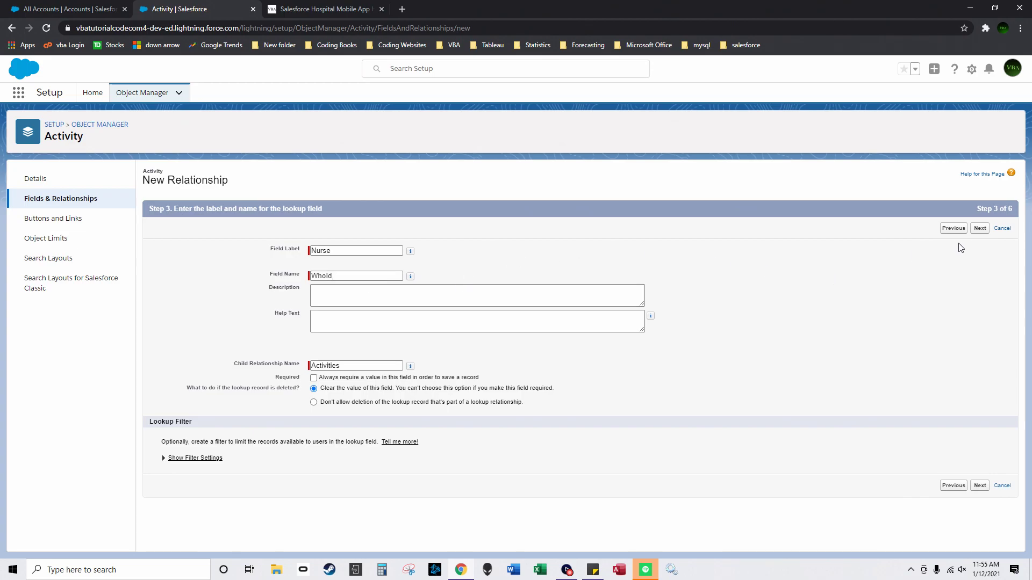
left_click(980, 230)
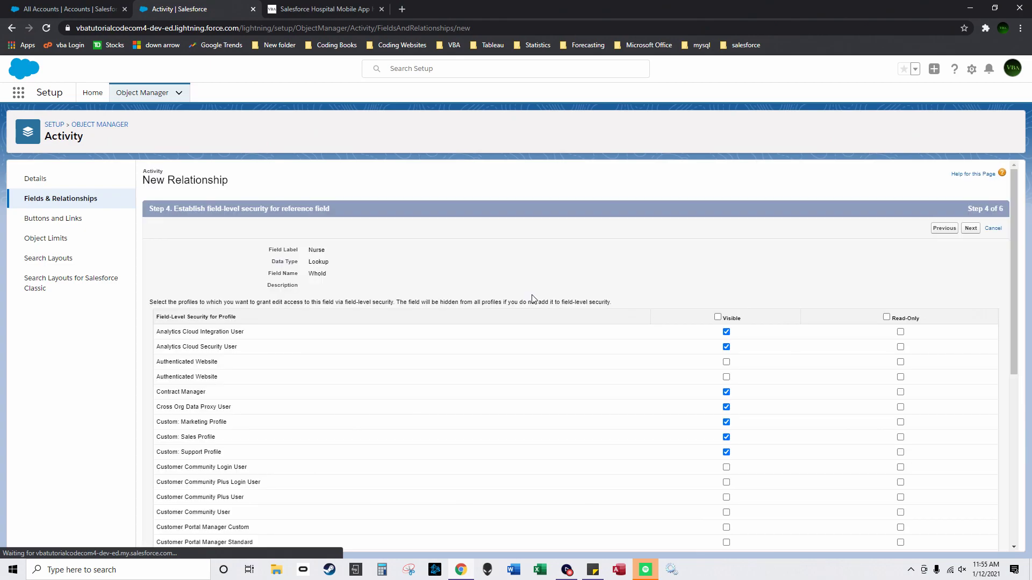
left_click(971, 228)
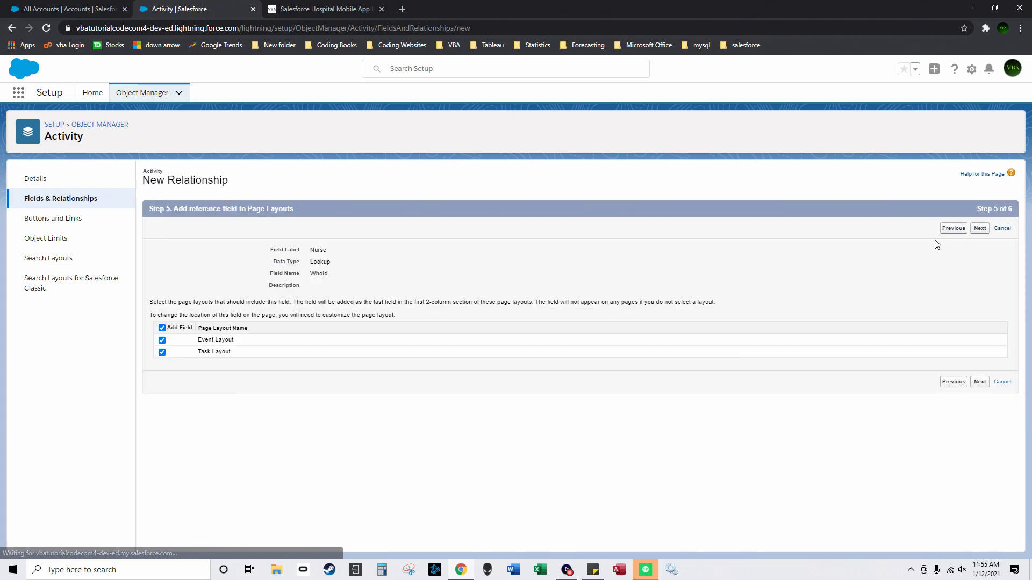
left_click(162, 340)
left_click(980, 228)
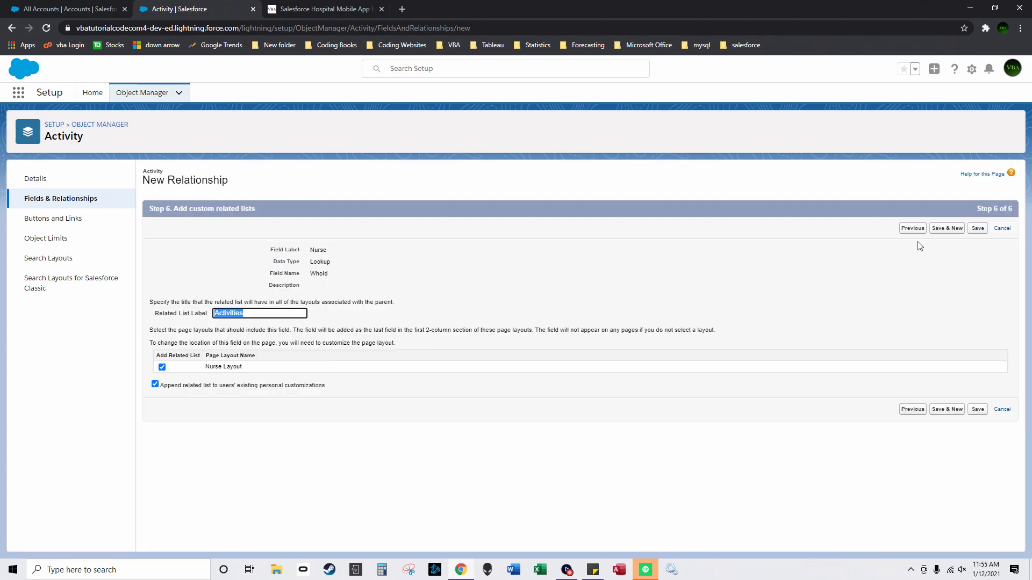
left_click(949, 229)
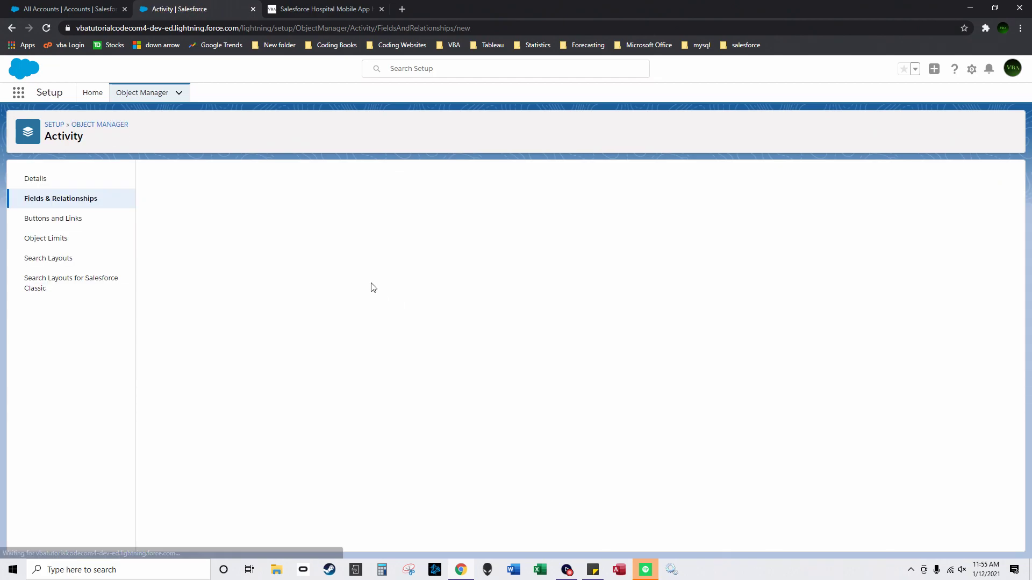
Step: Start a Lookup Relationship field on Activity related to the Patient object
left_click(157, 370)
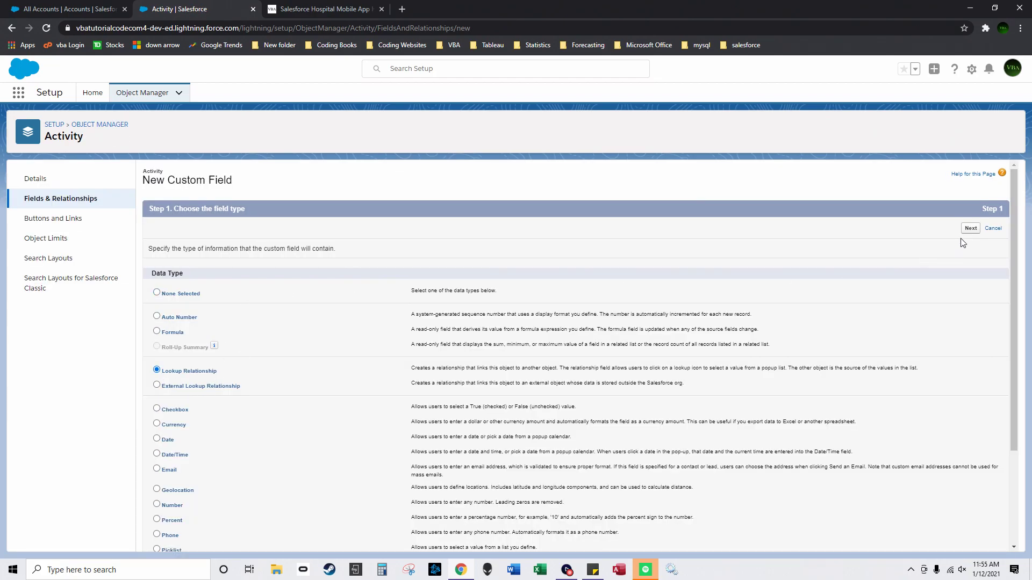
left_click(970, 228)
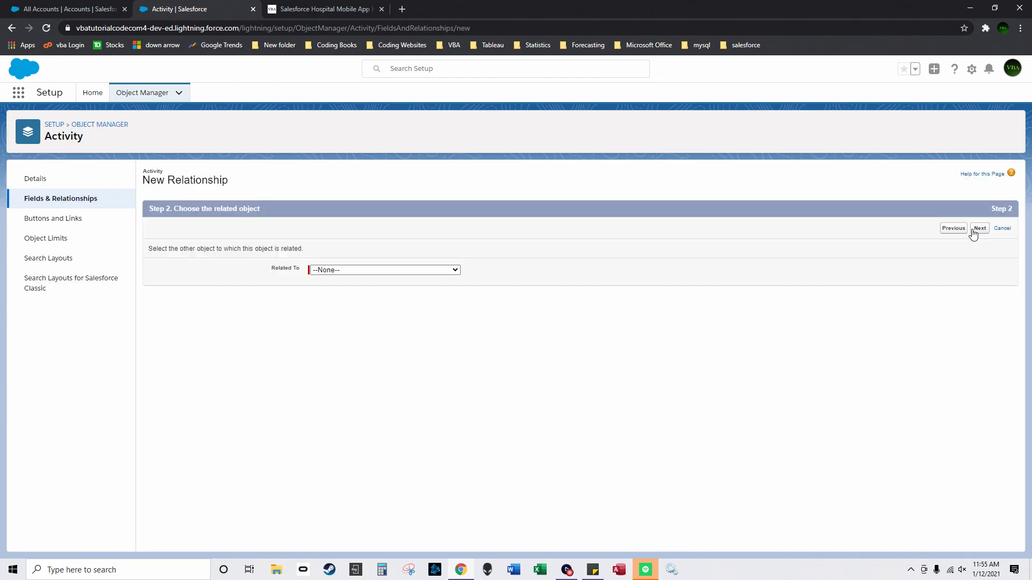
left_click(399, 270)
key("p")
scroll(359, 448, "down", 3)
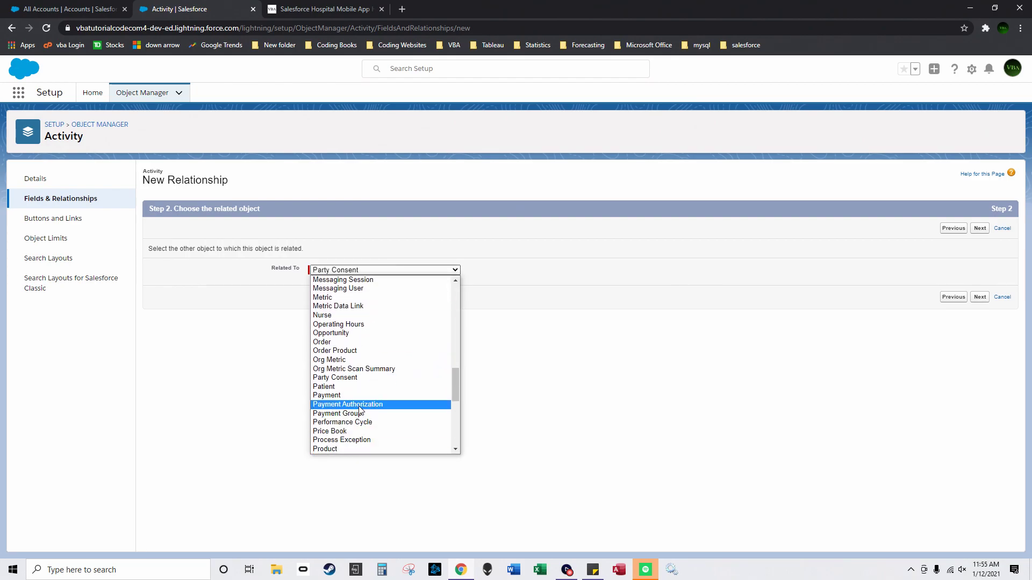
left_click(363, 392)
left_click(972, 297)
Step: Label it Patient with field name WhatId, leave it off the Event layout, and save
type("Patient")
key("Tab")
key("BackSpace")
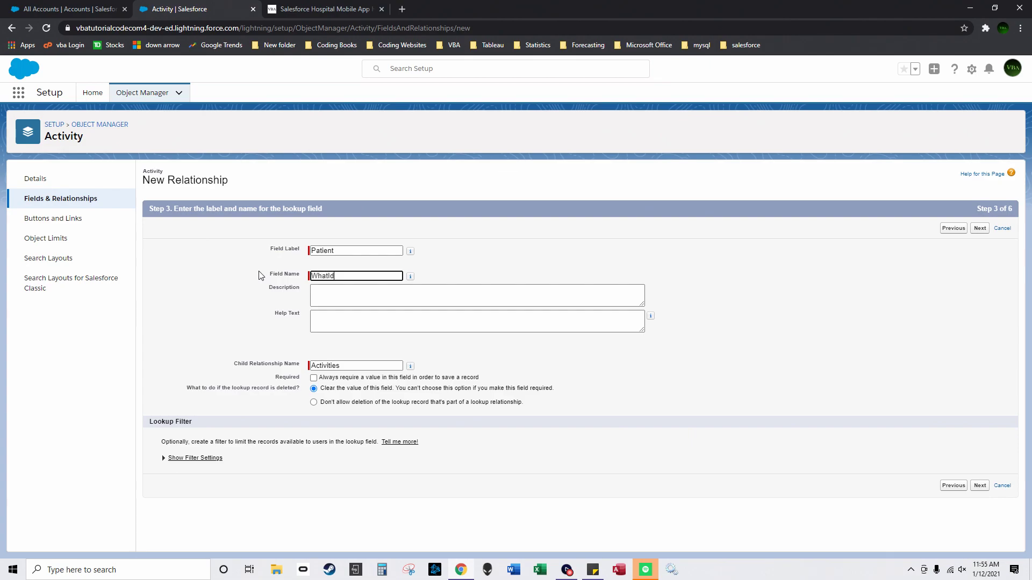
left_click(985, 231)
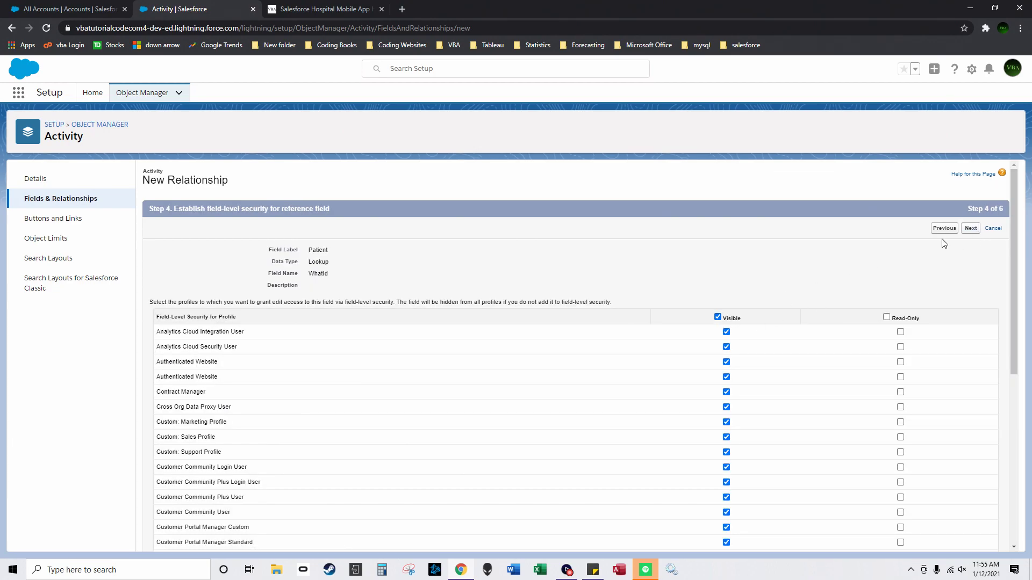
left_click(971, 229)
left_click(162, 340)
left_click(980, 228)
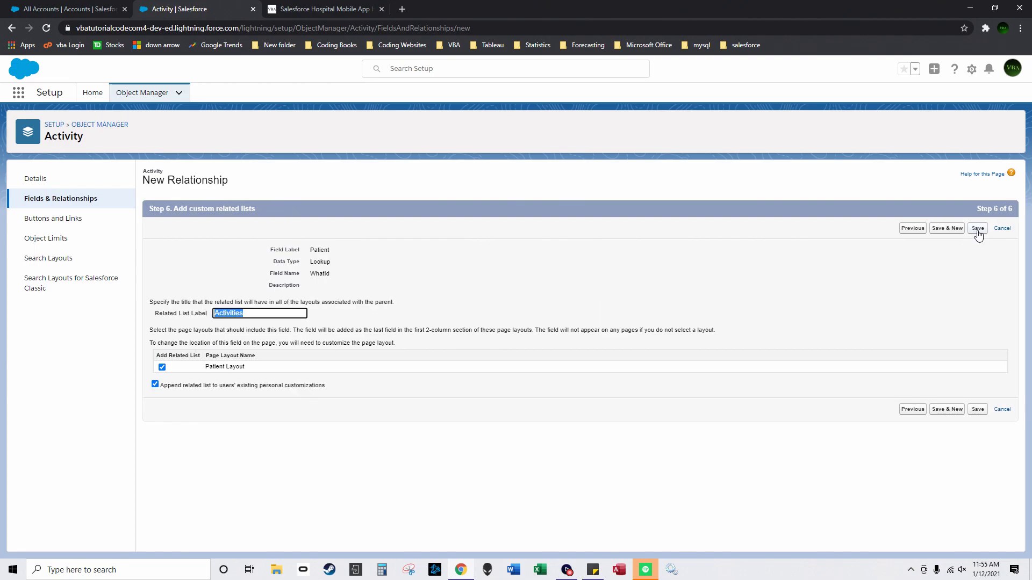
left_click(977, 230)
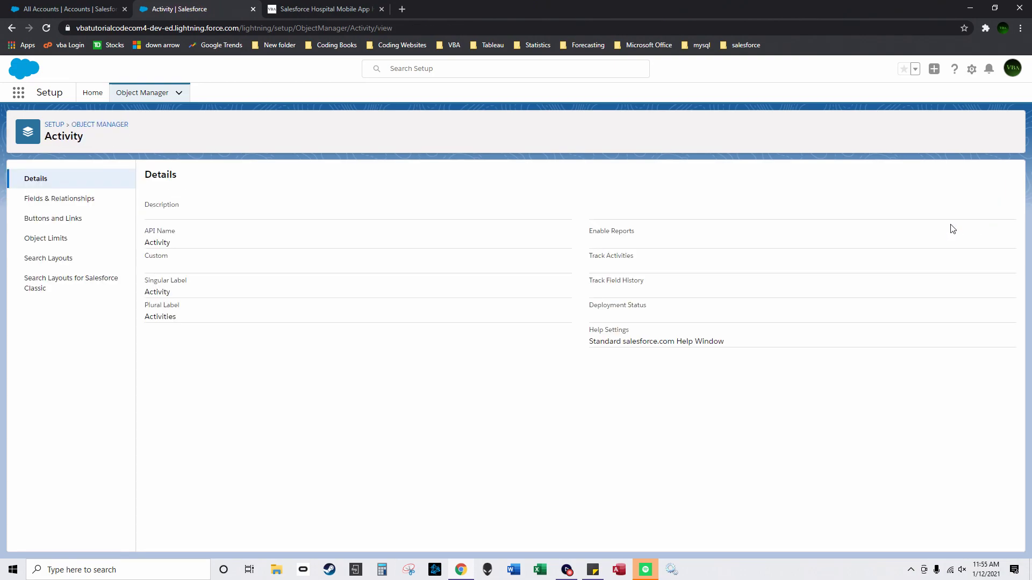
Step: Open the Tabs setup page by searching 'tab' in Setup Quick Find
left_click(55, 126)
left_click(64, 122)
type("tab")
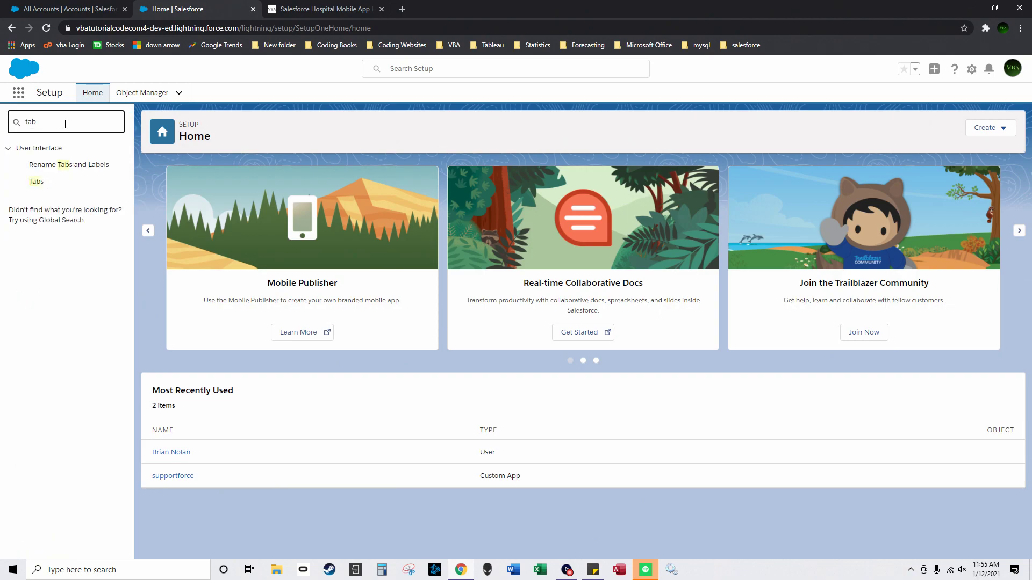
left_click(45, 184)
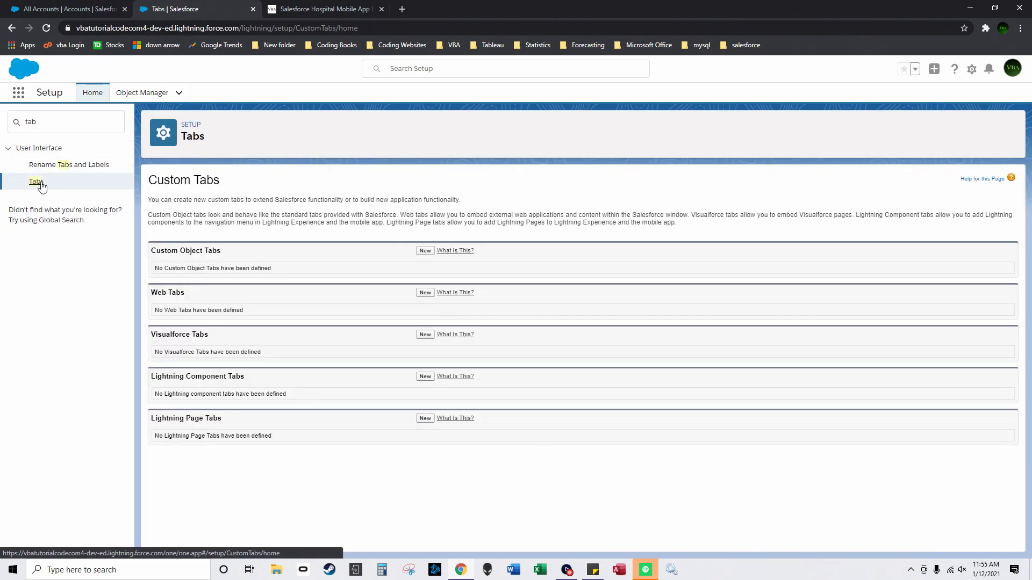
Step: Define a new custom object tab for Patient using the People style and save it
left_click(419, 251)
left_click(357, 265)
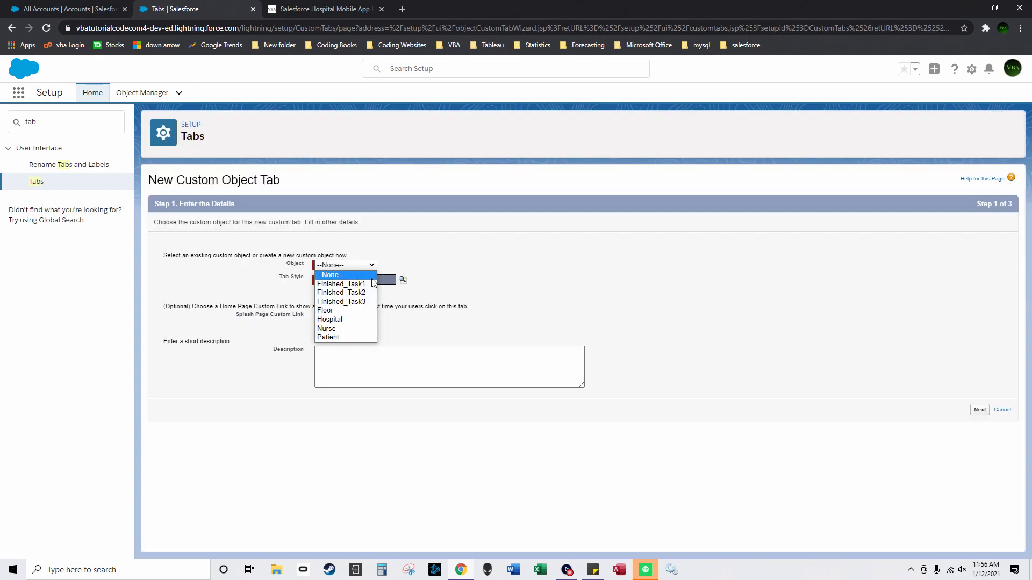
left_click(356, 337)
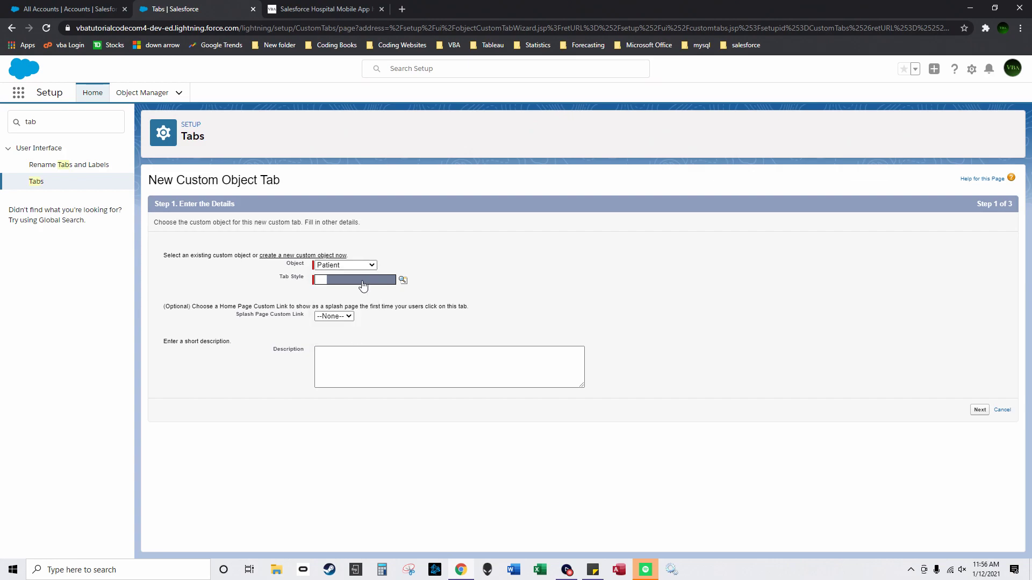
left_click(404, 280)
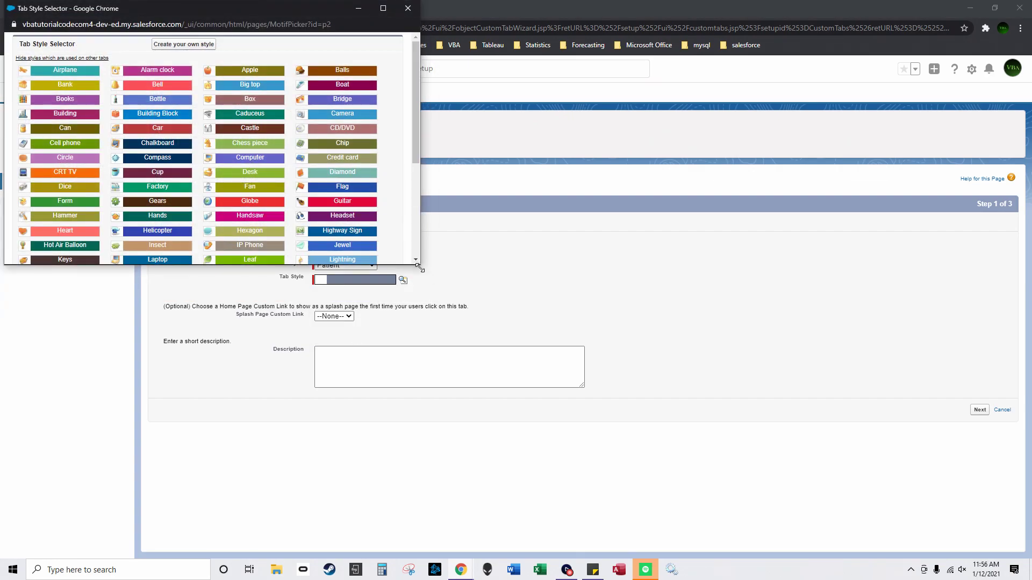
left_click_drag(418, 266, 610, 414)
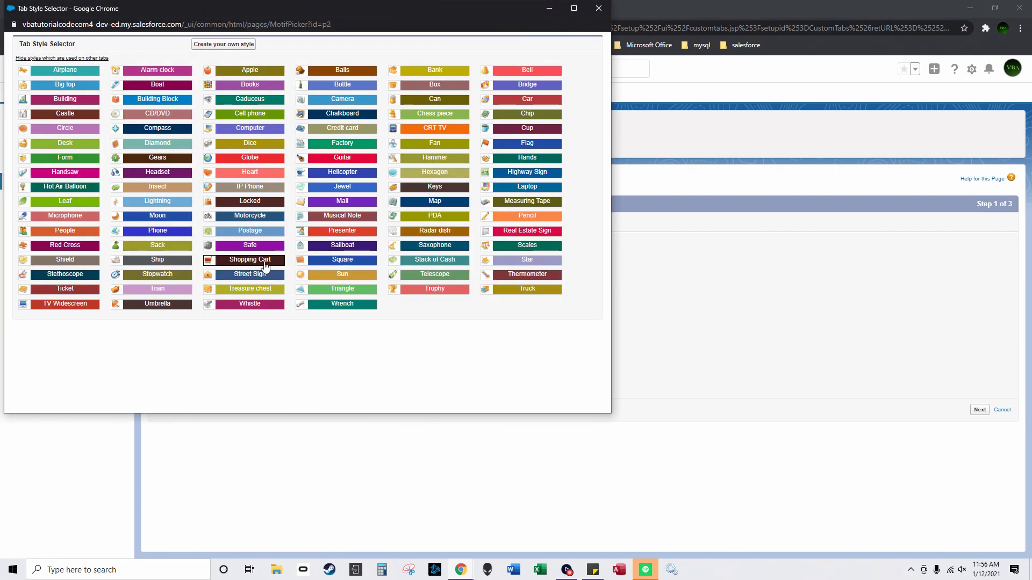
left_click(33, 232)
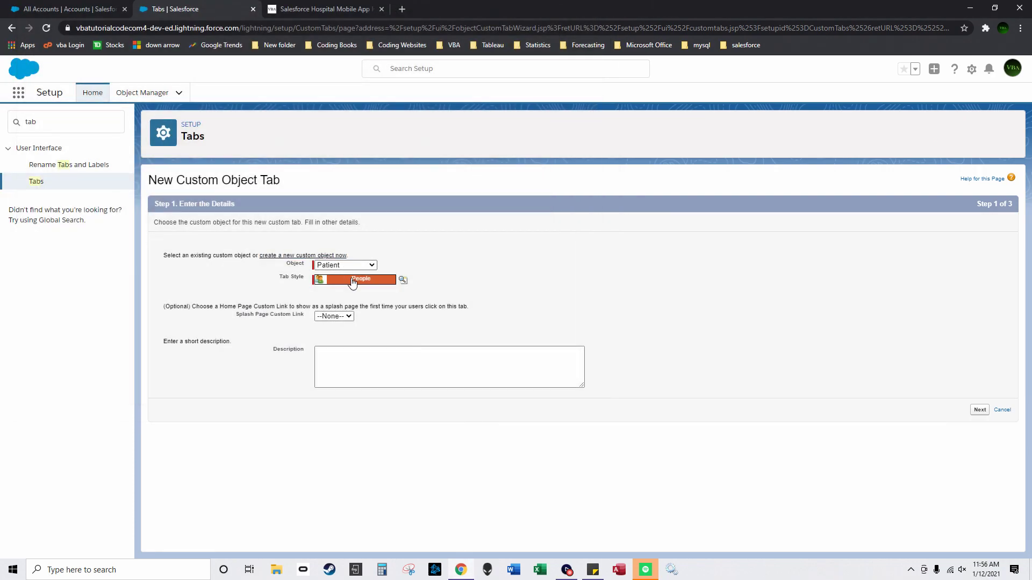
left_click(980, 410)
scroll(899, 310, "down", 10)
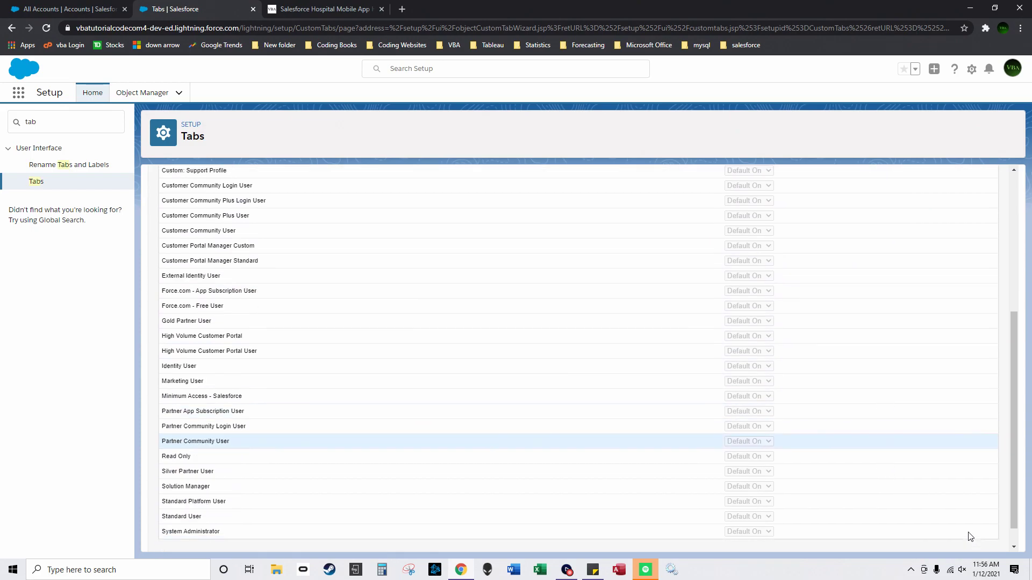
left_click(971, 538)
scroll(939, 380, "down", 3)
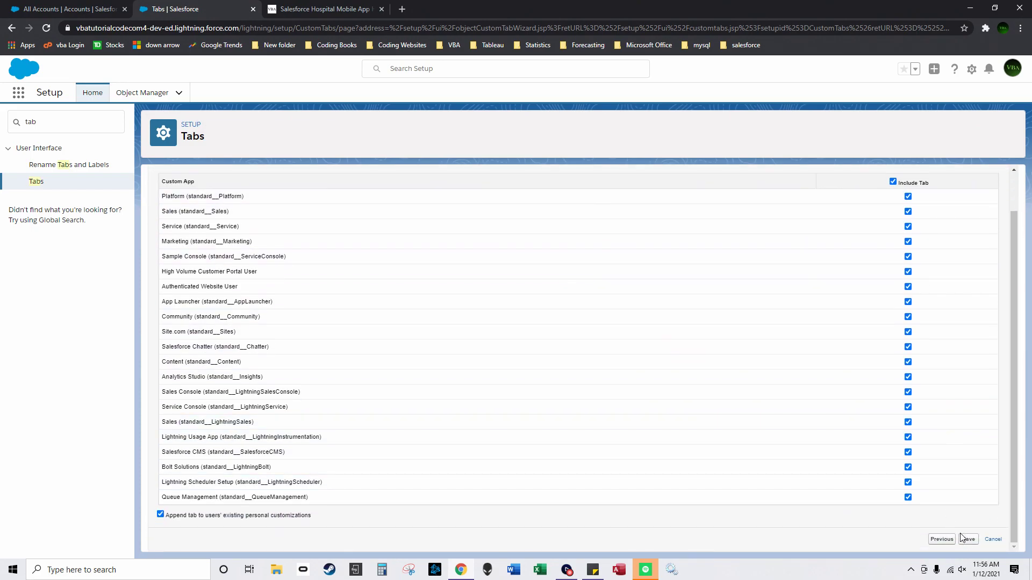
left_click(968, 538)
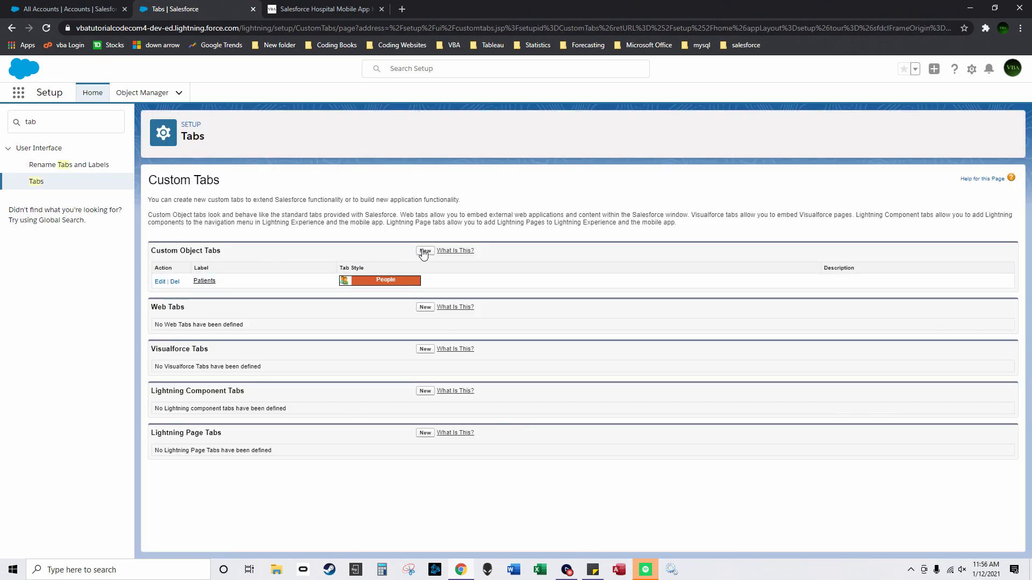
Step: Add a custom object tab for Nurse with the People style, keeping default visibility and apps
left_click(425, 251)
left_click(354, 266)
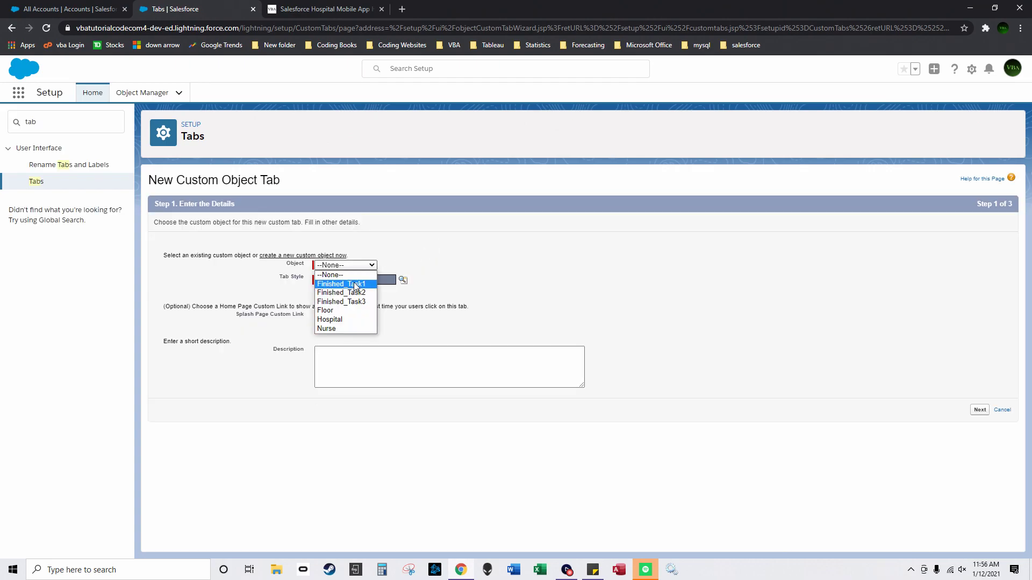
left_click(350, 328)
left_click(403, 280)
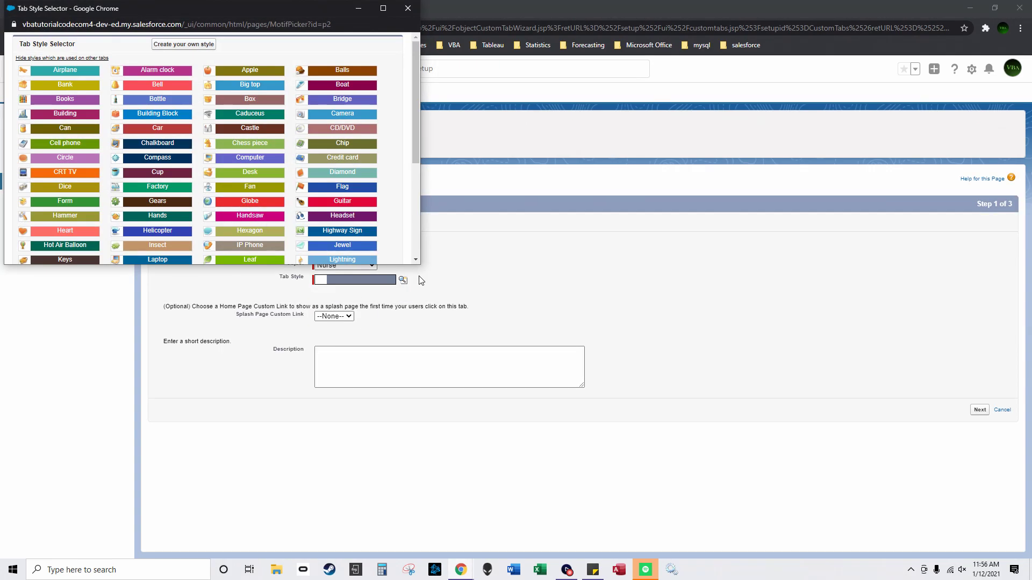
left_click_drag(419, 267, 605, 392)
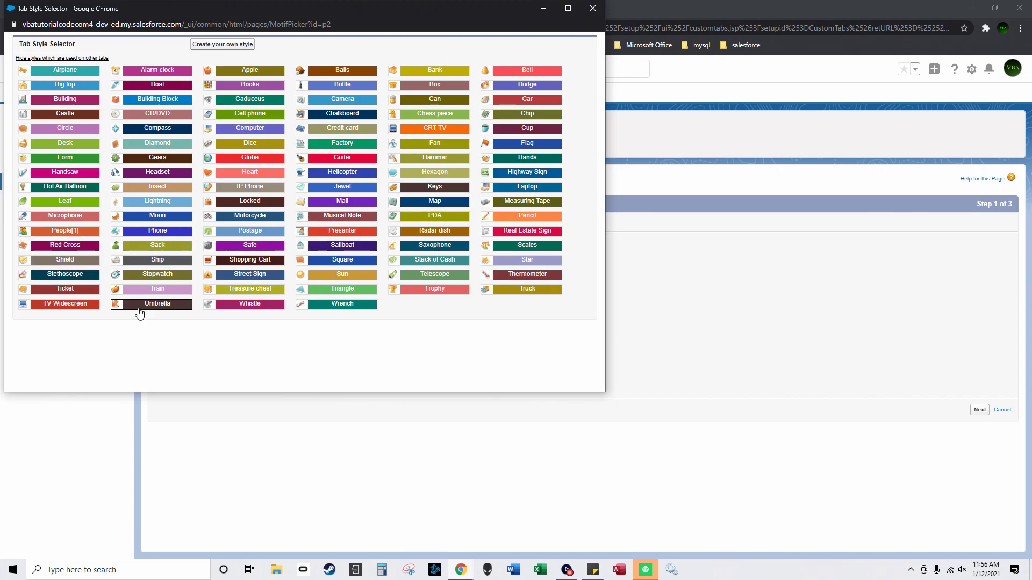
mouse_move(71, 235)
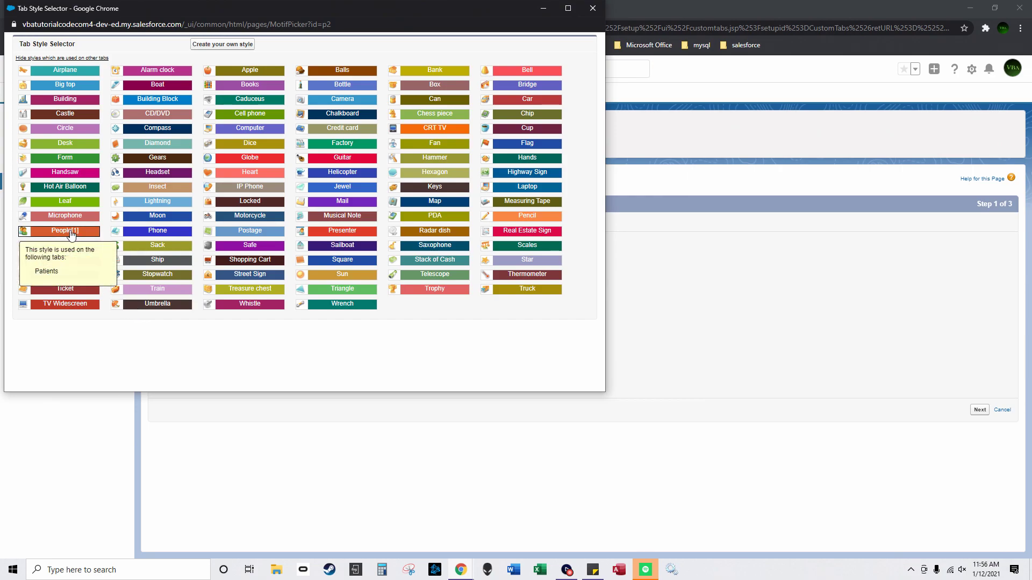
left_click(72, 235)
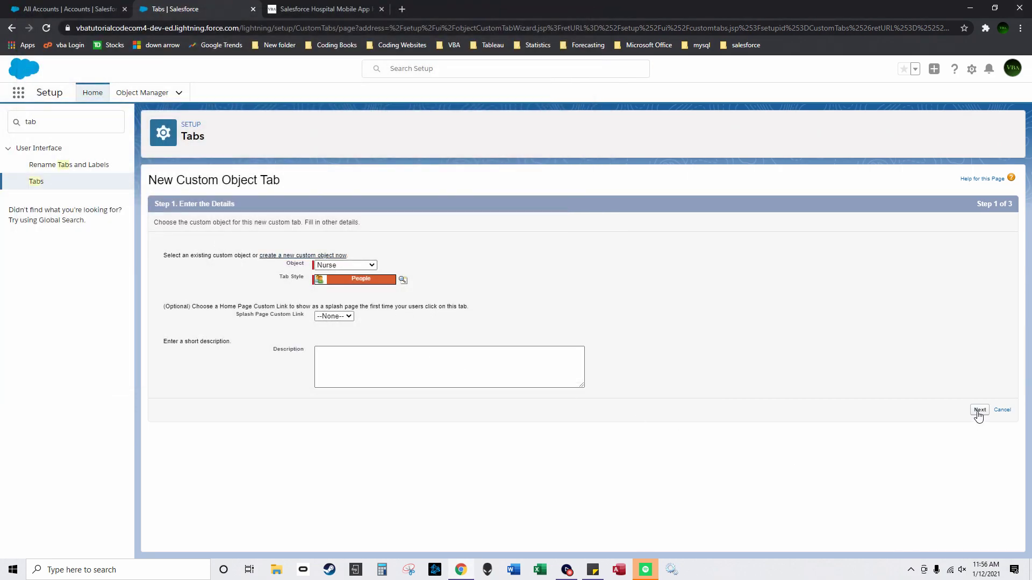
left_click(979, 410)
scroll(971, 547, "down", 6)
scroll(976, 545, "down", 1)
left_click(973, 538)
scroll(989, 370, "down", 1)
left_click(974, 542)
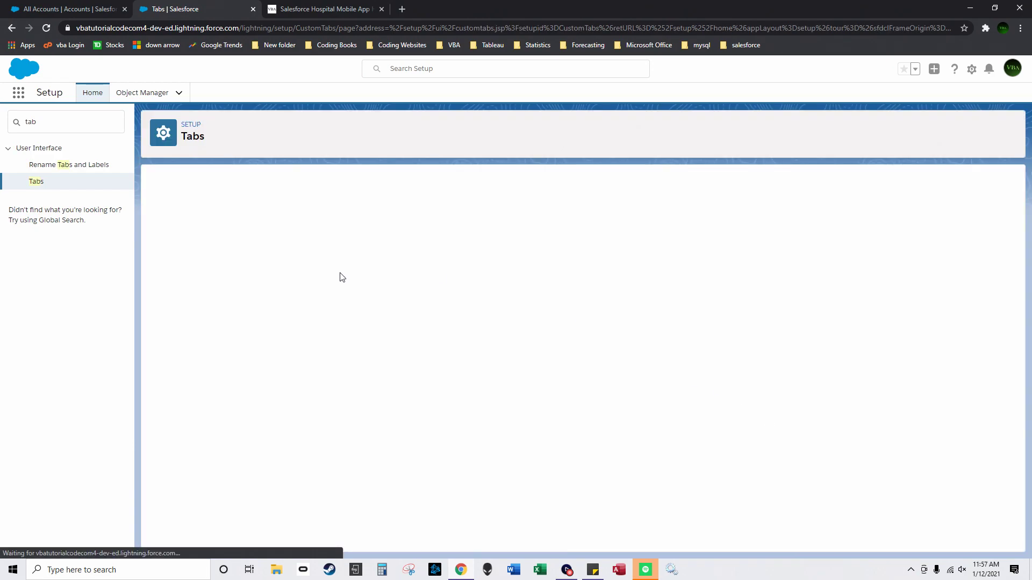
Step: Create a Hospital custom object tab with the Building style and save it
left_click(421, 253)
left_click(345, 265)
left_click(334, 313)
left_click(382, 282)
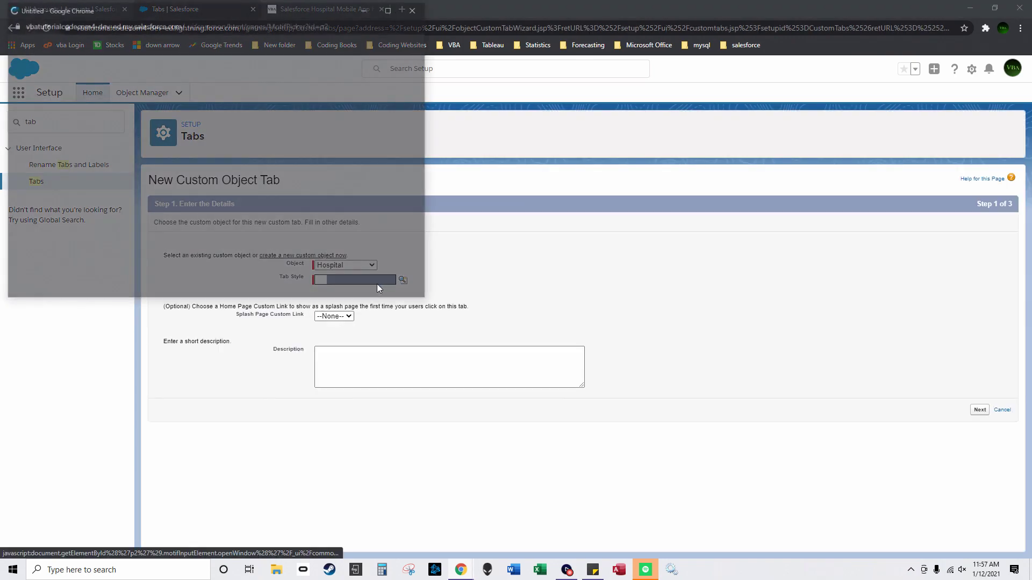
scroll(99, 128, "down", 1)
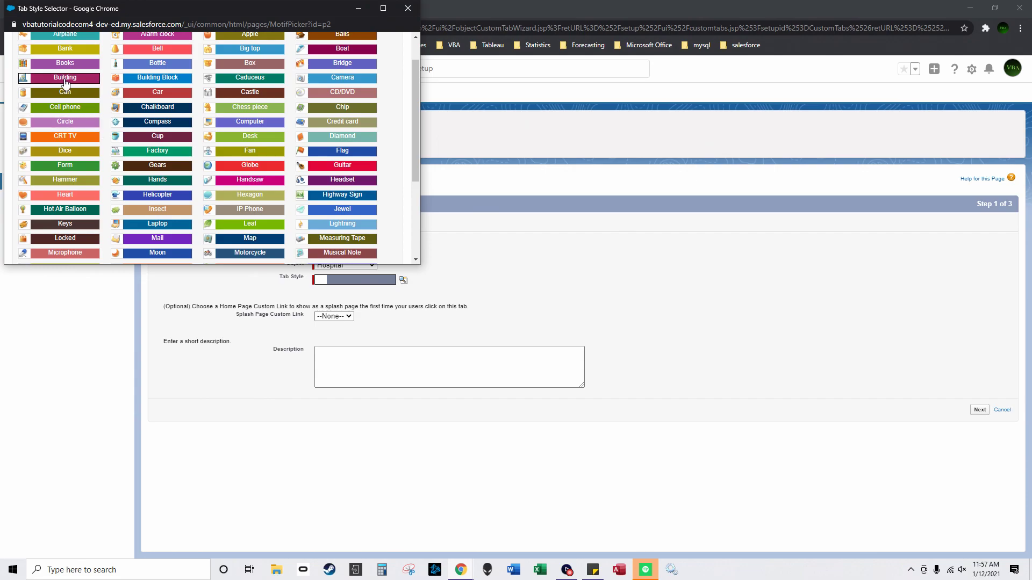
left_click(65, 78)
left_click(980, 410)
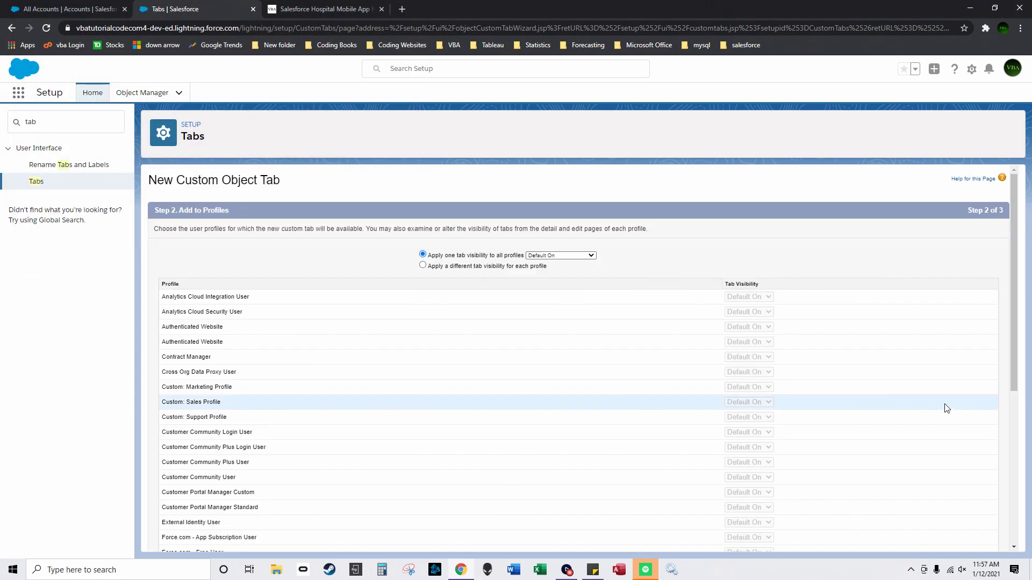
scroll(983, 507, "down", 5)
scroll(980, 539, "down", 1)
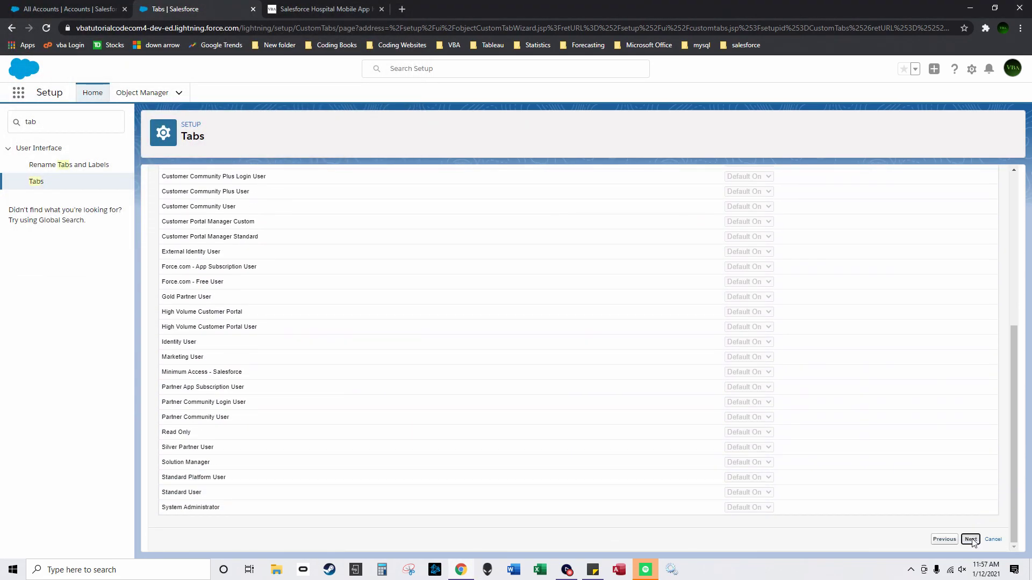
left_click(970, 539)
scroll(970, 540, "down", 3)
left_click(970, 539)
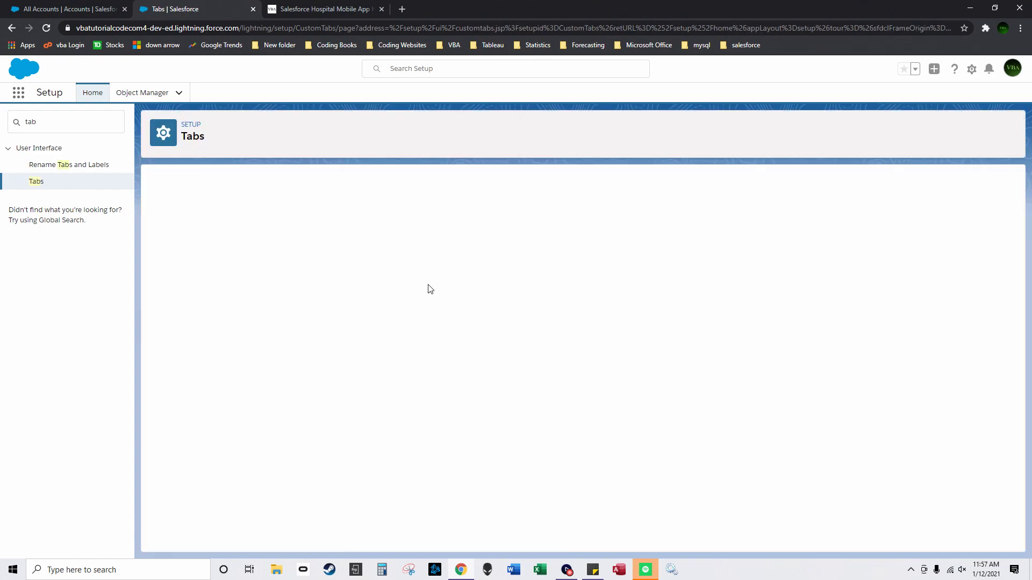
Step: Create a Floor custom object tab with the Building style and save it
left_click(421, 310)
left_click(347, 265)
left_click(371, 290)
left_click(403, 280)
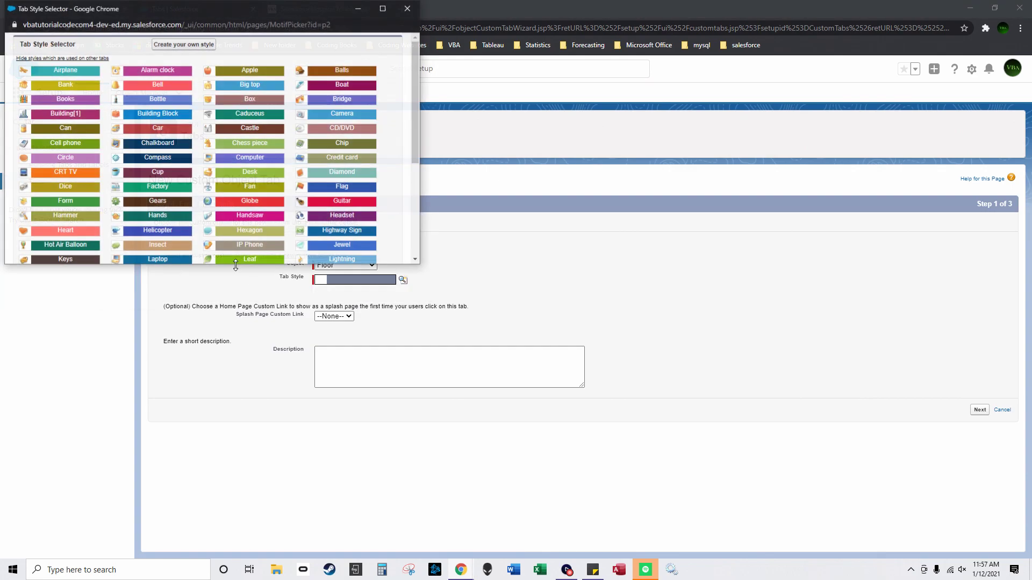
left_click_drag(420, 267, 559, 382)
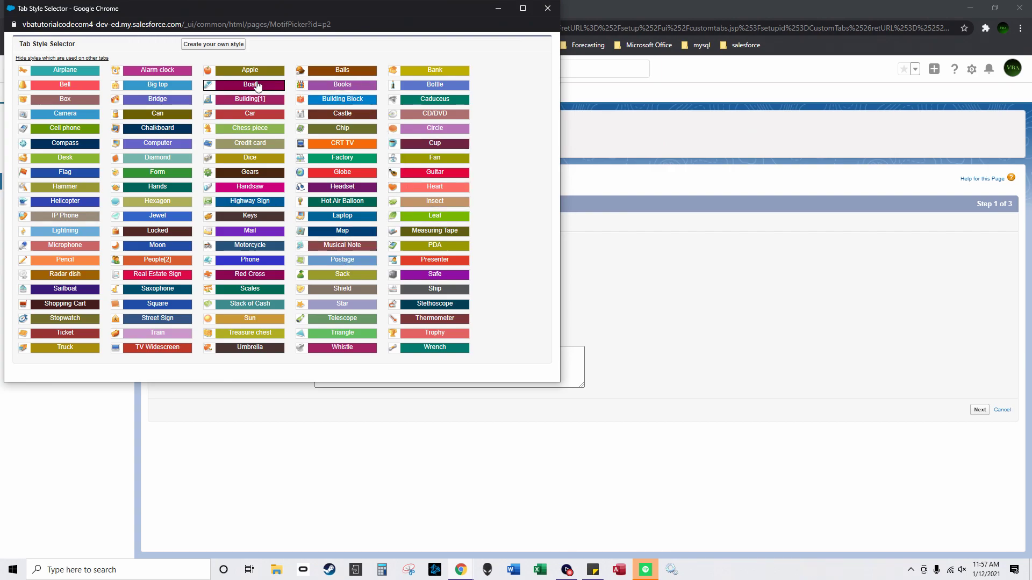
mouse_move(260, 107)
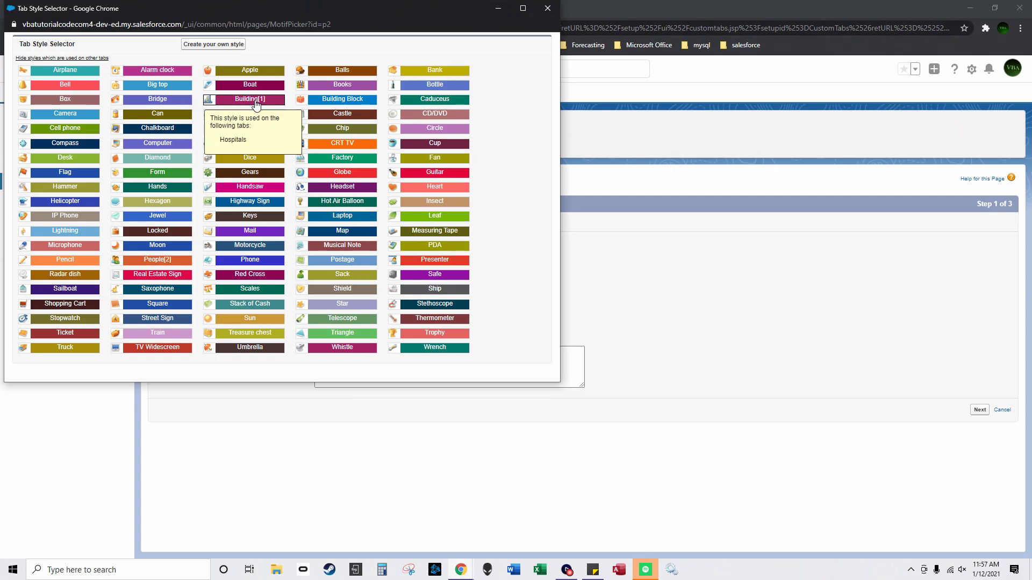
left_click(257, 101)
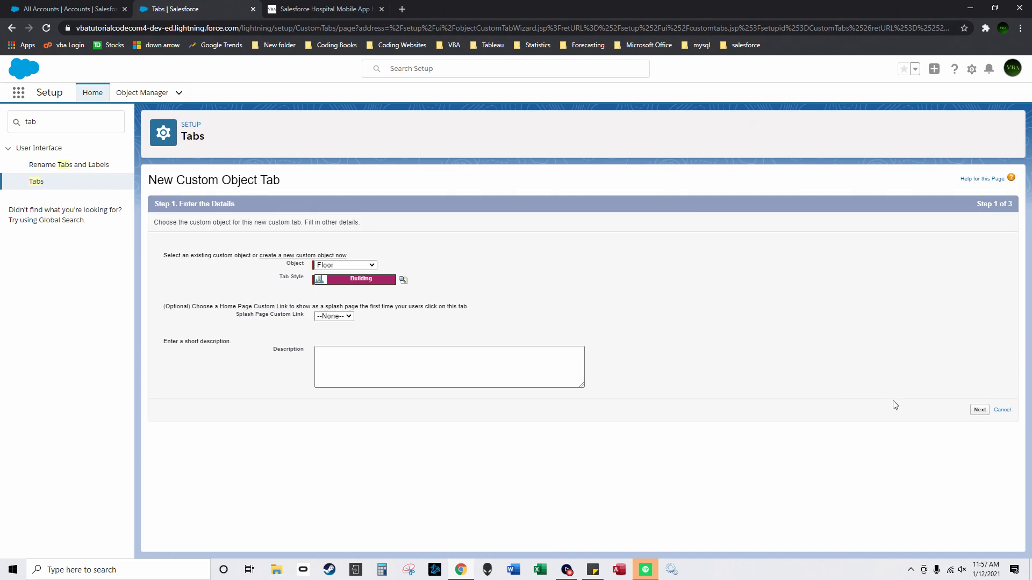
left_click(980, 410)
scroll(924, 506, "down", 6)
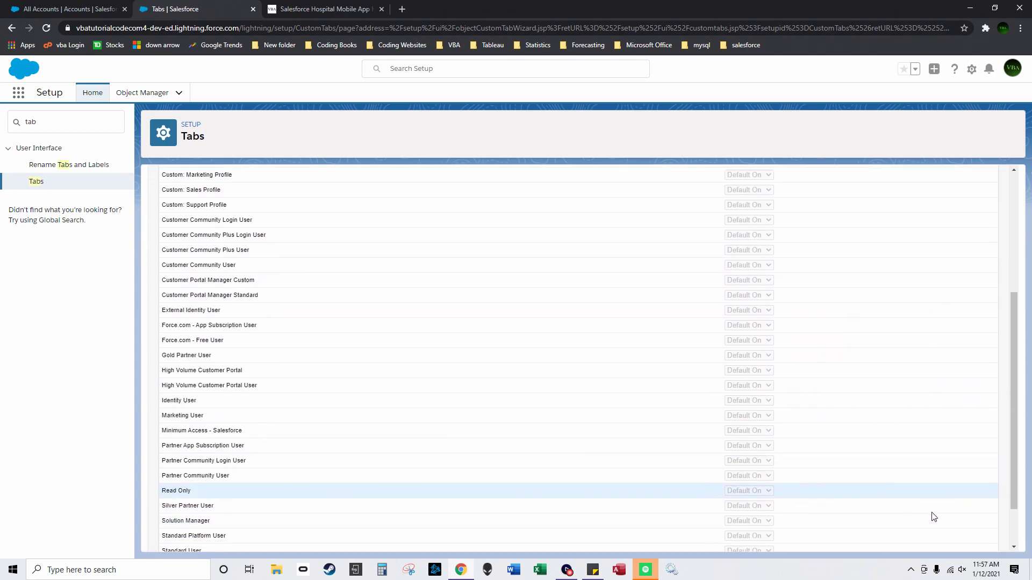
left_click(972, 540)
scroll(935, 323, "down", 3)
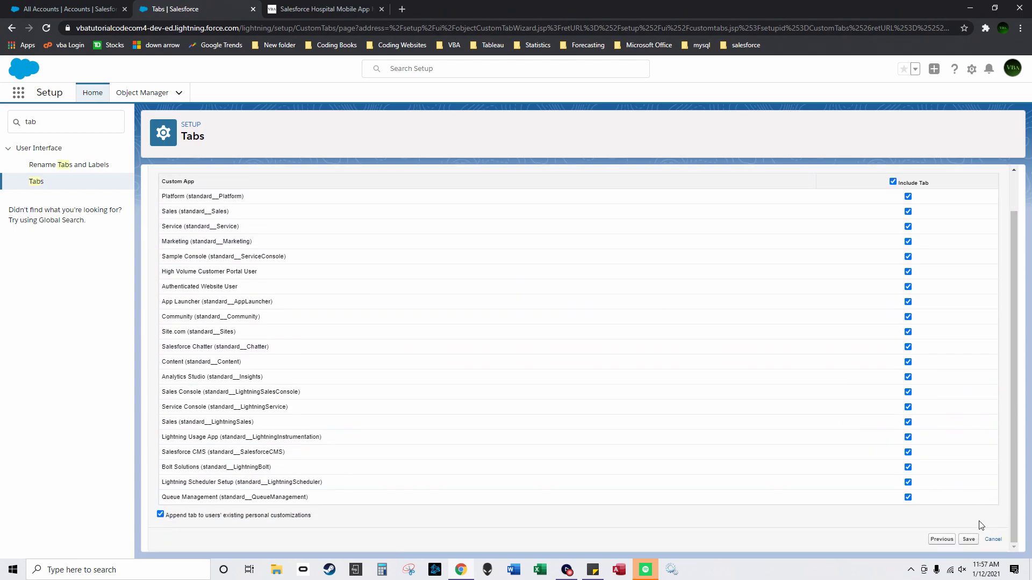
left_click(967, 539)
Step: Create and save a custom object tab for Finished_Task1 with its chosen tab style
left_click(428, 252)
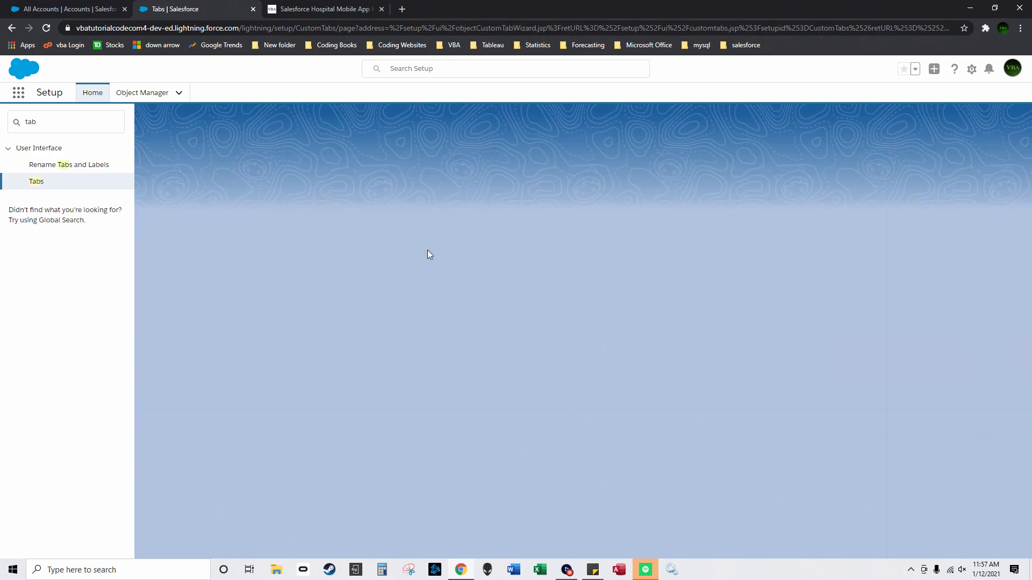
left_click(345, 265)
left_click(339, 283)
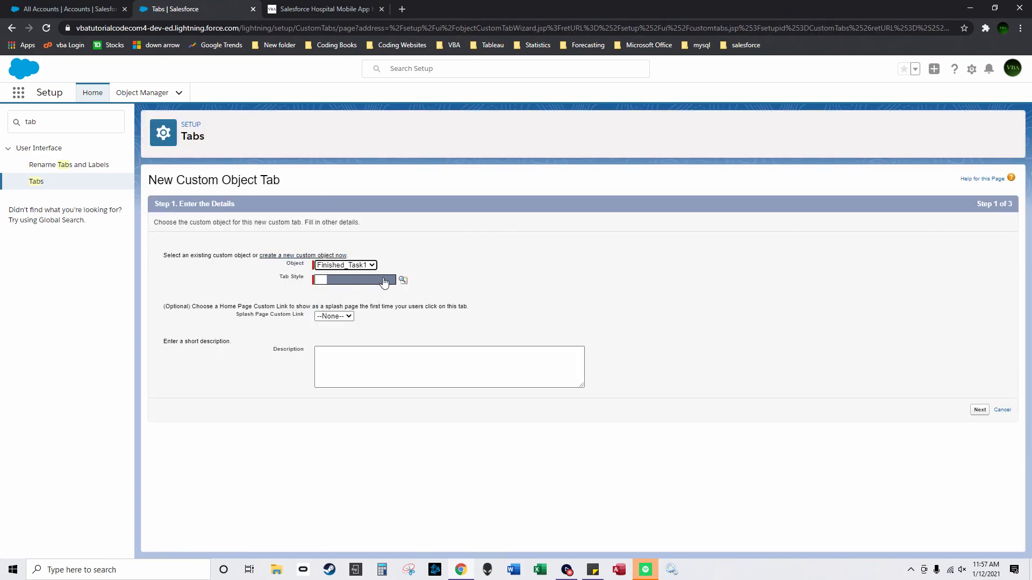
left_click(323, 279)
left_click_drag(415, 264, 508, 365)
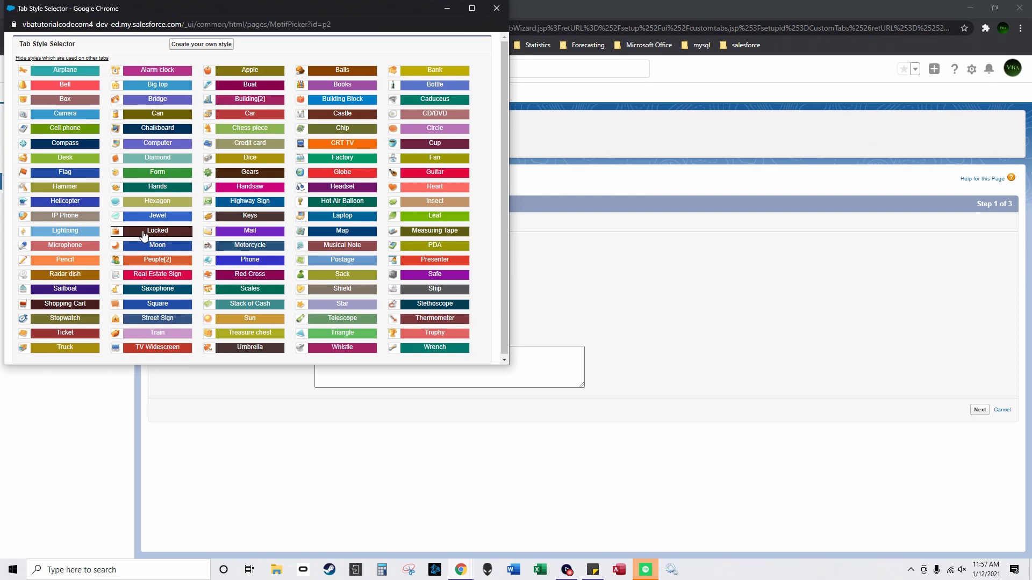
left_click(65, 231)
left_click(980, 411)
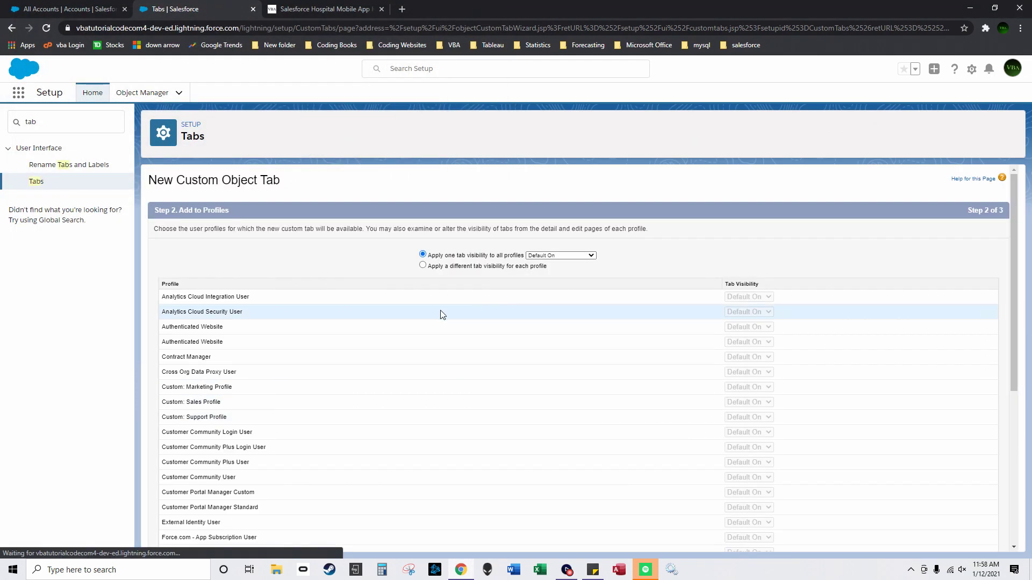
scroll(940, 516, "down", 4)
scroll(966, 546, "down", 2)
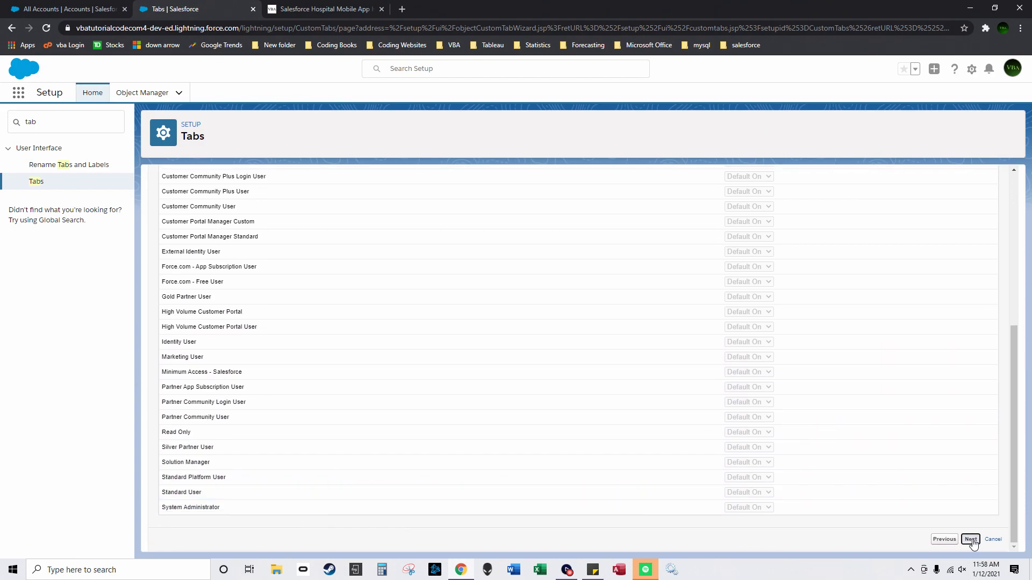
left_click(970, 537)
scroll(979, 532, "down", 2)
left_click(968, 539)
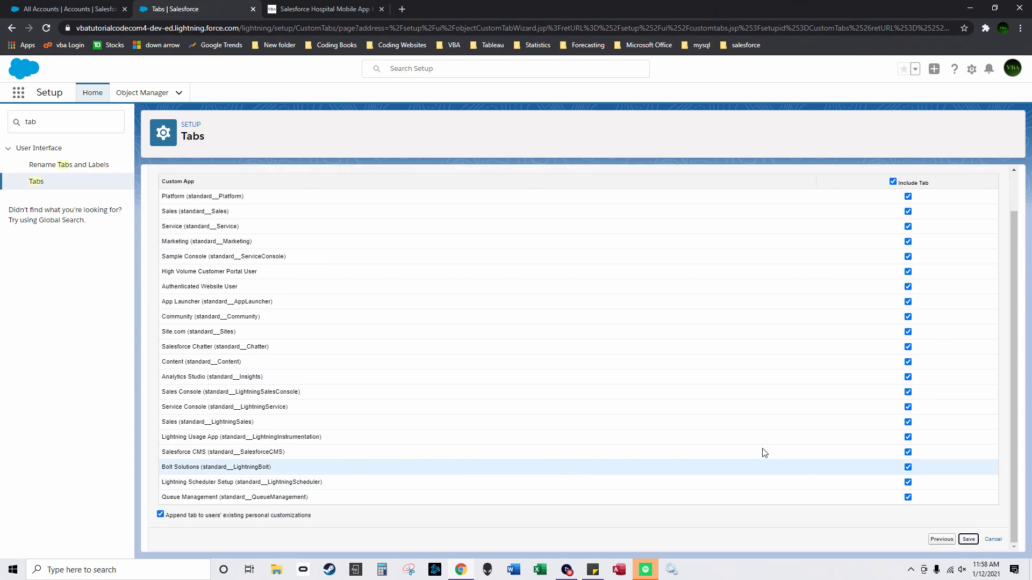
Step: Create and save a Lightning-style custom object tab for Finished_Task2
left_click(345, 265)
left_click(344, 291)
left_click(403, 280)
scroll(143, 213, "down", 1)
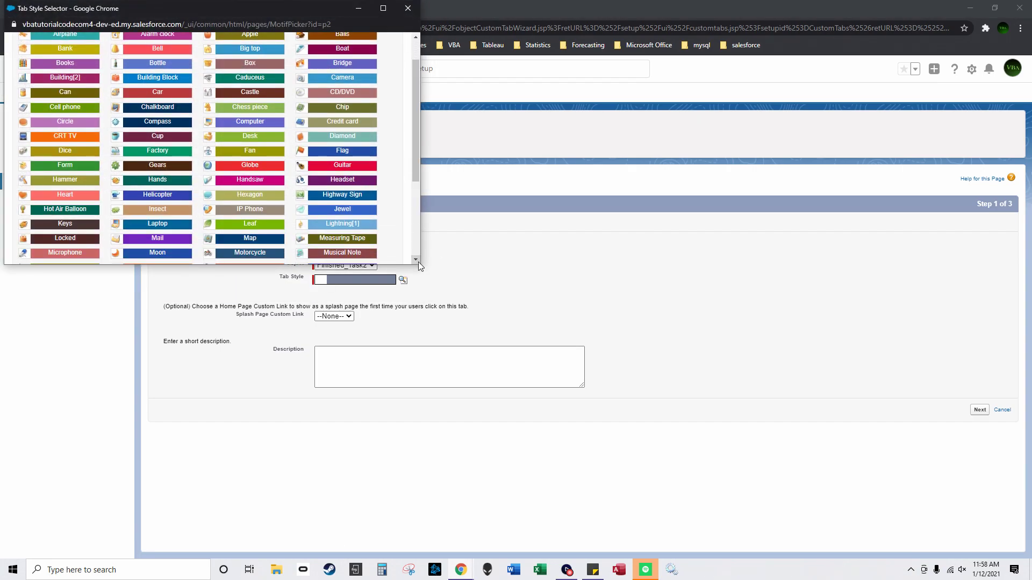
left_click_drag(422, 268, 590, 401)
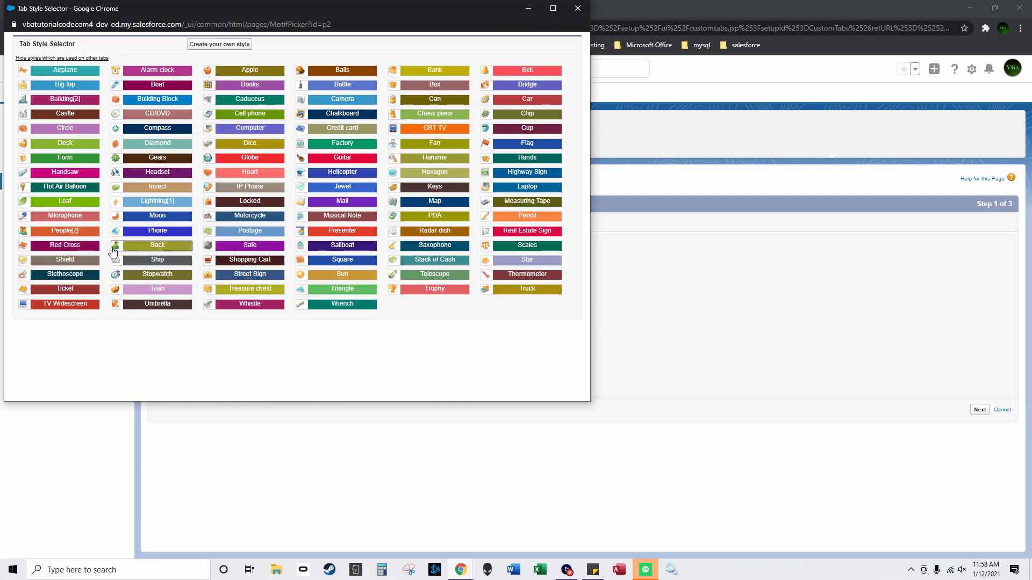
left_click(157, 200)
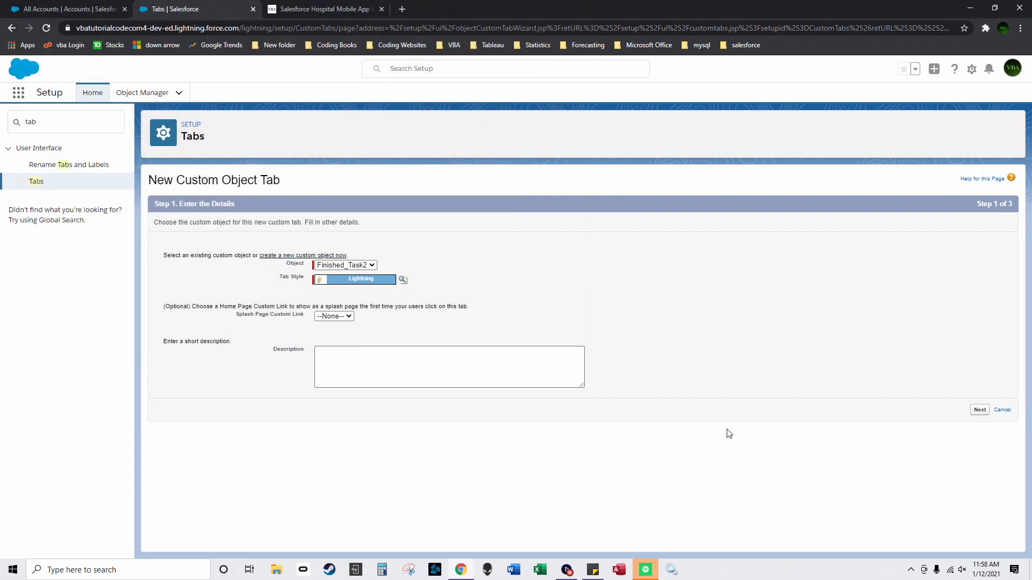
left_click(979, 410)
scroll(652, 297, "down", 5)
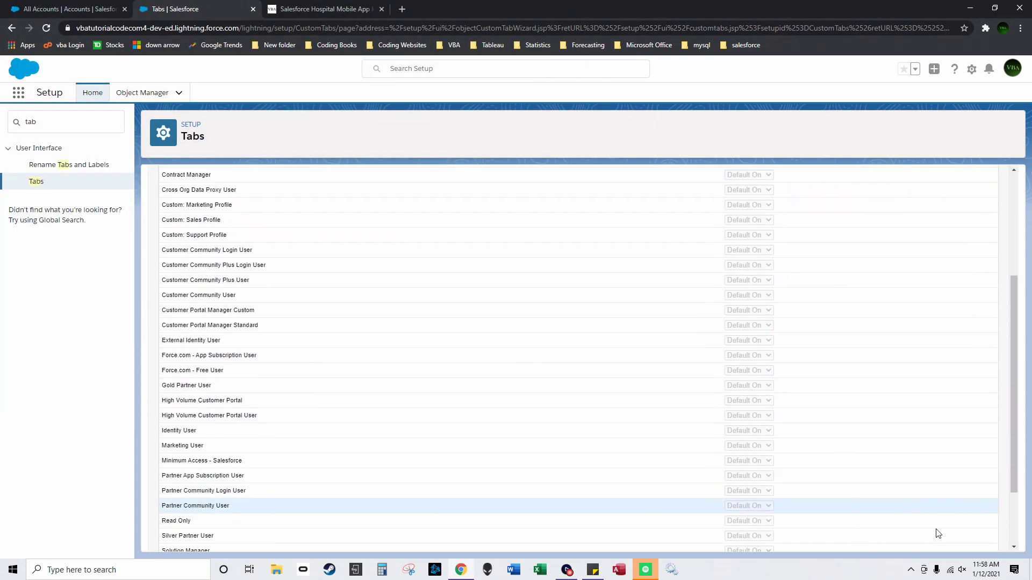
scroll(966, 540, "down", 1)
left_click(969, 536)
scroll(890, 322, "down", 2)
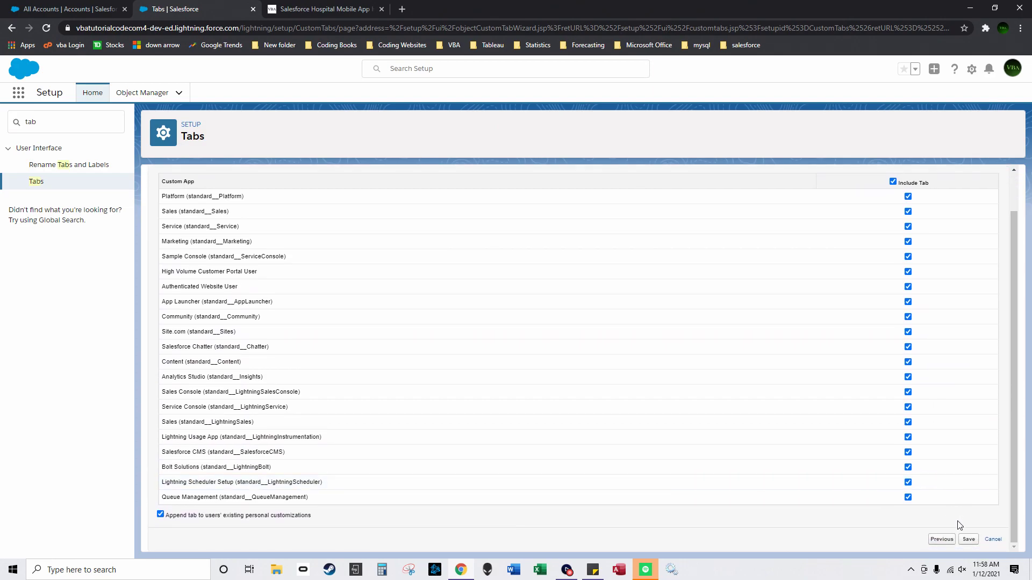
left_click(968, 539)
Step: Create and save a Finished_Task3 custom object tab using the Lightning[2] style, included in all apps
left_click(419, 250)
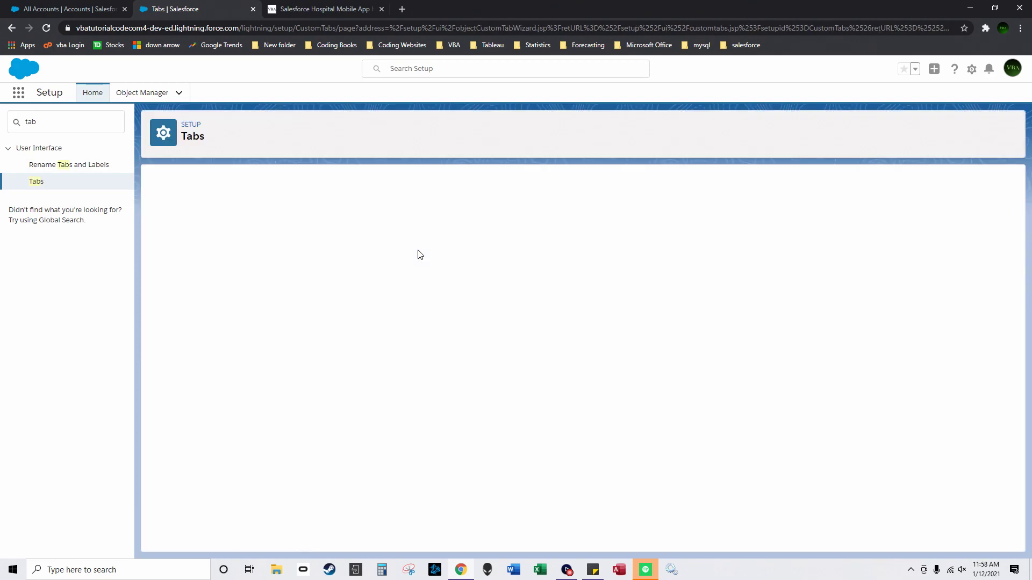
left_click(345, 265)
left_click(344, 285)
left_click(403, 280)
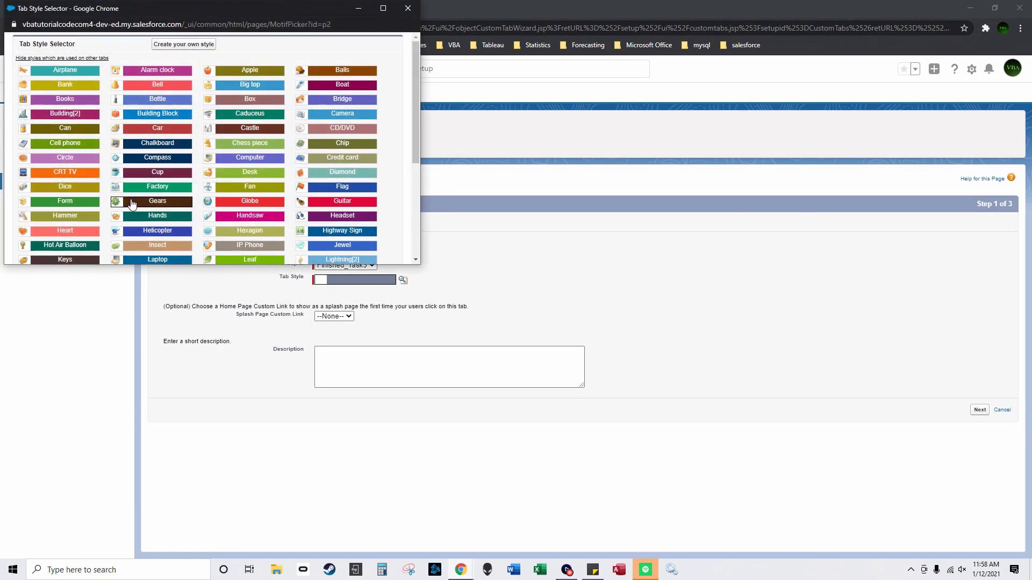
scroll(144, 201, "down", 1)
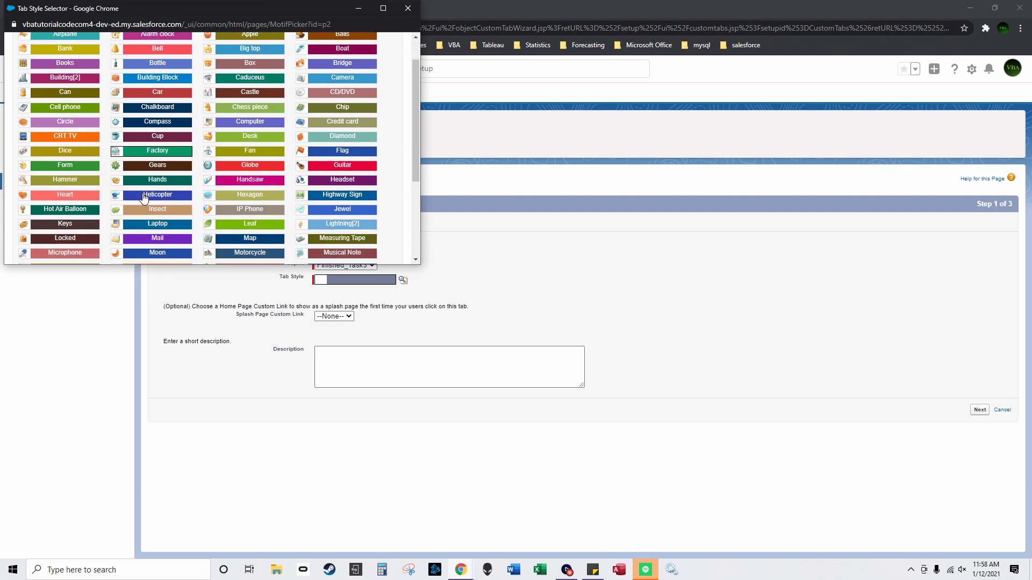
left_click(342, 224)
left_click(980, 410)
scroll(933, 529, "down", 10)
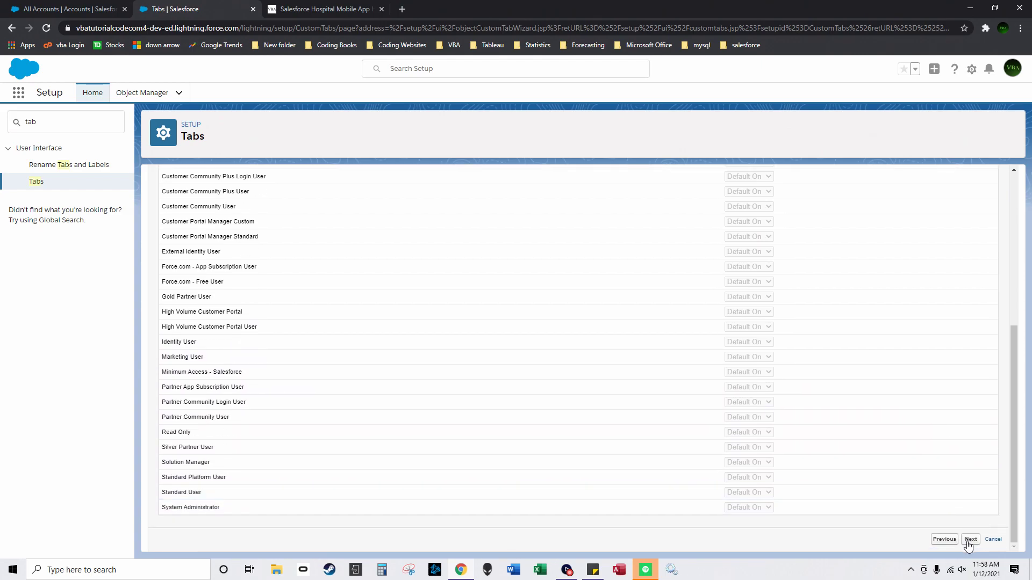
left_click(967, 543)
scroll(916, 300, "down", 5)
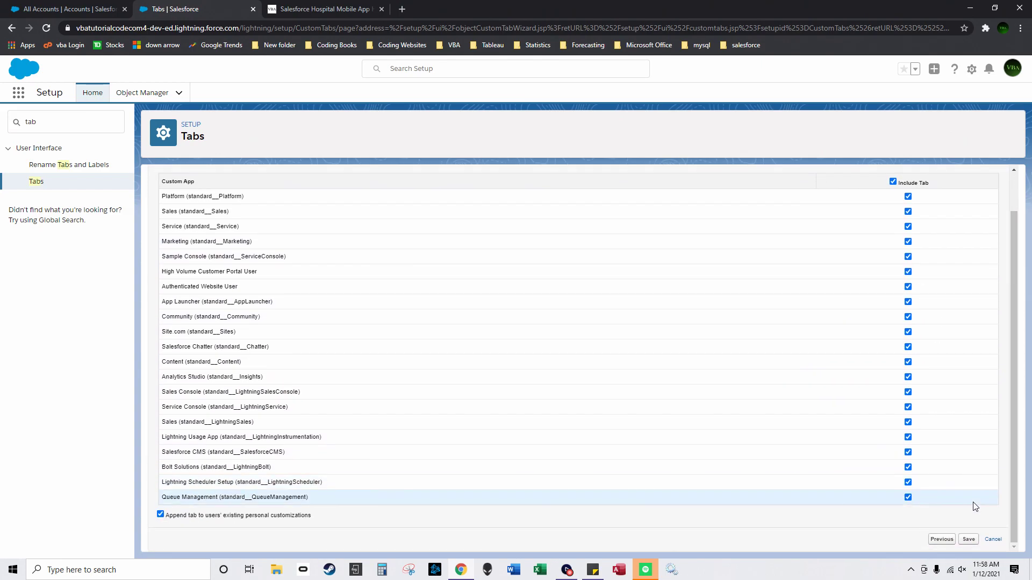
left_click(972, 542)
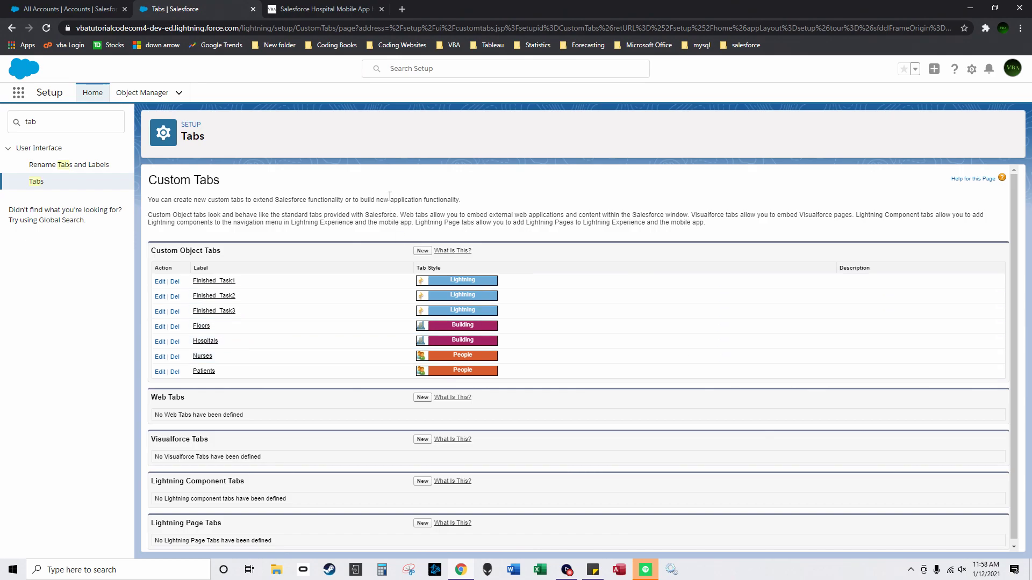
Step: Open Setup Home in a new browser tab, keeping the custom tabs page open
left_click(972, 69)
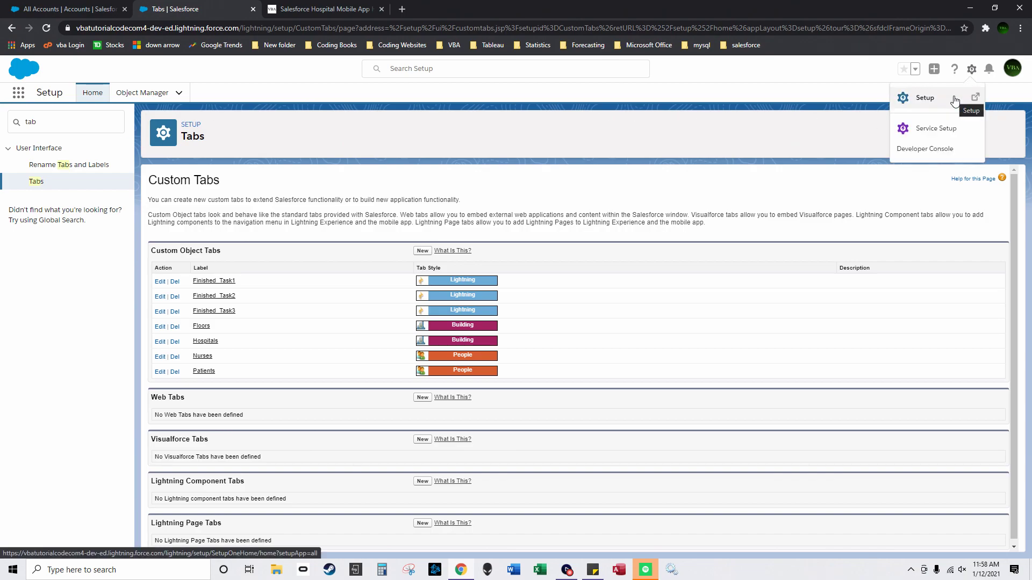
left_click(955, 101)
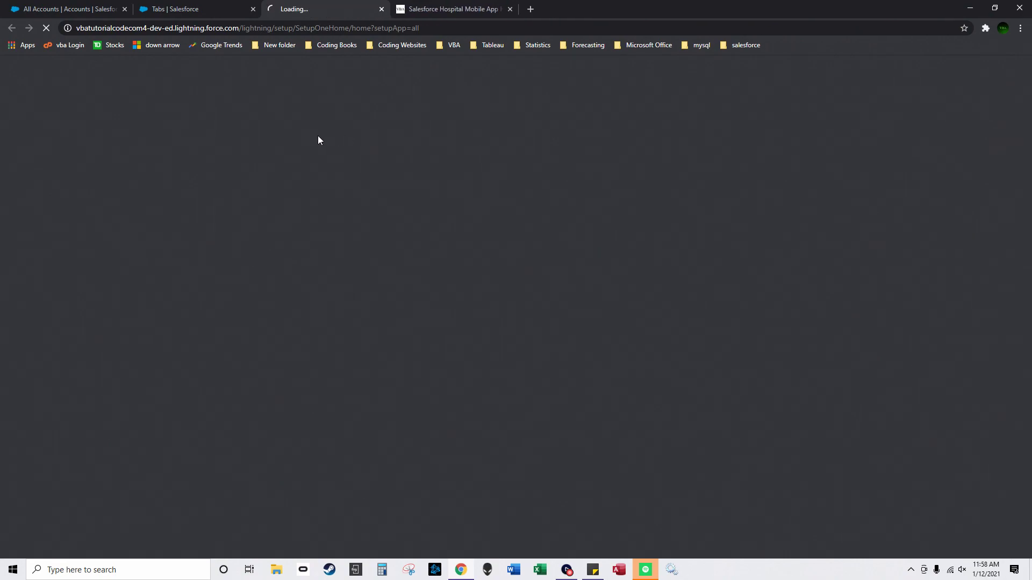
left_click(193, 11)
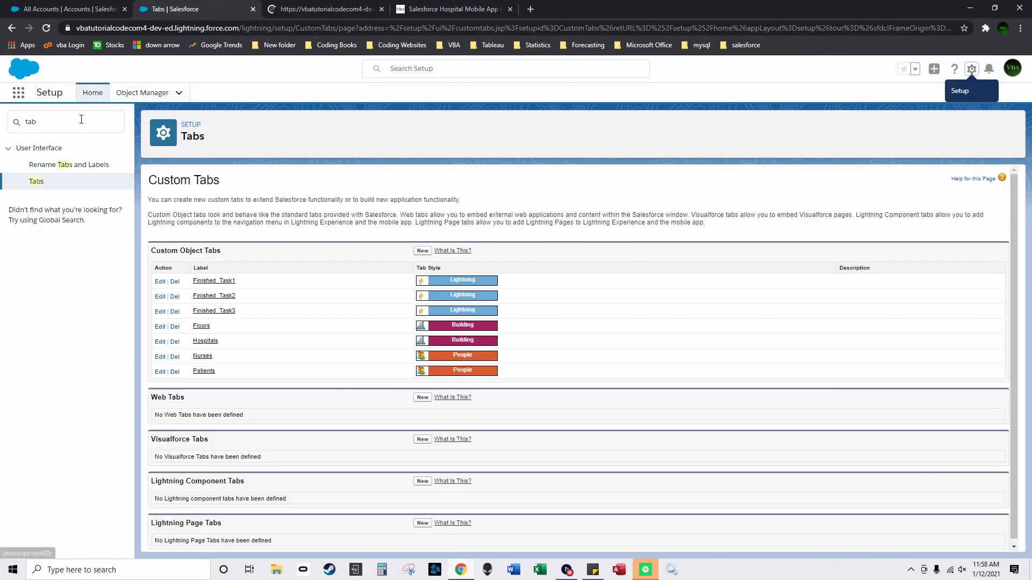
Step: In Activity Settings, uncheck 'Show simpler New Task form on mobile' and submit
type("se")
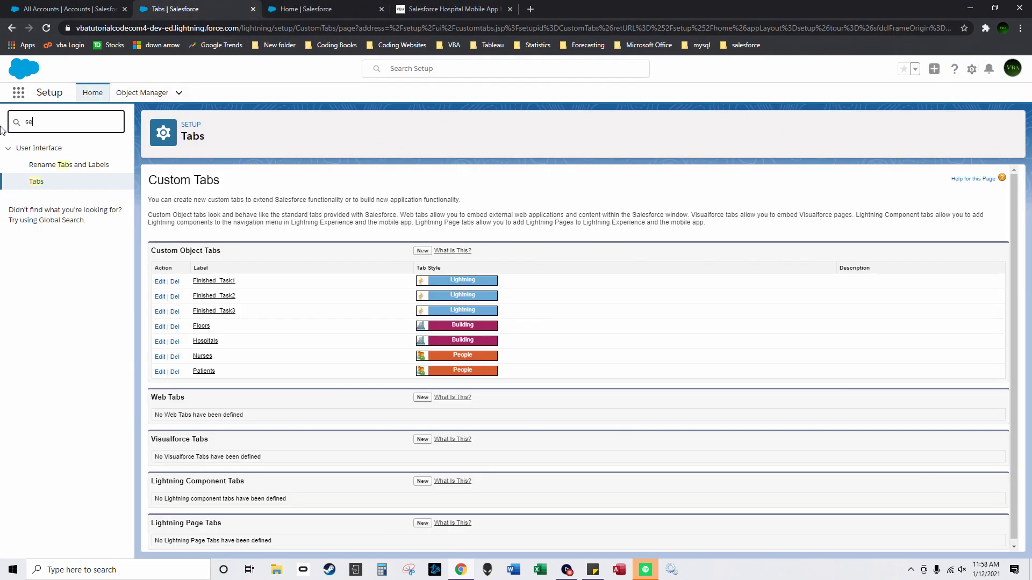
key("BackSpace")
key("BackSpace")
type("activity se")
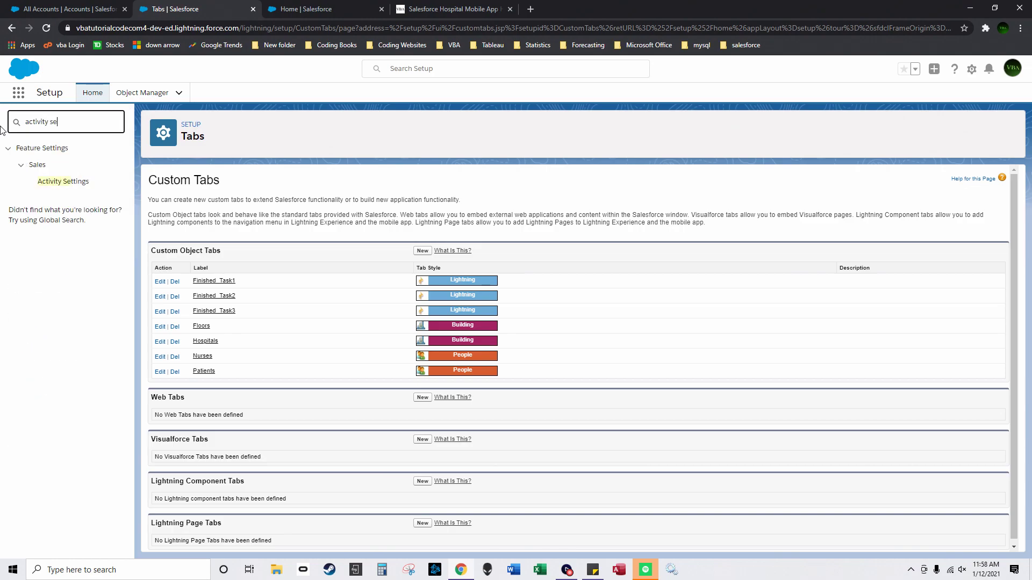
left_click(64, 183)
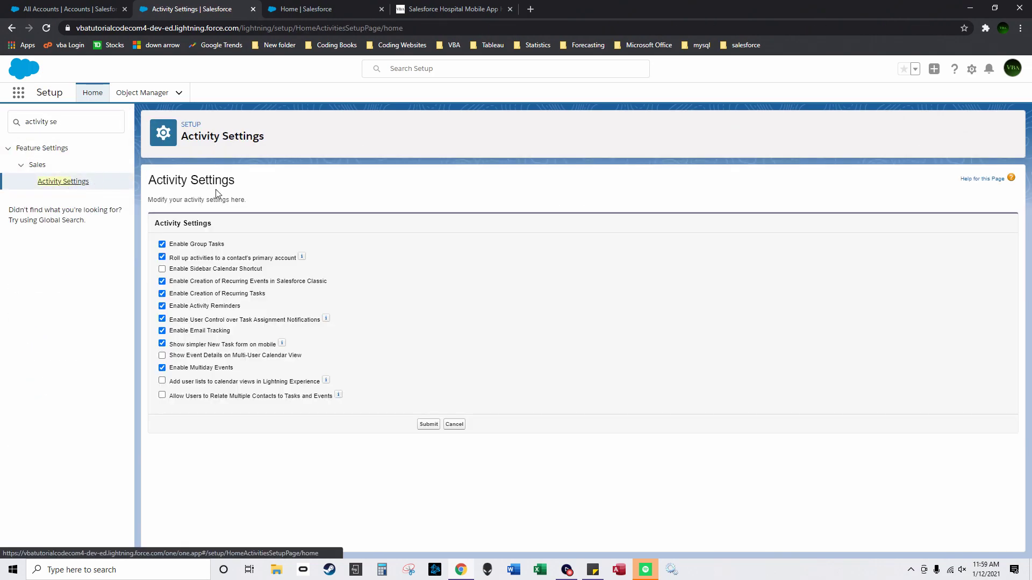
left_click(162, 345)
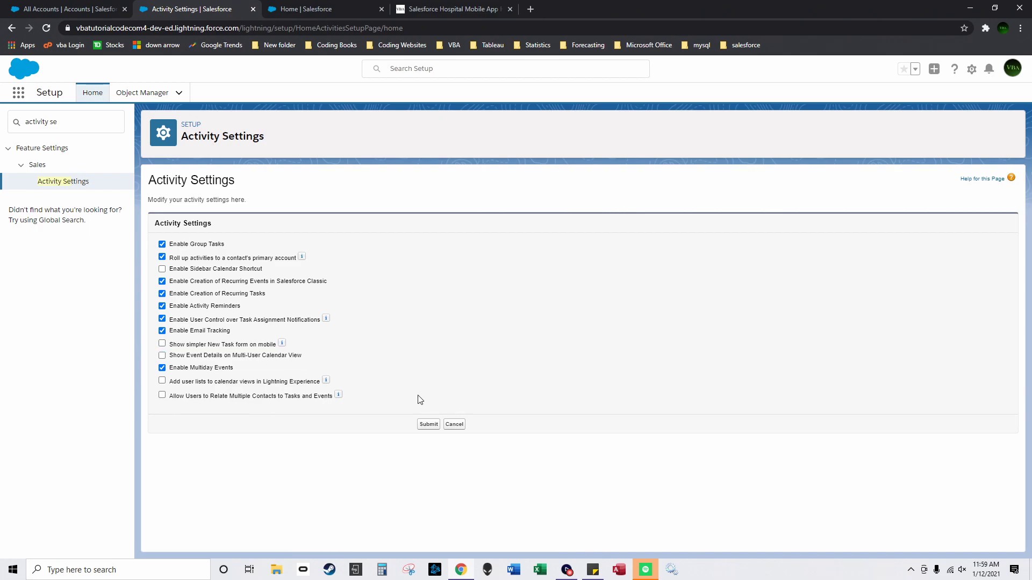
left_click(429, 425)
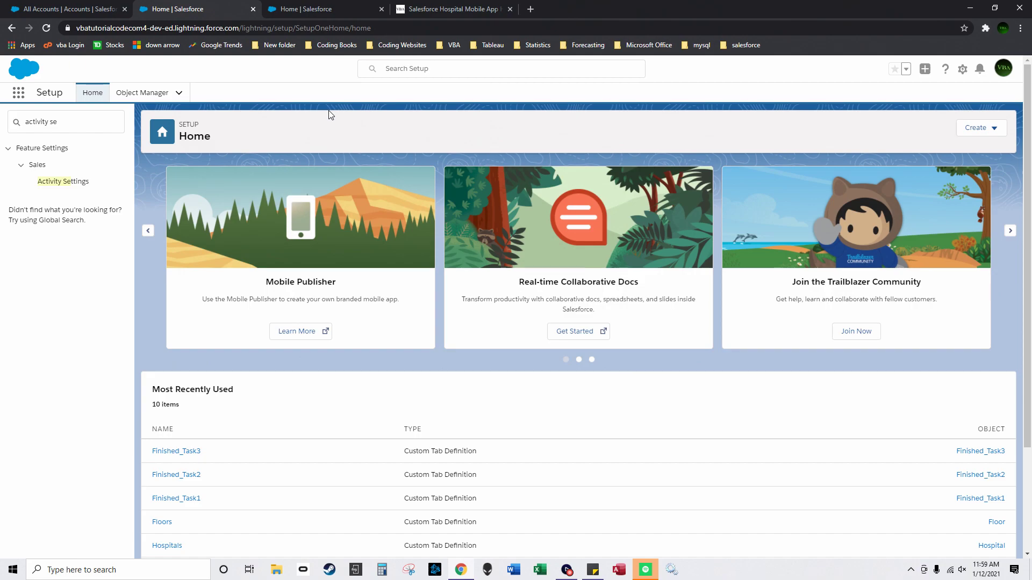
Step: Open App Manager and start a new Lightning app named HospitalManagementApp
left_click_drag(68, 124, 10, 121)
key("BackSpace")
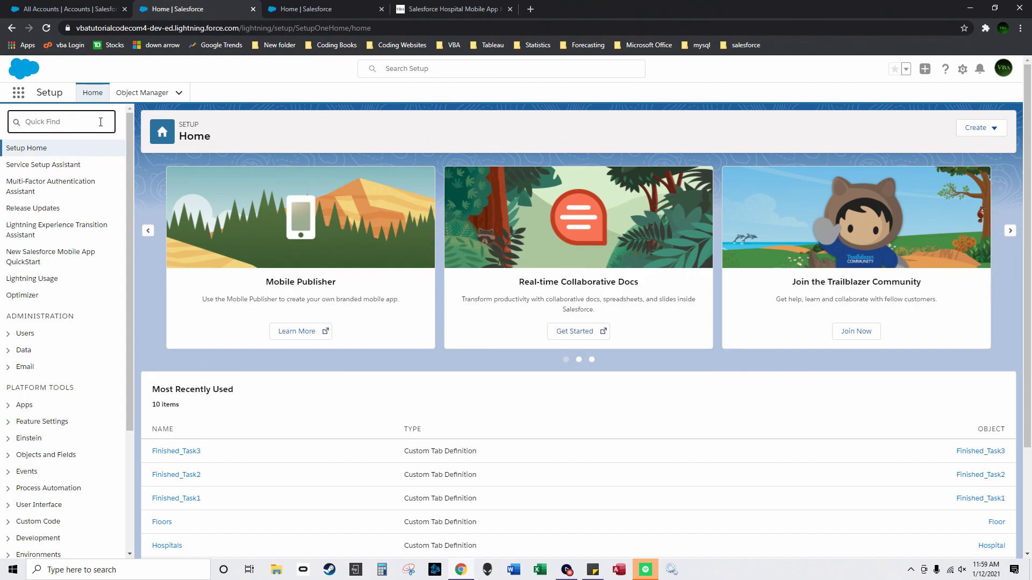
type("app manager")
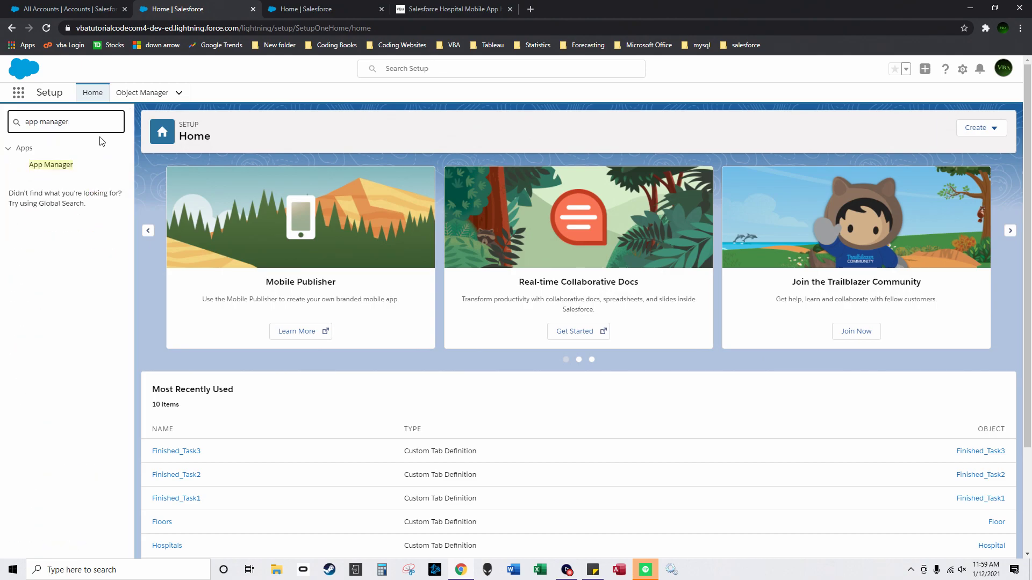
left_click(51, 164)
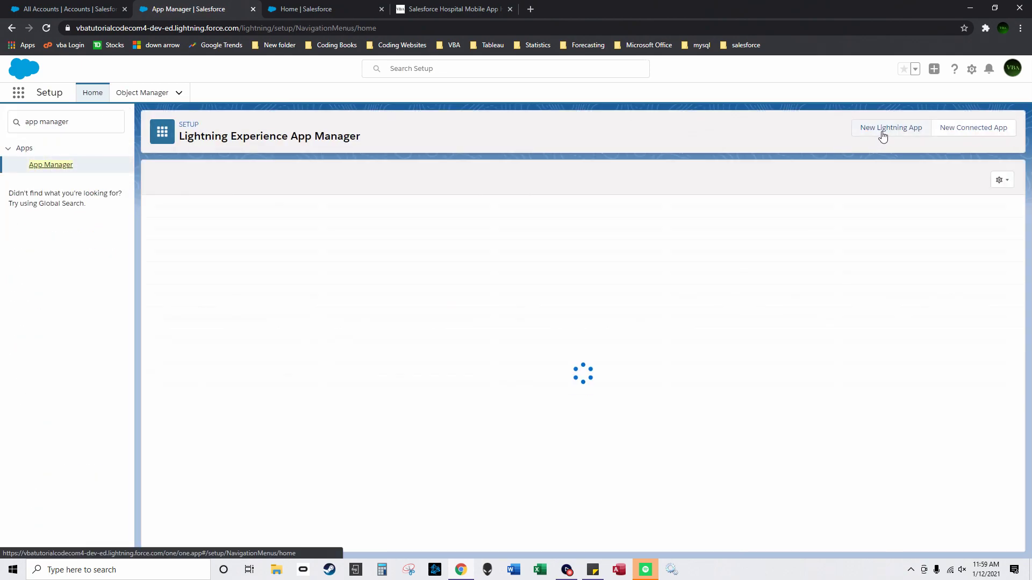
left_click(891, 129)
left_click(369, 253)
type("Hospital")
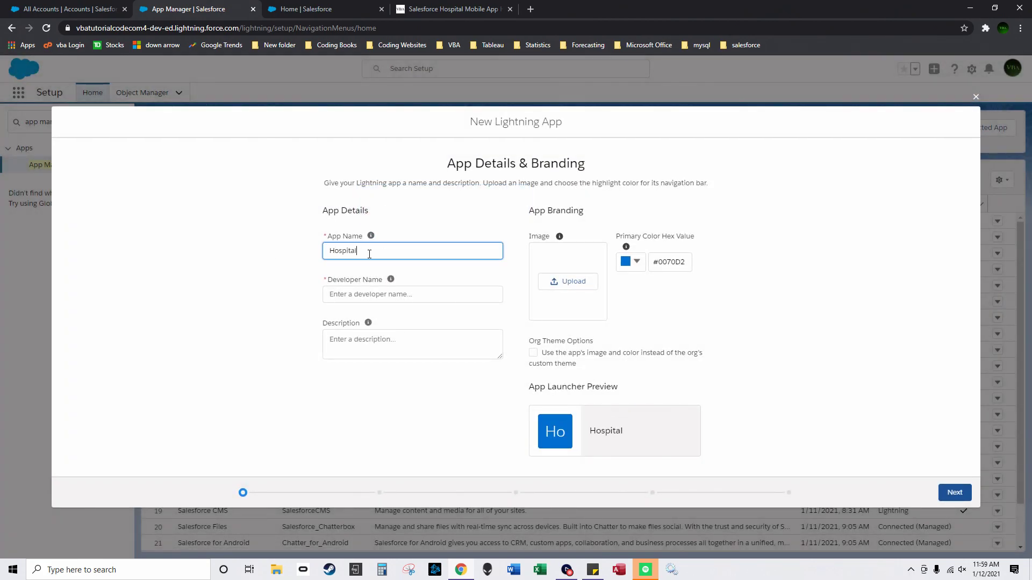
type("ManagementApp")
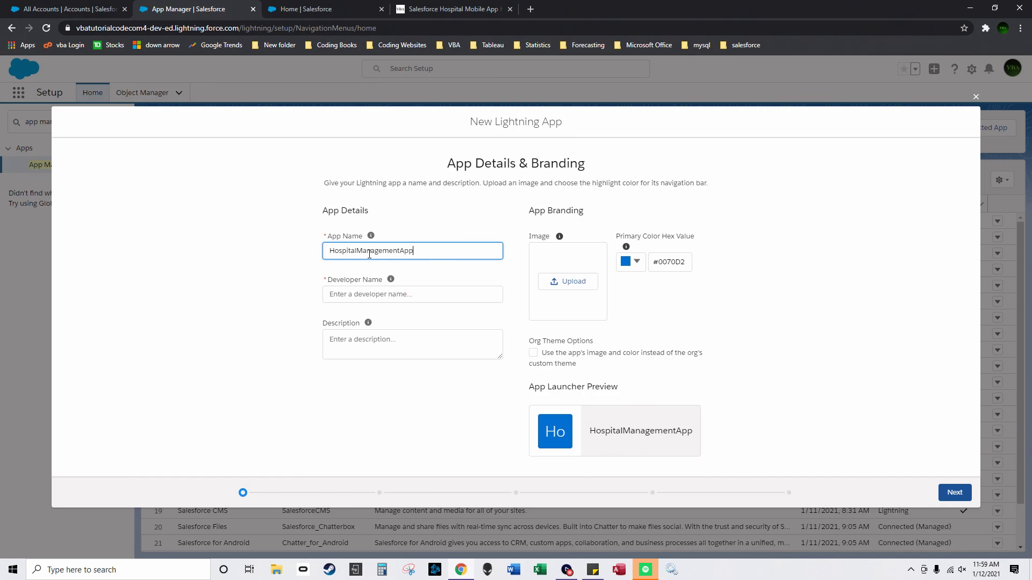
left_click(434, 269)
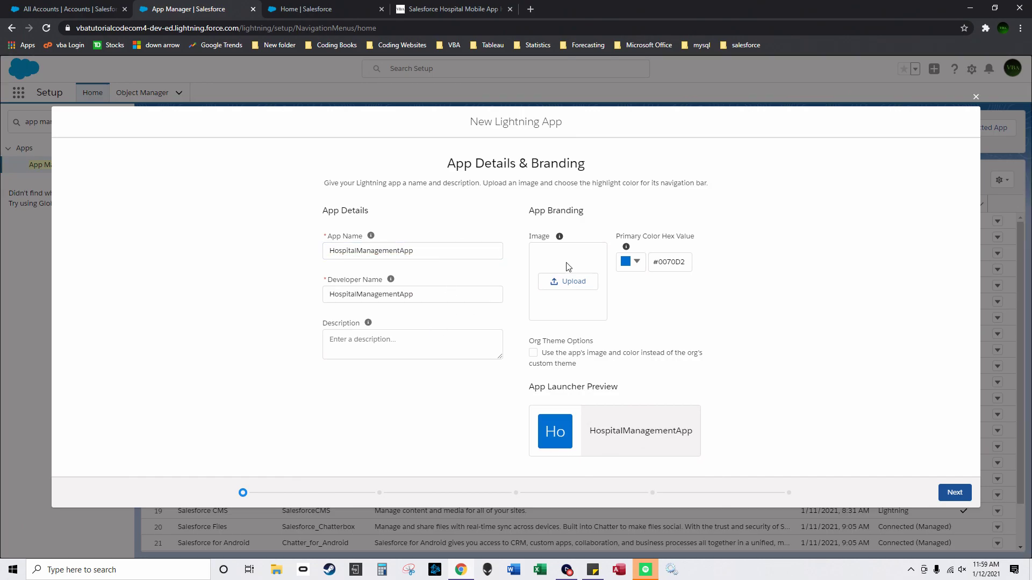
Step: Upload the hospital logo image and keep the #0070D2 primary colour
left_click(560, 284)
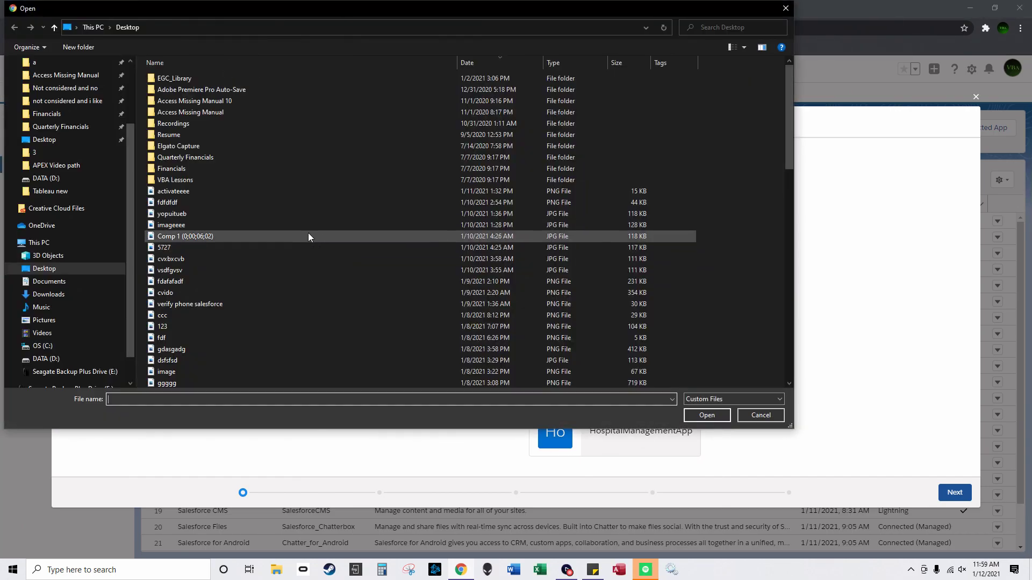
left_click(215, 59)
left_click(230, 280)
type("hospital logo")
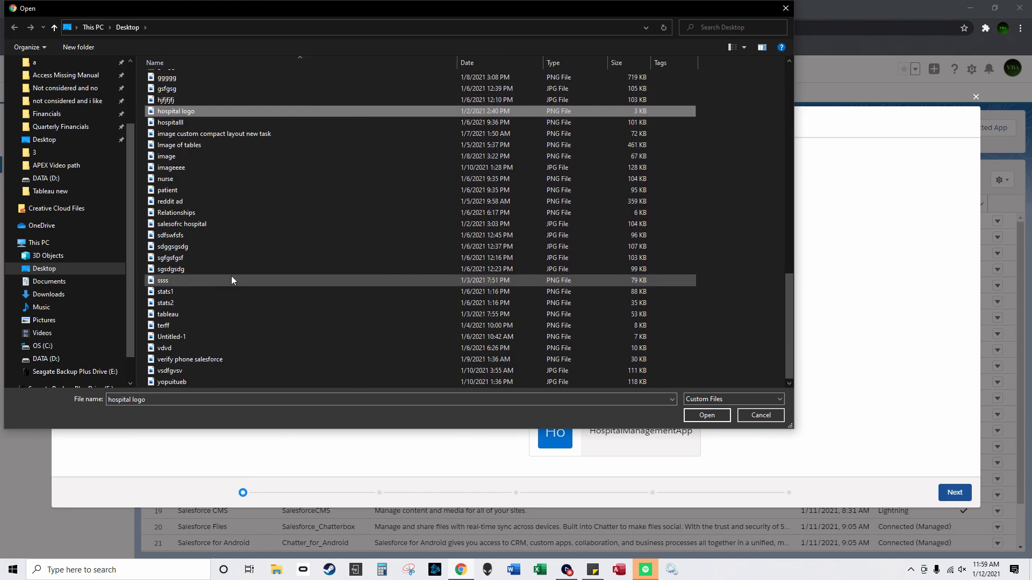
double_click(437, 110)
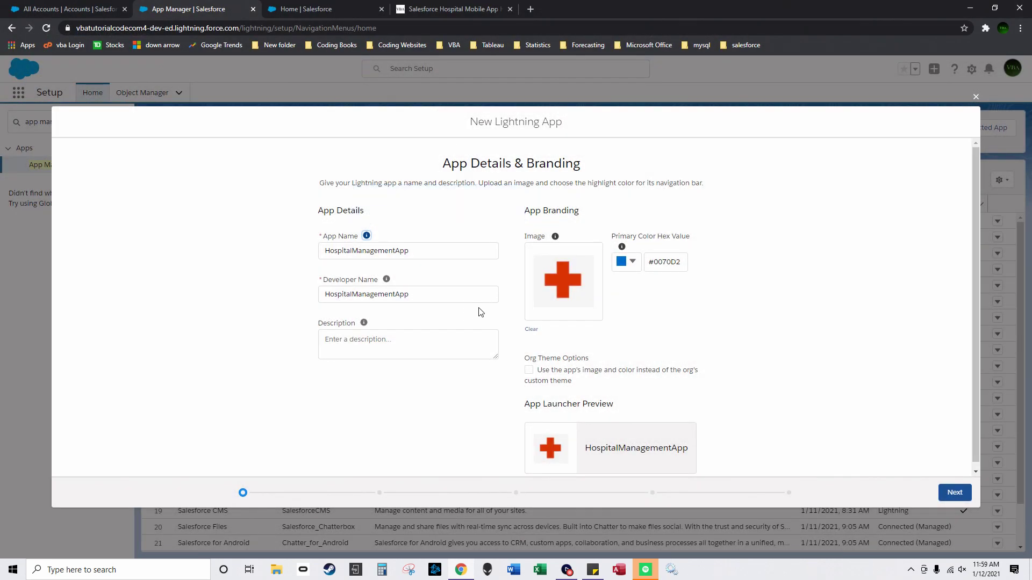
left_click(632, 262)
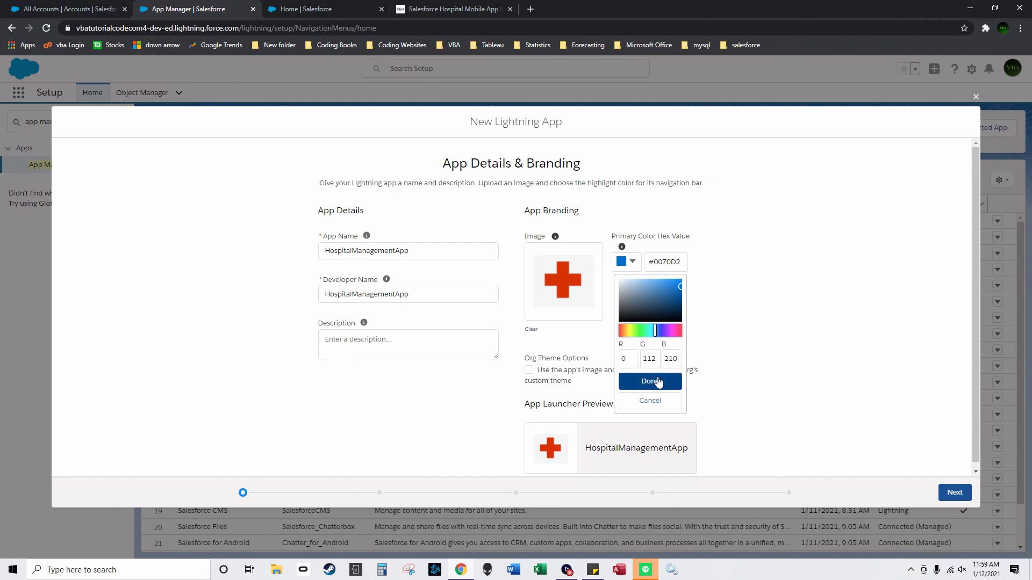
left_click(650, 381)
left_click(947, 491)
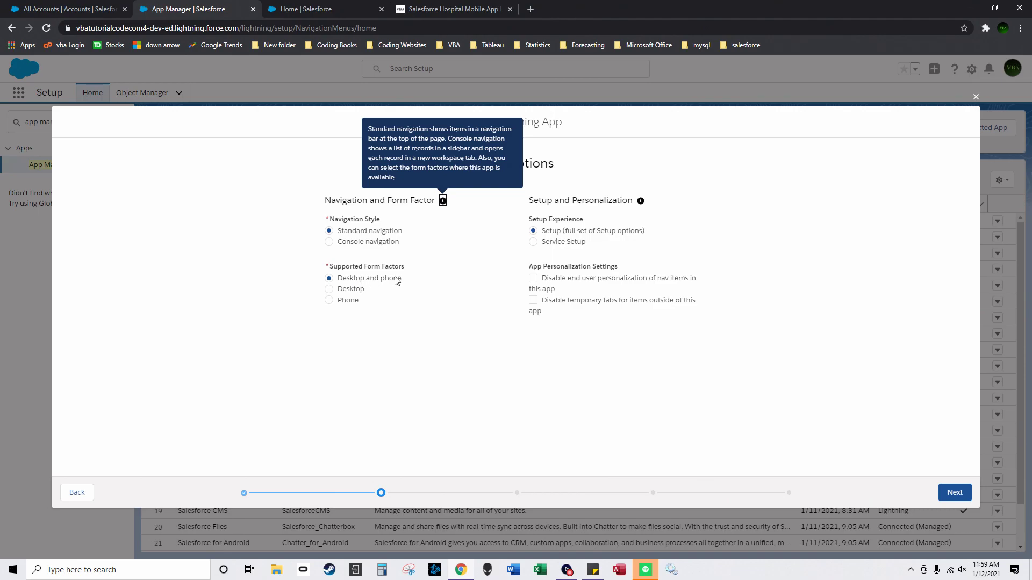
Step: Advance the app wizard to Navigation Items and add Hospitals
left_click(950, 493)
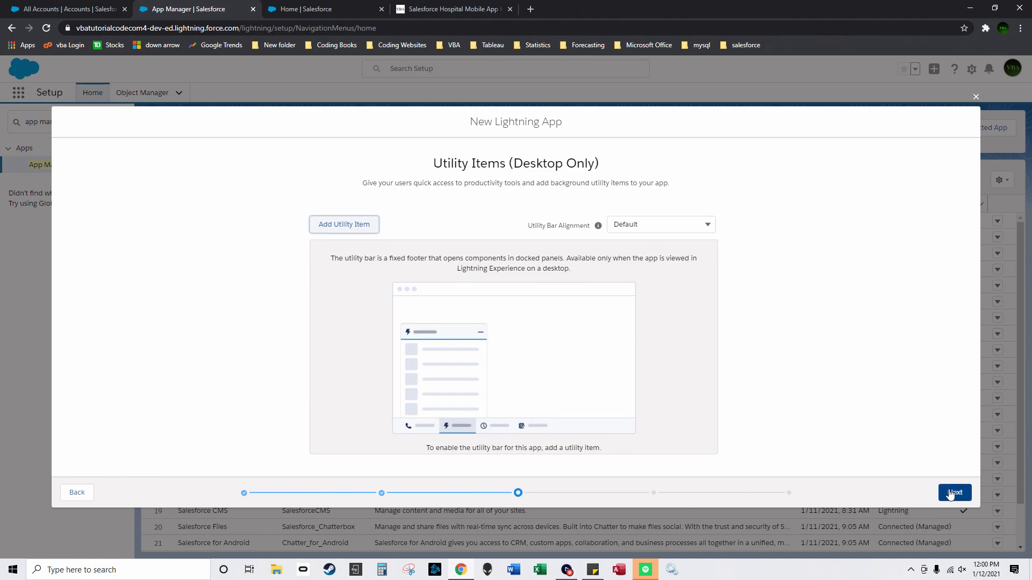
left_click(951, 494)
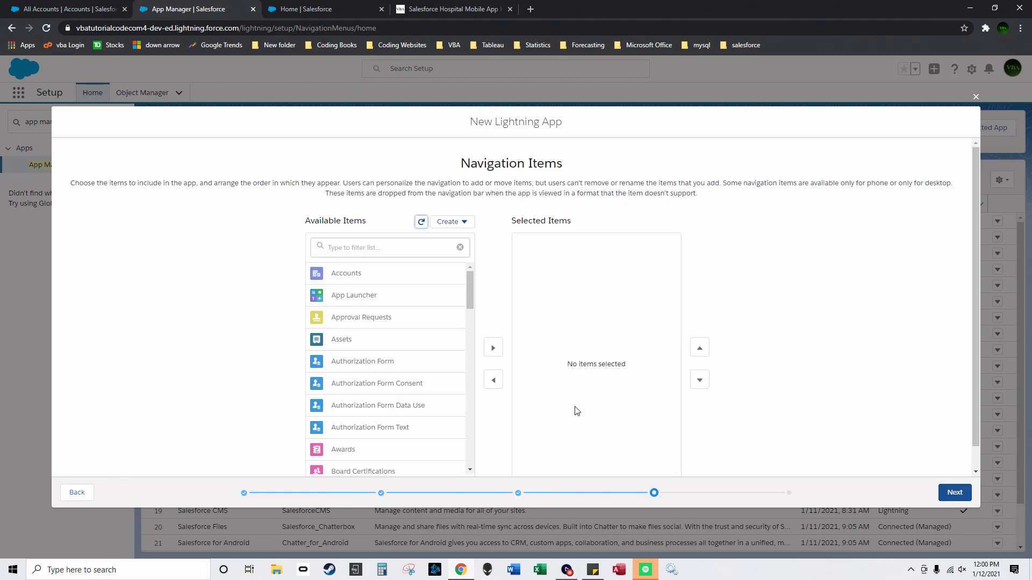
left_click_drag(468, 283, 469, 289)
left_click(411, 248)
type("hos")
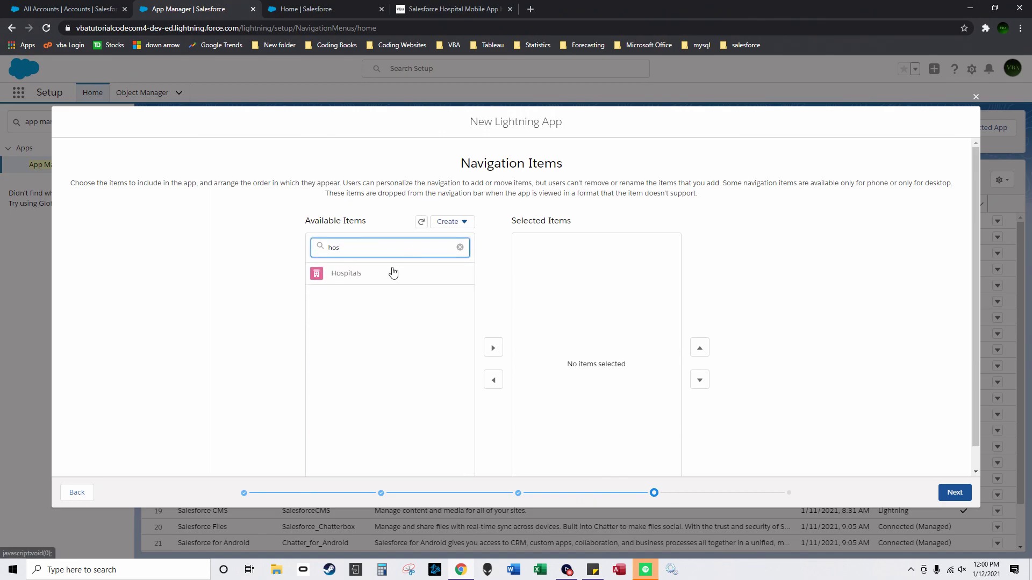
left_click(392, 273)
left_click(493, 348)
Step: Add Patients, Tasks, Finished_Task1, Finished_Task2 and Finished_Task3 to the navigation items
left_click_drag(353, 250, 282, 251)
type("patient")
left_click(394, 274)
left_click(492, 348)
left_click_drag(357, 250, 313, 248)
type("task")
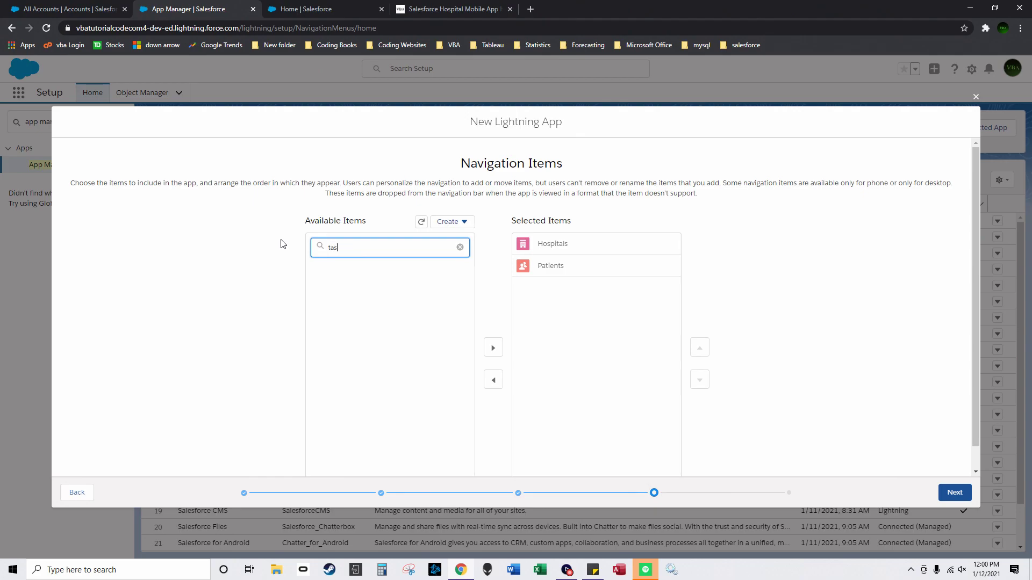
left_click(373, 343)
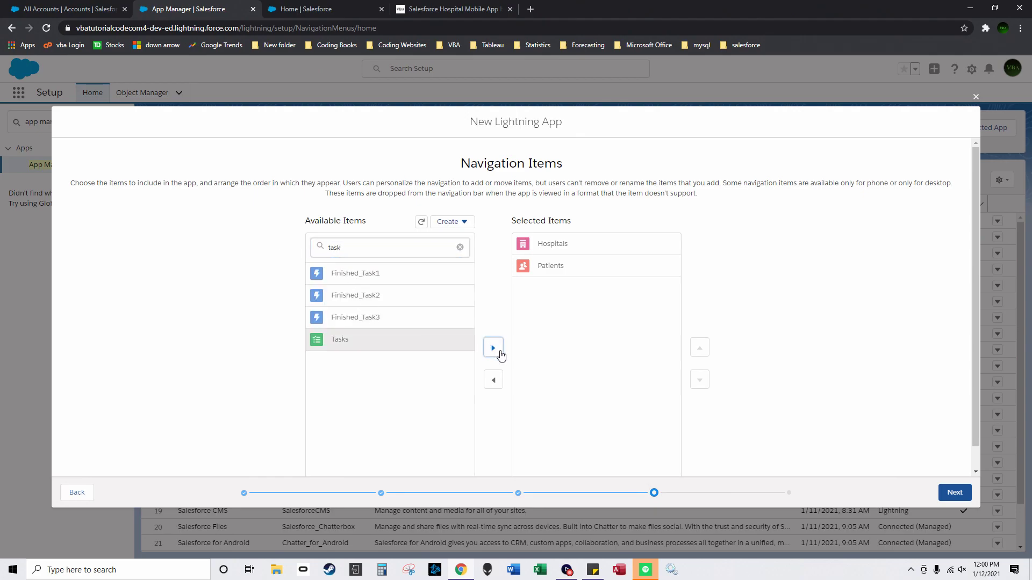
left_click(493, 348)
left_click(493, 348)
left_click(493, 348)
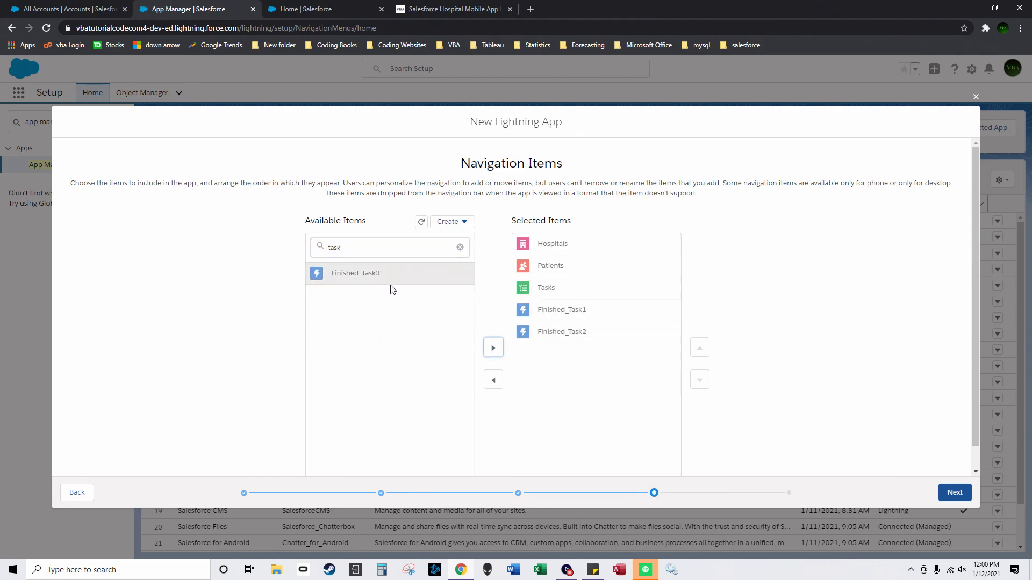
left_click(494, 349)
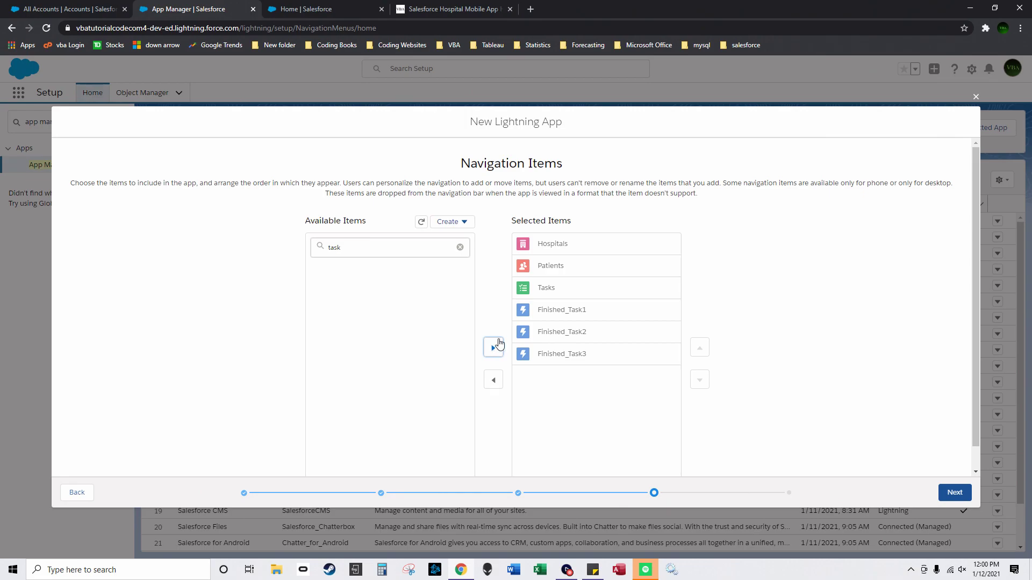
Step: Add Nurses, move it to the top, and place Patients above Hospitals
left_click(534, 266)
left_click_drag(366, 239, 293, 236)
type("nurse")
left_click(355, 273)
left_click(493, 341)
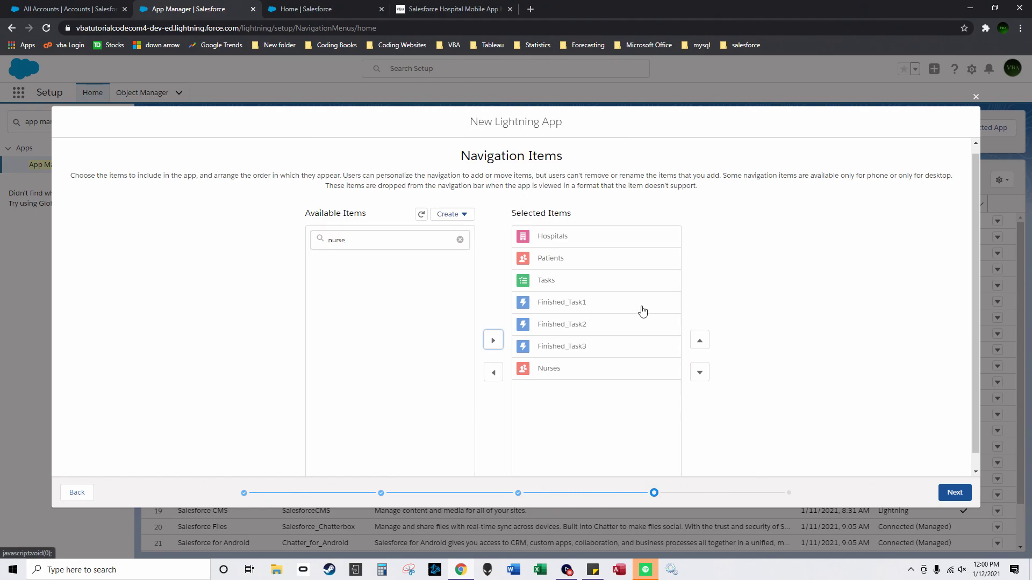
left_click(562, 377)
left_click(699, 340)
left_click(700, 340)
left_click(700, 340)
left_click(699, 341)
left_click(699, 341)
left_click(699, 340)
left_click(613, 282)
left_click(699, 341)
Step: Add Floors and move it up to third place in the navigation order
left_click_drag(376, 240, 280, 240)
type("floot")
left_click(403, 281)
left_click(363, 245)
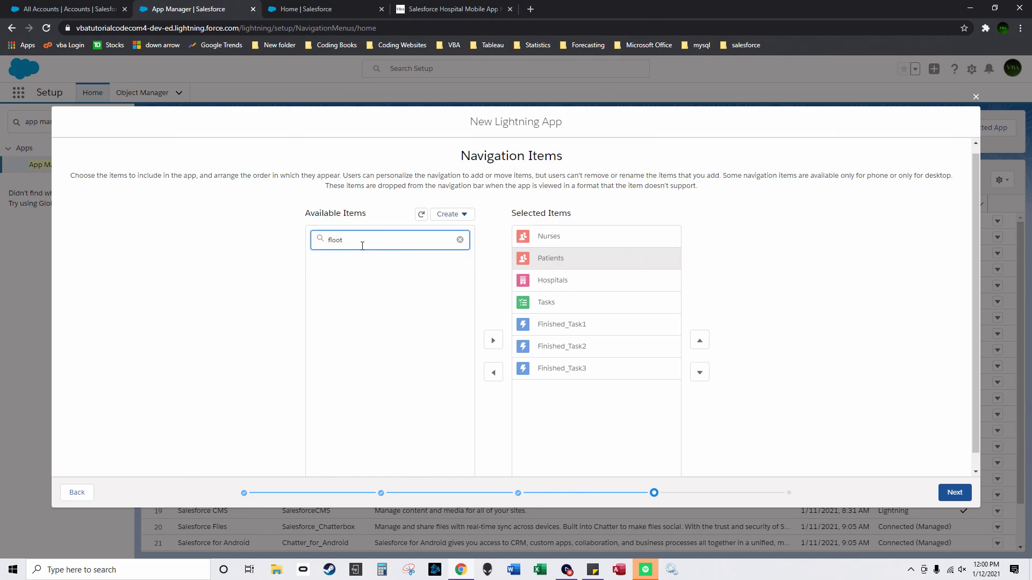
type("r")
left_click(370, 263)
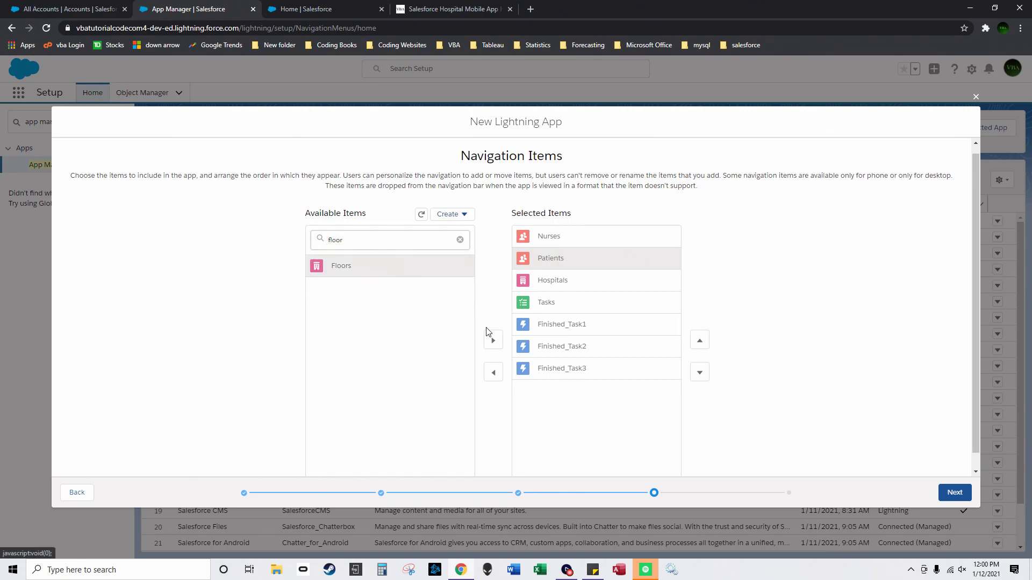
left_click(493, 340)
left_click(607, 396)
left_click(699, 340)
left_click(699, 340)
left_click(699, 341)
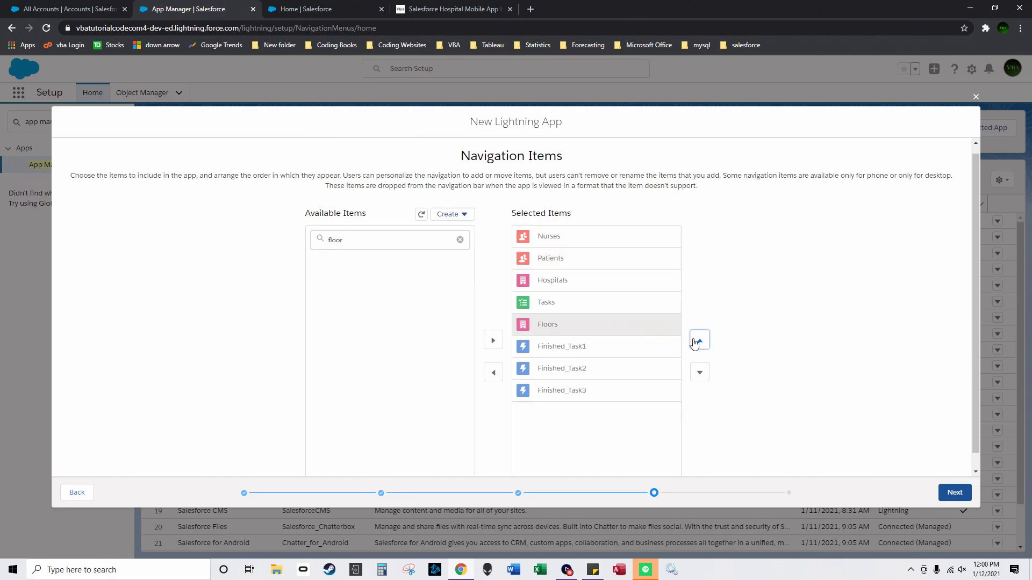
left_click(699, 340)
left_click(699, 341)
Step: Add Contacts, Cases and Reports to the navigation items
double_click(344, 240)
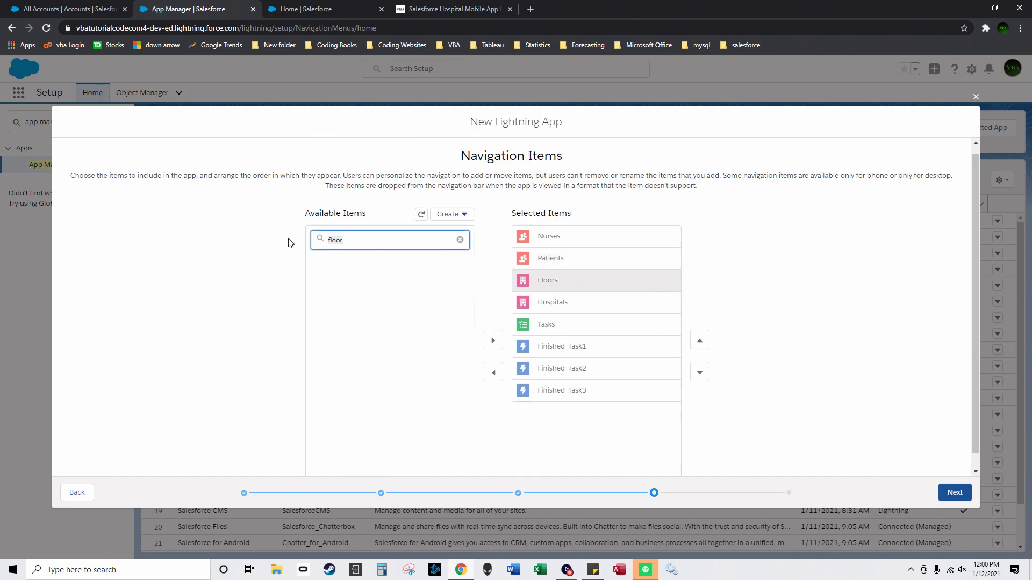
type("contact")
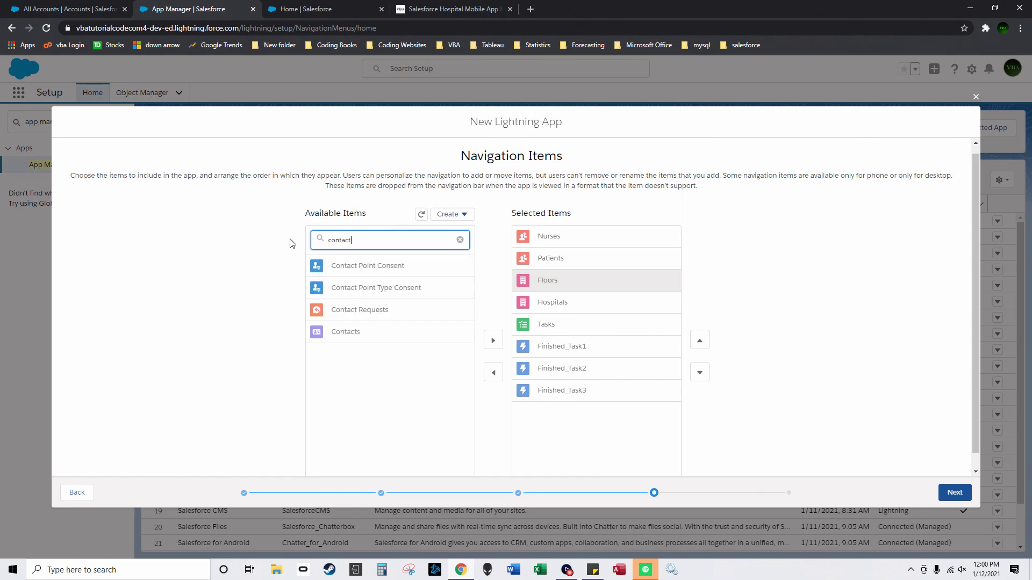
left_click(397, 333)
left_click(493, 340)
double_click(344, 240)
type("cases")
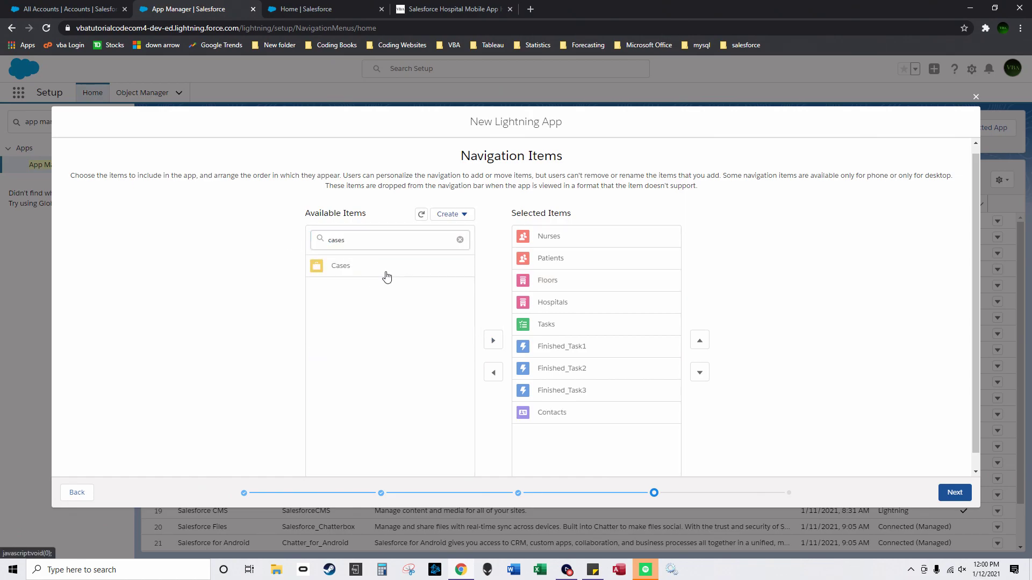
left_click(385, 271)
left_click(492, 342)
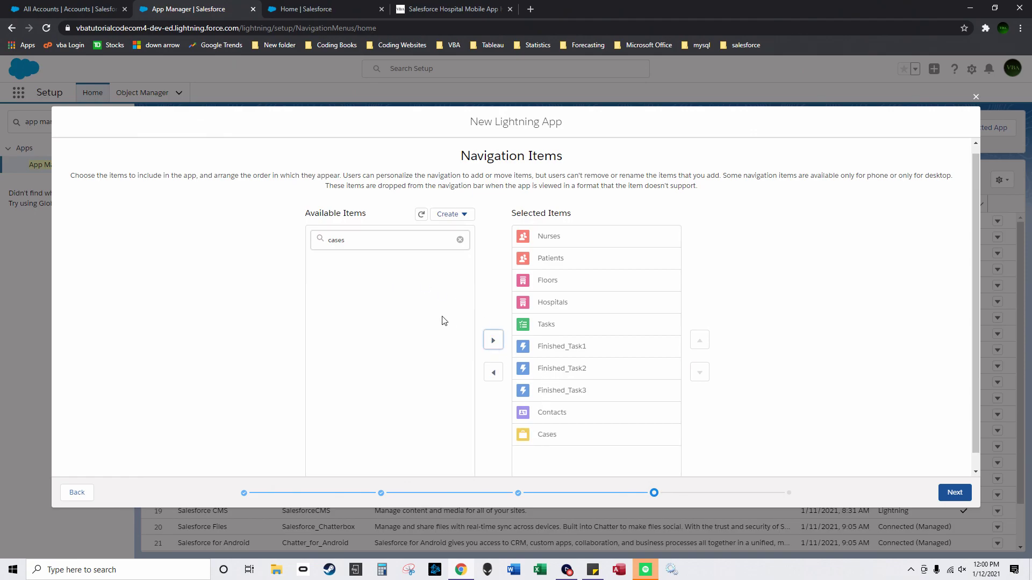
double_click(358, 246)
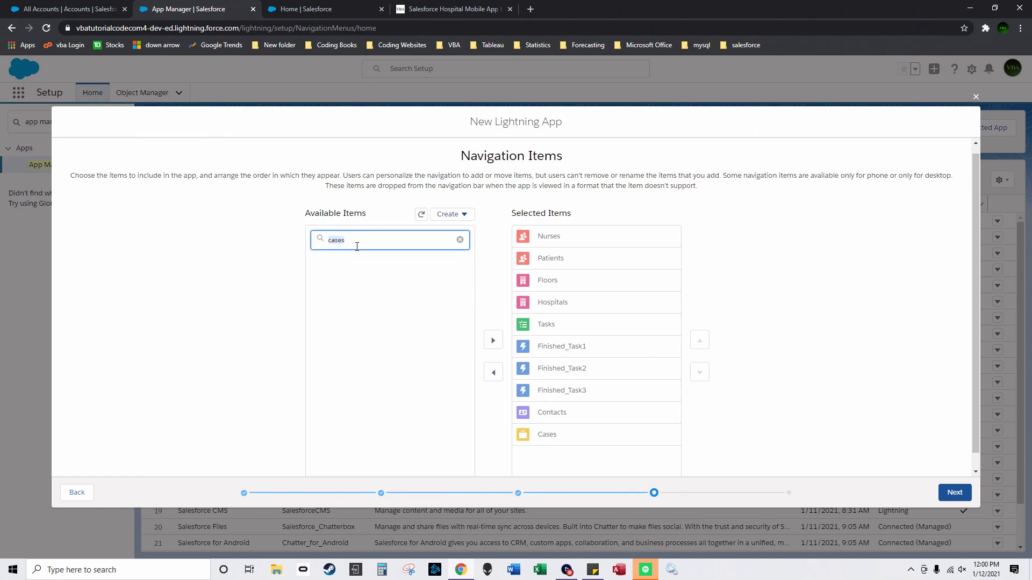
key("BackSpace")
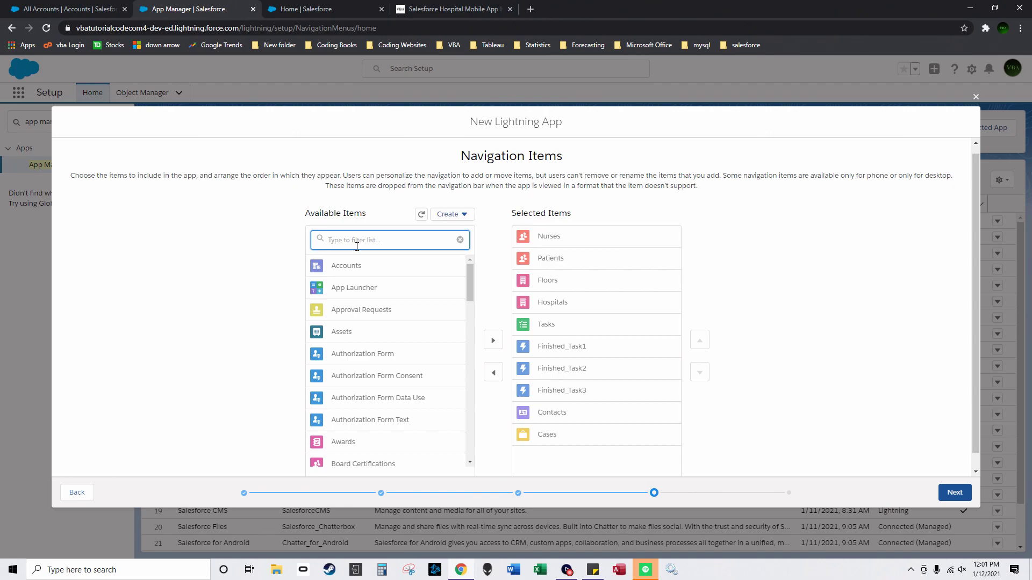
type("reports")
left_click(344, 266)
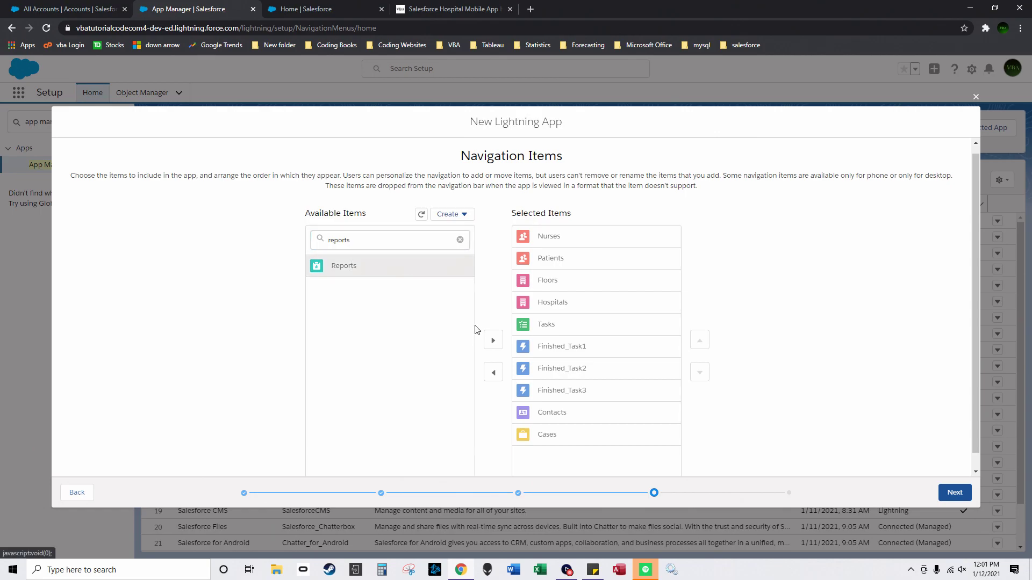
left_click(491, 340)
double_click(344, 240)
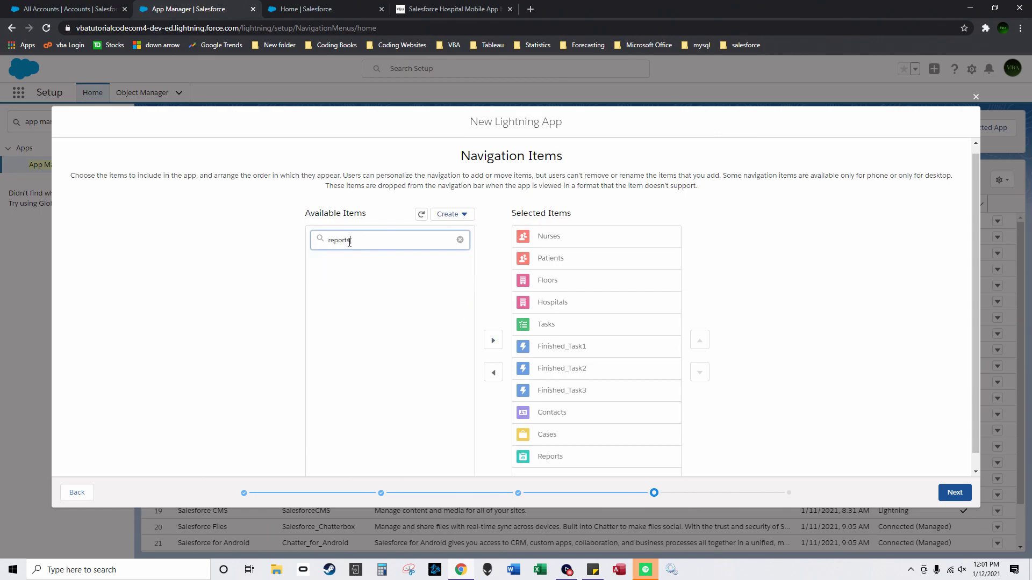
key("BackSpace")
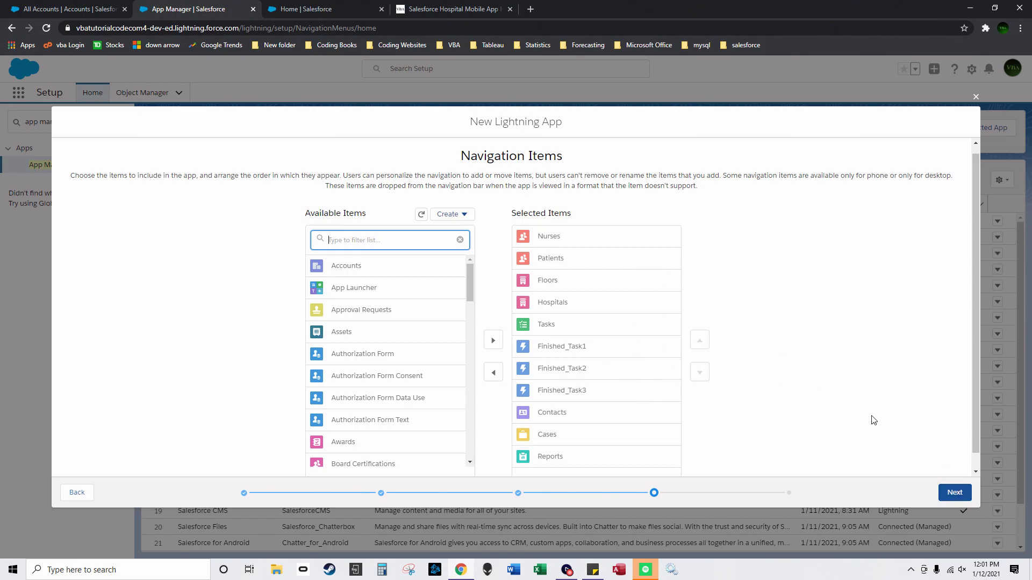
scroll(901, 457, "down", 1)
Step: Give the System Administrator profile access and save HospitalManagementApp
left_click(950, 494)
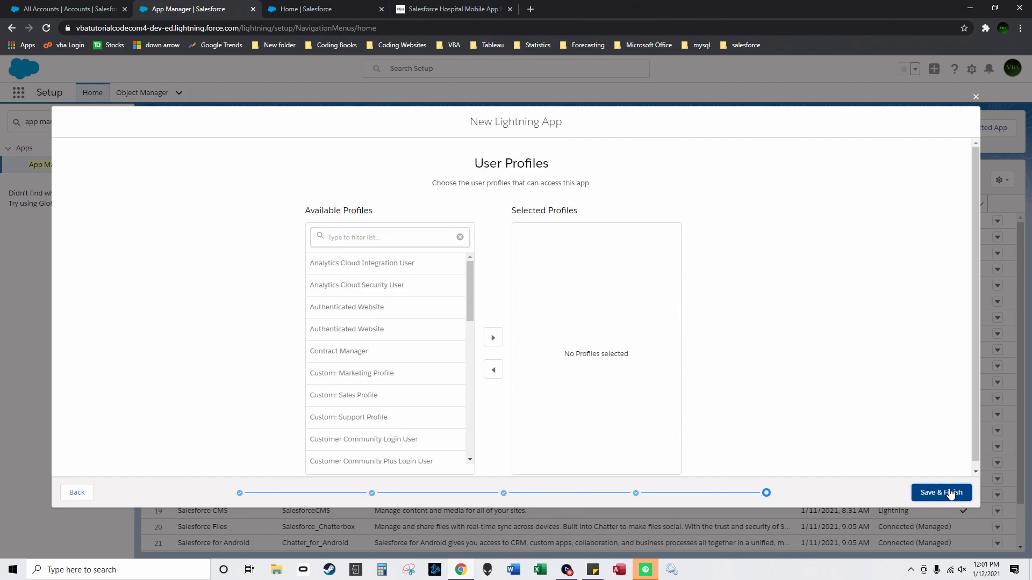
left_click_drag(468, 280, 476, 443)
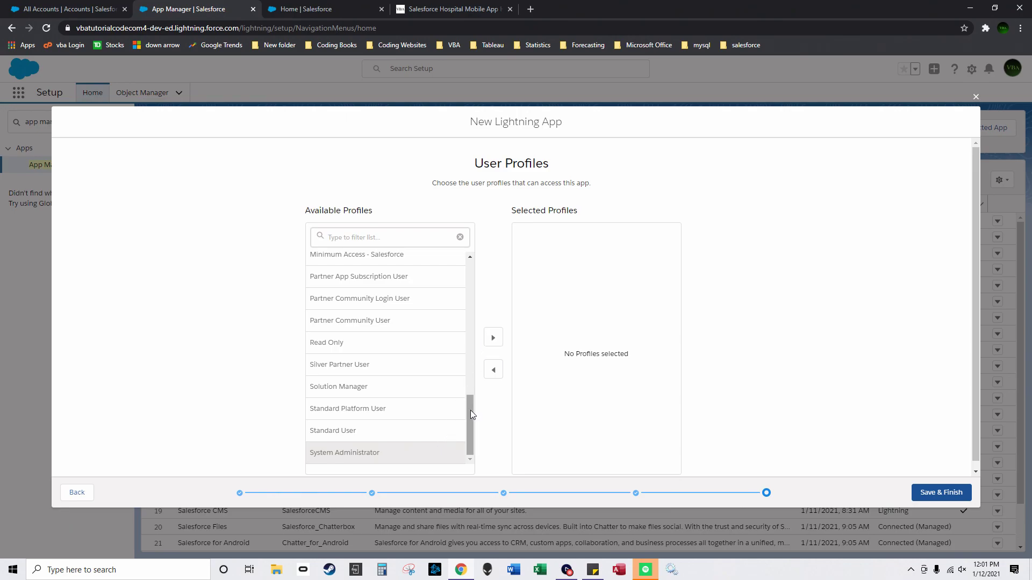
left_click(493, 338)
left_click(943, 493)
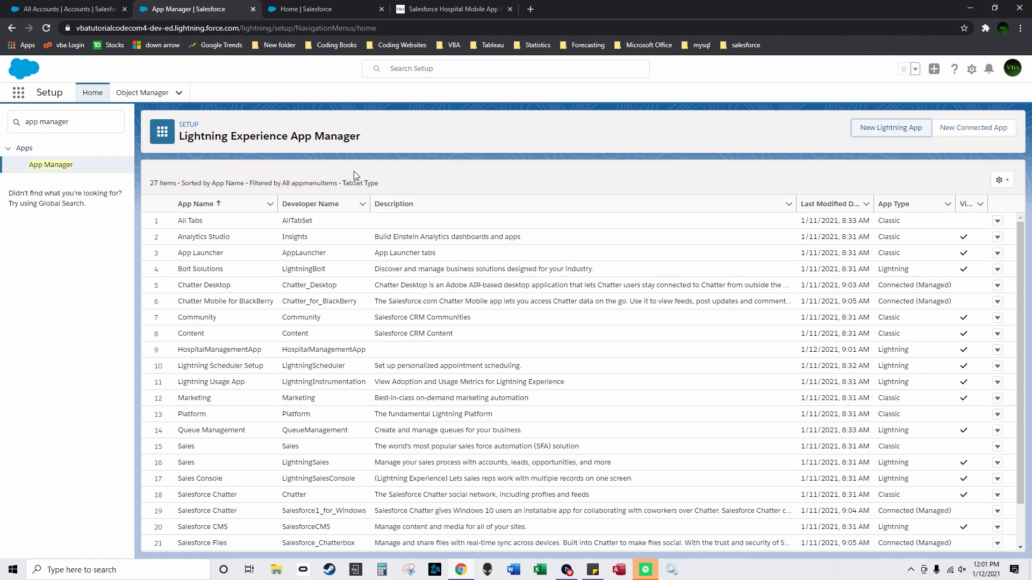
left_click_drag(79, 123, 18, 125)
Step: Switch to HospitalManagementApp via the app launcher and dismiss the pinned lists tip
left_click(18, 93)
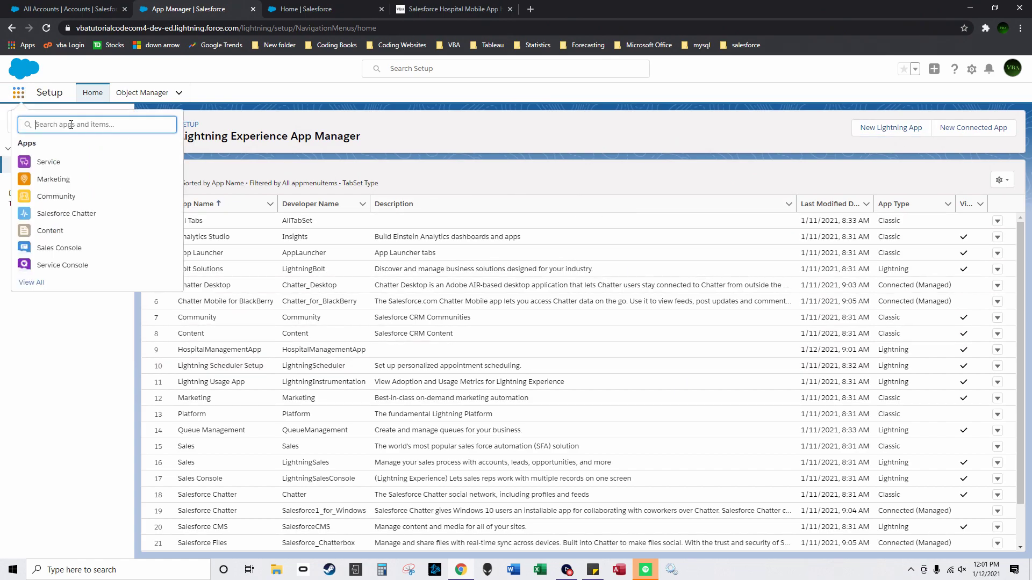
type("ho")
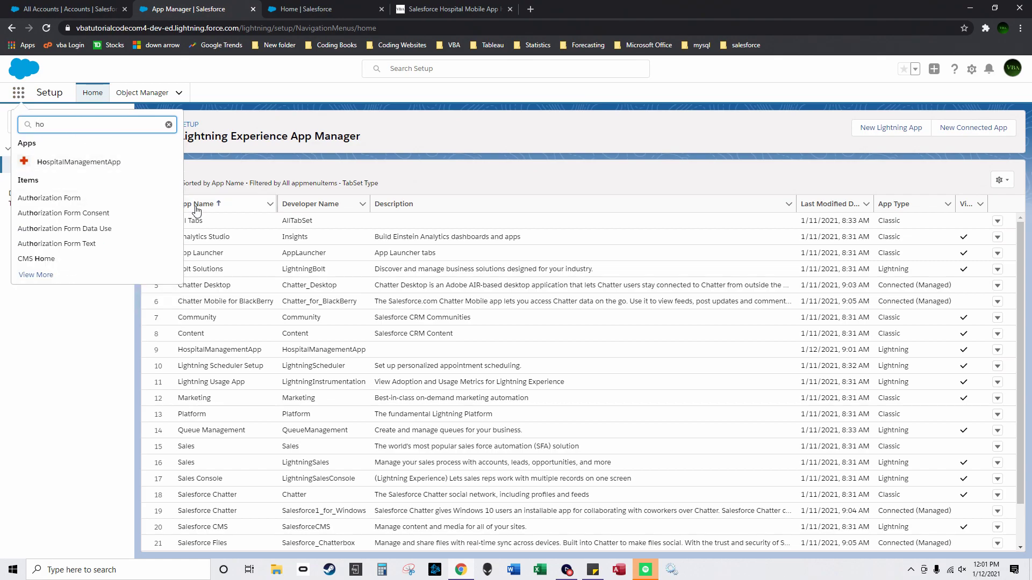
left_click(142, 164)
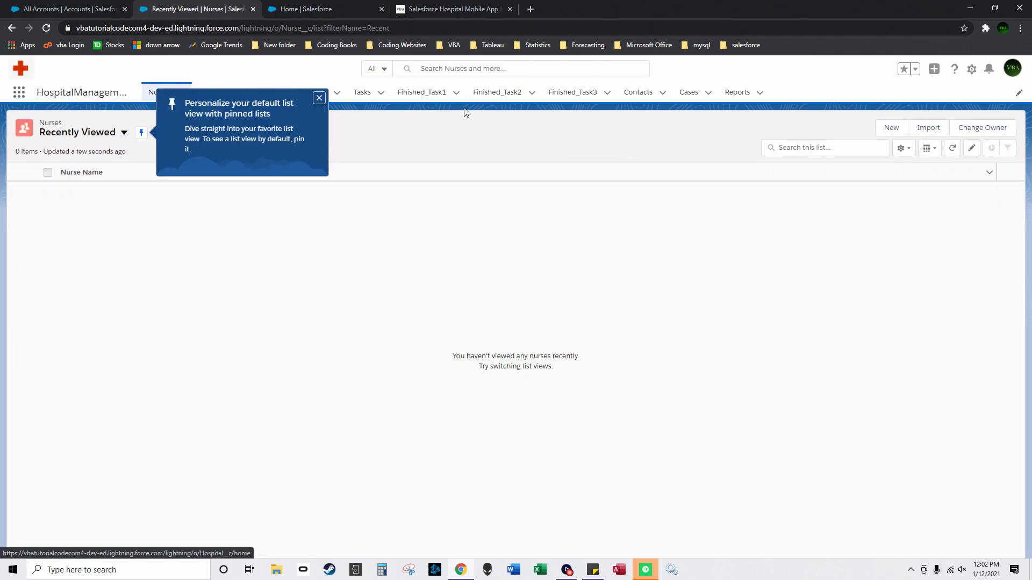
left_click(319, 97)
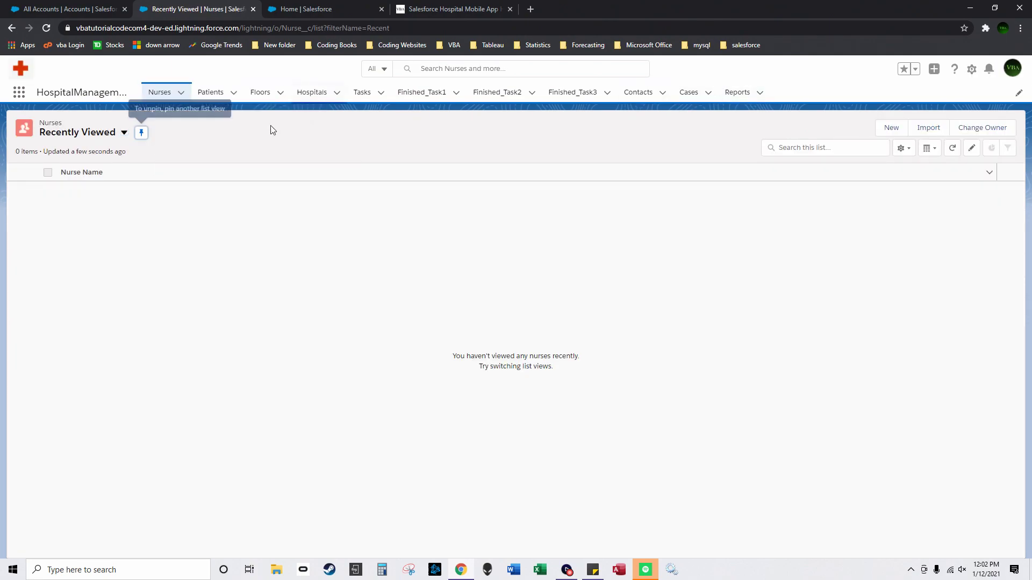
Step: Show and pin the All Nurses list view, then show All Patients
left_click(124, 132)
left_click(108, 169)
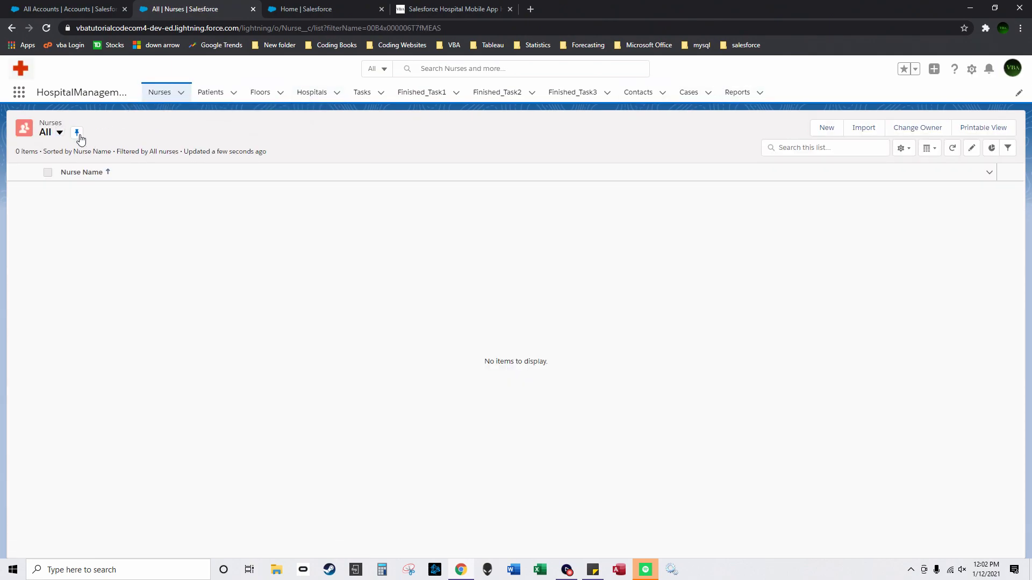
left_click(78, 134)
left_click(210, 92)
left_click(118, 135)
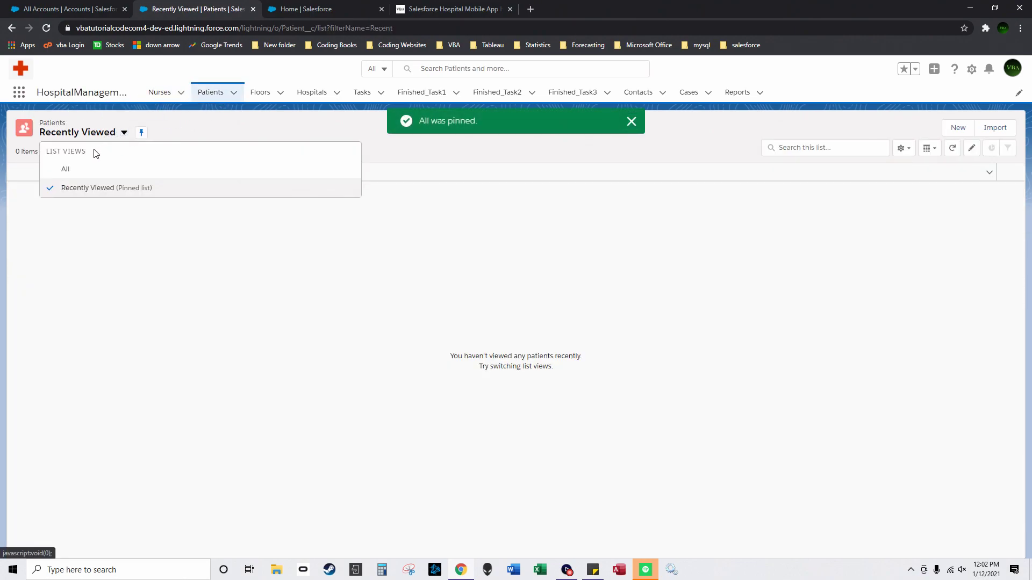
left_click(65, 166)
Step: Show and pin the All list views for Floors and Hospitals
left_click(265, 96)
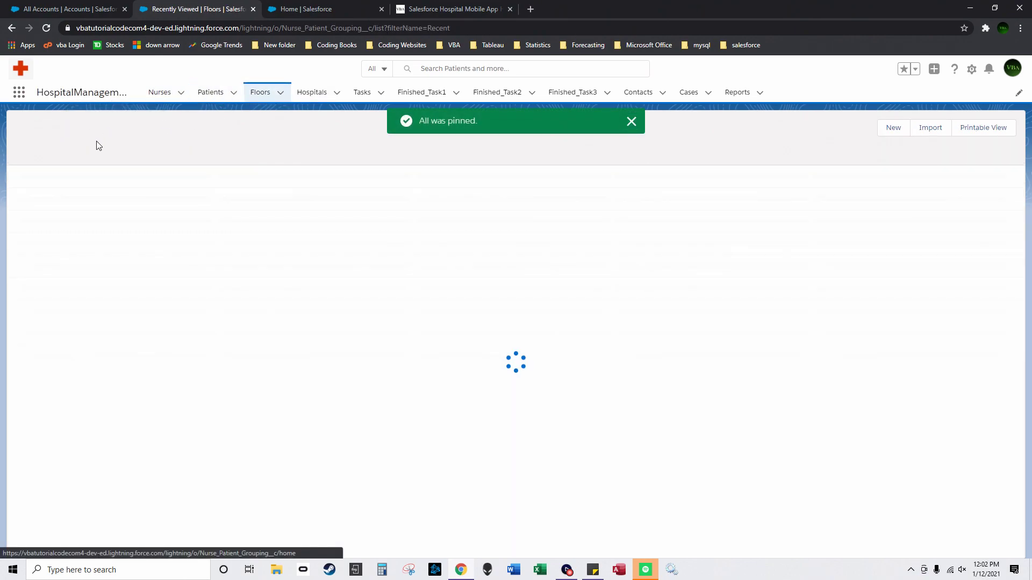
left_click(124, 133)
left_click(83, 168)
left_click(79, 133)
left_click(314, 94)
left_click(124, 132)
left_click(92, 169)
left_click(77, 133)
Step: Display Tasks as a full-width table and pin the Open Tasks list view
left_click(363, 93)
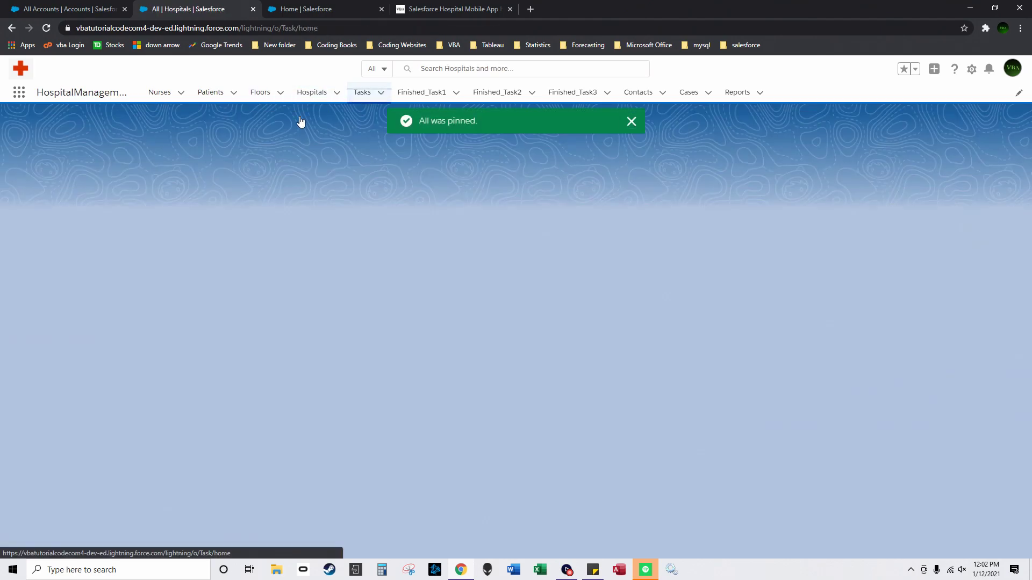
left_click(220, 174)
left_click(180, 147)
left_click(190, 193)
left_click(123, 132)
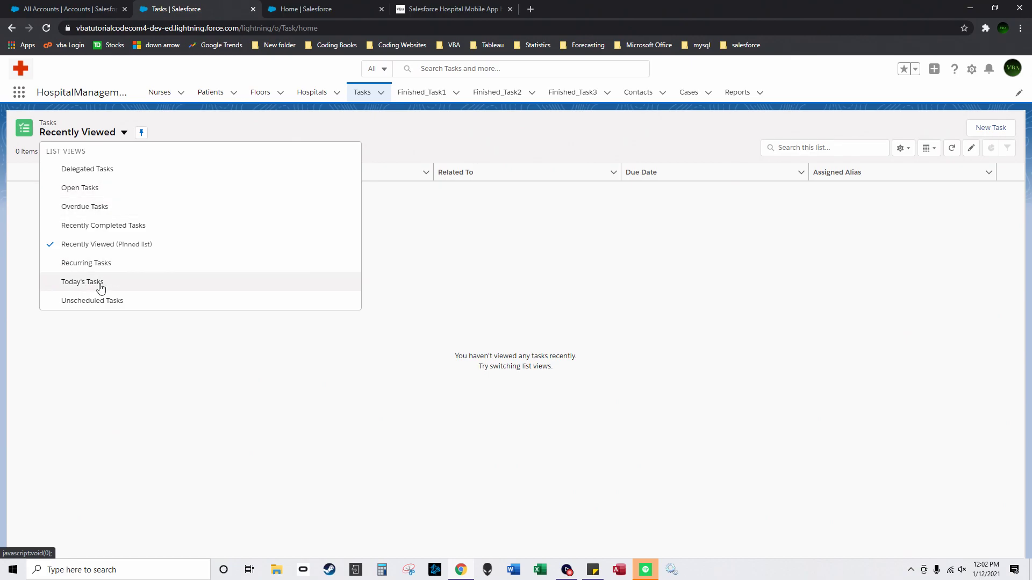
left_click(115, 195)
left_click(117, 133)
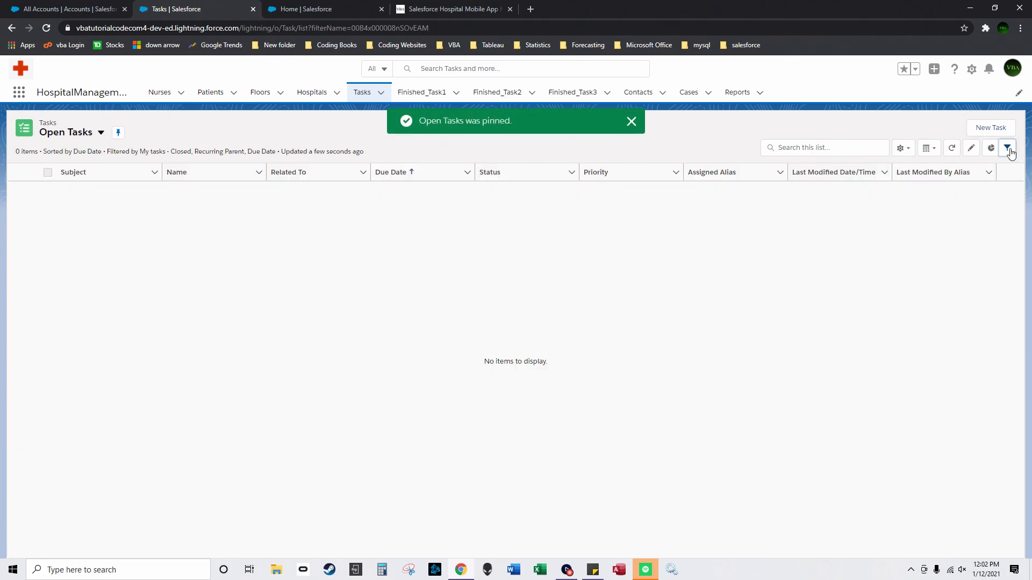
Step: Set the task list owner to all tasks, delete Closed, Recurring Parent and Due Date filters, and save
left_click(1008, 149)
left_click(974, 214)
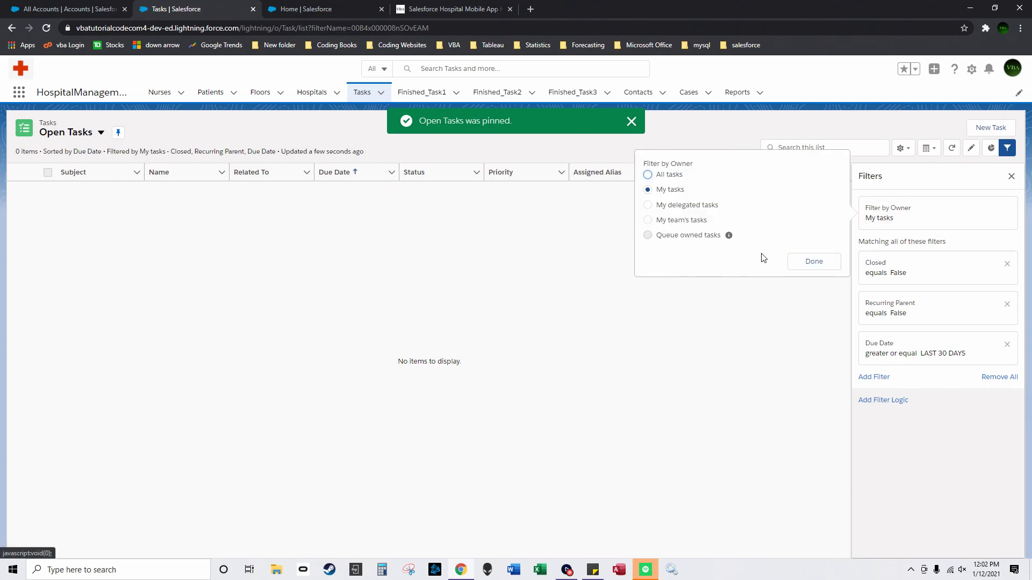
left_click(648, 175)
left_click(813, 262)
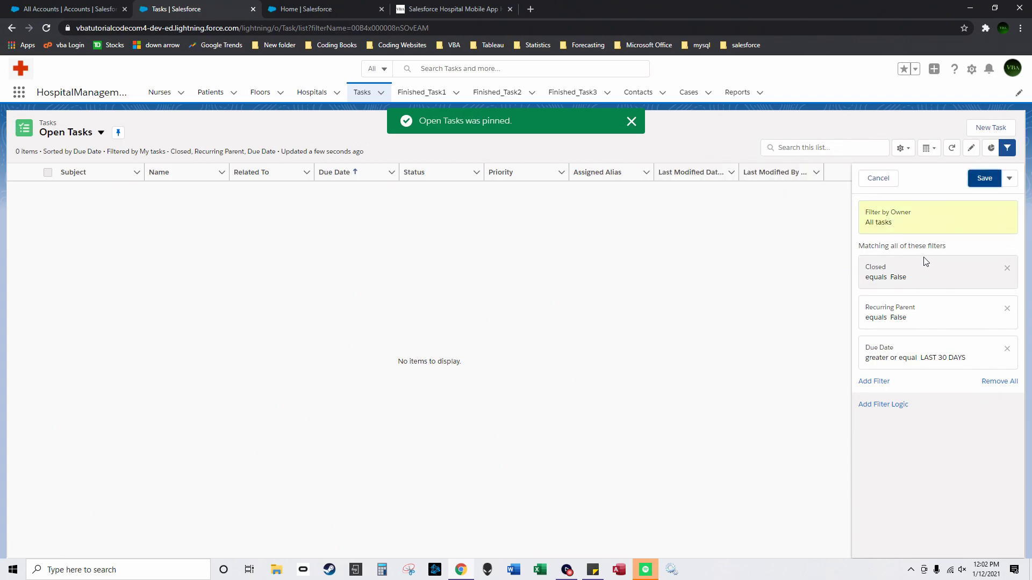
left_click(934, 285)
left_click(815, 342)
left_click(1007, 268)
left_click(1007, 268)
left_click(1007, 268)
left_click(984, 178)
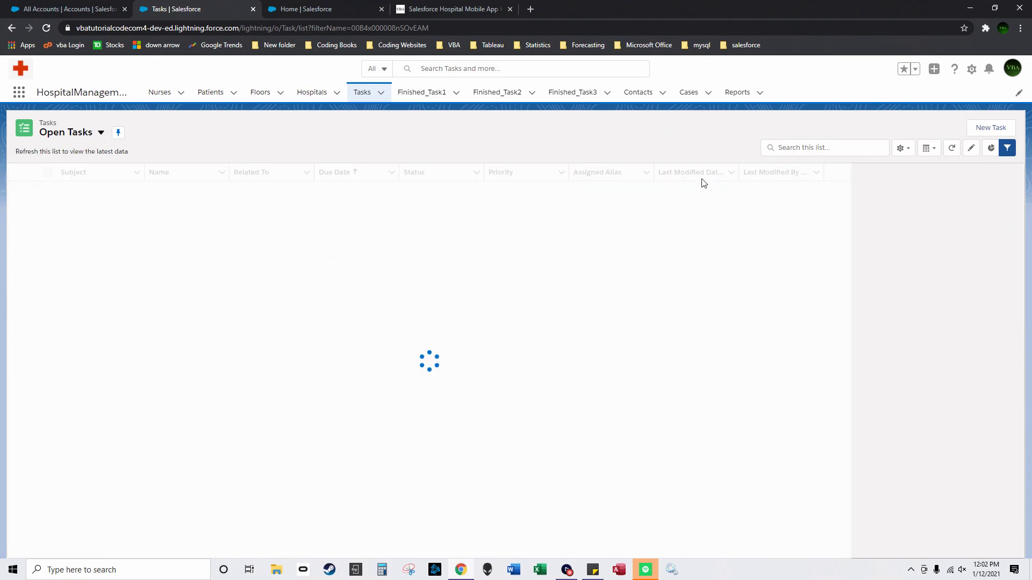
left_click(632, 122)
Step: Select and pin the All list view for Finished_Task1
left_click(417, 92)
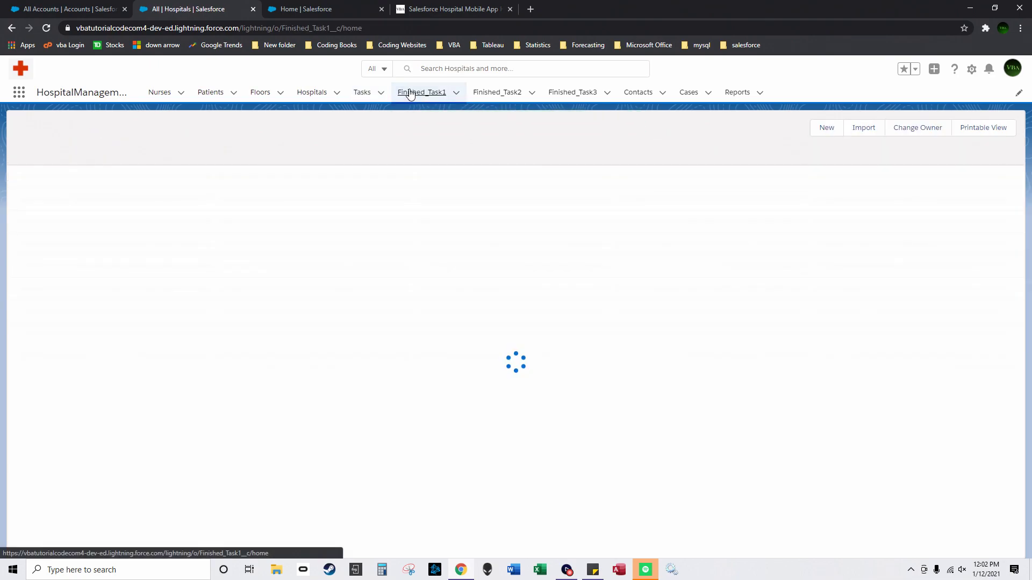
left_click(125, 134)
left_click(103, 167)
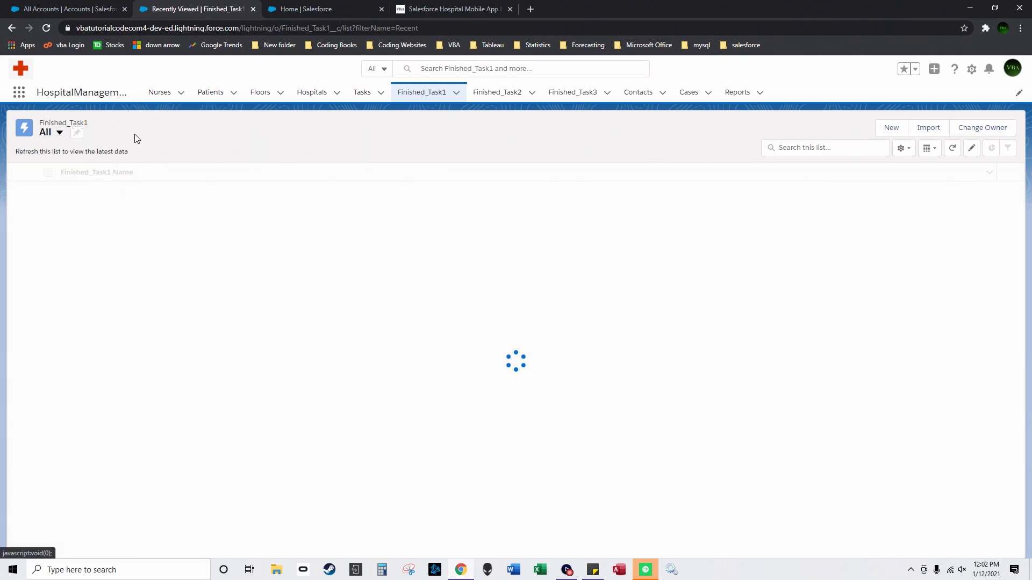
left_click(77, 132)
Step: Explore Finished_Task1's filters, starting a Name equals condition but closing without adding it
left_click(1007, 150)
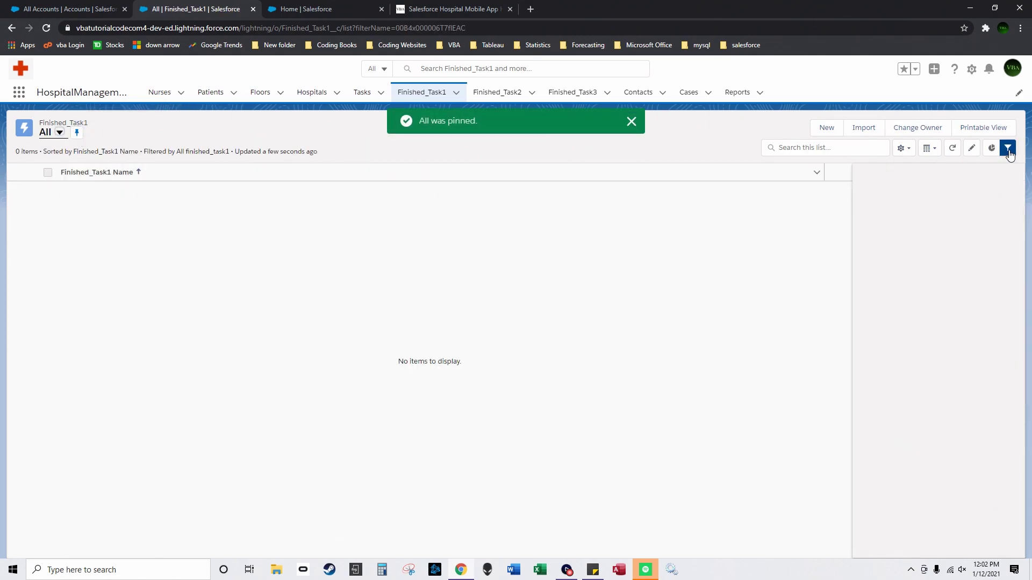
left_click(915, 220)
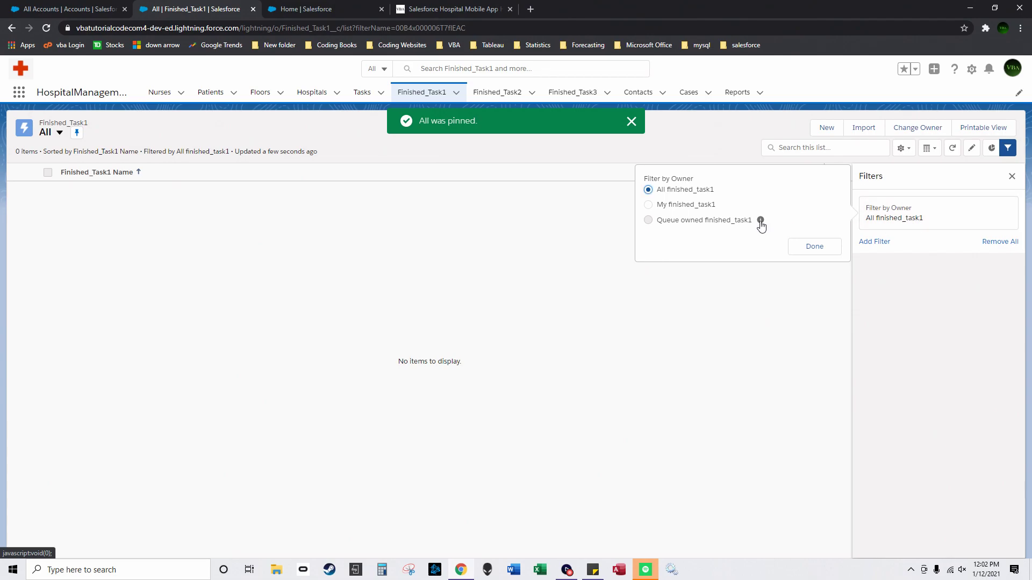
left_click(809, 245)
left_click(866, 242)
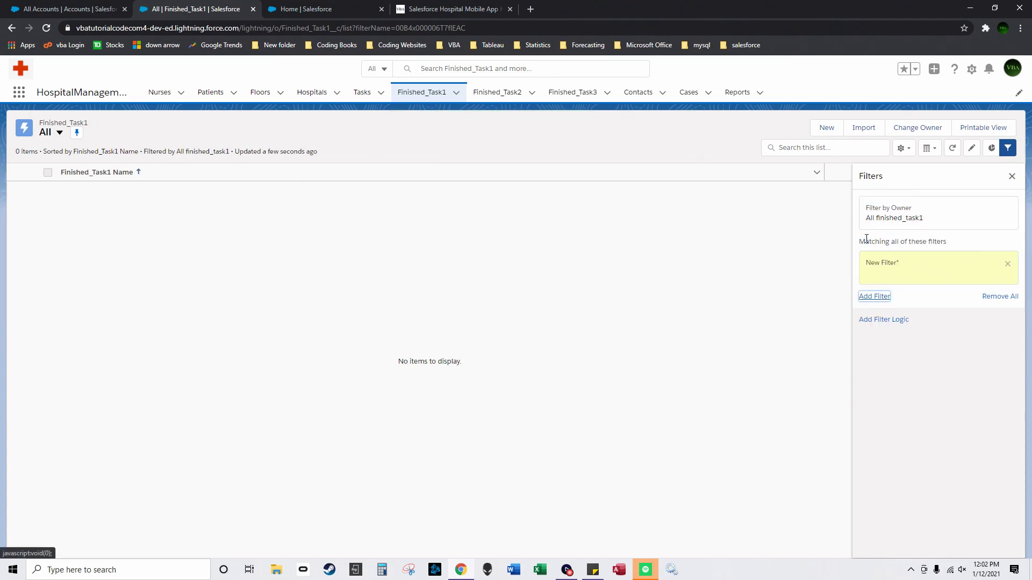
left_click(734, 213)
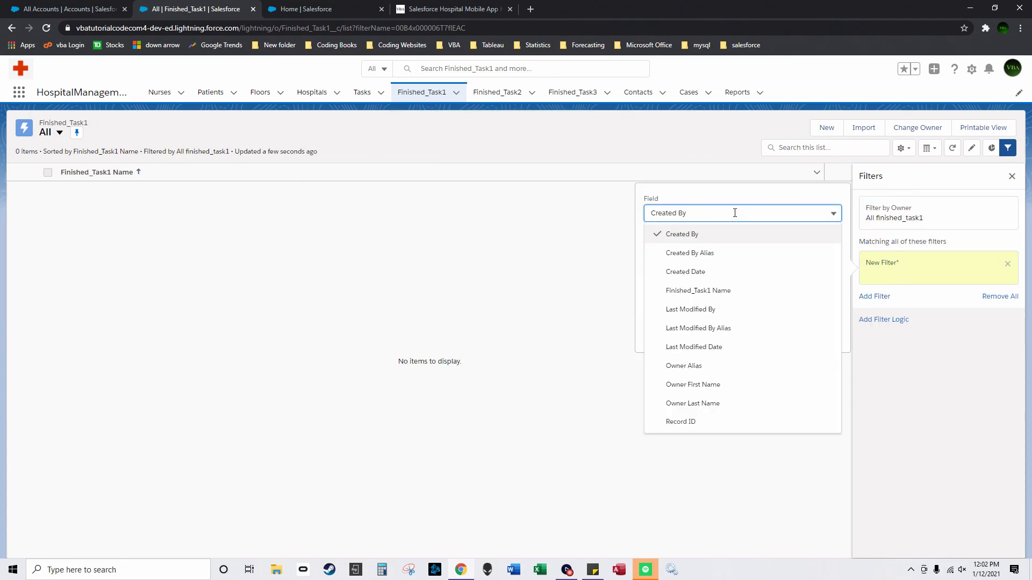
left_click(737, 296)
left_click(729, 263)
left_click(676, 281)
left_click(725, 308)
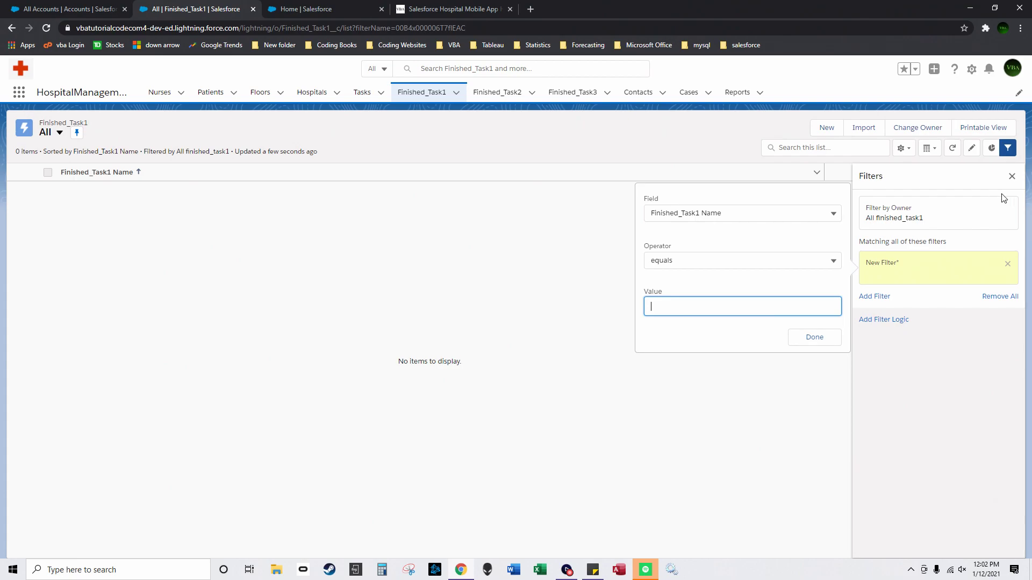
left_click(1012, 176)
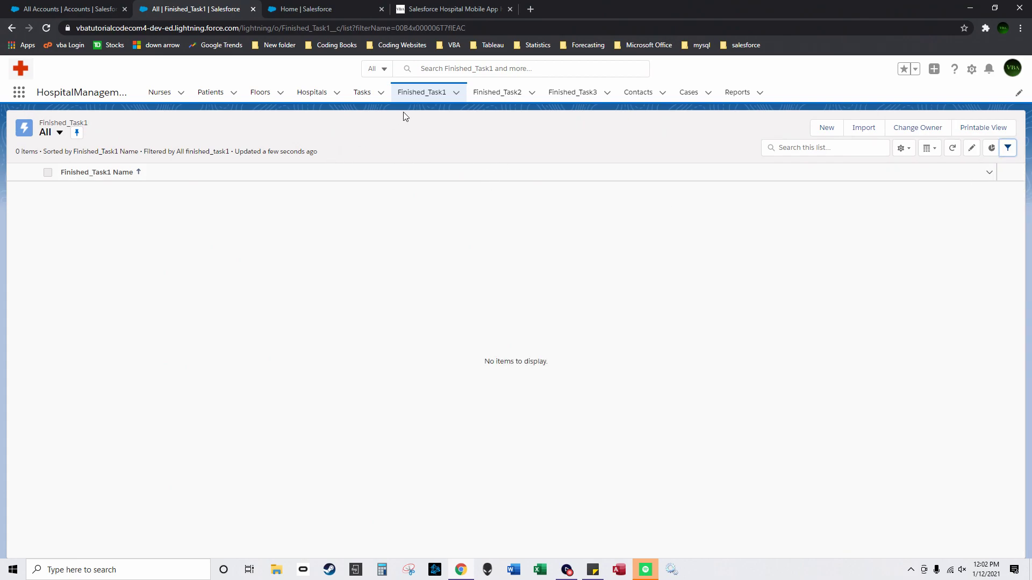
Step: Pin the All list views for Finished_Task2 and Finished_Task3
left_click(493, 93)
left_click(124, 133)
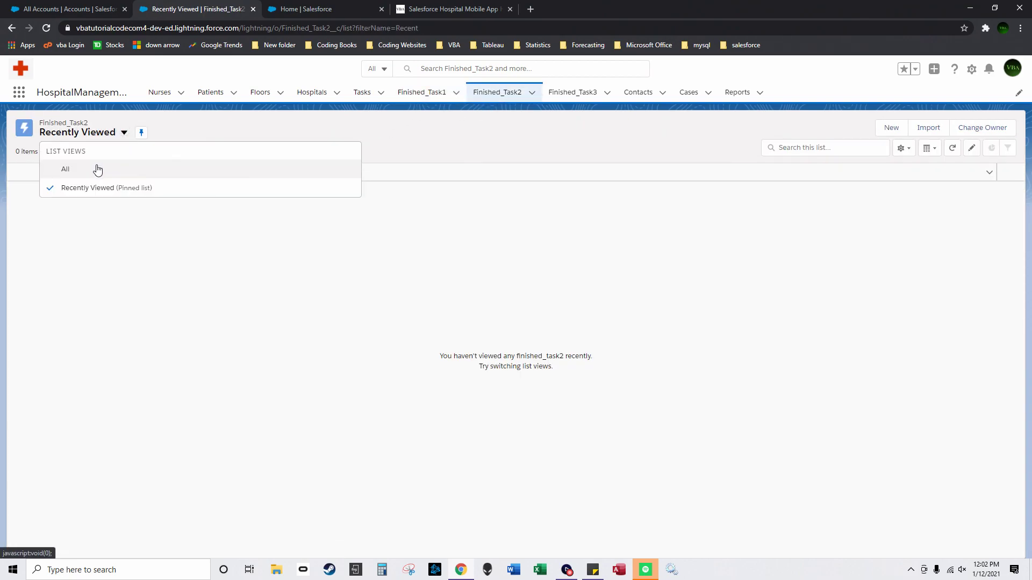
left_click(97, 167)
left_click(77, 133)
left_click(572, 92)
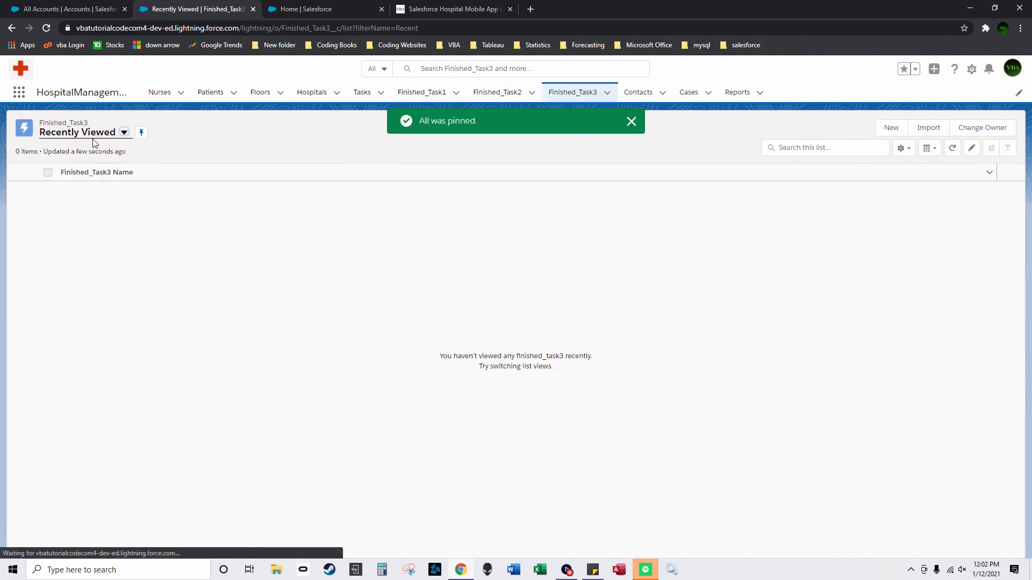
left_click(124, 133)
left_click(102, 161)
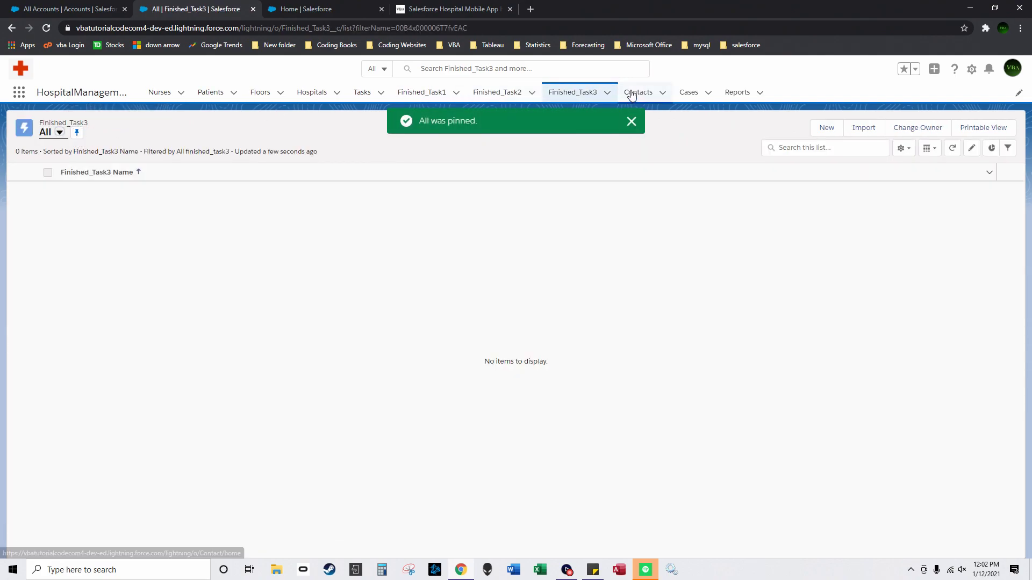
left_click(631, 121)
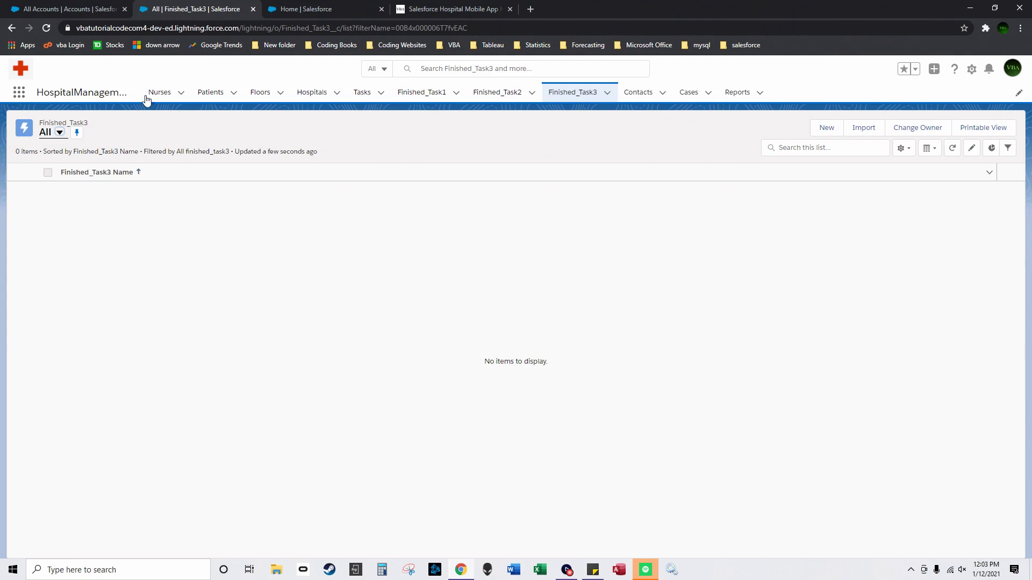
Step: Return to the empty Nurses list in HospitalManagementApp
left_click(160, 93)
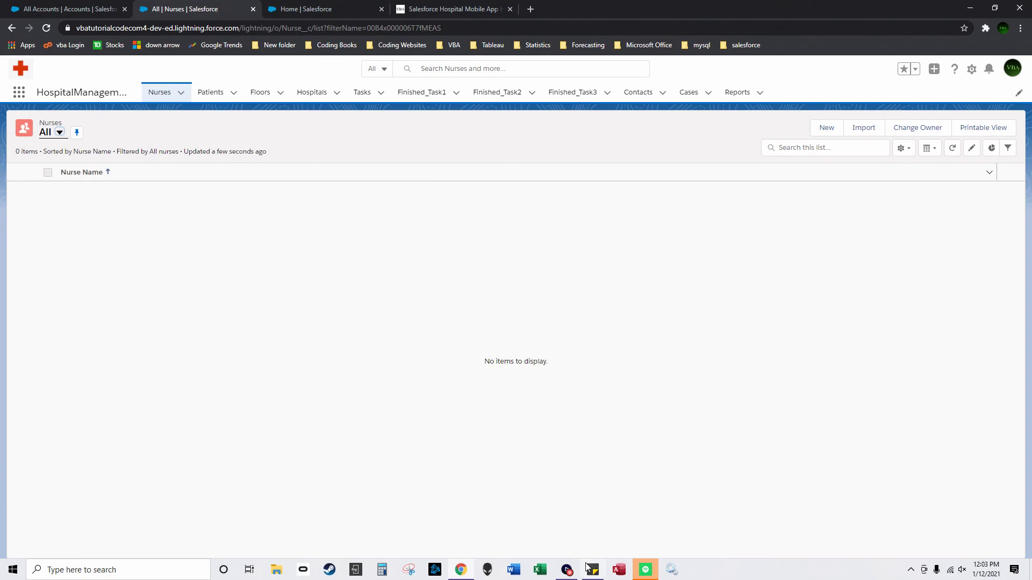
left_click(567, 570)
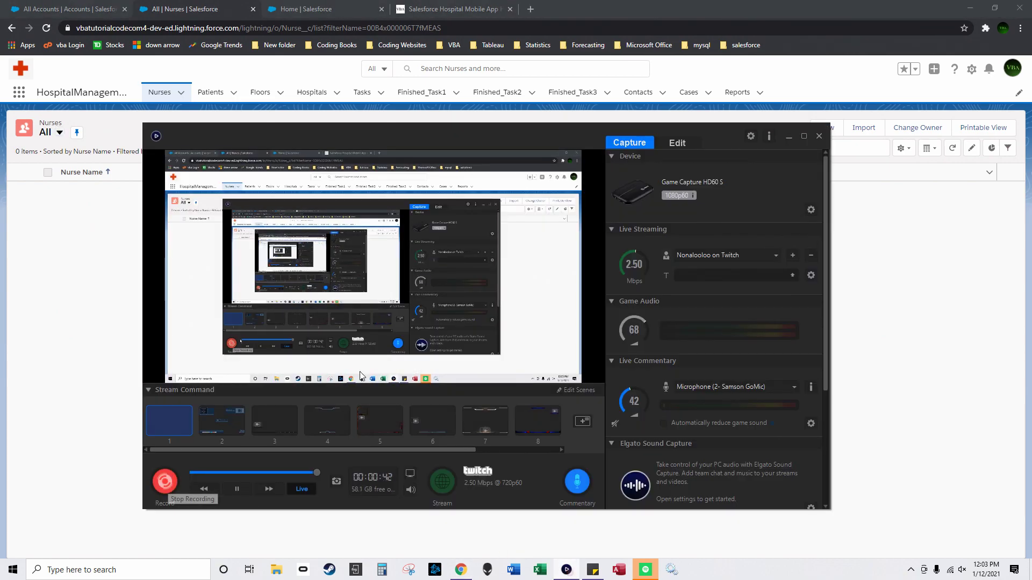
left_click(788, 137)
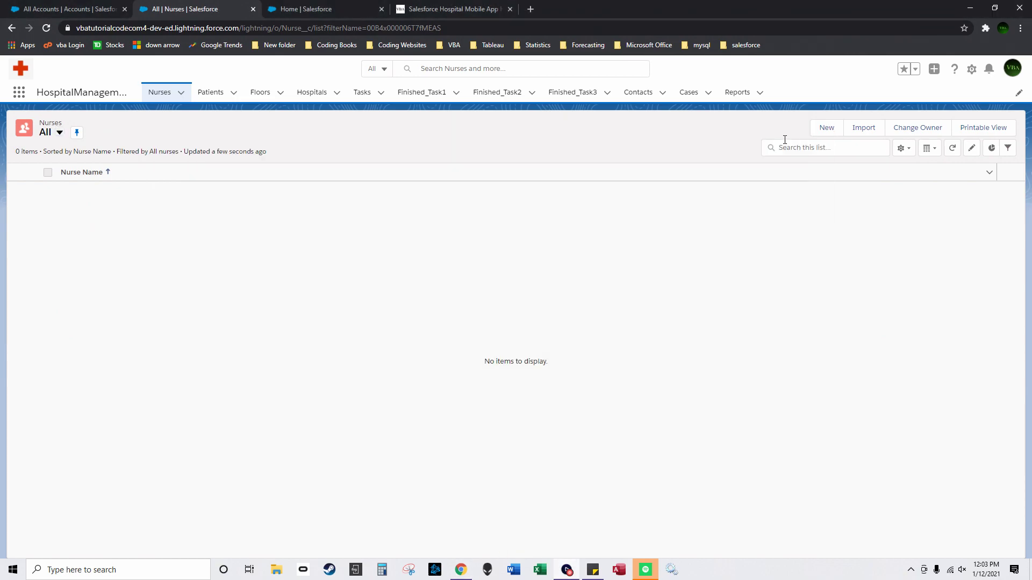
Step: Go from Setup's Object Manager to the Patient object's Patient Layout
left_click(973, 70)
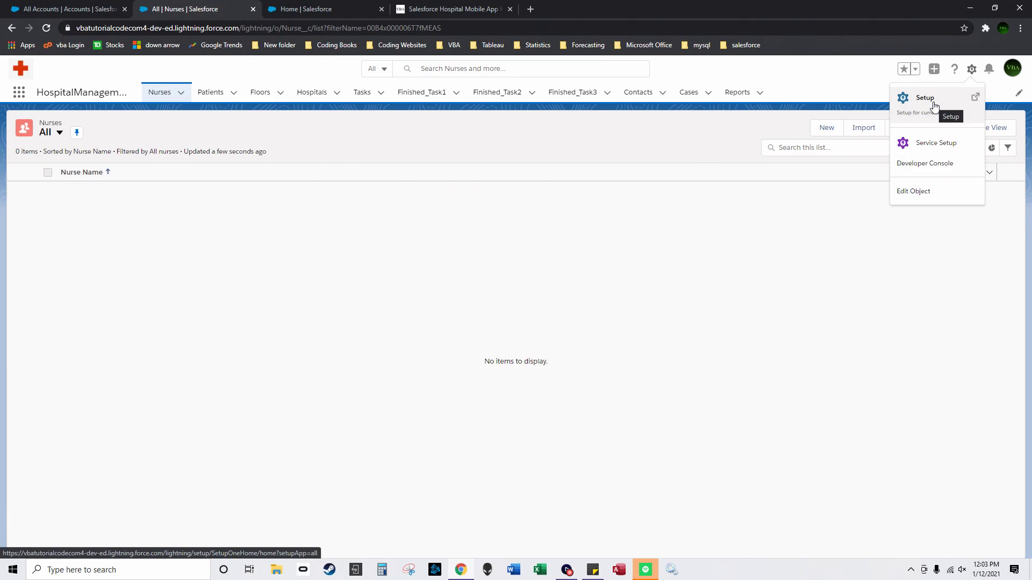
left_click(934, 105)
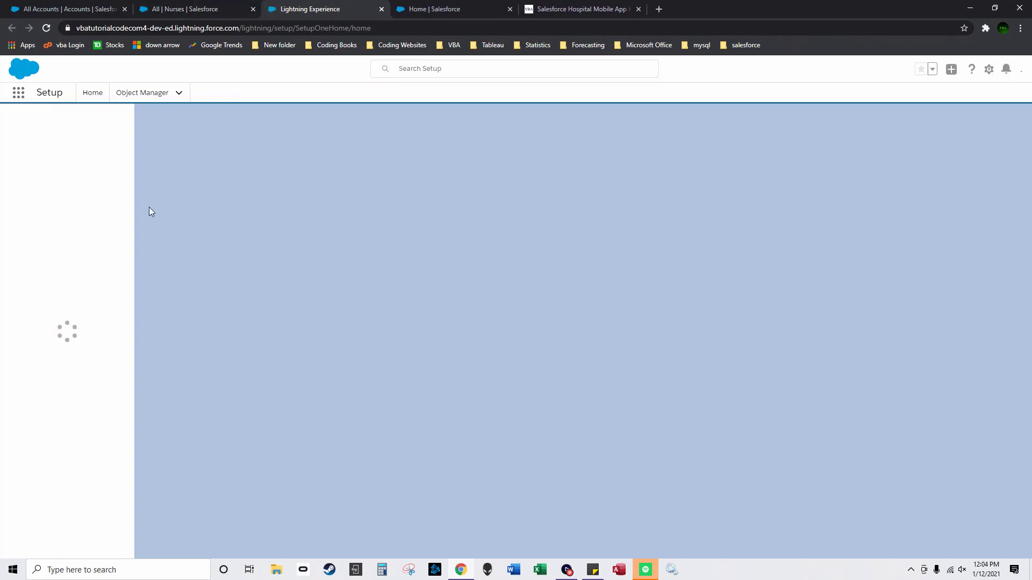
left_click(146, 95)
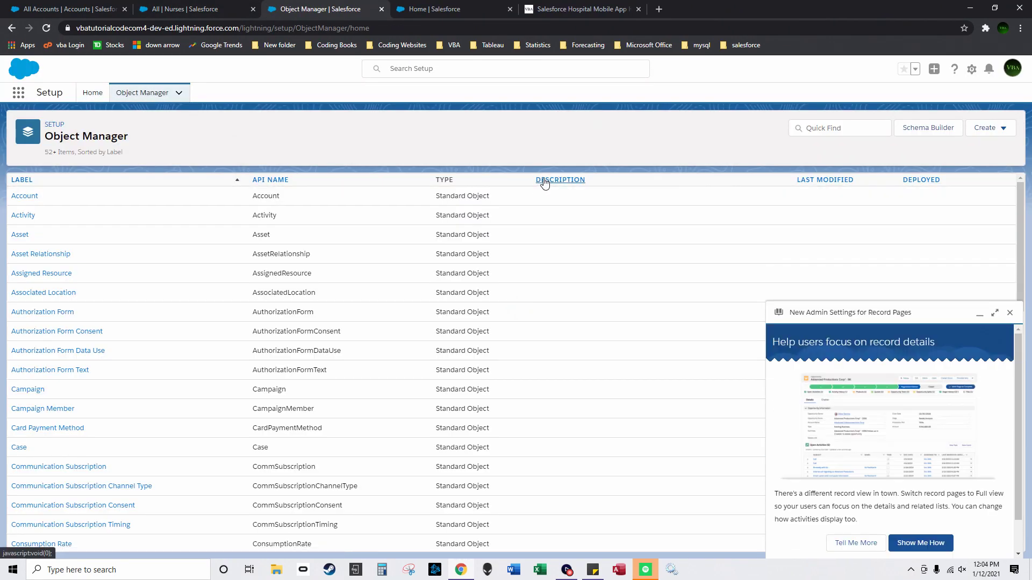
left_click(1010, 312)
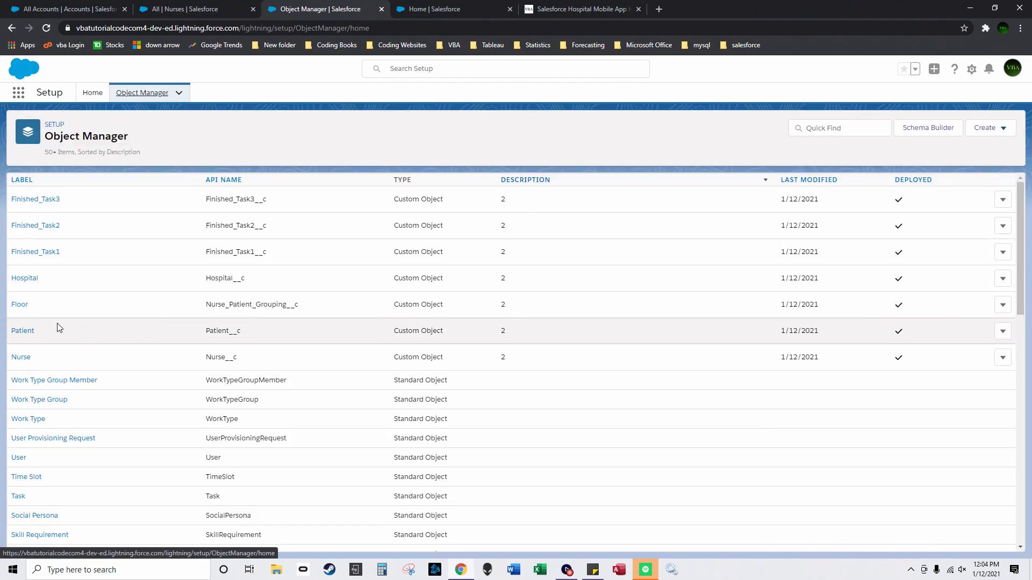
left_click(21, 331)
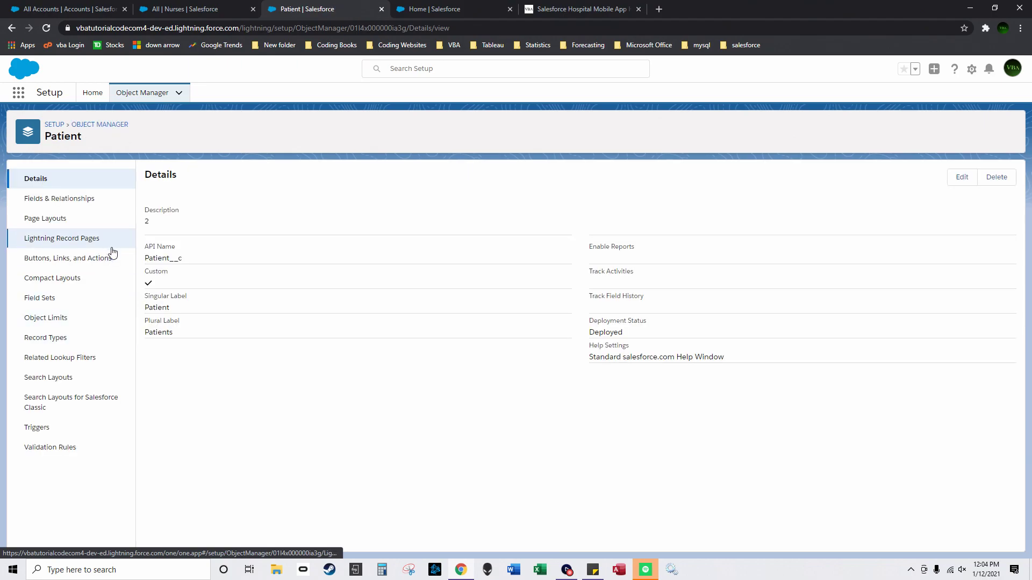
left_click(74, 221)
left_click(179, 226)
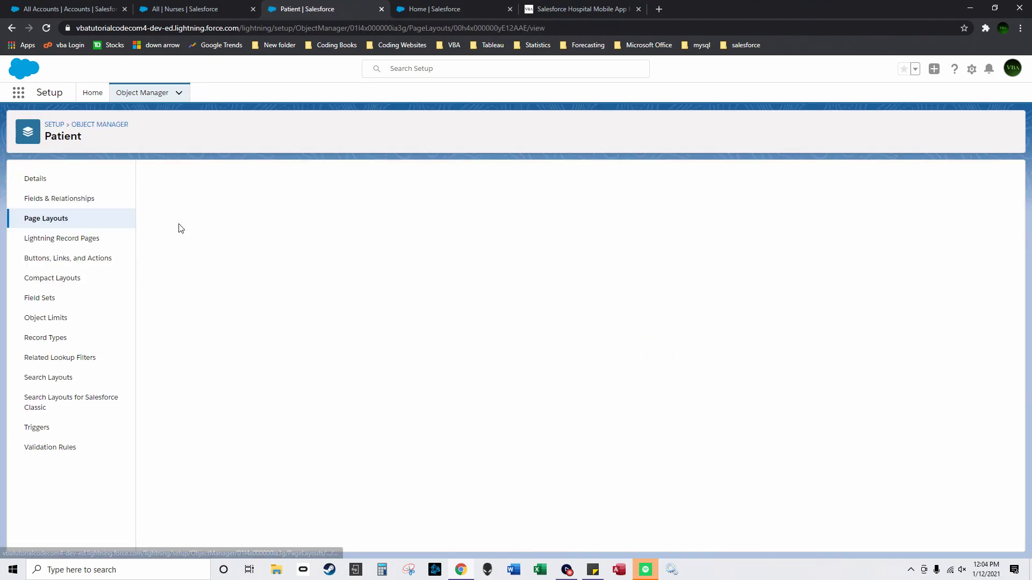
Step: Open Reason For Visit's field properties, tick Required, then cancel the dialog
scroll(399, 398, "down", 3)
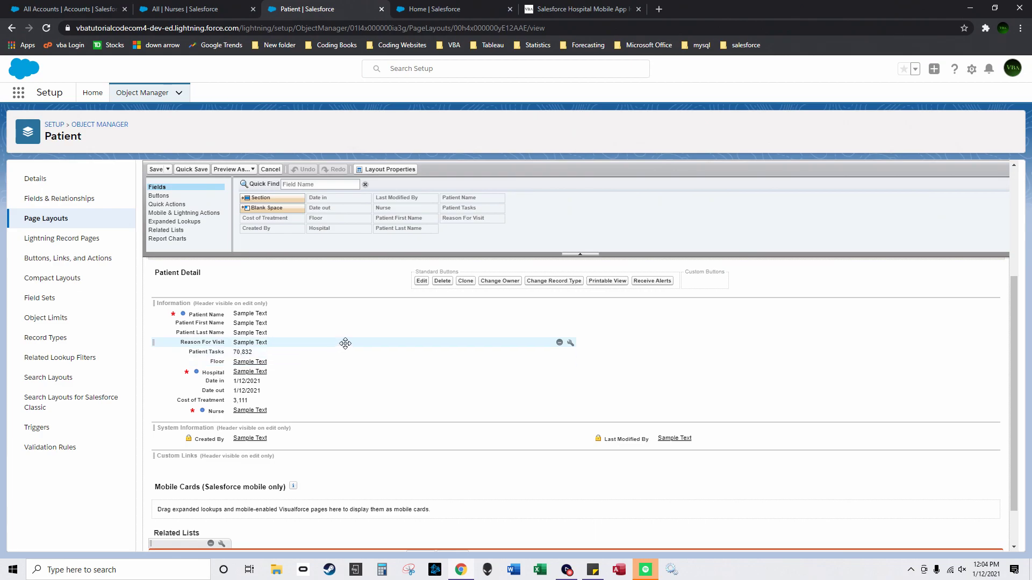
left_click(571, 343)
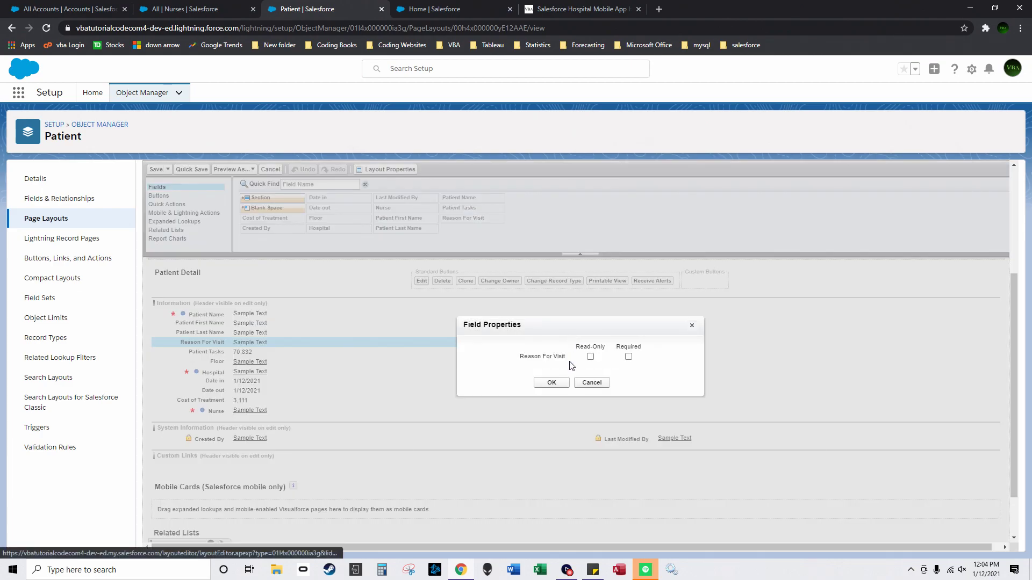
left_click(629, 357)
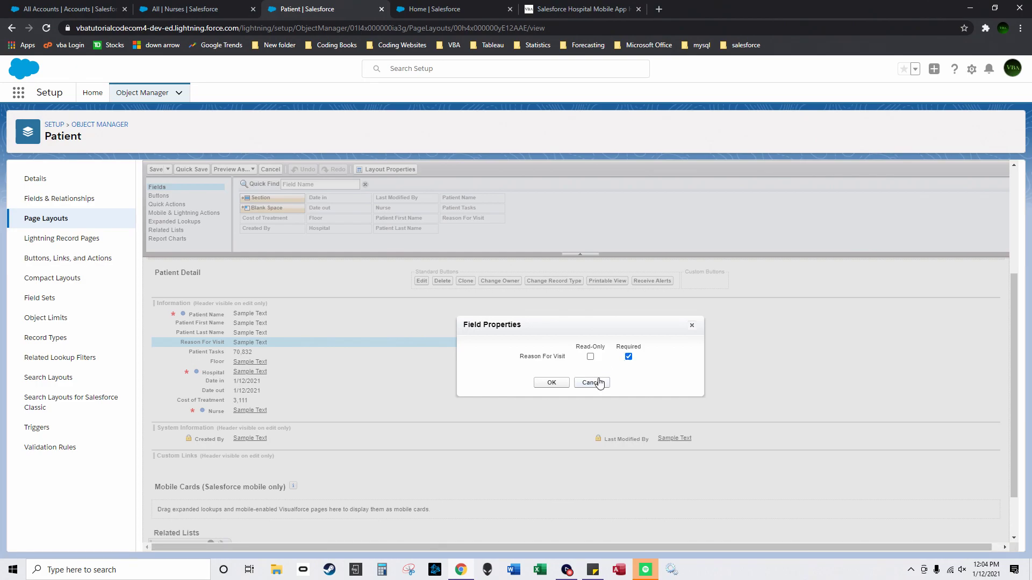
left_click(599, 383)
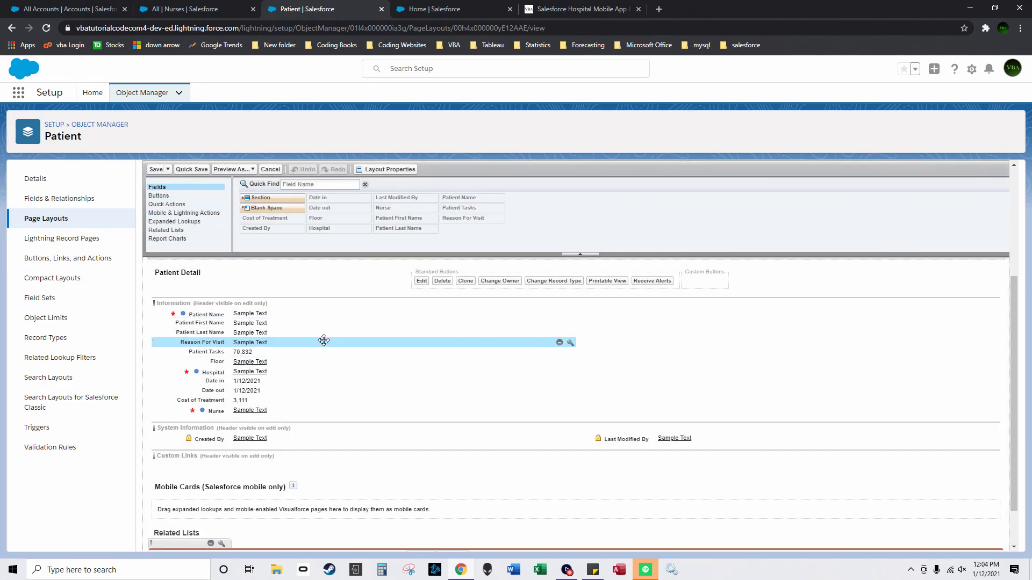
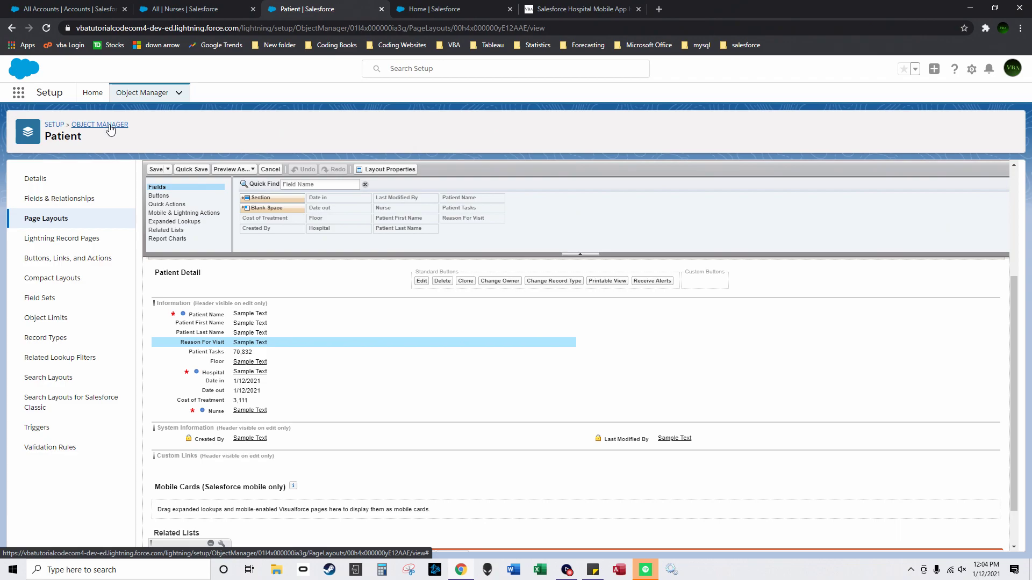
Step: Open HospitalManagementApp from the App Launcher by searching 'hos'
left_click(19, 93)
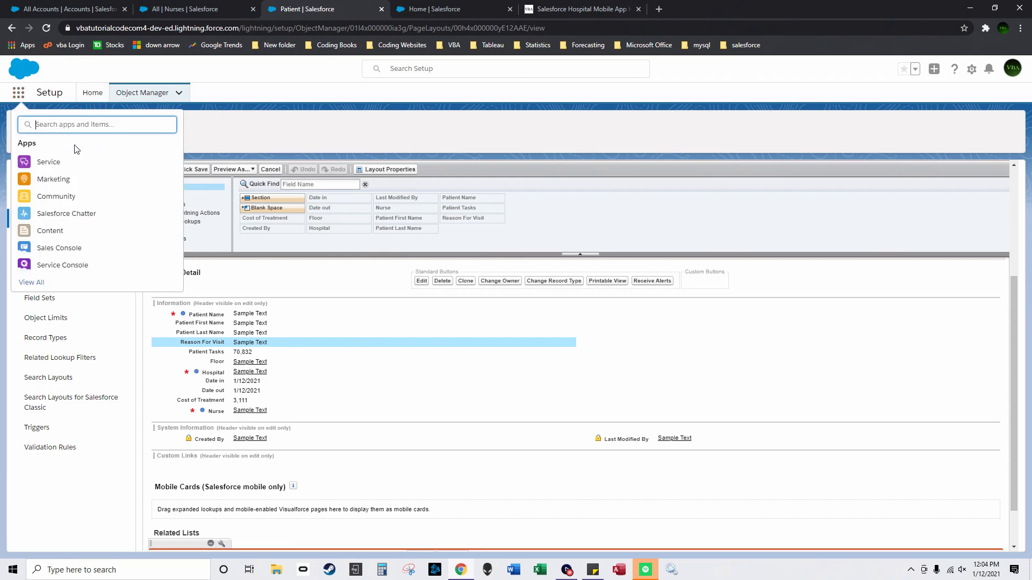
type("hos")
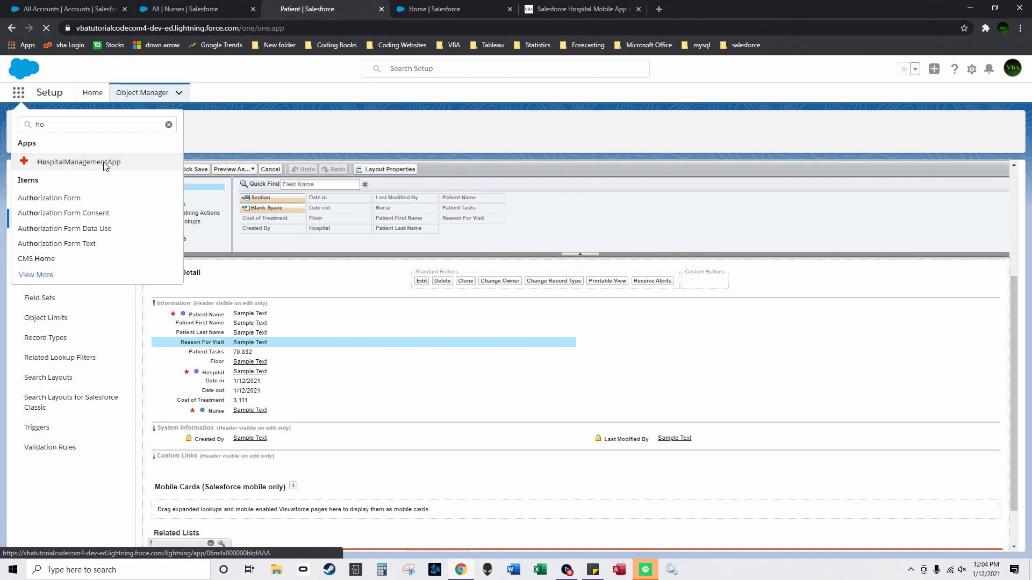
left_click(102, 161)
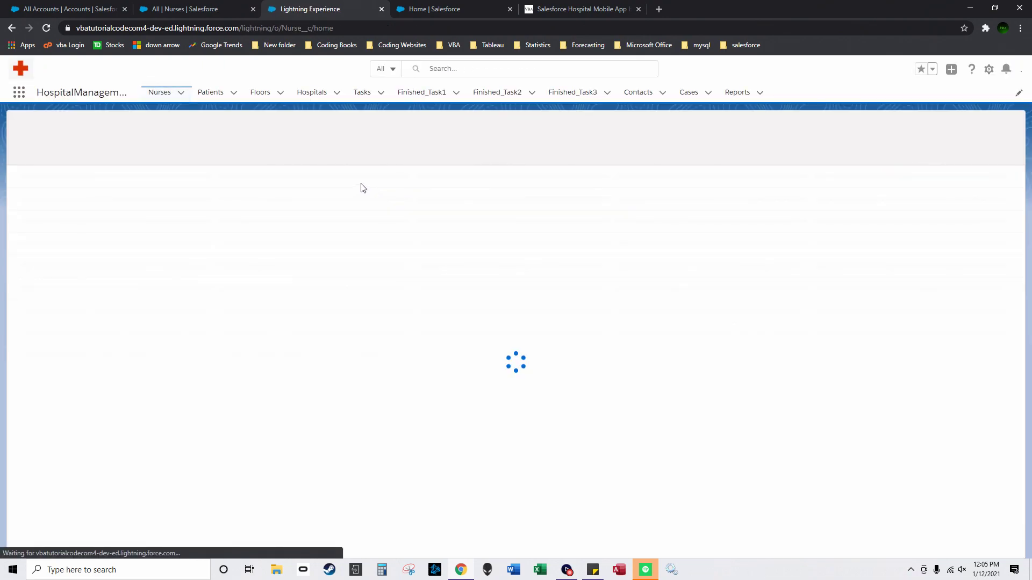
Step: Add Nurse First Name, Last Name, Tasks and Specialty as visible Nurses list columns
left_click(903, 148)
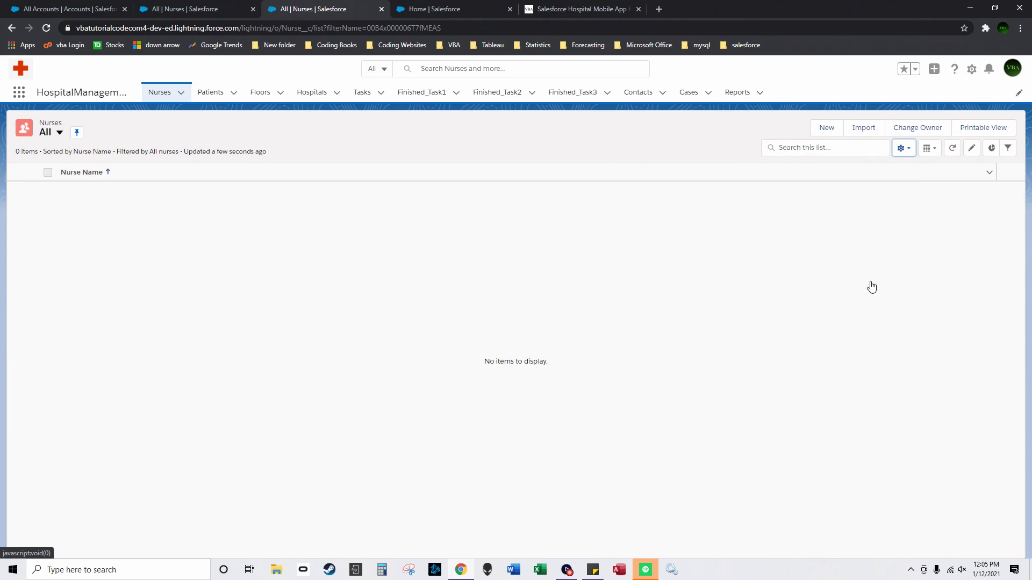
left_click(867, 281)
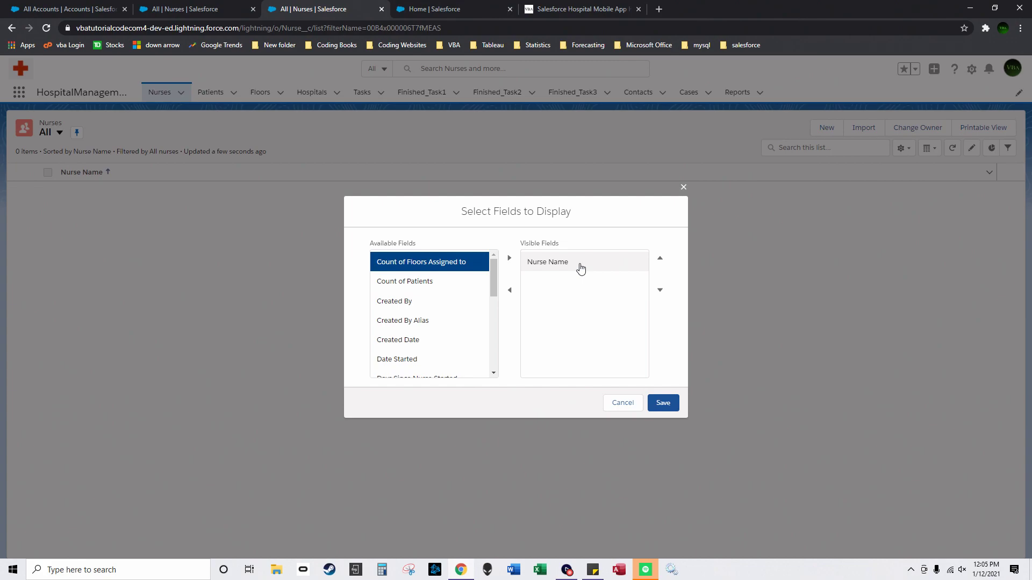
left_click_drag(492, 278, 491, 327)
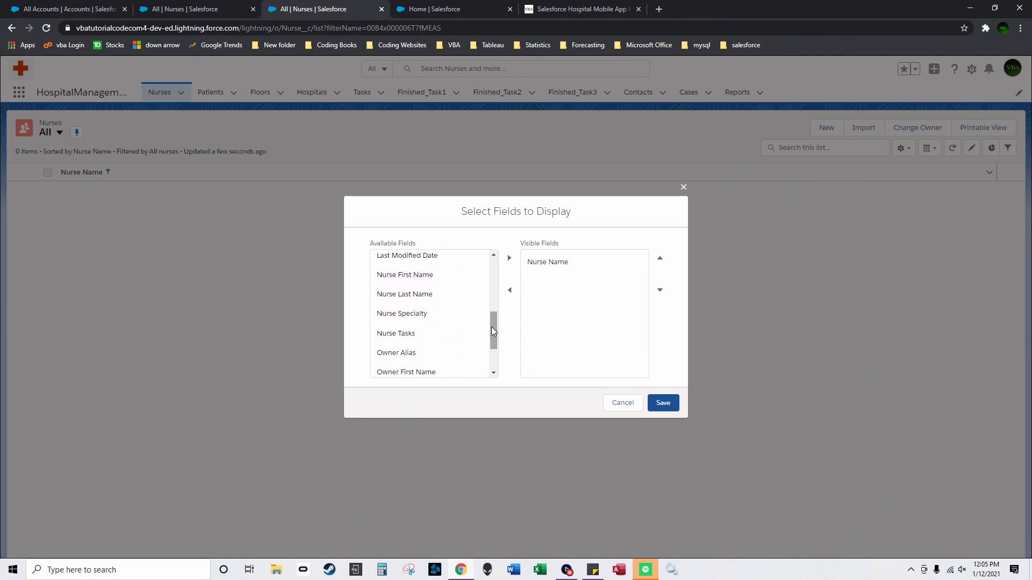
left_click(431, 275)
left_click(509, 258)
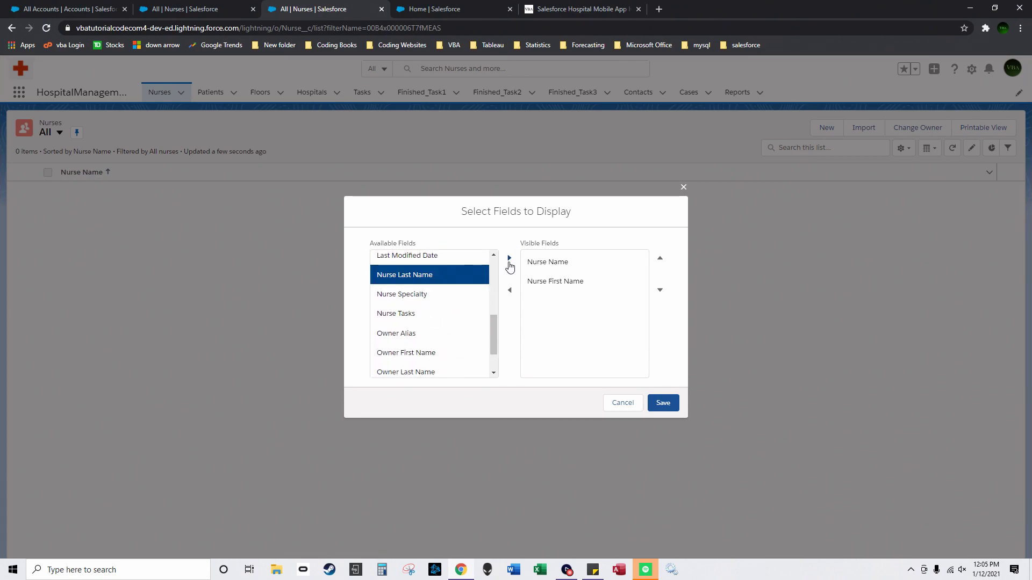
left_click(509, 258)
left_click(456, 295)
left_click(509, 258)
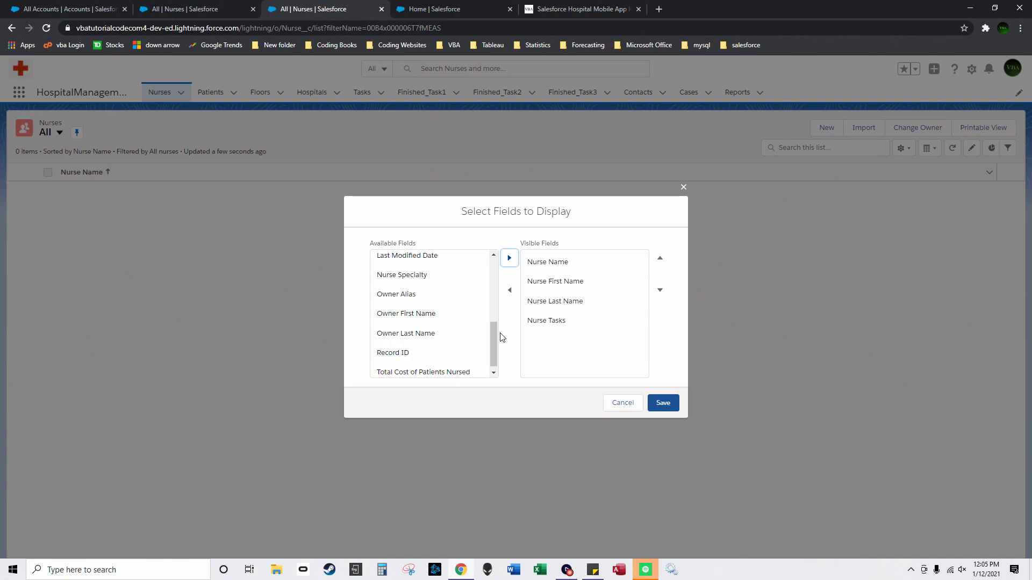
left_click(430, 274)
left_click(509, 258)
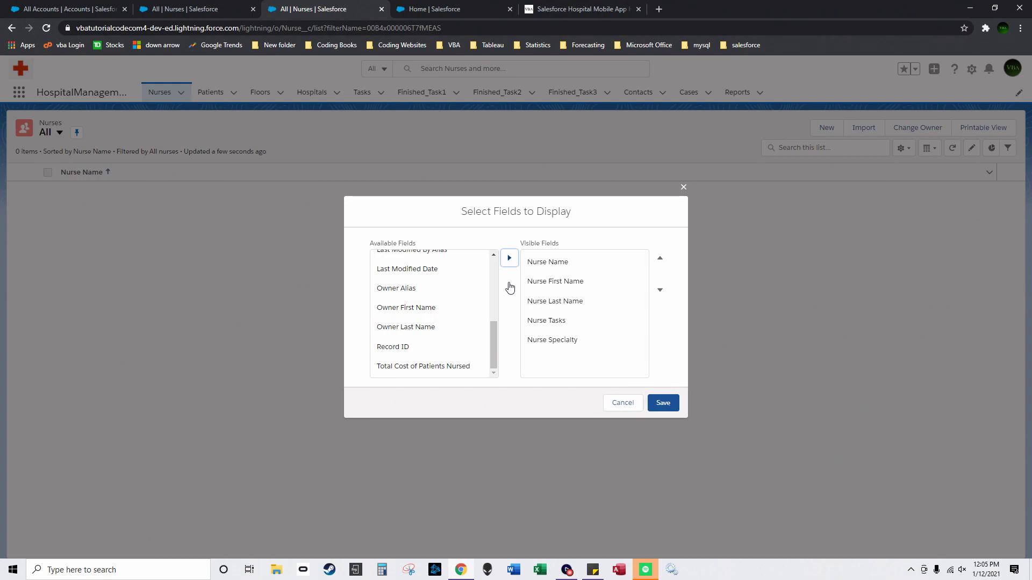
Step: Add Count of Patients, Count of Floors Assigned to, Days Since Nurse Started and Date Started columns
left_click_drag(498, 325, 491, 264)
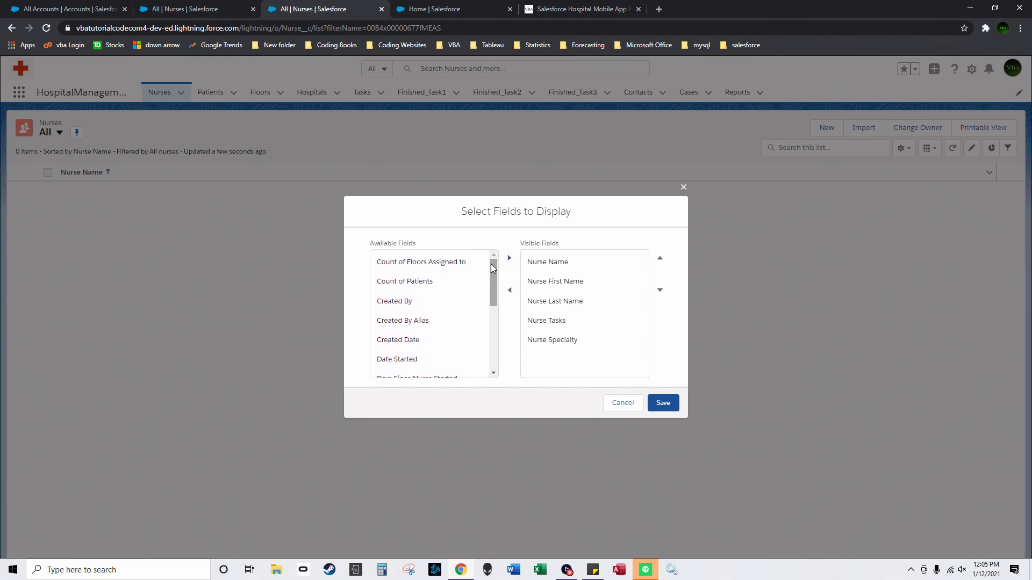
left_click(453, 281)
left_click(509, 259)
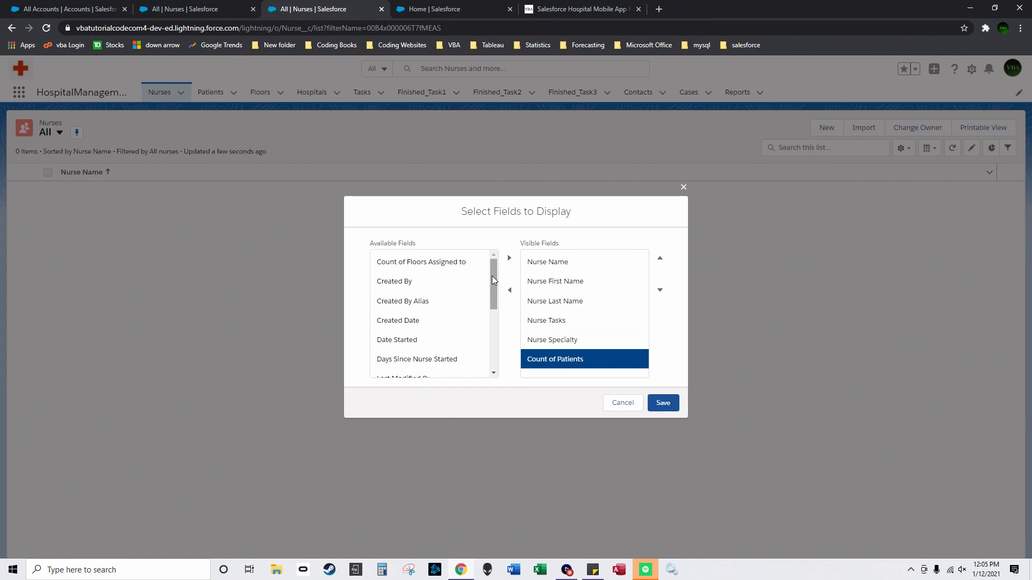
left_click(462, 263)
left_click(509, 259)
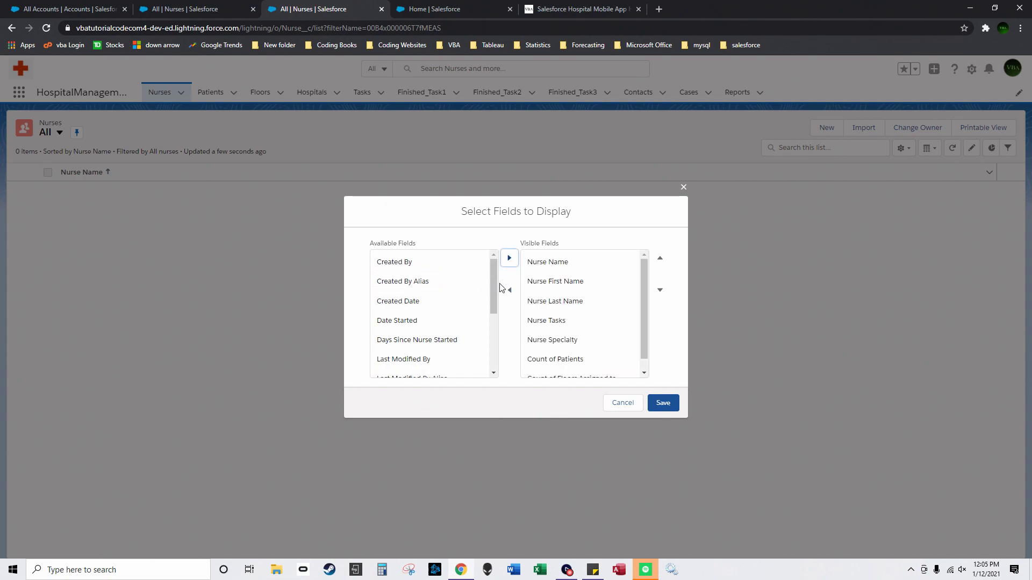
scroll(492, 296, "down", 1)
left_click(457, 325)
left_click(509, 258)
left_click(462, 304)
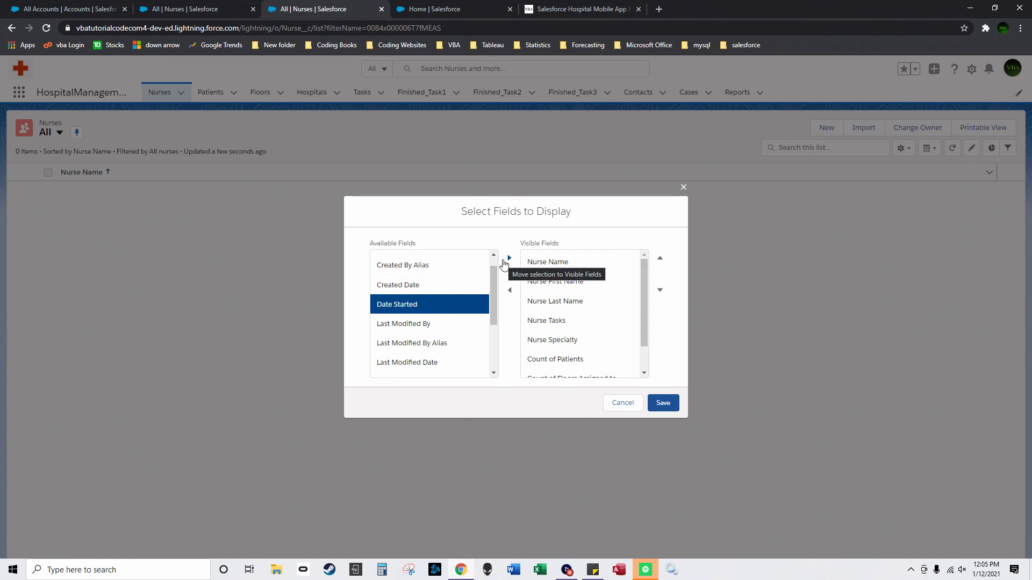
left_click(505, 260)
Step: Add Total Cost of Patients Nursed and save the Nurses column selection
scroll(454, 335, "down", 2)
left_click(449, 363)
left_click(508, 265)
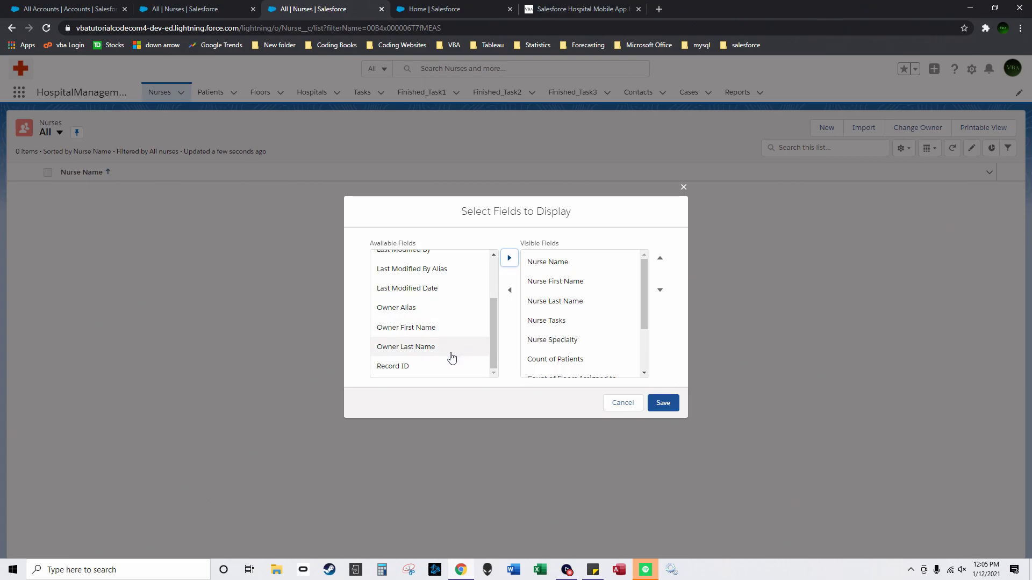
scroll(450, 357, "up", 2)
left_click(663, 403)
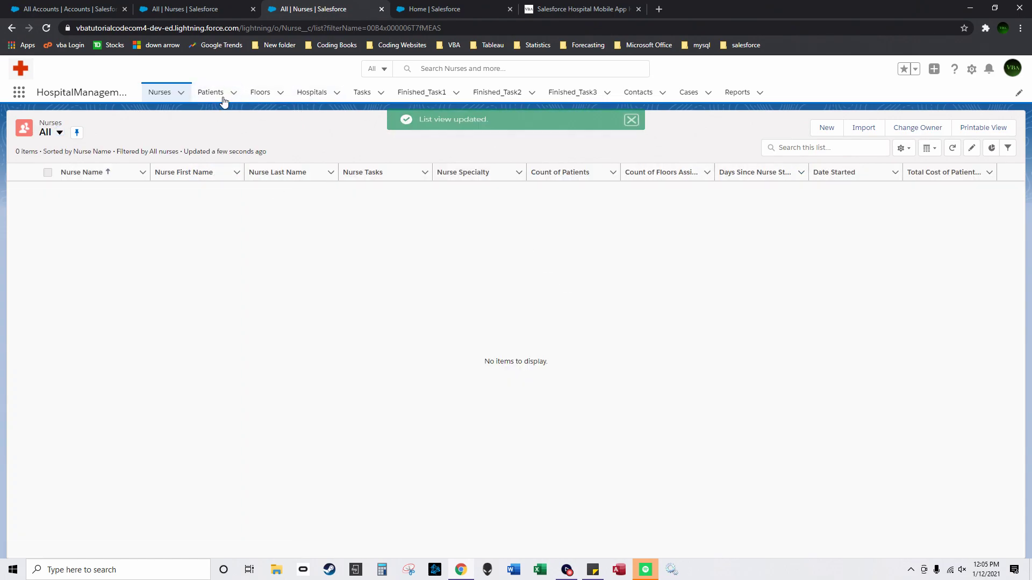
left_click(199, 99)
Step: Add Patient Tasks, Patient First Name and Patient Last Name as visible Patients columns
left_click(902, 149)
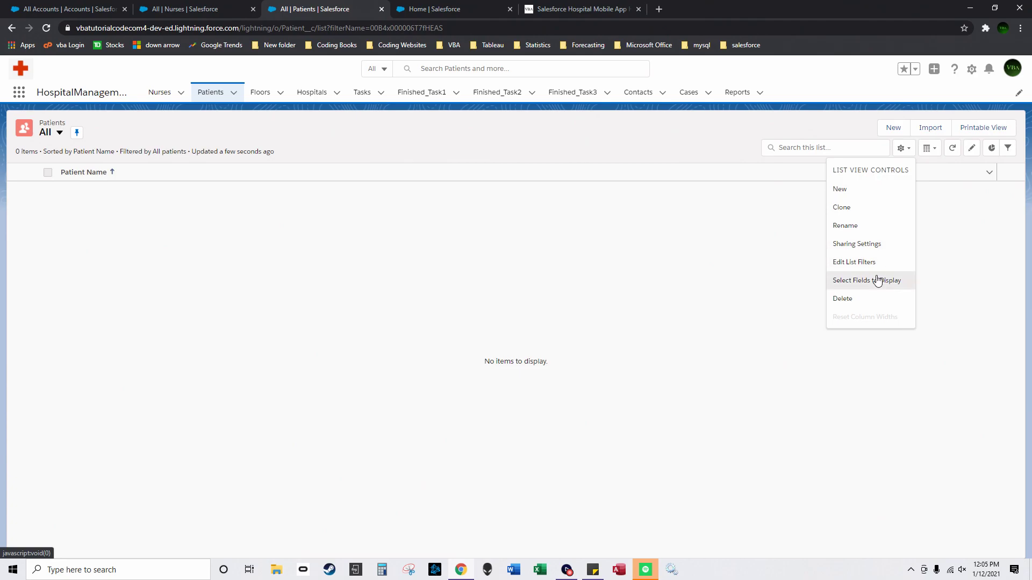
left_click(877, 279)
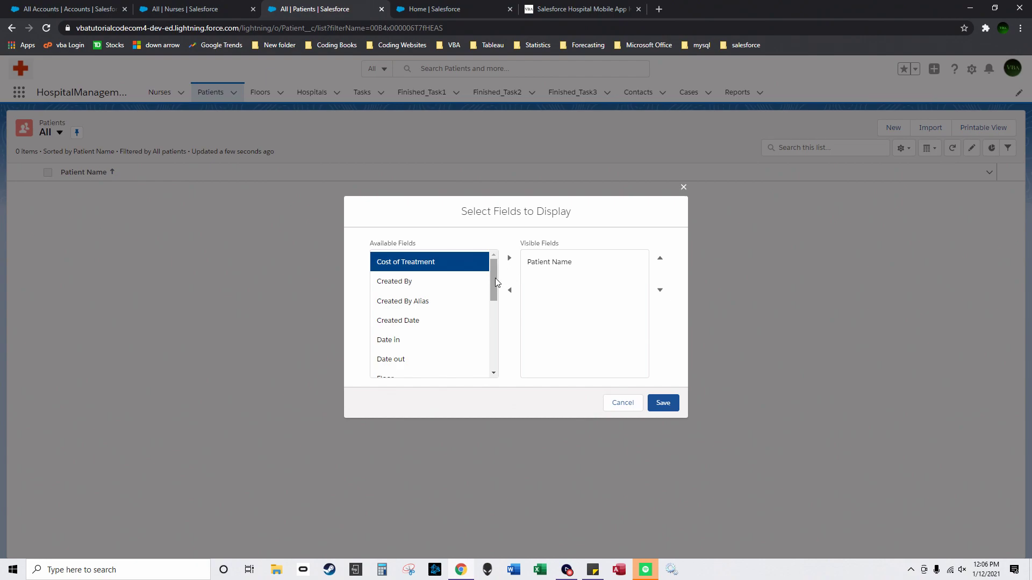
left_click_drag(496, 283, 489, 334)
left_click(443, 366)
left_click(509, 258)
left_click(449, 329)
left_click(509, 258)
left_click(460, 329)
left_click(508, 259)
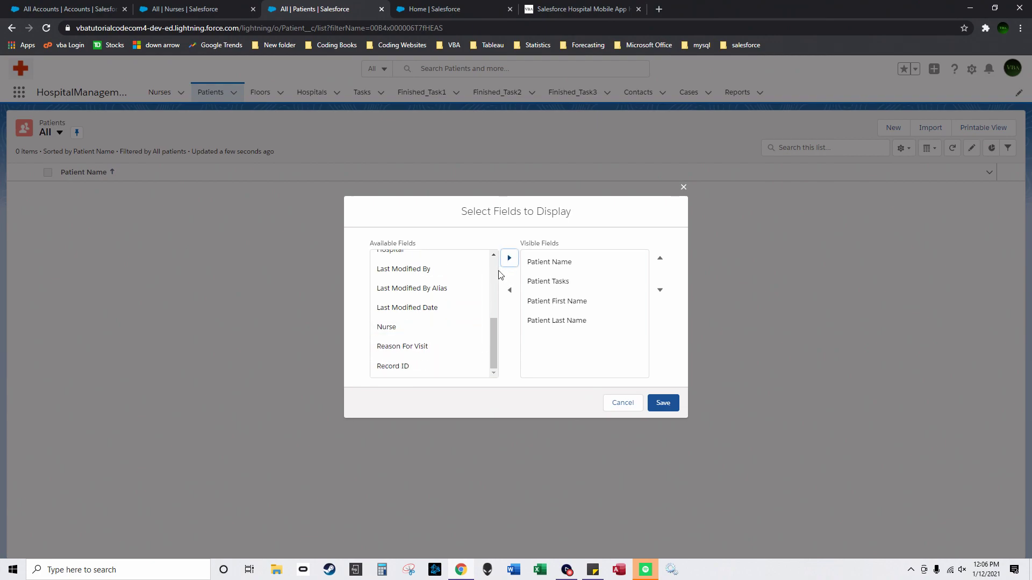
Step: Add Floor, Reason For Visit and Nurse columns, moving Nurse earlier in the order
scroll(452, 333, "up", 2)
left_click(430, 352)
left_click(430, 337)
left_click(509, 258)
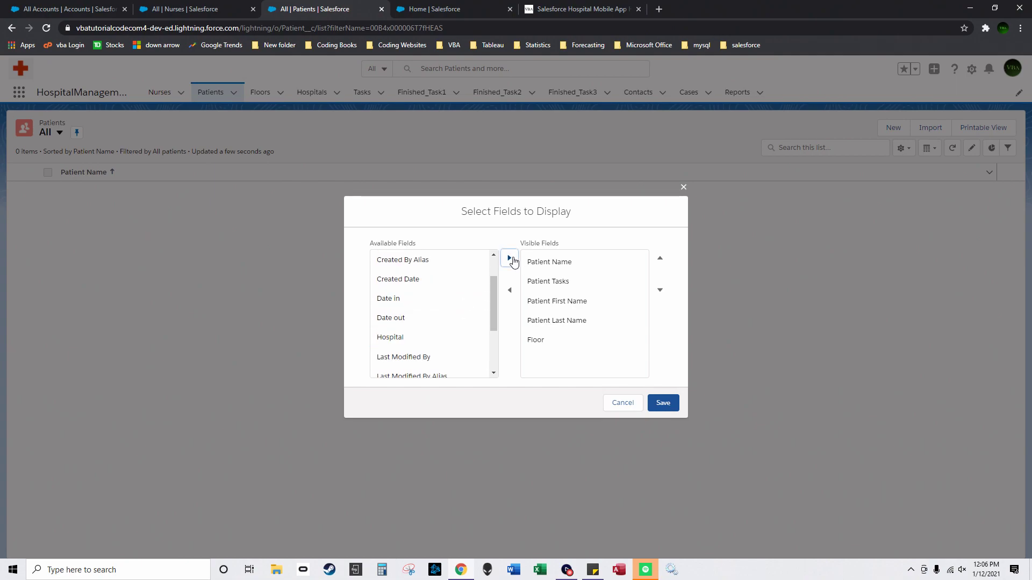
scroll(429, 330, "down", 2)
left_click(425, 347)
left_click(509, 258)
left_click(458, 346)
left_click(510, 259)
scroll(604, 364, "down", 1)
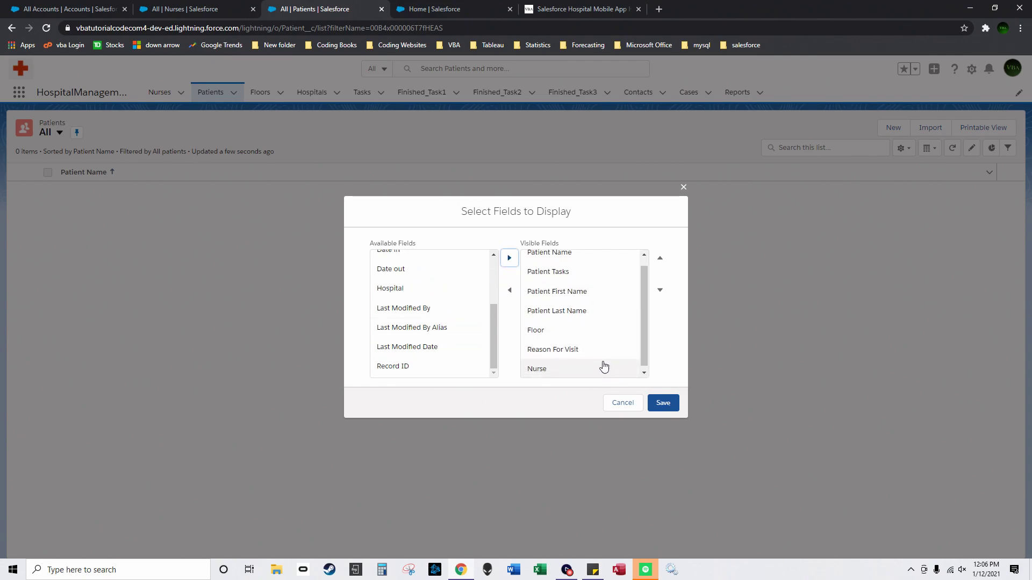
left_click(659, 260)
left_click(659, 261)
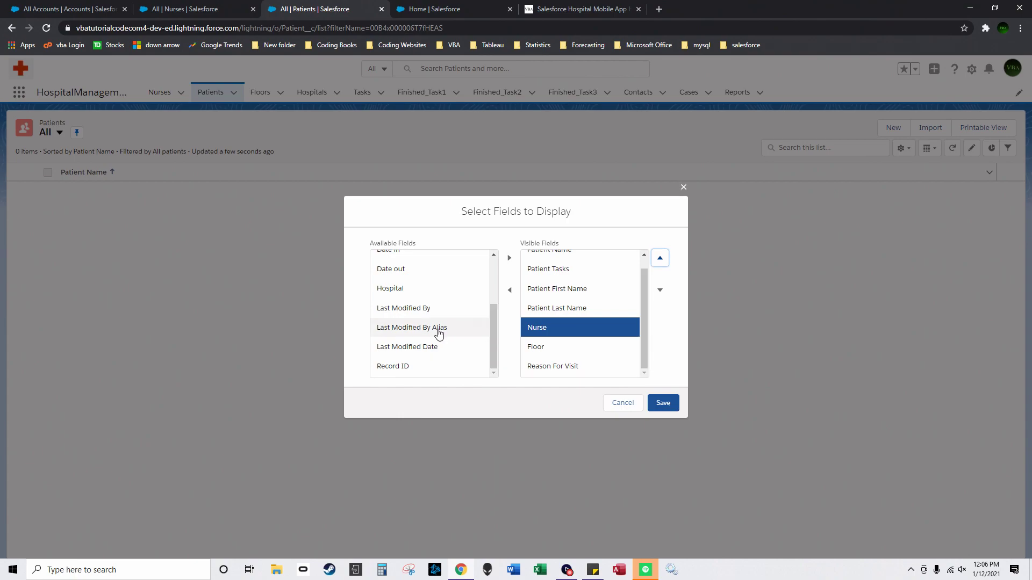
Step: Add Hospital, Date in, Date out and Cost of Treatment columns and save
left_click(430, 293)
left_click(509, 260)
scroll(437, 320, "up", 1)
left_click(433, 304)
left_click(509, 258)
left_click(437, 305)
left_click(508, 259)
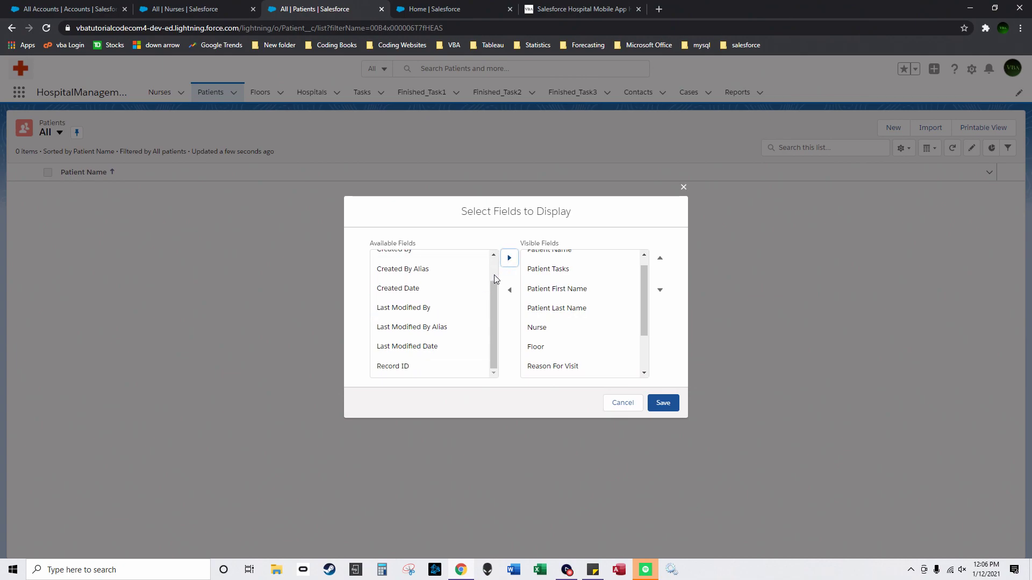
scroll(416, 301, "up", 1)
left_click(428, 262)
left_click(509, 258)
left_click(662, 403)
Step: Add Nurse and Hospital as visible columns in the All Floors list view
left_click(260, 93)
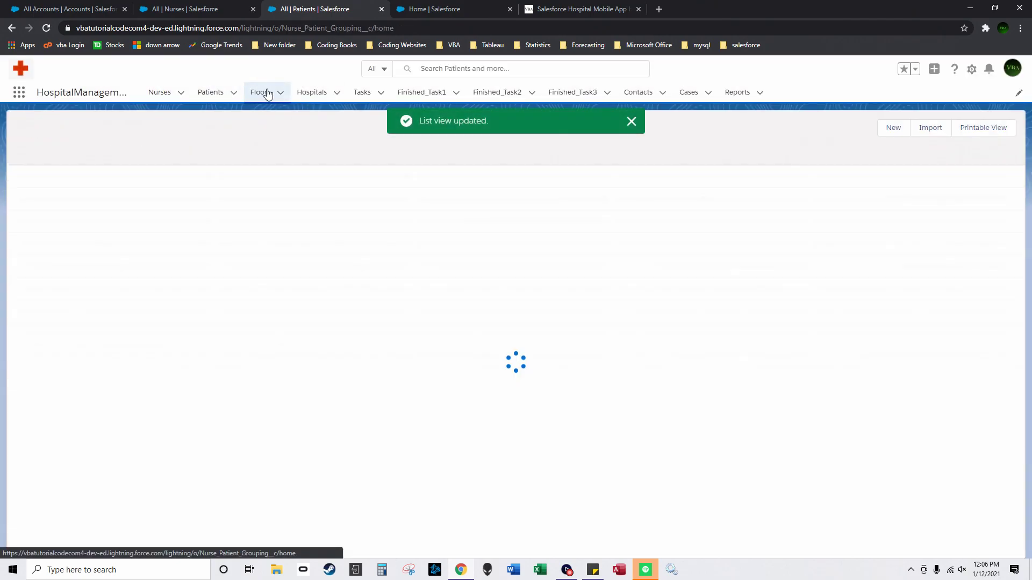
left_click(903, 147)
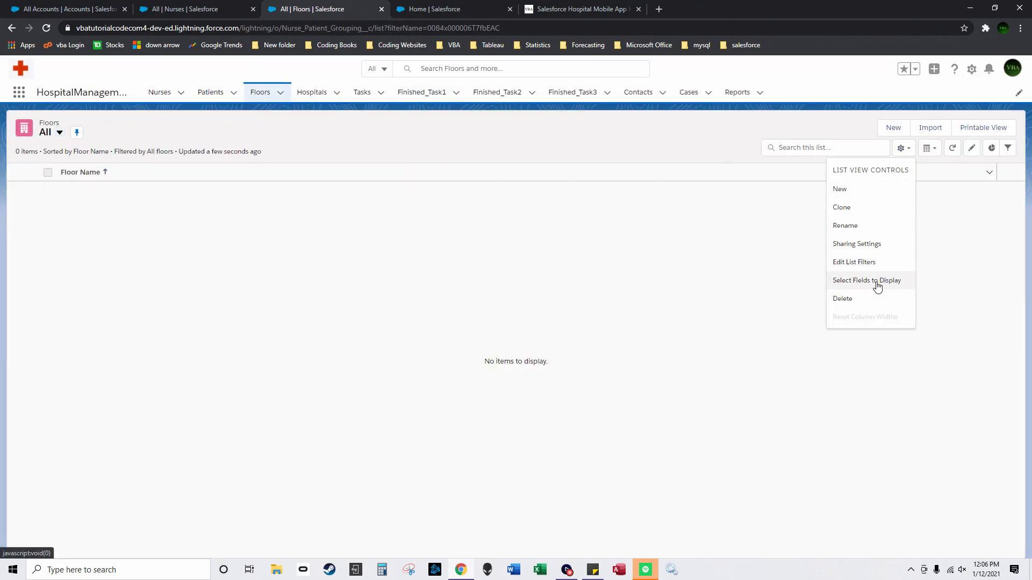
left_click(877, 280)
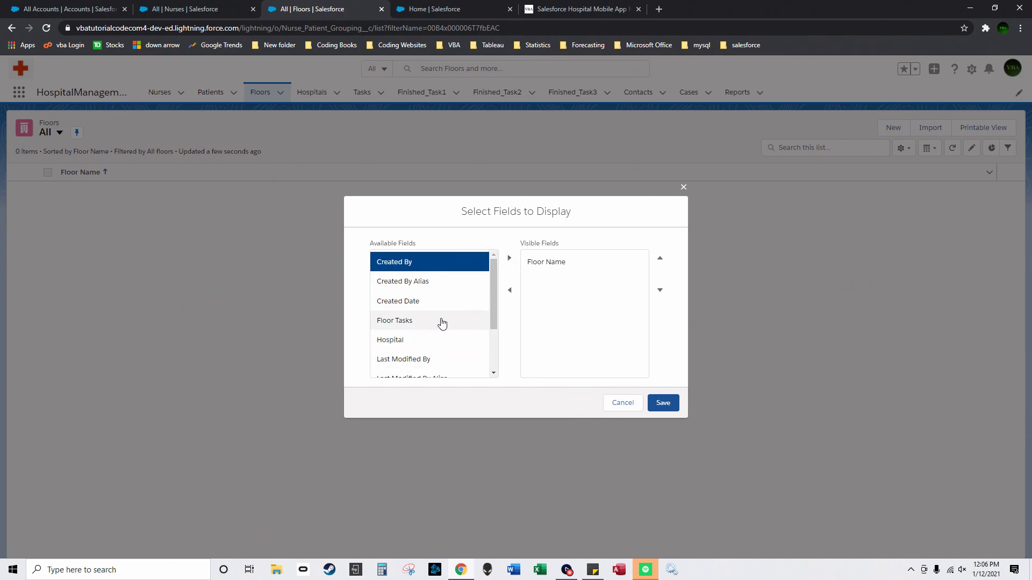
scroll(433, 339, "down", 1)
scroll(423, 322, "down", 1)
left_click(425, 347)
left_click(509, 258)
left_click(437, 288)
left_click(509, 258)
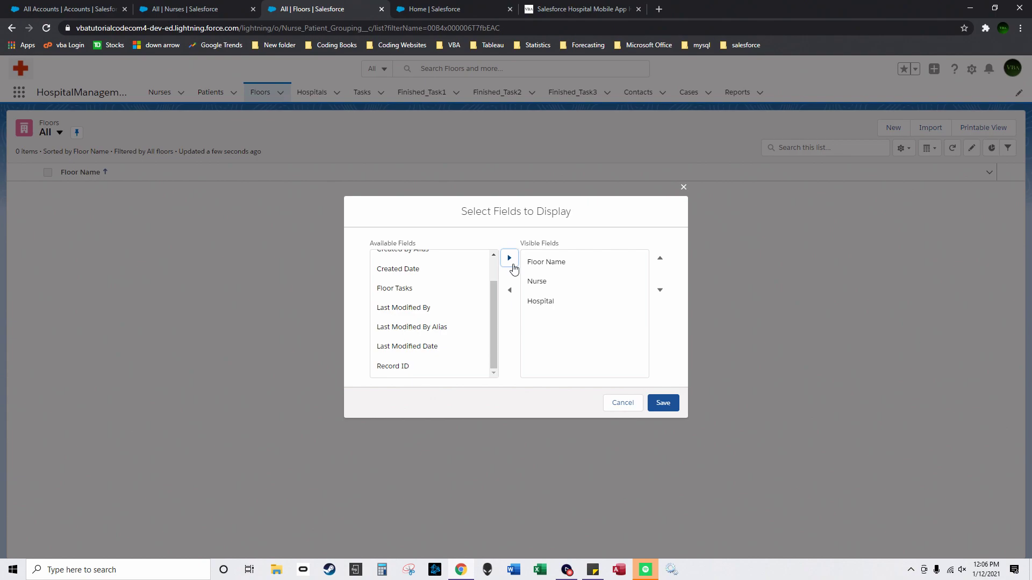
Step: Add Floor Tasks, save the Floors columns, and open the Hospitals list view options
scroll(453, 288, "up", 1)
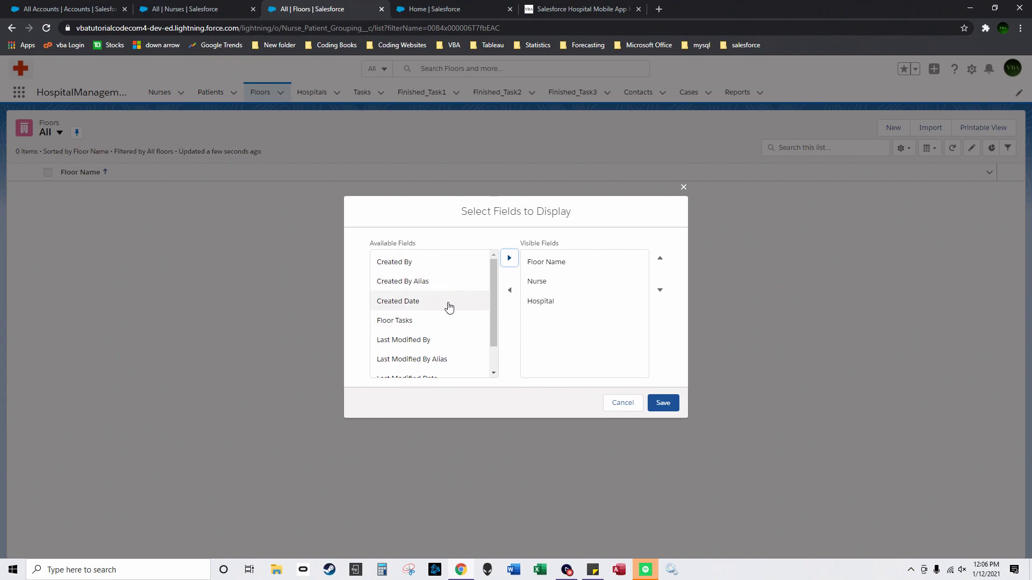
left_click(442, 326)
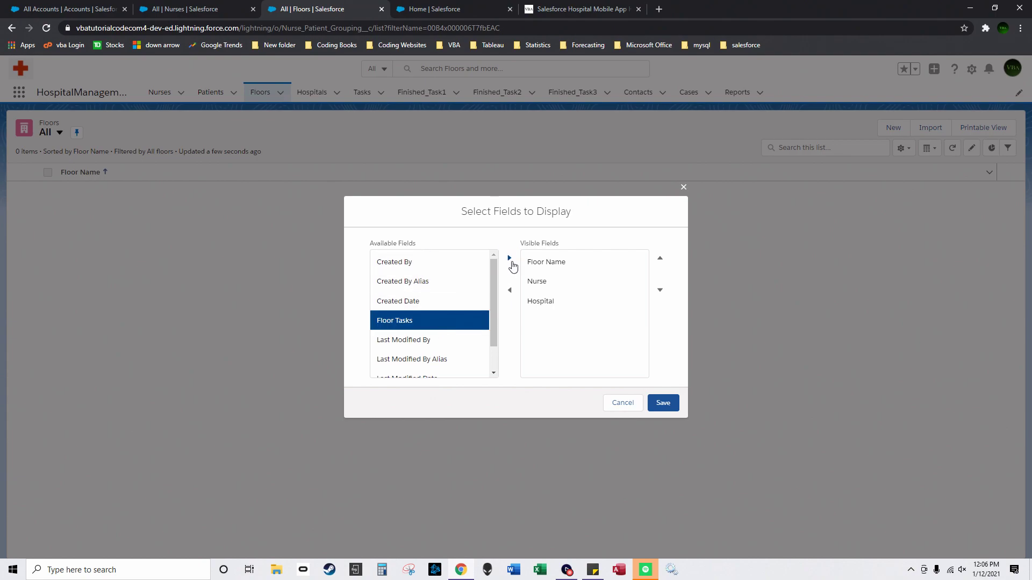
left_click(510, 262)
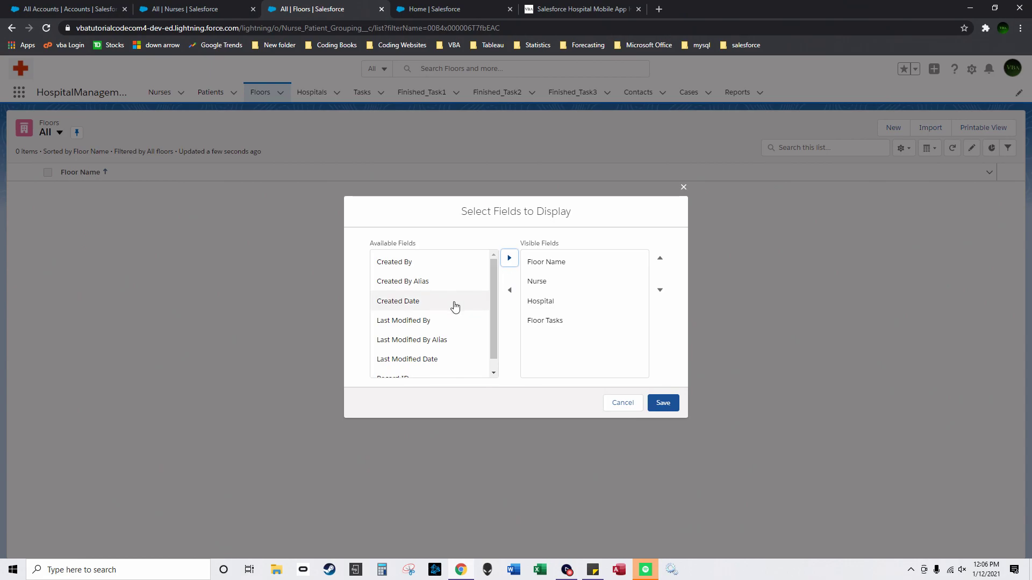
left_click(662, 405)
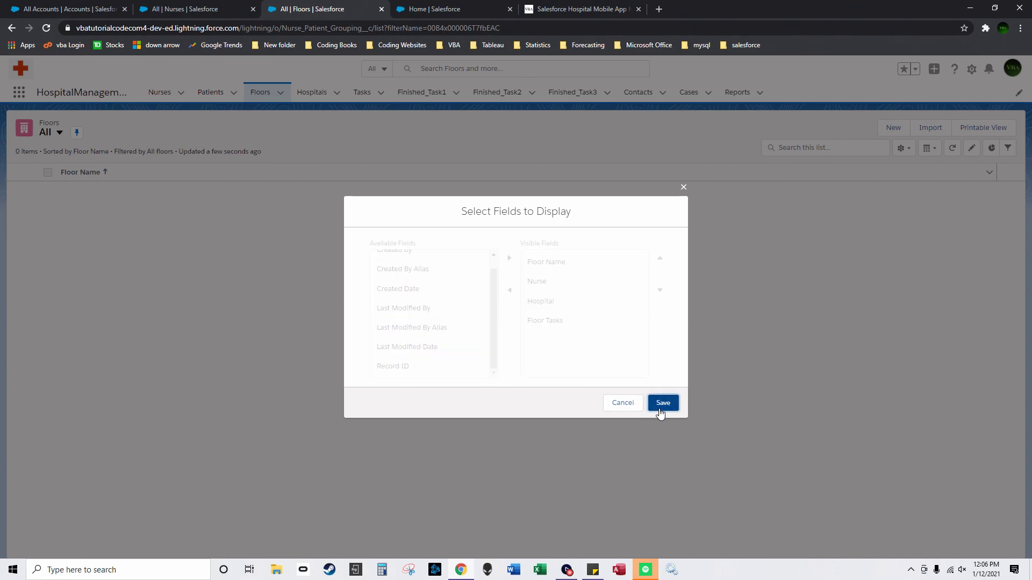
left_click(314, 92)
left_click(903, 149)
Step: Add Count of Patients in Hospital, Count of Floors Used Currently and Hospital Country columns
left_click(868, 280)
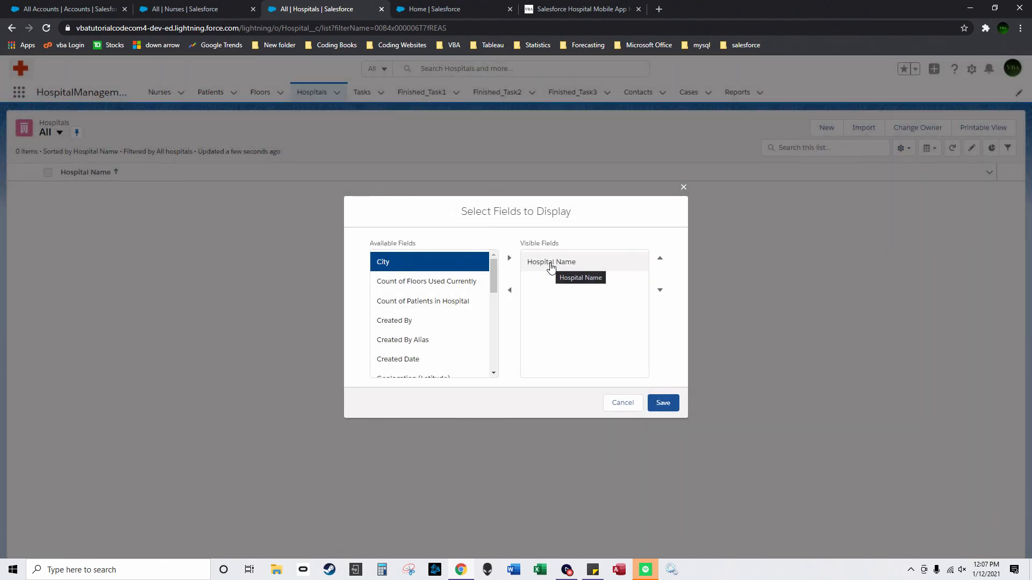
left_click(443, 303)
left_click(509, 258)
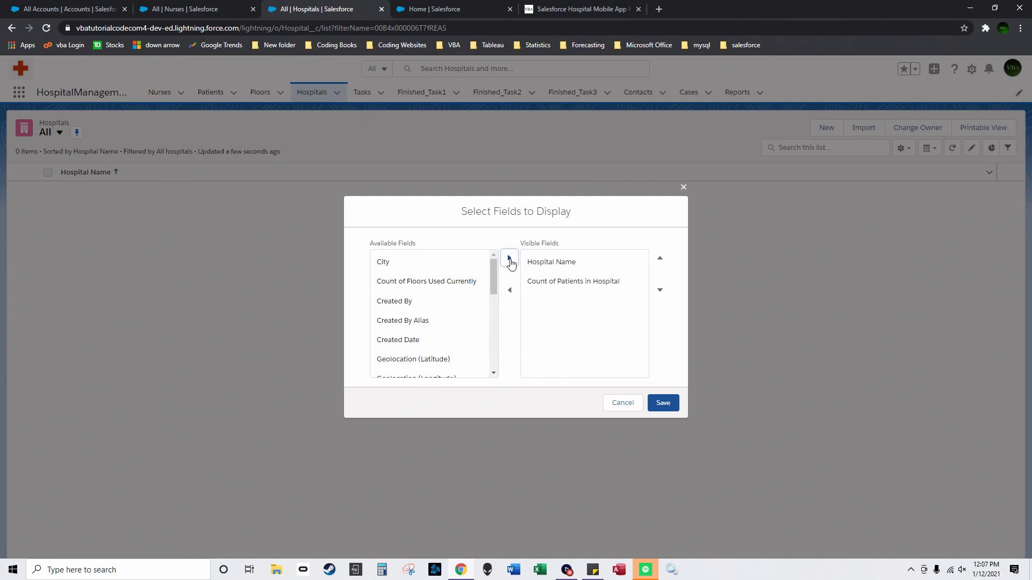
left_click(441, 288)
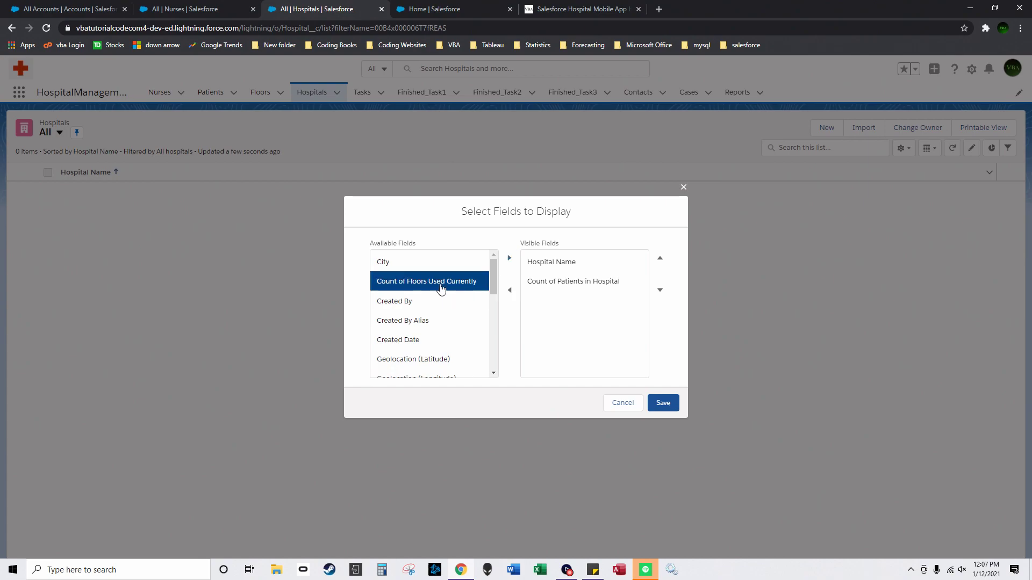
left_click(510, 258)
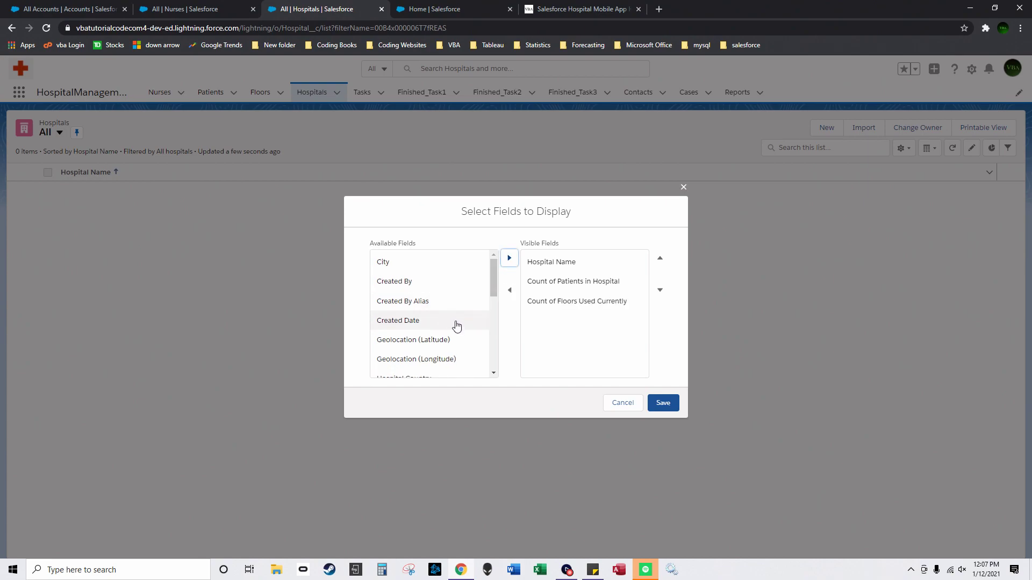
scroll(443, 332, "down", 1)
left_click(438, 309)
left_click(509, 258)
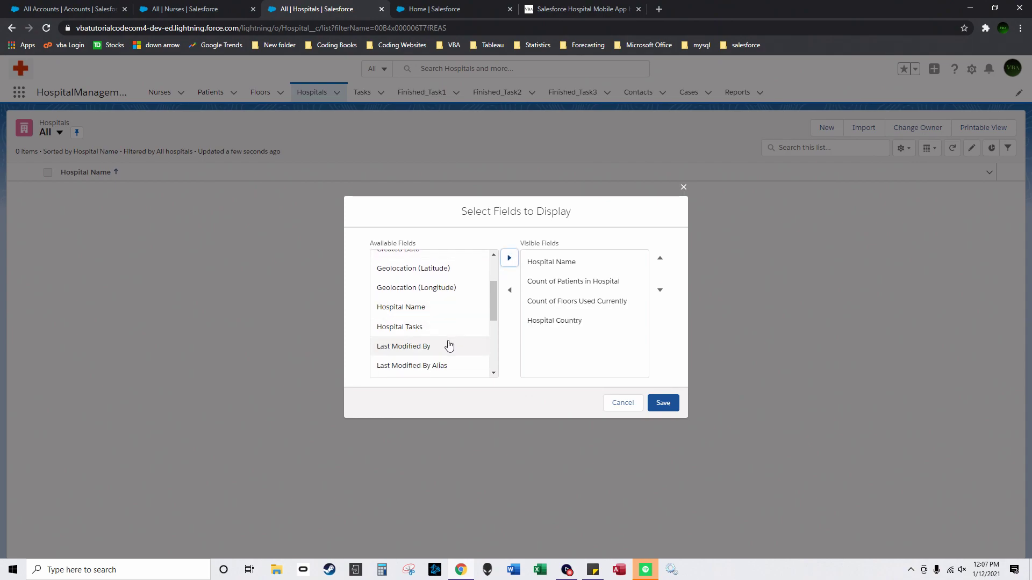
Step: Add State, Street, City and Hospital Name to the visible hospital columns
scroll(441, 336, "down", 3)
left_click(418, 335)
left_click(509, 259)
left_click(450, 346)
left_click(509, 260)
scroll(451, 327, "up", 5)
left_click(480, 263)
left_click(508, 260)
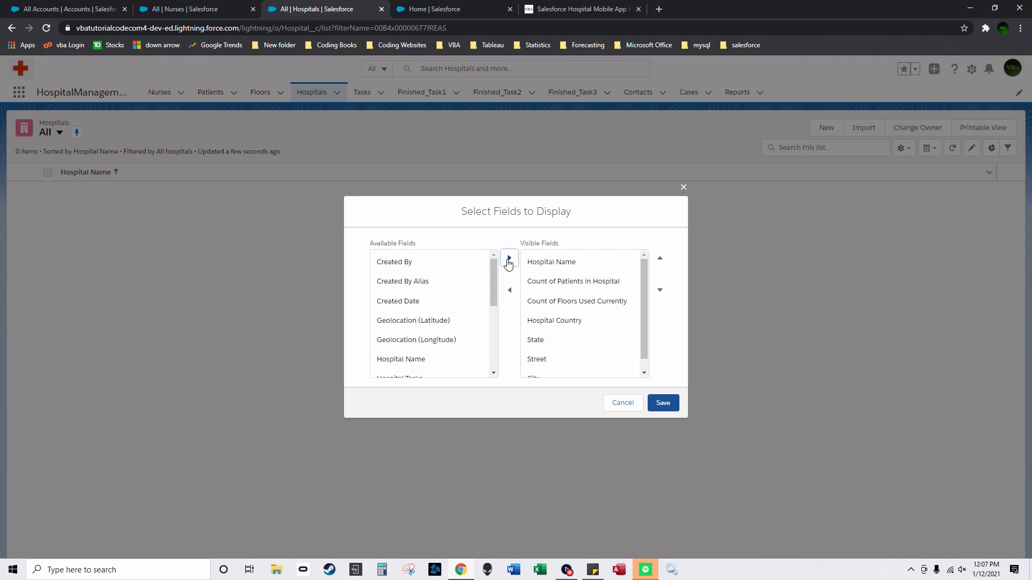
scroll(433, 300, "down", 2)
scroll(426, 294, "up", 2)
left_click(430, 325)
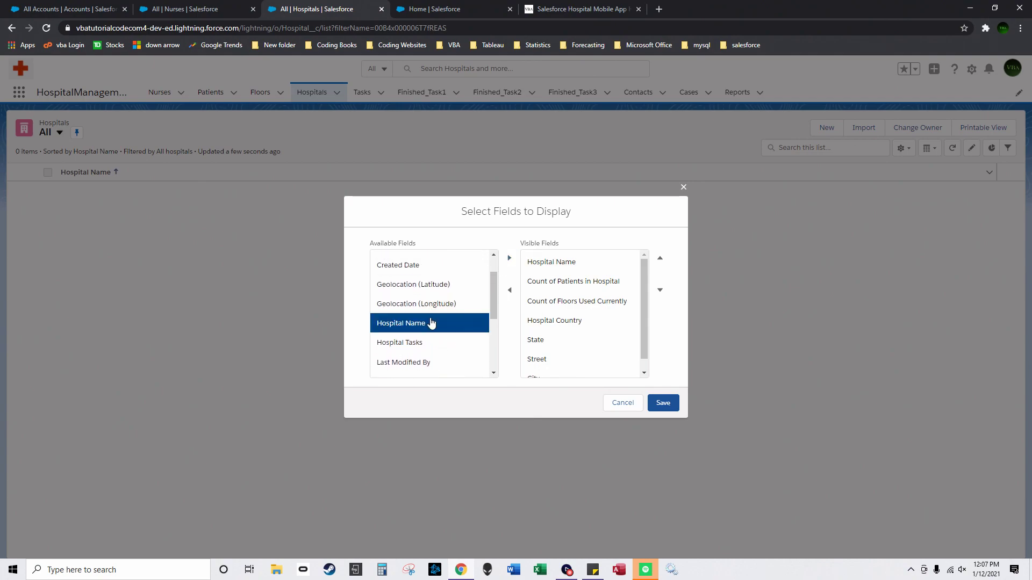
left_click(510, 258)
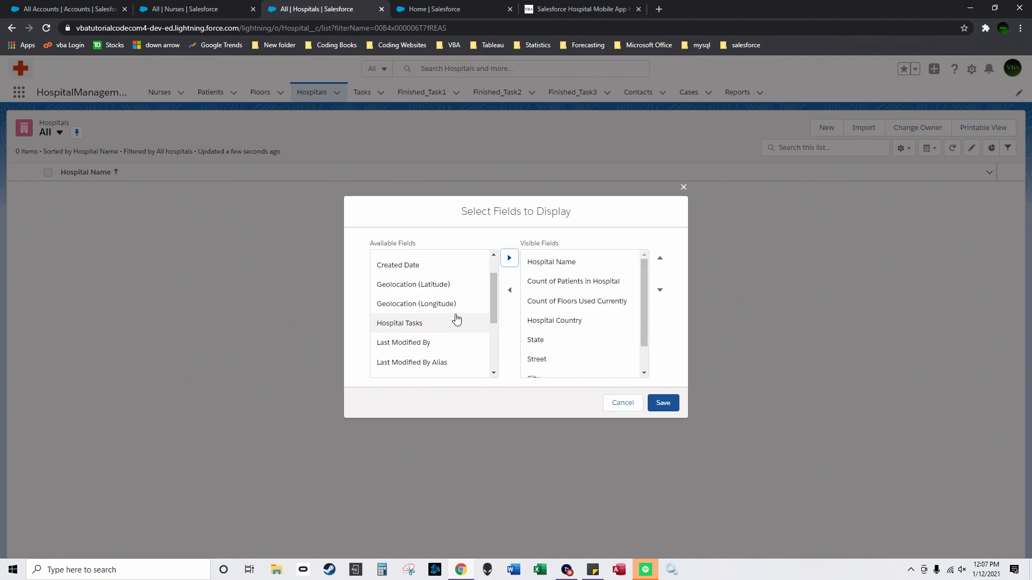
Step: Add Geolocation latitude, longitude and Hospital Tasks, moving Hospital Tasks up to the second column
scroll(467, 336, "down", 3)
scroll(437, 295, "up", 3)
left_click(442, 285)
left_click(505, 258)
left_click(452, 285)
left_click(509, 258)
left_click(421, 285)
left_click(510, 259)
scroll(602, 344, "down", 3)
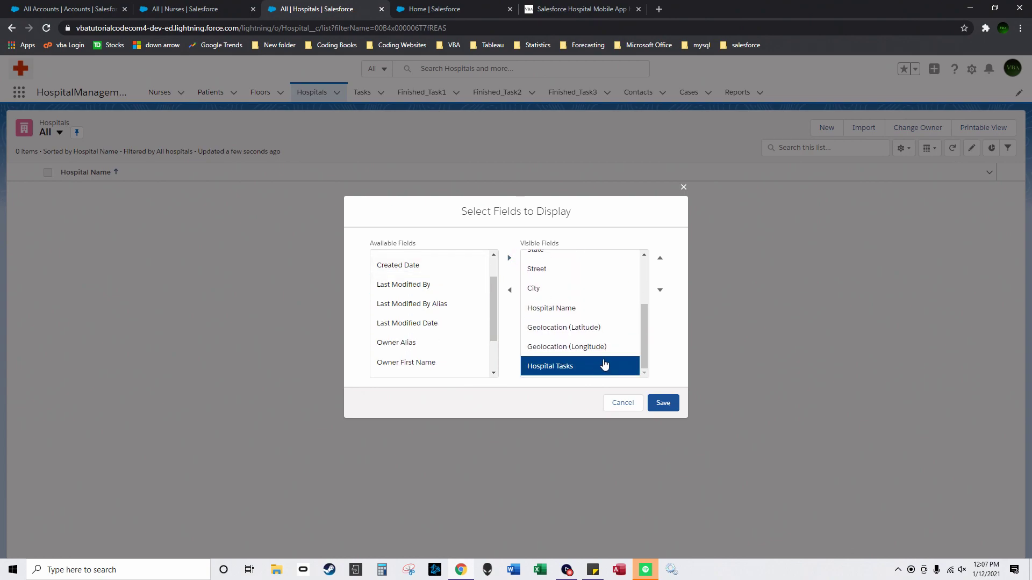
left_click(660, 258)
left_click(660, 259)
left_click(660, 258)
left_click(660, 258)
left_click_drag(651, 330, 650, 296)
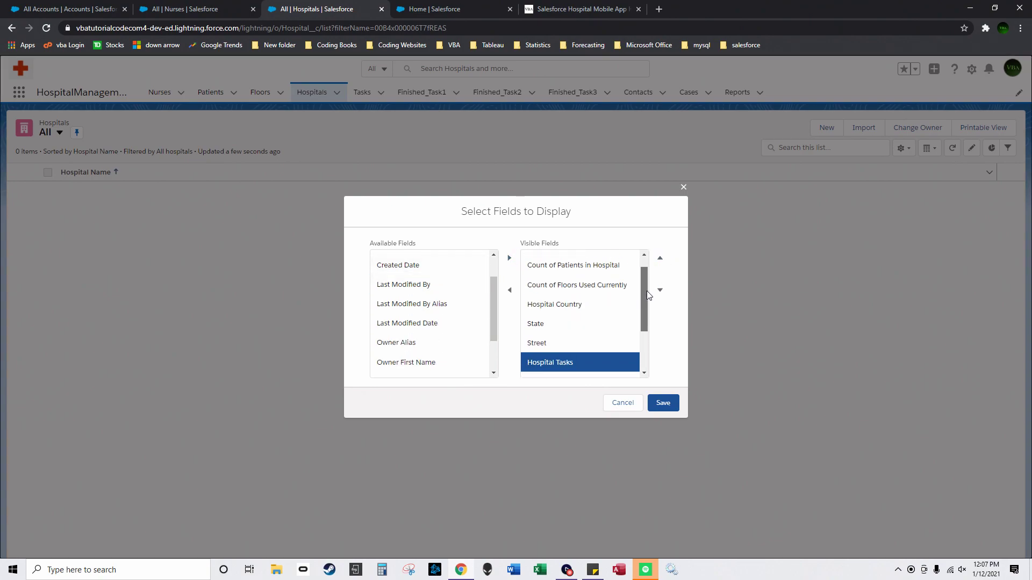
left_click(660, 259)
left_click(660, 259)
left_click(660, 258)
left_click(660, 259)
left_click(660, 259)
Step: Add Total Sum of Patients Treatment and save the hospital list columns
scroll(645, 284, "up", 1)
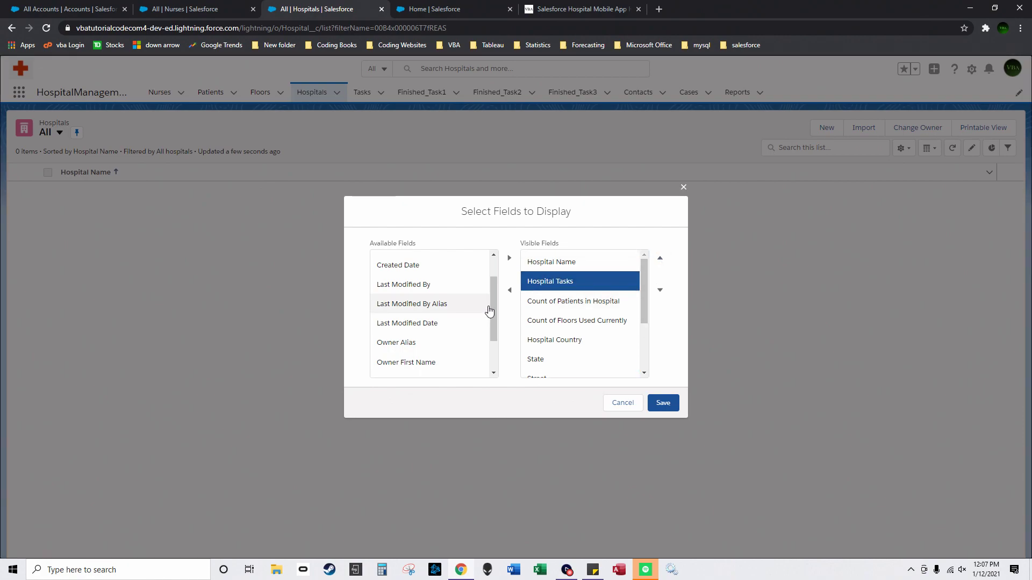
scroll(489, 311, "down", 2)
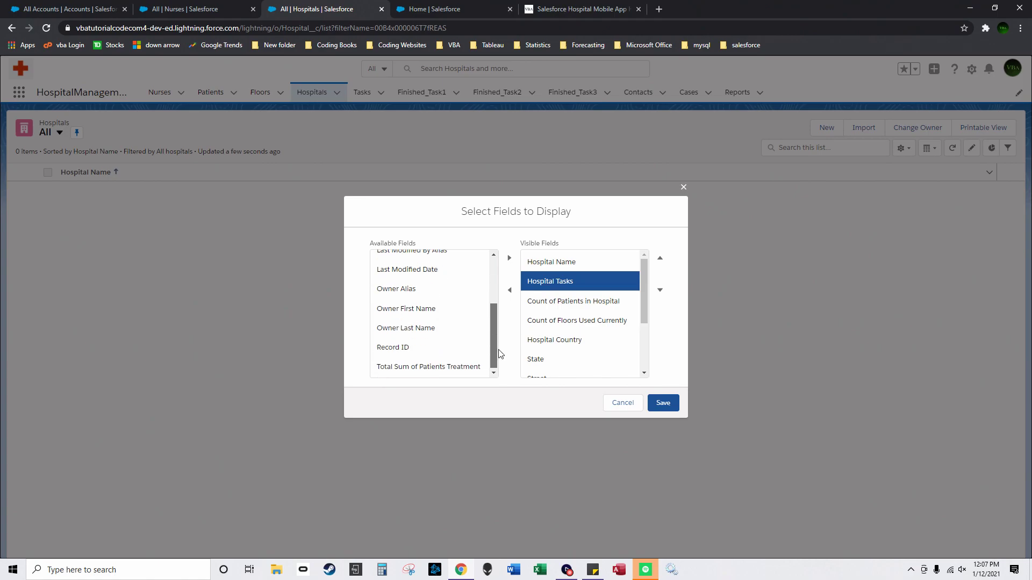
left_click(487, 366)
left_click(510, 259)
left_click(663, 403)
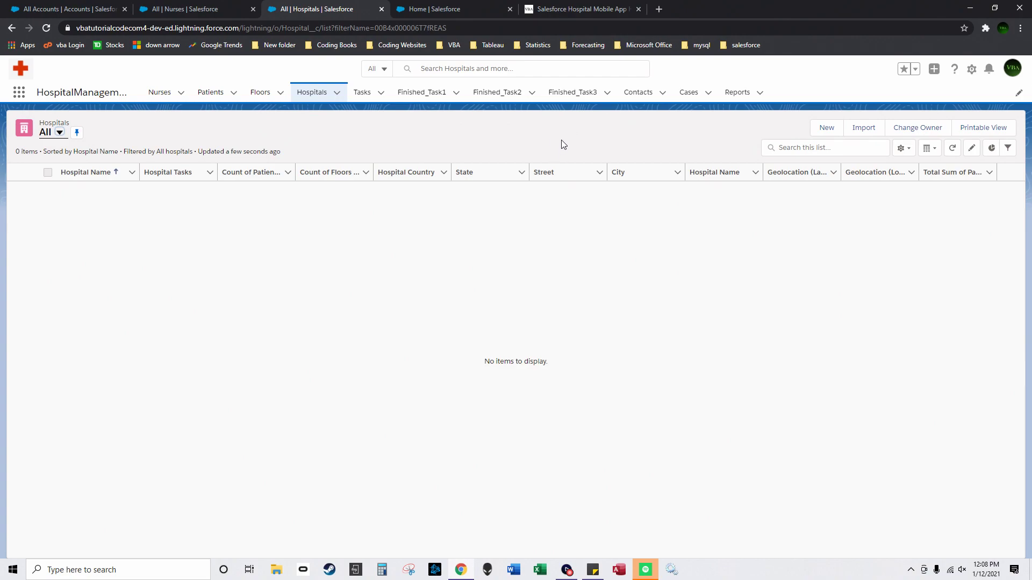
Step: Open the Nurse object's Nurse Layout from Setup's Object Manager and scroll to its related lists
left_click(971, 68)
left_click(949, 99)
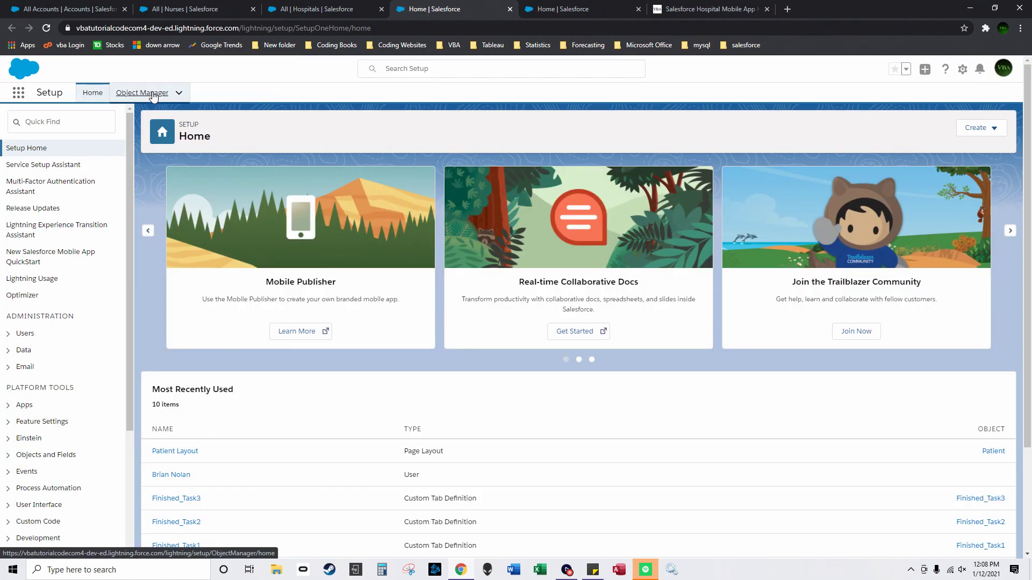
left_click(142, 92)
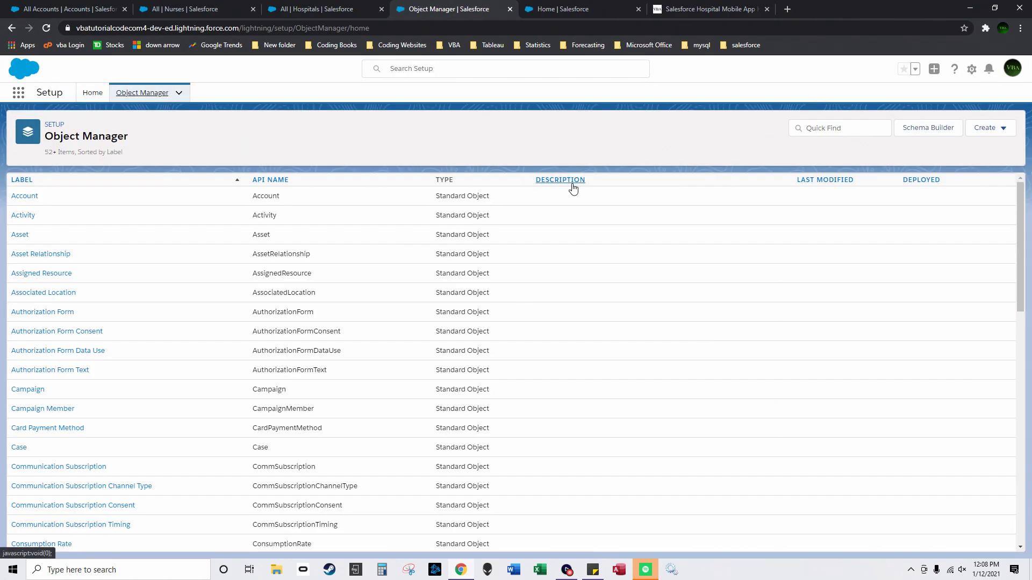
left_click(561, 180)
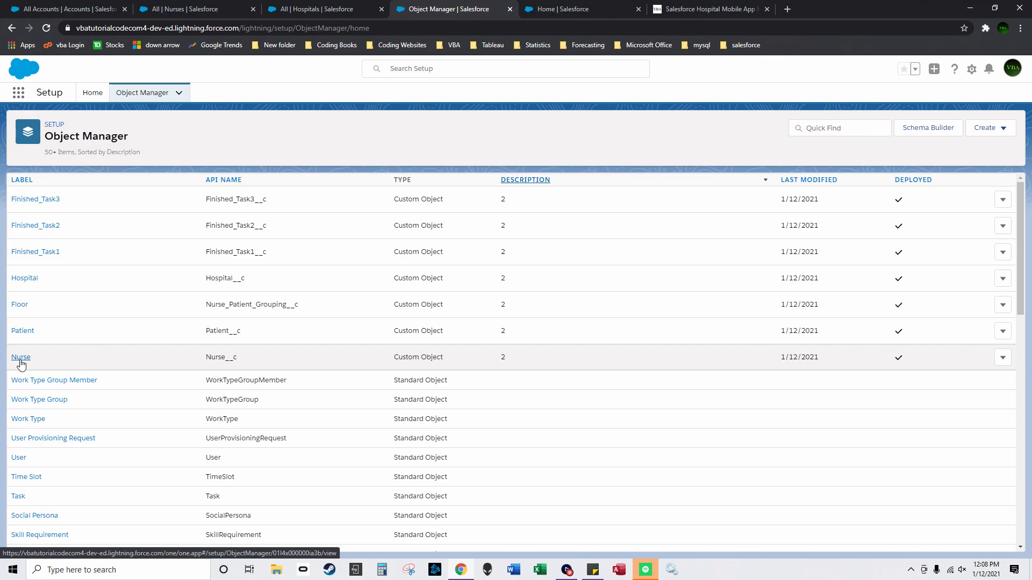
left_click(20, 362)
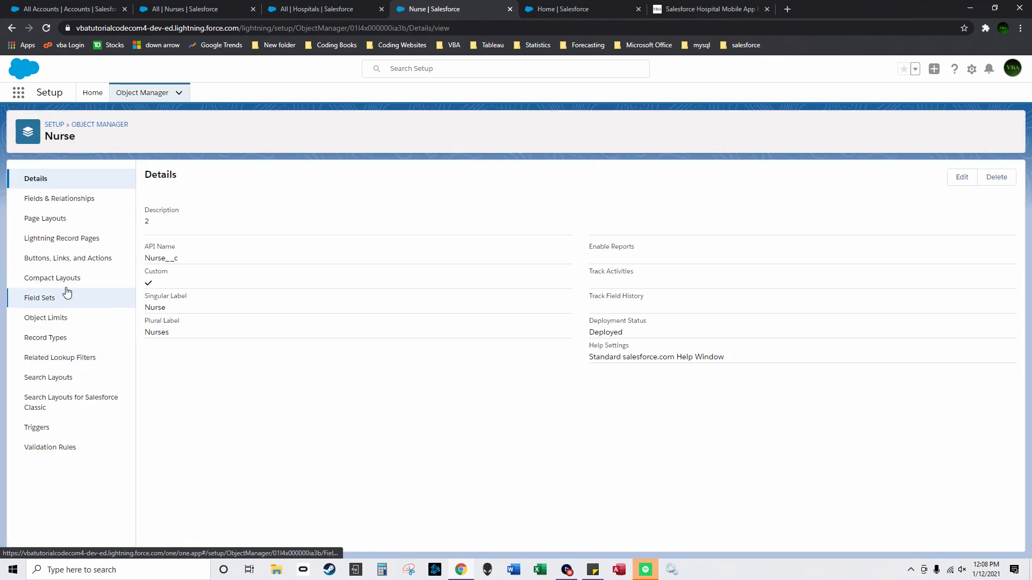
left_click(81, 220)
left_click(149, 226)
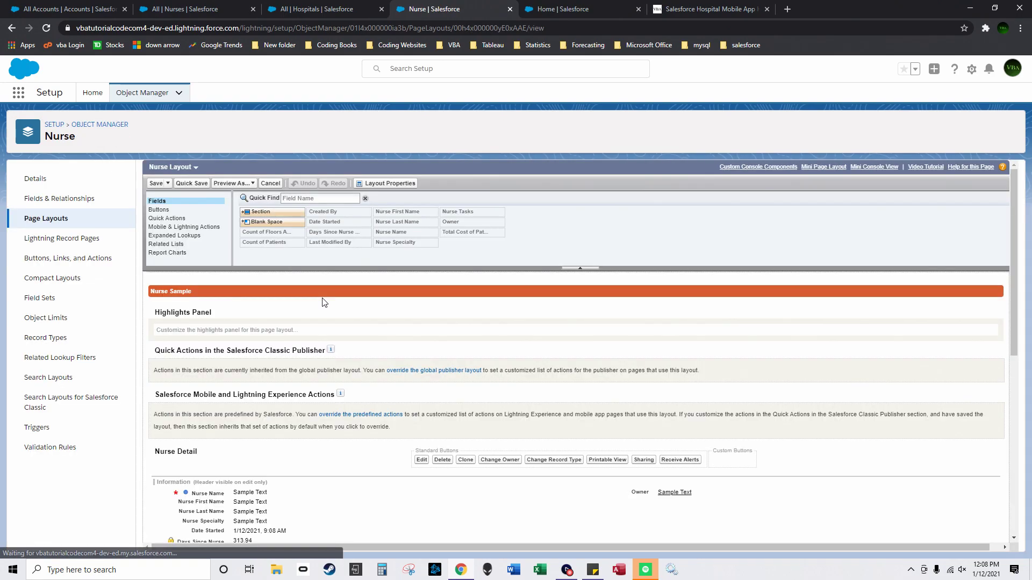
scroll(289, 407, "down", 10)
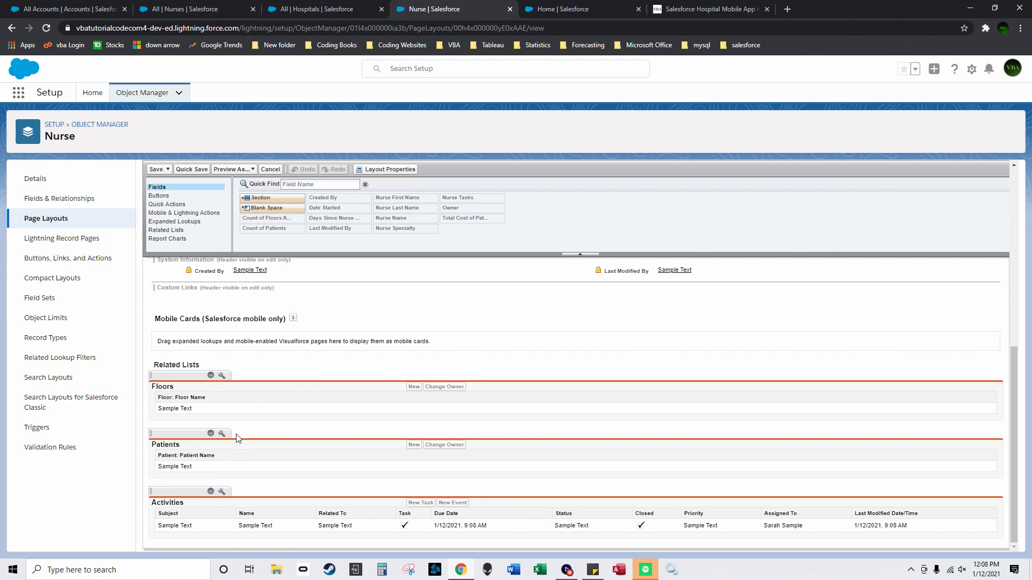
Step: Add Count of Patients in Hospital, Count of Floors Used Currently and Floor Tasks to the Floors related list
left_click(221, 375)
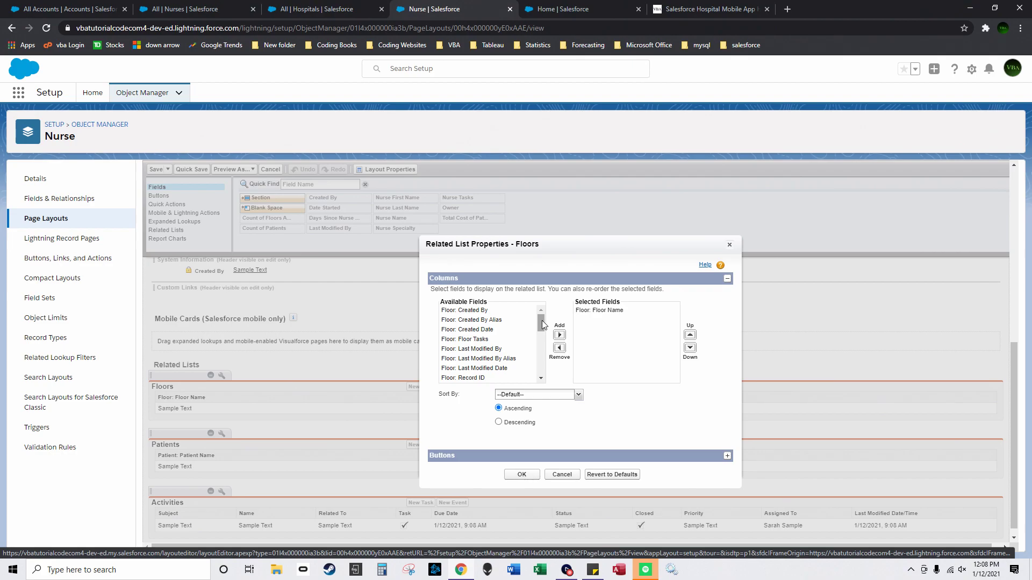
left_click_drag(542, 325, 540, 341)
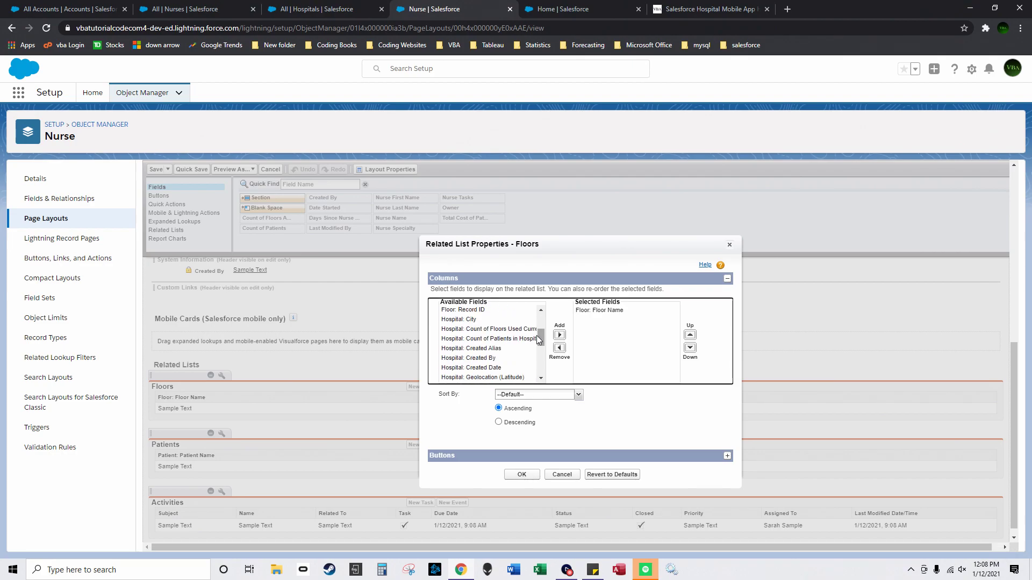
double_click(515, 340)
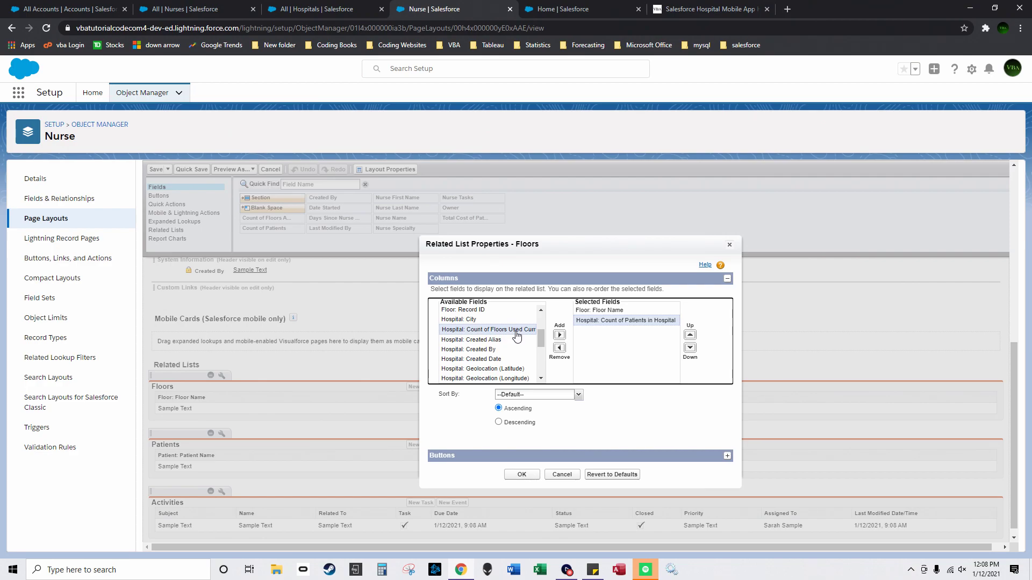
left_click(559, 335)
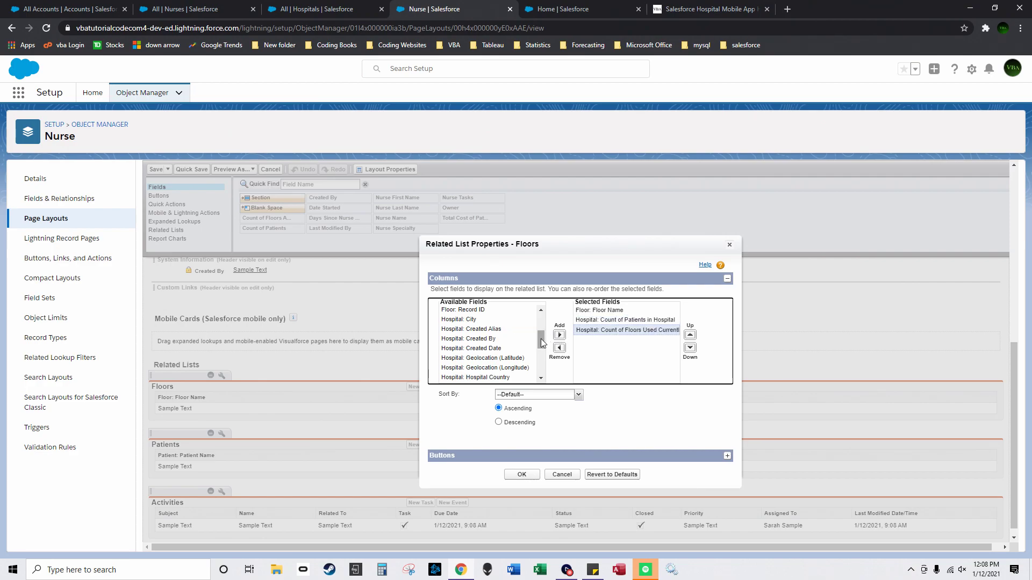
left_click_drag(542, 342, 528, 321)
left_click(507, 334)
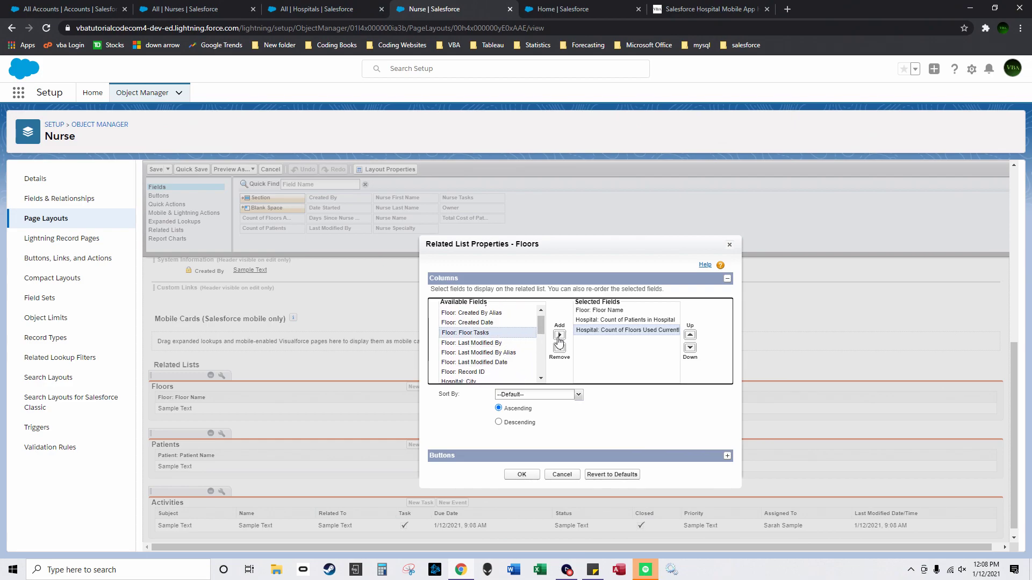
left_click(558, 337)
left_click(534, 477)
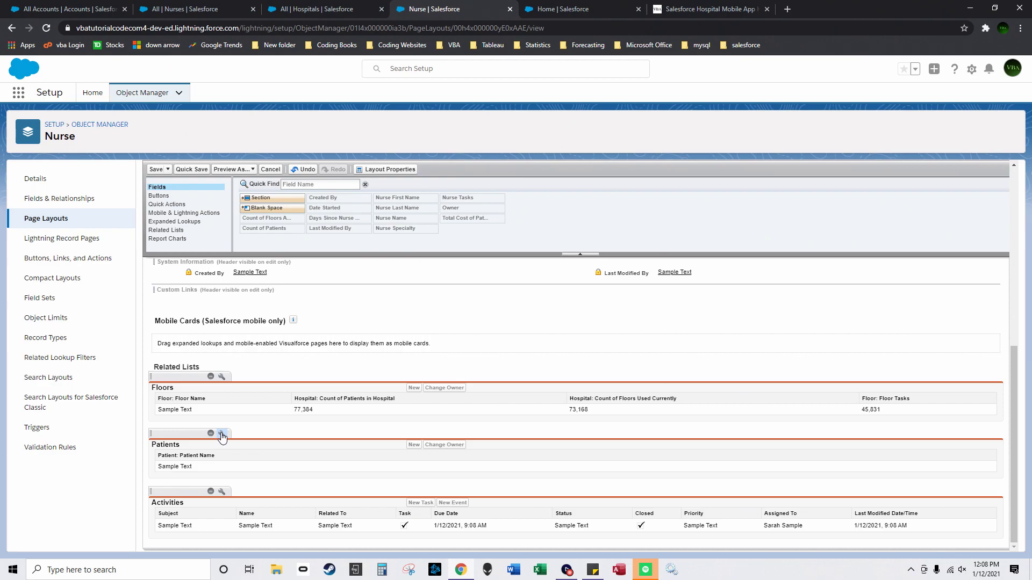
left_click(221, 434)
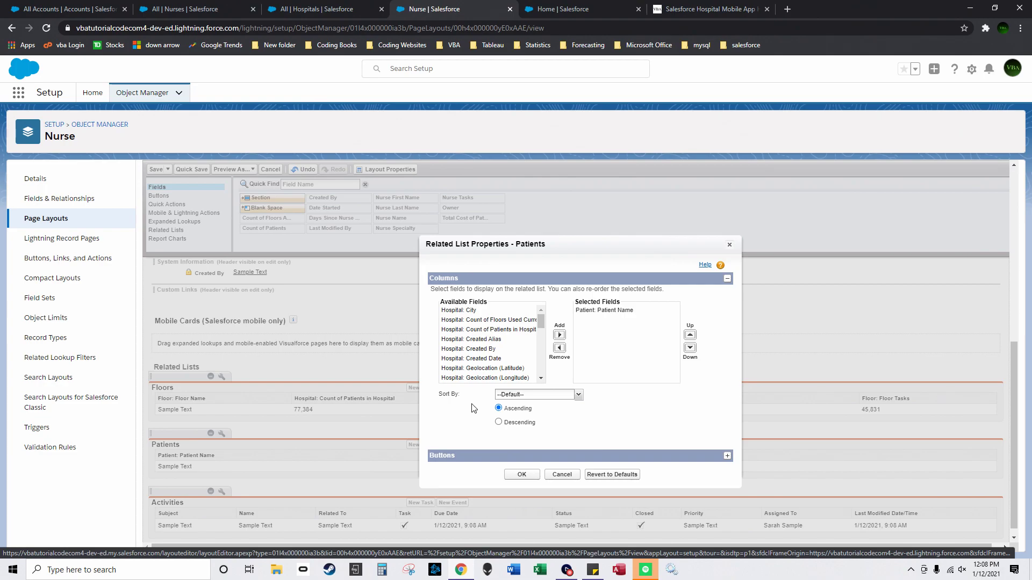
Step: Add the Patient Tasks and Reason For Visit columns to the Patients related list
left_click_drag(541, 325, 541, 360)
scroll(526, 360, "down", 3)
left_click(524, 359)
left_click(561, 336)
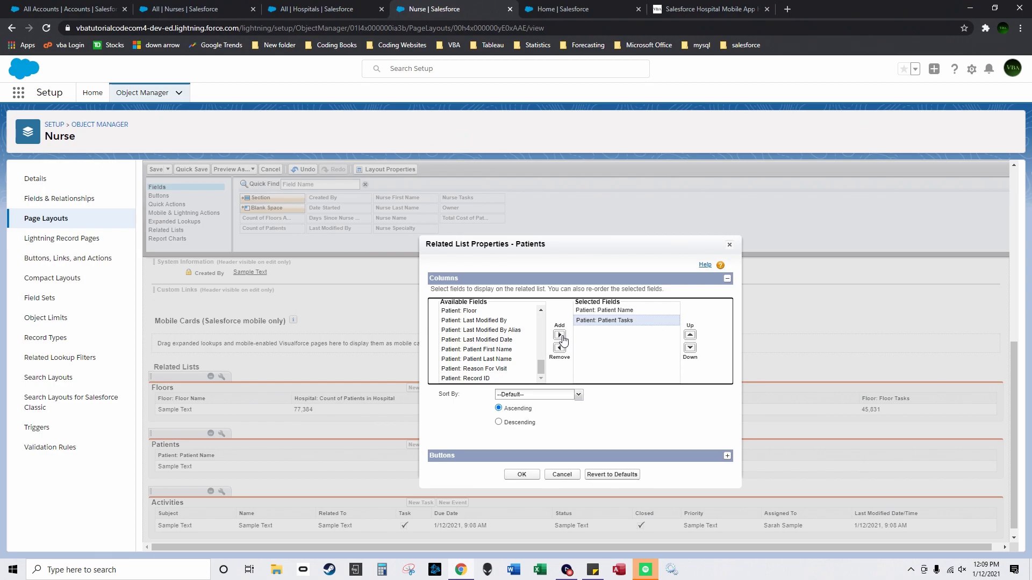
mouse_move(542, 365)
left_mouse_down()
mouse_move(541, 353)
mouse_move(533, 369)
left_mouse_up()
left_click(510, 369)
left_click(559, 335)
Step: Add the Date in column, apply the Patients list changes, and open Activities column settings
scroll(486, 344, "up", 2)
left_click(473, 337)
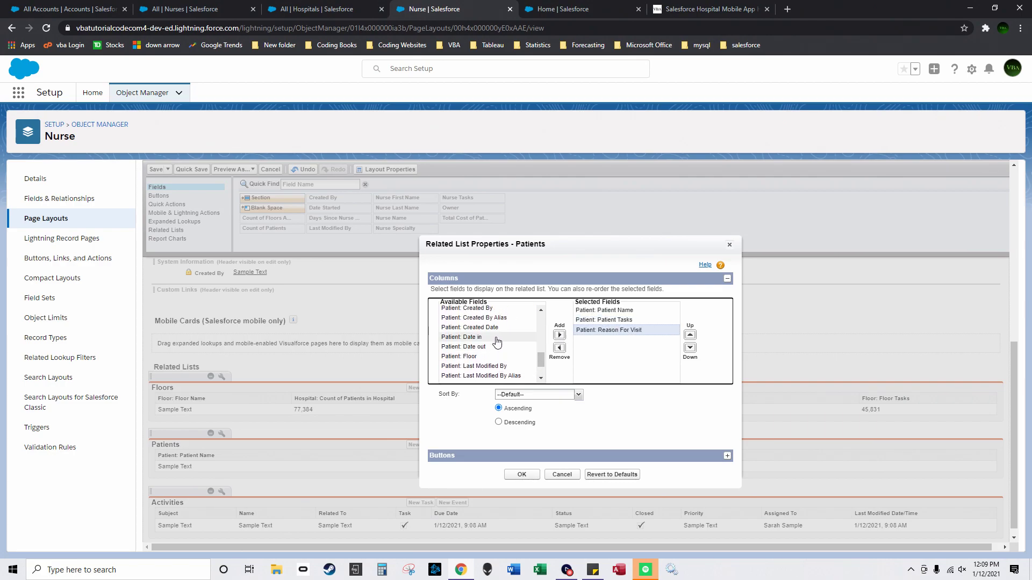
left_click(559, 335)
left_click(524, 475)
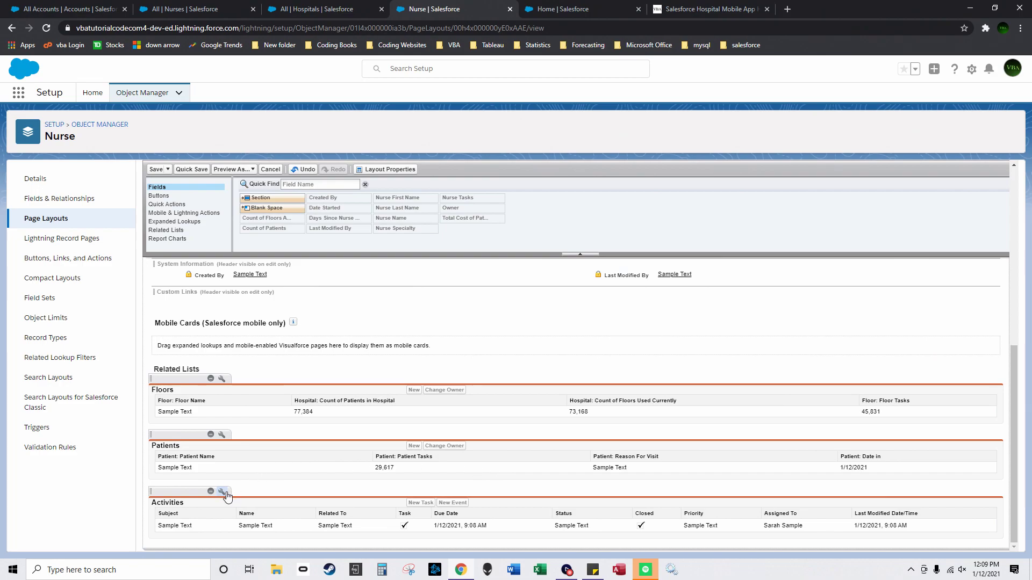
left_click(227, 494)
left_click(537, 322)
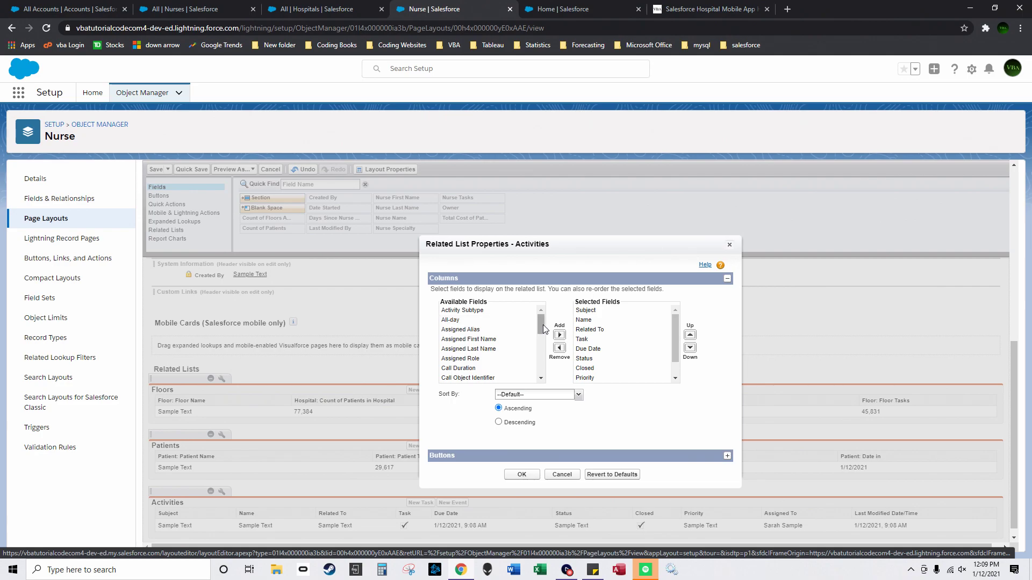
Step: Remove Status and Related To from the Activities columns and add the Patient field
scroll(667, 370, "down", 2)
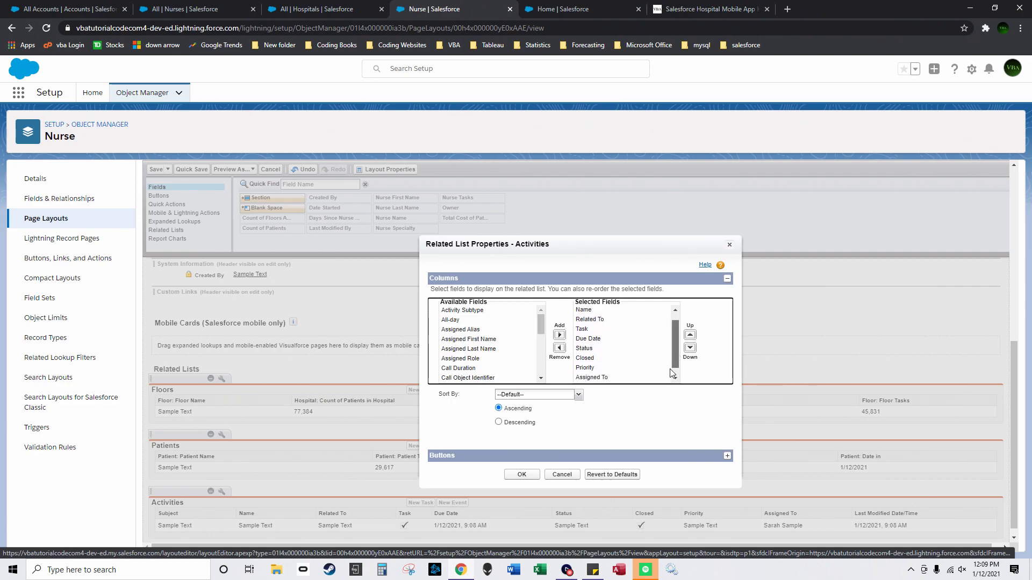
left_click(626, 370)
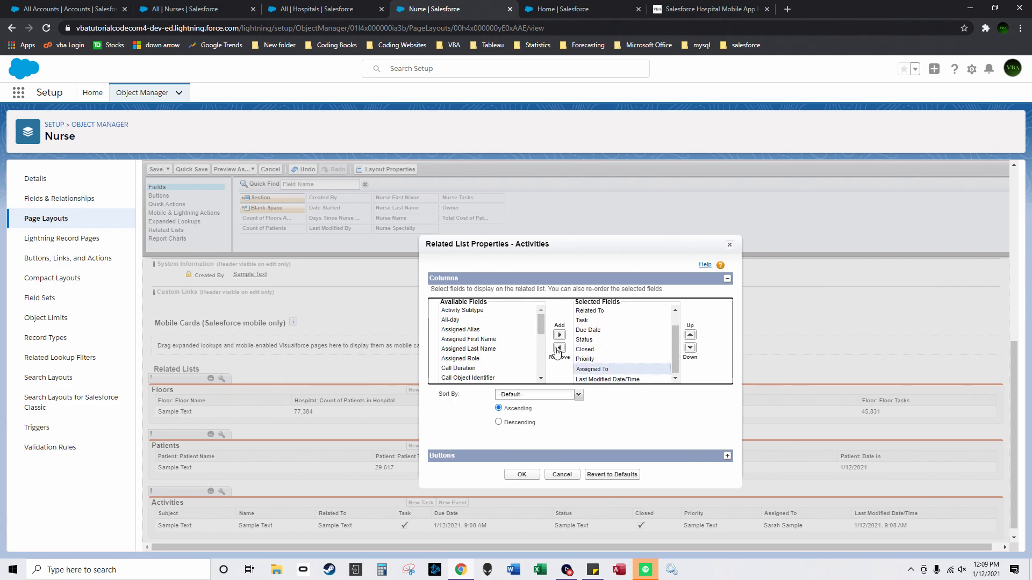
left_click(597, 343)
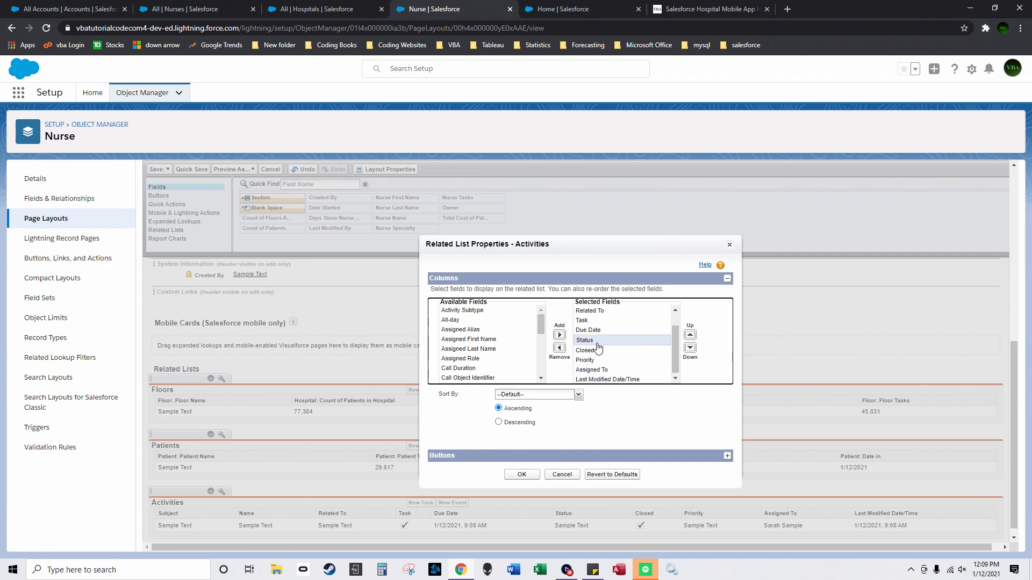
left_click(559, 348)
key("Up")
key("Up")
key("Up")
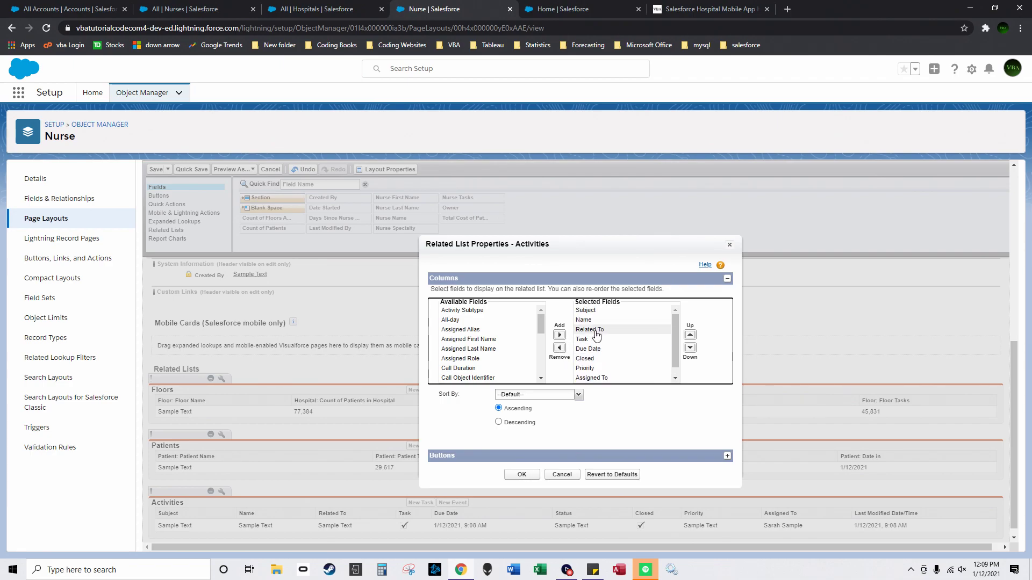
left_click(558, 348)
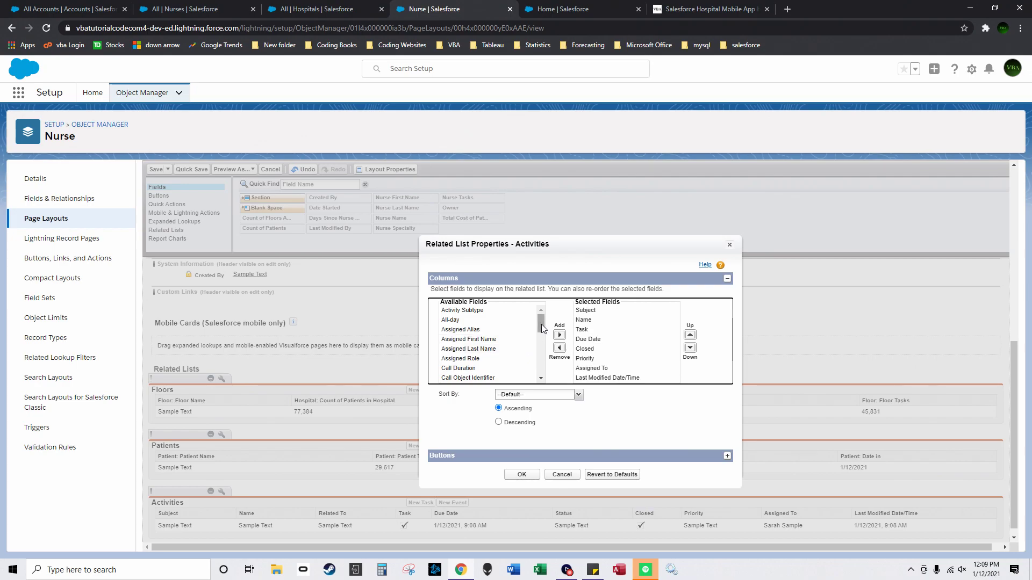
left_click_drag(541, 323, 540, 337)
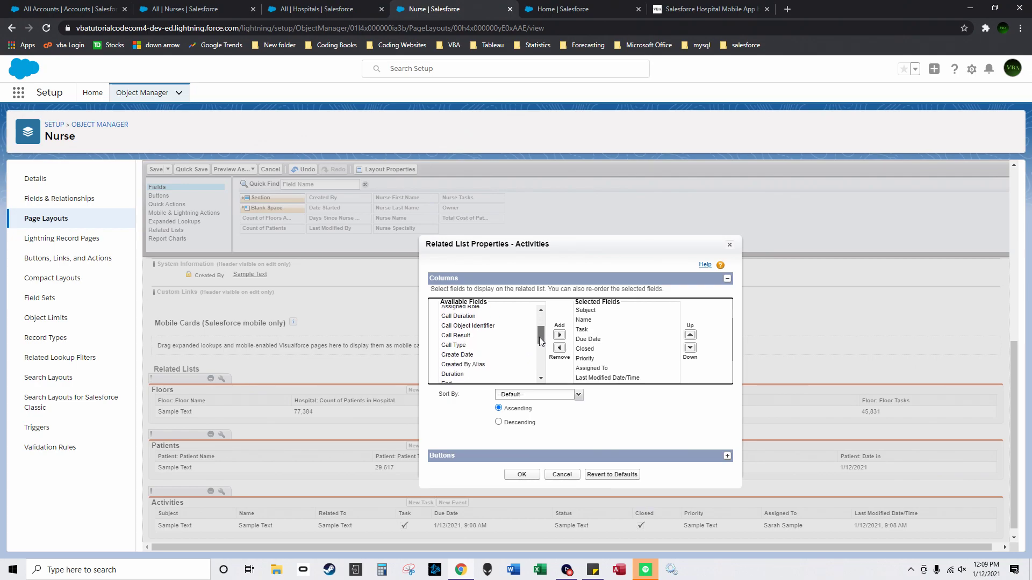
left_click_drag(540, 337, 542, 369)
left_click(559, 335)
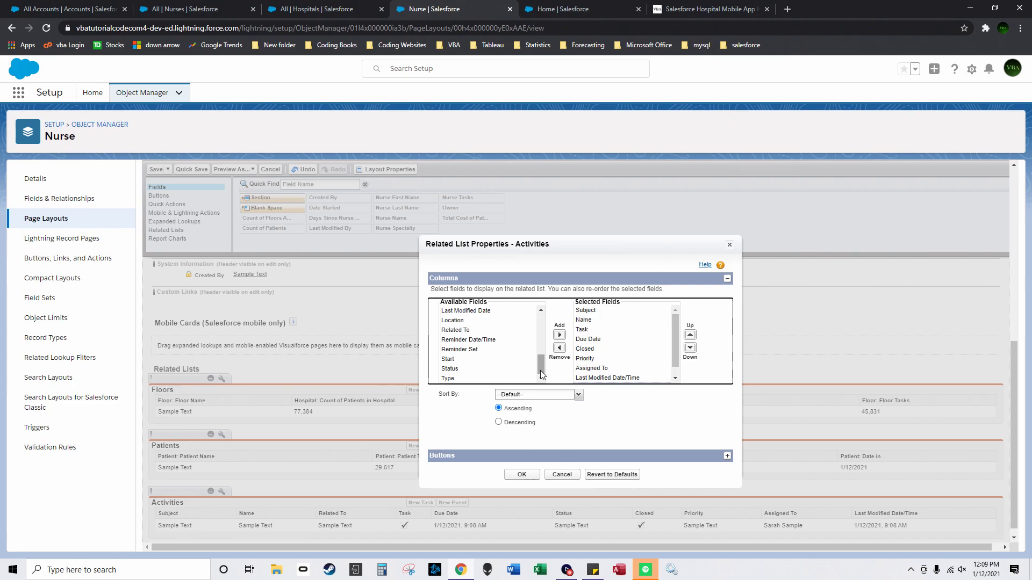
Step: Move Patient and Closed up to sit right below Subject, then apply the column order
scroll(624, 379, "down", 1)
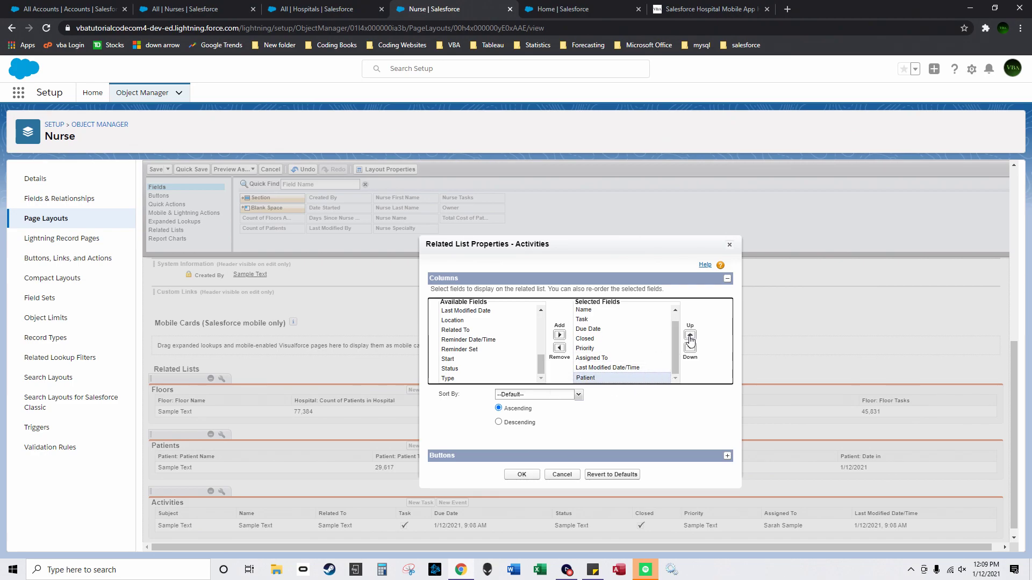
left_click(690, 337)
left_click(690, 337)
scroll(673, 332, "up", 1)
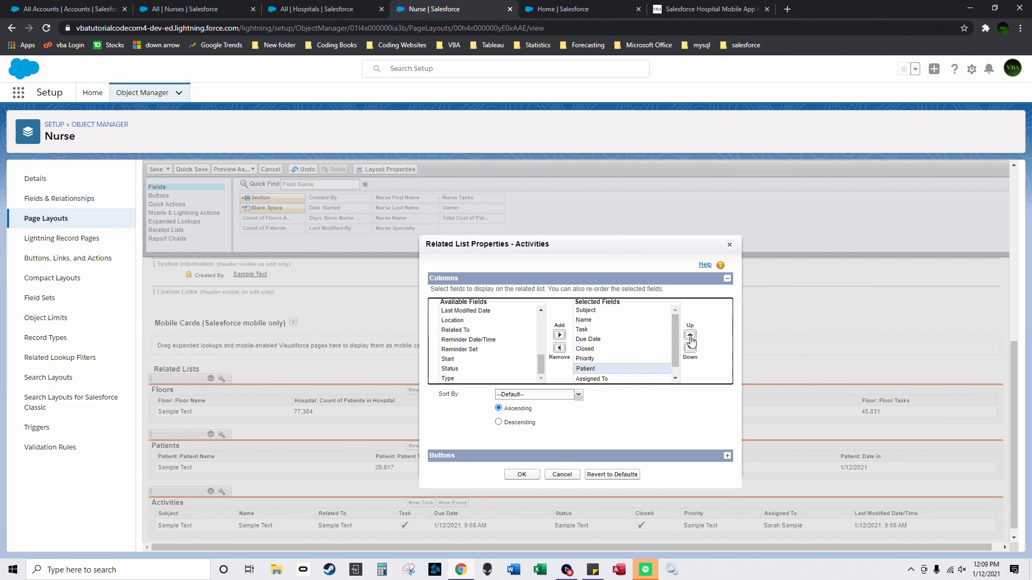
left_click(691, 338)
left_click(690, 338)
left_click(691, 339)
left_click(691, 338)
left_click(690, 338)
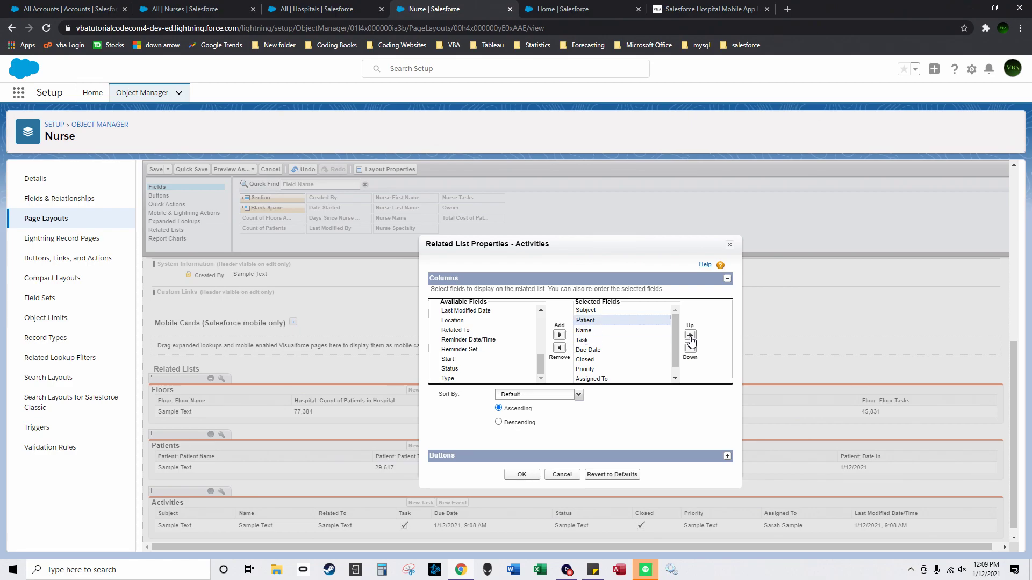
left_click(629, 359)
left_click(691, 336)
left_click(690, 335)
left_click(690, 335)
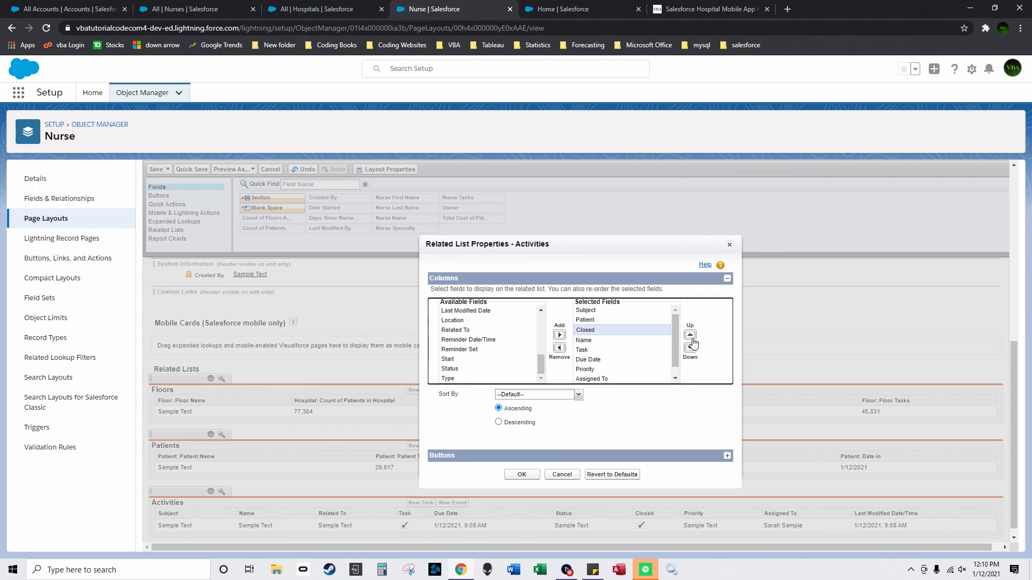
left_click(691, 337)
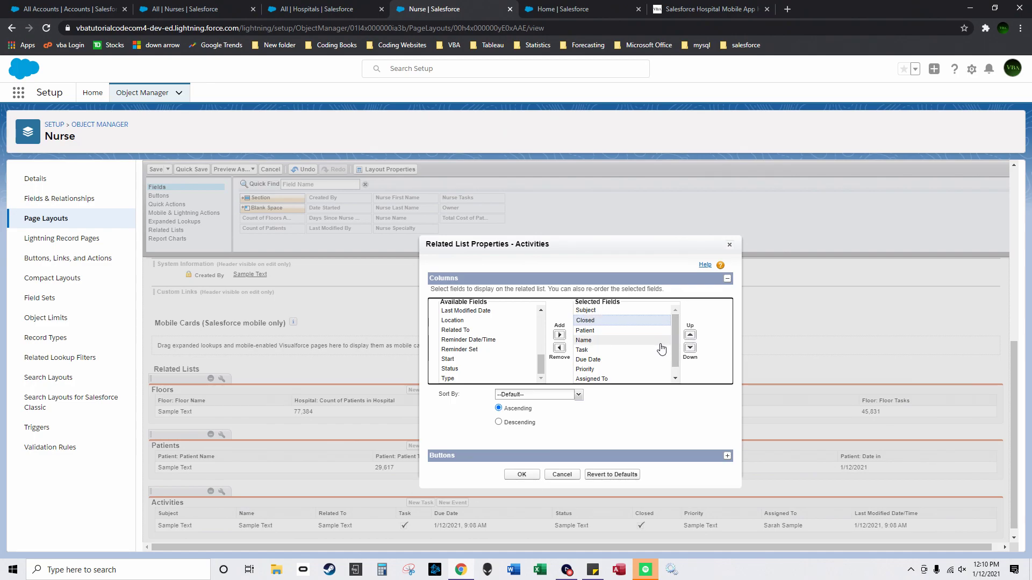
left_click(521, 475)
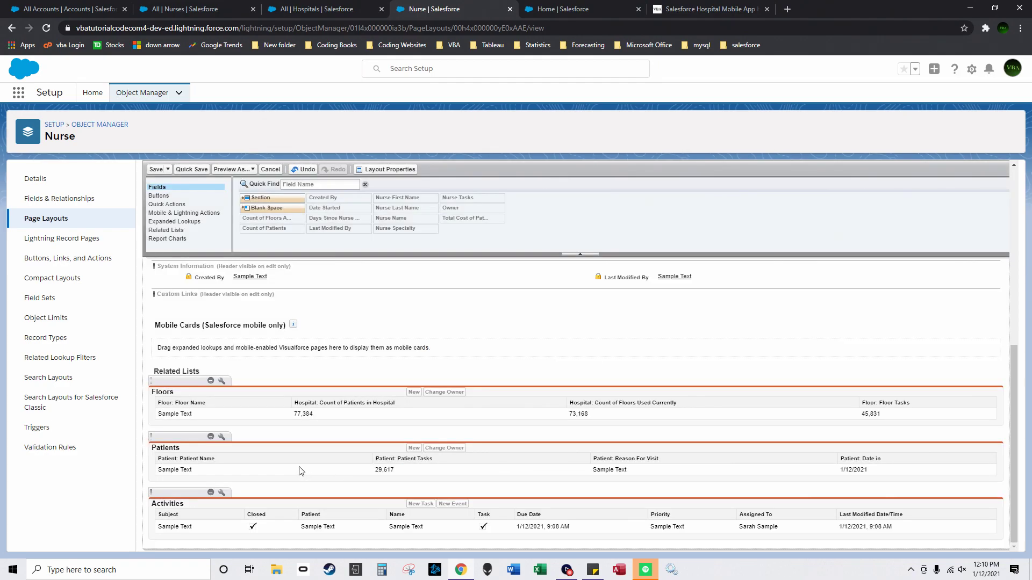
Step: Swap the Patients list's Date in column for Patient: Floor and save the Nurse Layout
left_click(222, 437)
left_click(608, 334)
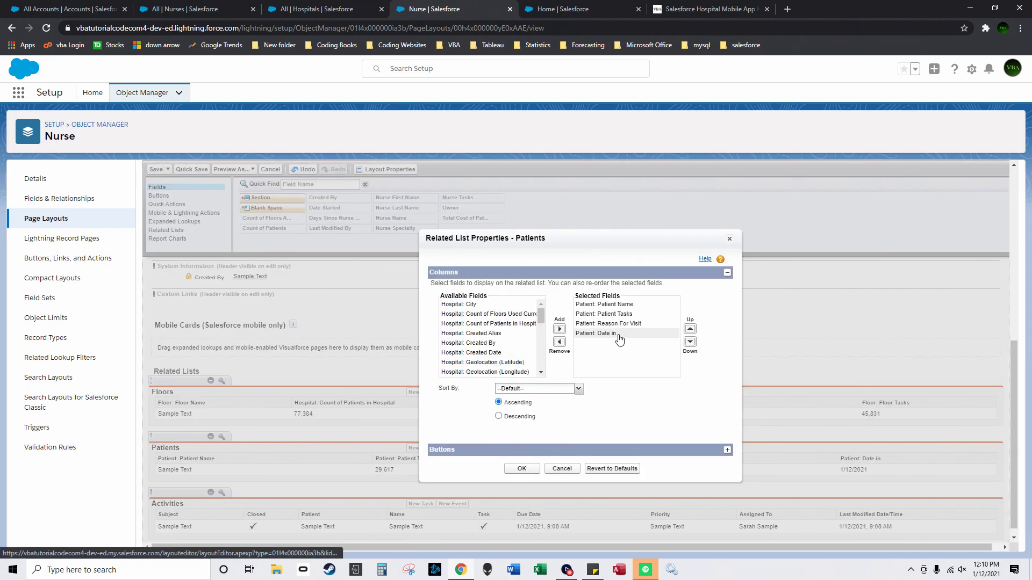
left_click(559, 342)
left_click_drag(541, 316, 539, 352)
left_click(508, 347)
left_click(559, 329)
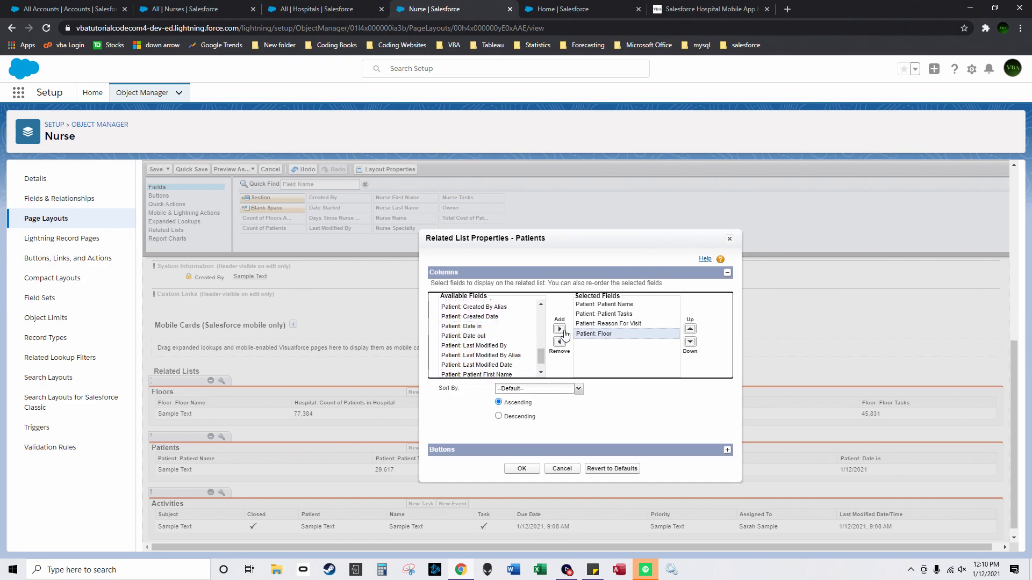
left_click(522, 469)
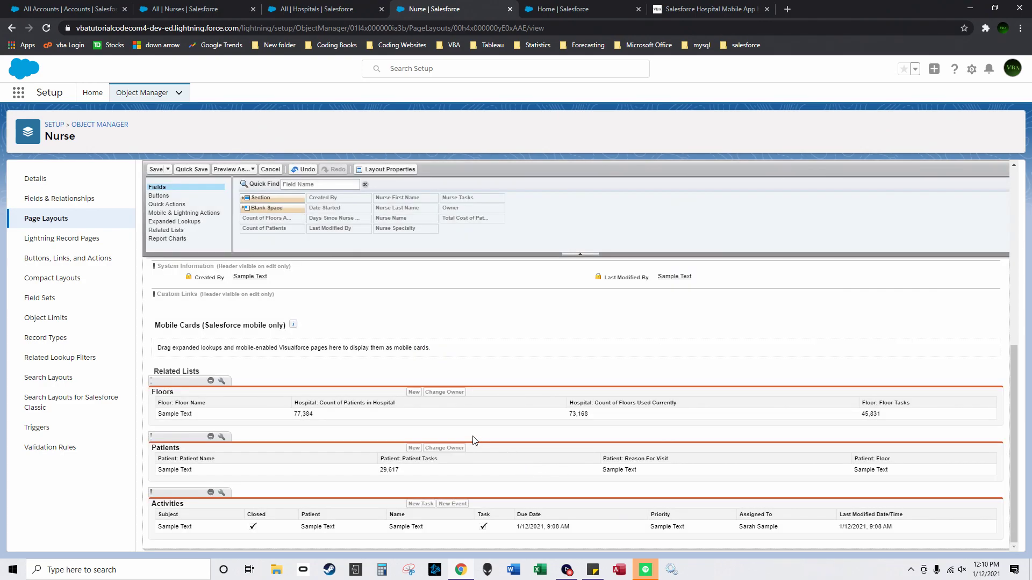
scroll(474, 441, "up", 3)
left_click(156, 169)
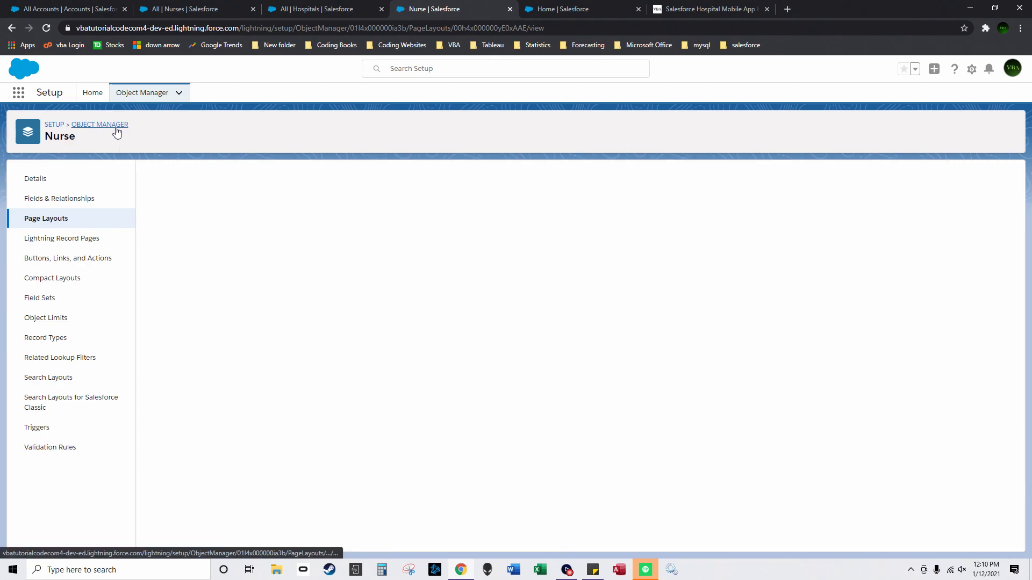
Step: From Object Manager sorted by Description, open the Patient object's Patient Layout at its related lists
left_click(113, 126)
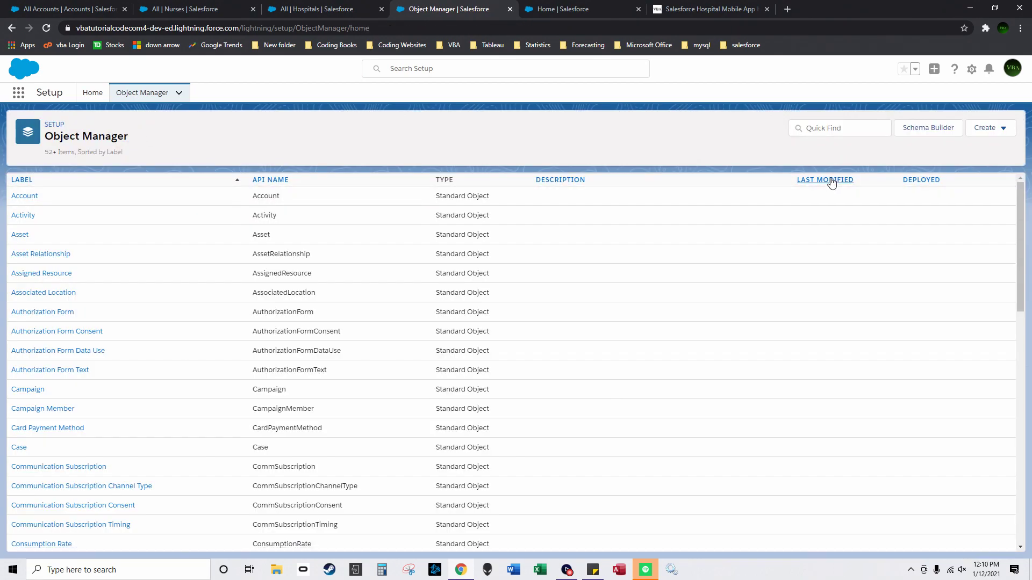
left_click(567, 182)
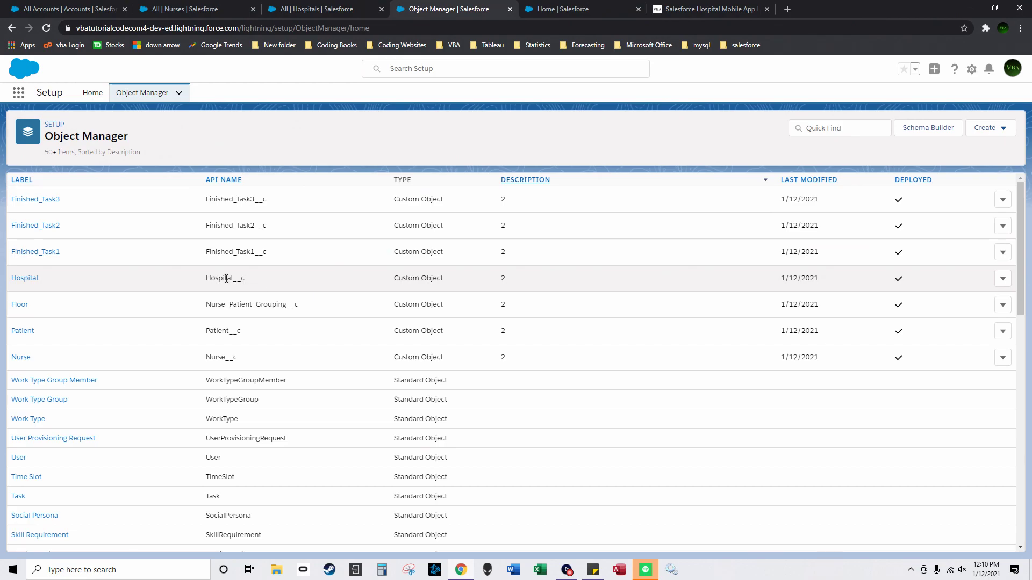
left_click(24, 330)
left_click(61, 199)
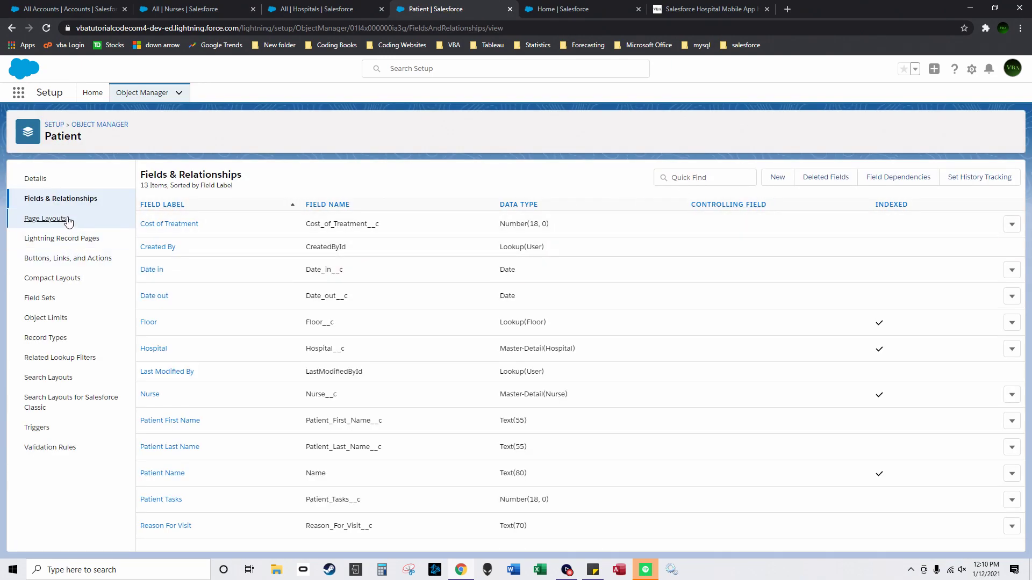
left_click(68, 220)
left_click(173, 224)
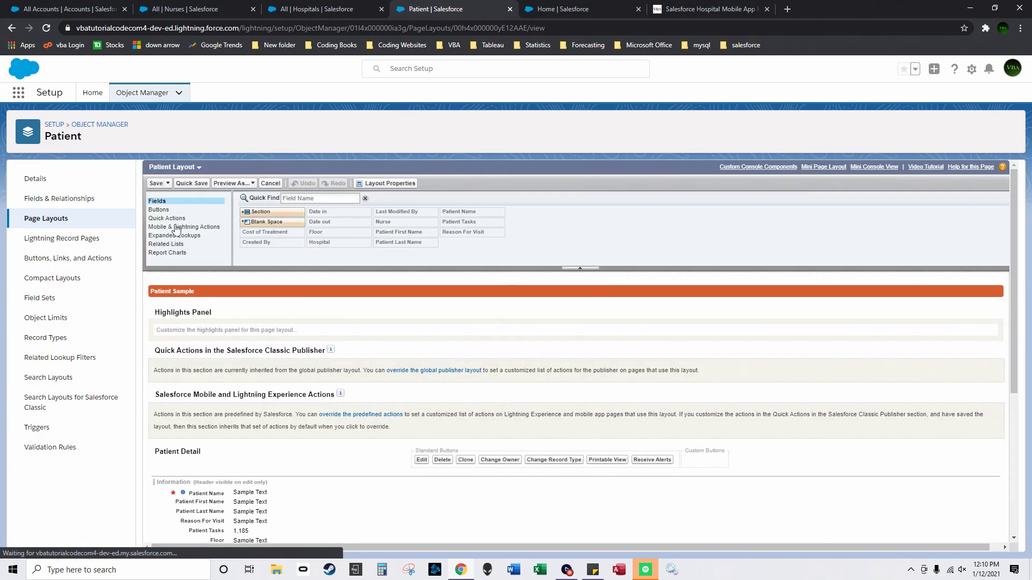
scroll(247, 495, "down", 5)
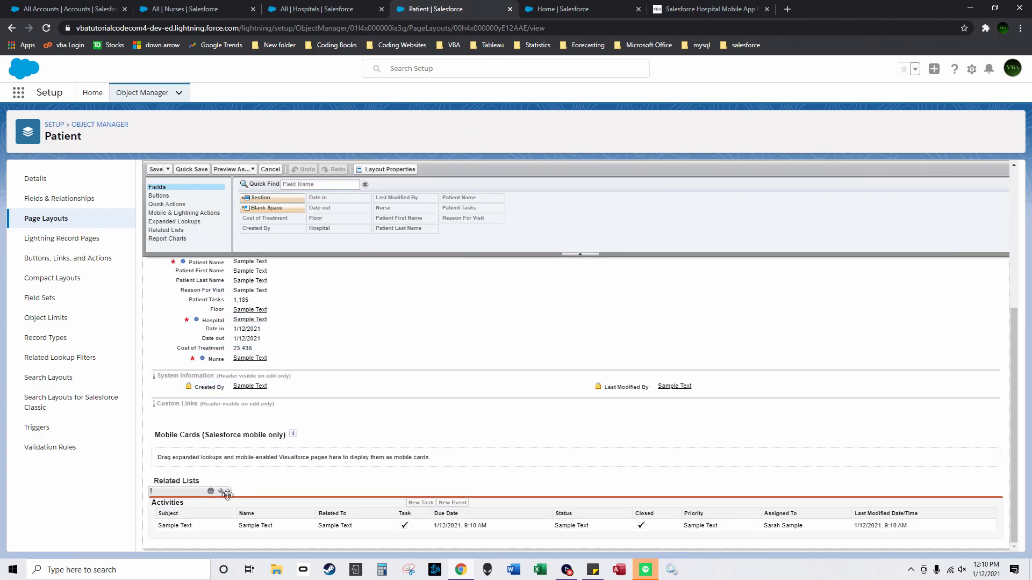
Step: Remove Related To and Priority from the Patient Layout's Activities columns
left_click(222, 493)
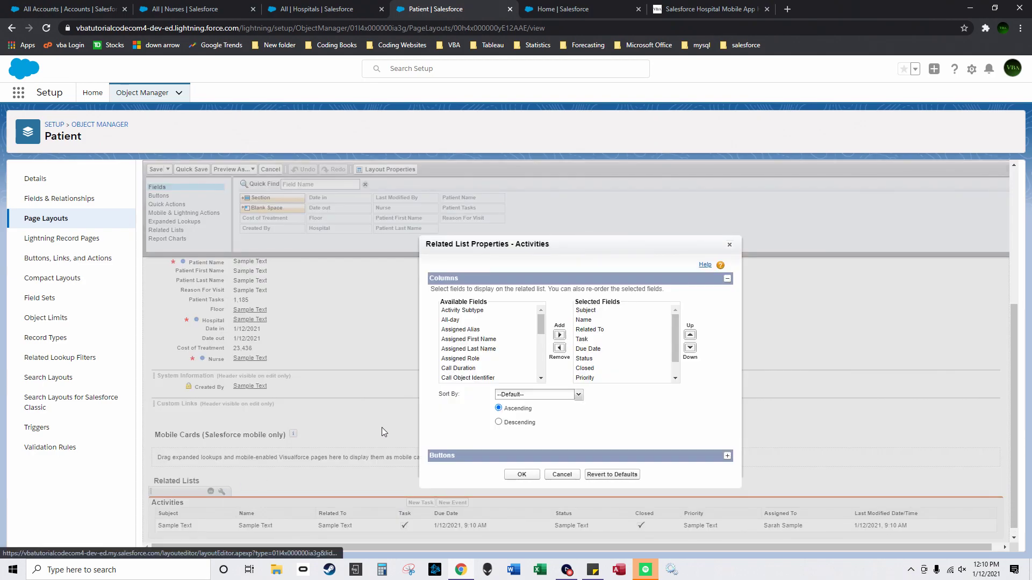
left_click(668, 348)
scroll(645, 358, "down", 1)
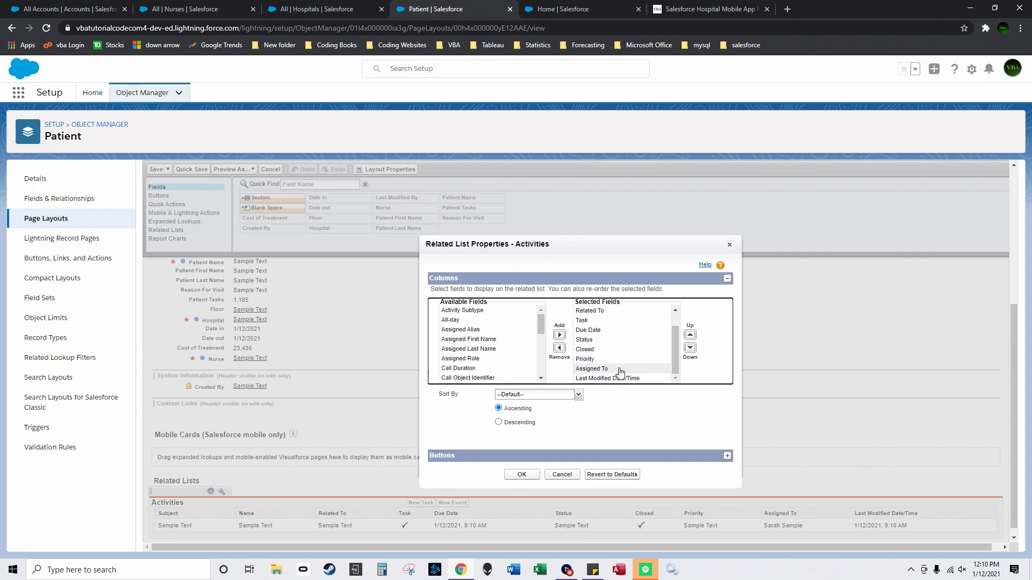
scroll(668, 337, "up", 1)
left_click(619, 334)
left_click(559, 349)
scroll(624, 352, "down", 1)
left_click(616, 363)
left_click(559, 348)
Step: Add Nurse and Hospital columns and move Nurse up to sit right after Subject
left_click_drag(542, 322, 484, 370)
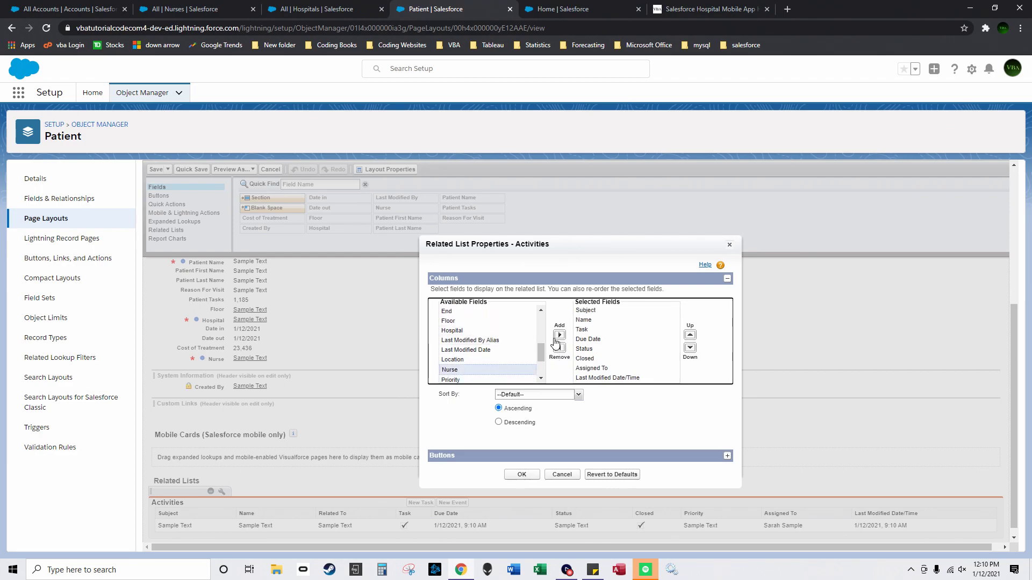
left_click(558, 336)
left_click(484, 331)
left_click(559, 335)
left_click(630, 369)
left_click(690, 335)
left_click(690, 335)
left_click(690, 335)
left_click(690, 335)
left_click(690, 335)
left_click(690, 335)
left_click_drag(673, 344, 675, 317)
left_click(690, 335)
left_click(633, 377)
left_click(690, 335)
left_click(690, 335)
left_click(690, 335)
left_click(691, 335)
Step: Move Hospital just below Nurse, apply the columns, and save the Patient Layout
left_click(691, 336)
left_click(691, 336)
left_click(690, 335)
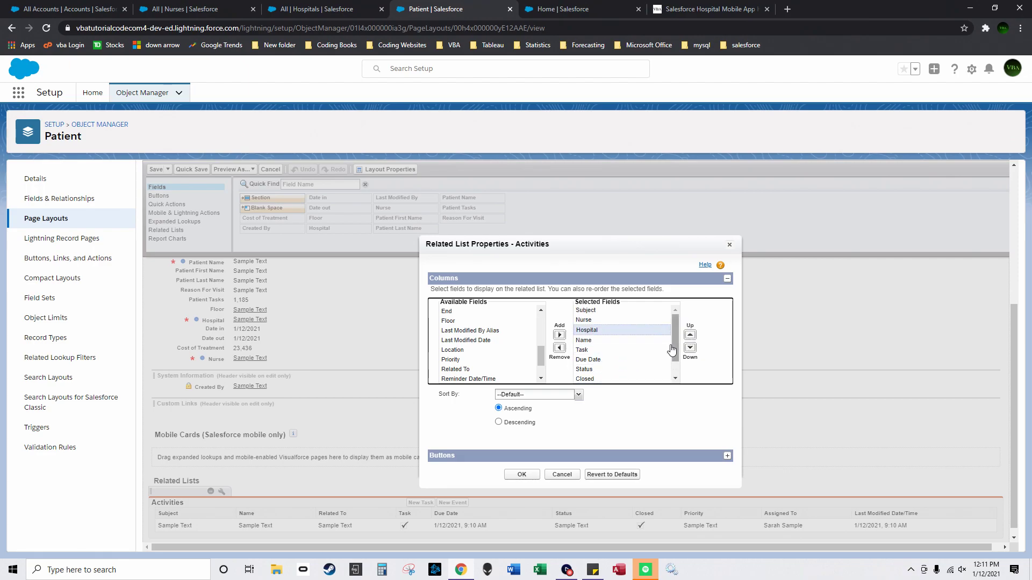
left_click(517, 475)
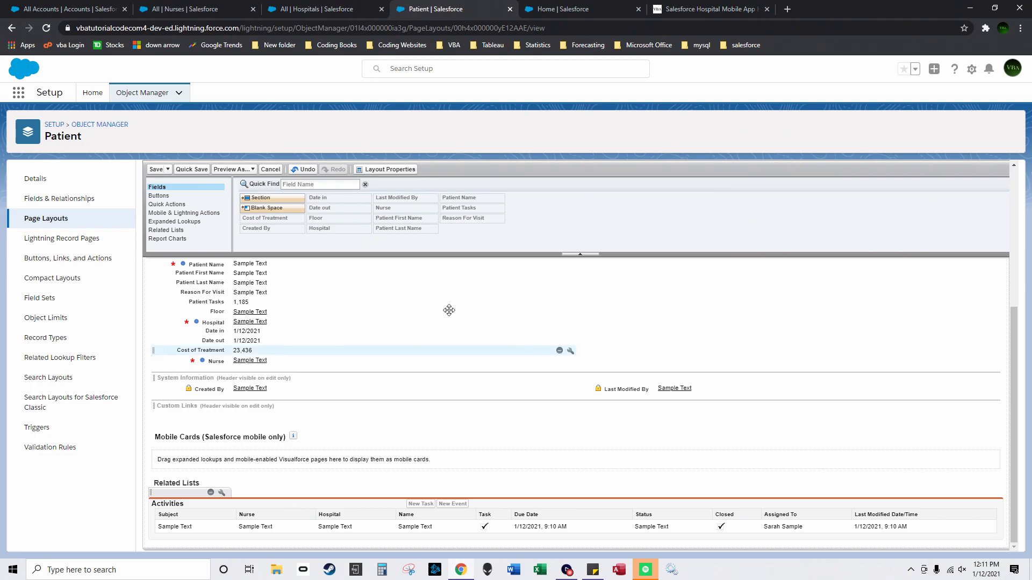
left_click(156, 170)
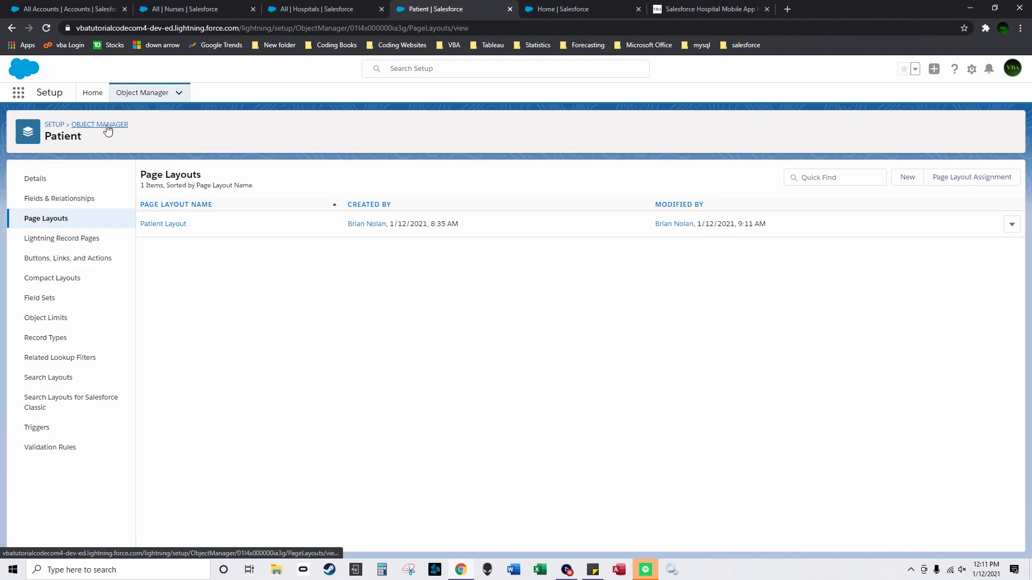
Step: From Object Manager sorted by Description, open the Hospital object's Hospital Layout at its related lists
left_click(105, 125)
left_click(568, 182)
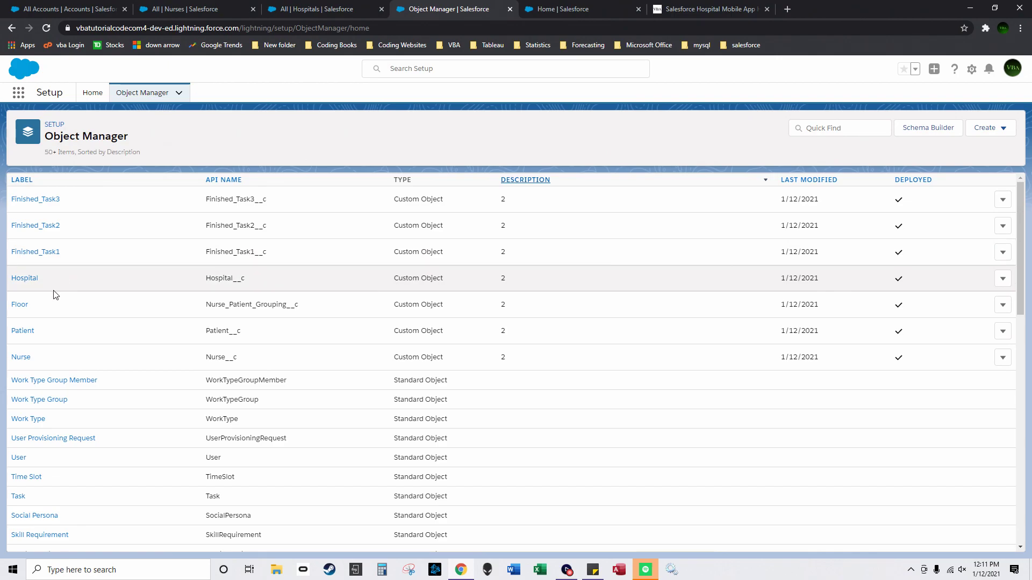
left_click(24, 279)
left_click(63, 218)
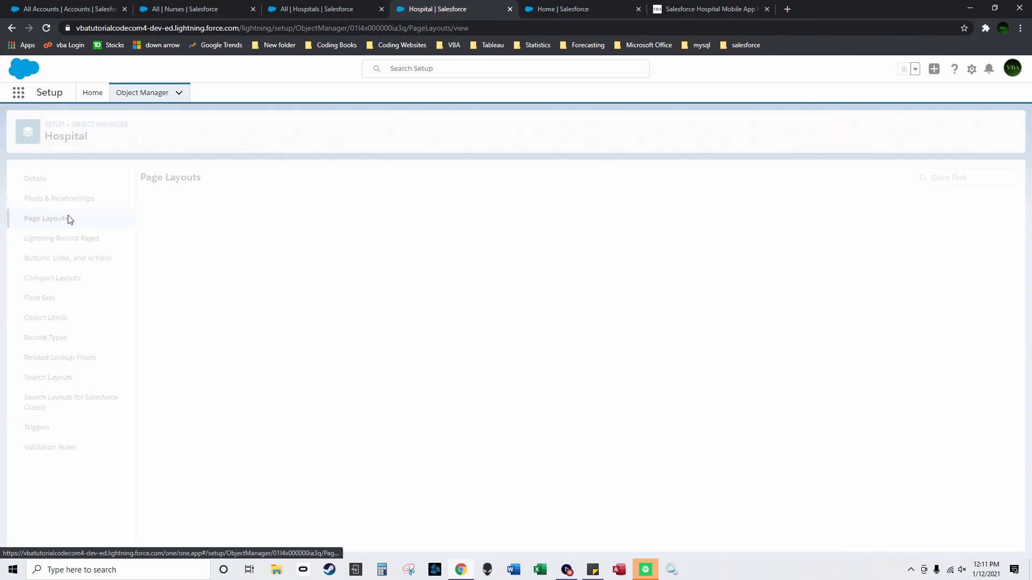
left_click(166, 226)
scroll(255, 319, "down", 10)
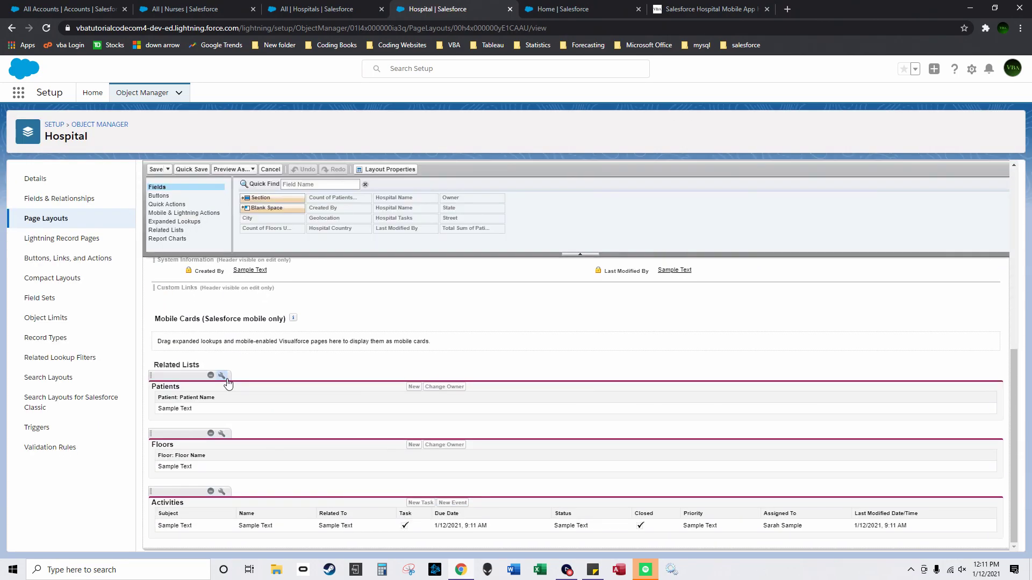
Step: Add the Nurse: Nurse Tasks column to the Hospital Layout's Patients related list
left_click(221, 376)
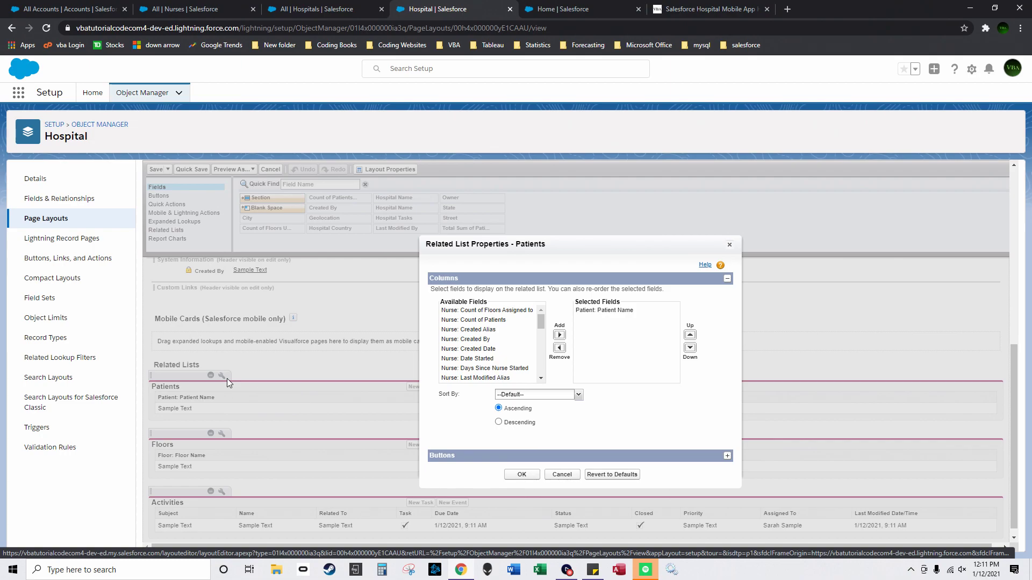
scroll(534, 354, "down", 3)
scroll(516, 352, "down", 3)
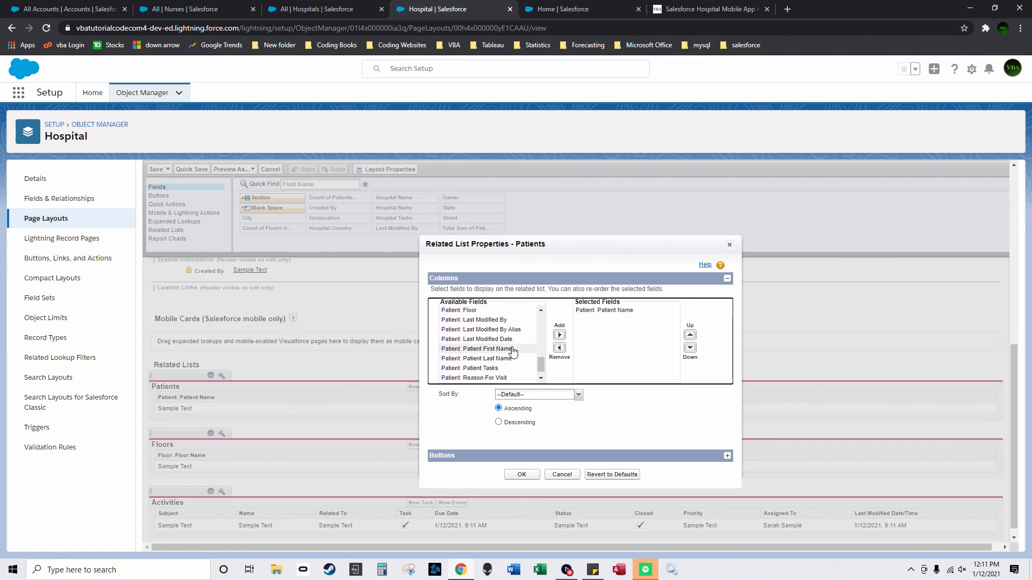
left_click(559, 335)
left_click(513, 369)
left_click(559, 335)
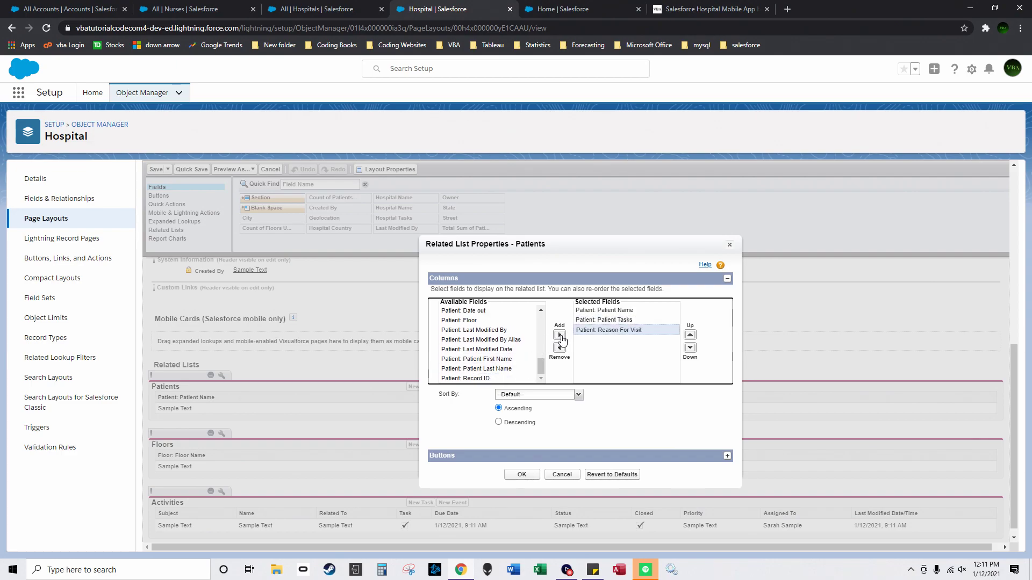
scroll(504, 344, "up", 5)
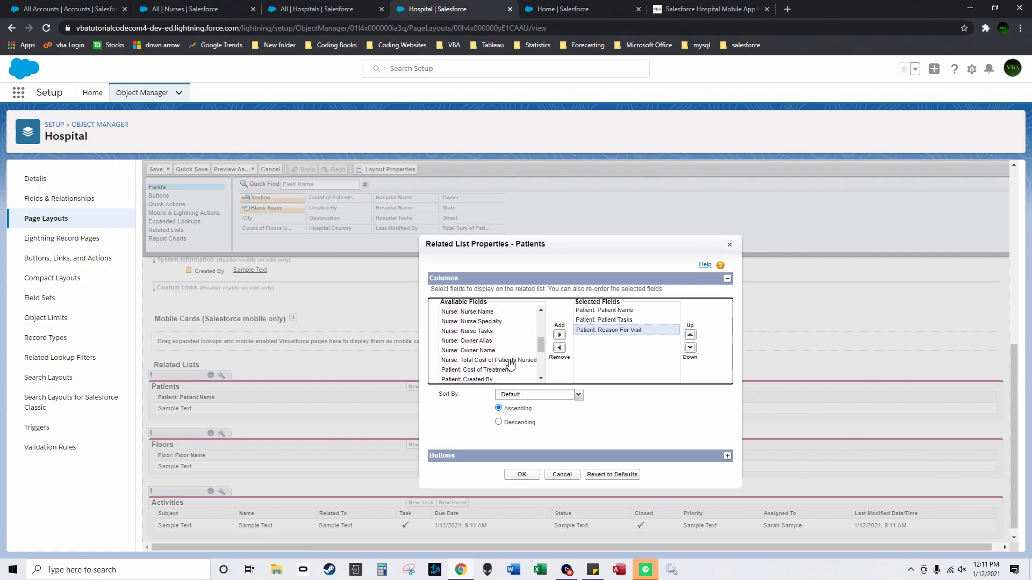
left_click(500, 332)
left_click(559, 335)
left_click(521, 475)
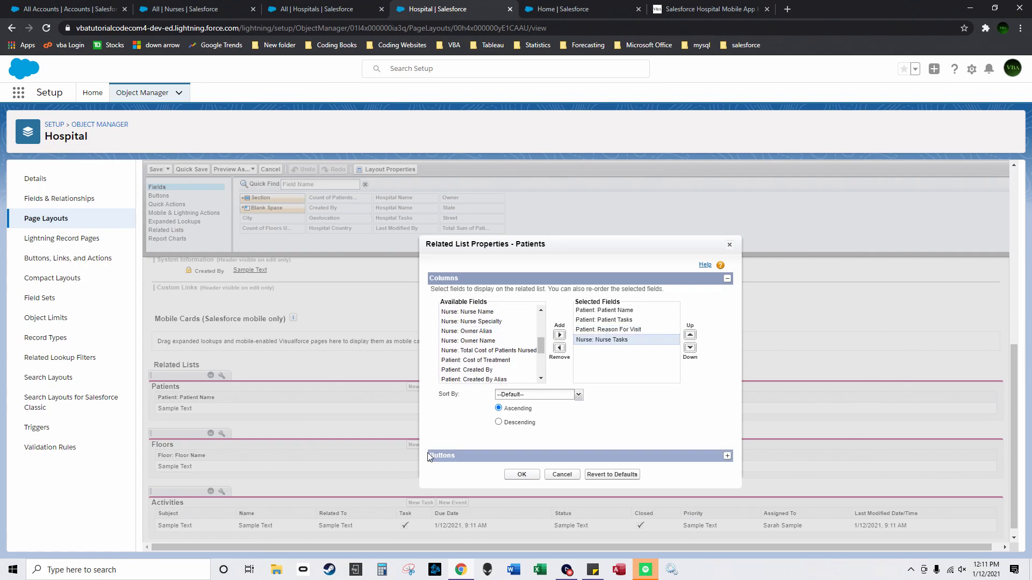
Step: Add Nurse Name, Nurse Specialty and Nurse Tasks to the Floors list, then open Activities column settings
left_click(222, 434)
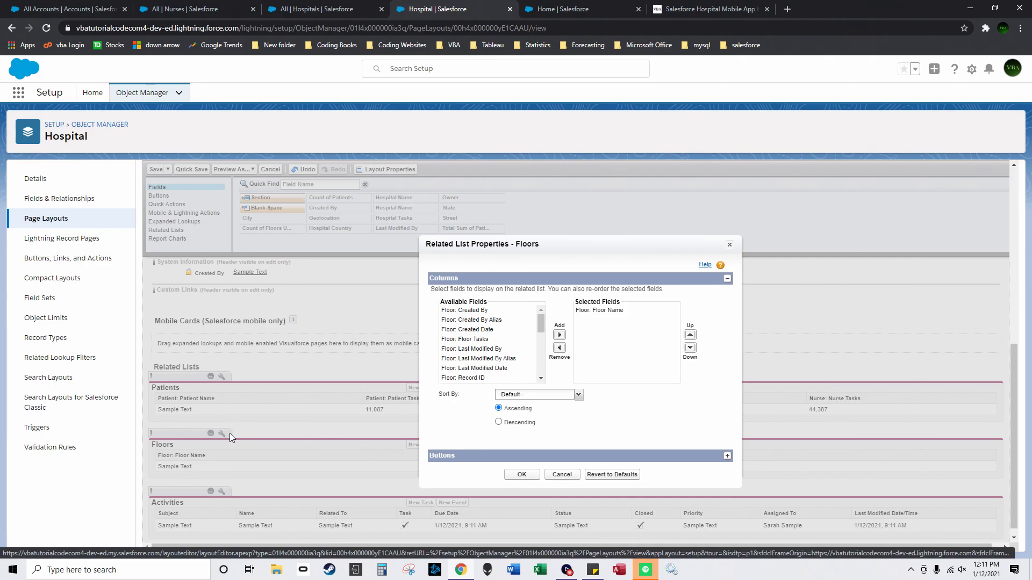
left_click_drag(542, 321, 536, 360)
left_click(476, 352)
left_click(560, 335)
left_click(484, 342)
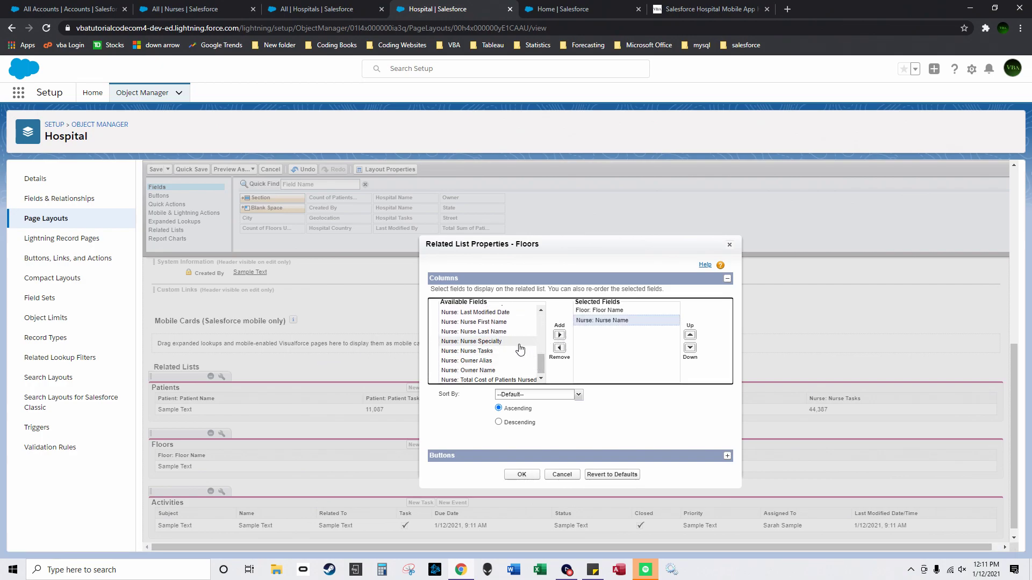
left_click(559, 335)
left_click(479, 350)
left_click(560, 335)
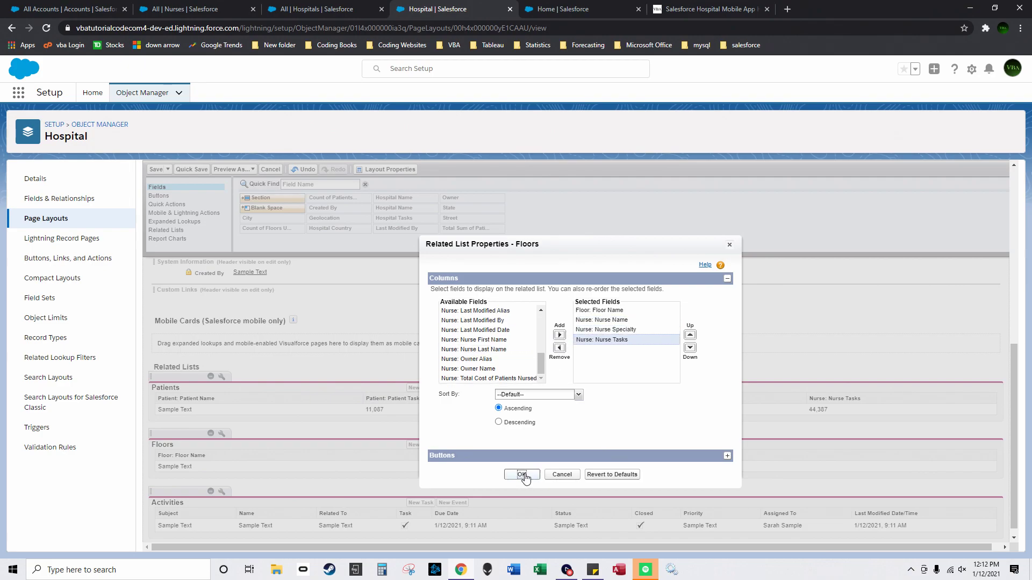
left_click(522, 475)
left_click(222, 491)
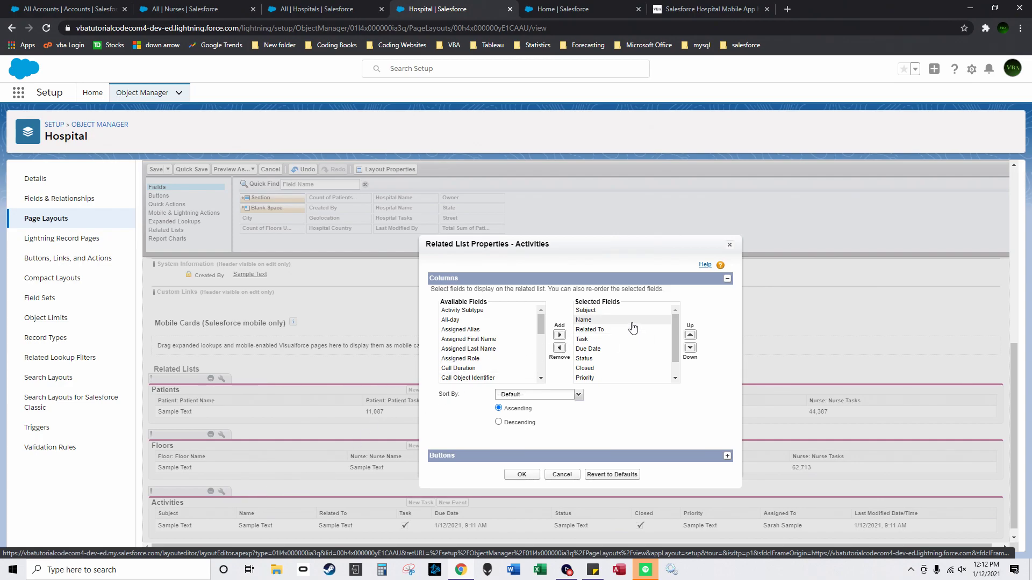
Step: Remove Related To and Priority from the Activities related list columns
scroll(631, 342, "down", 1)
scroll(630, 340, "up", 1)
left_click(616, 330)
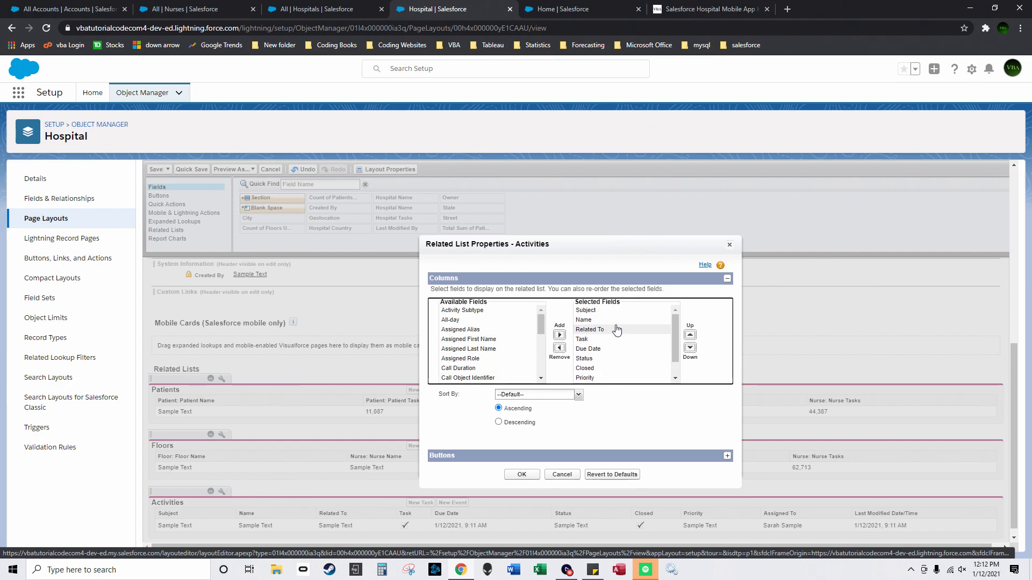
left_click(561, 348)
scroll(627, 351, "down", 1)
left_click(585, 361)
left_click(560, 348)
left_click_drag(540, 329, 537, 371)
Step: Add Nurse, Patient and Floor columns, dropping Status to stay within ten columns
left_click(483, 320)
left_click(559, 335)
left_click(484, 319)
left_click(560, 335)
scroll(499, 344, "up", 2)
left_click(462, 350)
left_click(559, 335)
scroll(632, 355, "down", 3)
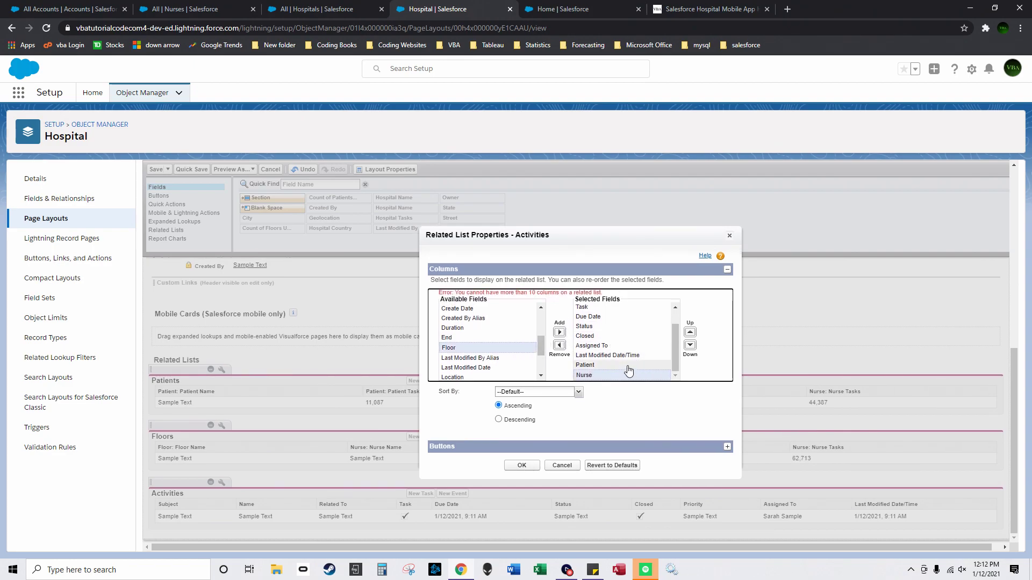
left_click(615, 328)
left_click(559, 345)
left_click(559, 325)
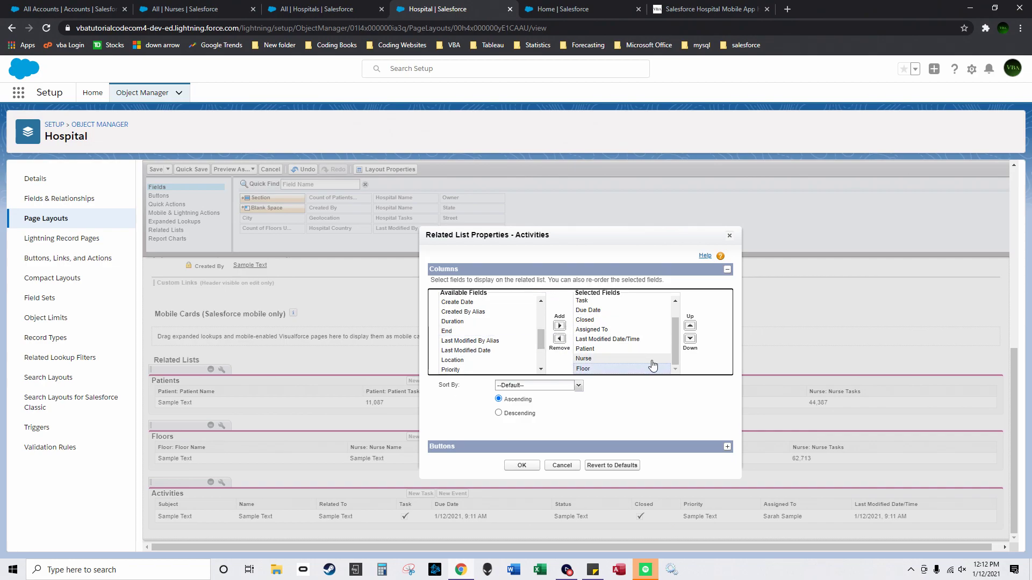
Step: Order the columns Subject, Patient, Nurse, Floor, Name, then save the Hospital layout
scroll(673, 318, "up", 3)
left_click(615, 358)
left_click(689, 327)
left_click(690, 327)
left_click(690, 327)
left_click(690, 328)
left_click(689, 327)
left_click(615, 359)
left_click(689, 326)
left_click(689, 326)
left_click(690, 325)
left_click(689, 326)
left_click(690, 326)
left_click(614, 369)
left_click(690, 325)
left_click(690, 326)
left_click(689, 325)
left_click(690, 326)
left_click(689, 326)
left_click_drag(672, 332, 676, 308)
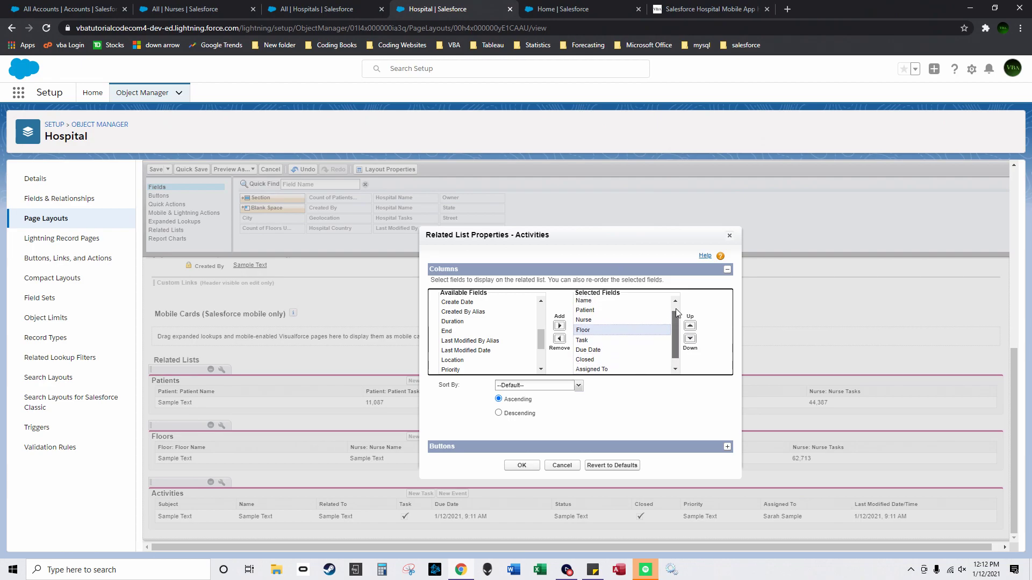
left_click(615, 321)
left_click(689, 326)
left_click(646, 331)
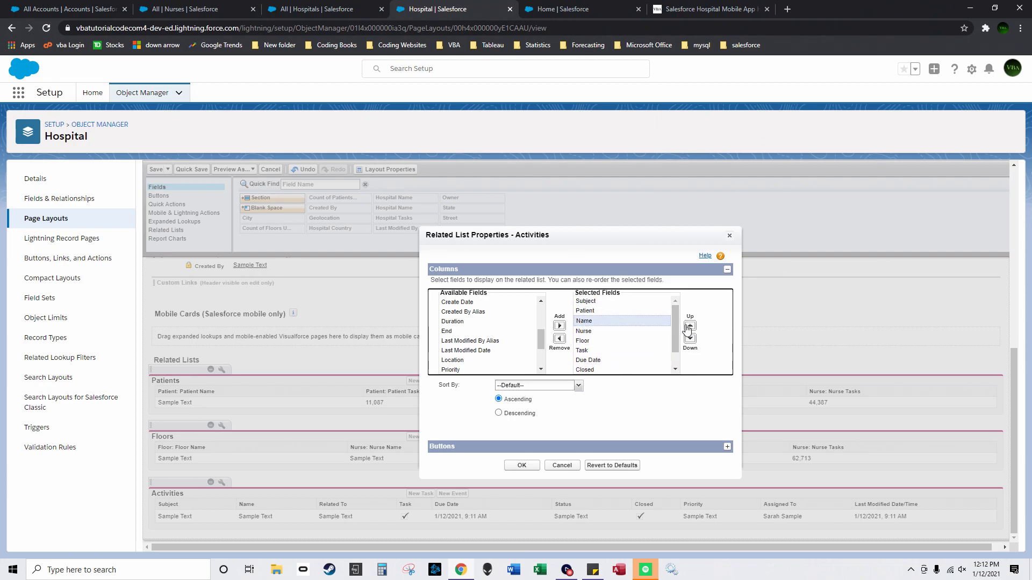
left_click(689, 326)
left_click(653, 340)
left_click(689, 325)
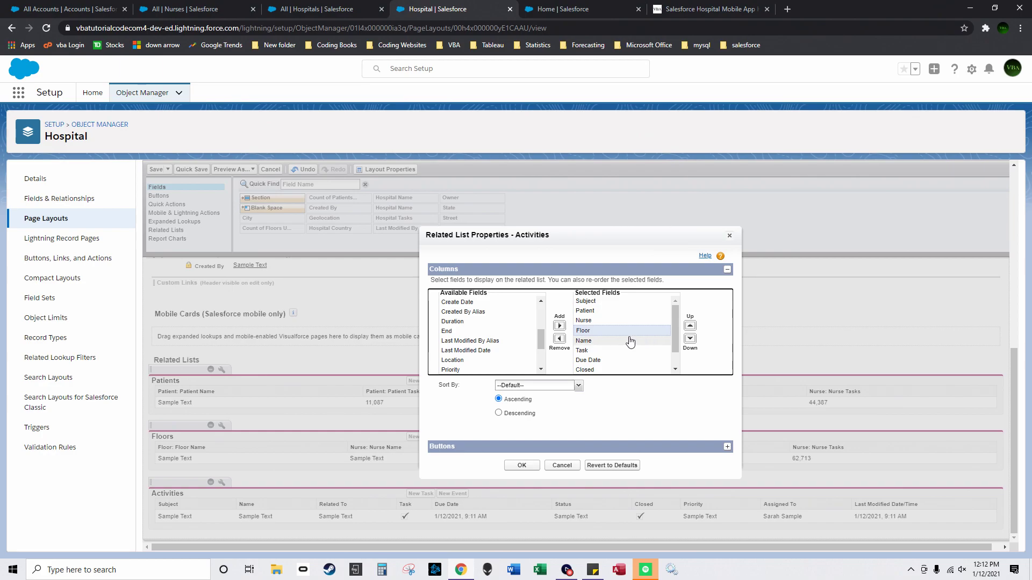
left_click(530, 465)
left_click(155, 170)
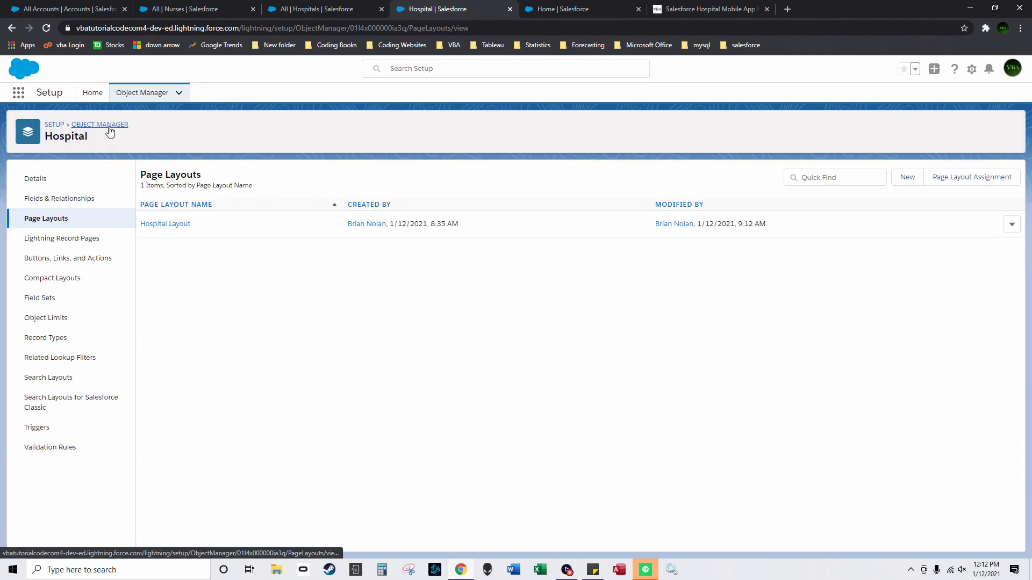
left_click(107, 127)
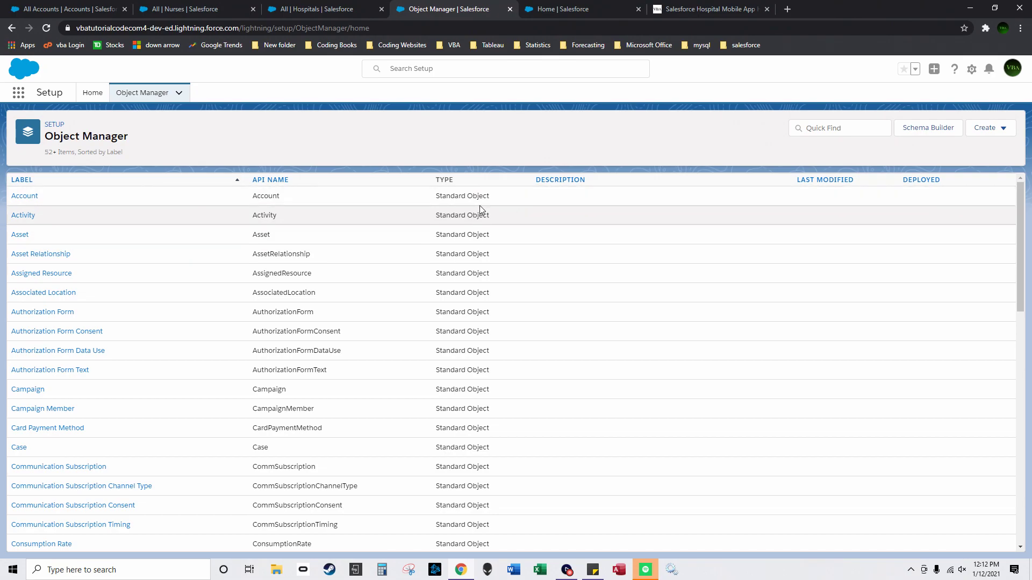
Step: Sort Object Manager by Description and open Setup Home in a new tab
left_click(553, 181)
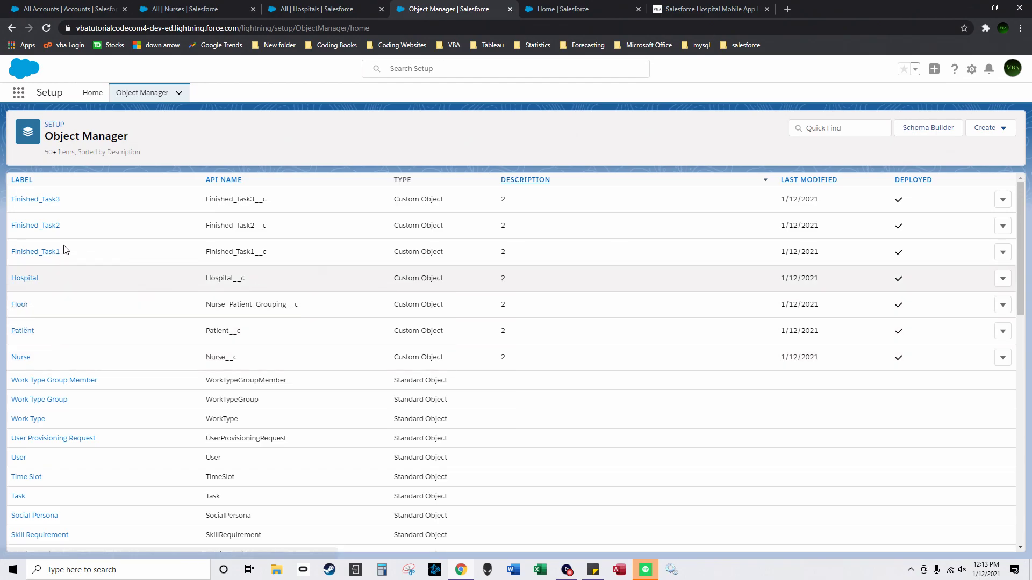
left_click(971, 70)
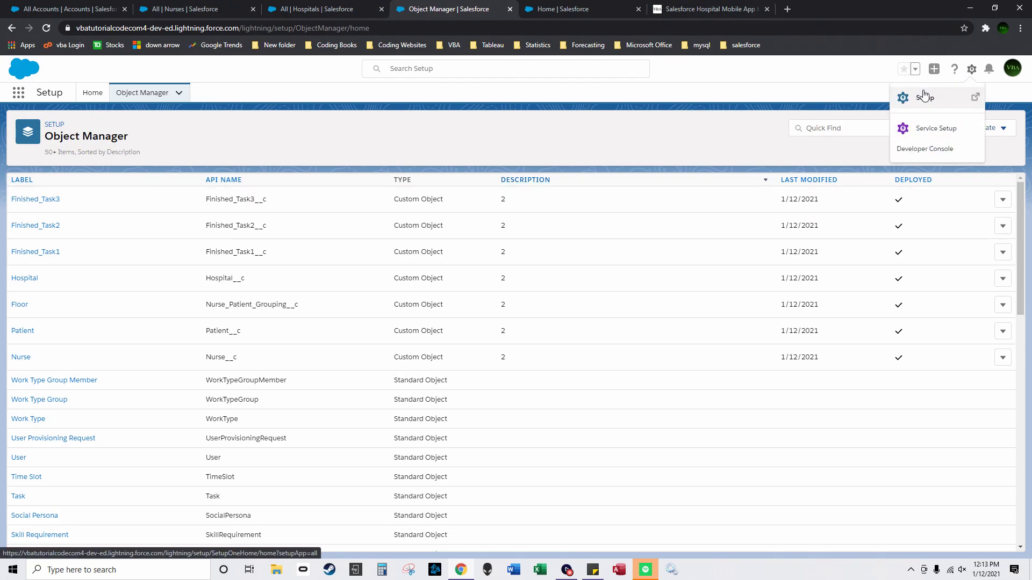
left_click(920, 97)
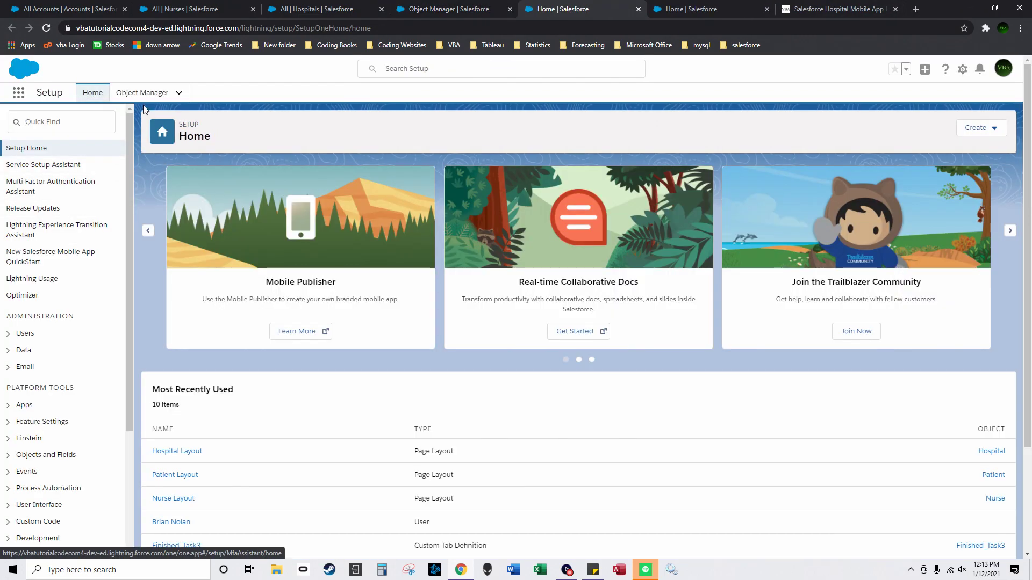
Step: Back in the Object Manager list, scroll down and open the User object's fields
left_click(142, 92)
scroll(119, 219, "down", 3)
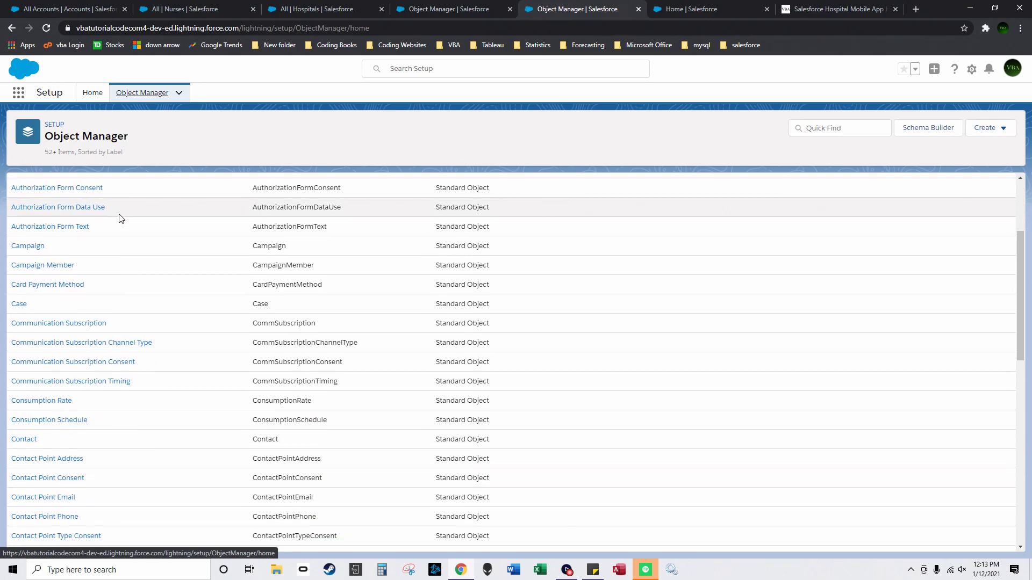
scroll(565, 363, "down", 20)
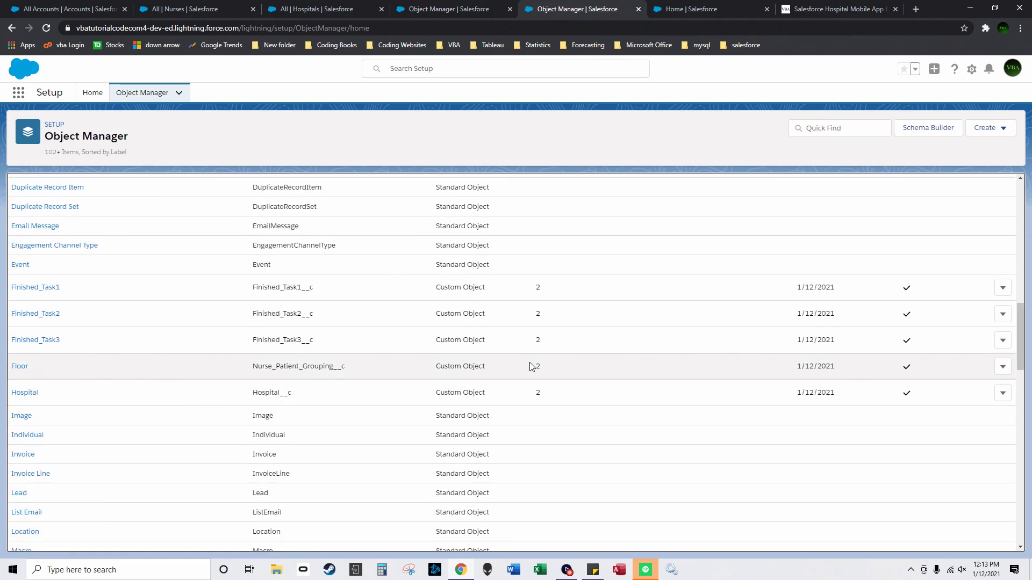
scroll(65, 443, "down", 1)
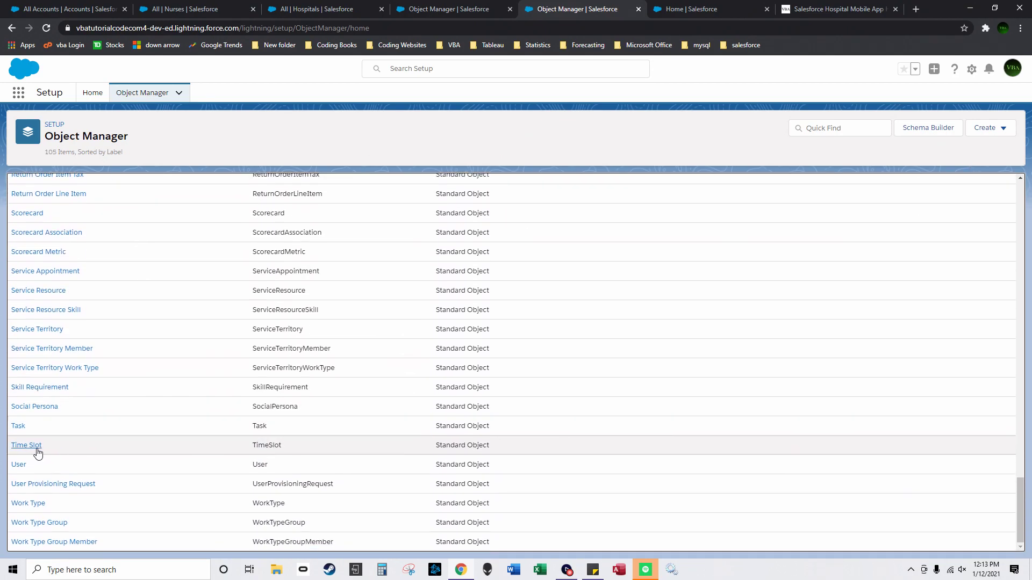
left_click(18, 468)
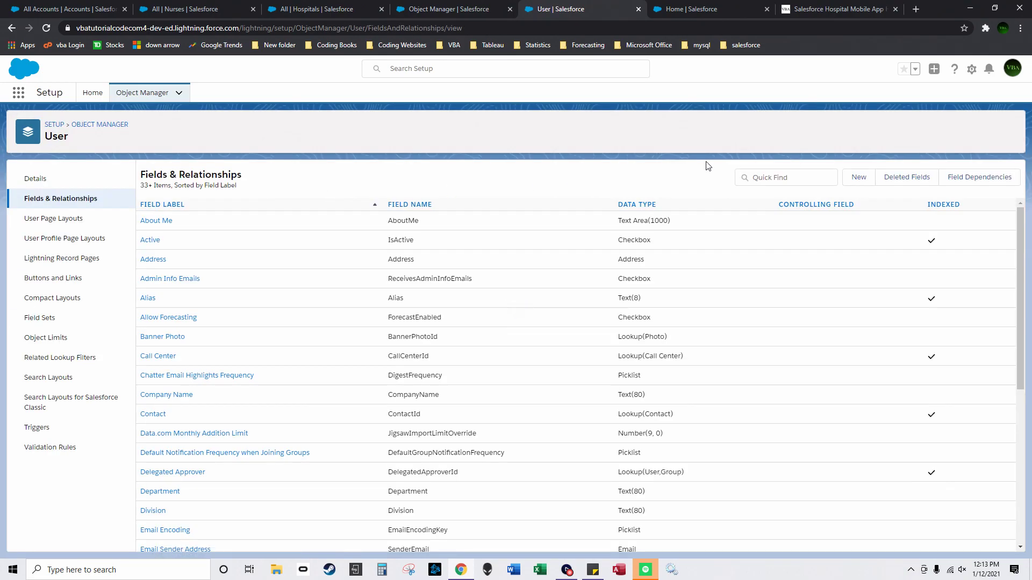
Step: Create Number field 'No of open tasks' on User, visible to all profiles and on all layouts
left_click(839, 175)
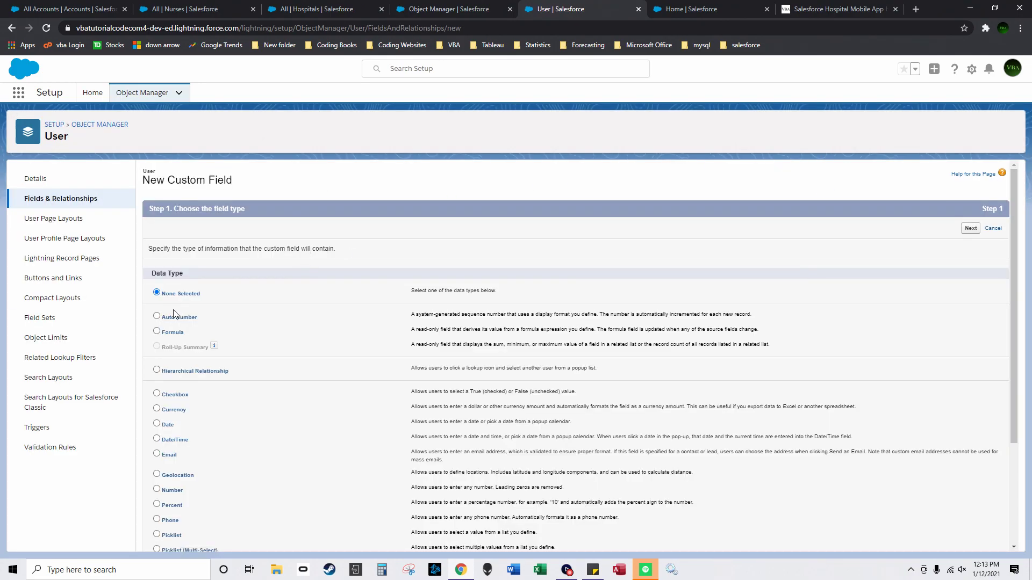
scroll(161, 350, "down", 3)
left_click(157, 347)
left_click(970, 539)
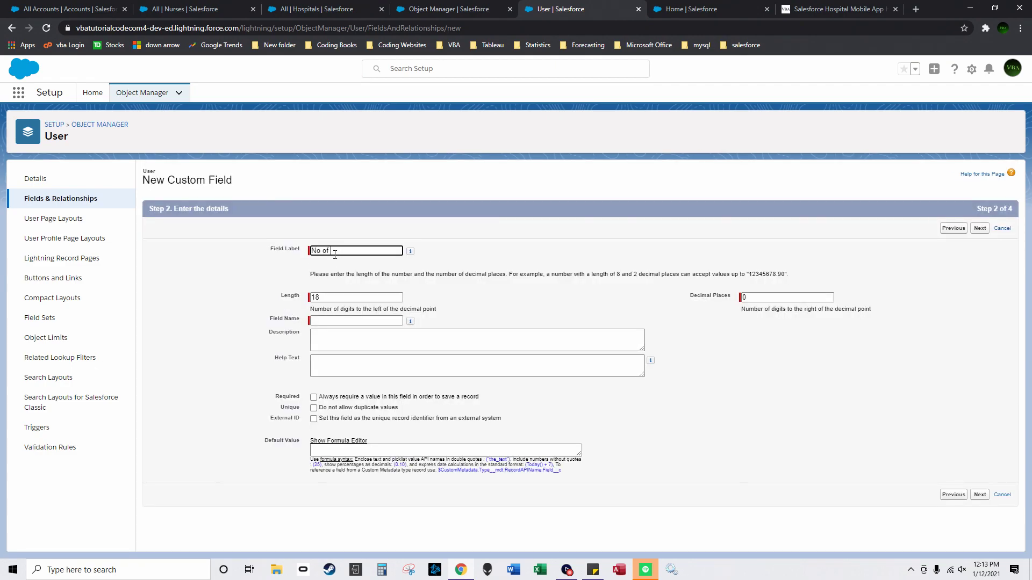
type("n tasks")
left_click(437, 291)
left_click(980, 496)
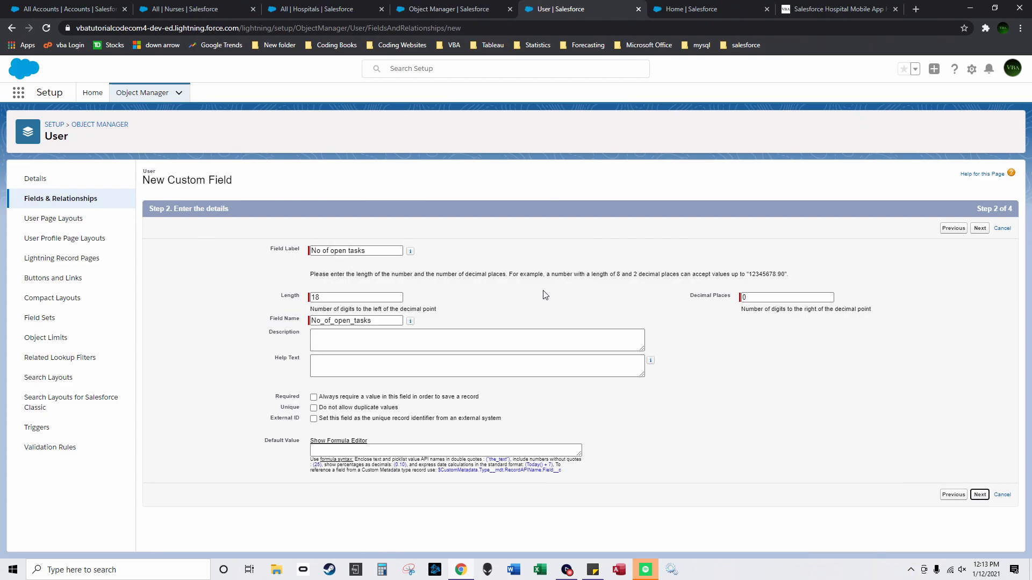
left_click(717, 318)
left_click(971, 228)
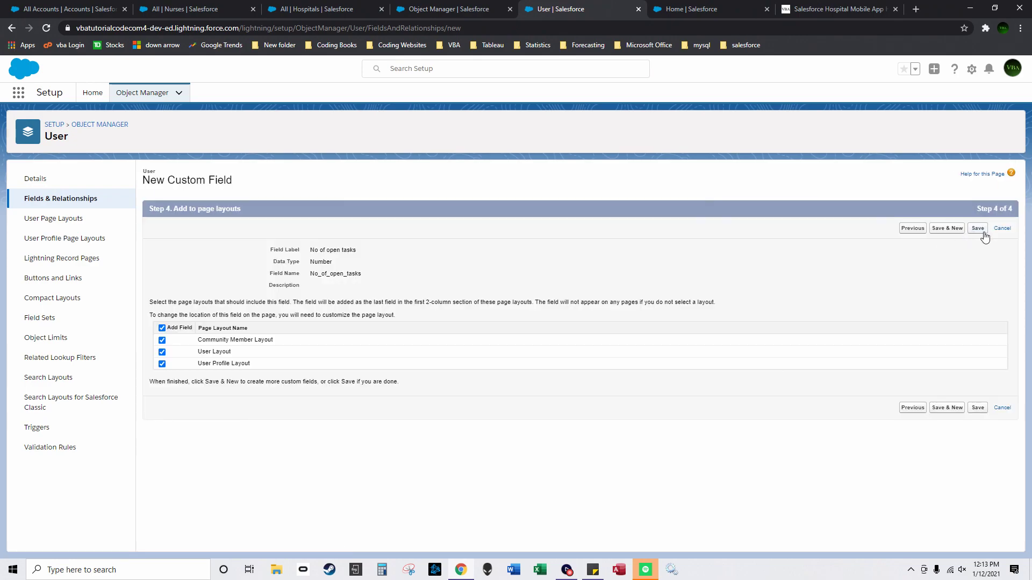
left_click(974, 231)
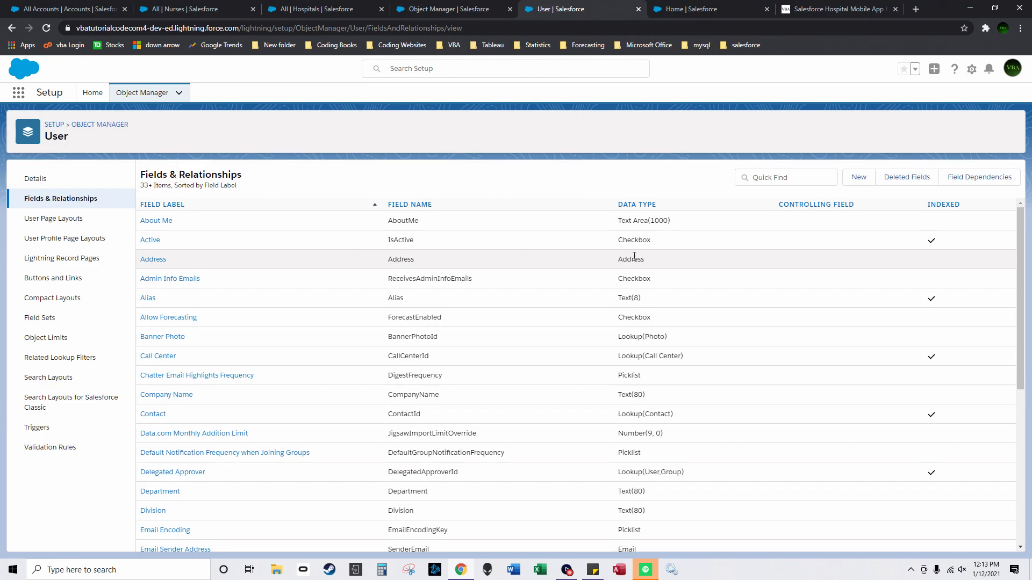
Step: Switch to the hospital management app and view the Patients, Floors and Hospitals lists
left_click(18, 92)
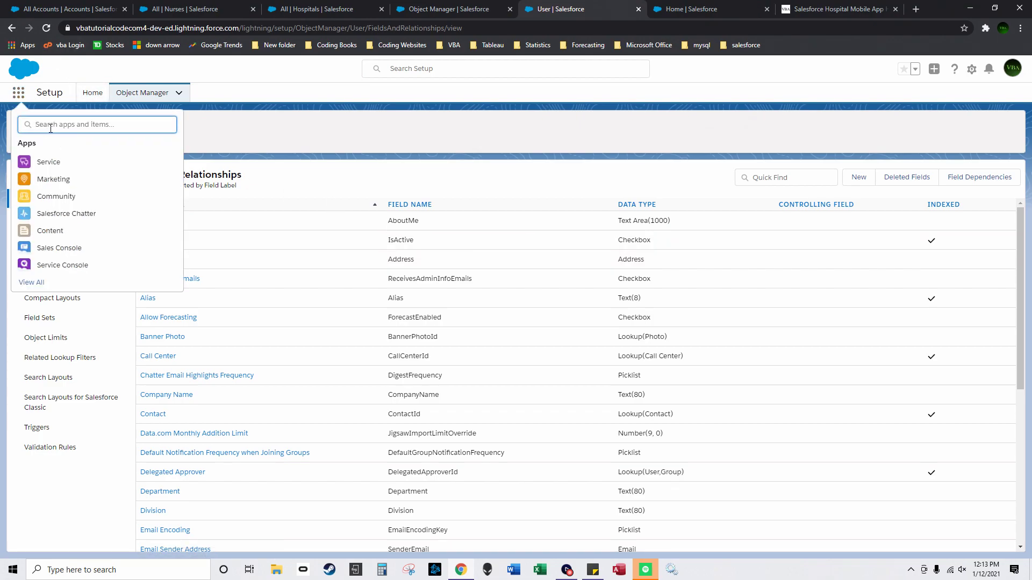
type("app")
left_click(131, 212)
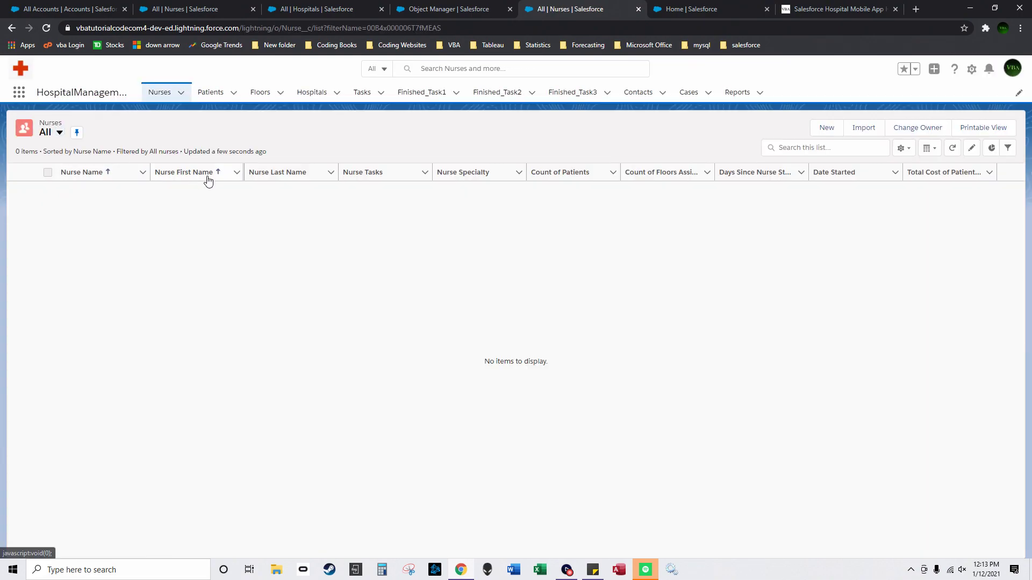
left_click(224, 98)
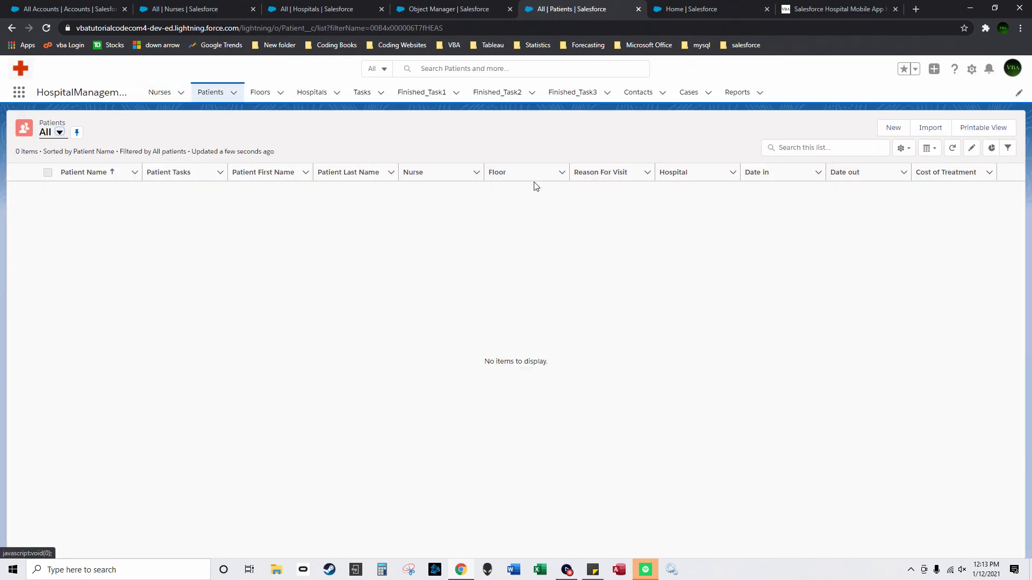
left_click(264, 97)
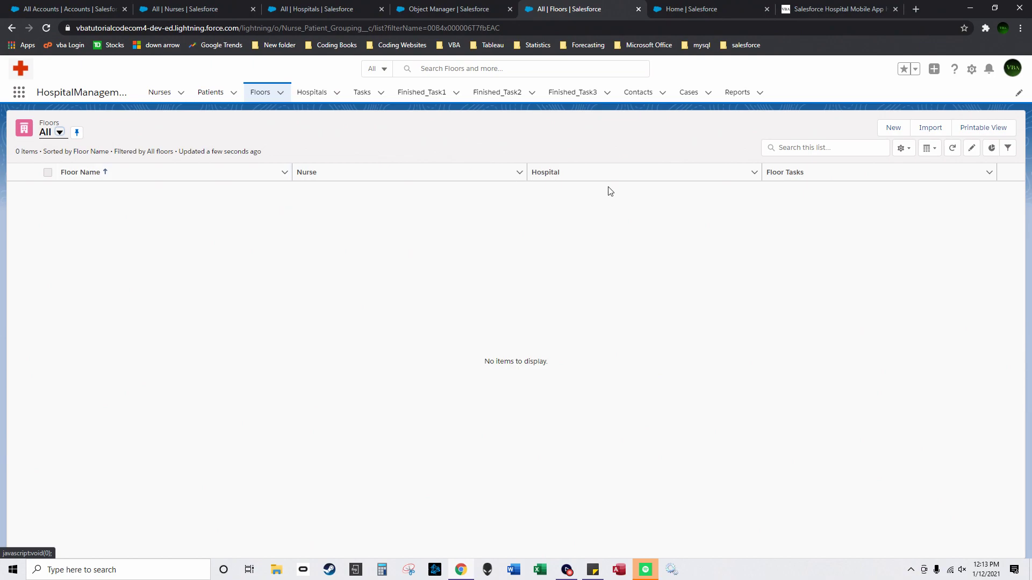
left_click(305, 100)
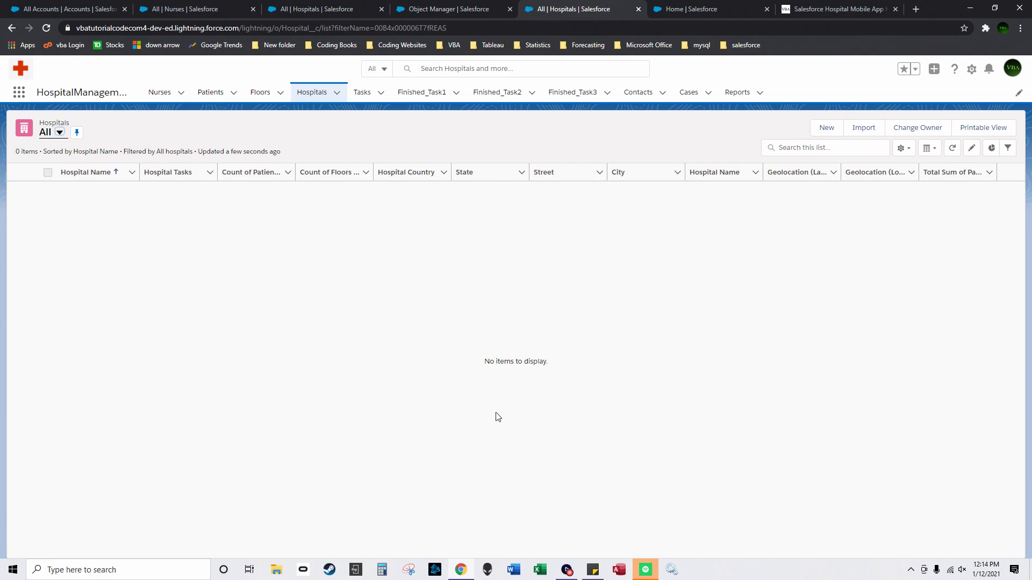
Step: Start a new screen recording and return to the Hospitals list's setup options
left_click(566, 573)
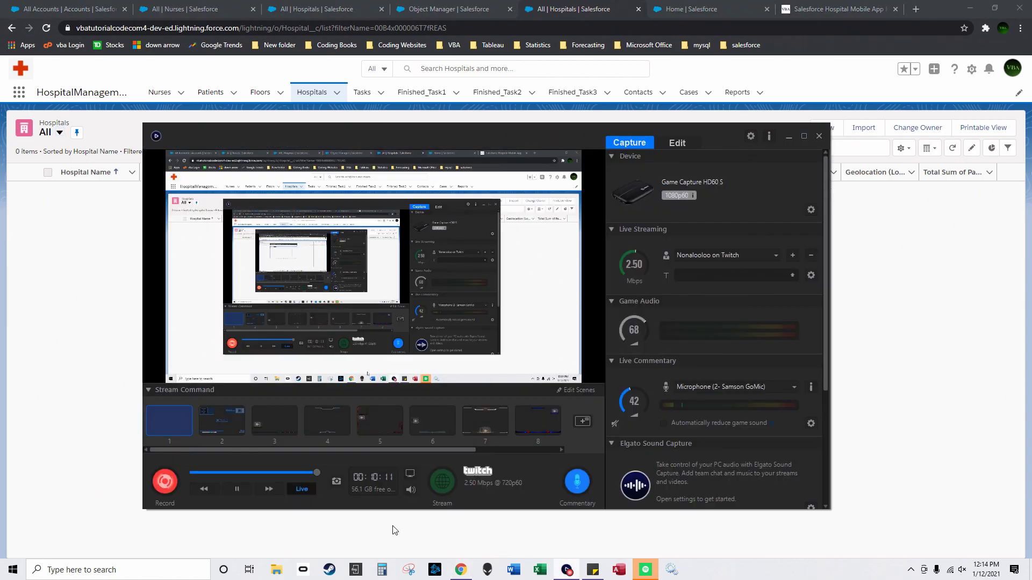
left_click(166, 482)
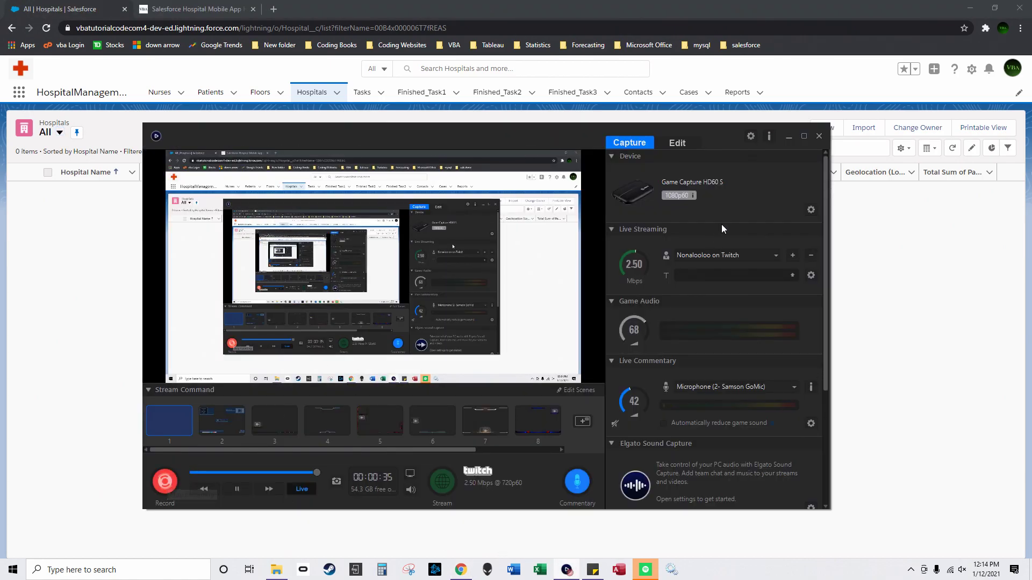
left_click(789, 137)
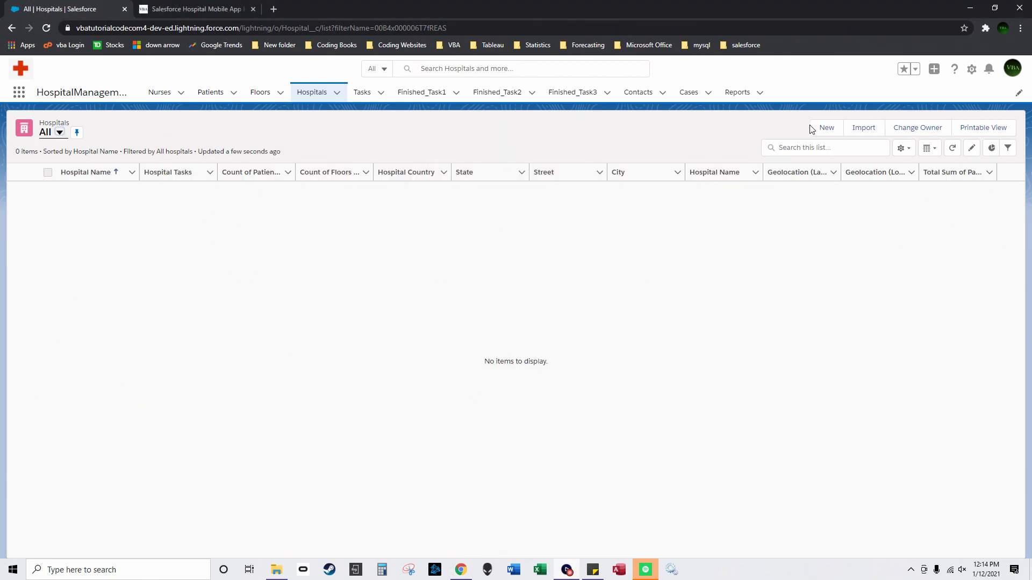
left_click(971, 69)
Step: In the Developer Console, create Apex trigger TaskTrigger2 with Task as its sObject
left_click(936, 169)
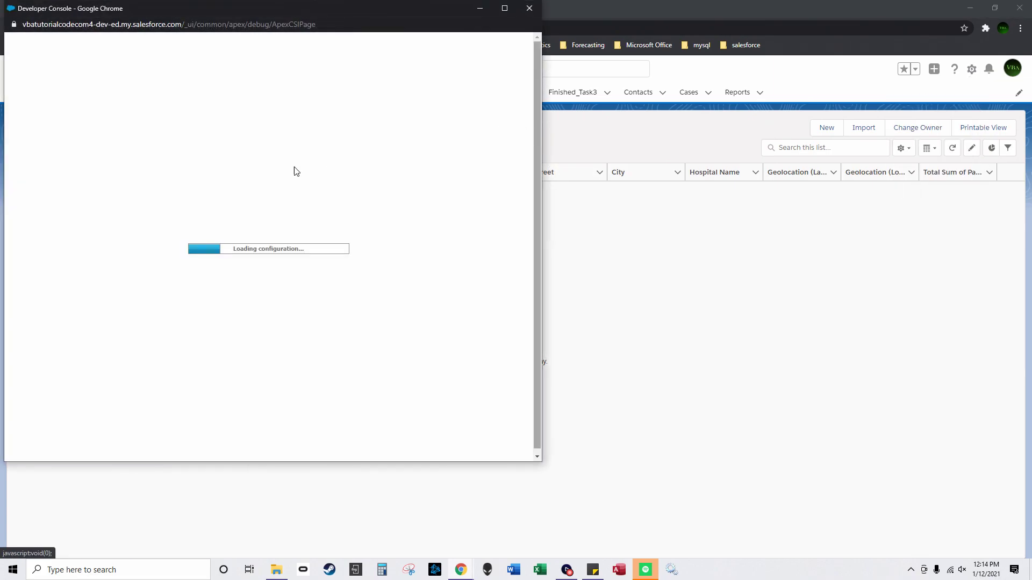
left_click_drag(282, 8, 498, 53)
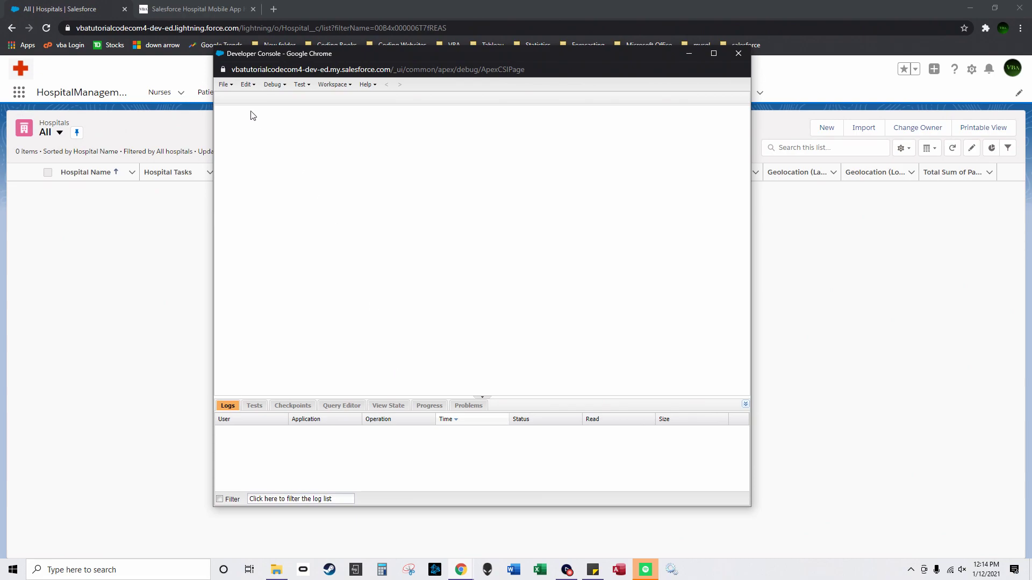
left_click(228, 91)
mouse_move(260, 99)
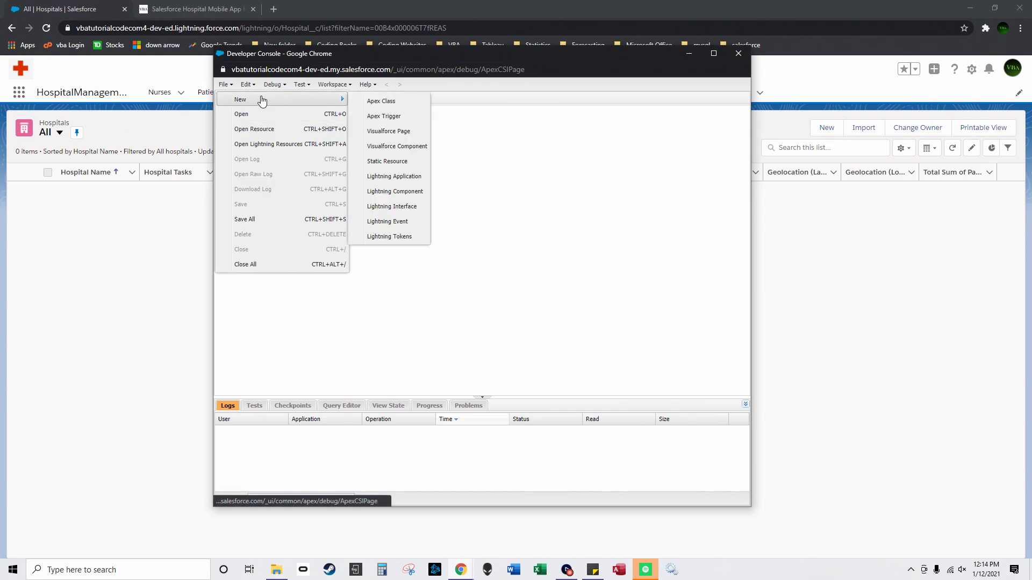
left_click(384, 119)
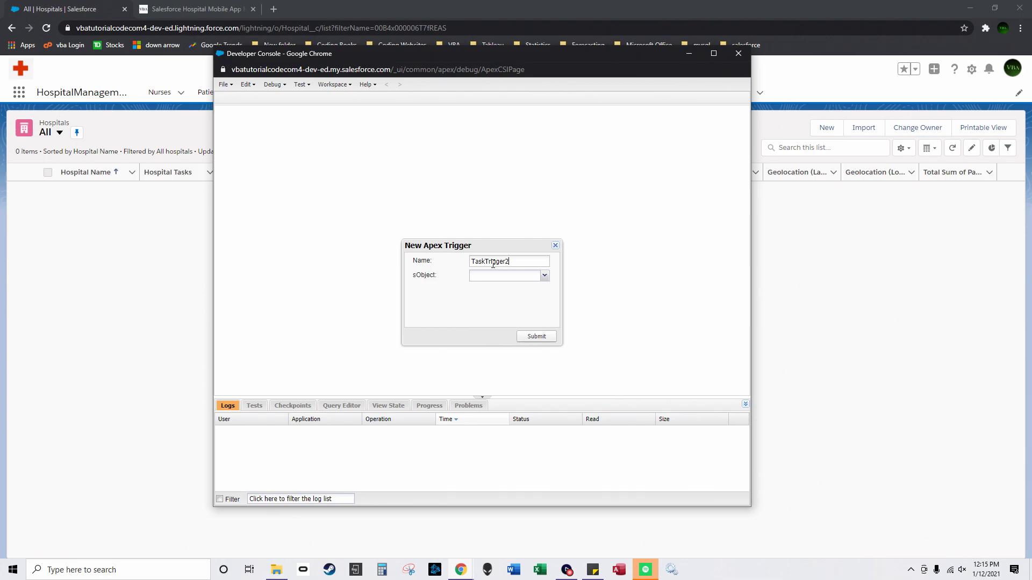
left_click(544, 275)
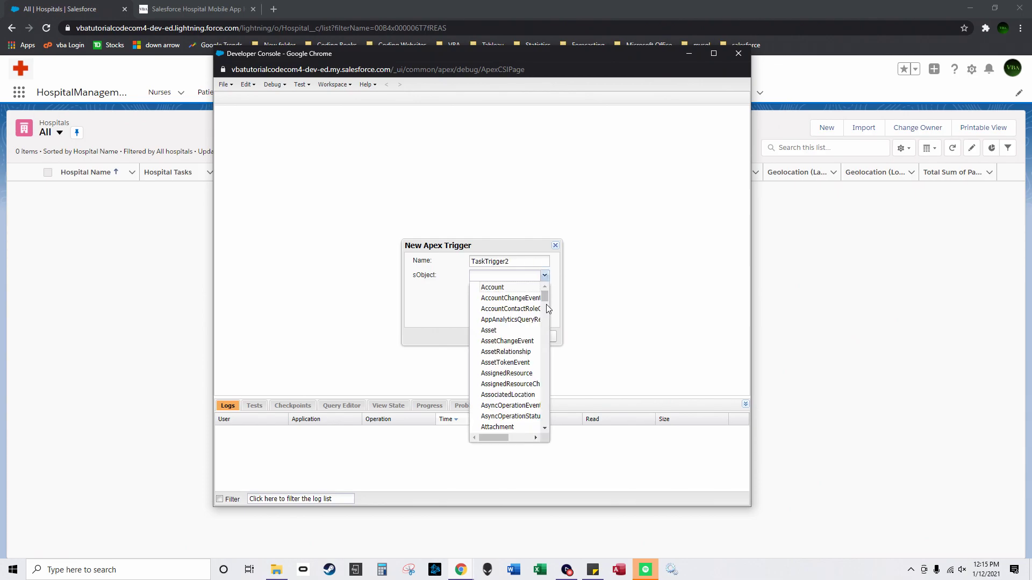
left_click_drag(544, 297, 536, 417)
left_click(500, 383)
left_click(532, 337)
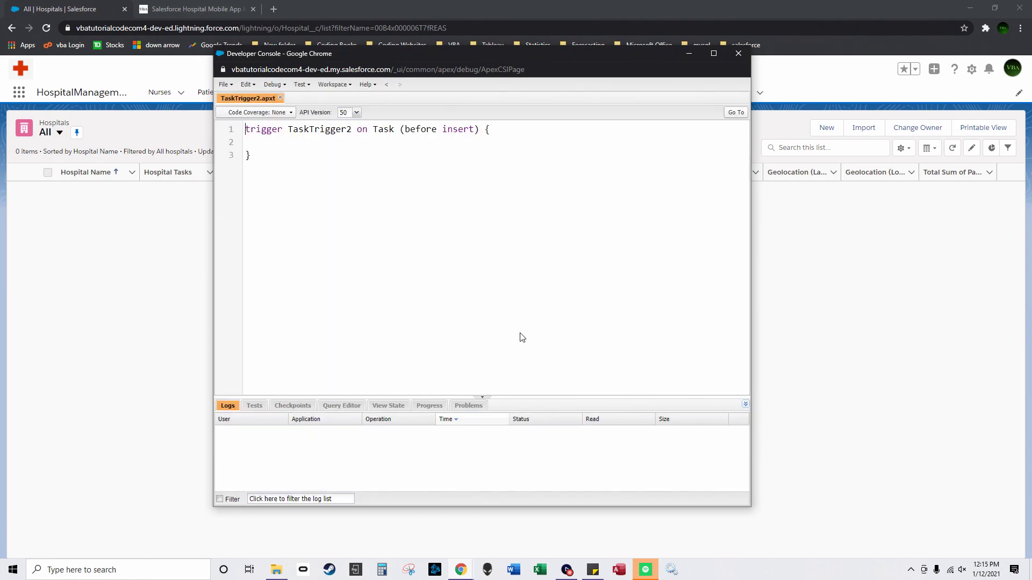
left_click(280, 571)
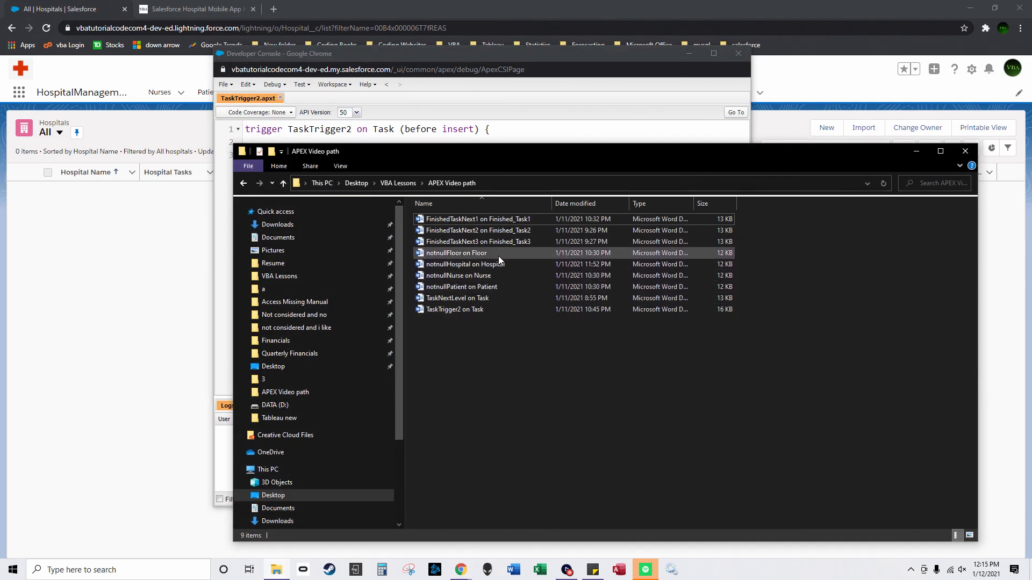
Step: Select all code in Word's 'TaskTrigger2 on Task' document, then select the console's trigger stub
double_click(493, 309)
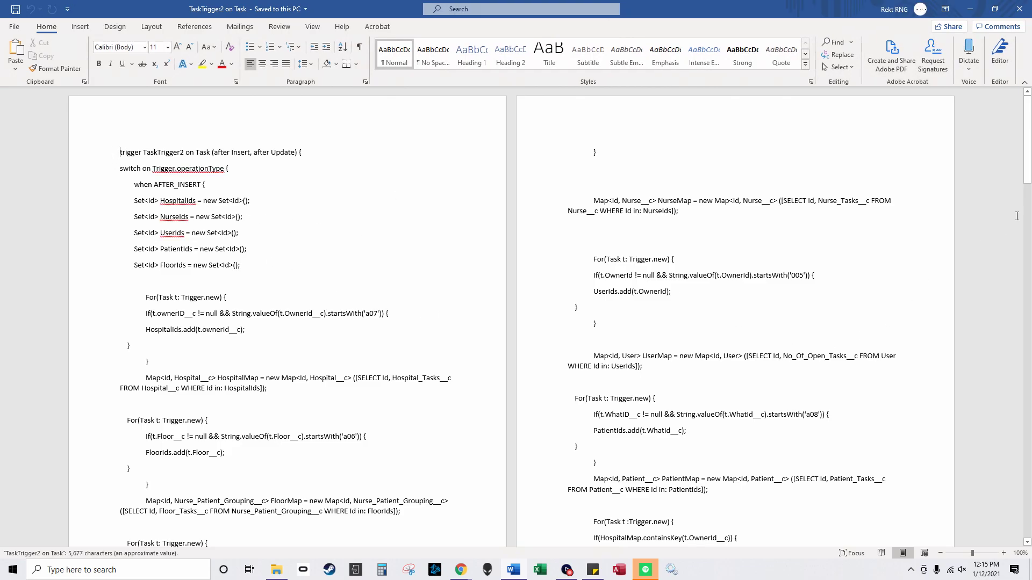
key("ctrl+End")
key("ctrl+a")
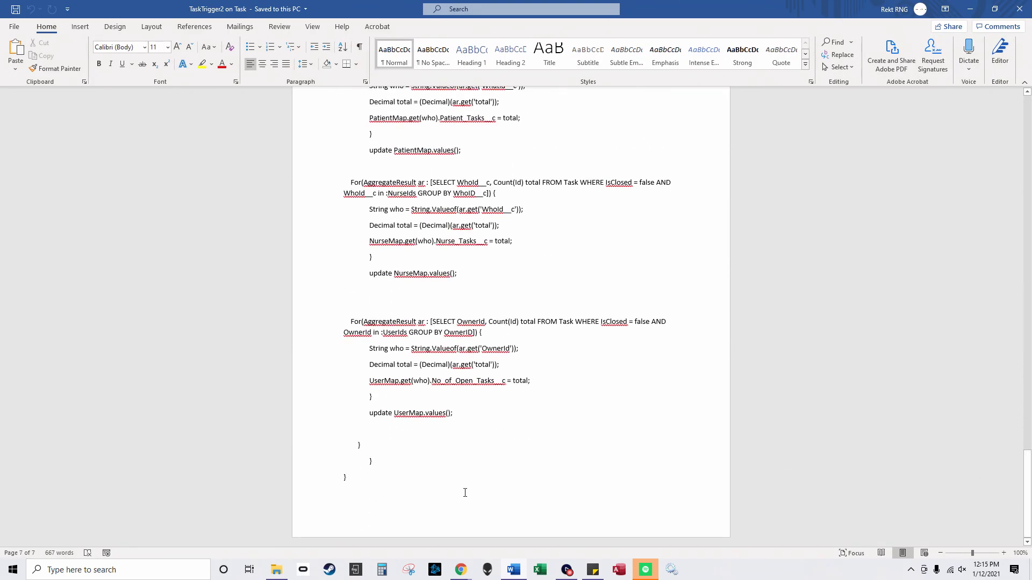
left_click(970, 9)
left_click(361, 133)
key("ctrl+a")
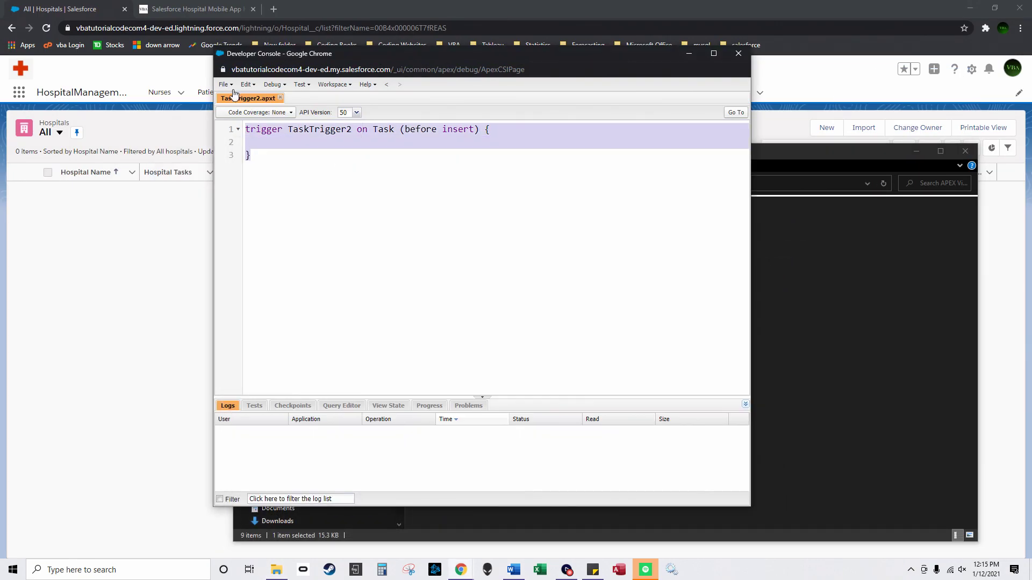
Step: Paste the 188-line after insert, after update code over the stub and review it maximized
key("ctrl+v")
left_click_drag(745, 371, 745, 129)
left_click(713, 53)
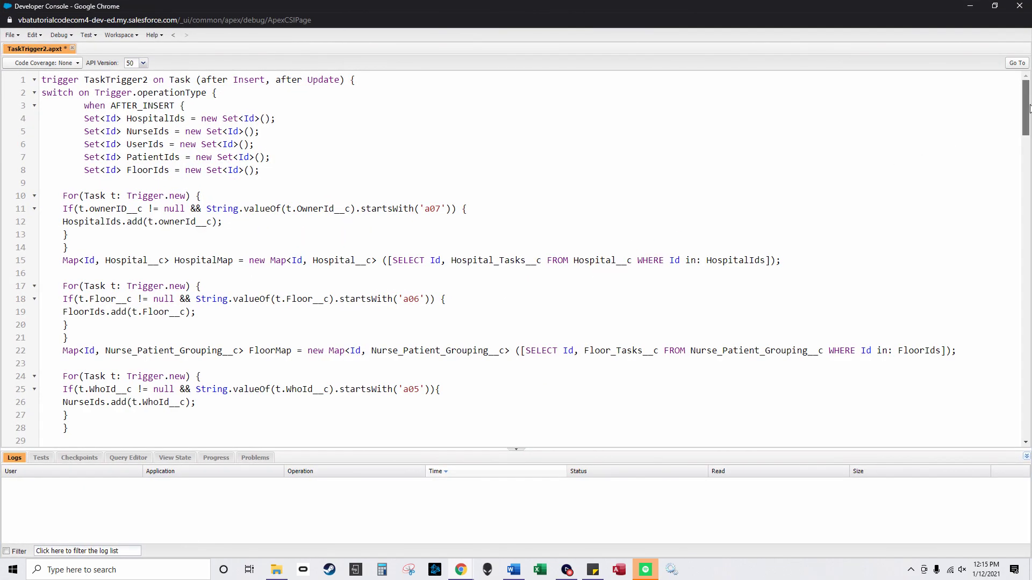
left_click_drag(1030, 109, 1012, 266)
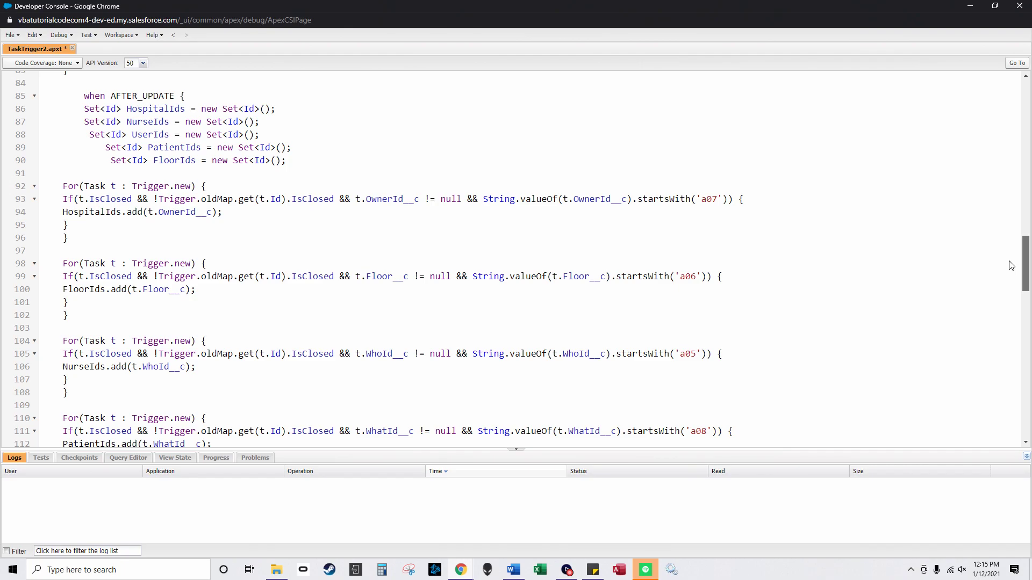
left_click_drag(1011, 265, 953, 414)
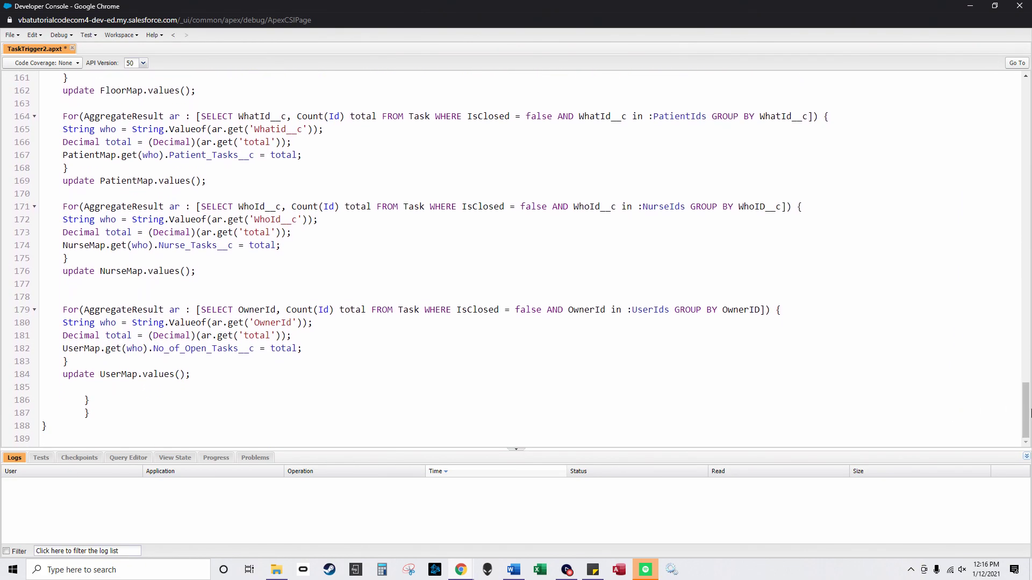
left_click_drag(1026, 398, 1027, 99)
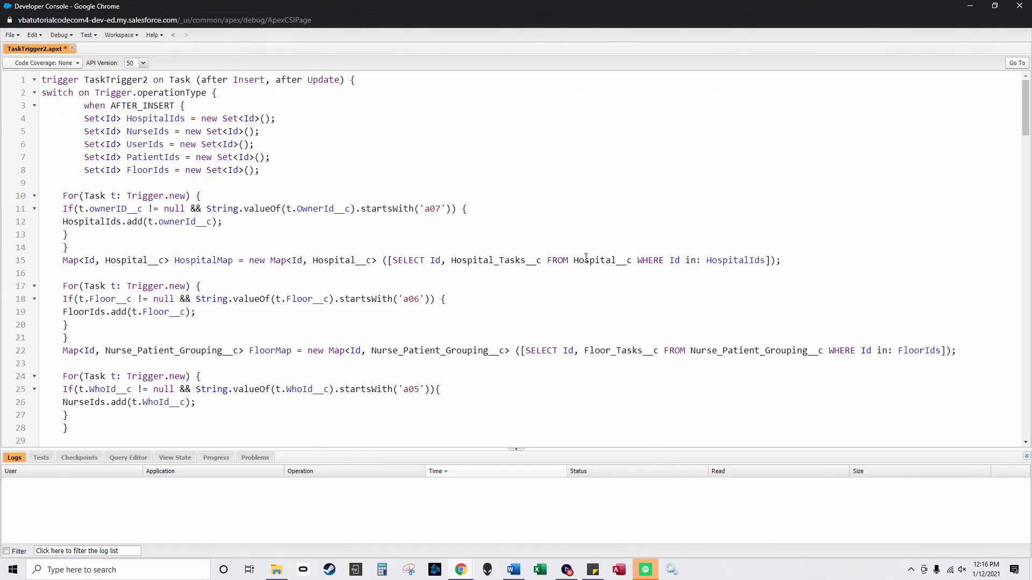
left_click(593, 570)
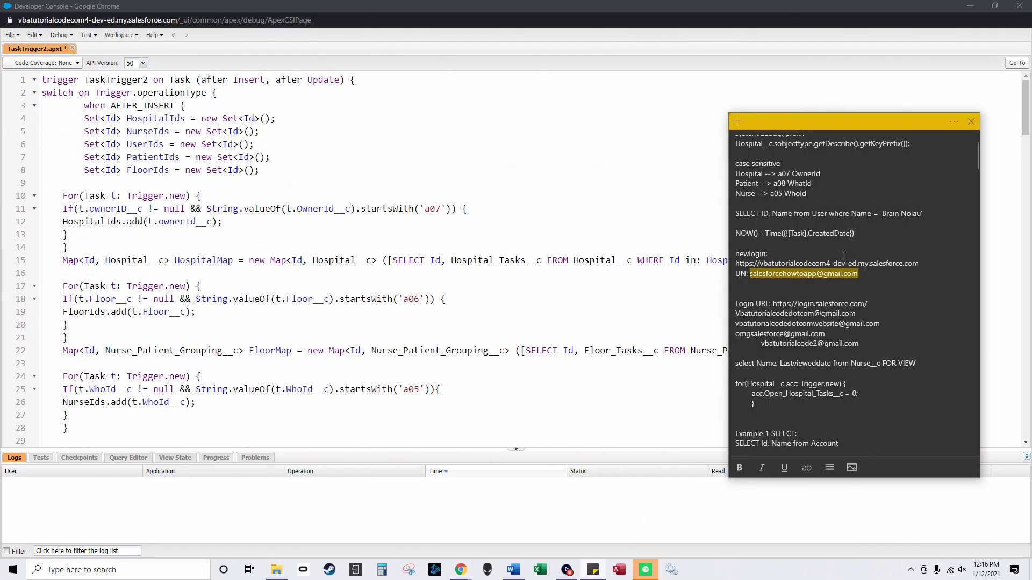
Step: Copy the system.debug key-prefix snippet from the notes into an Execute Anonymous window
left_click(844, 254)
scroll(849, 240, "up", 1)
left_click_drag(746, 197, 725, 183)
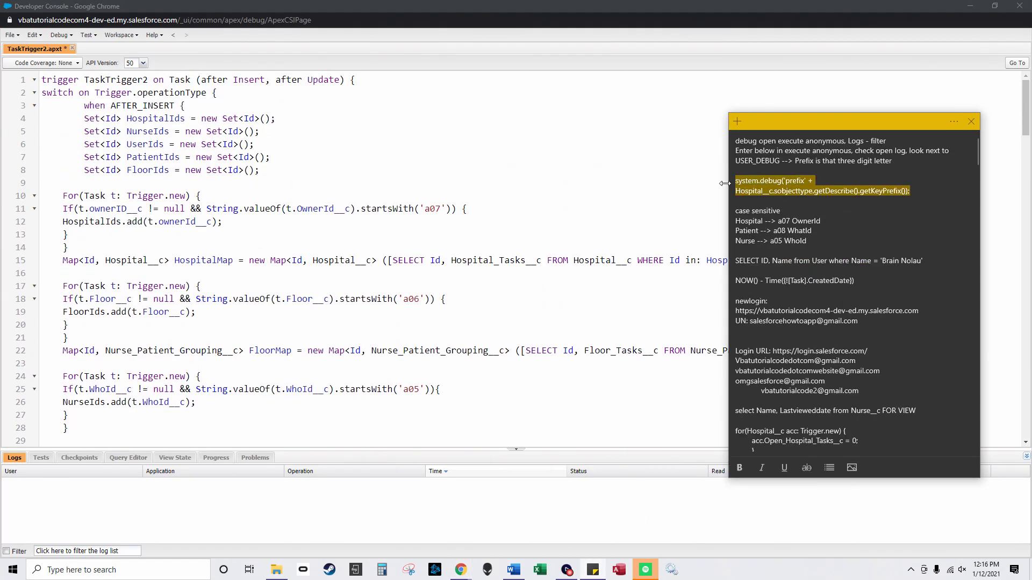
key("alt+Tab")
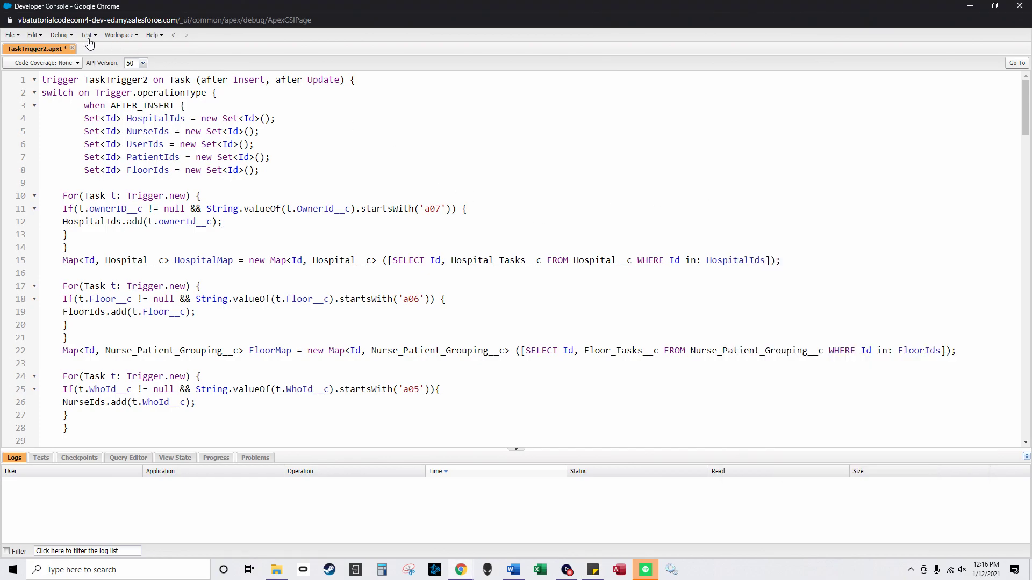
left_click(63, 35)
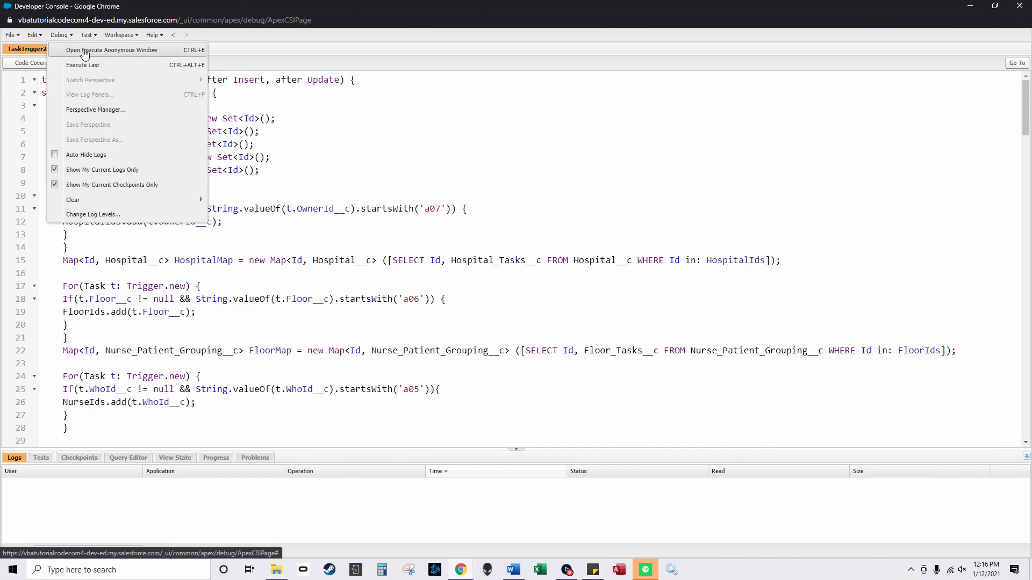
left_click(96, 50)
key("ctrl+v")
left_click_drag(646, 399, 960, 454)
left_click_drag(704, 197, 685, 157)
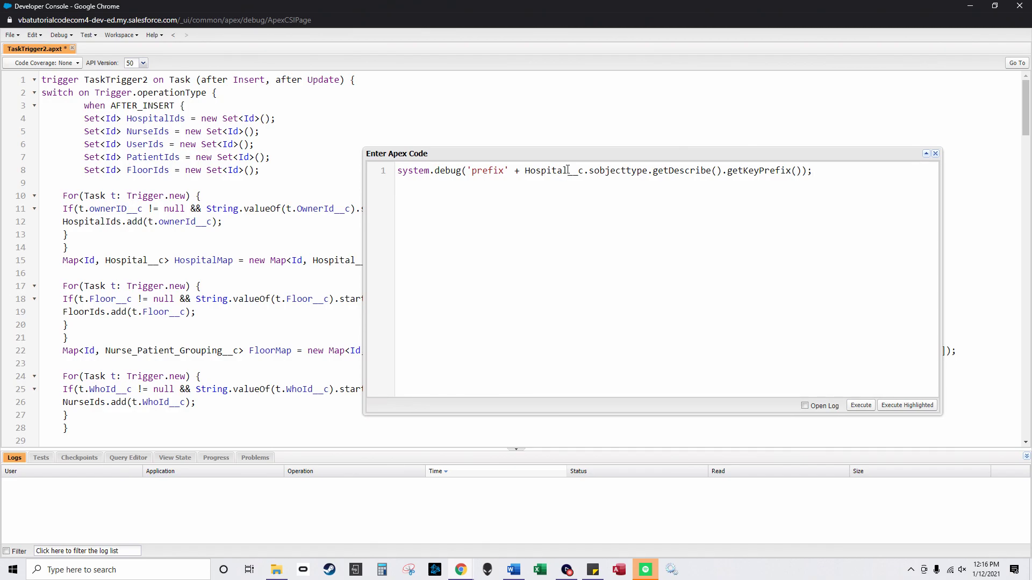
Step: Run the debug, which logs a0H, and correct the noted Hospital prefix from a07 to a0H
left_click(590, 573)
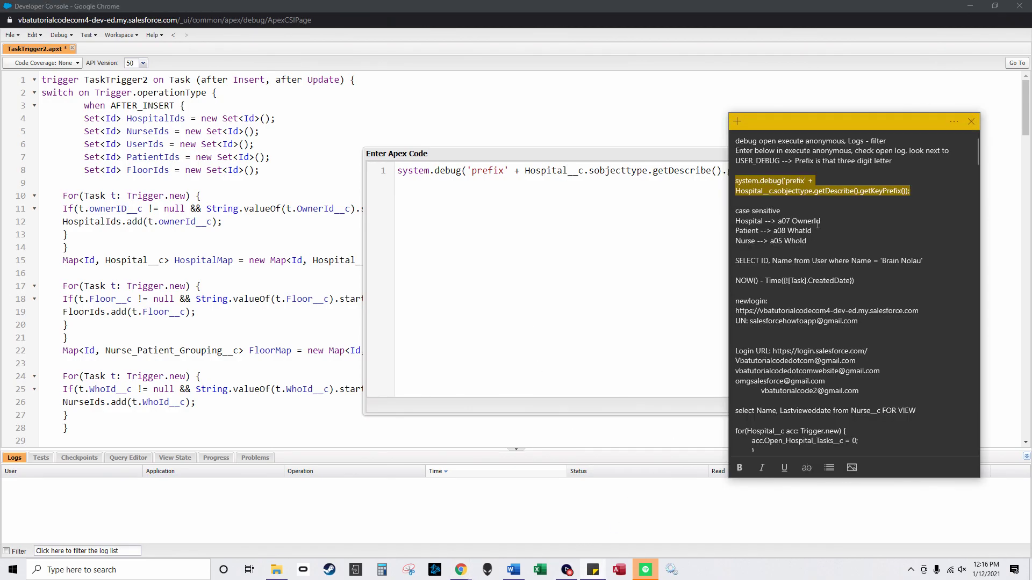
left_click(820, 241)
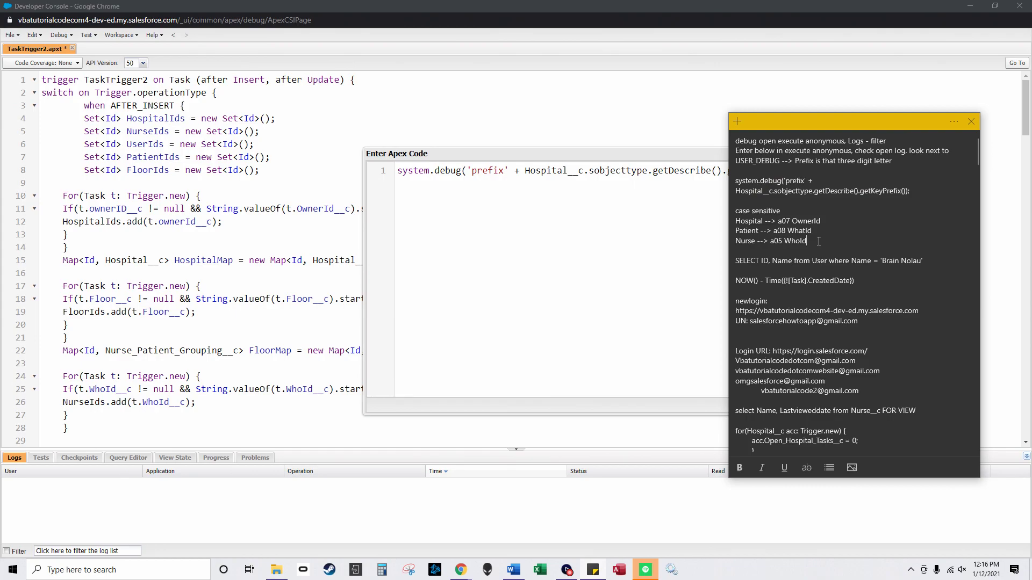
key("Return")
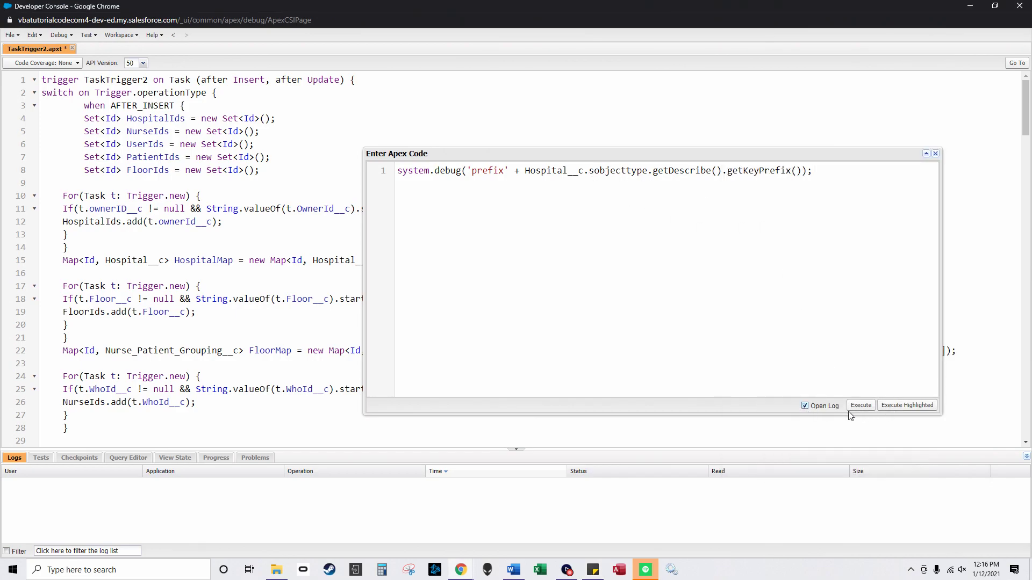
left_click(861, 405)
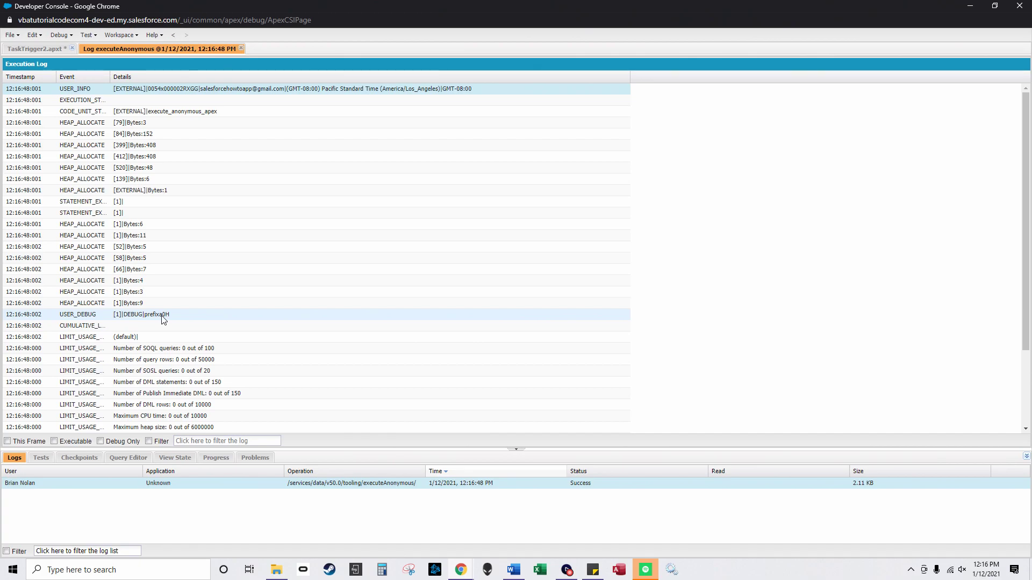
left_click(593, 569)
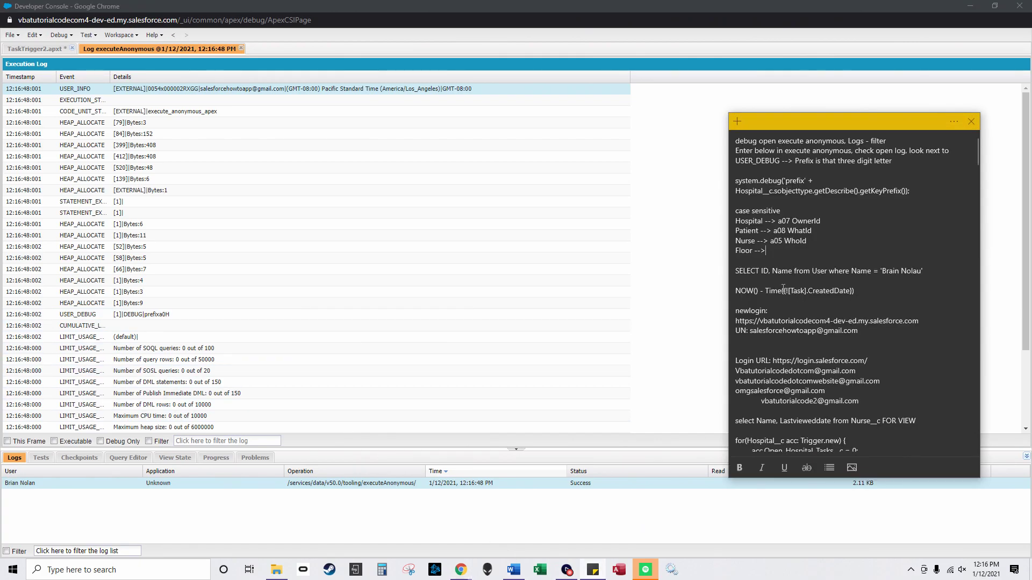
left_click_drag(786, 222, 790, 223)
type("H")
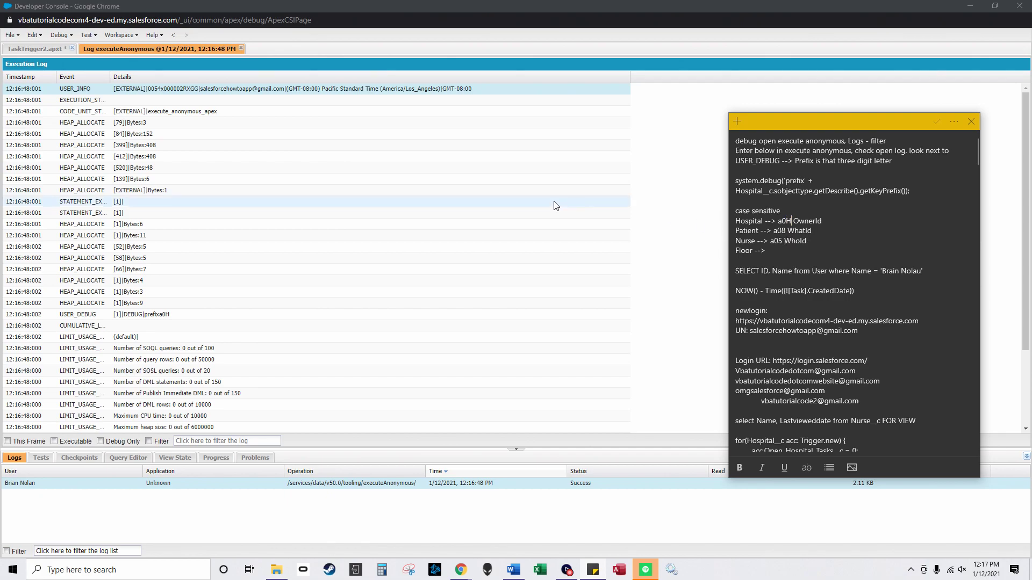
left_click(241, 49)
Step: Rerun the key-prefix debug for Nurse__c and check the Nurse prefix in the notes
left_click(59, 35)
left_click(107, 49)
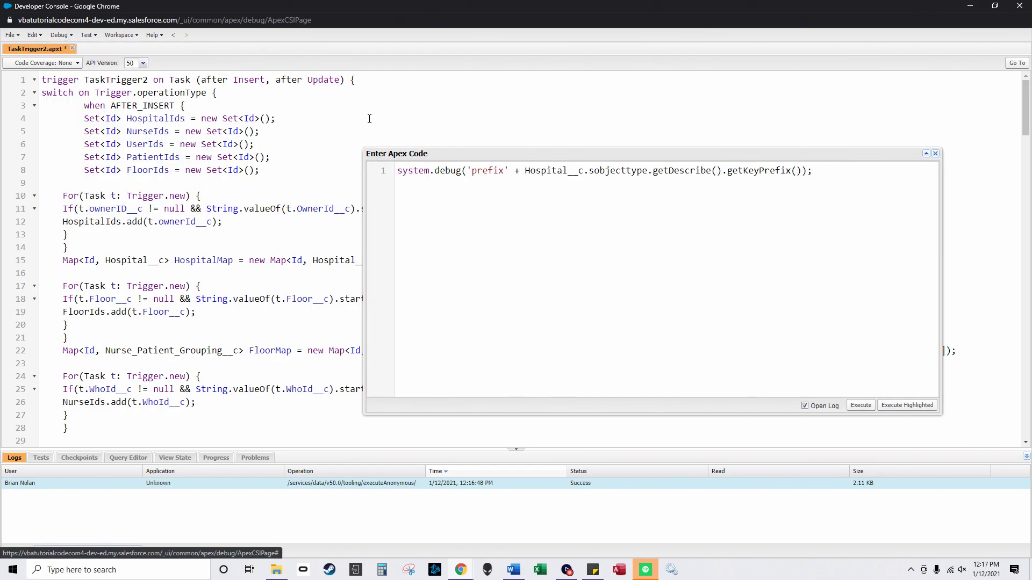
left_click_drag(566, 171, 526, 170)
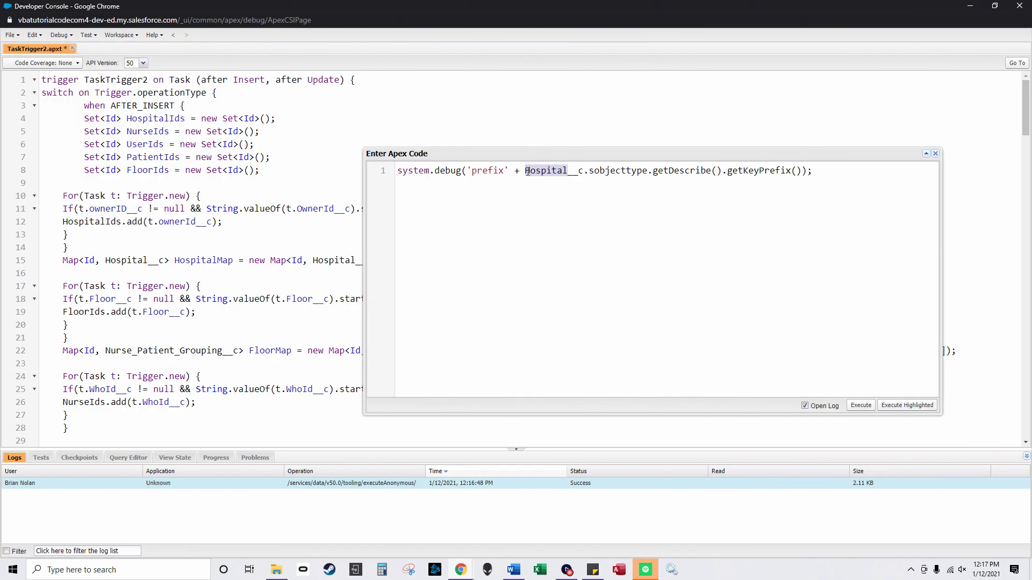
type("Nurse")
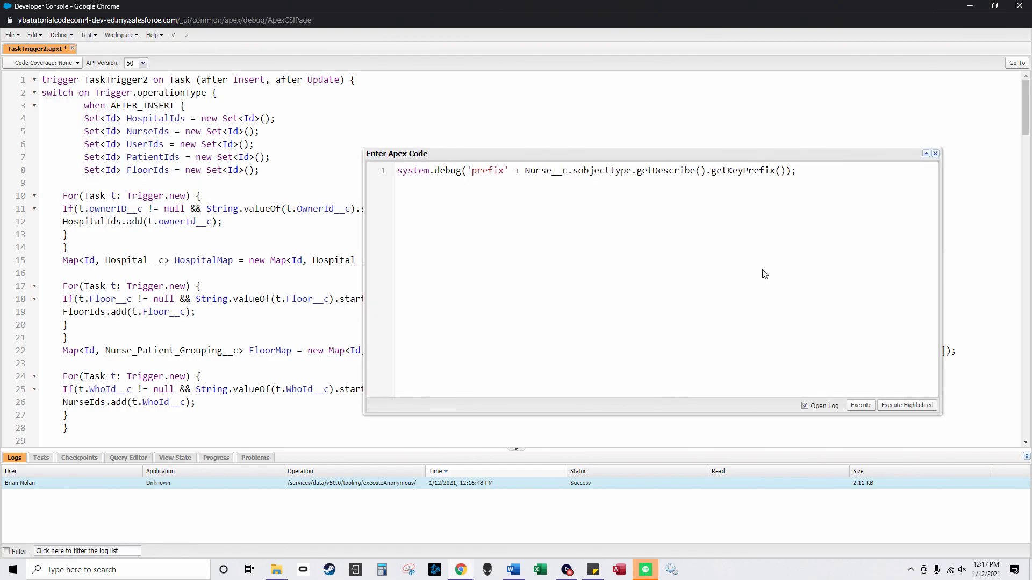
left_click(862, 406)
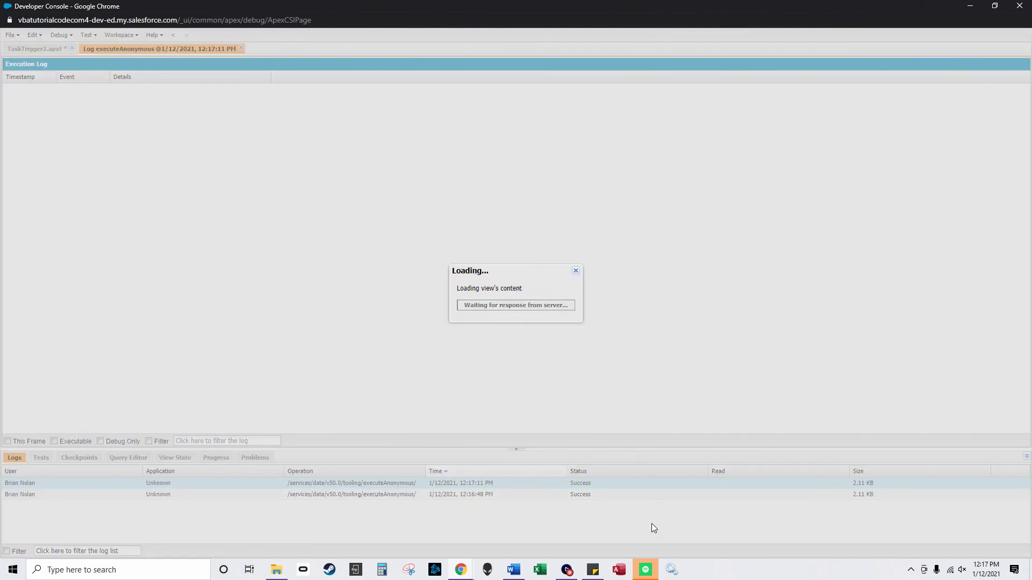
mouse_move(594, 576)
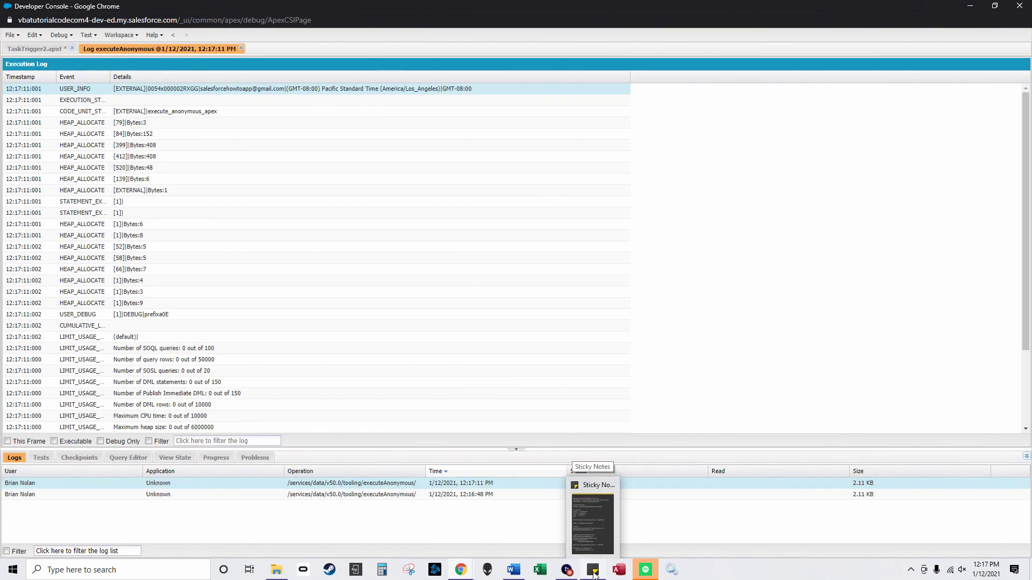
left_click(594, 575)
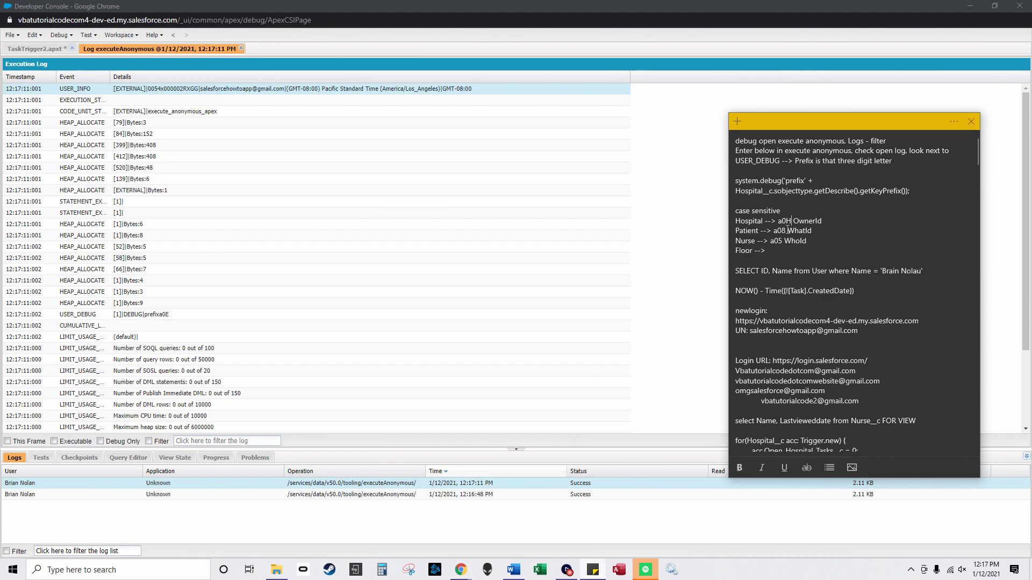
left_click_drag(783, 241, 778, 242)
left_click(241, 48)
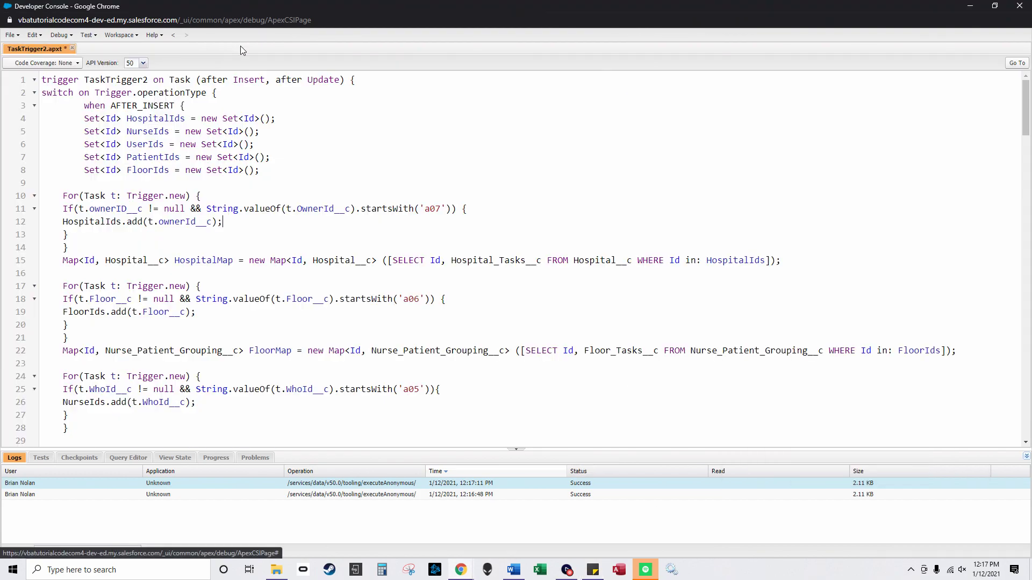
Step: Run the debug for Patient__c and change the noted Patient prefix to a0F
left_click(59, 34)
left_click(110, 46)
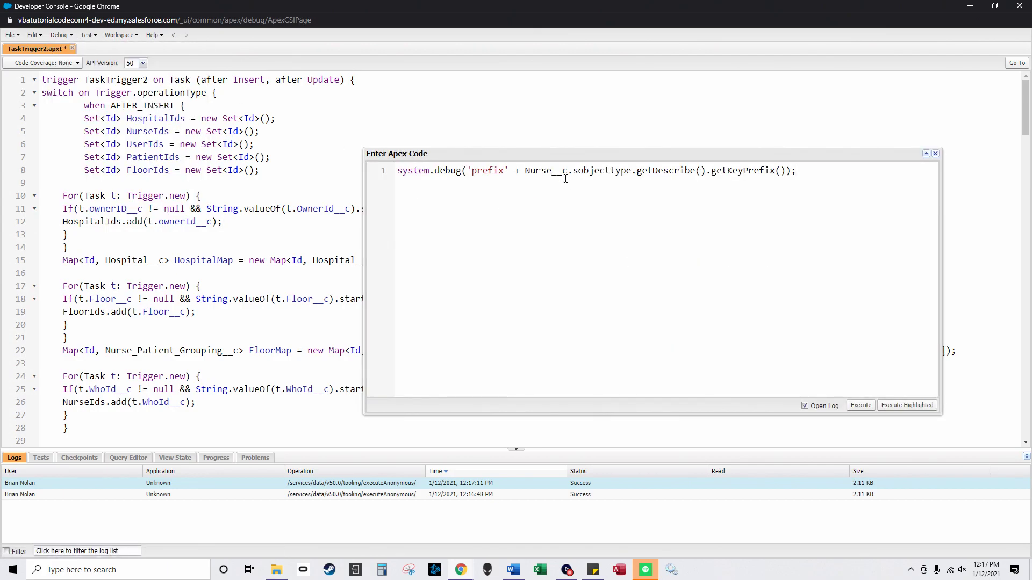
left_click_drag(552, 171, 526, 172)
type("Patient")
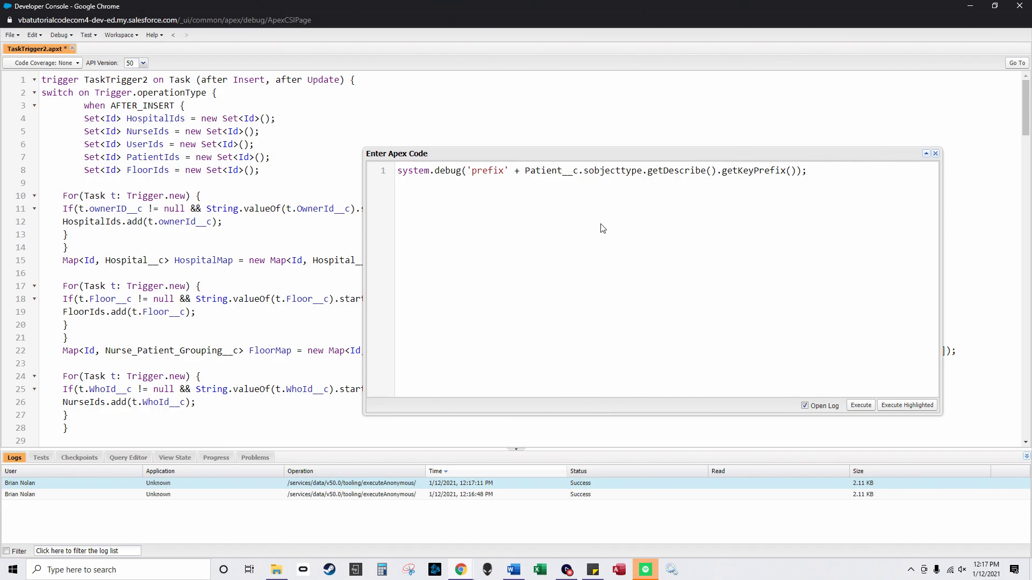
left_click_drag(579, 171, 525, 171)
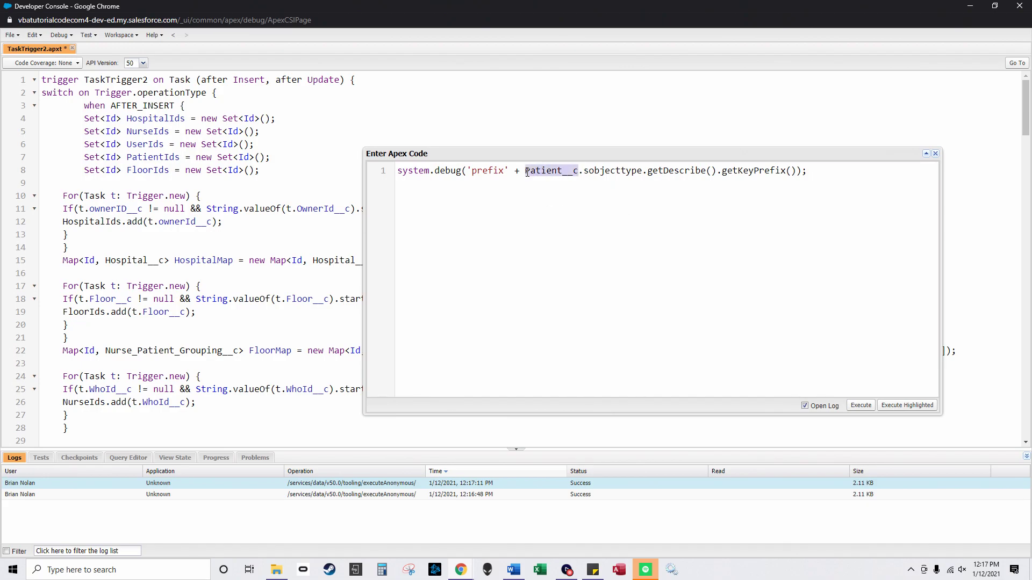
left_click(862, 406)
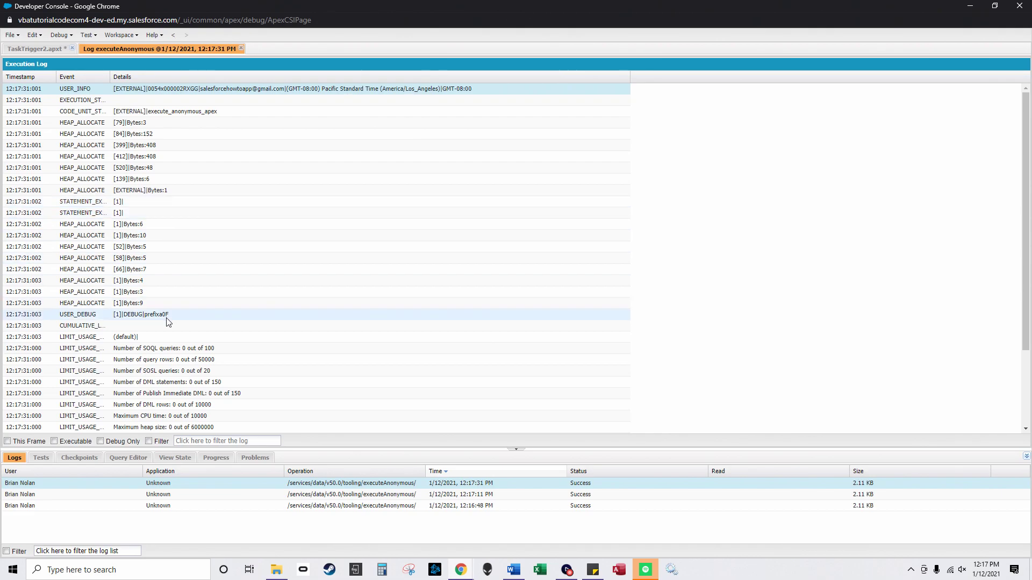
left_click(593, 570)
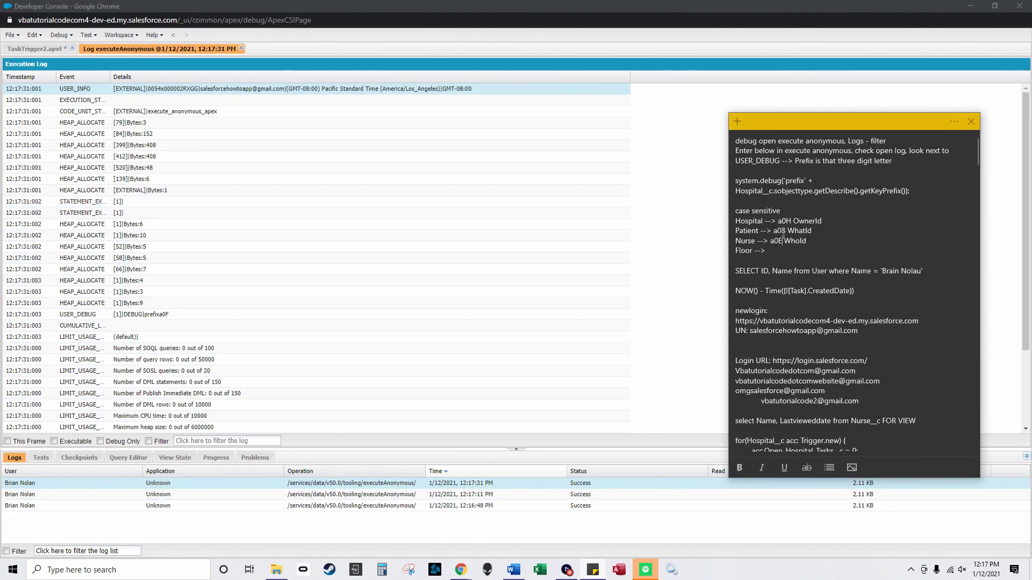
left_click_drag(780, 231, 786, 231)
type("F")
left_click(241, 49)
Step: Run the anonymous Apex key-prefix debug line for Nurse_Patient_Grouping__c instead of Patient
left_click(241, 49)
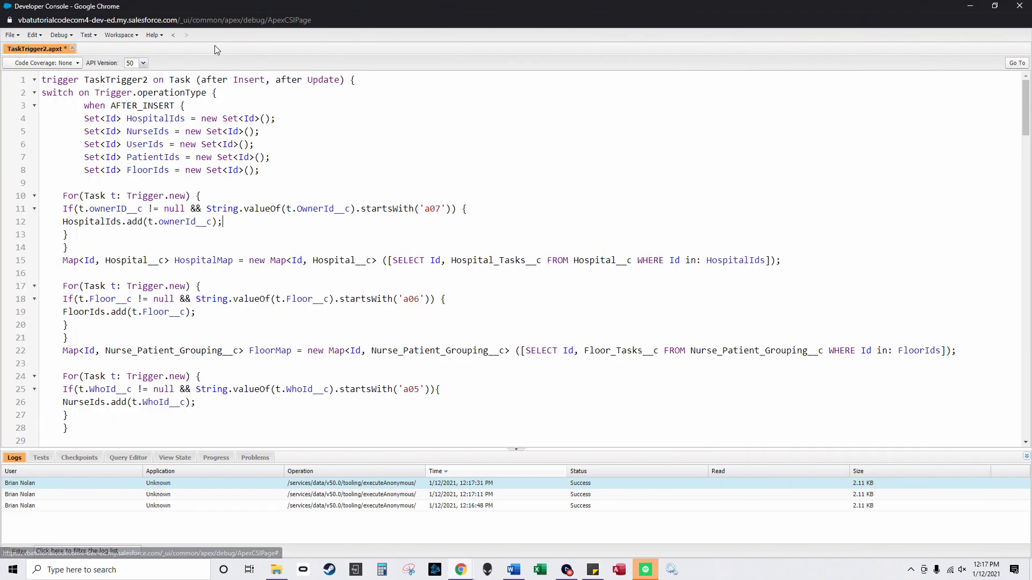
left_click(59, 35)
left_click(86, 65)
left_click_drag(562, 170, 527, 171)
type("Nurse_Patient_Grouping__c.sobjecttype.getDescribe().getKeyPrefix());")
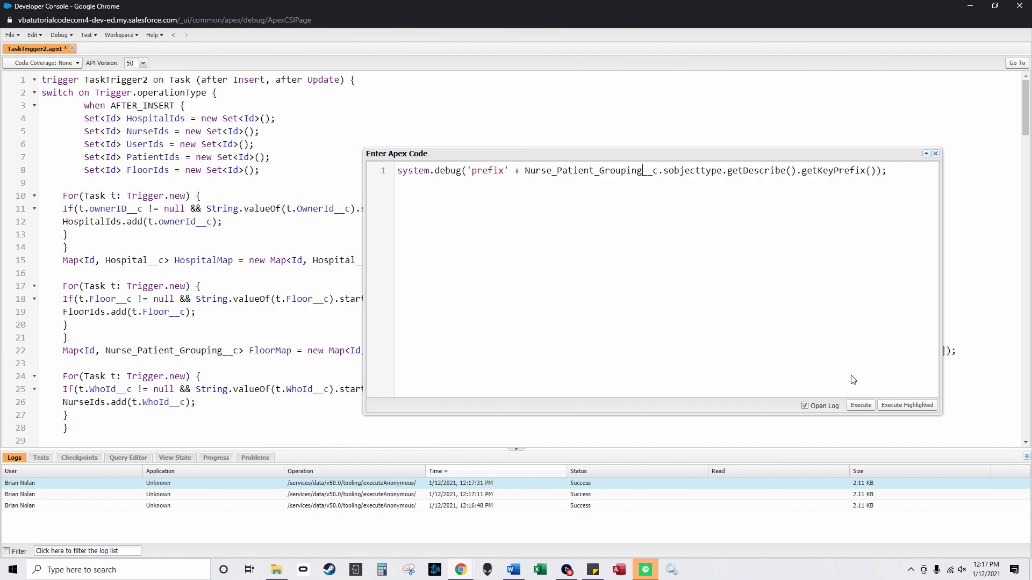
left_click(861, 405)
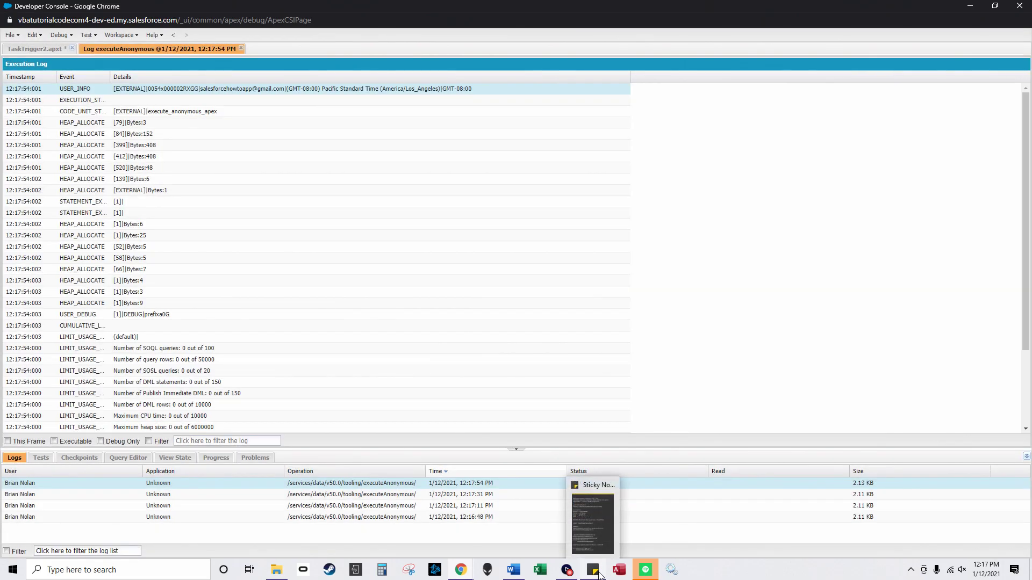
Step: Note 'Floor --> a0G' on the sticky note and return to the TaskTrigger2 code
left_click(599, 574)
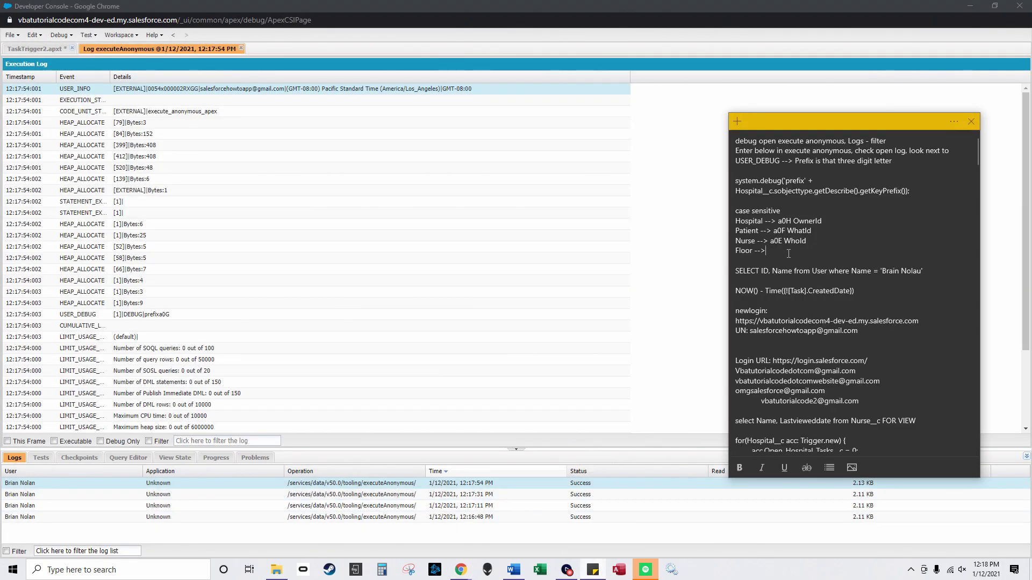
type("A0G")
key("shift+Right")
type("a")
left_click(241, 48)
left_click(403, 228)
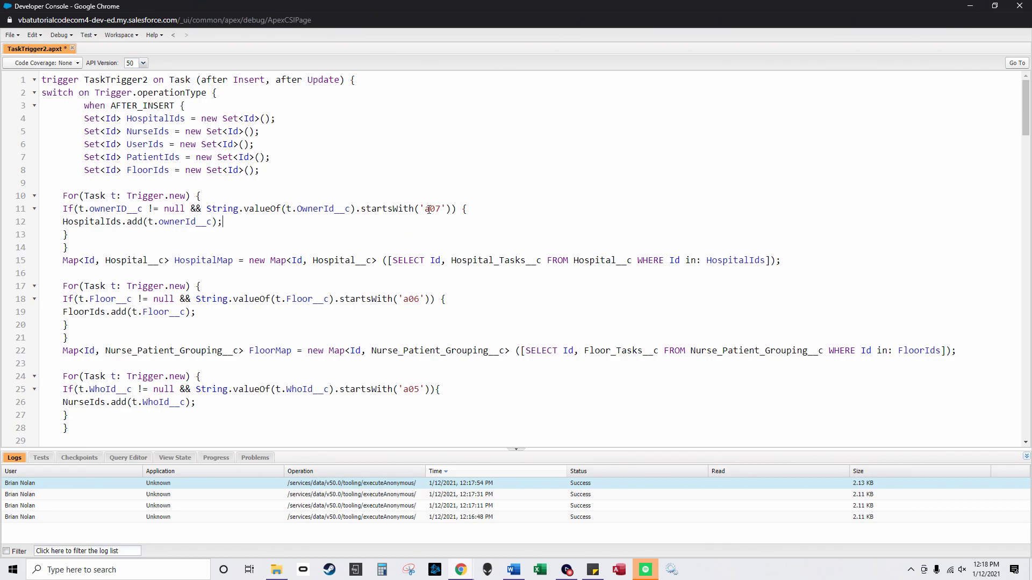
Step: Resize the console beside the note and replace a07 with the Hospital prefix a0H on line 11
left_click(995, 5)
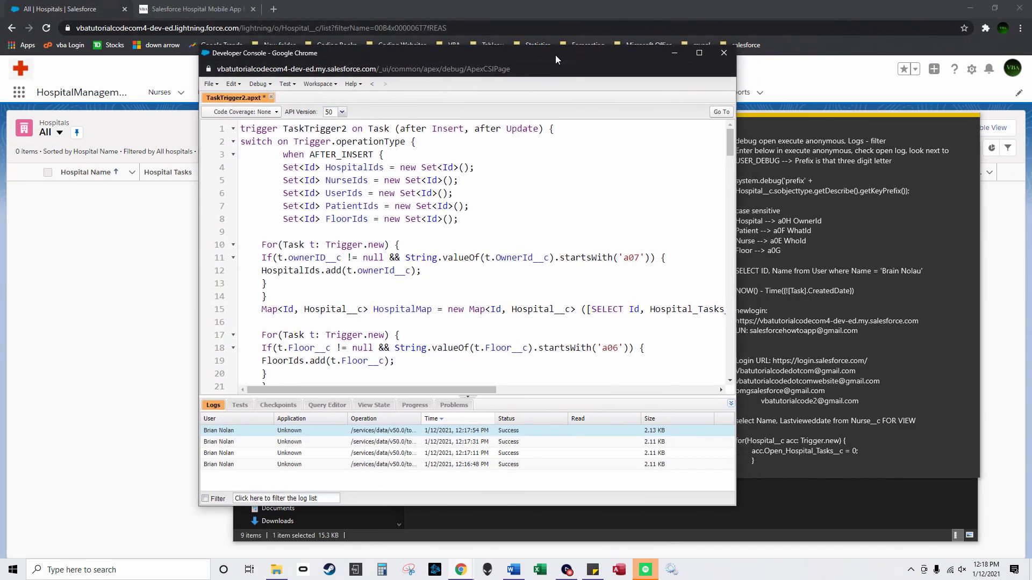
left_click_drag(566, 60, 371, 26)
left_click_drag(551, 473, 711, 547)
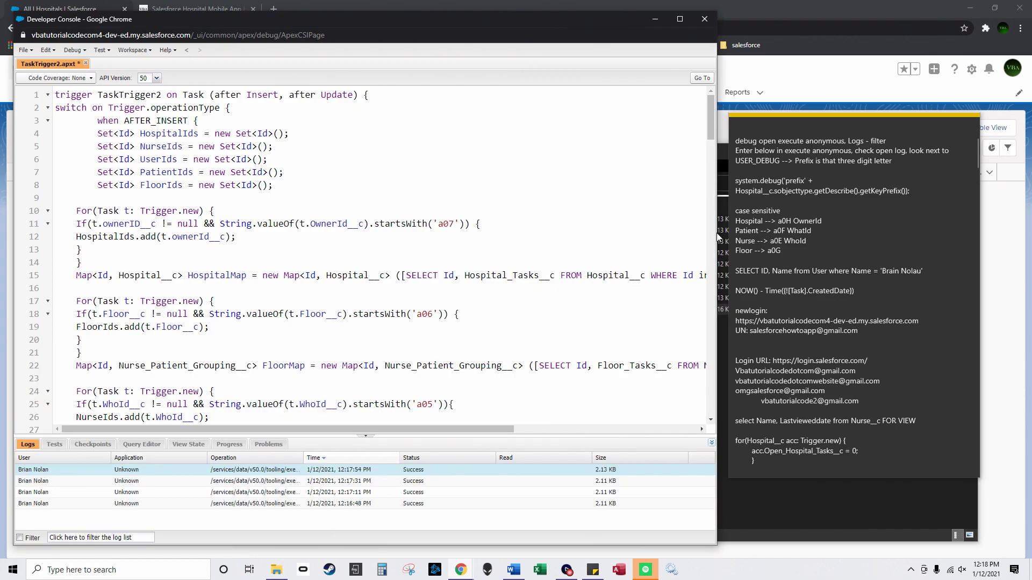
left_click(794, 222)
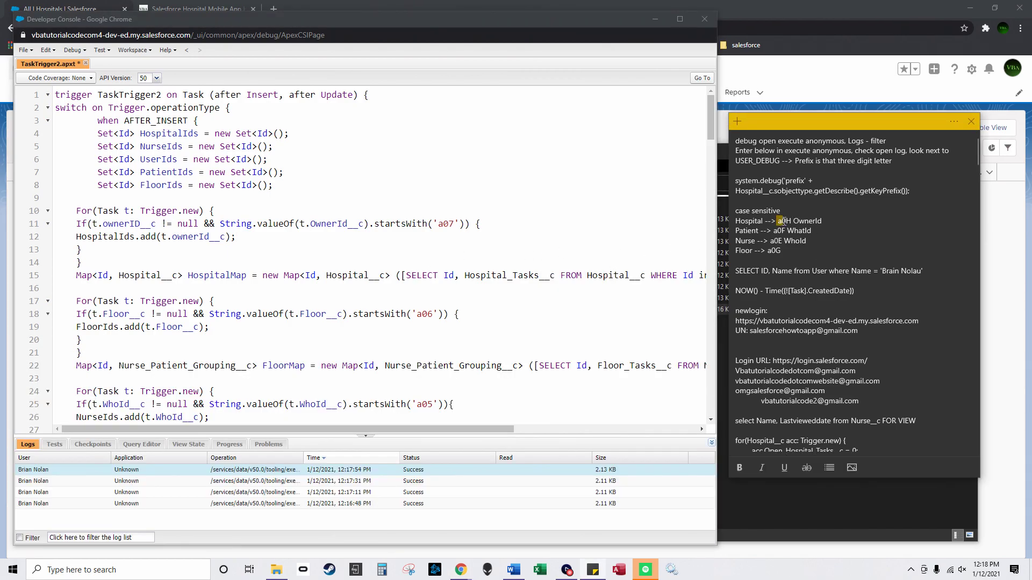
left_click_drag(791, 221, 779, 222)
key("ctrl+c")
double_click(447, 227)
key("ctrl+v")
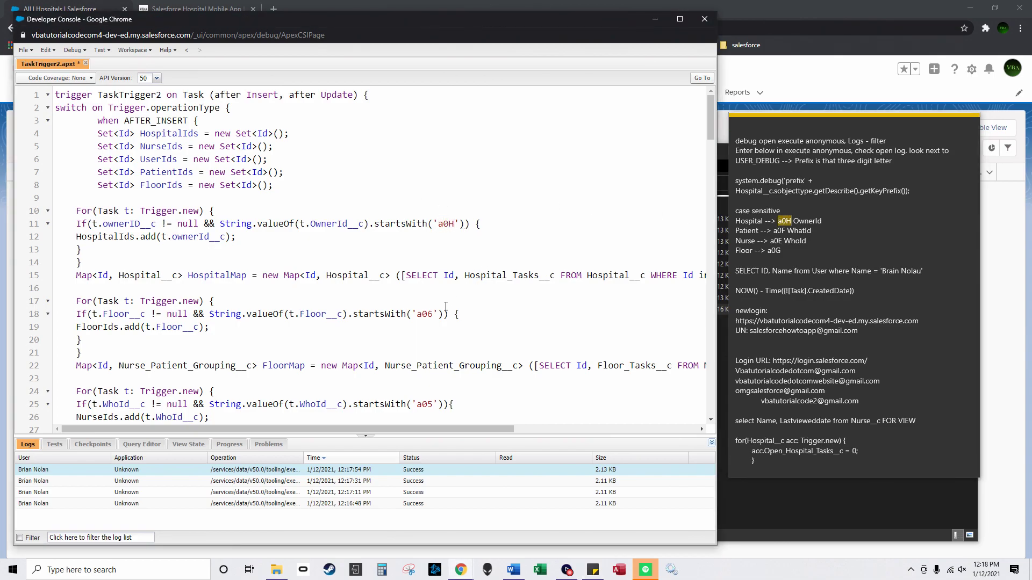
scroll(445, 306, "down", 8)
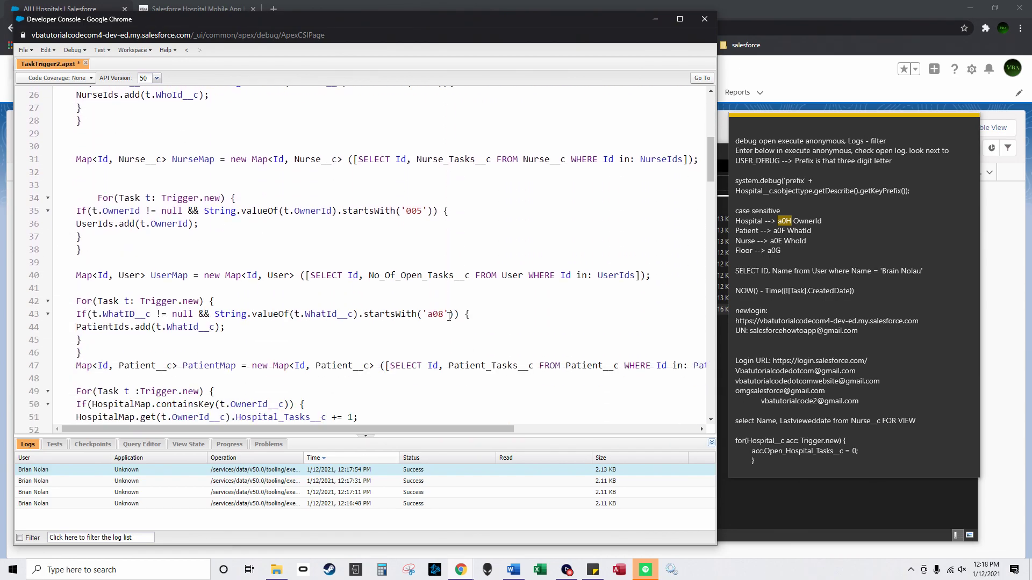
scroll(449, 316, "down", 13)
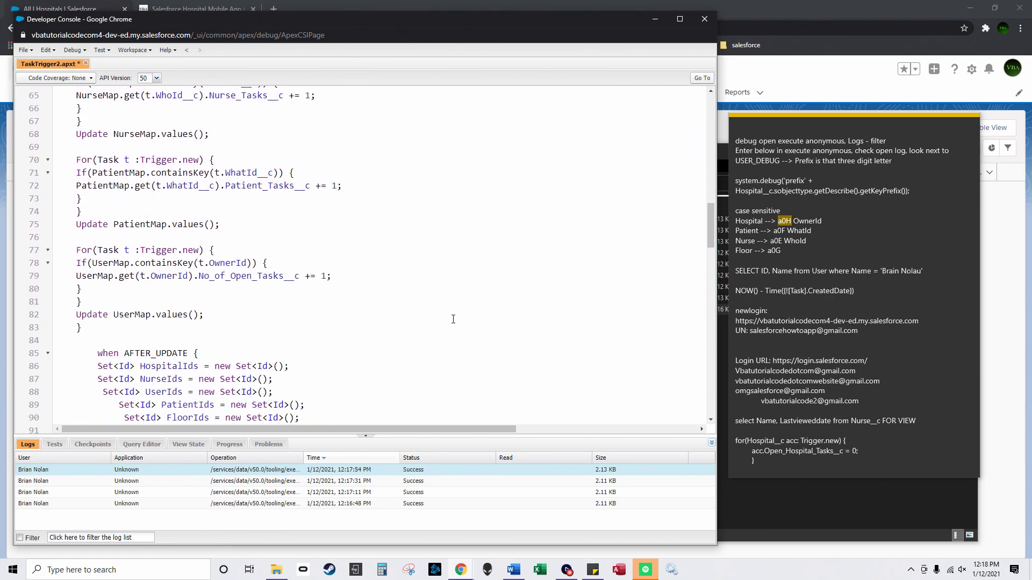
scroll(453, 319, "down", 7)
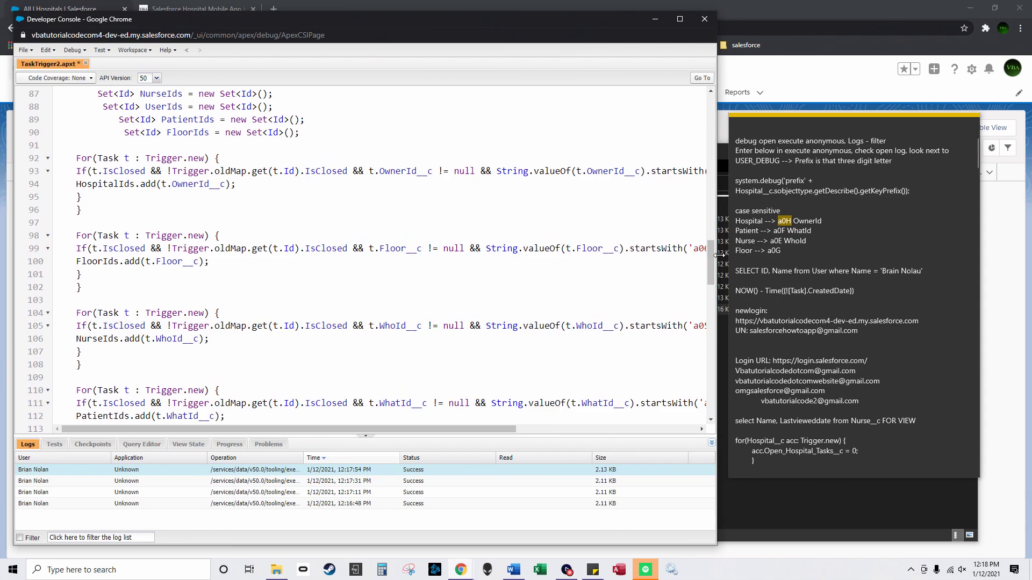
Step: Replace the old Patient prefixes on lines 43 and 111 with a0F
left_click_drag(719, 255, 774, 231)
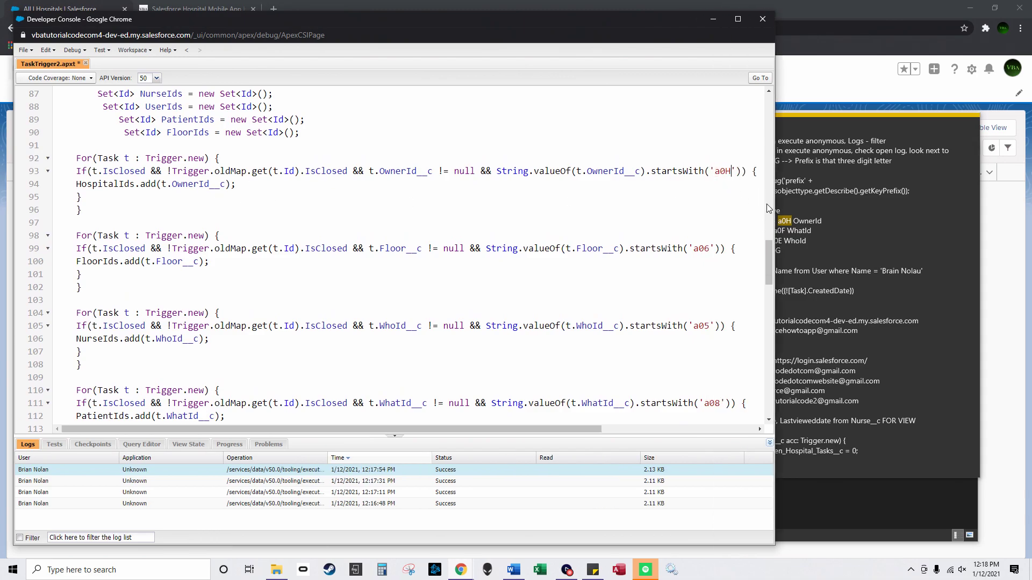
left_click(786, 232)
left_click_drag(787, 233, 774, 232)
key("ctrl+c")
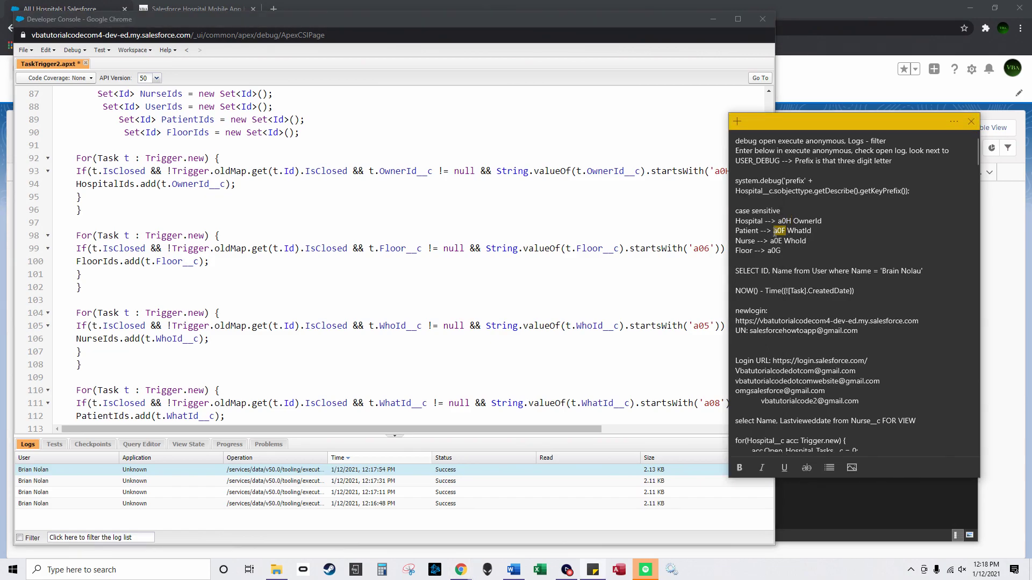
left_click(645, 260)
scroll(483, 269, "up", 20)
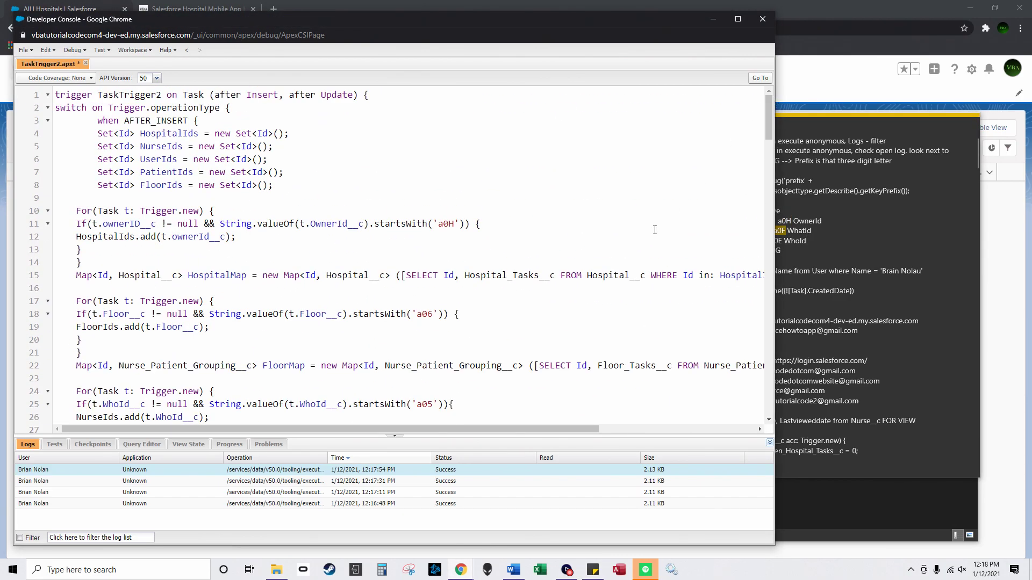
scroll(318, 321, "down", 5)
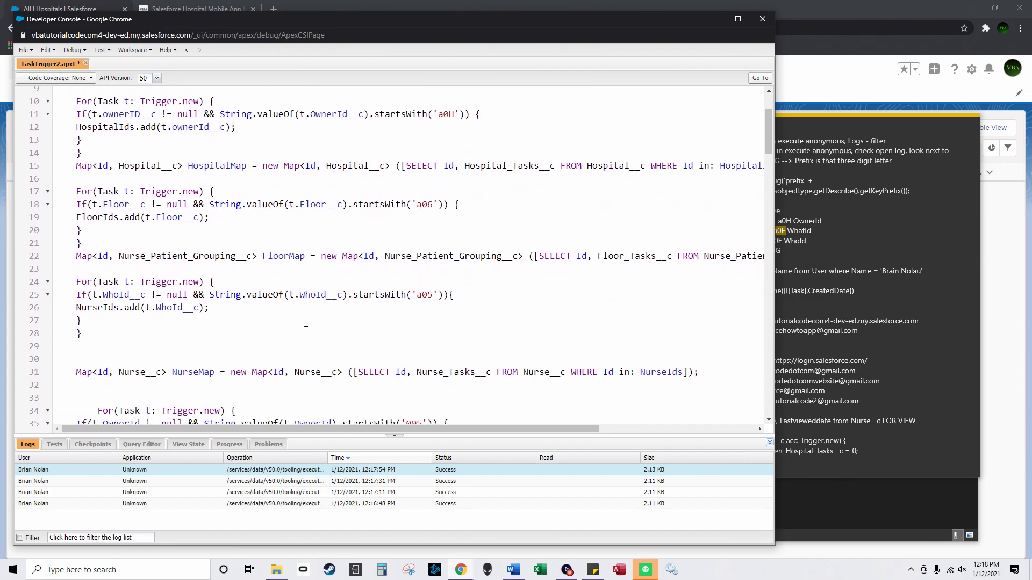
scroll(318, 321, "down", 5)
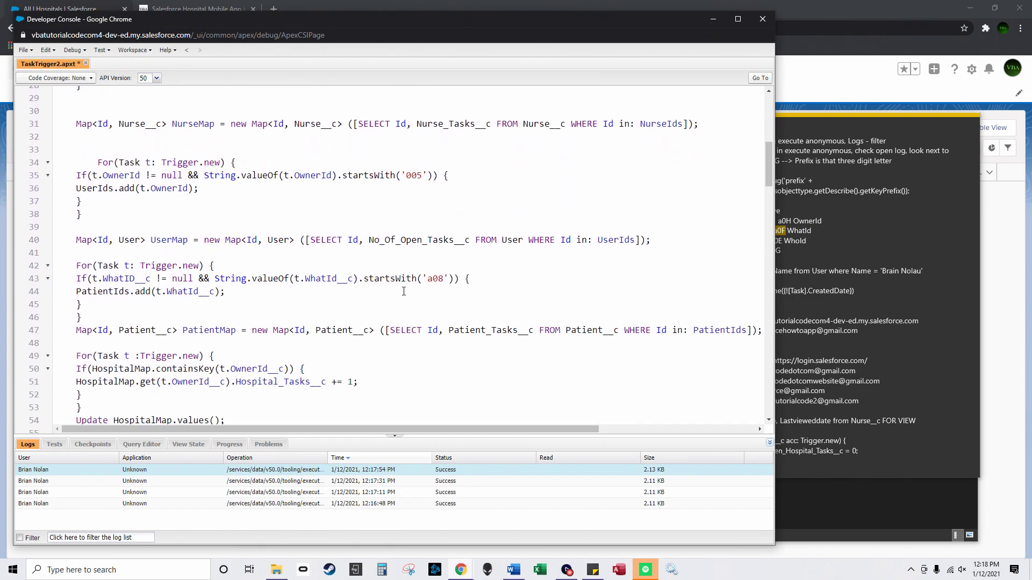
double_click(439, 278)
type("a0F")
scroll(519, 290, "down", 3)
scroll(520, 290, "down", 16)
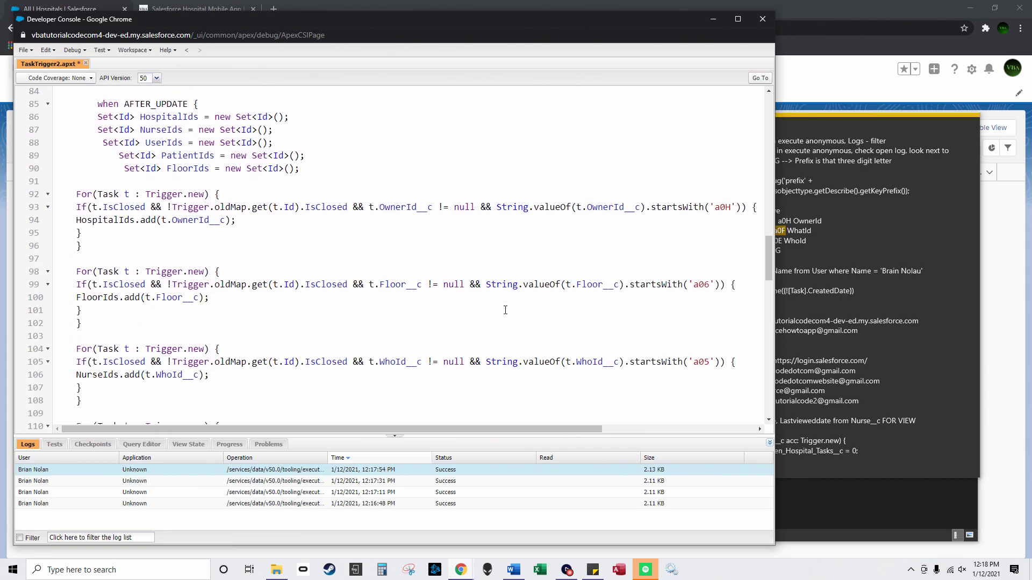
scroll(506, 311, "down", 4)
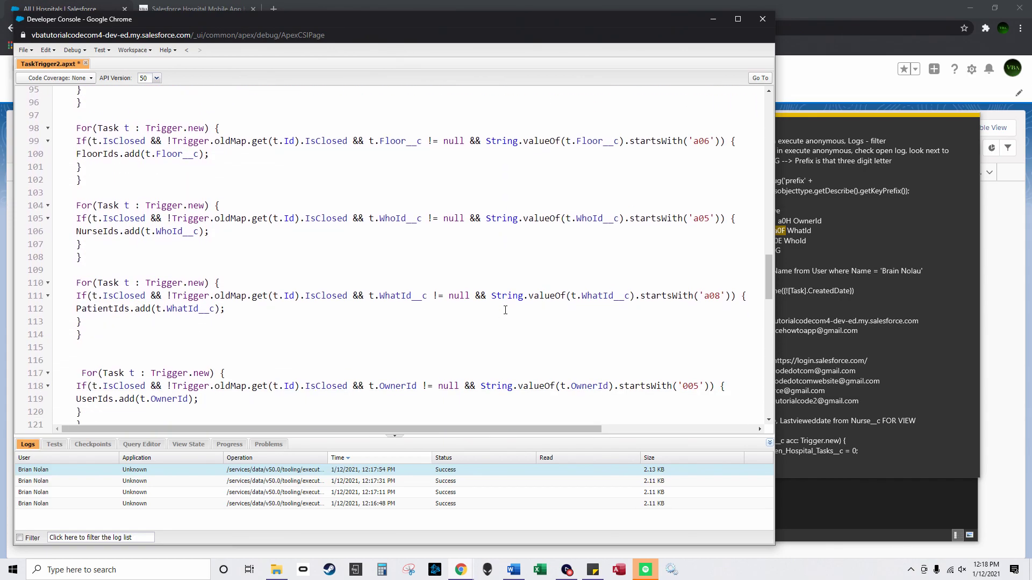
double_click(713, 296)
key("ctrl+v")
Step: Replace the old a05 prefix on lines 25 and 105 with the Nurse prefix a0E
left_click(792, 244)
left_click_drag(783, 241, 772, 242)
key("ctrl+c")
left_click(652, 255)
scroll(658, 279, "up", 20)
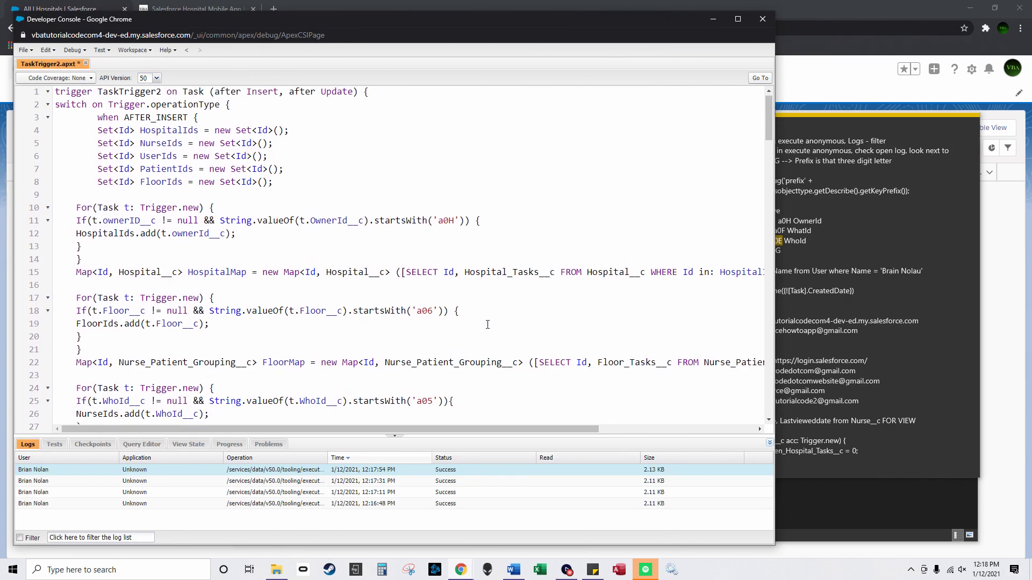
scroll(488, 323, "down", 2)
double_click(422, 333)
key("ctrl+v")
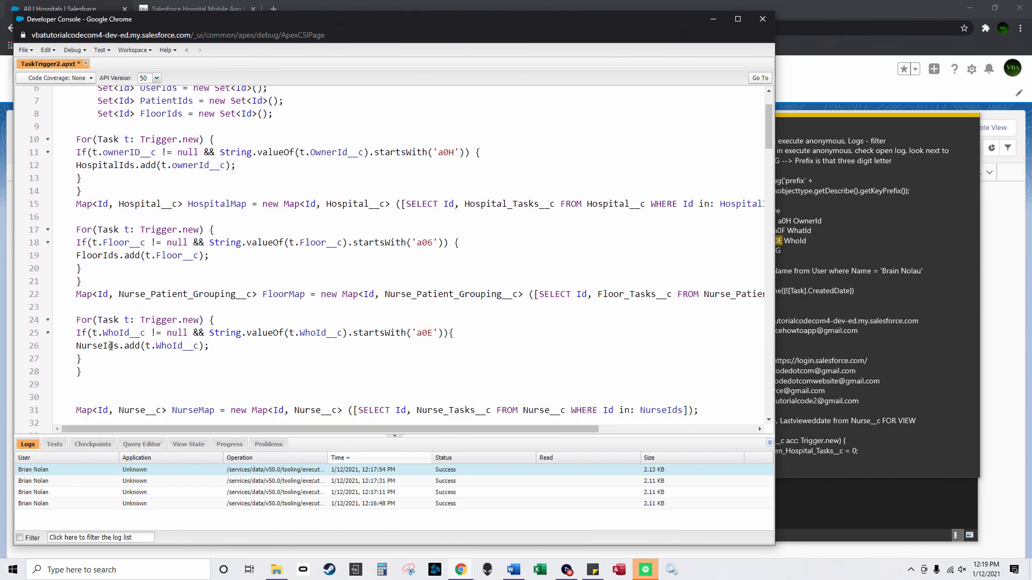
scroll(286, 328, "down", 10)
scroll(287, 328, "down", 14)
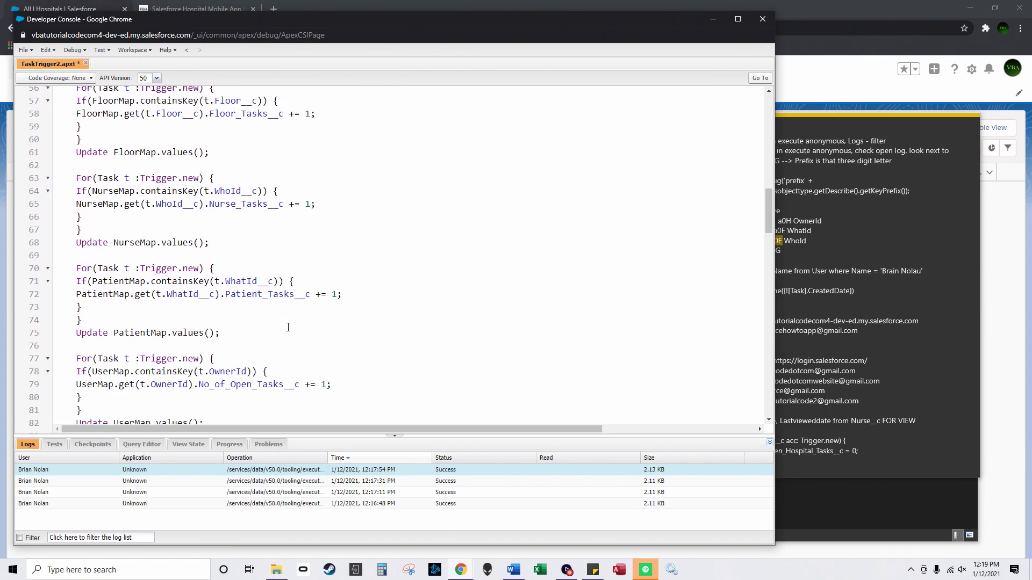
scroll(317, 328, "down", 4)
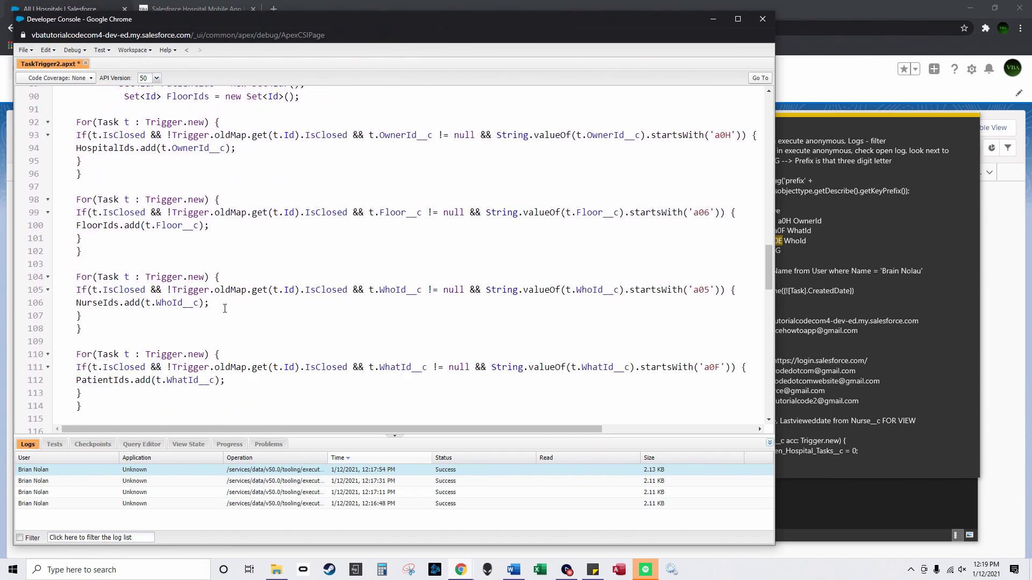
double_click(701, 291)
key("ctrl+v")
Step: Replace the old a06 Floor prefix on lines 18 and 99 with a0G
left_click(786, 256)
left_click_drag(785, 252, 768, 253)
key("ctrl+c")
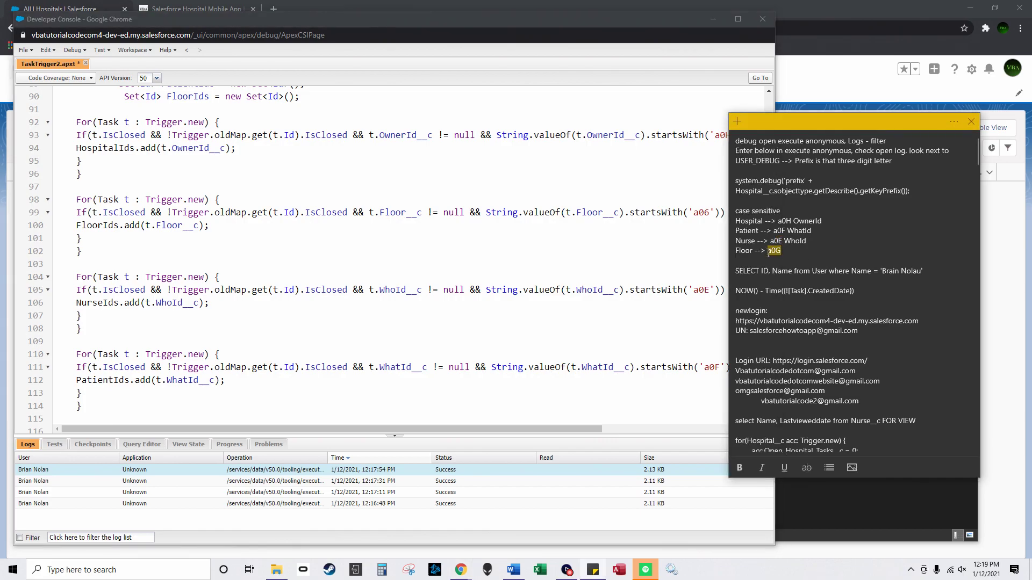
left_click(747, 108)
scroll(747, 109, "up", 15)
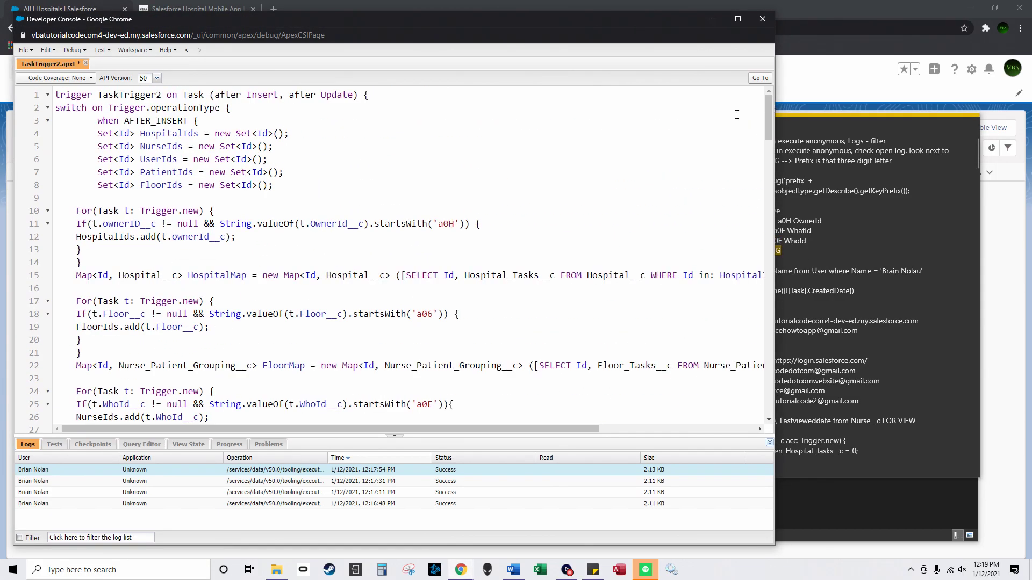
double_click(424, 314)
key("ctrl+v")
scroll(392, 333, "down", 13)
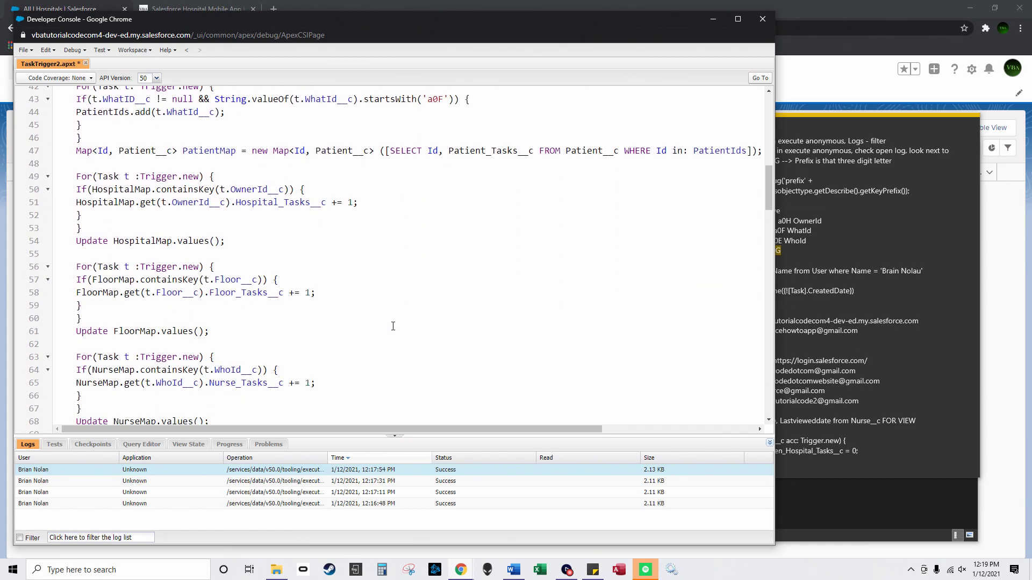
scroll(392, 333, "down", 10)
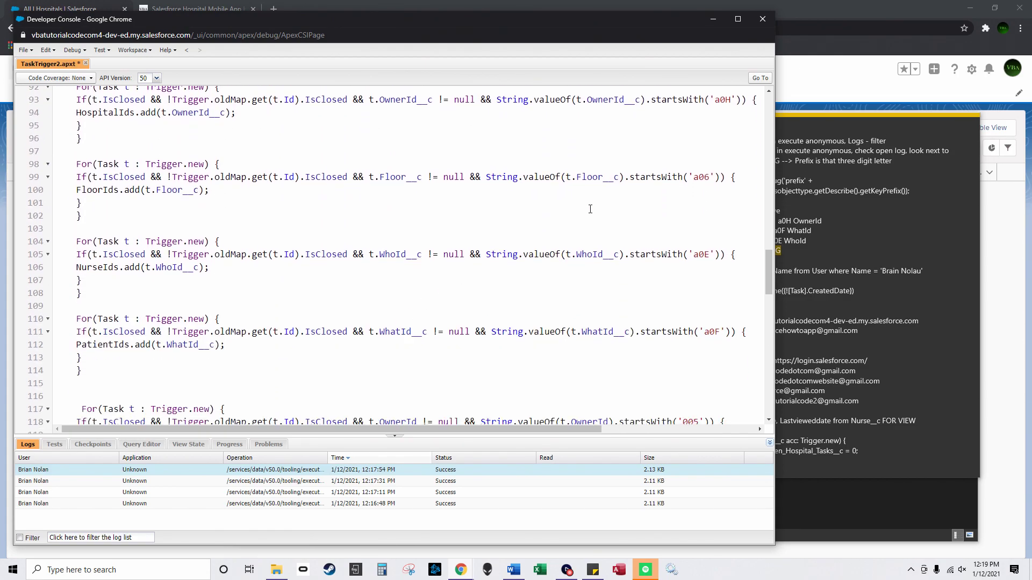
double_click(706, 178)
type("a0G")
scroll(587, 277, "down", 2)
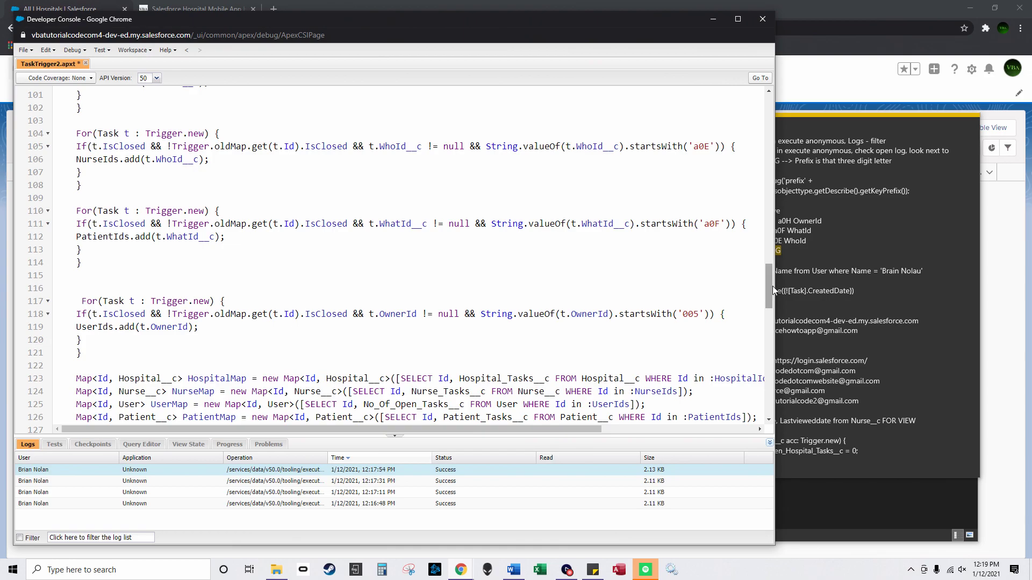
left_click_drag(770, 288, 753, 25)
Step: Maximize the console, show the Query Editor panel, and save TaskTrigger2.apxt via File > Save
left_click(738, 18)
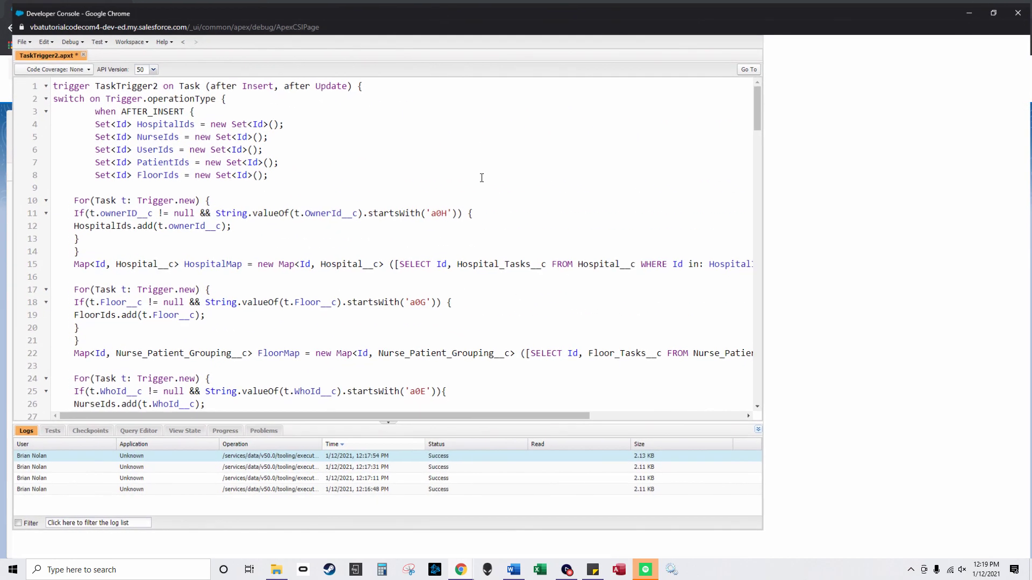
left_click(314, 281)
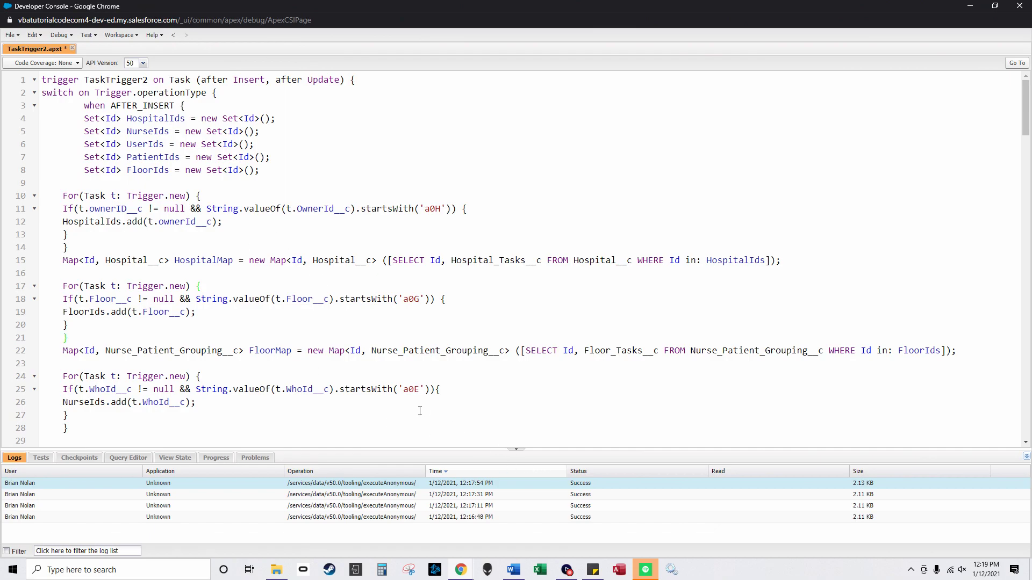
left_click(111, 459)
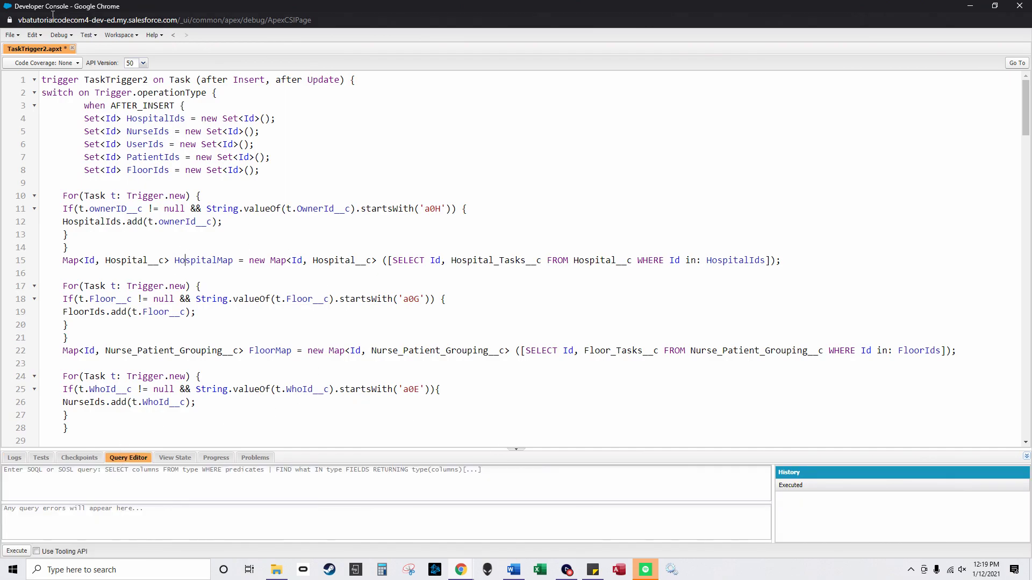
left_click(19, 35)
left_click(41, 157)
Step: Close TaskTrigger2, show the Problems panel, and start a new Apex trigger
left_click(66, 49)
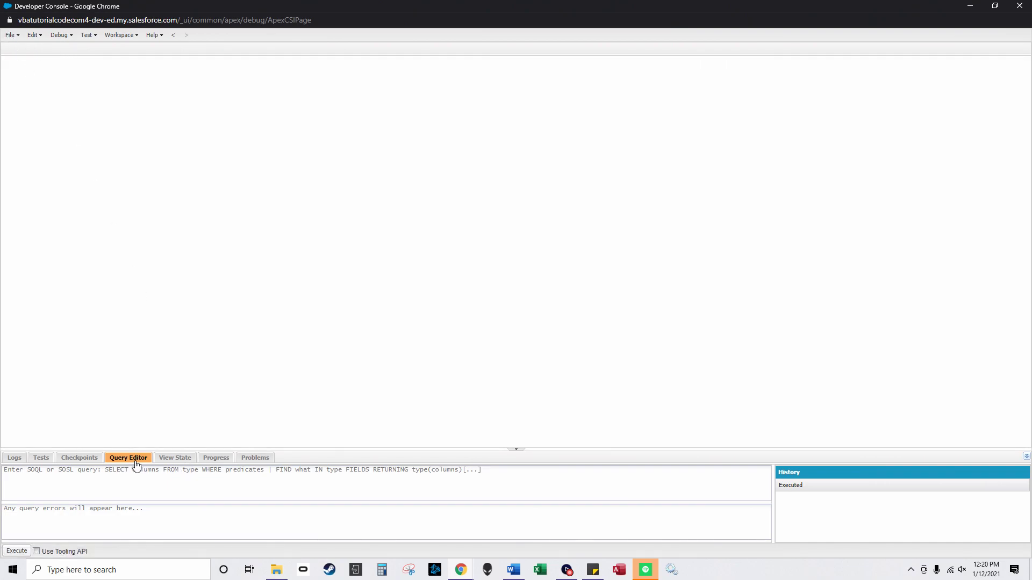
left_click(256, 459)
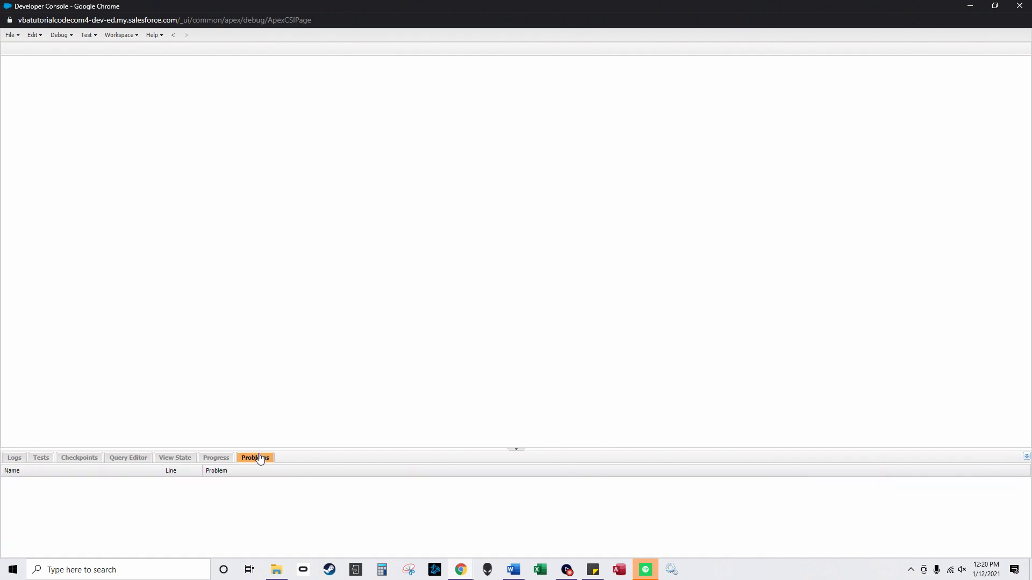
left_click(10, 35)
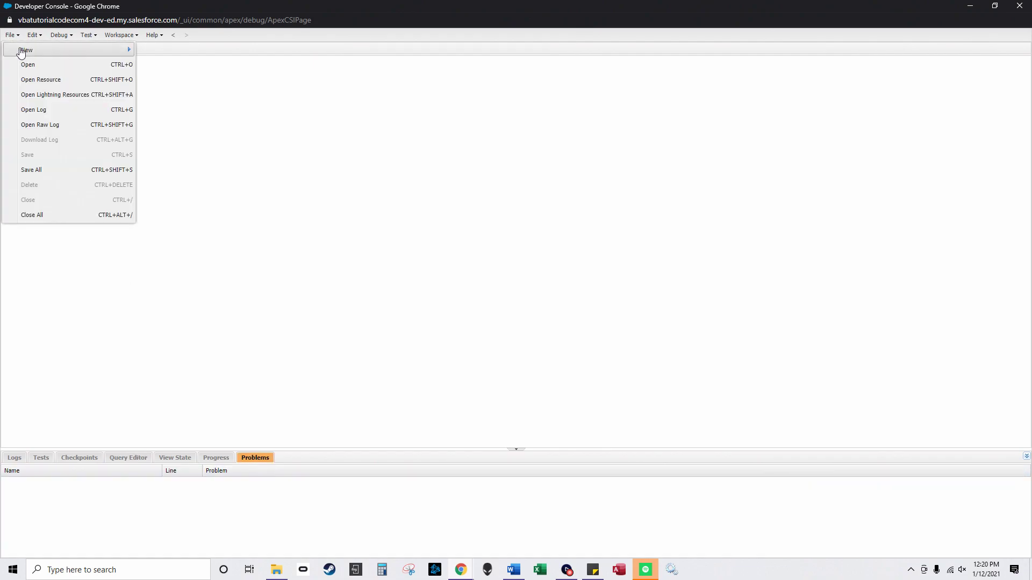
mouse_move(28, 56)
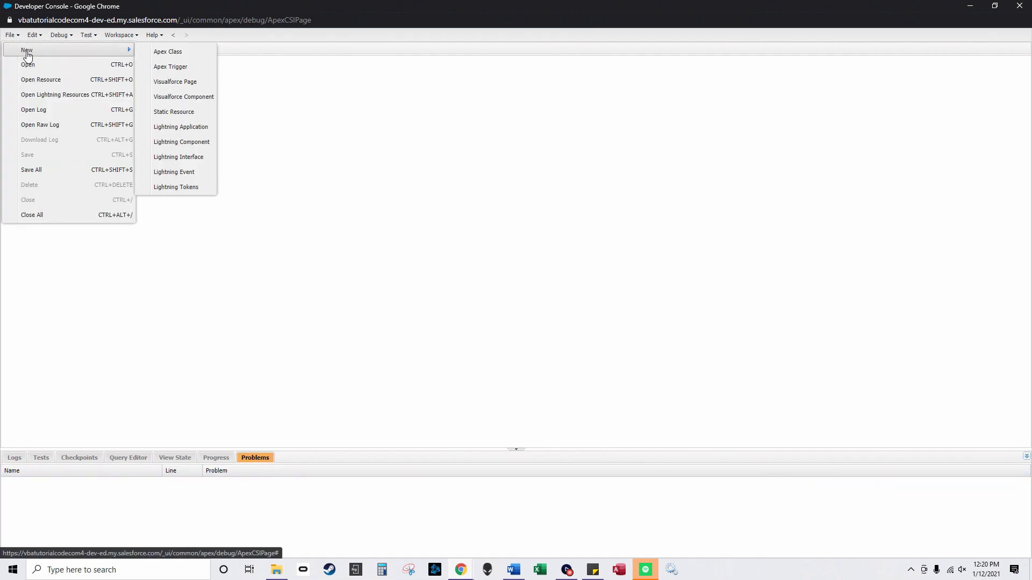
left_click(170, 67)
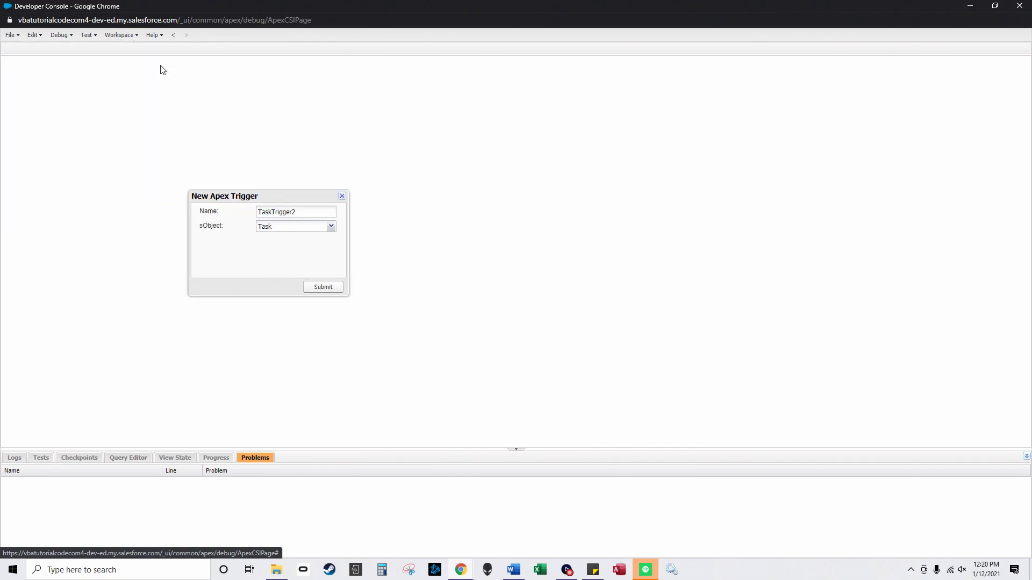
Step: Pick a Nurse_Patient_Grouping entry from the new trigger's sObject list
left_click(330, 226)
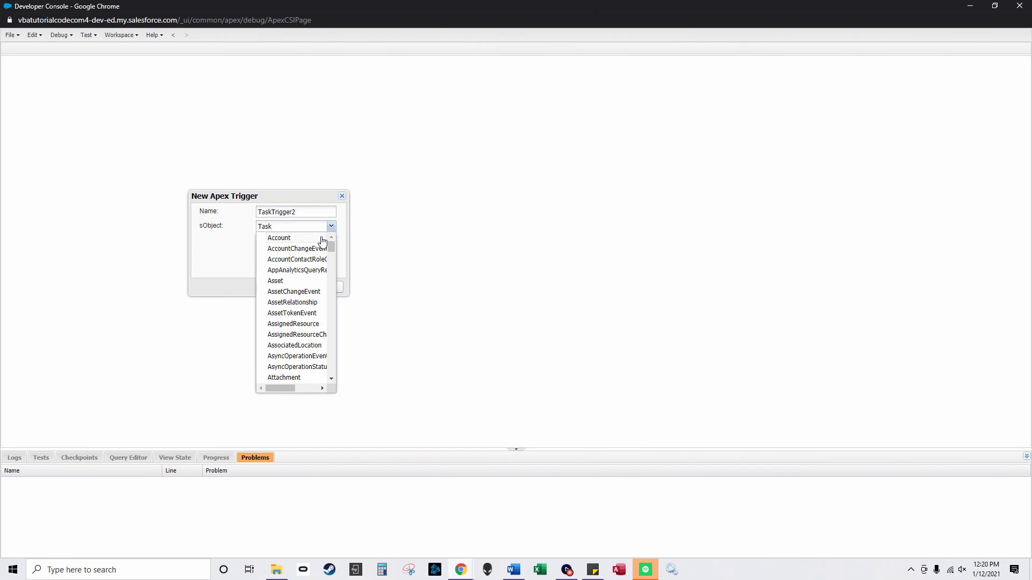
left_click(276, 569)
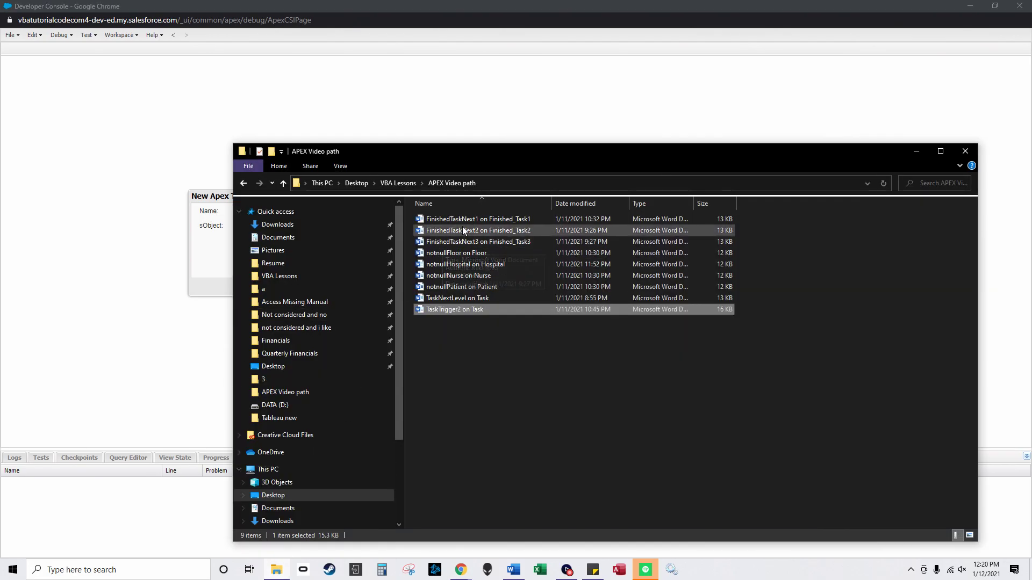
left_click(916, 151)
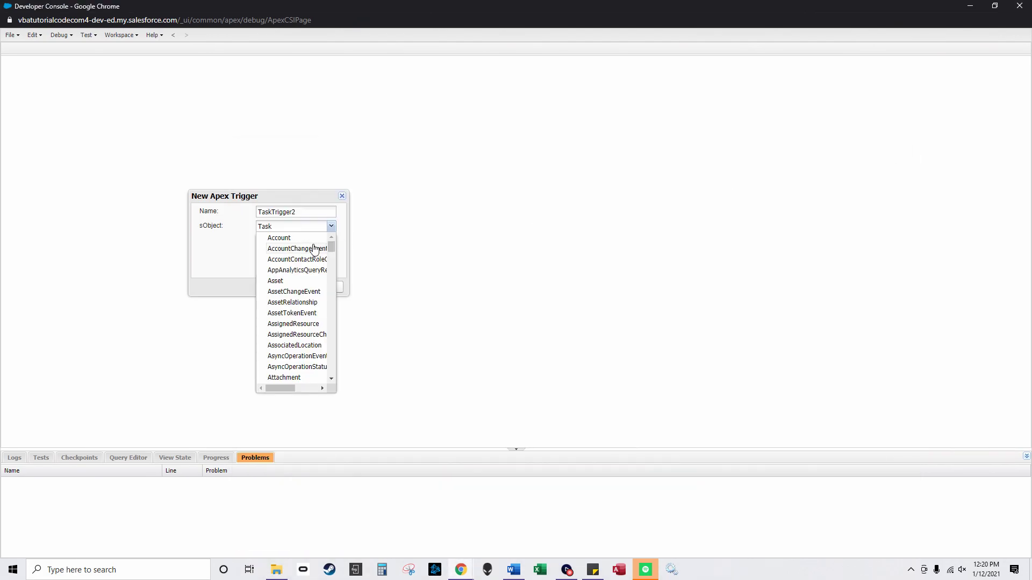
left_click_drag(299, 229, 247, 228)
left_click_drag(333, 245, 332, 295)
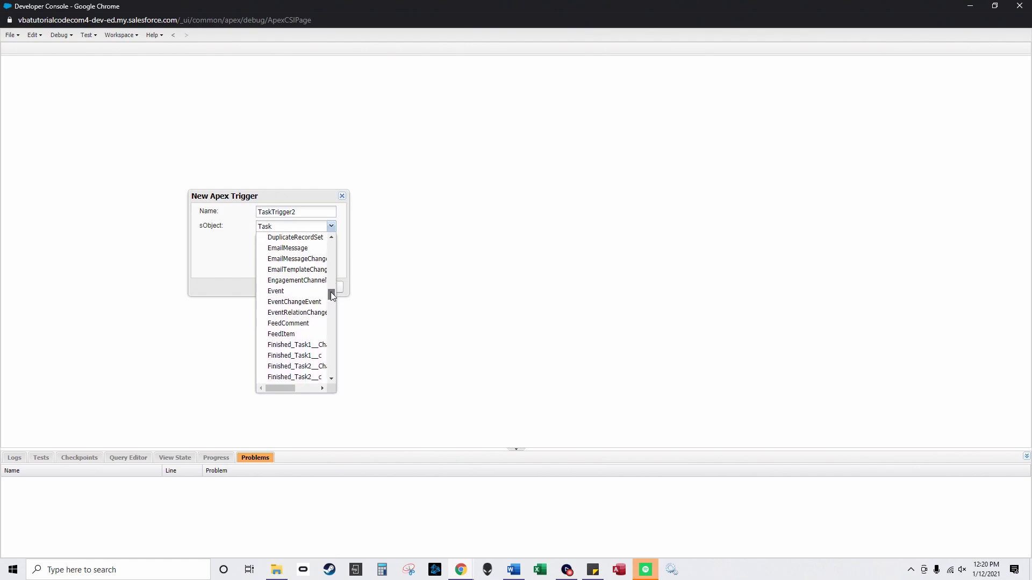
scroll(302, 315, "down", 3)
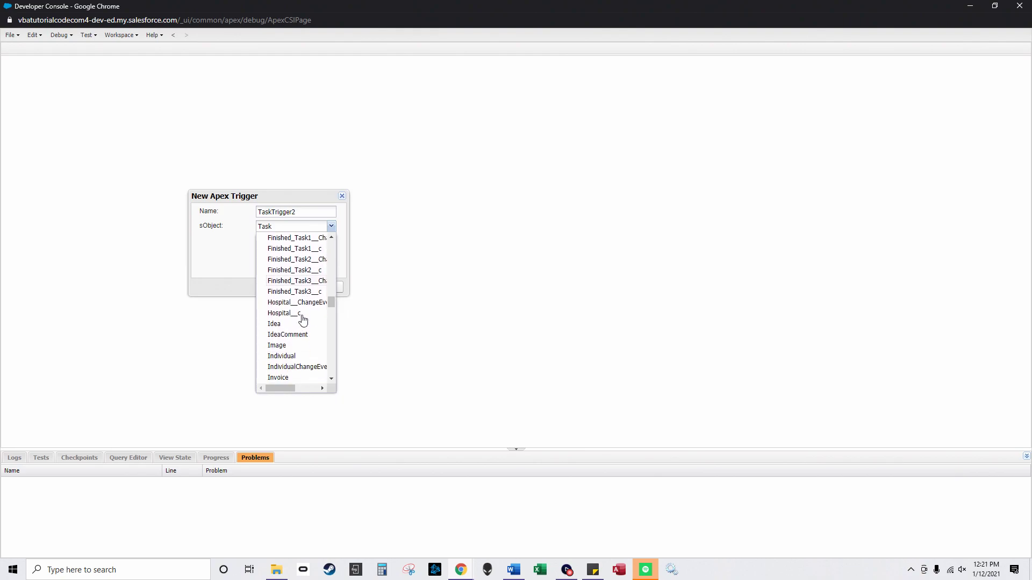
scroll(304, 317, "up", 1)
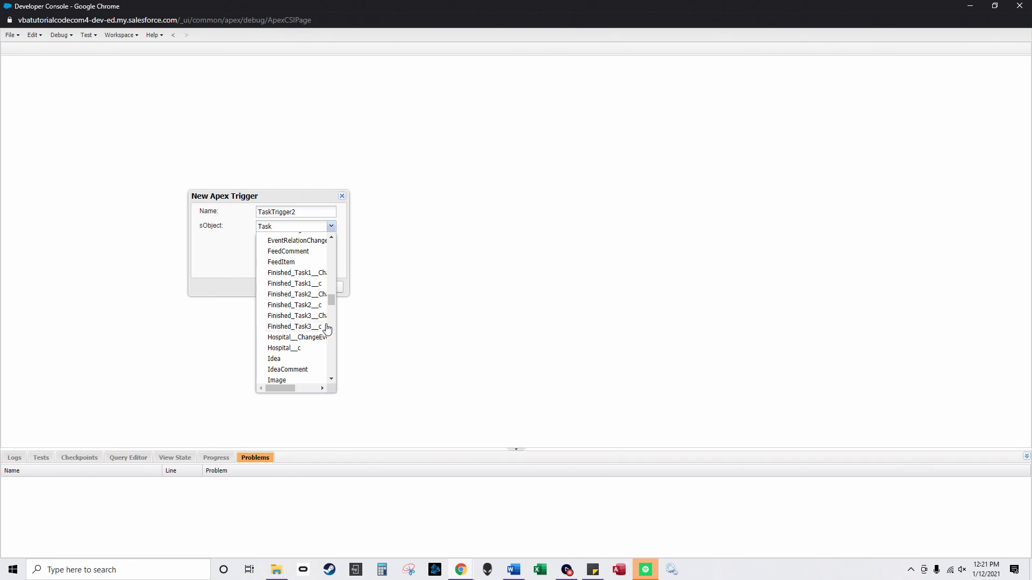
left_click_drag(330, 297, 330, 320)
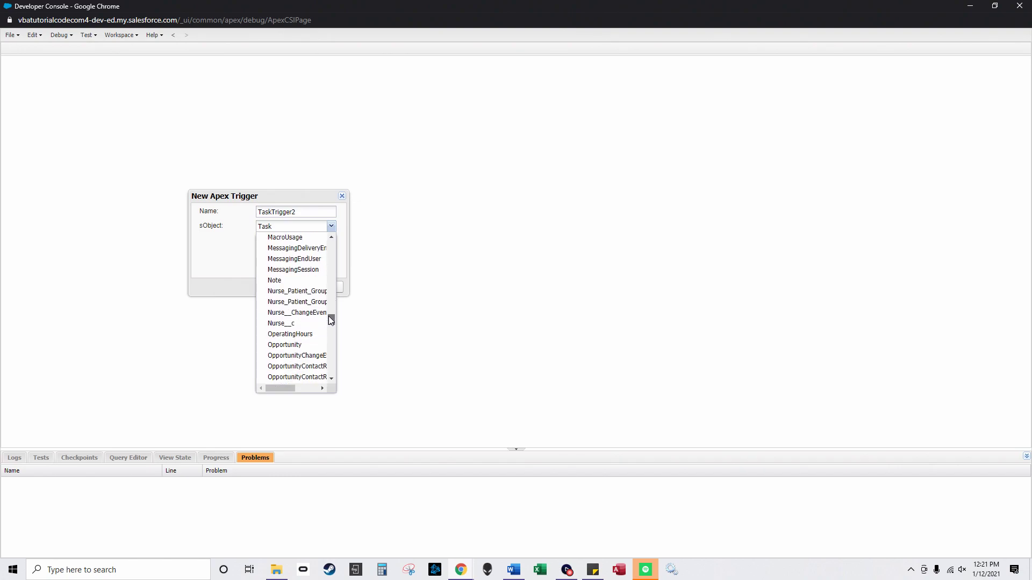
left_click(320, 293)
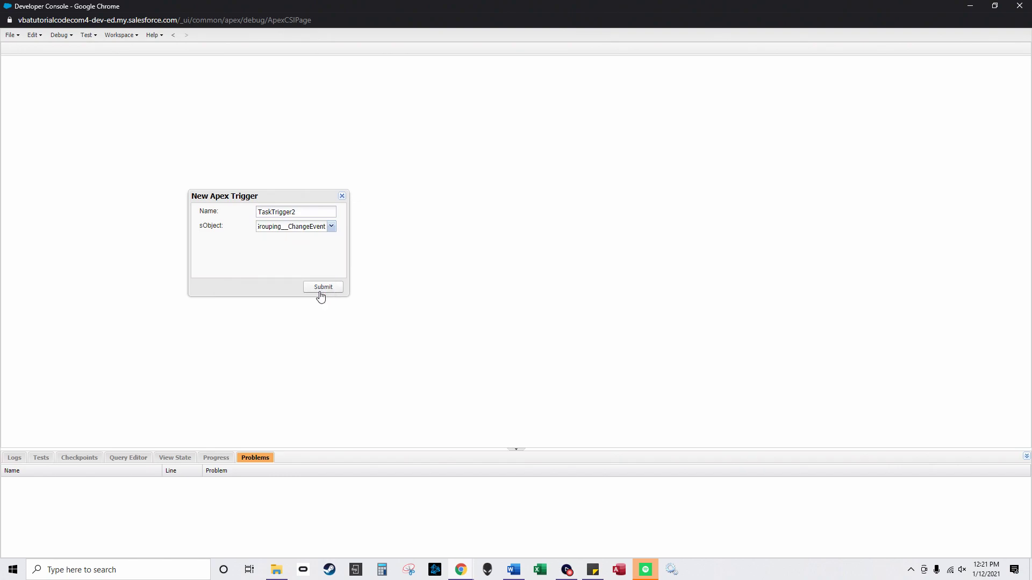
Step: Correct the sObject to Nurse_Patient_Grouping__c and submit the NotNullFloor trigger
left_click(331, 228)
scroll(317, 344, "down", 1)
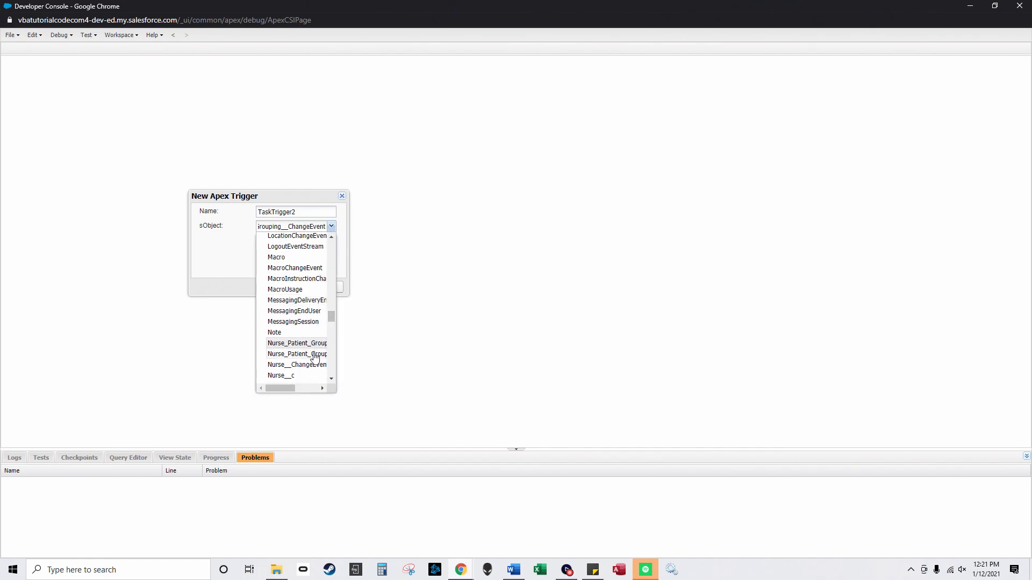
left_click(316, 355)
left_click_drag(300, 226, 250, 213)
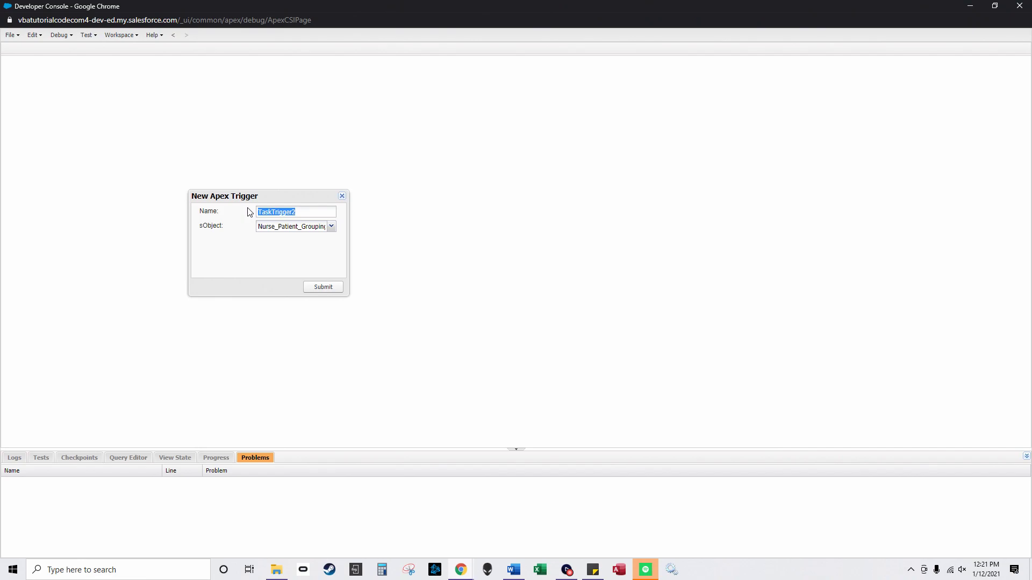
type("NotNullFloor")
left_click(326, 288)
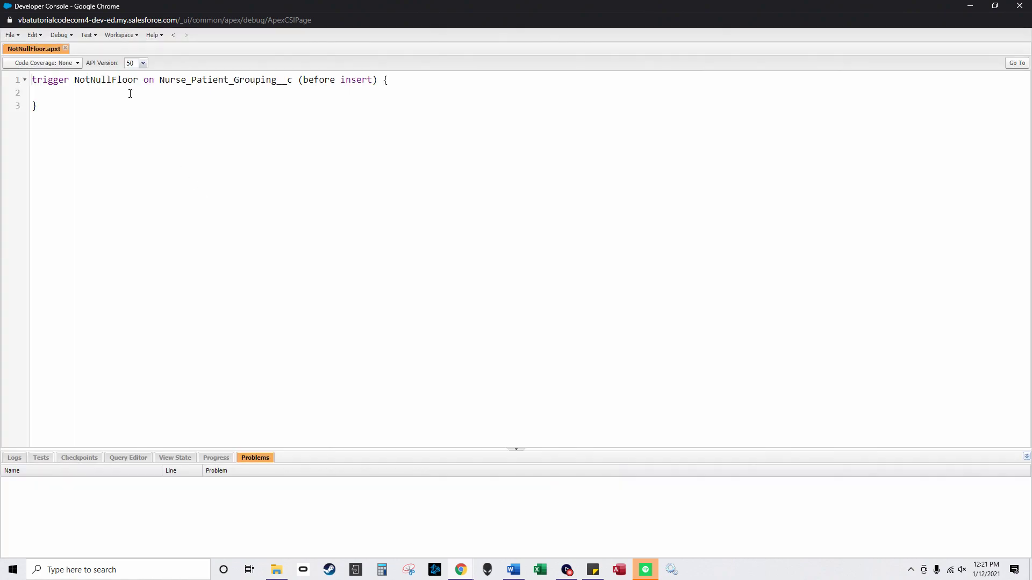
Step: Paste the for-loop setting Floor_Tasks__c to 0 from 'notnullFloor on Floor' into NotNullFloor and save
left_click(276, 570)
double_click(472, 255)
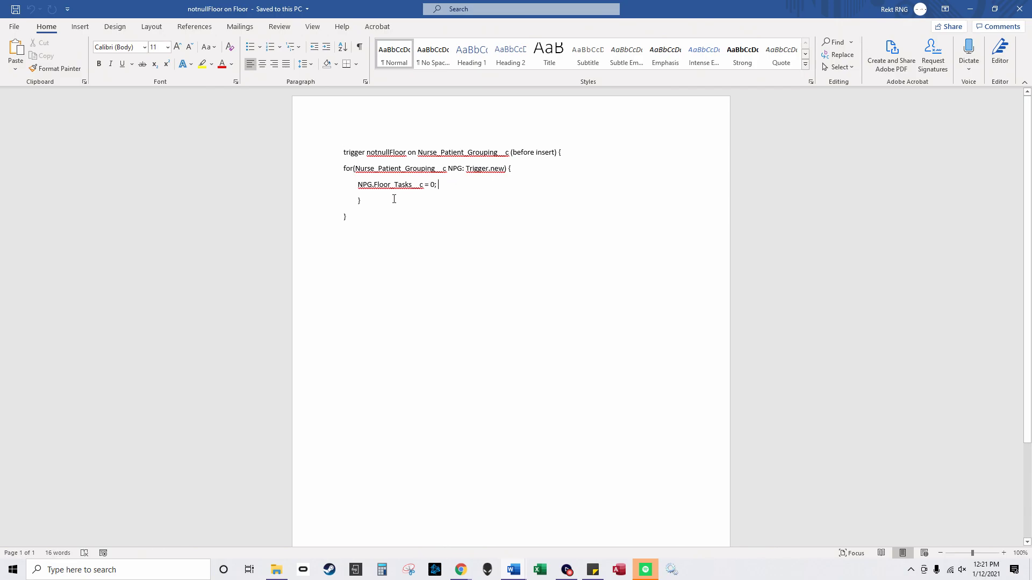
left_click_drag(394, 199, 336, 170)
key("ctrl+c")
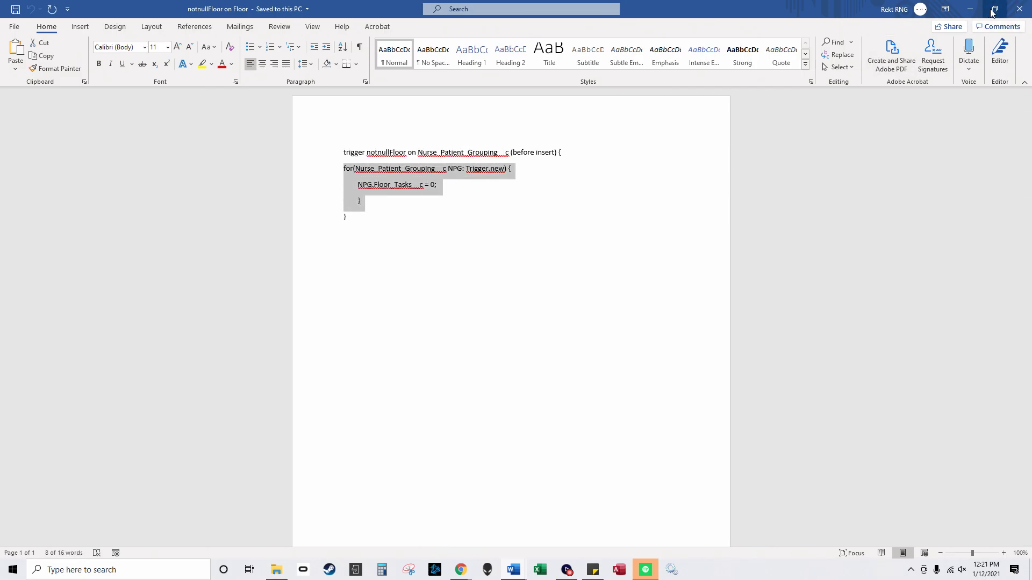
left_click(970, 9)
left_click(970, 8)
left_click(99, 92)
key("ctrl+v")
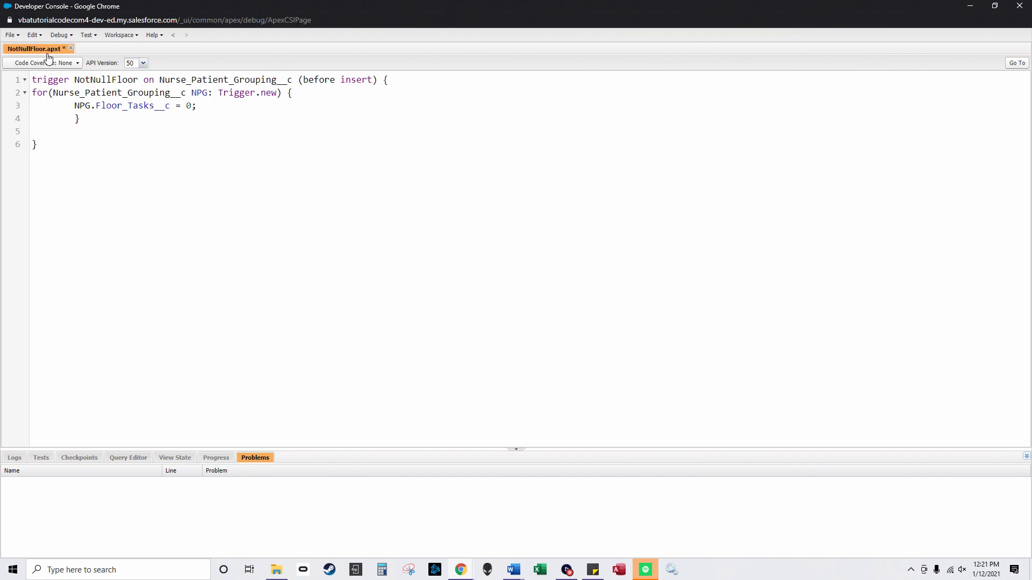
left_click(11, 35)
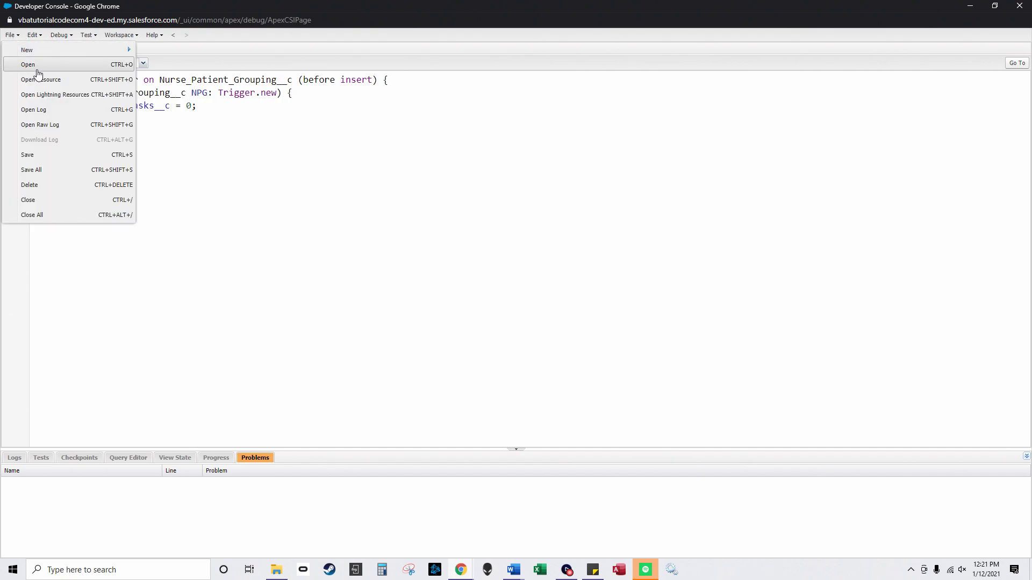
left_click(54, 156)
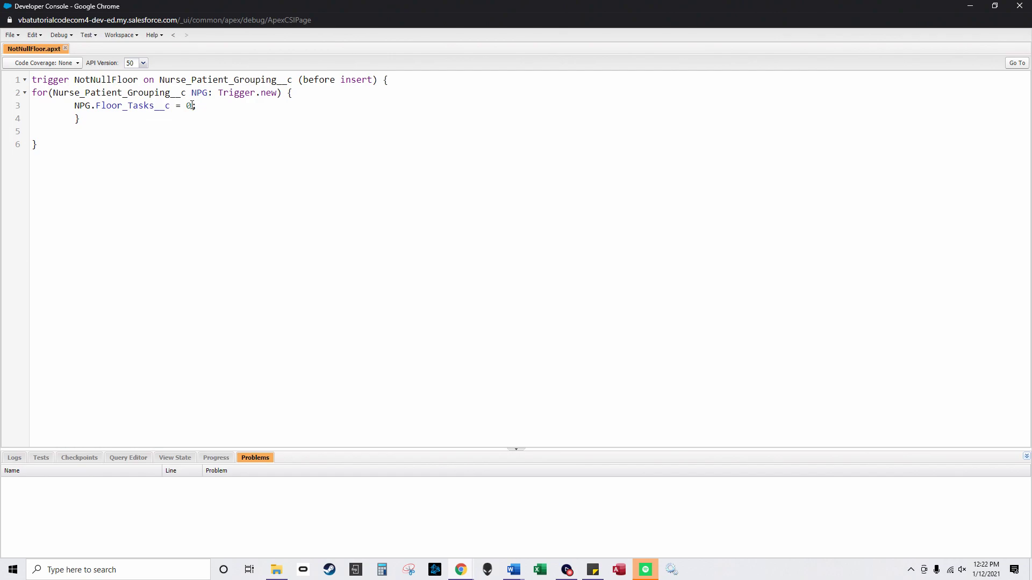
Step: Close the NotNullFloor trigger and start a new Apex trigger
left_click(65, 48)
left_click(11, 36)
mouse_move(29, 50)
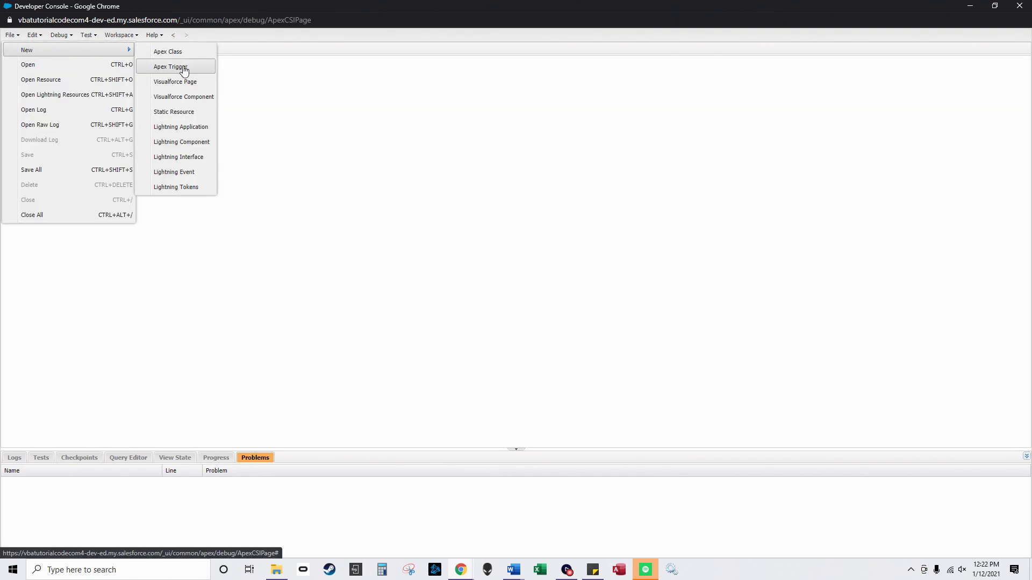
left_click(183, 70)
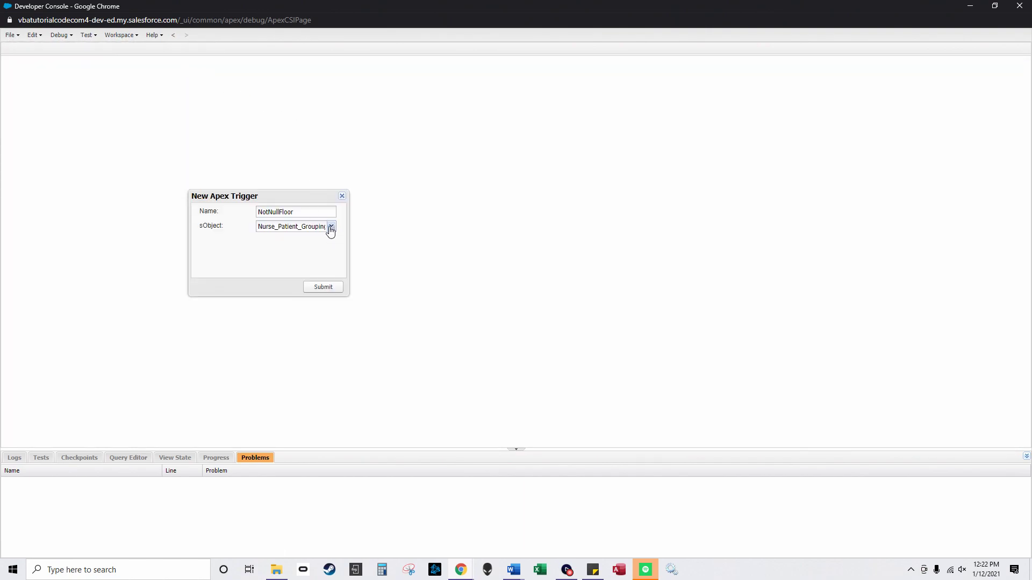
Step: Choose Hospital__c as the new trigger's sObject
left_click(279, 572)
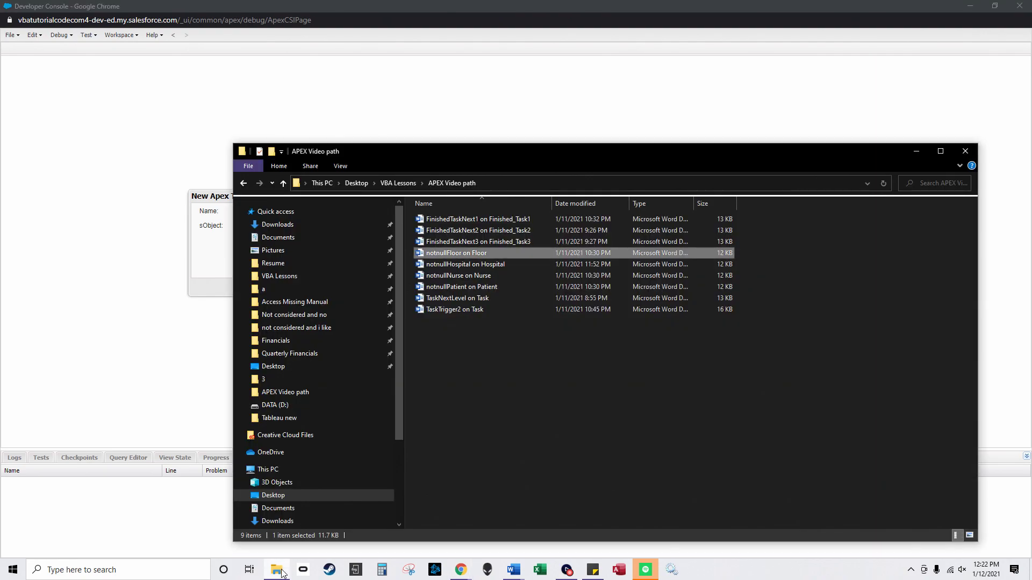
left_click(279, 570)
left_click(331, 226)
scroll(311, 310, "down", 3)
scroll(311, 310, "down", 15)
scroll(296, 306, "up", 2)
scroll(298, 309, "down", 2)
scroll(300, 316, "up", 4)
scroll(300, 316, "up", 3)
left_click(298, 331)
Step: Rename the trigger from NotNullFloor to NotNullHospital and create it
left_click(235, 213)
left_click(278, 213)
left_click_drag(280, 214, 316, 214)
type("Hospital")
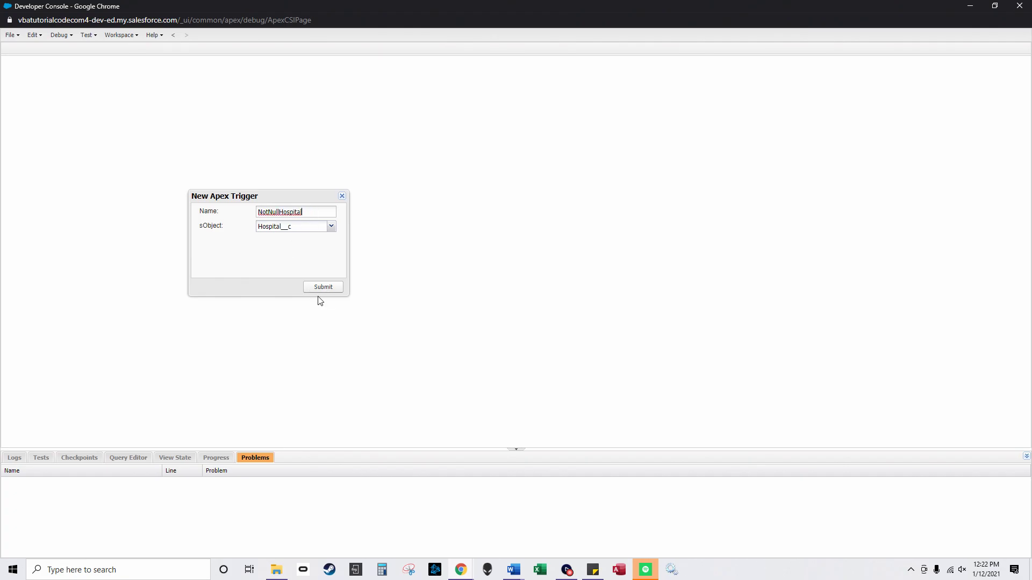
left_click(317, 288)
Step: Paste the Hospital_Tasks__c = 0 for-loop from 'notnullHospital on Hospital' into NotNullHospital and save
left_click(277, 569)
double_click(465, 269)
left_click_drag(360, 203, 334, 177)
key("ctrl+c")
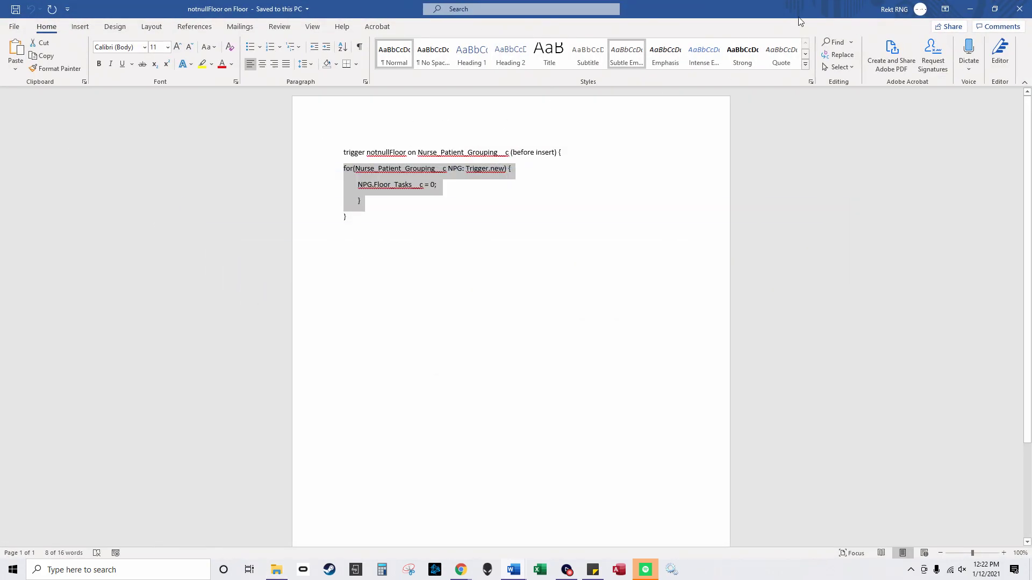
left_click(970, 10)
left_click(314, 106)
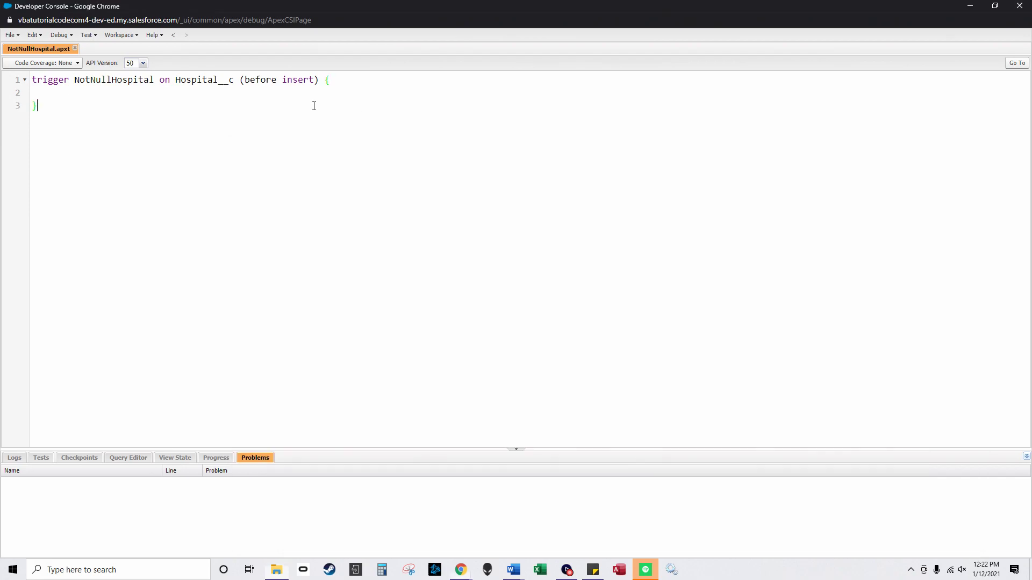
left_click(177, 93)
key("ctrl+v")
left_click(11, 35)
left_click(39, 109)
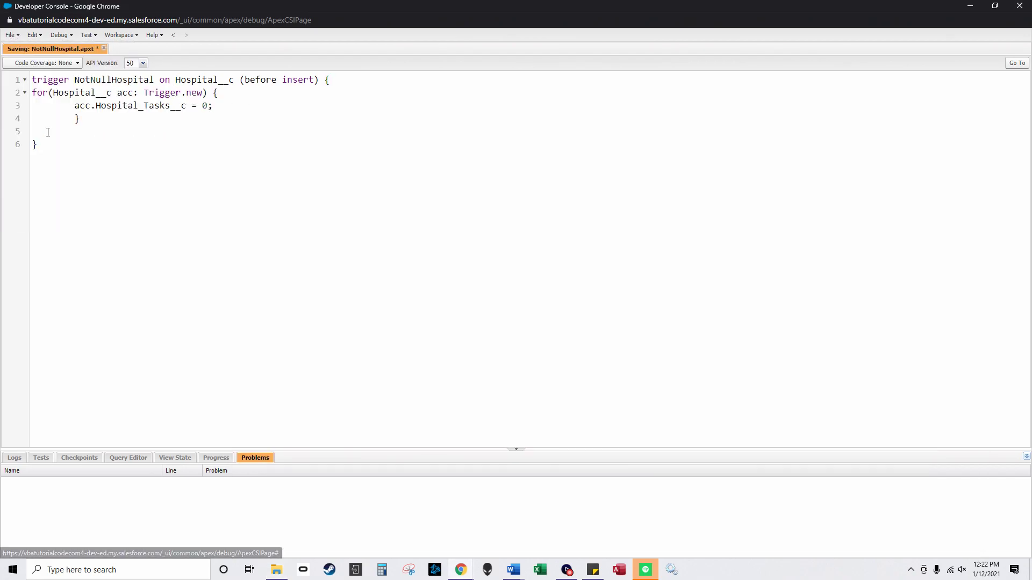
Step: Close the saved NotNullHospital trigger and begin another new Apex trigger
left_click(104, 48)
left_click(11, 36)
mouse_move(16, 46)
left_click(147, 65)
Step: Create a new trigger on Patient__c named NotNullPatient
left_click(277, 571)
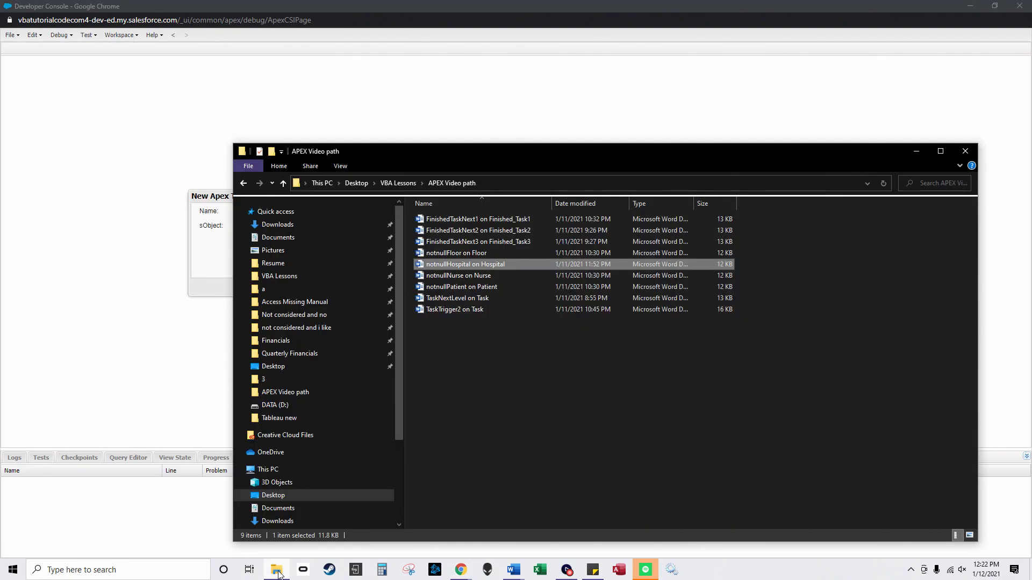
left_click(277, 570)
left_click(323, 228)
scroll(305, 330, "down", 5)
scroll(305, 331, "down", 10)
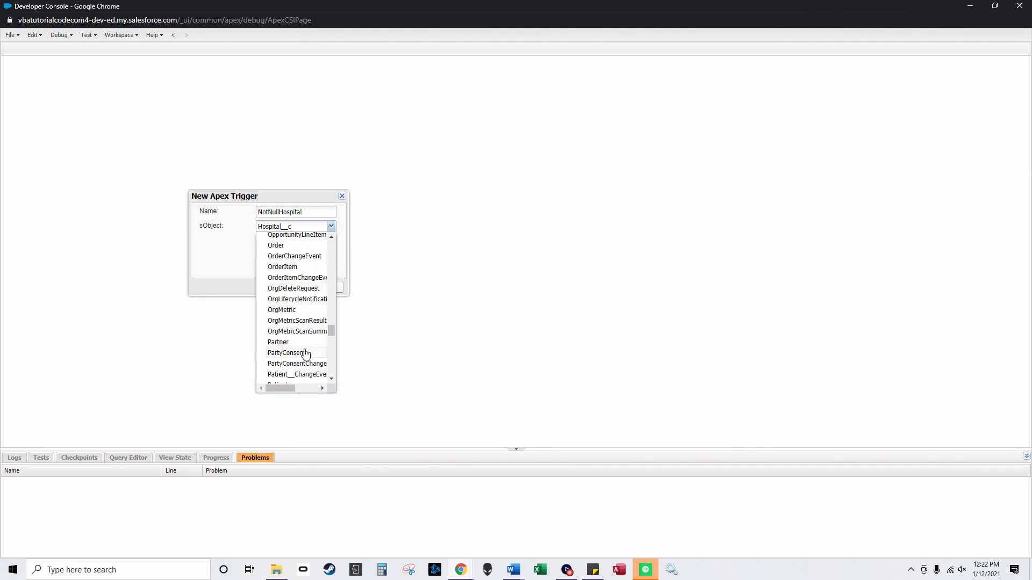
left_click(304, 353)
double_click(284, 212)
type("Patient")
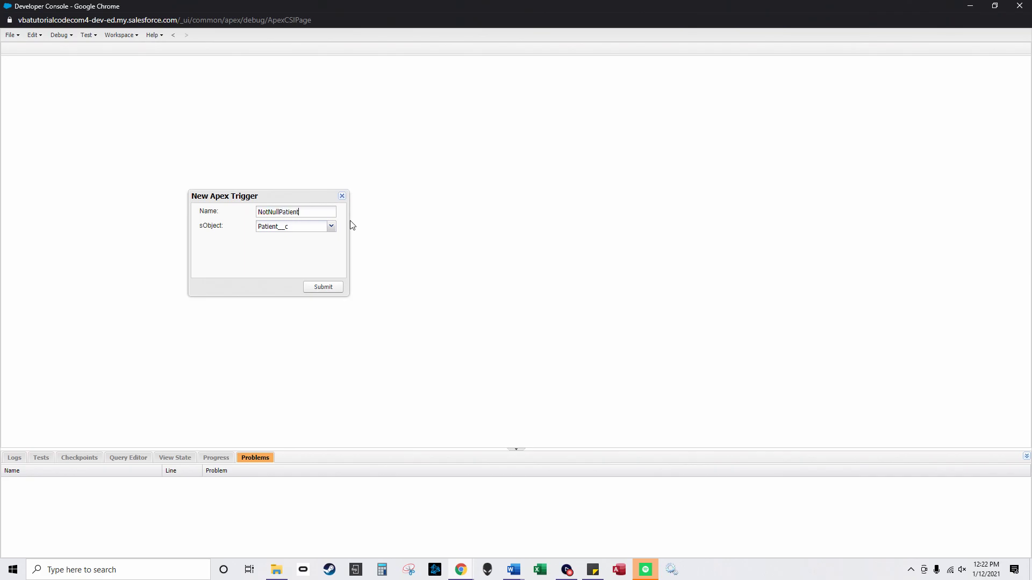
left_click(317, 290)
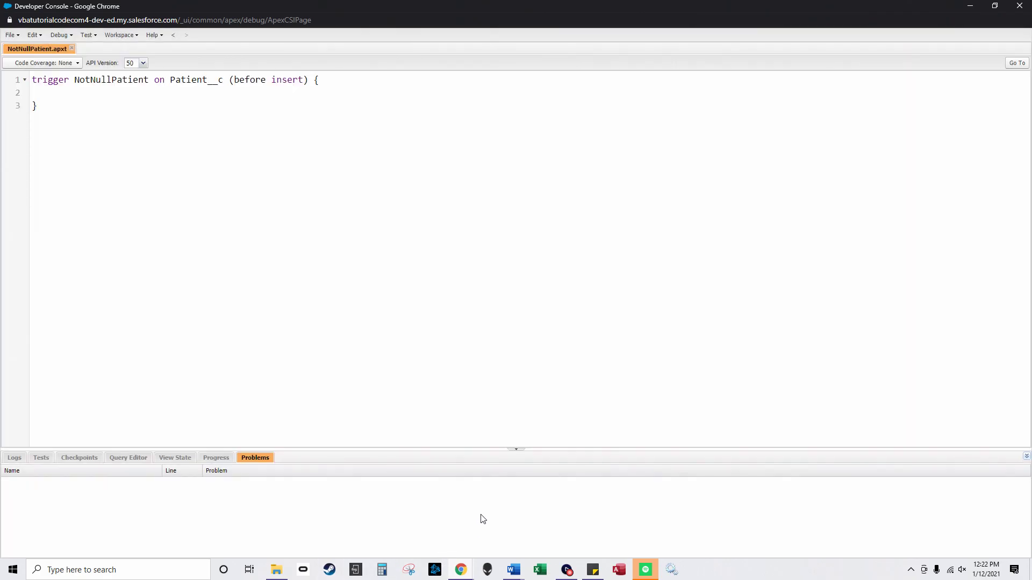
Step: Paste the Patient_Tasks__c = 0 for-loop from 'notnullPatient on Patient' into NotNullPatient and save
left_click(276, 570)
double_click(460, 287)
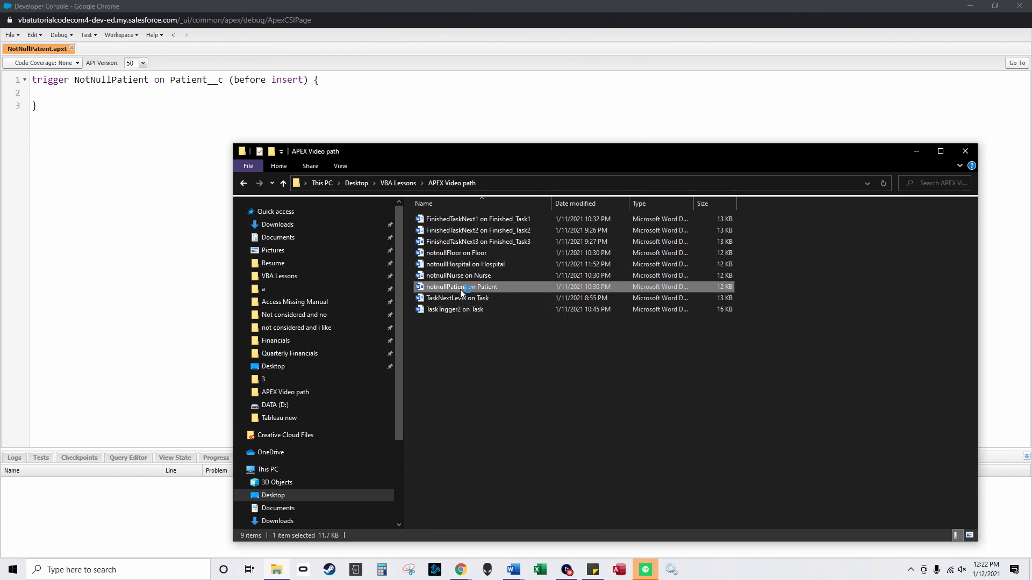
left_click_drag(395, 206, 344, 169)
key("ctrl+c")
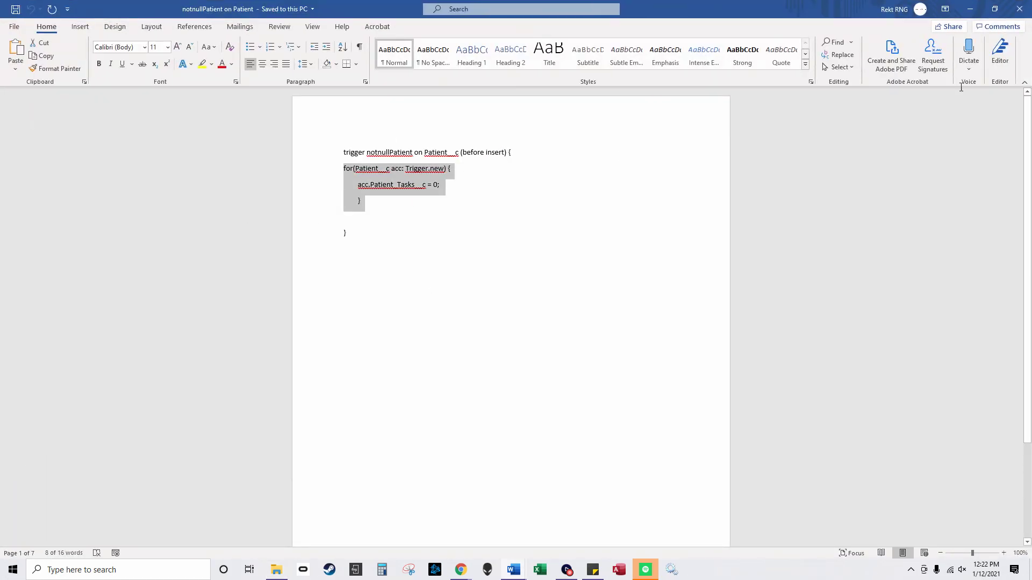
left_click(970, 8)
left_click(970, 9)
left_click(263, 104)
left_click(205, 87)
key("ctrl+v")
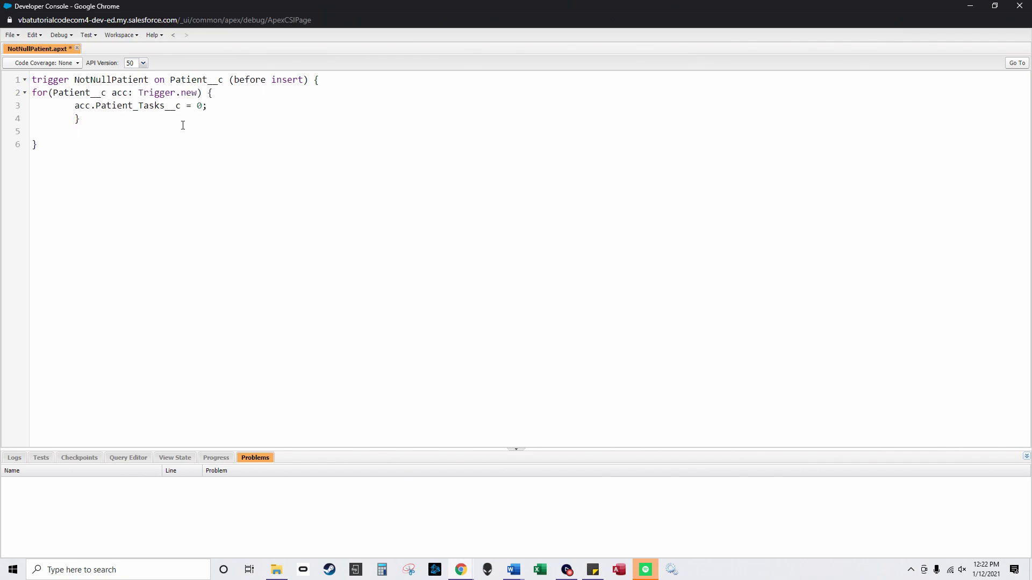
left_click(11, 35)
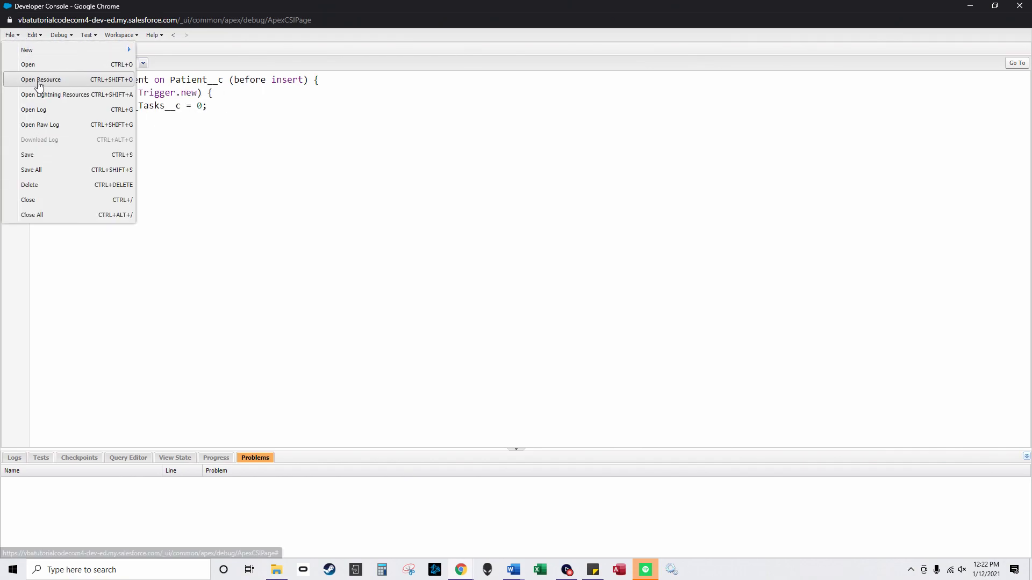
left_click(41, 160)
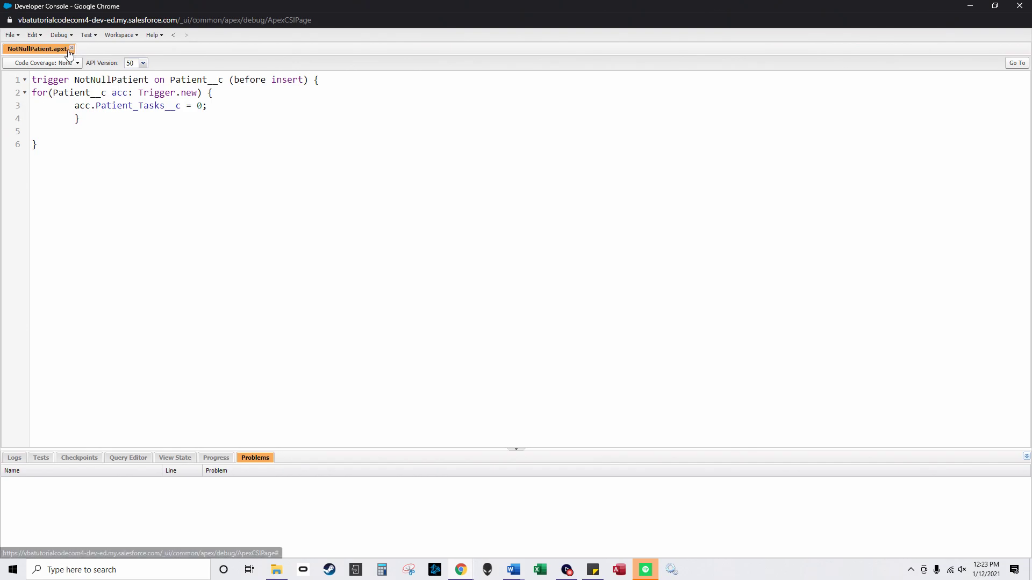
Step: Close the saved NotNullPatient trigger and begin another new Apex trigger
left_click(71, 48)
left_click(10, 35)
mouse_move(43, 50)
left_click(237, 64)
left_click(276, 570)
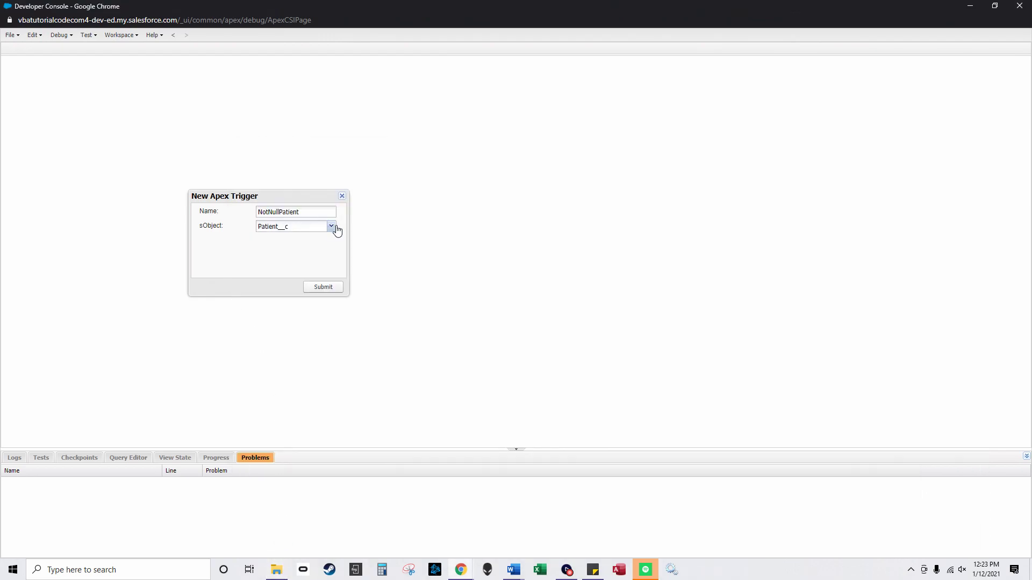
Step: Create a new trigger on Nurse__c named NotNullNurse
left_click(331, 227)
scroll(315, 316, "down", 20)
scroll(300, 340, "down", 15)
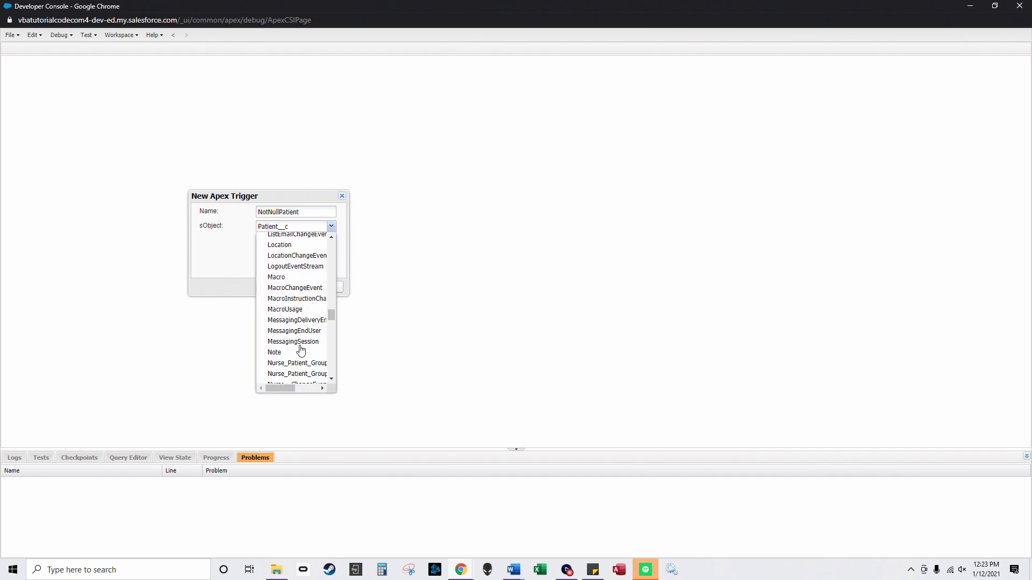
scroll(293, 301, "up", 3)
left_click(291, 283)
left_click_drag(277, 213, 307, 211)
type("Nurse")
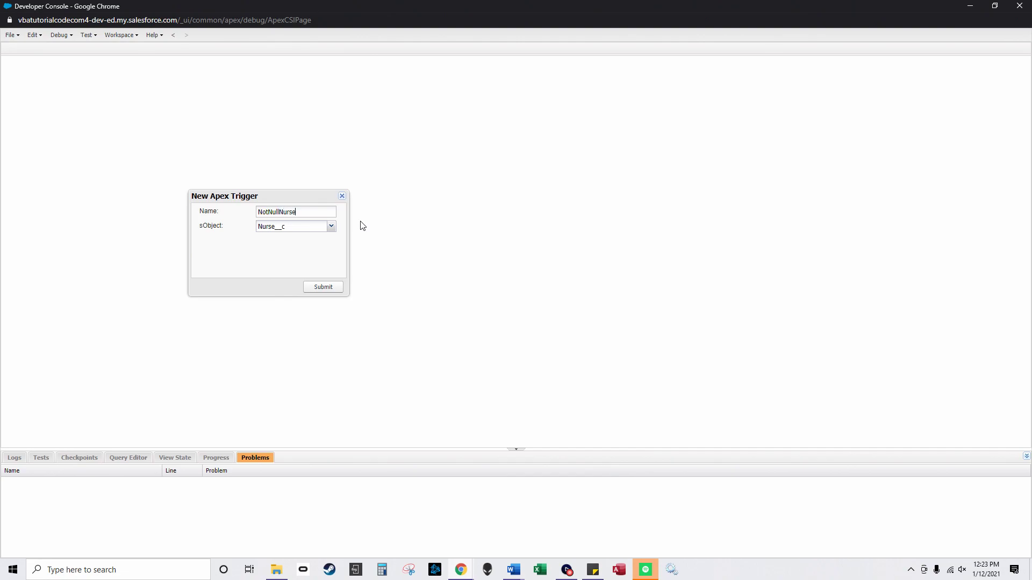
left_click(321, 287)
Step: Paste the Nurse_Tasks__c = 0 for-loop from 'notnullNurse on Nurse' into NotNullNurse and save
left_click(277, 570)
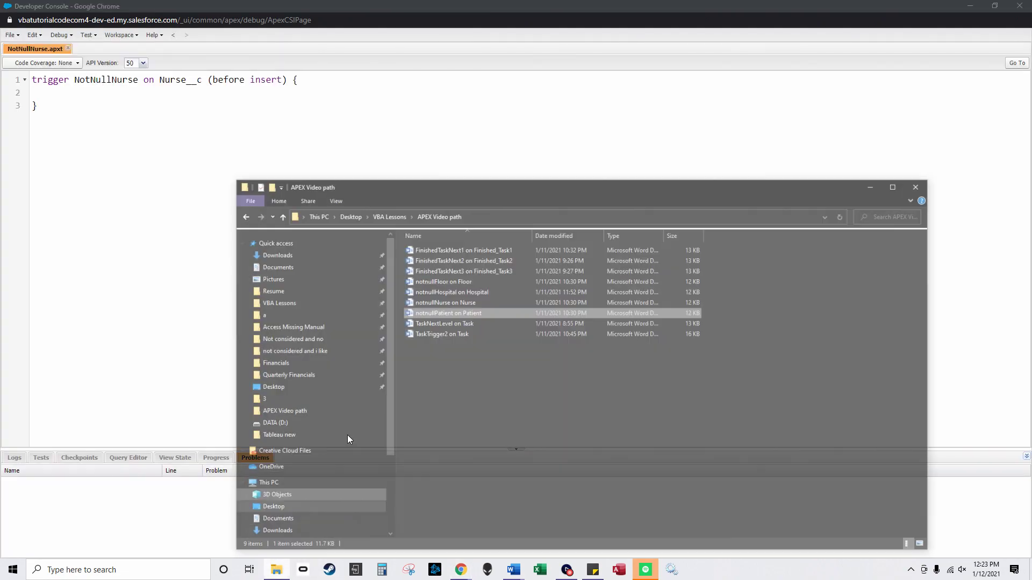
double_click(479, 275)
left_click_drag(366, 205, 320, 169)
key("ctrl+c")
left_click(970, 9)
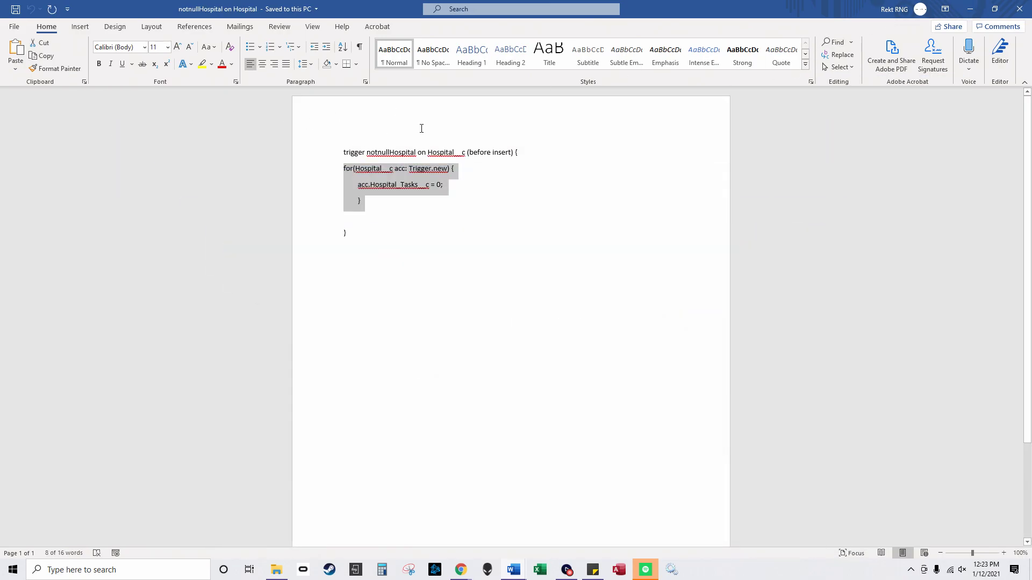
left_click(970, 9)
left_click(93, 91)
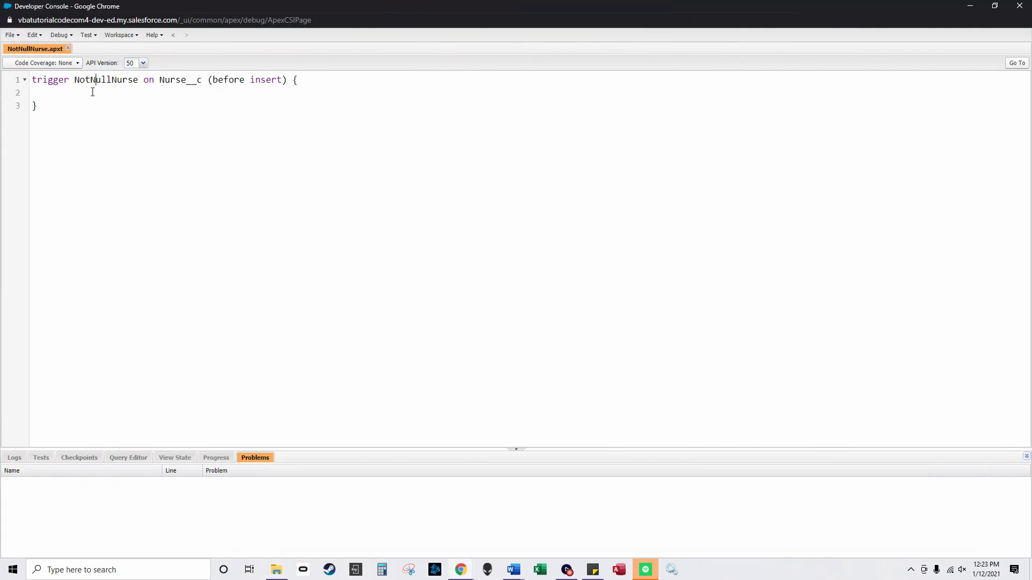
key("ctrl+v")
left_click(11, 35)
left_click(40, 156)
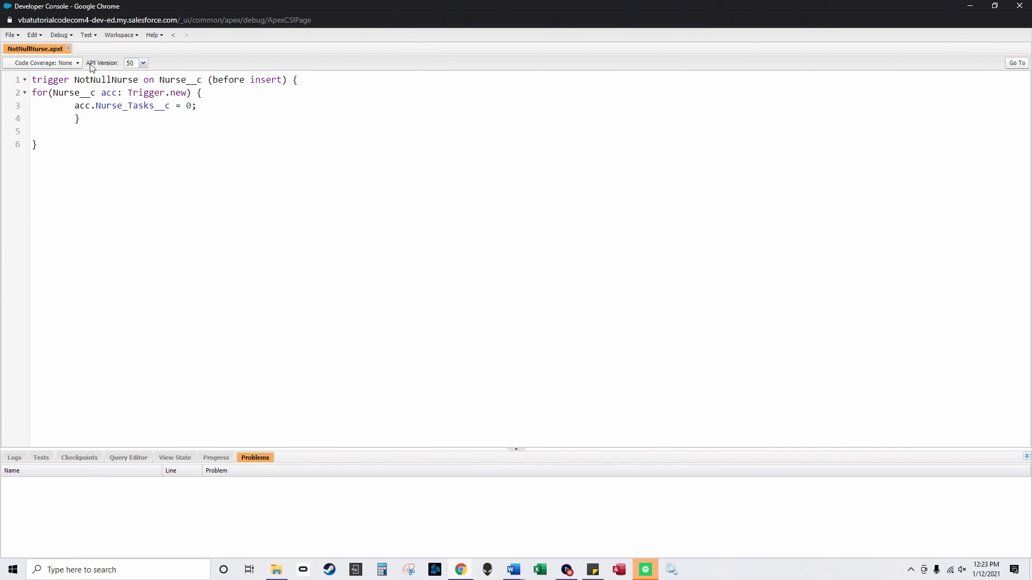
Step: Close the saved NotNullNurse trigger, leaving no files open
left_click(68, 48)
left_click(11, 35)
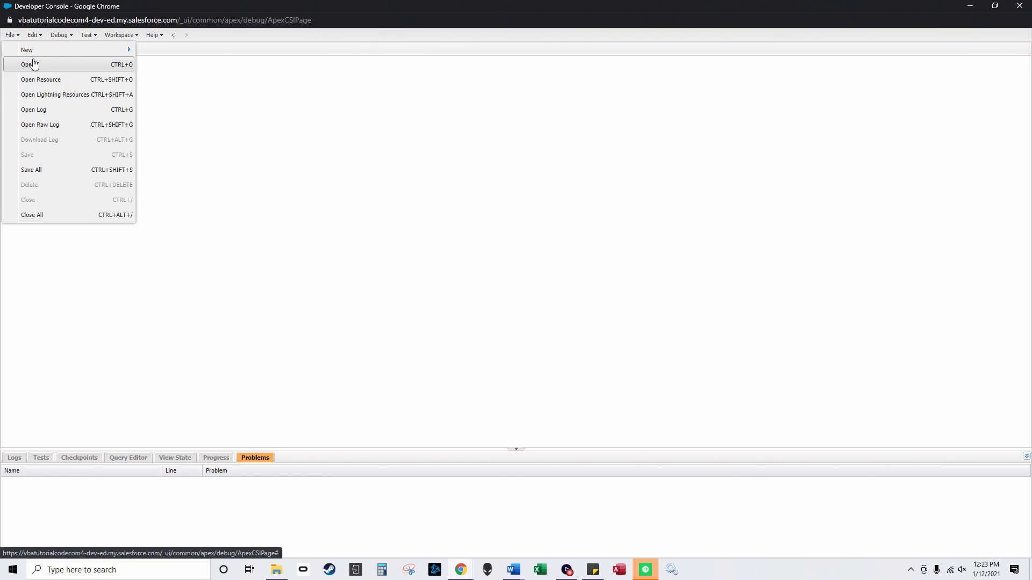
left_click(318, 144)
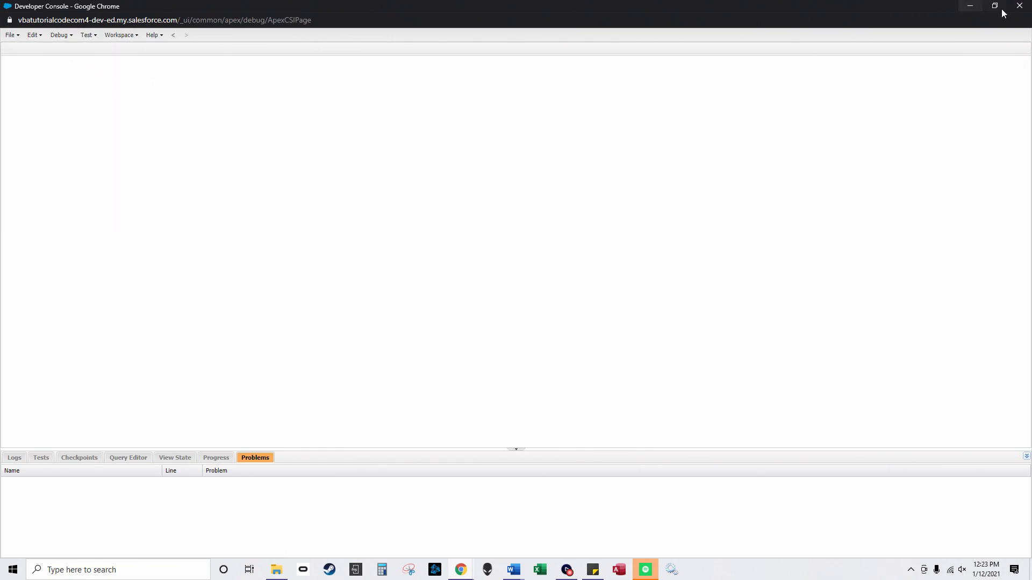
Step: Close the Developer Console and go to Picklist Value Sets in Setup
left_click(1019, 7)
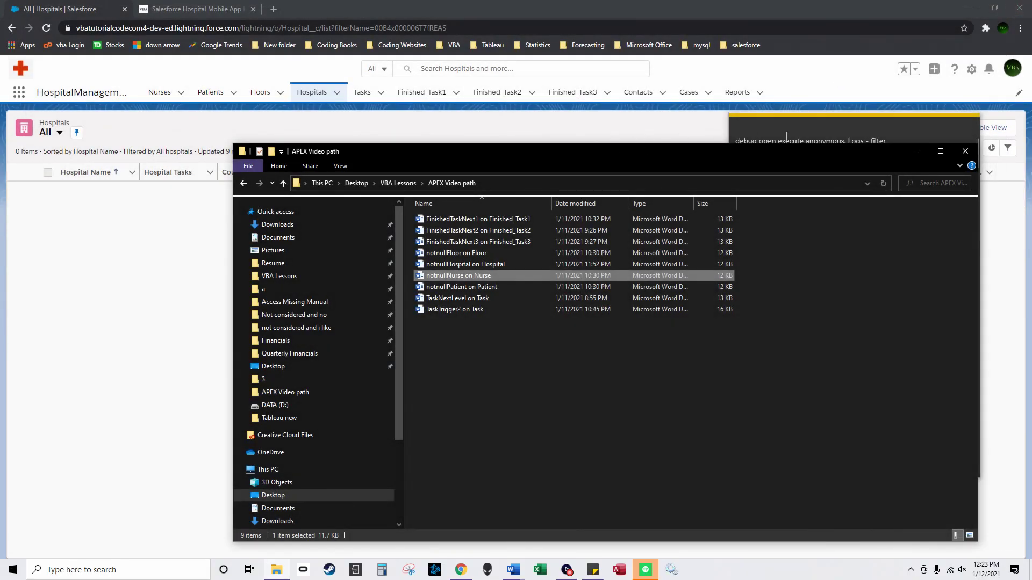
left_click(918, 150)
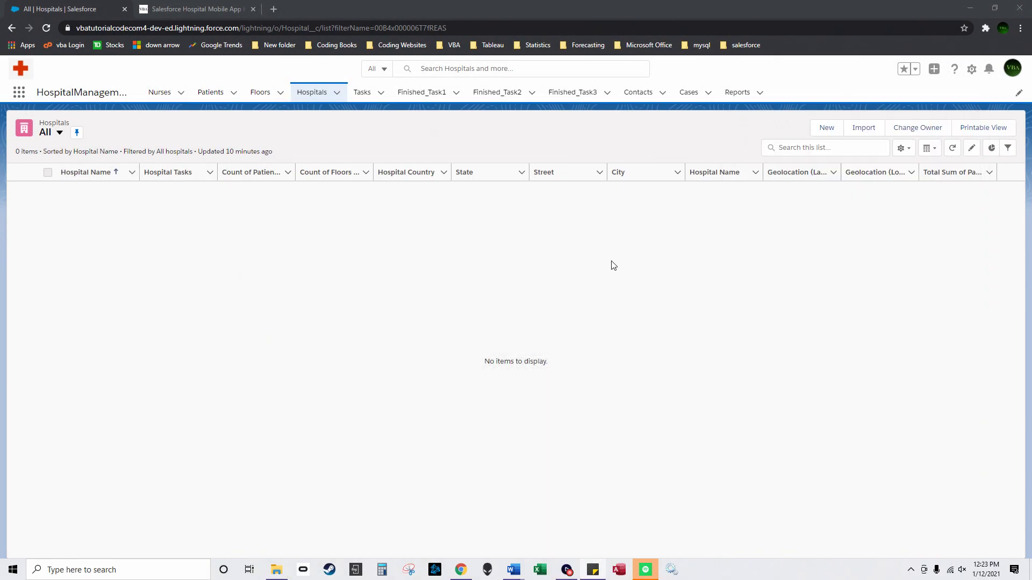
left_click(971, 69)
left_click(953, 109)
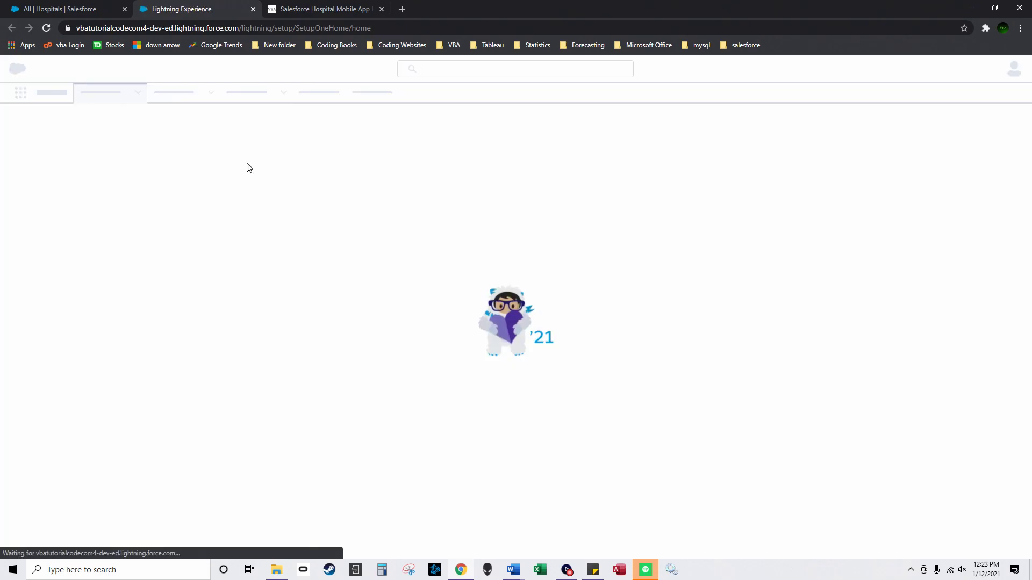
type("p")
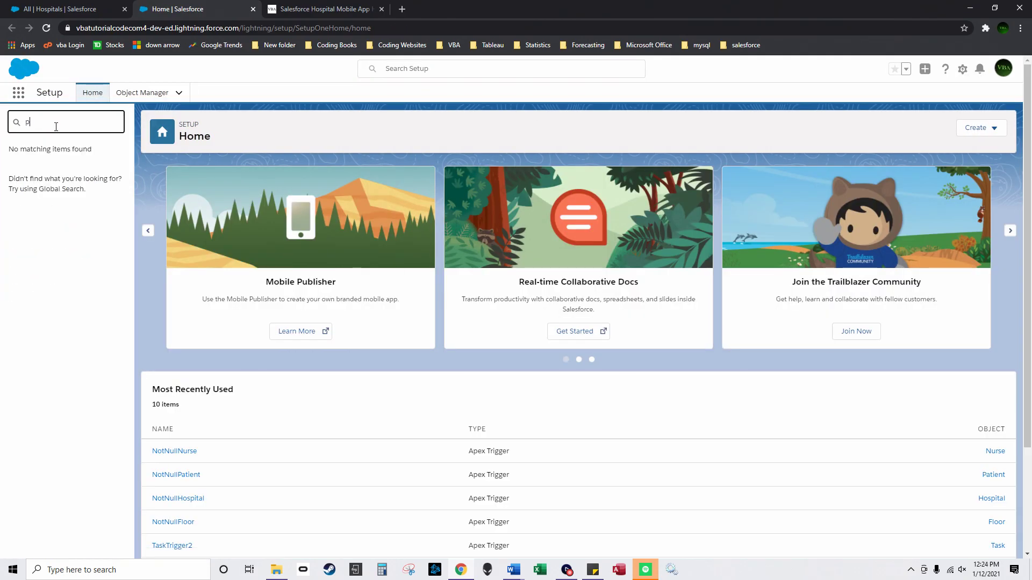
type("oicklist")
left_click(68, 225)
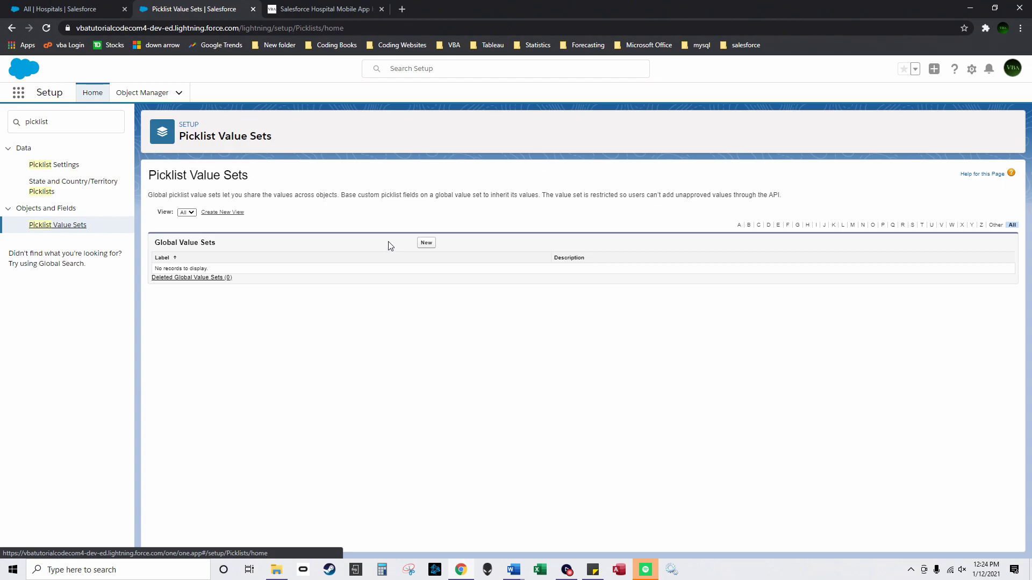
Step: Create the PicklistTask value set with Finished 1, Finished 2, Finished 3, sorted alphabetically
left_click(426, 243)
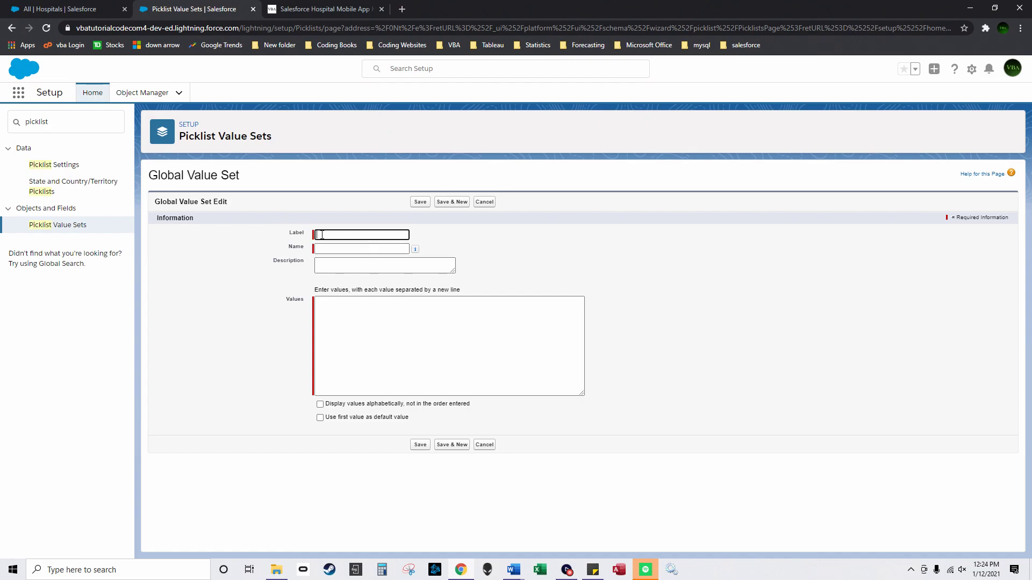
type("PicklistTask")
left_click(400, 315)
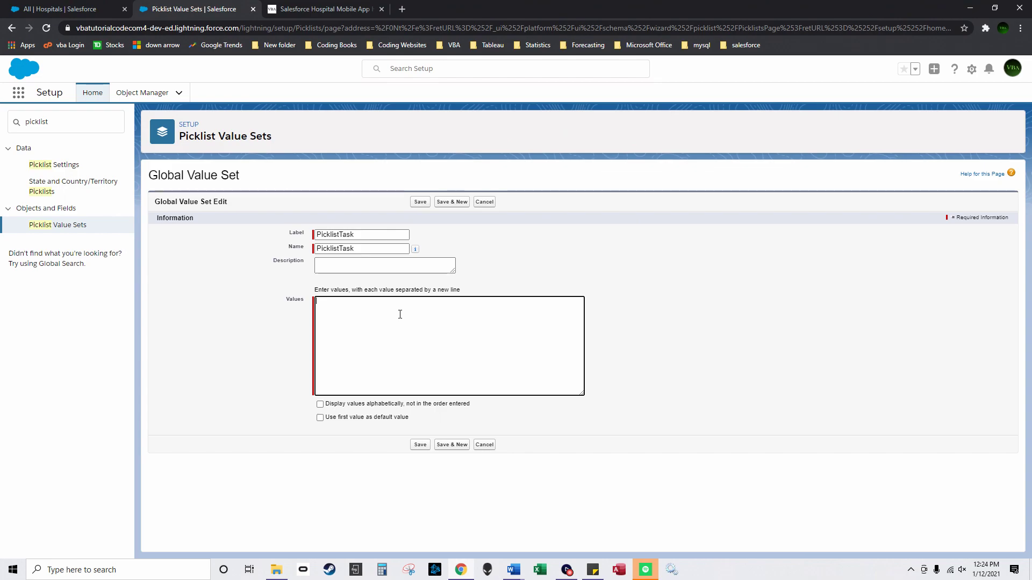
type("Finished 1 Finished 2")
key("Return")
type("Fi")
left_click(320, 404)
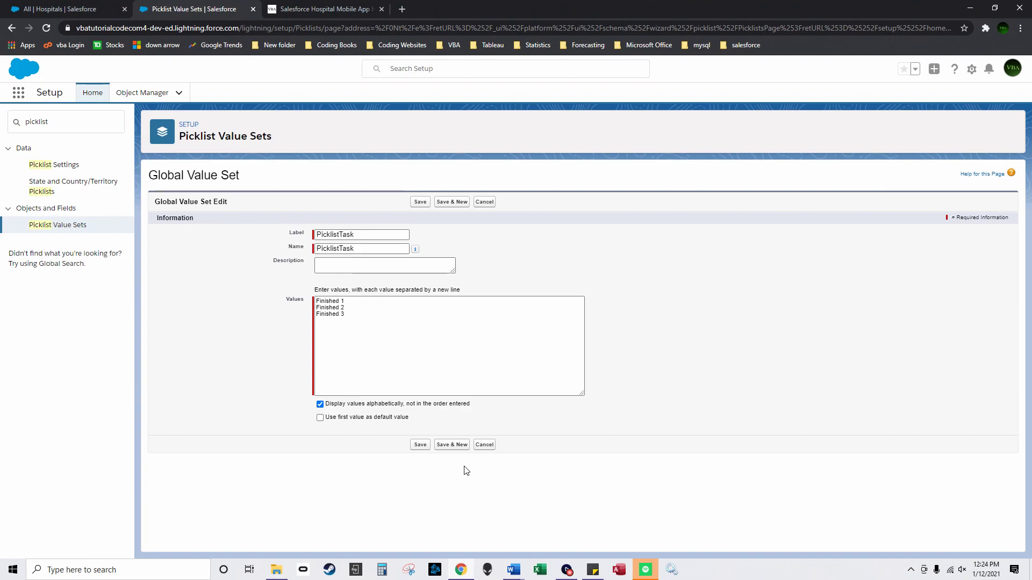
left_click(422, 446)
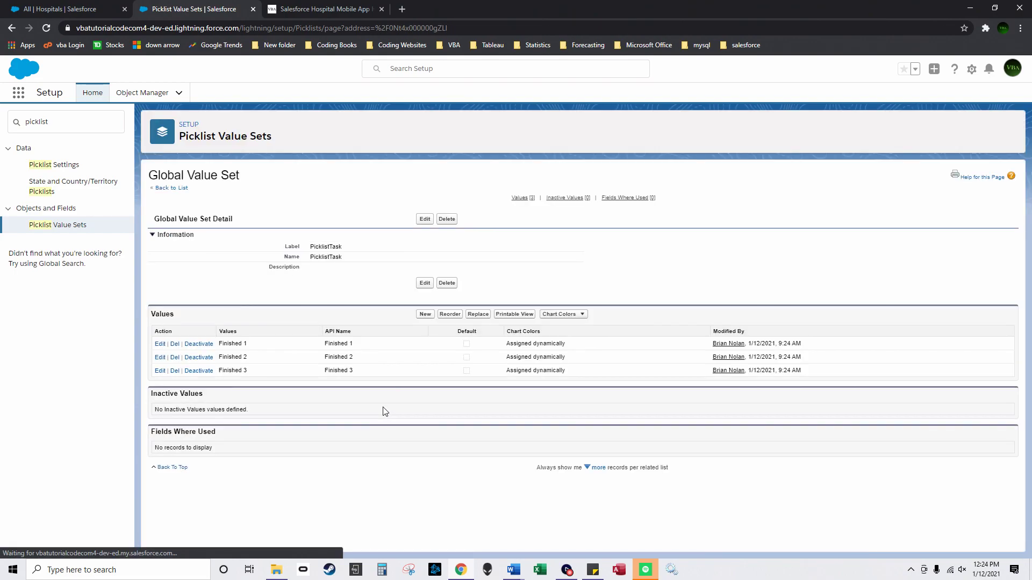
Step: Start a new global value set labelled 'Assigned To Picklist' with its name auto-filled
left_click(60, 227)
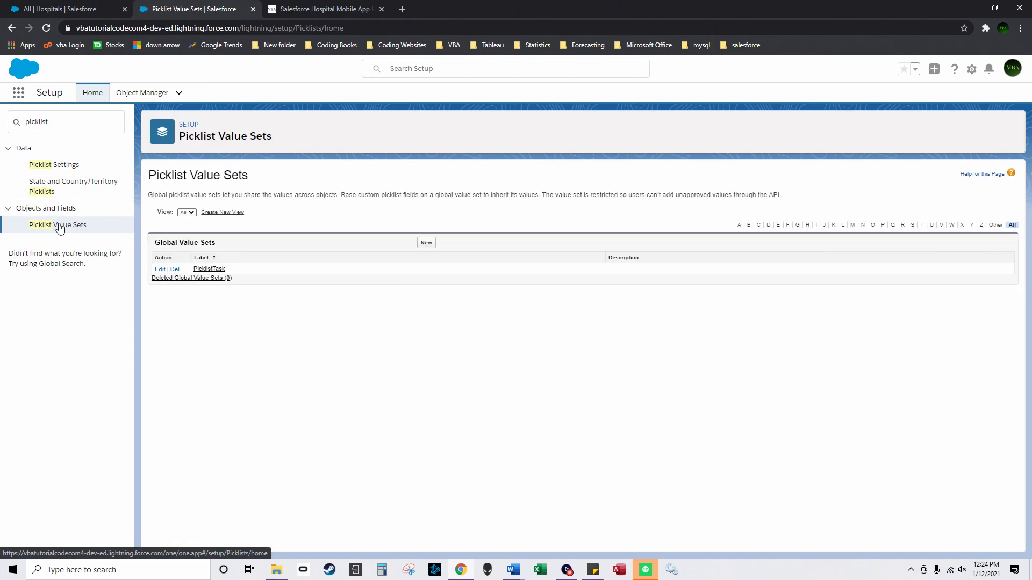
left_click(426, 242)
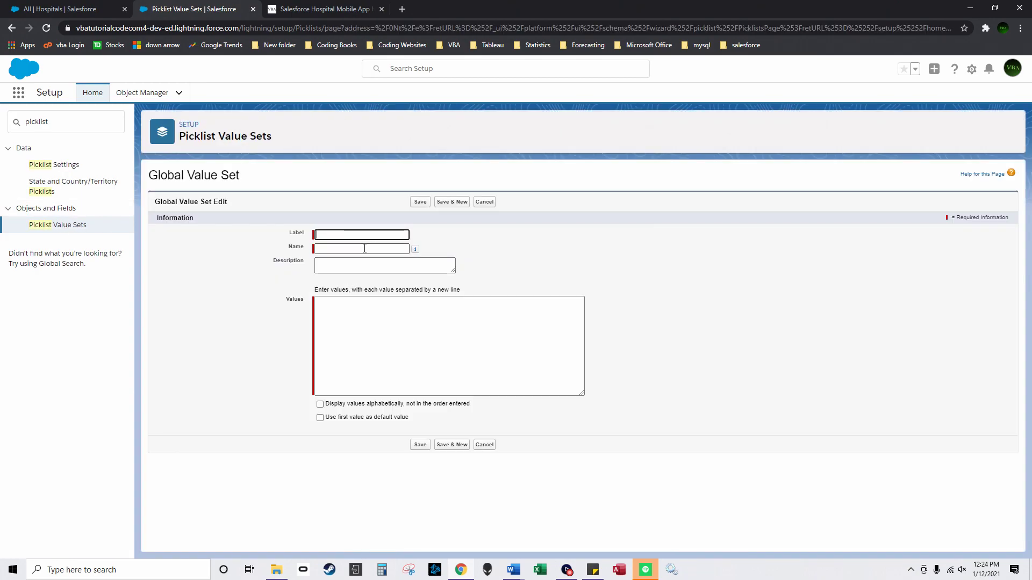
type("Assigned To Picklist")
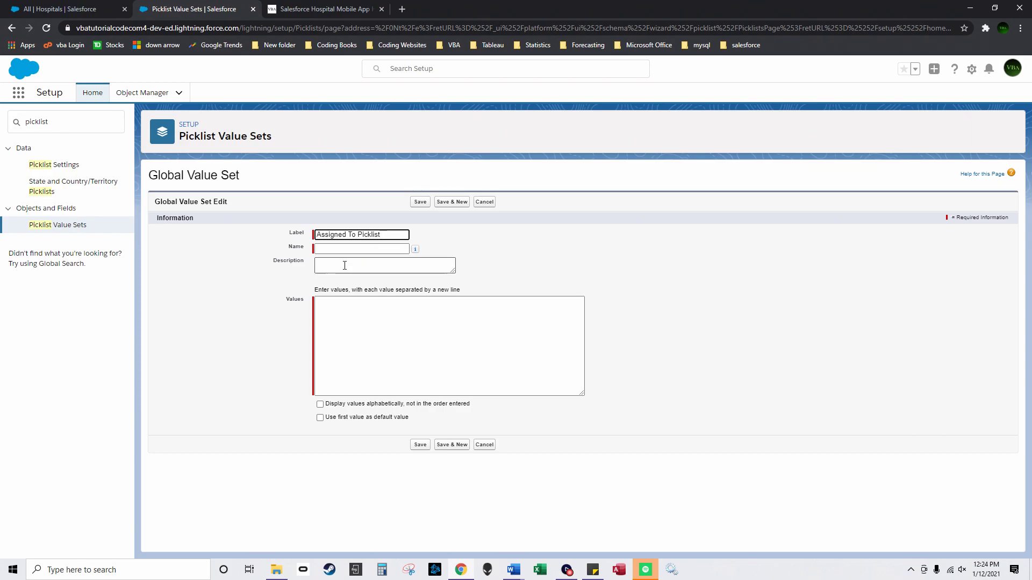
left_click(350, 284)
left_click(347, 313)
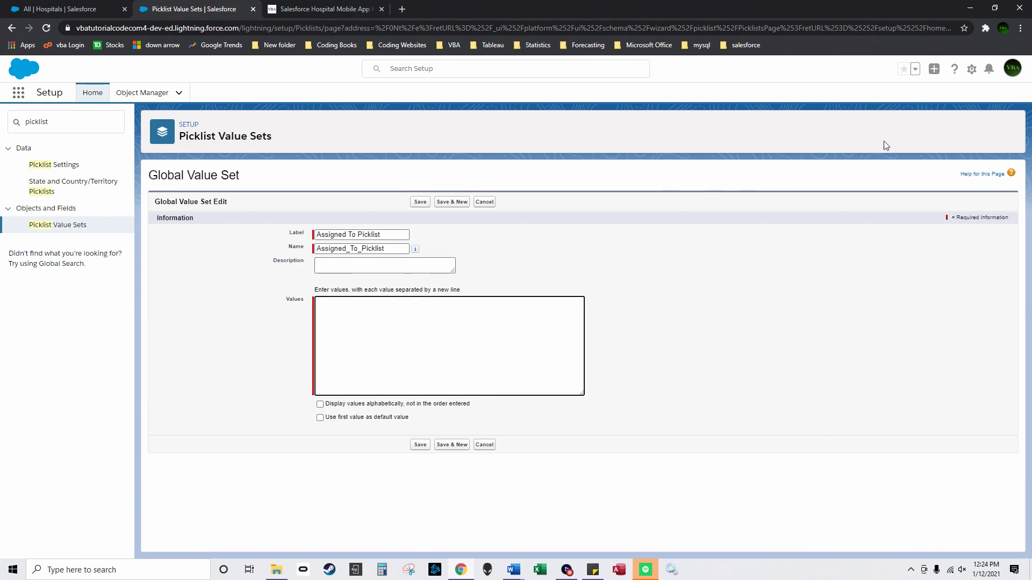
Step: Enter the current user's full name as the value, then move to the Hospitals tab
left_click(1013, 68)
left_click(422, 321)
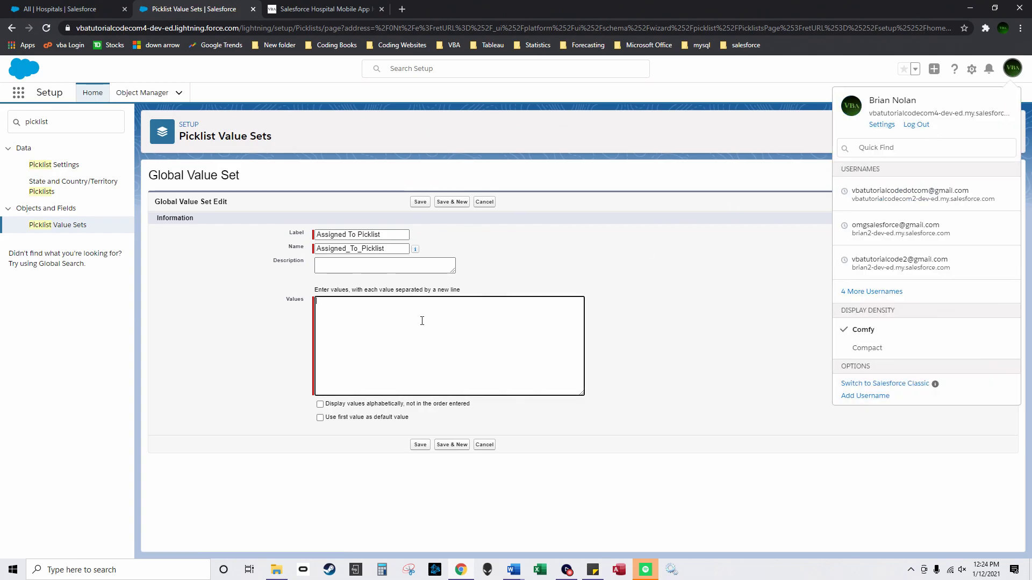
left_click(619, 289)
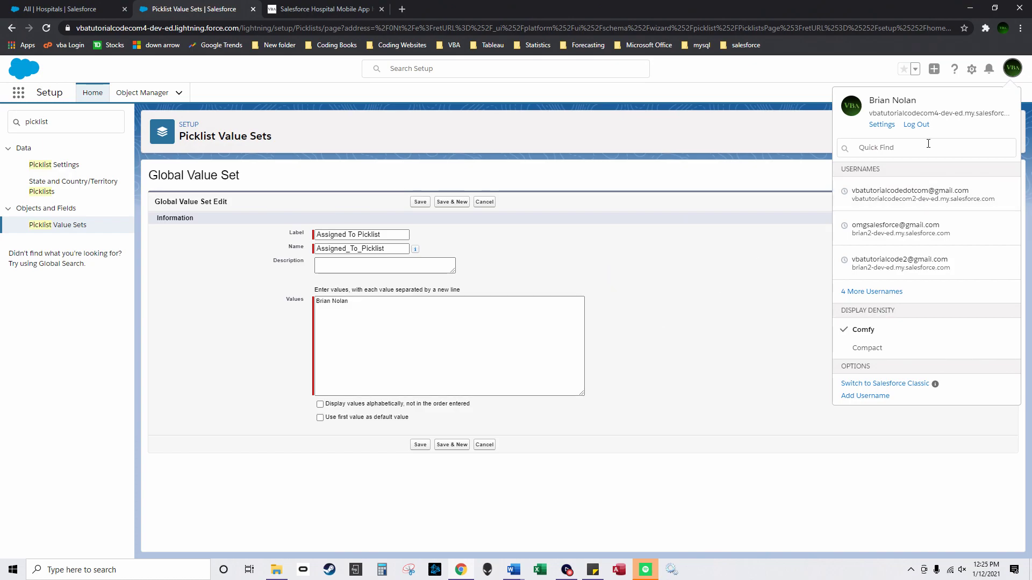
left_click(796, 108)
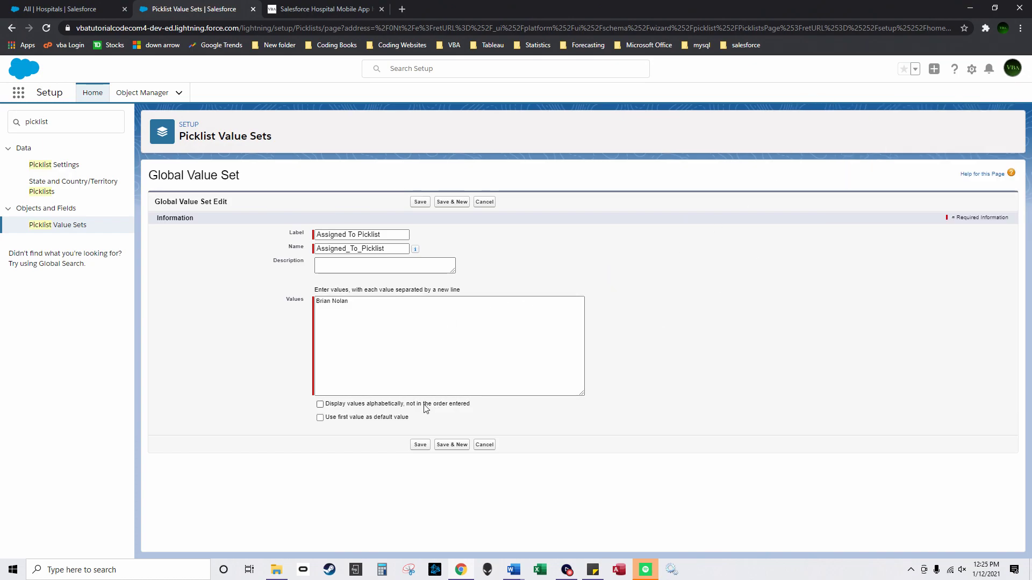
left_click(328, 341)
left_click(79, 9)
left_click(972, 69)
Step: From Setup > Users, give the system administrator 0 in No of open tasks and save
left_click(932, 97)
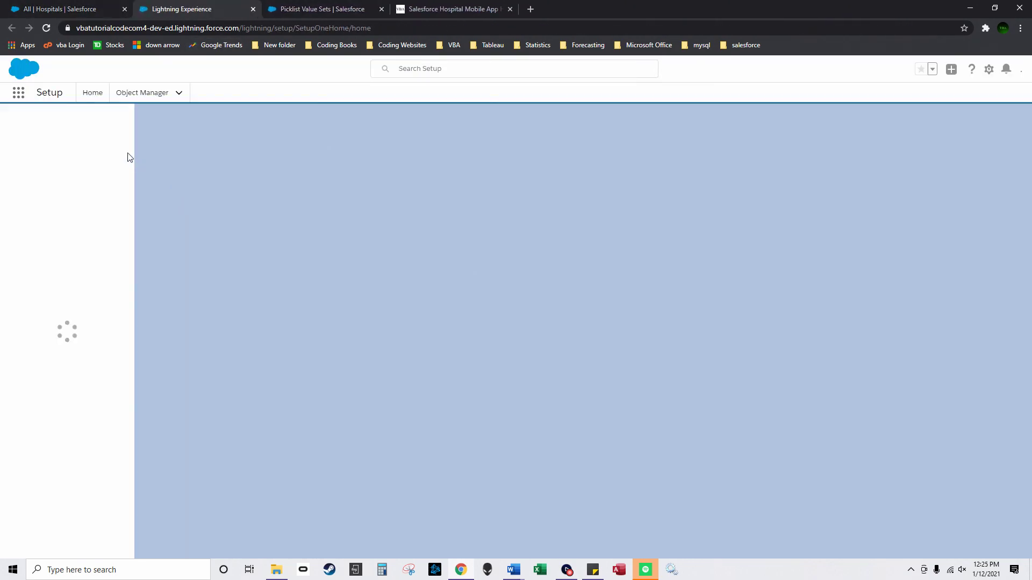
type("us")
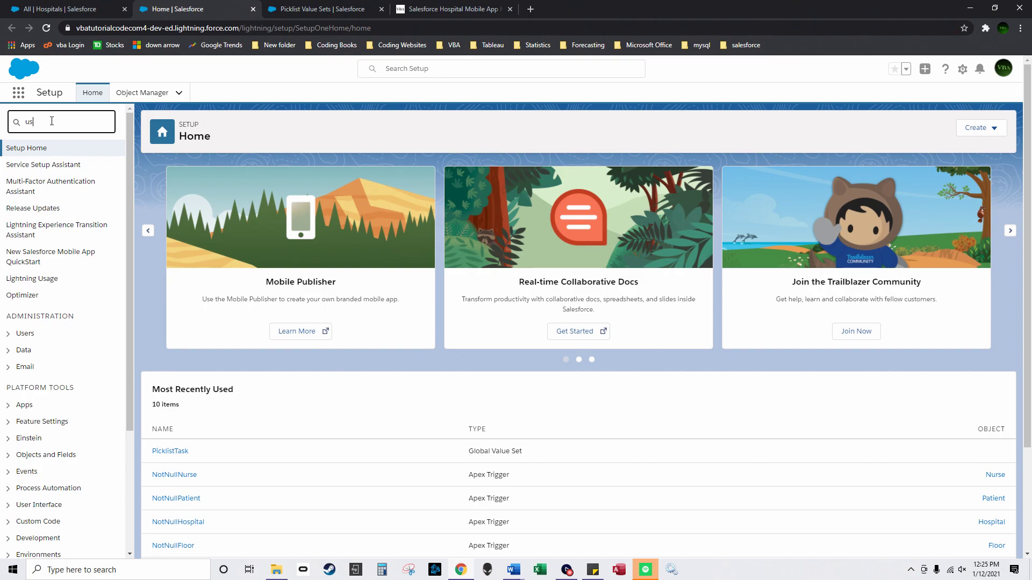
type("ers")
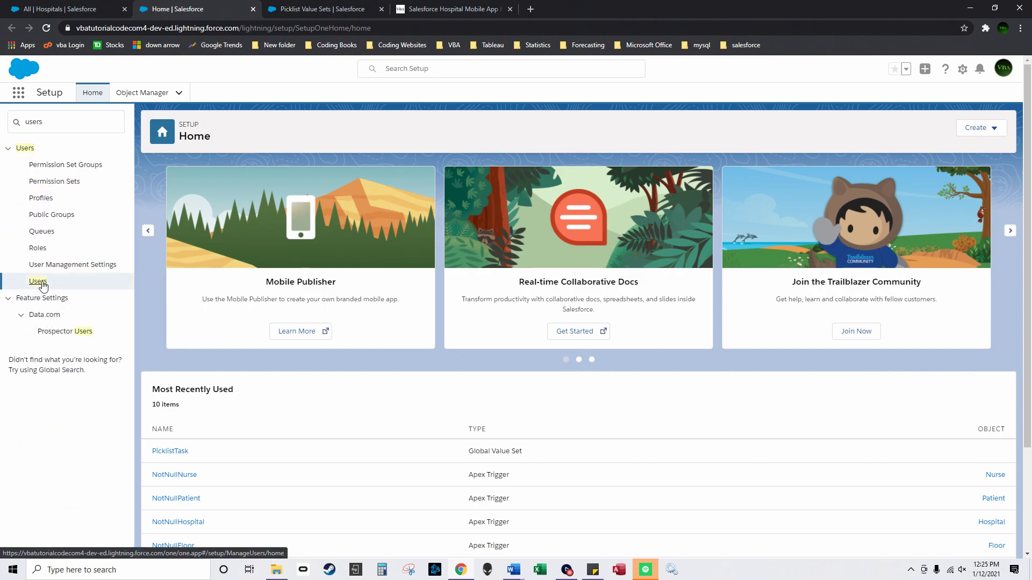
left_click(43, 285)
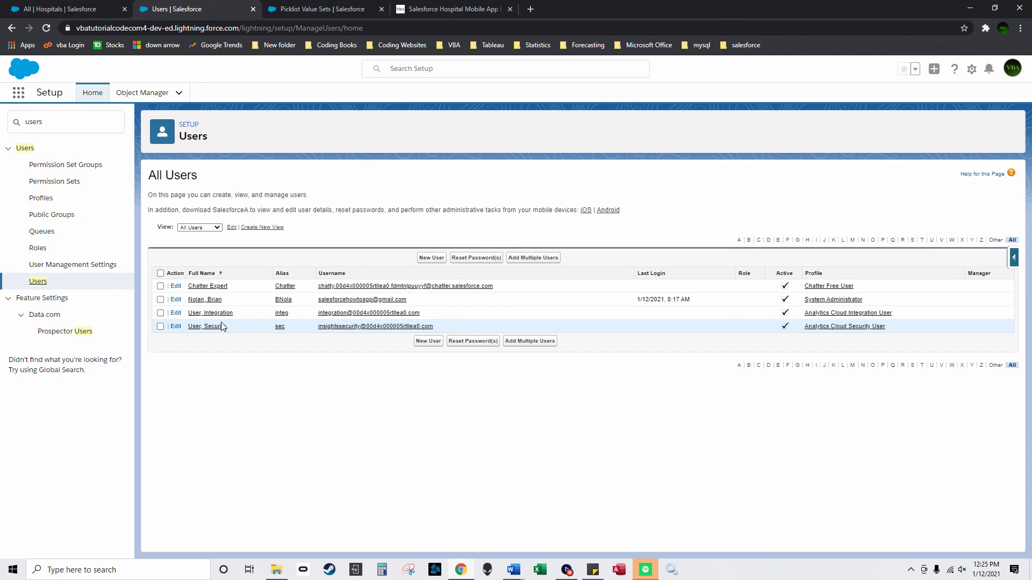
left_click(176, 301)
scroll(291, 387, "down", 6)
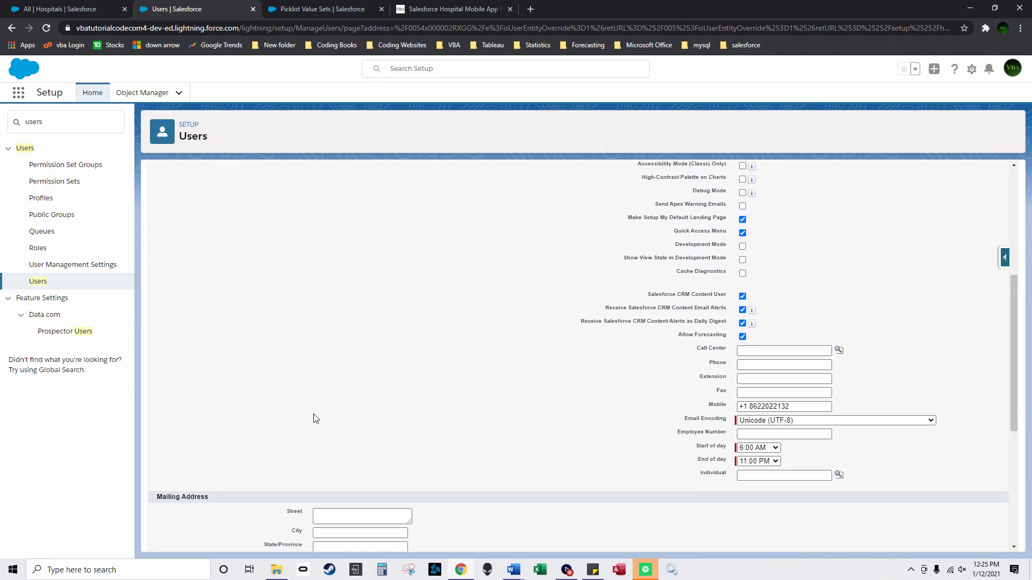
scroll(319, 412, "down", 4)
left_click(334, 487)
type("0")
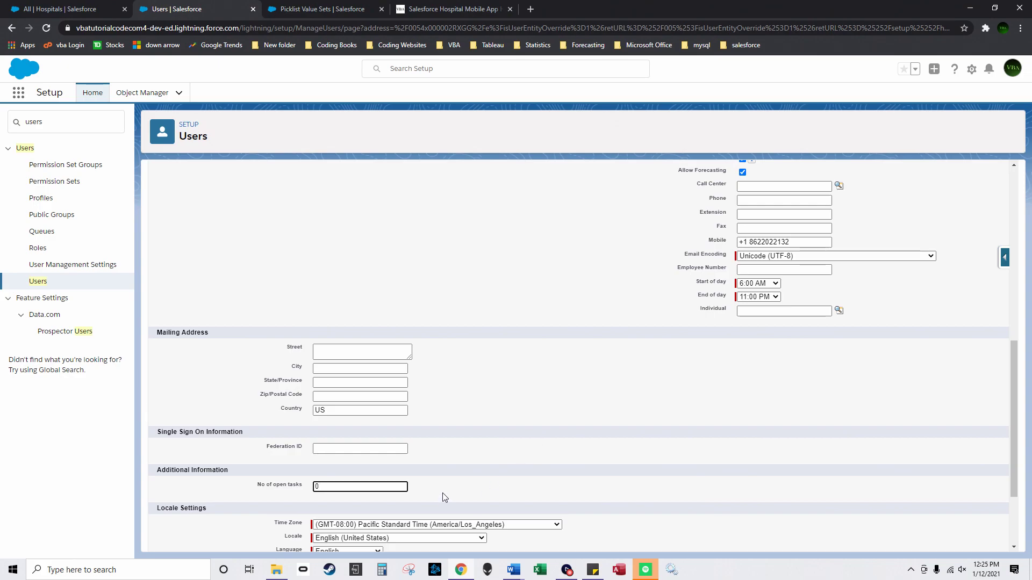
scroll(449, 493, "down", 2)
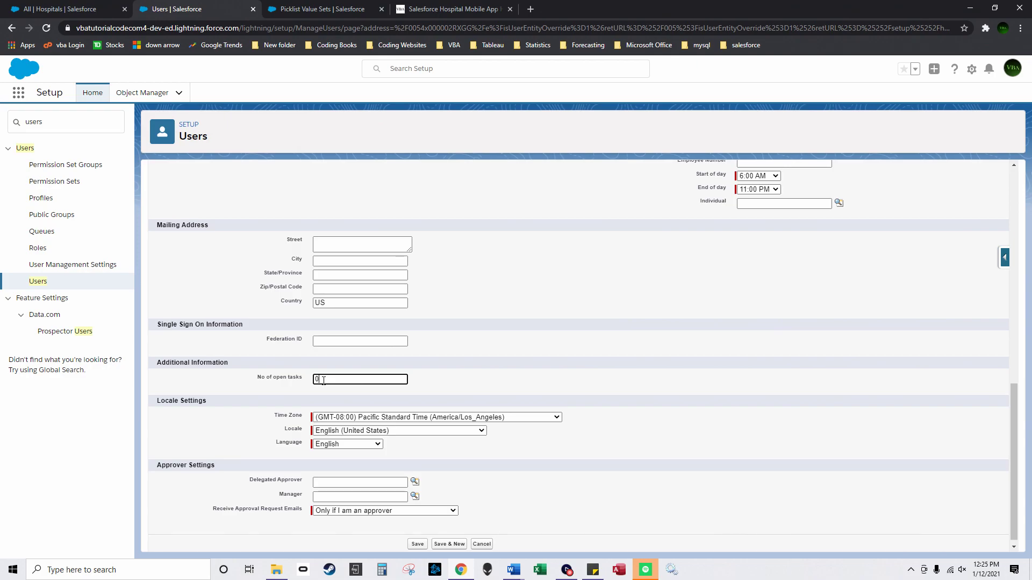
left_click(422, 544)
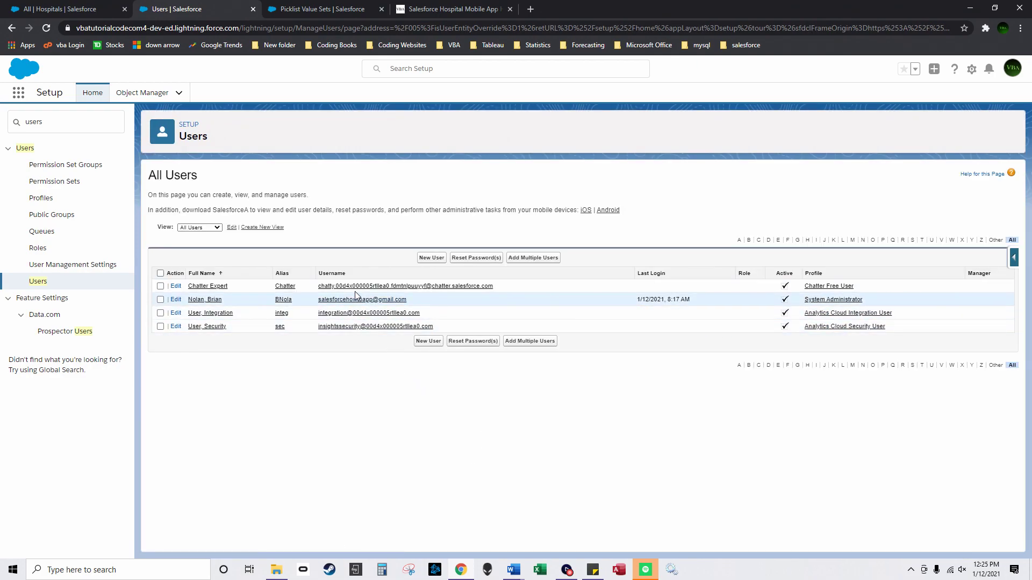
Step: Edit the All Users view to display the No of open tasks field and save it
left_click(233, 227)
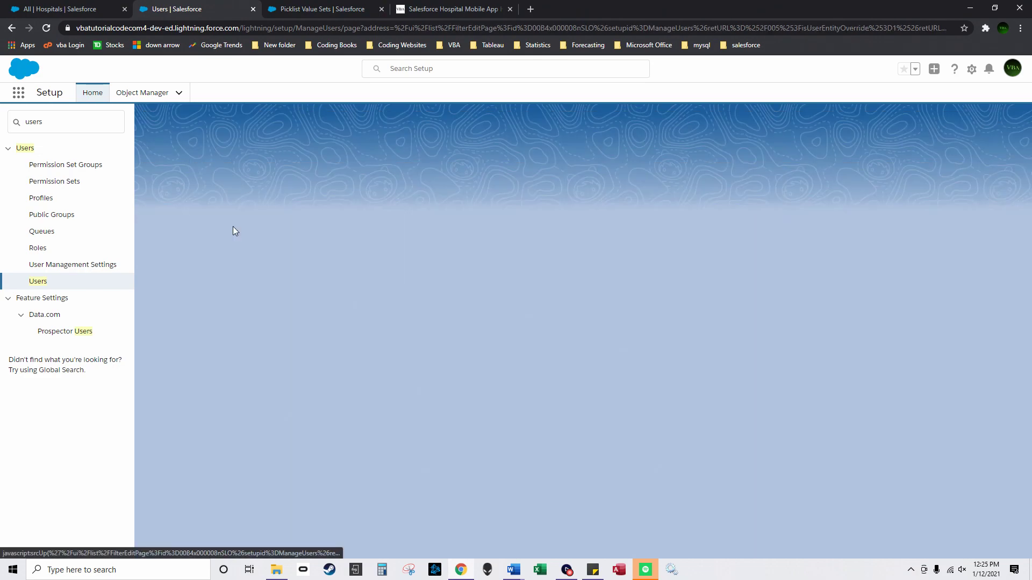
scroll(278, 430, "down", 1)
scroll(242, 460, "down", 5)
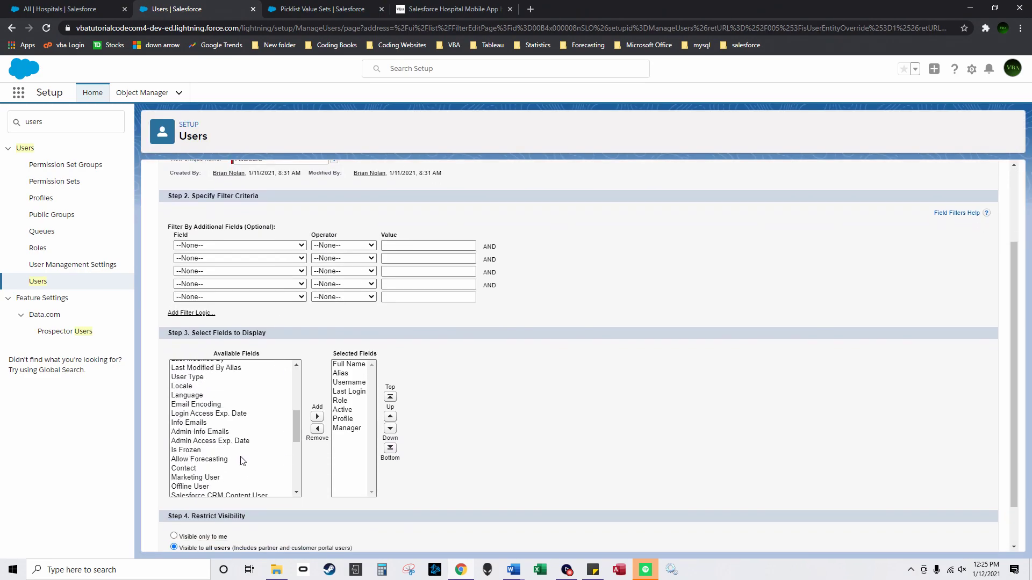
scroll(231, 457, "up", 1)
scroll(223, 451, "down", 1)
scroll(221, 446, "down", 2)
scroll(228, 409, "down", 3)
left_click(228, 371)
left_click(317, 417)
scroll(546, 425, "up", 2)
left_click(422, 213)
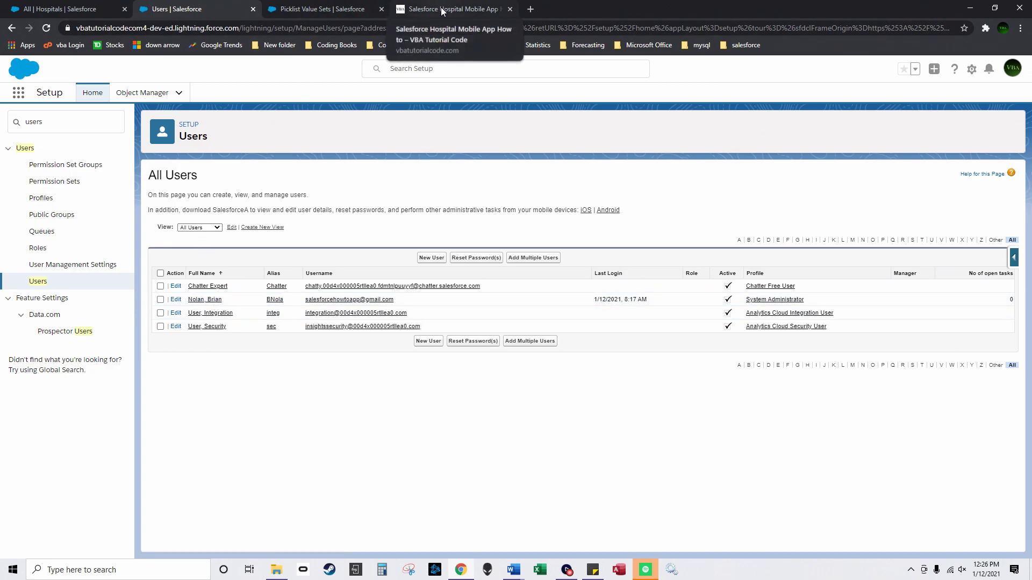
Step: Sort the Assigned To Picklist values alphabetically, save the set, and go to Object Manager
left_click(342, 5)
left_click(354, 302)
left_click_drag(354, 302, 313, 305)
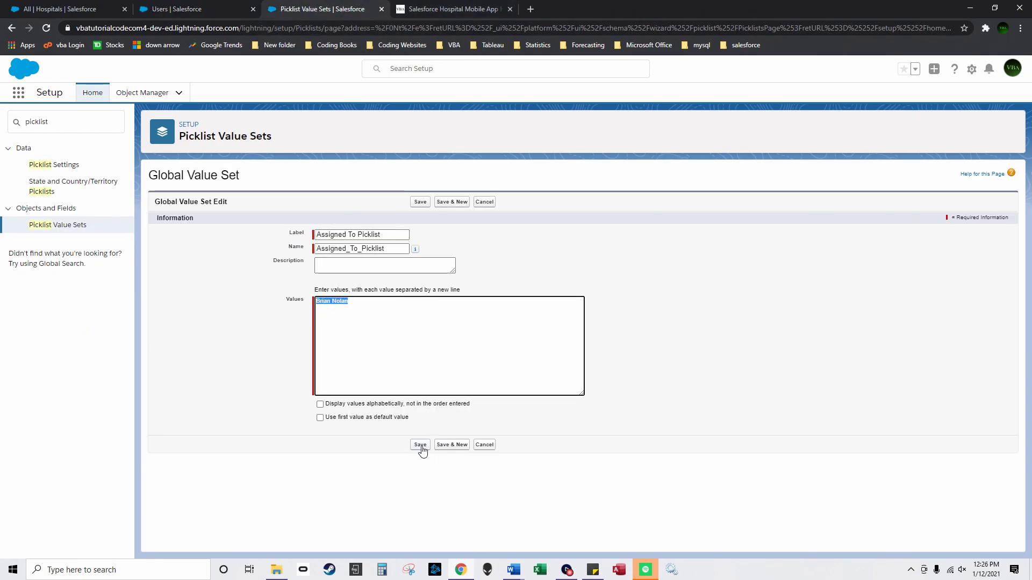
left_click(319, 404)
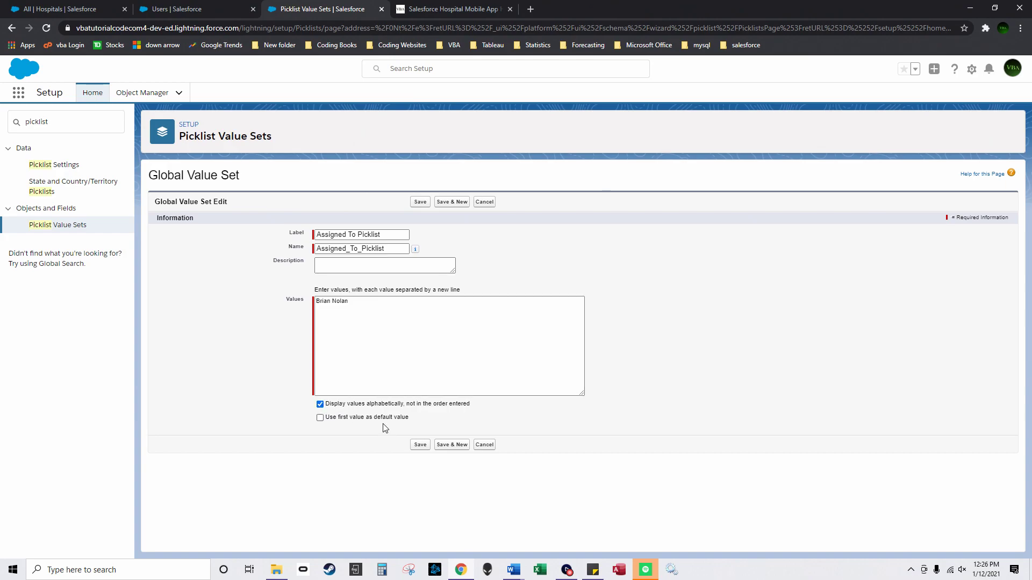
left_click(420, 446)
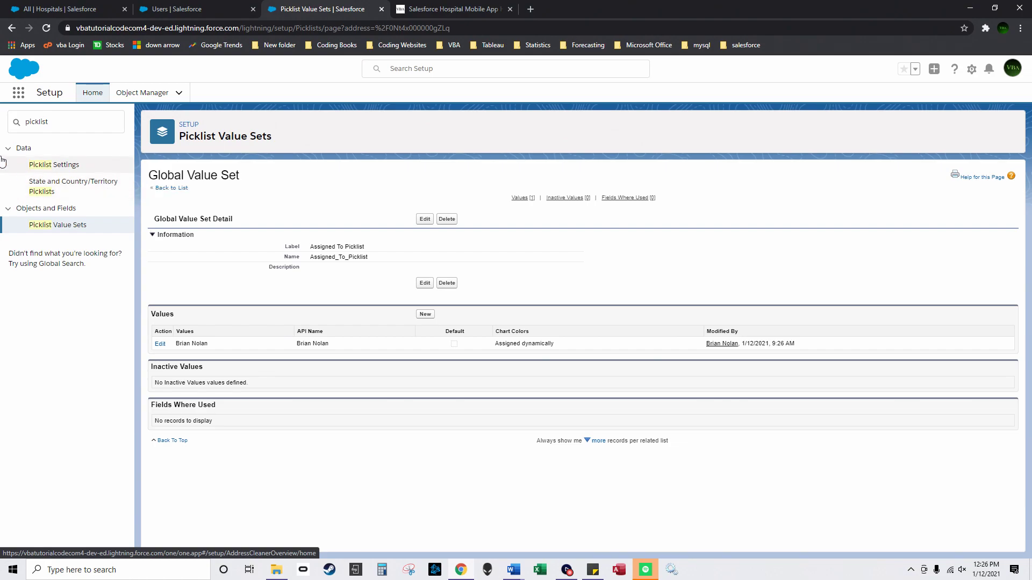
left_click(144, 95)
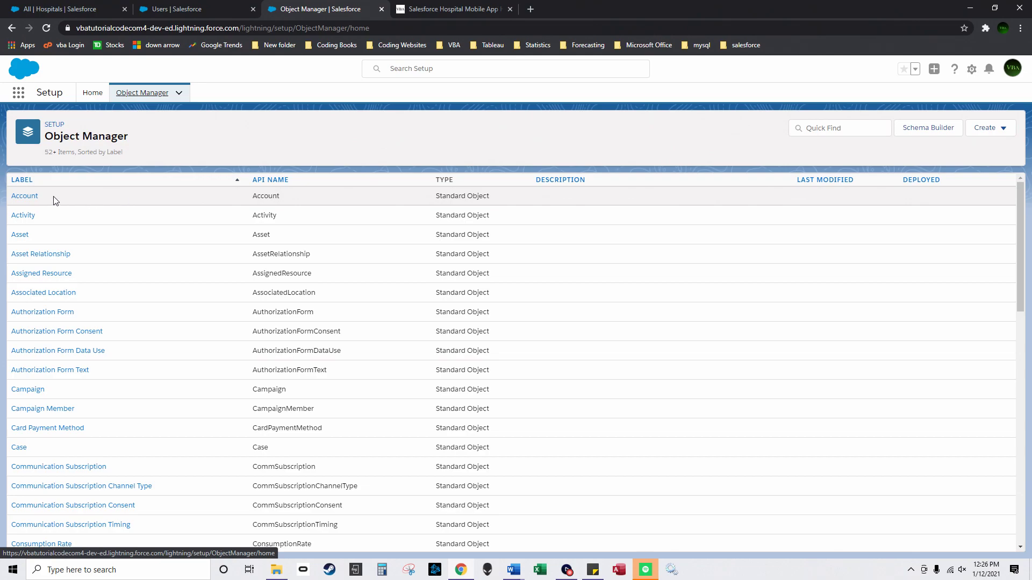
Step: Start a new Picklist custom field on Activity labelled 'PicklistTask'
left_click(26, 217)
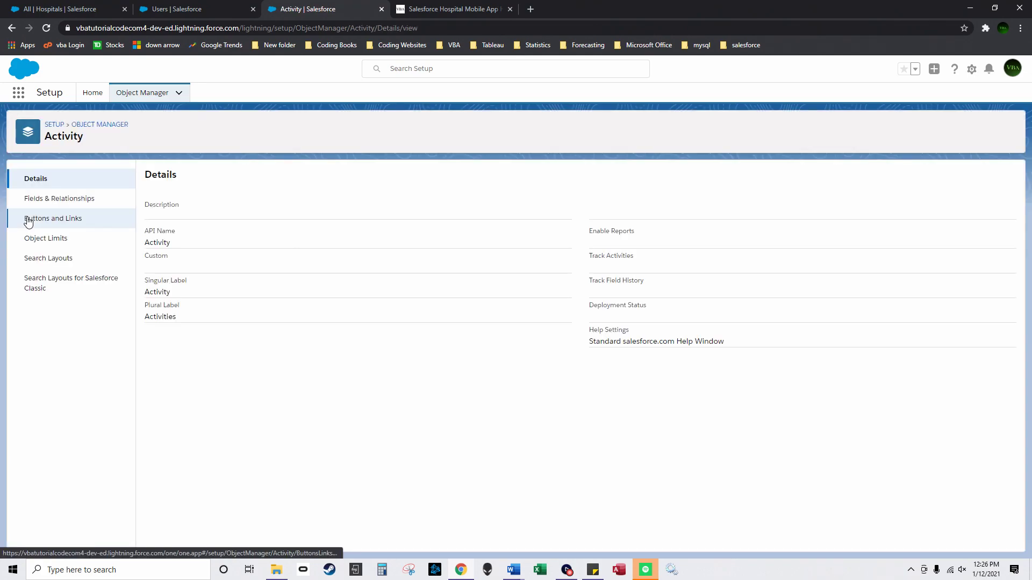
left_click(92, 210)
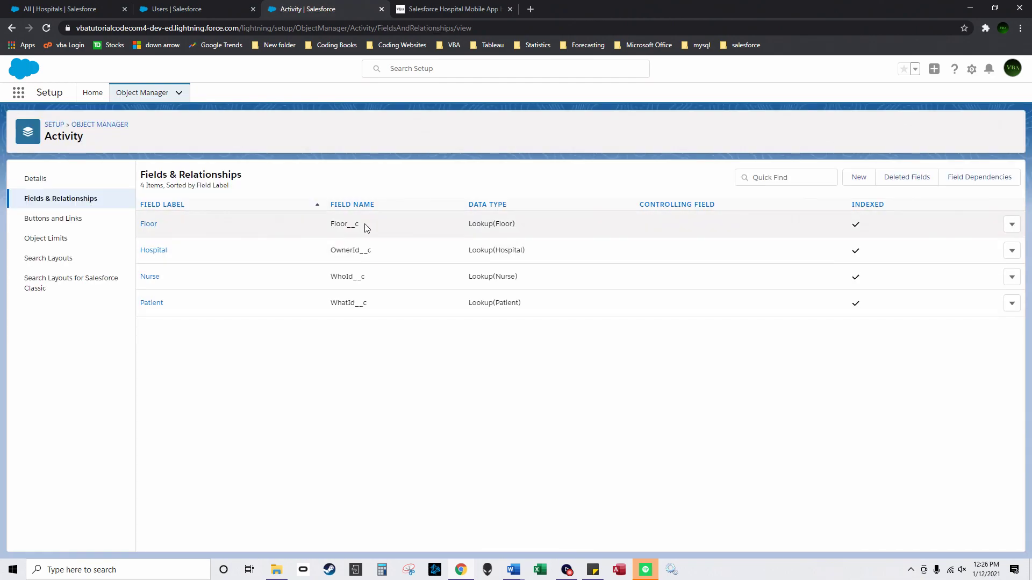
left_click(859, 179)
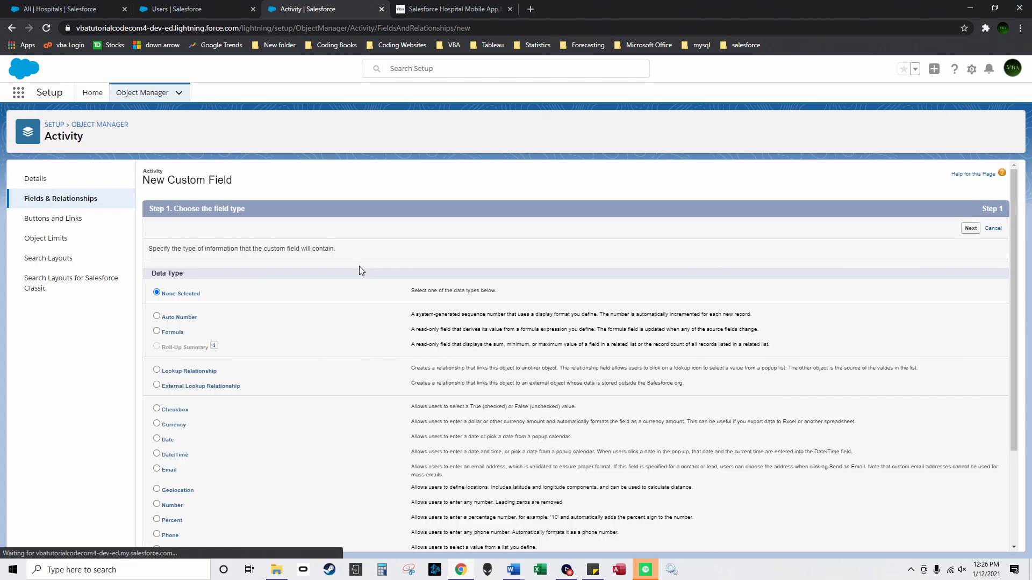
scroll(256, 330, "down", 2)
left_click(157, 442)
scroll(928, 544, "down", 1)
left_click(968, 544)
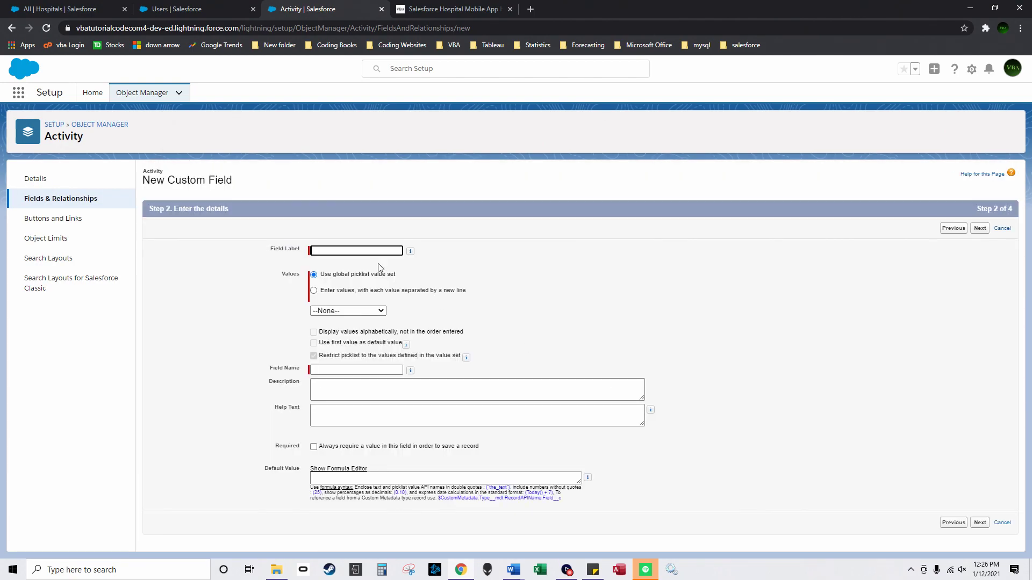
left_click(365, 253)
type("PicklistTask")
Step: Base it on the PicklistTask global value set and save it to the Task Layout only
left_click(367, 313)
left_click(358, 336)
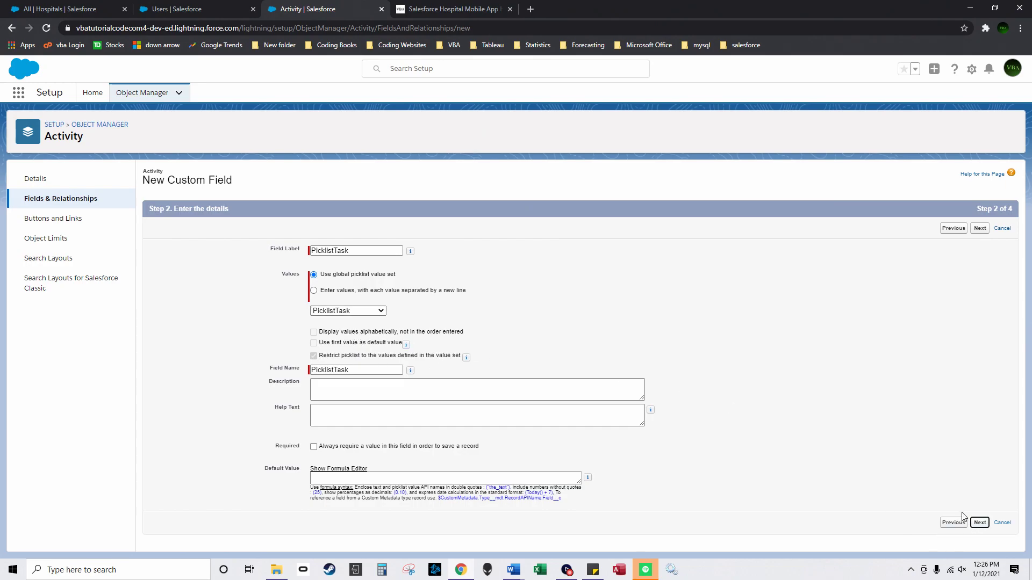
left_click(979, 522)
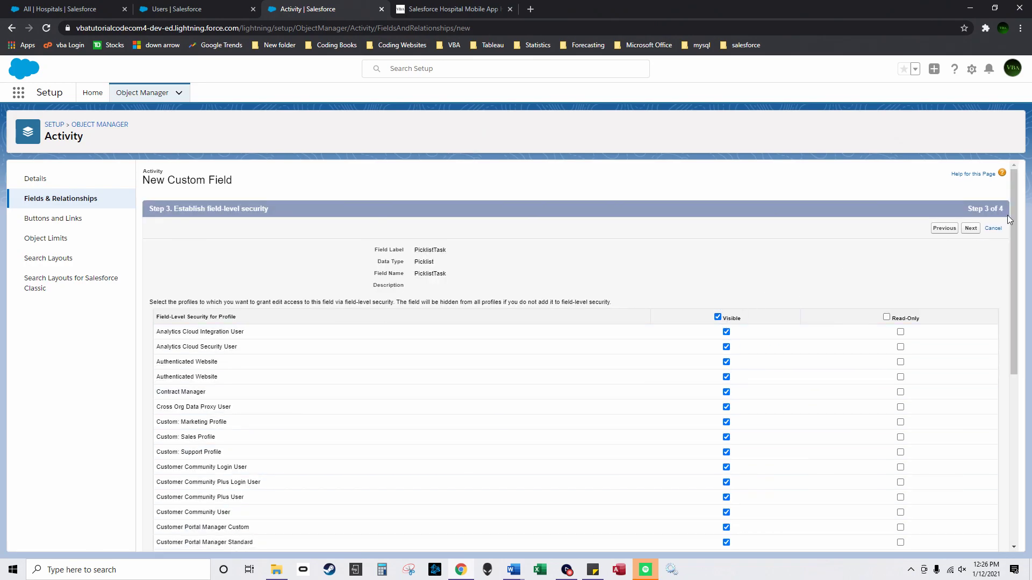
left_click(971, 228)
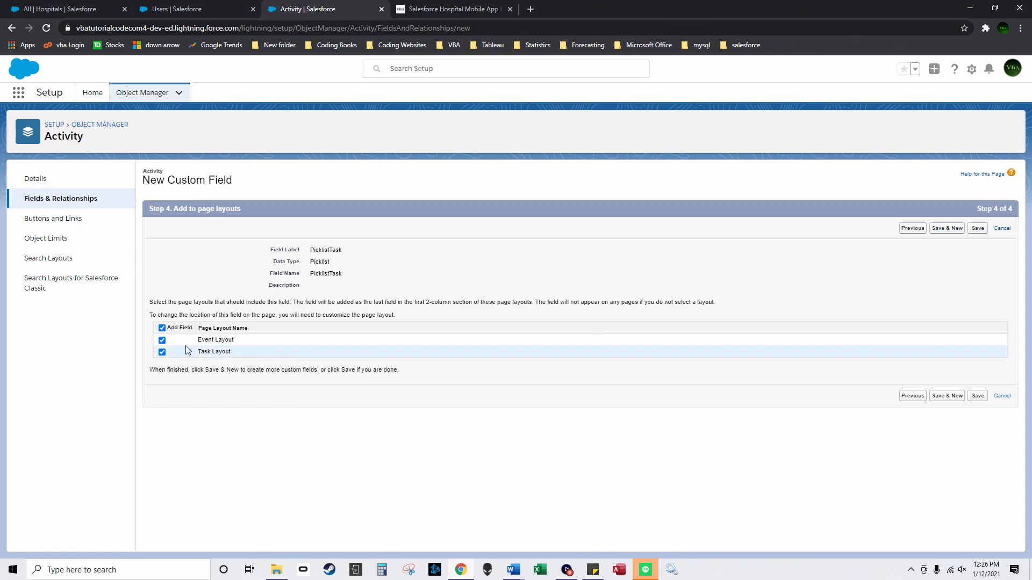
left_click(162, 341)
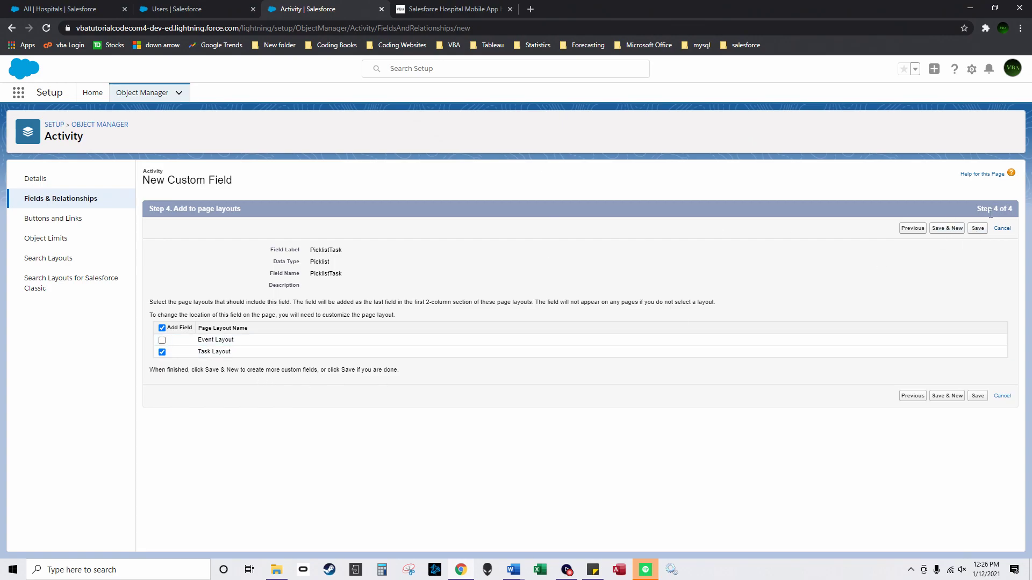
left_click(948, 229)
scroll(322, 376, "down", 3)
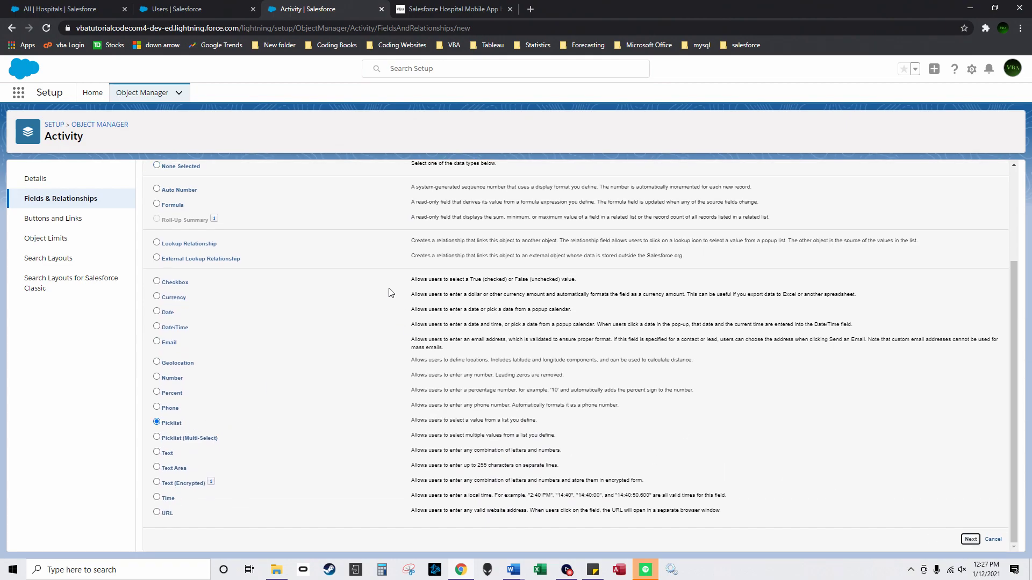
Step: Save 'Assigned to Picklist' using the Assigned To Picklist value set, Task Layout only, then return to Object Manager
key("Return")
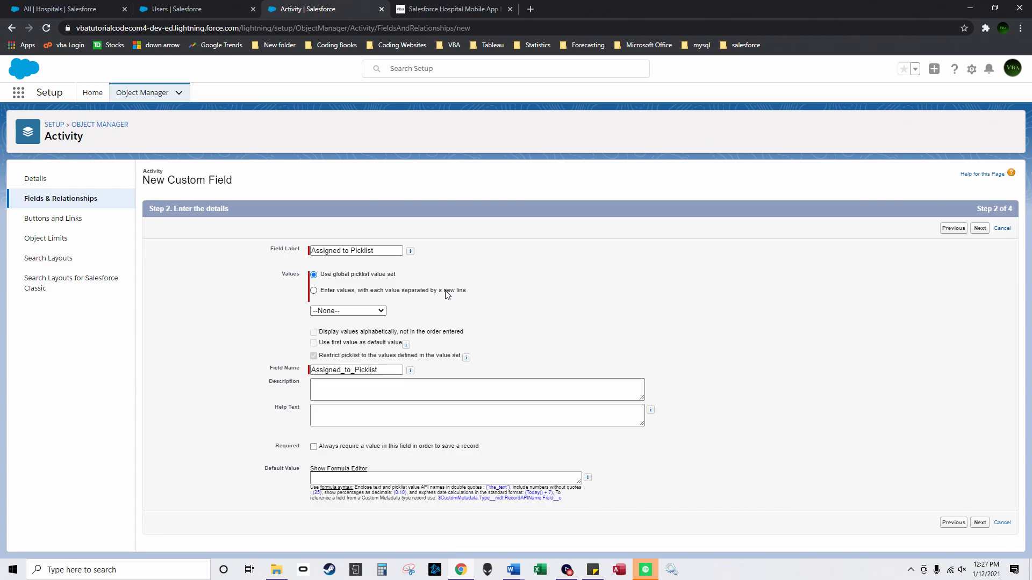
left_click(371, 313)
left_click(383, 326)
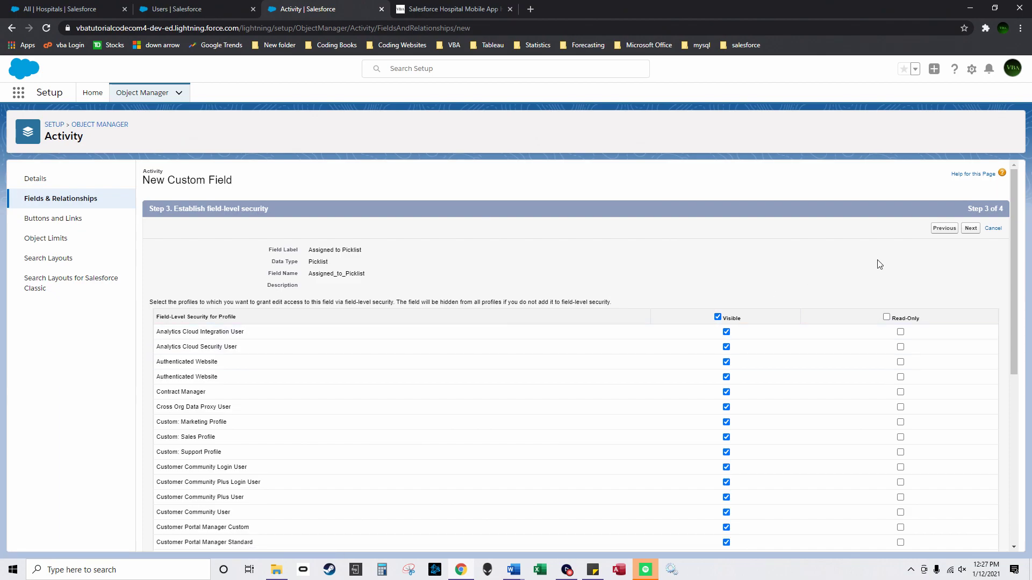
left_click(162, 340)
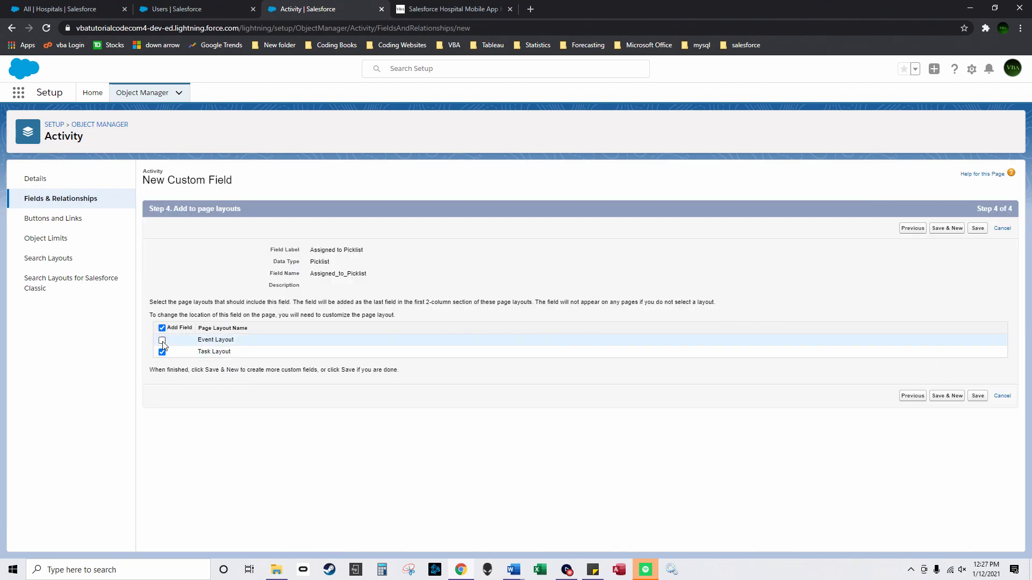
left_click(977, 396)
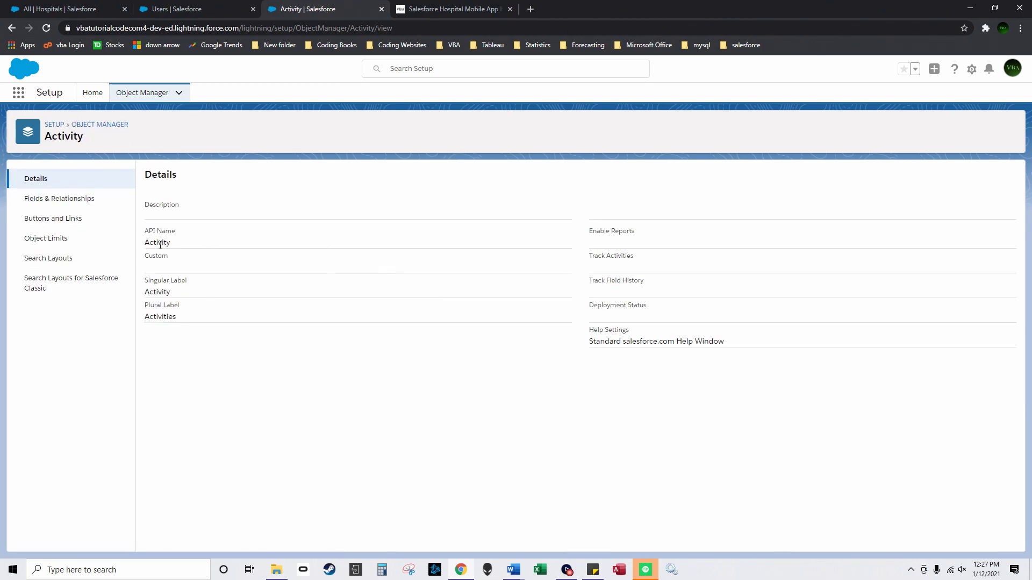
left_click(92, 203)
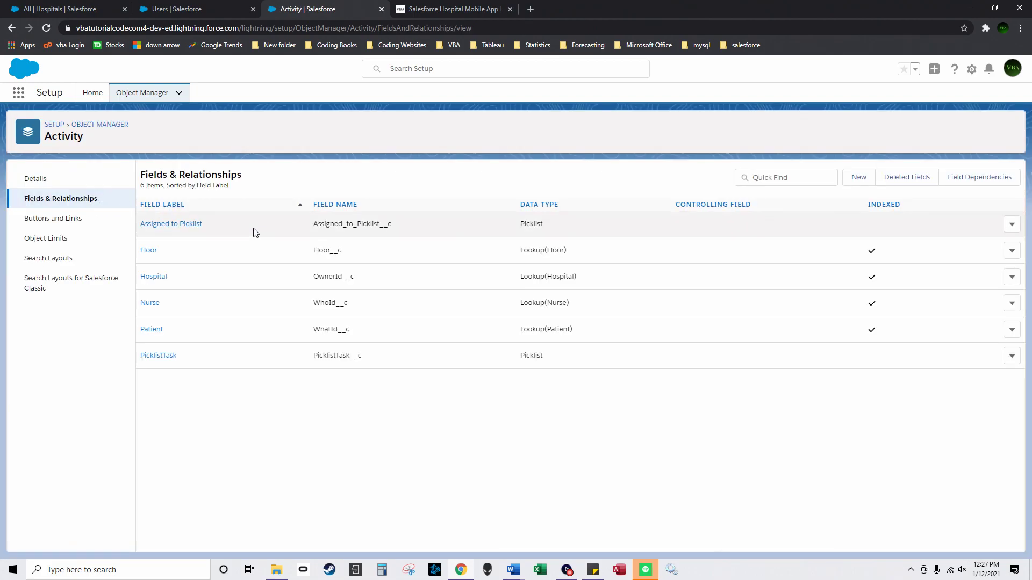
left_click(105, 126)
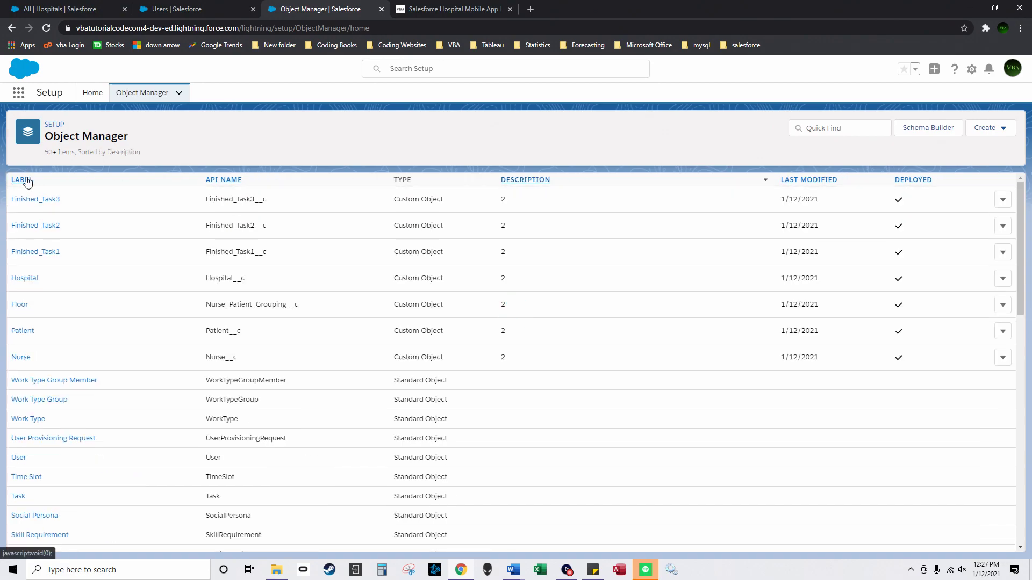
Step: Open the Nurse Layout's Activities related list column settings
left_click(20, 357)
left_click(51, 219)
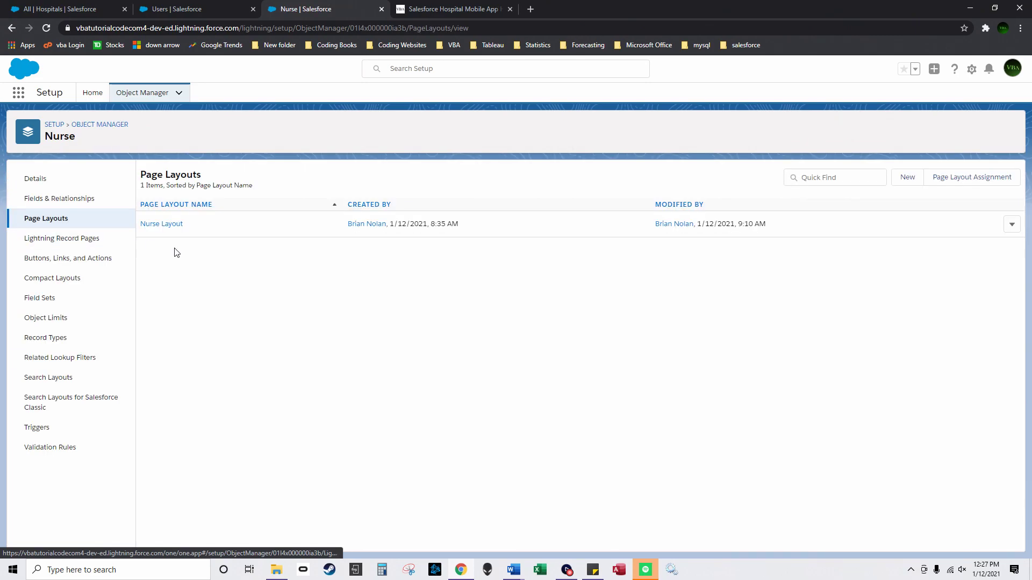
left_click(161, 224)
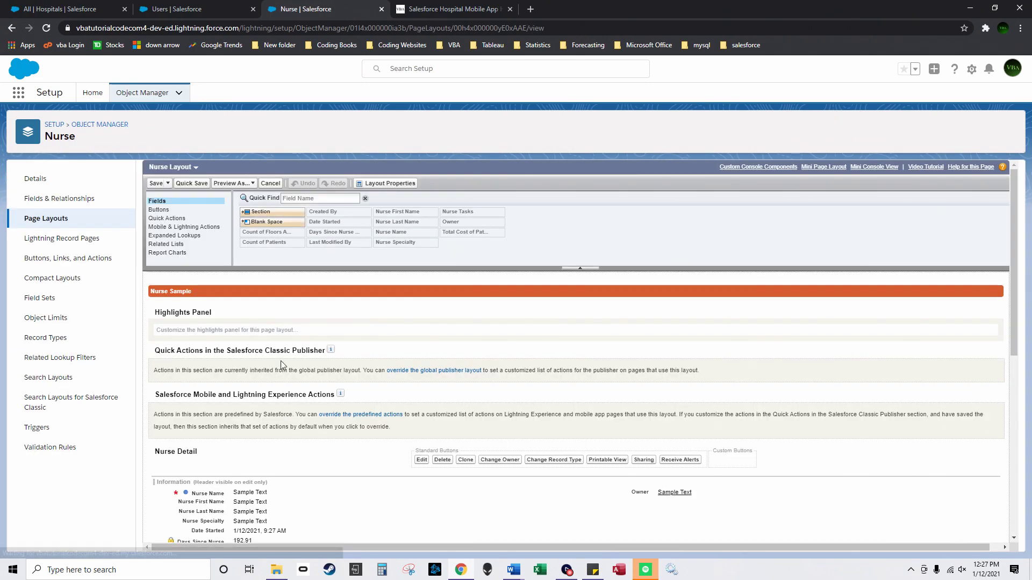
scroll(246, 464, "down", 5)
scroll(247, 460, "down", 2)
left_click(221, 492)
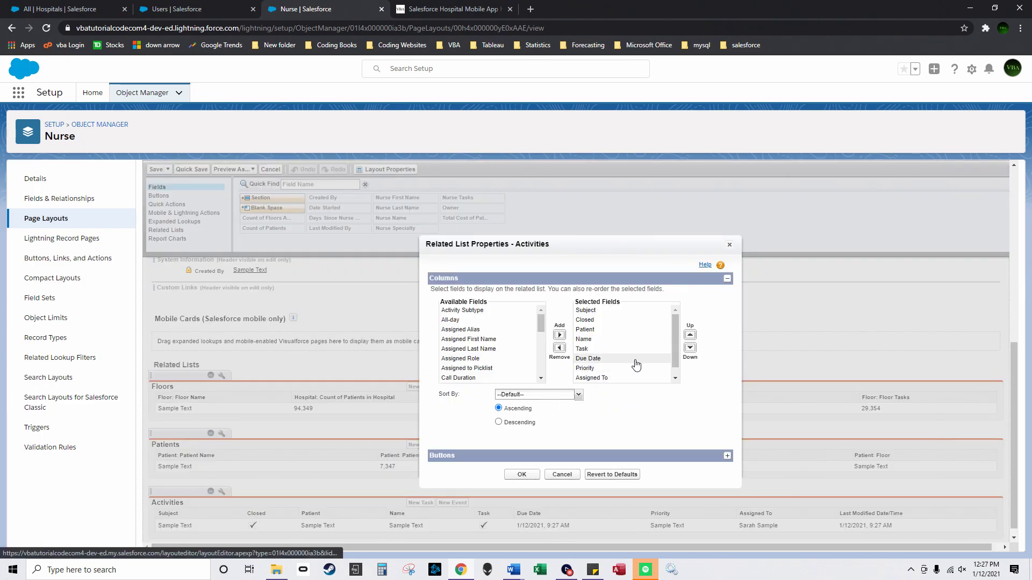
scroll(530, 357, "down", 5)
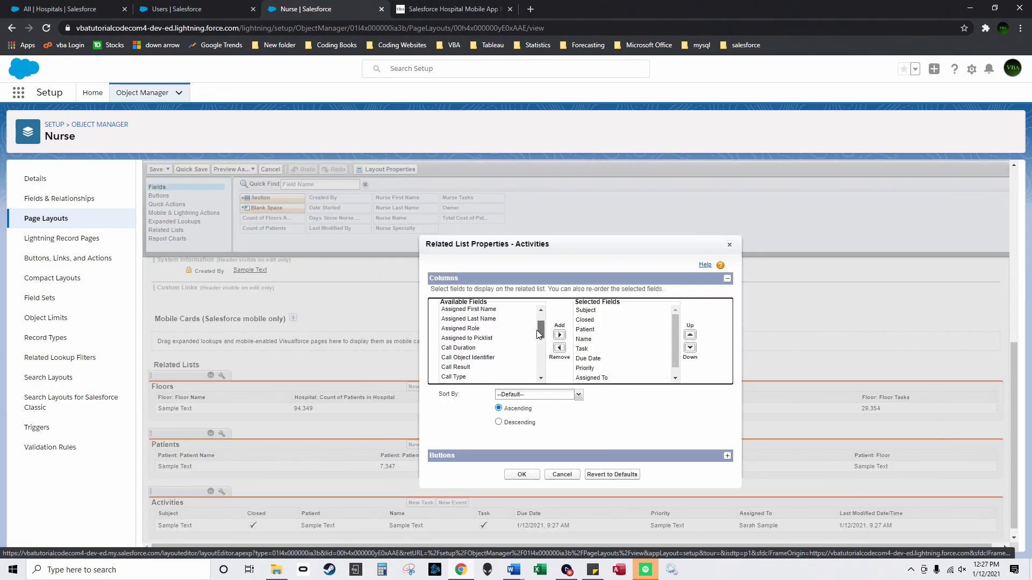
scroll(530, 357, "down", 2)
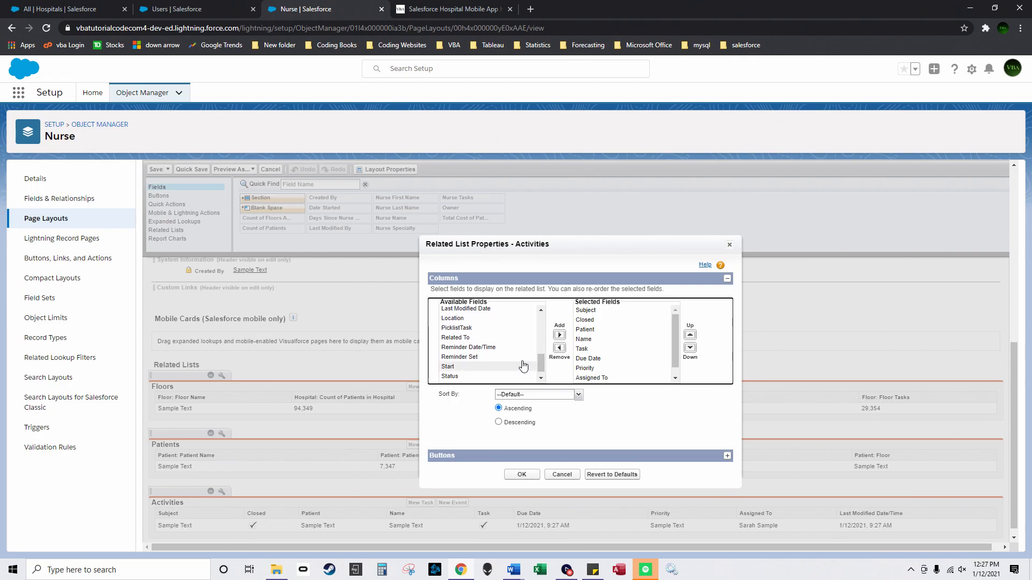
left_click(525, 328)
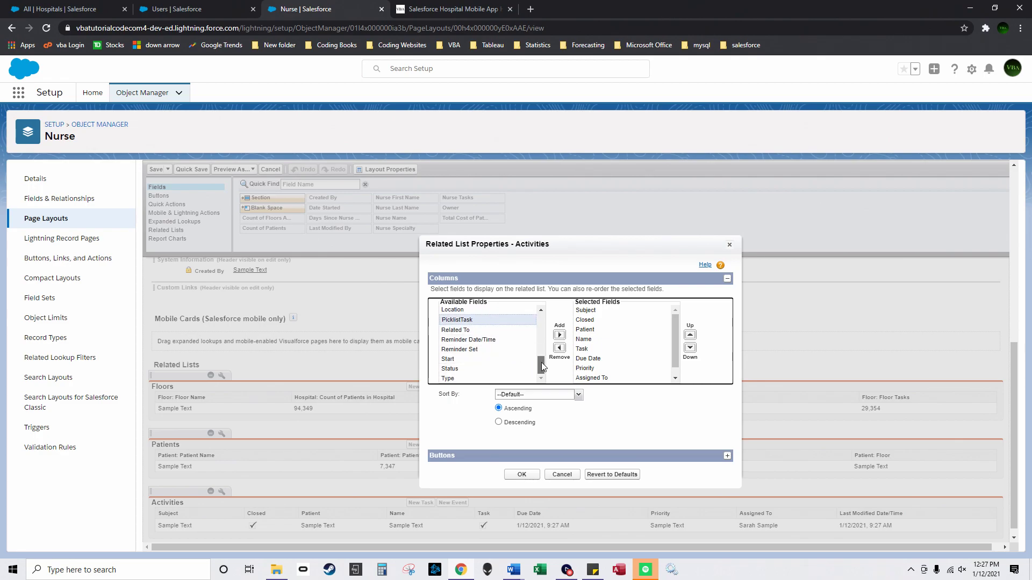
left_click_drag(541, 362, 541, 321)
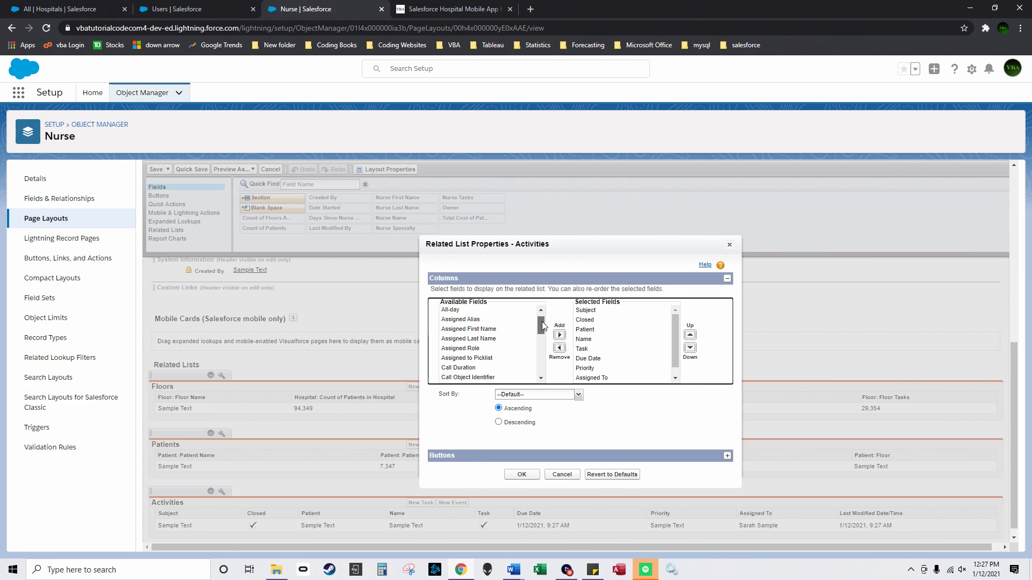
Step: Add an Assigned to Picklist column right after Patient and save the Nurse layout
left_click(468, 358)
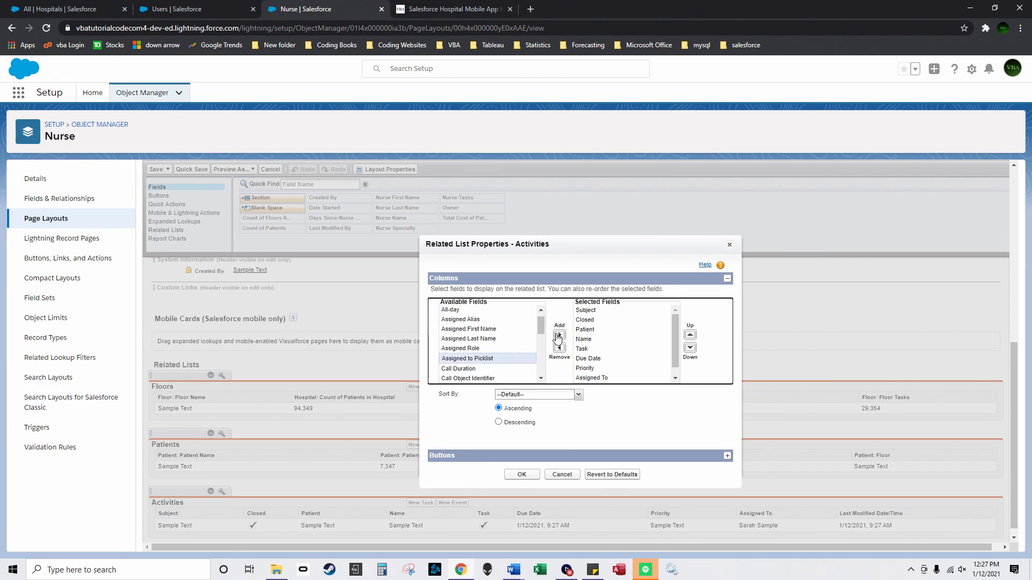
left_click(558, 337)
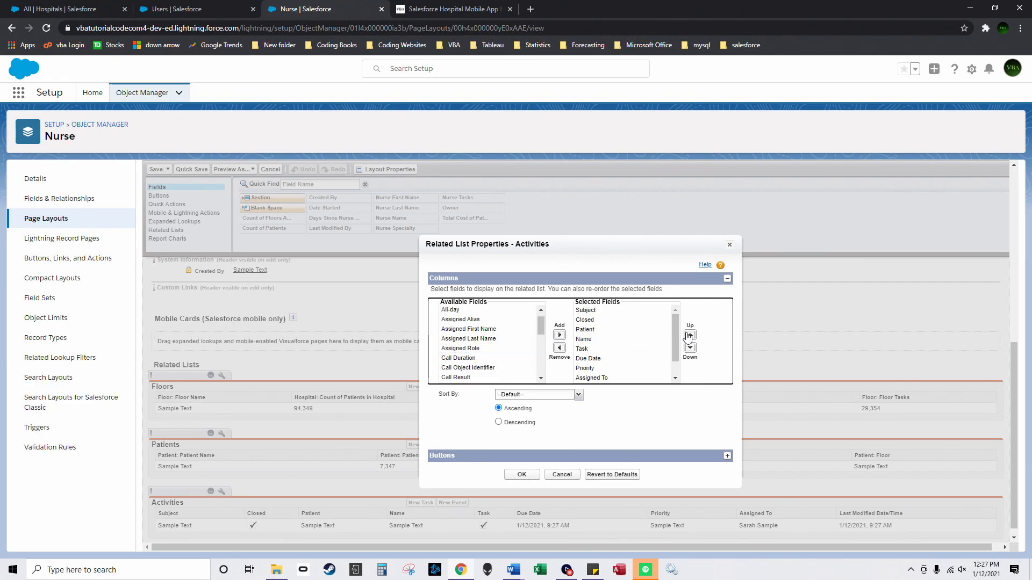
scroll(670, 337, "down", 1)
left_click(690, 335)
left_click(690, 335)
left_click(689, 335)
left_click(690, 335)
left_click(689, 335)
left_click(691, 336)
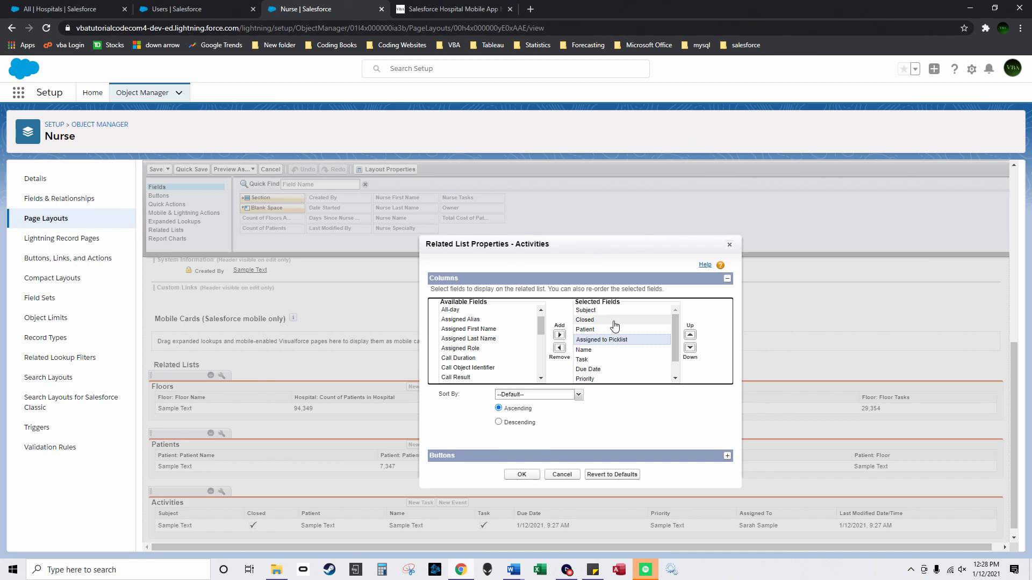
left_click(520, 474)
left_click(156, 169)
Step: Open the Patient Layout's Activities related list column settings
left_click(90, 124)
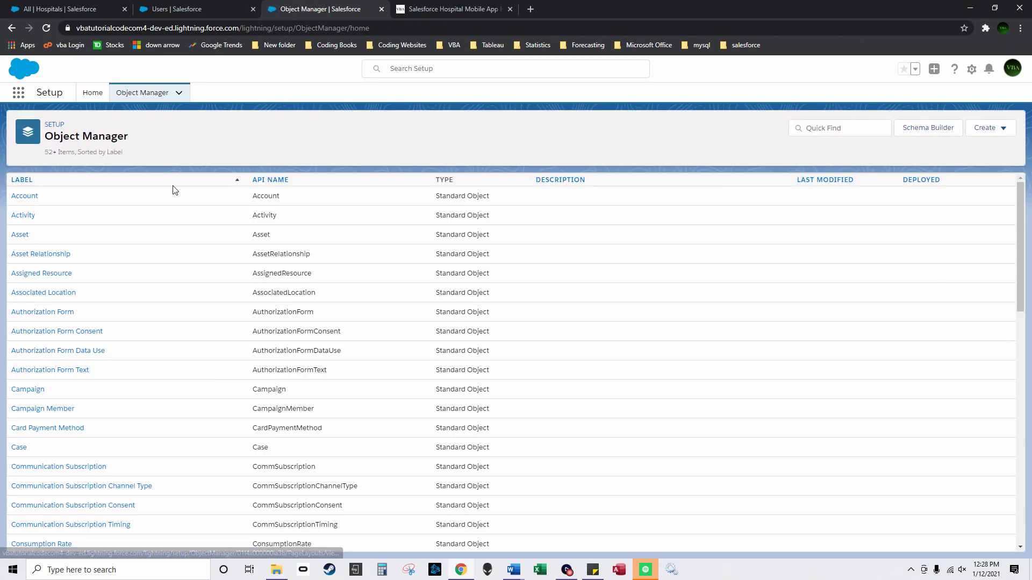
left_click(553, 180)
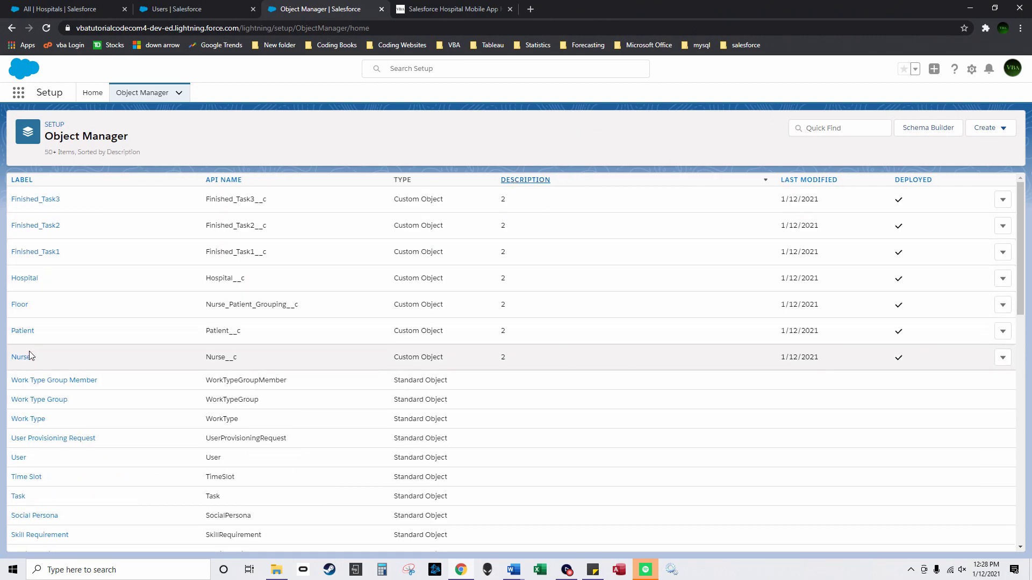
left_click(24, 331)
left_click(64, 219)
left_click(172, 226)
scroll(280, 419, "down", 10)
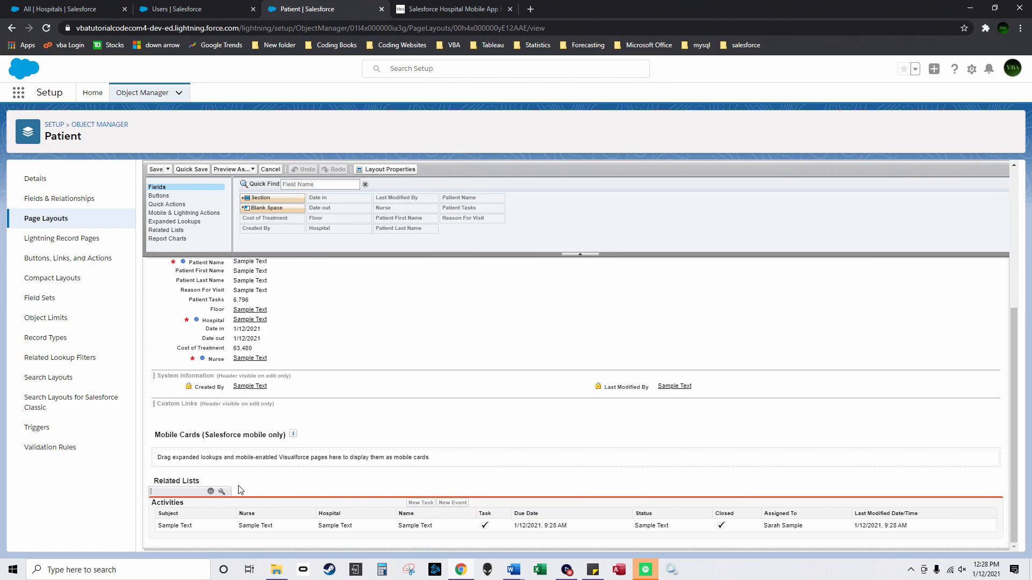
left_click(222, 491)
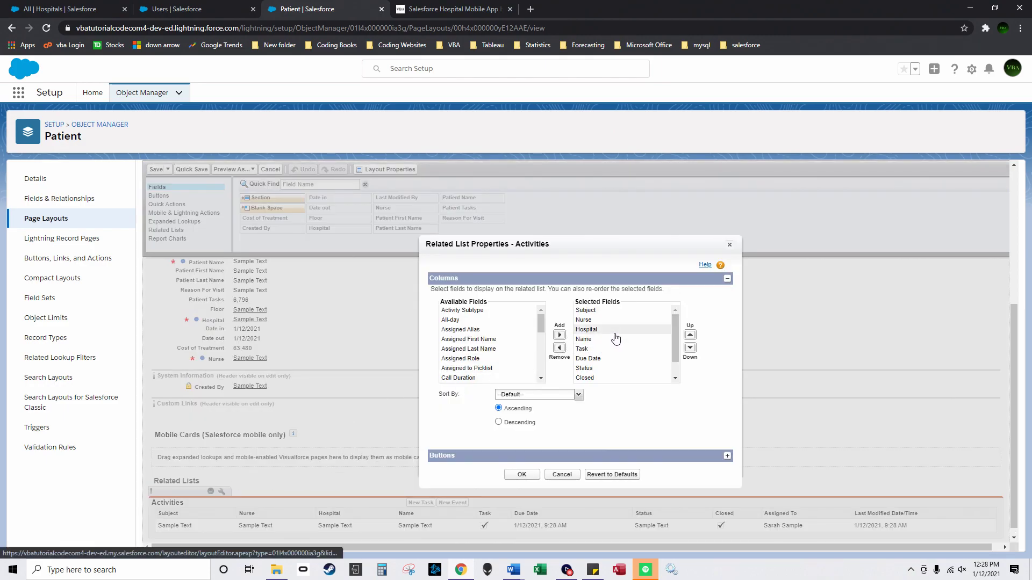
Step: Remove the Last Modified Date/Time column from the Activities list
mouse_move(542, 326)
left_mouse_down()
mouse_move(541, 363)
mouse_move(539, 307)
left_mouse_up()
scroll(494, 339, "down", 2)
left_click(467, 333)
left_click(559, 334)
scroll(673, 365, "down", 1)
left_click(628, 383)
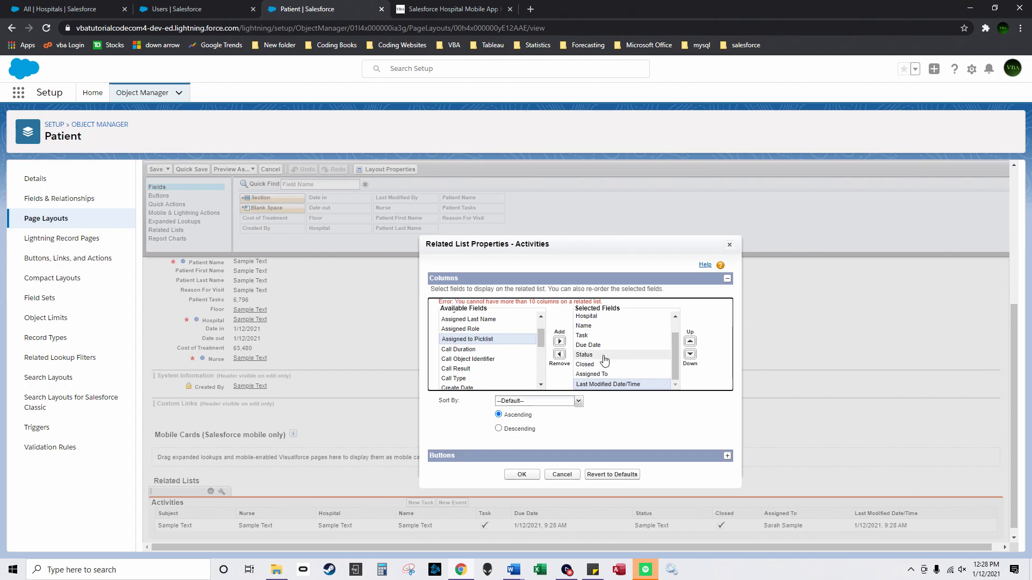
scroll(606, 359, "up", 2)
scroll(605, 359, "up", 1)
scroll(607, 376, "down", 1)
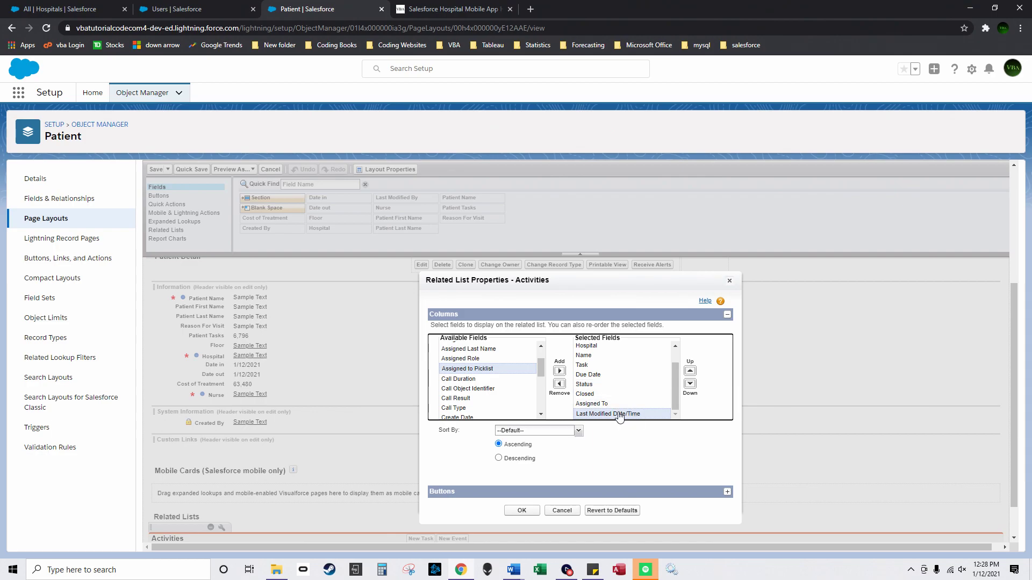
left_click(559, 384)
Step: Add Assigned to Picklist, move it up after Hospital, and save the Patient layout
scroll(489, 387, "down", 2)
scroll(493, 395, "up", 2)
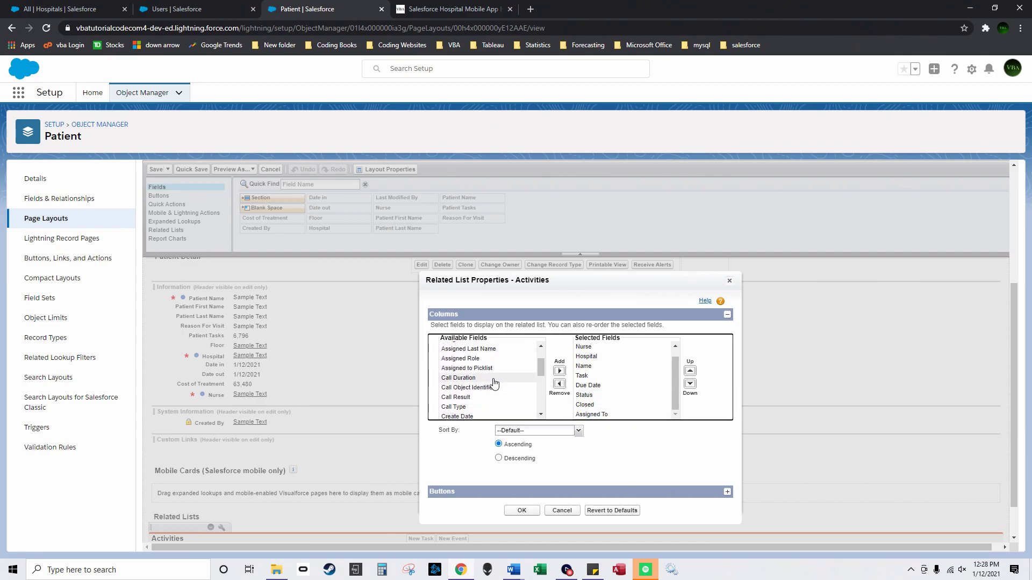
left_click(559, 371)
scroll(688, 387, "down", 1)
left_click(690, 326)
left_click(691, 325)
left_click(690, 326)
left_click(690, 325)
left_click(690, 326)
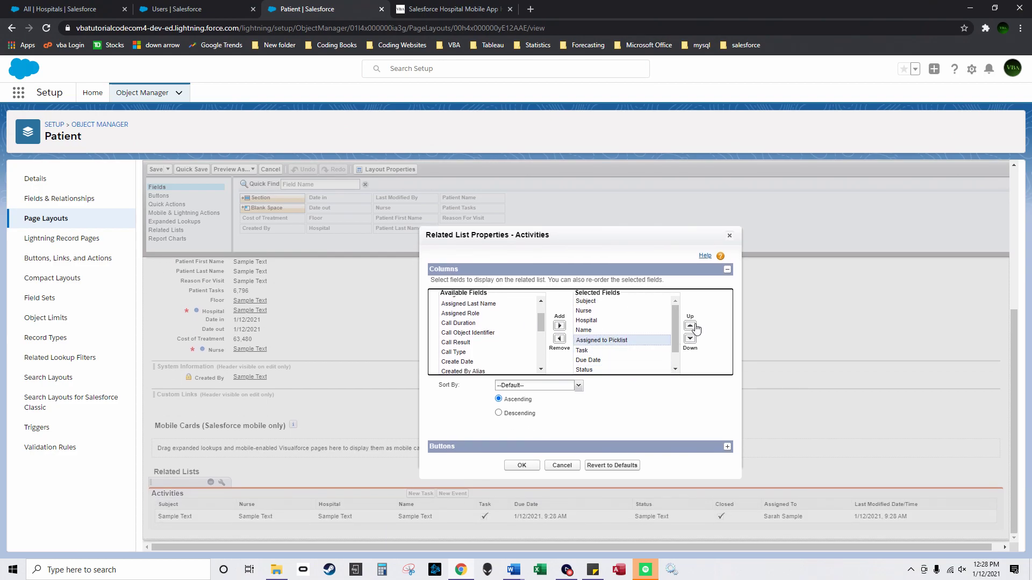
left_click(690, 326)
left_click(522, 466)
left_click(156, 170)
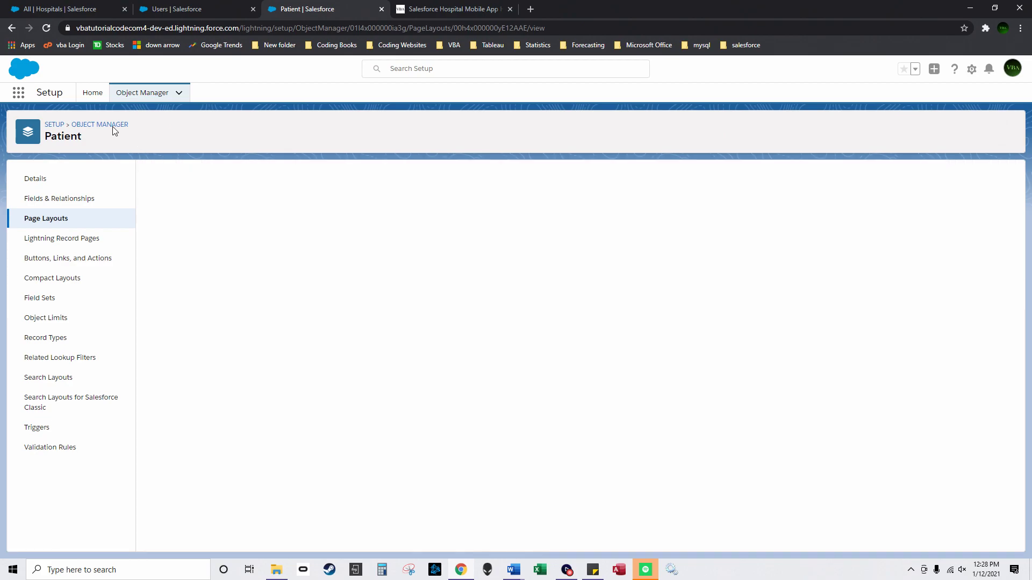
left_click(100, 125)
Step: Open the Floor Layout's Activities related list column settings
left_click(570, 183)
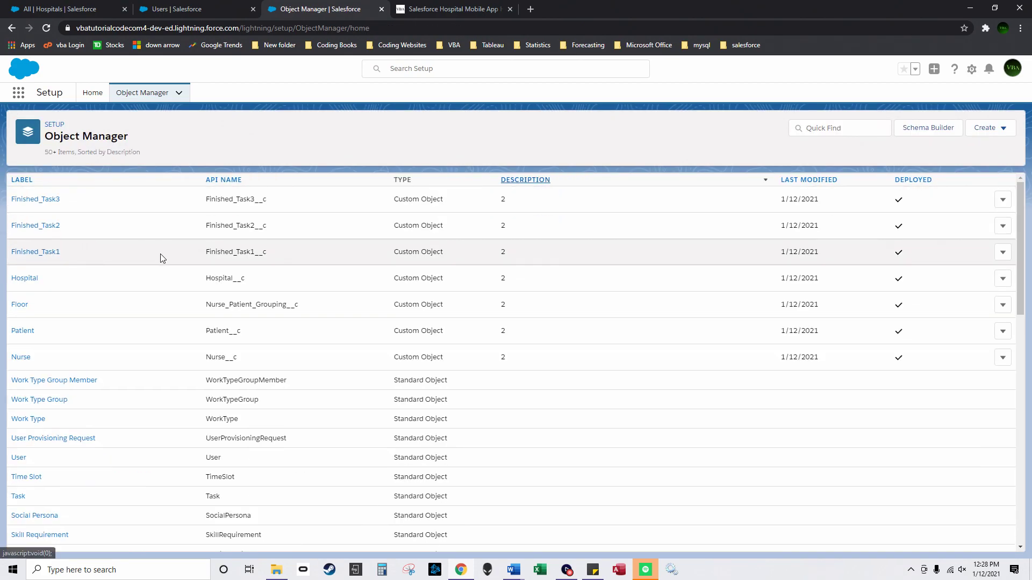
left_click(24, 305)
left_click(54, 204)
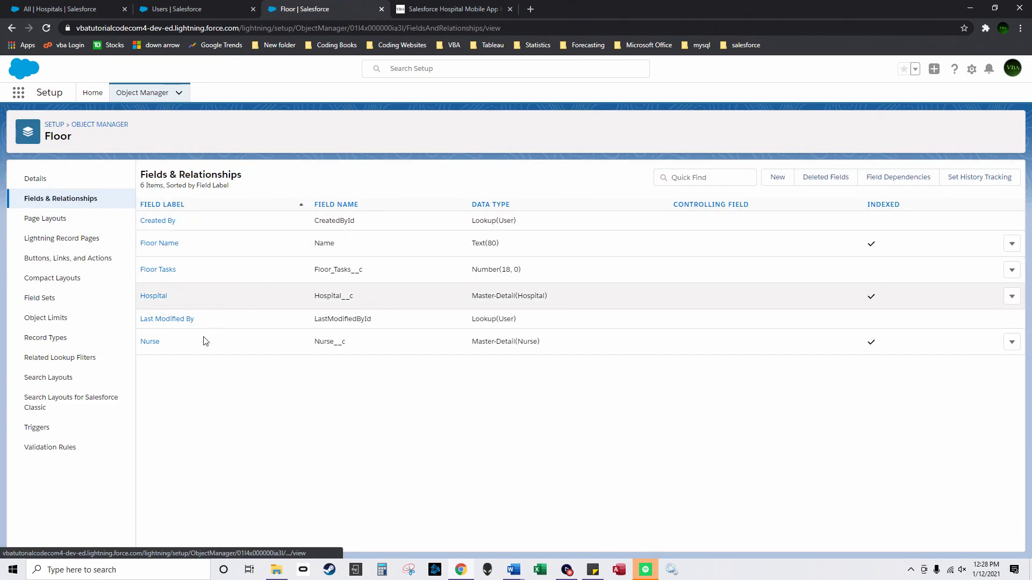
left_click(47, 219)
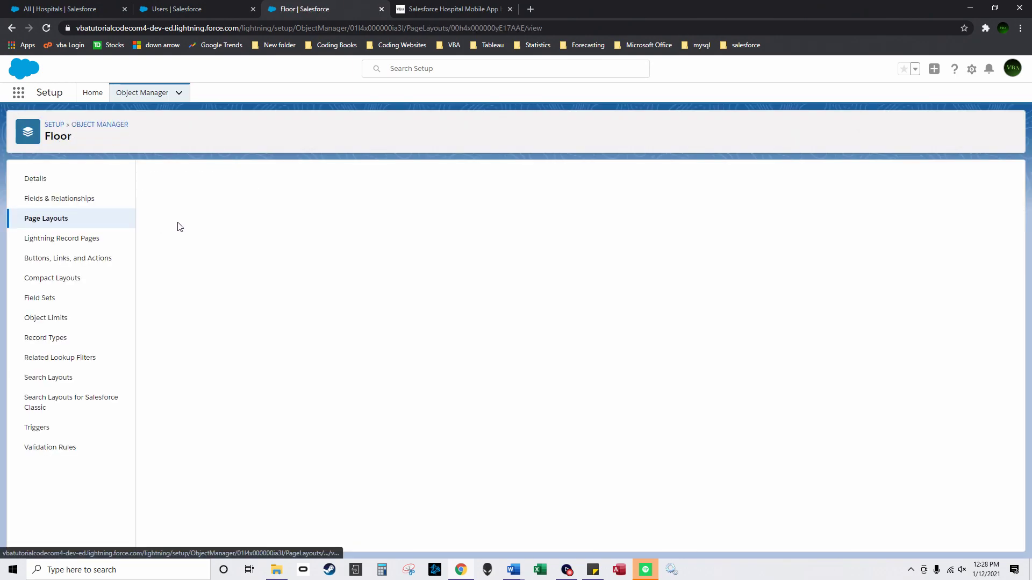
left_click(169, 223)
scroll(362, 385, "down", 10)
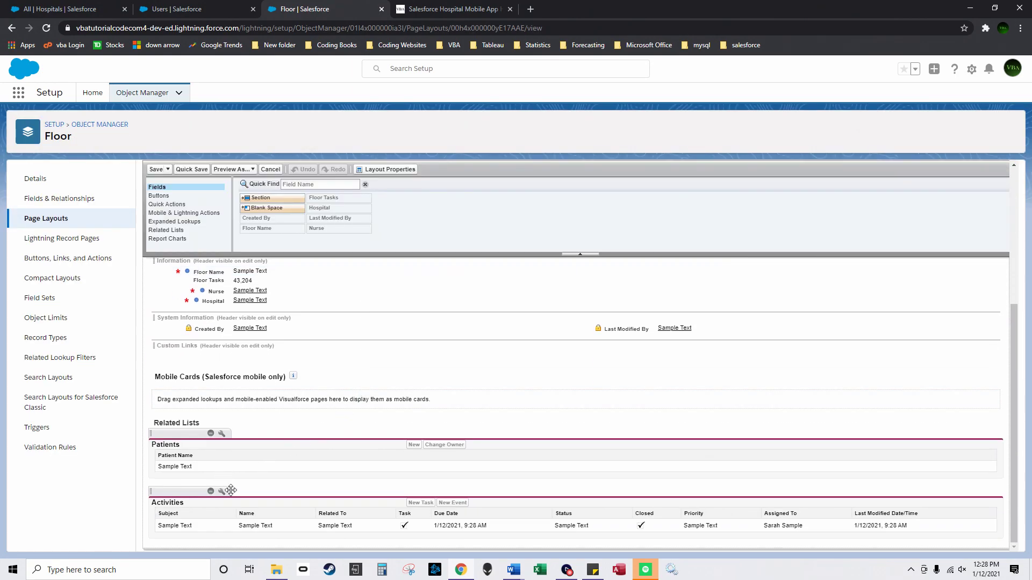
left_click(221, 491)
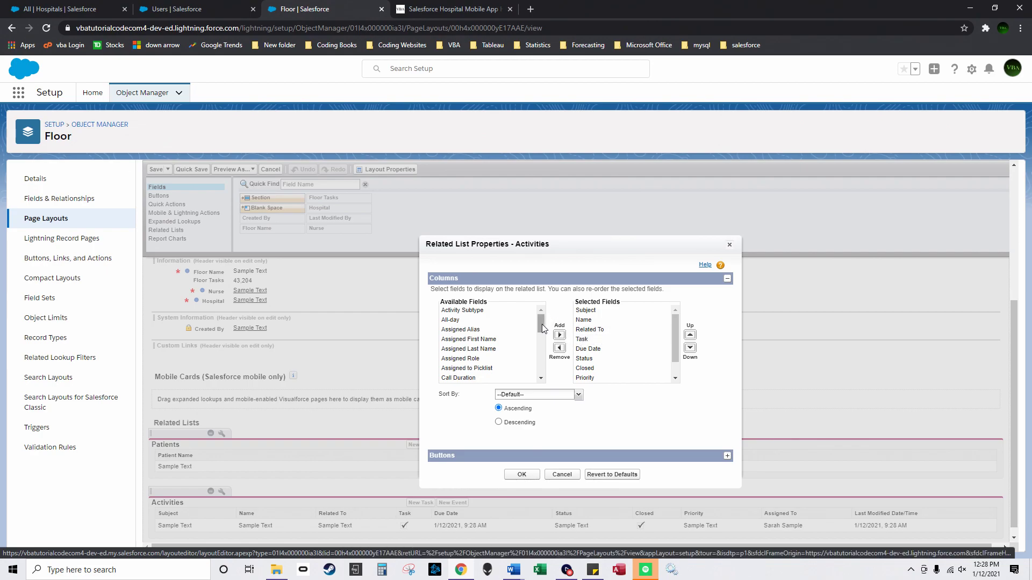
Step: Replace the Due Date column with Assigned to Picklist, moved higher in the order
left_click_drag(542, 329, 542, 332)
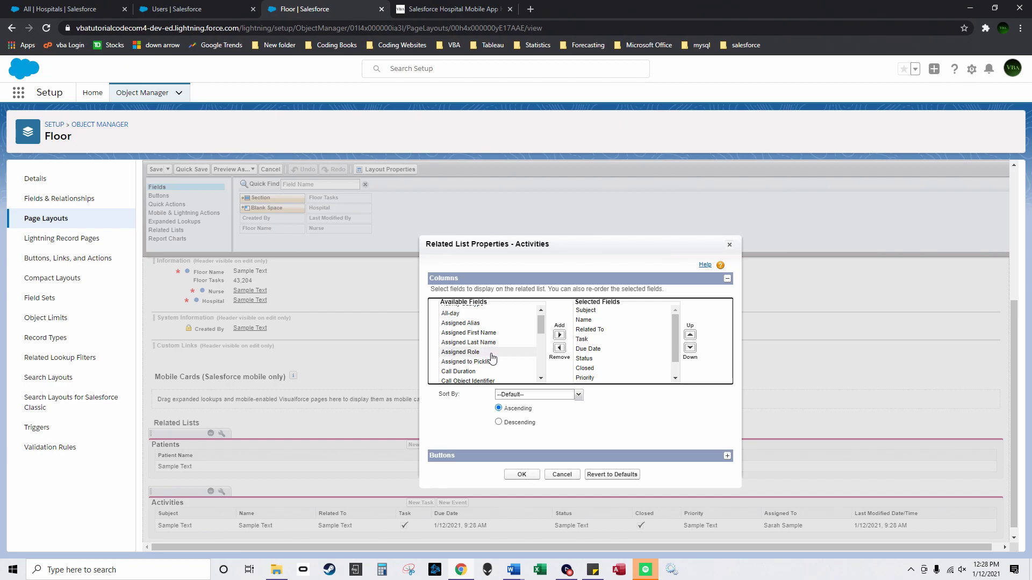
left_click(488, 362)
left_click(560, 335)
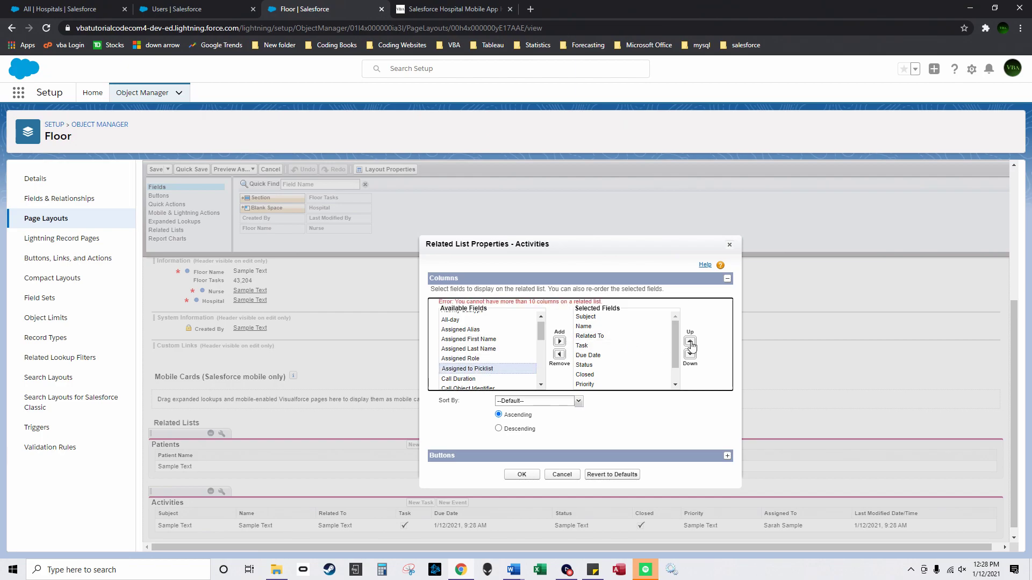
scroll(618, 365, "down", 2)
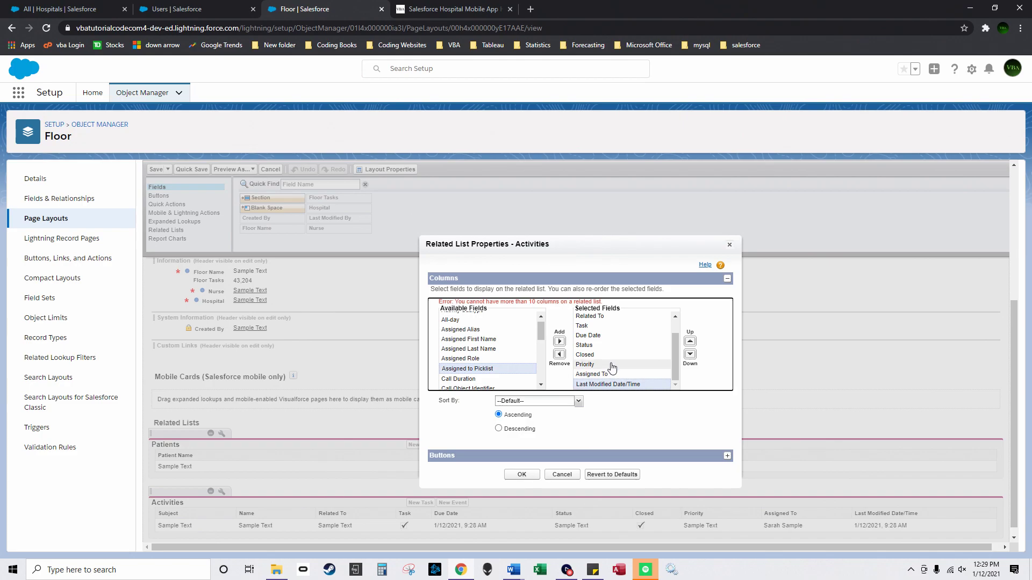
left_click(600, 336)
left_click(559, 354)
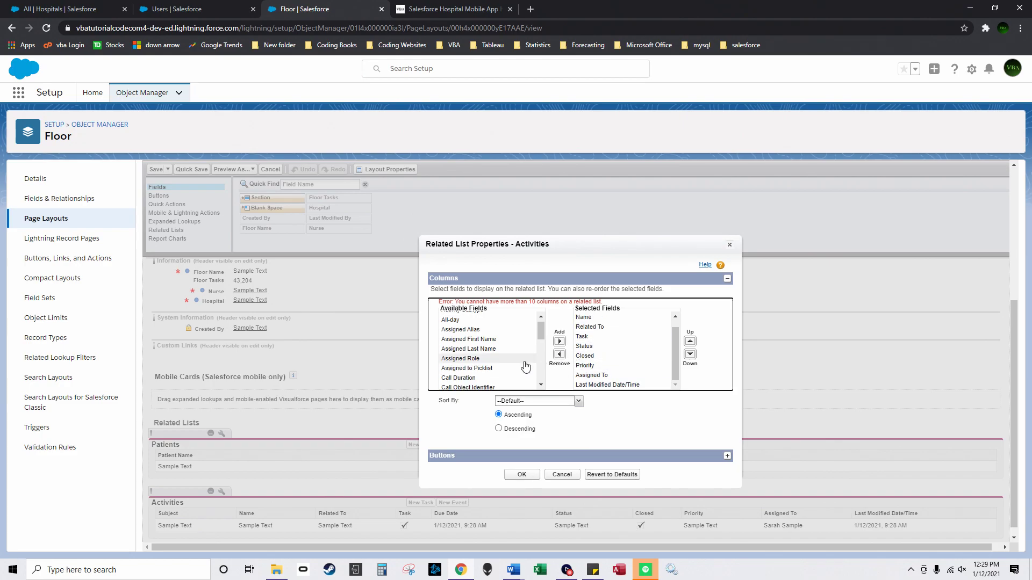
left_click(558, 343)
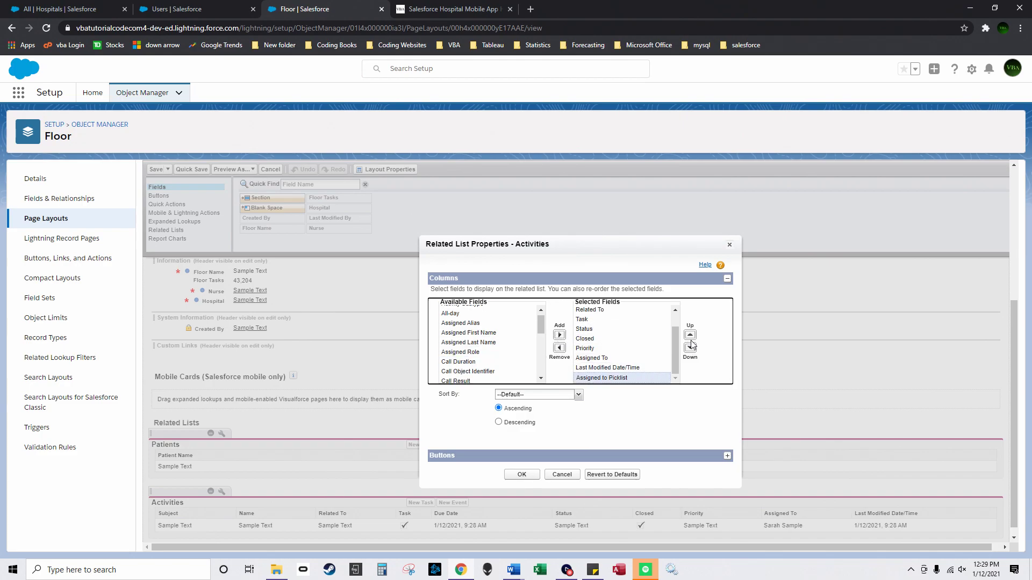
left_click(690, 336)
left_click(690, 335)
left_click(690, 335)
left_click(690, 336)
left_click(690, 336)
left_click(691, 335)
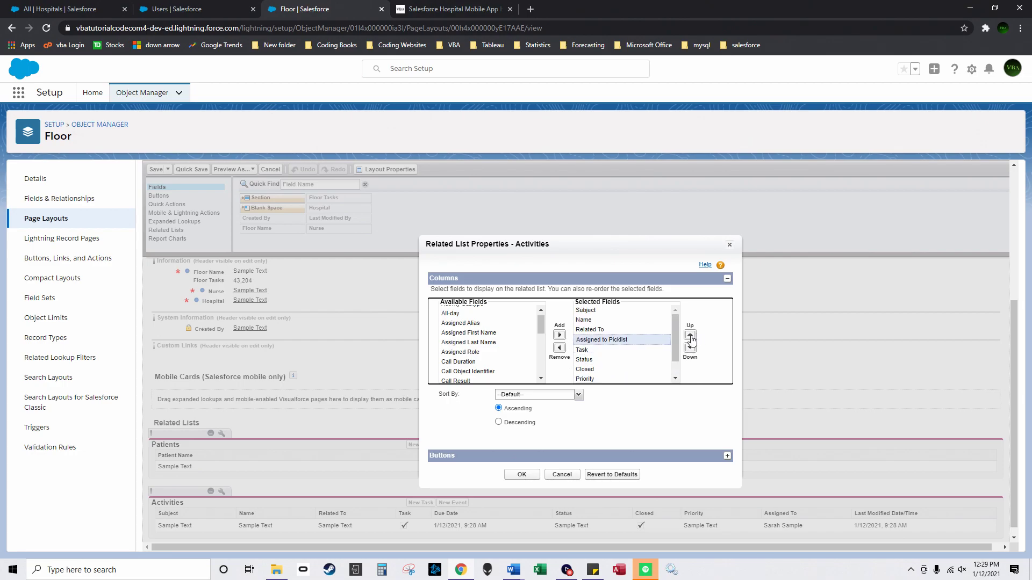
left_click(690, 335)
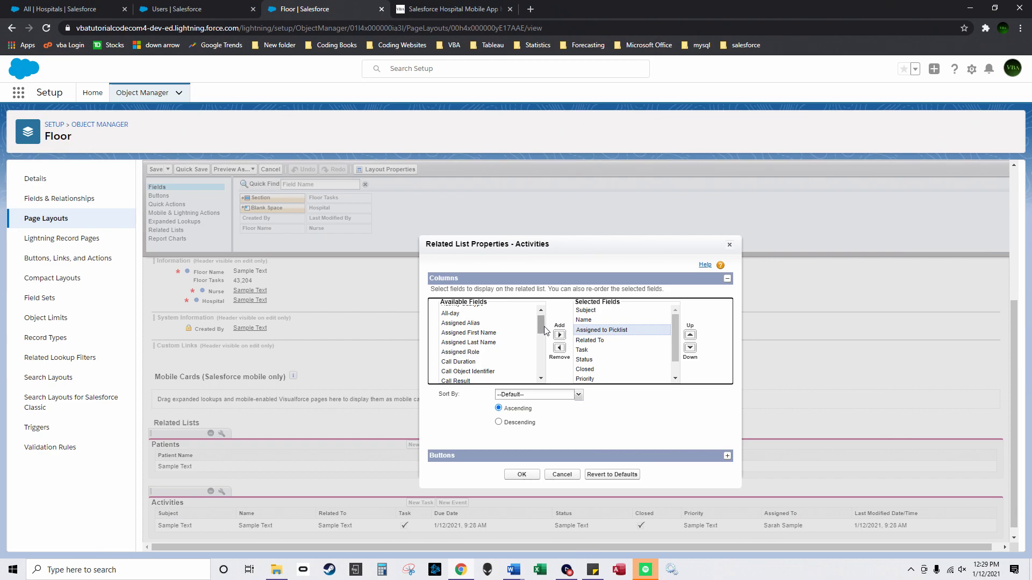
Step: Replace the Priority column with a Nurse column
scroll(487, 346, "down", 6)
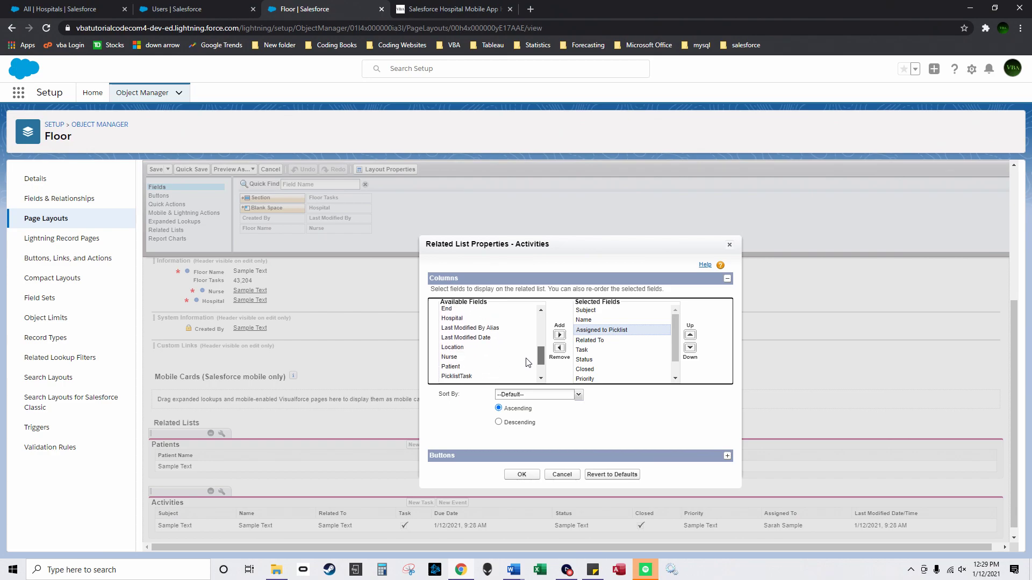
left_click(486, 342)
left_click(559, 334)
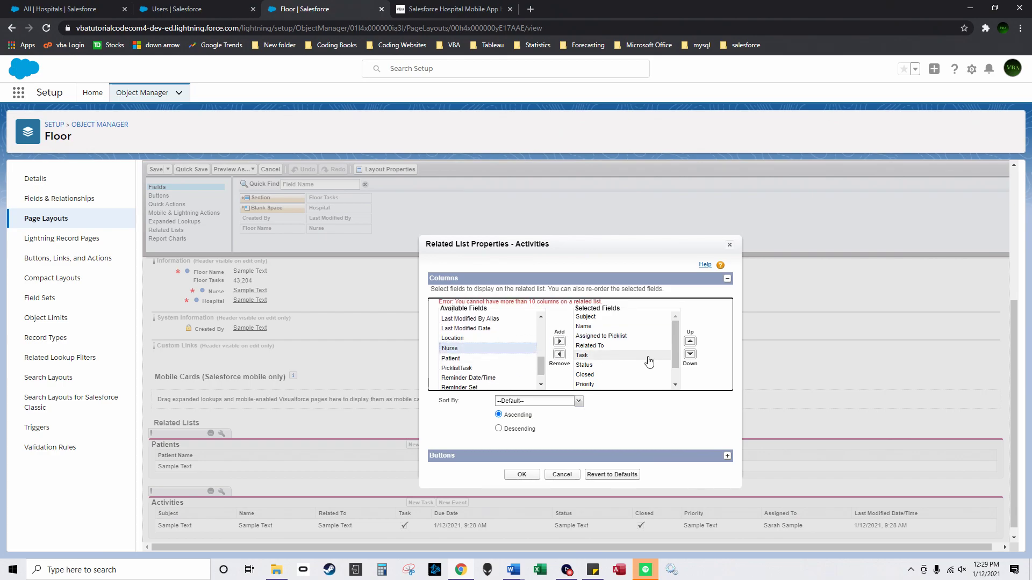
scroll(626, 366, "down", 2)
left_click(622, 366)
left_click(559, 355)
left_click(493, 350)
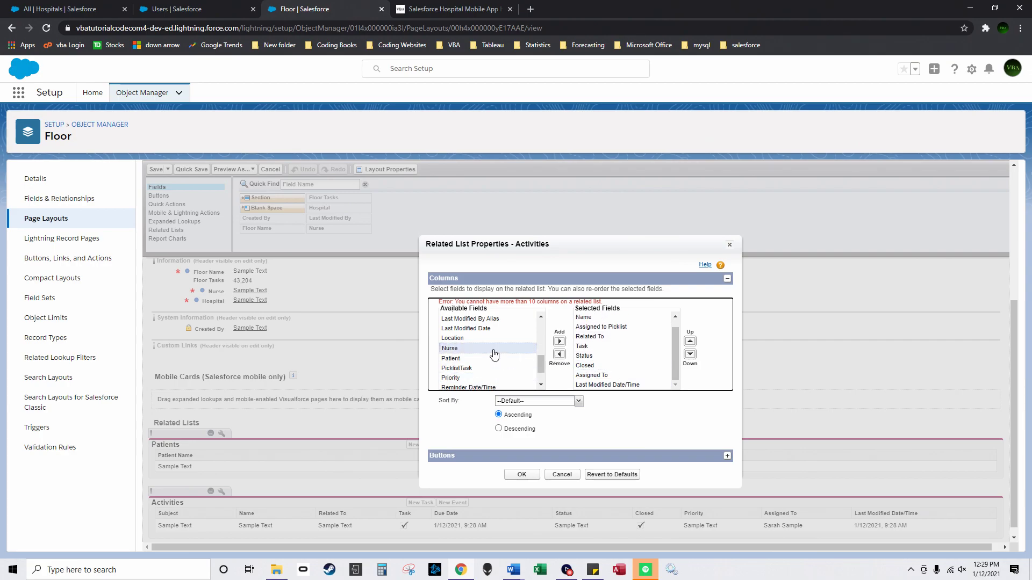
left_click(559, 334)
Step: Move the Nurse column up to just below Name
scroll(677, 360, "down", 1)
left_click(690, 335)
left_click(691, 334)
left_click(690, 334)
scroll(679, 328, "up", 1)
left_click(690, 335)
left_click(690, 335)
left_click(690, 334)
left_click(690, 334)
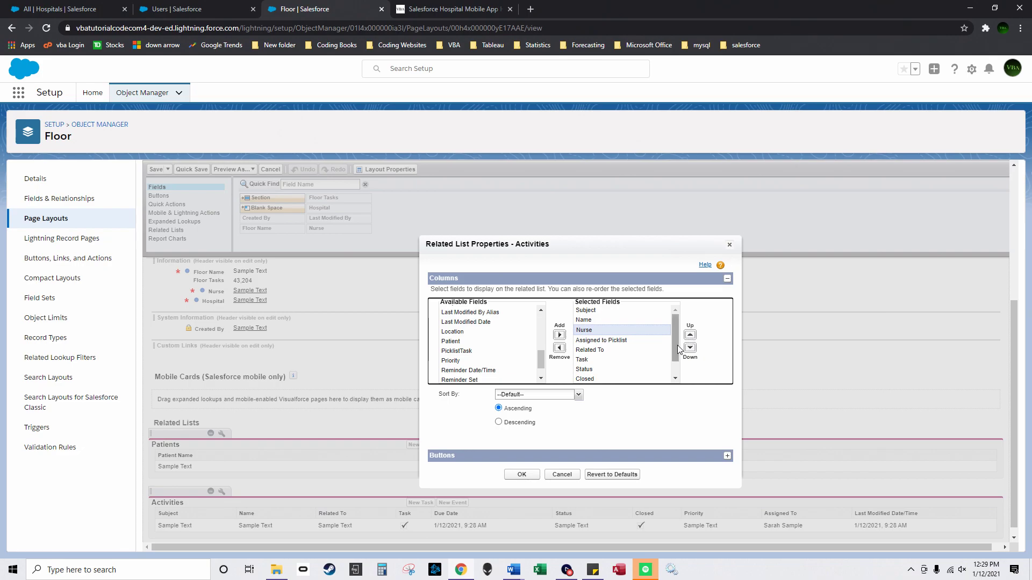
Step: Replace Name with a Patient column just below Subject, apply, and save the Floor layout
left_click(612, 321)
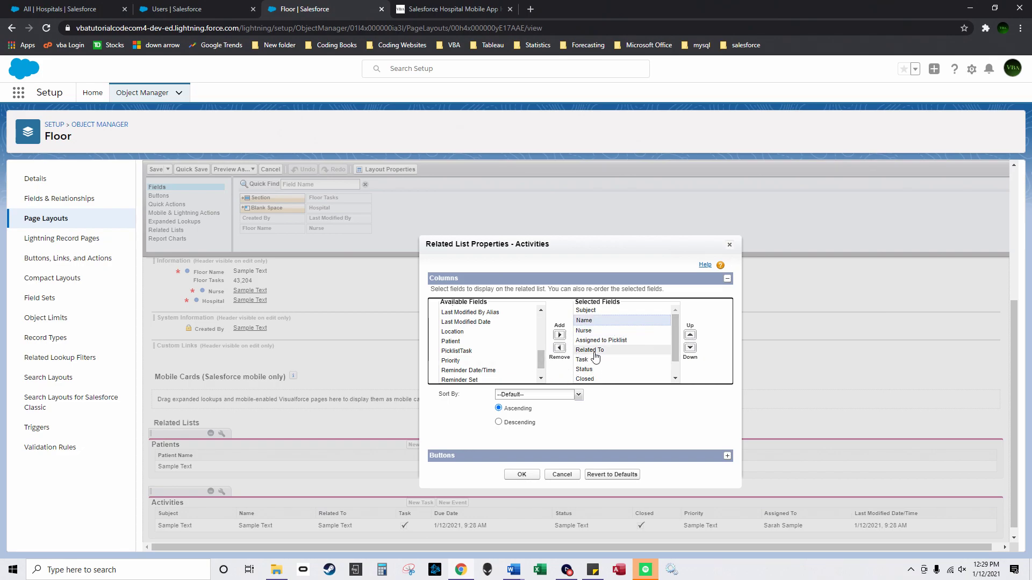
left_click(560, 348)
scroll(529, 352, "down", 1)
left_click(520, 334)
left_click(559, 336)
scroll(675, 347, "down", 2)
left_click(690, 334)
left_click(690, 335)
left_click(690, 335)
left_click(690, 335)
left_click(690, 335)
left_click(690, 334)
scroll(676, 342, "up", 2)
left_click(690, 335)
left_click(691, 335)
left_click(521, 475)
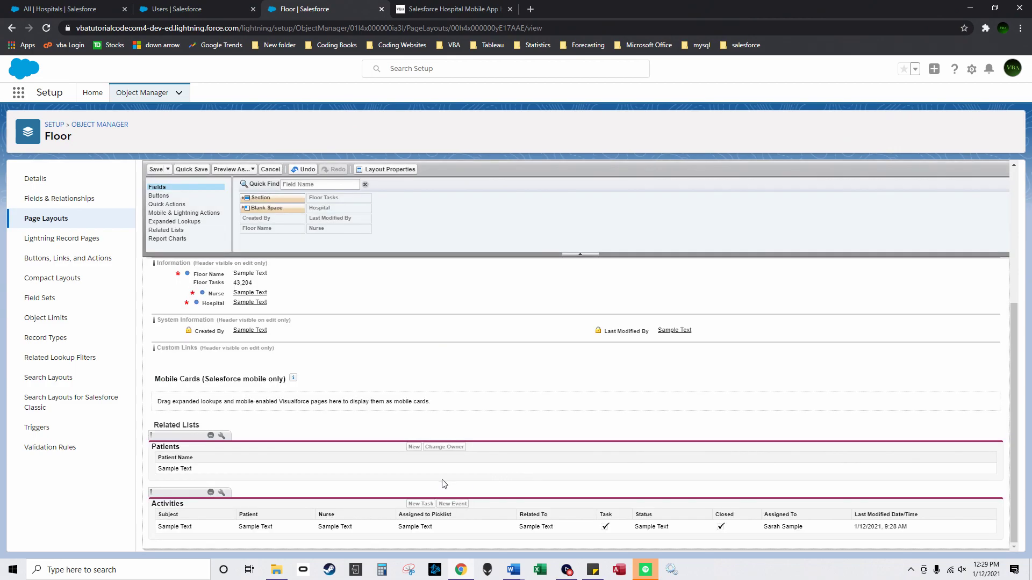
left_click(154, 169)
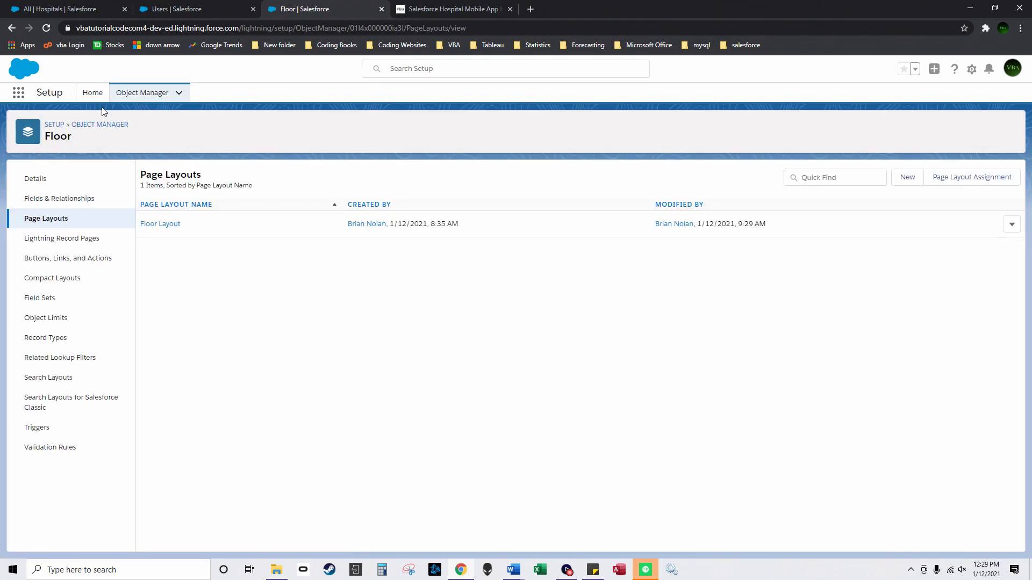
Step: Open the Hospital Layout for editing, with objects sorted custom-first
left_click(141, 95)
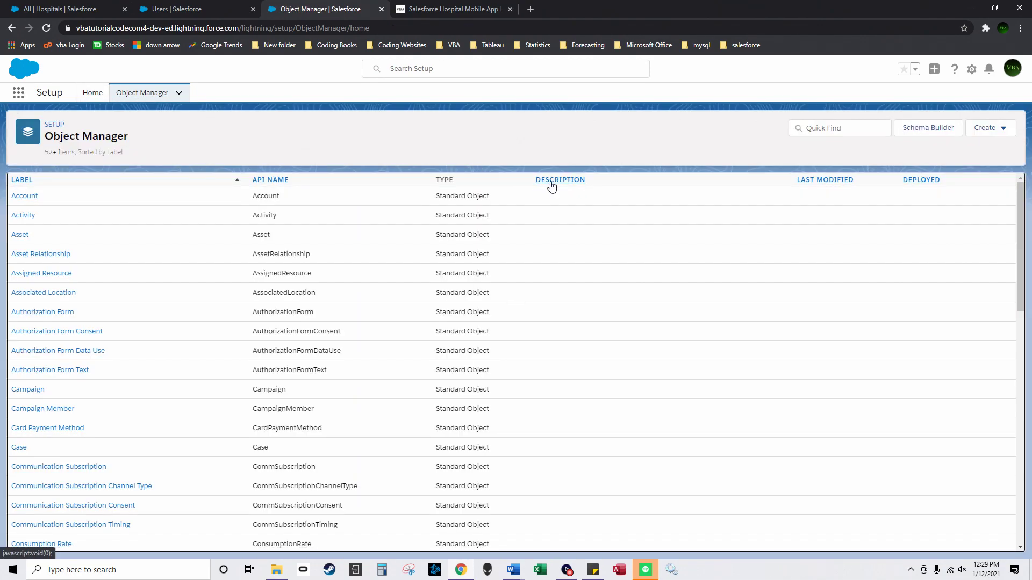
left_click(552, 185)
left_click(22, 278)
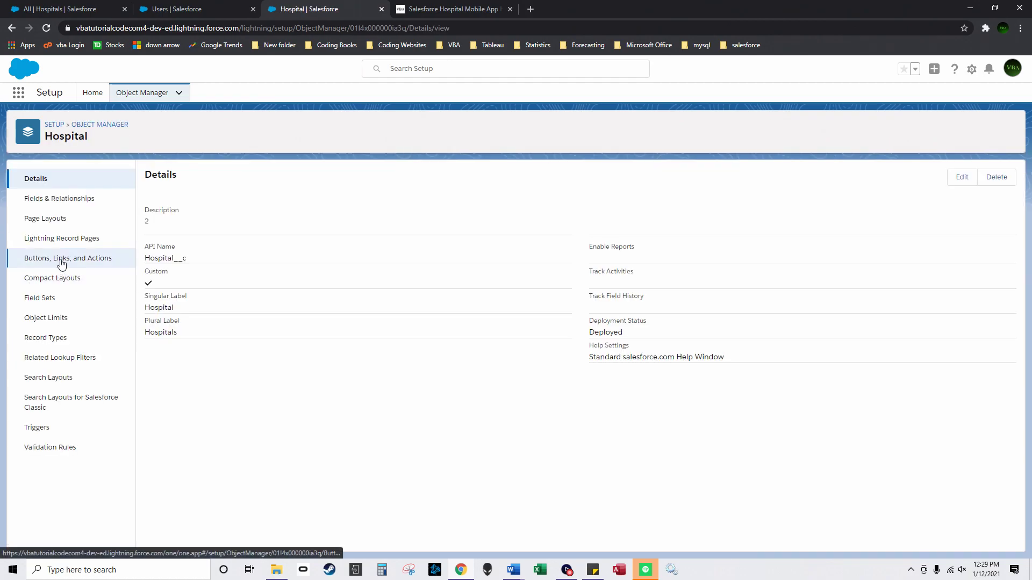
left_click(68, 221)
left_click(142, 223)
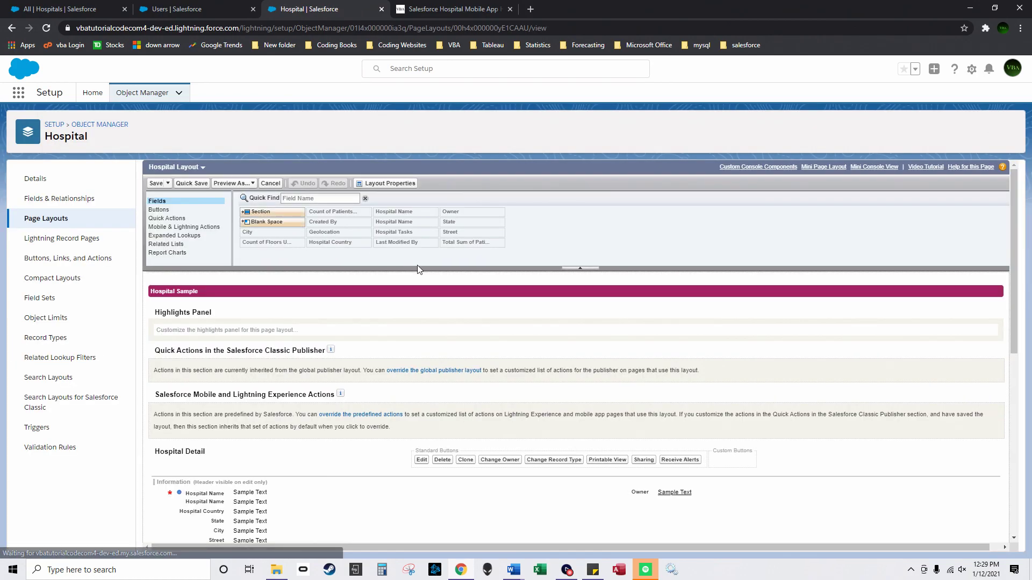
scroll(357, 391, "down", 10)
scroll(253, 464, "down", 3)
Step: Review the Activities, Patients and Floors related list columns unchanged, then return to Object Manager
left_click(222, 492)
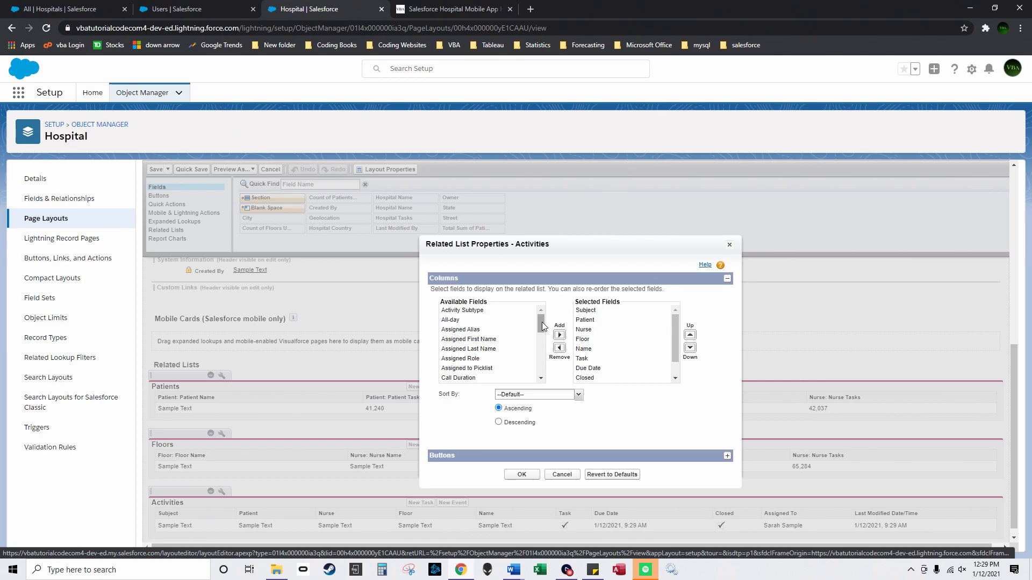
left_click(567, 477)
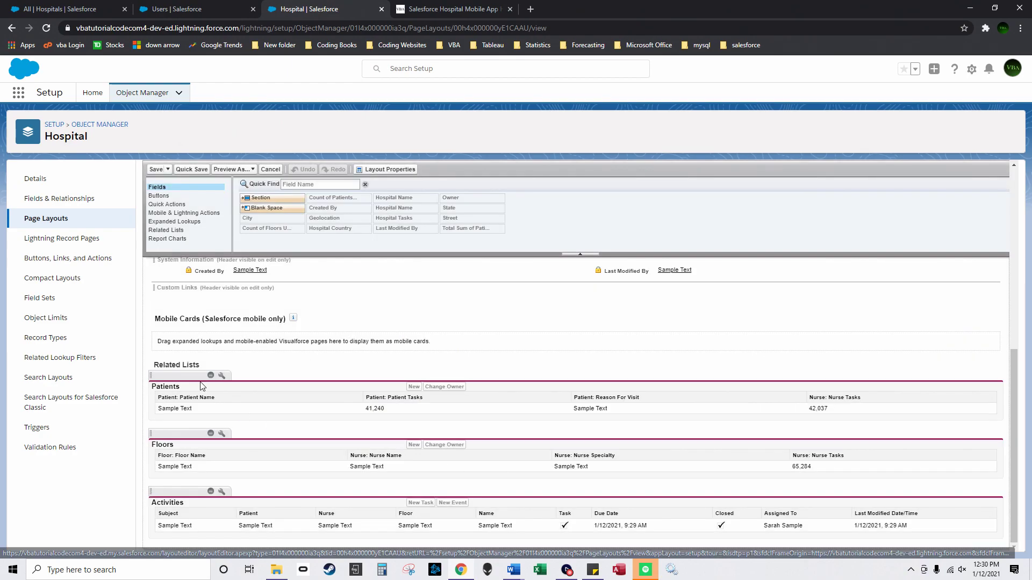
left_click(222, 375)
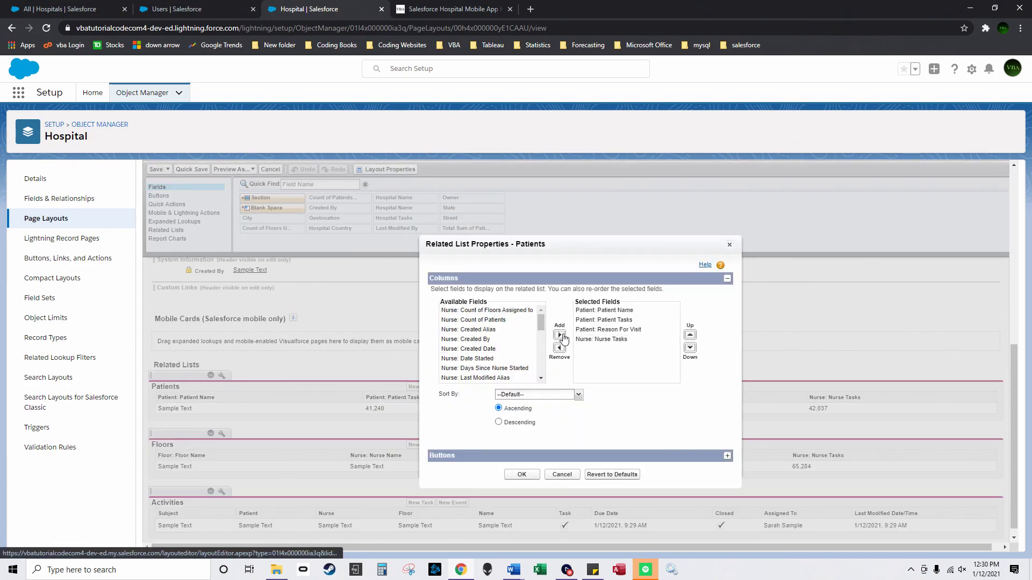
left_click(562, 475)
left_click(222, 434)
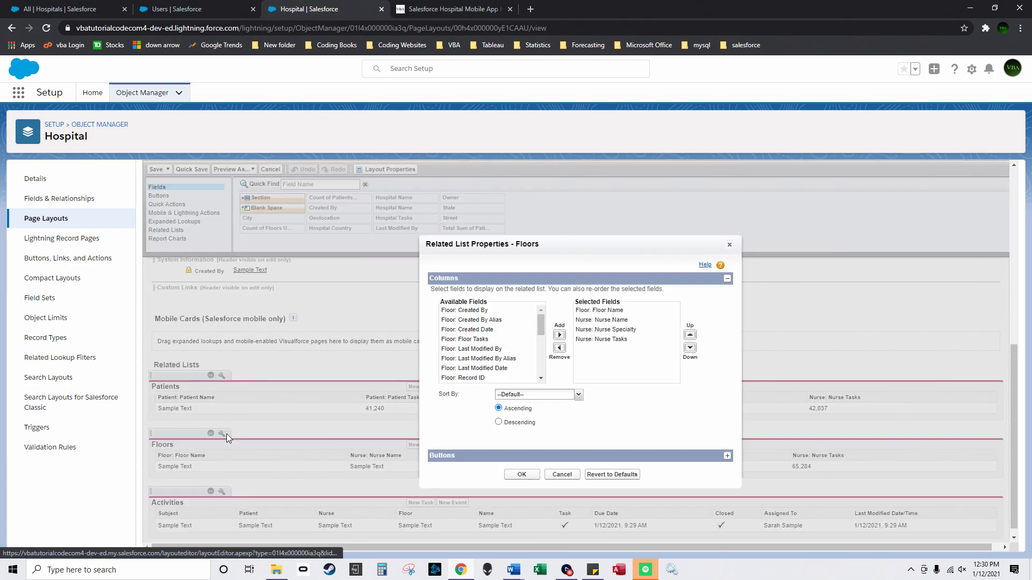
left_click(562, 475)
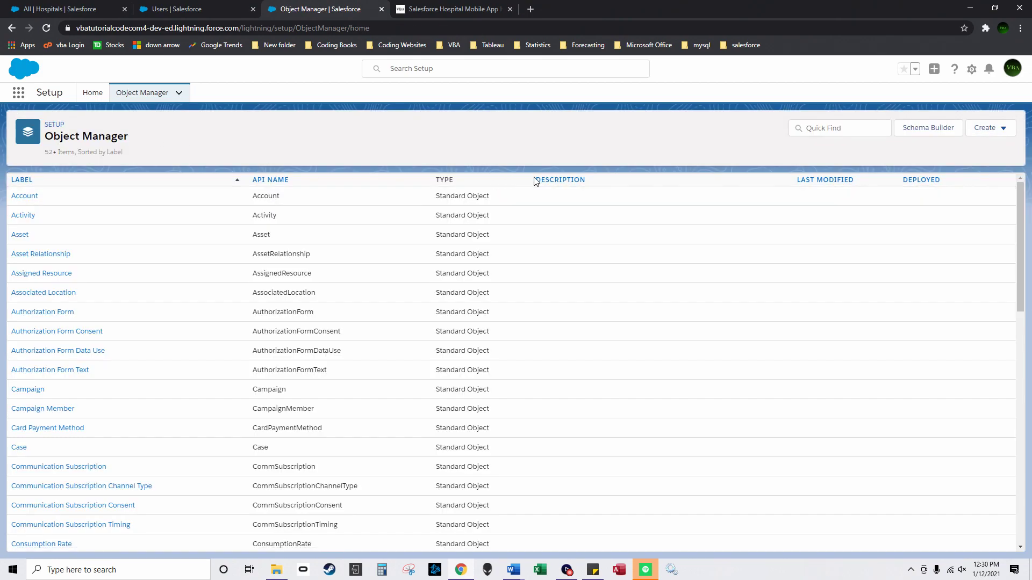
left_click(534, 180)
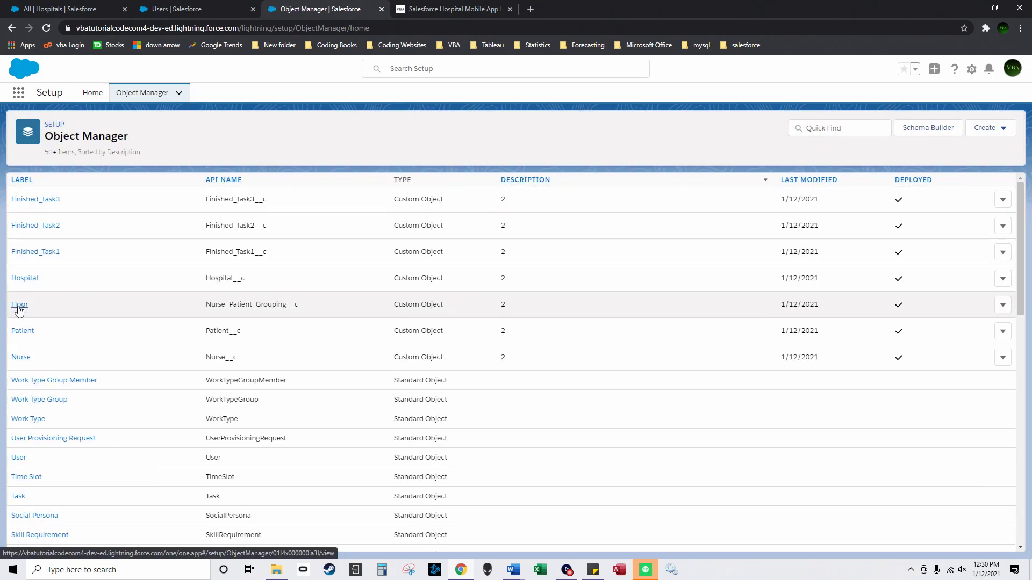
Step: Open the Floor object's Floor Layout page layout for editing
left_click(19, 305)
left_click(33, 218)
left_click(158, 287)
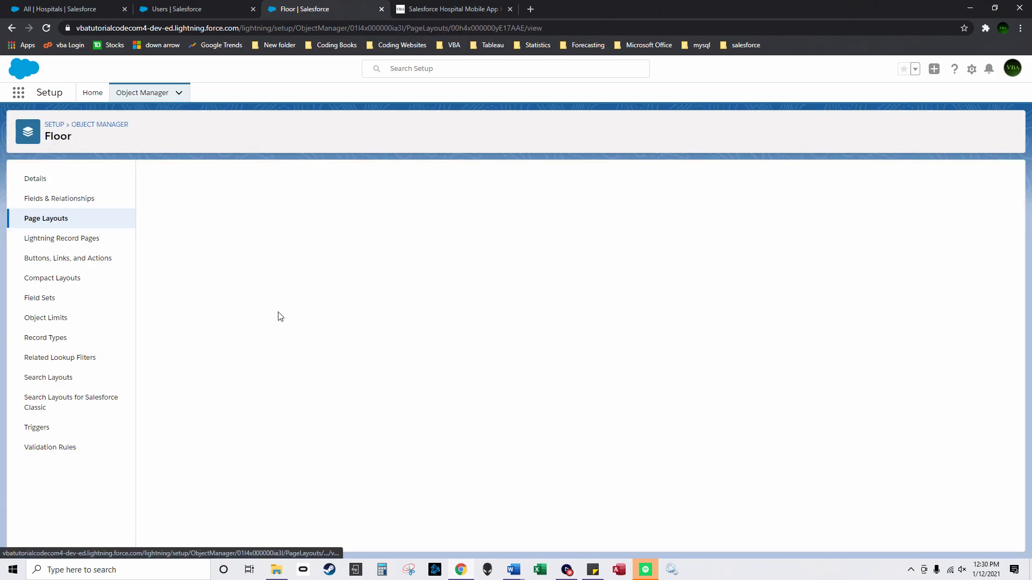
scroll(237, 430, "down", 5)
Step: Add Nurse, Patient Tasks and Reason For Visit as Patients list columns, then save the layout
left_click(221, 433)
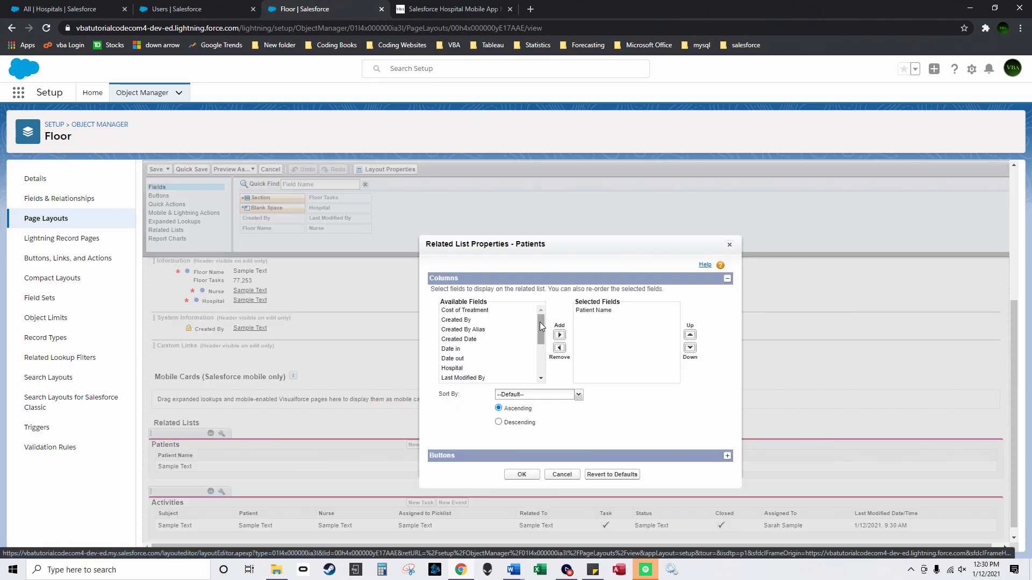
left_click_drag(539, 322, 536, 363)
left_click(524, 349)
left_click(559, 334)
left_click(534, 359)
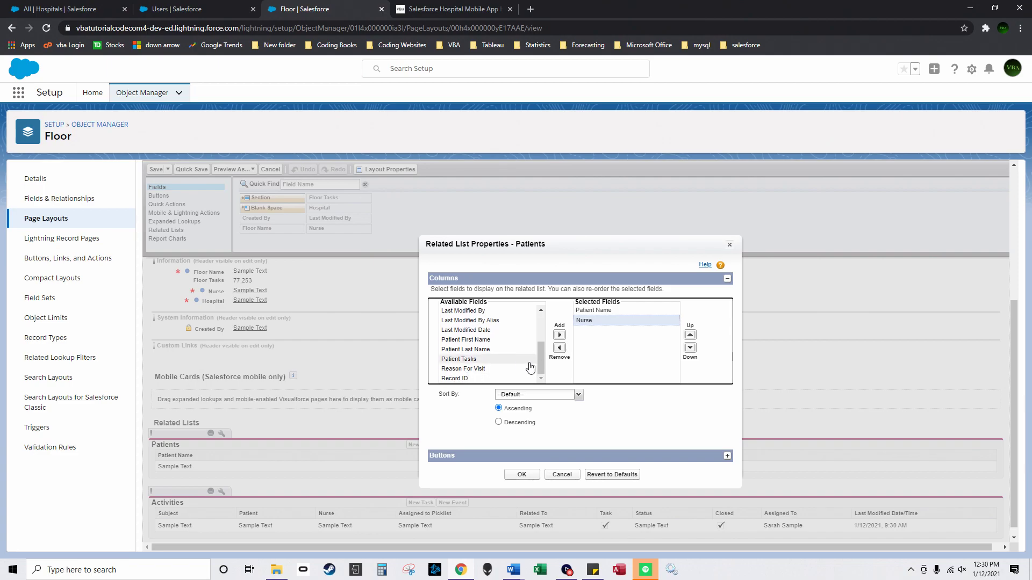
left_click(559, 335)
mouse_move(542, 362)
left_mouse_down()
mouse_move(537, 328)
mouse_move(534, 370)
left_mouse_up()
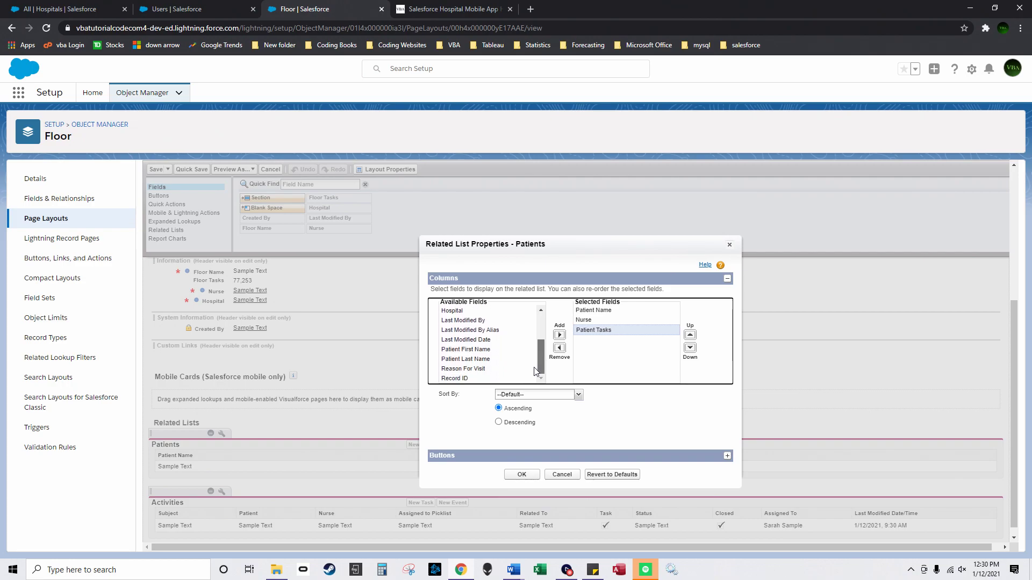
left_click(515, 369)
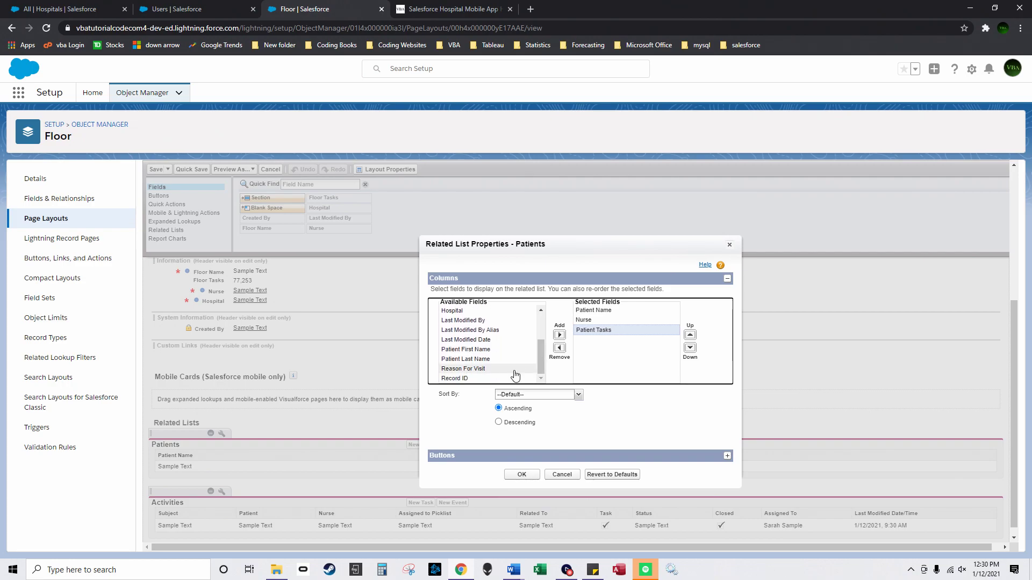
left_click(560, 336)
left_click(523, 474)
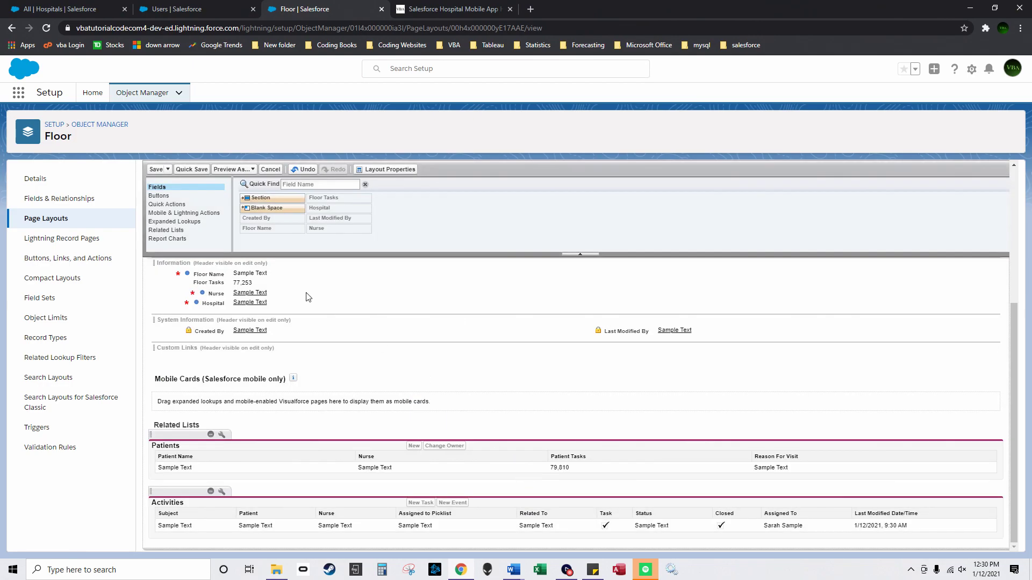
left_click(155, 170)
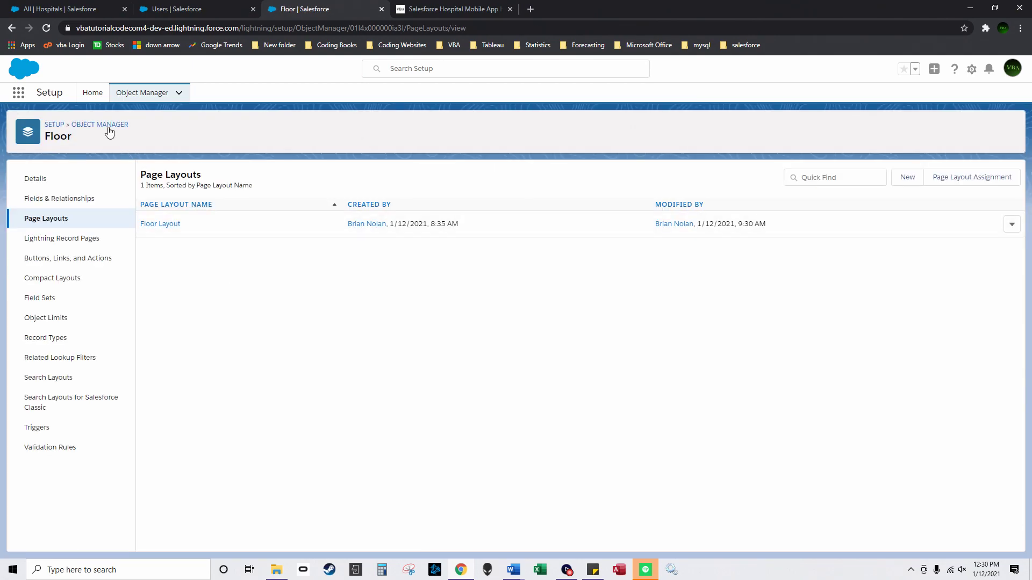
left_click(100, 125)
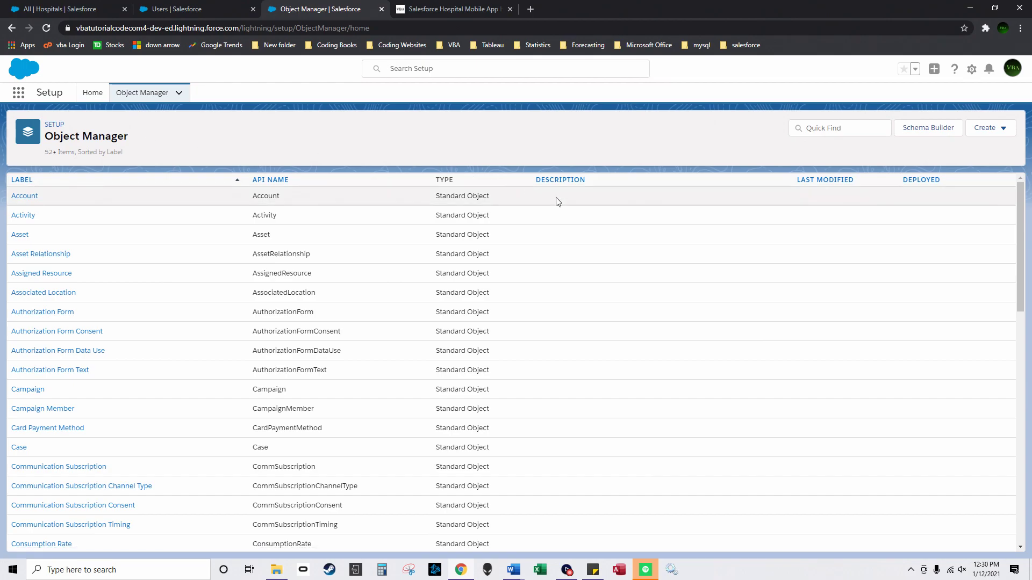
Step: Start a new custom Picklist field on the Finished_Task1 object
left_click(554, 181)
left_click(47, 253)
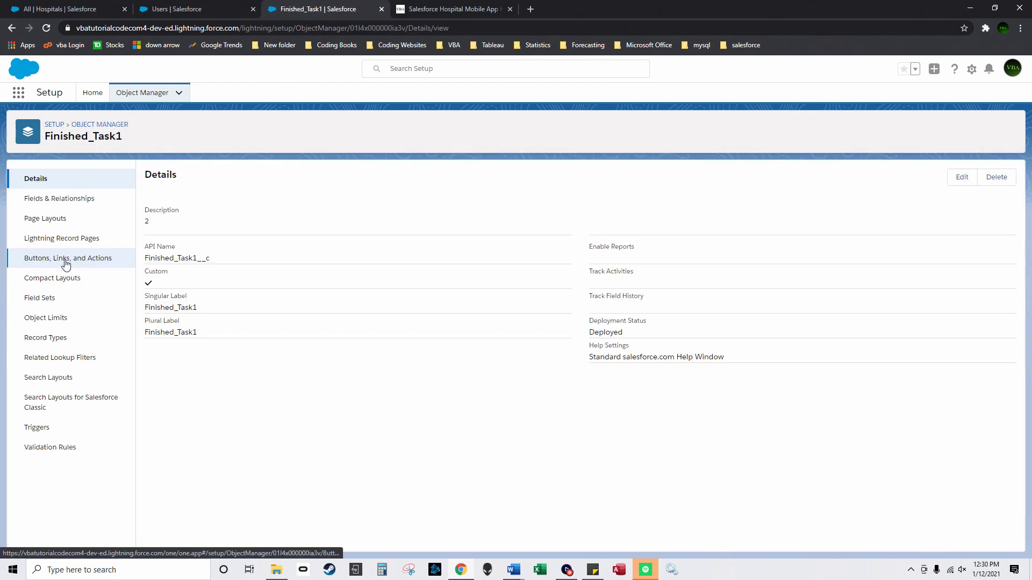
left_click(70, 199)
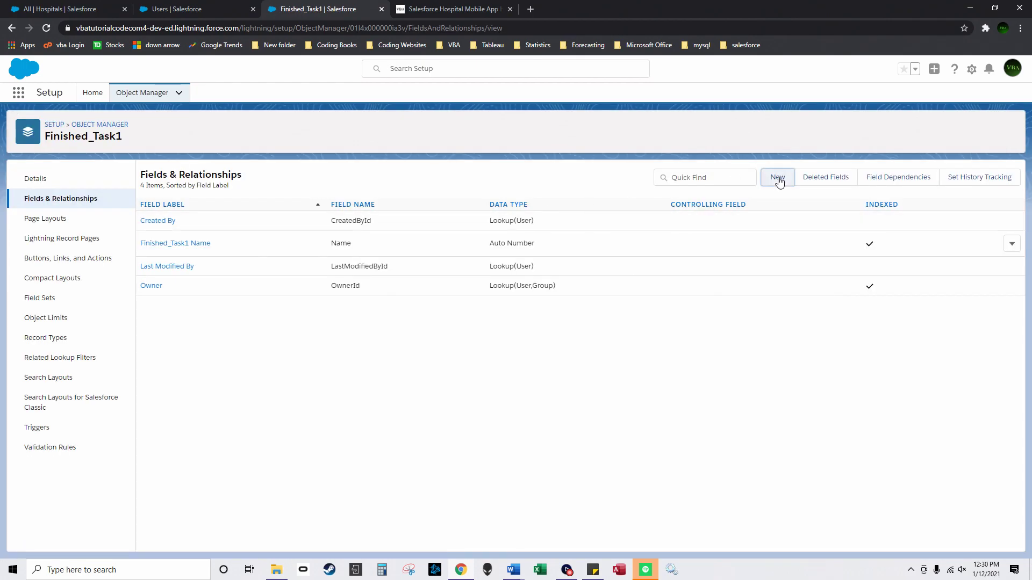
left_click(778, 178)
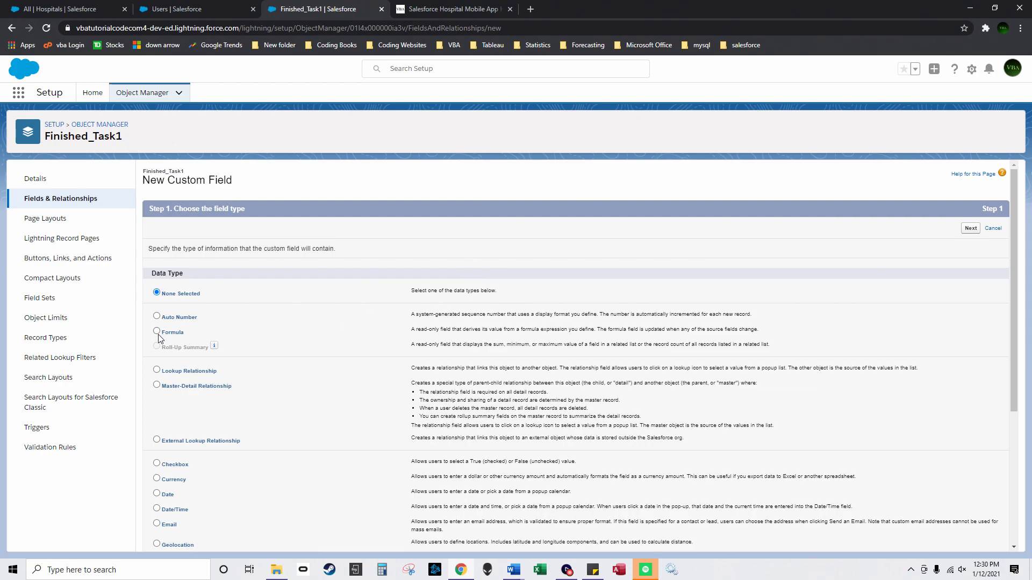
scroll(184, 418, "down", 3)
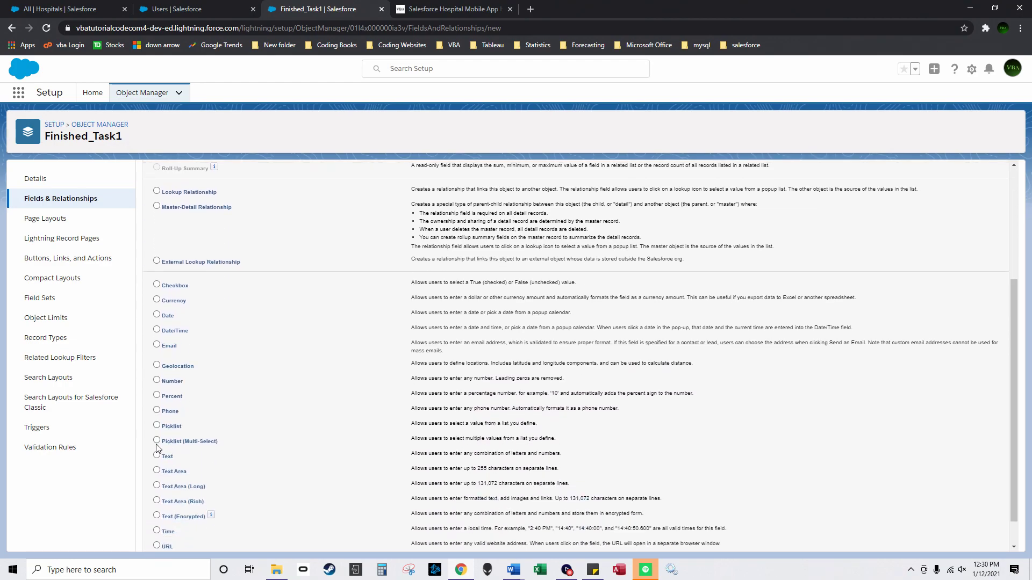
left_click(157, 426)
scroll(772, 436, "down", 1)
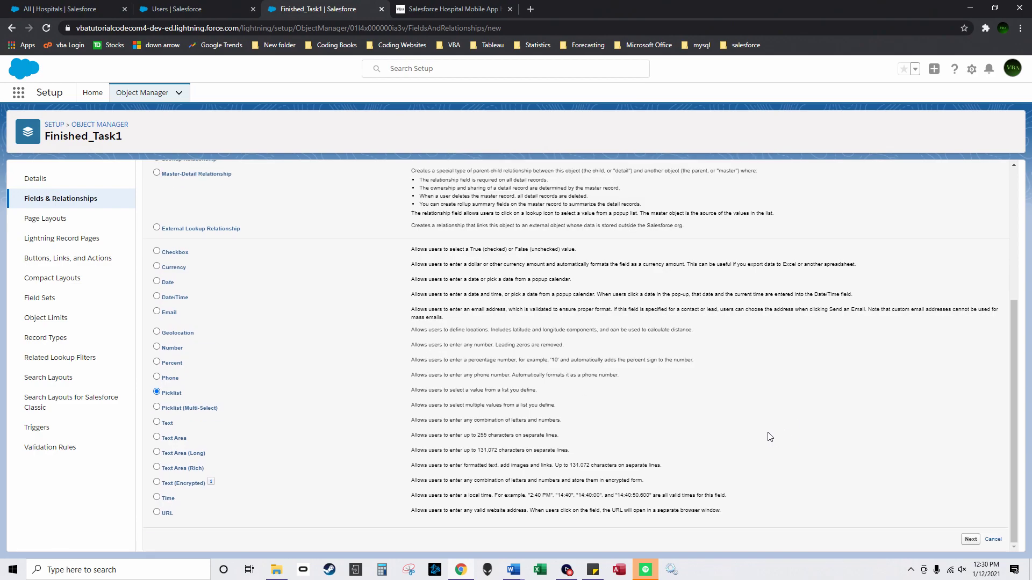
left_click(970, 539)
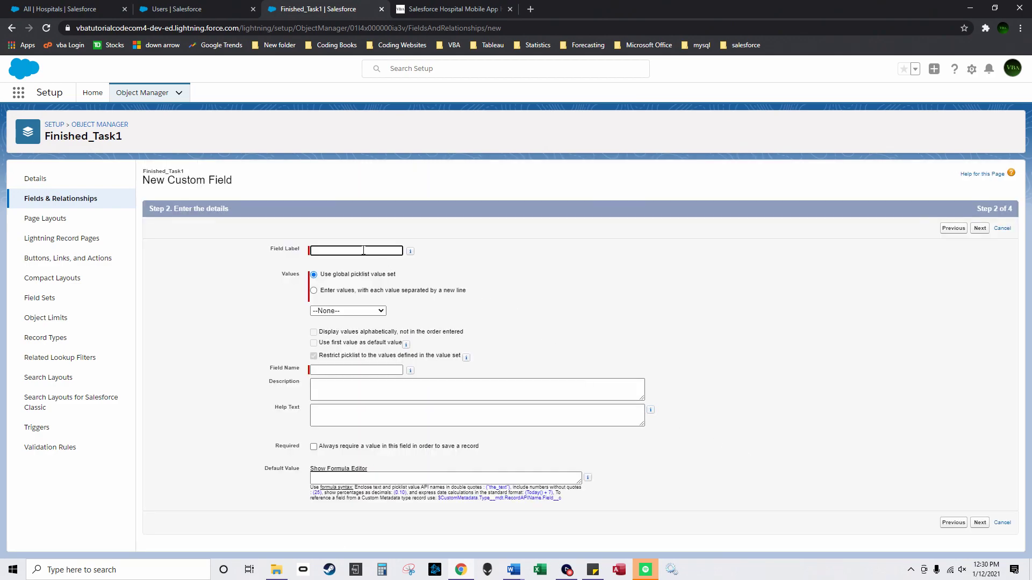
Step: Create the 'Assigned' picklist field using the Assigned To Picklist global value set
type("Assigned")
left_click(348, 311)
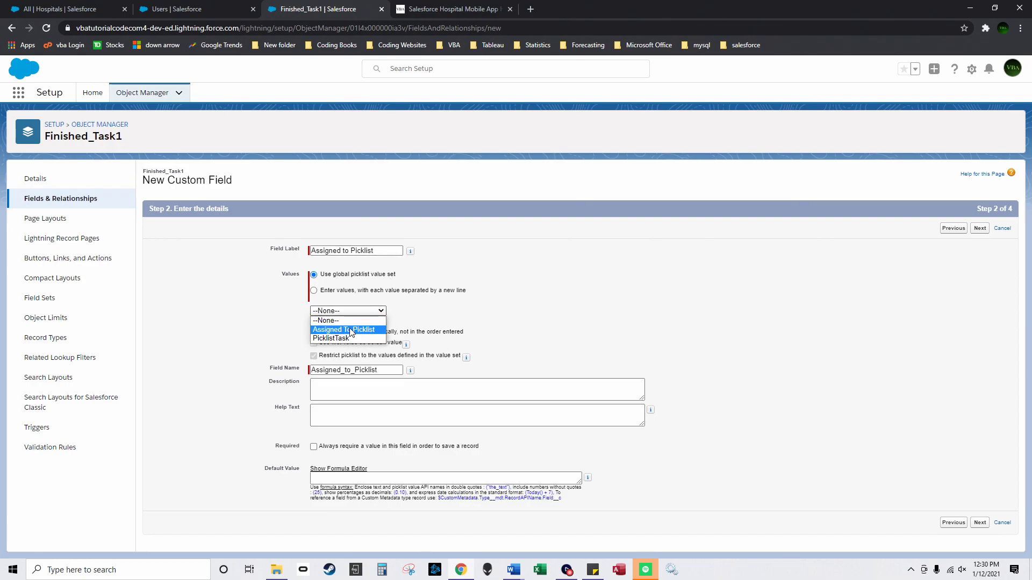
left_click(344, 328)
left_click(976, 525)
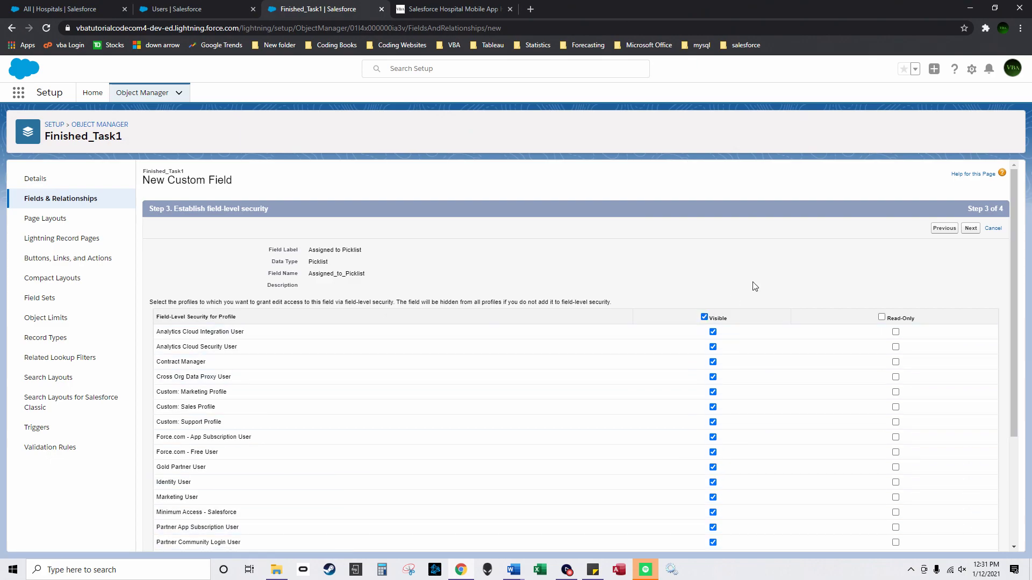
left_click(970, 228)
left_click(954, 231)
Step: Add a PicklistTask picklist field from the PicklistTask value set, visible to all profiles
scroll(228, 389, "down", 3)
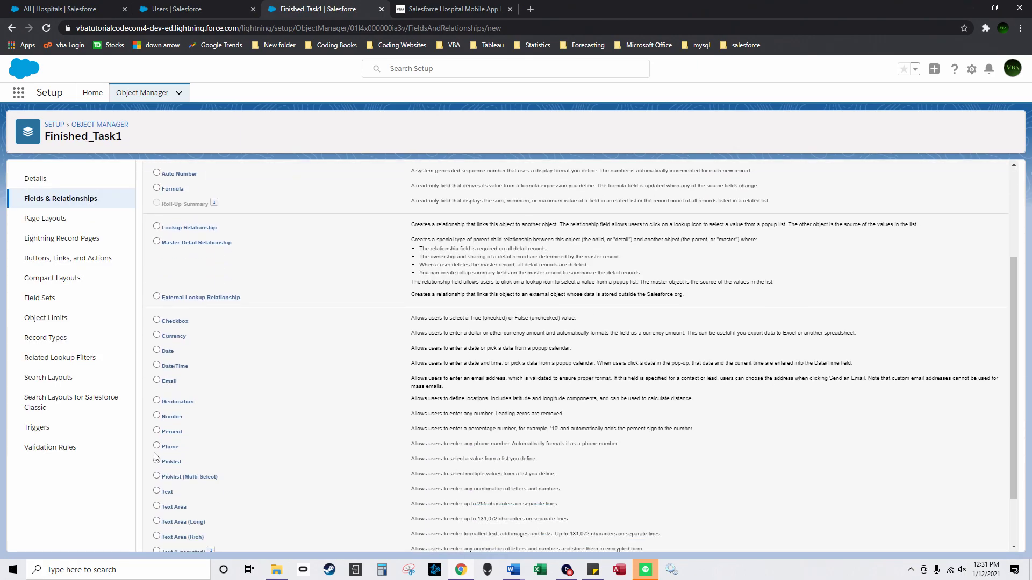
left_click(160, 461)
scroll(160, 461, "down", 2)
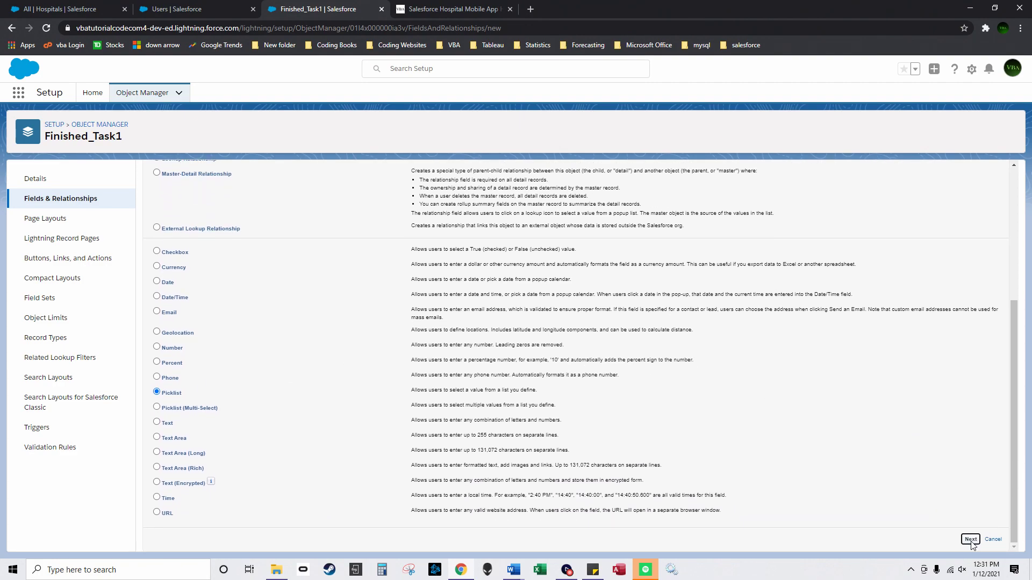
left_click(972, 536)
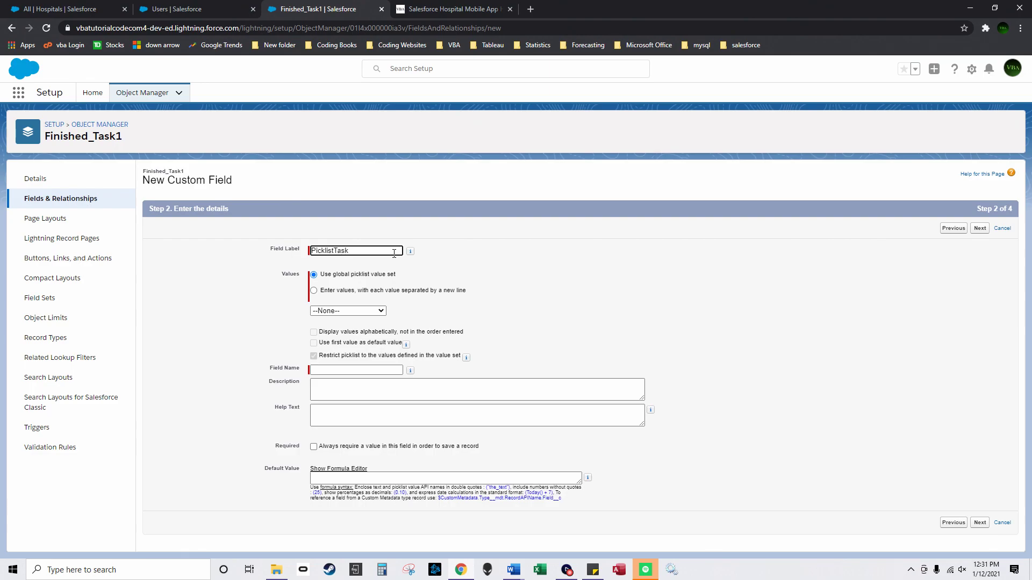
left_click(350, 312)
left_click(339, 341)
left_click_drag(401, 251, 281, 243)
key("ctrl+c")
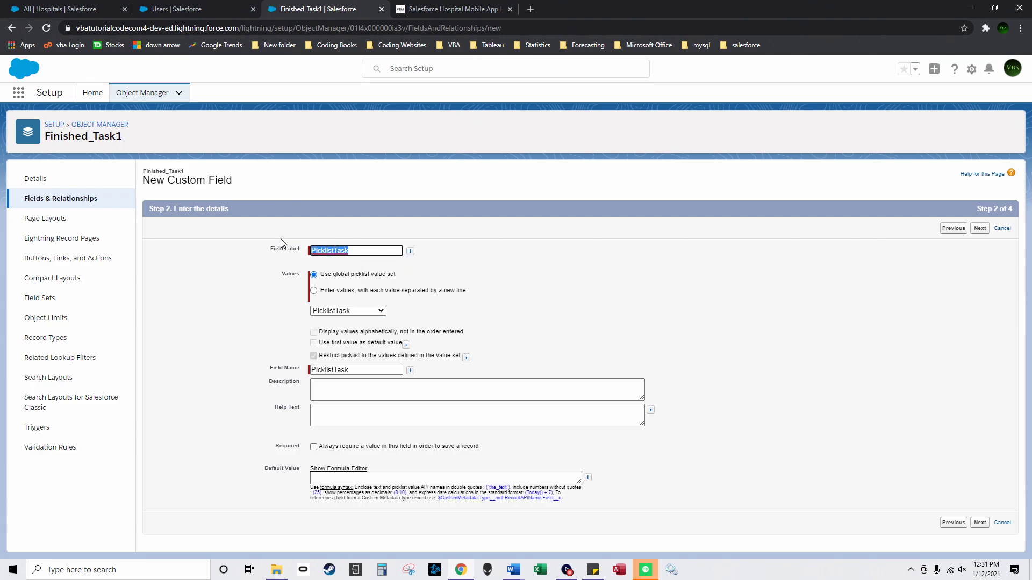
left_click(980, 522)
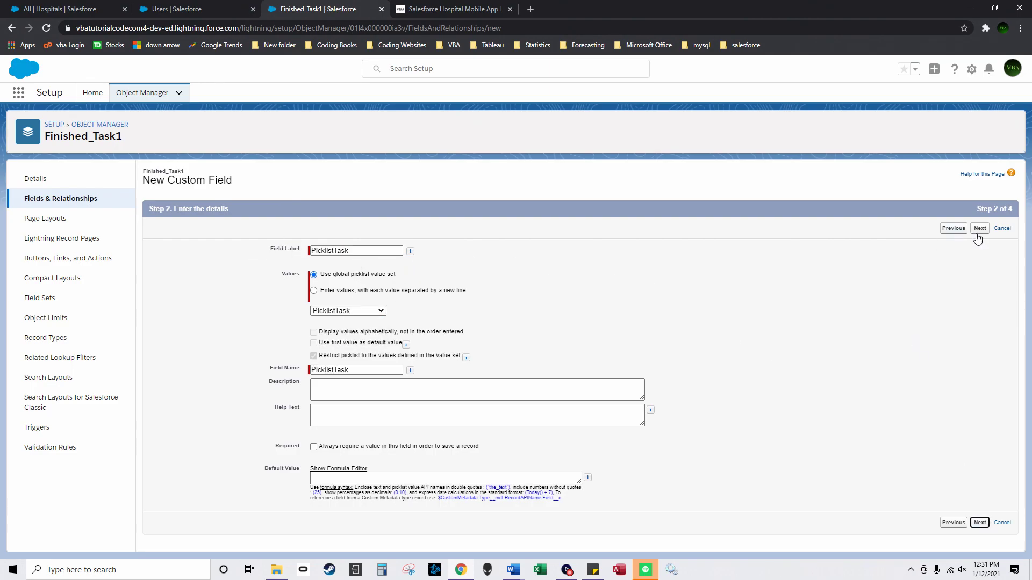
left_click(704, 317)
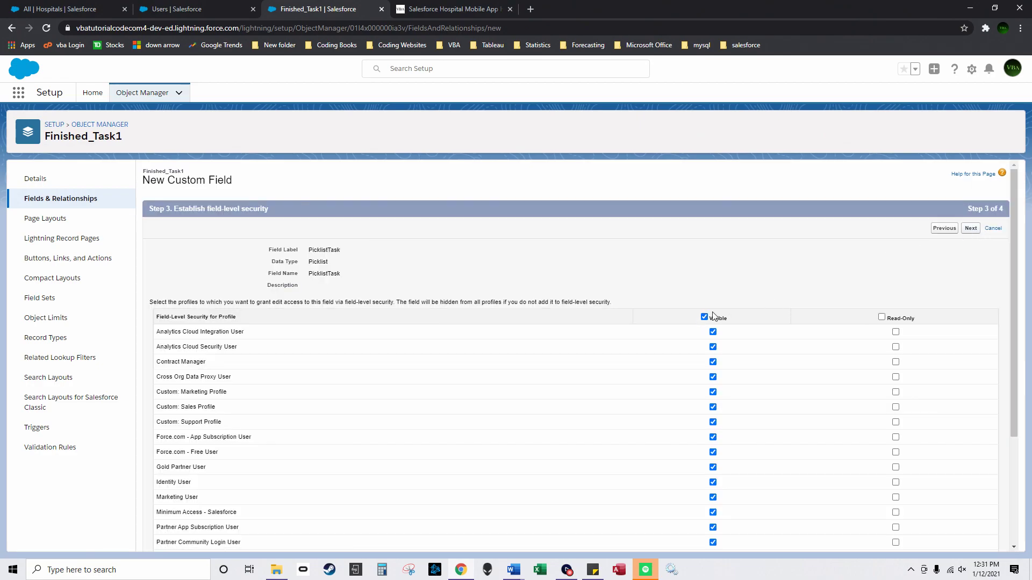
left_click(978, 228)
left_click(976, 229)
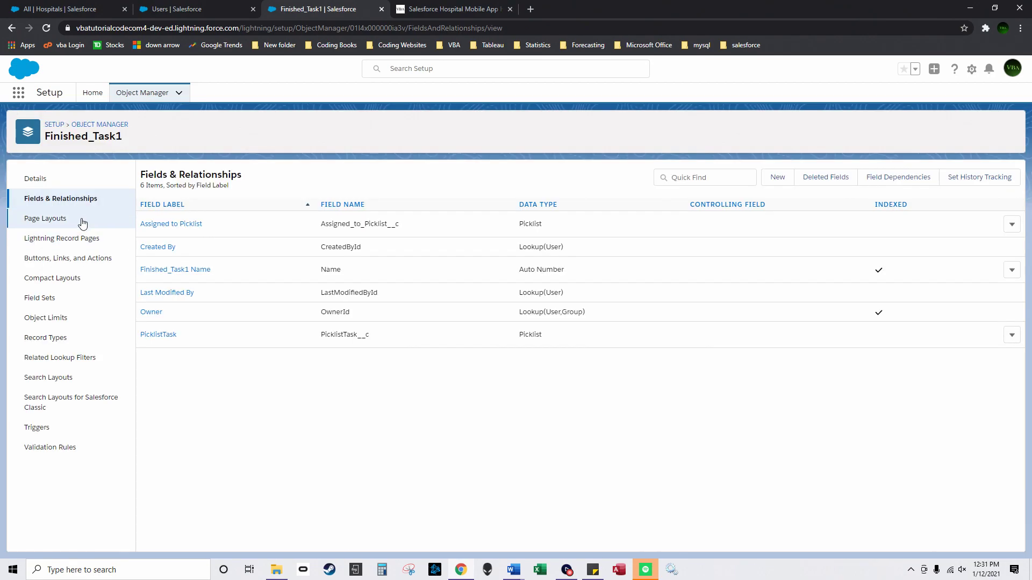
left_click(96, 127)
Step: Start a new custom Picklist field on the Finished_Task2 object
left_click(538, 183)
left_click(47, 232)
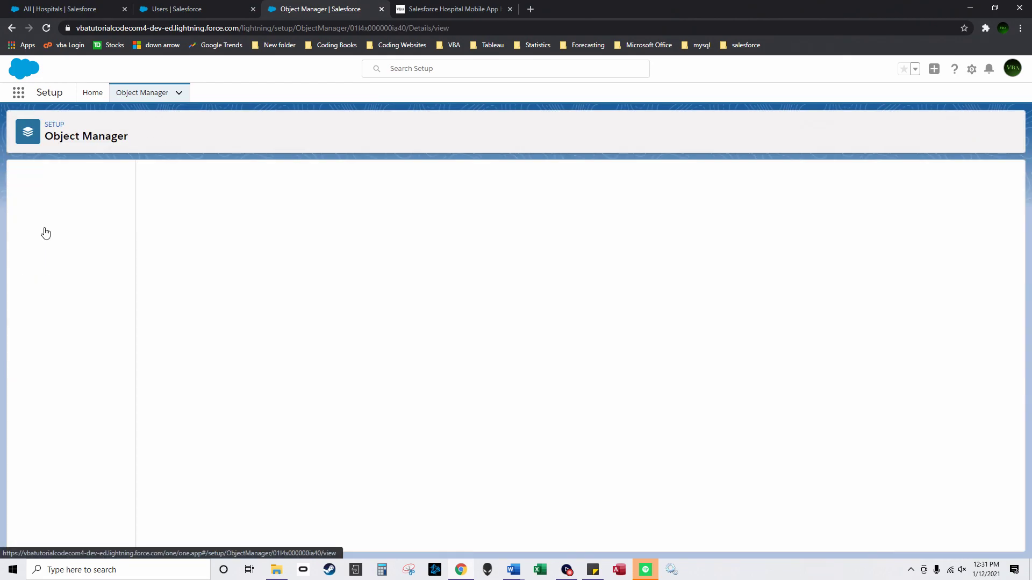
left_click(57, 219)
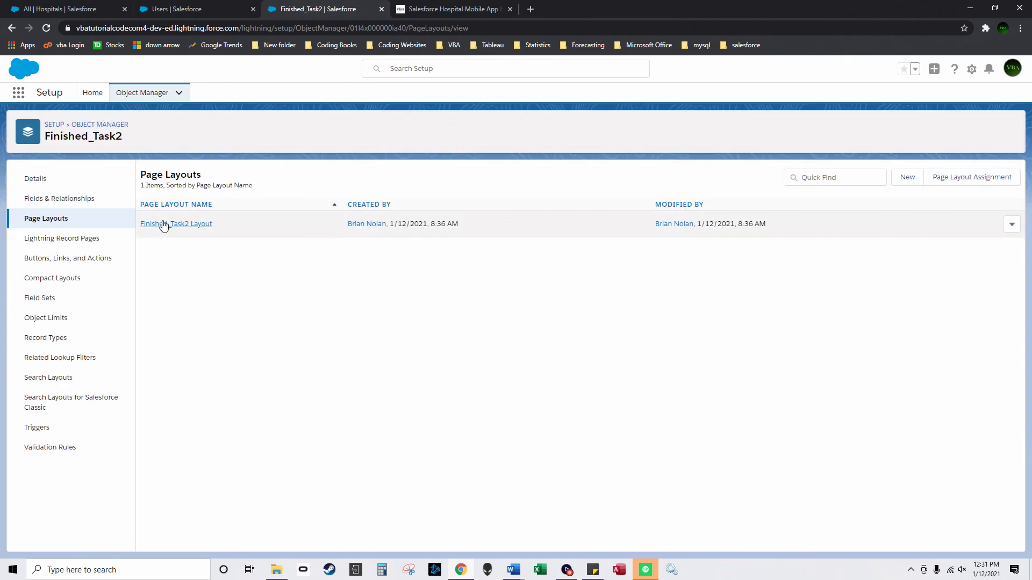
left_click(61, 199)
left_click(778, 177)
scroll(144, 416, "down", 3)
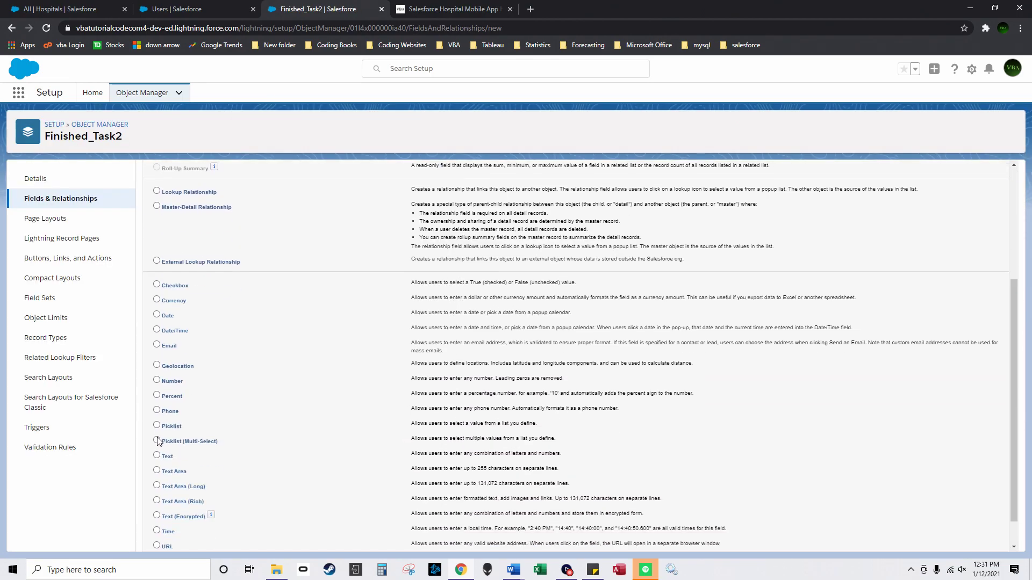
left_click(156, 425)
scroll(838, 481, "down", 2)
left_click(970, 545)
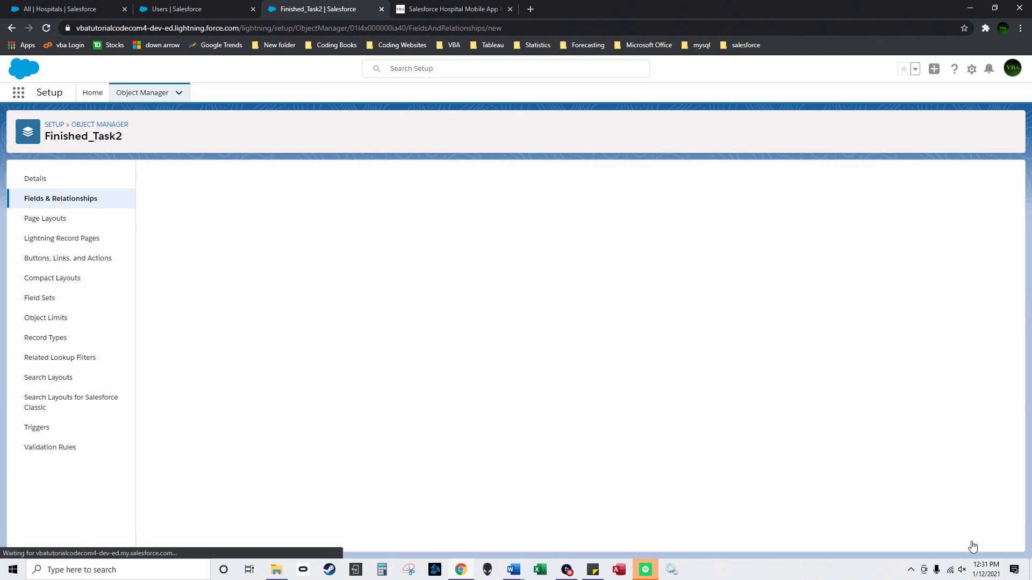
Step: Create the PicklistTask picklist field using the PicklistTask global value set
type("PicklistTask")
left_click(364, 312)
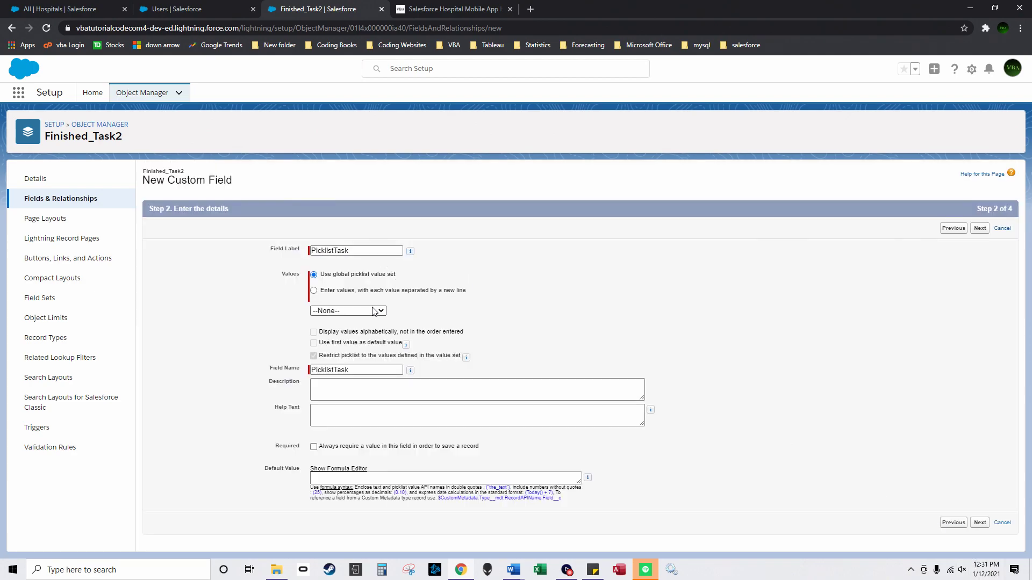
left_click(332, 338)
left_click(979, 523)
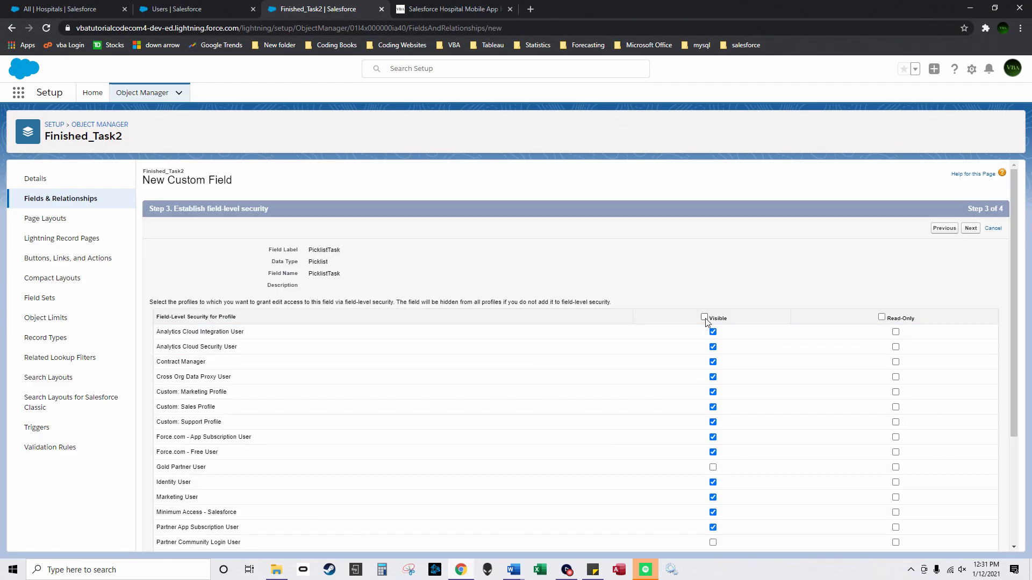
left_click(979, 228)
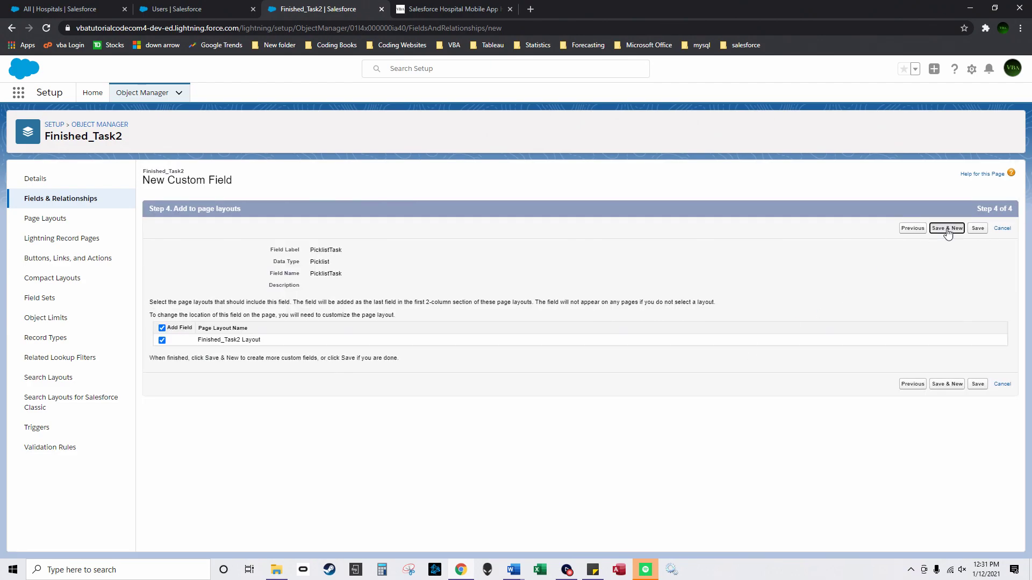
left_click(947, 228)
Step: Add an Assigned to Picklist field based on the Assigned To Picklist value set
scroll(161, 376, "down", 3)
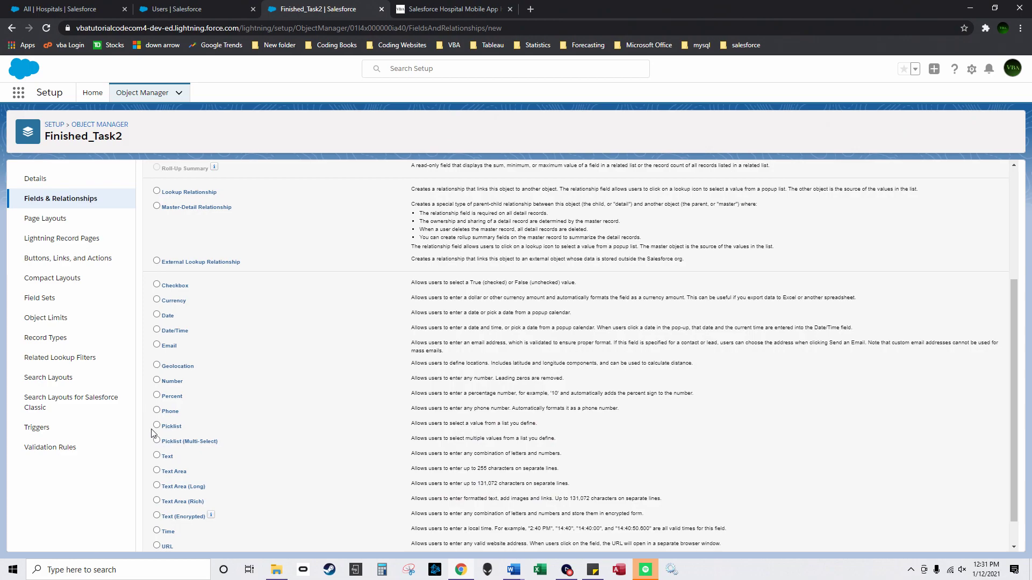
left_click(157, 425)
scroll(967, 537, "down", 1)
left_click(971, 541)
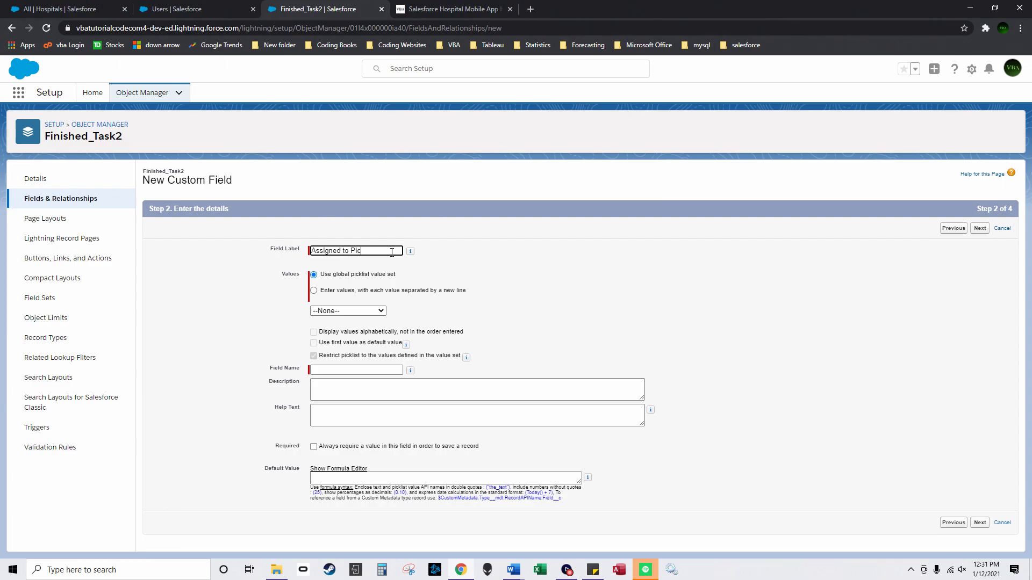
left_click(492, 300)
left_click(346, 311)
left_click(344, 330)
left_click(980, 228)
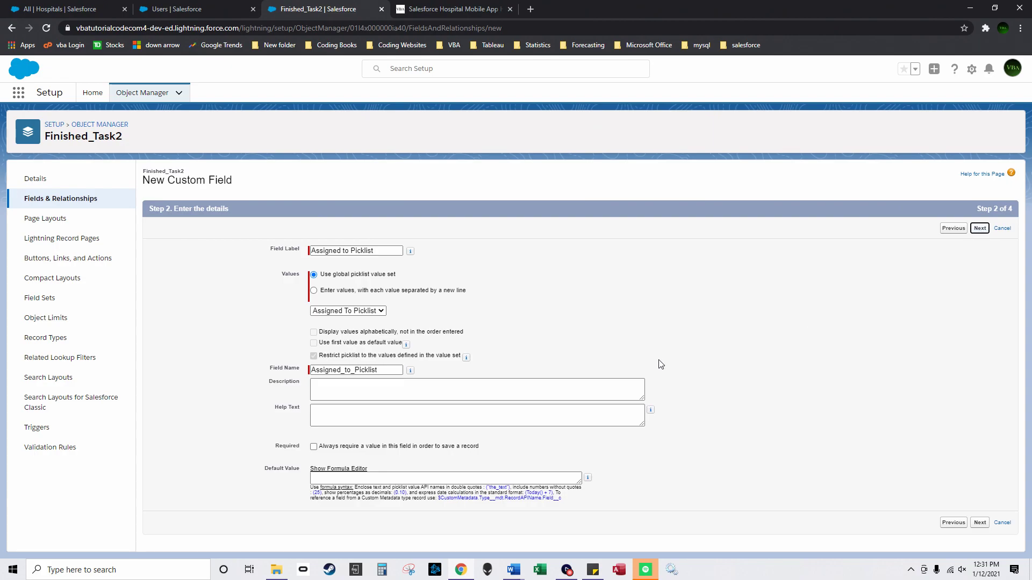
left_click(973, 228)
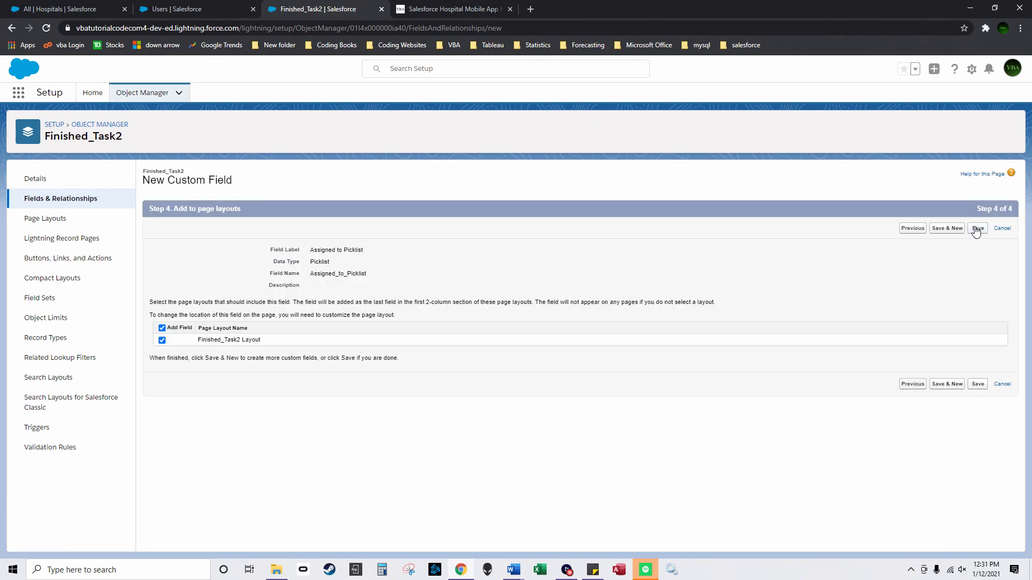
left_click(977, 229)
Step: Start a new custom Picklist field on the Finished_Task3 object
left_click(99, 124)
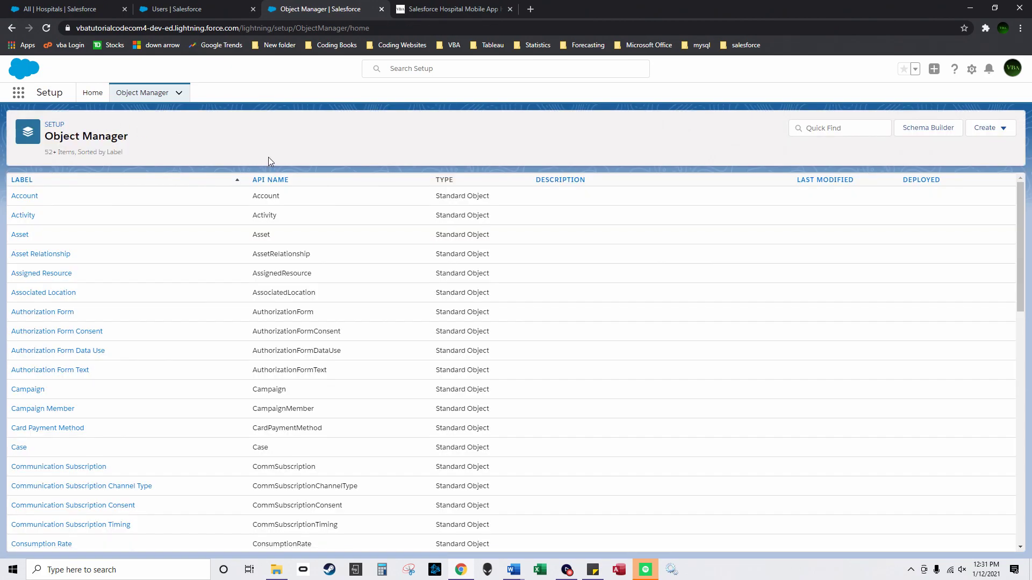
left_click(574, 183)
left_click(49, 198)
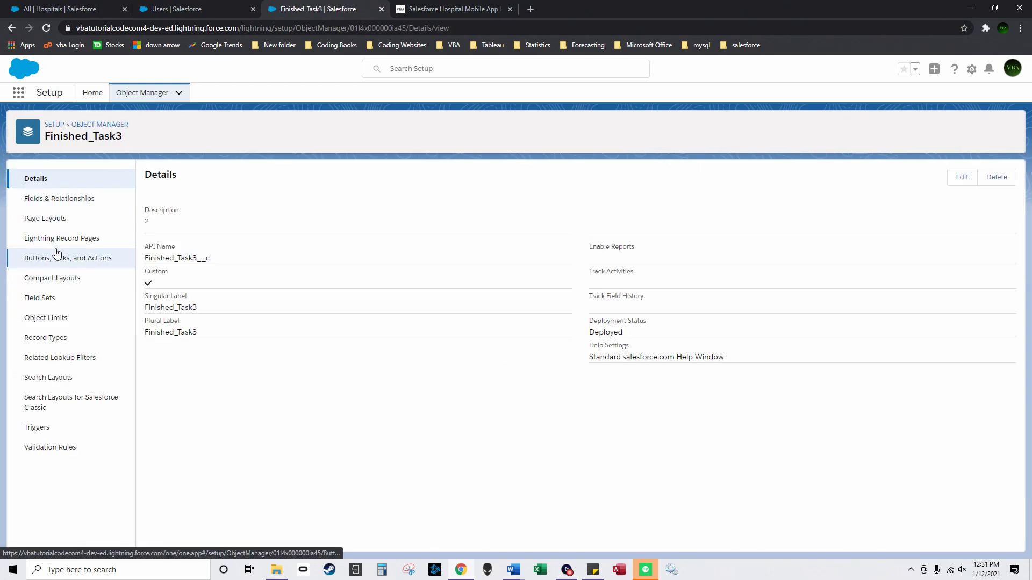
left_click(55, 207)
left_click(777, 178)
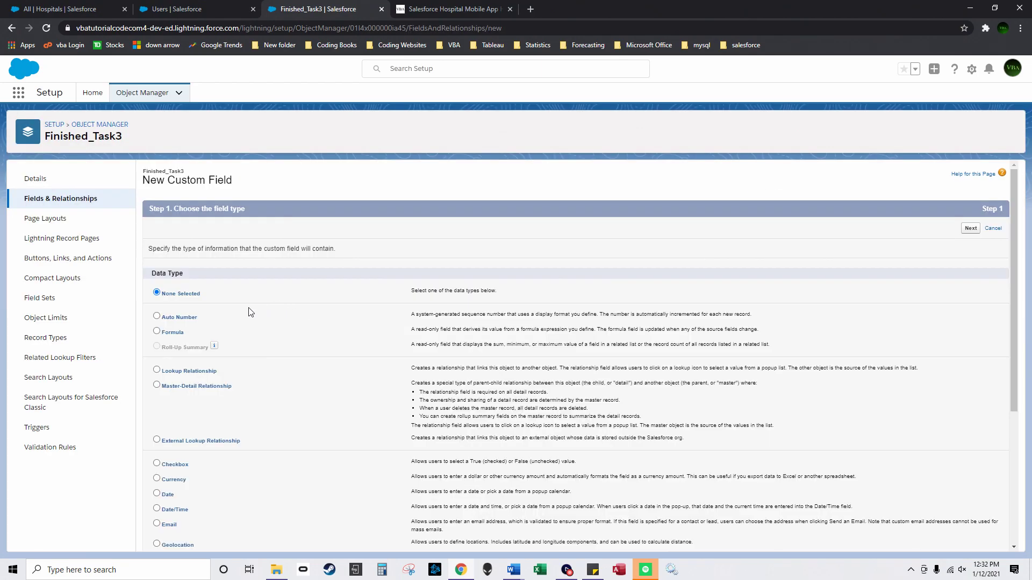
scroll(174, 452, "down", 5)
left_click(157, 461)
scroll(157, 461, "down", 3)
left_click(980, 544)
Step: Create a PicklistTask picklist field from the PicklistTask value set, visible to all profiles
key("ctrl+v")
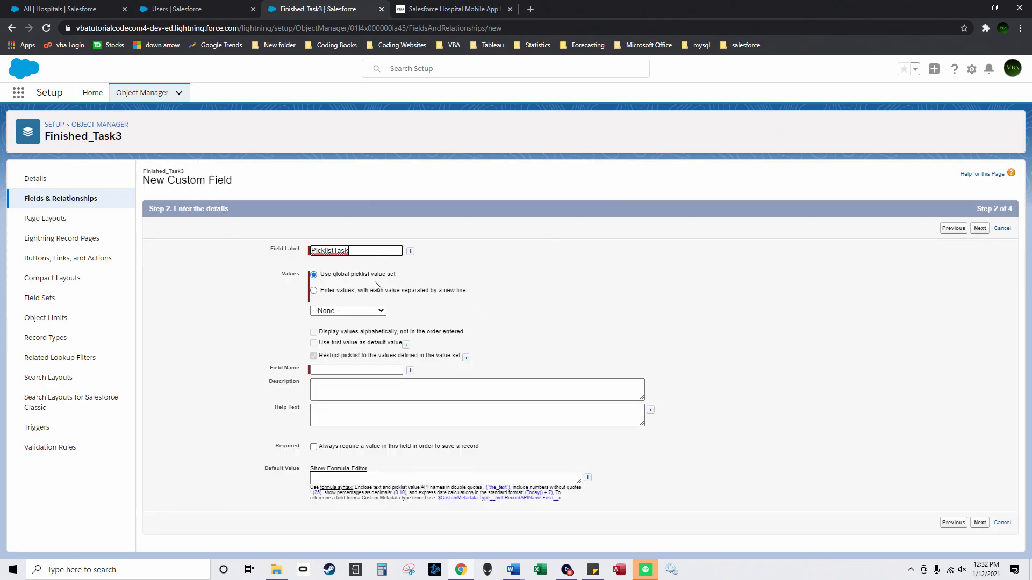
left_click(359, 311)
left_click(370, 329)
left_click(979, 228)
left_click(705, 318)
left_click(970, 229)
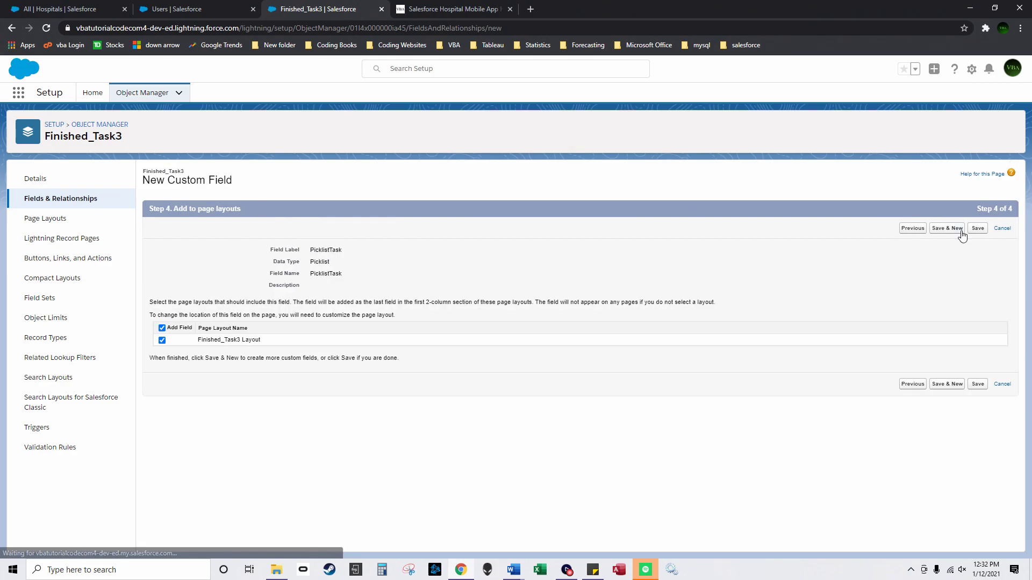
left_click(945, 228)
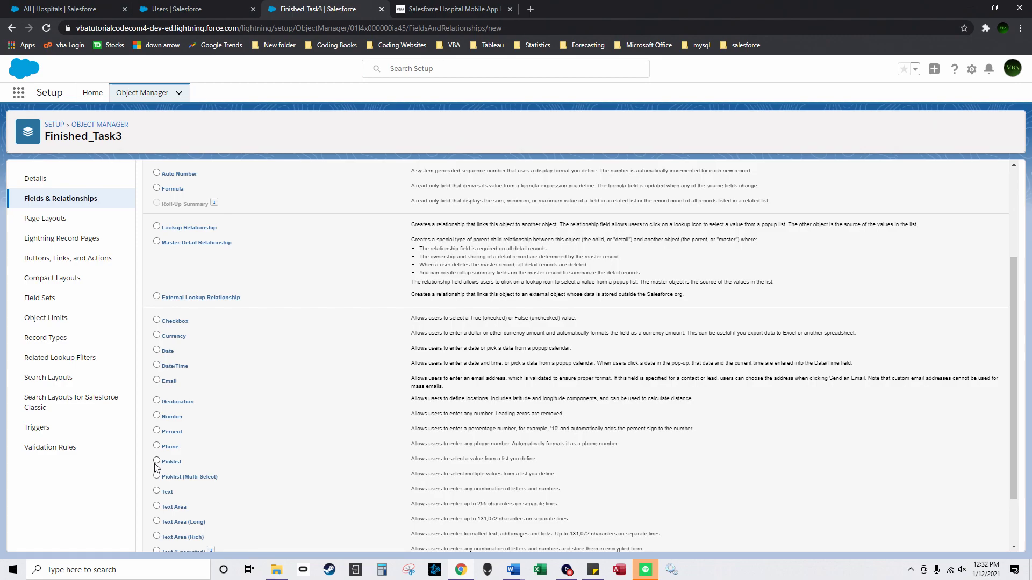
Step: Add an 'Assigned to Picklist' field based on the Assigned To Picklist value set
scroll(953, 543, "down", 2)
left_click(966, 543)
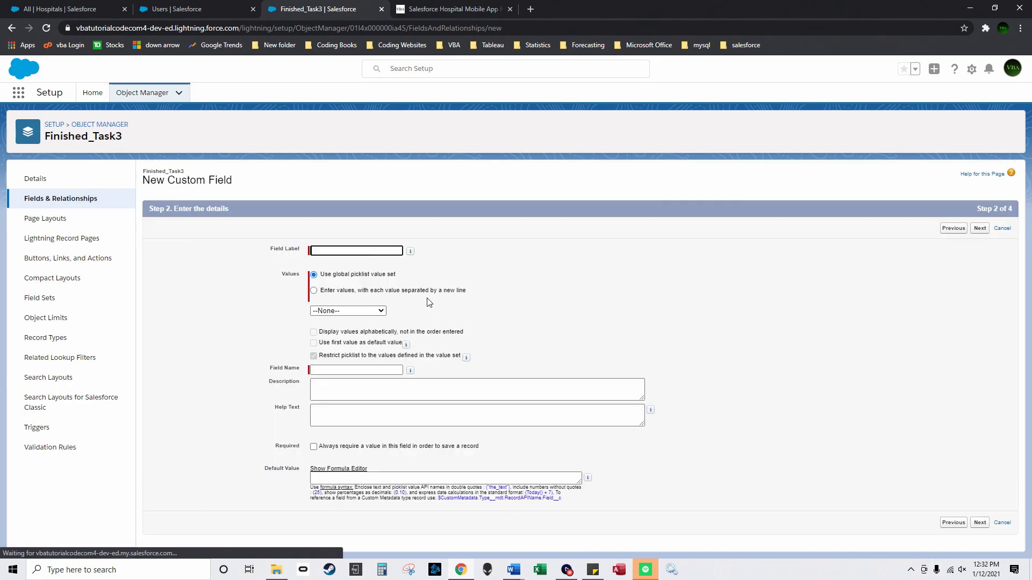
left_click(355, 251)
type("Assigned to Picklist")
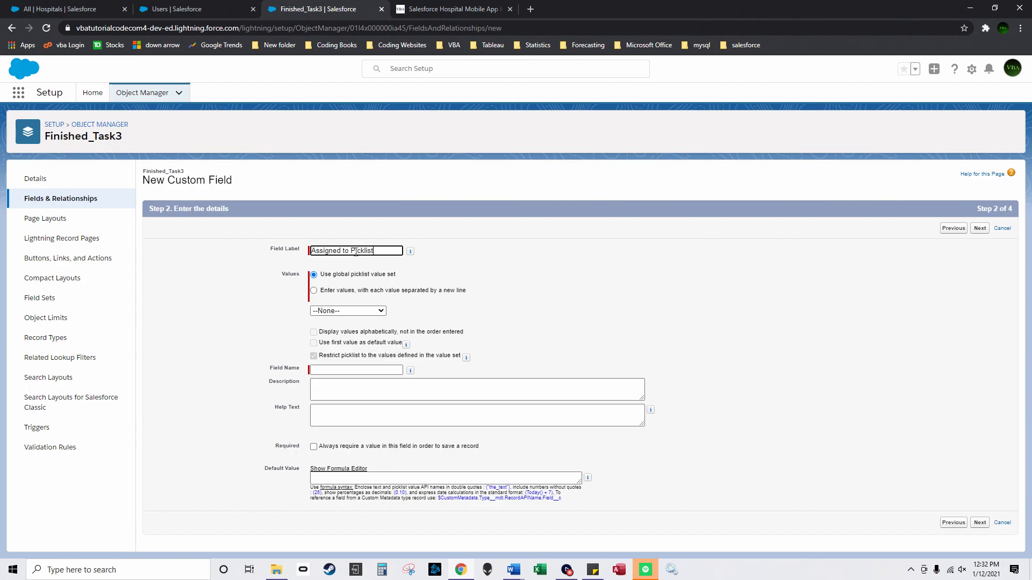
left_click(349, 310)
left_click(336, 329)
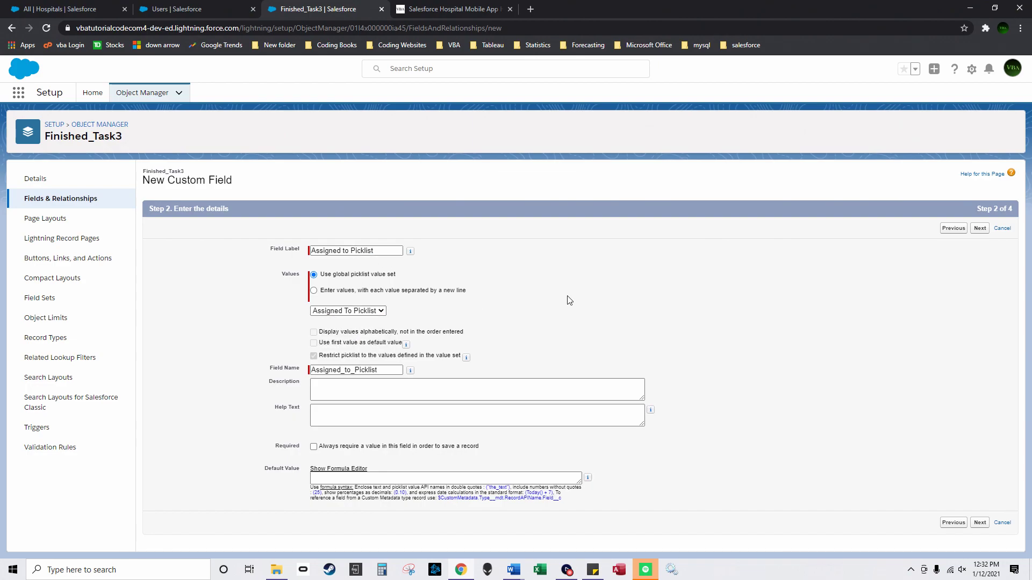
left_click(983, 230)
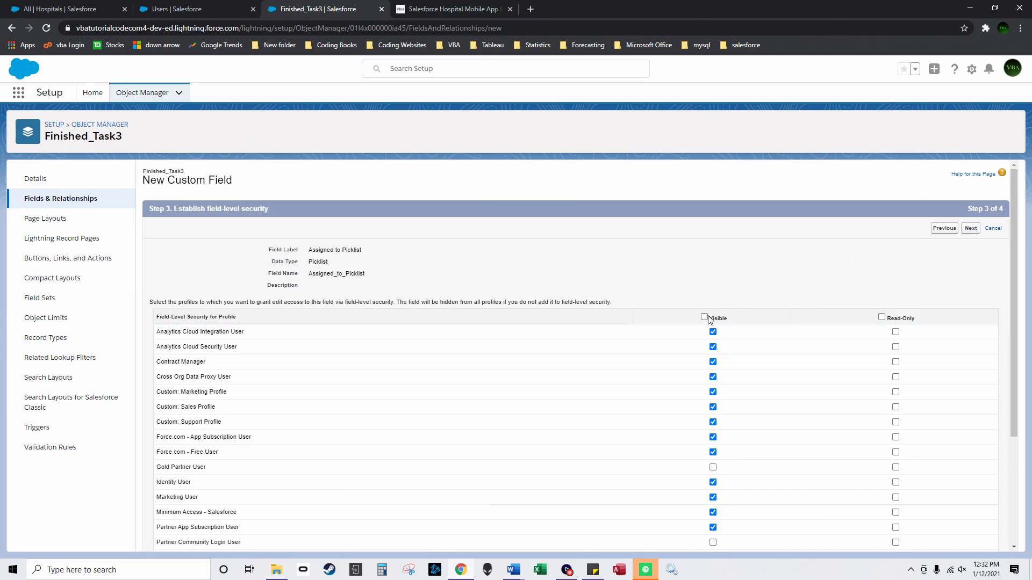
left_click(971, 228)
left_click(977, 228)
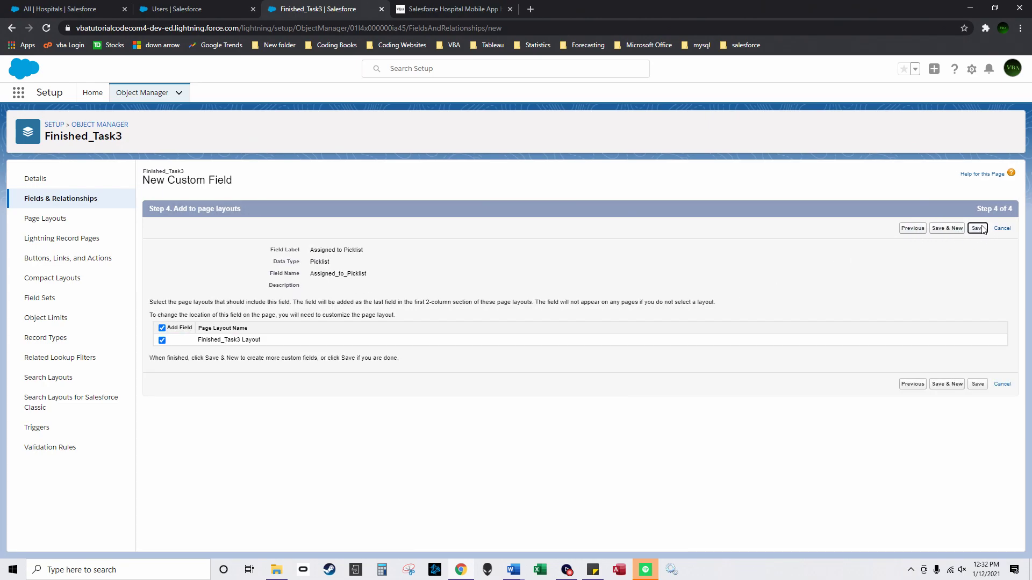
Step: Open the Developer Console from the Setup menu and move it into view
left_click(971, 68)
left_click(915, 149)
left_click_drag(309, 11, 418, 37)
Step: Start a new Apex trigger named TaskNextLevel on the Task sObject
left_click(124, 69)
mouse_move(241, 84)
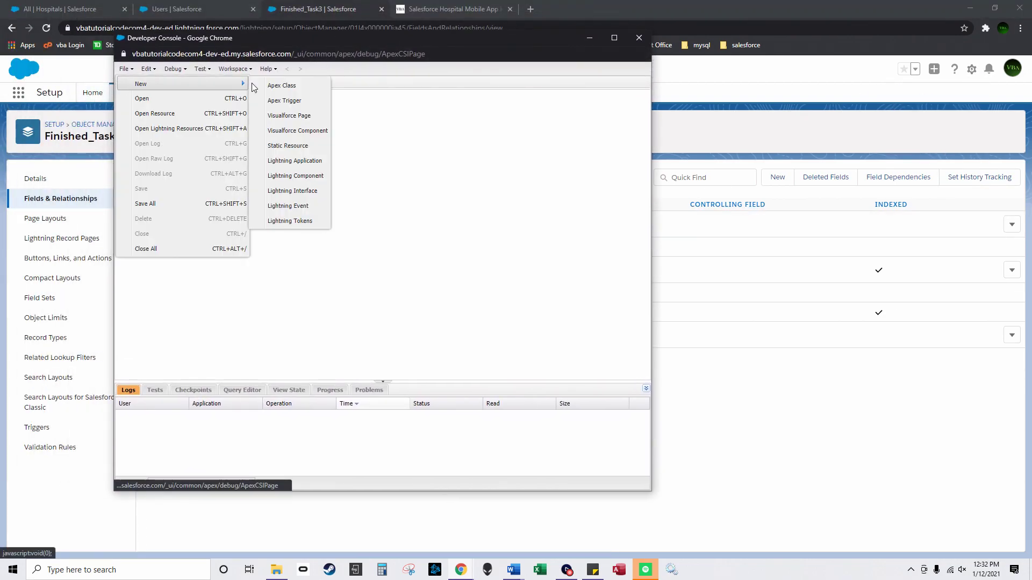
left_click(300, 102)
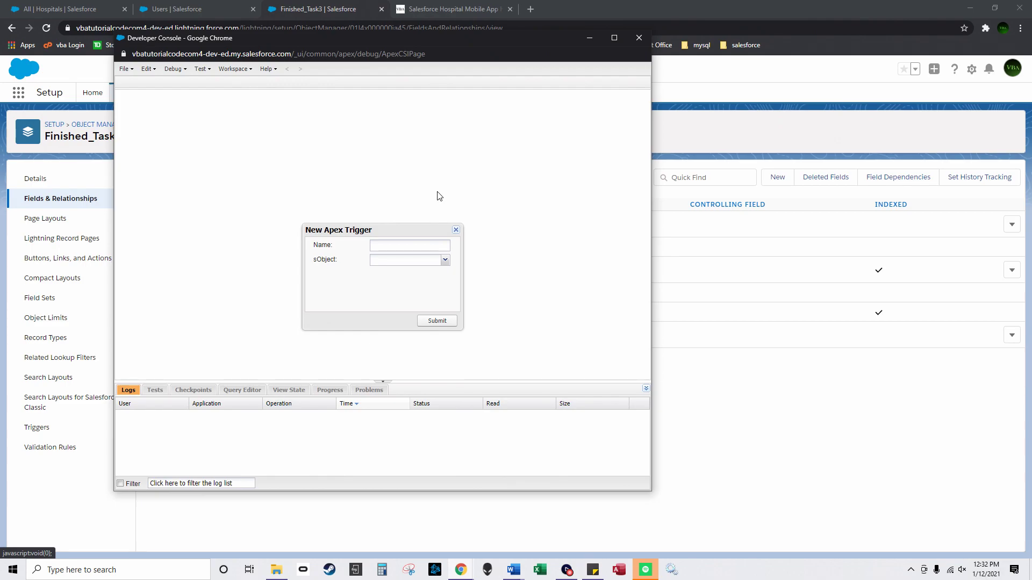
left_click(427, 263)
left_click_drag(445, 288, 441, 397)
left_click(414, 383)
Step: Open the 'TaskNextLevel on Task' Word document, select all its code, then minimize Word
left_click(277, 569)
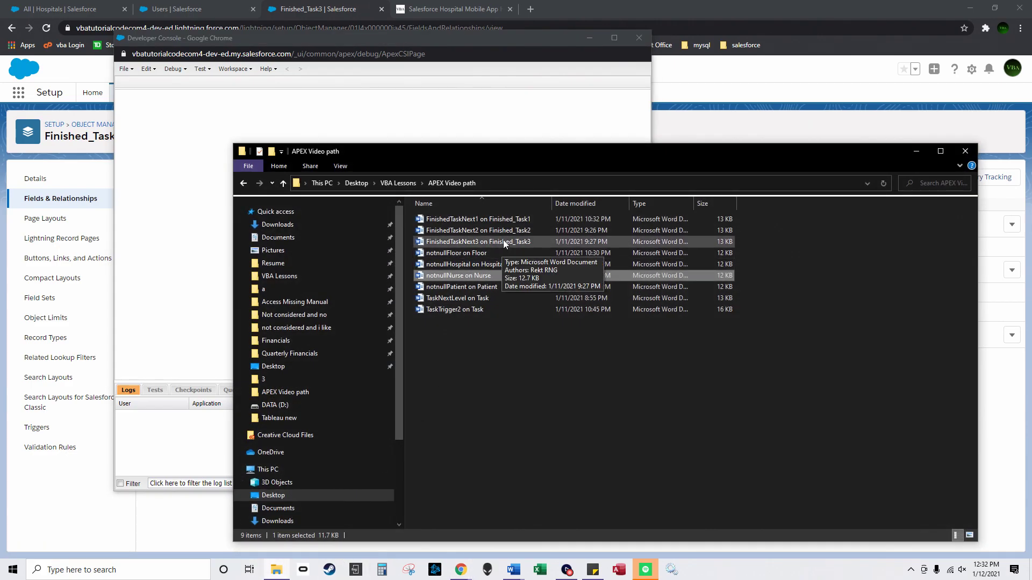
double_click(490, 301)
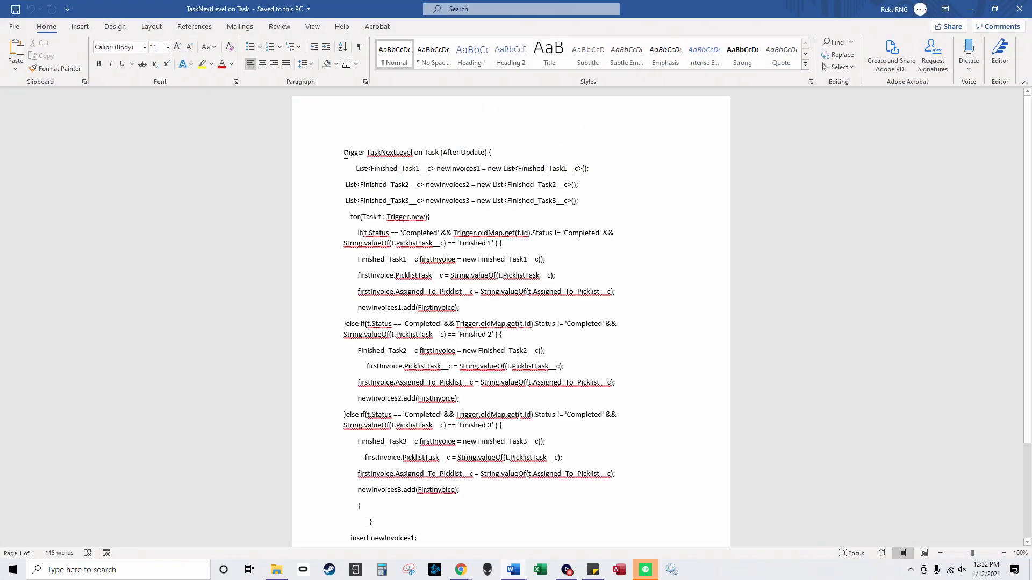
key("ctrl+a")
left_click(971, 9)
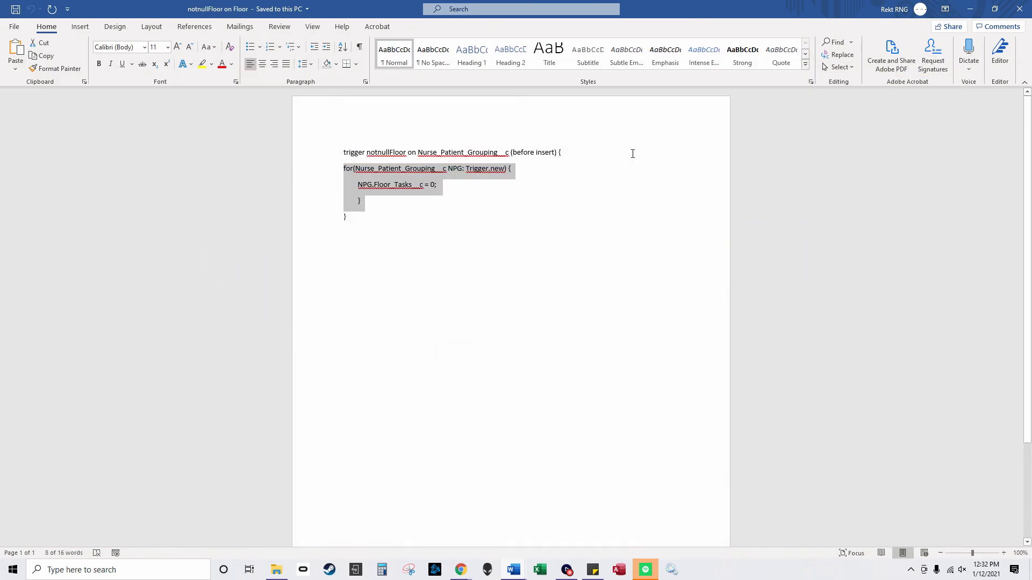
left_click(970, 9)
Step: Create the TaskNextLevel trigger and replace its skeleton with the pasted after-update code
left_click(400, 130)
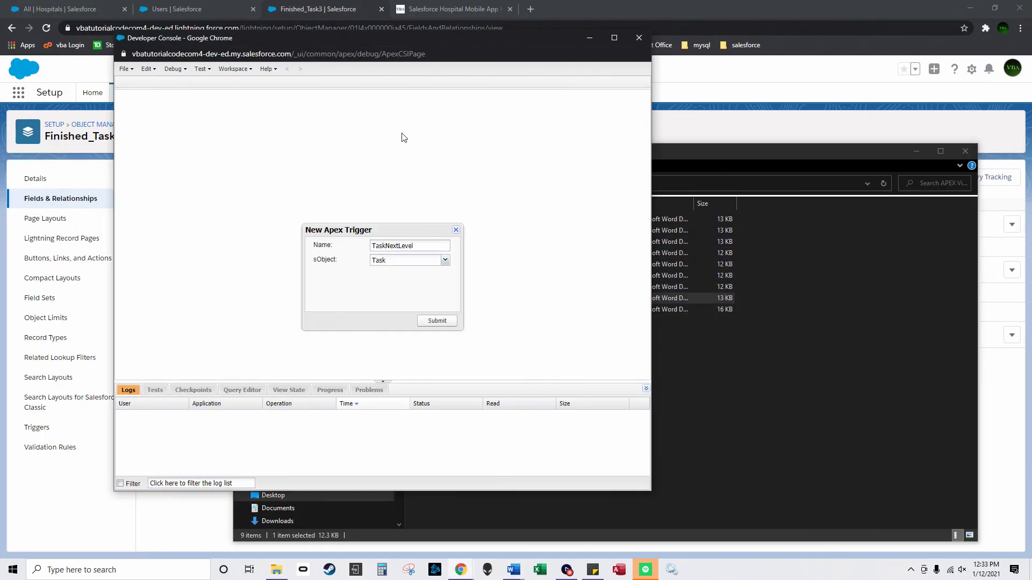
left_click(437, 321)
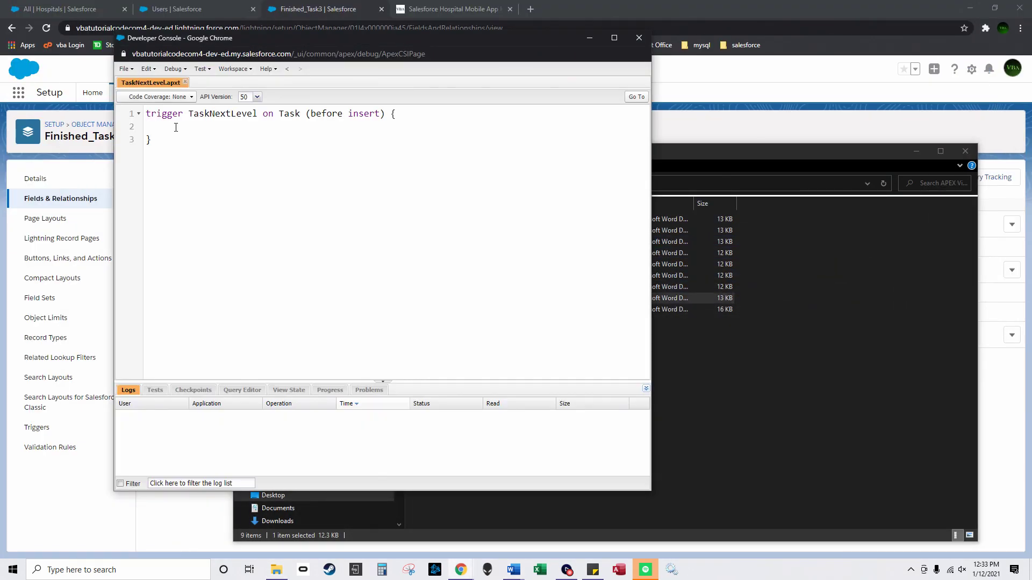
key("ctrl+a")
key("ctrl+v")
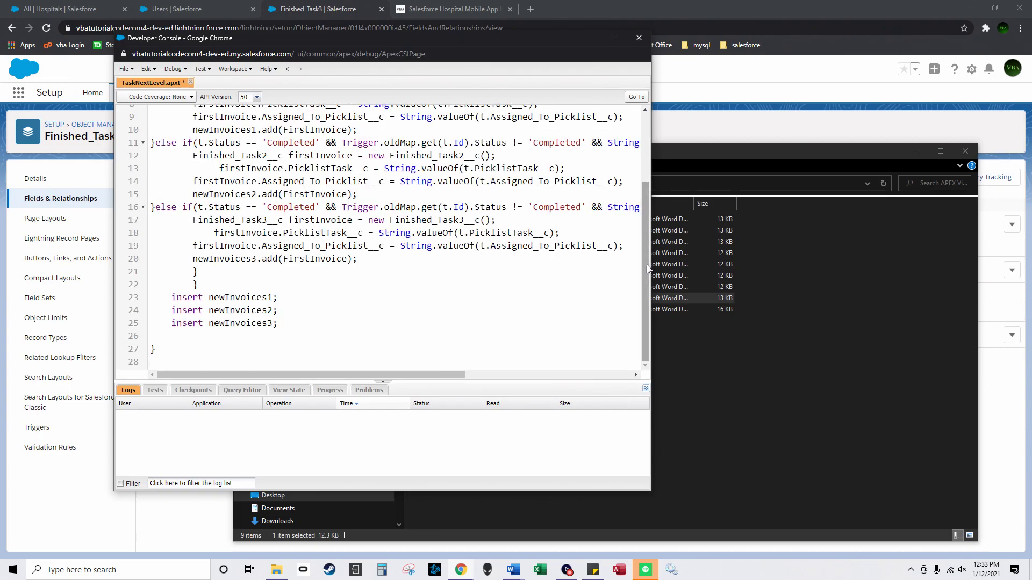
scroll(632, 108, "up", 3)
left_click(614, 37)
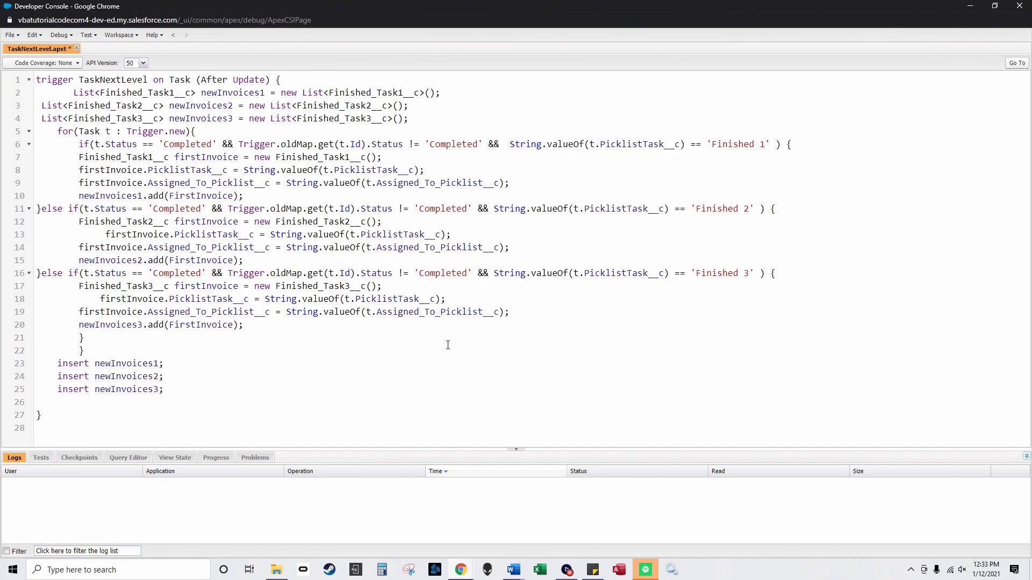
Step: Save the TaskNextLevel trigger and close it
left_click(9, 33)
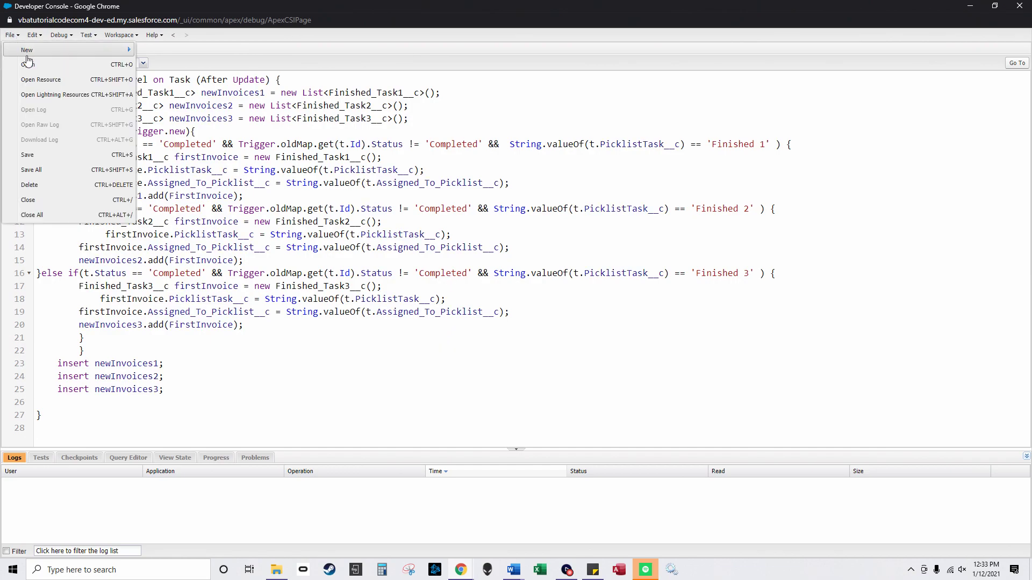
left_click(43, 152)
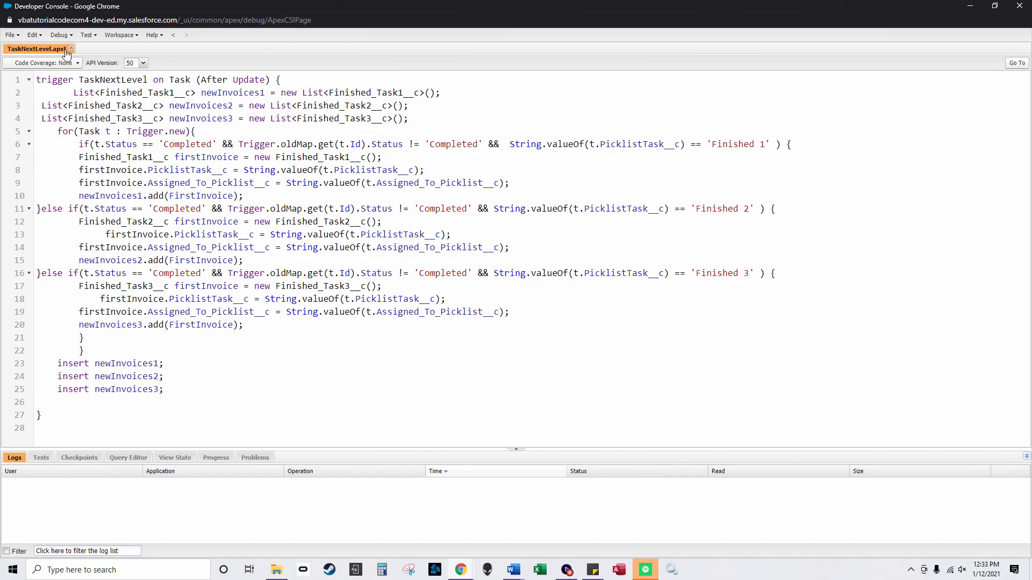
left_click(10, 36)
Step: Start a new Apex trigger on the Finished_Task1__c sObject
left_click(46, 85)
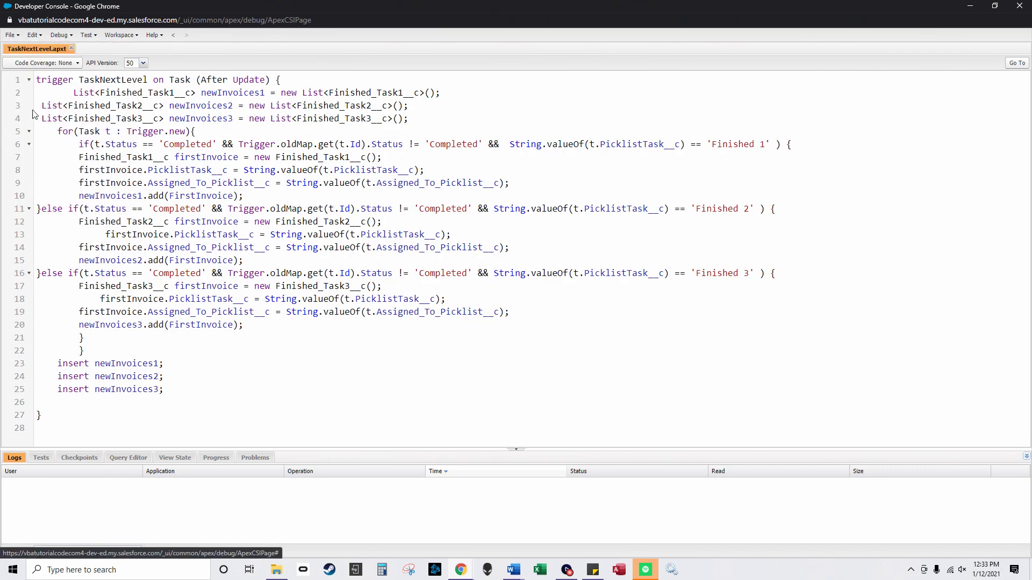
left_click(12, 38)
mouse_move(58, 48)
left_click(169, 65)
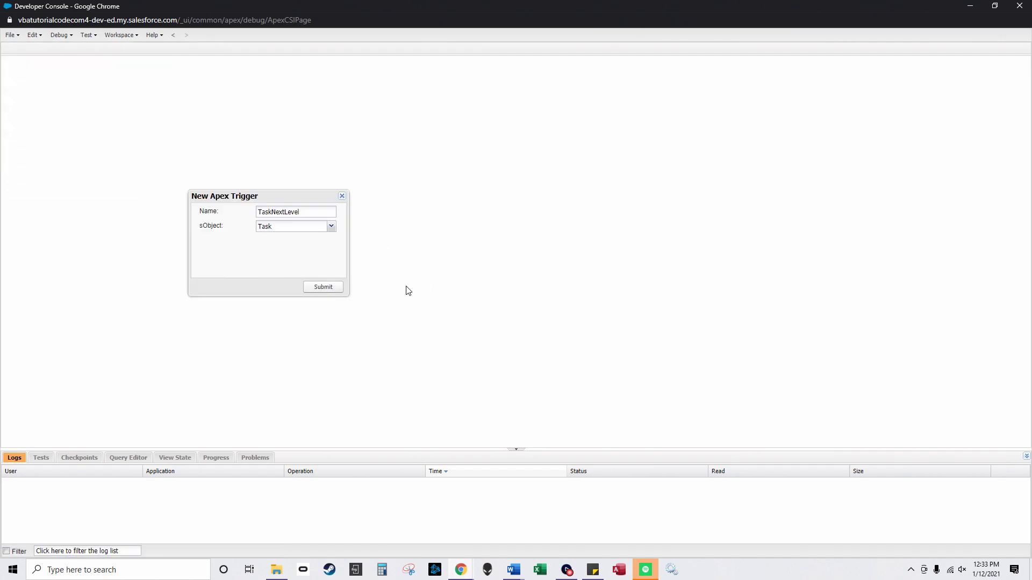
left_click(331, 226)
scroll(303, 320, "down", 10)
scroll(307, 320, "down", 12)
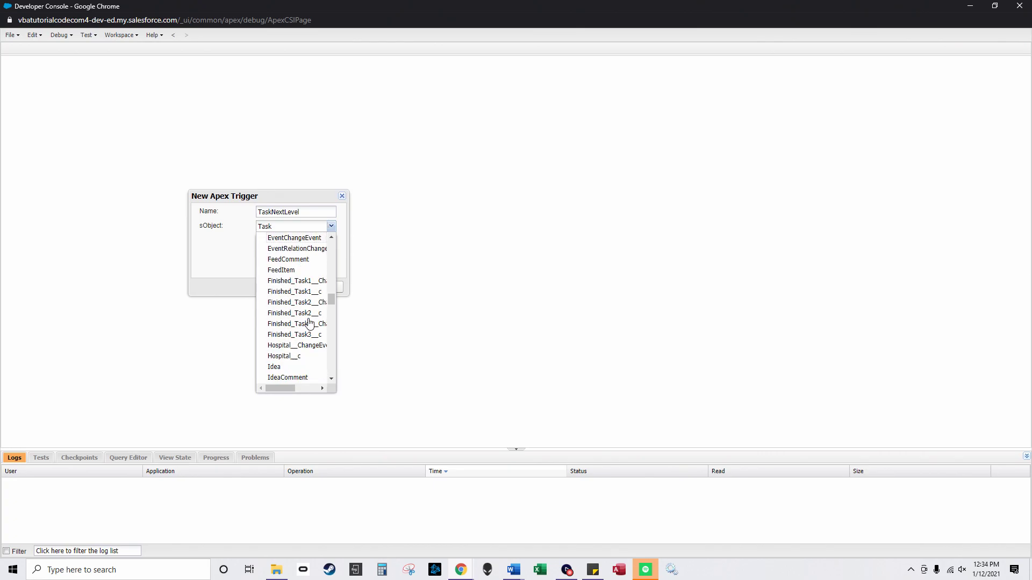
scroll(312, 304, "up", 3)
left_click(308, 267)
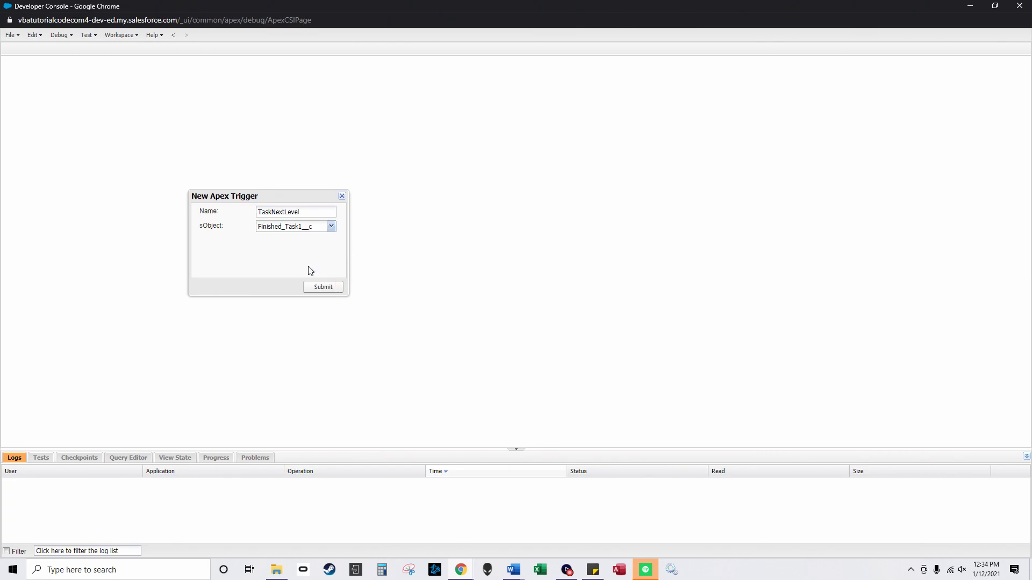
Step: Open the FinishedTaskNext1 Word document and select all of its trigger code
left_click(277, 569)
left_click(510, 220)
double_click(511, 219)
scroll(440, 520, "down", 3)
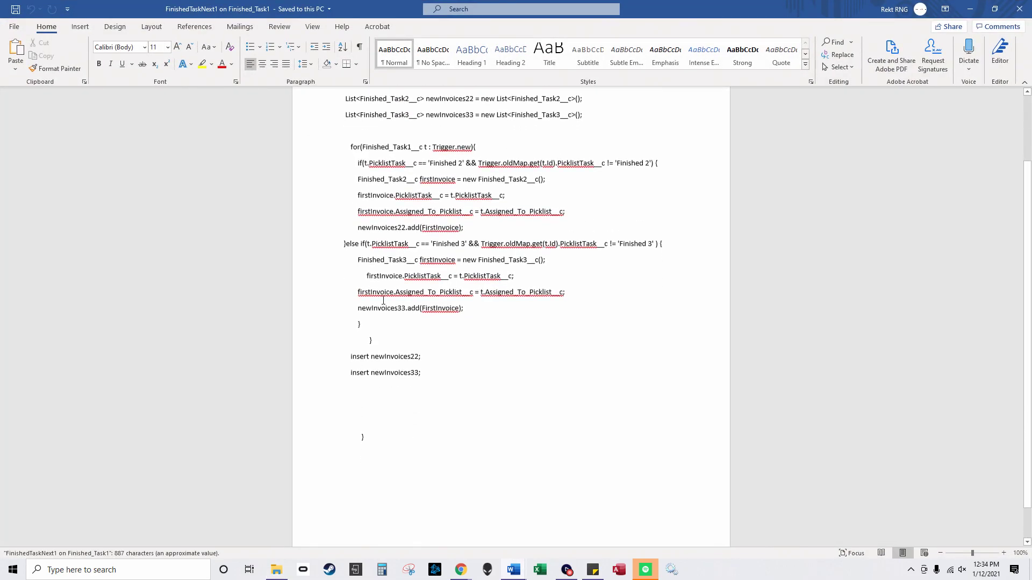
key("ctrl+a")
key("ctrl+c")
scroll(392, 345, "up", 3)
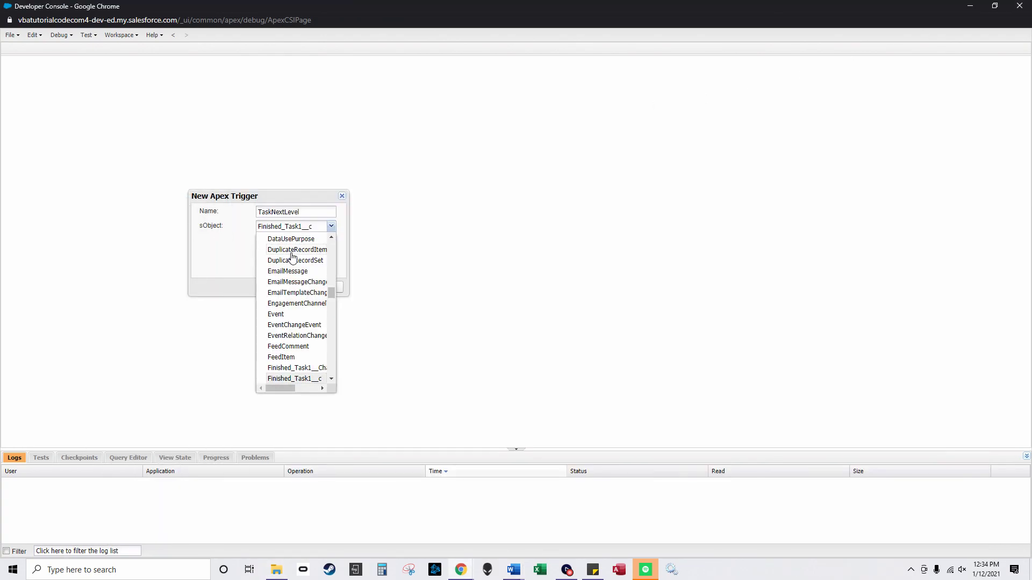
Step: After the duplicate-name error, restart the new trigger and rename it FinishedTaskNext1
left_click(232, 242)
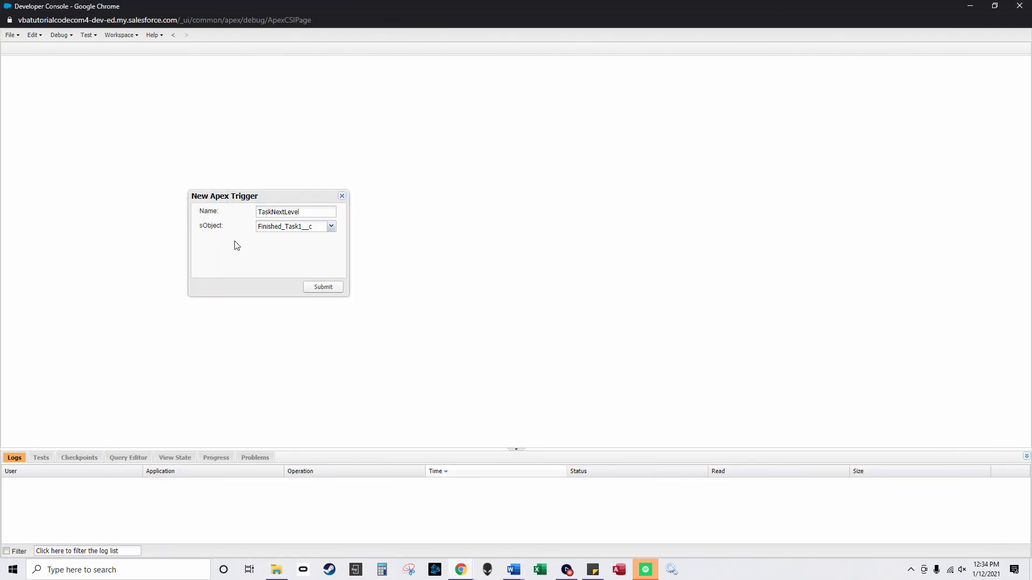
left_click(324, 287)
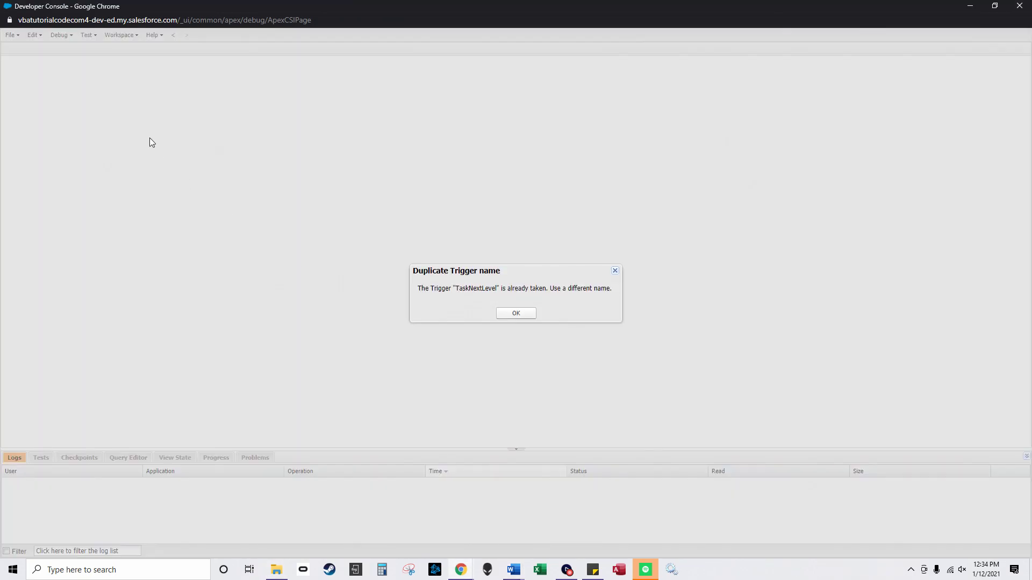
left_click(514, 316)
left_click(18, 36)
mouse_move(46, 53)
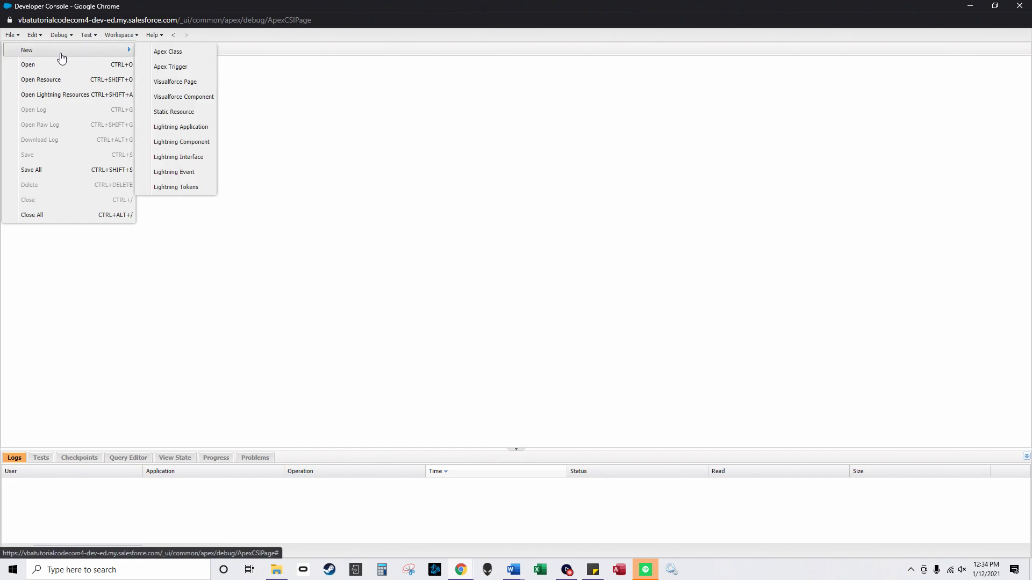
left_click(179, 69)
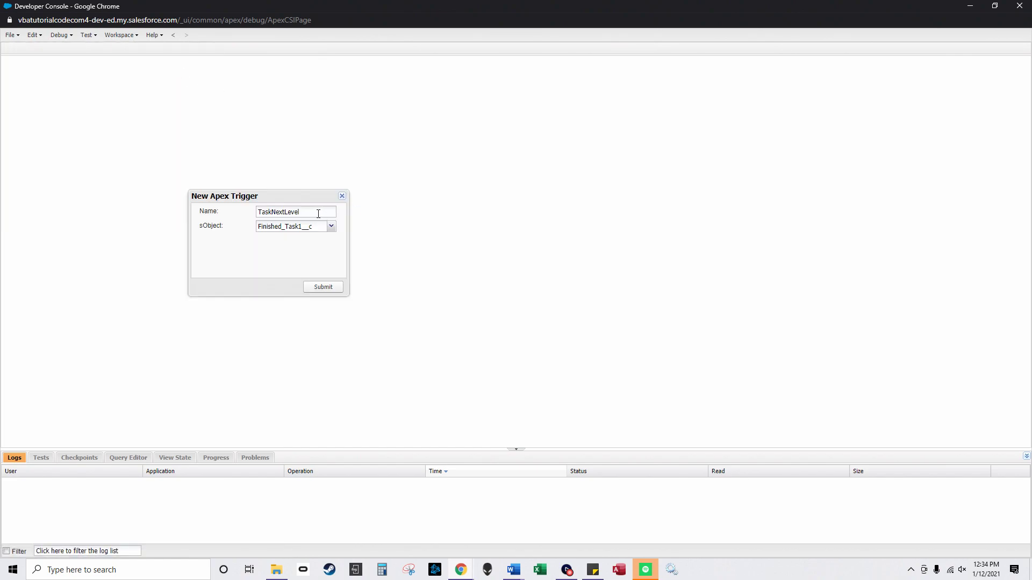
left_click_drag(314, 213, 244, 212)
type("Finished")
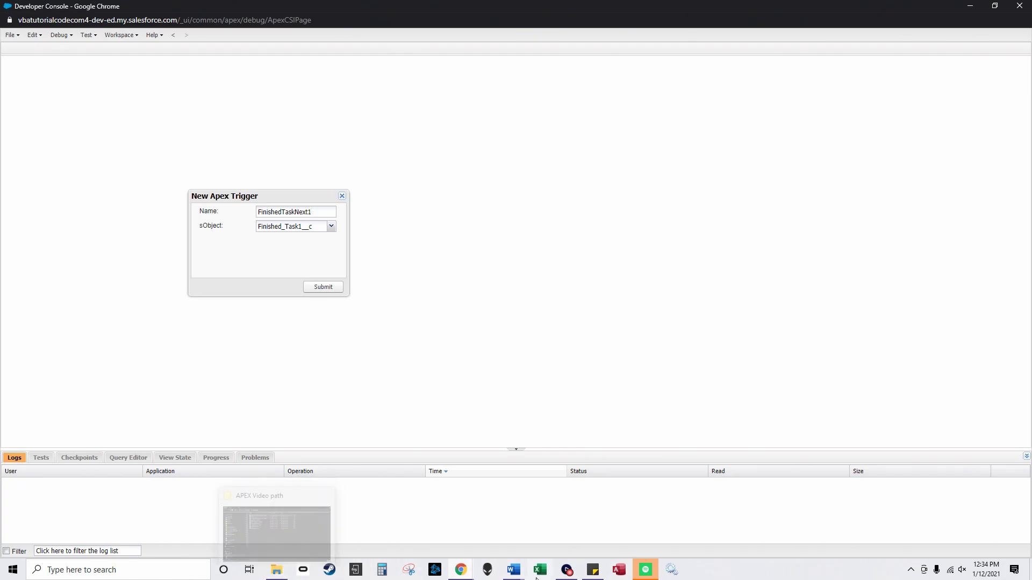
Step: Create the FinishedTaskNext1 trigger, paste the Word code over the template, and save it
left_click(513, 575)
left_click(839, 519)
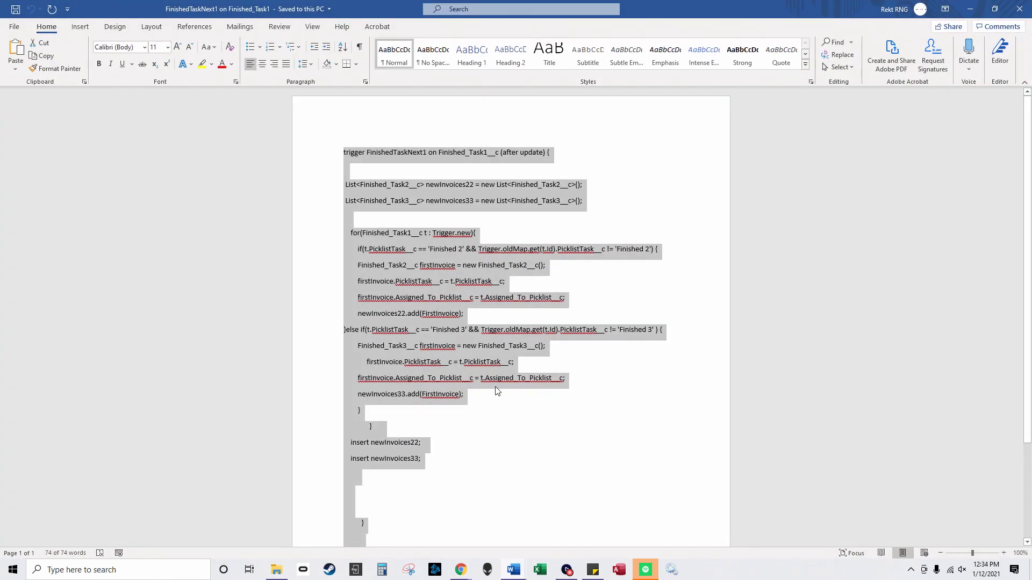
key("alt+Tab")
left_click(323, 285)
key("ctrl+a")
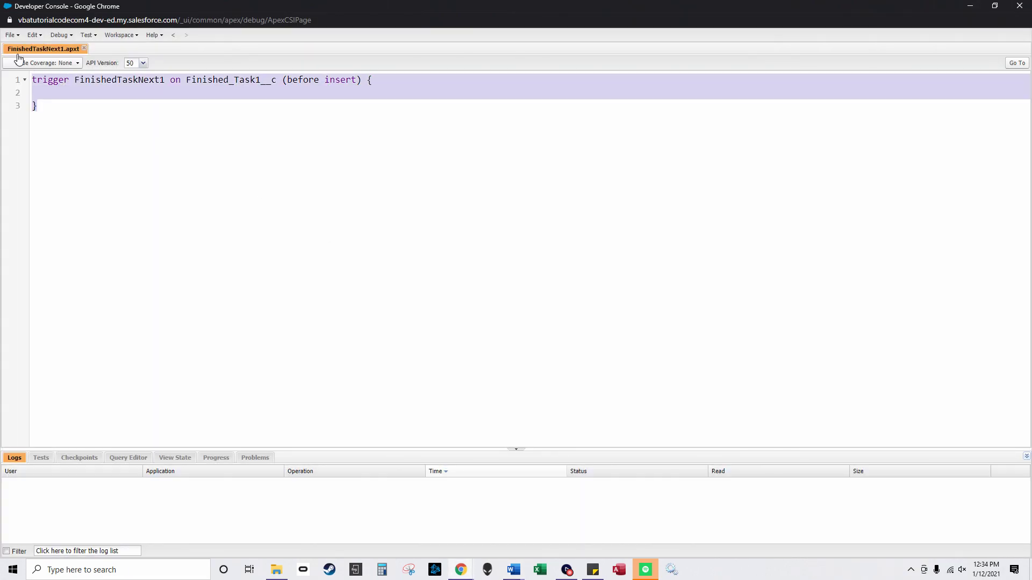
key("ctrl+v")
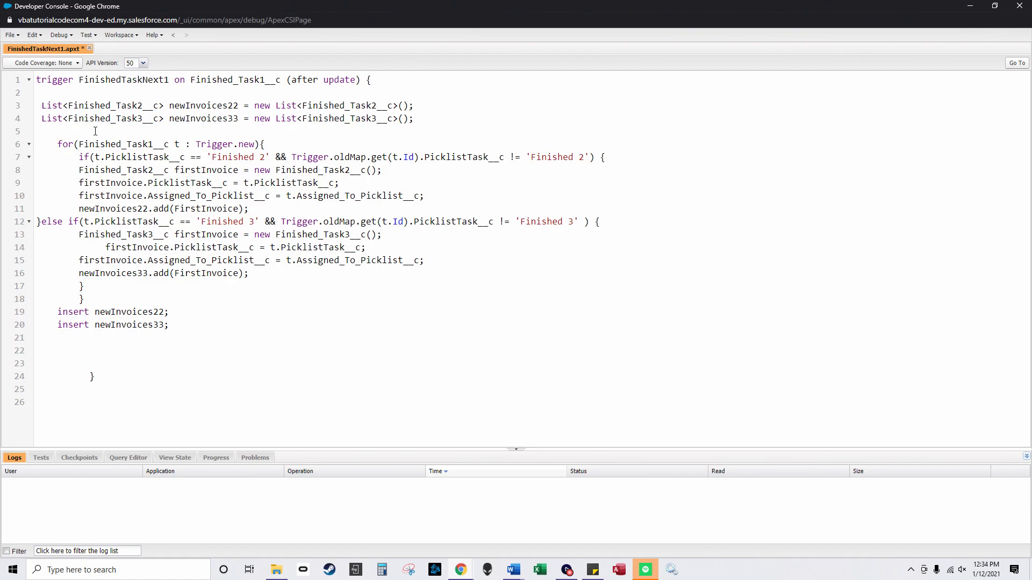
left_click(11, 35)
left_click(25, 153)
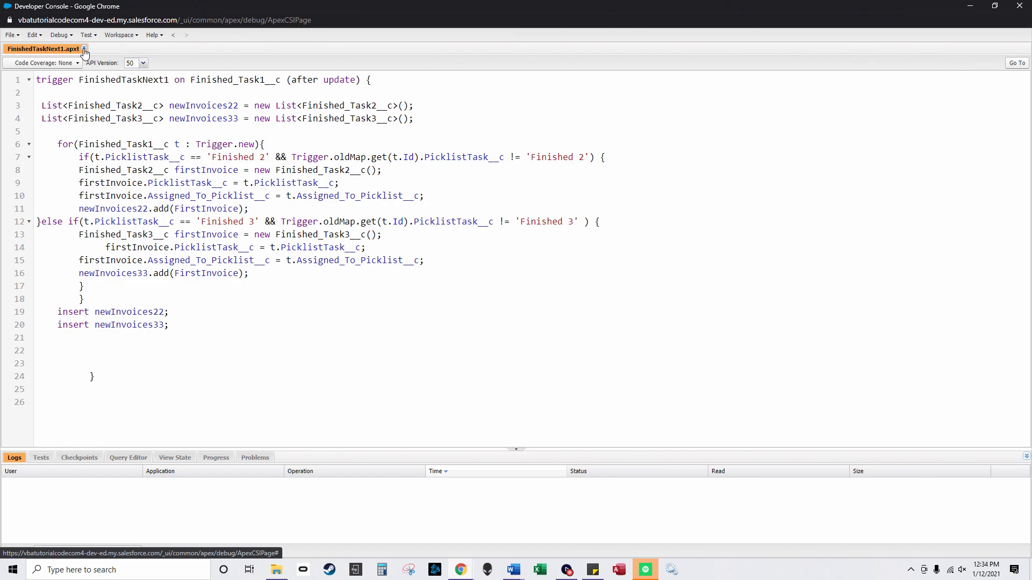
Step: Close FinishedTaskNext1 and start a new Apex trigger on Finished_Task2__c
left_click(84, 49)
left_click(11, 35)
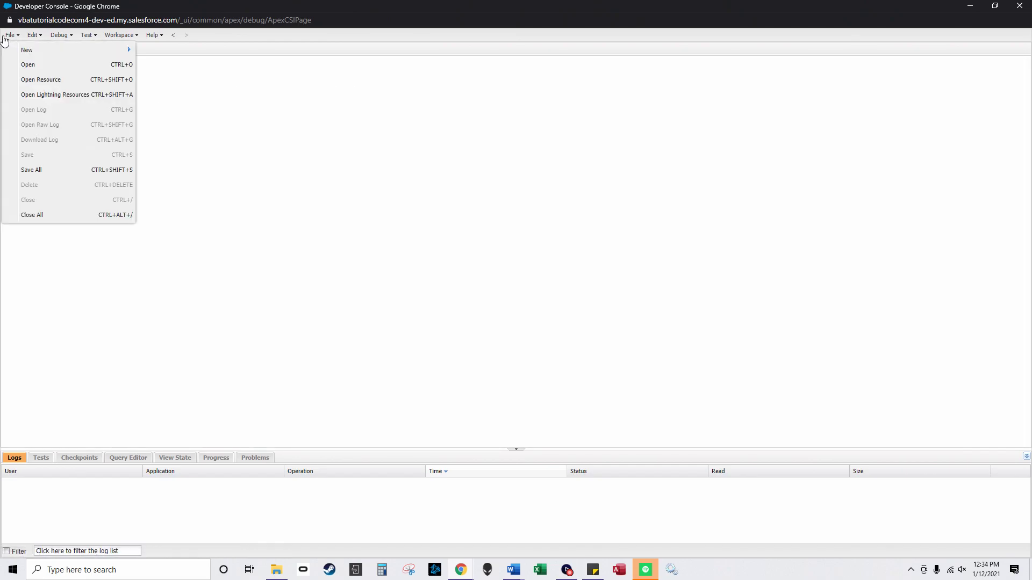
mouse_move(24, 48)
left_click(203, 67)
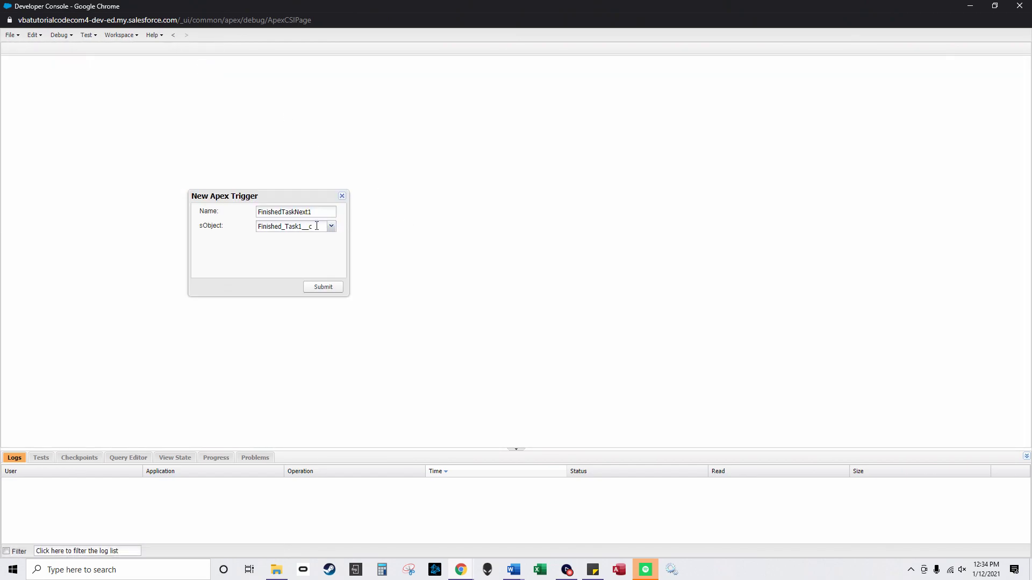
left_click(331, 226)
scroll(317, 322, "down", 10)
scroll(297, 337, "down", 5)
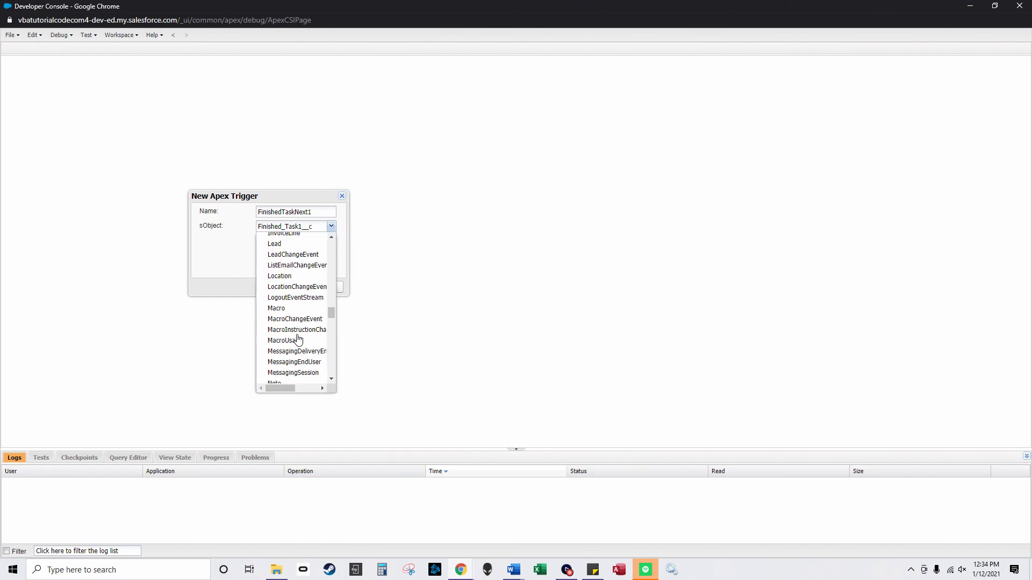
scroll(296, 334, "up", 4)
scroll(295, 328, "up", 2)
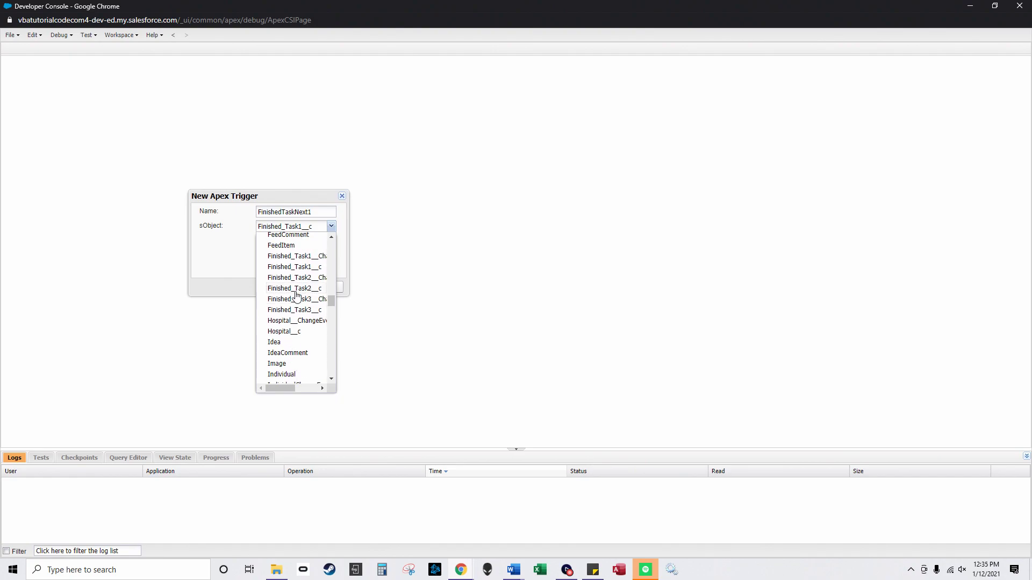
left_click(294, 287)
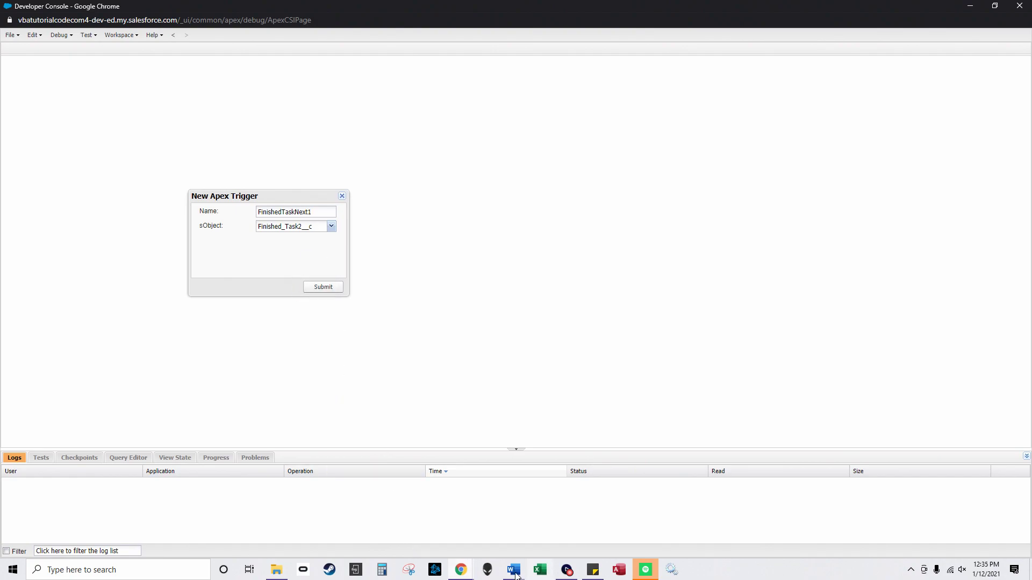
Step: Copy all the code from the FinishedTaskNext2 Word document
left_click(515, 575)
left_click(276, 570)
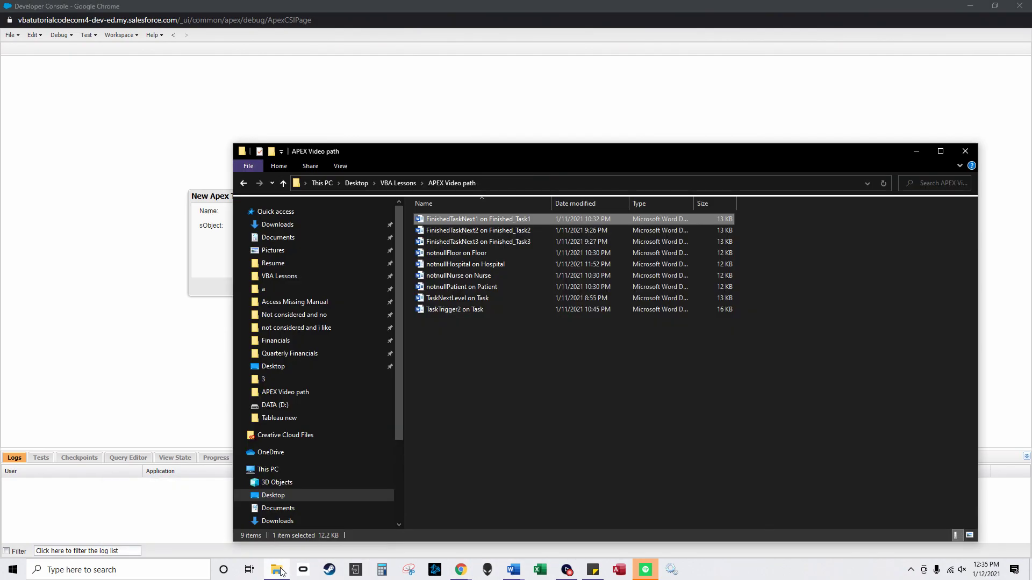
left_click(511, 233)
double_click(510, 234)
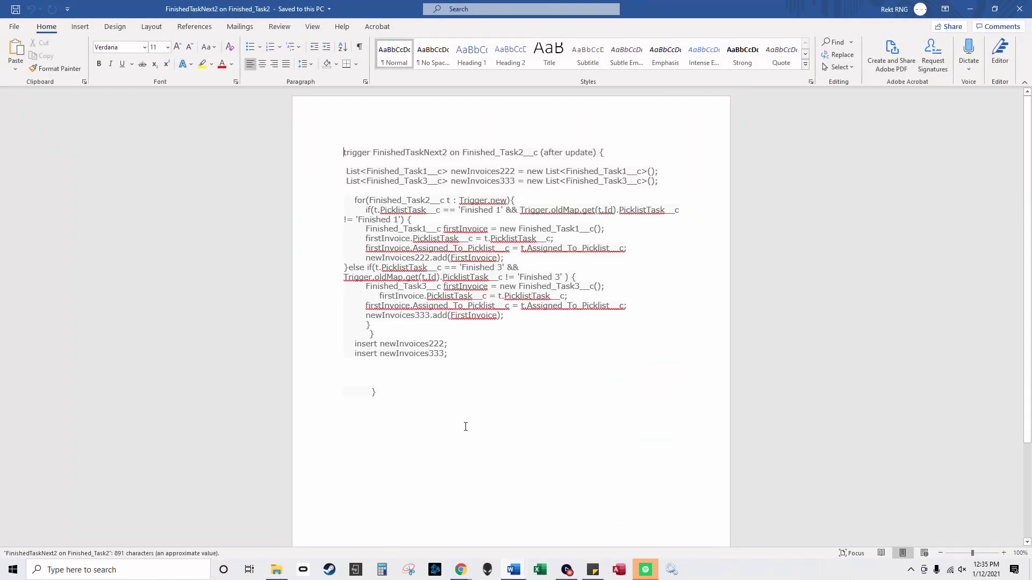
key("ctrl+a")
key("ctrl+c")
left_click(970, 10)
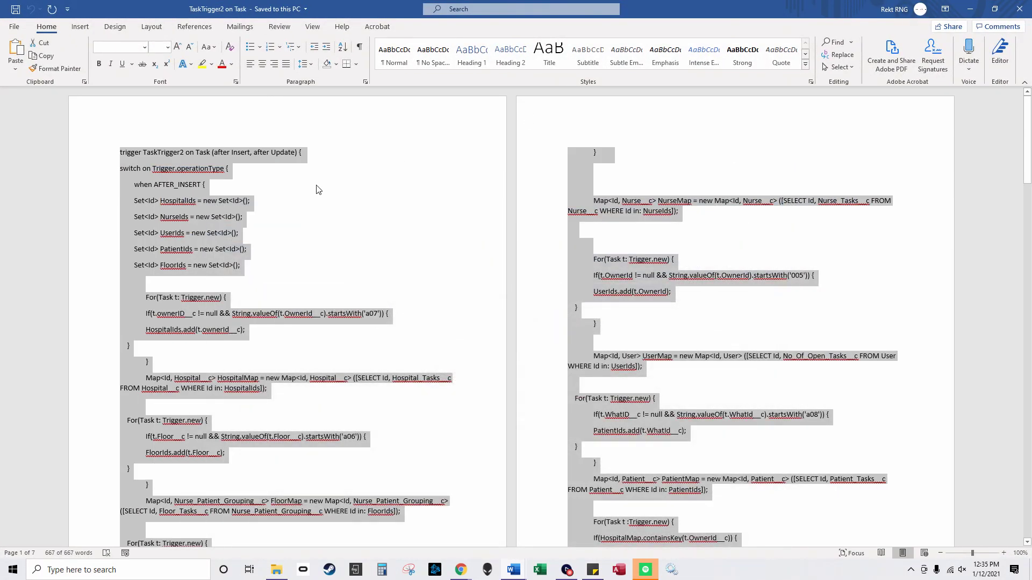
left_click(970, 9)
left_click(917, 151)
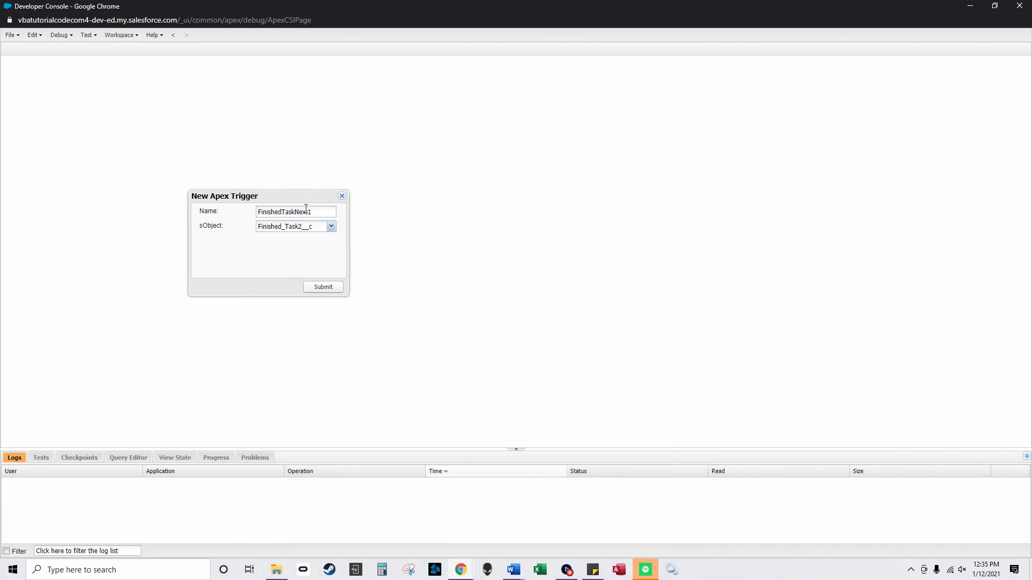
Step: Name the trigger FinishedTaskNext2, paste the copied code over the skeleton, and save
type("2")
left_click(325, 290)
left_click_drag(156, 155, 19, 71)
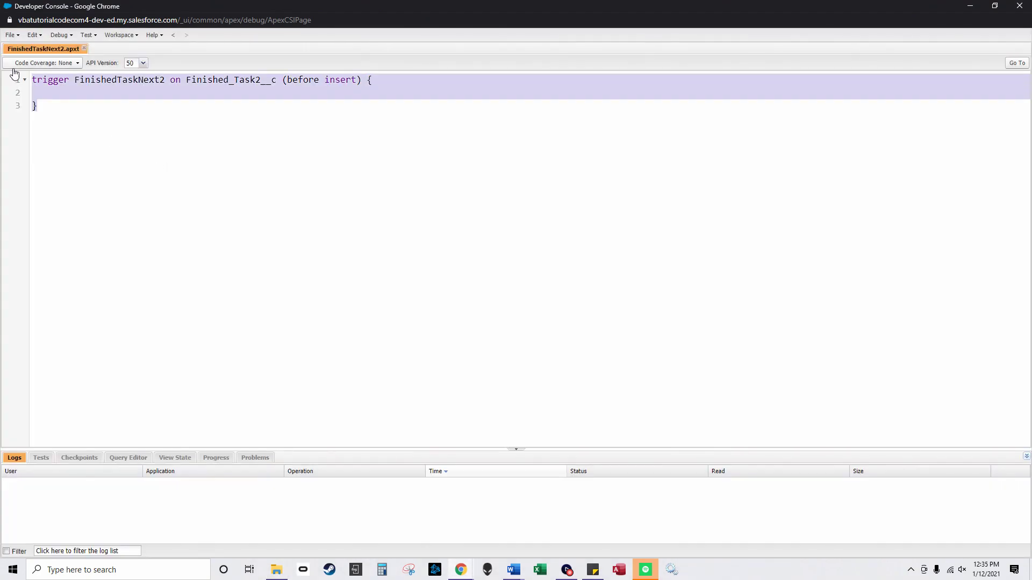
key("ctrl+v")
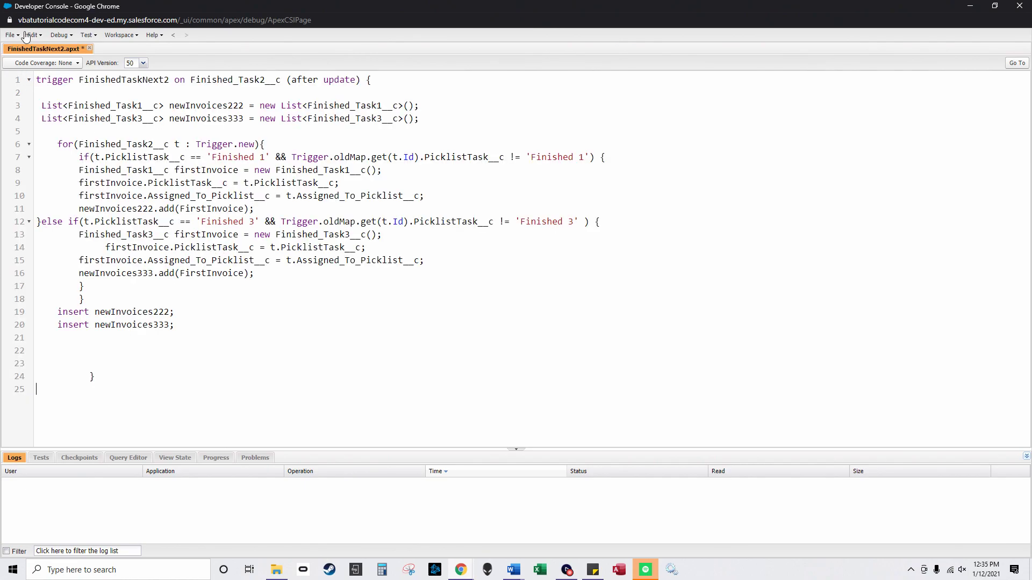
left_click(11, 35)
left_click(31, 157)
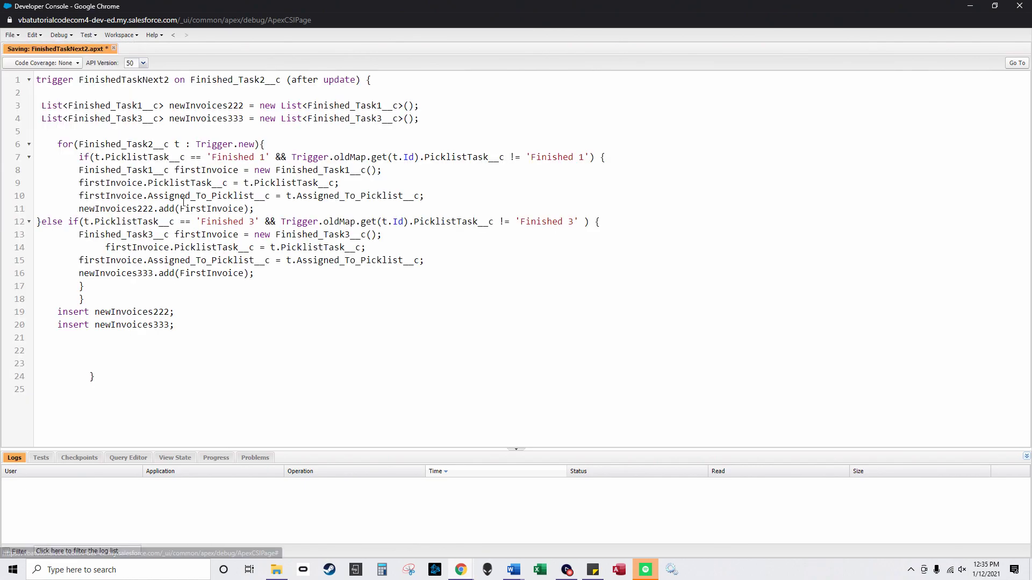
Step: Close FinishedTaskNext2 and create a FinishedTaskNext3 trigger on Finished_Task3__c
left_click(84, 50)
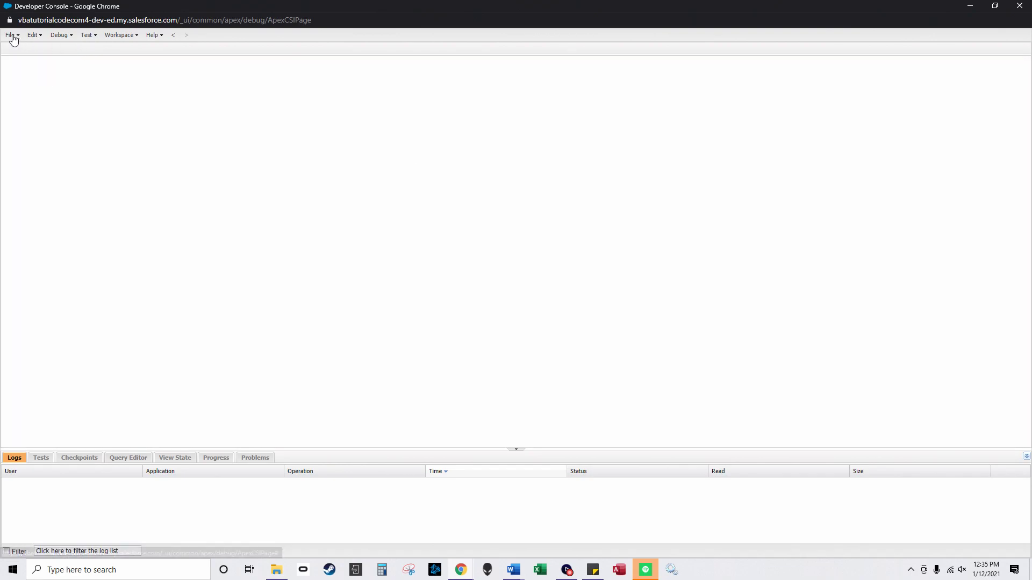
left_click(11, 35)
mouse_move(24, 47)
left_click(172, 64)
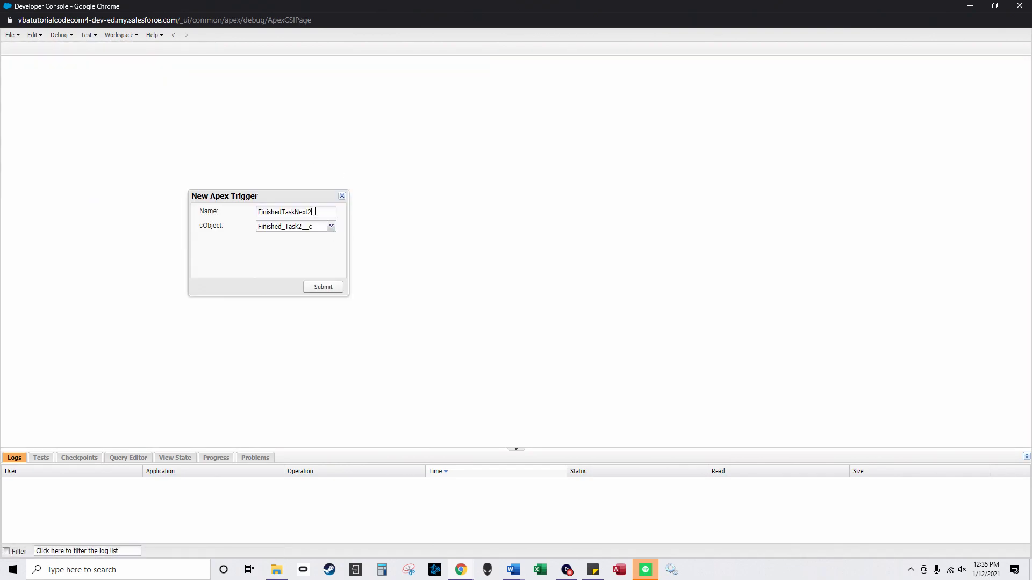
type("3")
left_click(331, 227)
scroll(306, 347, "down", 10)
scroll(306, 344, "down", 5)
scroll(304, 339, "up", 2)
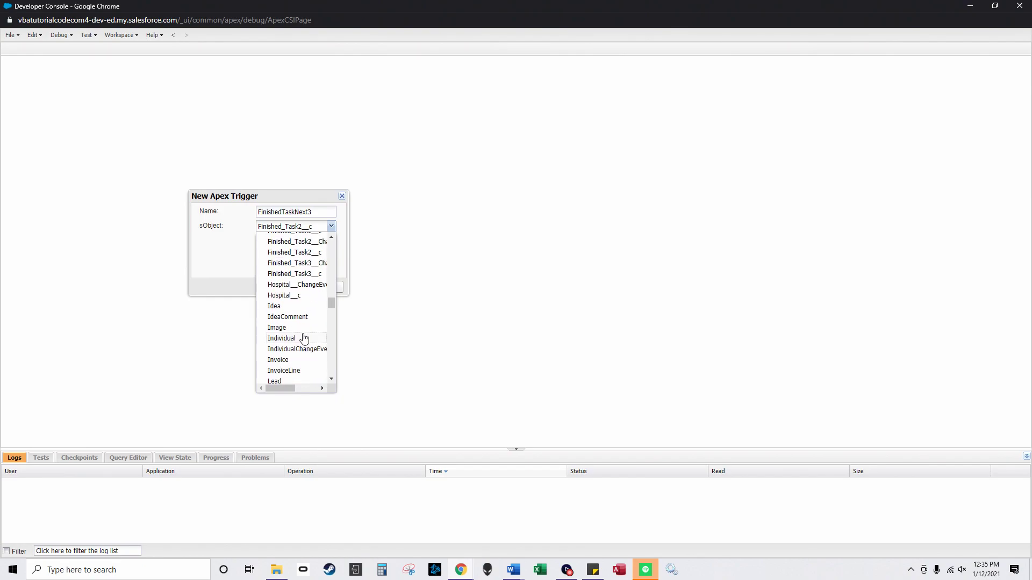
left_click(302, 275)
left_click(329, 288)
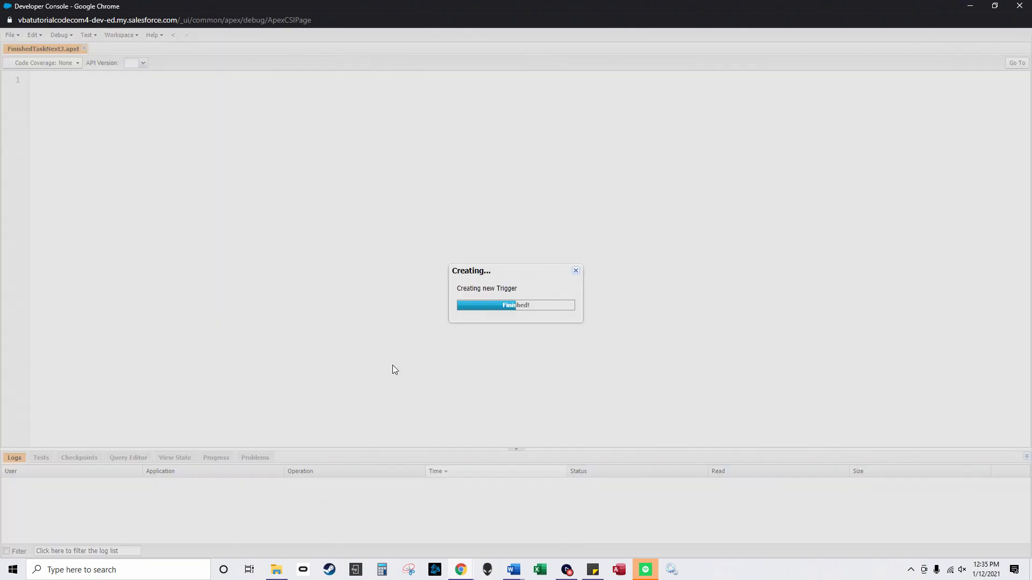
Step: Copy the trigger code from the FinishedTaskNext3 Word document
left_click(276, 570)
double_click(475, 238)
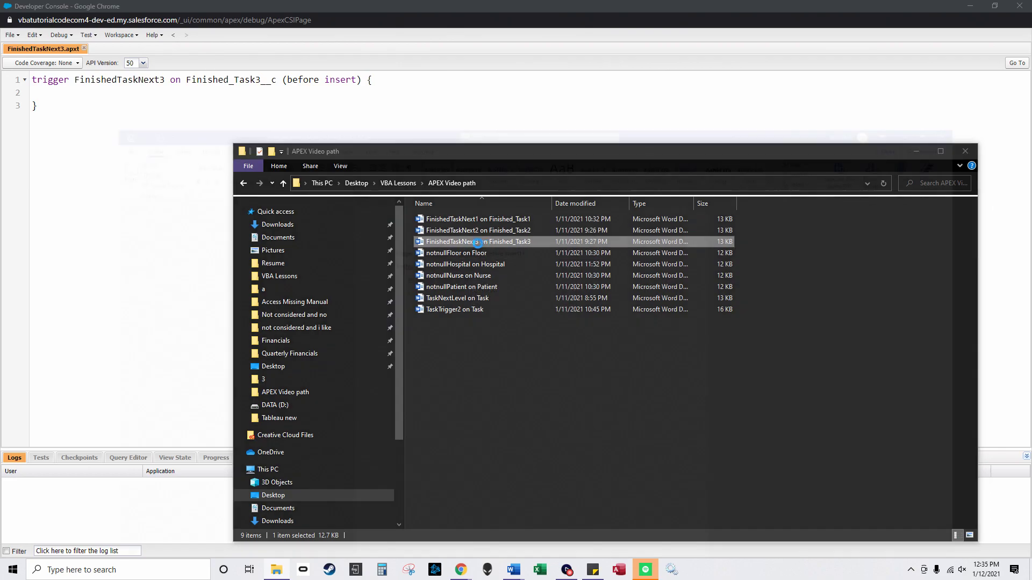
left_click_drag(323, 383, 307, 154)
left_click_drag(419, 413, 278, 108)
key("ctrl+c")
left_click(970, 9)
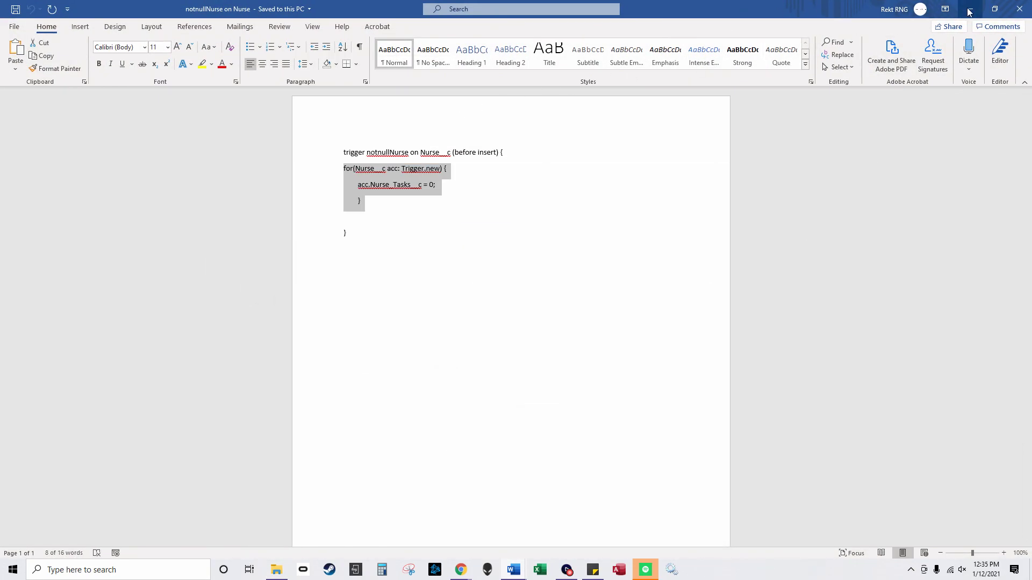
left_click(970, 9)
Step: Paste the code over the FinishedTaskNext3 stub, save it, and close the Developer Console
left_click(75, 111)
key("ctrl+a")
key("ctrl+v")
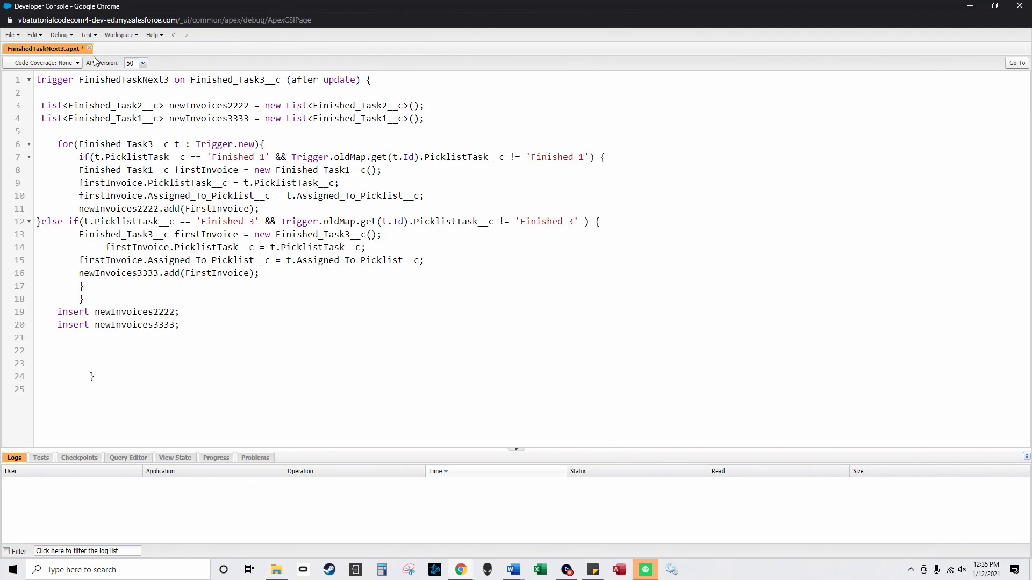
left_click(11, 35)
left_click(22, 155)
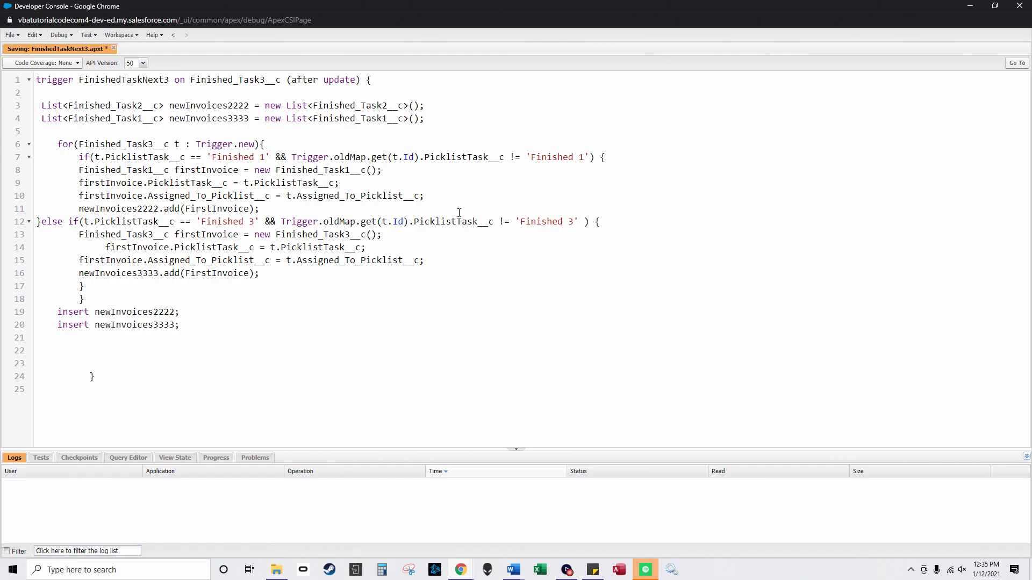
left_click(1019, 12)
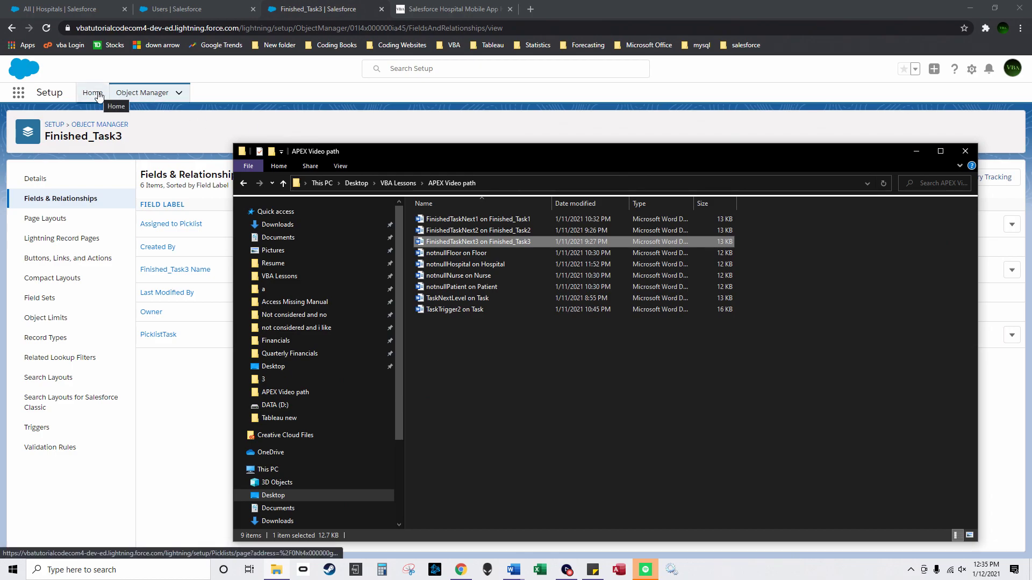
Step: From Setup, find 'path' in Quick Find, enable Path Settings, and begin a new path
left_click(170, 130)
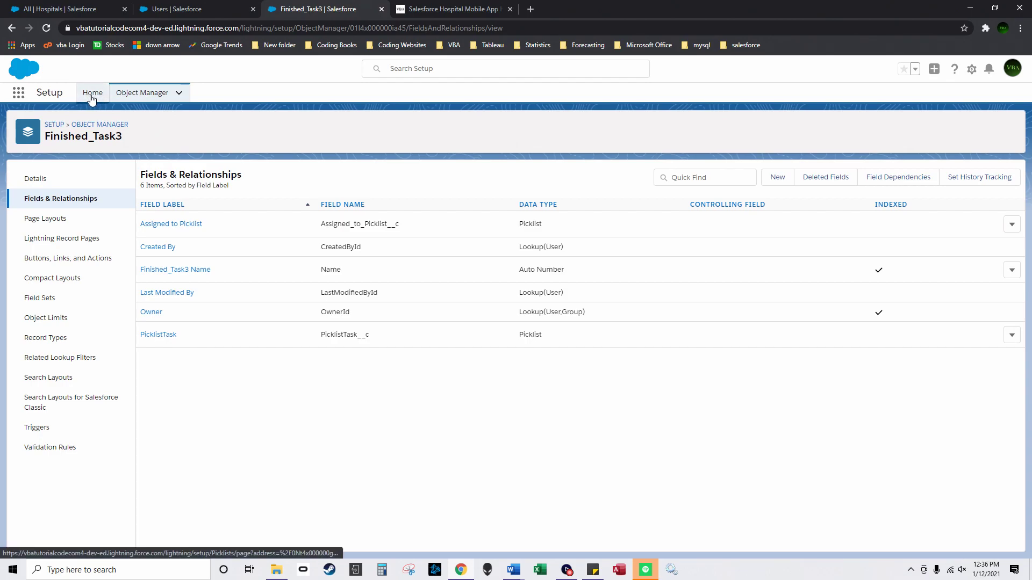
left_click(90, 92)
left_click(962, 69)
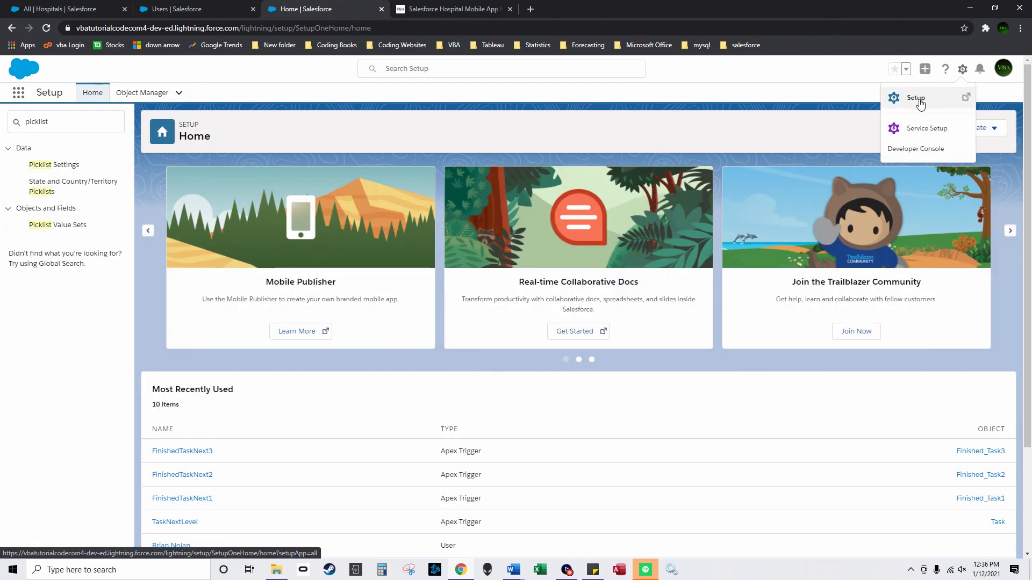
left_click(920, 102)
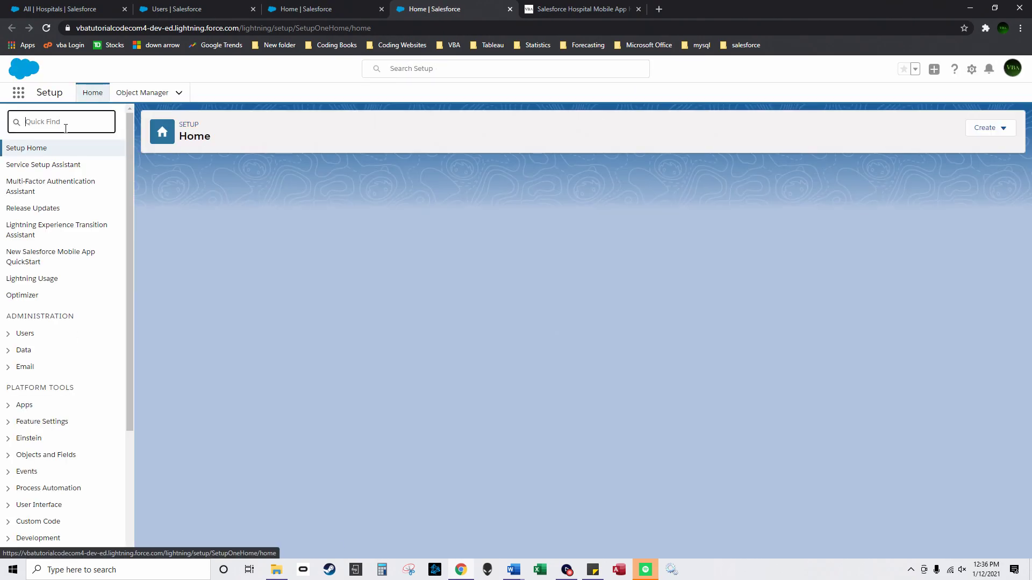
type("path")
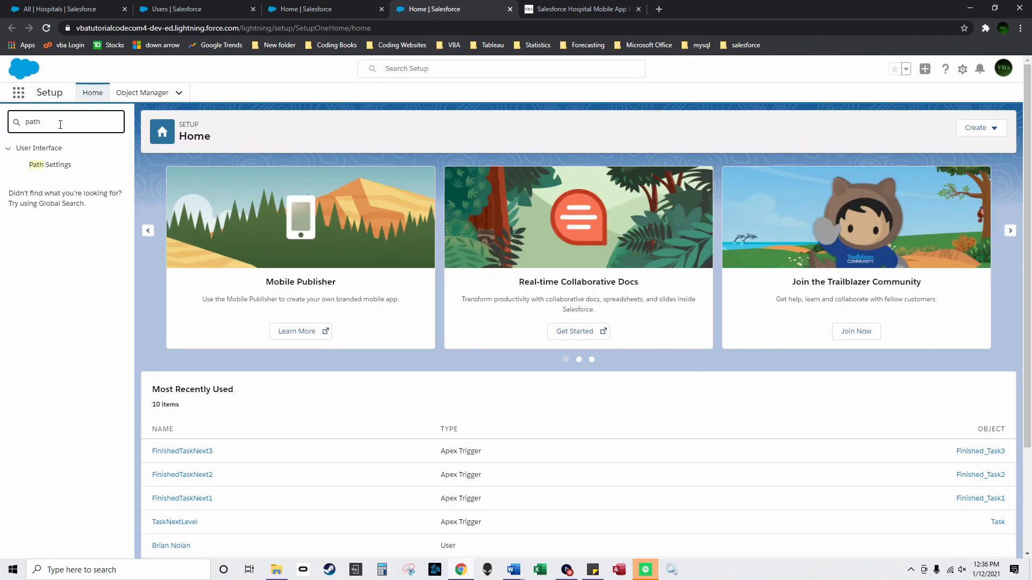
left_click(62, 166)
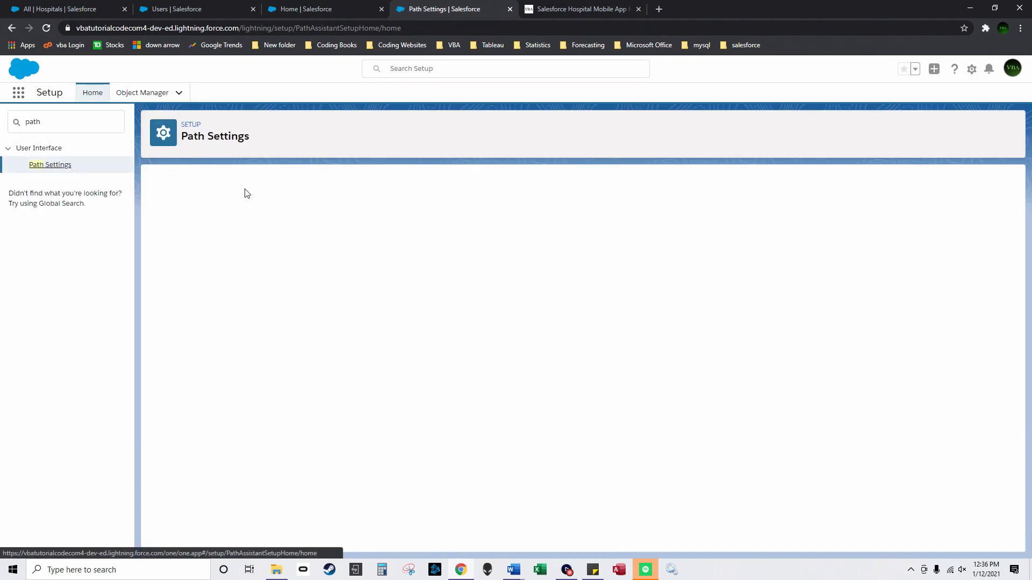
left_click(578, 346)
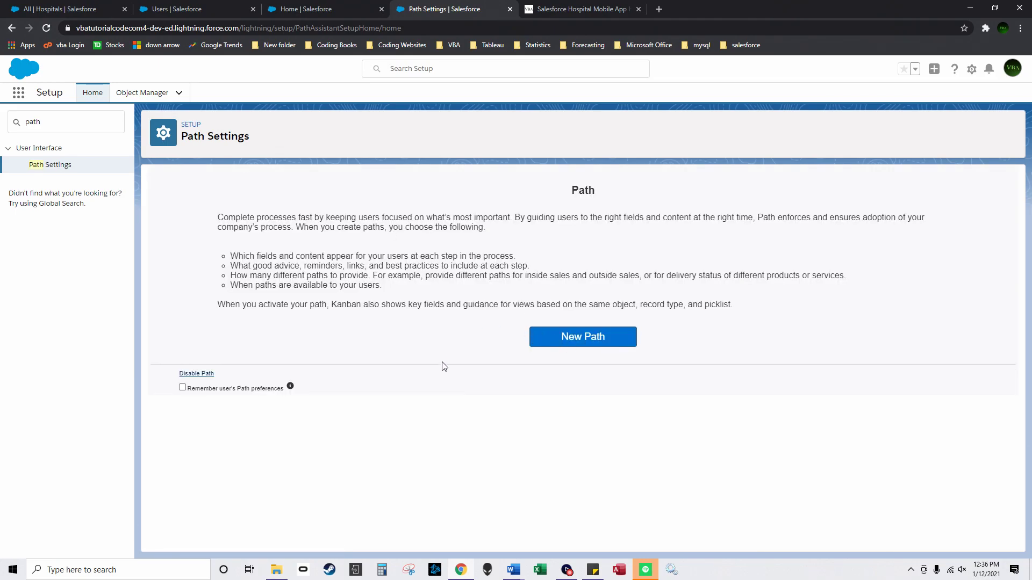
left_click(558, 337)
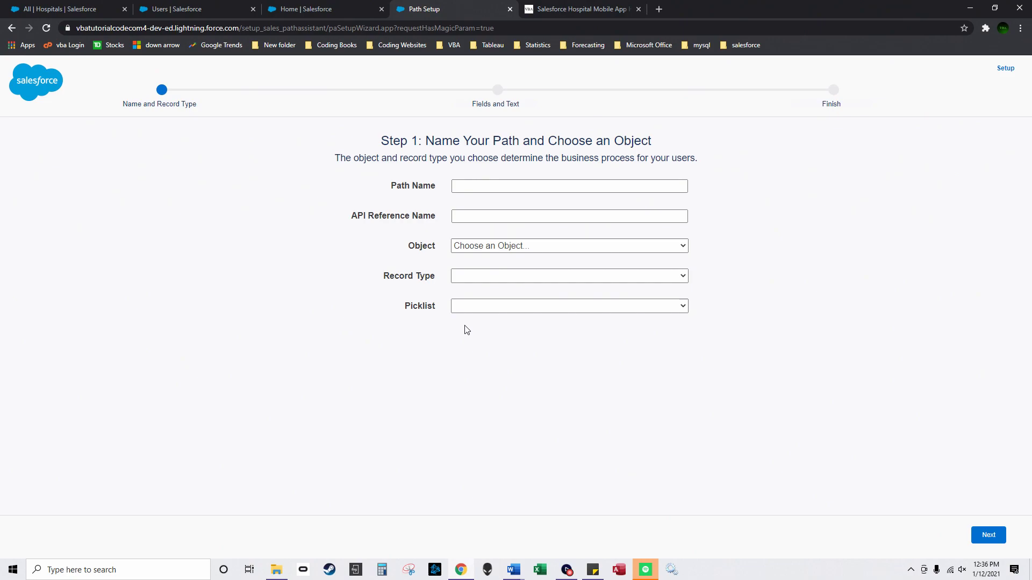
Step: Name the path FinishedTask1, with object Finished_Task1 and picklist PicklistTask, then continue
left_click(491, 187)
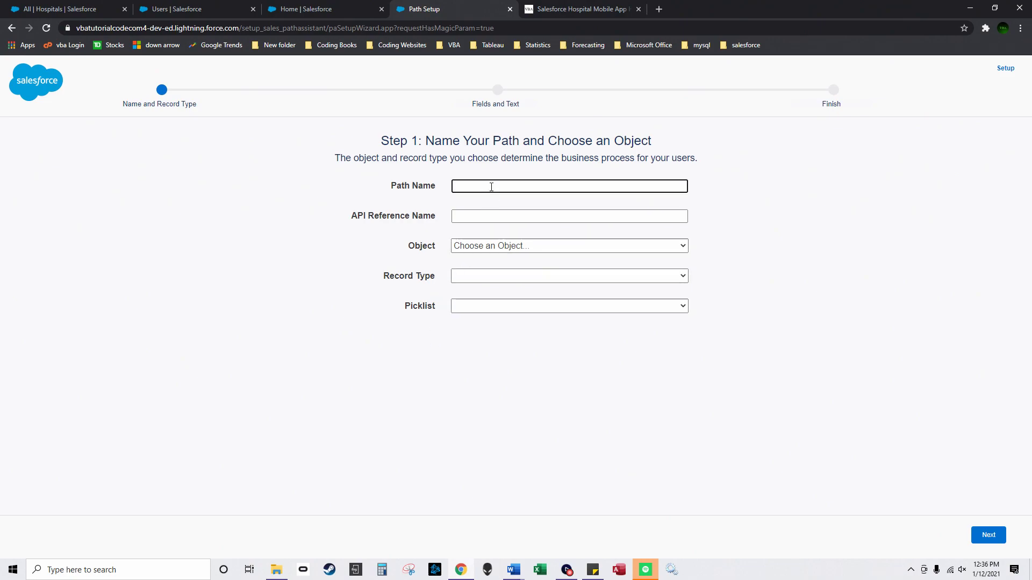
type("FinishedTask1")
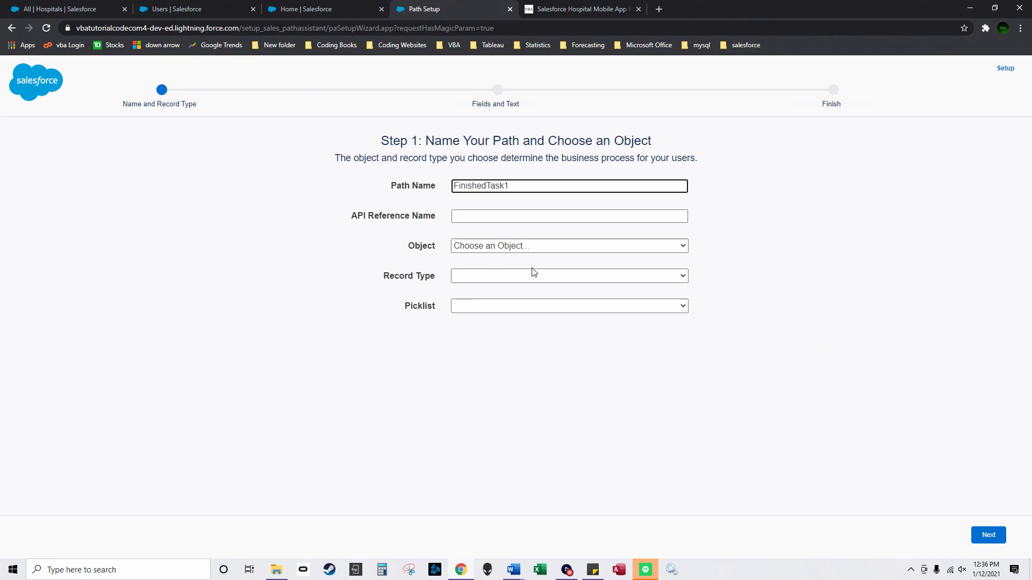
left_click(524, 245)
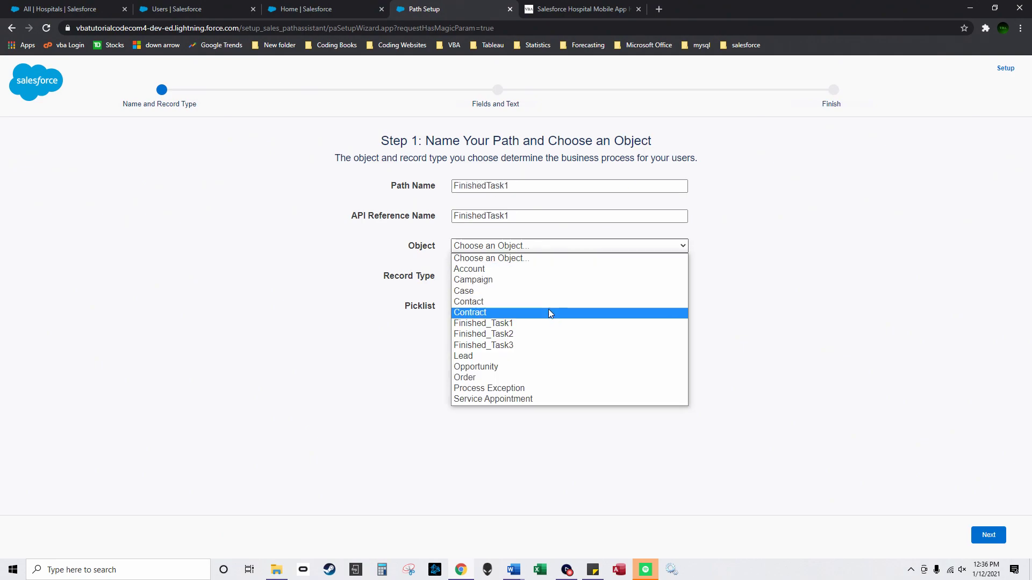
left_click(544, 323)
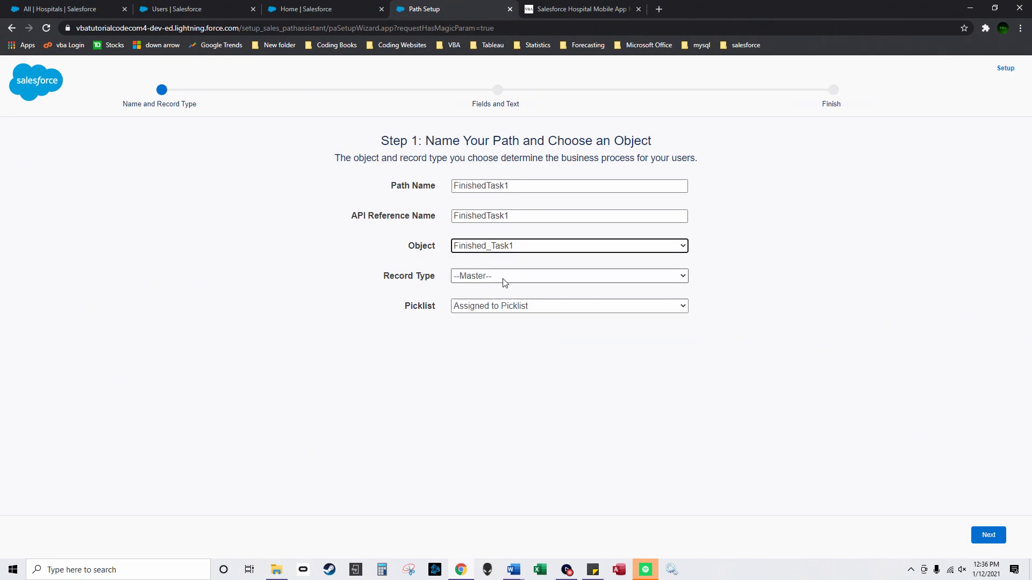
left_click(515, 307)
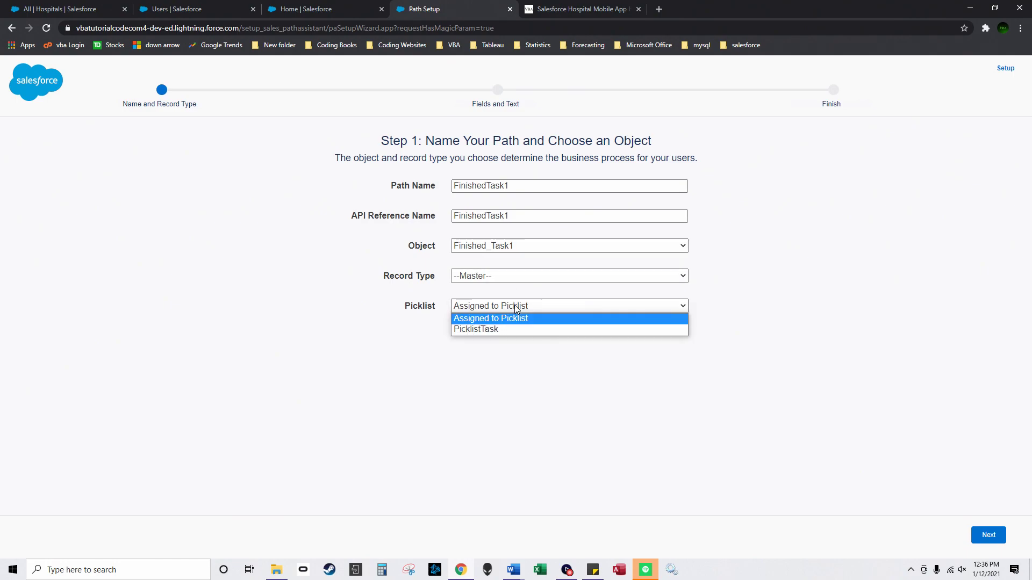
left_click(511, 331)
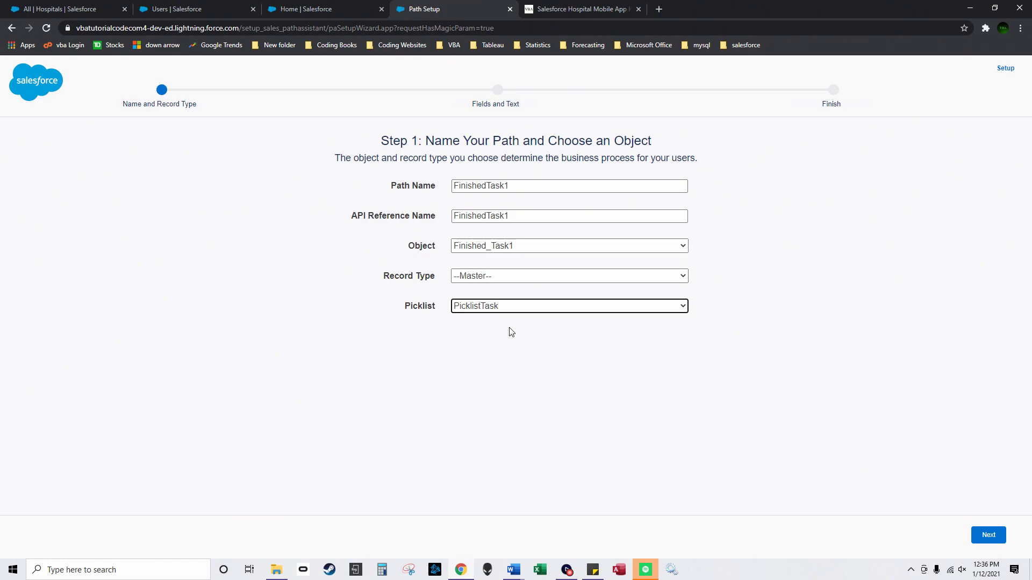
left_click(998, 535)
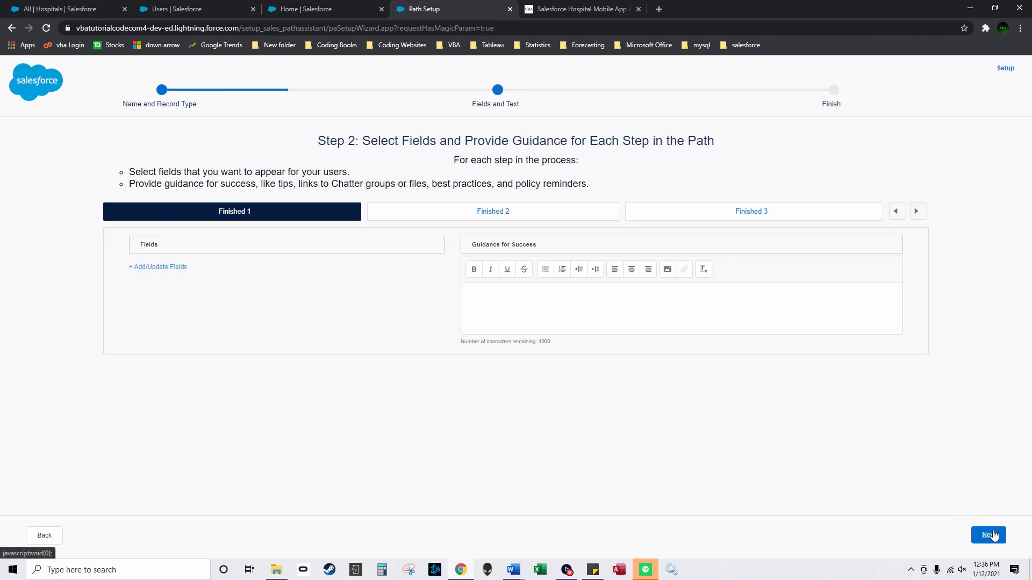
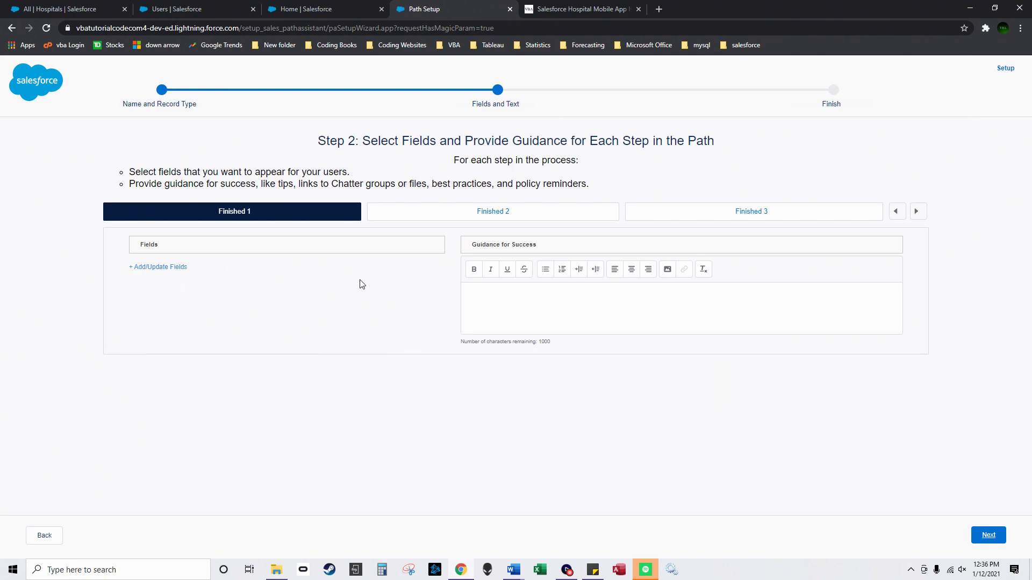
Step: Activate FinishedTask1 with Always celebrations for Finished 1, Finished 2 and Finished 3, then finish
left_click(996, 536)
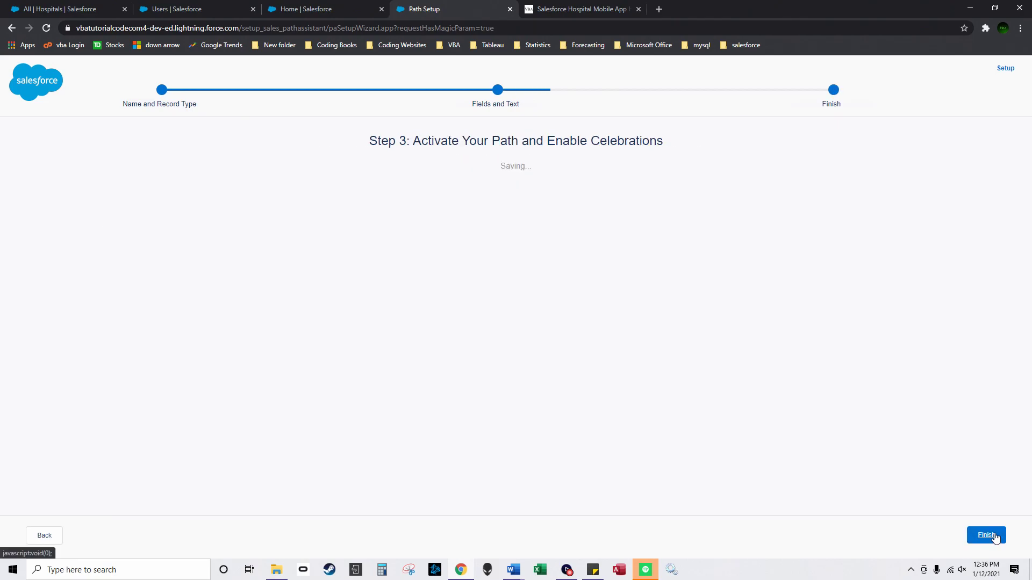
left_click(966, 191)
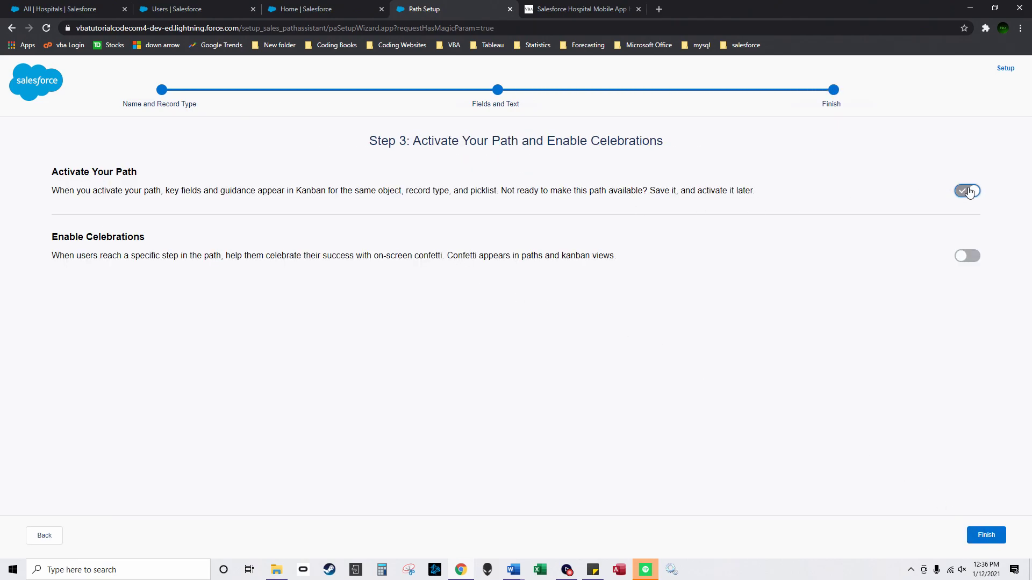
left_click(973, 255)
left_click(518, 297)
left_click(469, 315)
left_click(518, 298)
left_click(471, 302)
left_click(519, 304)
left_click(518, 297)
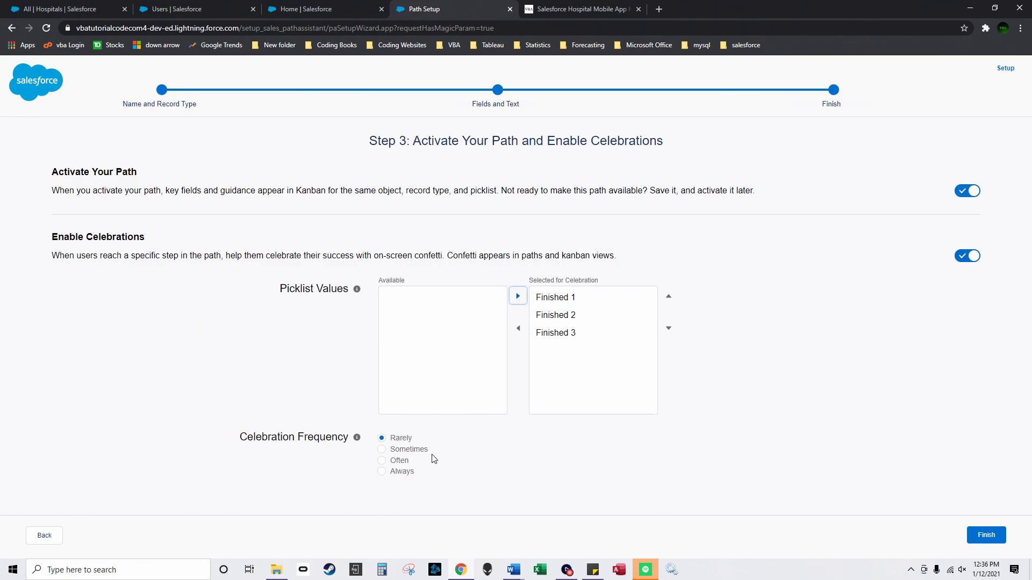
left_click(384, 474)
left_click(985, 536)
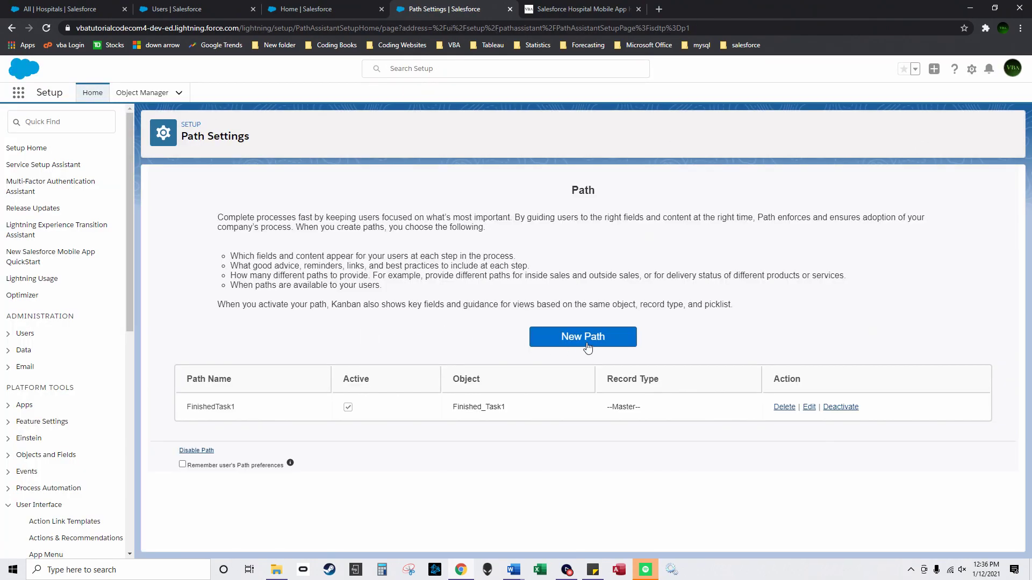
Step: Define new path FinishedTask2 on object Finished_Task2 with picklist PicklistTask
left_click(594, 339)
left_click(475, 187)
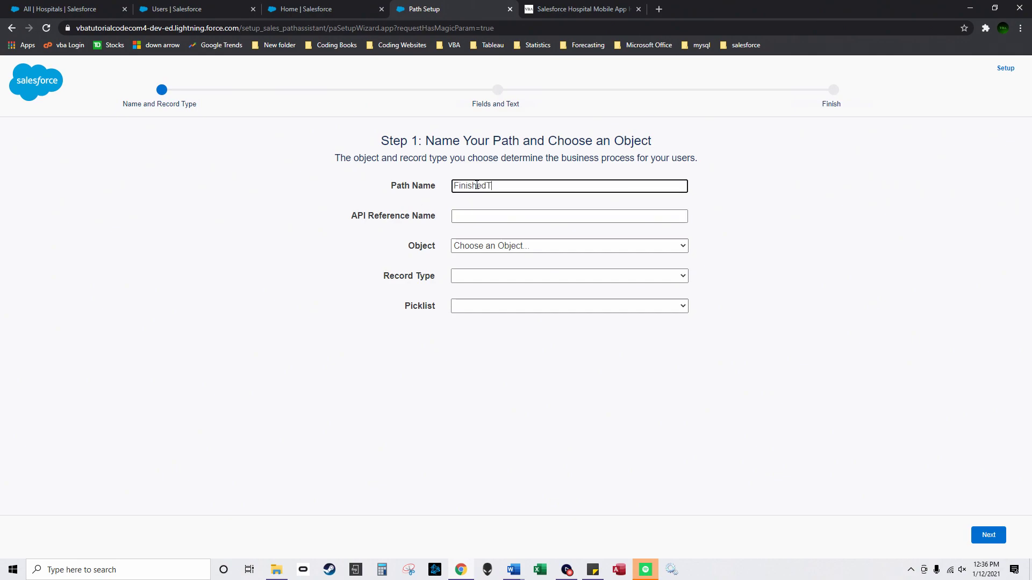
left_click(483, 247)
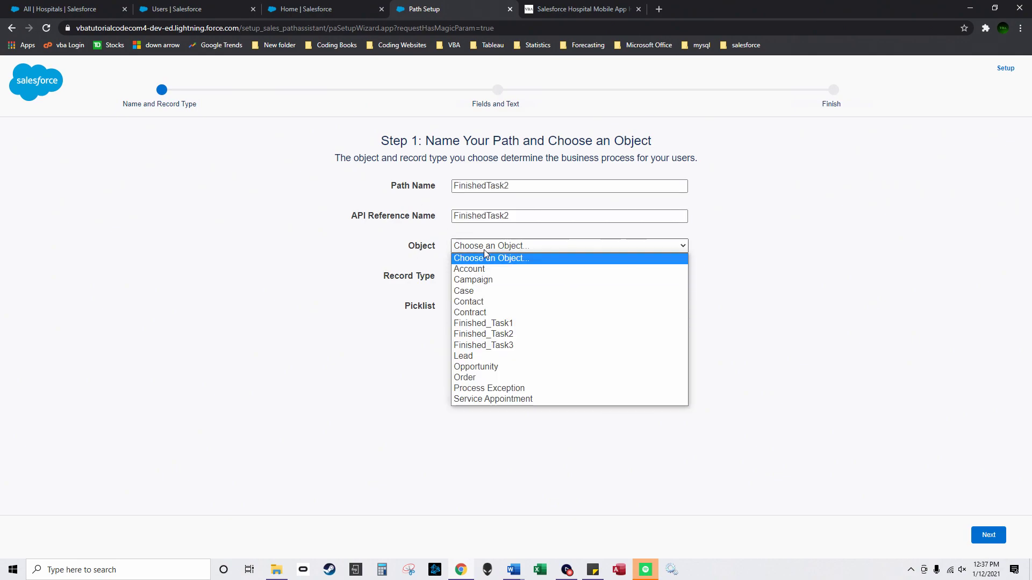
left_click(515, 335)
left_click(511, 307)
left_click(508, 333)
left_click(989, 535)
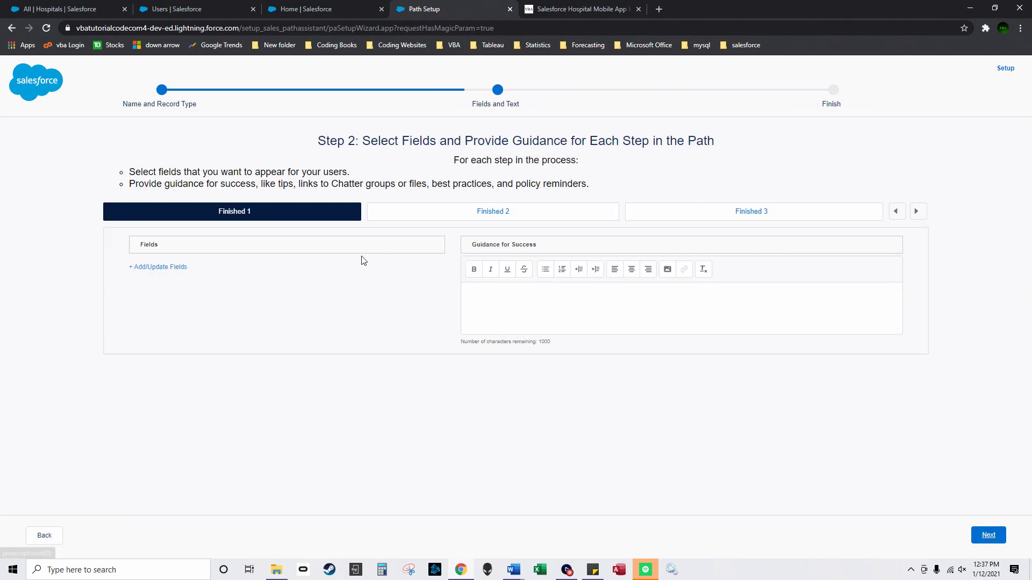
Step: Activate FinishedTask2 with Always celebrations for Finished 1, 2 and 3, and finish
left_click(982, 535)
left_click(968, 191)
left_click(967, 255)
left_click(430, 297)
left_click(517, 296)
left_click(518, 296)
left_click(445, 301)
left_click(518, 296)
left_click(382, 472)
left_click(995, 536)
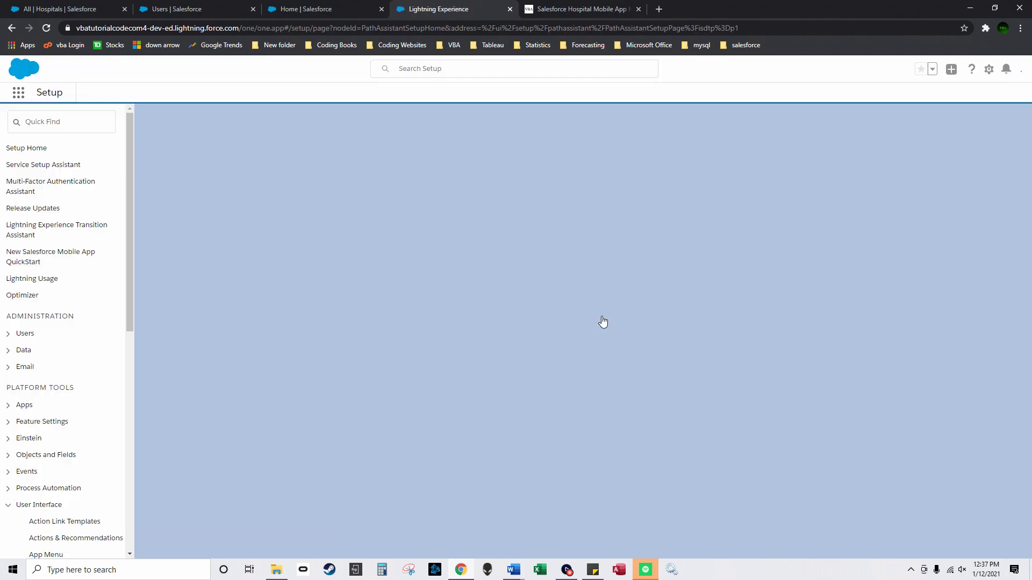
Step: Define new path FinishedTask3 on object Finished_Task3 with picklist ProtocolDate
left_click(562, 337)
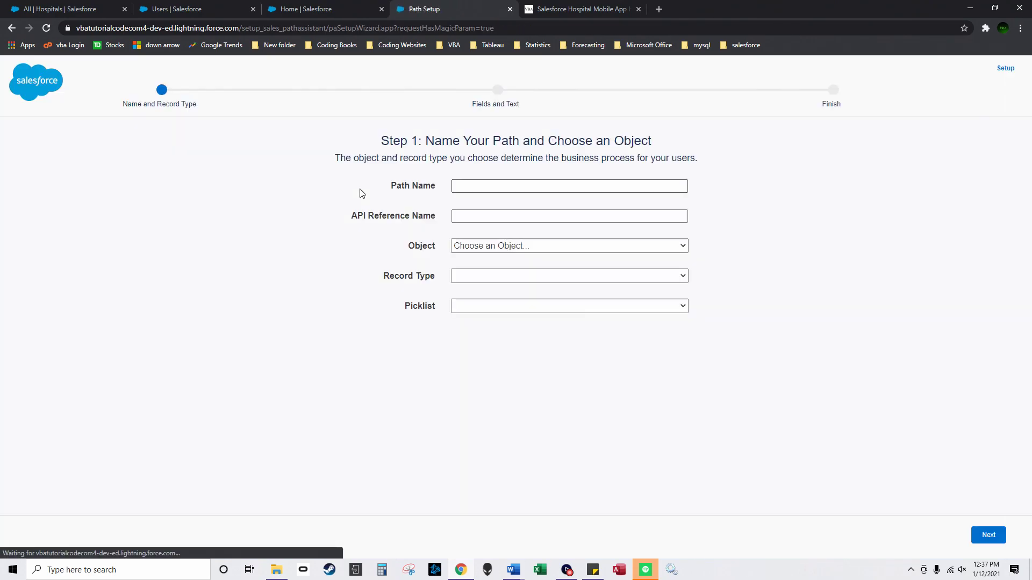
left_click(500, 187)
type("Finished")
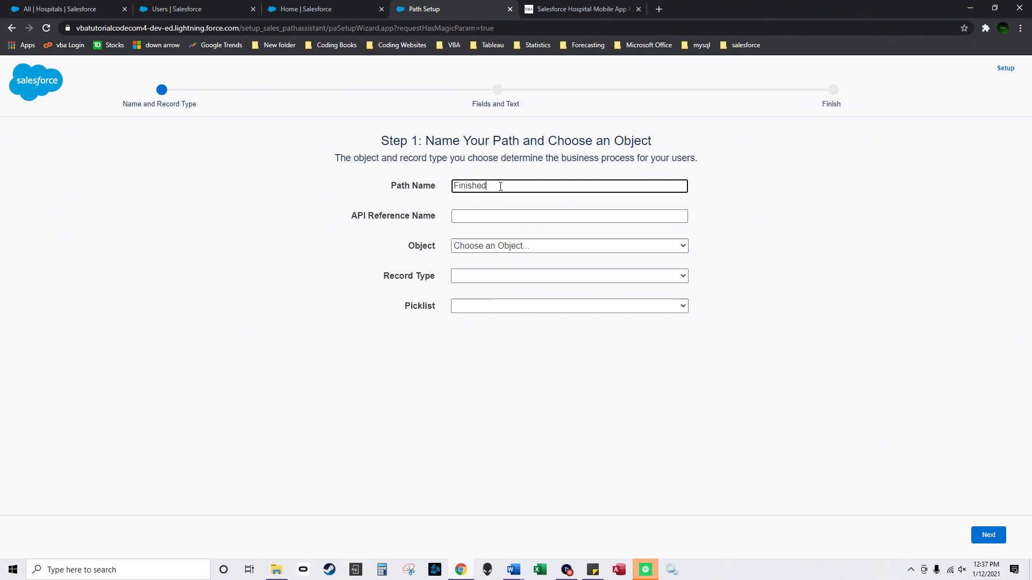
type("Task3")
left_click(488, 215)
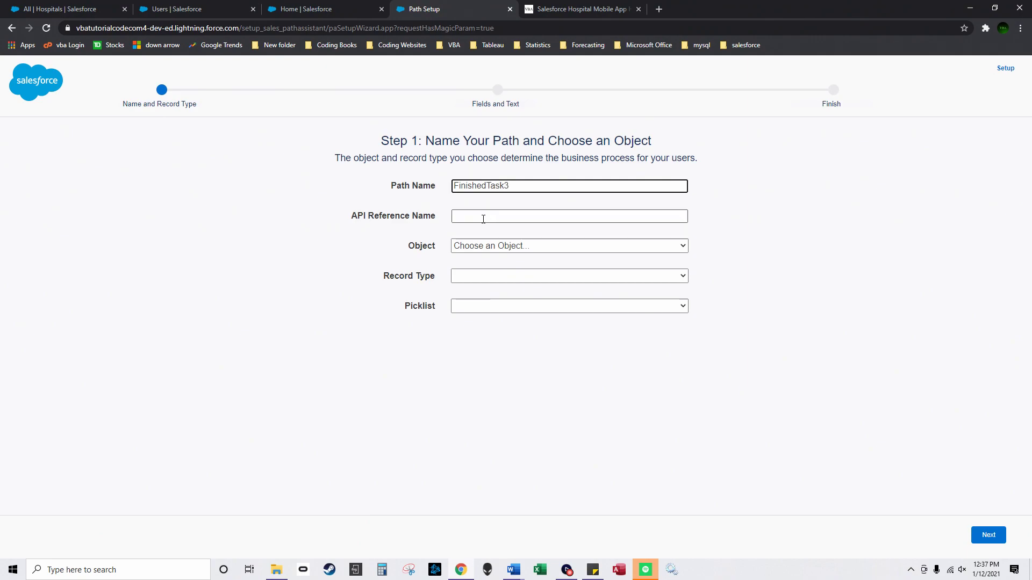
left_click(495, 246)
left_click(498, 346)
left_click(537, 305)
left_click(538, 325)
left_click(988, 535)
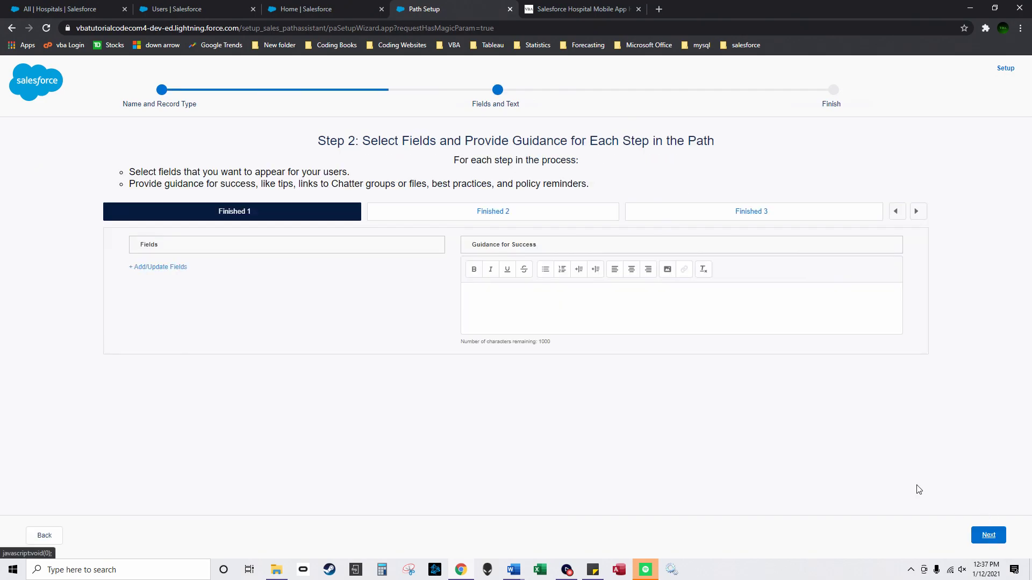
Step: Activate FinishedTask3 with celebrations for Finished 1, 2 and 3, and finish
left_click(976, 537)
left_click(956, 195)
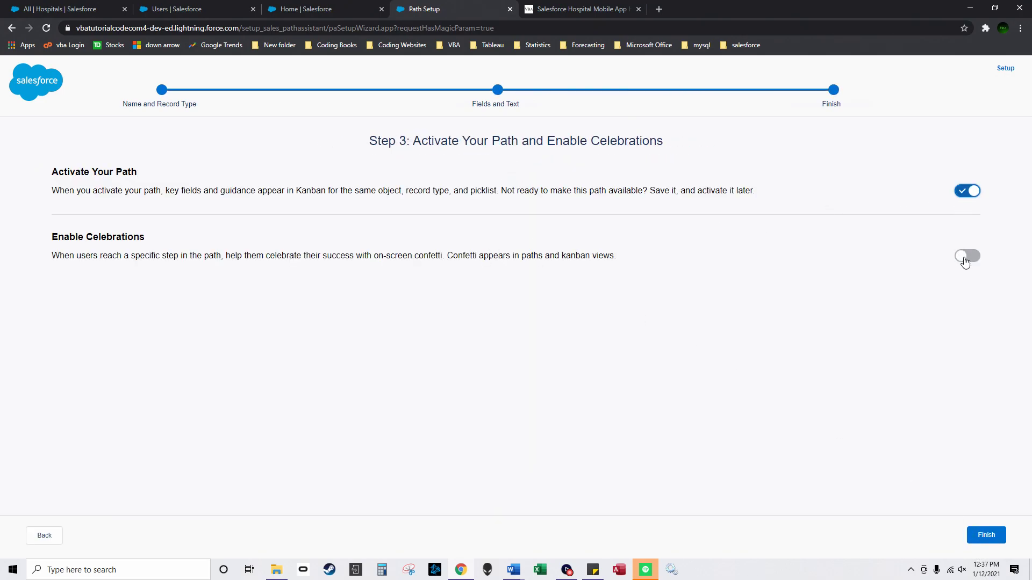
left_click(967, 255)
left_click(440, 297)
left_click(518, 296)
left_click(457, 299)
left_click(517, 296)
left_click(444, 315)
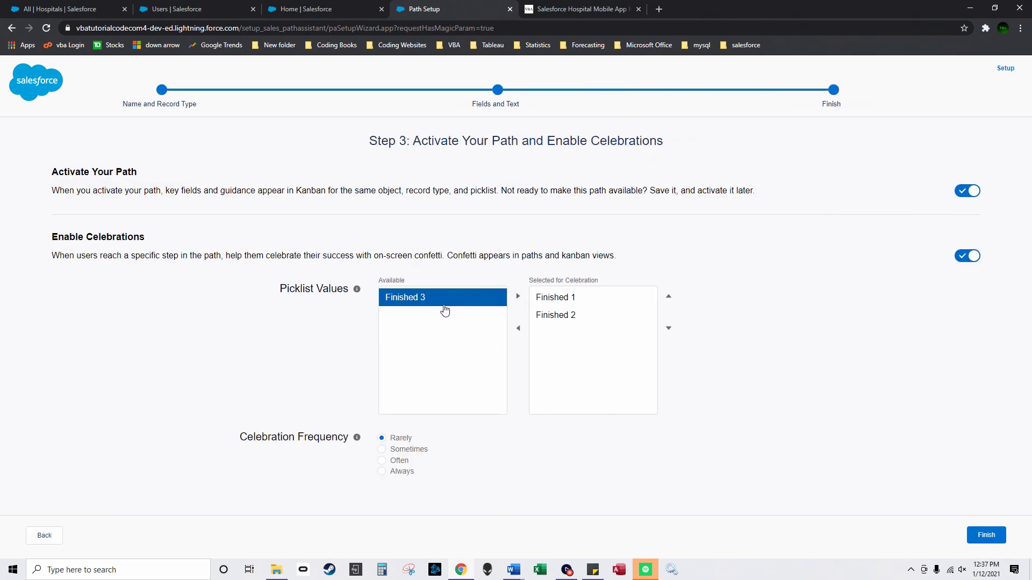
left_click(518, 296)
left_click(992, 536)
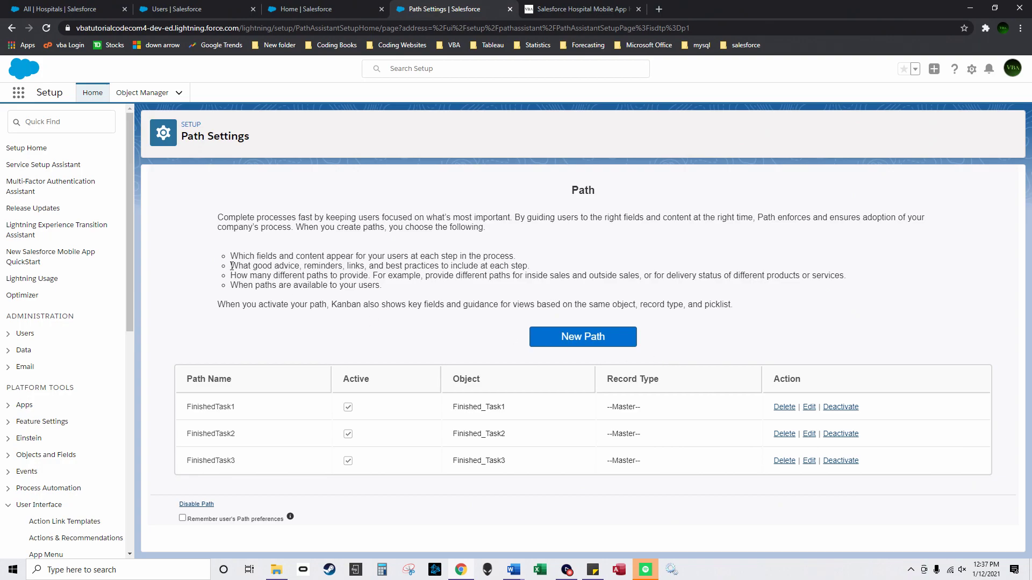
Step: In Object Manager, sort custom objects first and go to Finished_Task1's Lightning Record Pages
left_click(142, 92)
left_click(558, 182)
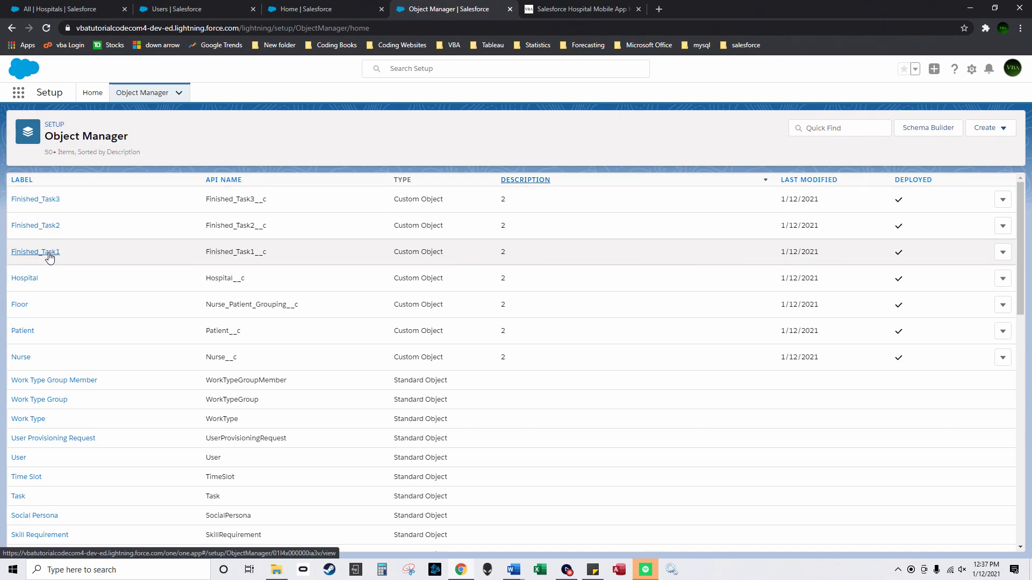
left_click(49, 254)
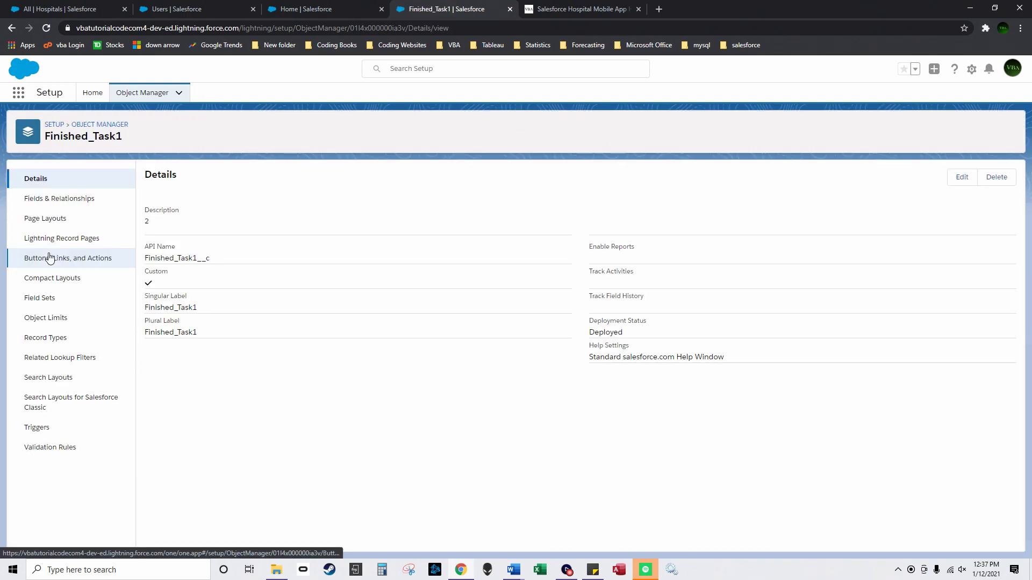
left_click(98, 246)
Step: Create record page FinishedTask1RecordPage_Custom for Finished_Task1 using the Grouped Header and One Region template
left_click(910, 178)
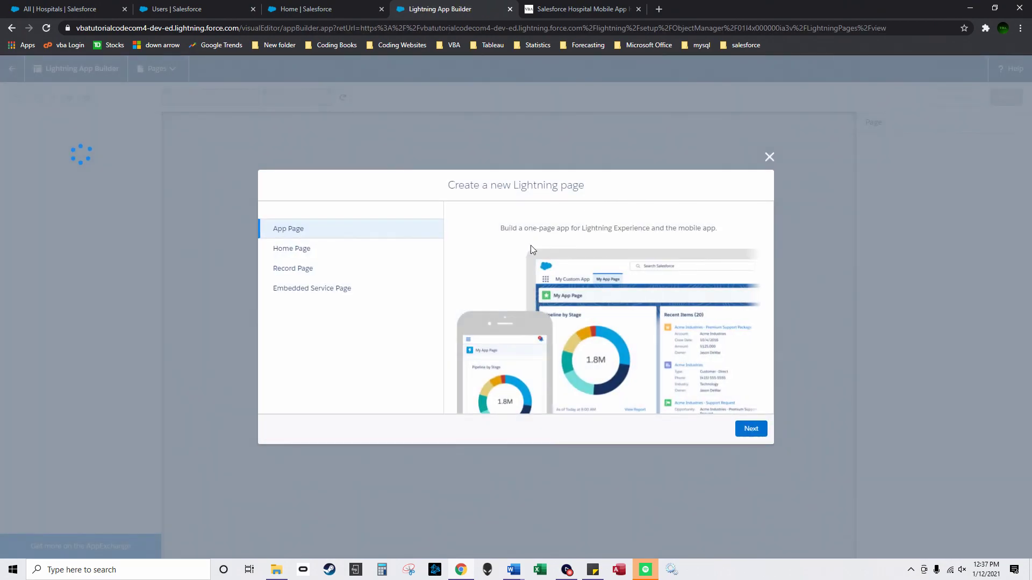
left_click(339, 270)
left_click(751, 428)
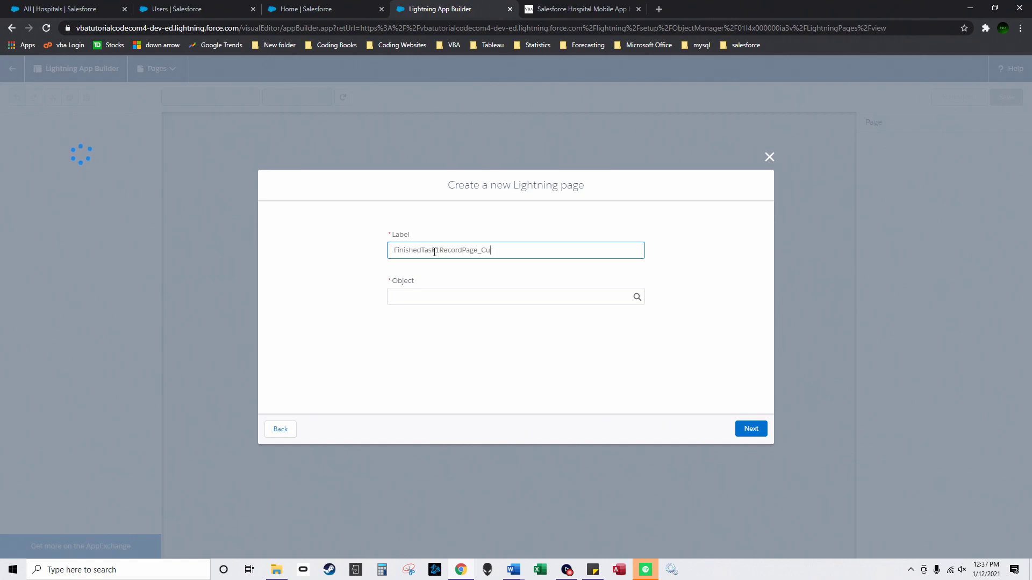
left_click(464, 295)
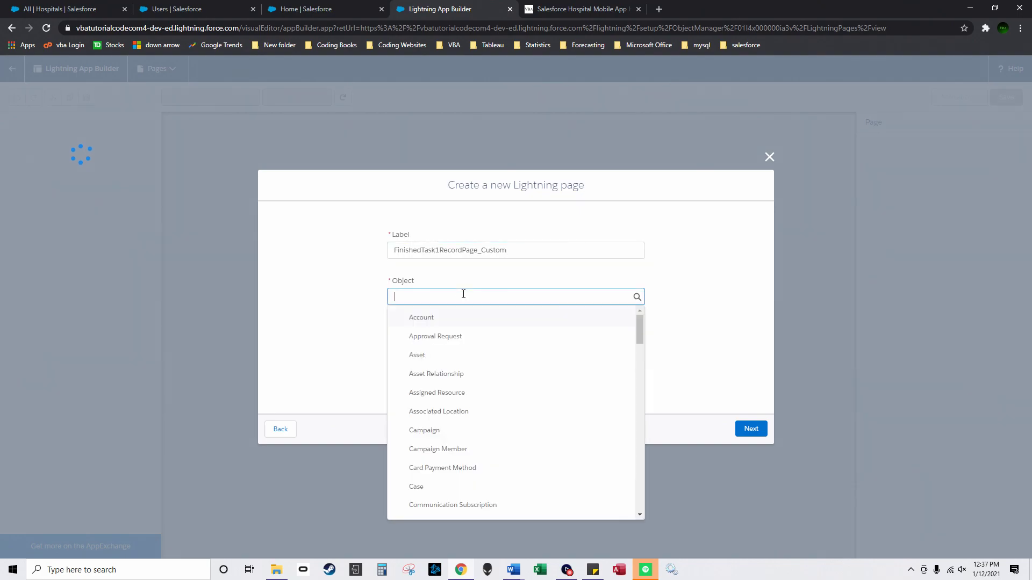
type("f")
left_click(457, 321)
left_click(750, 429)
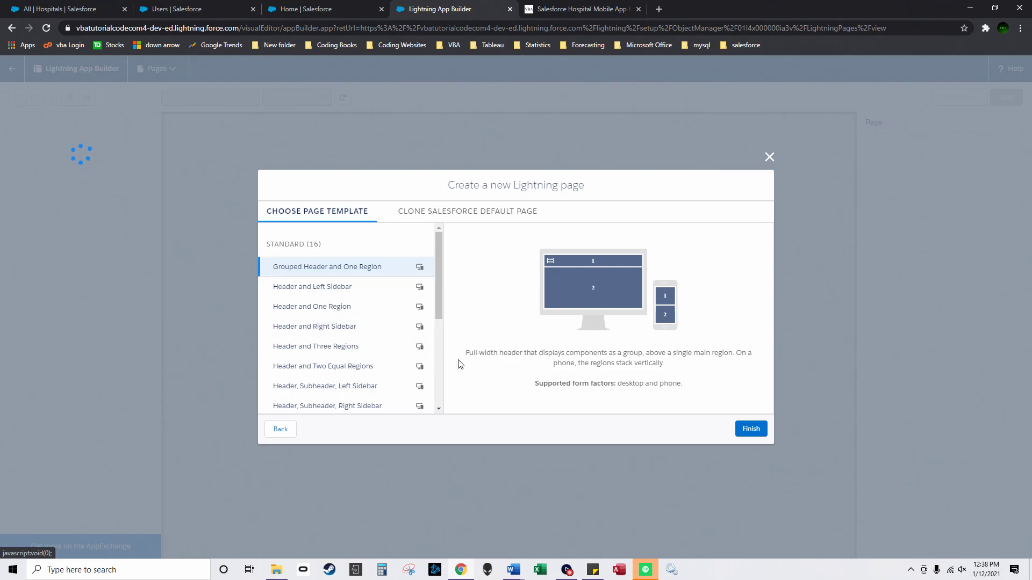
left_click(757, 430)
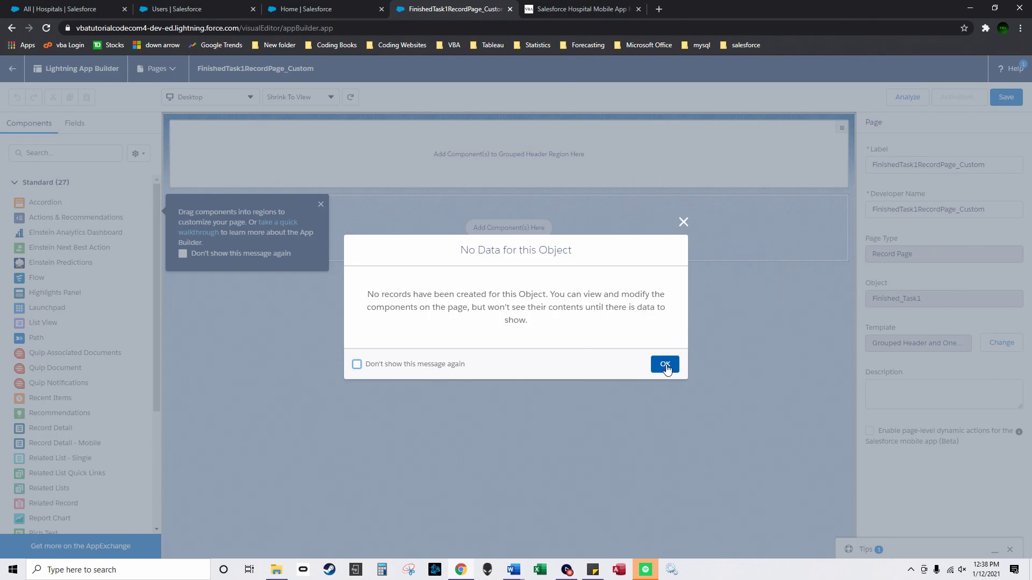
Step: Dismiss the builder notices and add a Finished_Task1 list view to the main region
left_click(666, 366)
left_click(321, 204)
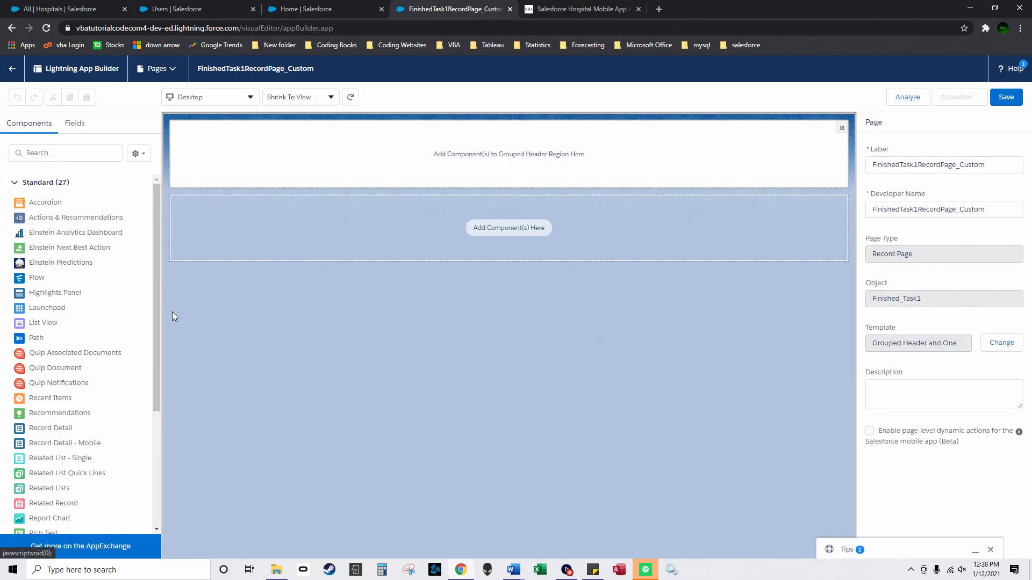
left_click(1010, 313)
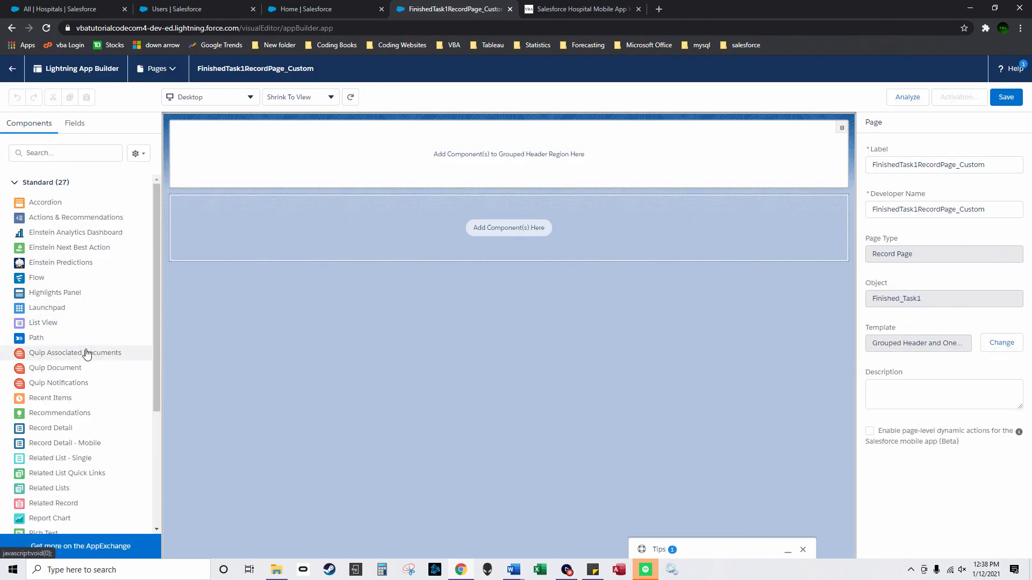
left_click_drag(119, 323, 493, 230)
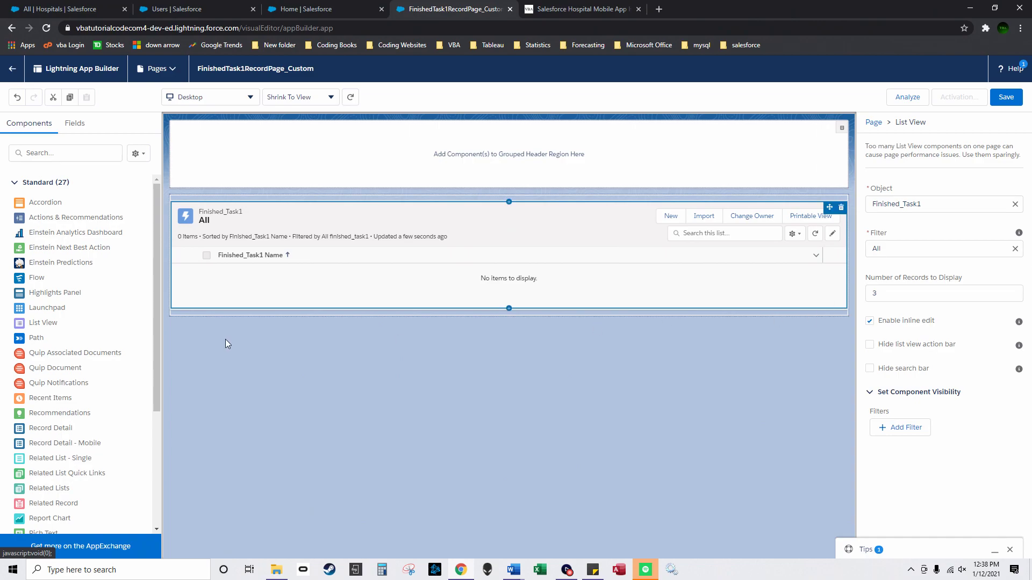
Step: Add a Path component to the header region and review its format options
scroll(158, 366, "down", 2)
scroll(153, 366, "up", 1)
left_click_drag(63, 268, 340, 159)
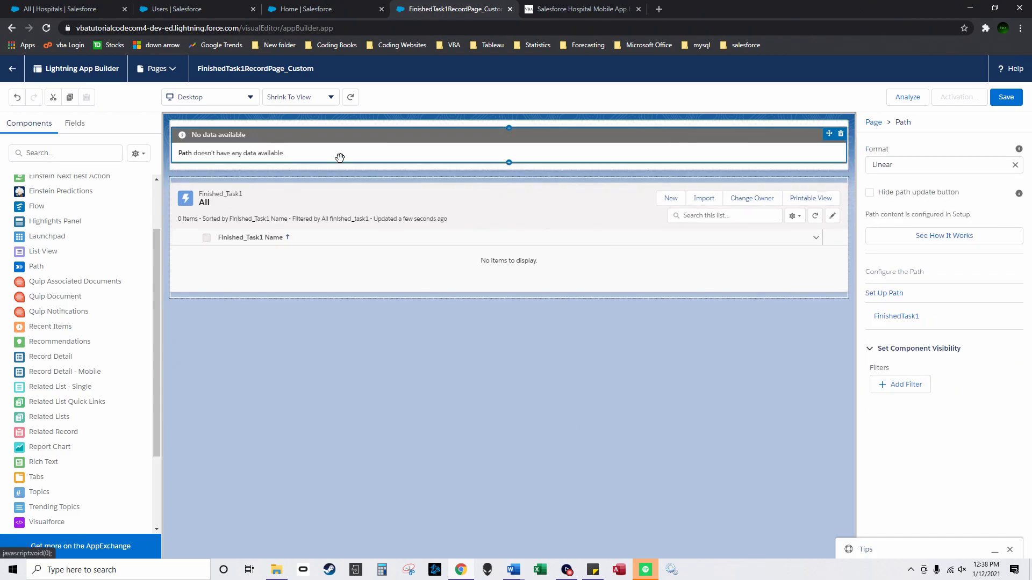
left_click(928, 165)
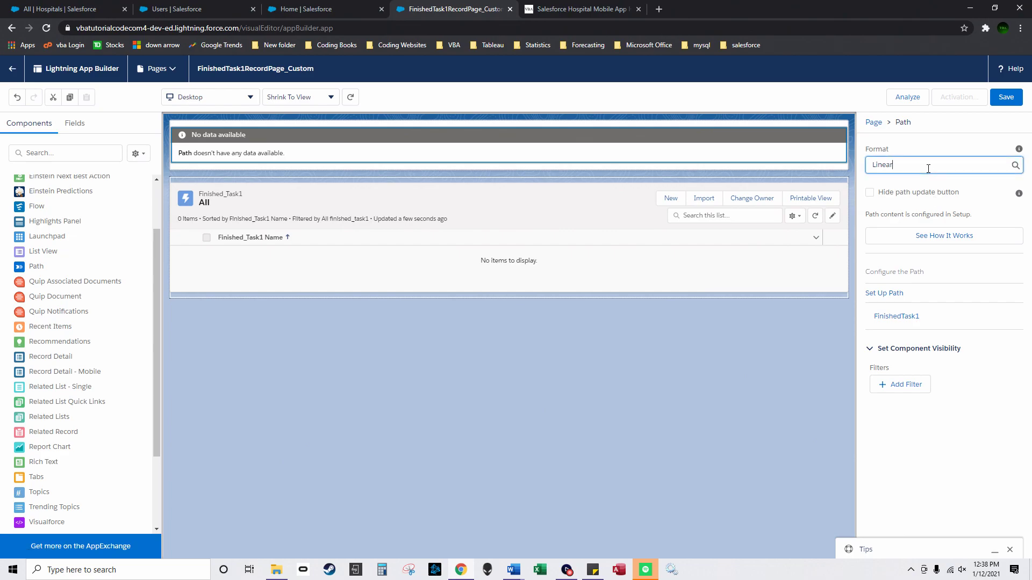
Step: Re-save the FinishedTask1 path unchanged from its setup link and return to the page builder
left_click(913, 319)
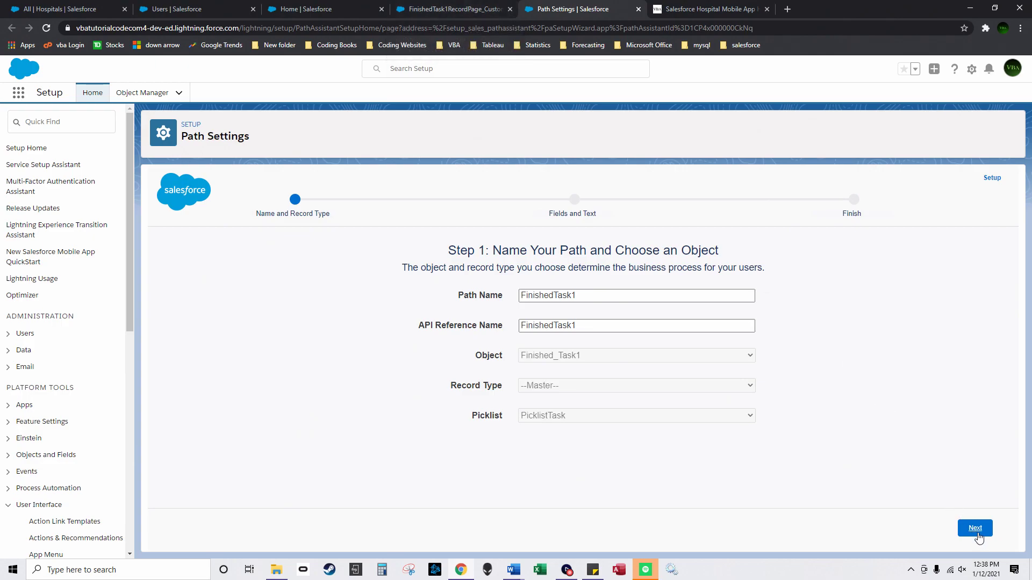
left_click(977, 531)
left_click(976, 529)
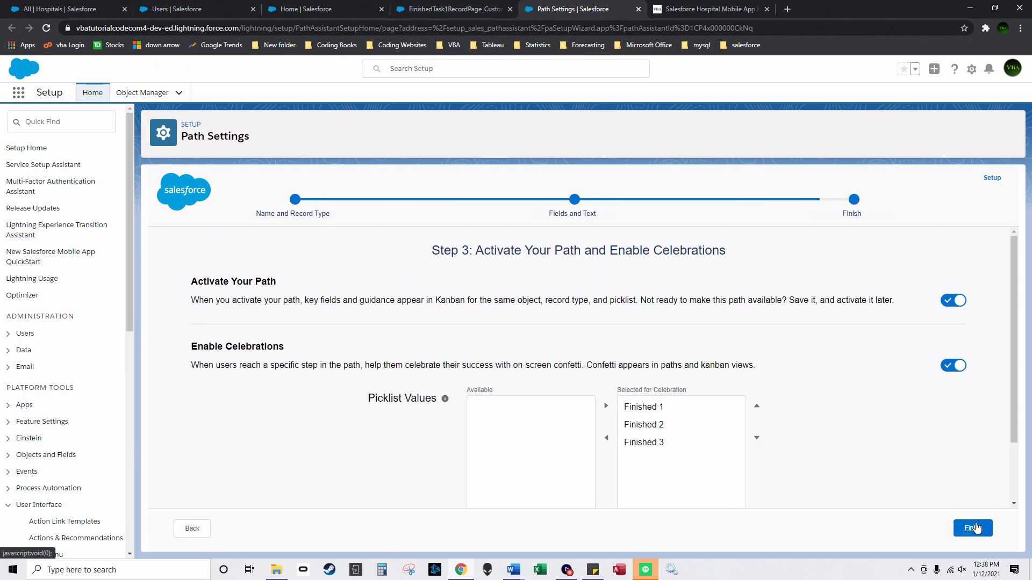
left_click(971, 529)
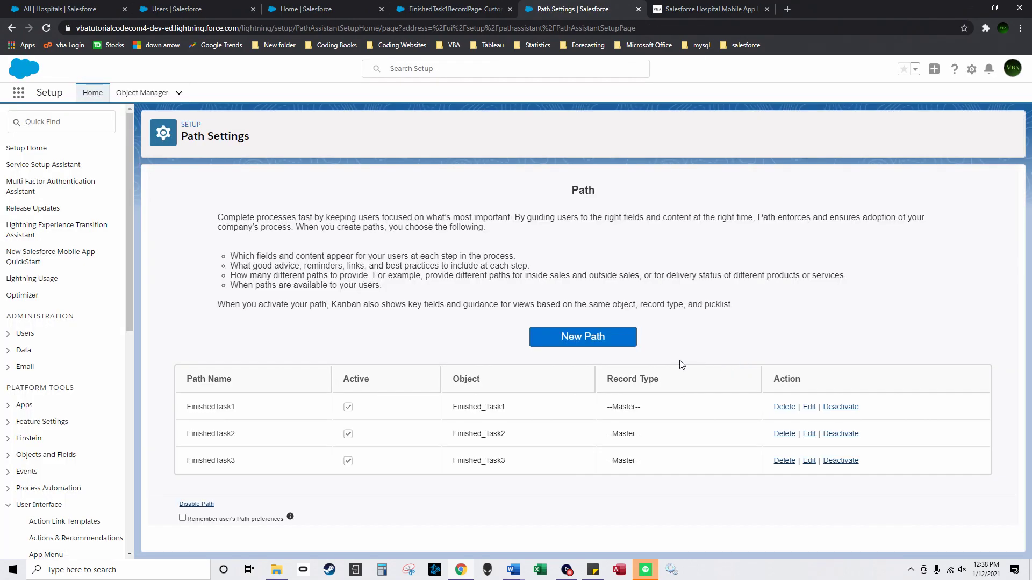
left_click(447, 9)
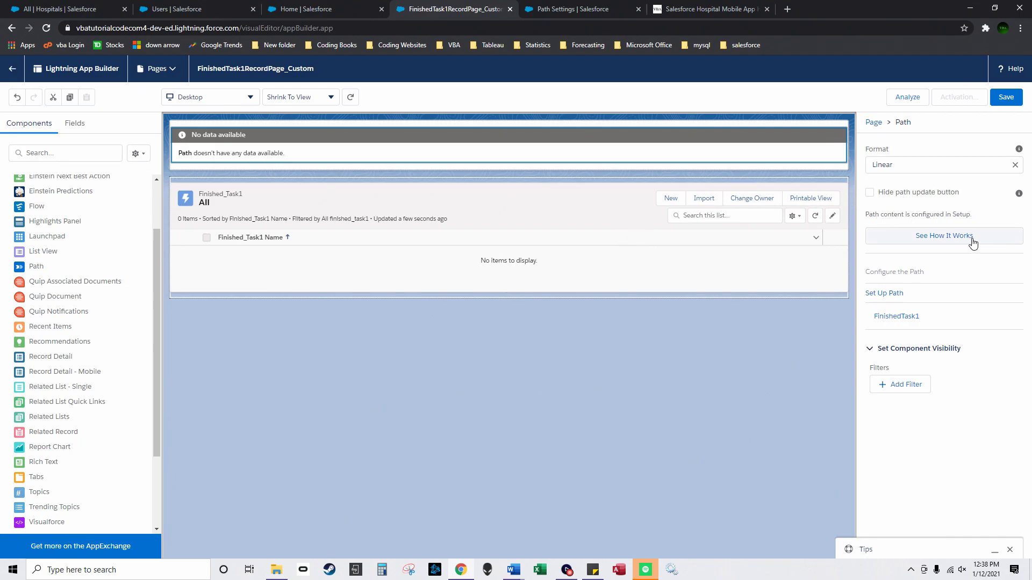
Step: Edit FinishedTask1 from Path Settings, step through to Finish again, and return to the builder
left_click(914, 164)
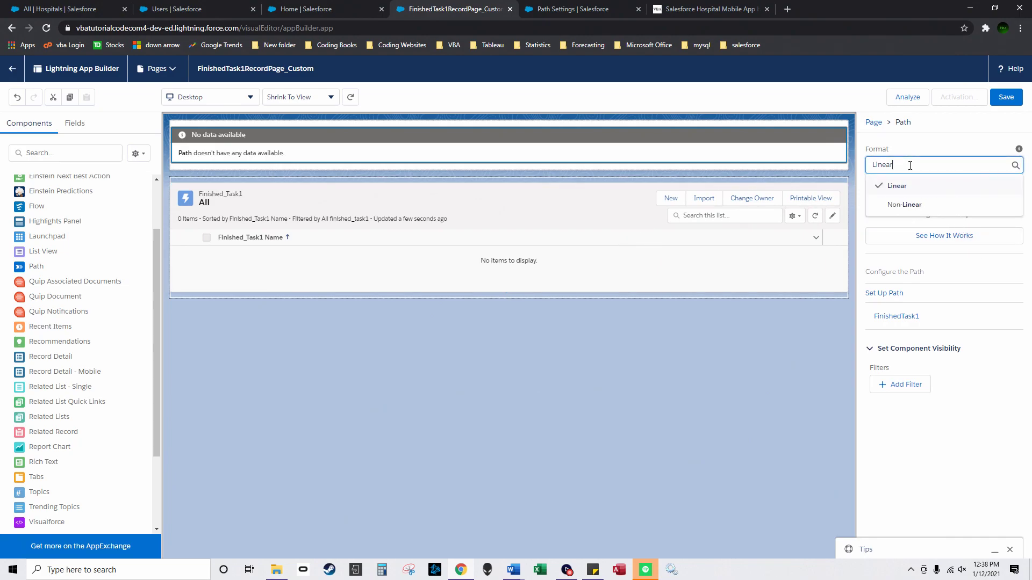
left_click(889, 293)
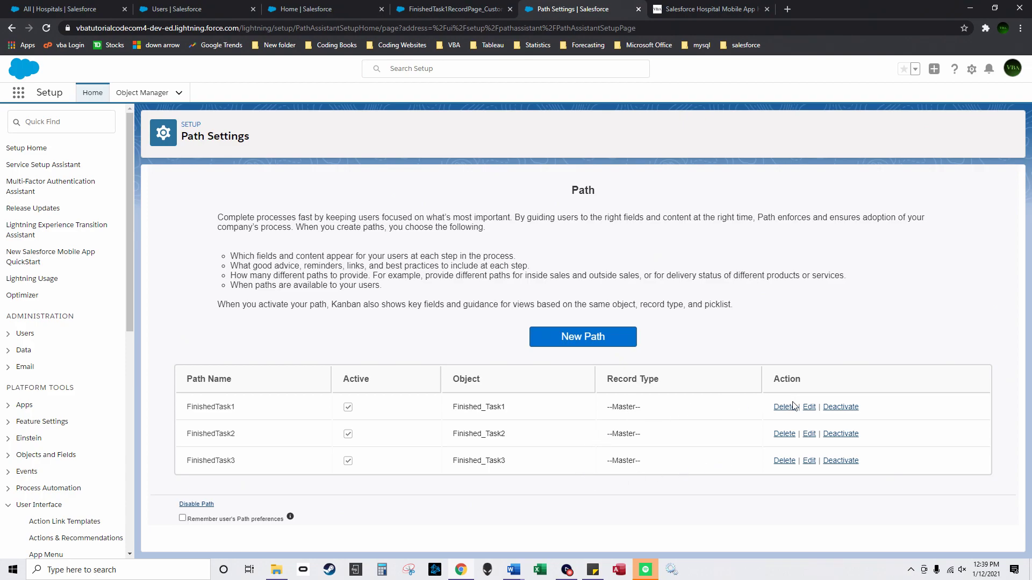
left_click(809, 408)
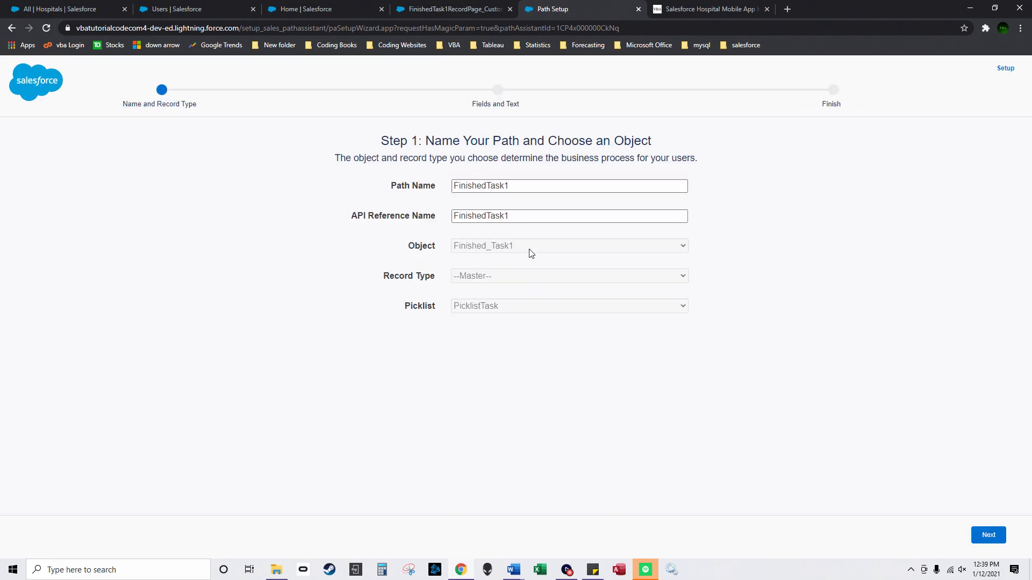
left_click(987, 535)
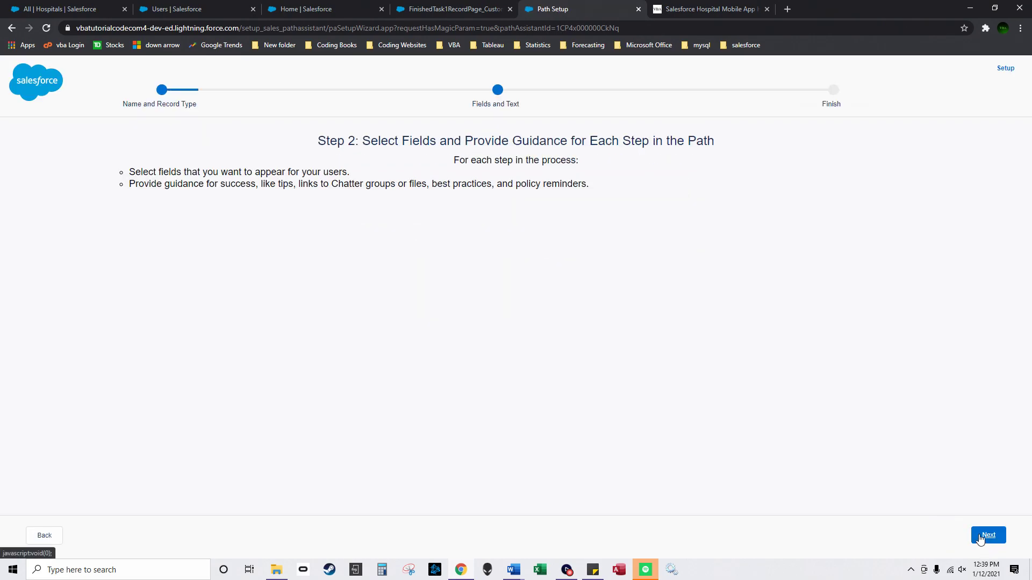
left_click(988, 536)
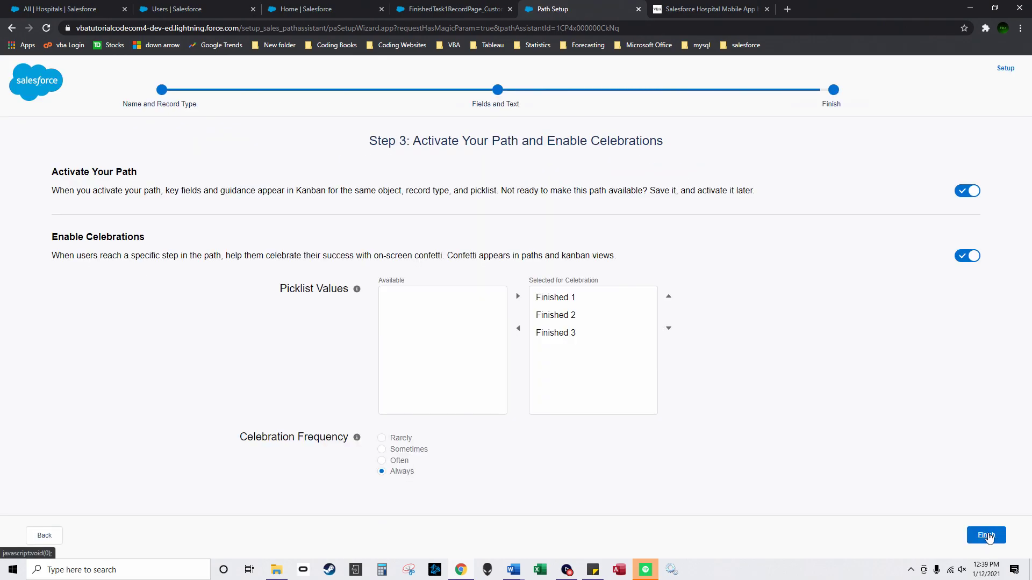
left_click(987, 536)
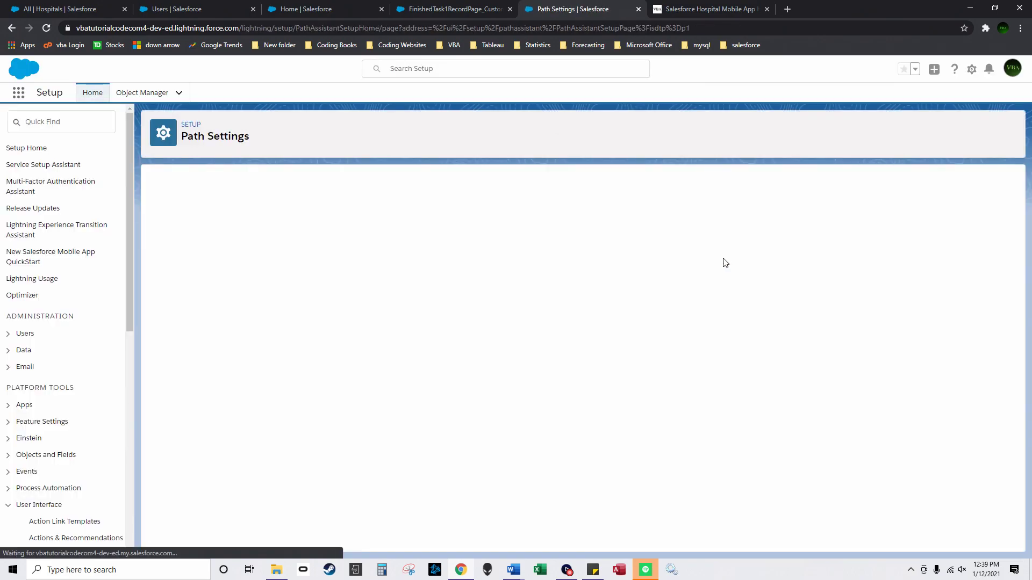
left_click(462, 7)
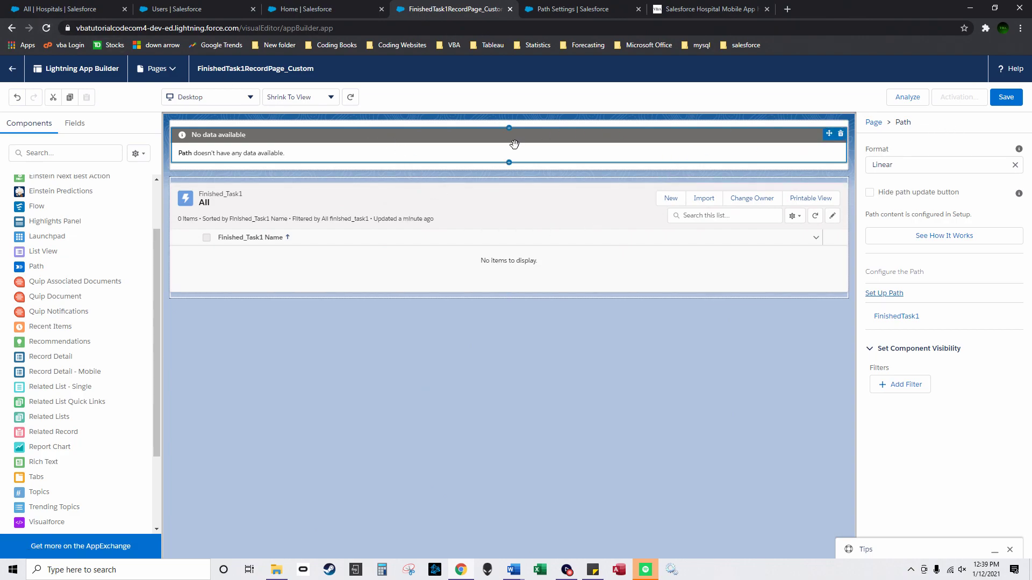
Step: Remove and restore the header Path component, then re-save FinishedTask1 once more
left_click(841, 133)
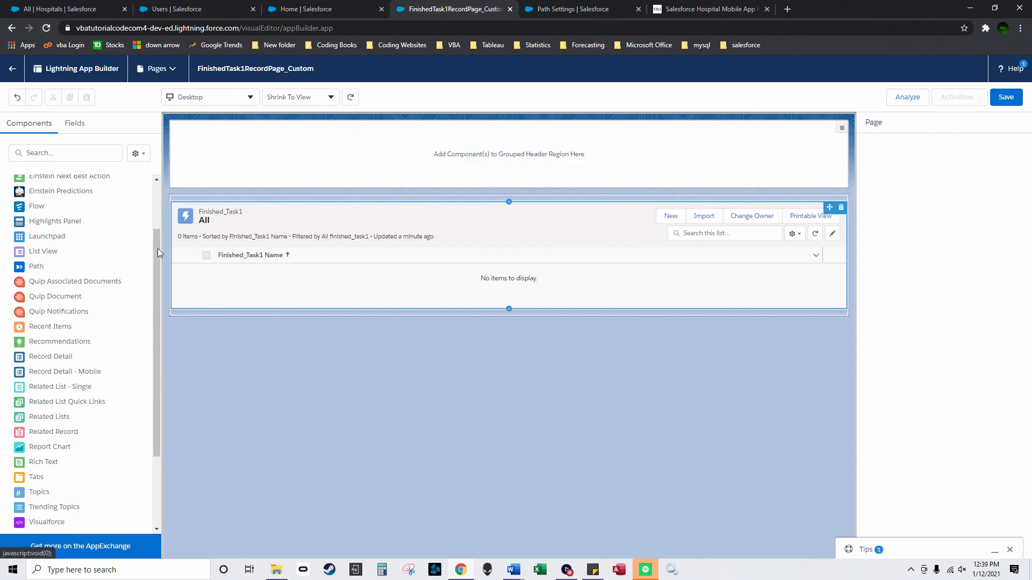
key("ctrl+z")
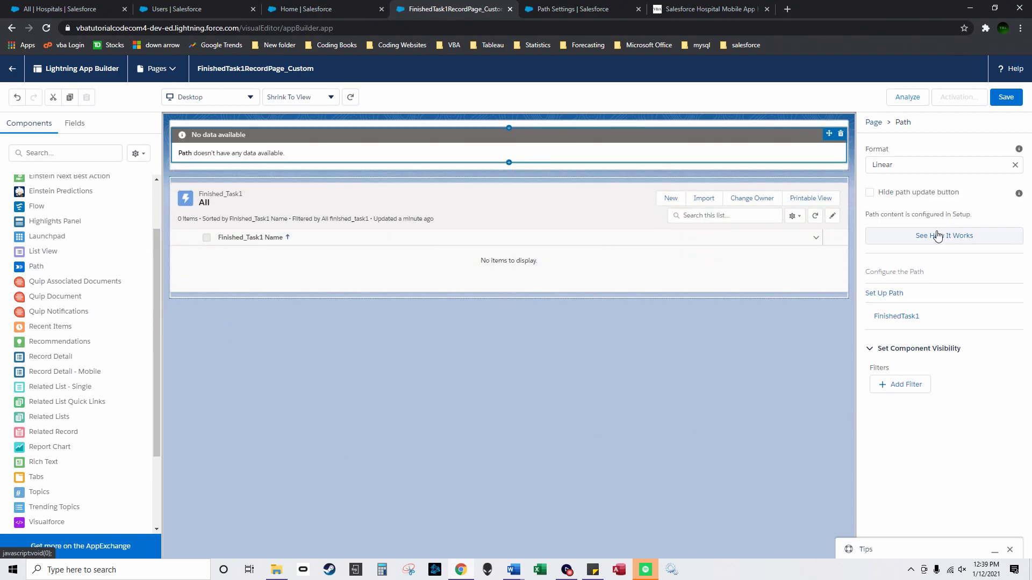
left_click(903, 318)
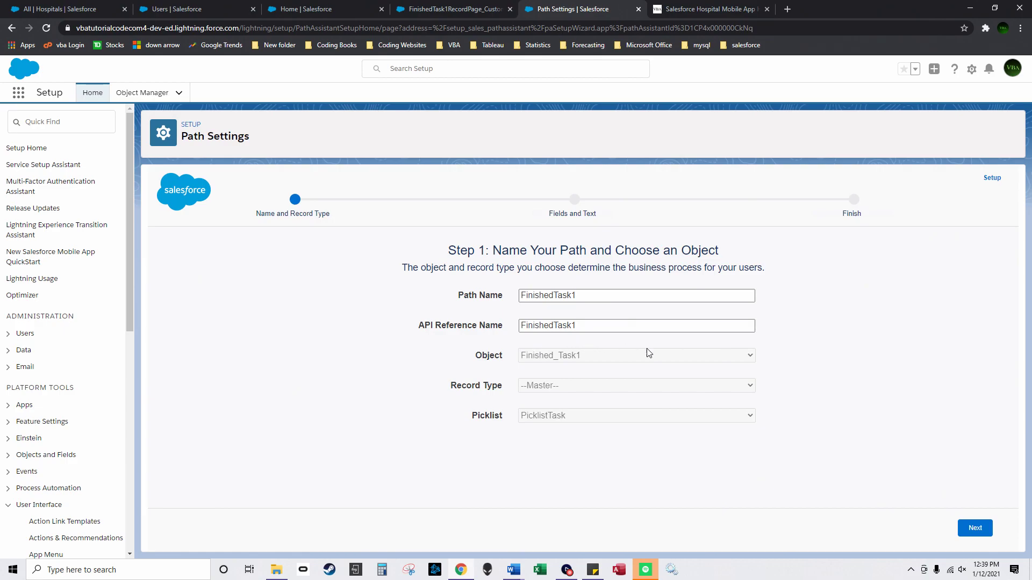
left_click(976, 530)
left_click(976, 530)
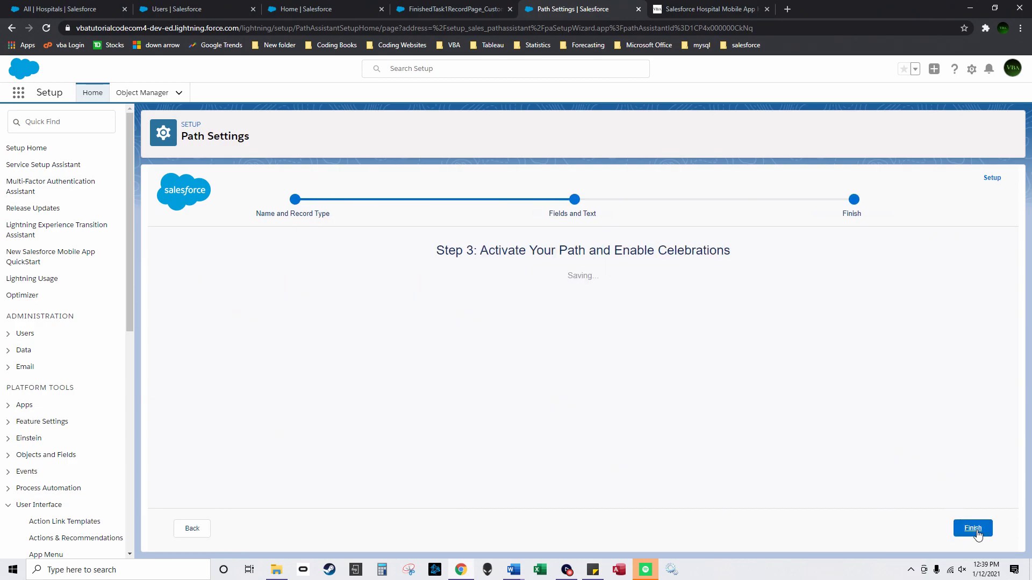
scroll(946, 447, "down", 2)
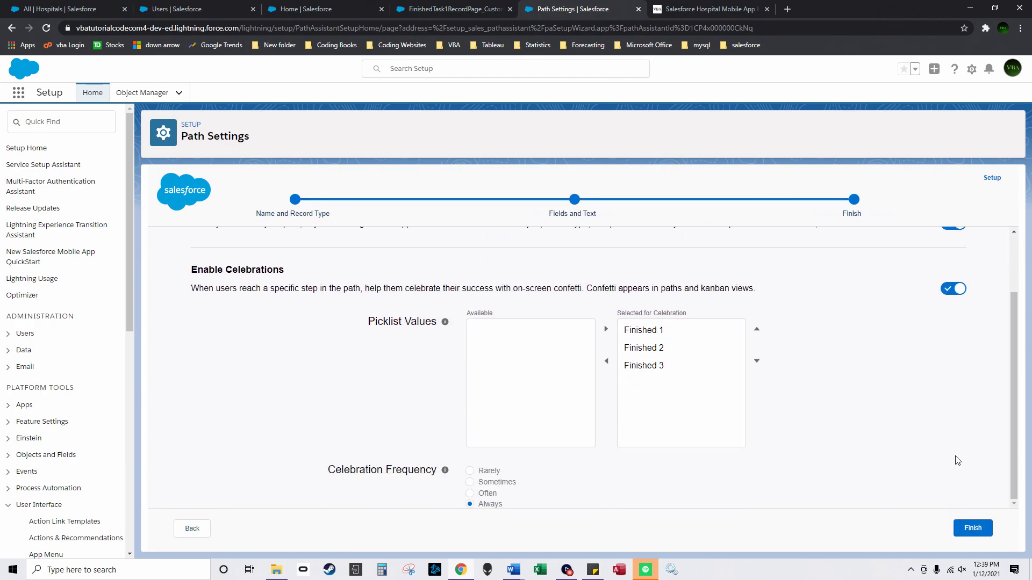
left_click(962, 525)
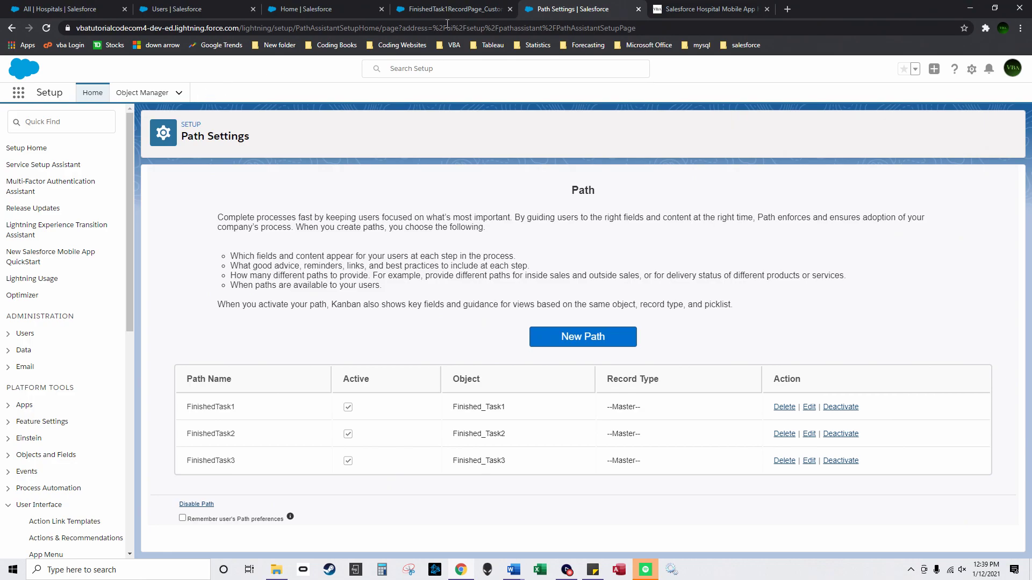
left_click(487, 9)
Step: Save FinishedTask1RecordPage_Custom and activate it as HospitalManagementApp's App Default on Desktop and phone
left_click(1002, 102)
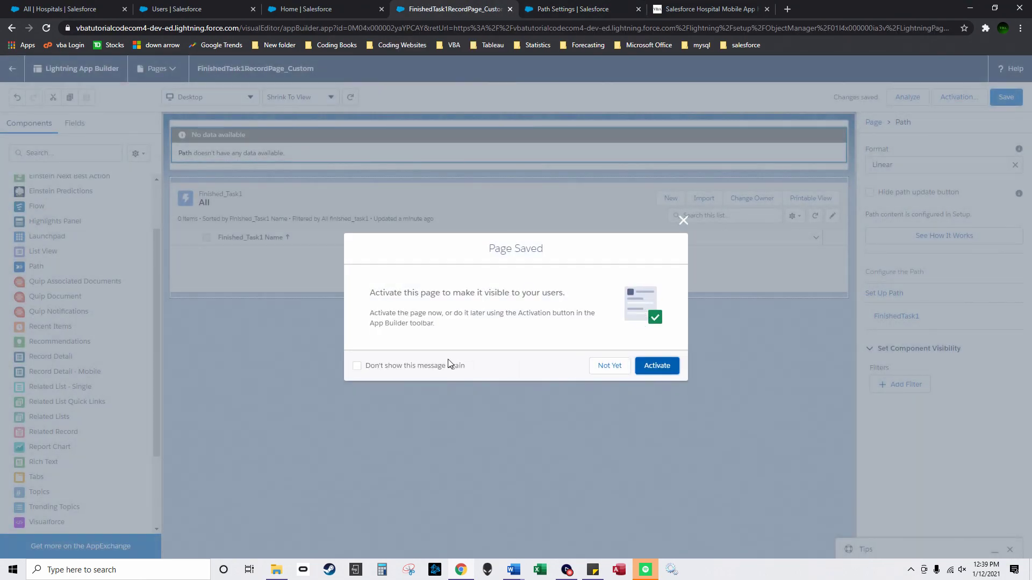
left_click(649, 370)
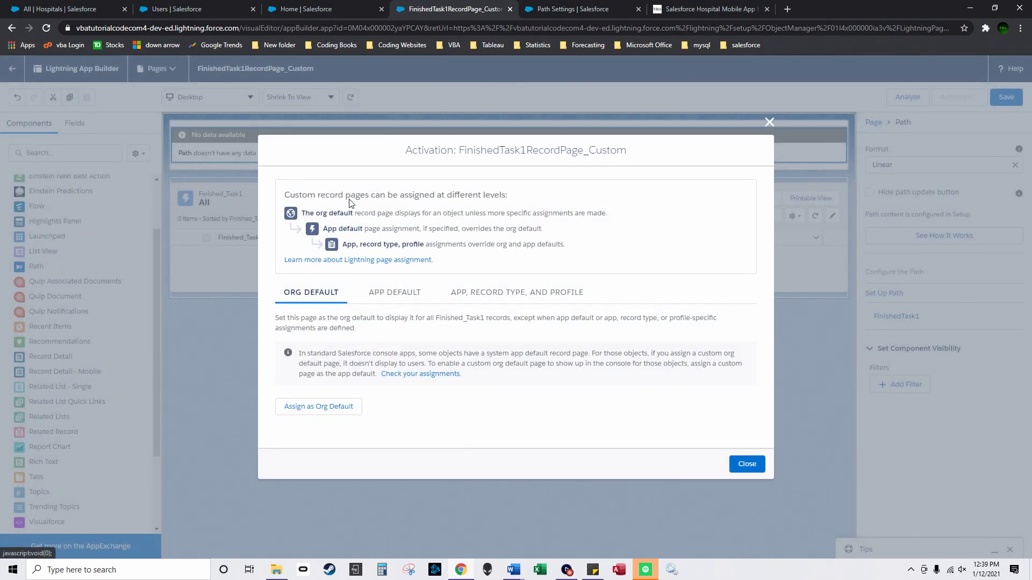
left_click(393, 294)
left_click(334, 355)
scroll(323, 314, "down", 1)
scroll(323, 313, "up", 1)
left_click(291, 279)
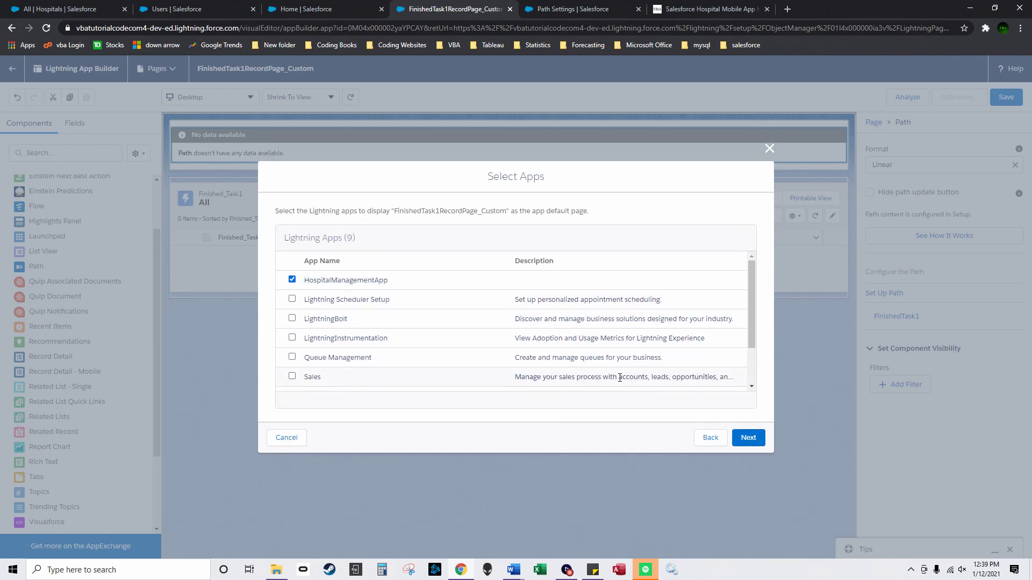
left_click(748, 438)
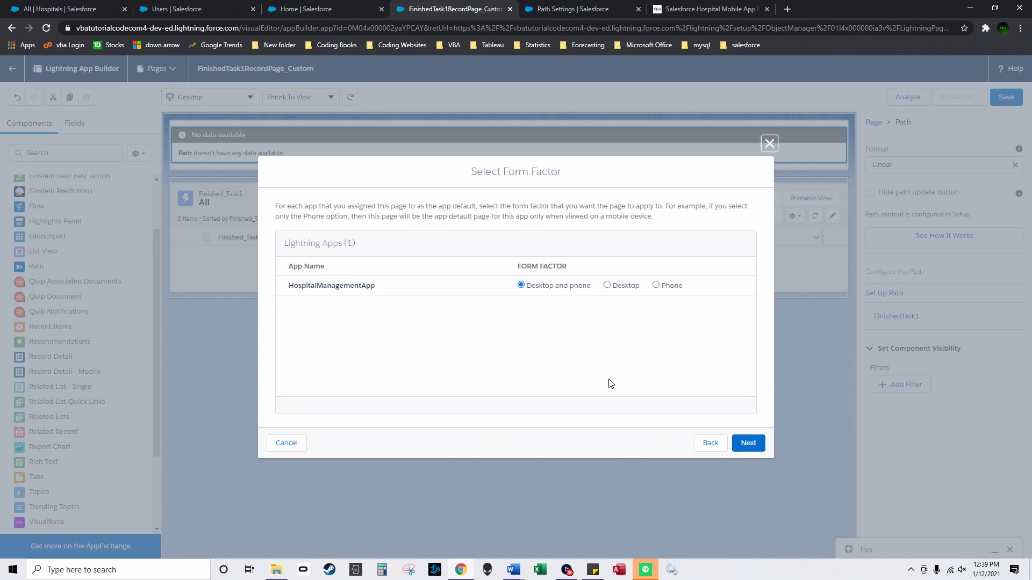
left_click(752, 445)
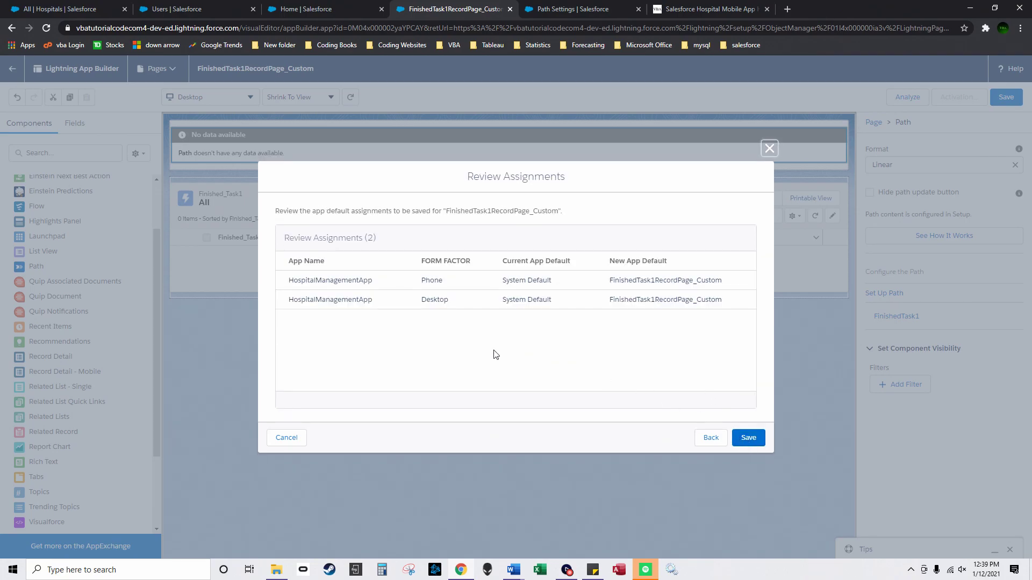
left_click(748, 438)
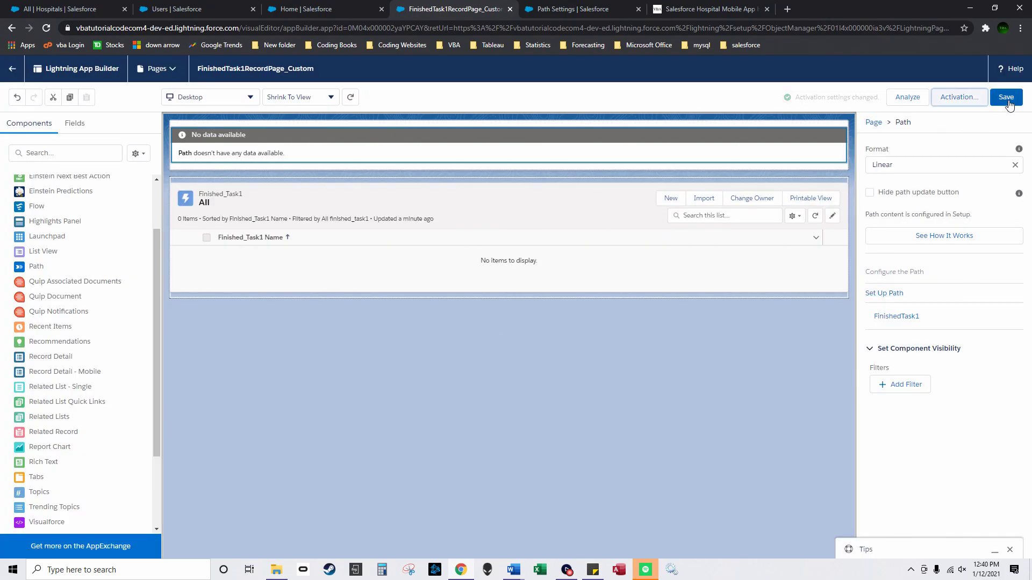
Step: Open Finished_Task2 in Object Manager and begin a new page from its Lightning Record Pages
left_click(359, 4)
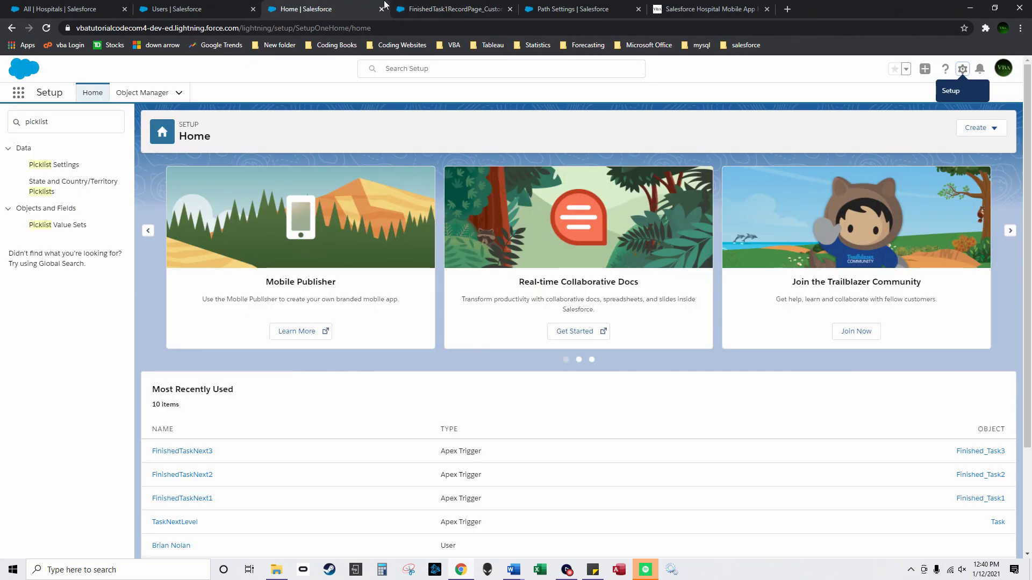
left_click(550, 7)
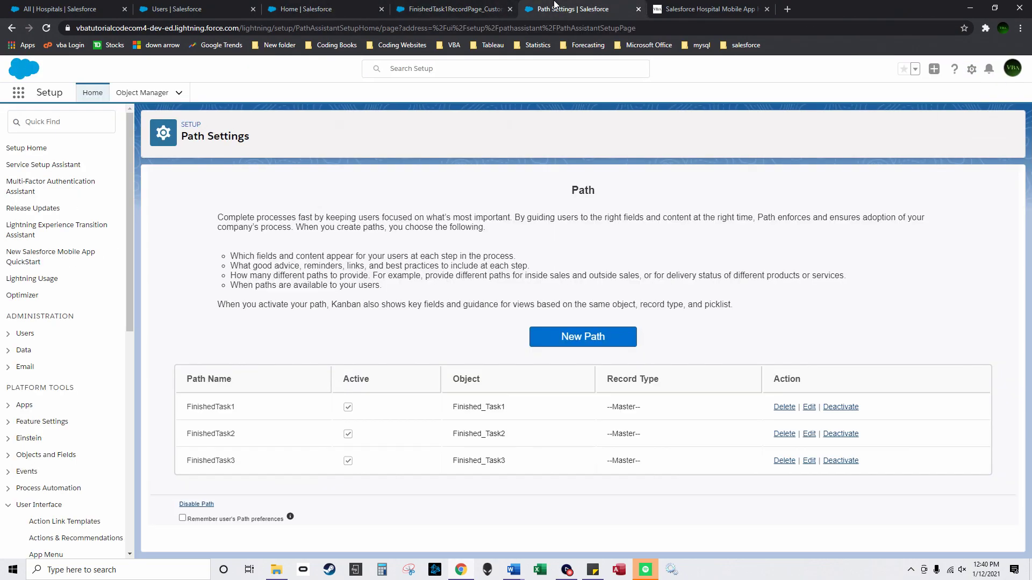
left_click(142, 92)
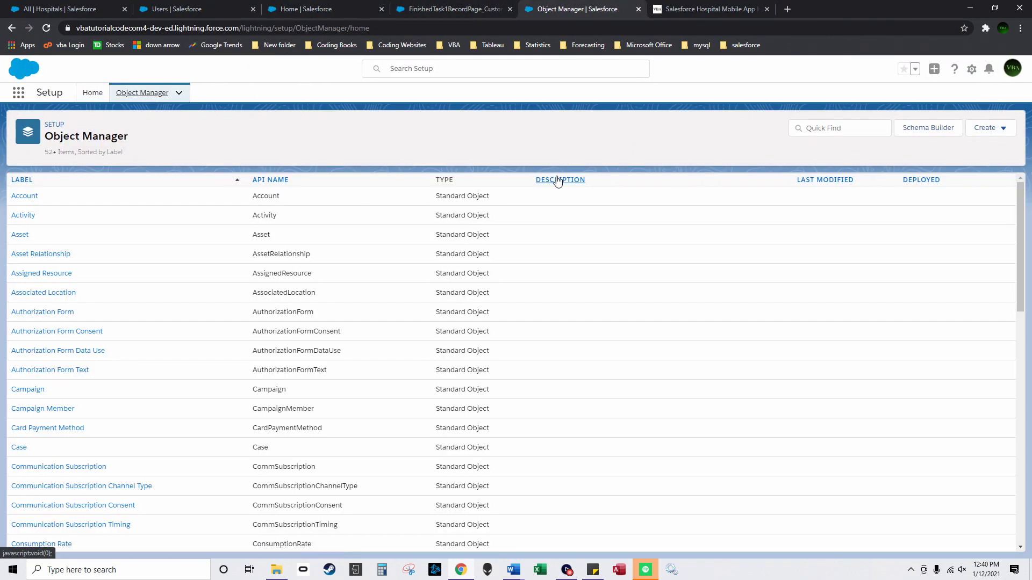
left_click(558, 180)
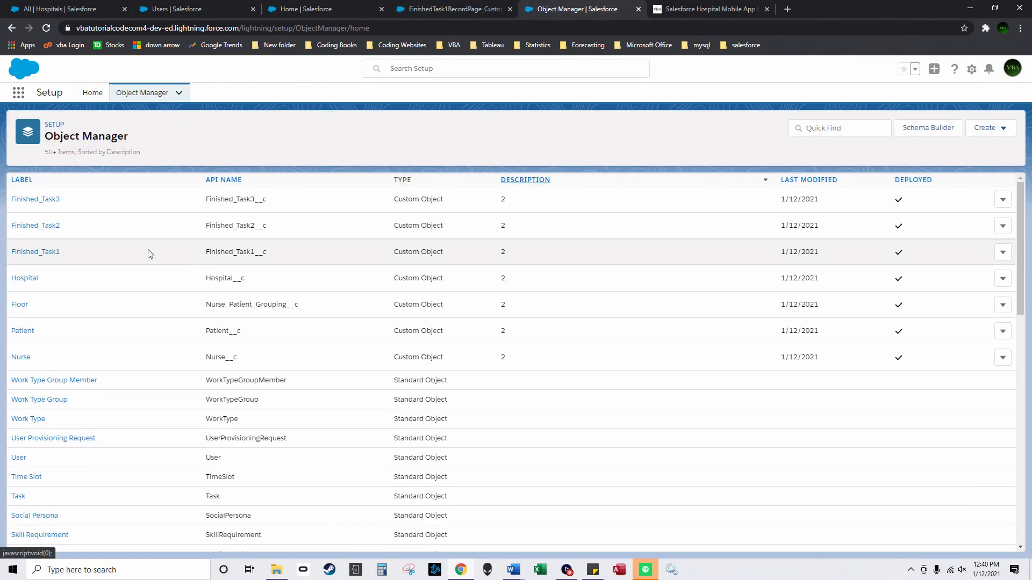
left_click(50, 232)
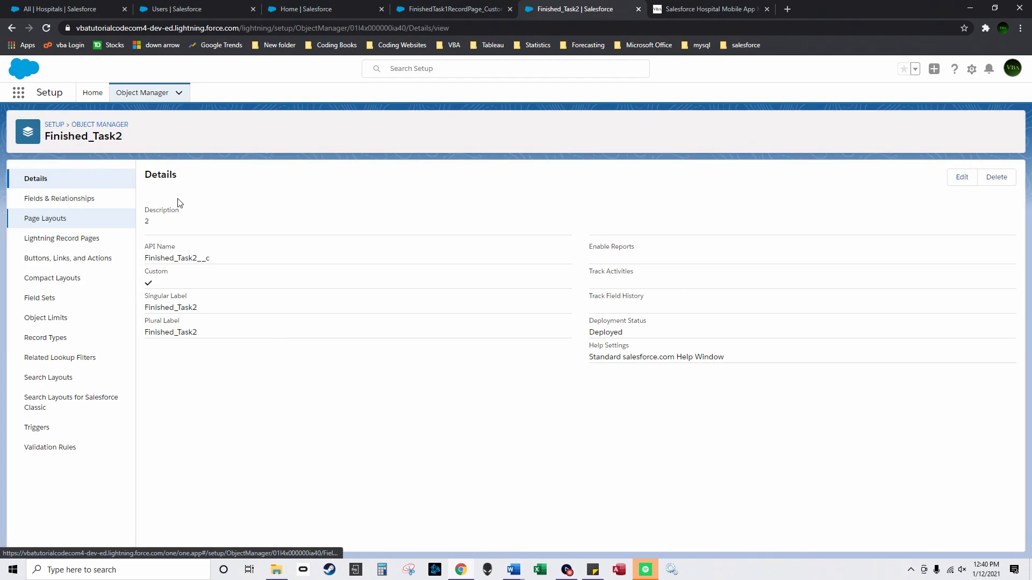
left_click(69, 239)
left_click(911, 177)
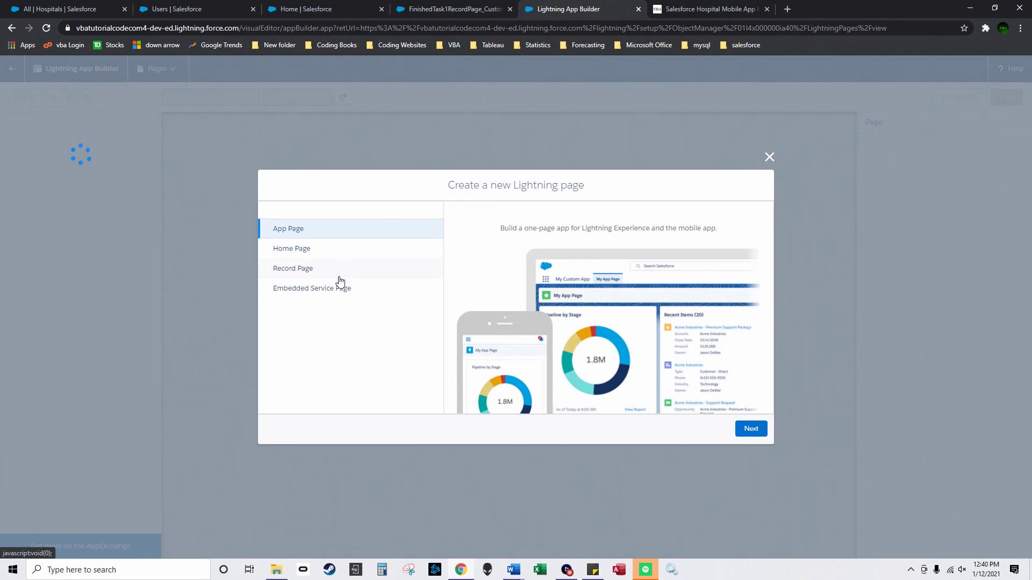
Step: Create record page FinishedTask2_customrecordpage on Finished_Task2 using the Grouped Header and One Region template
left_click(339, 271)
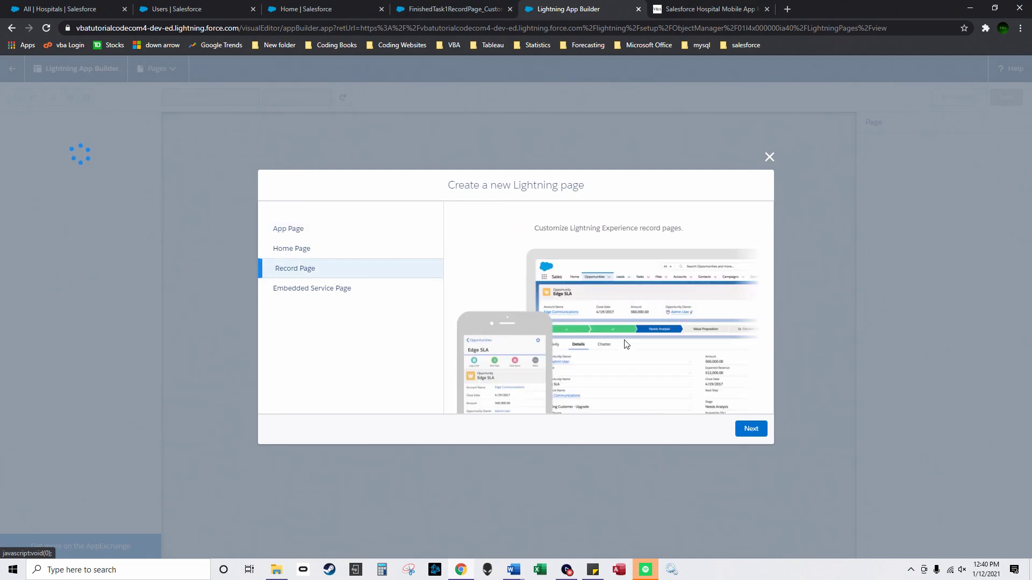
left_click(751, 428)
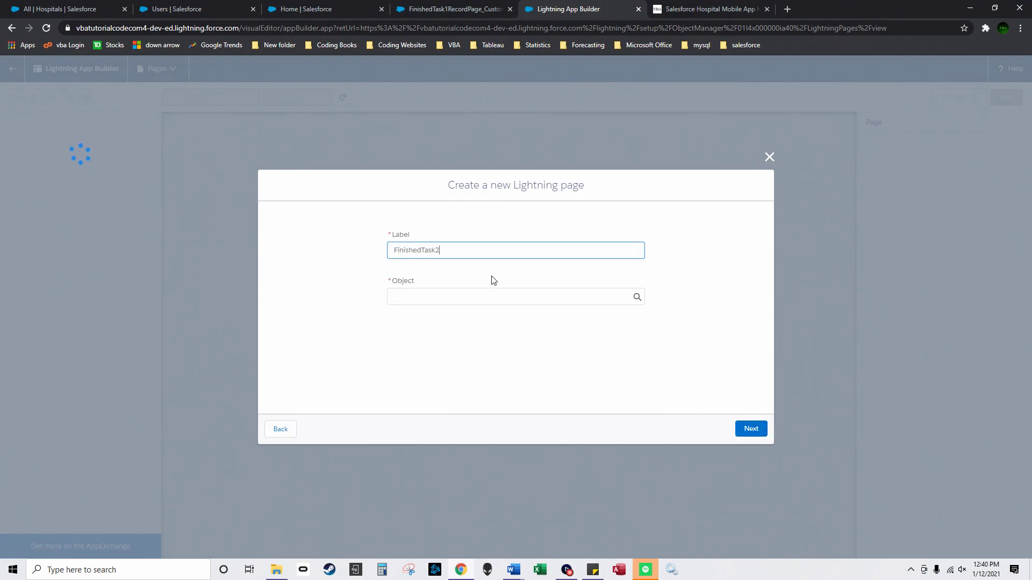
left_click(511, 297)
scroll(530, 351, "down", 5)
scroll(516, 339, "up", 5)
type("fini")
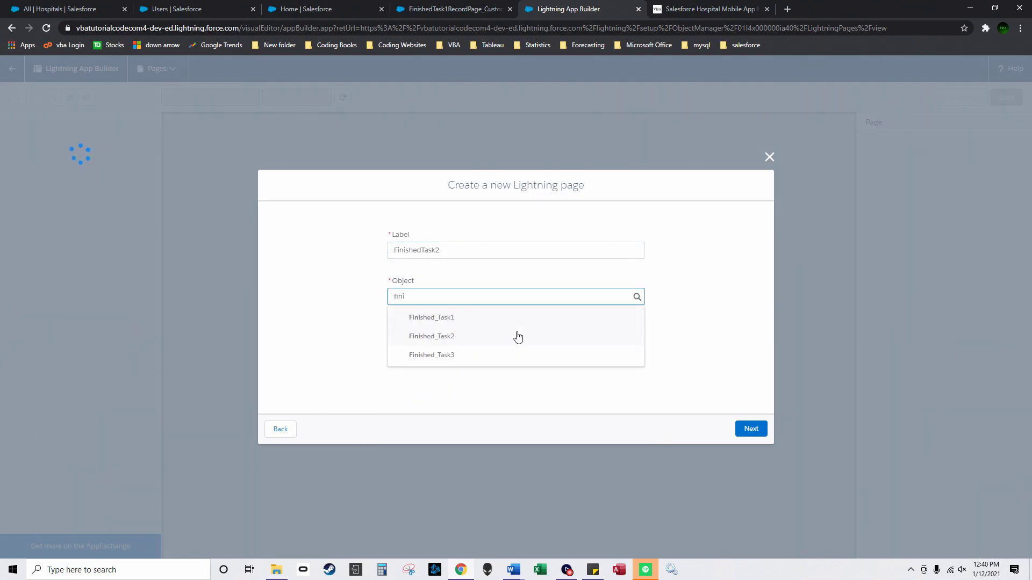
left_click(516, 337)
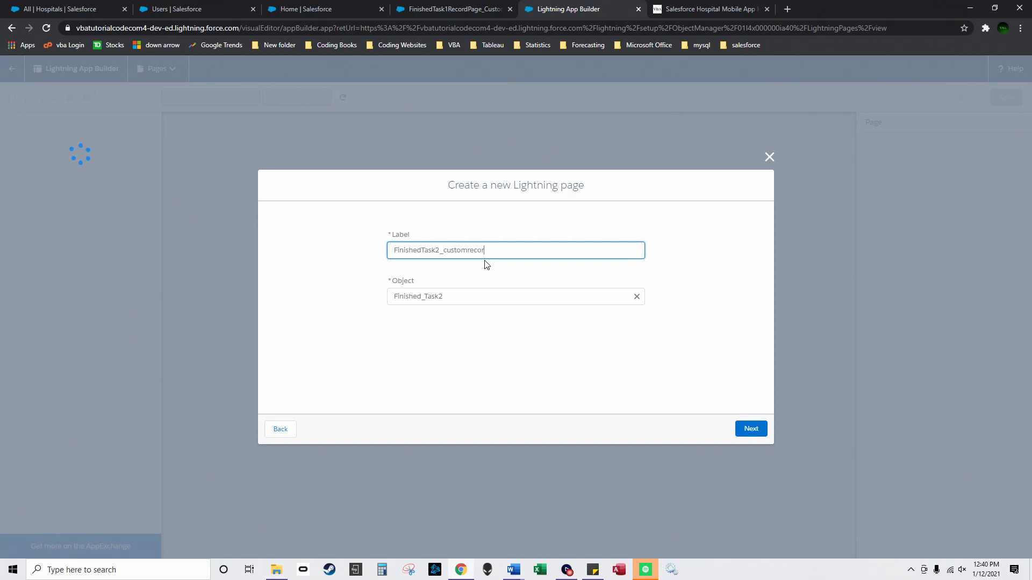
left_click(750, 430)
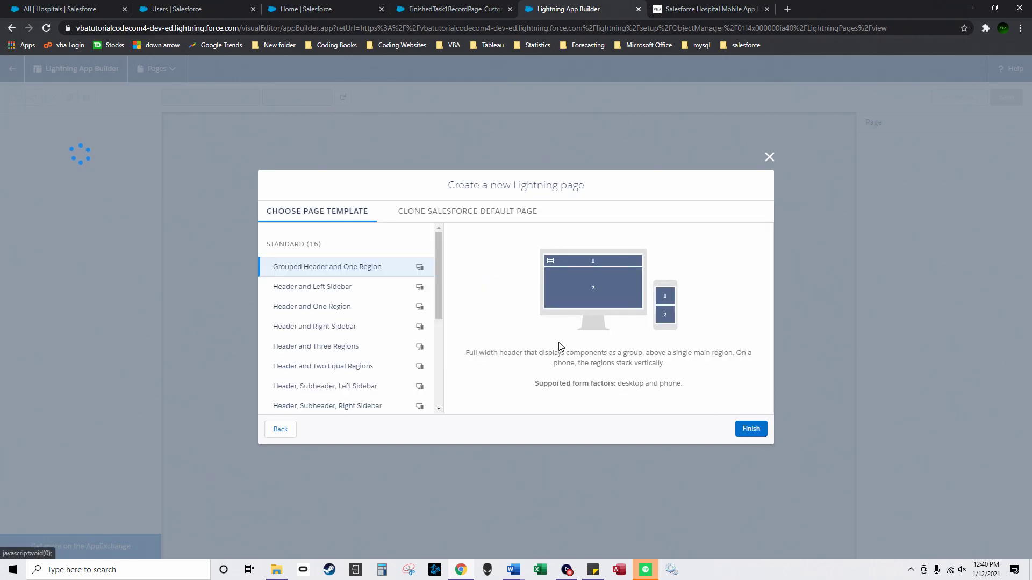
left_click(749, 430)
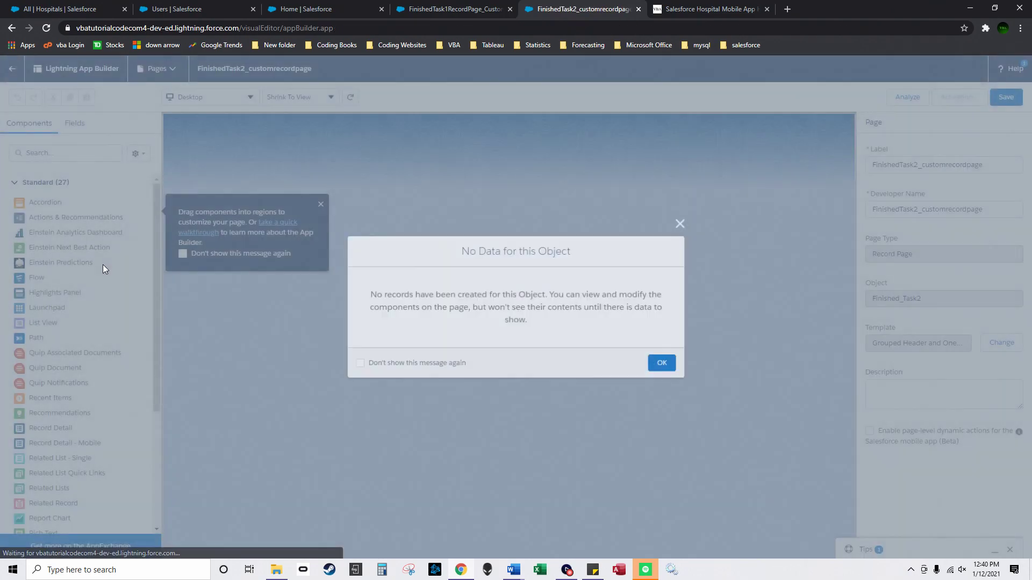
Step: Add a Finished_Task2 list view and a header Path component, staying on the unsaved page
left_click(664, 363)
left_click(321, 204)
left_click_drag(105, 323, 828, 252)
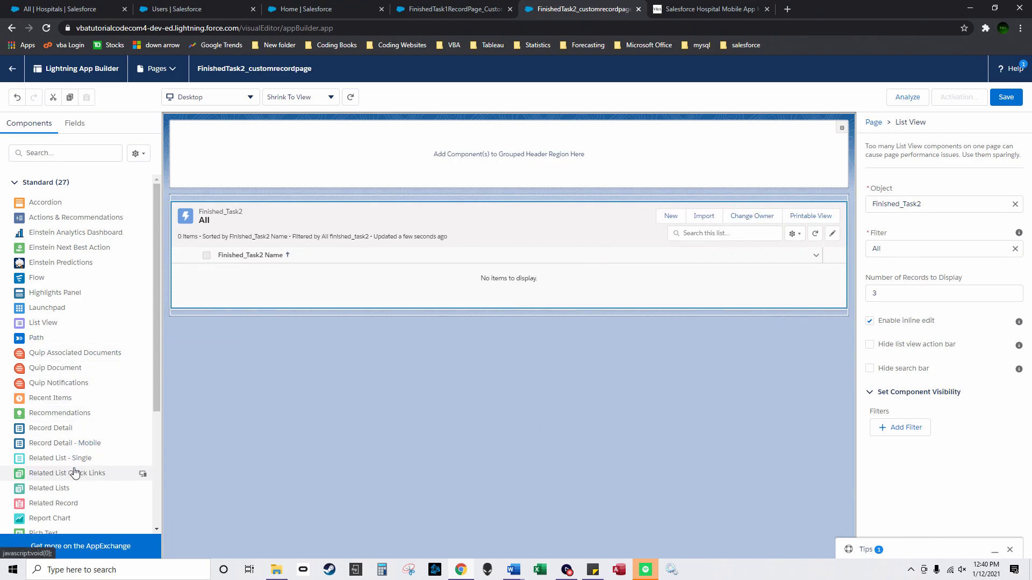
left_click_drag(55, 338, 403, 161)
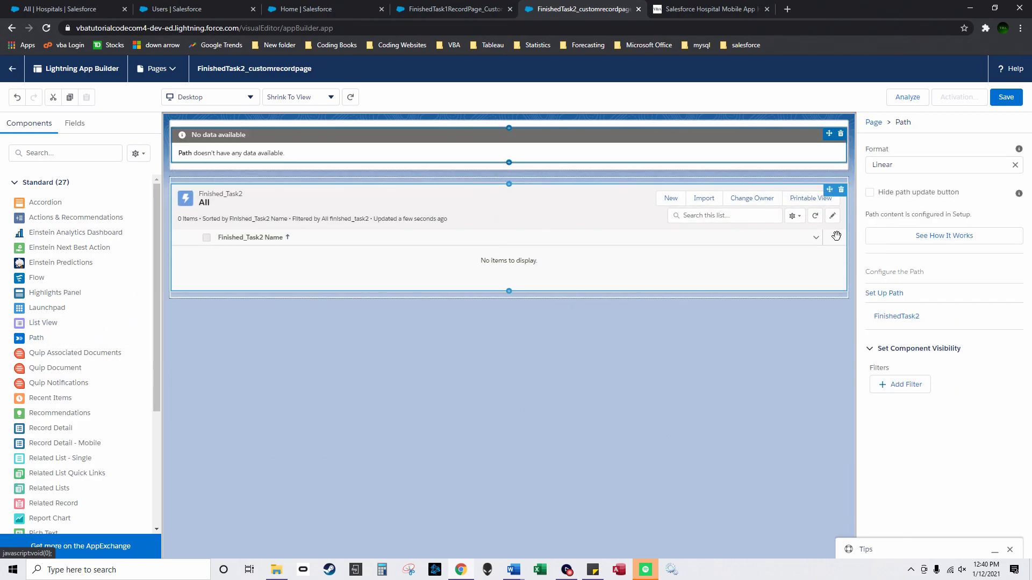
left_click(911, 317)
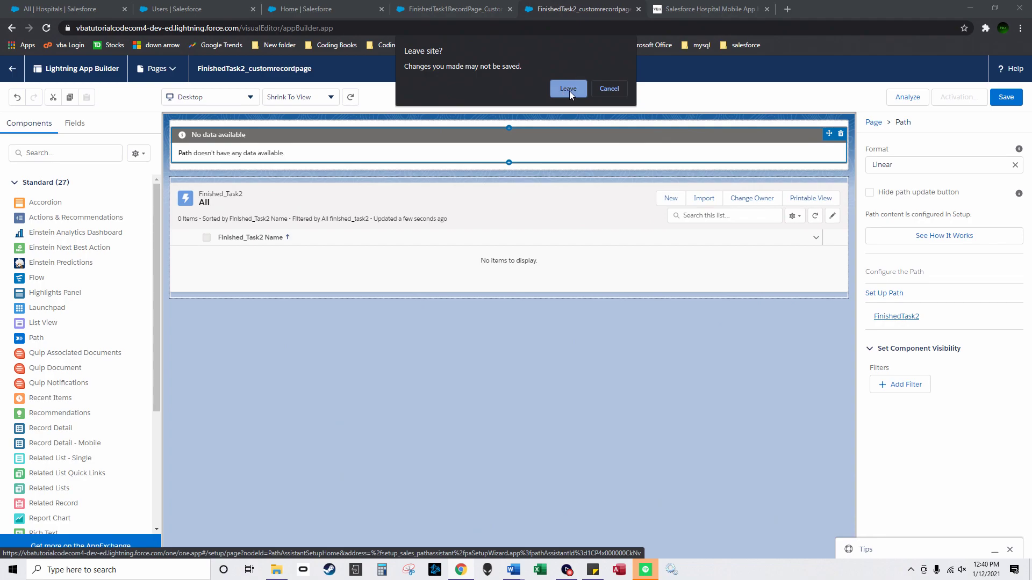
left_click(608, 89)
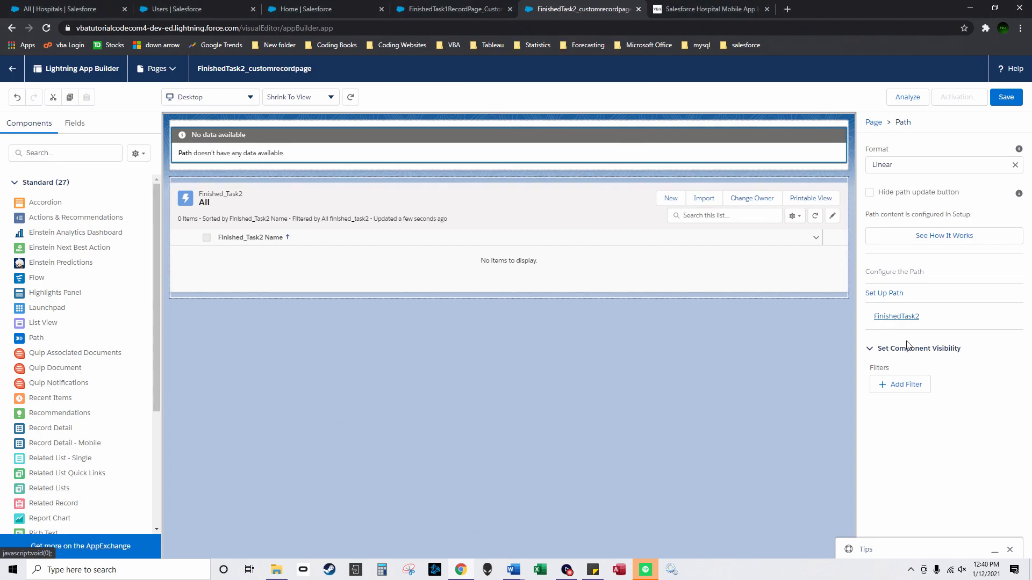
Step: Save and activate FinishedTask2_customrecordpage as HospitalManagementApp's desktop and phone default, then return to Setup Home
left_click(1014, 101)
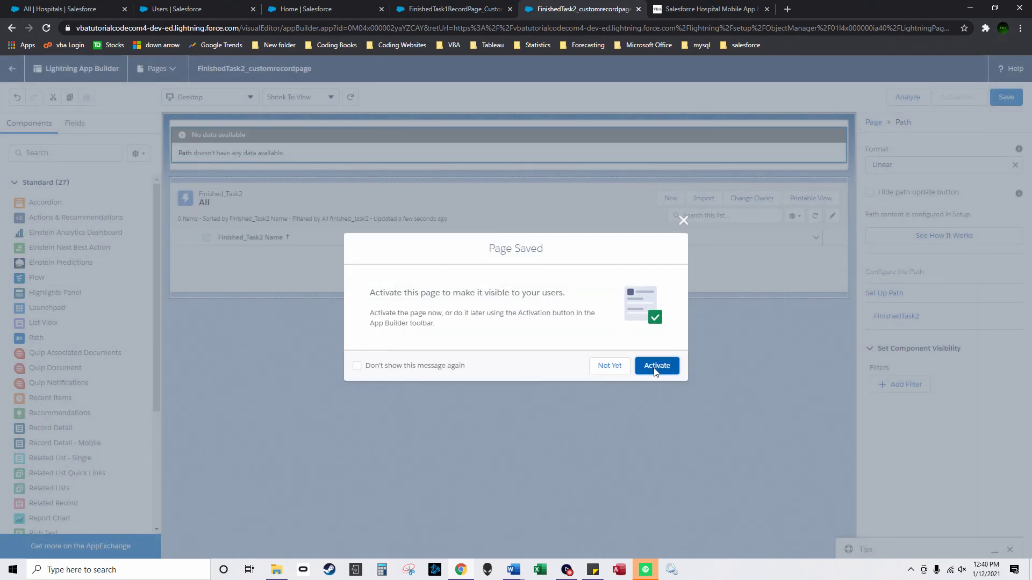
left_click(656, 366)
left_click(395, 293)
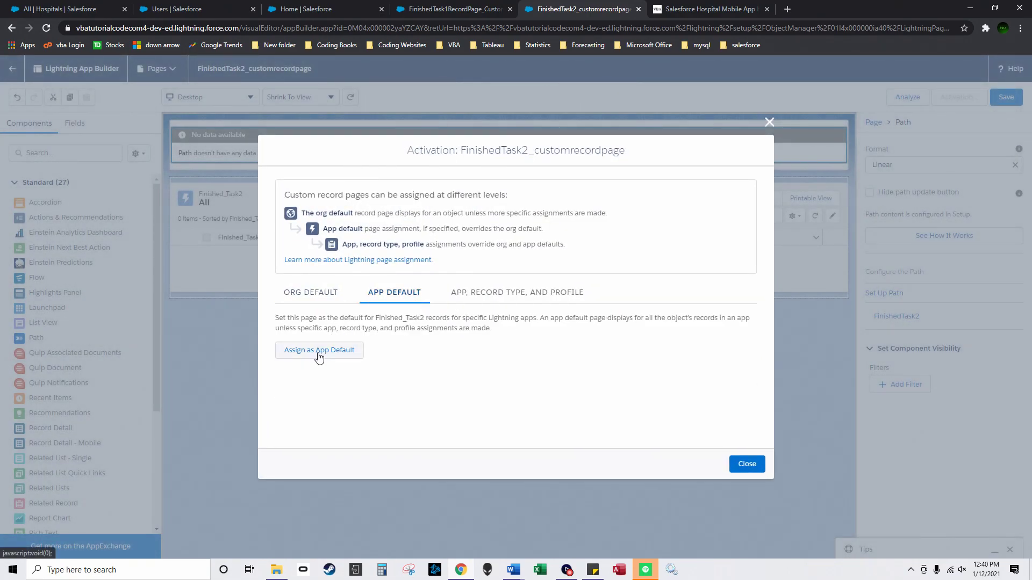
left_click(319, 351)
left_click(292, 280)
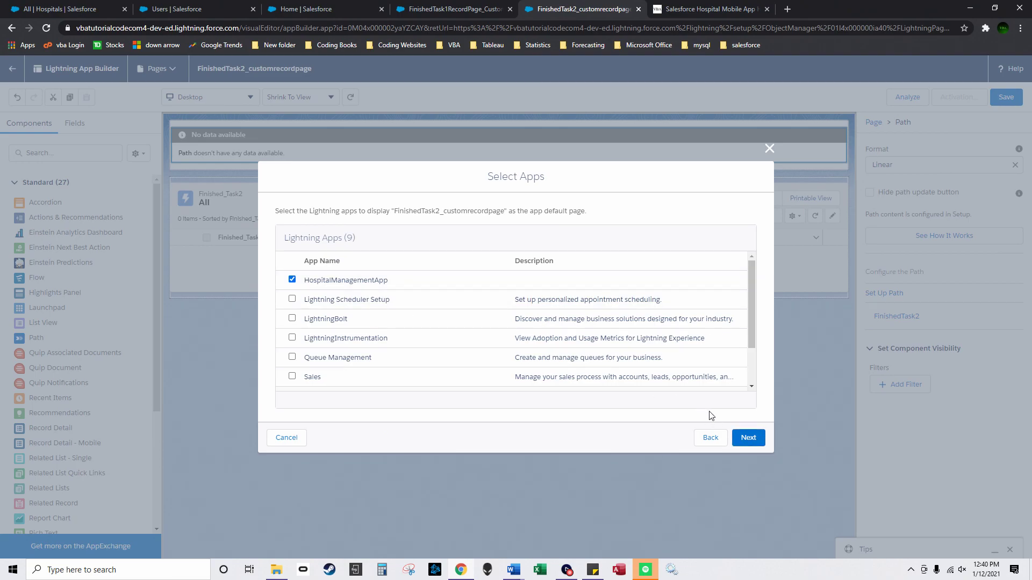
left_click(744, 439)
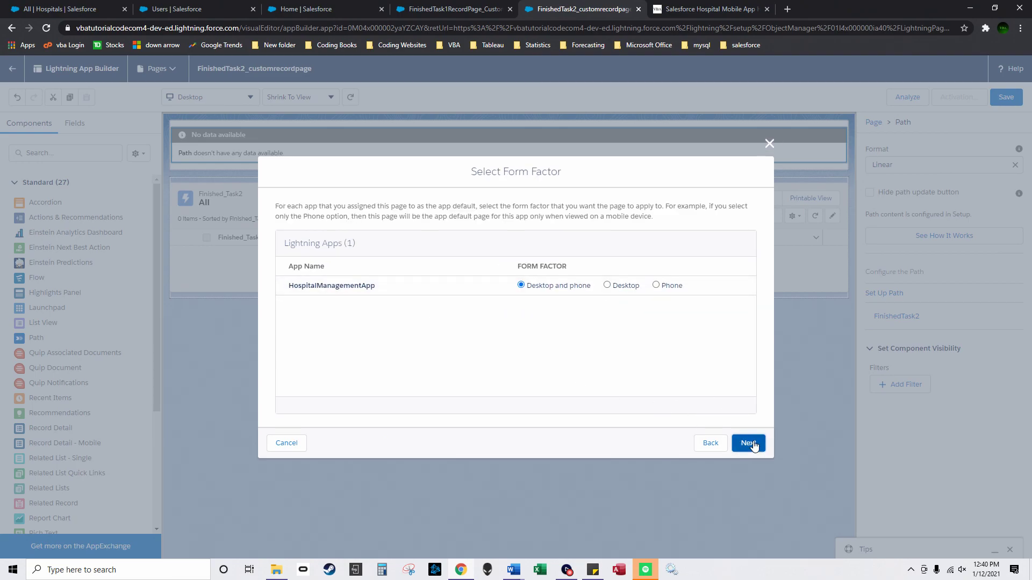
left_click(748, 444)
left_click(749, 438)
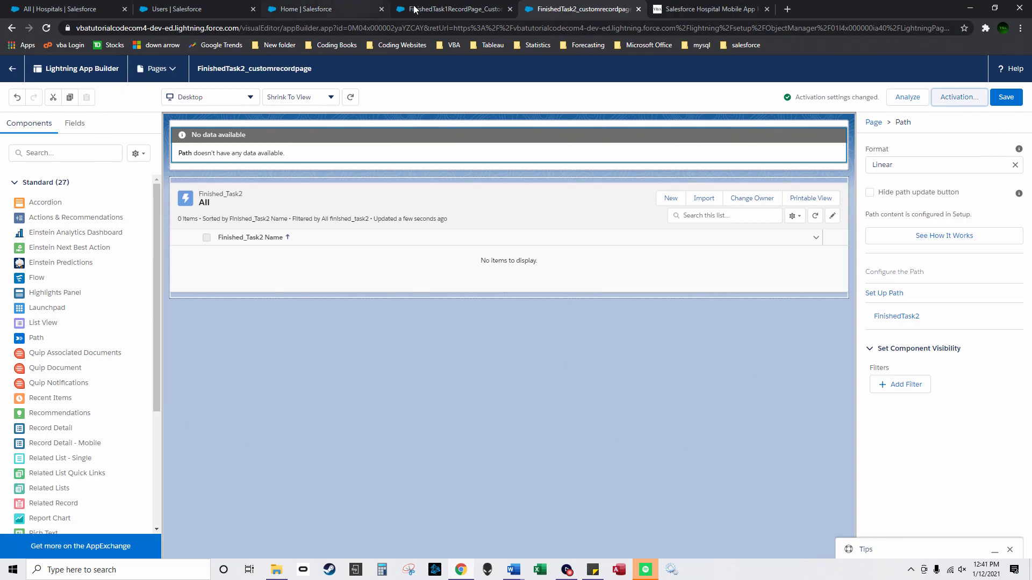
left_click(455, 9)
left_click(317, 12)
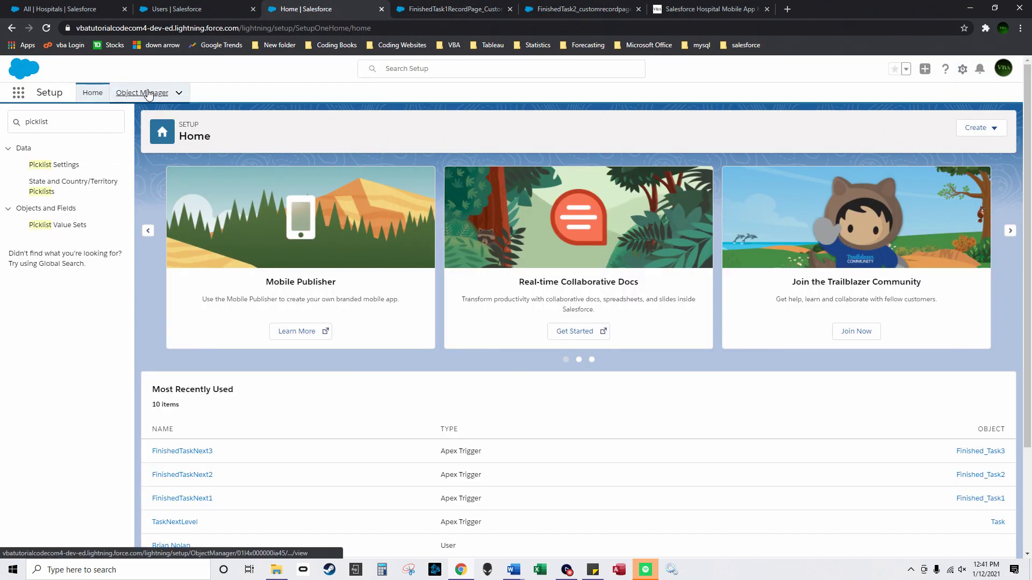
Step: From Object Manager, start a new Lightning page under Finished_Task3's Lightning Record Pages
left_click(145, 92)
left_click(525, 180)
left_click(48, 199)
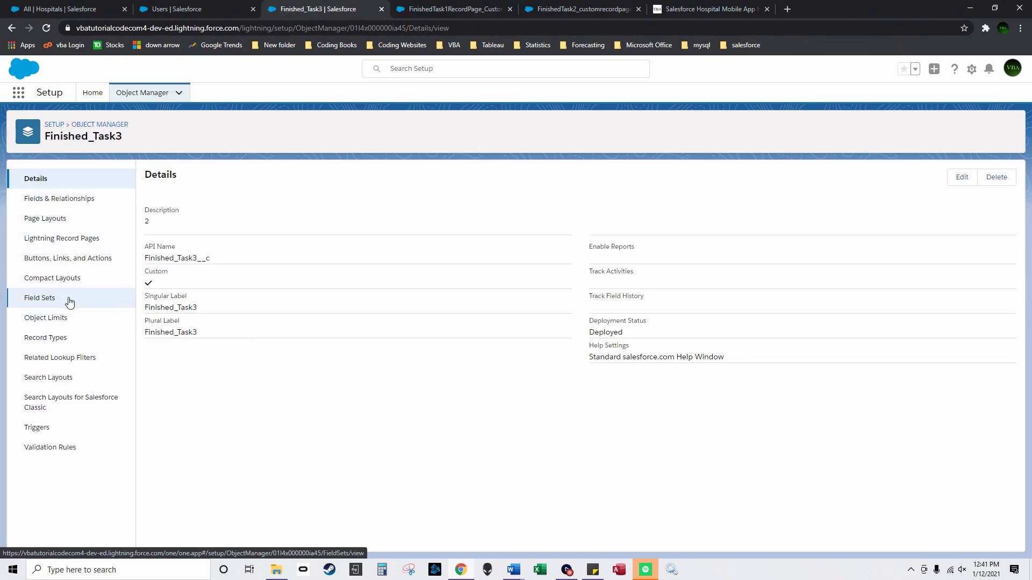
left_click(74, 237)
left_click(903, 178)
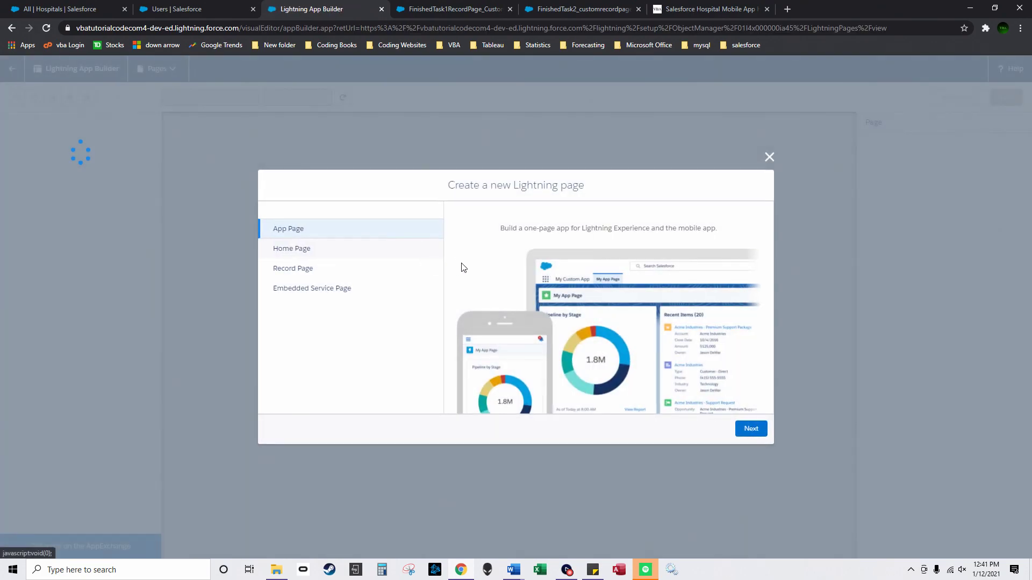
Step: Create a Record Page labelled Finishedtask3_recordpages for the Finished_Task3 object from a template
left_click(372, 269)
left_click(751, 429)
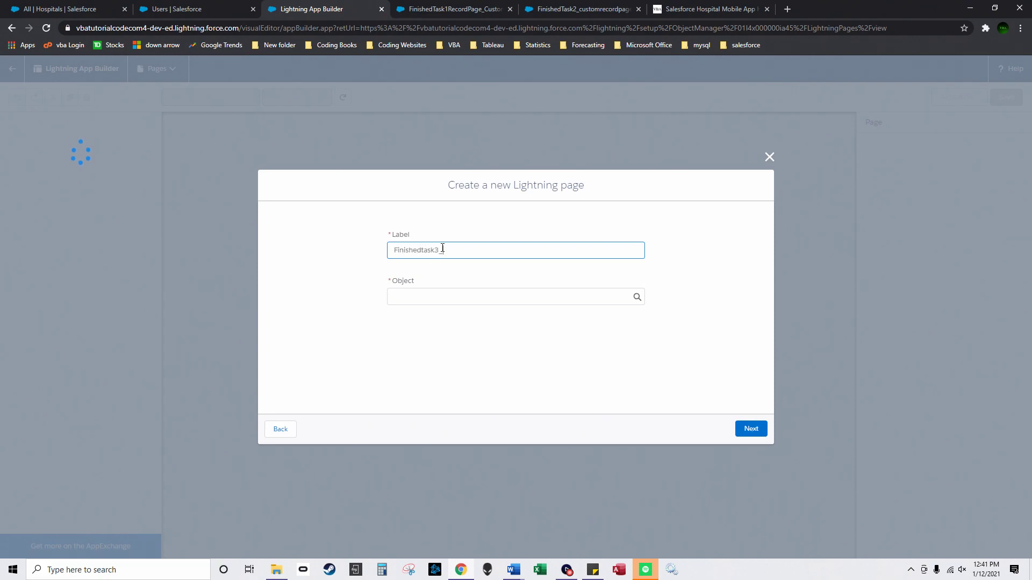
left_click(457, 293)
type("Fin")
left_click(460, 356)
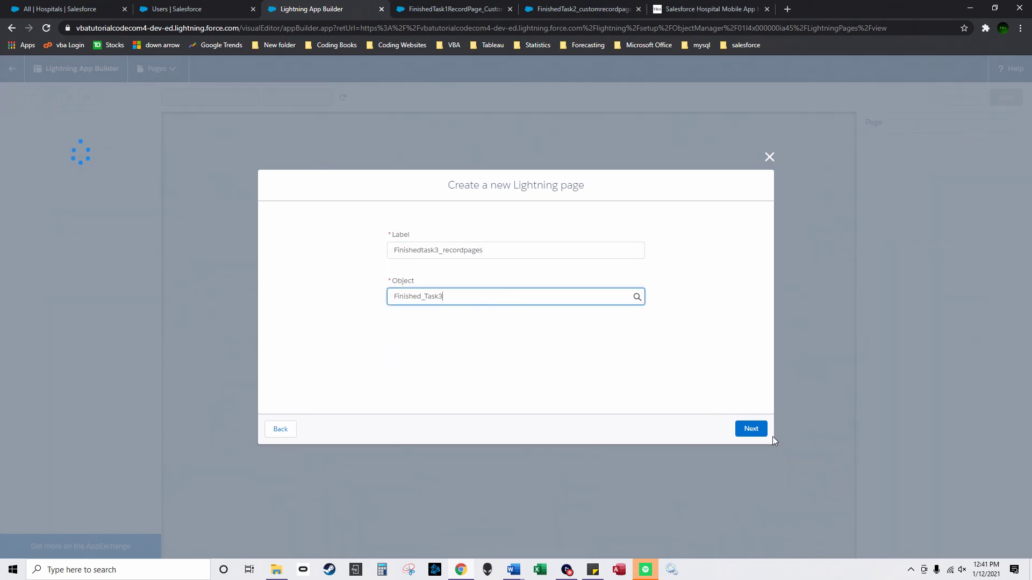
left_click(751, 429)
left_click(762, 429)
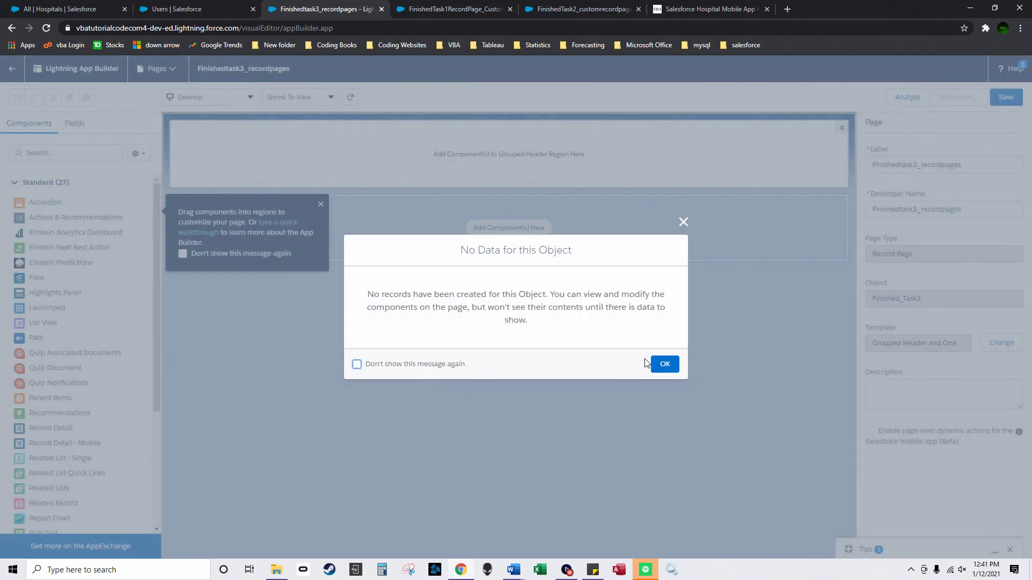
Step: Add a Finished_Task3 List View with 10 records and a Path header, then save the page
left_click(661, 364)
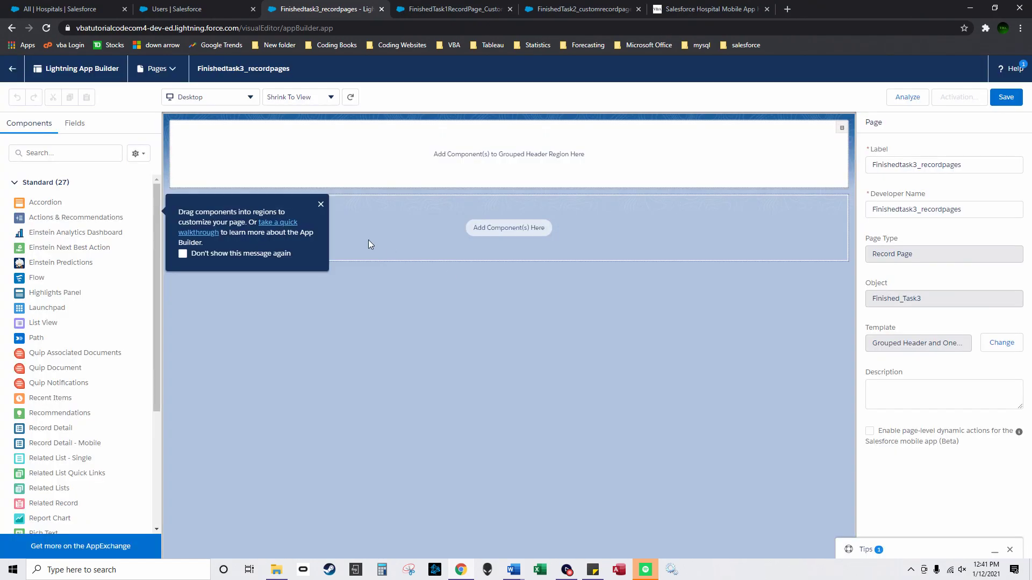
left_click(321, 205)
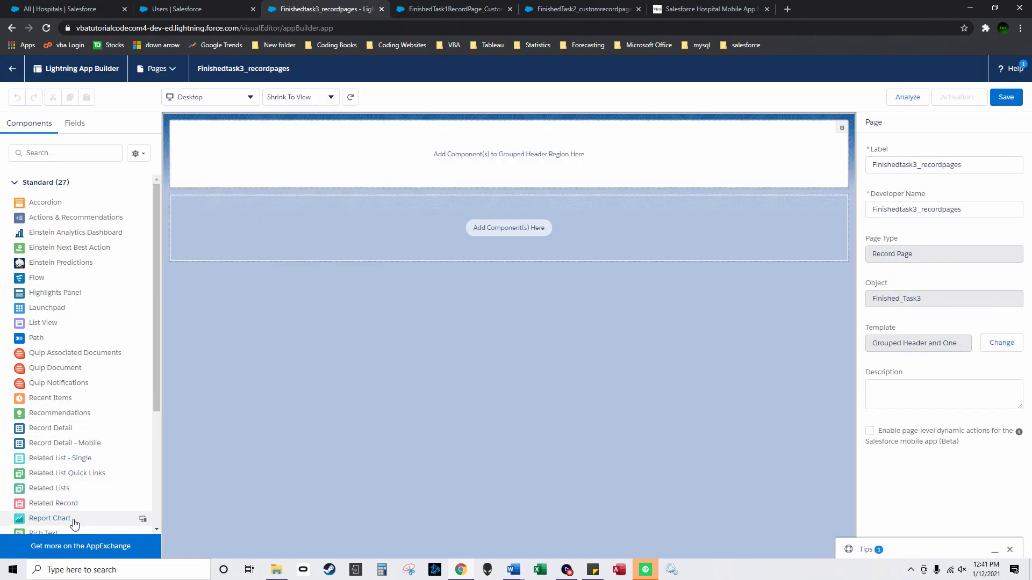
left_click_drag(62, 326, 430, 243)
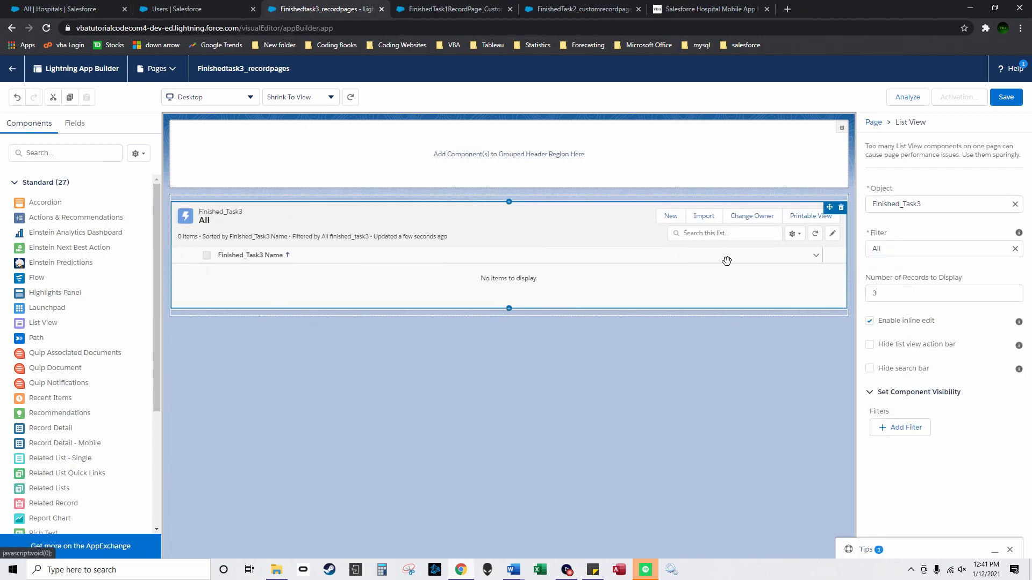
left_click_drag(893, 295, 858, 296)
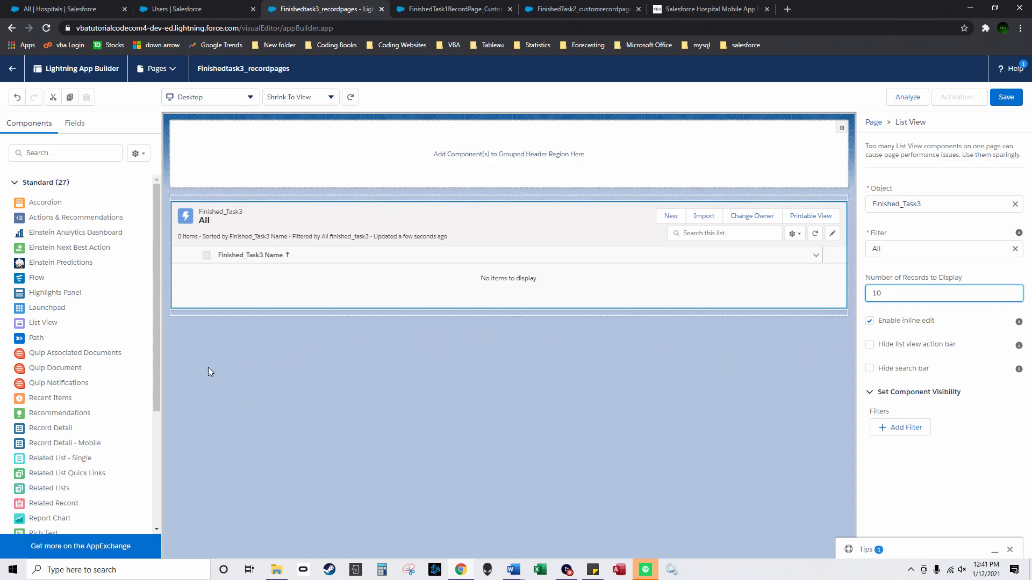
left_click_drag(36, 337, 444, 157)
left_click(1006, 96)
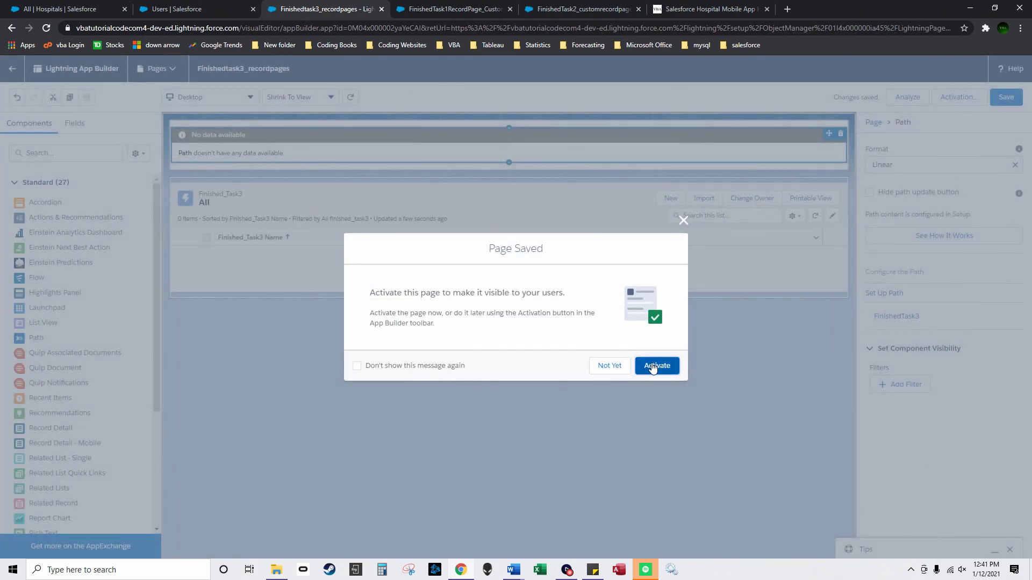
Step: Activate Finishedtask3_recordpages as the app default for HospitalManagementApp
left_click(653, 366)
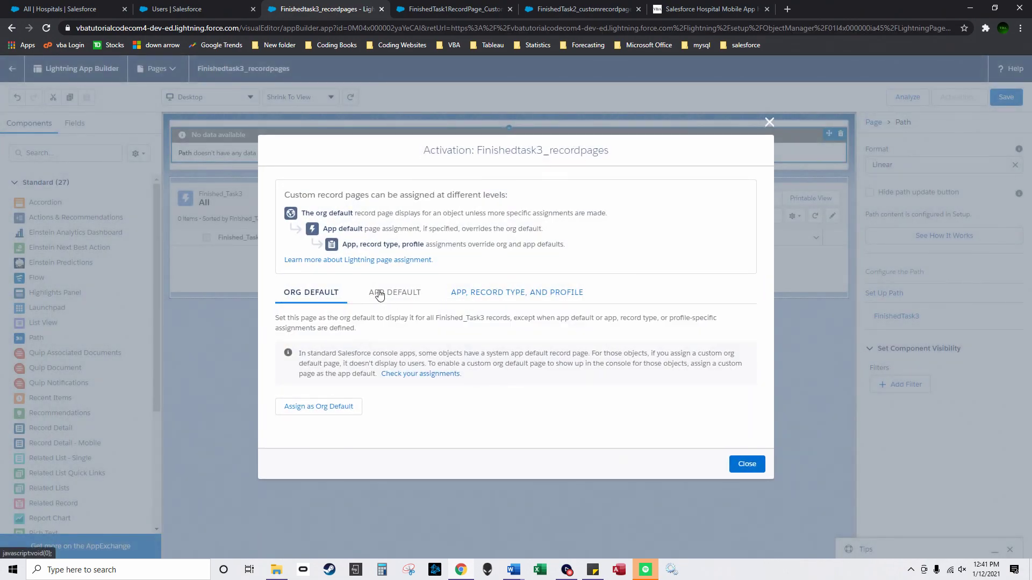
left_click(383, 293)
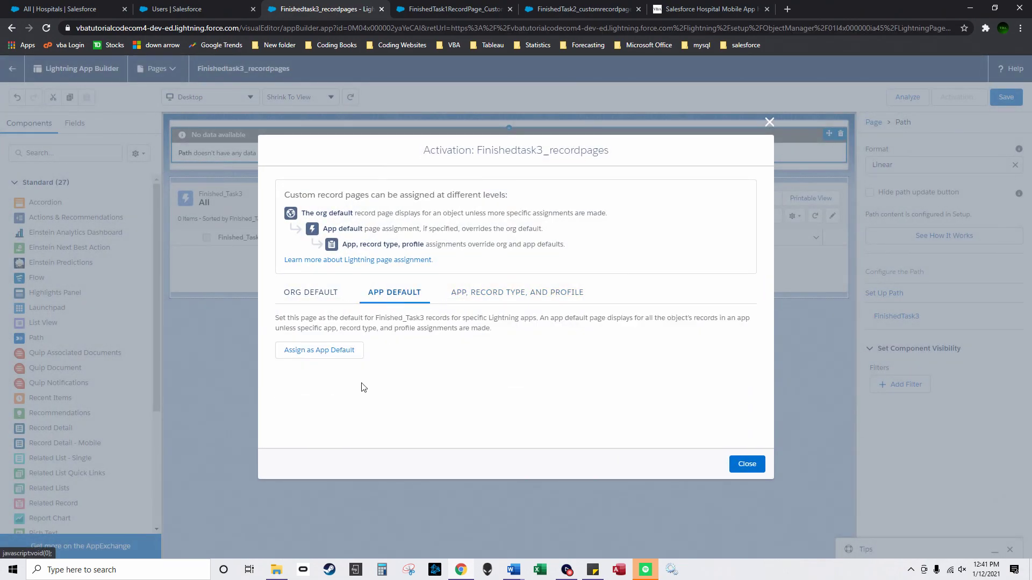
left_click(332, 352)
left_click(292, 280)
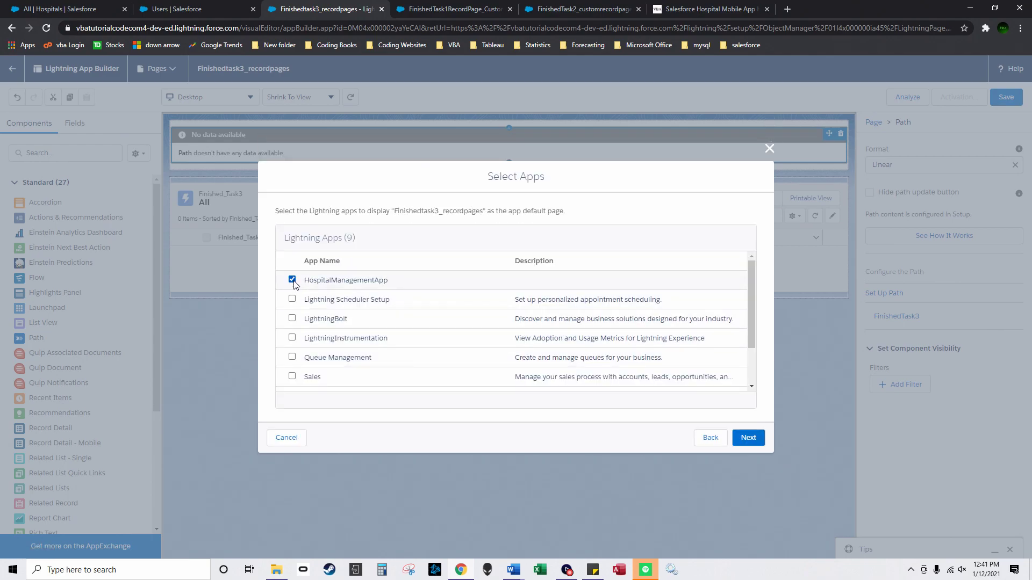
left_click(747, 438)
left_click(749, 444)
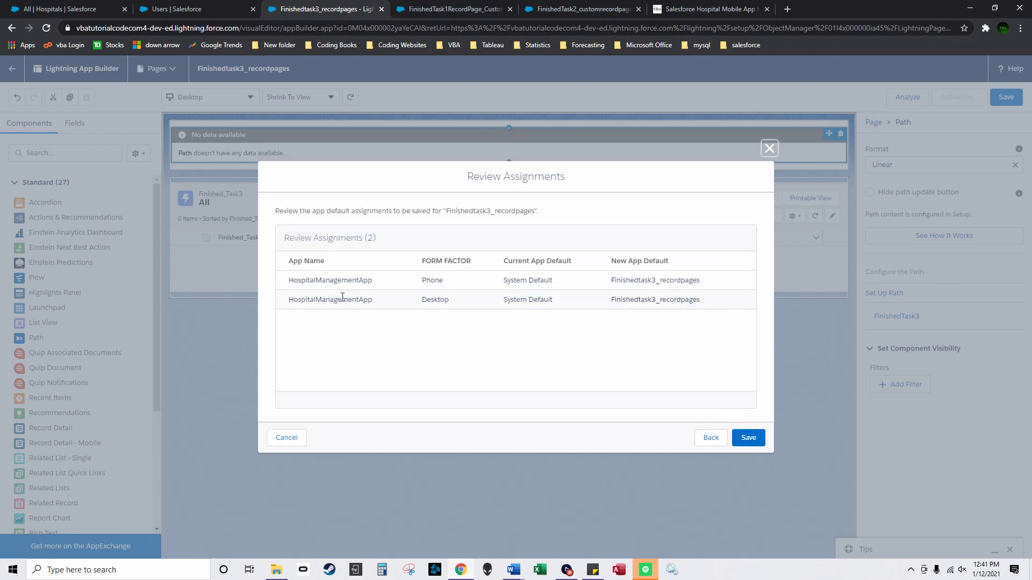
left_click(736, 438)
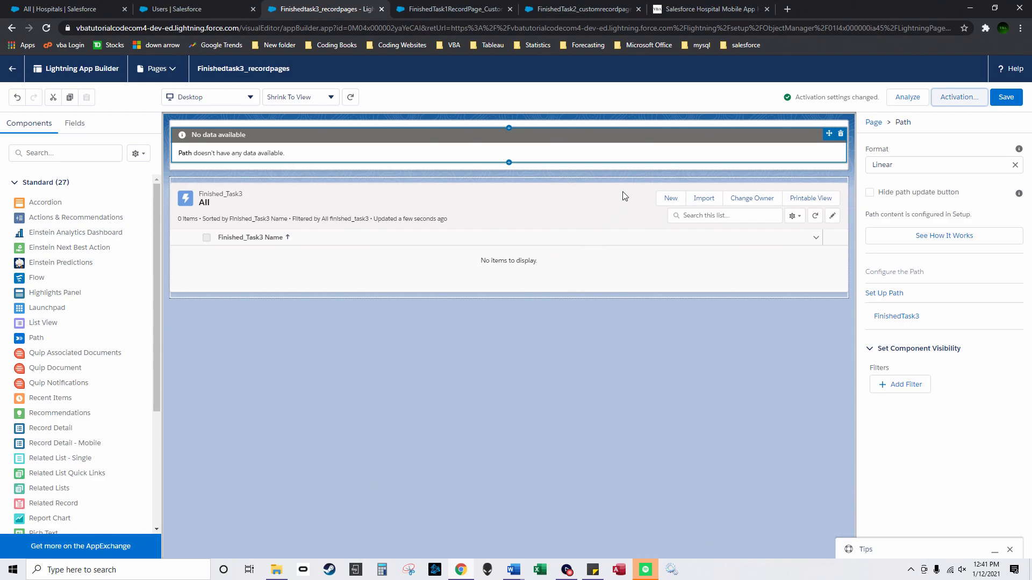
Step: Save the page and close the Finishedtask3 and FinishedTask1 builder tabs, saving FinishedTask1 first
key("ctrl+s")
left_click(381, 9)
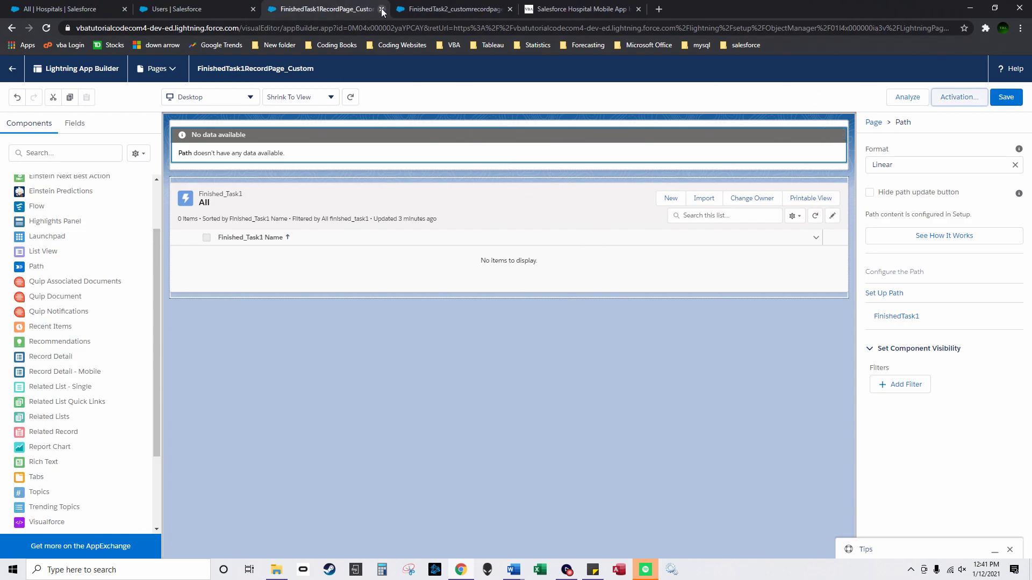
left_click(993, 99)
left_click(381, 9)
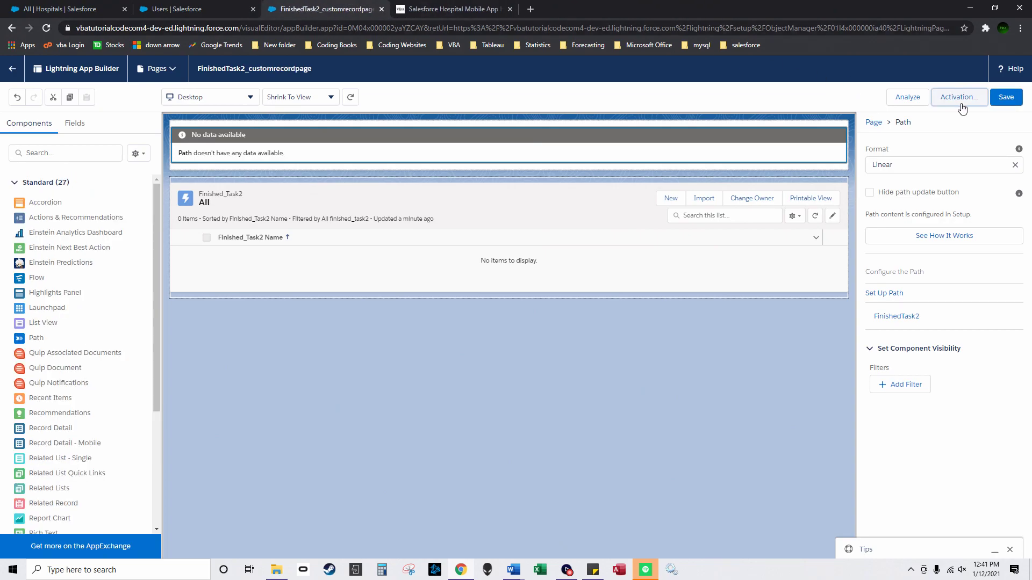
Step: Close the FinishedTask2 builder tab and open HospitalManagementApp from the App Launcher
left_click(382, 9)
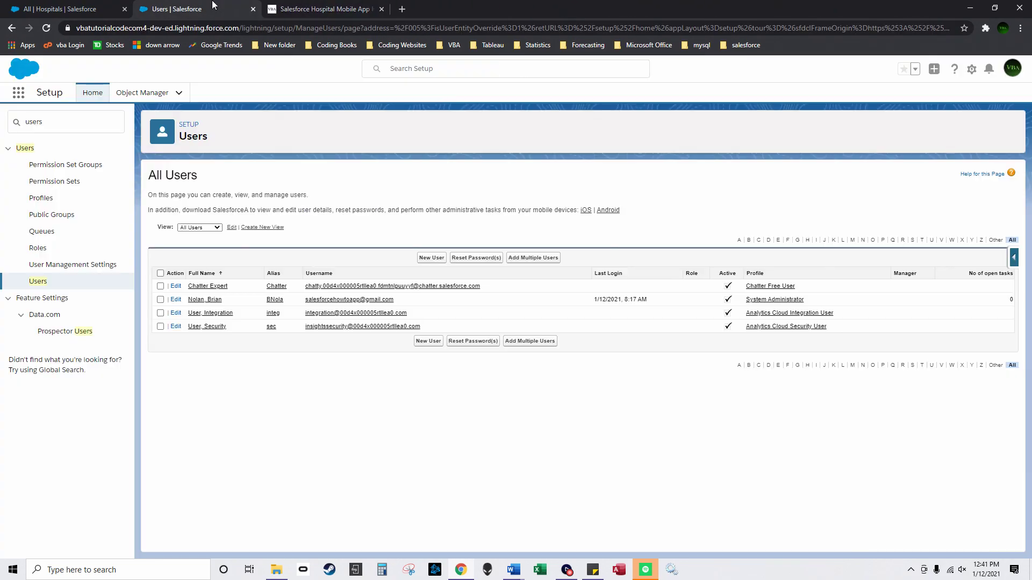
left_click(137, 92)
left_click(18, 92)
type("h")
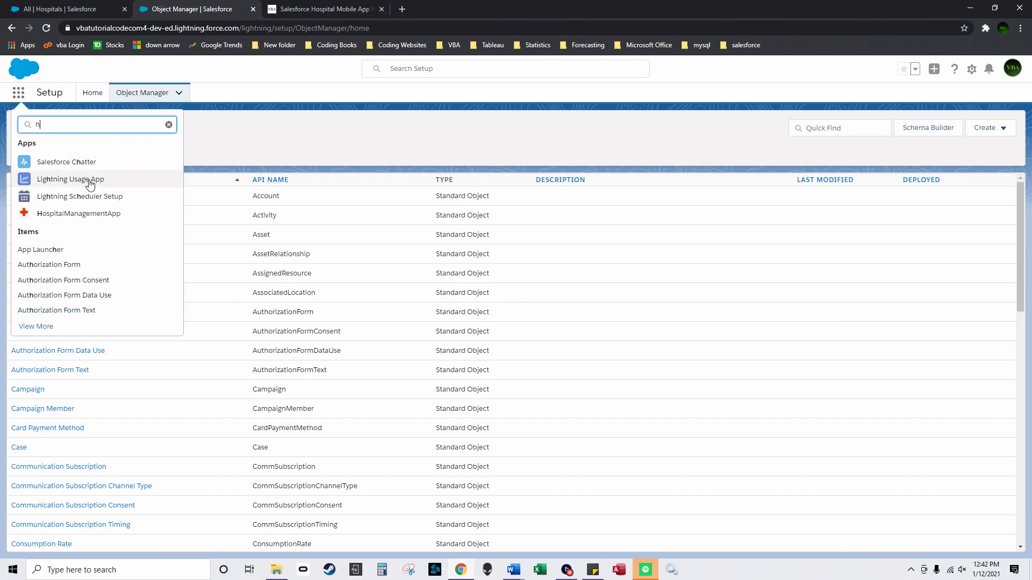
left_click(75, 213)
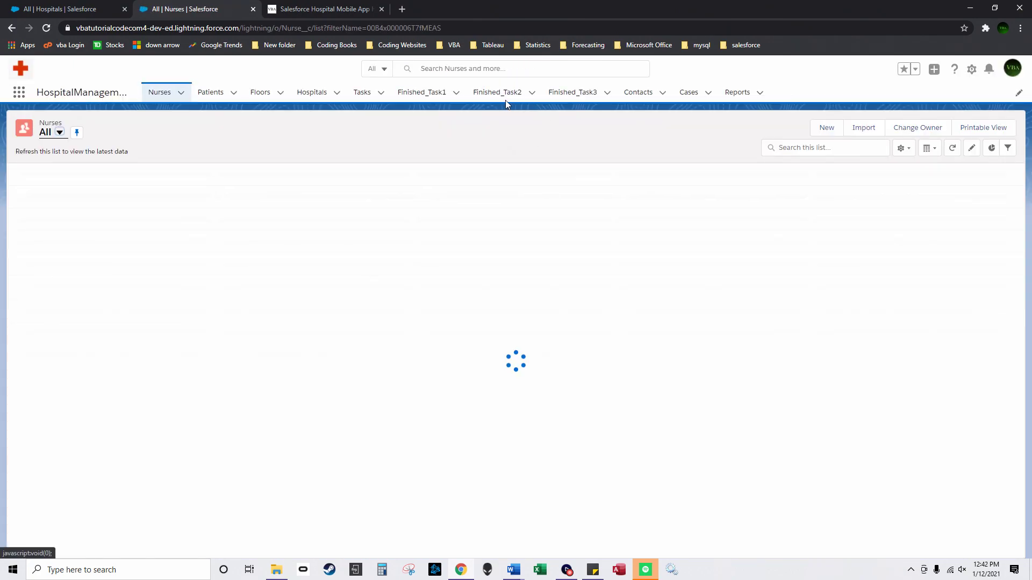
Step: Add PicklistTask and Assigned to Picklist as visible columns in the Finished_Task1 list
left_click(423, 96)
left_click(903, 148)
left_click(880, 274)
left_click_drag(488, 281, 484, 341)
left_click(447, 349)
left_click(509, 258)
scroll(492, 275, "up", 5)
left_click(452, 263)
left_click(509, 258)
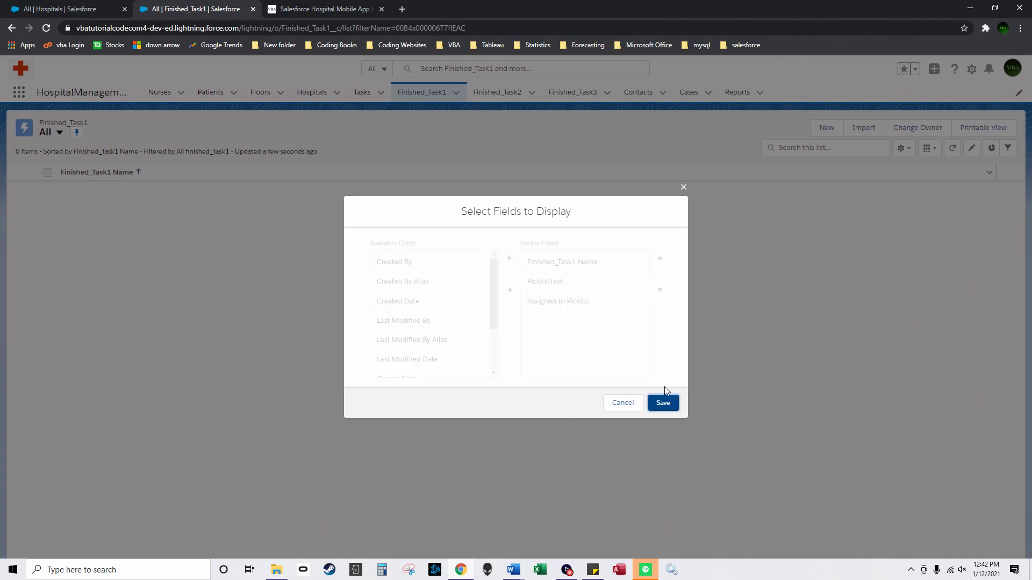
left_click(664, 403)
Step: Add PicklistTask and Assigned to Picklist as visible columns in the Finished_Task2 list
left_click(490, 92)
left_click(903, 148)
left_click(881, 279)
left_click_drag(490, 283, 489, 337)
left_click(445, 350)
left_click(509, 258)
scroll(438, 266, "up", 5)
left_click(430, 263)
left_click(509, 258)
left_click(664, 403)
Step: Add PicklistTask and Assigned to Picklist columns to the Finished_Task3 list, then open Setup
left_click(585, 92)
left_click(903, 148)
left_click(875, 280)
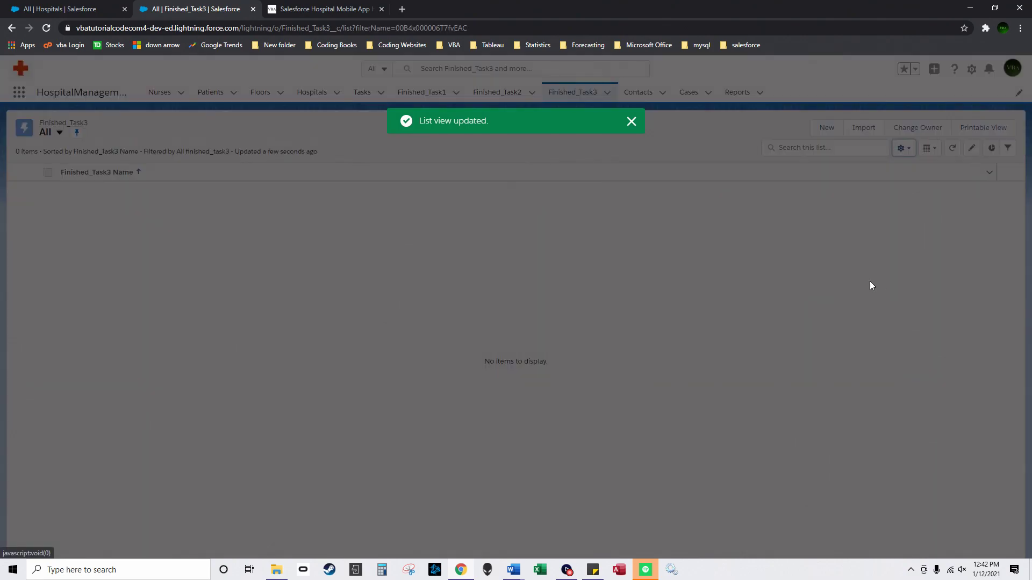
scroll(436, 344, "down", 3)
left_click(425, 346)
left_click(509, 258)
left_click(487, 324)
scroll(438, 267, "up", 3)
left_click(438, 265)
left_click(509, 258)
left_click(663, 403)
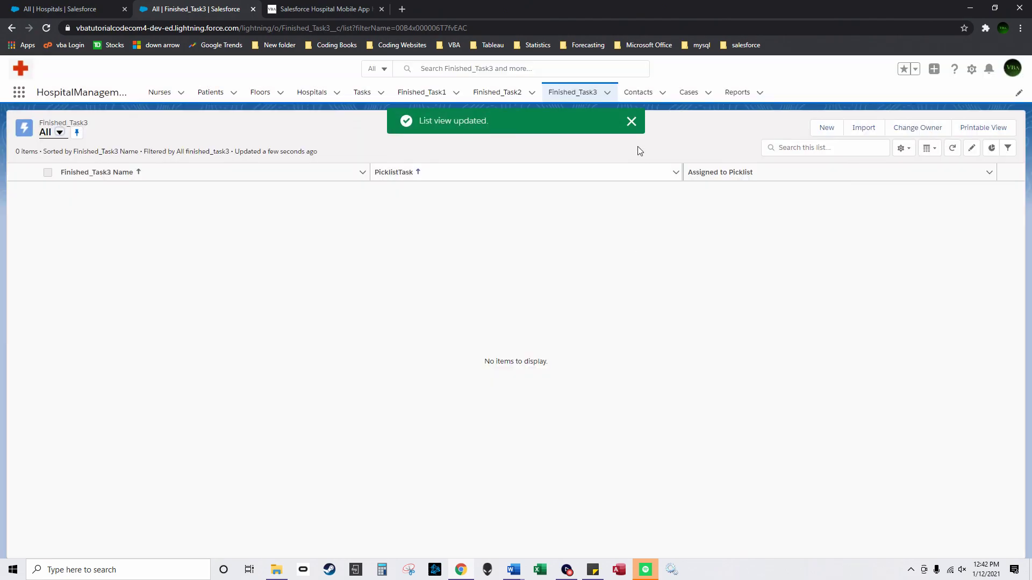
left_click(631, 120)
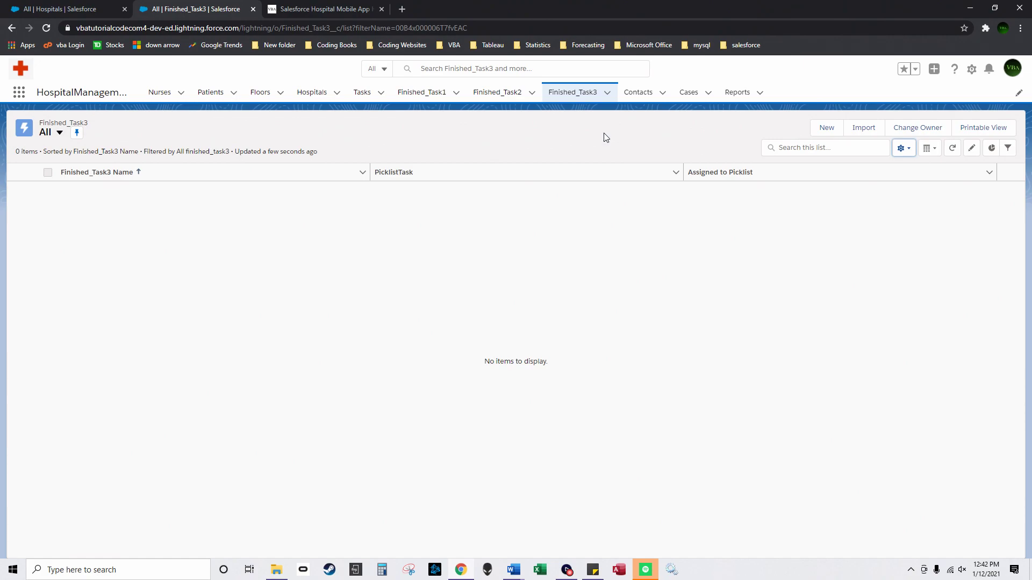
left_click(972, 69)
left_click(945, 99)
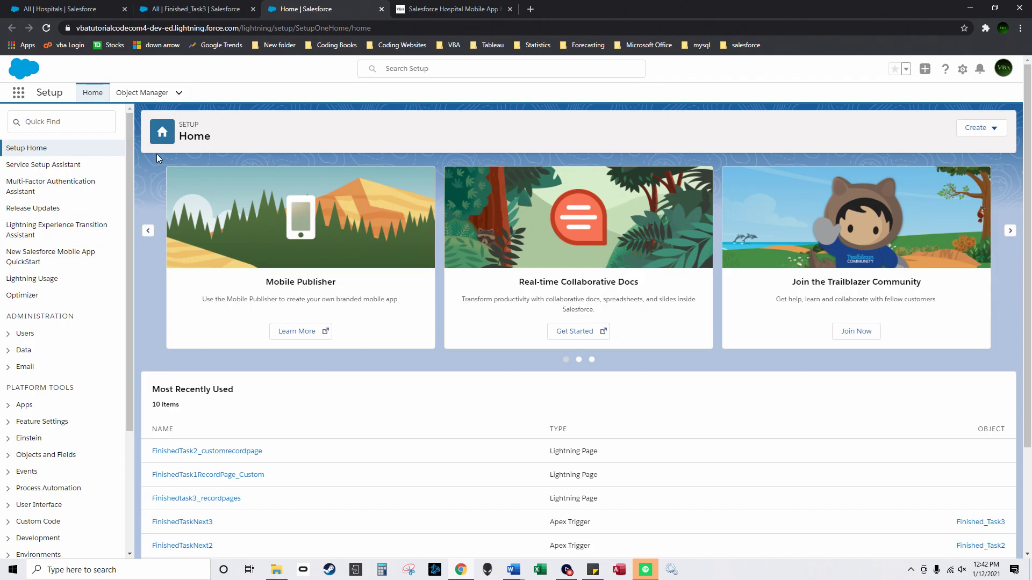
Step: Review Finished_Task1's page layout assignments, cancel without changes, and return to its Record Types
left_click(142, 92)
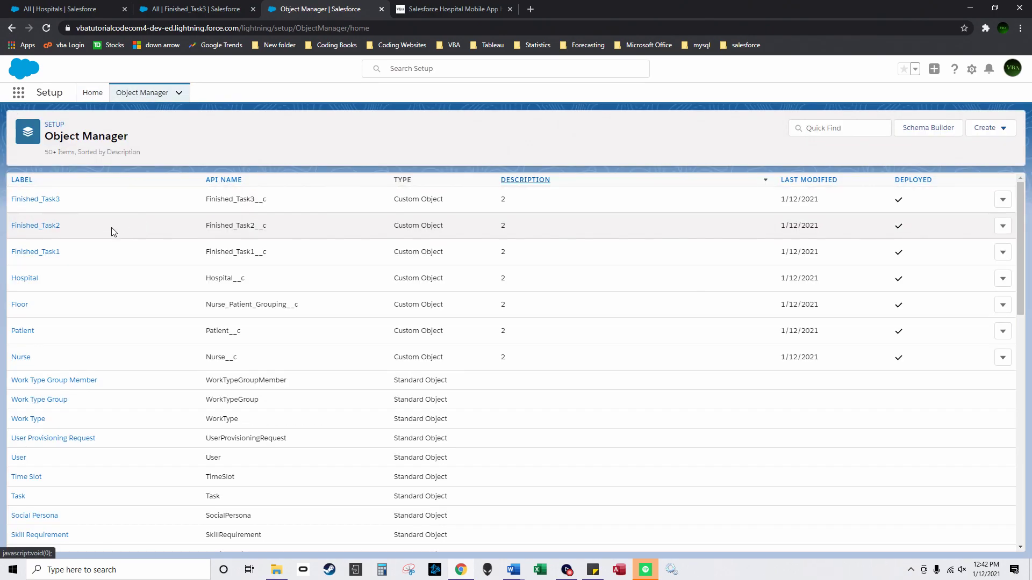
left_click(38, 253)
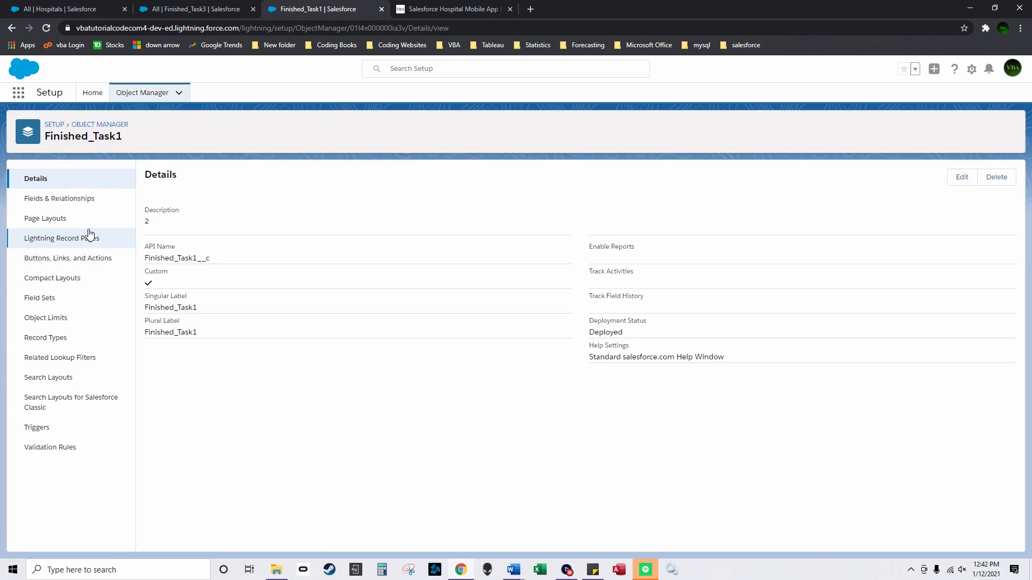
left_click(54, 337)
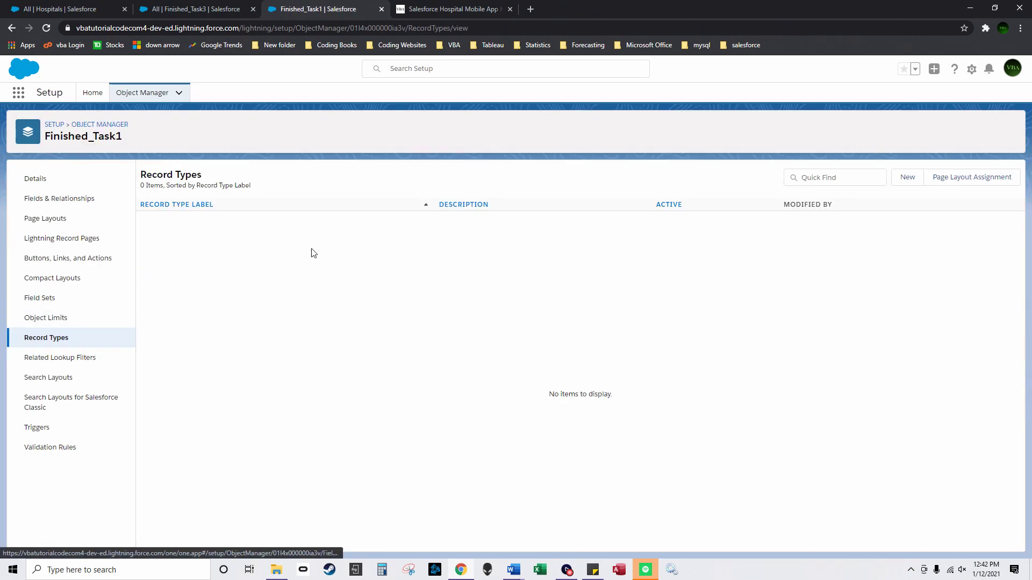
left_click(939, 188)
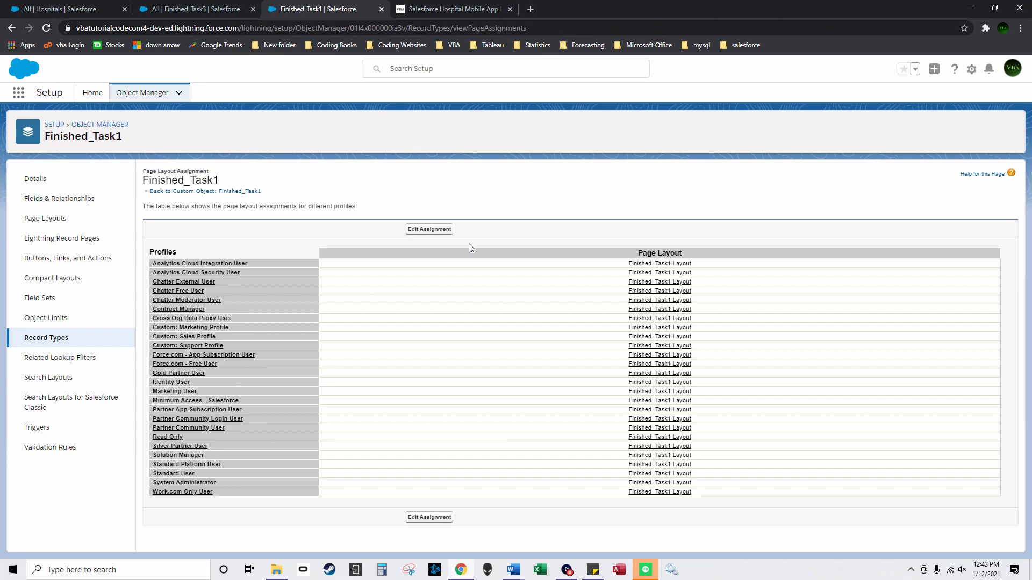
left_click(428, 229)
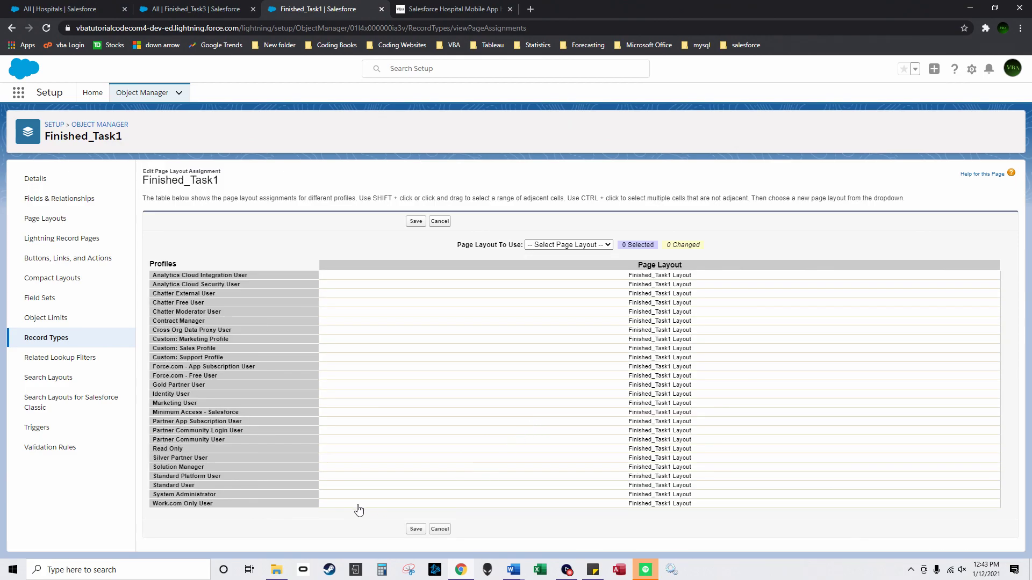
left_click(362, 495)
left_click(607, 245)
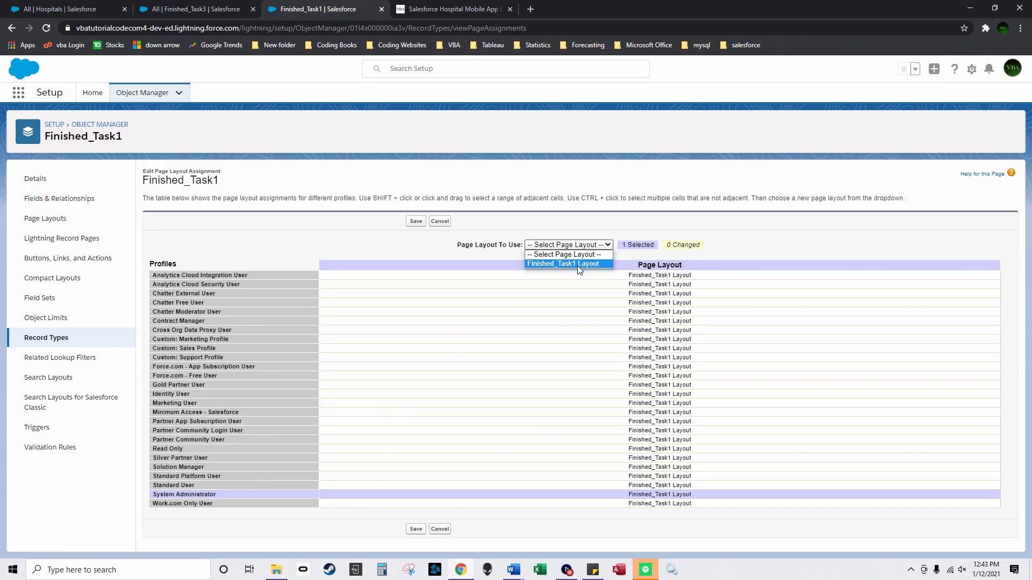
left_click(466, 250)
left_click(440, 222)
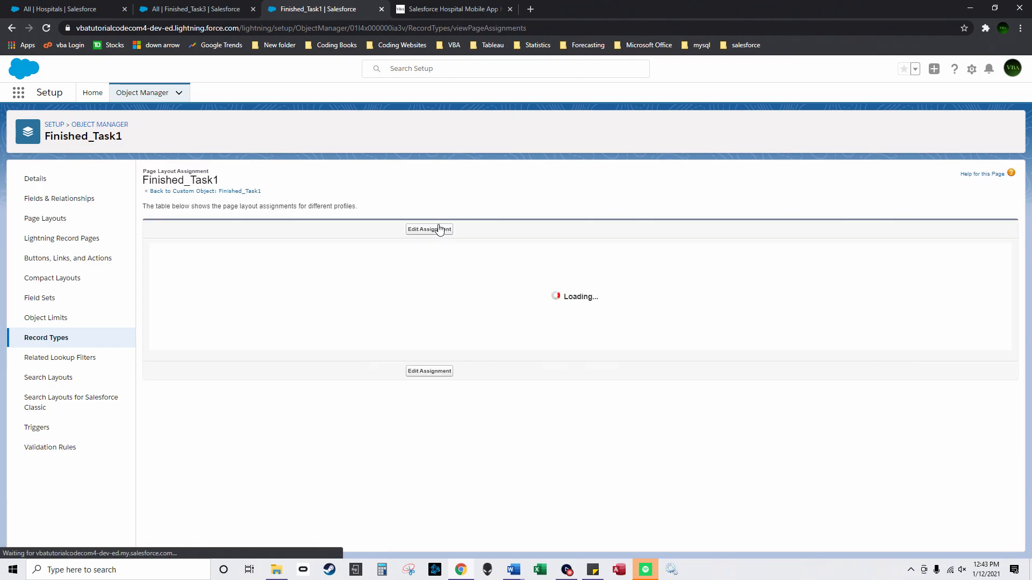
left_click(67, 345)
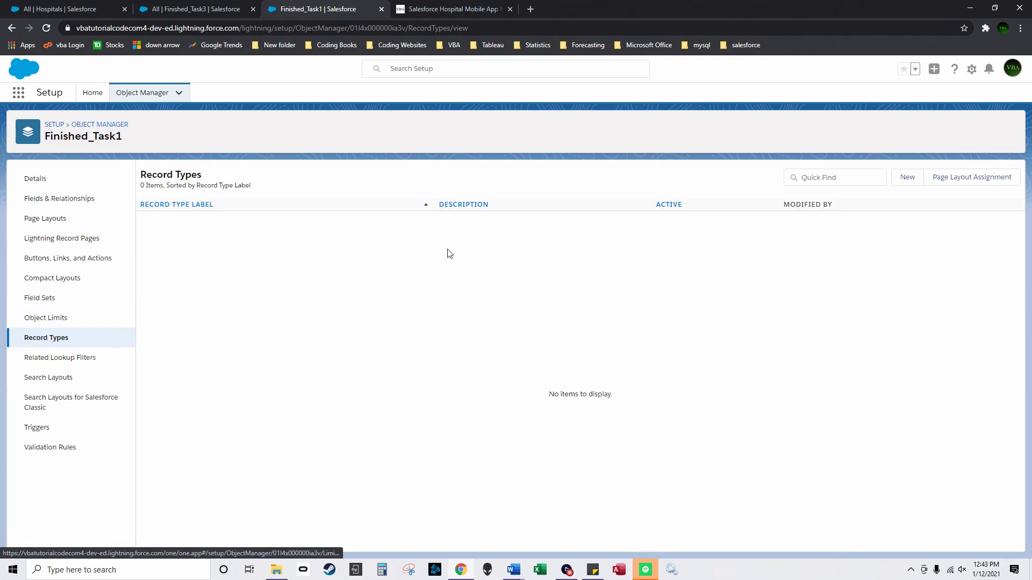
Step: Look at Finished_Task1's new record type form and Lightning record pages, then return to Setup Home
left_click(905, 176)
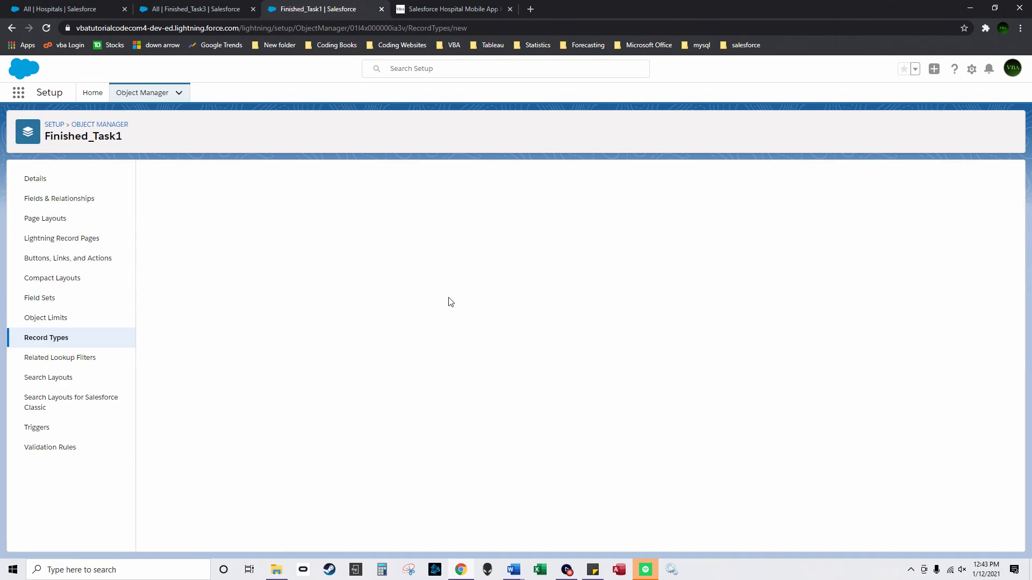
scroll(479, 347, "down", 3)
scroll(457, 360, "up", 3)
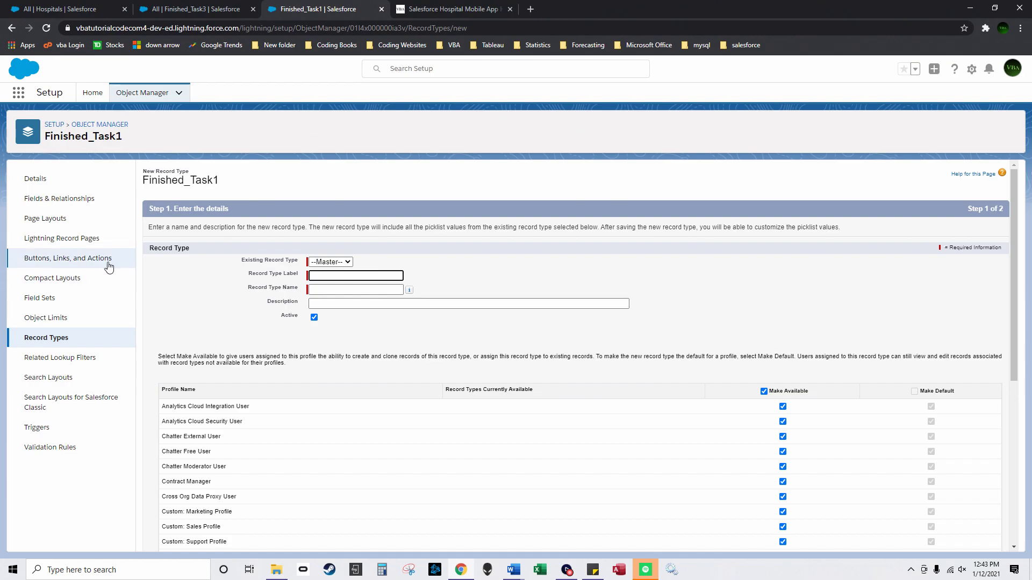
left_click(81, 240)
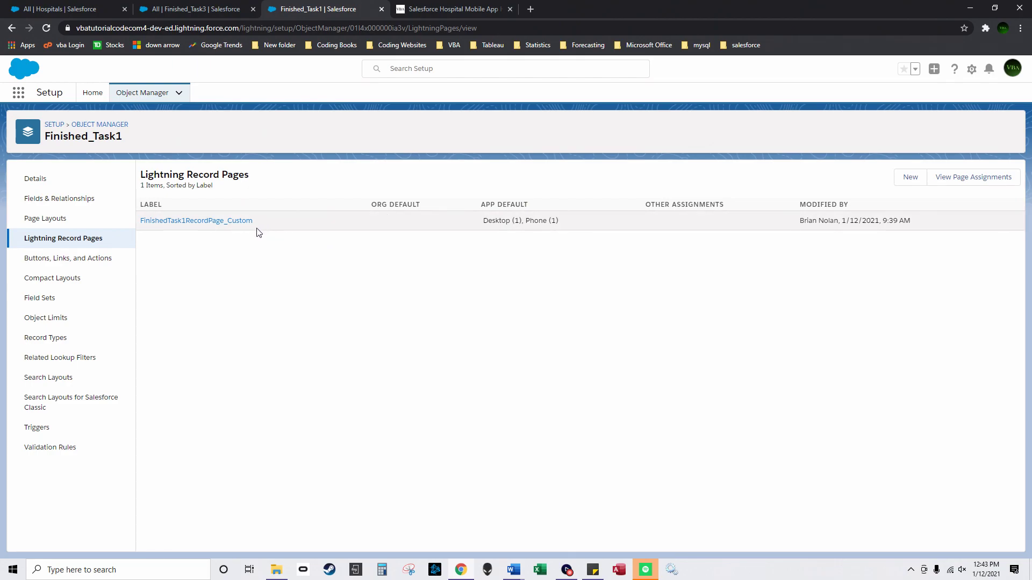
left_click(91, 94)
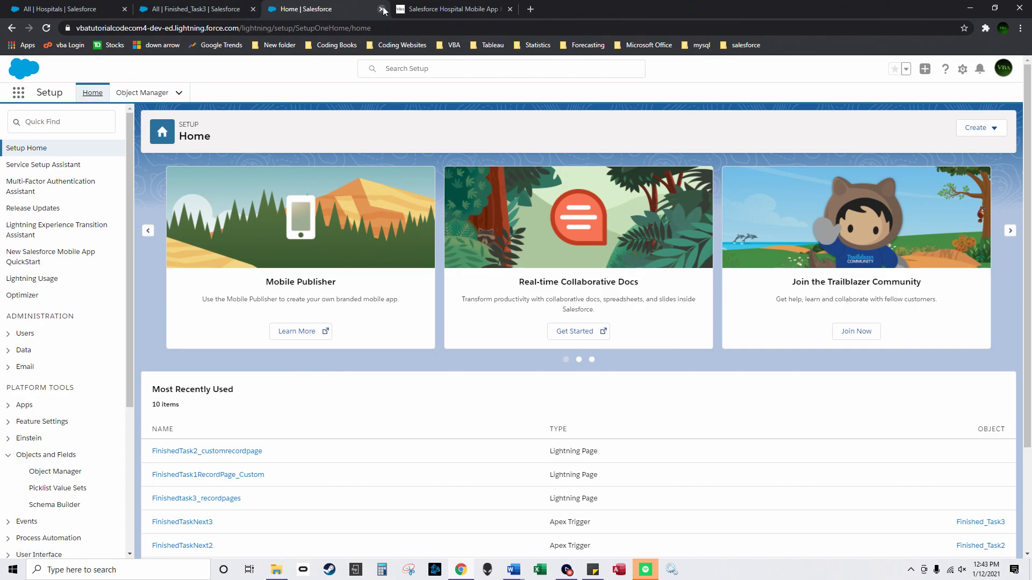
Step: Start a new patient named 'Patient 1 First Name Last Name' with first name 'Patient 1 First Name'
left_click(382, 8)
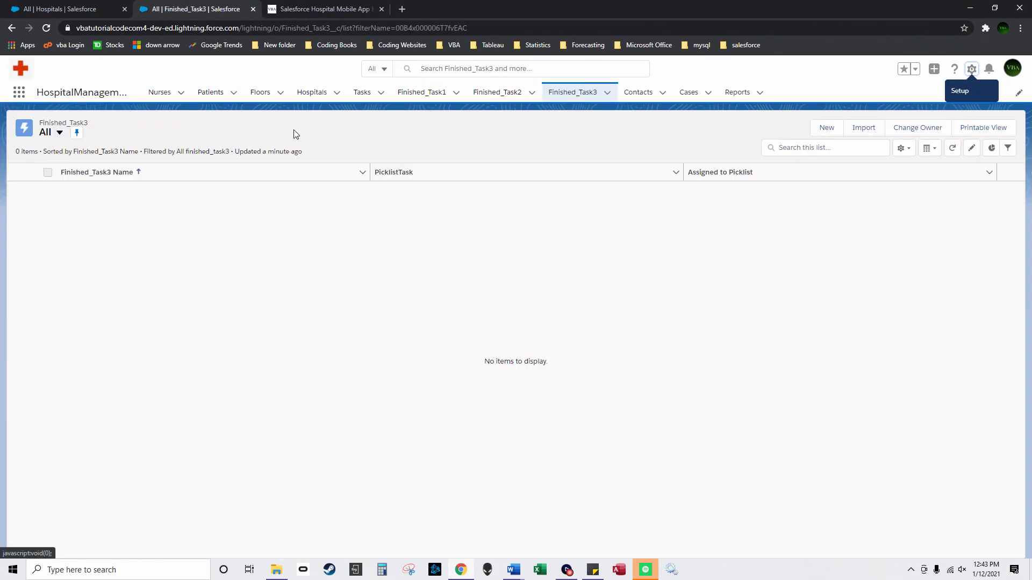
left_click(215, 94)
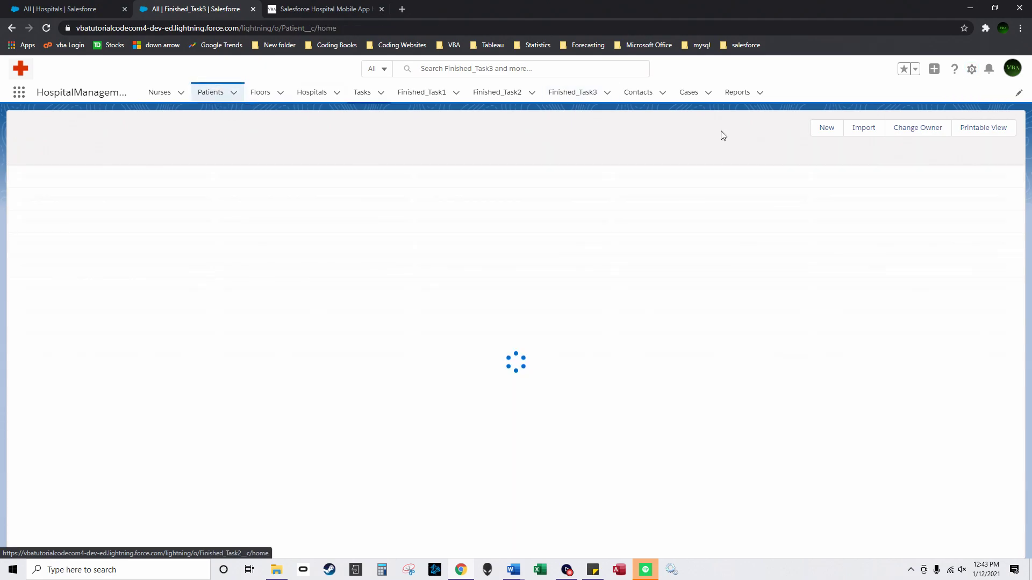
left_click(893, 128)
type("Patient 1 First Nam")
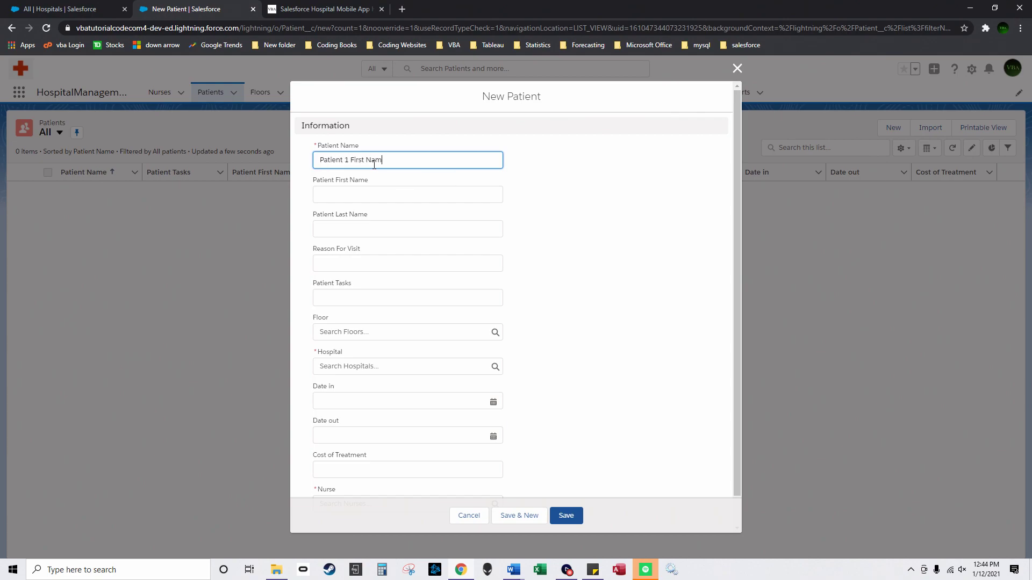
type("e Last Name")
key("Tab")
type("Patient 1 First Name")
Step: Set last name 'Patient 1 Last Name' and reason for visit Sick, then begin a new Floor
key("ctrl+shift+Left")
key("ctrl+shift+Left")
key("ctrl+shift+Left")
key("ctrl+shift+Left")
key("ctrl+c")
left_click(389, 232)
key("ctrl+v")
double_click(360, 231)
type("Last")
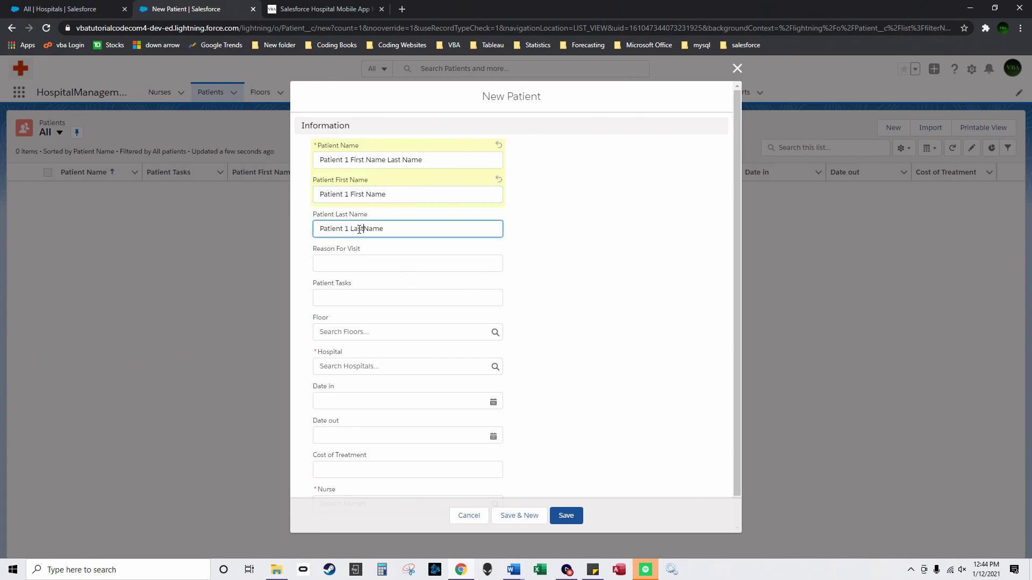
left_click(369, 264)
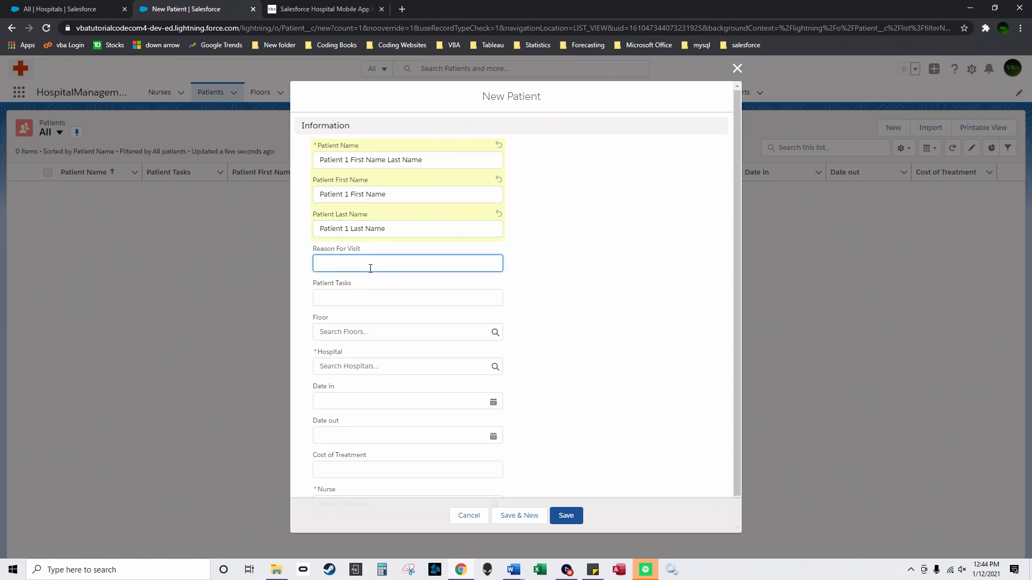
type("Sick")
left_click(409, 330)
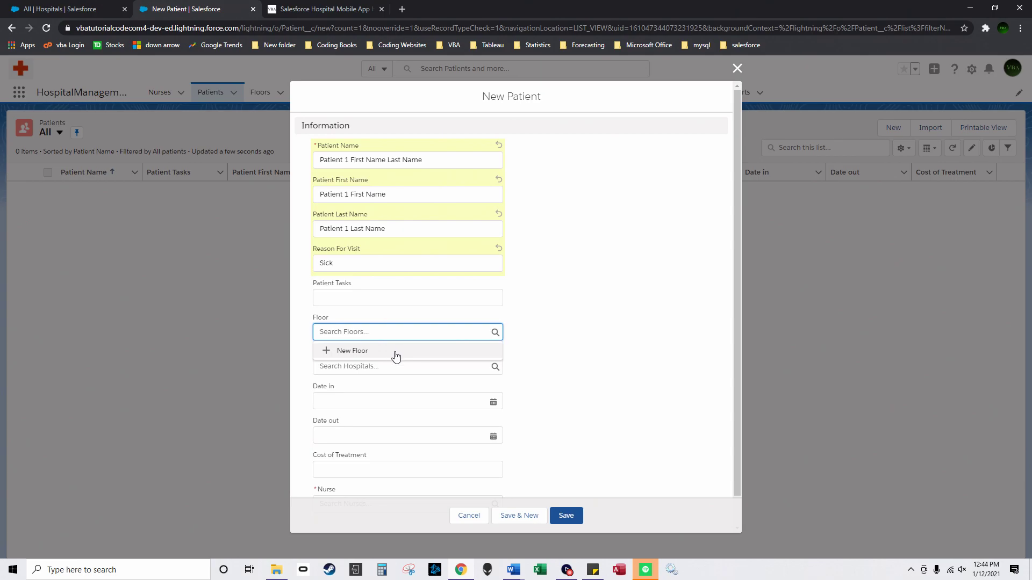
left_click(396, 352)
Step: Start a new nurse from the floor's nurse lookup, named 'Nurse 1 First Name Last Name'
type("Floor 1")
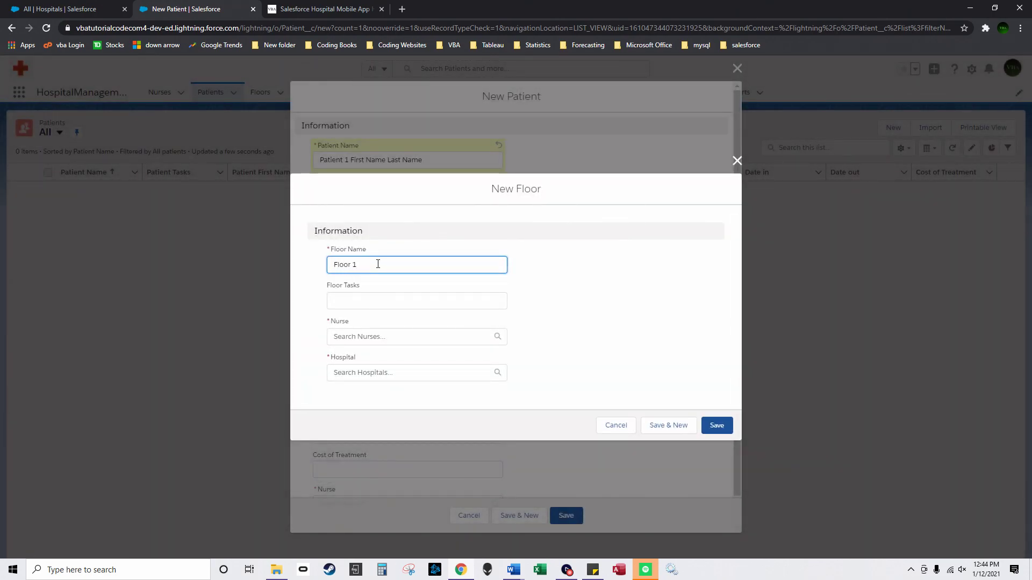
left_click(440, 300)
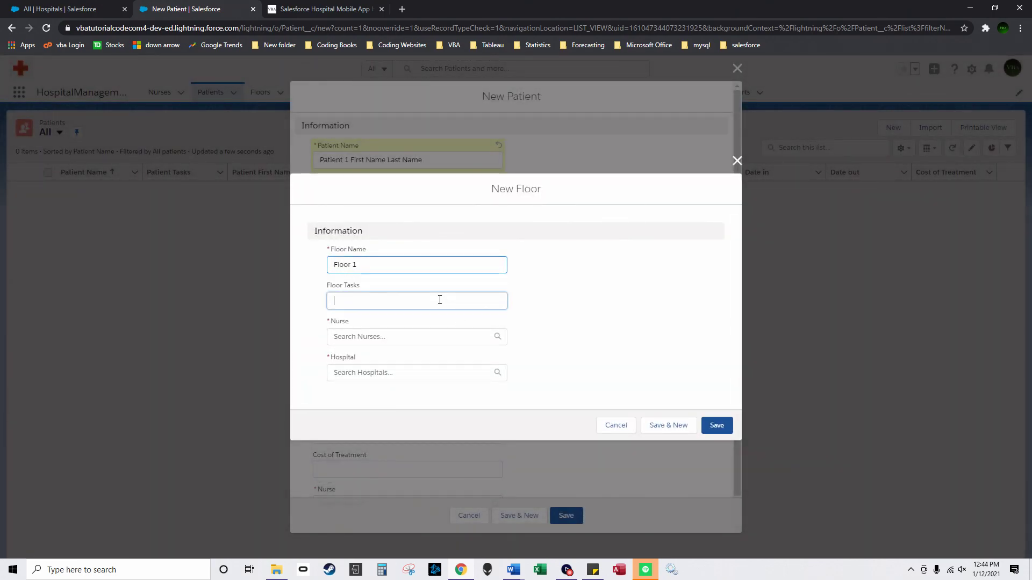
left_click(447, 335)
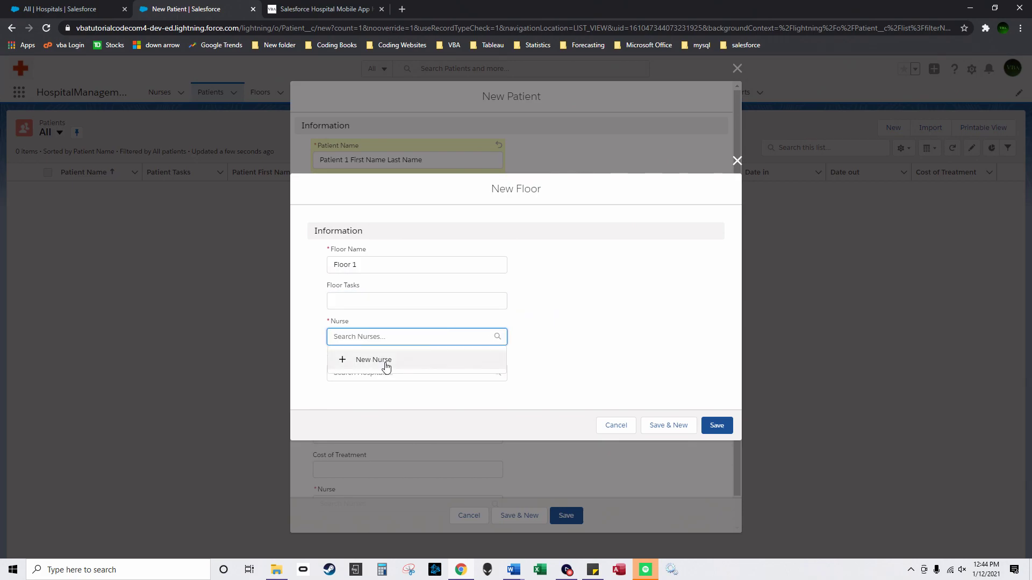
left_click(384, 361)
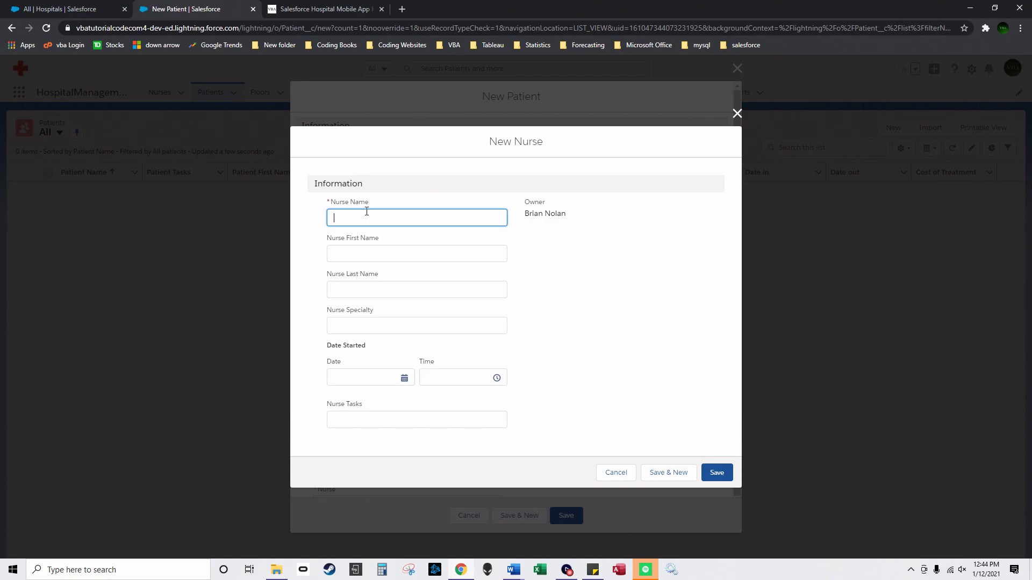
type("Nurse 1 First Name Last Name")
key("ctrl+shift+Left")
key("ctrl+shift+Left")
key("ctrl+shift+Left")
key("ctrl+shift+Left")
key("ctrl+shift+Left")
key("ctrl+shift+Left")
key("Tab")
type("Nurse 1 First Name")
key("Tab")
type("Nurse 1 First Name")
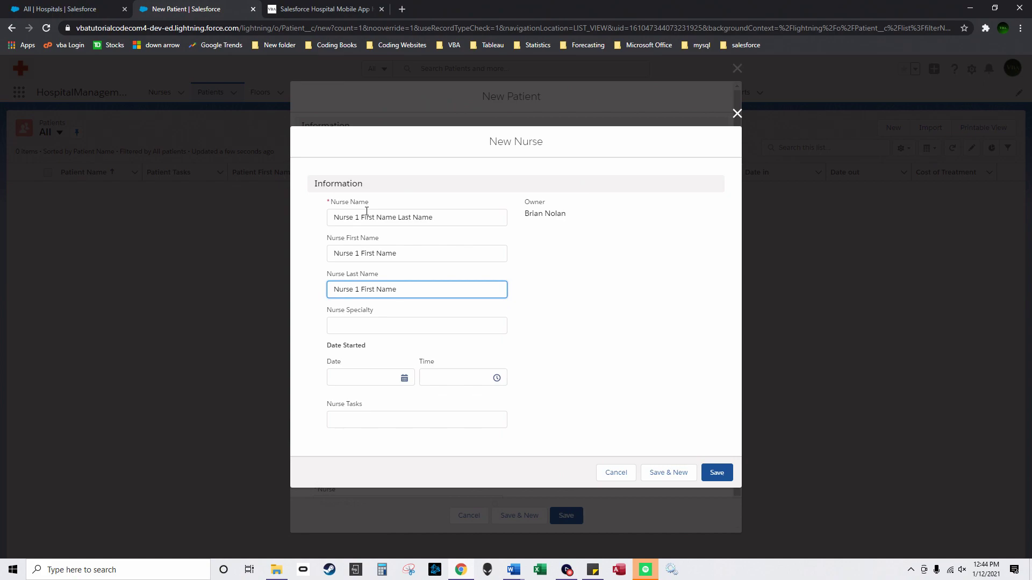
Step: Set the nurse's last name to 'LastName', start date 1/11/2021 and specialty 'Briann healing', then save
double_click(367, 291)
type("LKast")
double_click(366, 291)
type("LastName")
left_click(371, 378)
left_click(359, 271)
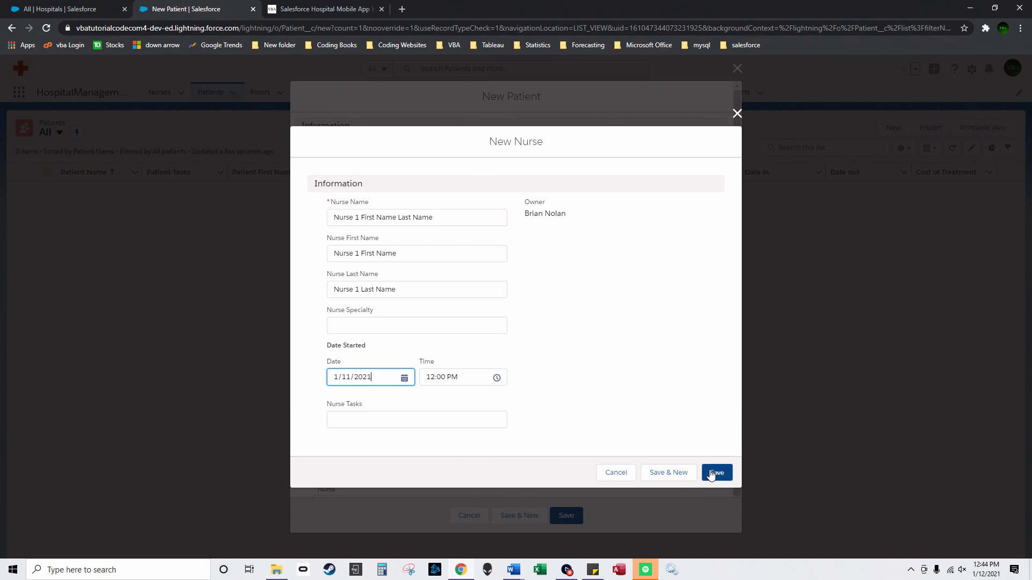
left_click(414, 325)
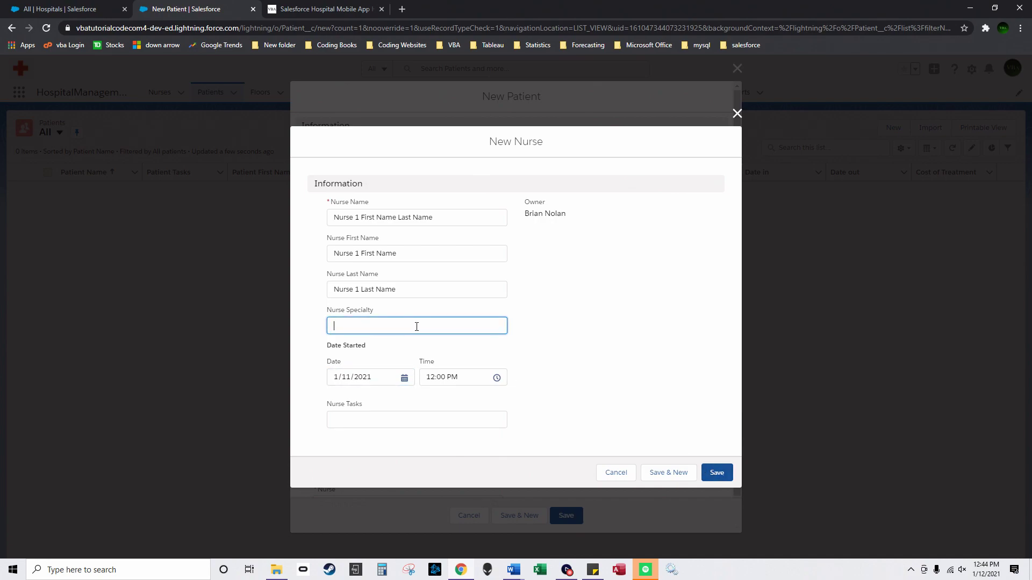
type("Brian")
type("n healing")
left_click(717, 473)
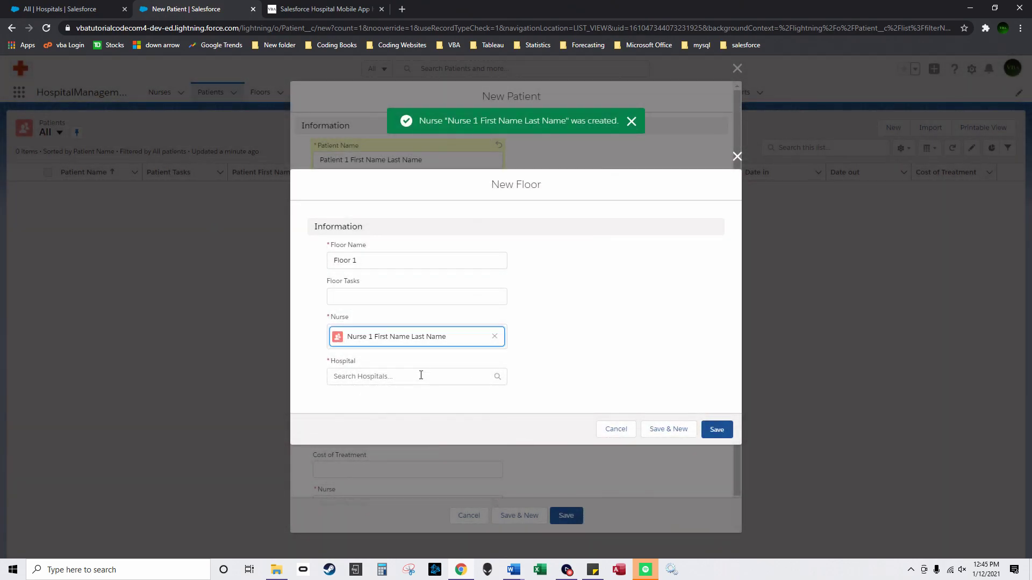
Step: Start a new hospital for the floor named 'Hospital' in United States, New Jersey
left_click(421, 375)
left_click(396, 398)
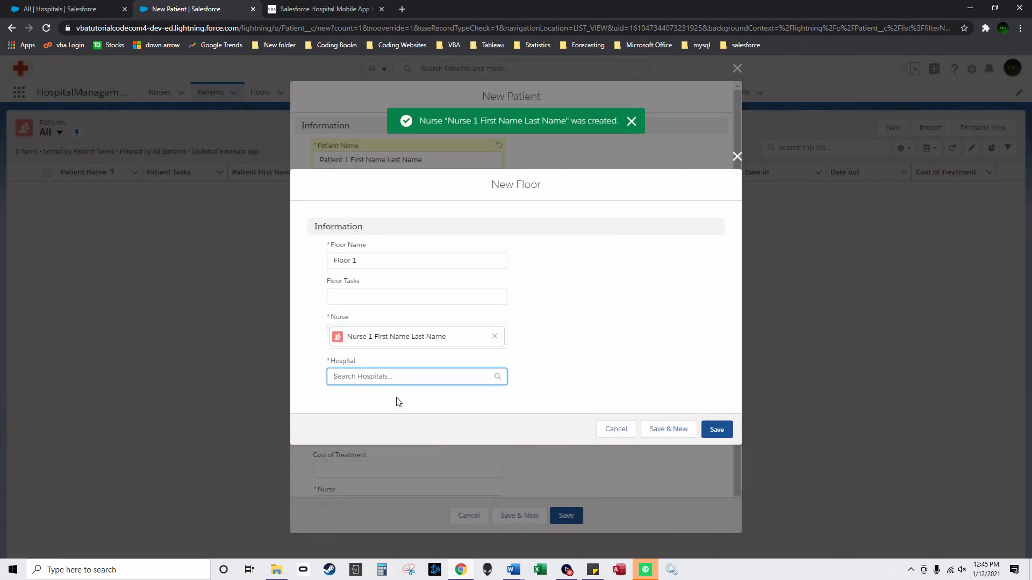
type("Hospital 1")
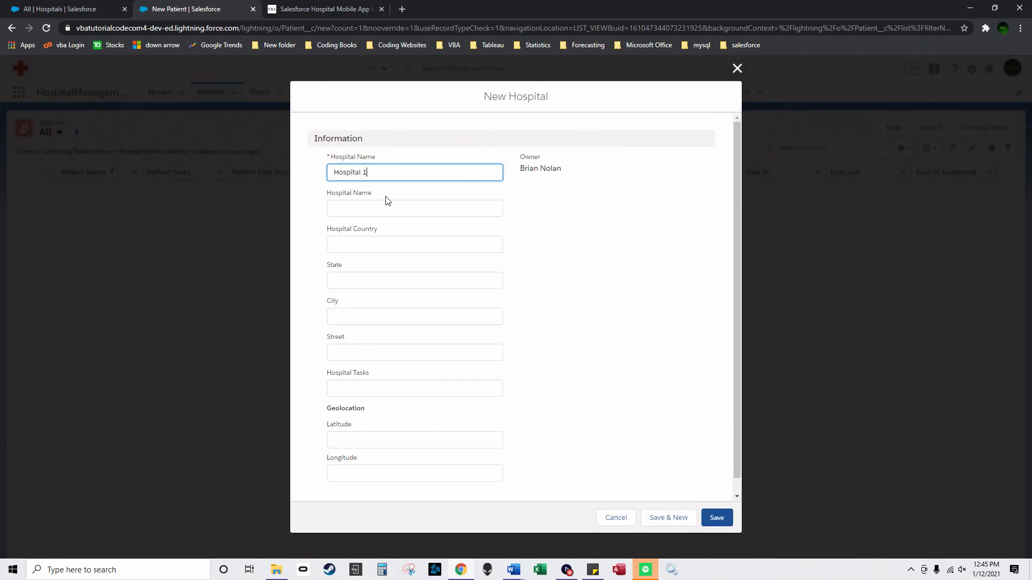
left_click(420, 208)
type("Hospital")
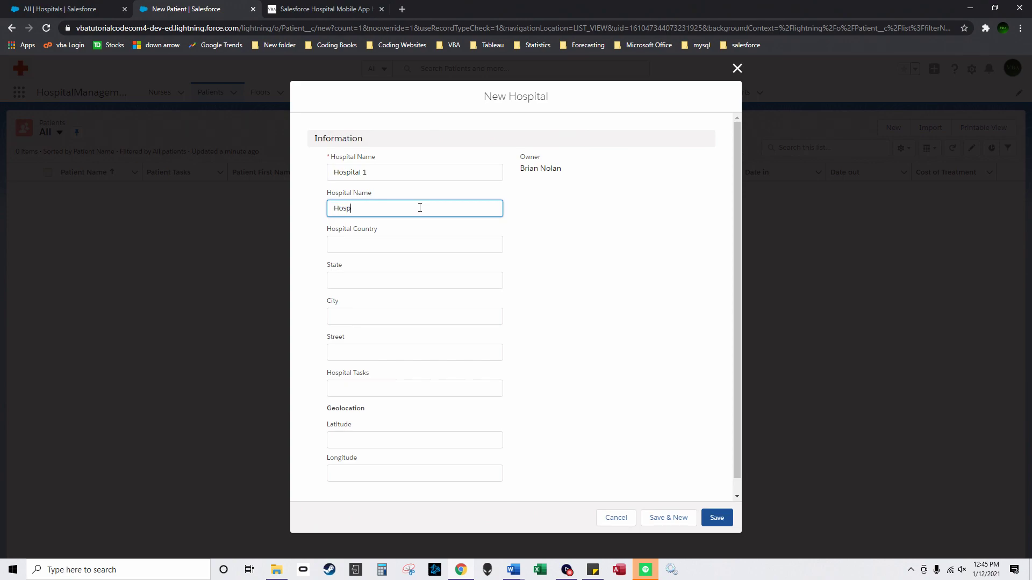
left_click(403, 248)
type("United")
key("BackSpace")
key("BackSpace")
key("BackSpace")
key("BackSpace")
key("BackSpace")
type("nited States")
key("Tab")
type("New Jerseyu")
Step: Add city Jersey Central, street 'Jerser Avenue', latitude 50 and longitude 40, then save the hospital
key("Tab")
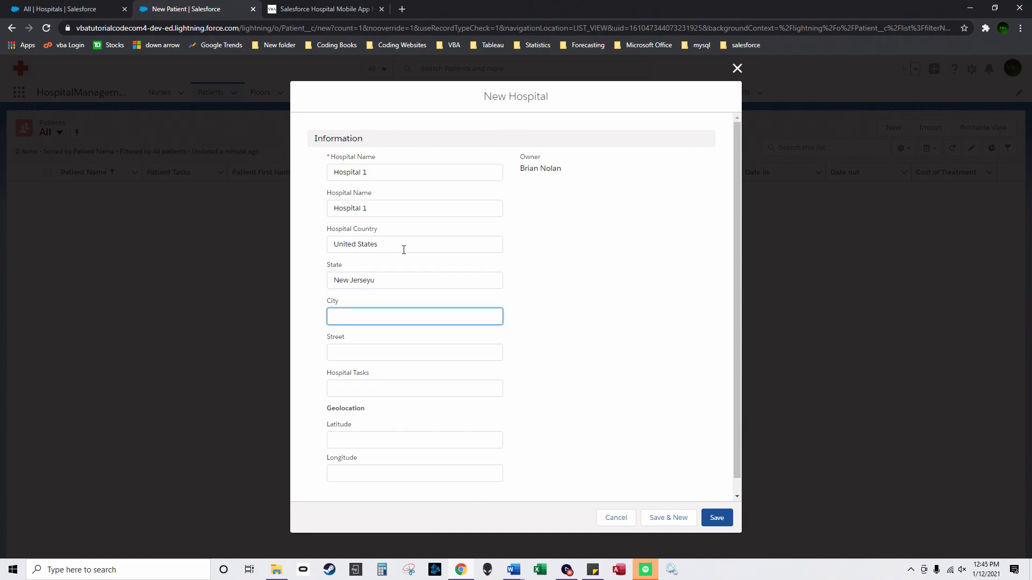
key("shift+Tab")
key("End")
key("BackSpace")
key("Tab")
type("Jersey Central")
key("Tab")
type("Jerser")
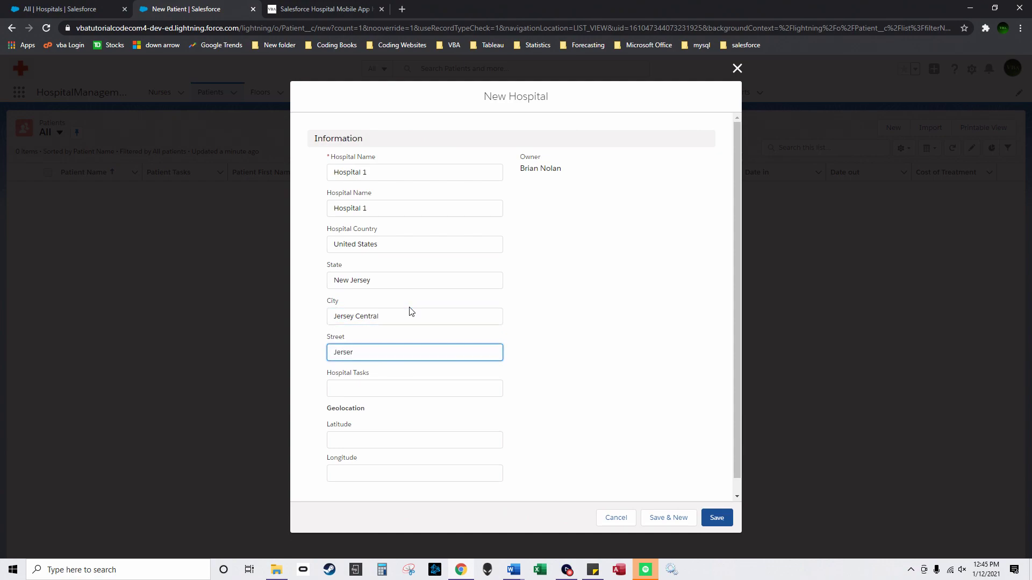
key("BackSpace")
type("y Avenue")
key("Tab")
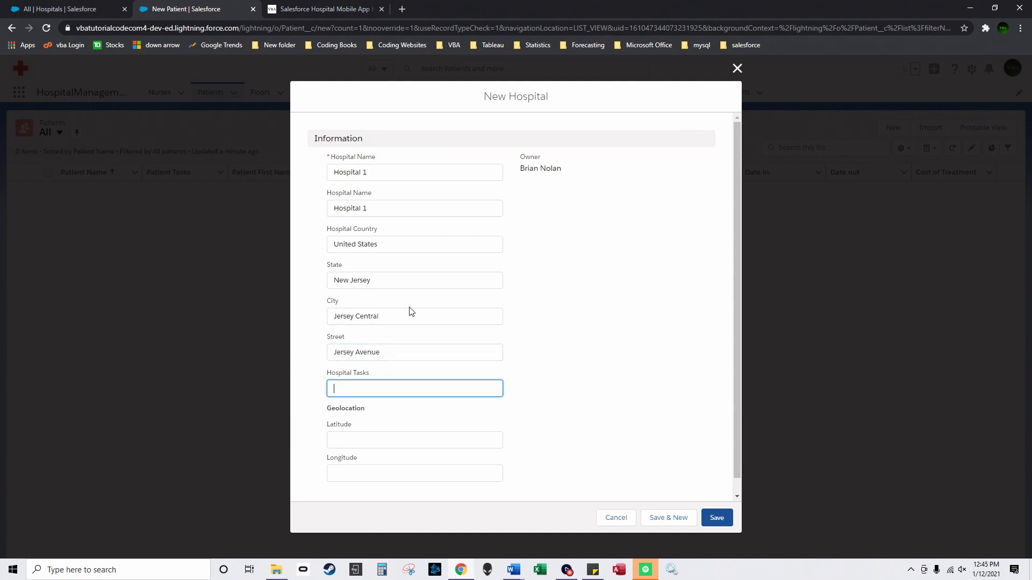
left_click(382, 432)
type("50")
key("Tab")
type("40")
left_click(717, 518)
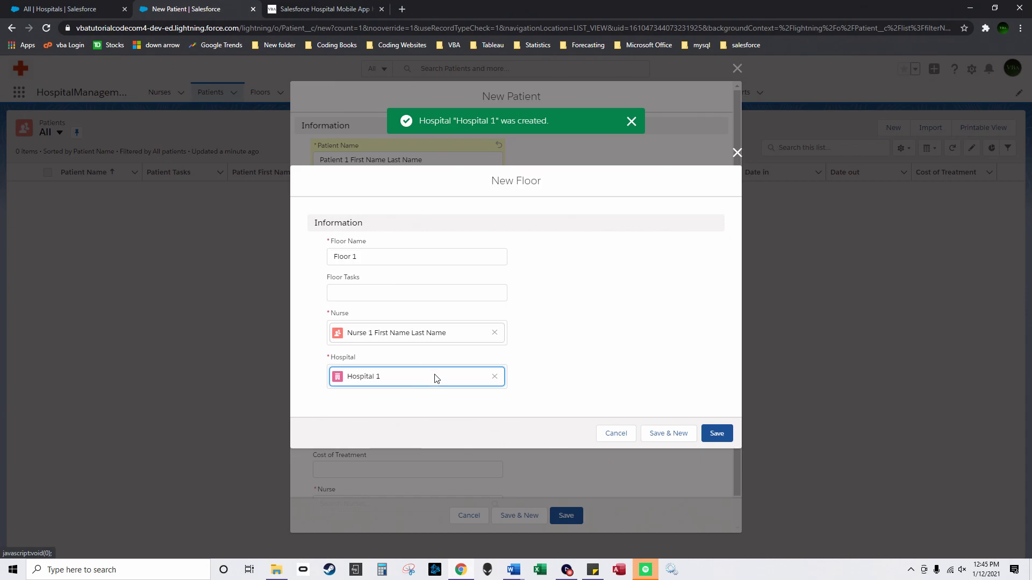
Step: Save Floor 1, then give the patient Hospital 1 and dates 1/11/2021 to 1/12/2021
left_click(716, 434)
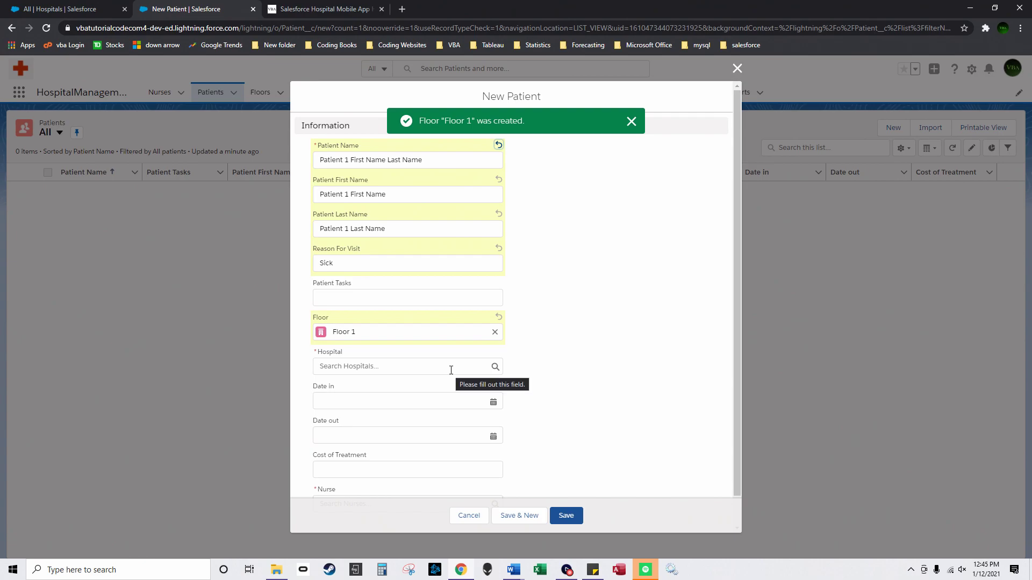
left_click(449, 368)
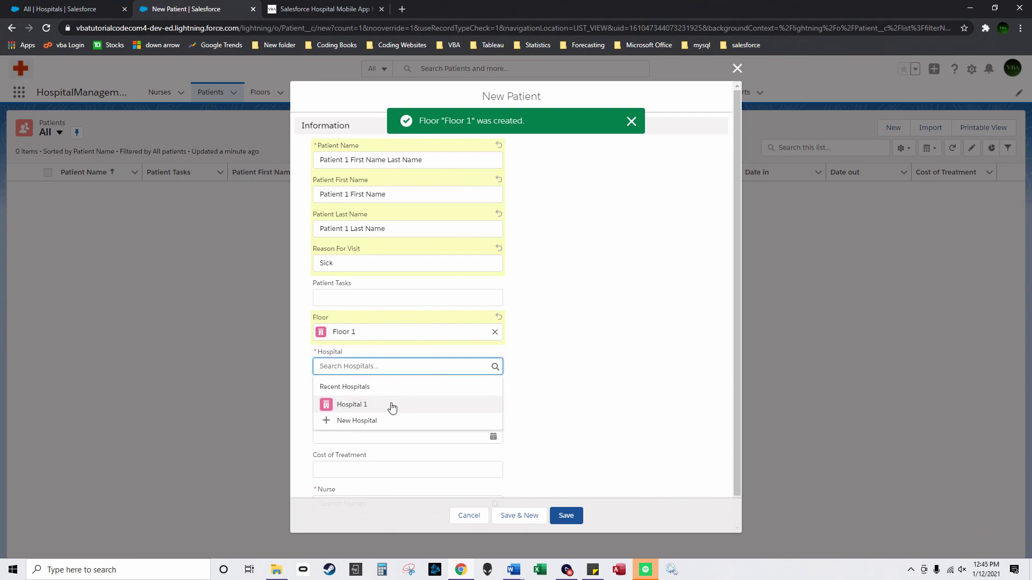
left_click(393, 404)
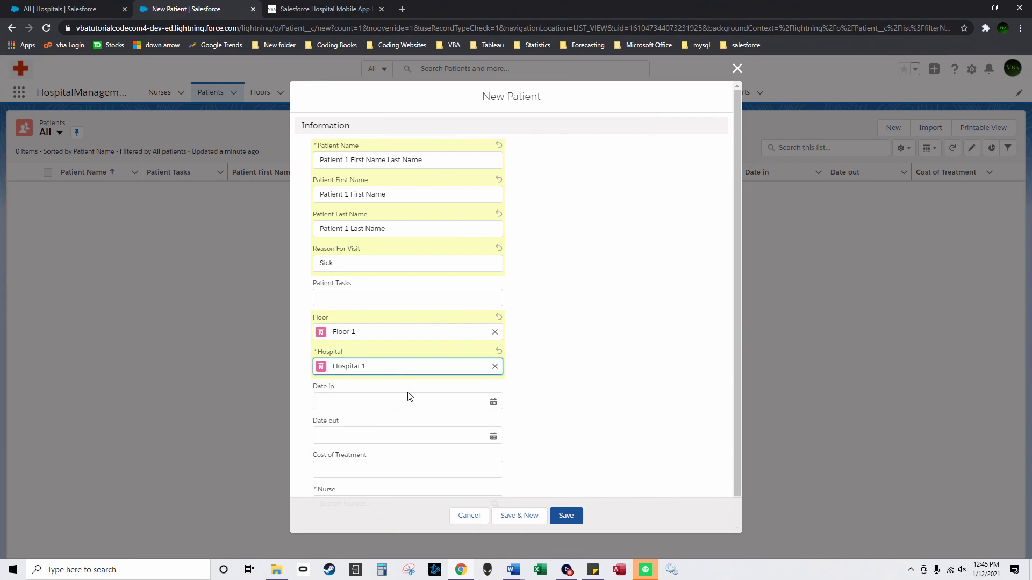
left_click(398, 399)
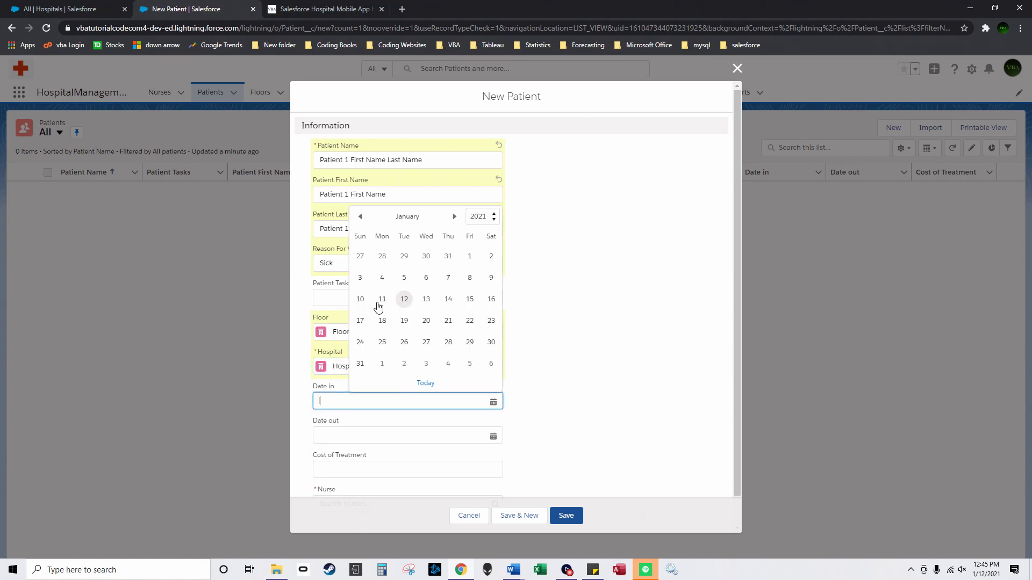
left_click(379, 301)
left_click(375, 435)
left_click(409, 339)
Step: Enter cost 5555, assign Nurse 1 First Name Last Name, and save the patient
scroll(410, 424, "down", 1)
left_click(380, 436)
type("5555")
left_click(380, 472)
left_click(385, 512)
left_click(564, 516)
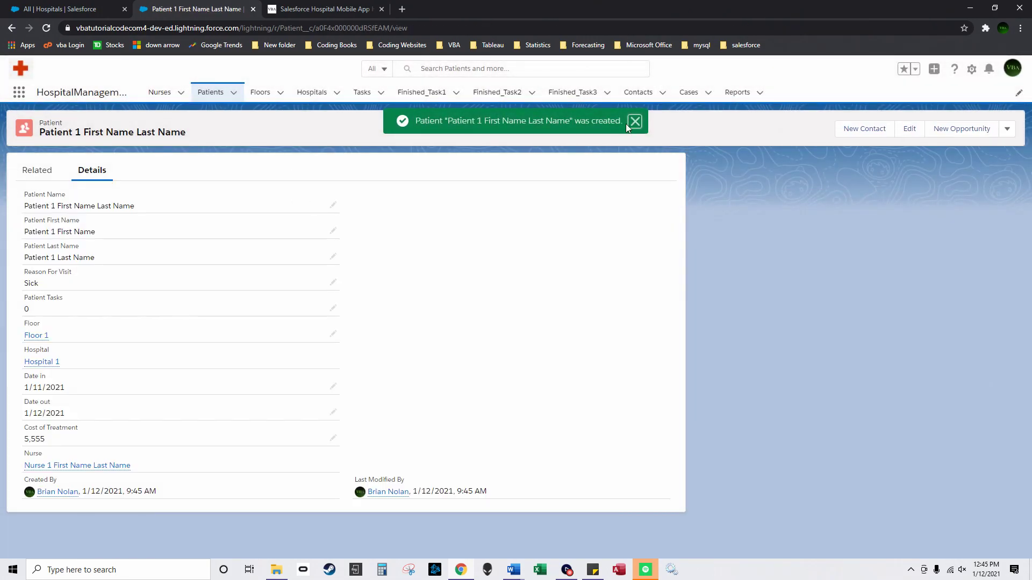
Step: Browse the Patients, Floors, Hospitals and Nurses lists, then view Nurse 1's related floors and patients
left_click(635, 121)
left_click(210, 92)
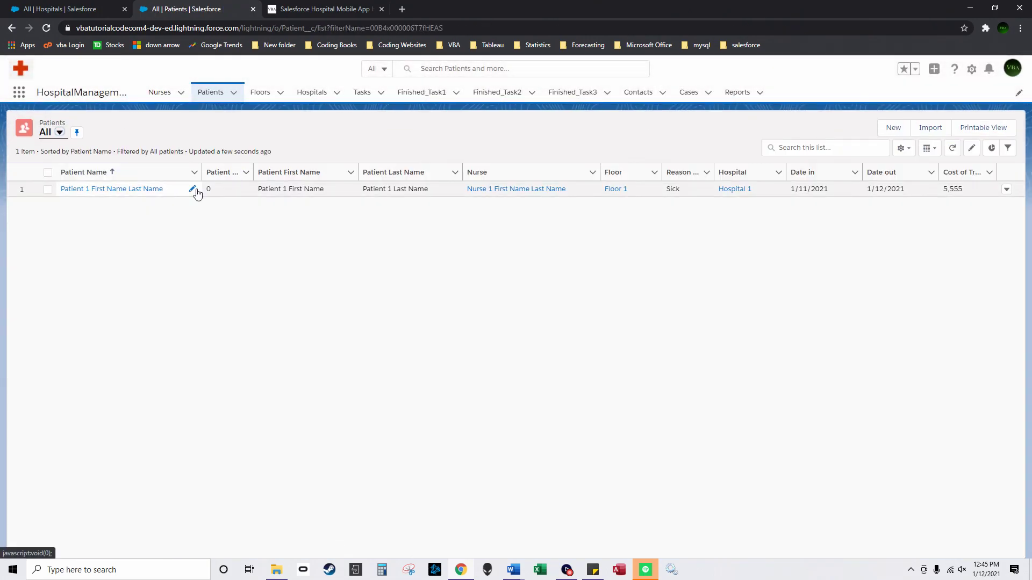
left_click(262, 93)
left_click(312, 94)
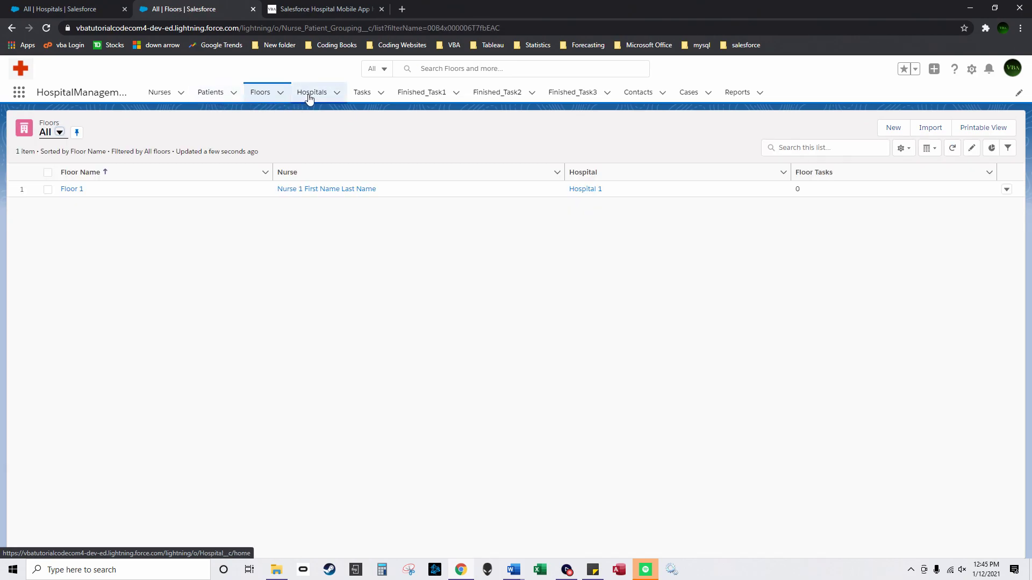
left_click(160, 98)
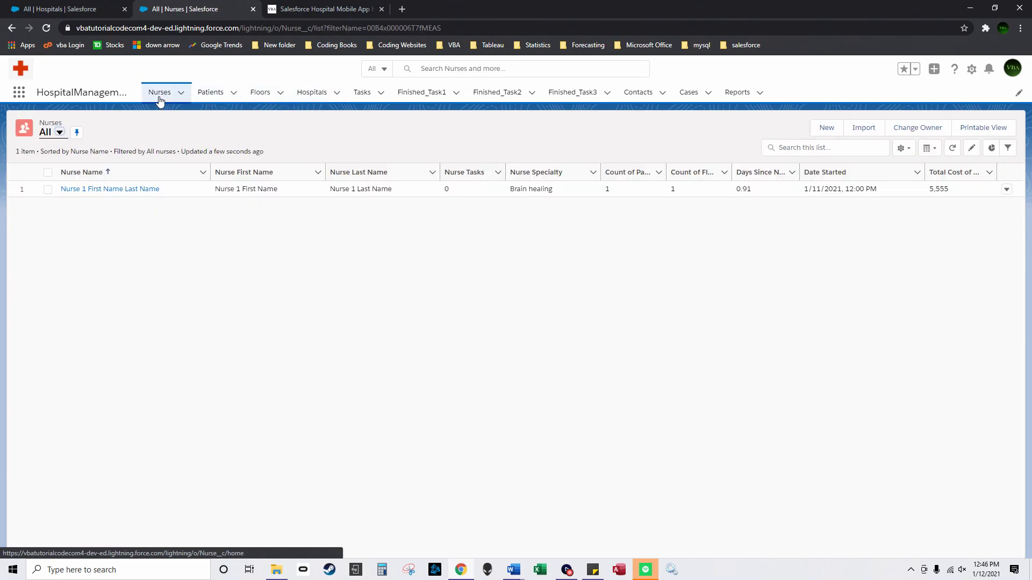
left_click(214, 100)
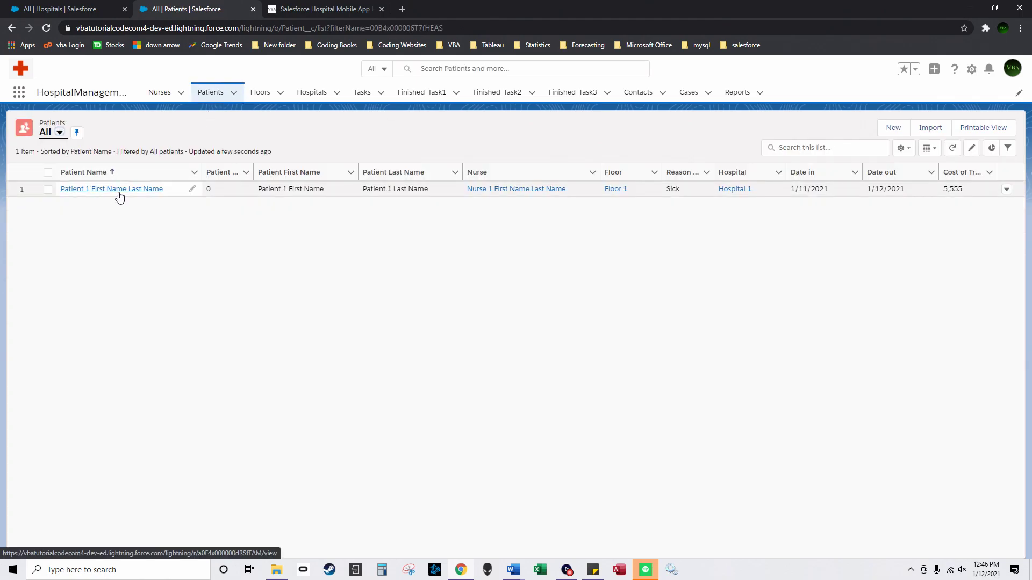
left_click(156, 96)
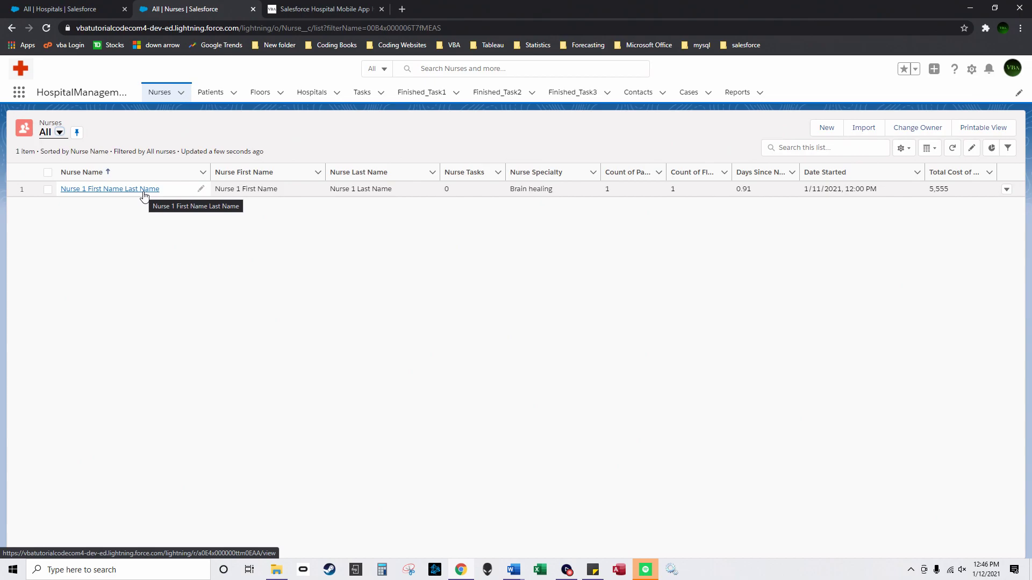
left_click(143, 191)
left_click(39, 172)
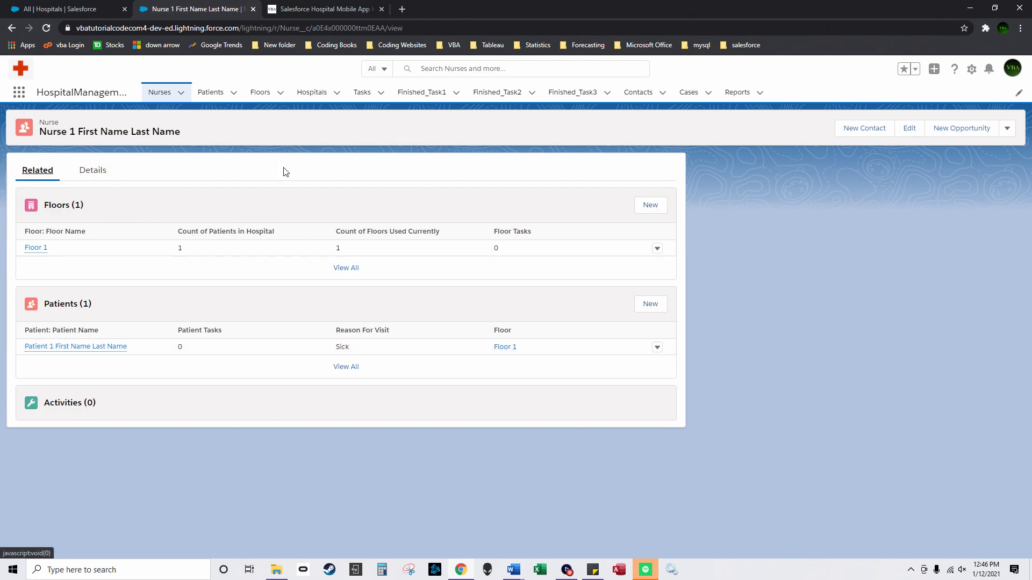
Step: Inspect the Patient 1, Floor 1 and Hospital 1 records, then return to the Nurses list
left_click(215, 96)
left_click(86, 190)
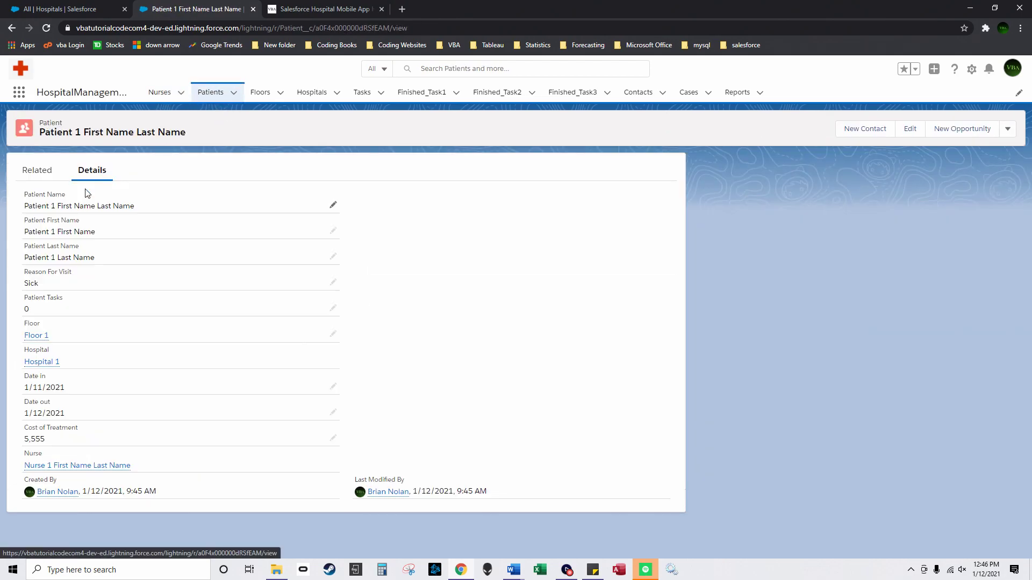
left_click(38, 171)
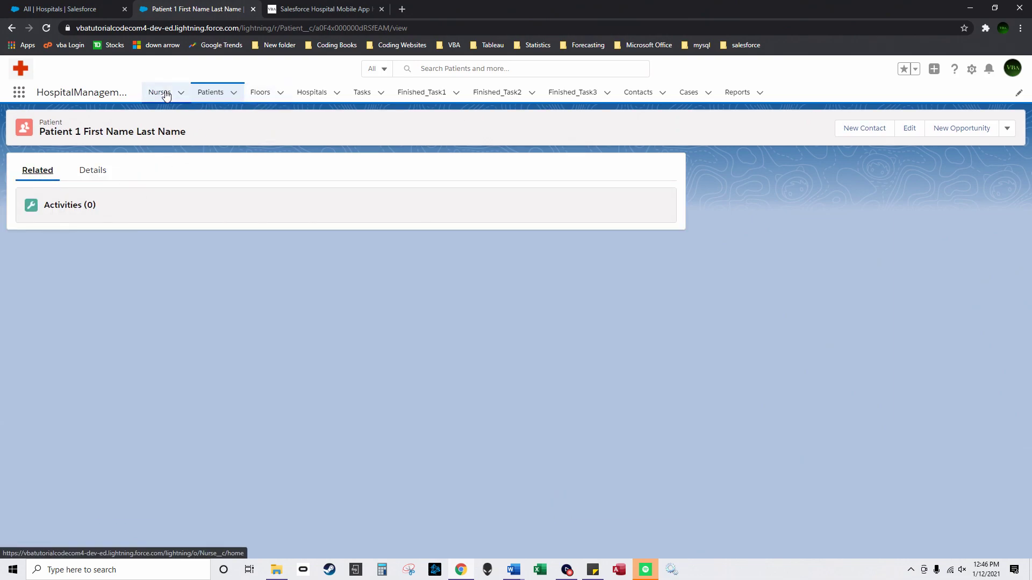
left_click(259, 94)
left_click(69, 190)
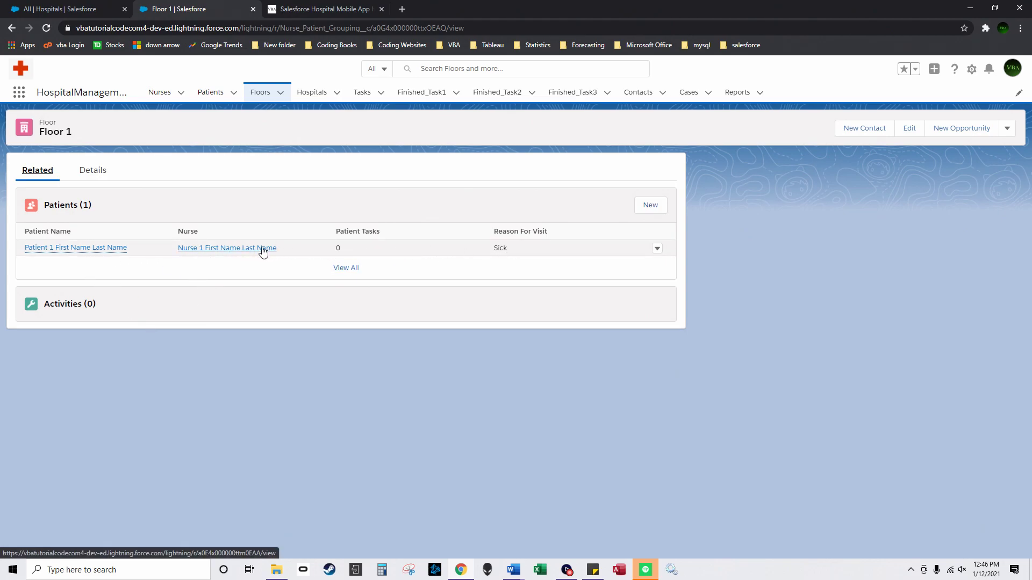
left_click(304, 91)
left_click(75, 189)
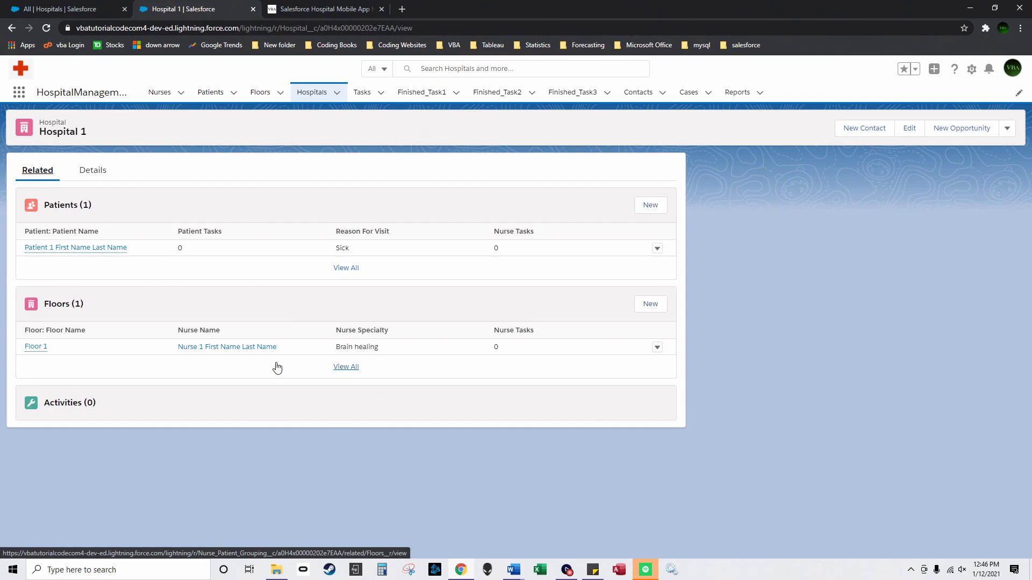
left_click(157, 97)
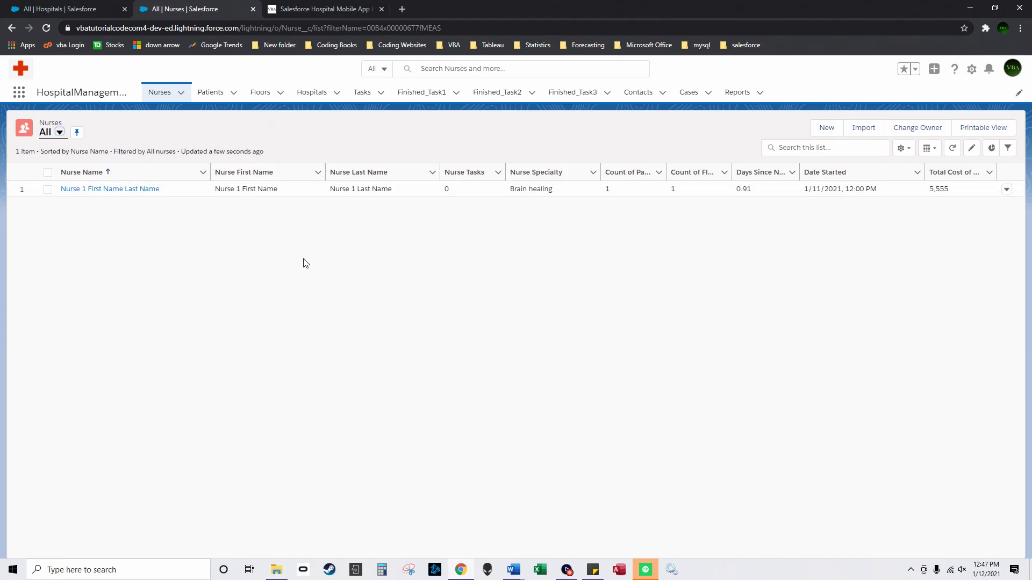
Step: Launch the Developer Console from the gear menu and switch to the Query Editor
left_click(971, 69)
left_click(935, 164)
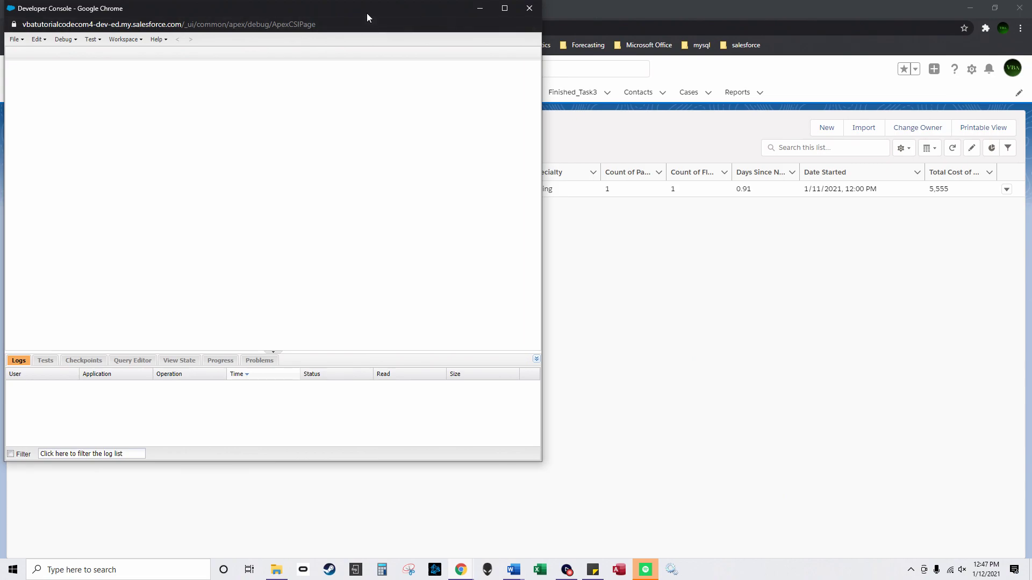
left_click_drag(367, 13, 621, 84)
left_click(395, 433)
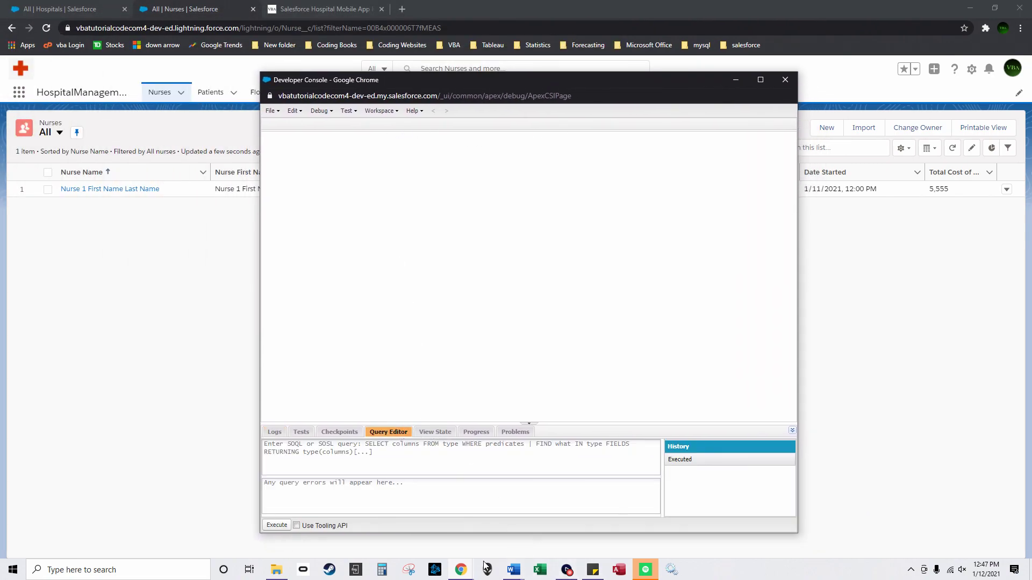
Step: Copy the SELECT user-ID query from Sticky Notes and paste it into the Query Editor
left_click(593, 571)
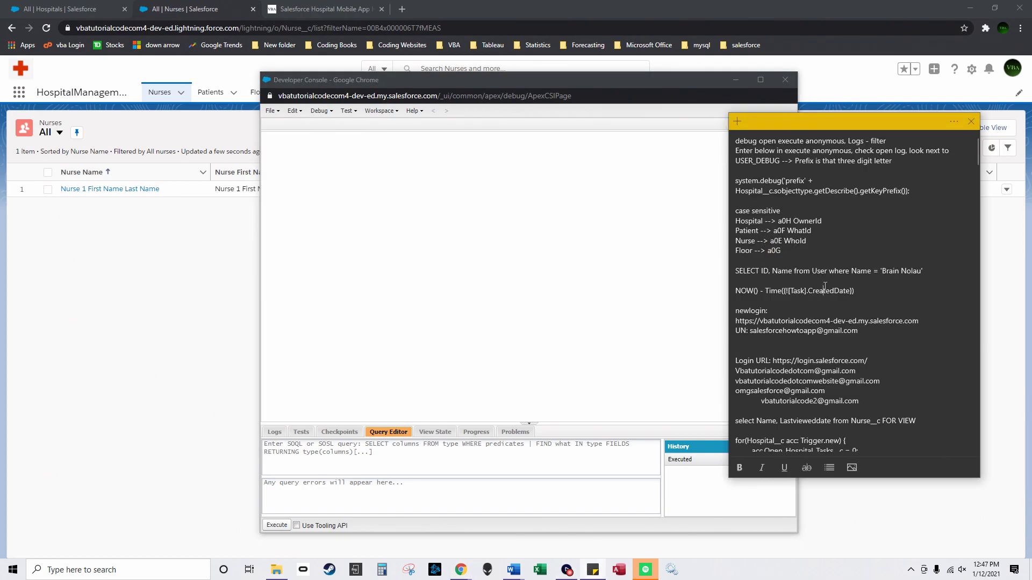
left_click_drag(925, 271, 965, 269)
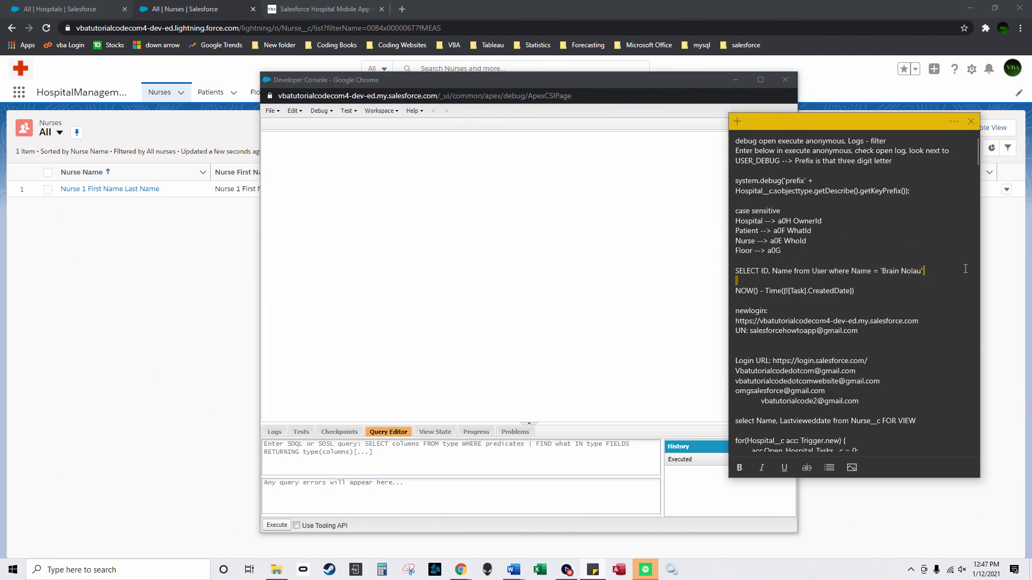
triple_click(934, 271)
key("ctrl+c")
left_click_drag(891, 127, 984, 152)
left_click(484, 445)
key("ctrl+v")
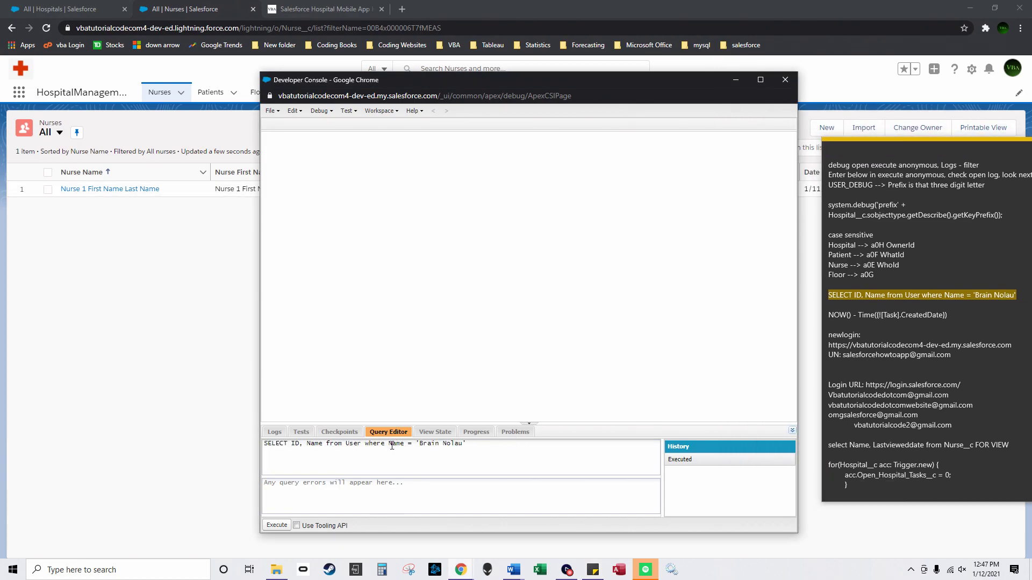
double_click(353, 444)
left_click(204, 9)
left_click(962, 72)
Step: Open Setup and find the Users list through Quick Find 'users' to check the name
left_click(928, 96)
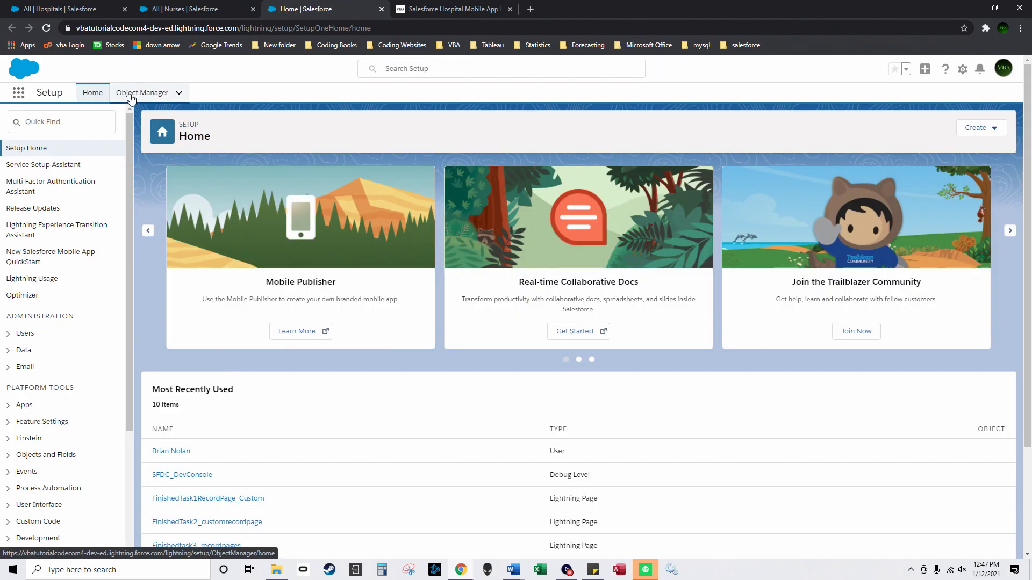
left_click(140, 93)
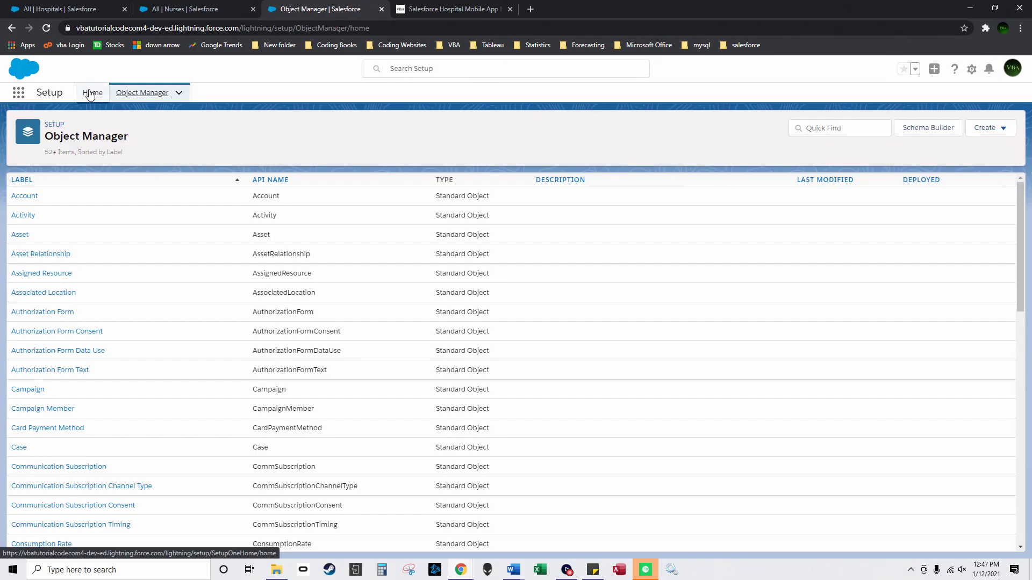
left_click(90, 94)
left_click(56, 128)
type("users")
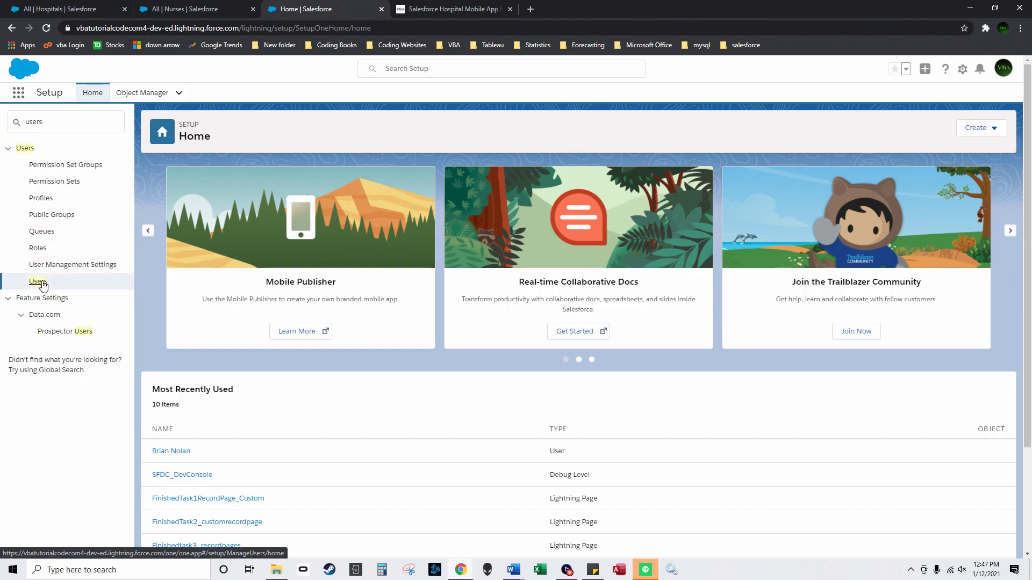
left_click(40, 283)
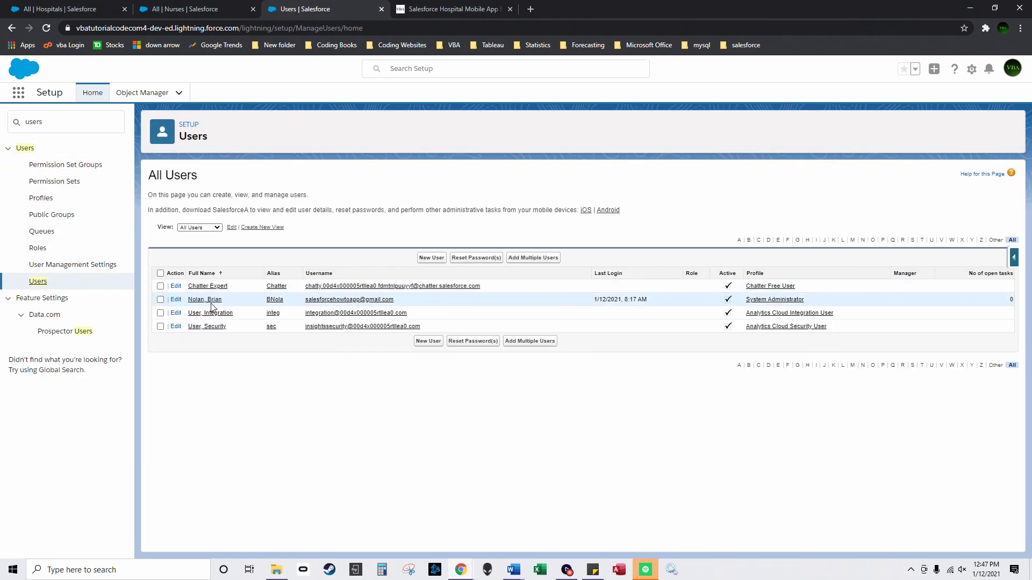
Step: Correct the name's swapped letters to 'ia' in the query, execute it, and copy the returned Id
left_click(460, 570)
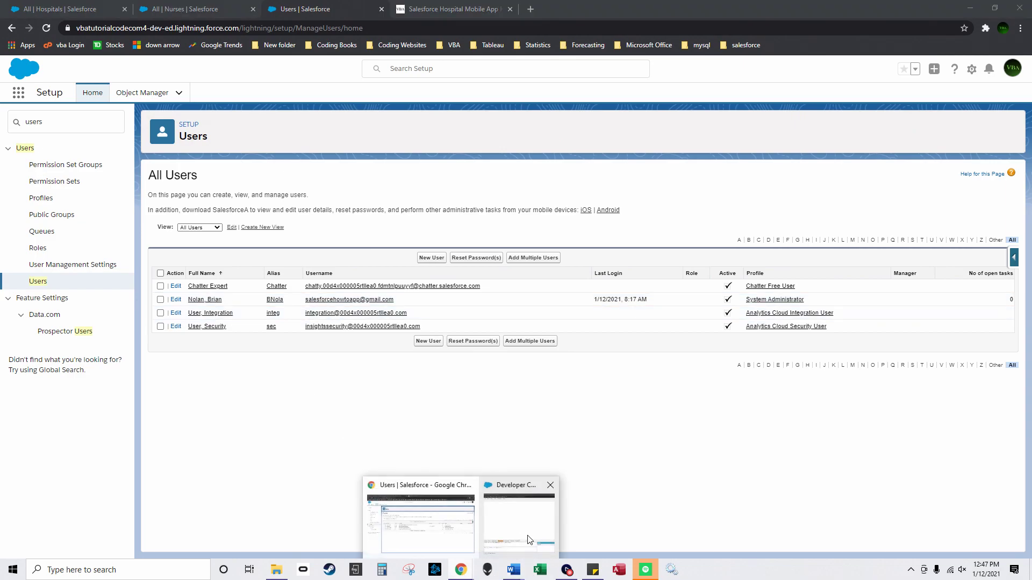
left_click(529, 541)
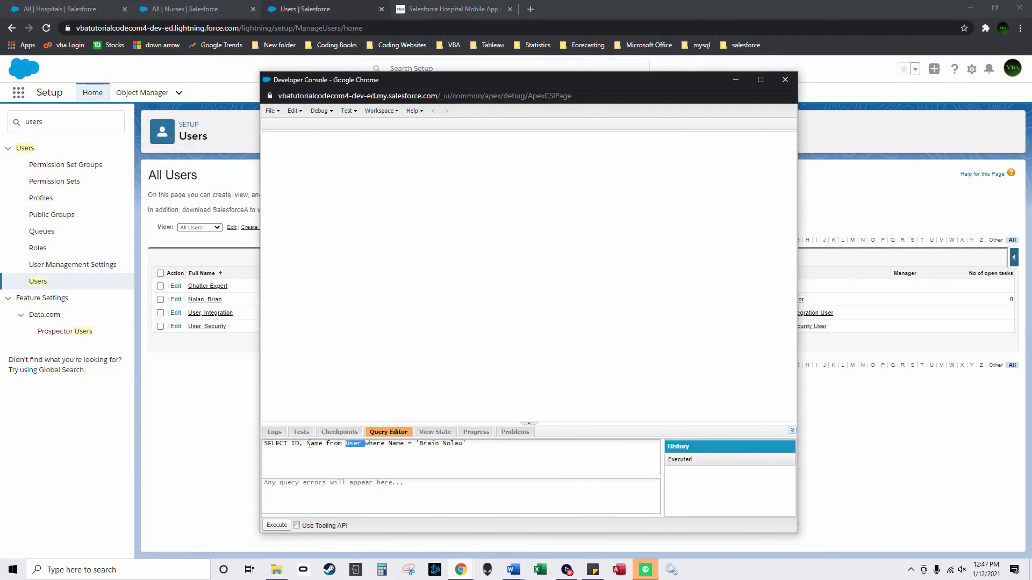
left_click(422, 446)
type("ia")
left_click(277, 525)
left_click(315, 185)
double_click(315, 185)
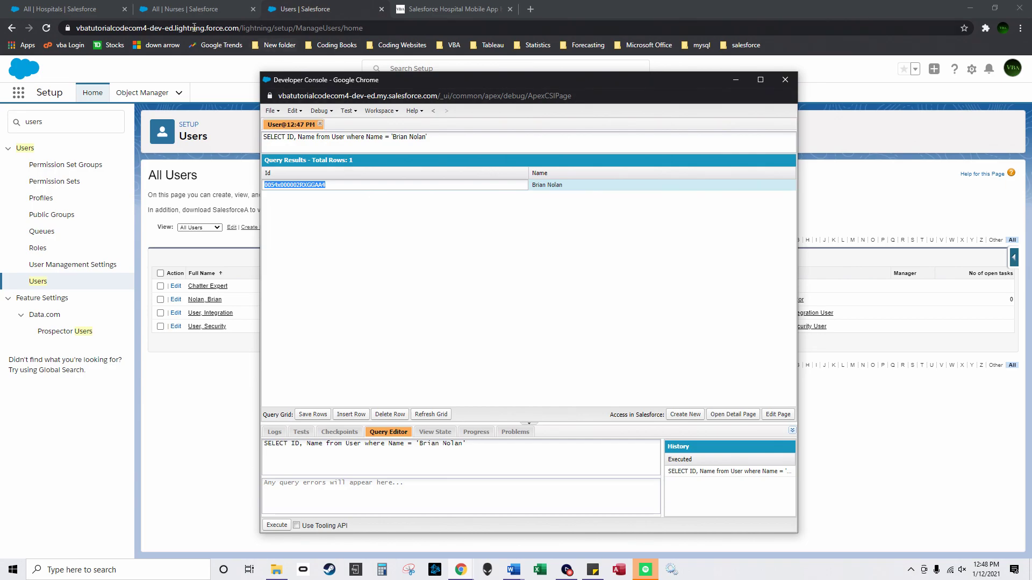
left_click(171, 10)
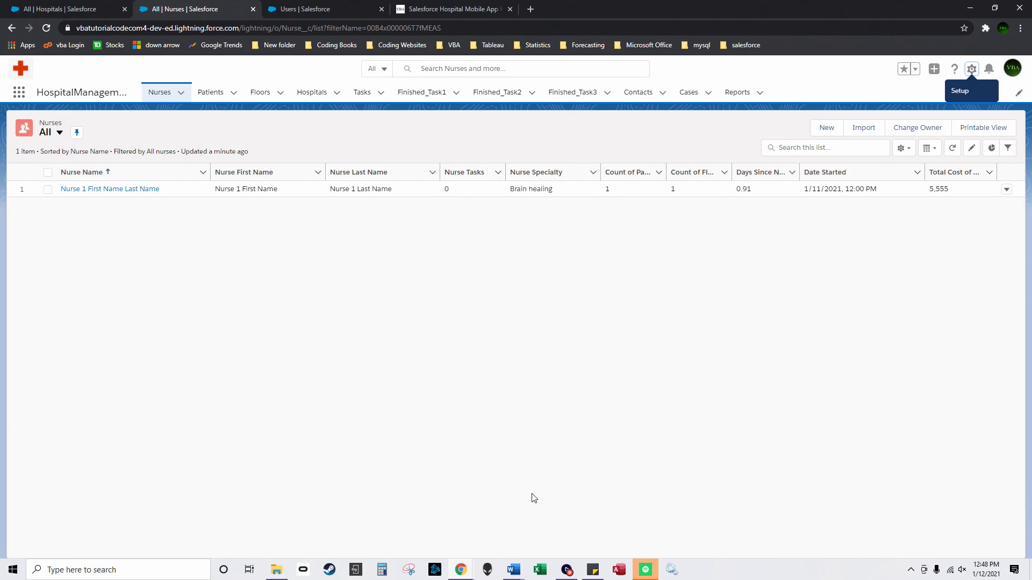
Step: Open Patient-Upload-9 from the Desktop in Excel and autofit columns E through K
left_click(283, 570)
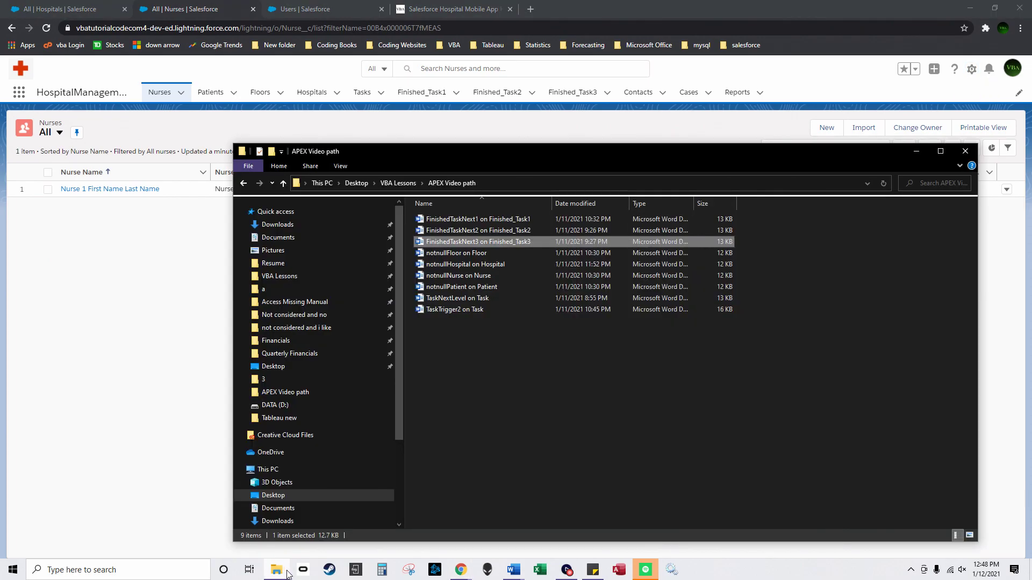
left_click(325, 366)
left_click(476, 366)
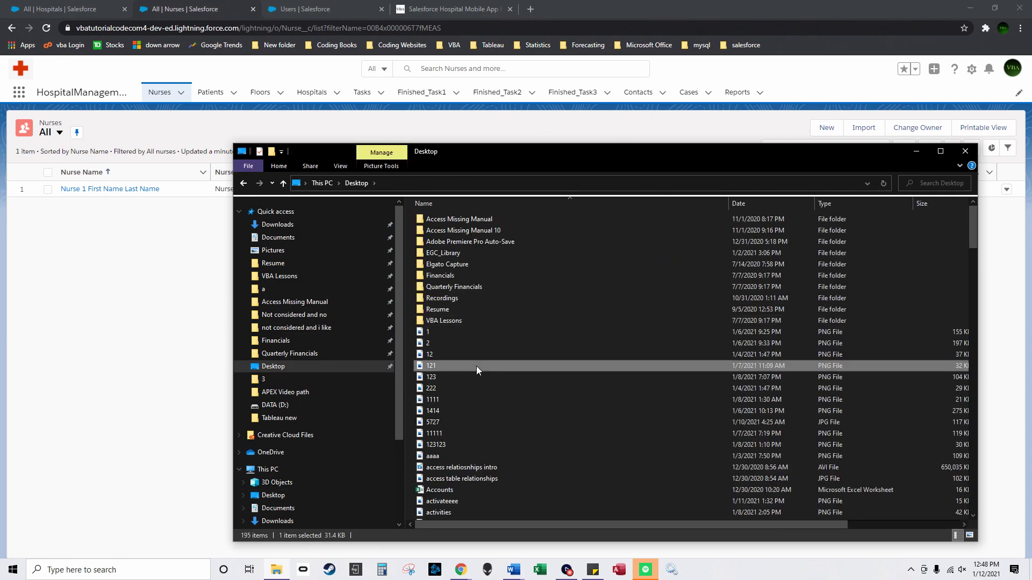
scroll(476, 366, "down", 20)
double_click(476, 237)
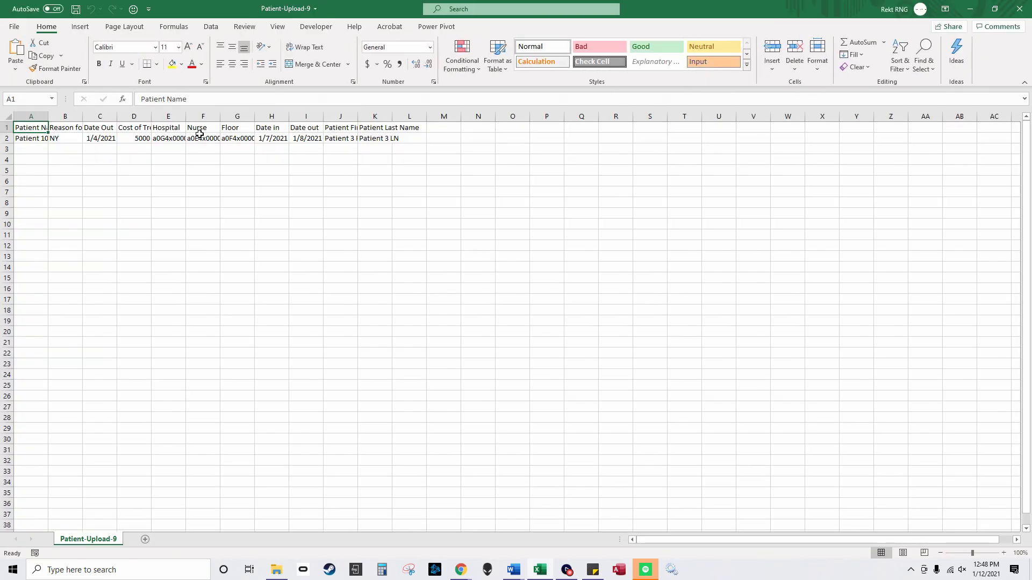
left_click_drag(169, 116, 379, 113)
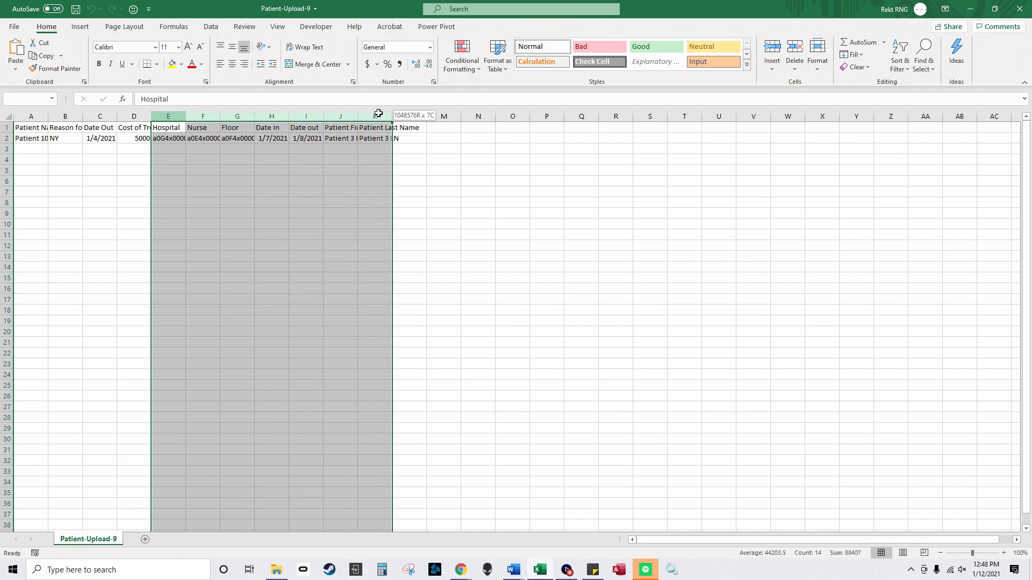
double_click(392, 116)
Step: Inspect the hospital, nurse and floor IDs in E2, F2 and G2, then close without saving
left_click(217, 139)
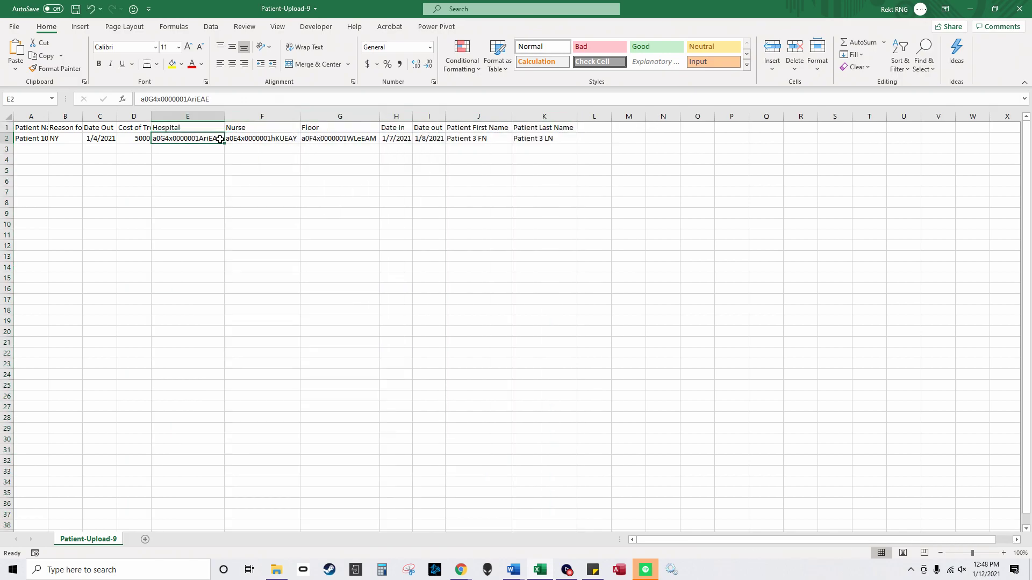
left_click(253, 138)
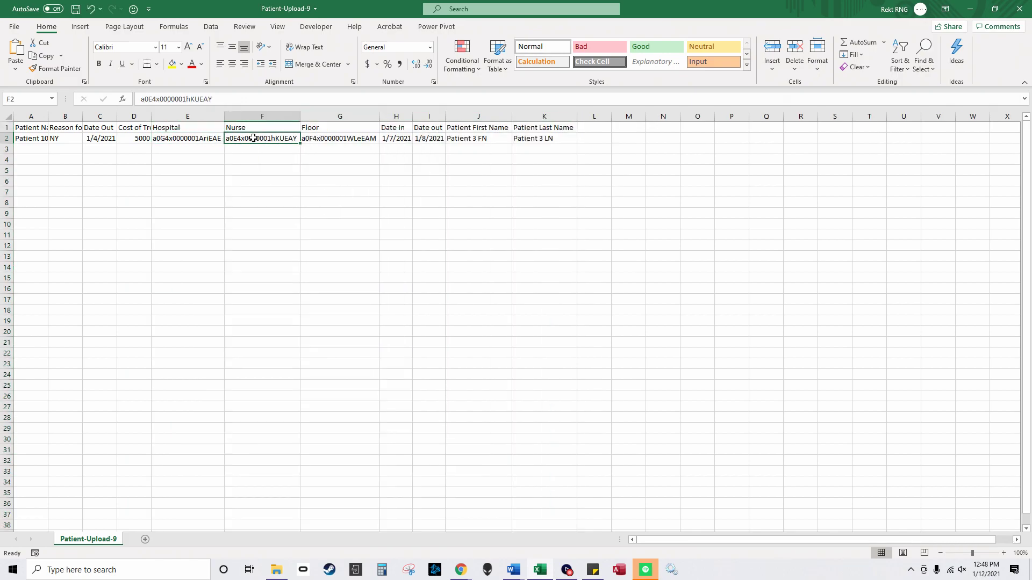
left_click(333, 138)
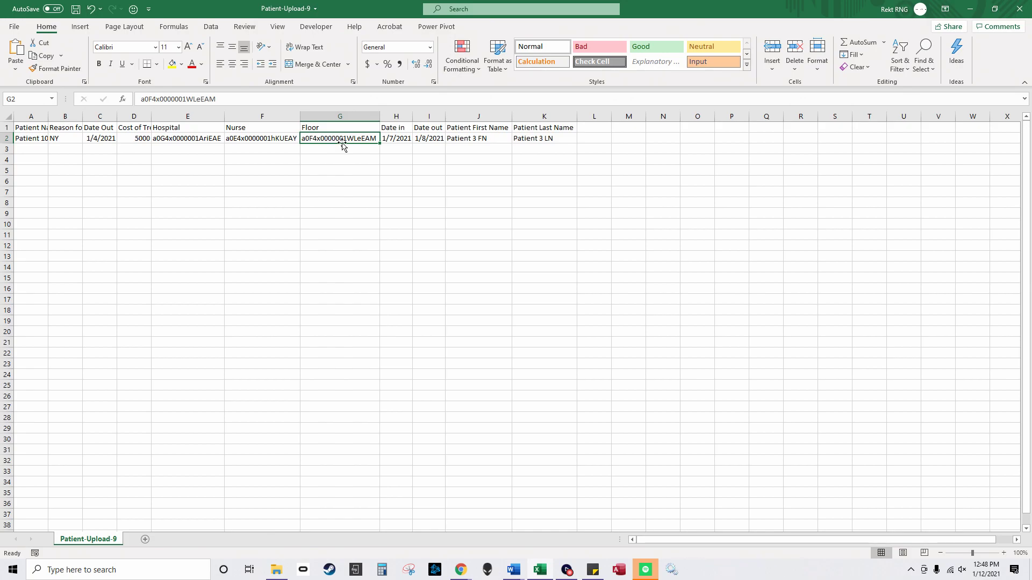
left_click(188, 116)
left_click(262, 116)
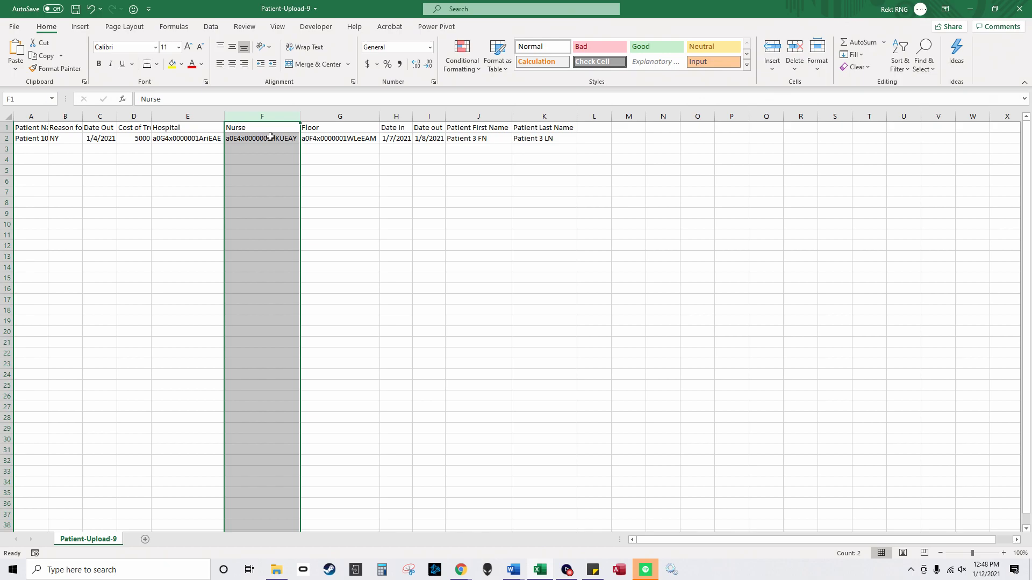
mouse_move(461, 570)
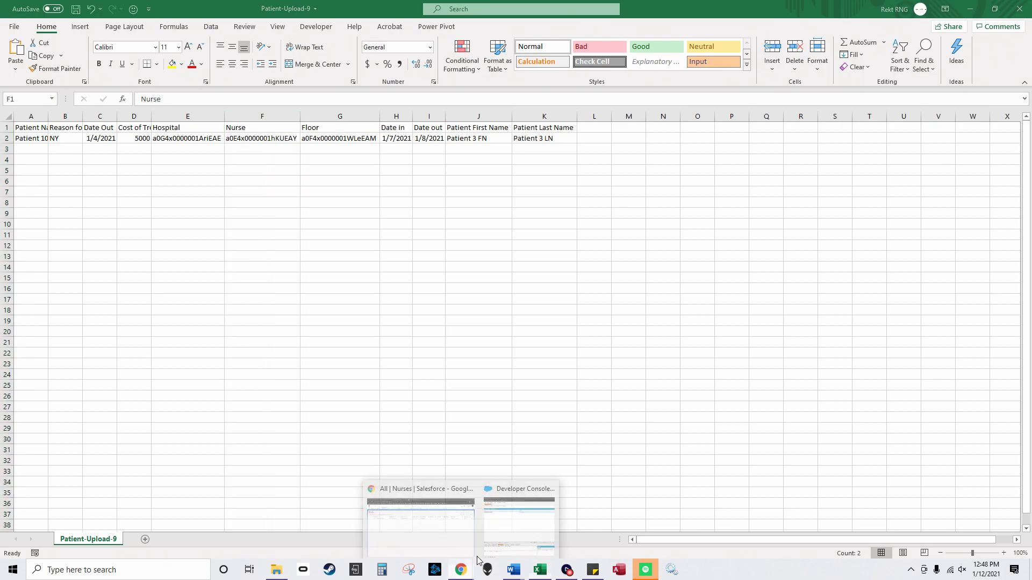
left_click(516, 530)
left_click_drag(496, 458, 266, 373)
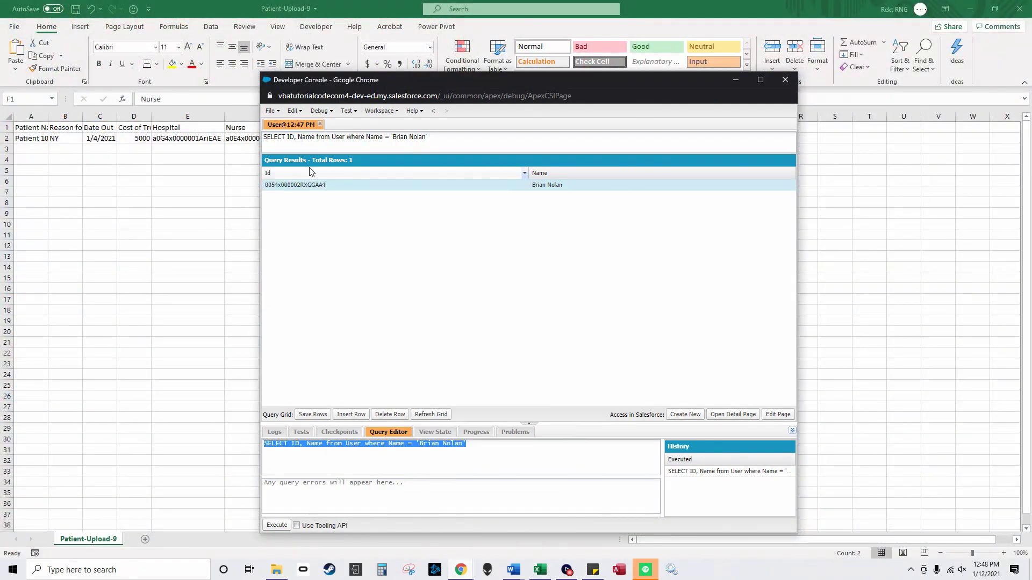
left_click(203, 165)
left_click(215, 138)
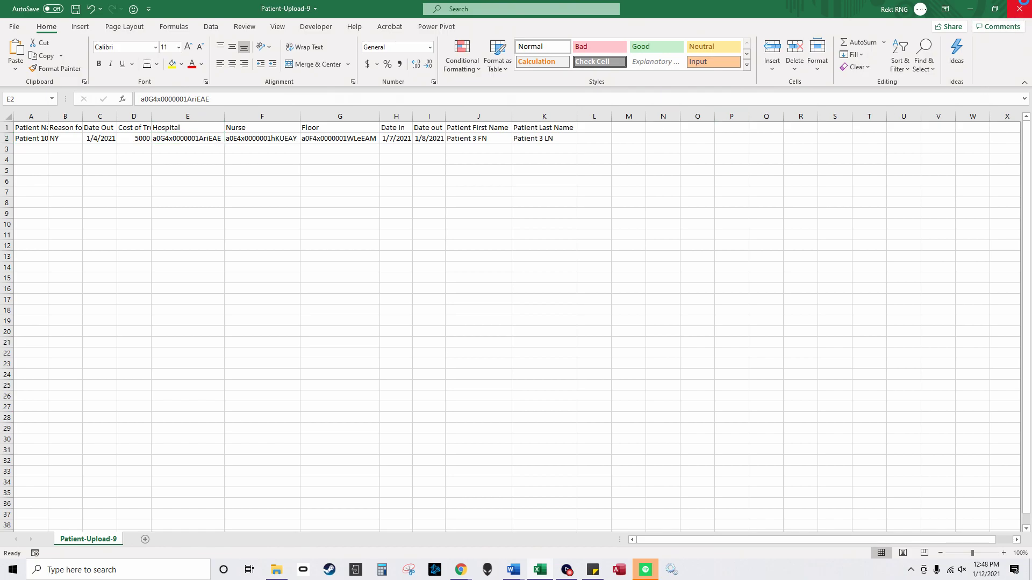
left_click(1020, 9)
left_click(527, 298)
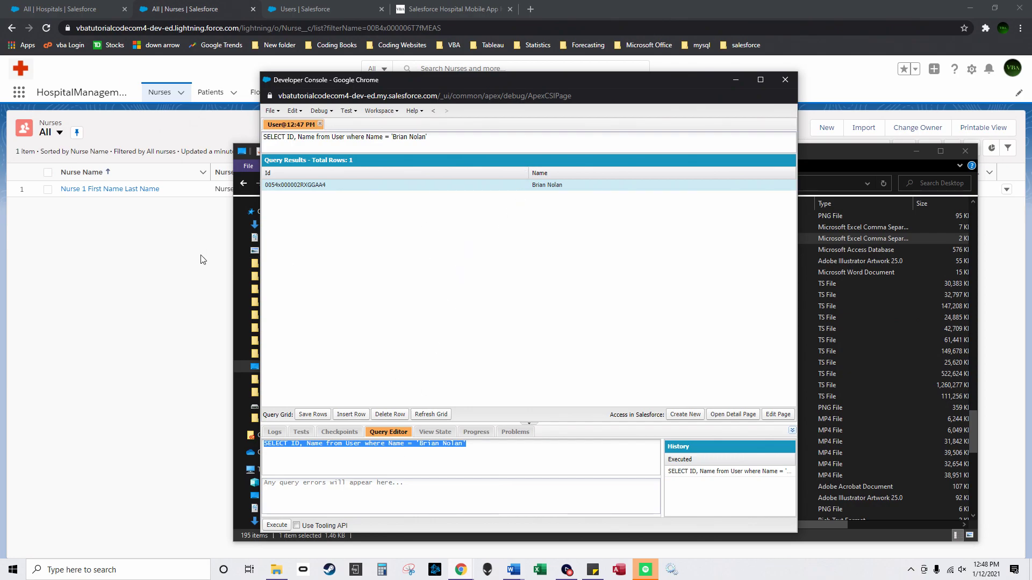
Step: Change the query to Nurse__c for Nurse 1's name, execute it, and copy the returned Id
left_click_drag(387, 80, 513, 198)
left_click(916, 152)
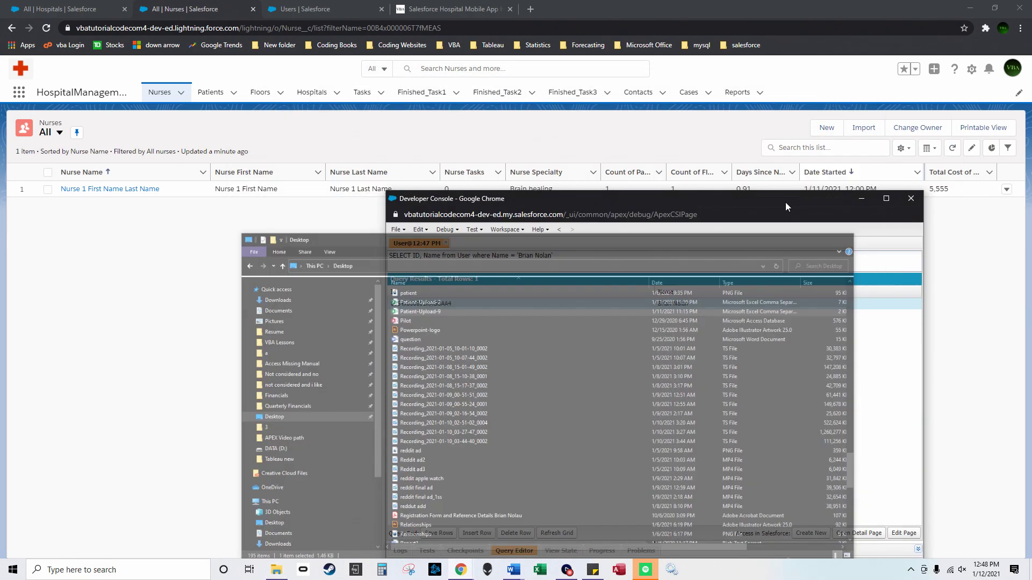
left_click_drag(689, 200, 807, 78)
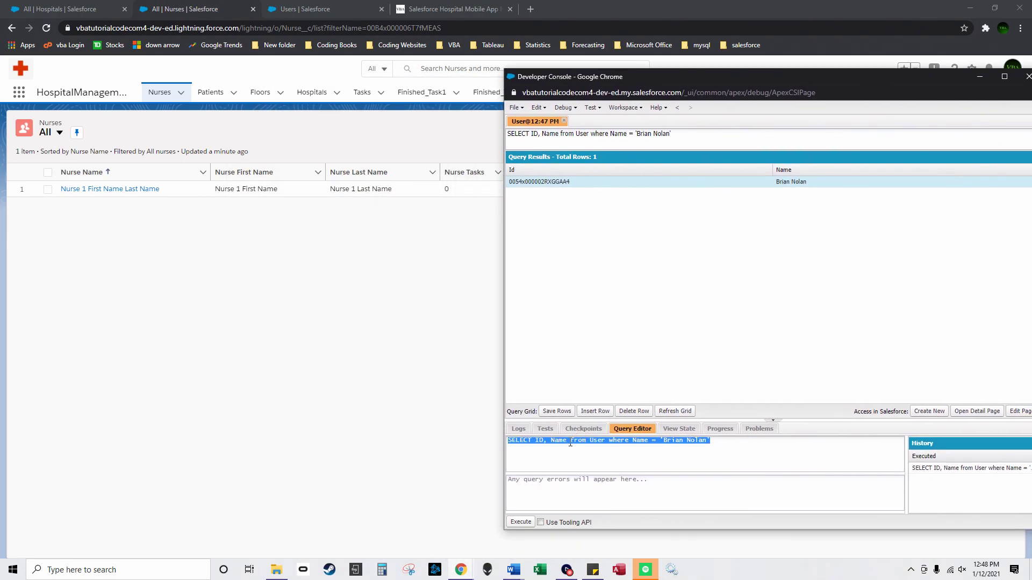
left_click(567, 444)
double_click(597, 441)
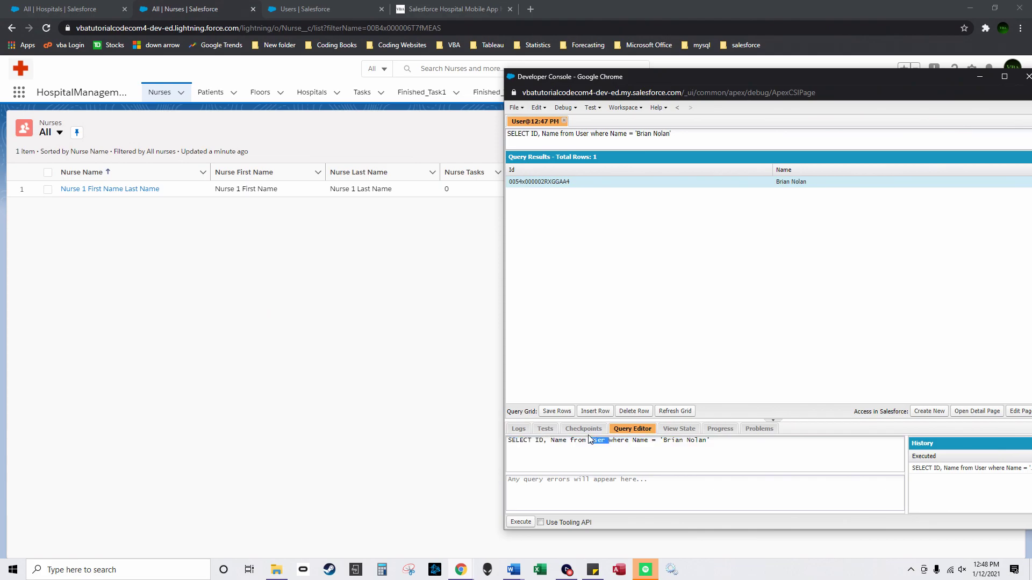
type("Nurse__c")
left_click_drag(681, 444, 714, 445)
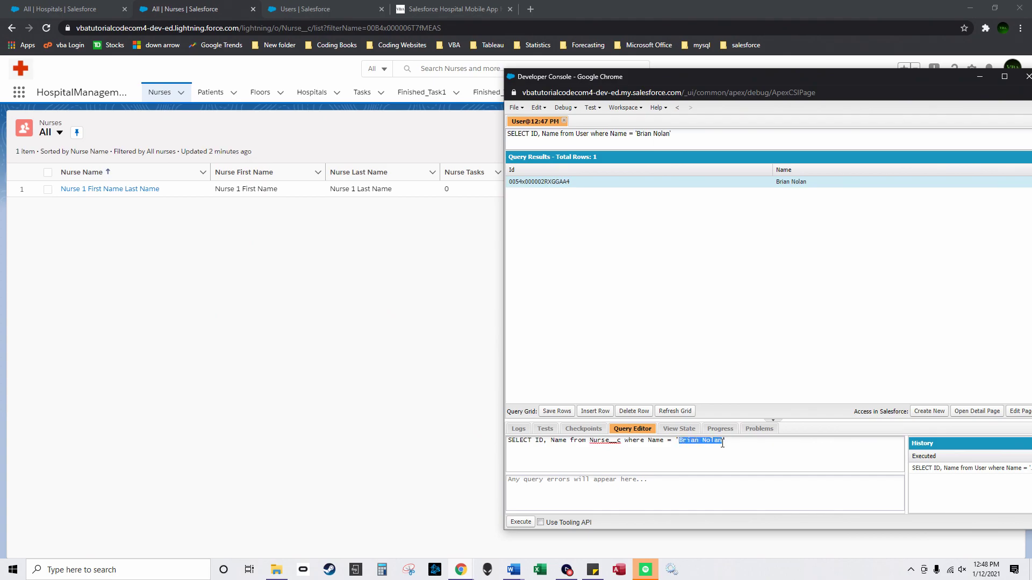
type("Nurse 1 First")
left_click(521, 522)
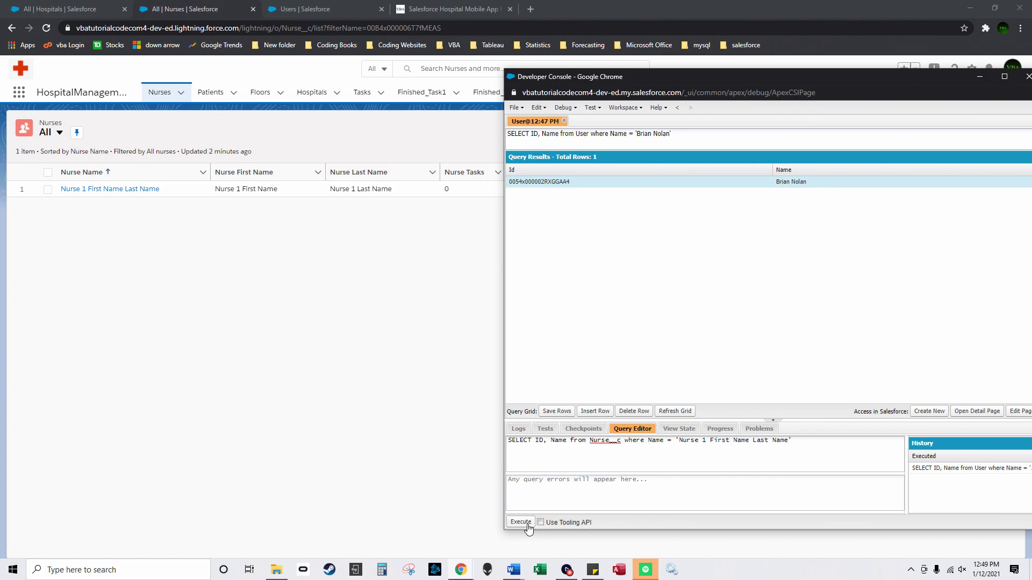
double_click(547, 186)
key("ctrl+c")
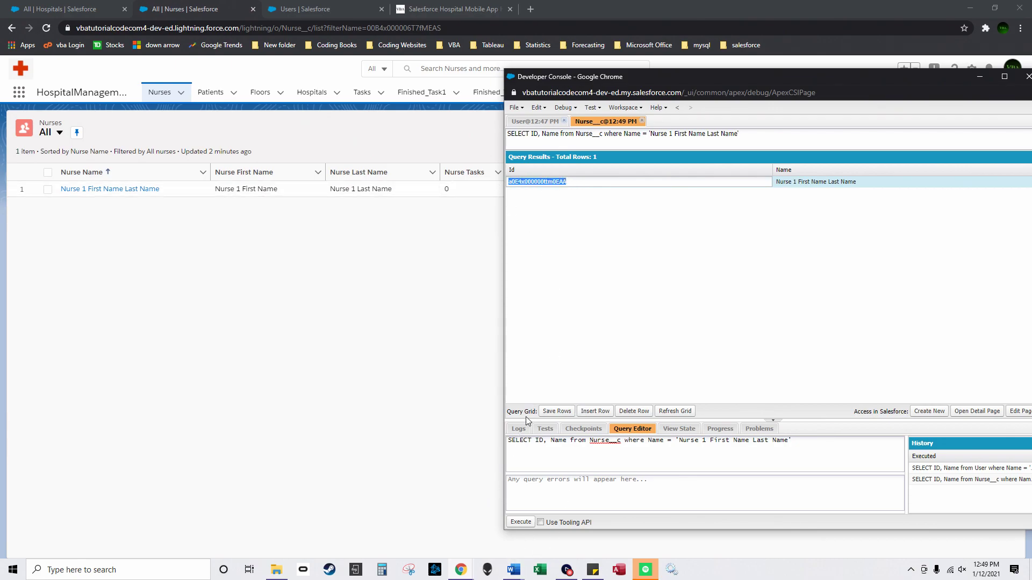
Step: Open Patient-Upload-2 from the Desktop and paste the nurse Id into cell F2
left_click(276, 569)
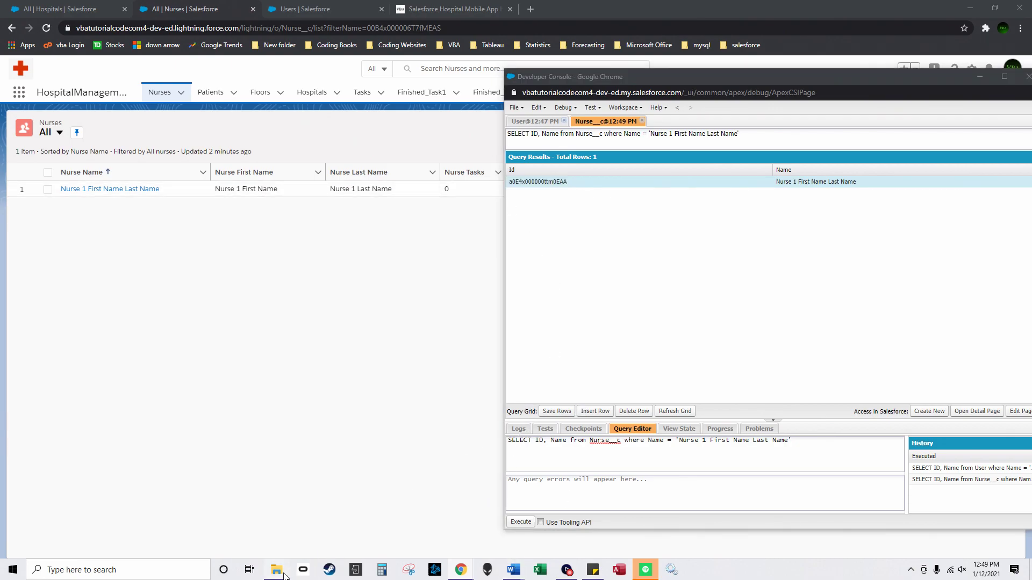
left_click(473, 229)
double_click(473, 229)
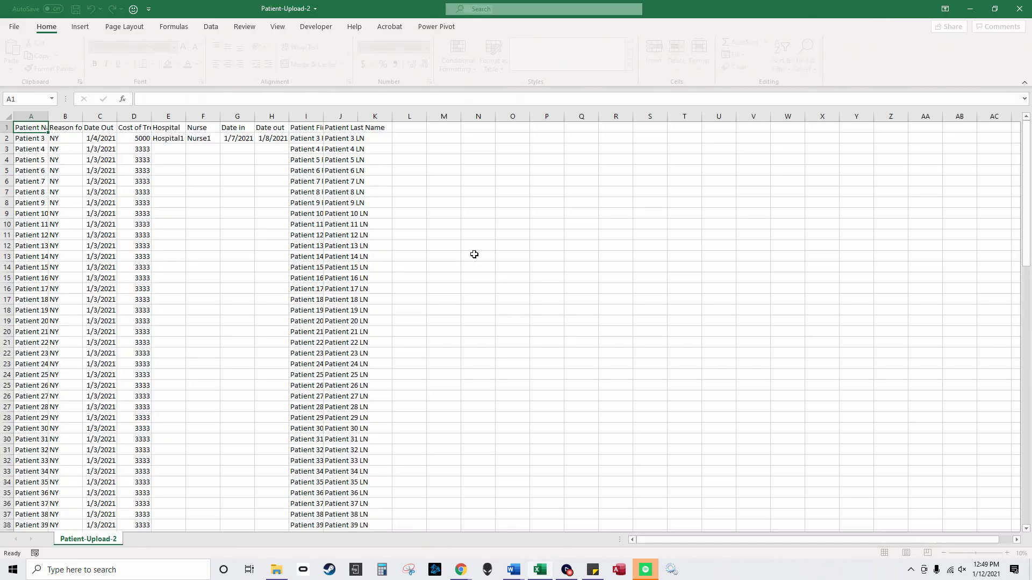
left_click(202, 138)
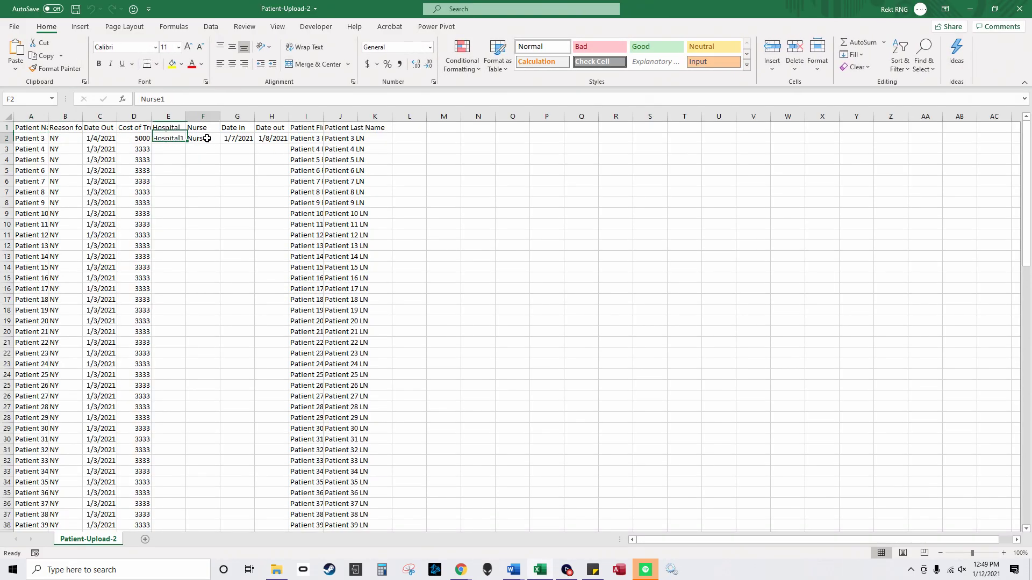
key("ctrl+v")
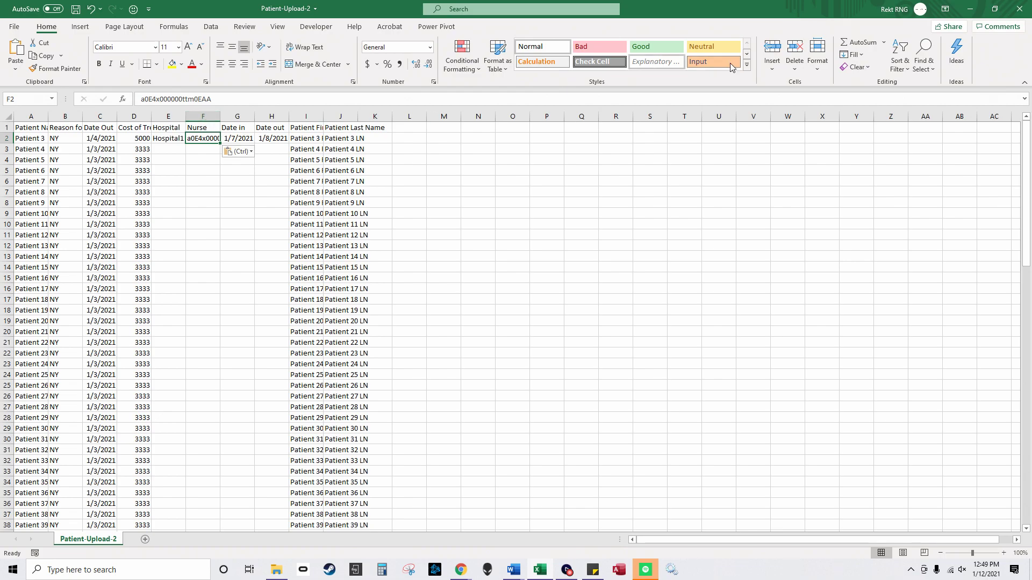
left_click(970, 8)
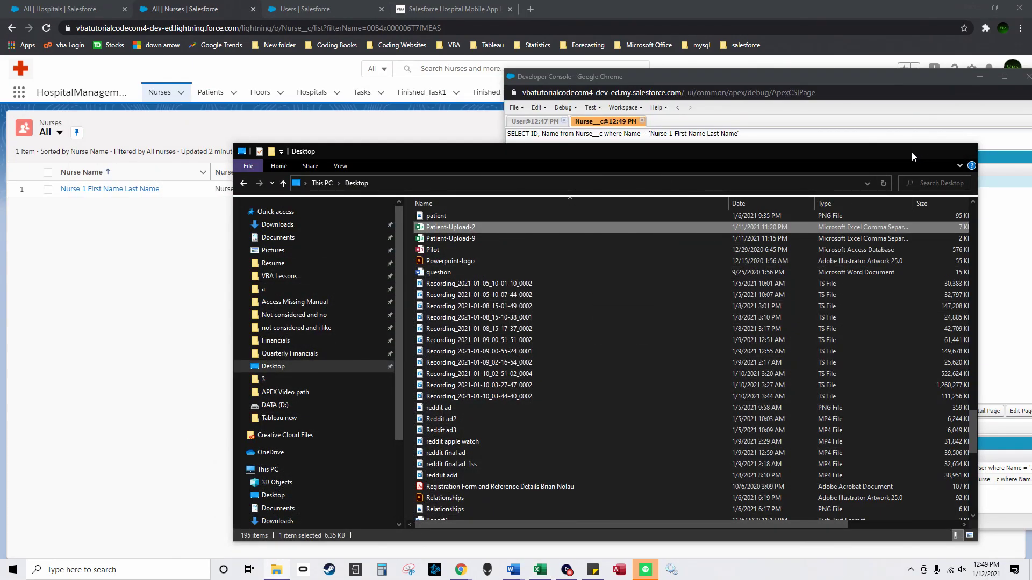
Step: Open the Hospitals list in Salesforce and return to the Developer Console
left_click(915, 151)
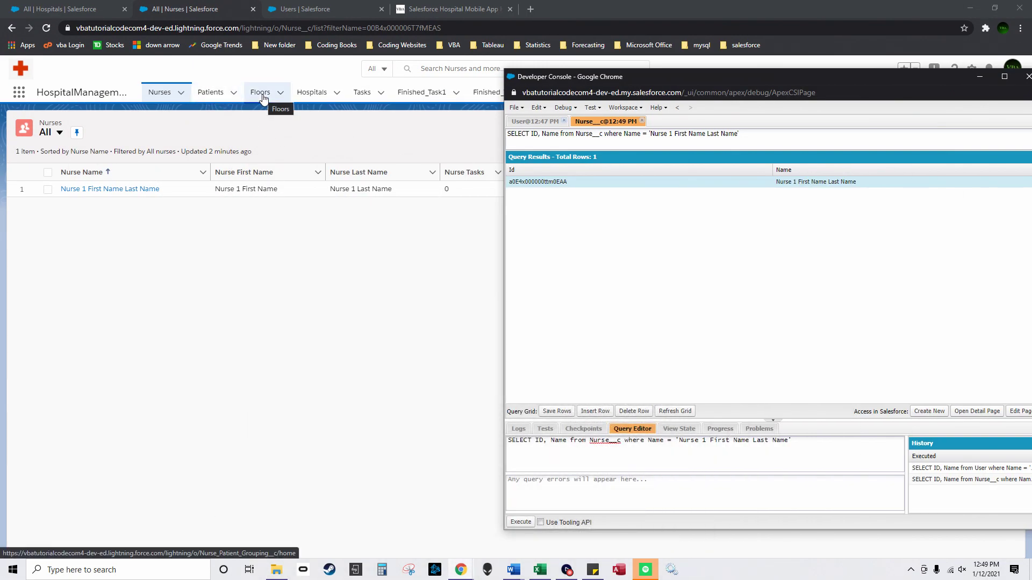
left_click(300, 95)
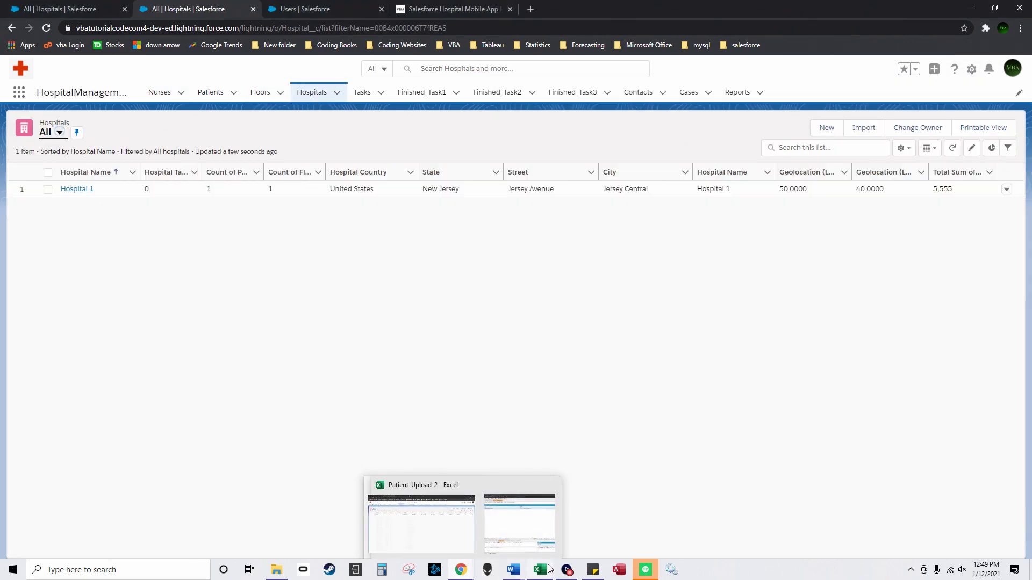
mouse_move(462, 571)
left_click(508, 543)
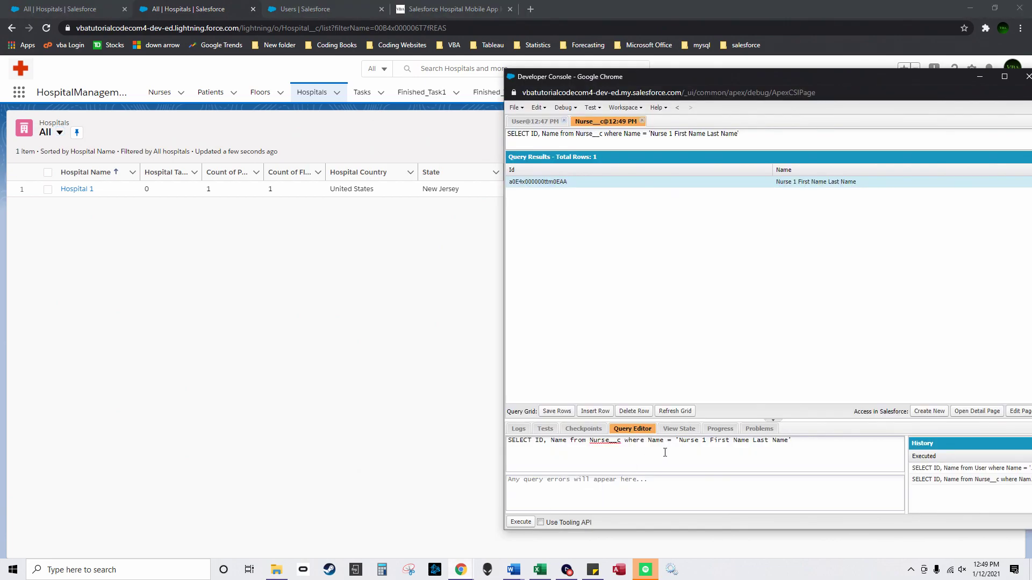
Step: Change the query to select Hospital__c where Name = 'Hospital 1' and run it
left_click_drag(609, 446, 594, 443)
type("Hospital")
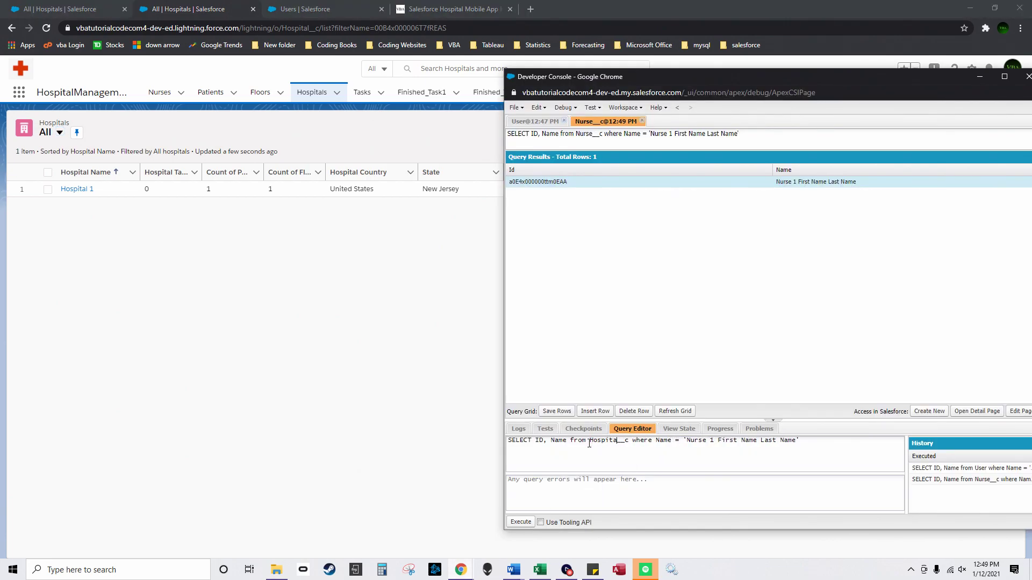
left_click_drag(690, 440, 793, 445)
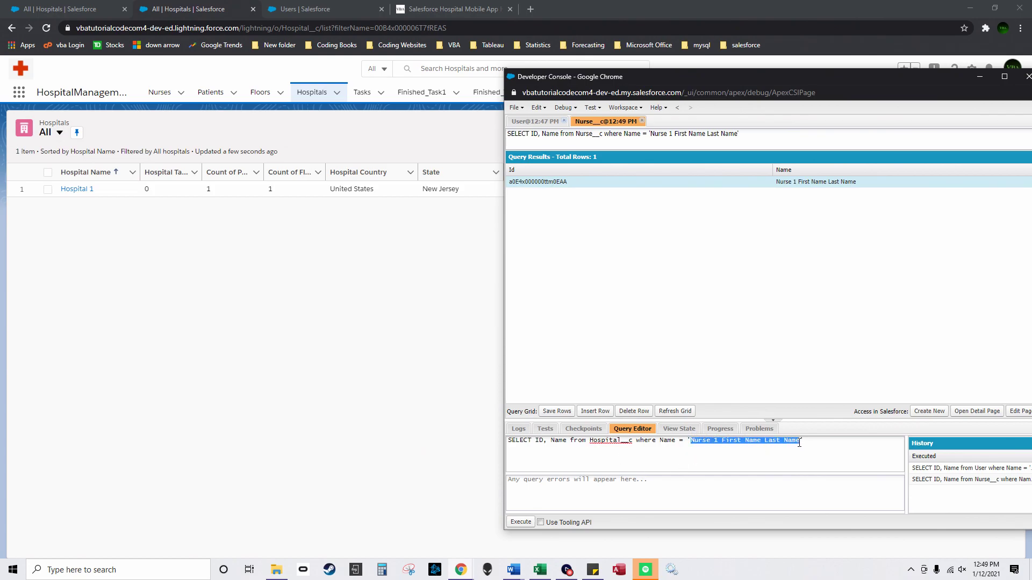
type("Hopsiota")
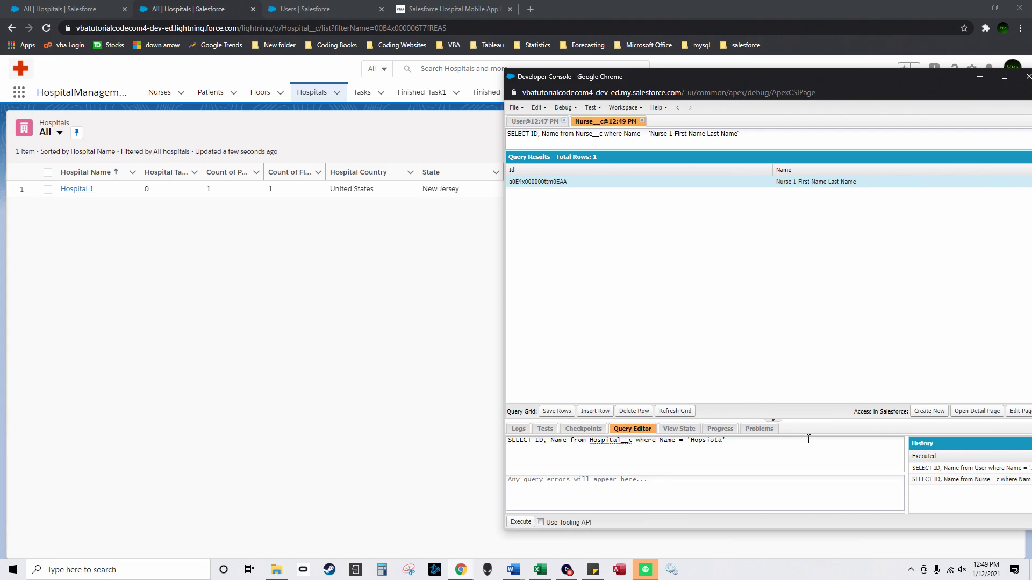
type(" 1")
double_click(700, 442)
type("Hospital")
left_click(534, 523)
Step: Copy the returned Hospital 1 record Id and switch to the Patient-Upload-2 workbook
double_click(559, 184)
left_click_drag(564, 181, 432, 176)
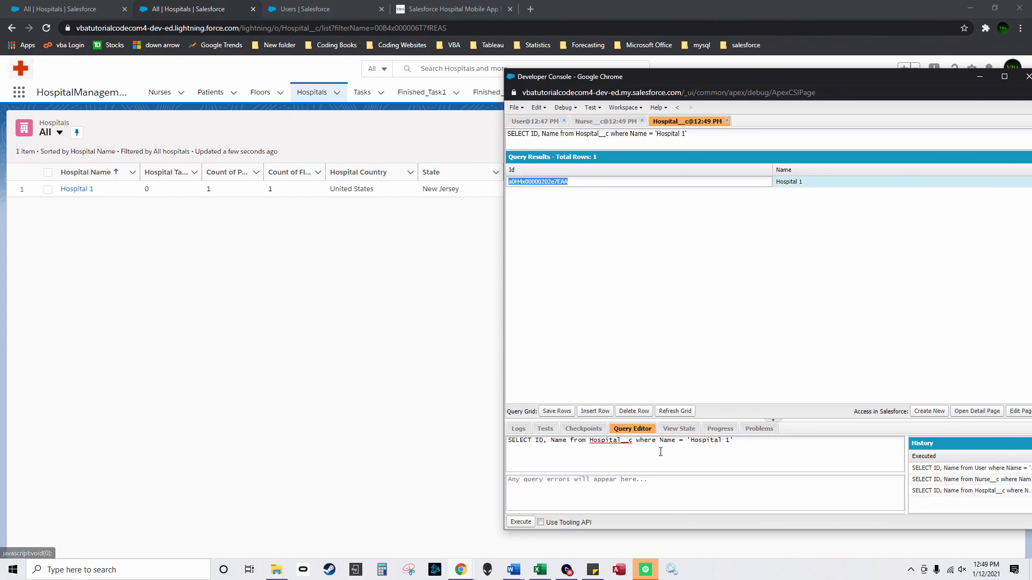
left_click(540, 569)
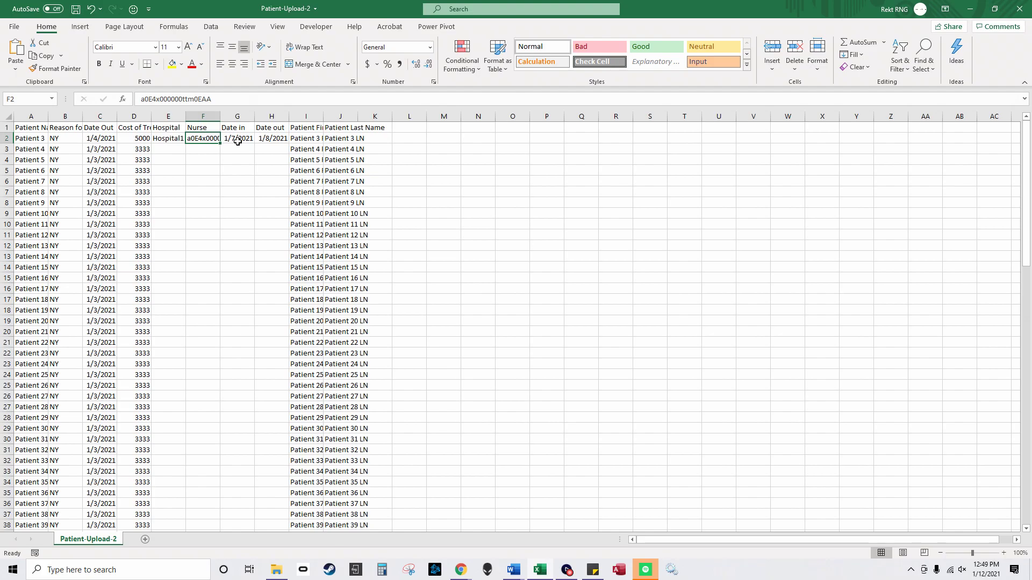
Step: Paste the Hospital 1 Id into E2 and AutoFit columns A through J
left_click(179, 138)
key("ctrl+v")
left_click_drag(31, 117, 344, 116)
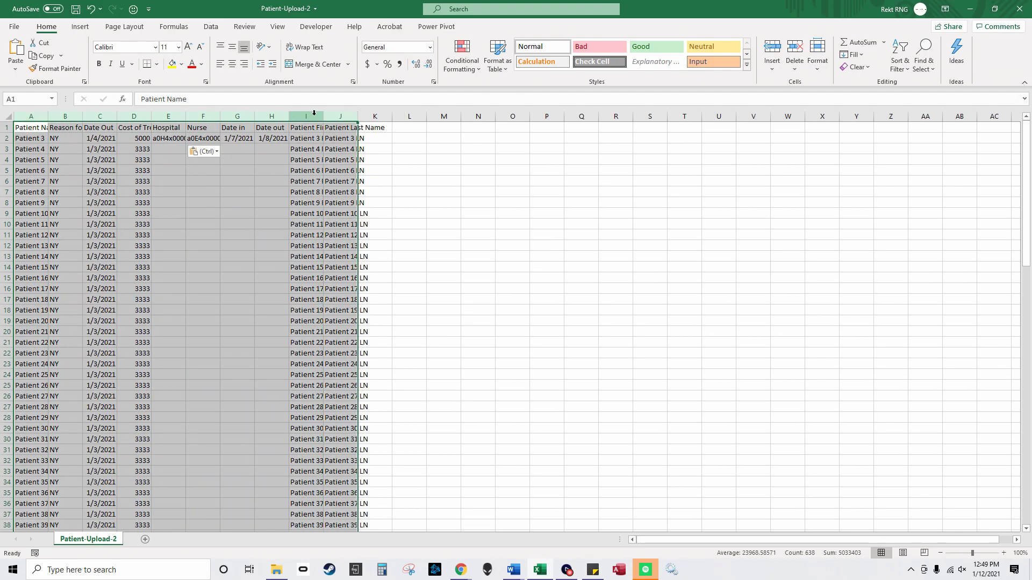
left_click_drag(48, 117, 49, 117)
double_click(49, 117)
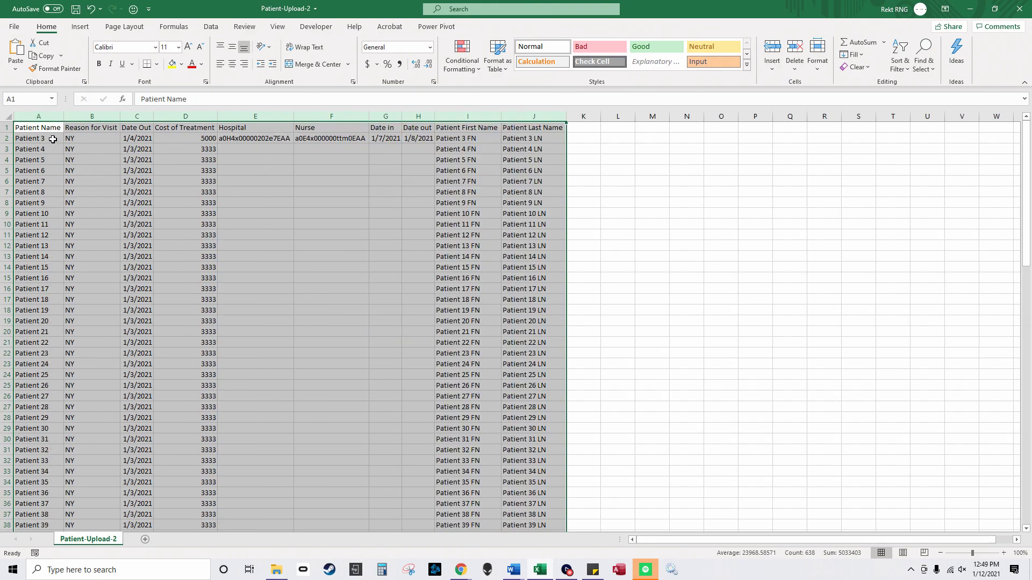
Step: Fill the hospital and nurse Ids and the 1/7/2021 and 1/8/2021 dates down every patient row
left_click(261, 140)
double_click(293, 143)
left_click(331, 139)
double_click(369, 143)
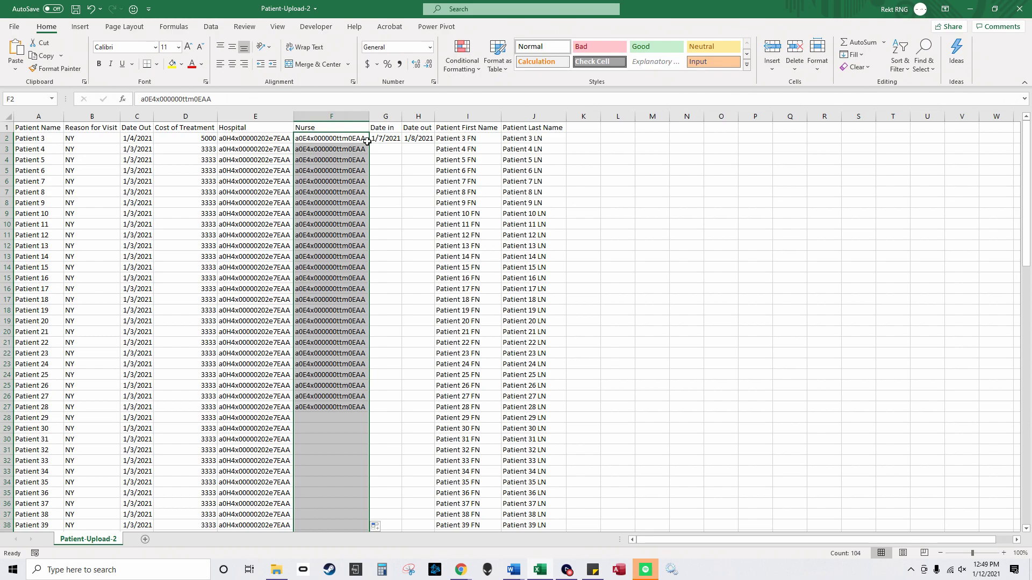
left_click(385, 138)
left_click_drag(392, 139, 418, 471)
key("ctrl+c")
key("ctrl+v")
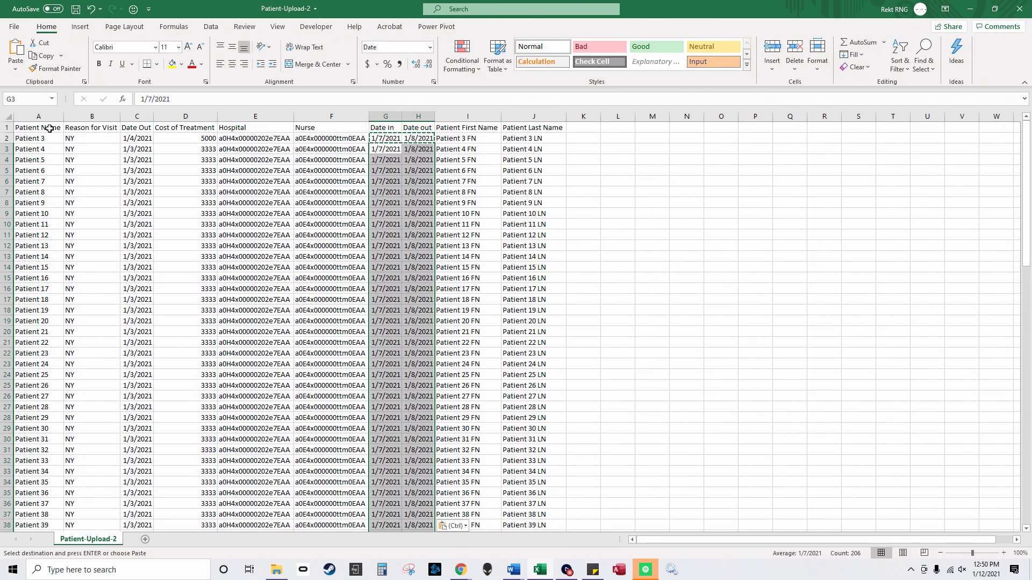
left_click(53, 138)
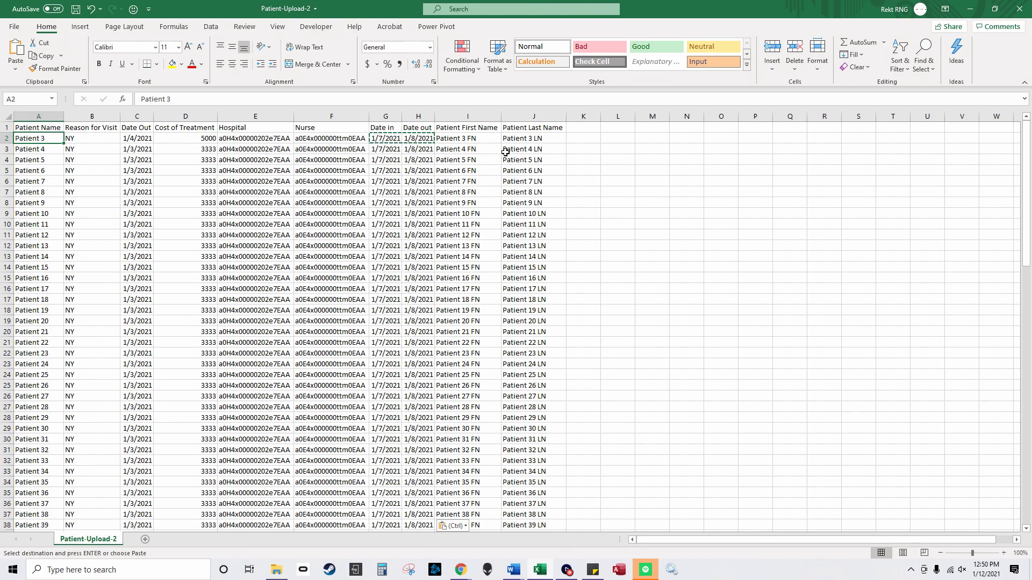
Step: Save the workbook and minimize Excel to bring Salesforce back
left_click(14, 27)
key("Escape")
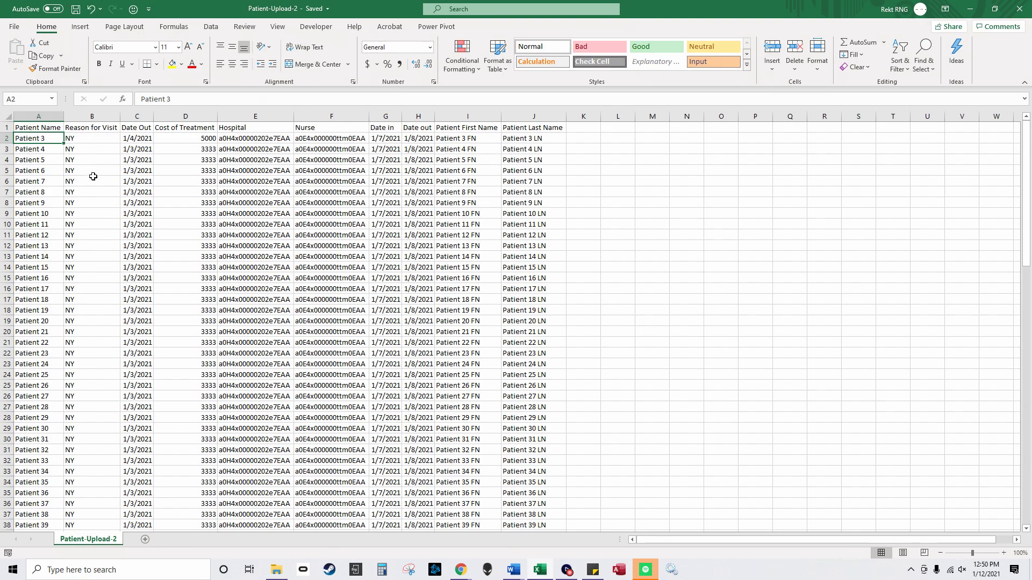
left_click(89, 116)
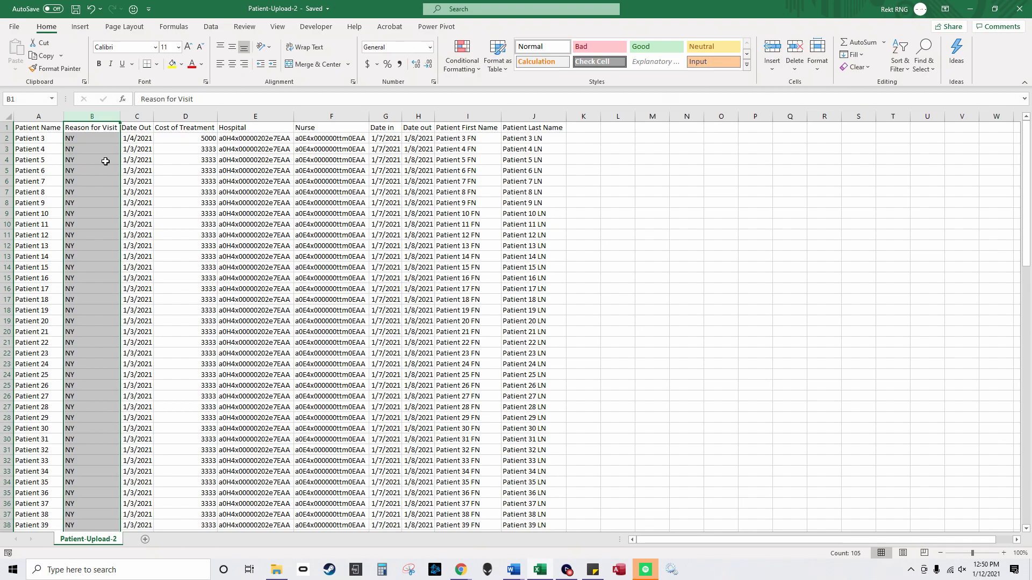
left_click(970, 12)
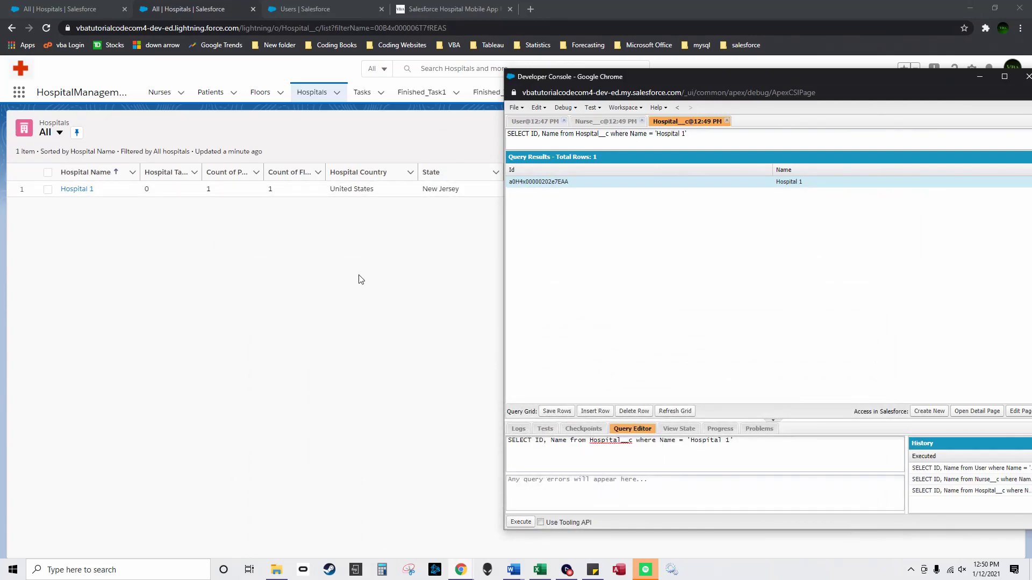
left_click(358, 277)
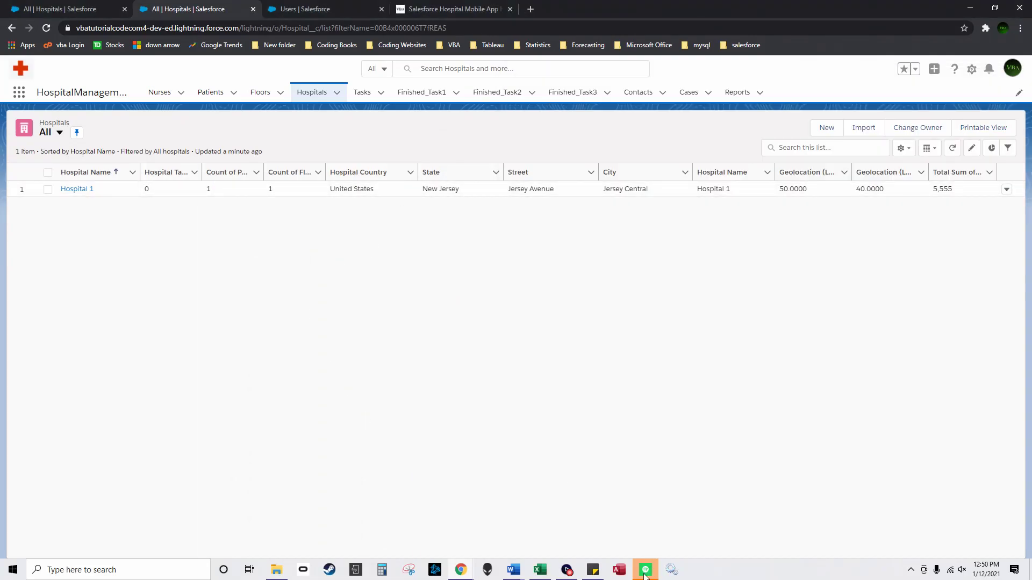
left_click(540, 570)
left_click(15, 28)
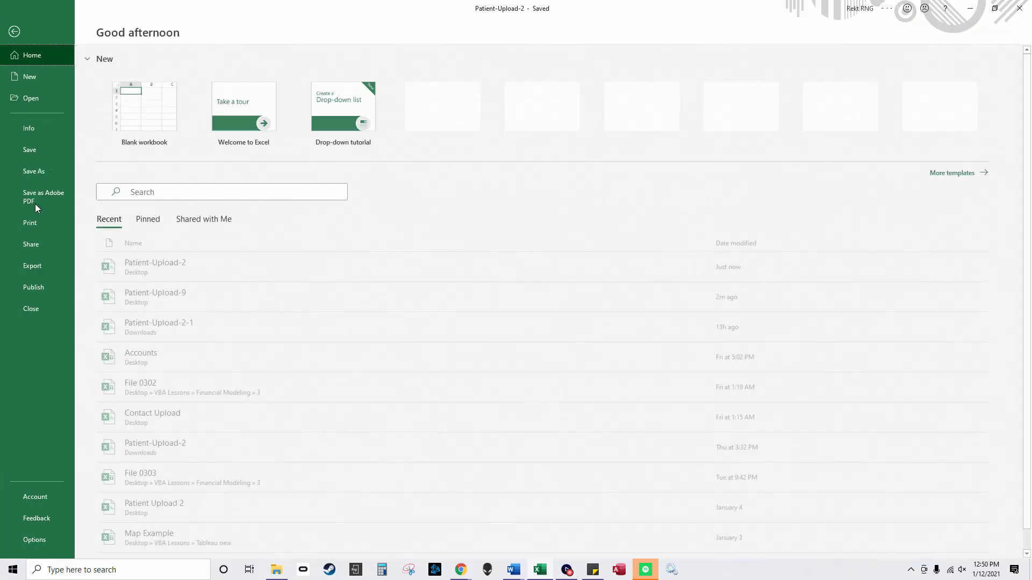
left_click(29, 171)
left_click(159, 222)
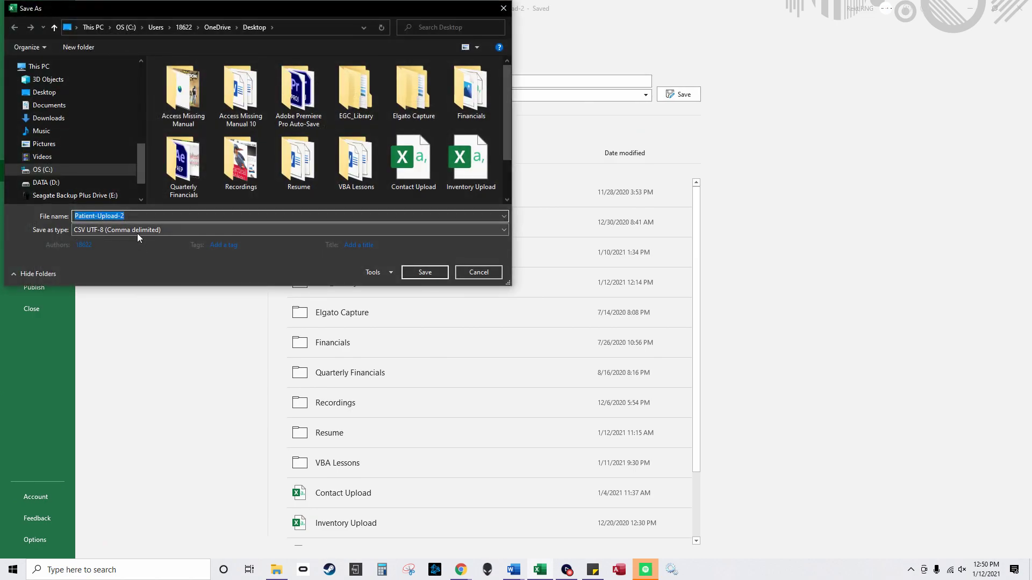
left_click(478, 273)
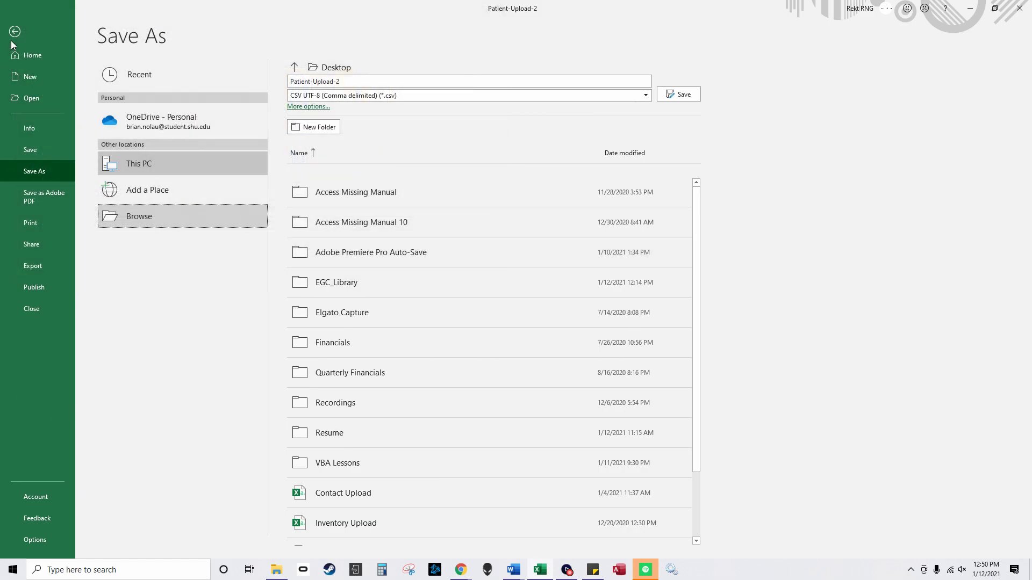
key("Escape")
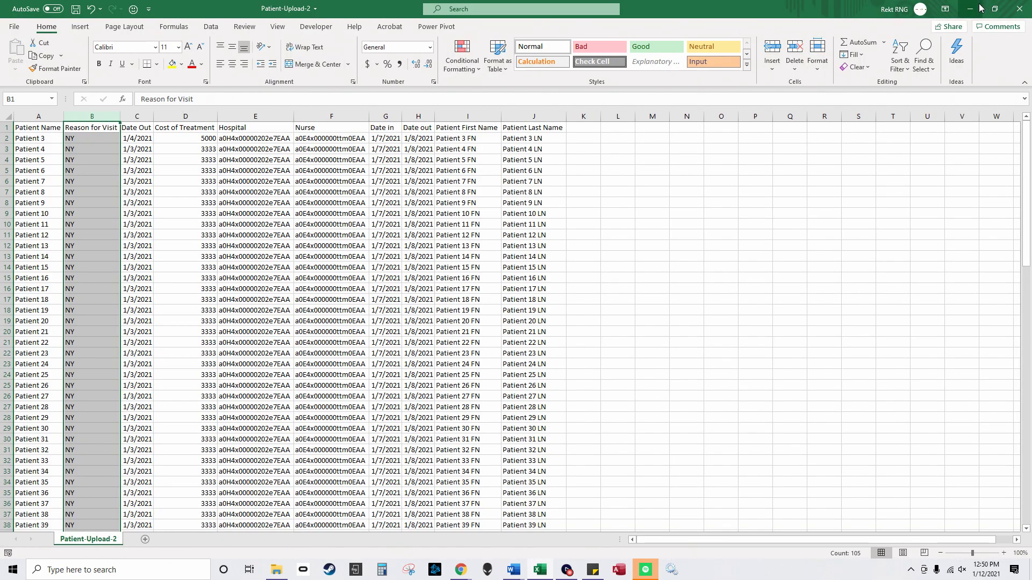
key("ctrl+Home")
key("ctrl+a")
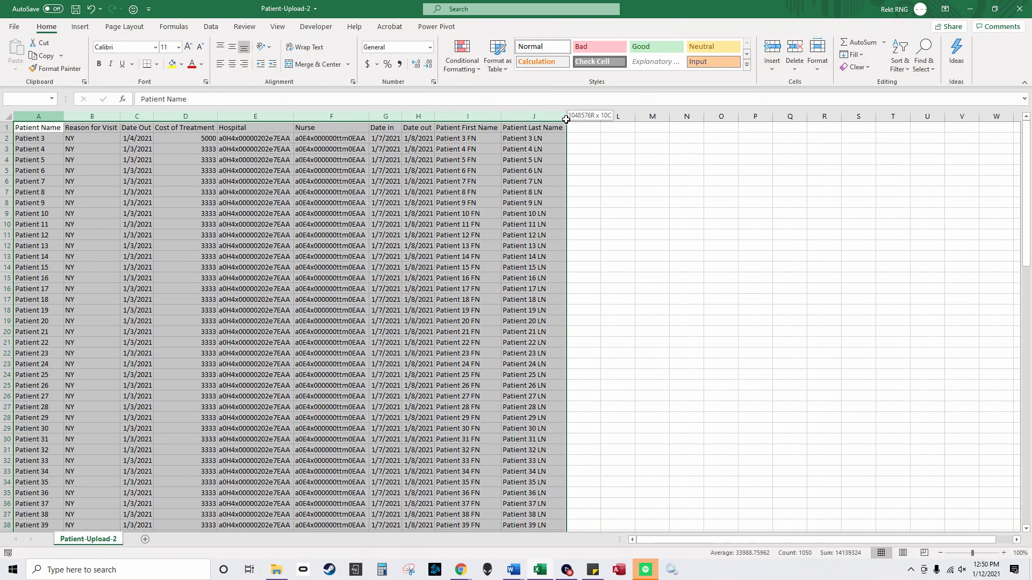
left_click(995, 8)
Step: Open the Salesforce Patients list and move the Excel window aside to reveal it
left_click(166, 261)
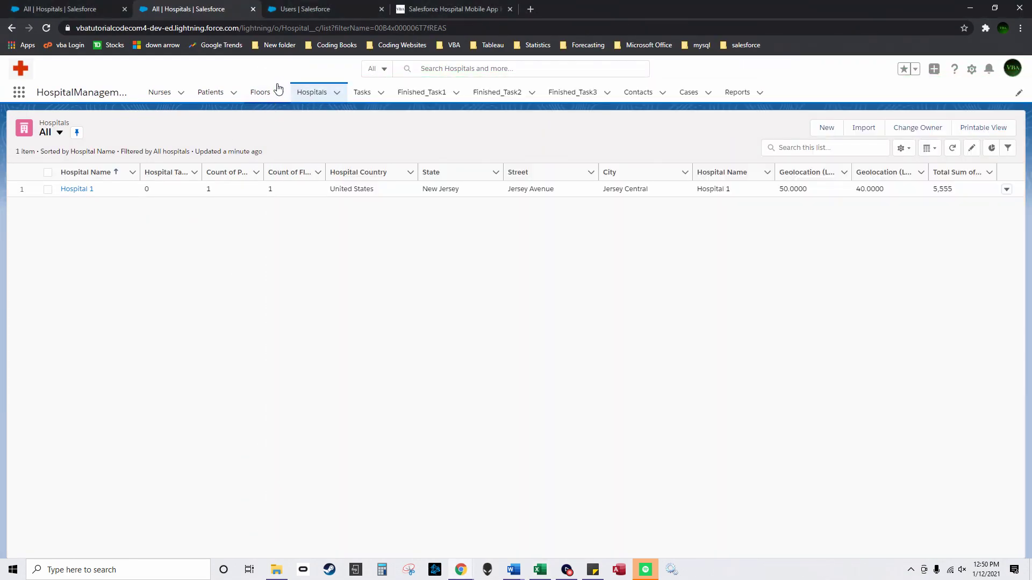
left_click(216, 94)
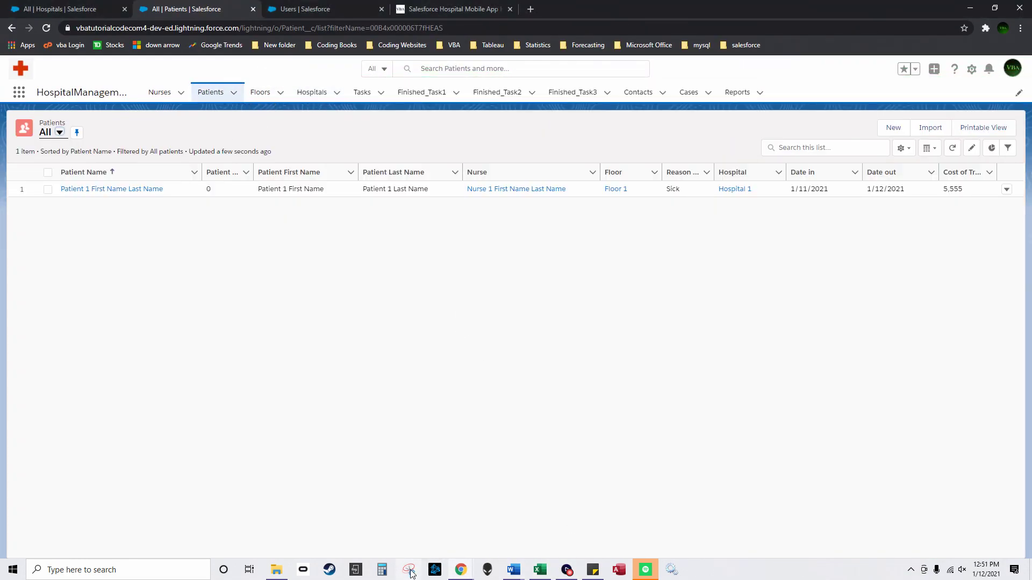
left_click(543, 573)
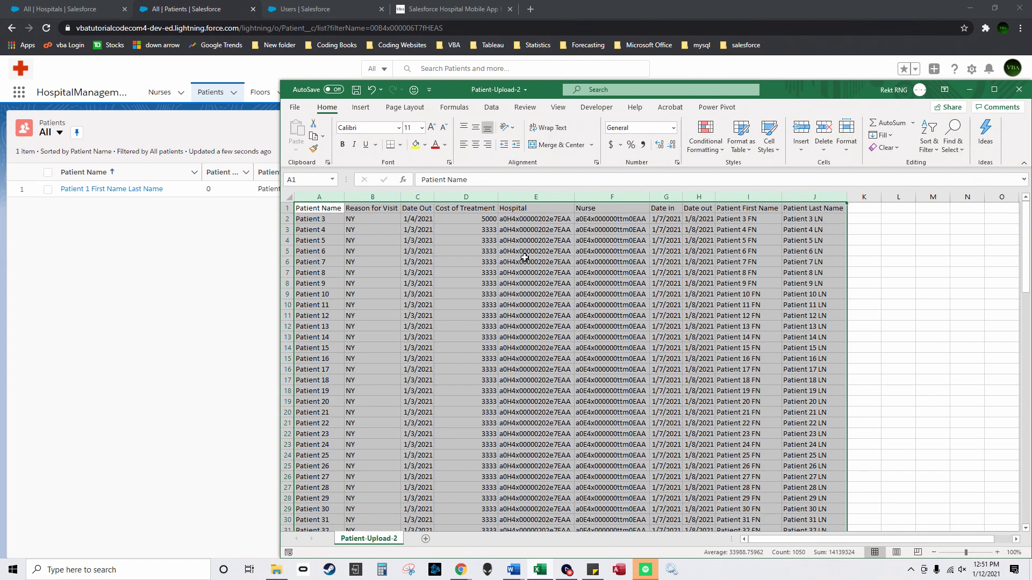
left_click_drag(541, 97, 417, 245)
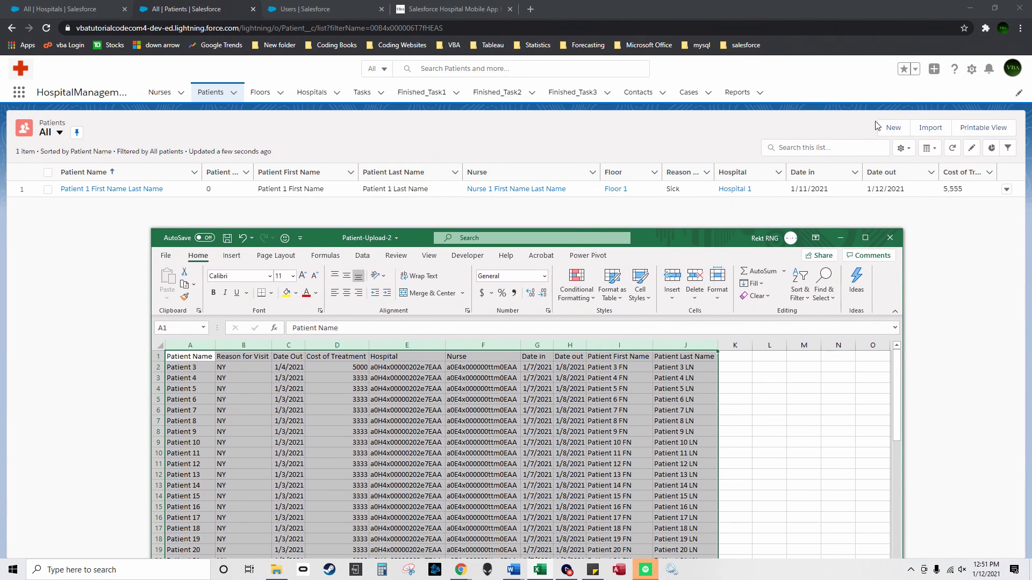
Step: Look through the New Patient form, then cancel it without saving
left_click(894, 128)
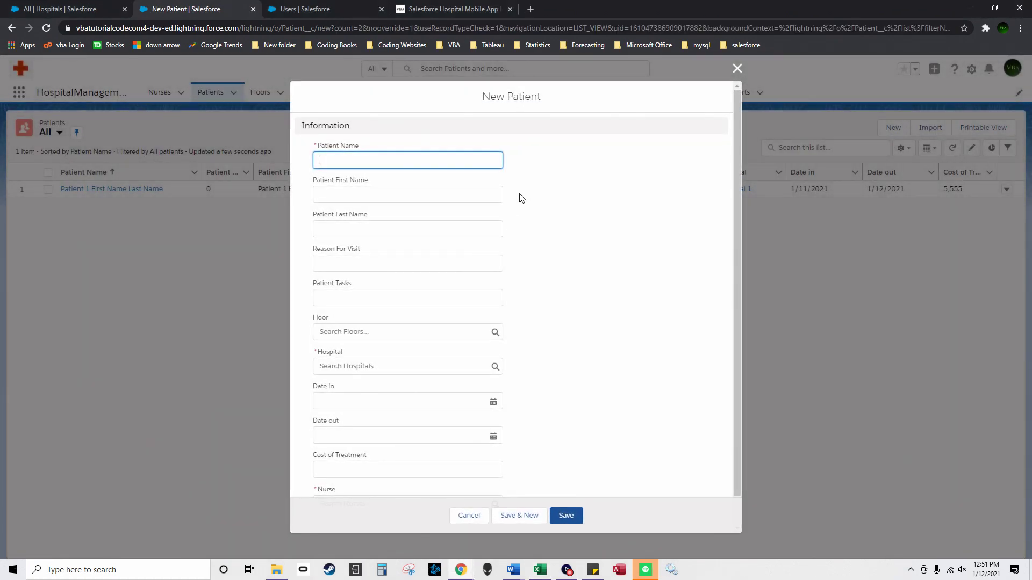
scroll(344, 277, "down", 1)
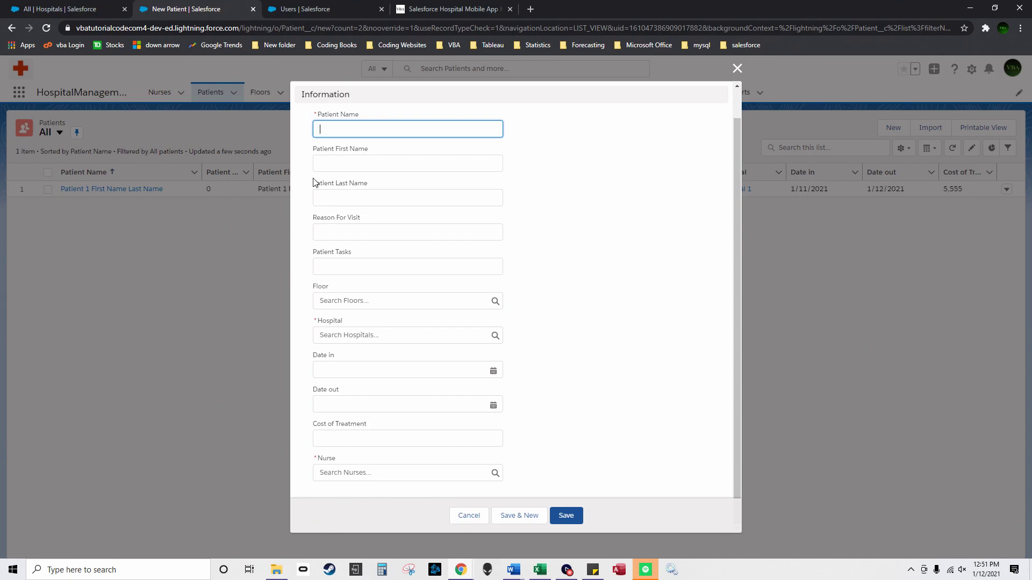
scroll(705, 98, "up", 1)
left_click(737, 70)
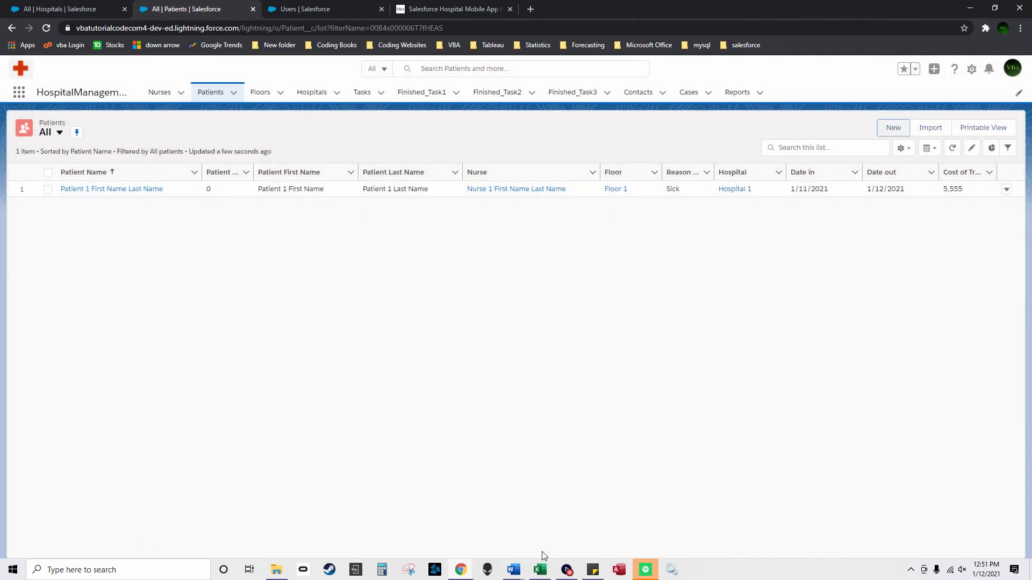
mouse_move(545, 573)
Step: Delete the Date Out column from the Patient-Upload-2 sheet
left_click(543, 537)
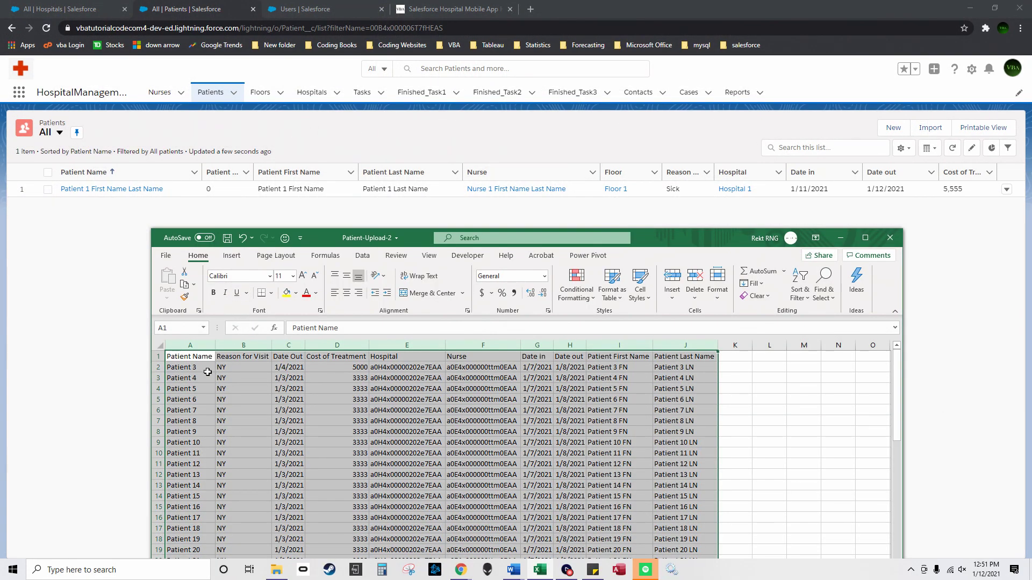
left_click(192, 344)
left_click_drag(192, 344, 243, 343)
left_click(245, 343)
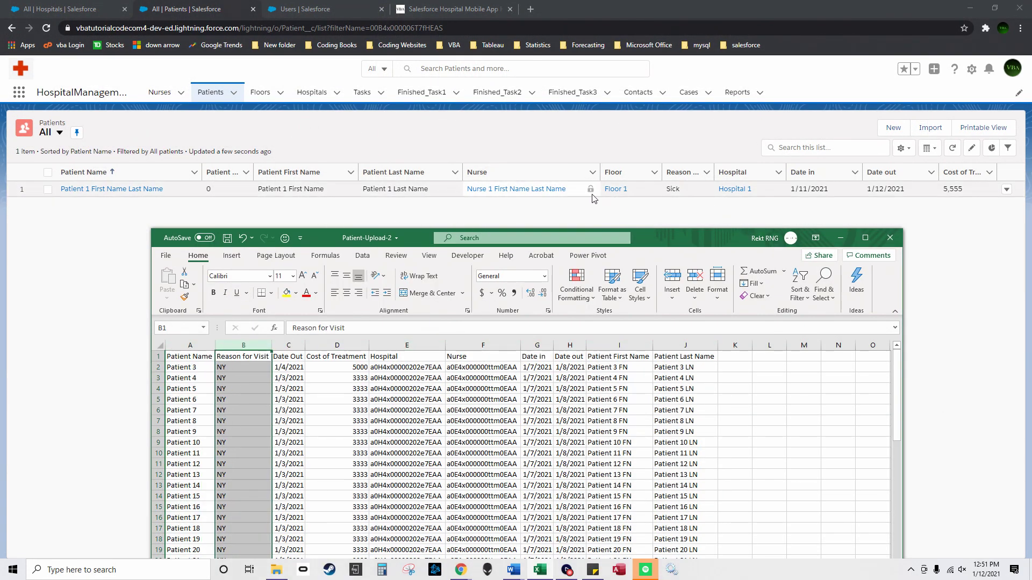
left_click(161, 357)
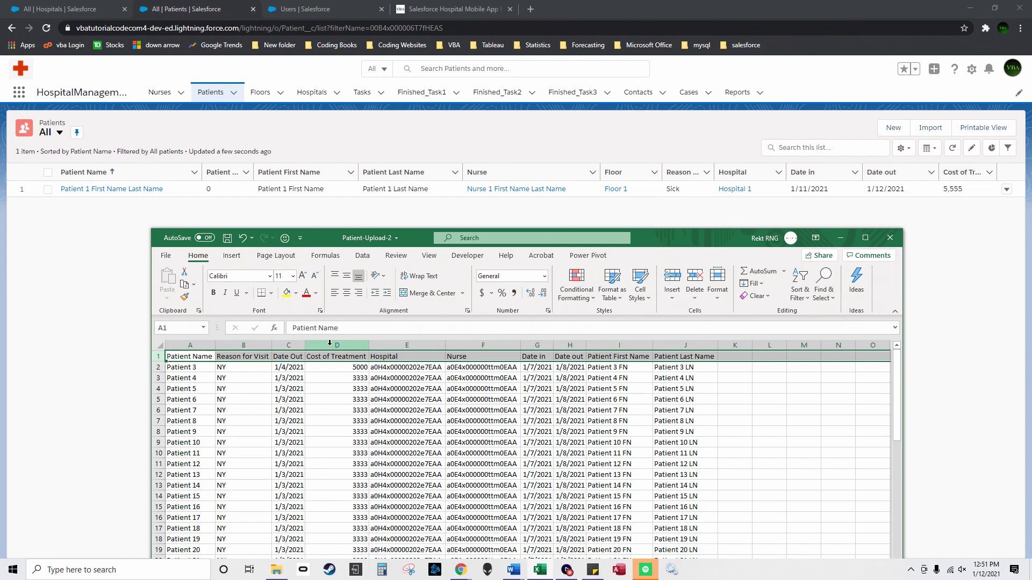
right_click(294, 350)
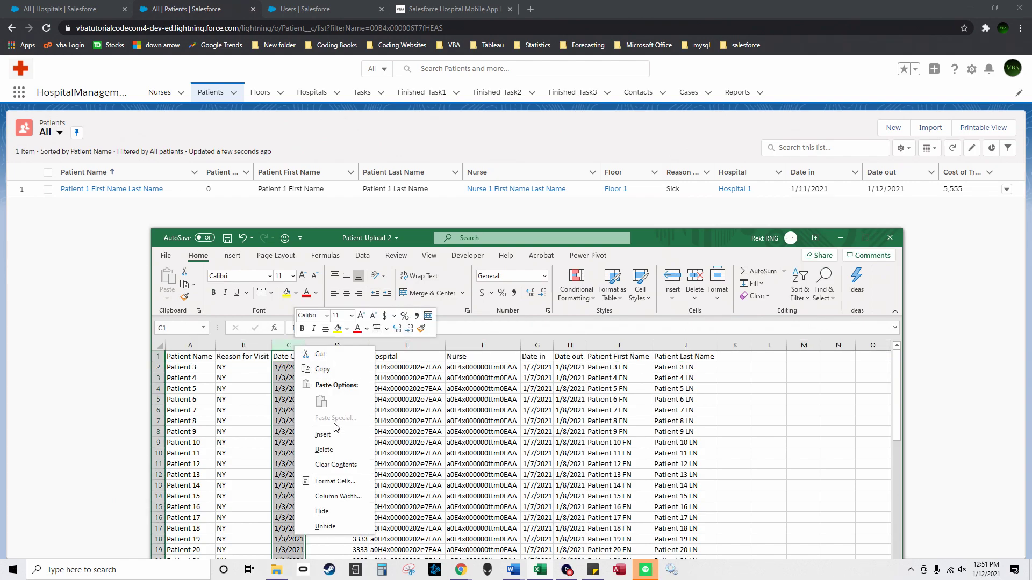
left_click(324, 450)
left_click(304, 400)
Step: Save the workbook from the File menu and minimize Excel
left_click(171, 260)
left_click(198, 372)
left_click(377, 378)
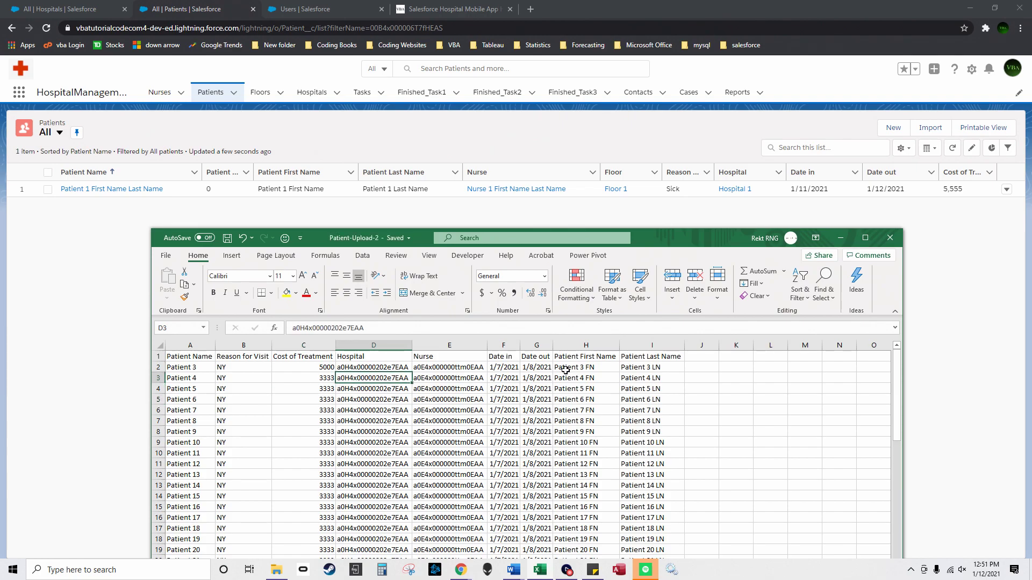
left_click(842, 238)
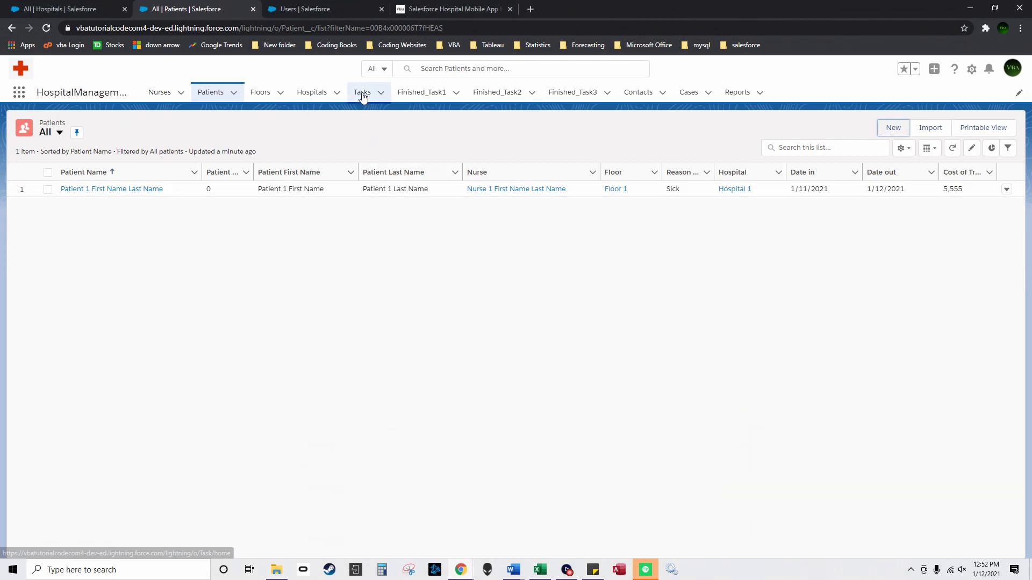
Step: Review the Patients, Nurses, Floors and Hospitals lists, widening their task columns, then open Tasks
left_click(288, 175)
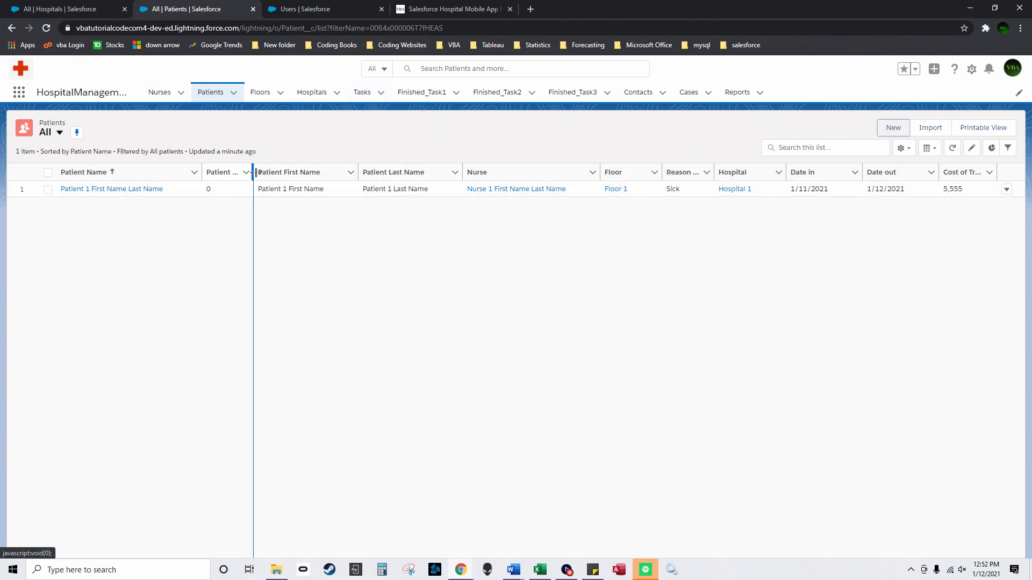
left_click_drag(253, 173, 293, 173)
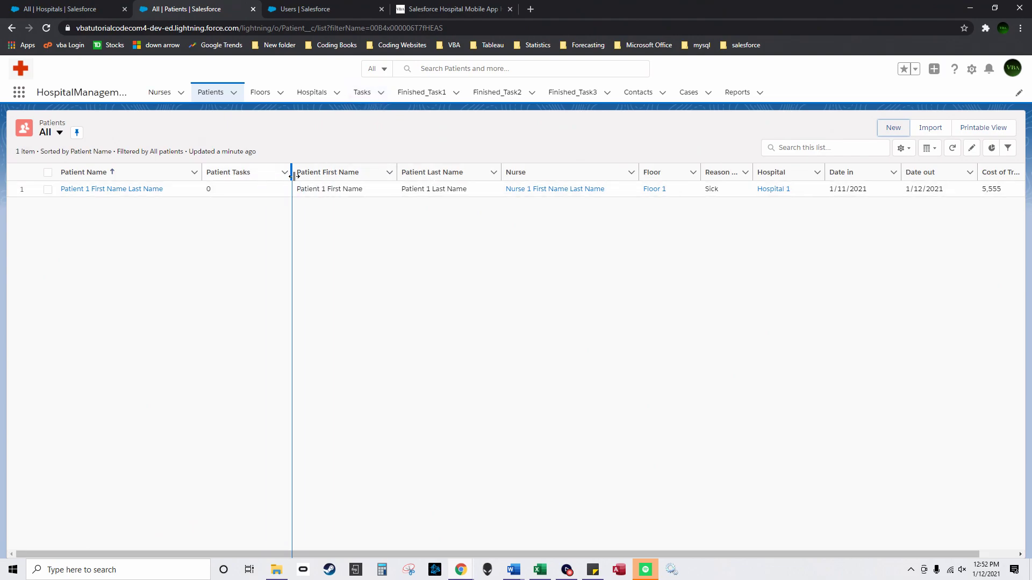
left_click(165, 95)
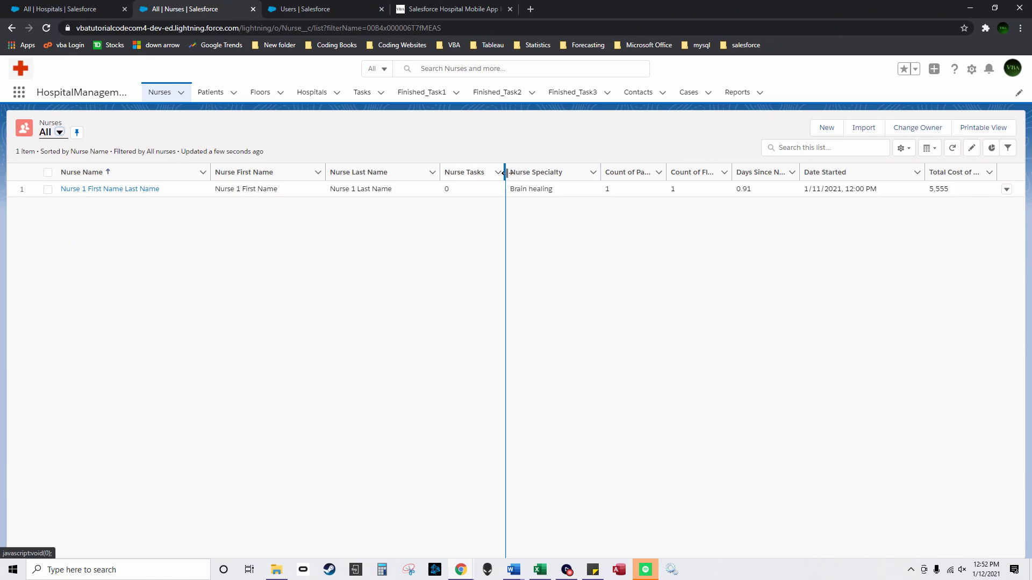
left_click(267, 95)
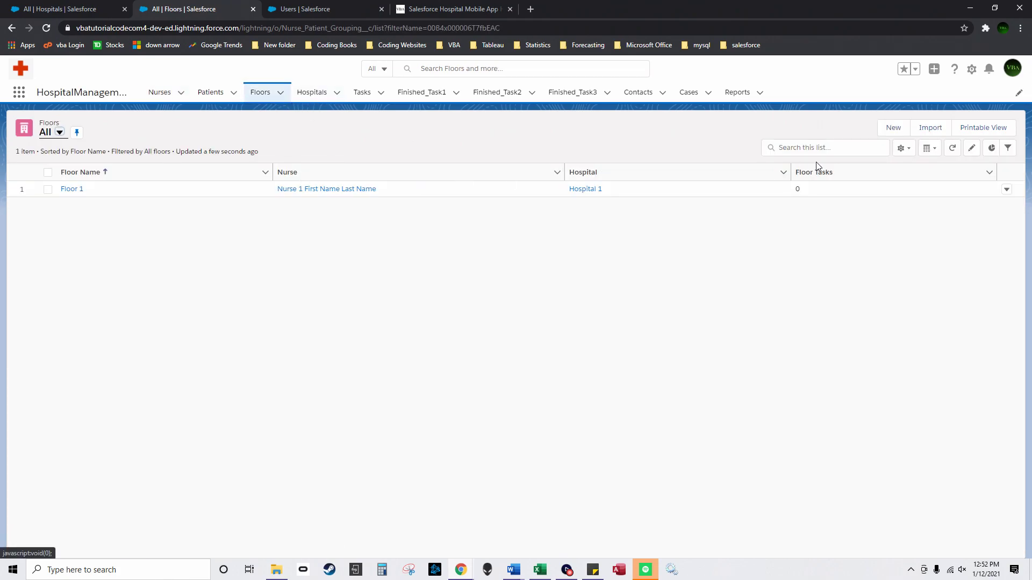
left_click(313, 93)
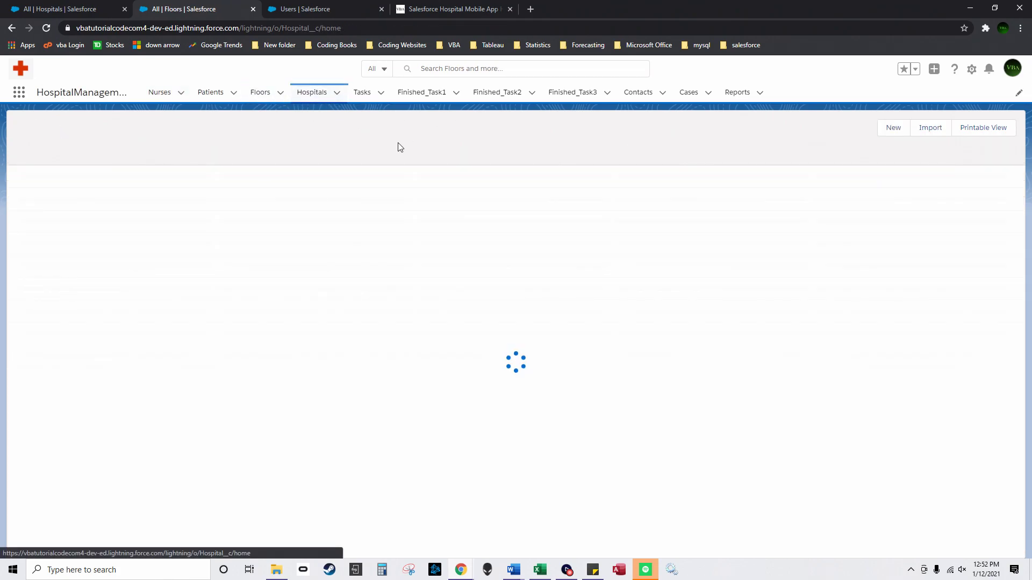
left_click_drag(201, 173, 218, 173)
left_click(362, 94)
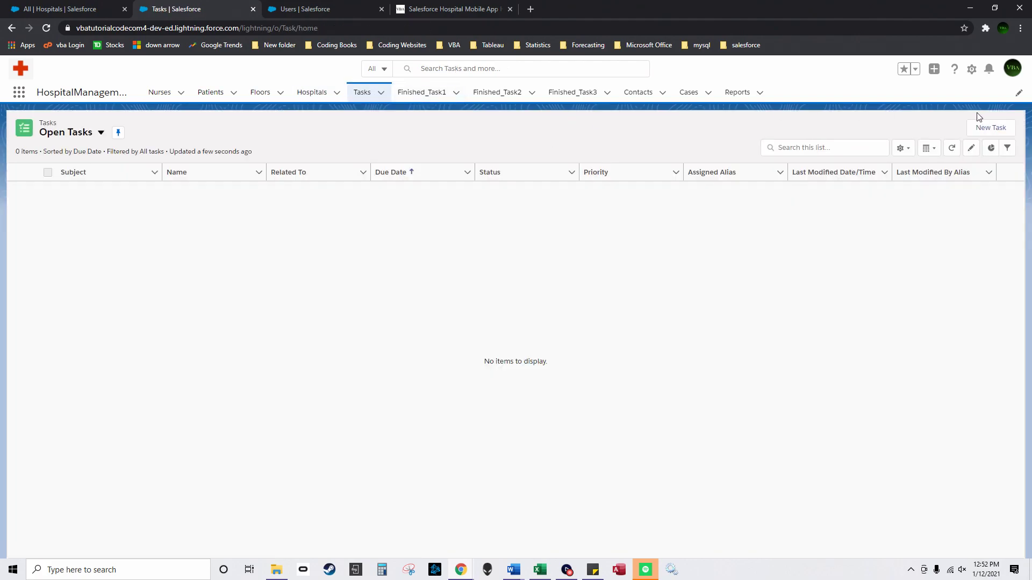
Step: Start a new task with subject Call Patient 1, linked to Floor 1, Hospital 1 and Nurse 1
left_click(991, 127)
left_click(388, 239)
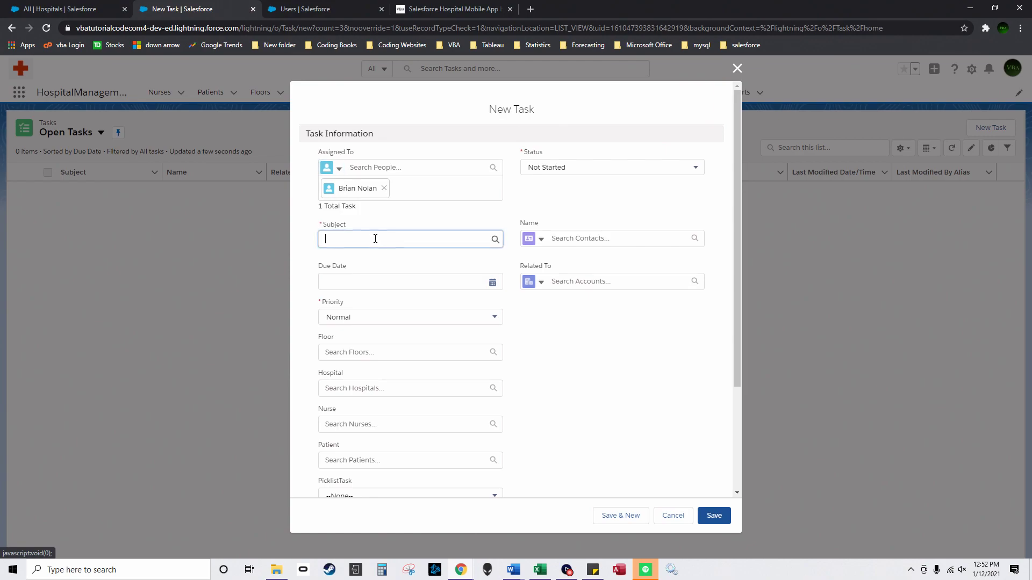
left_click(389, 261)
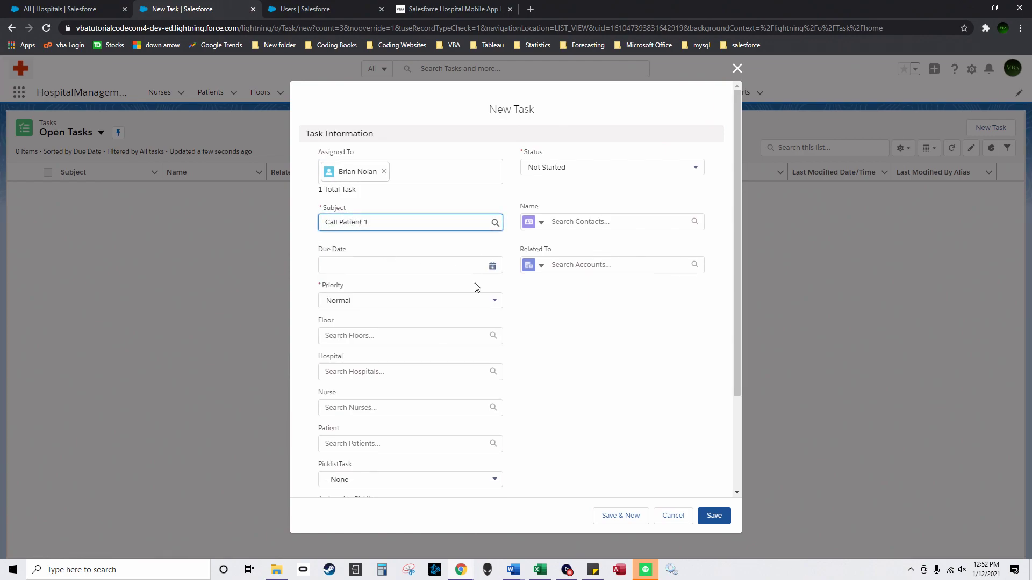
left_click(406, 336)
left_click(398, 357)
left_click(380, 379)
left_click(392, 410)
left_click(395, 421)
left_click(396, 444)
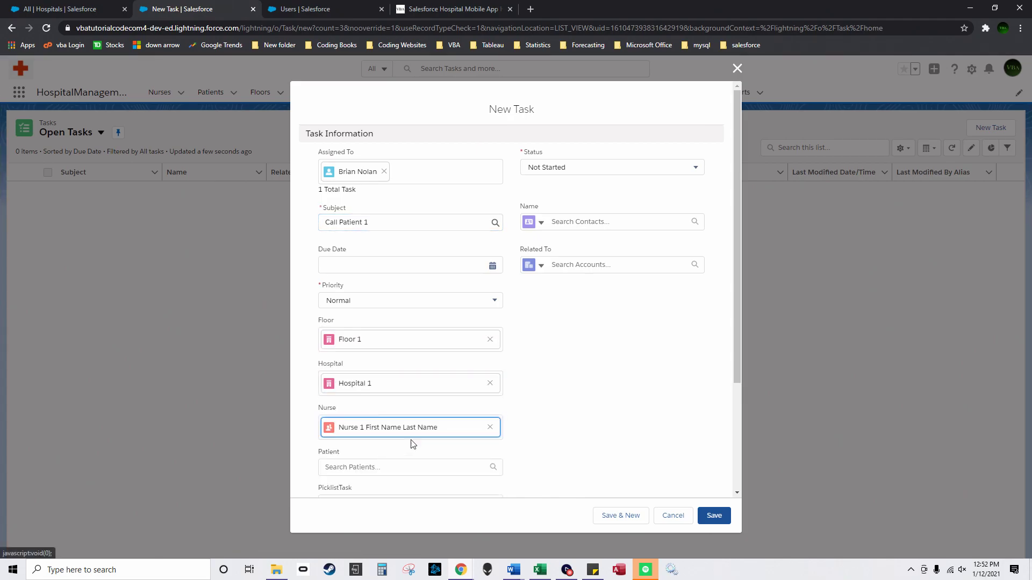
Step: Link the task to Patient 1, set PicklistTask to Finished 1, choose an assignee, and save
scroll(511, 396, "down", 1)
scroll(511, 397, "down", 1)
left_click(396, 360)
left_click(392, 382)
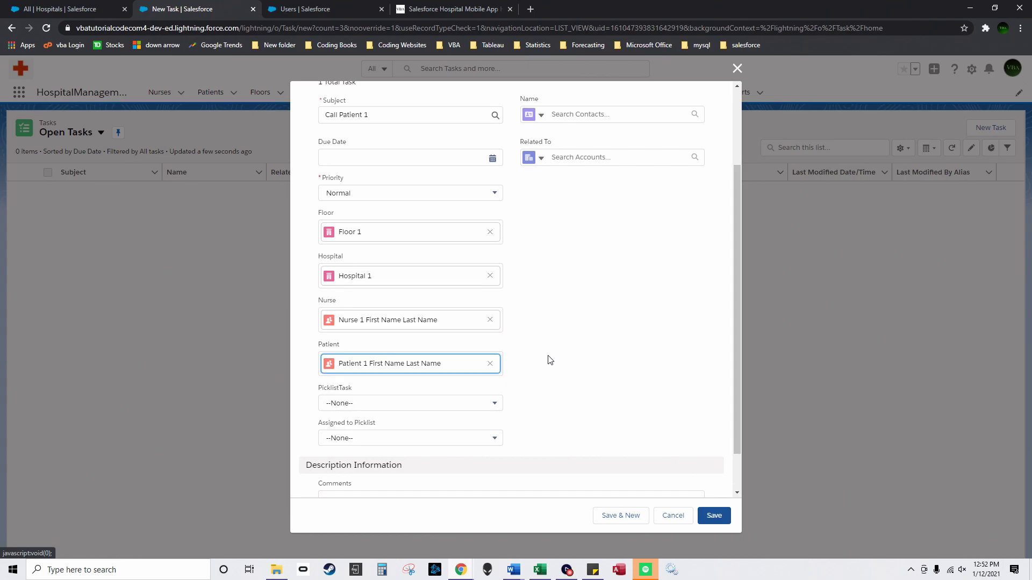
left_click(484, 404)
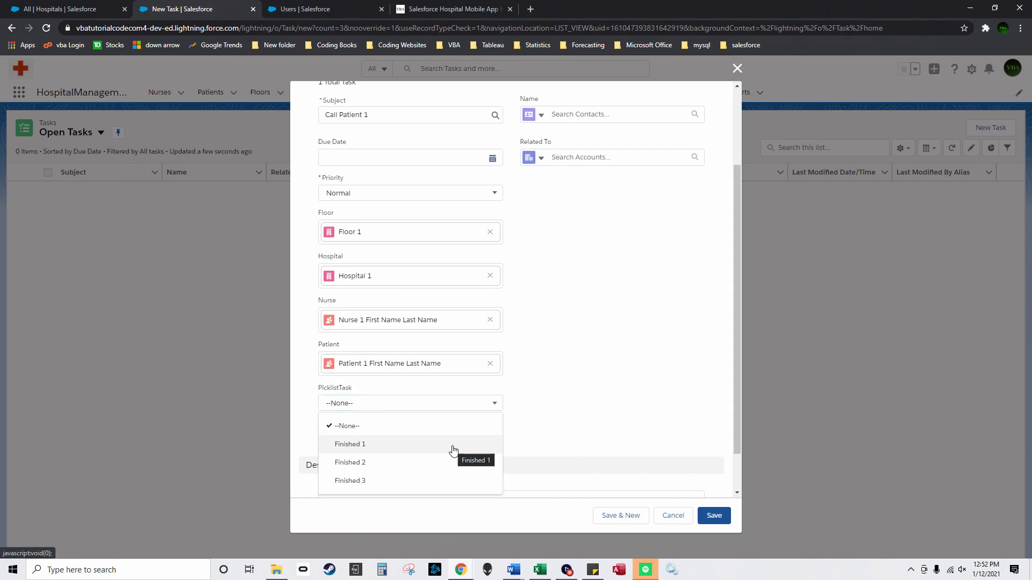
left_click(453, 449)
left_click(411, 438)
left_click(425, 478)
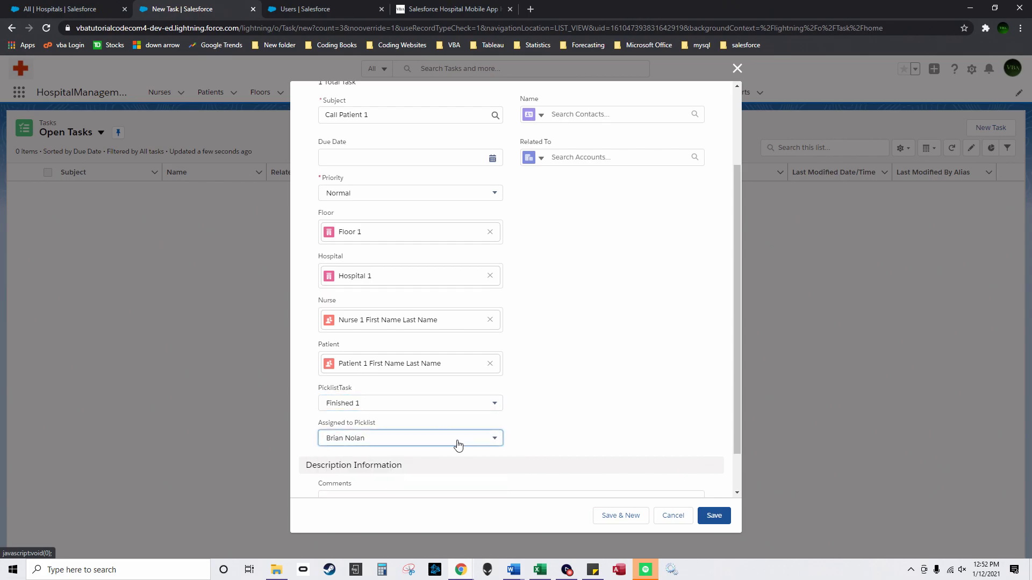
left_click(718, 516)
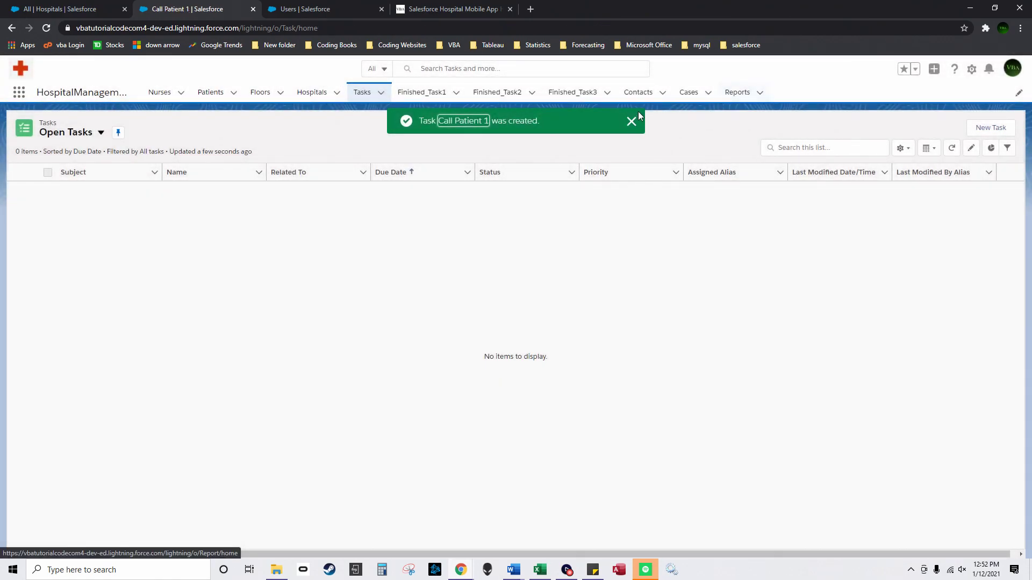
Step: Refresh the Tasks list and add Floor, Hospital, Nurse and Patient to the Open Tasks columns
left_click(630, 120)
left_click(364, 97)
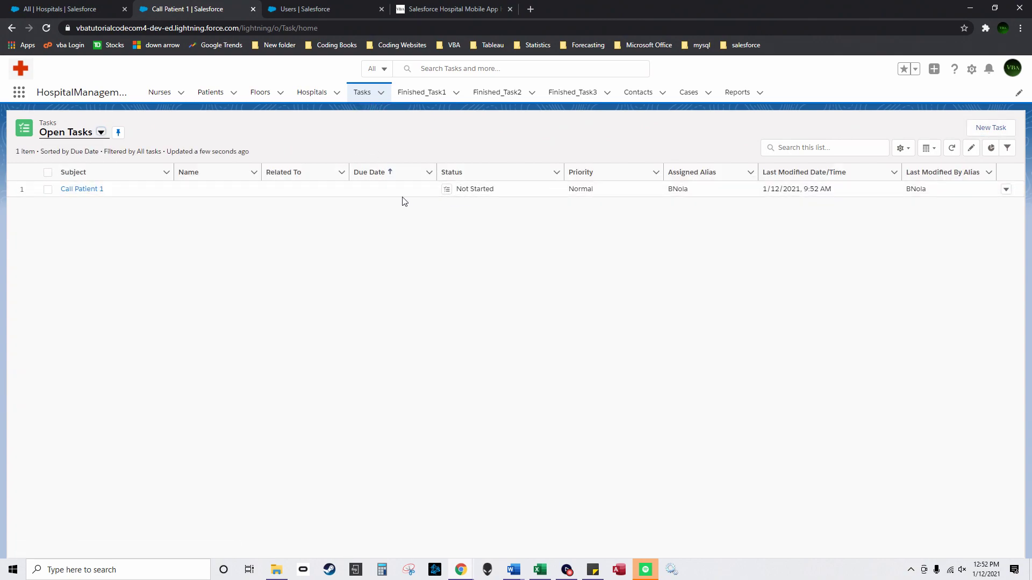
left_click(903, 148)
left_click(869, 290)
left_click_drag(494, 276, 487, 354)
scroll(473, 349, "down", 1)
scroll(493, 346, "up", 1)
left_click(447, 301)
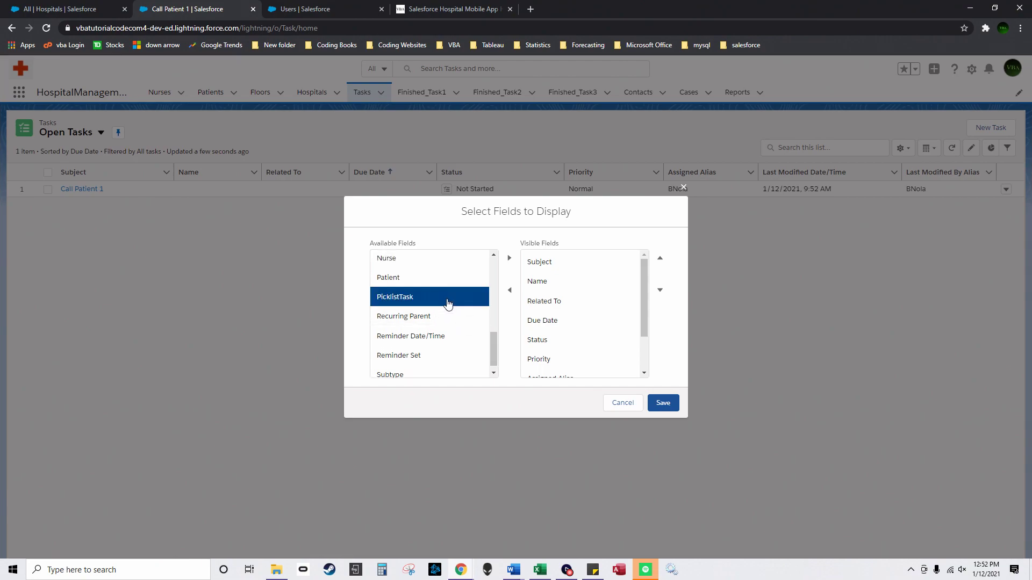
scroll(449, 307, "up", 3)
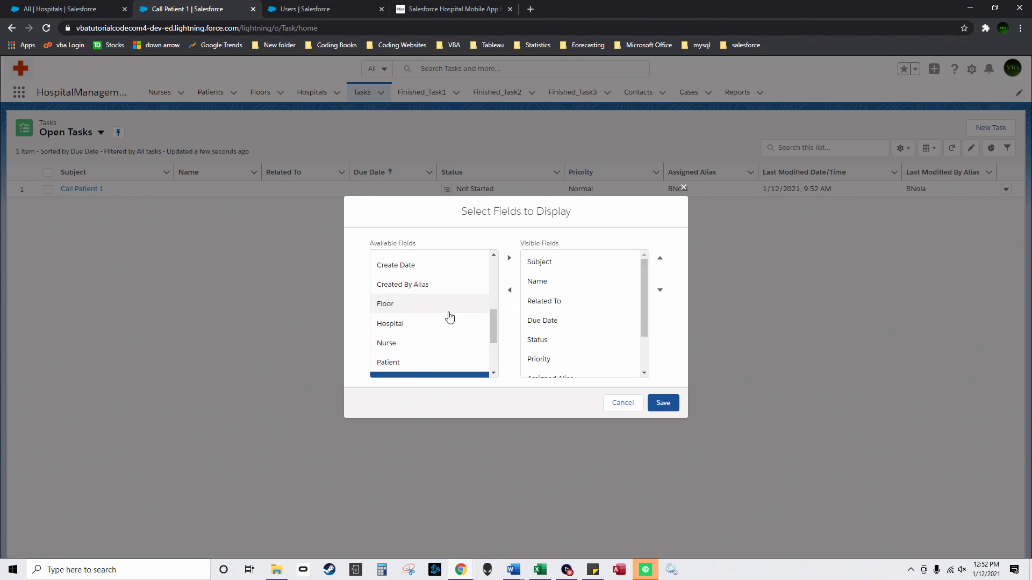
left_click(449, 305)
left_click(510, 258)
left_click(509, 258)
left_click(457, 304)
left_click(509, 258)
left_click(445, 303)
left_click(509, 258)
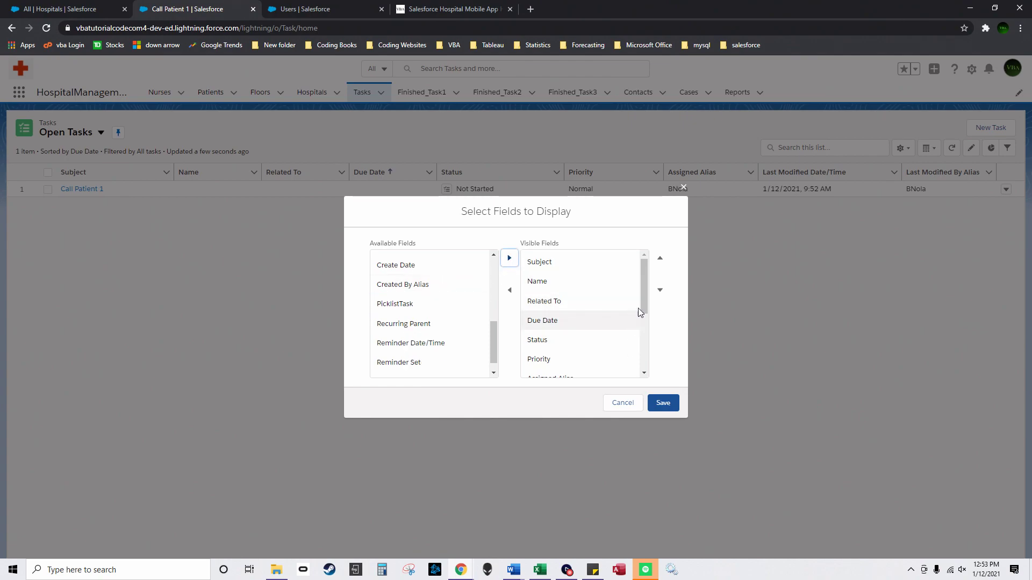
Step: Move the Floor, Nurse and Hospital columns up the column order above Name
scroll(640, 312, "down", 5)
left_click(611, 304)
left_click(661, 264)
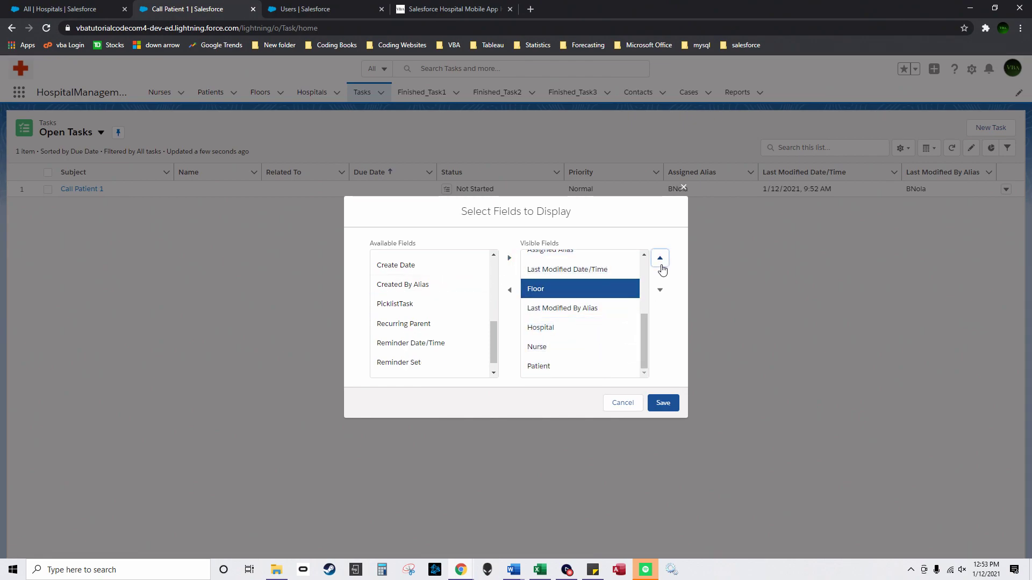
left_click(660, 258)
left_click(660, 259)
left_click(661, 258)
left_click(661, 258)
left_click(661, 259)
left_click(660, 259)
left_click_drag(642, 288, 646, 273)
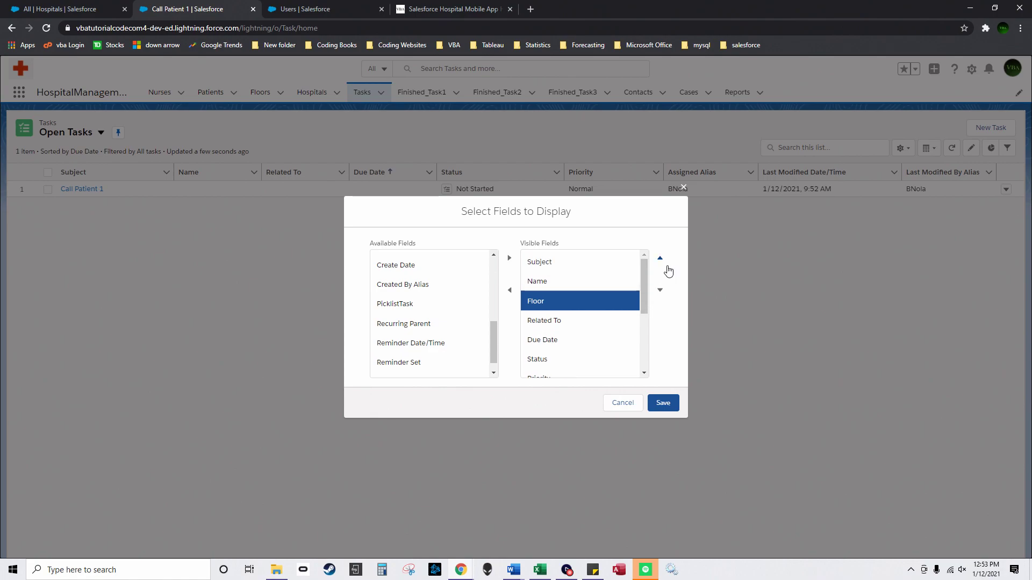
left_click(661, 259)
scroll(624, 323, "down", 5)
left_click(612, 346)
left_click(661, 258)
left_click(661, 259)
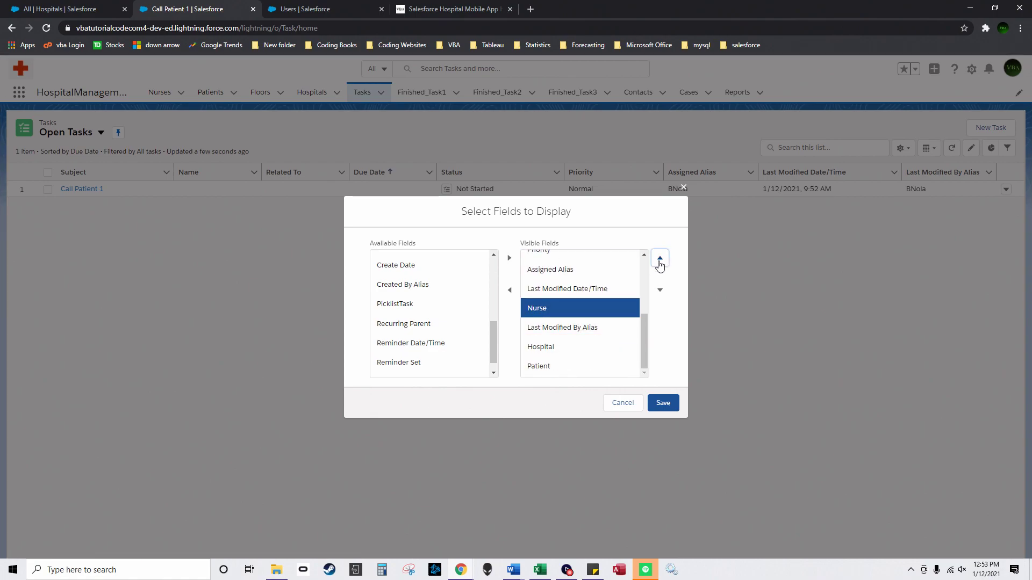
left_click(660, 260)
left_click(660, 260)
left_click(660, 260)
left_click(660, 260)
left_click(629, 328)
scroll(596, 354, "down", 1)
left_click(597, 346)
left_click(660, 259)
left_click(660, 259)
Step: Arrange Patient, Nurse, Floor and Hospital directly below Subject
left_click(660, 259)
left_click(660, 259)
left_click(660, 258)
scroll(648, 361, "down", 1)
left_click(559, 376)
left_click(660, 259)
left_click(660, 258)
left_click(660, 259)
left_click(660, 258)
left_click(660, 258)
left_click(660, 258)
scroll(650, 298, "up", 1)
scroll(576, 299, "up", 2)
left_click(559, 359)
left_click(660, 259)
left_click(660, 259)
left_click(660, 258)
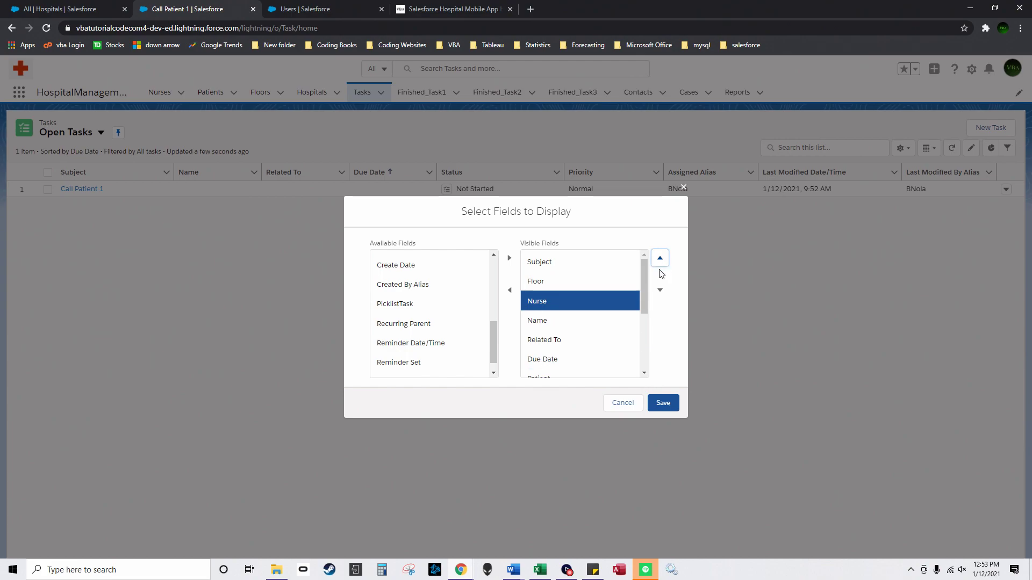
scroll(618, 322, "down", 1)
left_click(607, 341)
left_click(660, 259)
left_click(660, 259)
left_click(660, 259)
left_click(610, 359)
left_click(660, 258)
left_click(660, 259)
left_click(660, 258)
scroll(643, 285, "up", 2)
left_click(586, 305)
left_click(588, 321)
left_click(660, 258)
left_click(660, 258)
left_click(591, 318)
left_click(660, 258)
left_click_drag(645, 276, 638, 334)
left_click_drag(497, 345, 496, 290)
Step: Remove the Priority, Assigned Alias and Last Modified By Alias columns
left_click(571, 349)
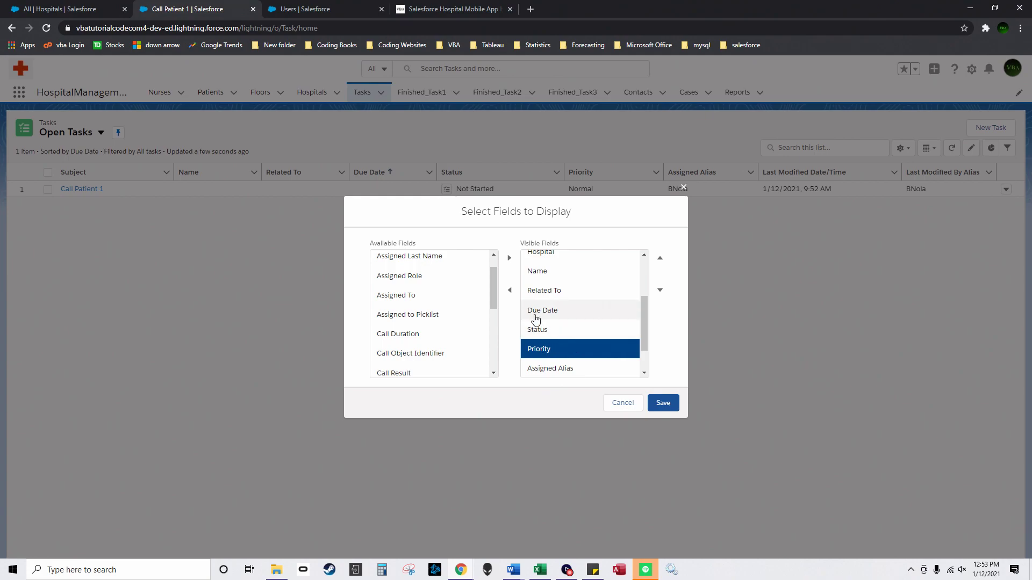
left_click(510, 291)
left_click(559, 356)
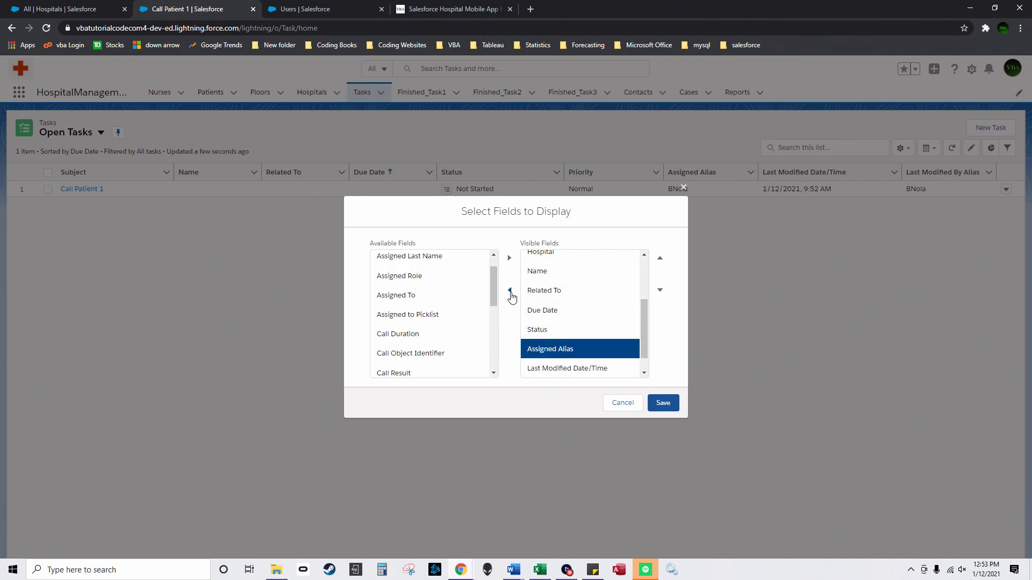
left_click(510, 291)
left_click(571, 370)
left_click(510, 291)
Step: Add PicklistTask and Assigned to Picklist to the visible columns
scroll(490, 293, "up", 1)
left_click_drag(490, 293, 483, 362)
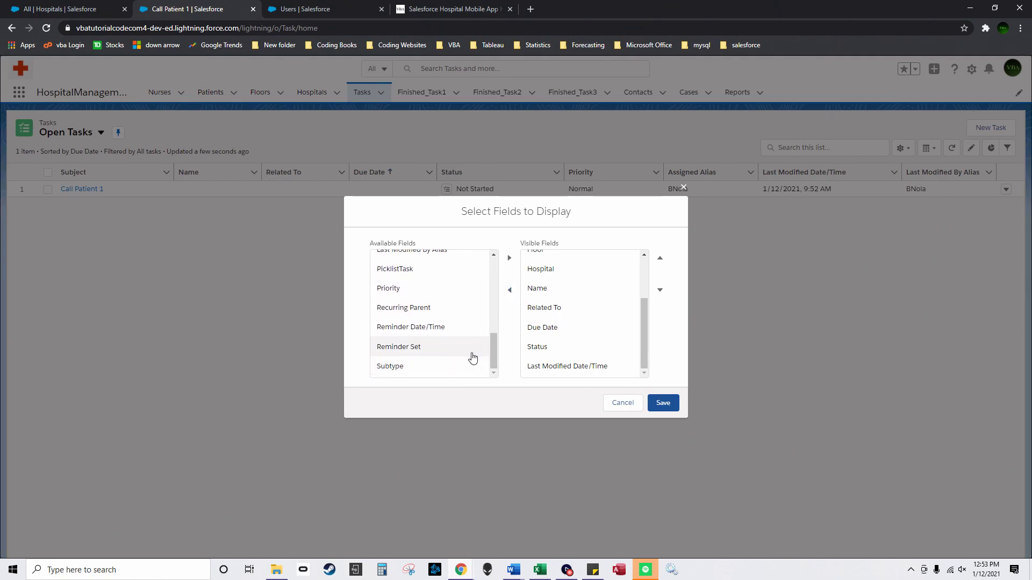
left_click(438, 269)
left_click(510, 258)
left_click_drag(493, 349, 491, 270)
left_click(430, 359)
left_click(509, 260)
Step: Move PicklistTask up the column order above Related To and Name
scroll(430, 318, "down", 4)
left_click(584, 330)
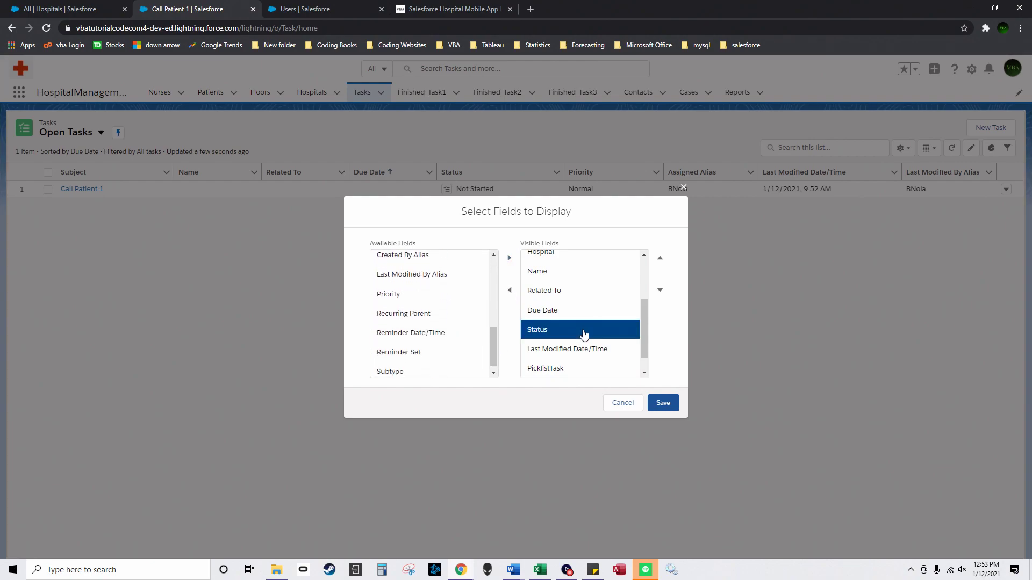
scroll(644, 331, "down", 1)
left_click(580, 344)
left_click(660, 258)
left_click(661, 259)
left_click_drag(643, 327, 646, 305)
left_click(660, 258)
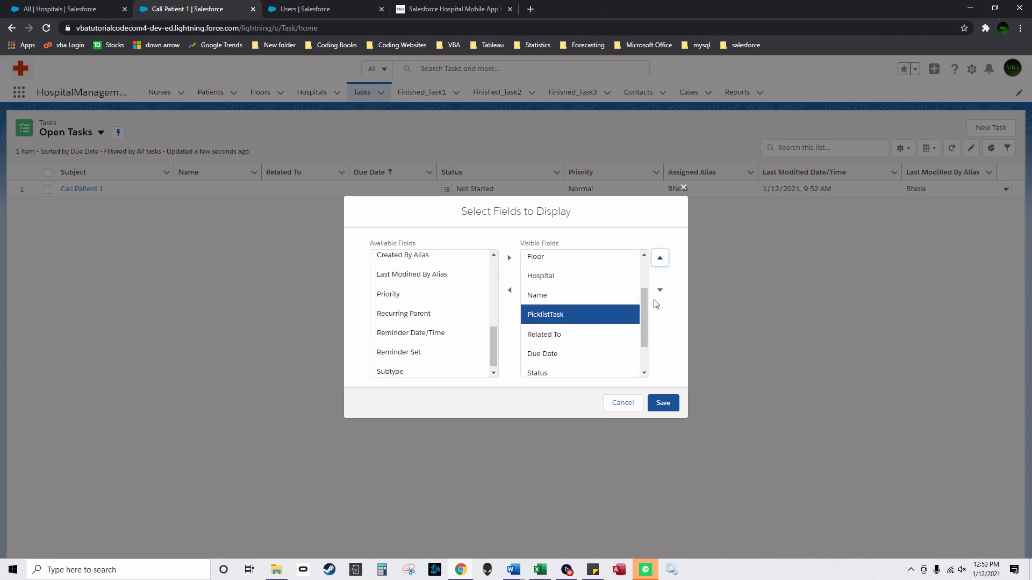
left_click(660, 259)
scroll(611, 369, "down", 2)
Step: Place Assigned to Picklist just below PicklistTask and save the column layout
left_click(611, 367)
left_click(660, 259)
left_click(660, 259)
left_click(660, 258)
left_click(663, 264)
left_click_drag(643, 316, 649, 274)
left_click(661, 261)
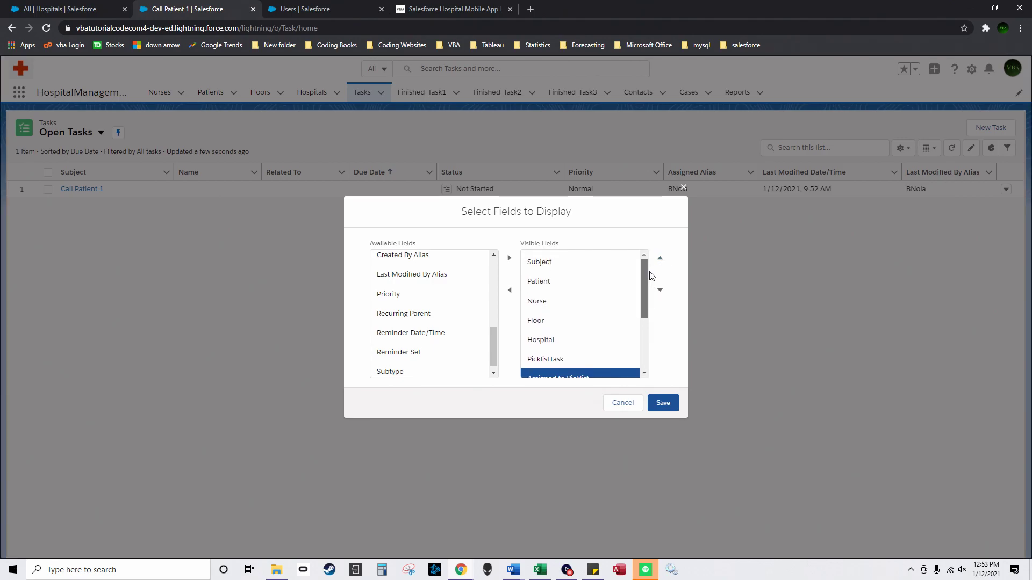
left_click(663, 403)
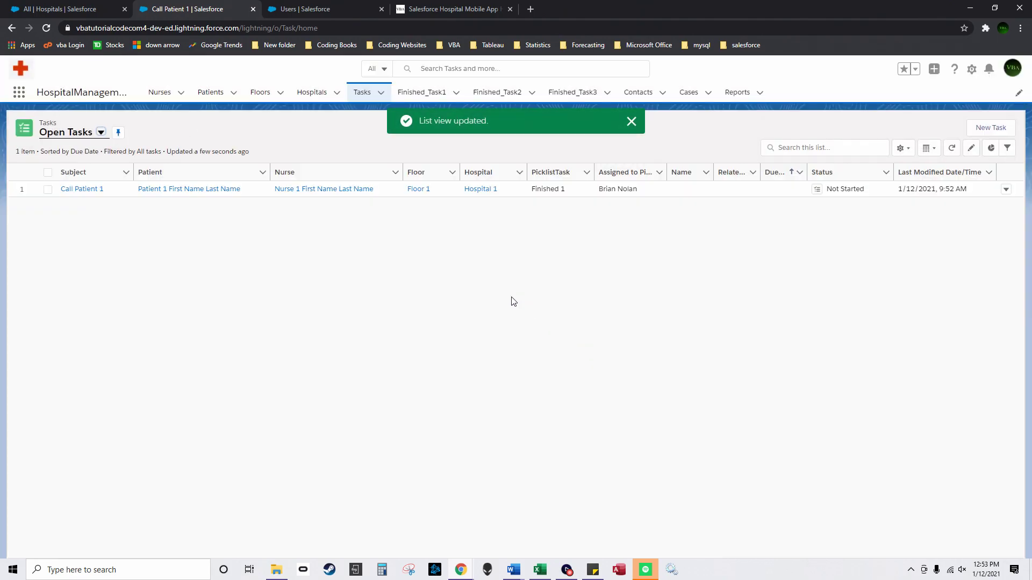
Step: Dismiss the confirmation and browse the Nurses, Patients, Floors and Hospitals lists
left_click(631, 121)
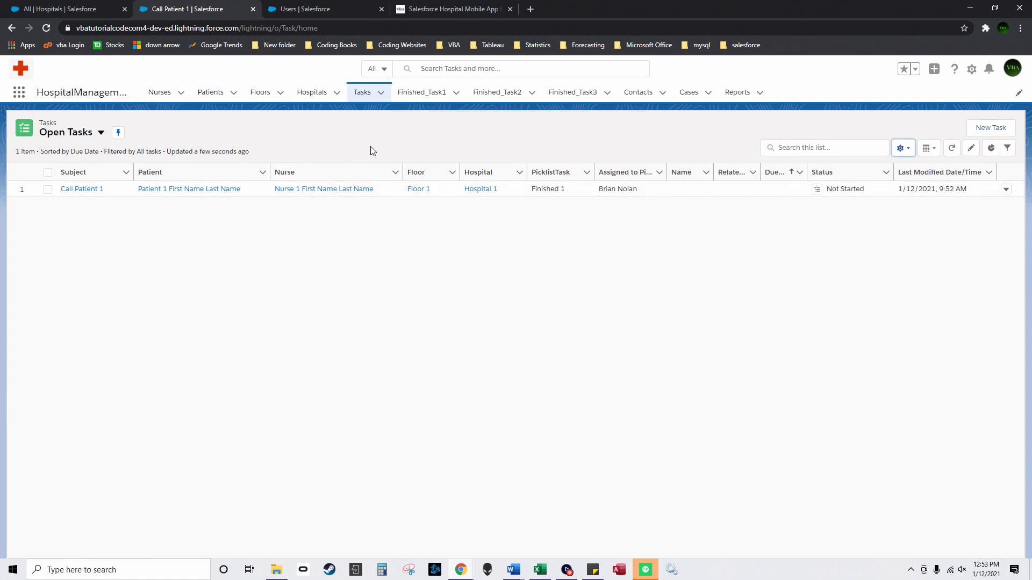
left_click(161, 103)
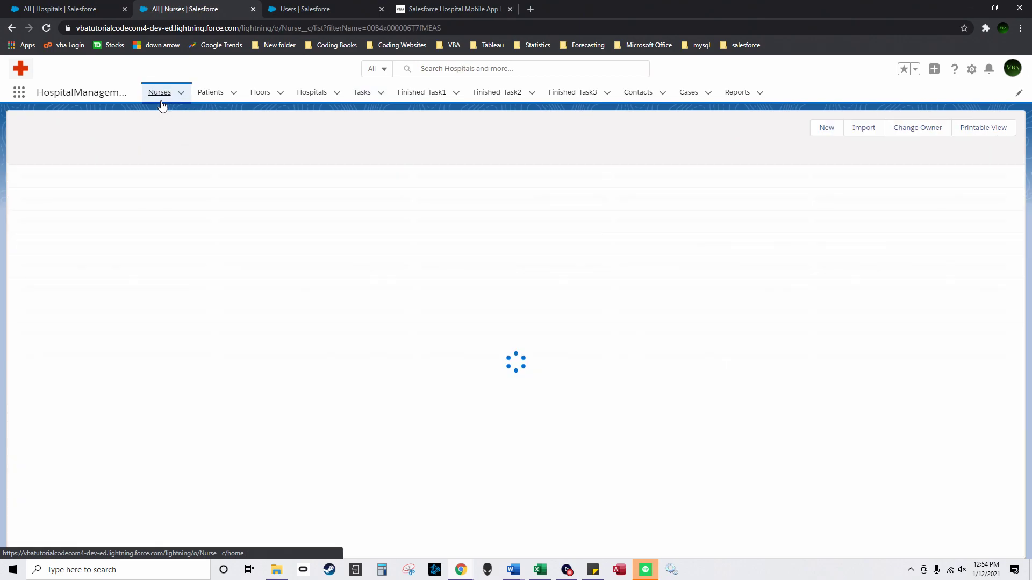
left_click(227, 101)
left_click(273, 99)
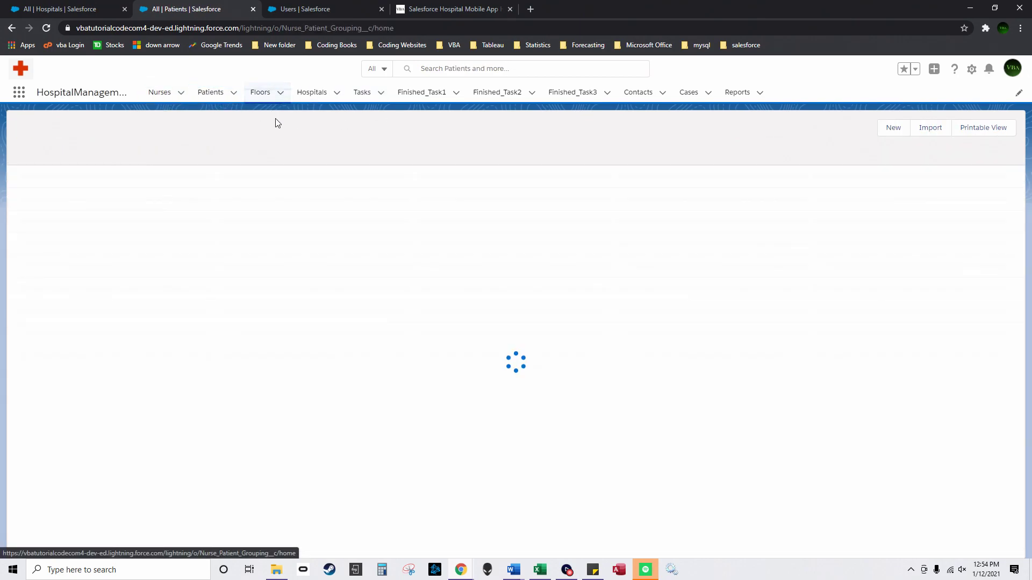
left_click(320, 95)
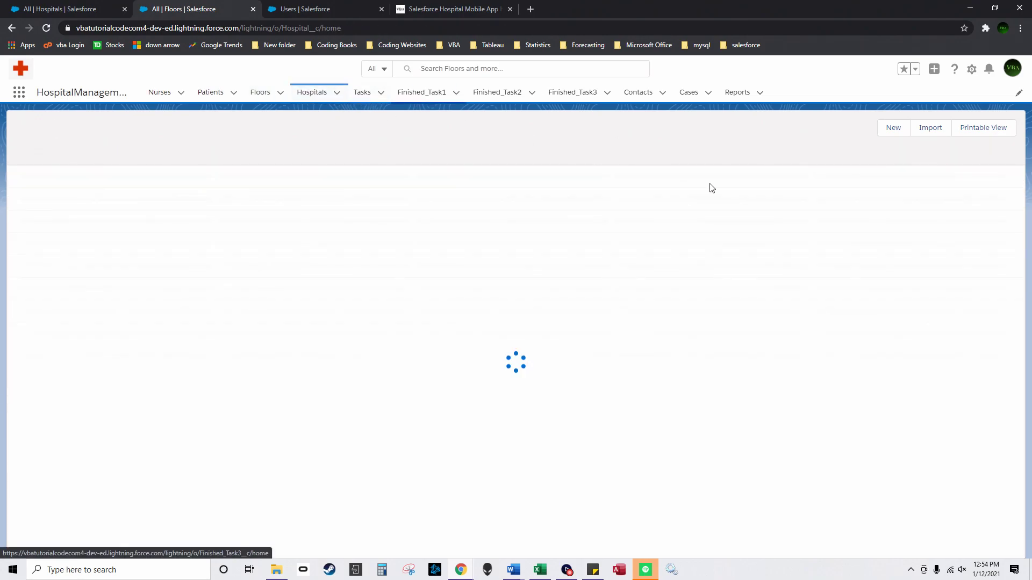
Step: Open the Nurse 1 First Name Last Name record from Nurses and view its related records
left_click(158, 94)
left_click(78, 191)
left_click(50, 178)
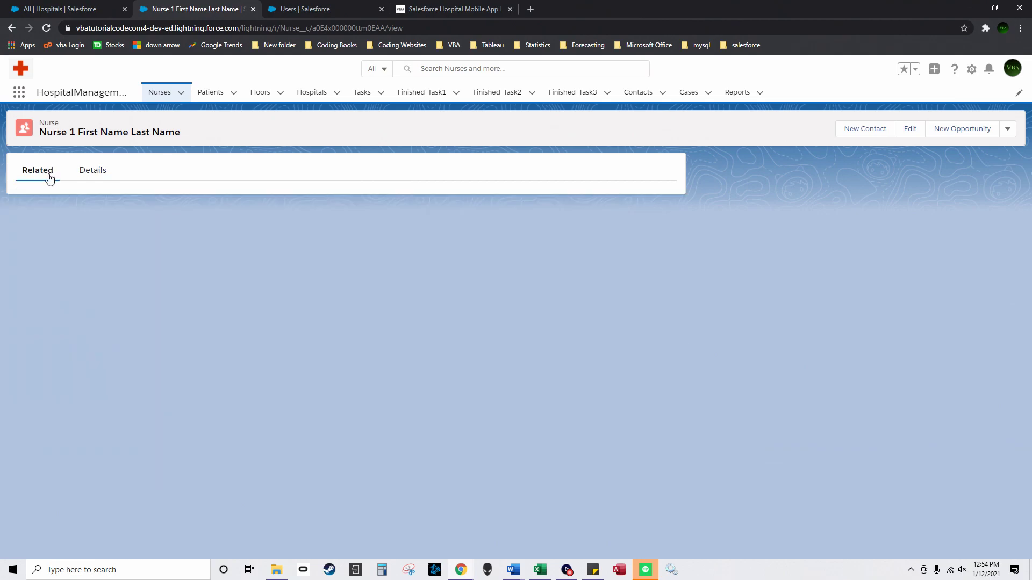
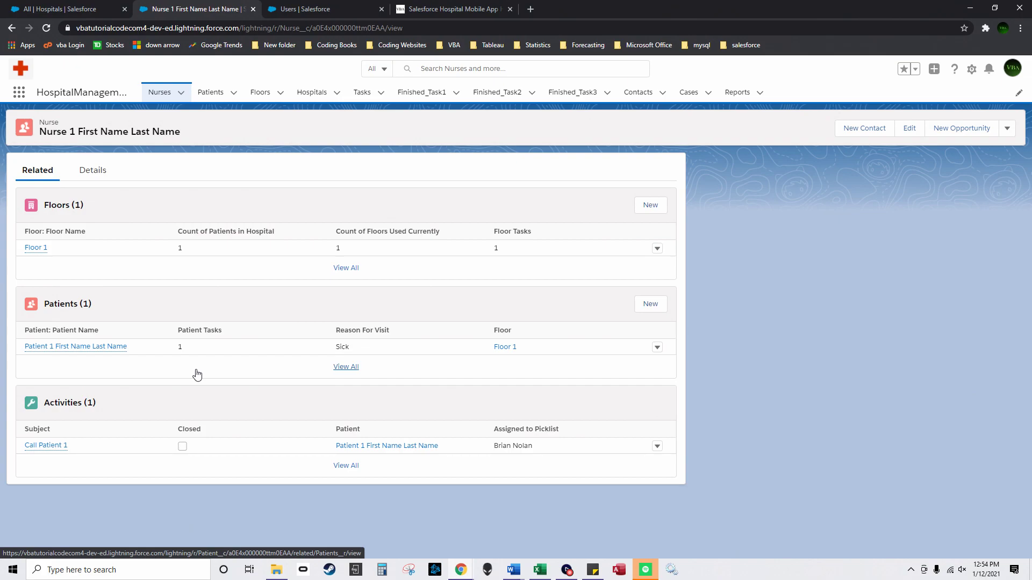
Step: Mark the Call Patient 1 task complete from Nurse 1's Activities
left_click(157, 96)
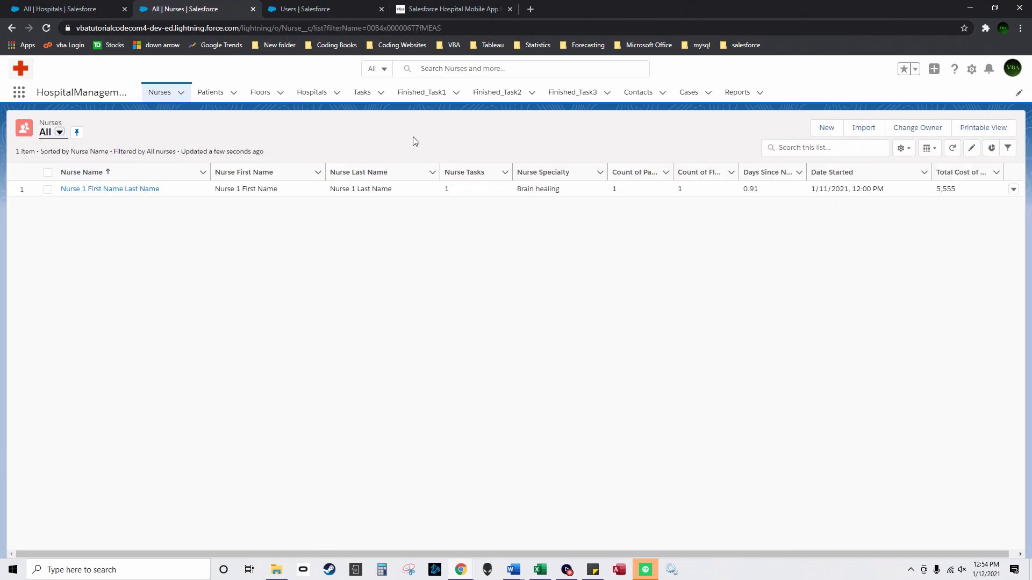
left_click(128, 190)
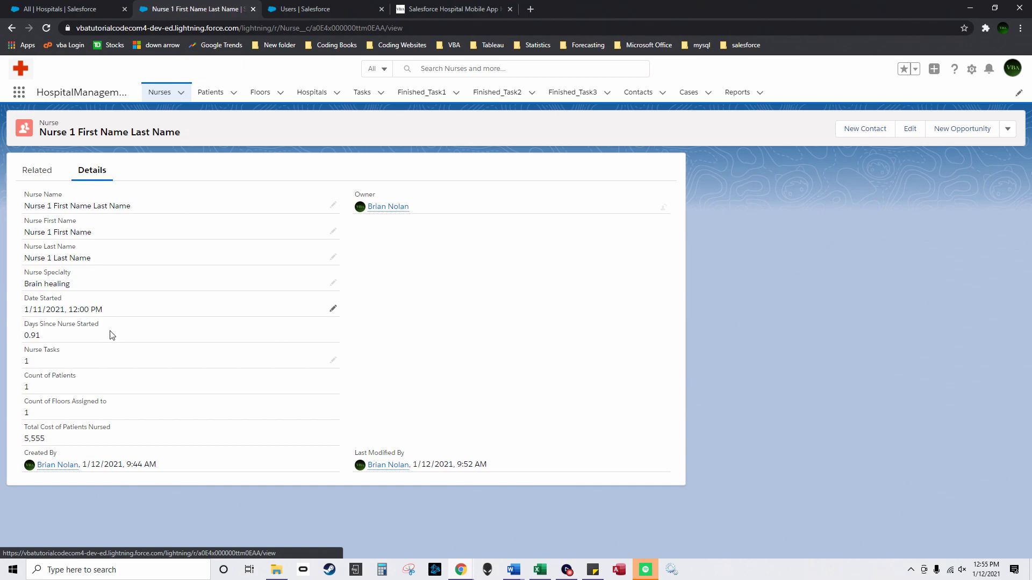
left_click(37, 171)
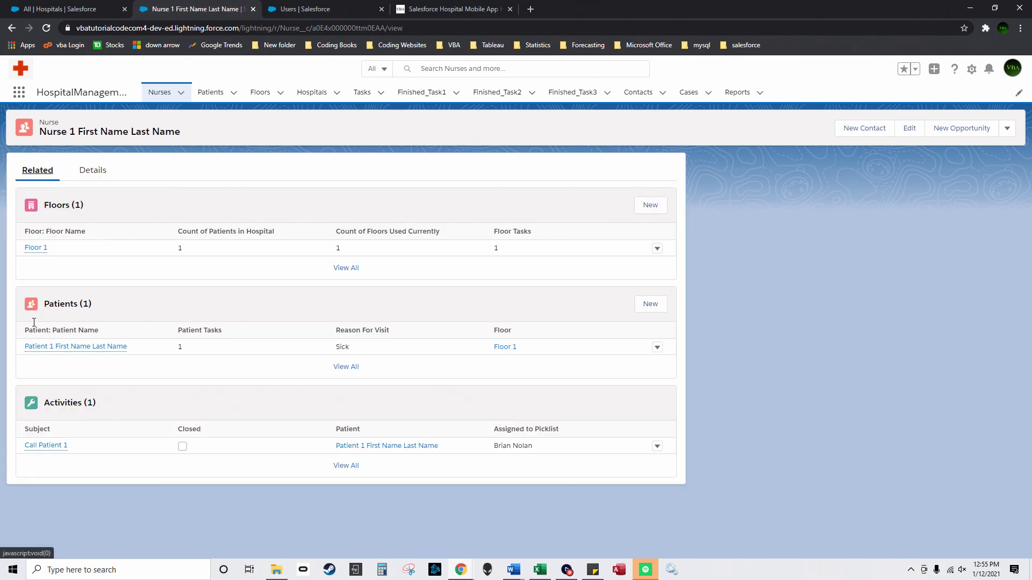
left_click(50, 449)
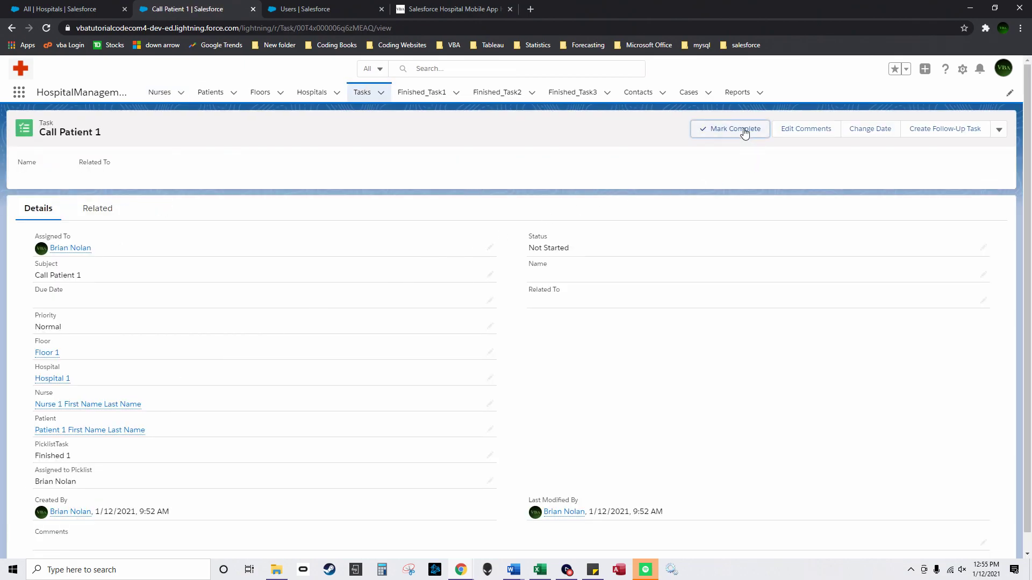
left_click(745, 132)
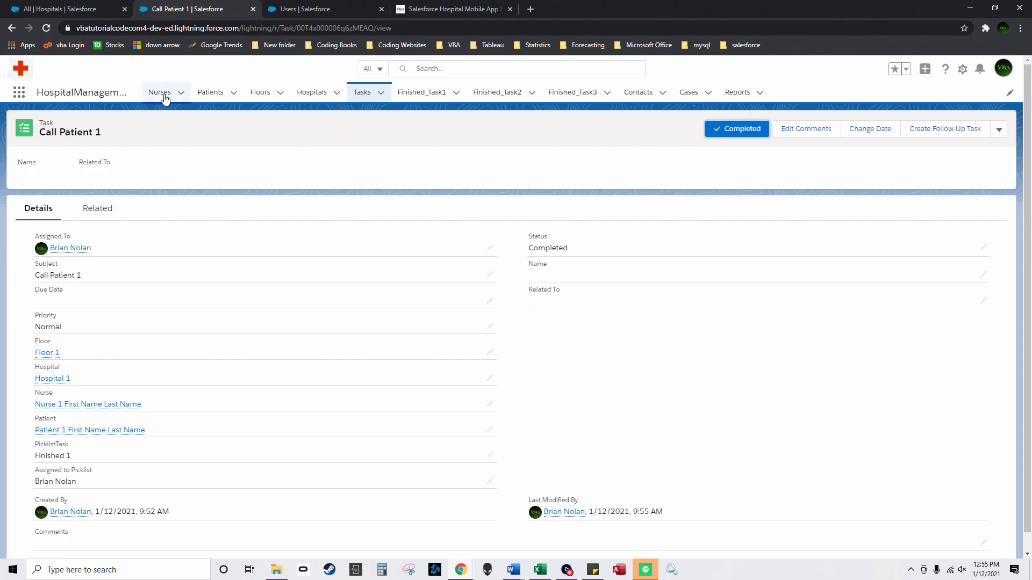
Step: Check the task counts in the Nurses, Patients, Floors and Hospitals lists
left_click(165, 98)
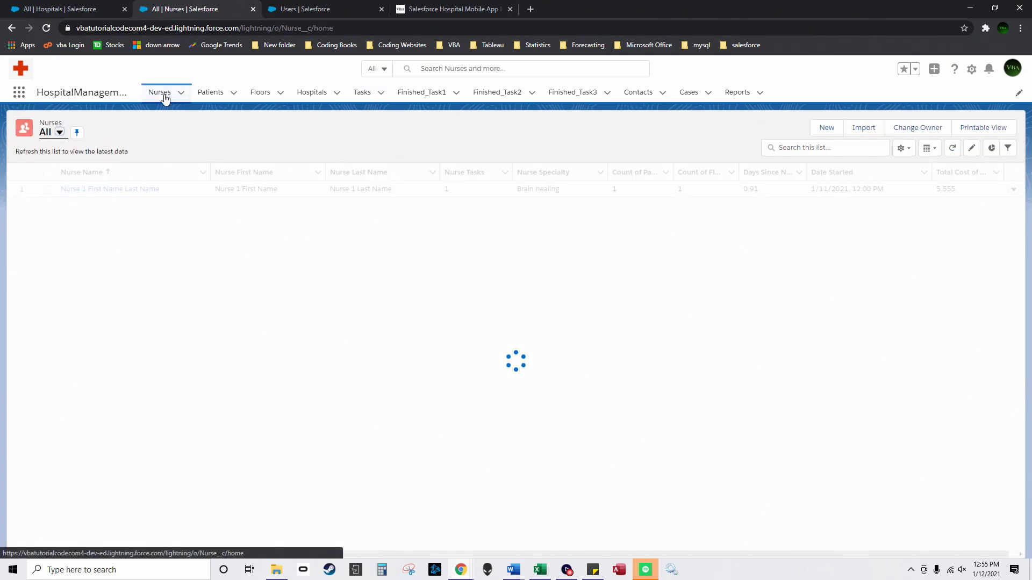
left_click(207, 101)
left_click(266, 98)
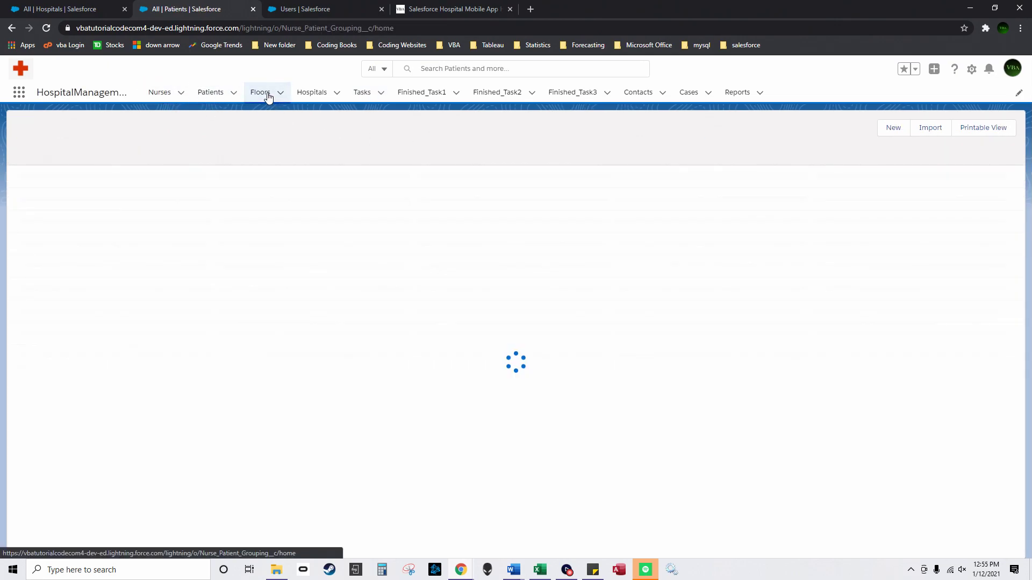
left_click(325, 100)
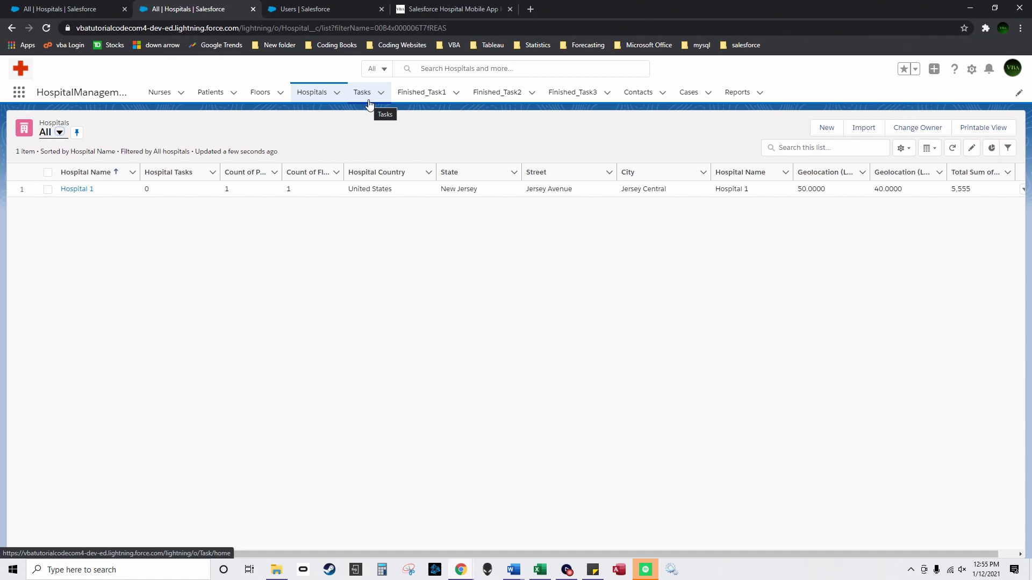
Step: Widen the Assigned to Picklist and PicklistTask columns in Tasks, then view Finished_Task1
left_click(369, 104)
left_click_drag(668, 172, 700, 172)
left_click_drag(595, 172, 601, 172)
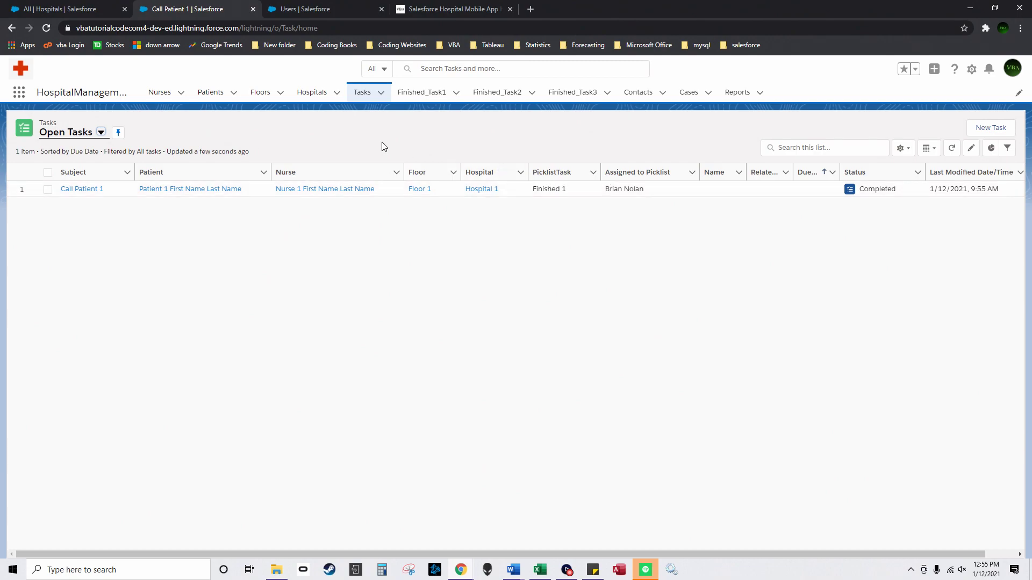
left_click(423, 94)
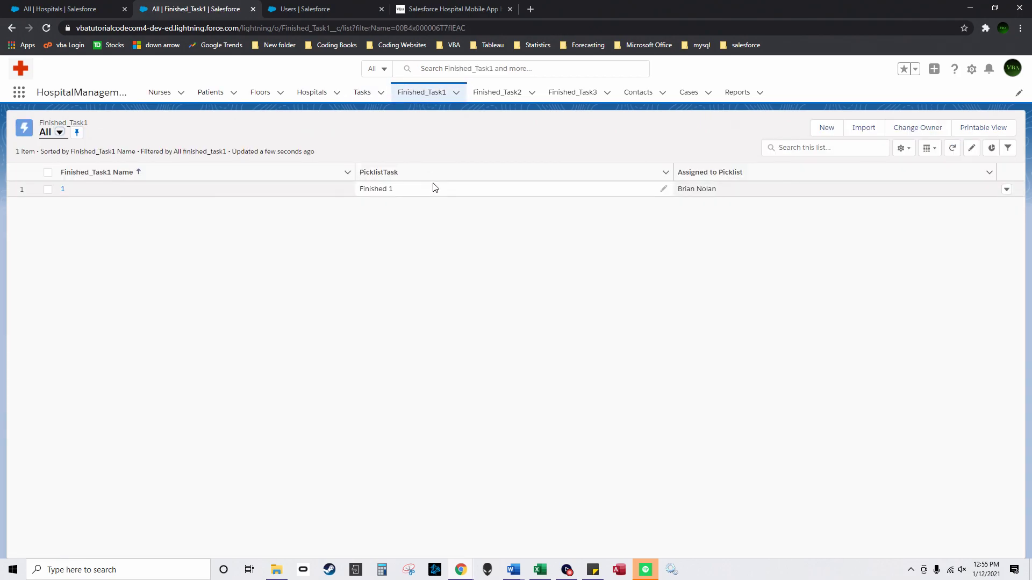
Step: Make Finished 2 the current PicklistTask of Finished_Task1 record 1
left_click(63, 190)
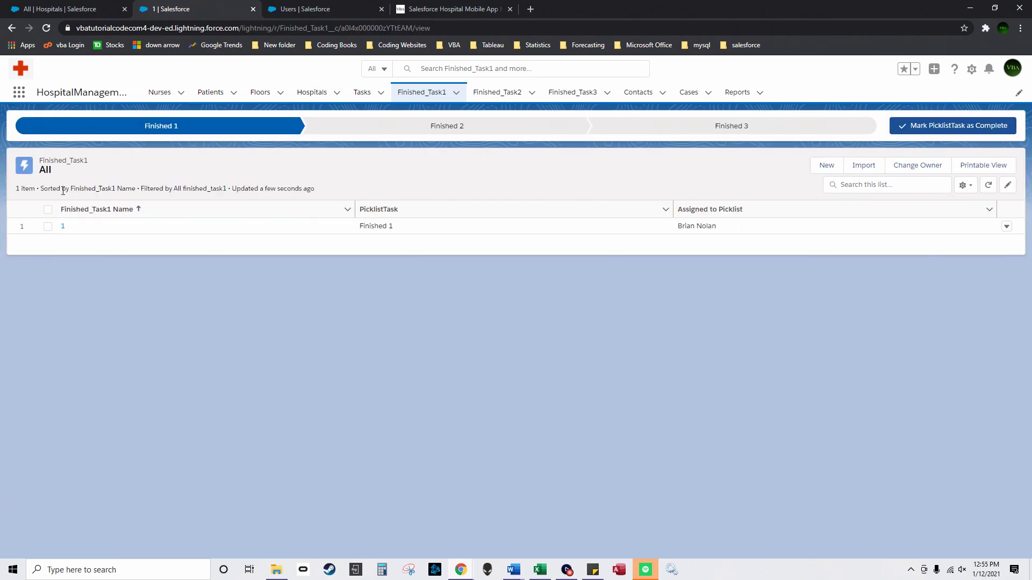
left_click(402, 133)
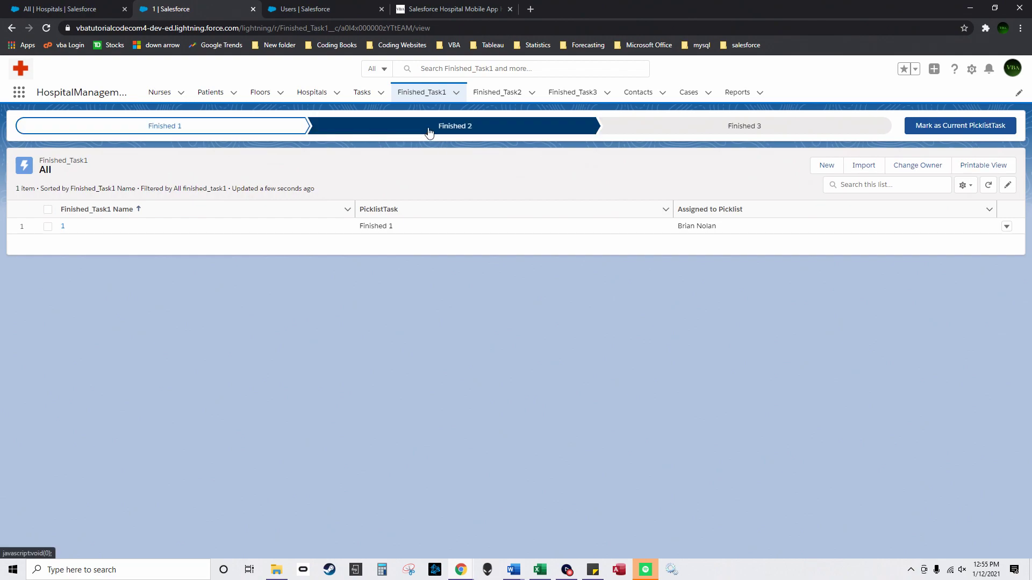
left_click(930, 127)
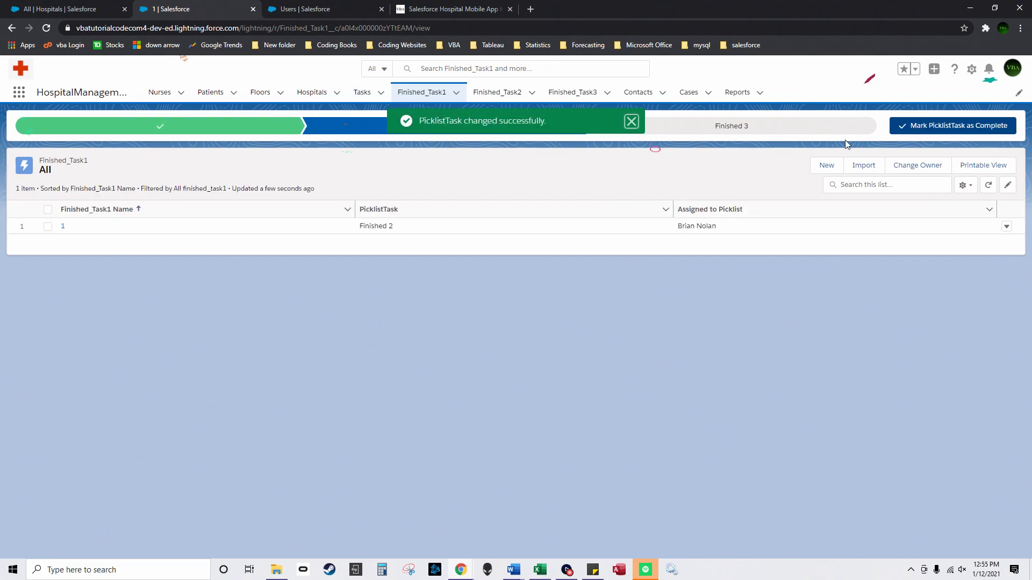
Step: Review the Finished_Task2, Finished_Task3 and Finished_Task1 lists
left_click(490, 95)
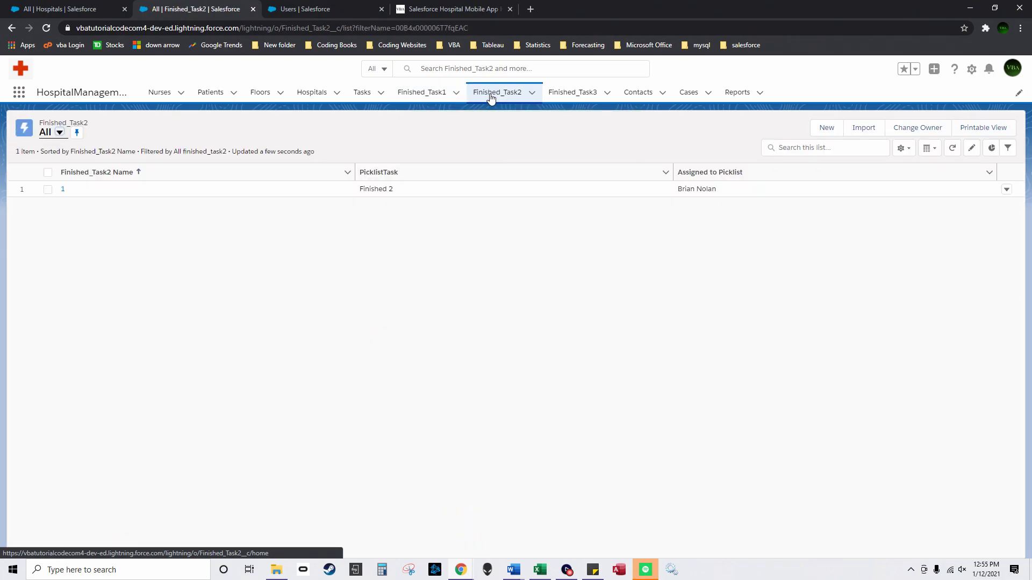
left_click(570, 97)
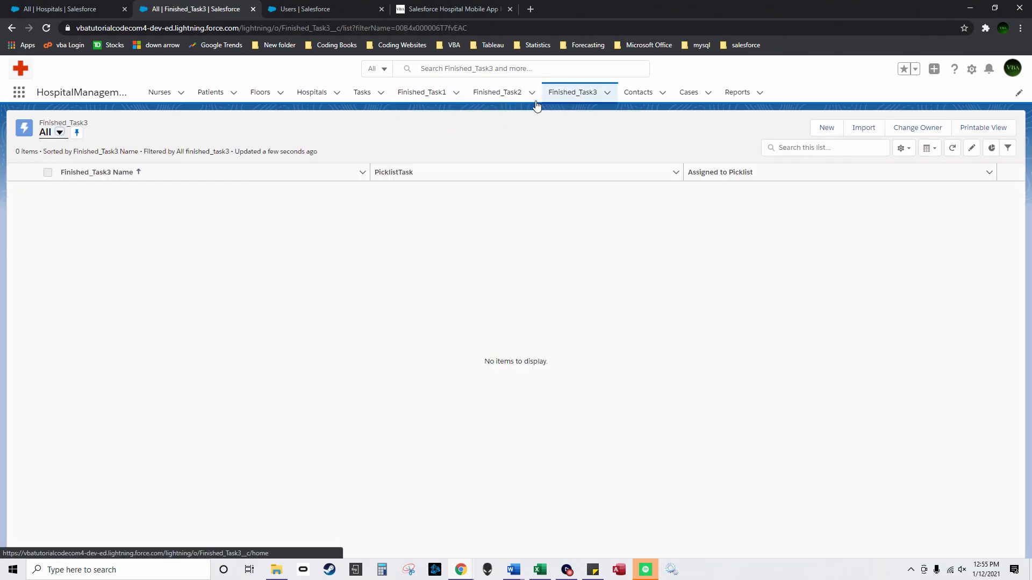
left_click(478, 100)
left_click(422, 98)
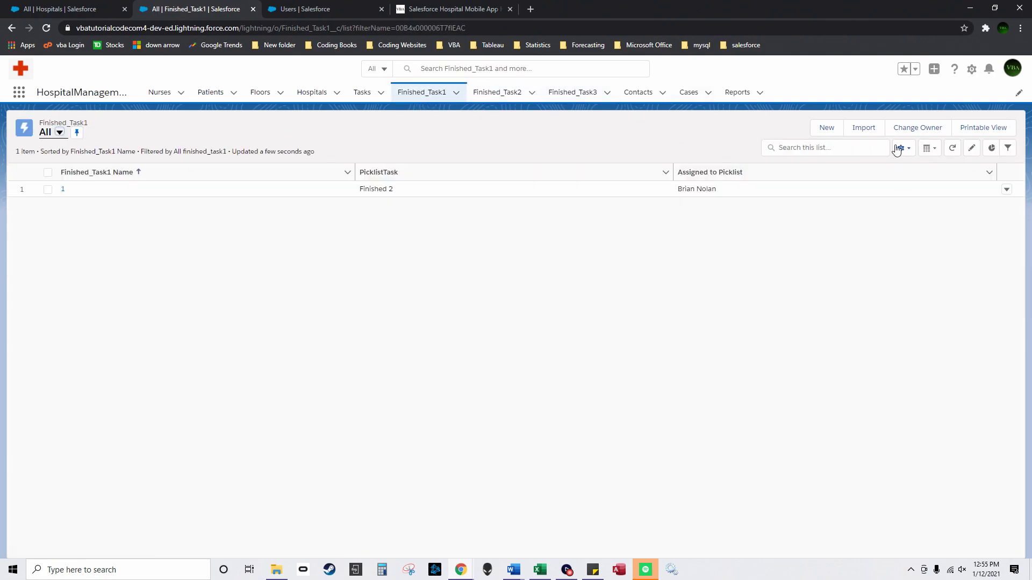
Step: Filter the Finished_Task1 list to PicklistTask equals Finished 1 and save
left_click(1008, 148)
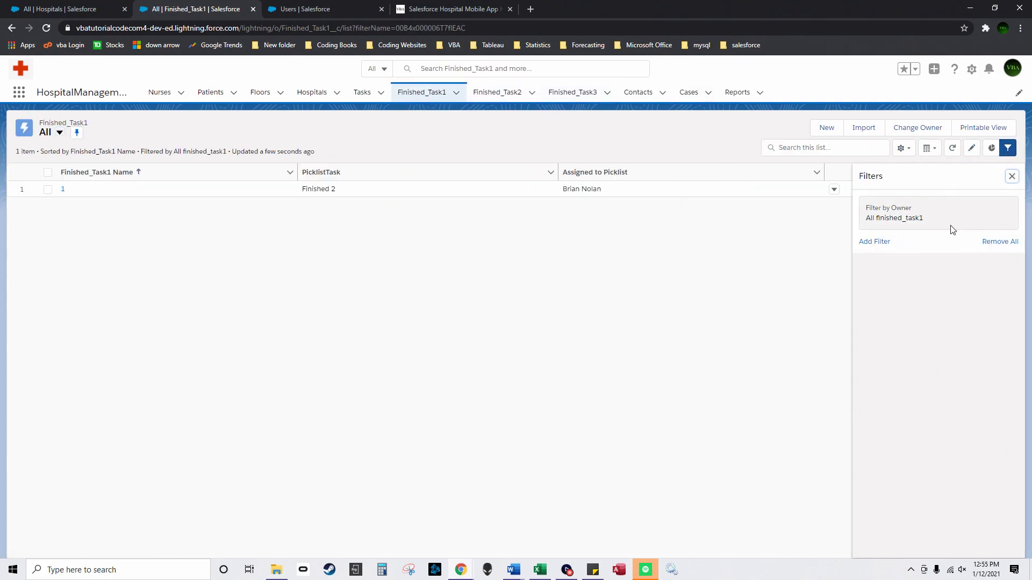
left_click(882, 243)
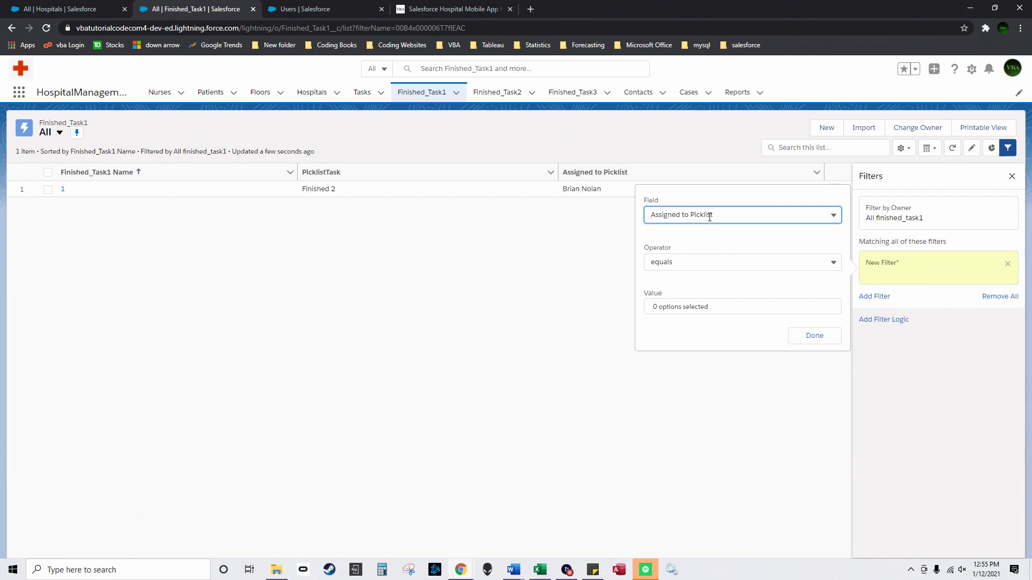
left_click(709, 216)
scroll(725, 368, "down", 1)
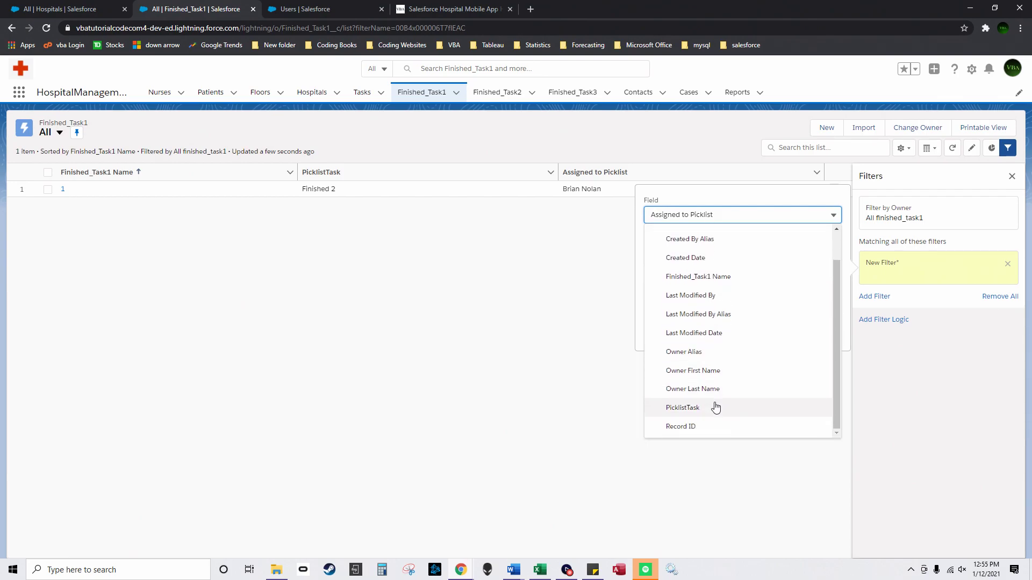
left_click(716, 405)
left_click(721, 305)
left_click(713, 263)
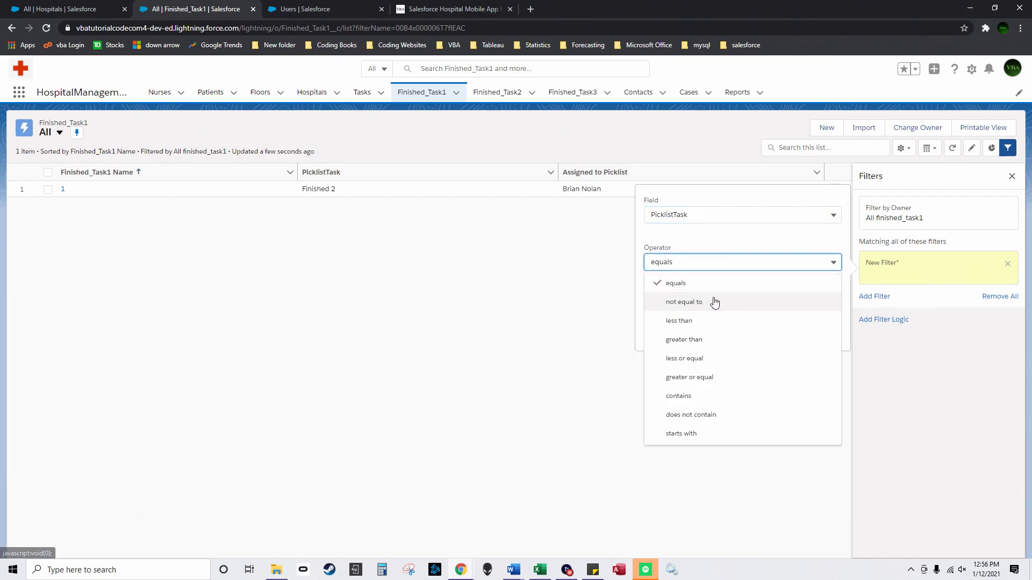
left_click(723, 310)
left_click(724, 310)
left_click(707, 300)
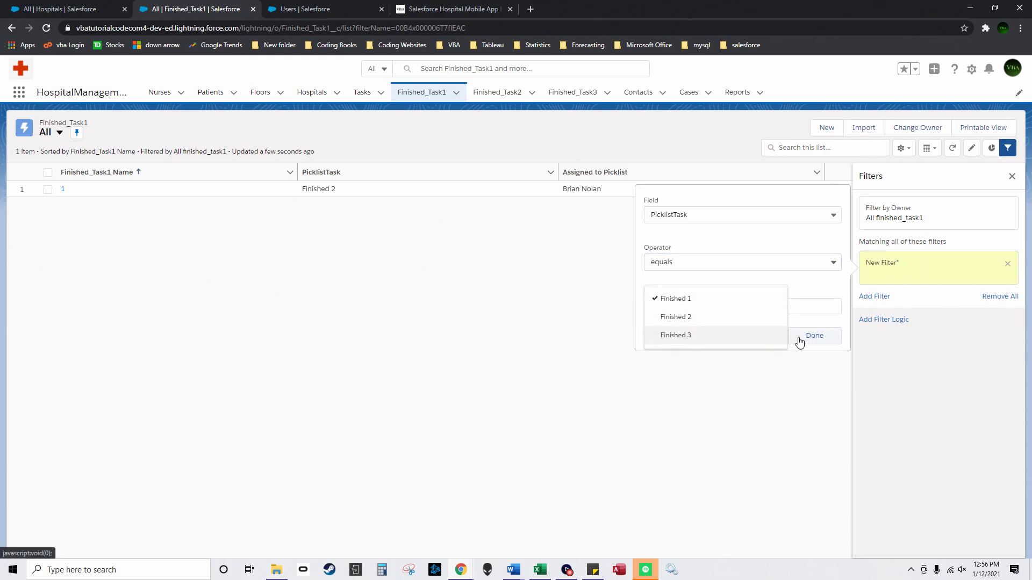
left_click(809, 336)
left_click(985, 183)
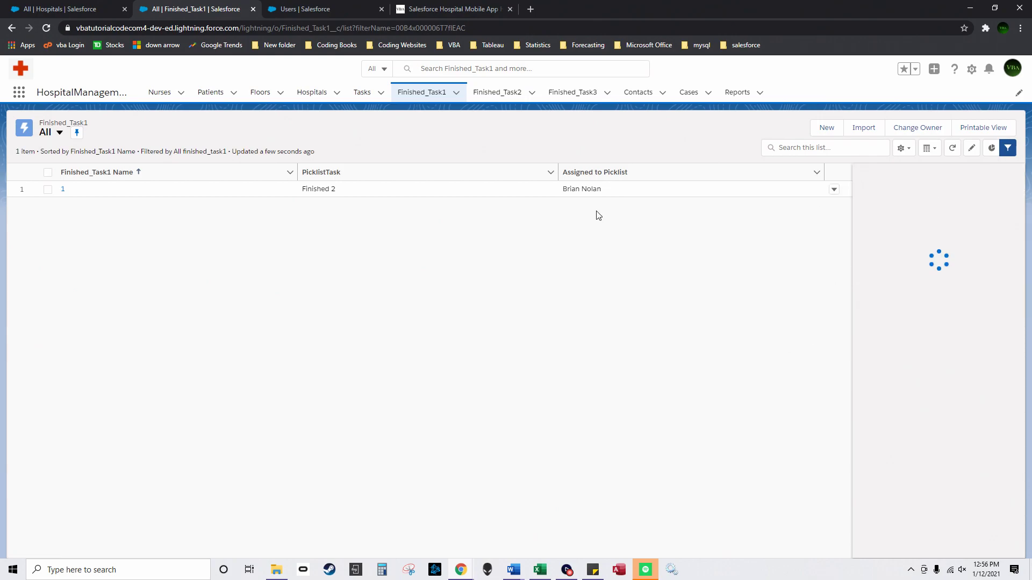
left_click(630, 121)
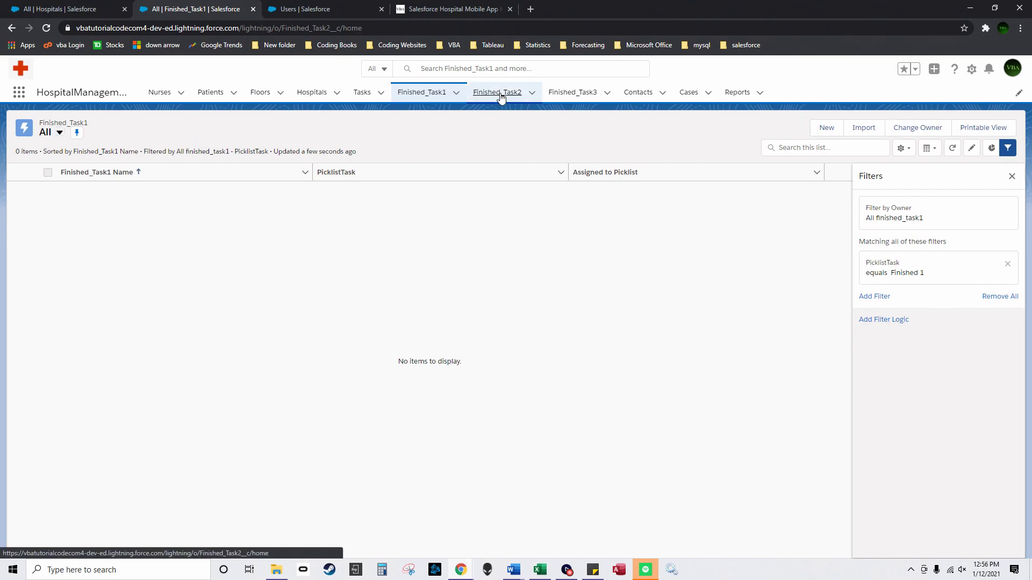
Step: Filter the Finished_Task2 list to PicklistTask equals Finished 2 and save
left_click(497, 92)
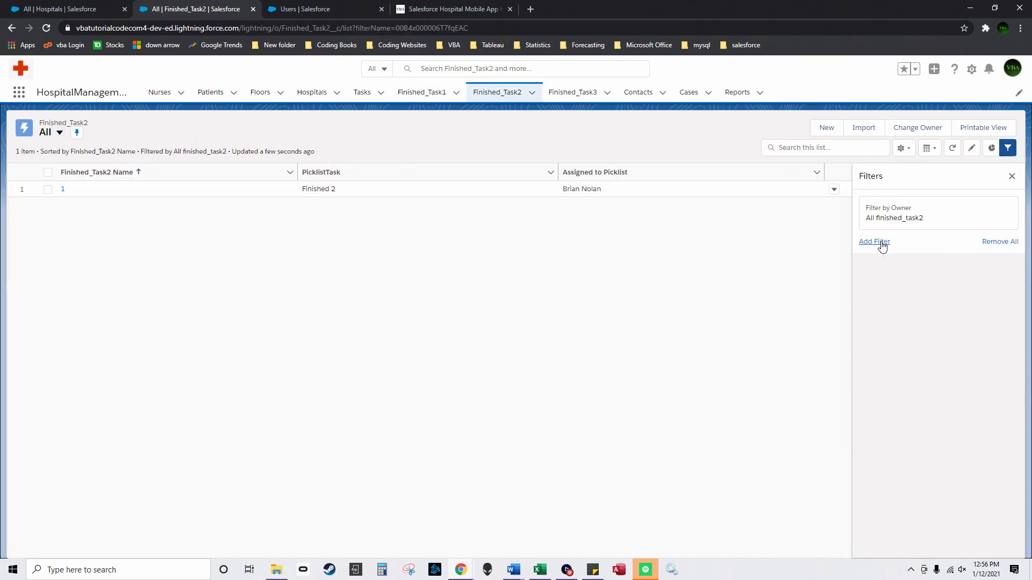
left_click(881, 242)
left_click(721, 218)
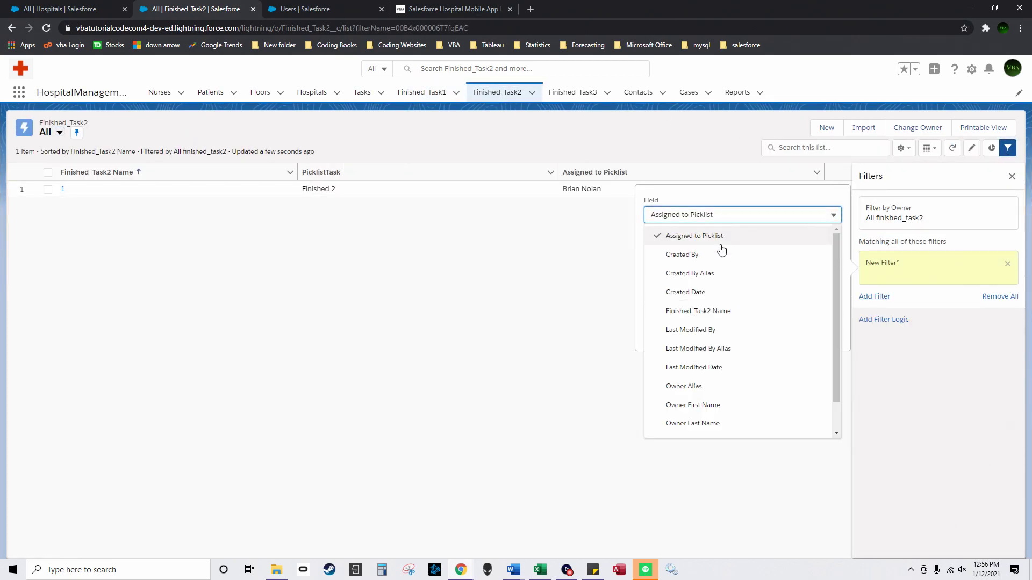
scroll(742, 387, "down", 1)
left_click(702, 409)
left_click(707, 311)
left_click(694, 316)
left_click(809, 335)
left_click(985, 179)
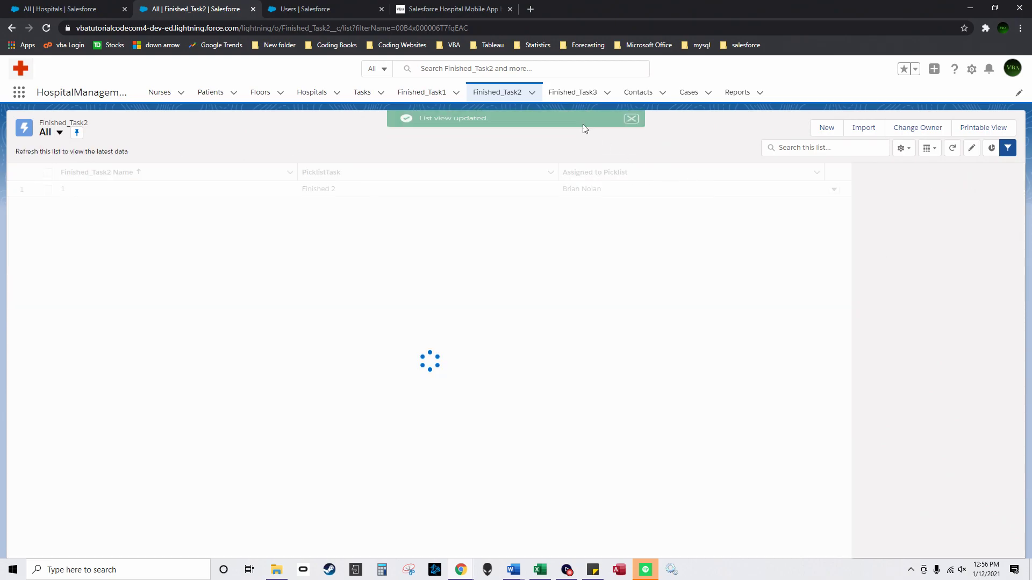
Step: Filter Finished_Task3 to PicklistTask equals Finished 3, then recheck the Finished_Task2 list
left_click(563, 94)
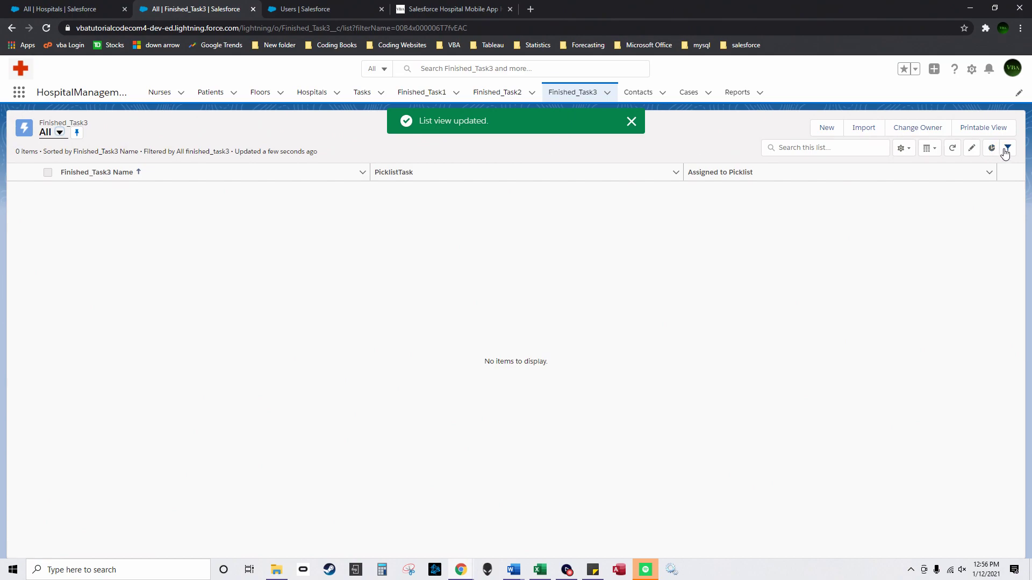
left_click(1008, 148)
left_click(875, 242)
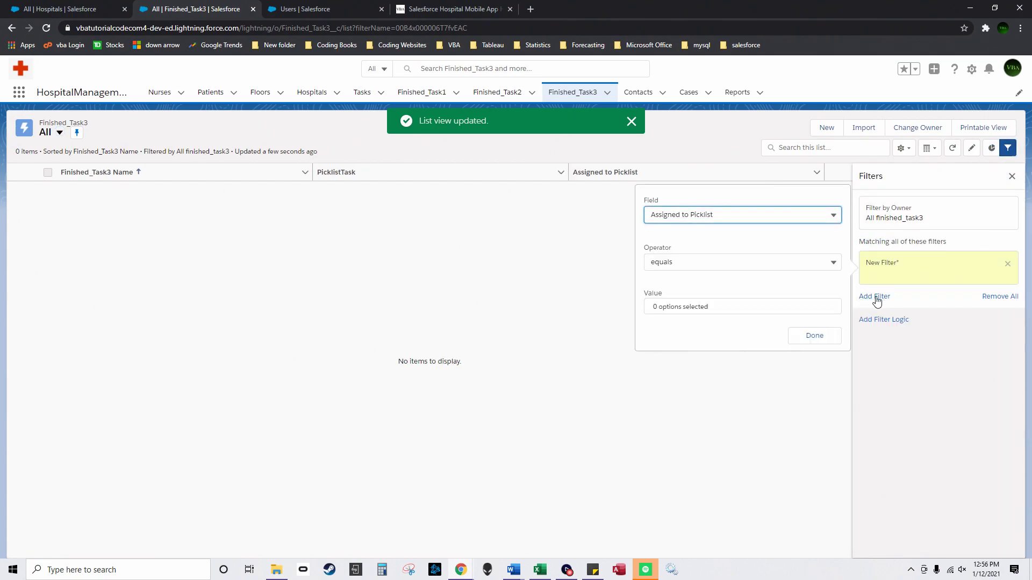
left_click(705, 215)
scroll(731, 317, "down", 2)
left_click(699, 406)
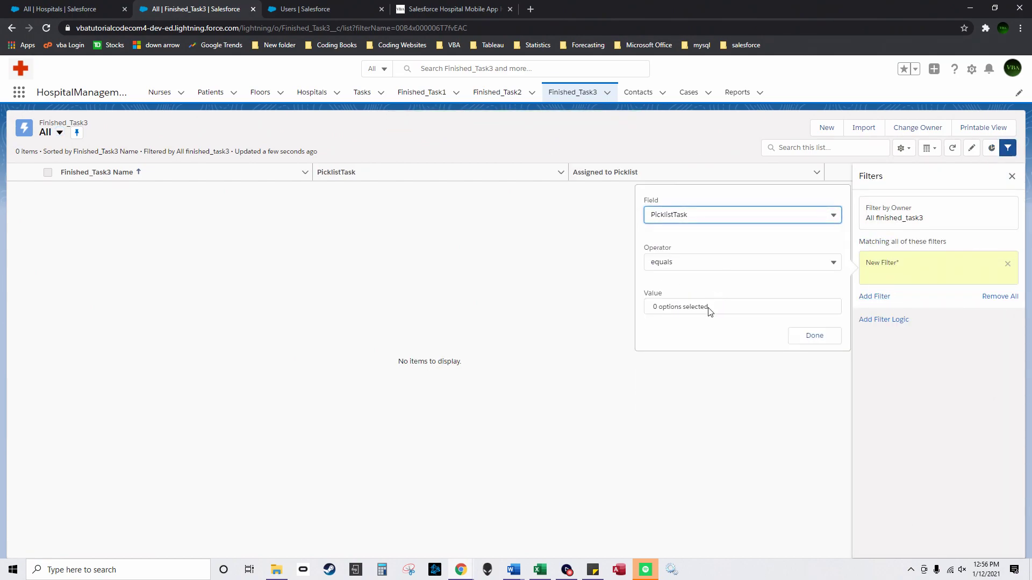
left_click(709, 311)
left_click(702, 337)
left_click(811, 336)
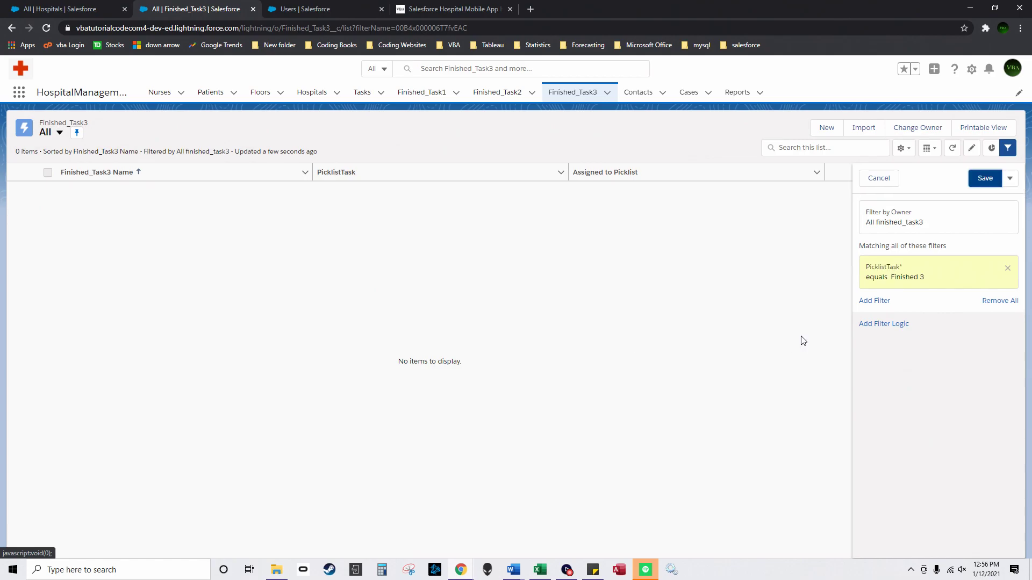
left_click(987, 178)
left_click(499, 92)
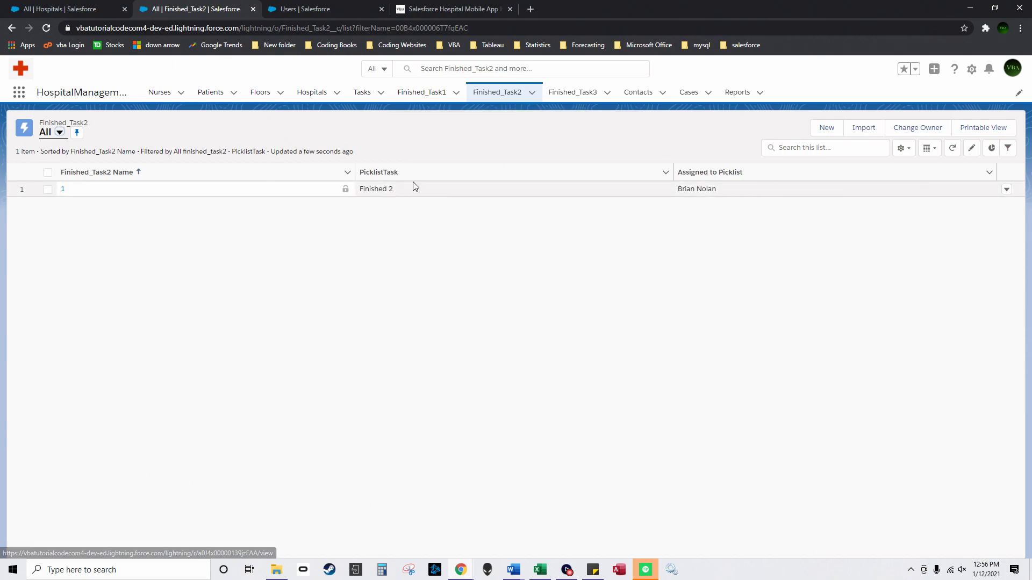
Step: Move Finished_Task2 record 1 to the Finished 3 stage
left_click(664, 190)
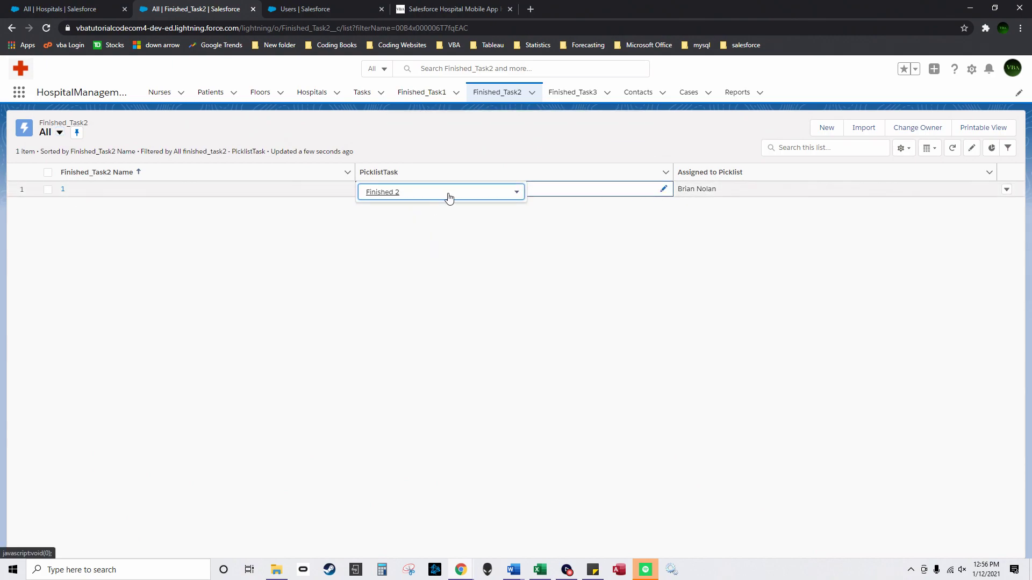
left_click(450, 195)
left_click(63, 190)
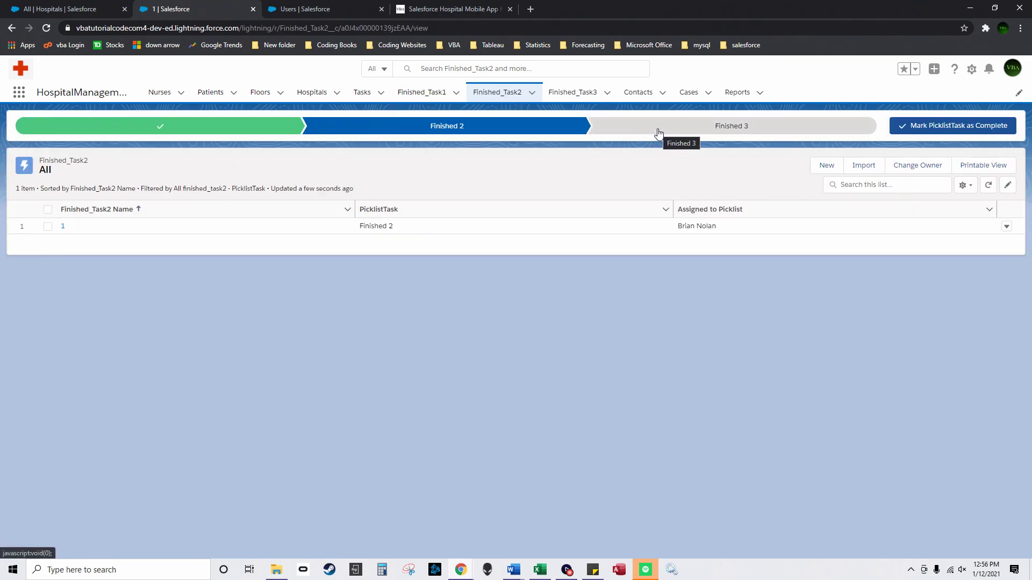
left_click(658, 133)
left_click(960, 131)
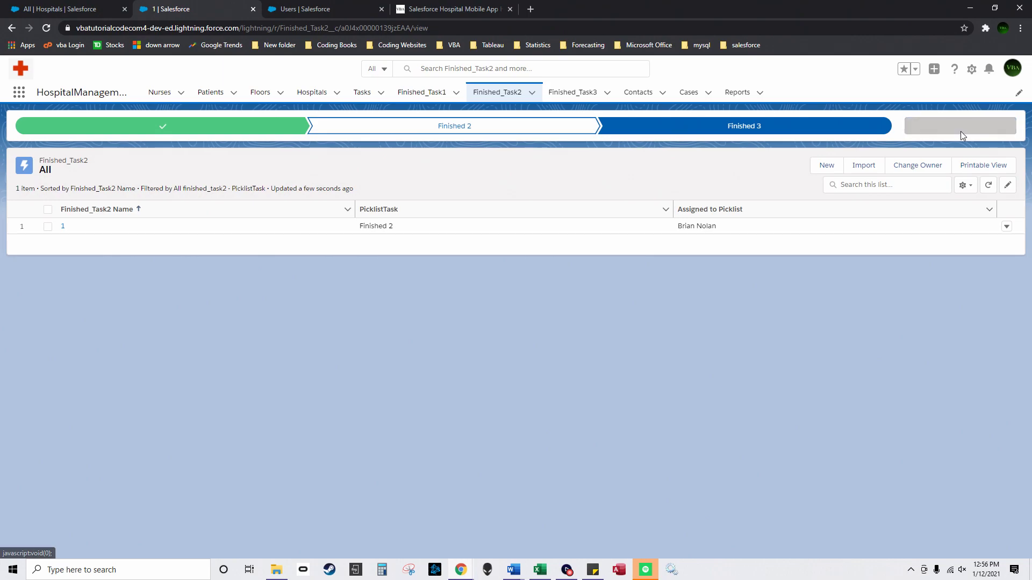
Step: Set Finished_Task3 record 1's current stage to Finished 1
left_click(556, 96)
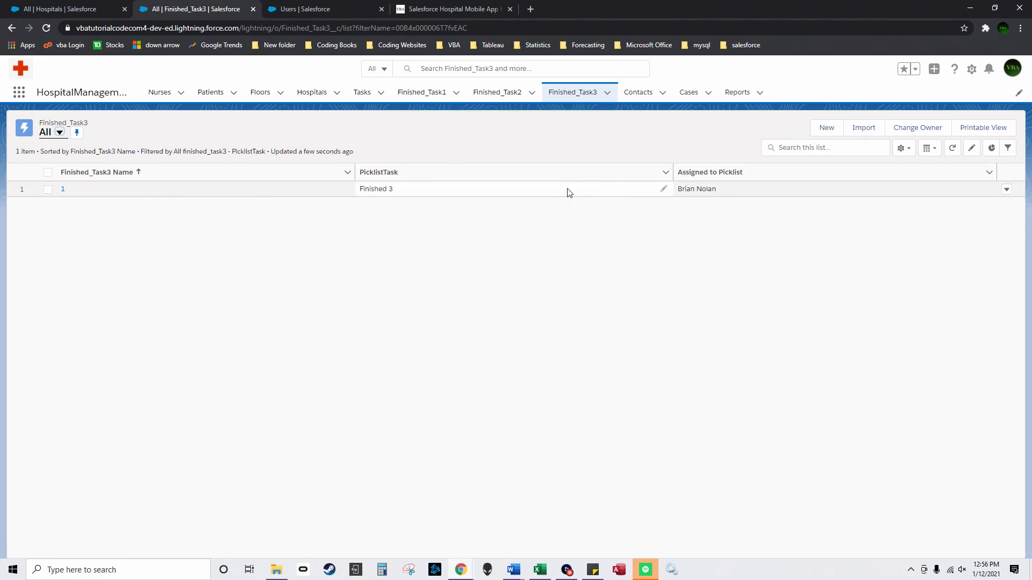
left_click(63, 190)
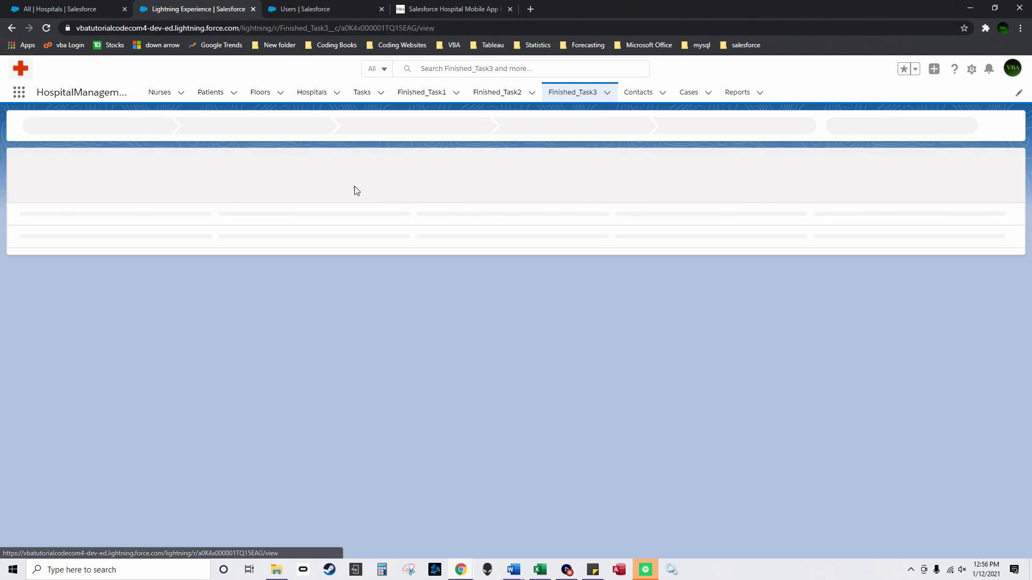
left_click(215, 128)
left_click(952, 125)
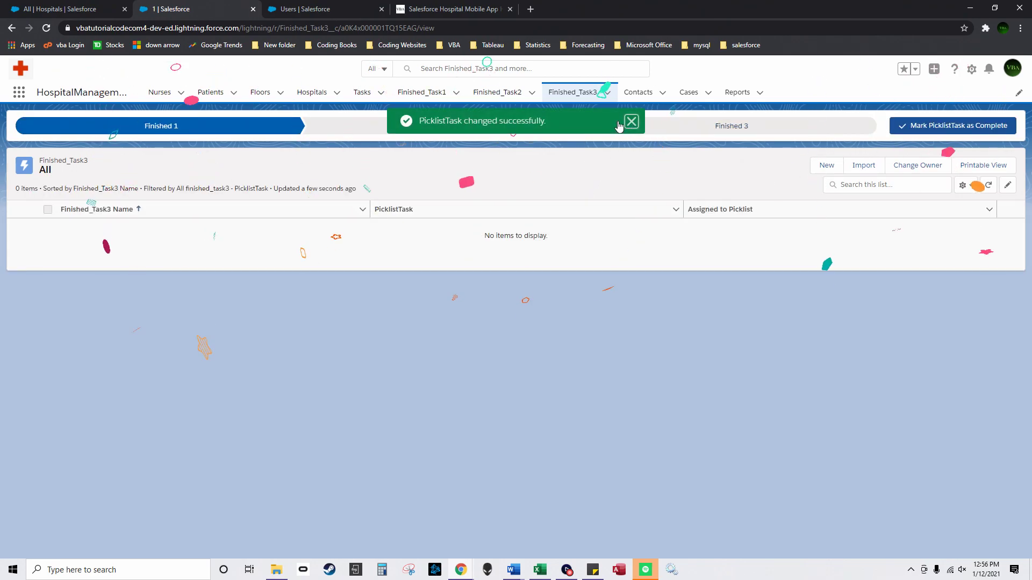
left_click(628, 118)
Step: Confirm the Finished_Task1 and Finished_Task2 lists now show no records
left_click(410, 100)
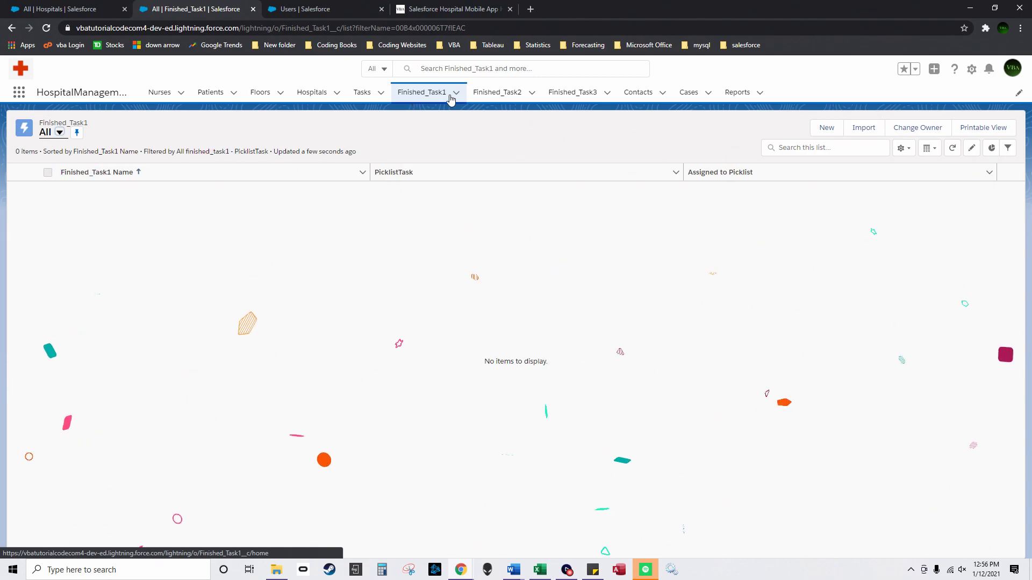
left_click(490, 97)
left_click(425, 96)
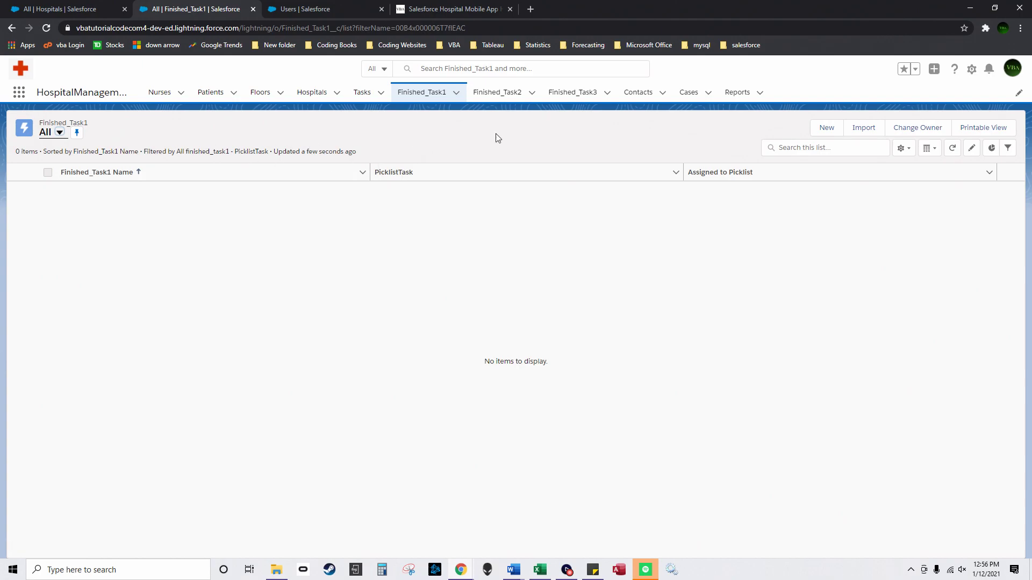
left_click(500, 96)
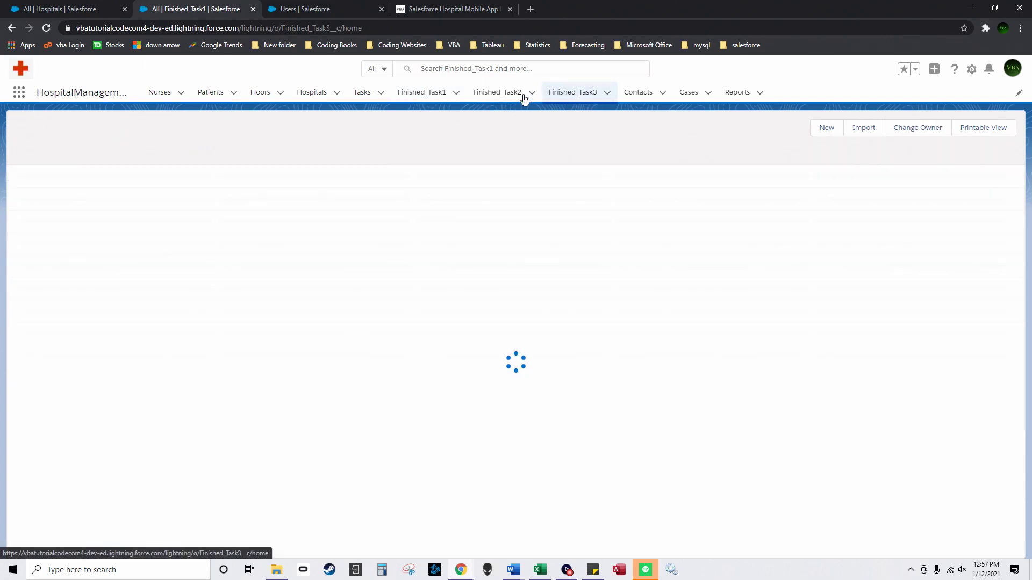
left_click(439, 99)
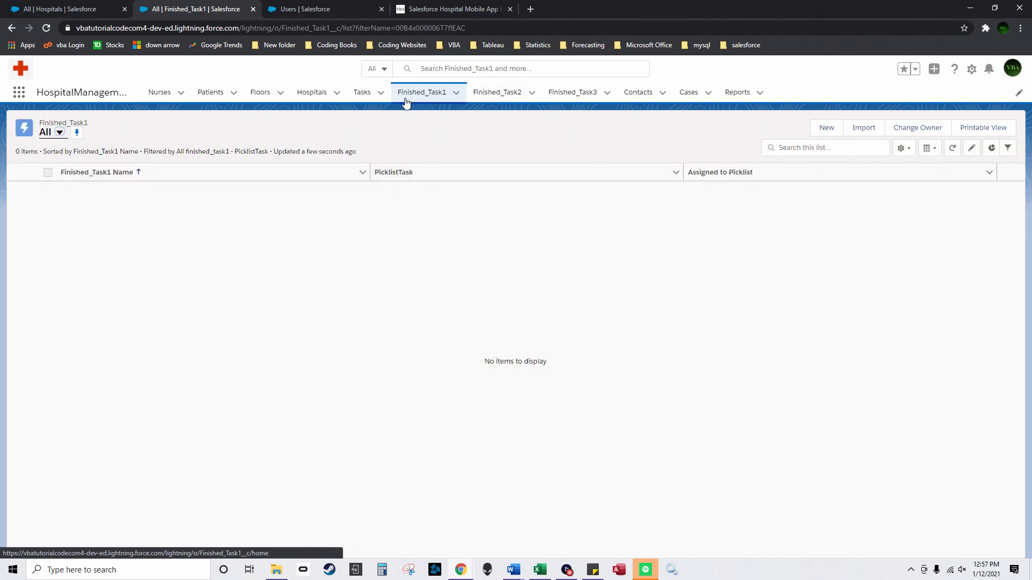
Step: Launch the Developer Console and open the FinishedTaskNext3 trigger from Triggers
left_click(972, 69)
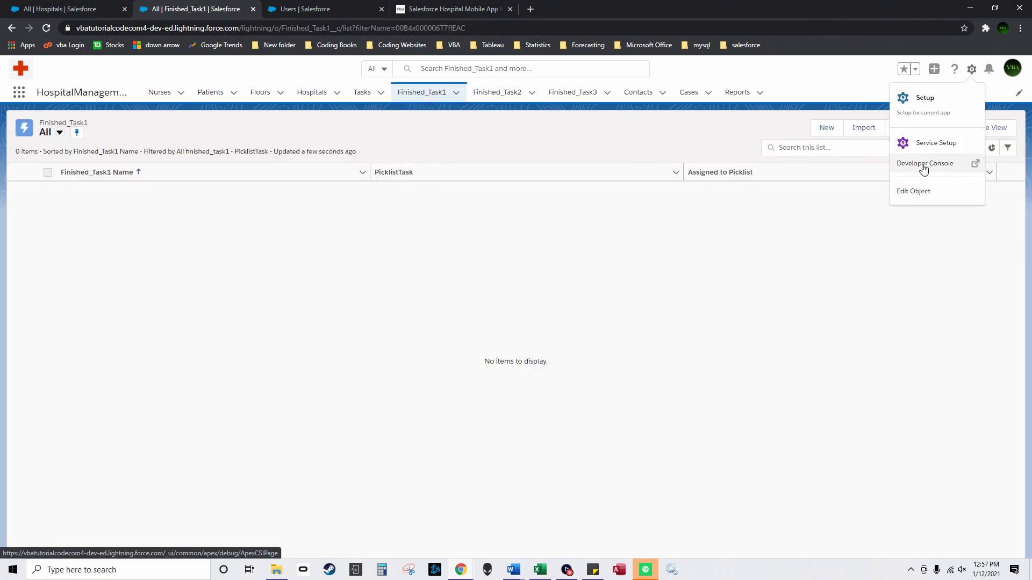
left_click(921, 166)
left_click_drag(721, 77, 401, 103)
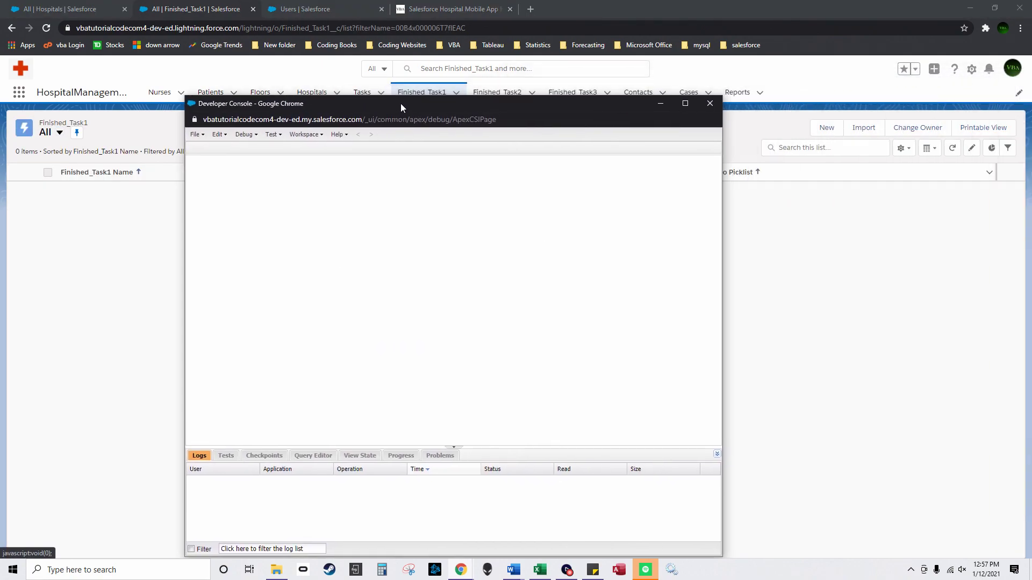
left_click(207, 140)
left_click(213, 165)
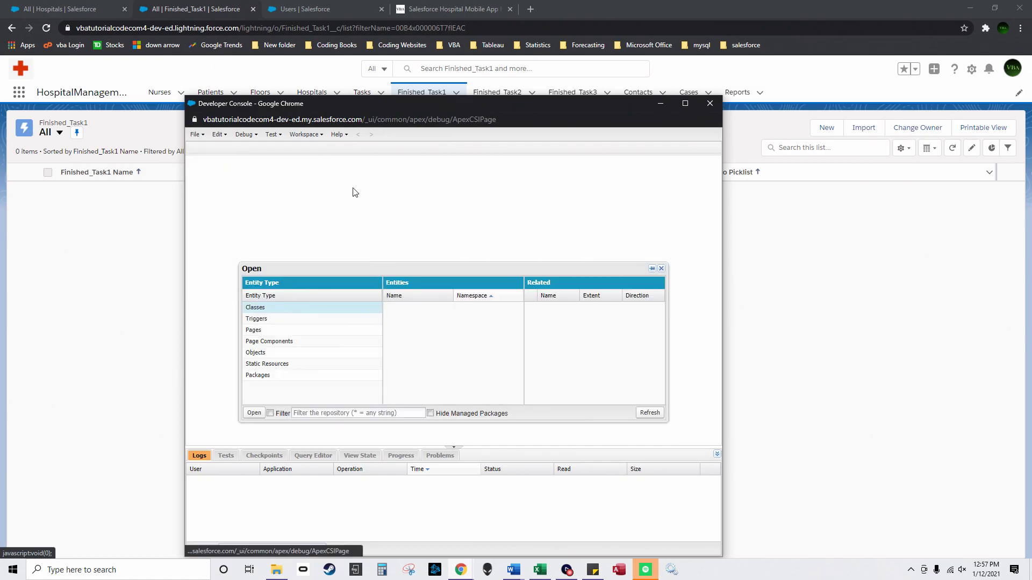
left_click(286, 321)
double_click(438, 330)
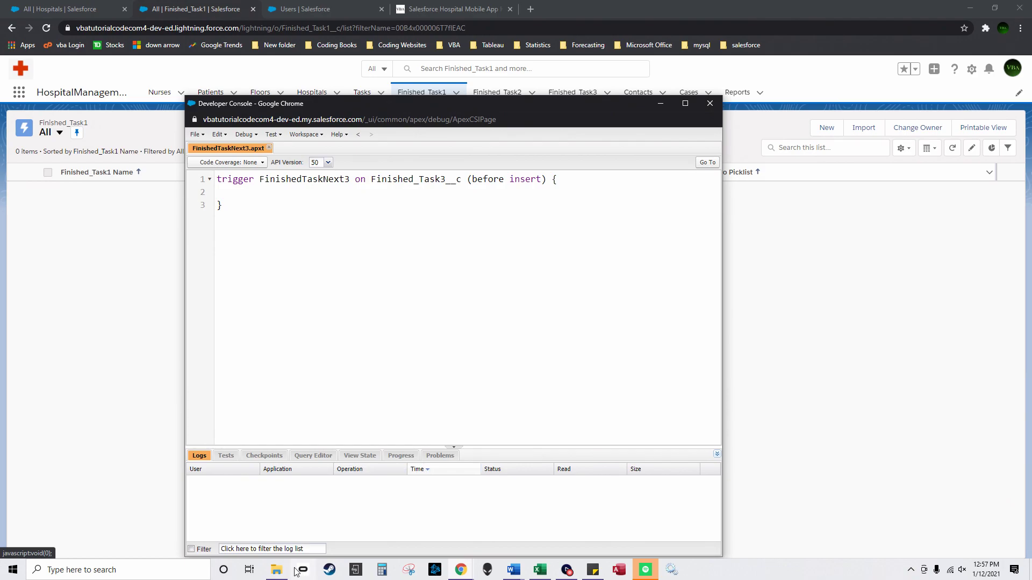
left_click(278, 571)
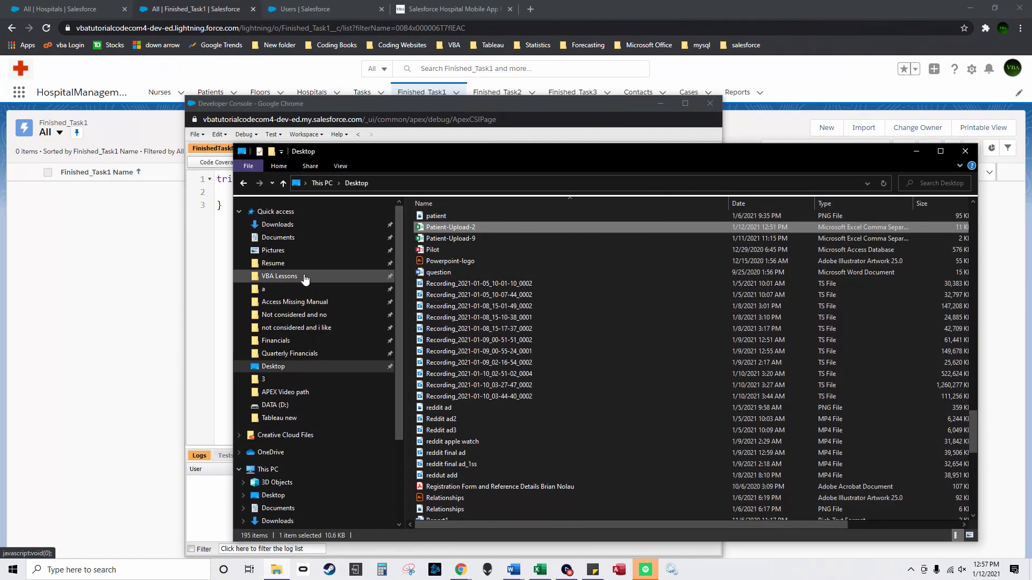
Step: Copy the trigger code from the FinishedTaskNext3 Word file in VBA Lessons > APEX Video path
left_click(275, 276)
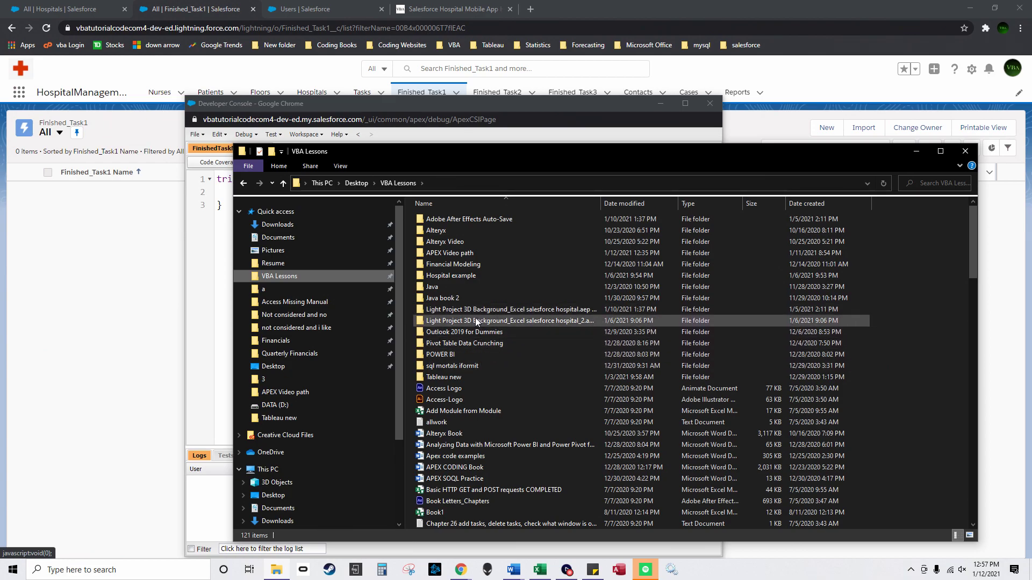
double_click(467, 253)
left_click(508, 242)
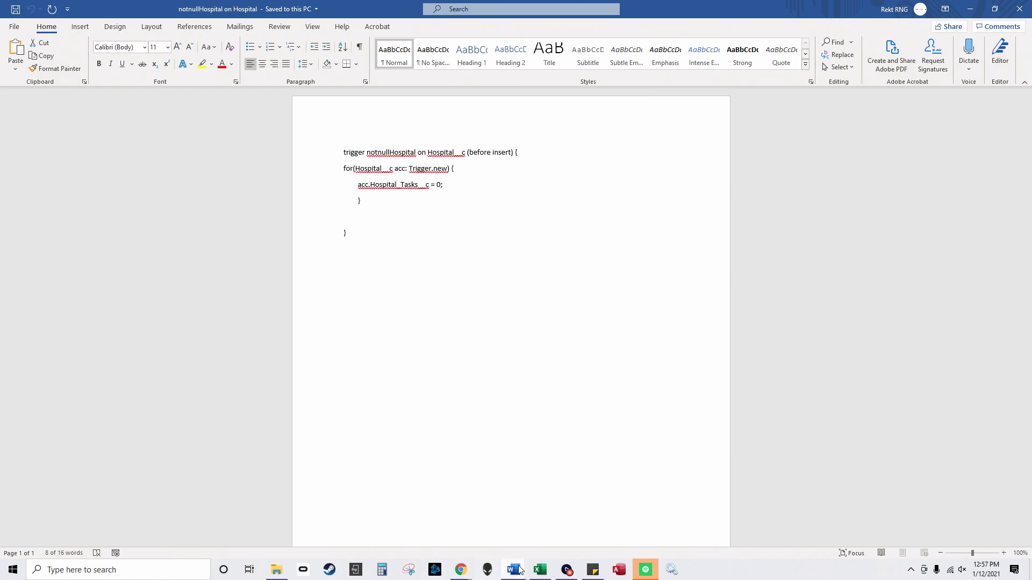
mouse_move(514, 570)
left_click(970, 521)
right_click(448, 301)
left_click(473, 321)
Step: Minimize both Word windows and File Explorer to return to the Developer Console
left_click(970, 9)
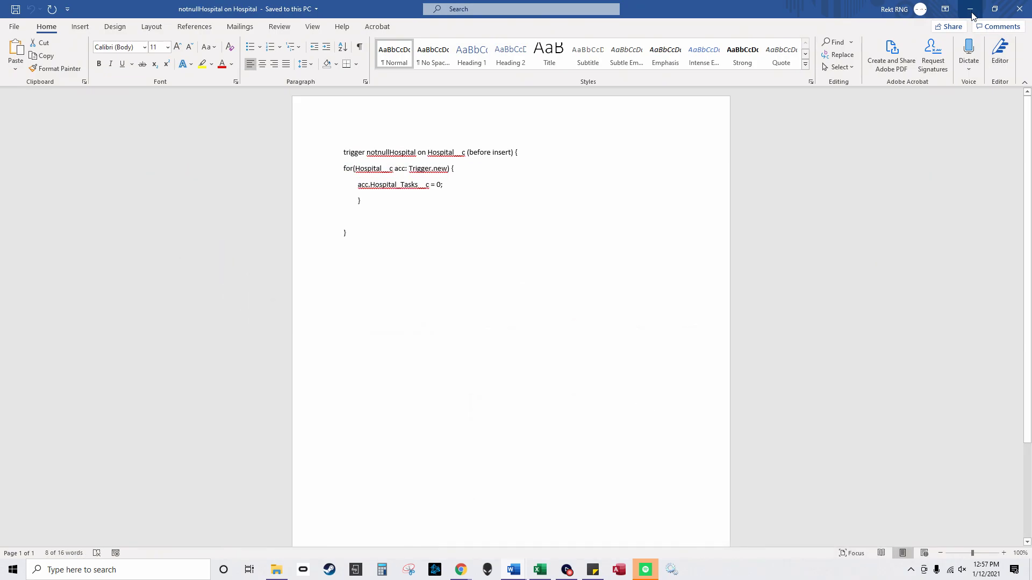
left_click(970, 9)
left_click(916, 151)
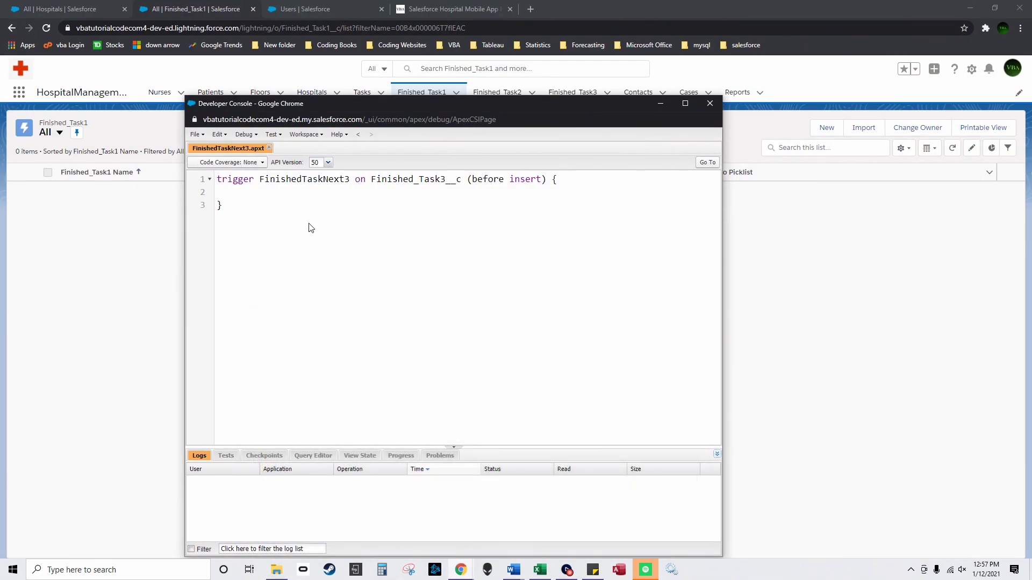
Step: Replace the trigger body with the copied after-update code, save, and review the compile errors
key("ctrl+a")
key("ctrl+v")
scroll(316, 237, "up", 5)
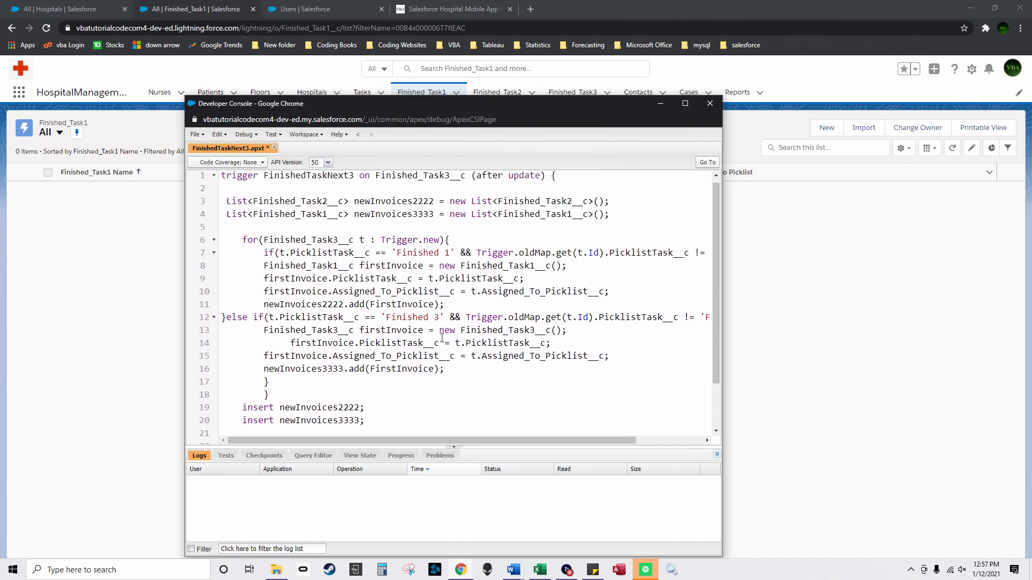
left_click(199, 134)
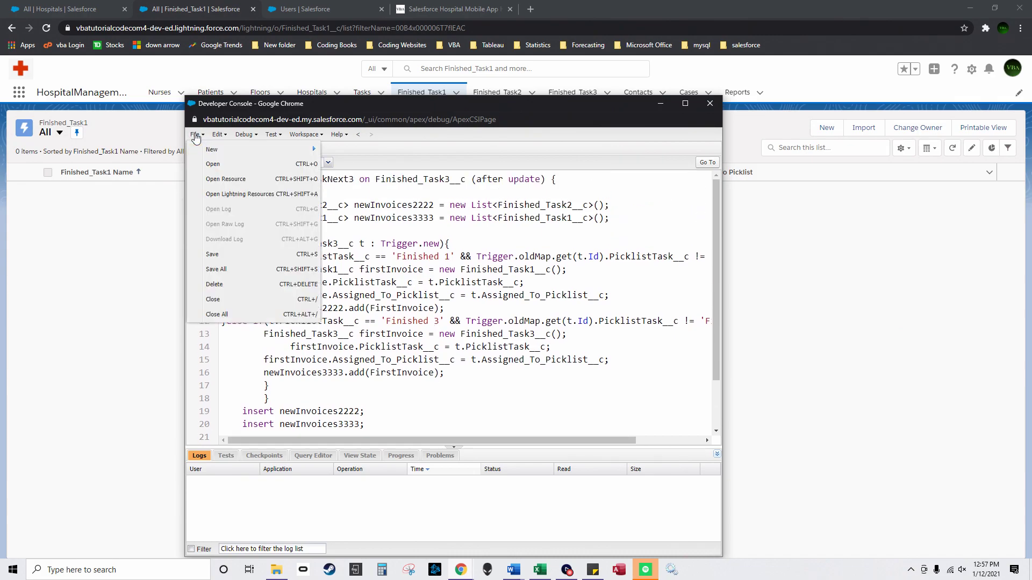
left_click(244, 258)
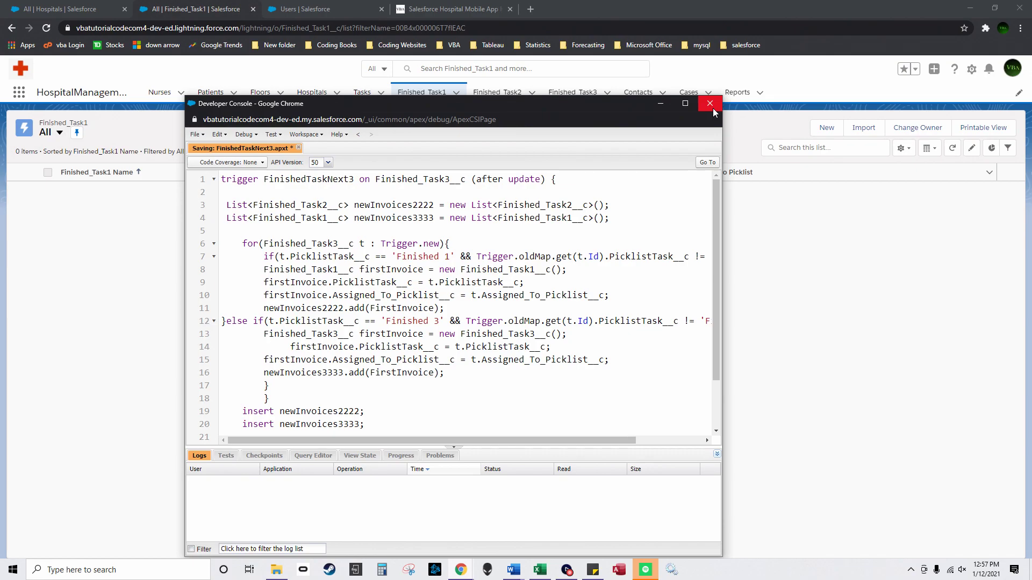
left_click(456, 461)
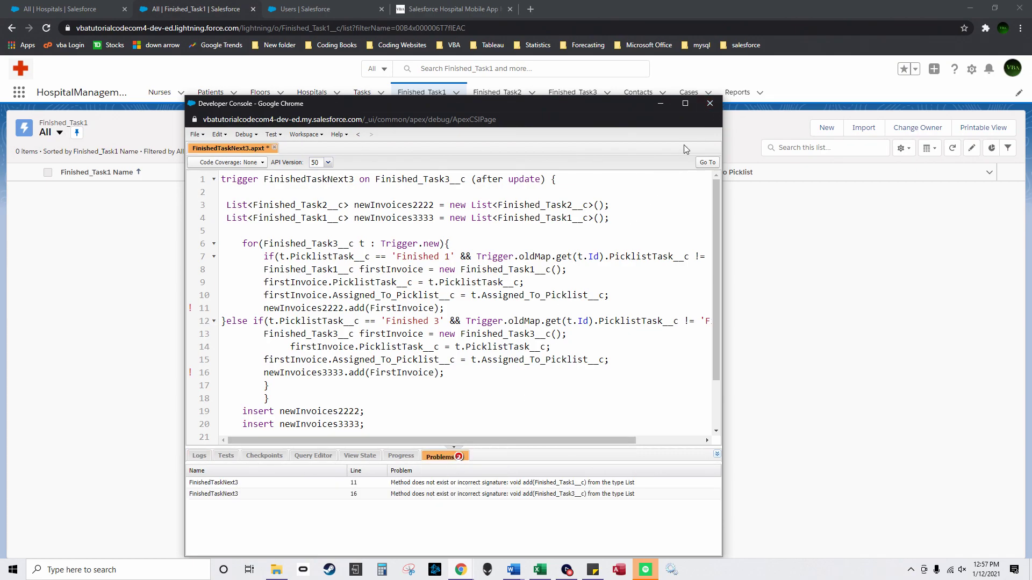
left_click(686, 103)
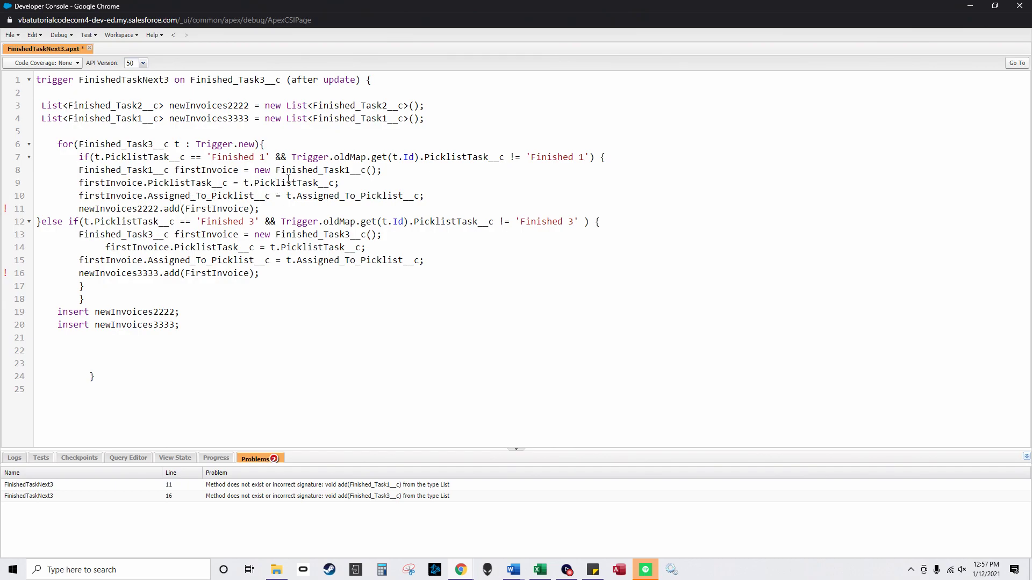
Step: Change line 11's suffix 2222 to 3333 and line 16's 3333 to 2222, then save
left_click_drag(152, 235, 143, 235)
left_click(150, 234)
left_click_drag(158, 209, 142, 209)
type("3333")
left_click_drag(158, 274, 138, 274)
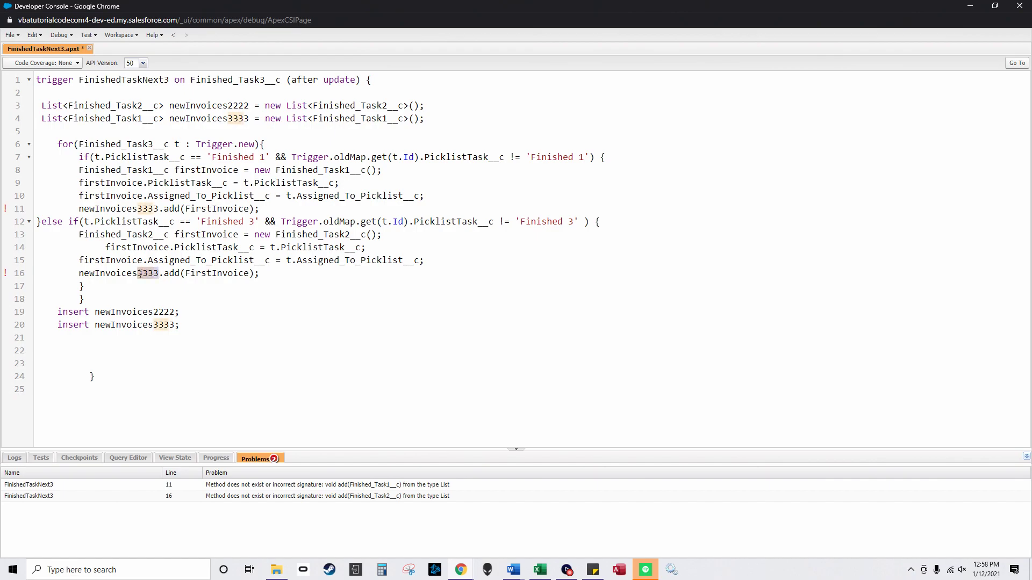
type("222")
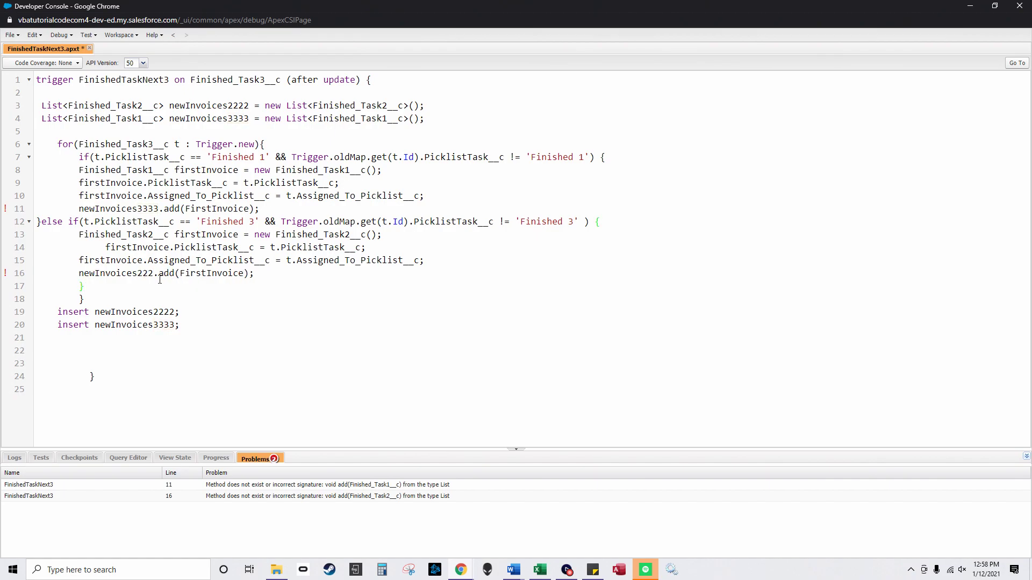
type("2")
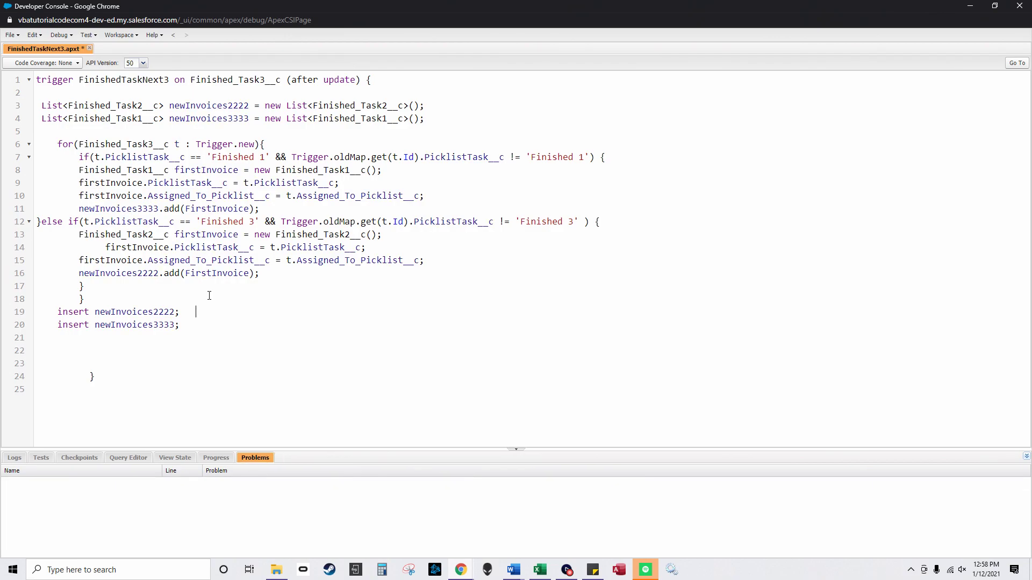
left_click(11, 35)
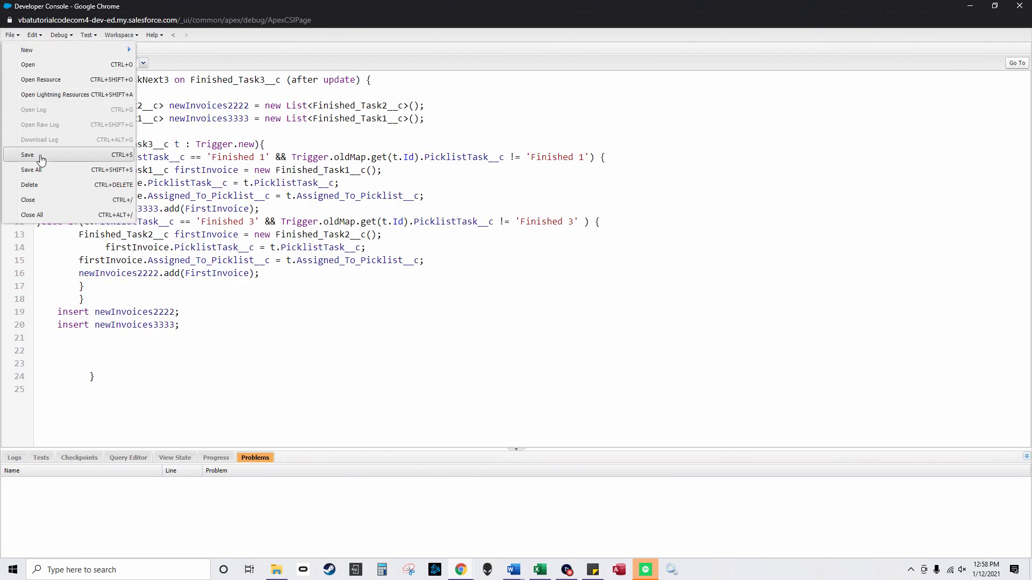
left_click(16, 155)
Step: Close the Developer Console and go back to the Tasks list
left_click(1019, 7)
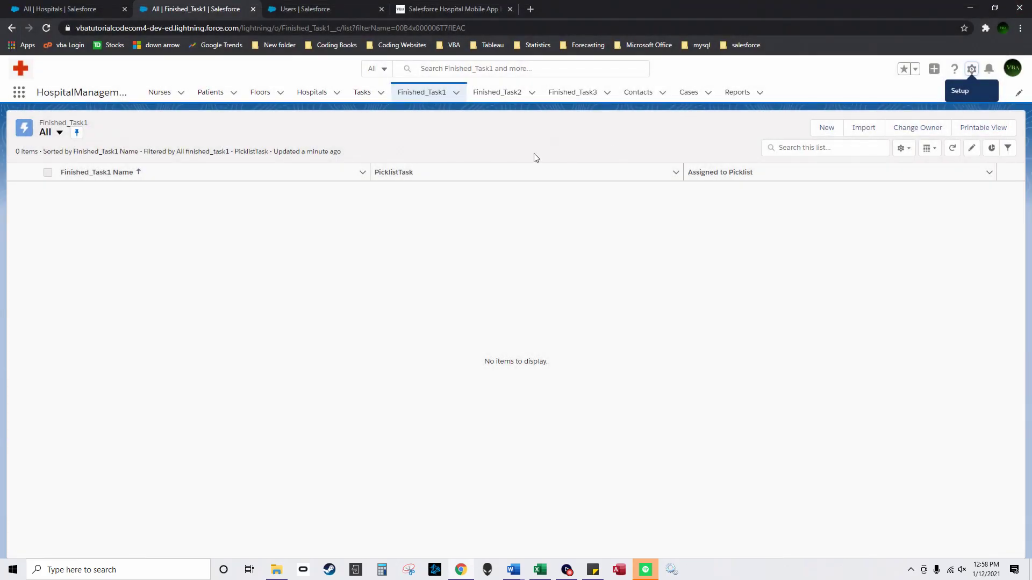
left_click(362, 92)
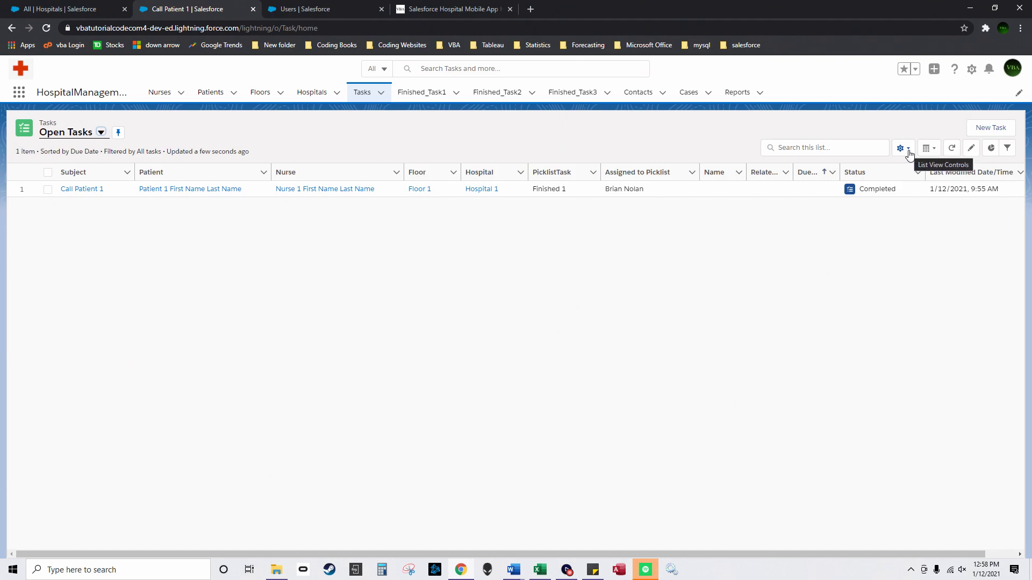
left_click(160, 96)
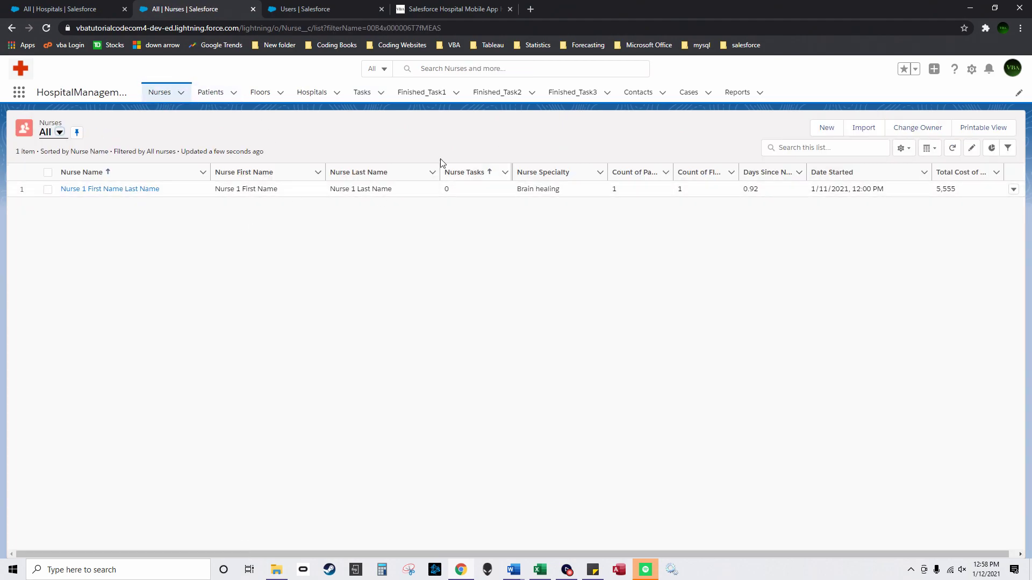
left_click(386, 94)
Step: Start a new Email task with Floor 1, Hospital 1 and Nurse 1
left_click(989, 128)
left_click(364, 234)
left_click(365, 280)
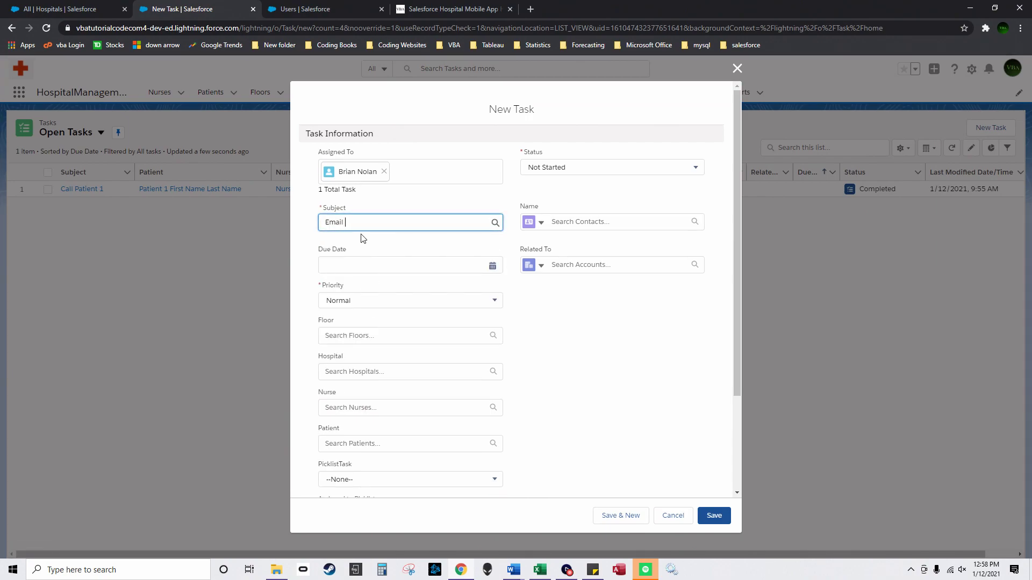
left_click(386, 335)
left_click(375, 360)
left_click(376, 376)
left_click(378, 401)
left_click(379, 422)
left_click(398, 444)
Step: Link Patient 1, set PicklistTask Finished 2, choose an assignee, and save the task
scroll(387, 414, "down", 2)
left_click(380, 391)
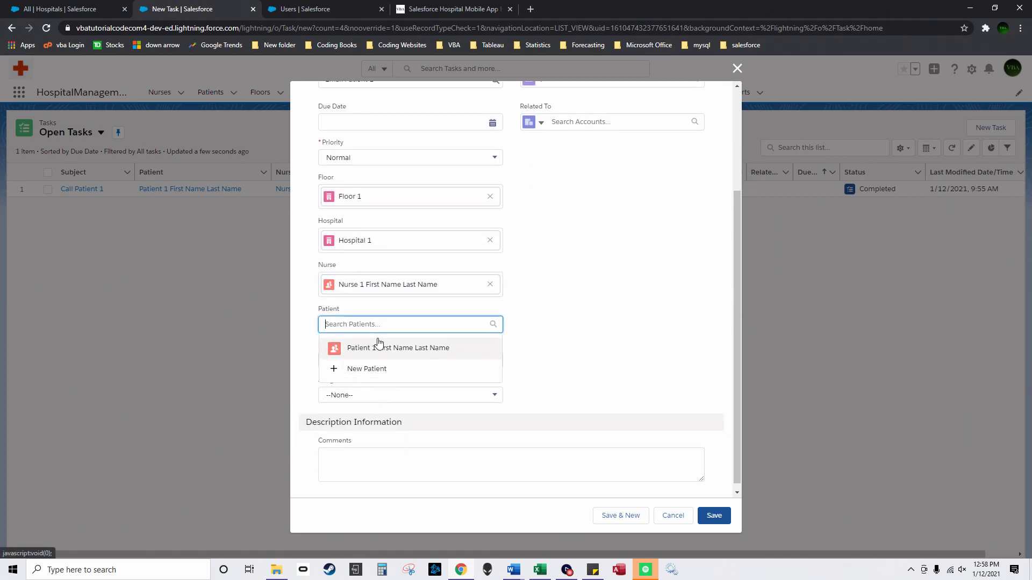
left_click(379, 348)
left_click(370, 368)
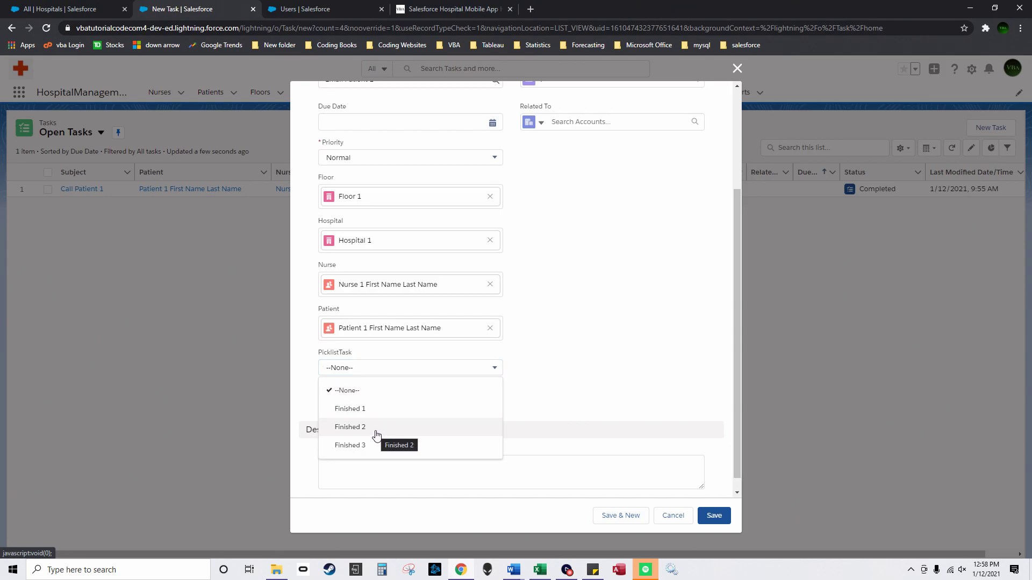
left_click(377, 429)
left_click(375, 404)
left_click(376, 442)
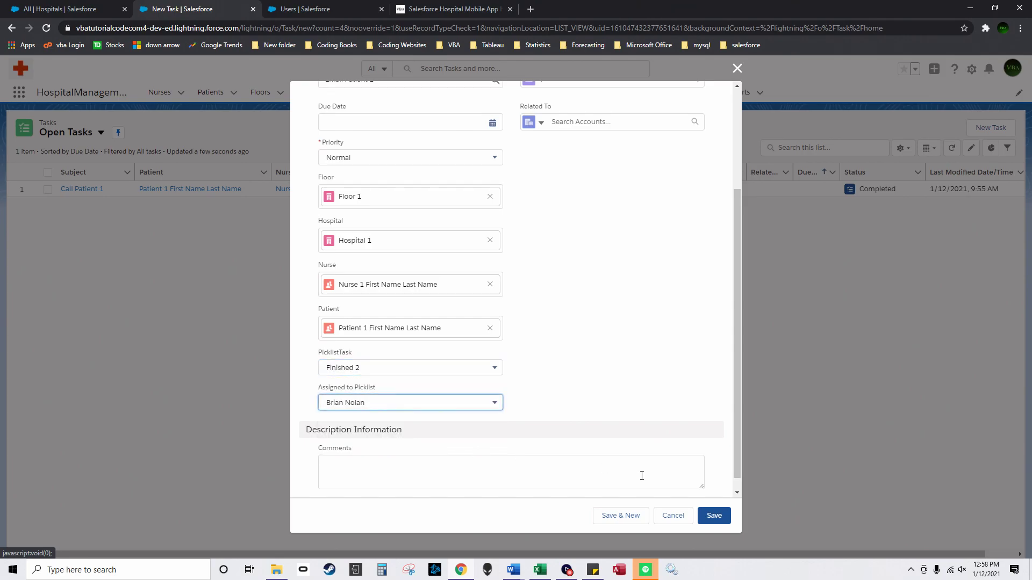
left_click(713, 516)
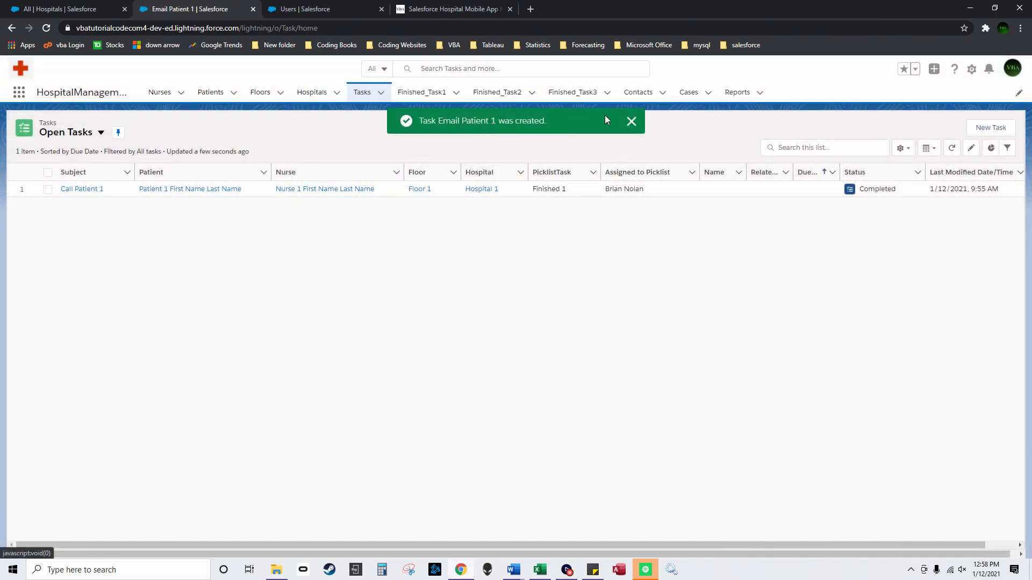
Step: Sort Tasks by last modified, complete Email Patient 1, then view the Finished_Task2 list
left_click(156, 92)
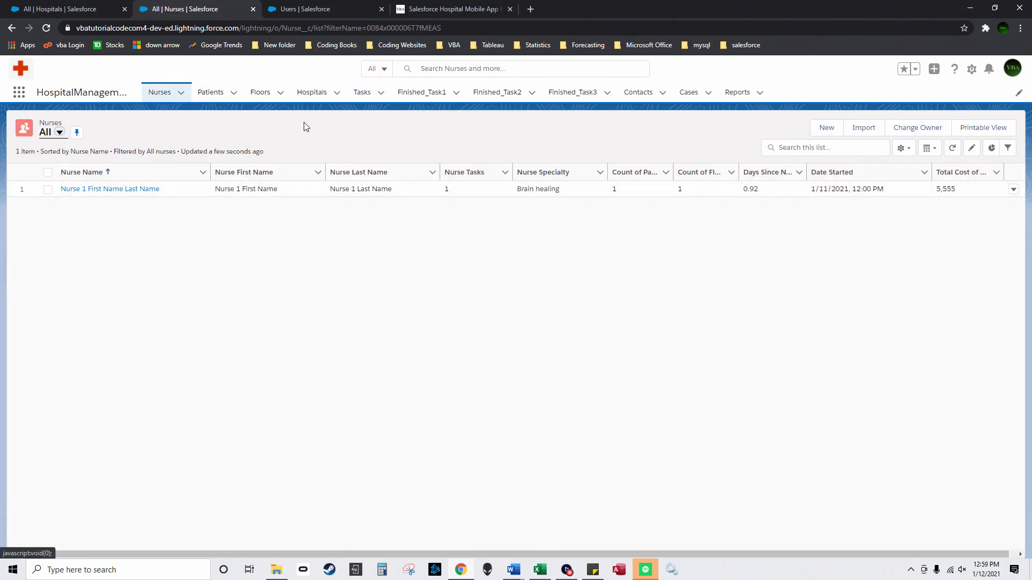
left_click(360, 93)
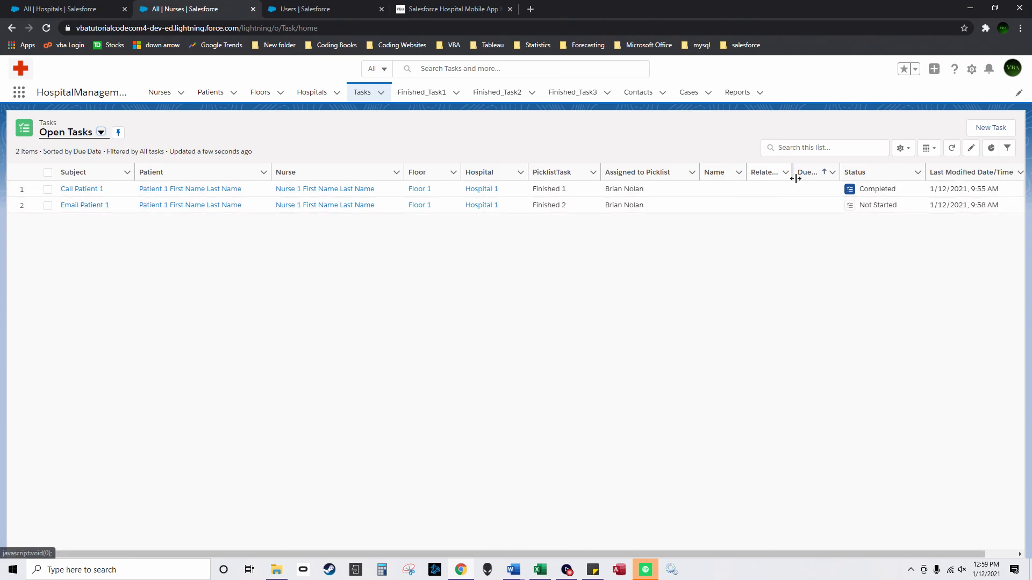
left_click(940, 172)
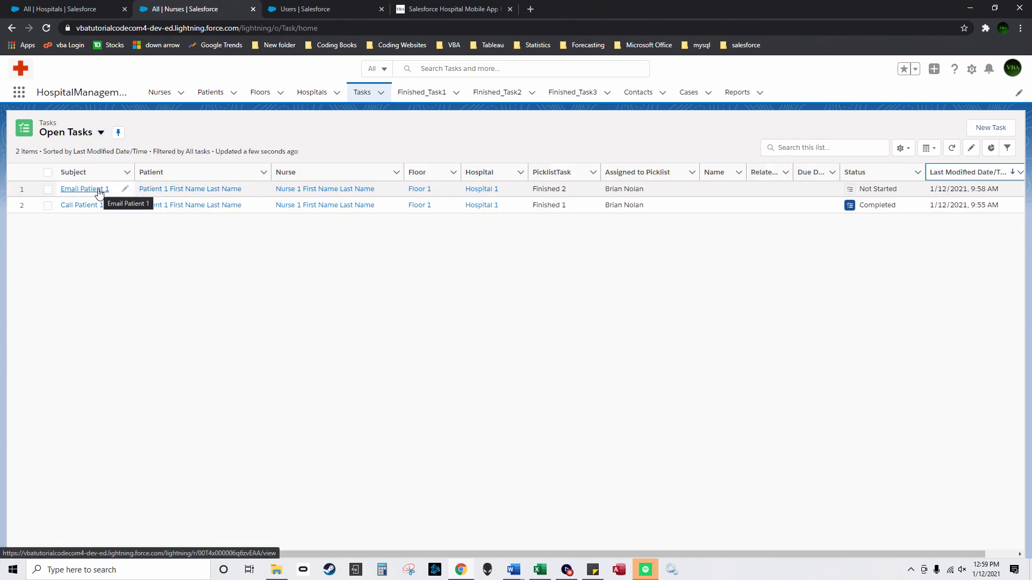
left_click(86, 189)
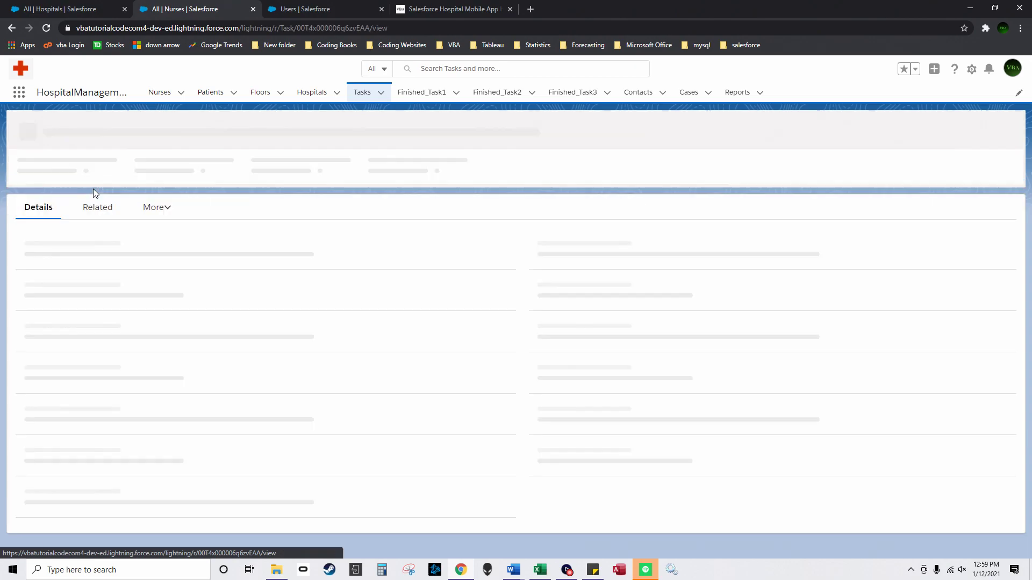
left_click(733, 131)
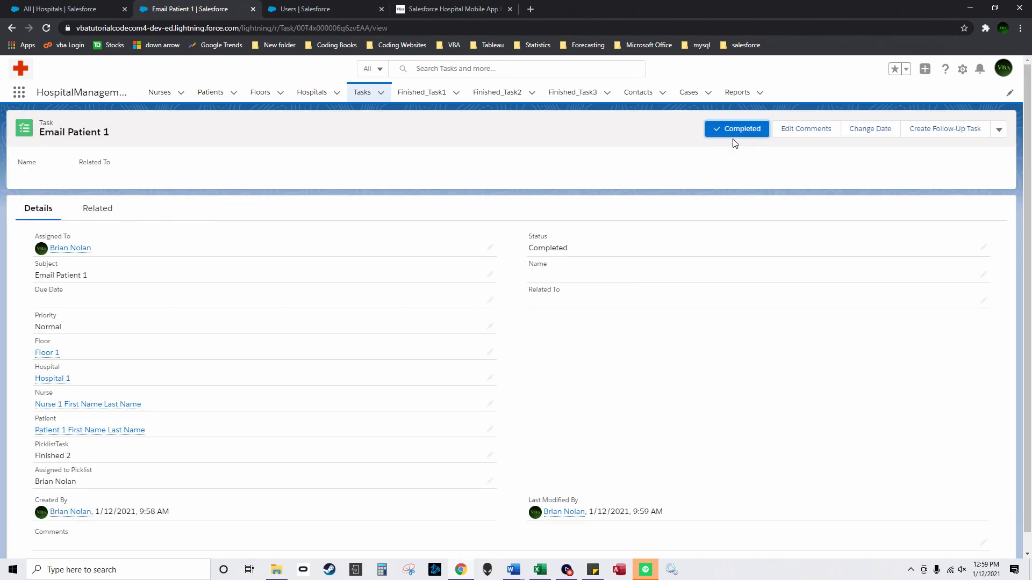
left_click(486, 95)
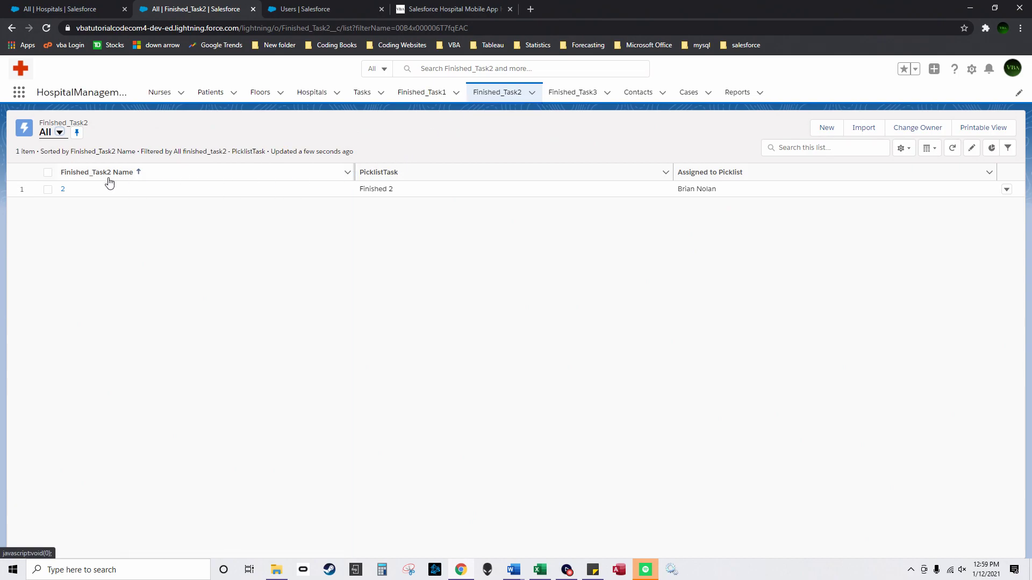
Step: Move Finished_Task2 record 2 to the Finished 1 stage and view Finished_Task1 record 2
left_click(63, 190)
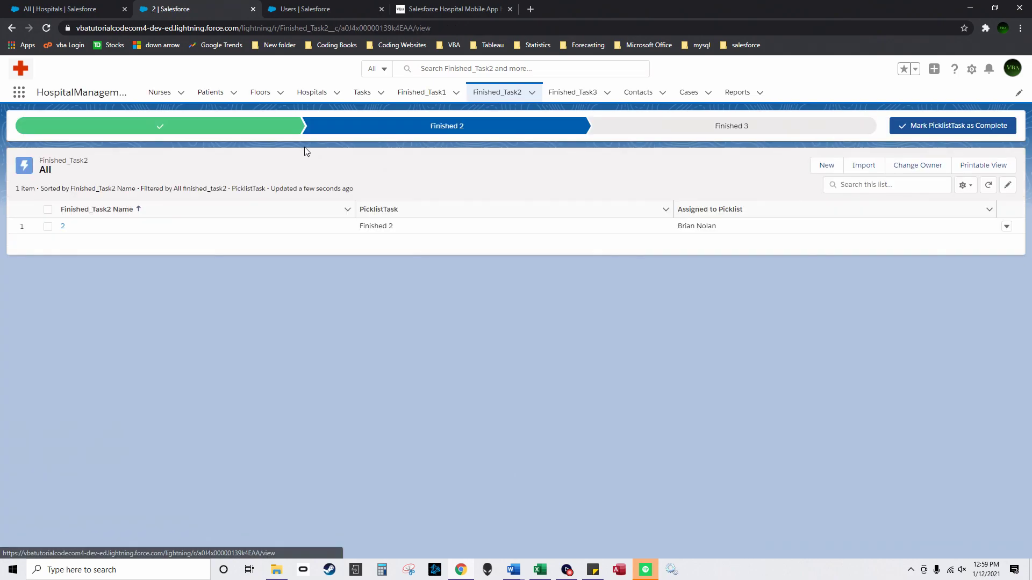
left_click(221, 126)
left_click(893, 131)
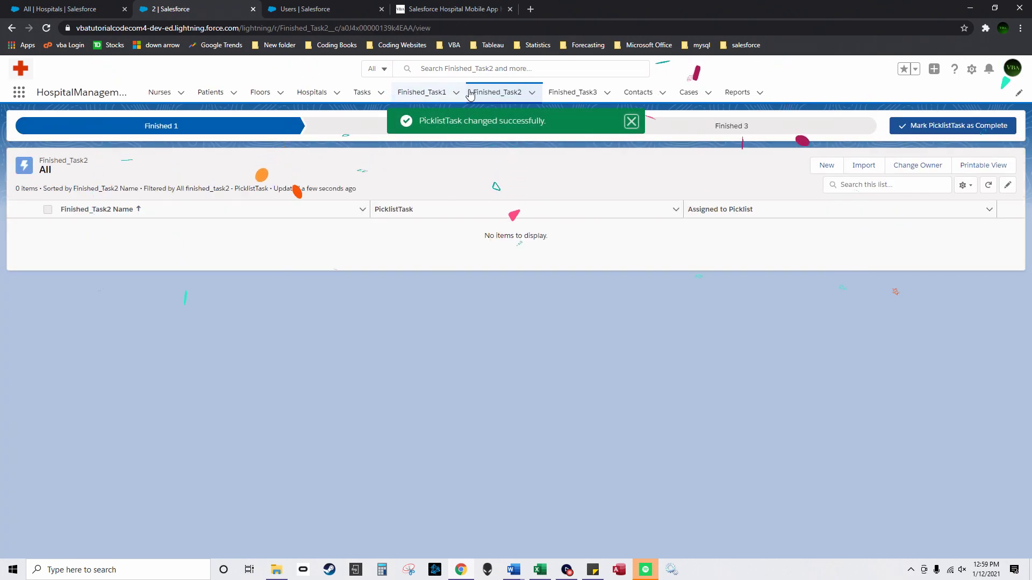
left_click(422, 92)
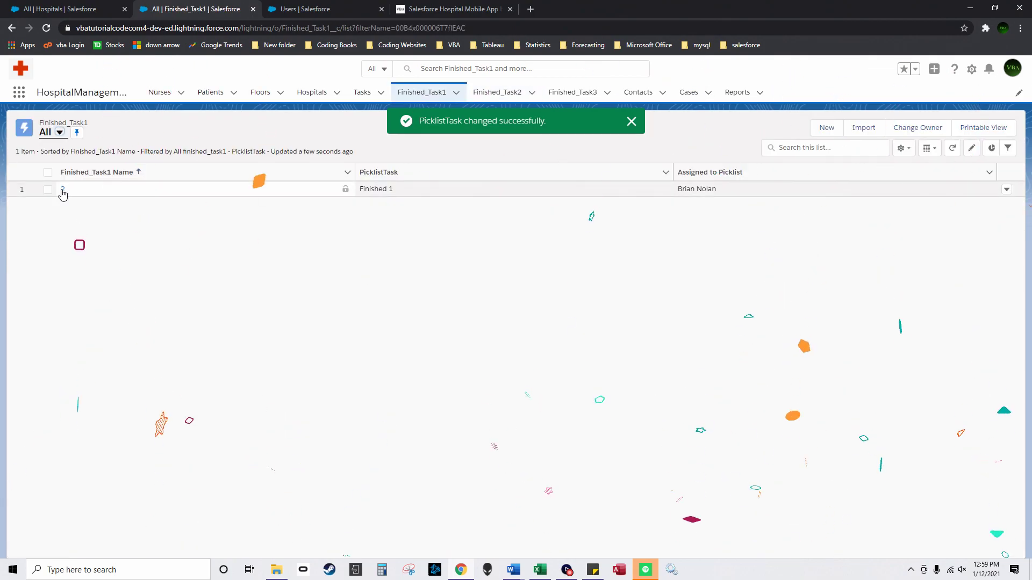
left_click(63, 188)
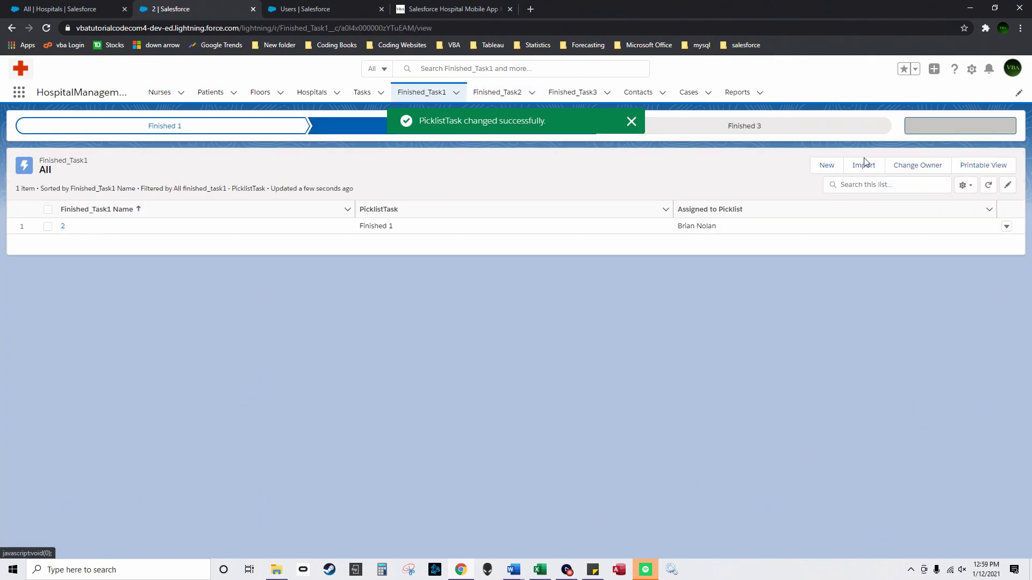
Step: Move Finished_Task2 record 3 to Finished 3, then Finished_Task3 record 2 back to Finished 1
left_click(498, 93)
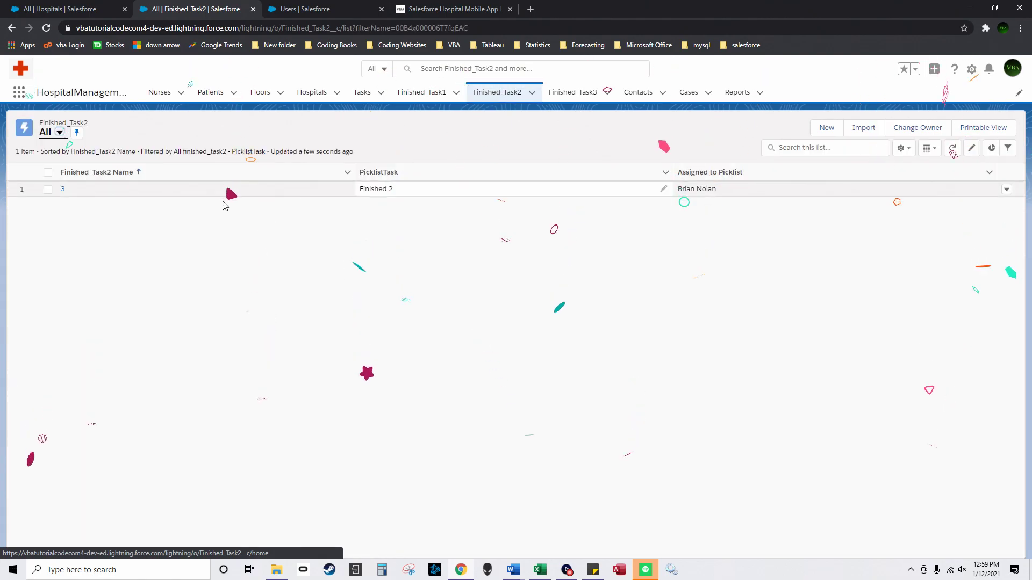
left_click(63, 190)
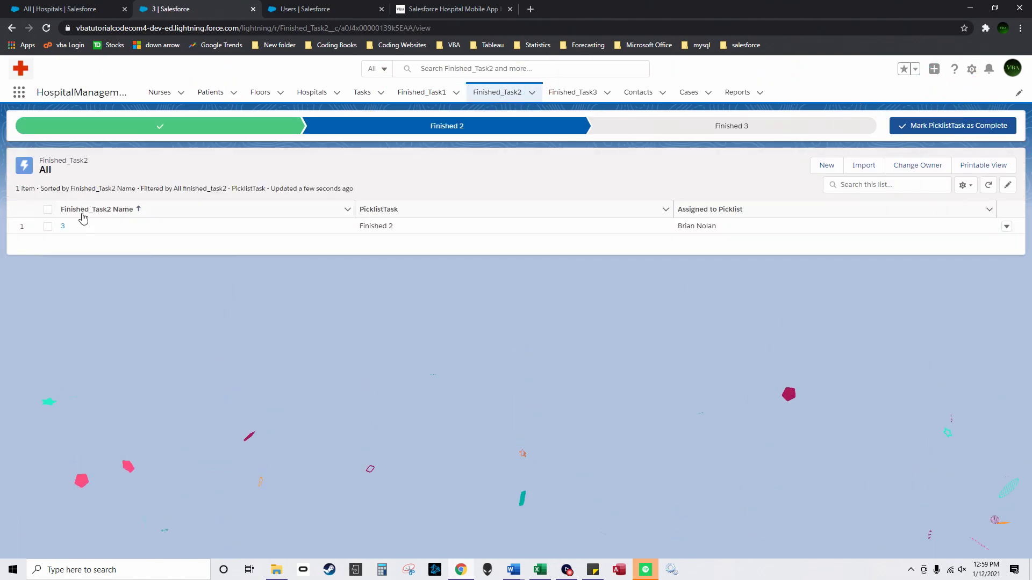
left_click(668, 128)
left_click(960, 129)
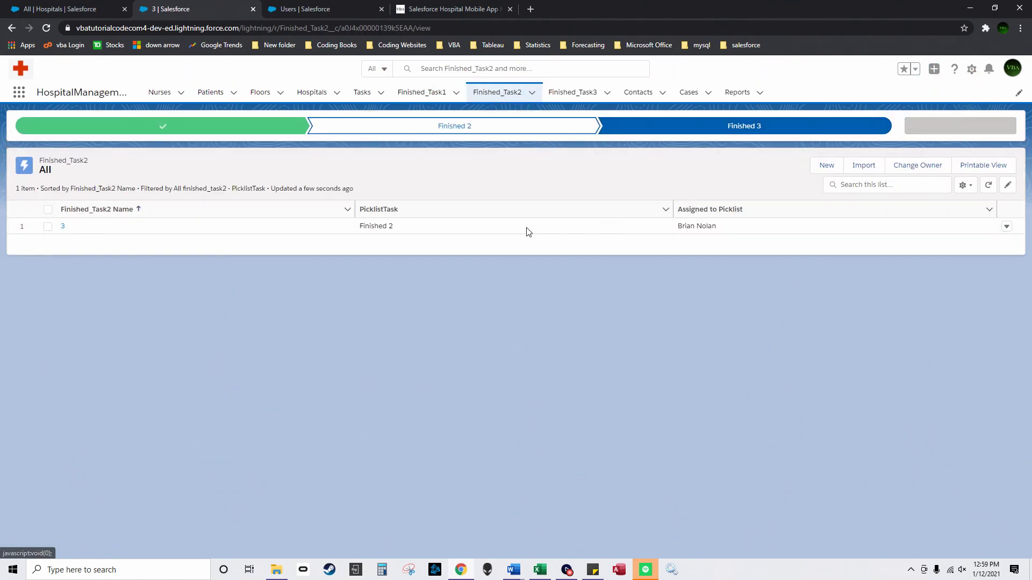
left_click(574, 93)
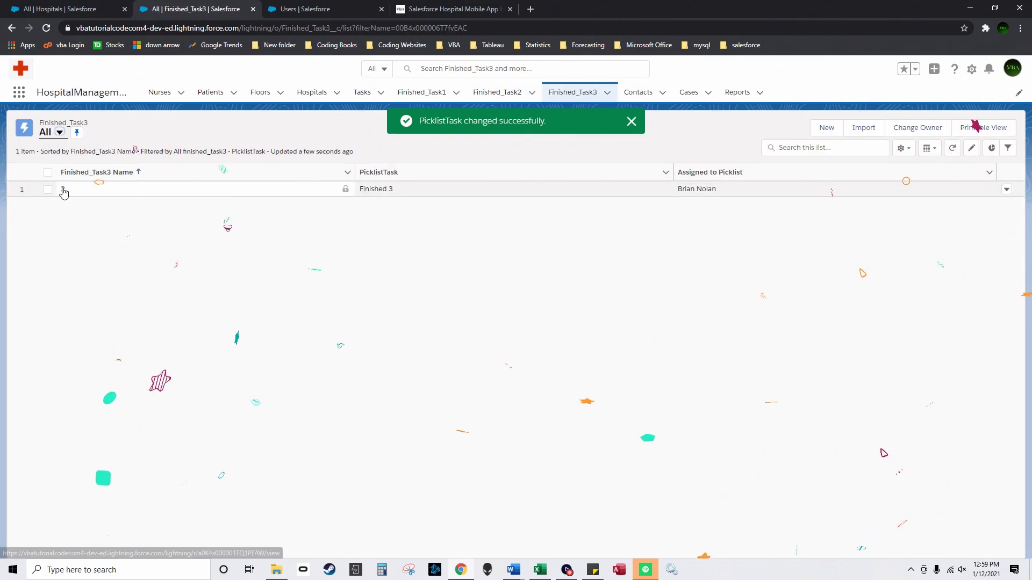
left_click(63, 189)
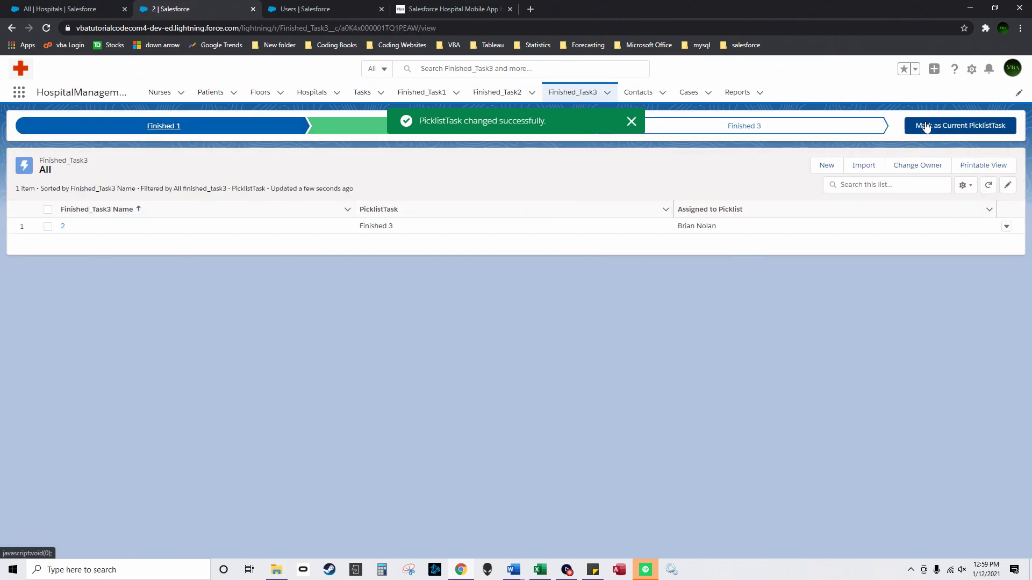
left_click(928, 127)
Step: Move Finished_Task1 record 3 to Finished 2 and check the Finished_Task2 list
left_click(422, 94)
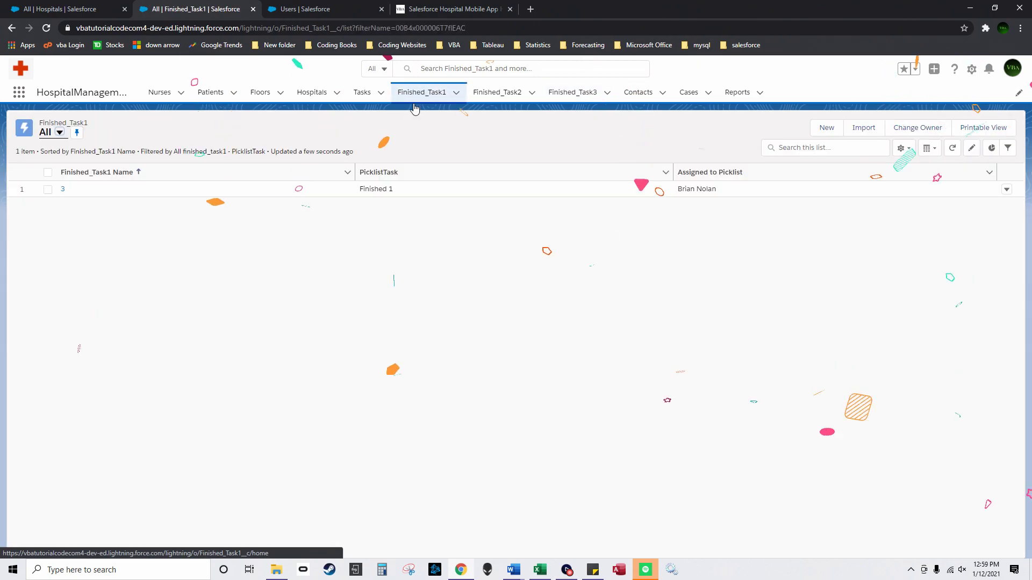
left_click(63, 191)
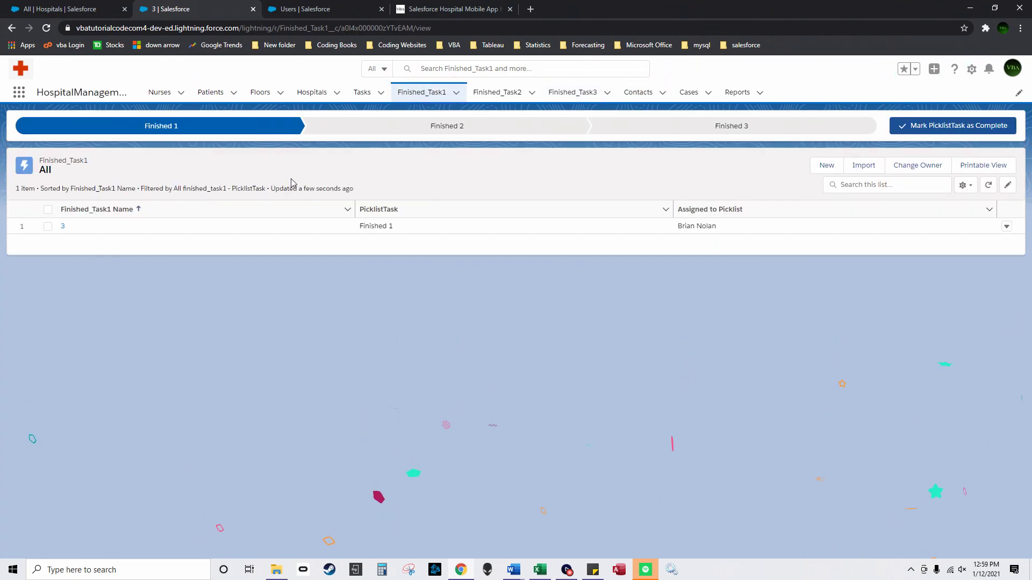
left_click(477, 129)
left_click(935, 129)
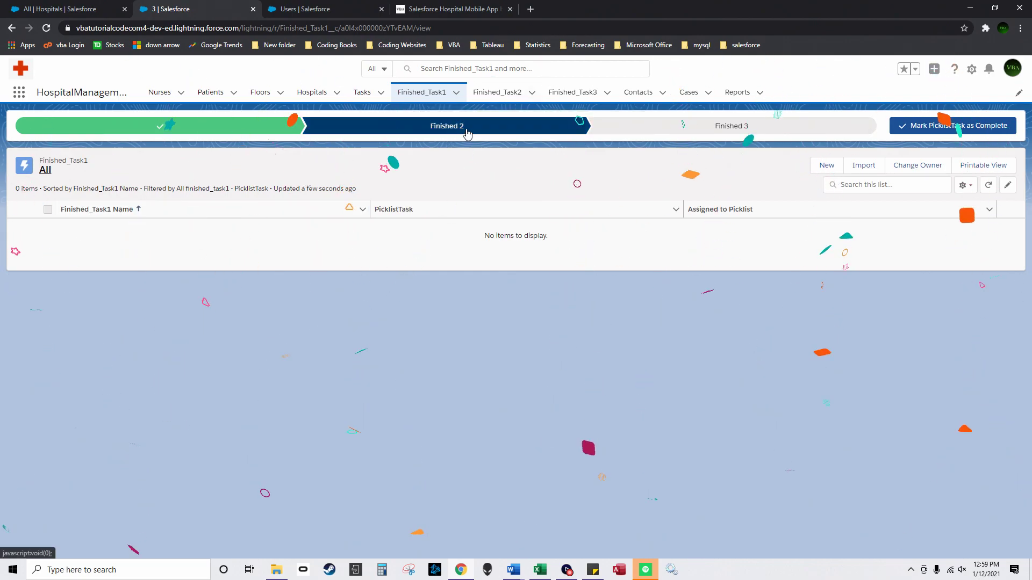
left_click(499, 92)
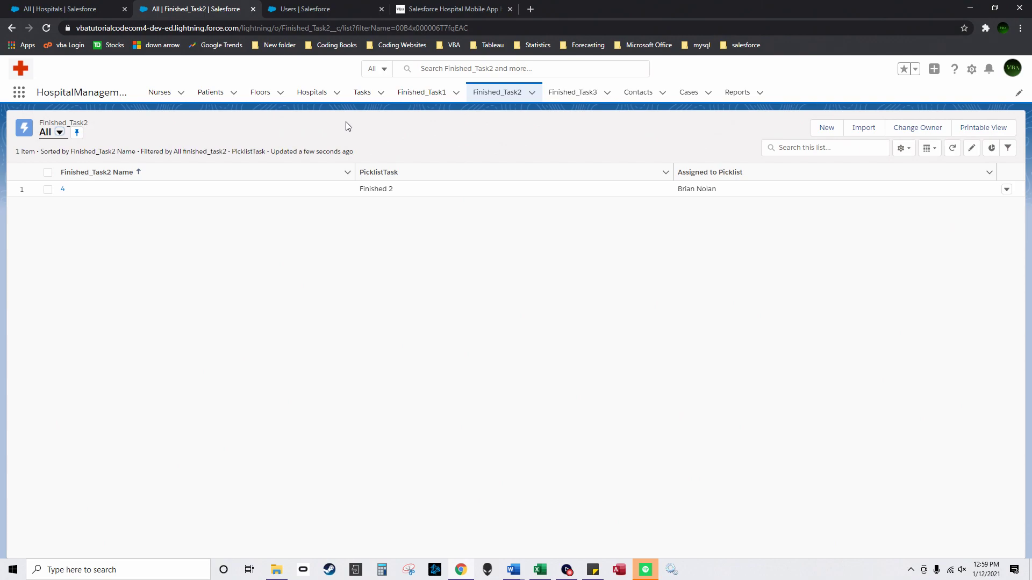
Step: Review Nurse 1's related records and all of Patient 1's activities
left_click(158, 93)
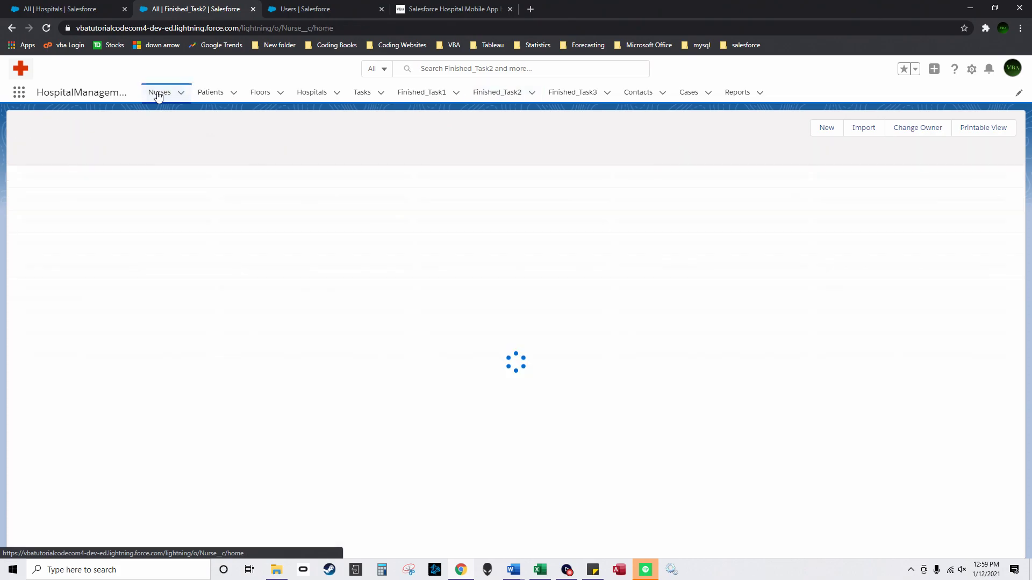
left_click(127, 188)
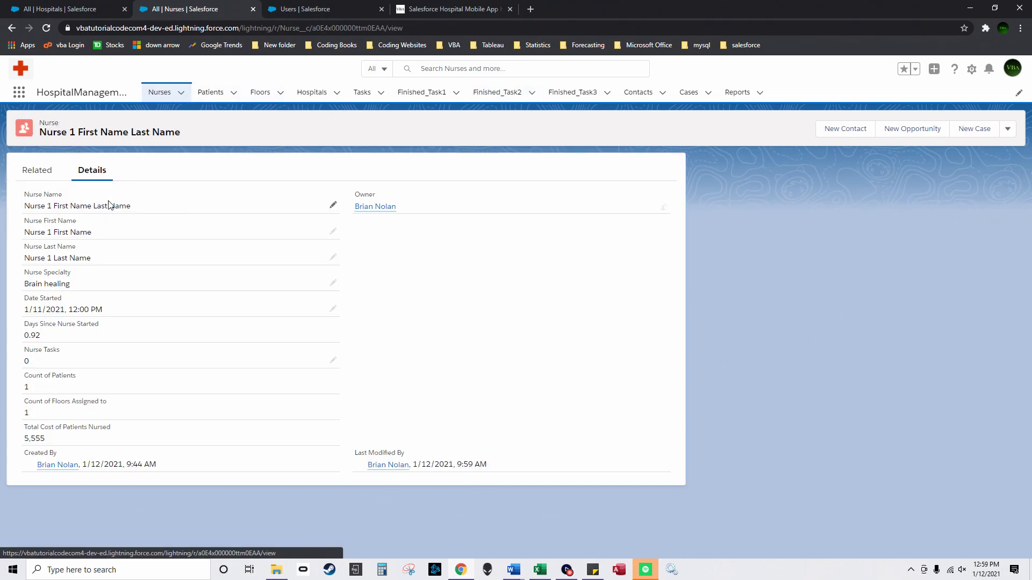
left_click(43, 172)
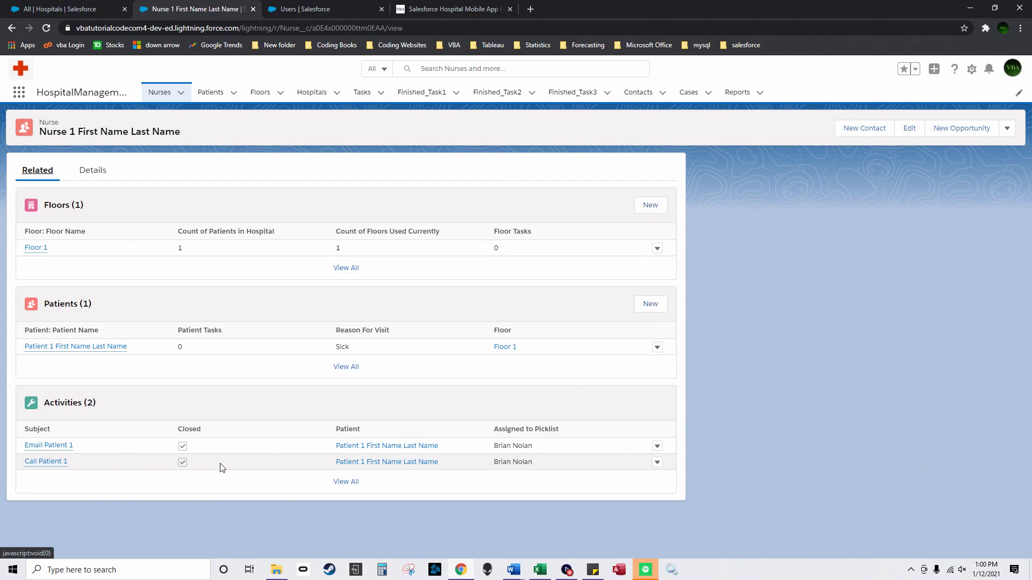
left_click(220, 95)
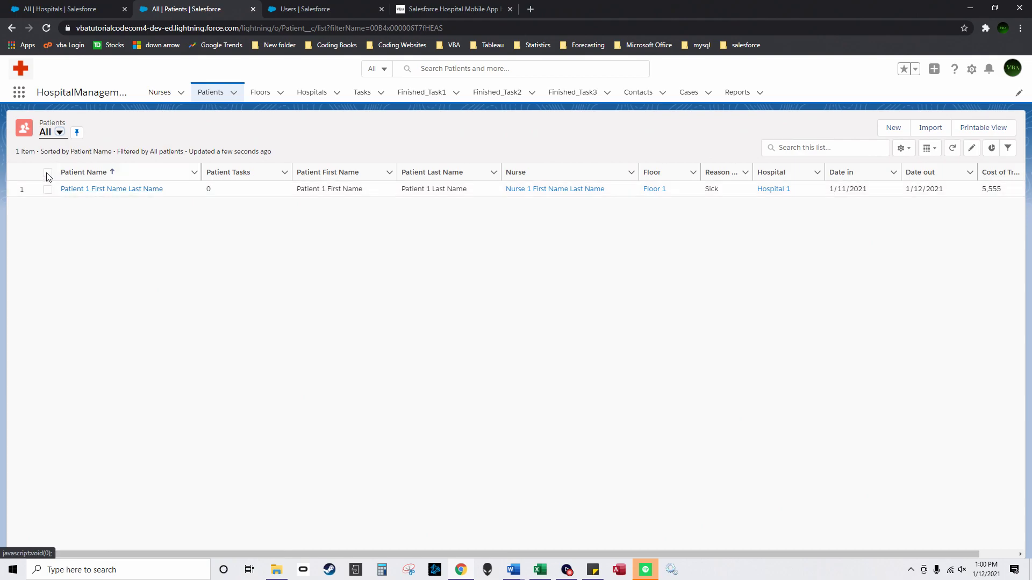
left_click(73, 192)
left_click(37, 177)
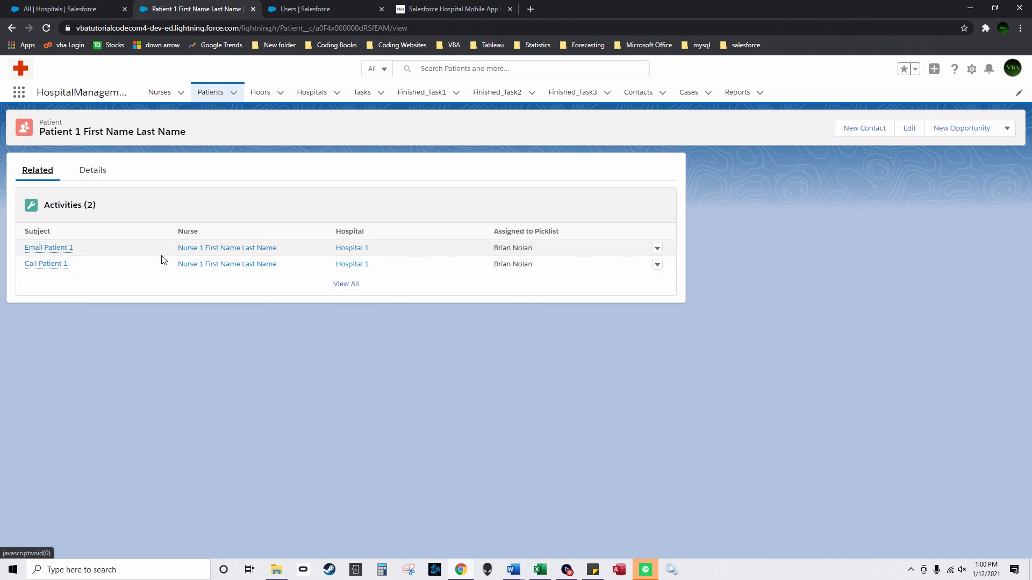
left_click(346, 285)
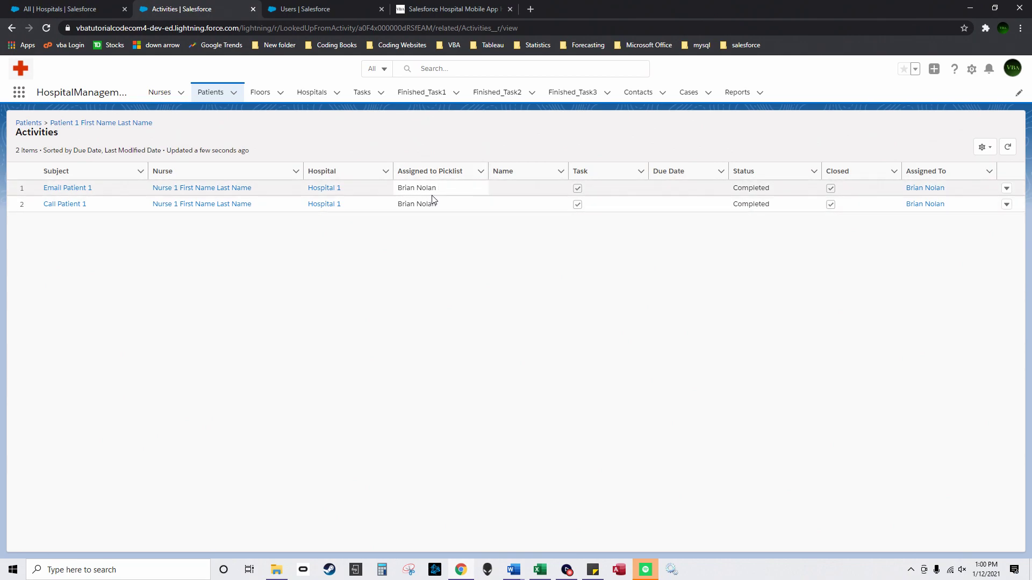
Step: Check Floor 1's related patients and activities, open Hospital 1, and restore the Patient-Upload-2 workbook
left_click(264, 97)
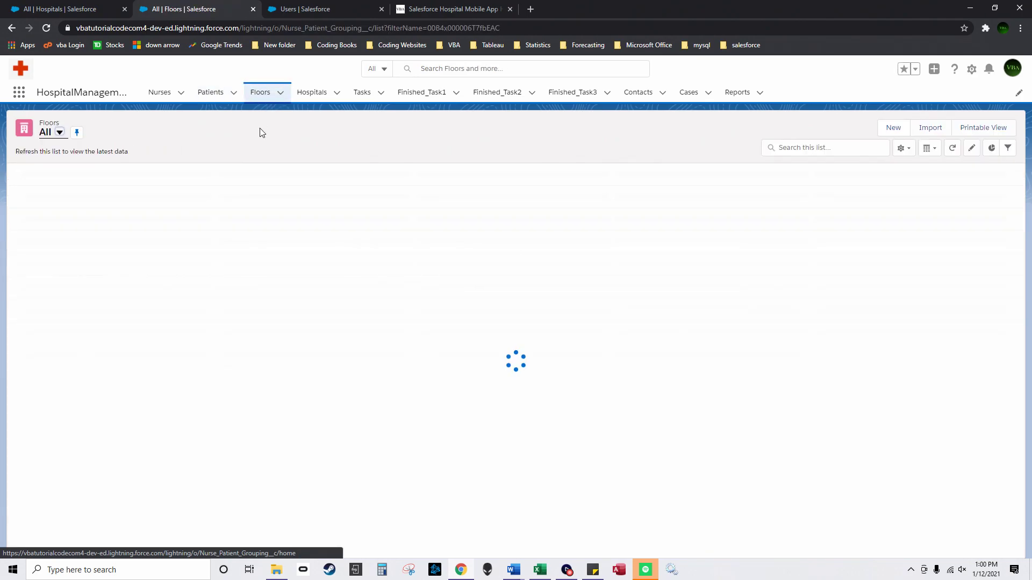
left_click(72, 187)
left_click(38, 173)
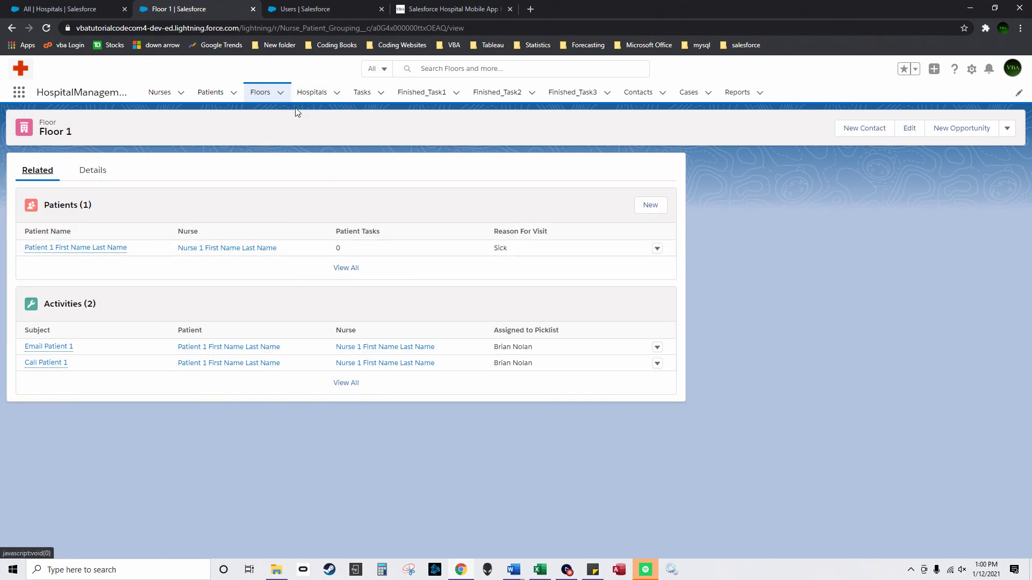
left_click(311, 92)
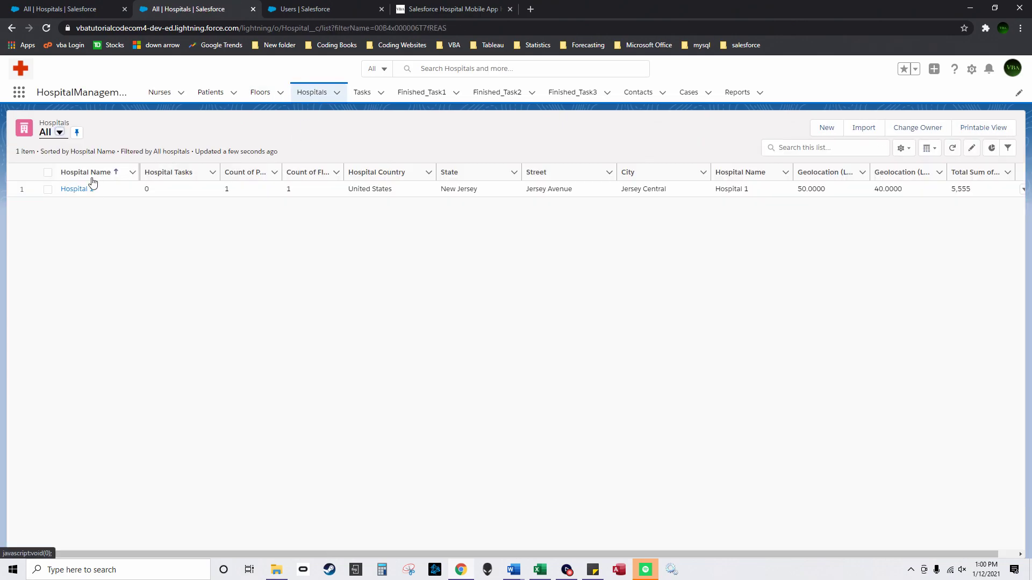
left_click(77, 189)
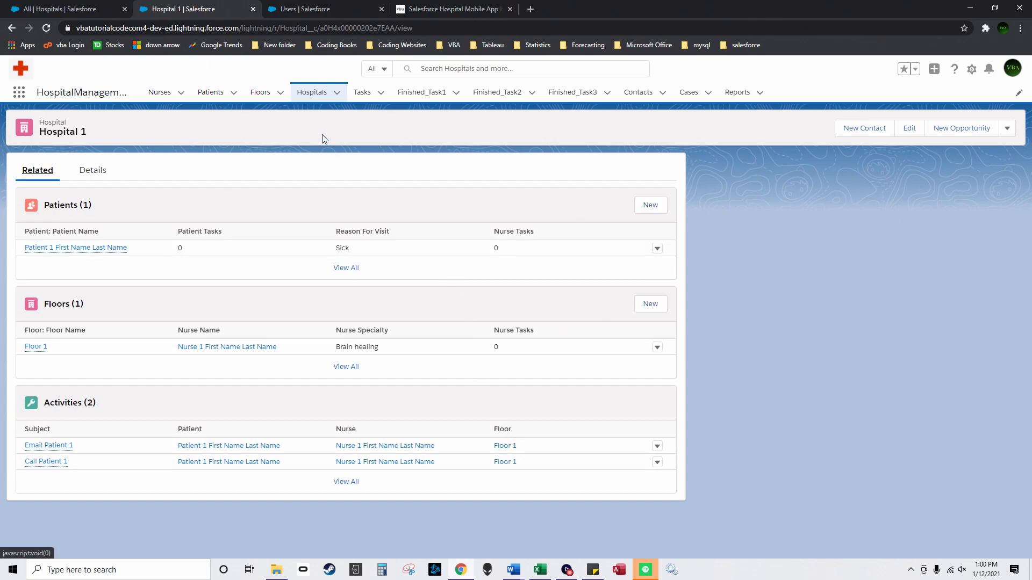
left_click(540, 569)
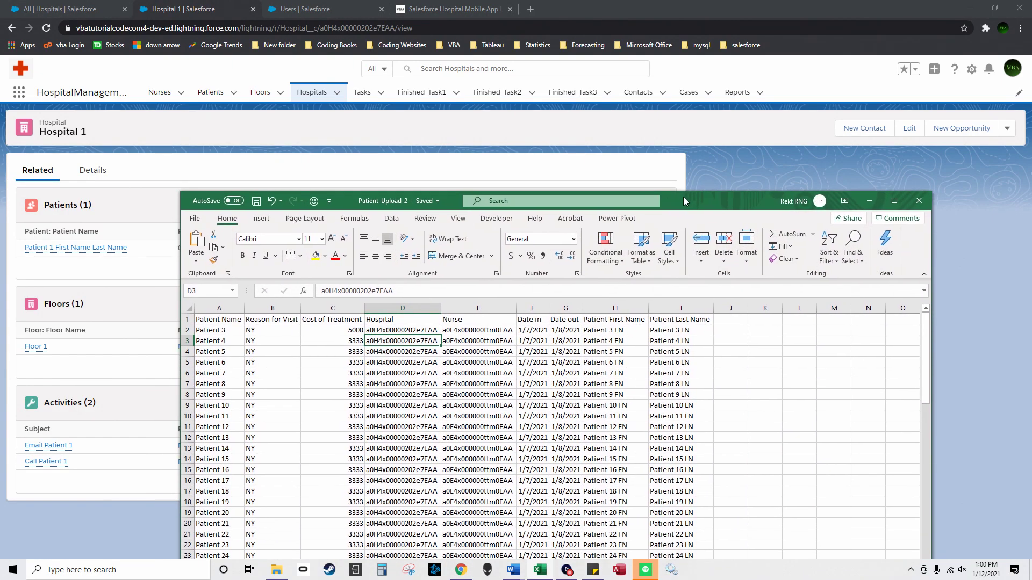
Step: Check the Salesforce Nurses list, then select the NY reason values in column B
left_click_drag(682, 197, 698, 145)
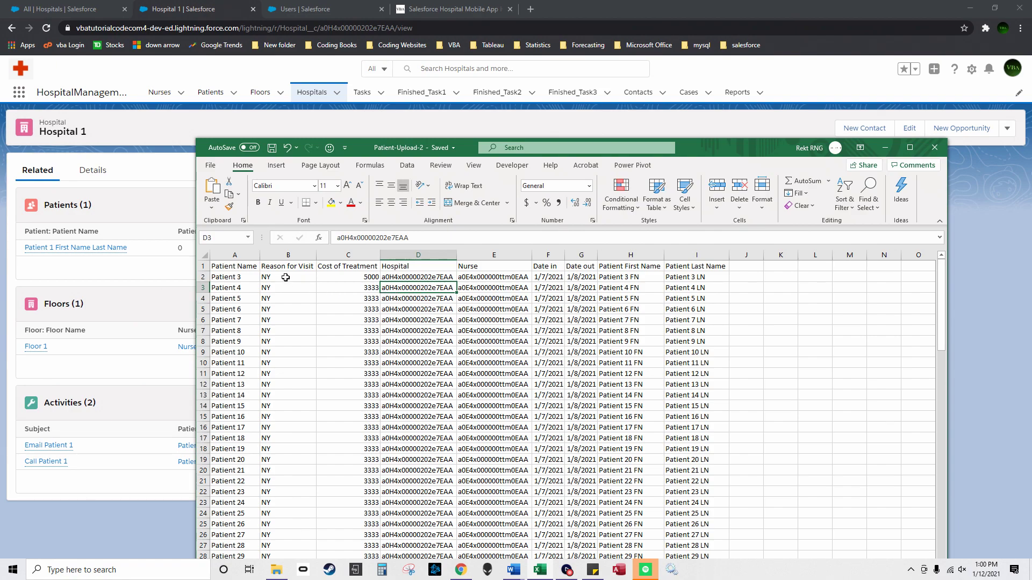
left_click(160, 93)
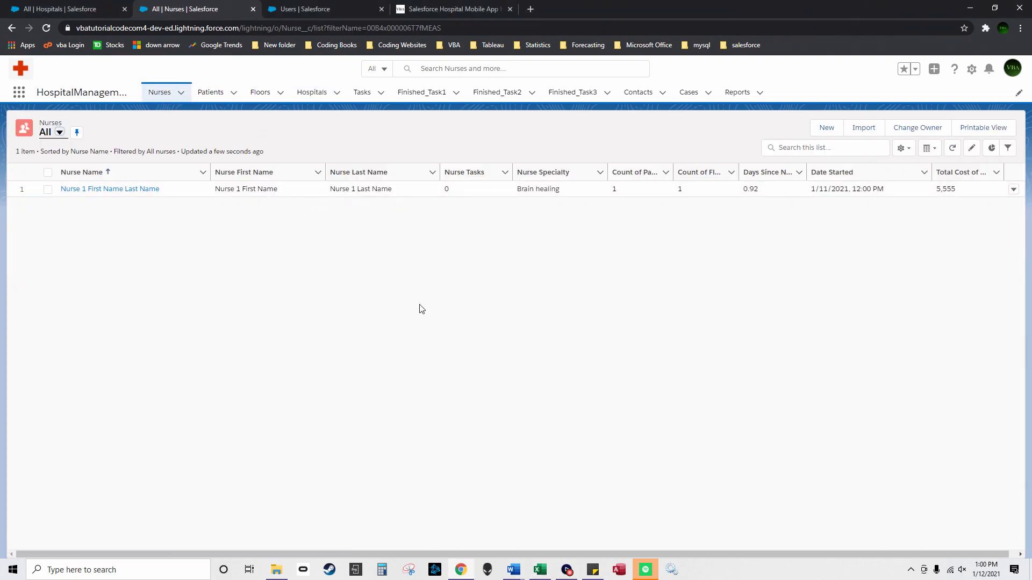
left_click(540, 570)
left_click_drag(287, 276, 295, 307)
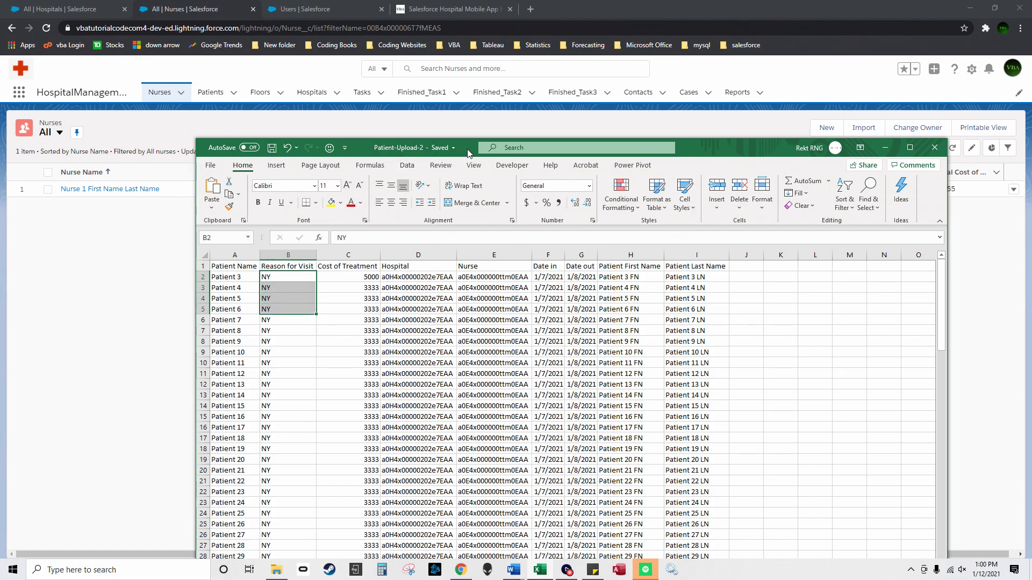
left_click_drag(468, 149, 620, 100)
scroll(444, 425, "down", 3)
scroll(443, 425, "down", 20)
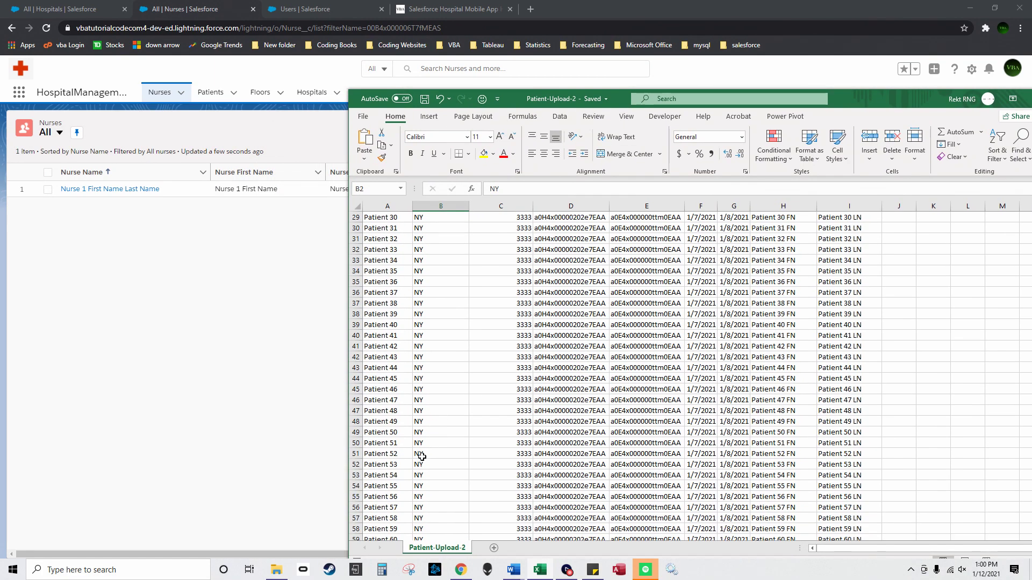
Step: Count the patient names from A2 down to Patient 106, then set the workbook aside
left_click(406, 482)
key("ctrl+Down")
key("ctrl+shift+Up")
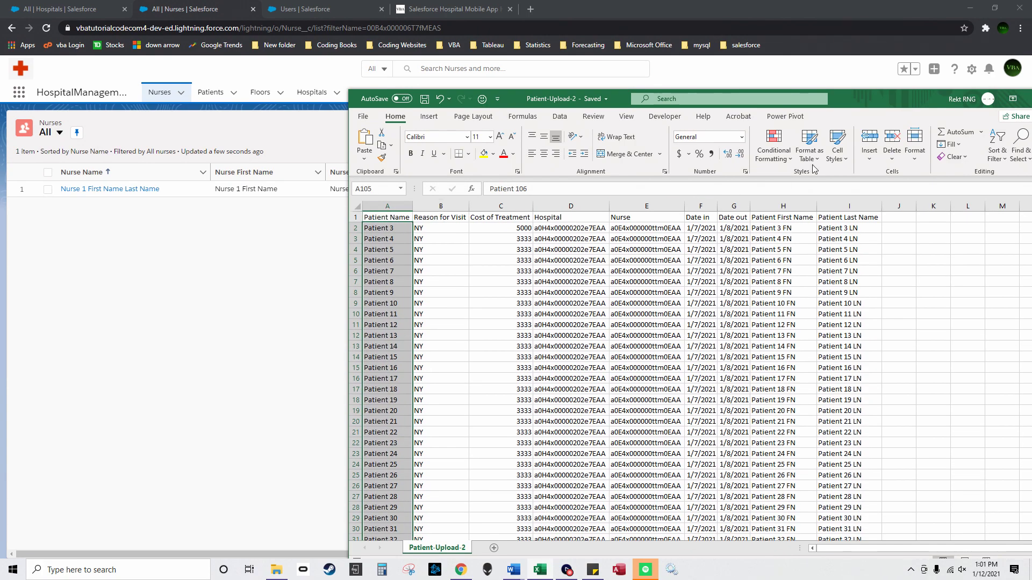
double_click(887, 102)
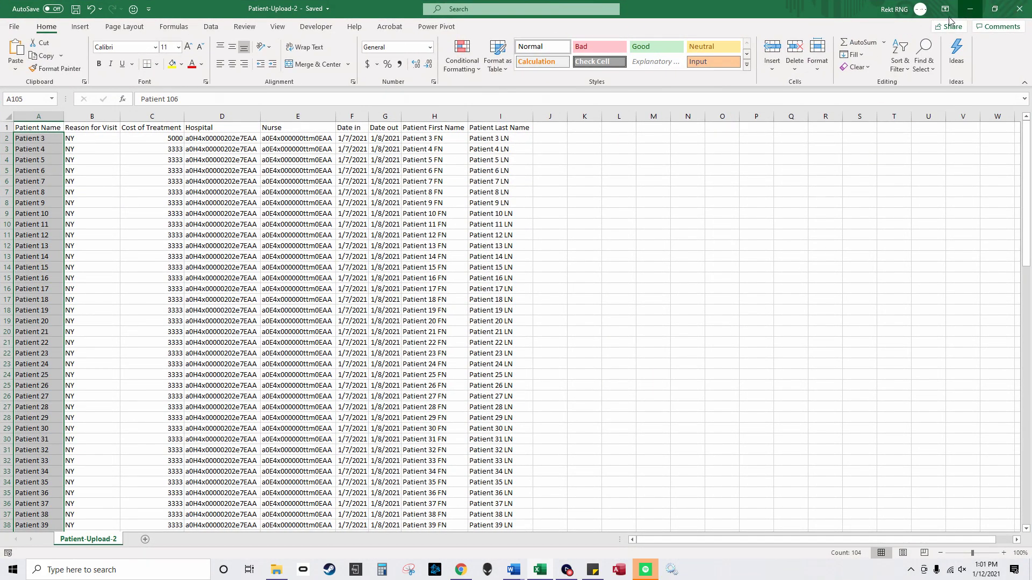
left_click(970, 9)
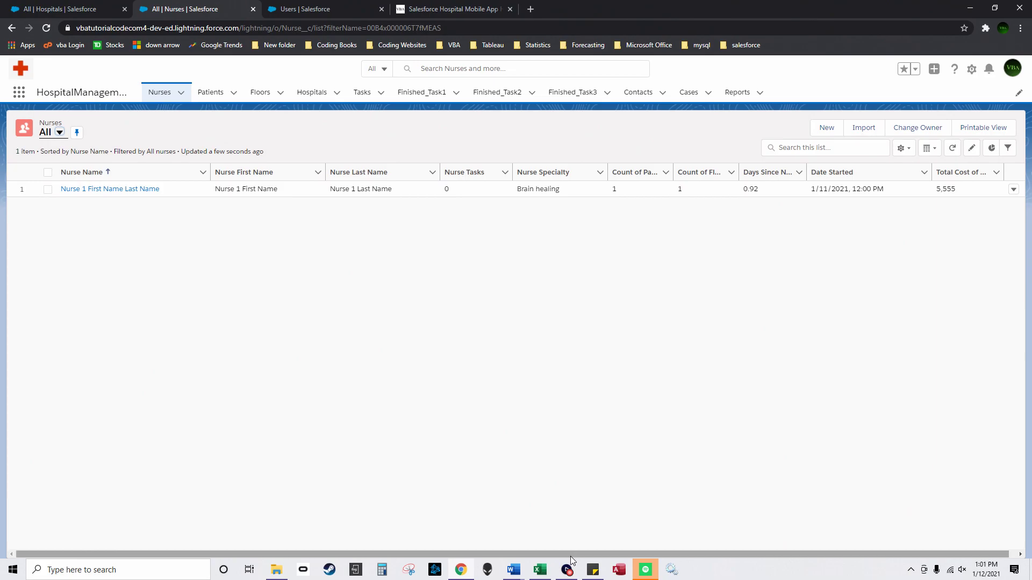
left_click(573, 573)
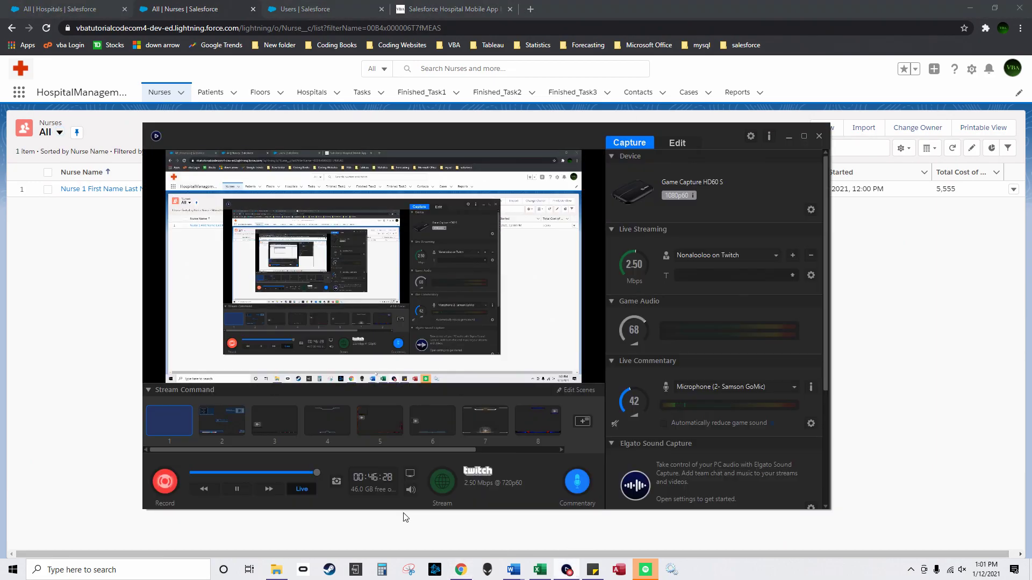
Step: Open Process Builder from Setup using the Quick Find search 'process bui'
left_click(166, 481)
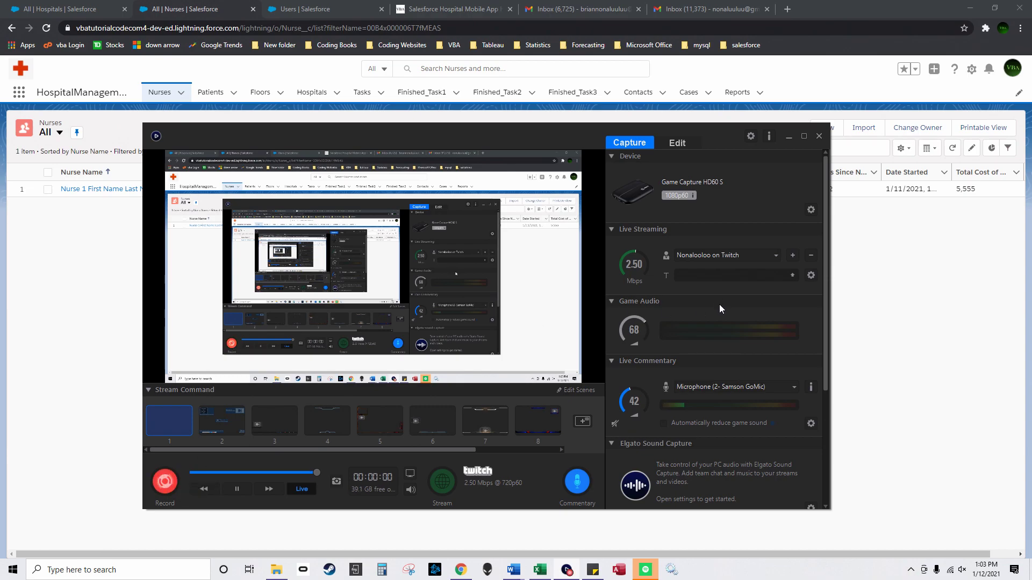
left_click(787, 137)
left_click(971, 68)
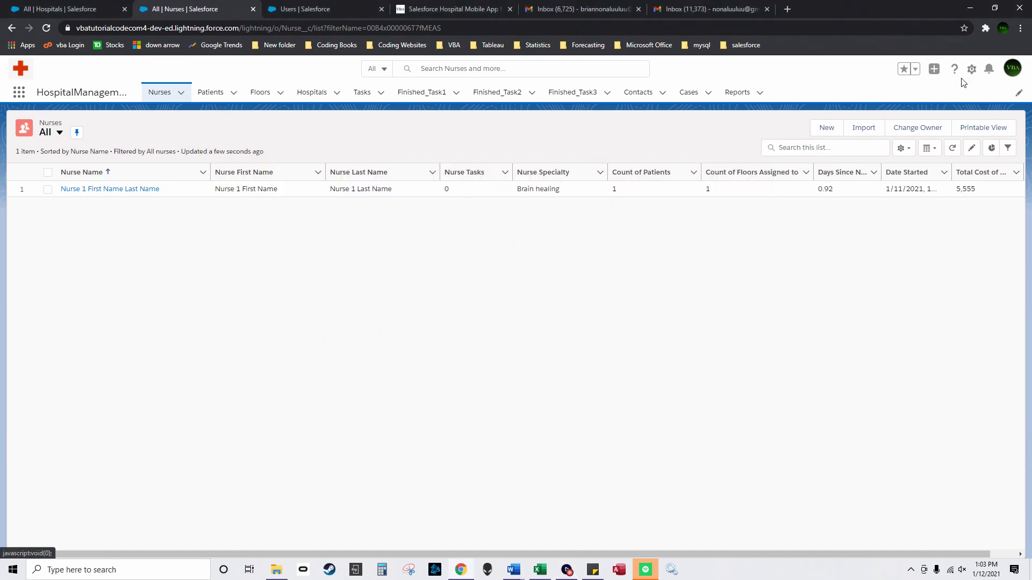
left_click(897, 106)
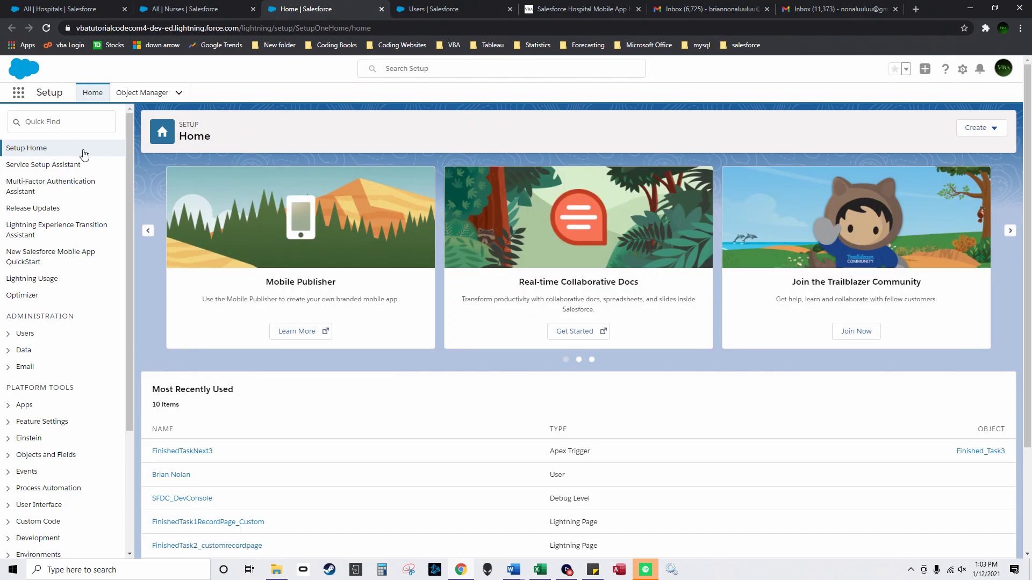
left_click(65, 122)
type("process")
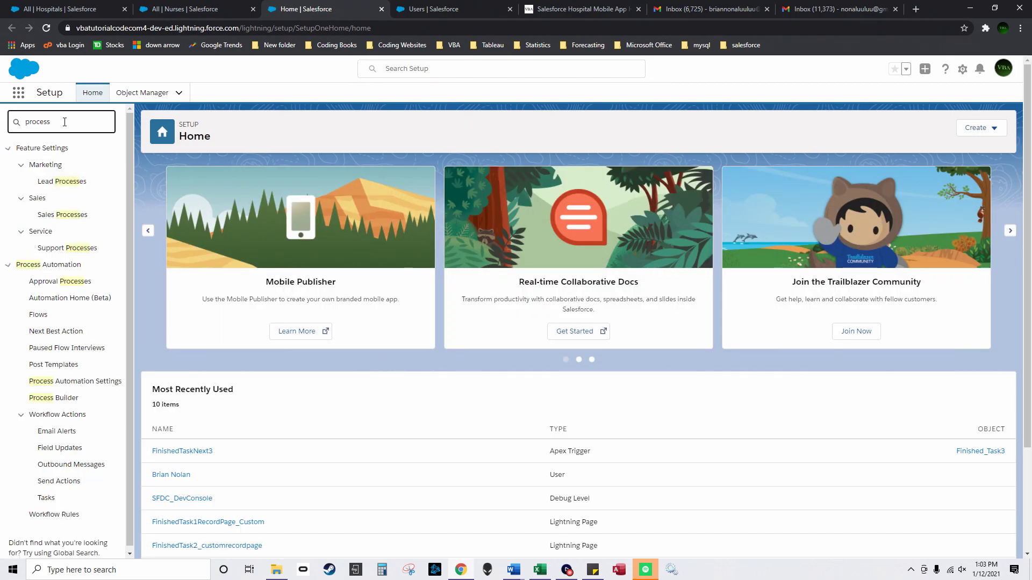
type(" bui")
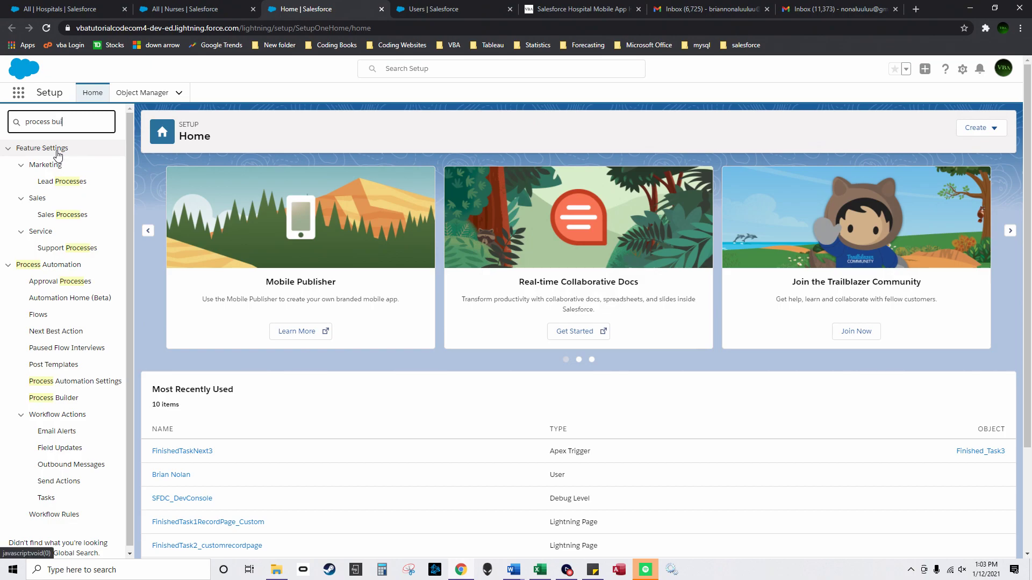
left_click(80, 165)
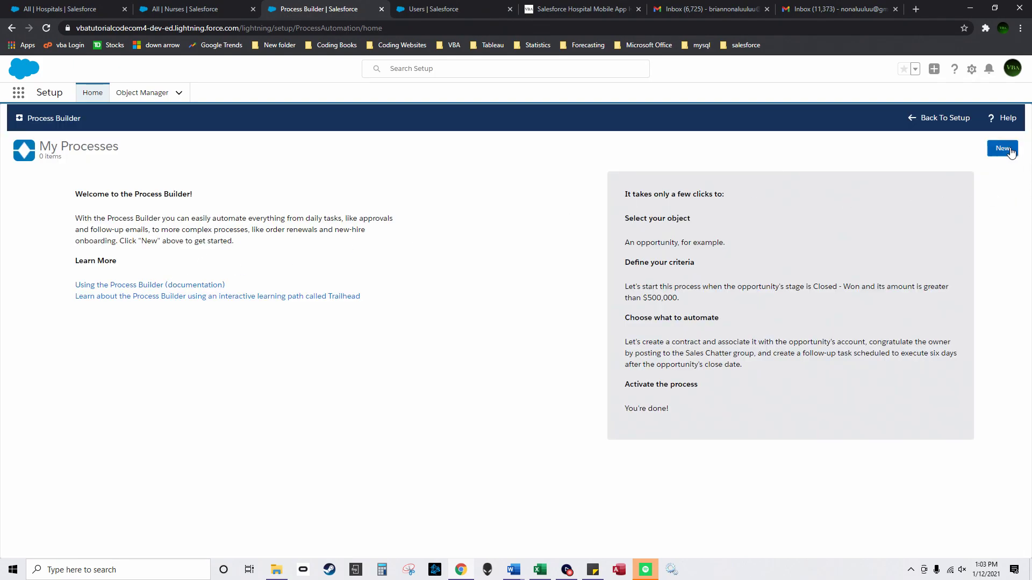
Step: Name the new process 'Automatic Tasks NY Nurse 1' and trigger it when a record changes
left_click(1003, 149)
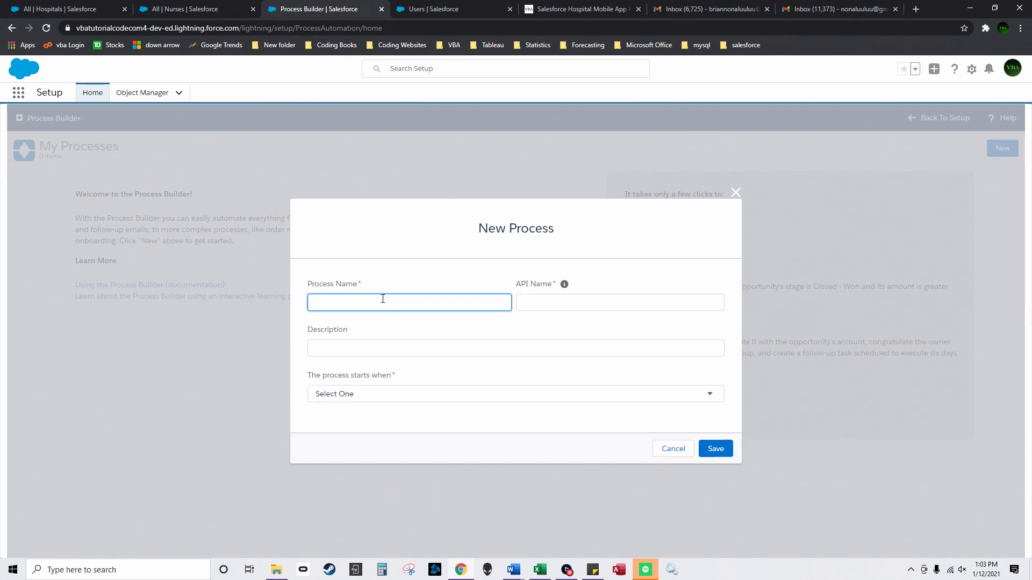
type("Atuomat")
key("BackSpace")
key("BackSpace")
key("BackSpace")
key("BackSpace")
type("utomatic Tasks NY Nurse")
left_click(376, 395)
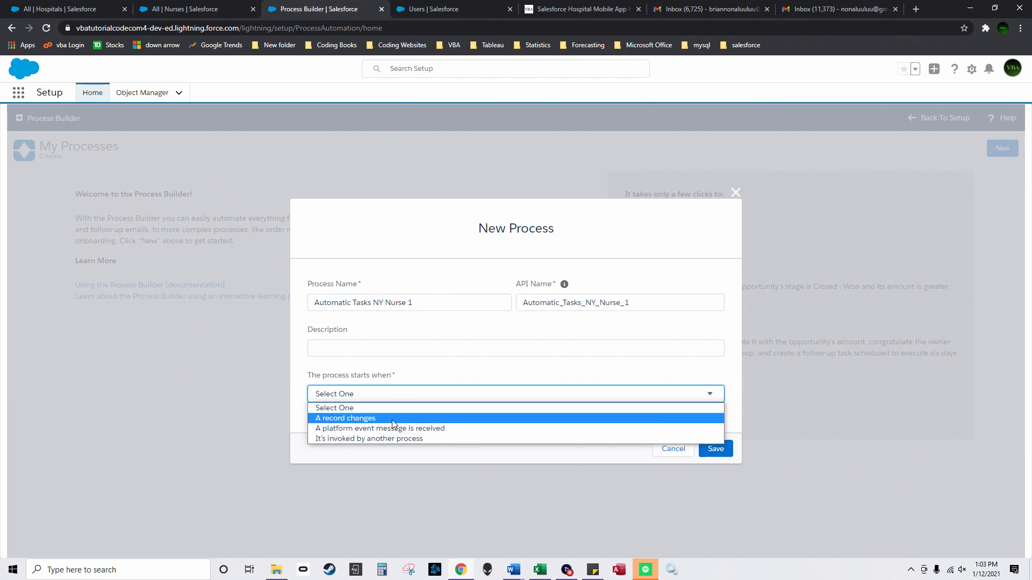
left_click(395, 418)
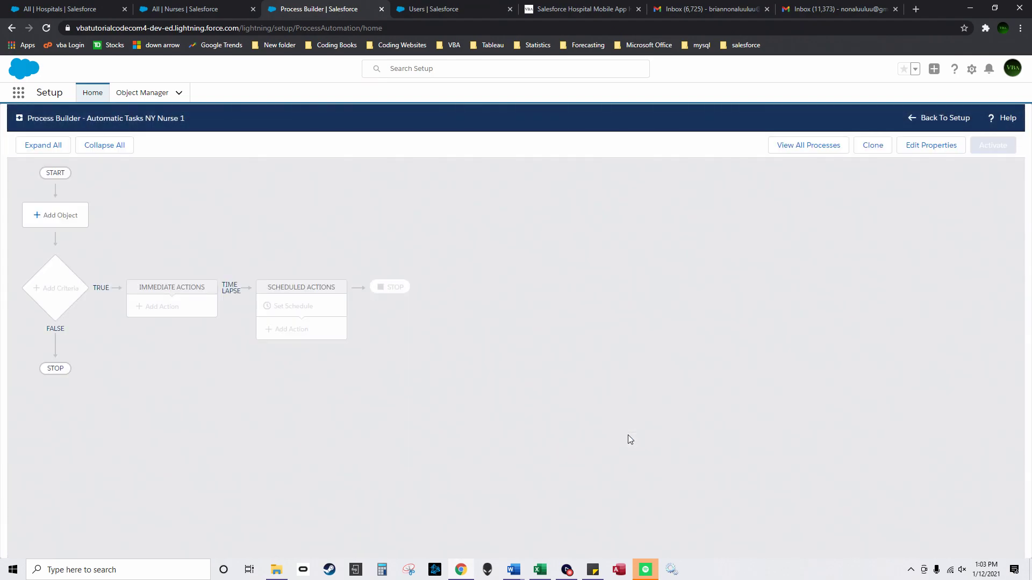
Step: Set Patient as the process object, firing when a record is created or edited
left_click(67, 225)
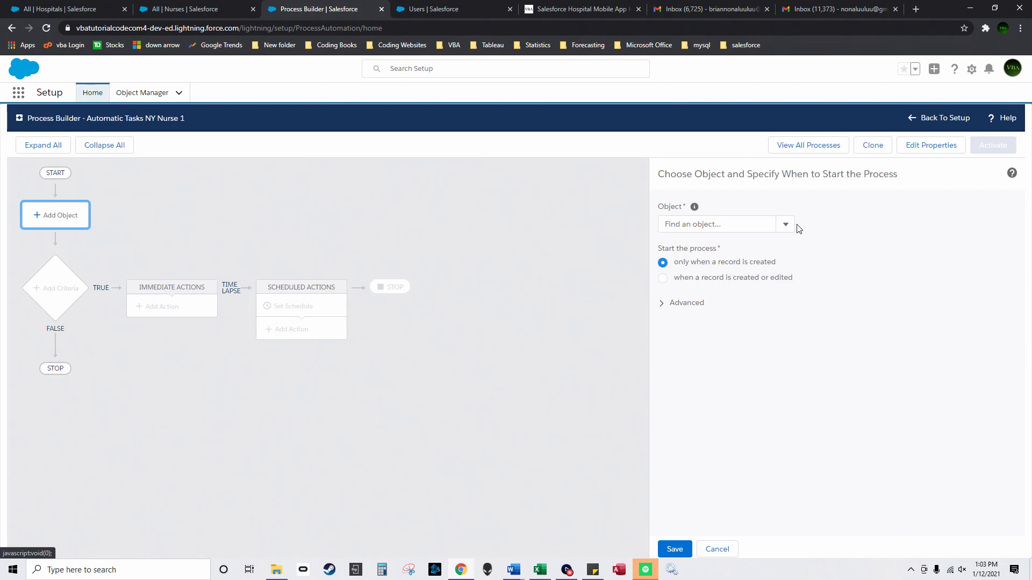
left_click(780, 226)
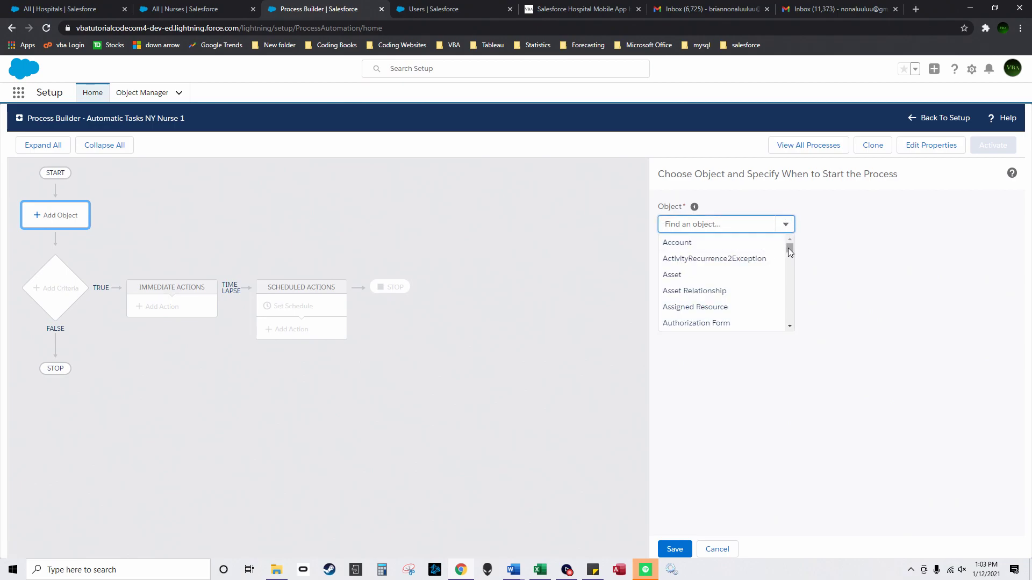
type("pati")
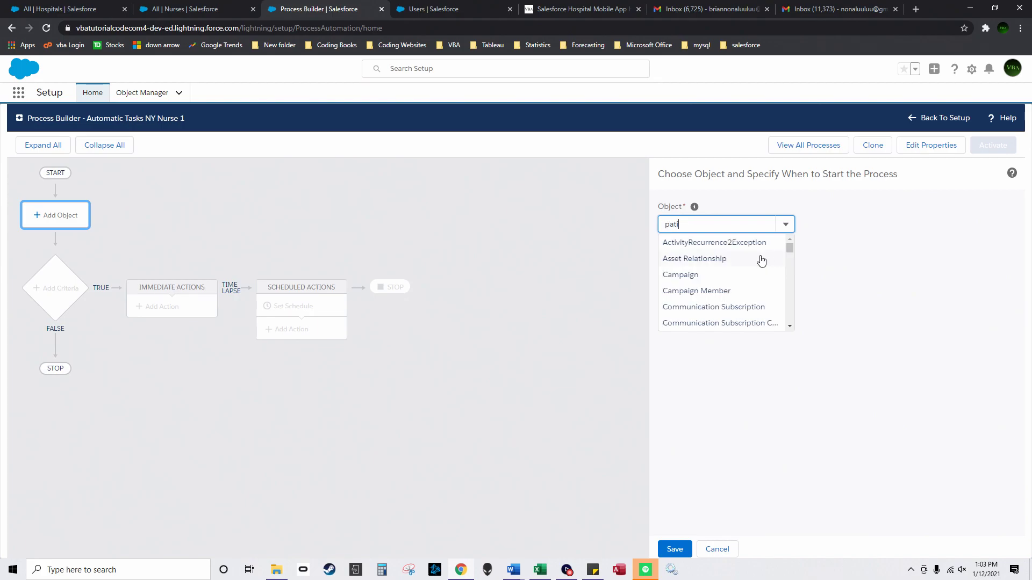
left_click(721, 244)
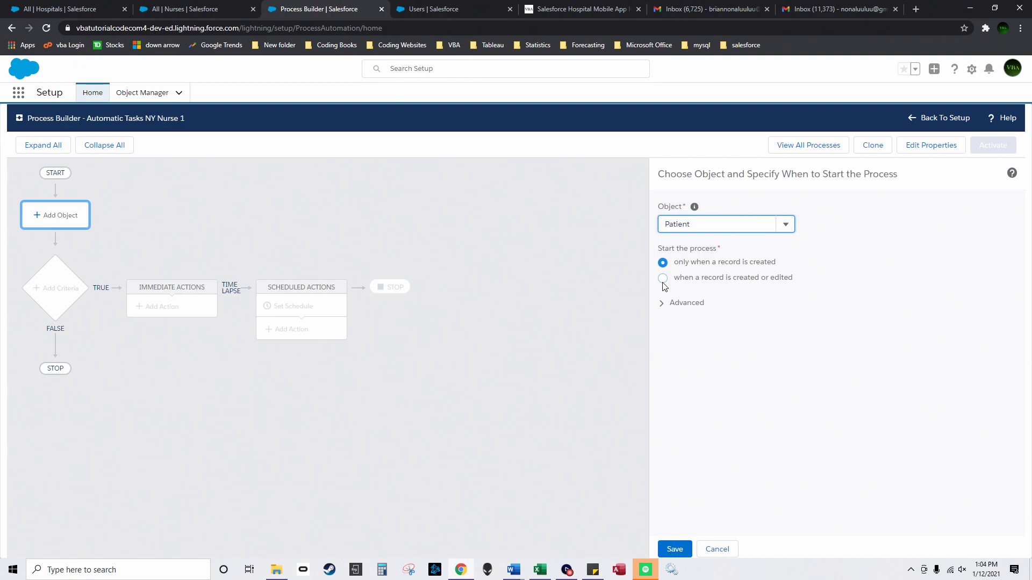
left_click(663, 279)
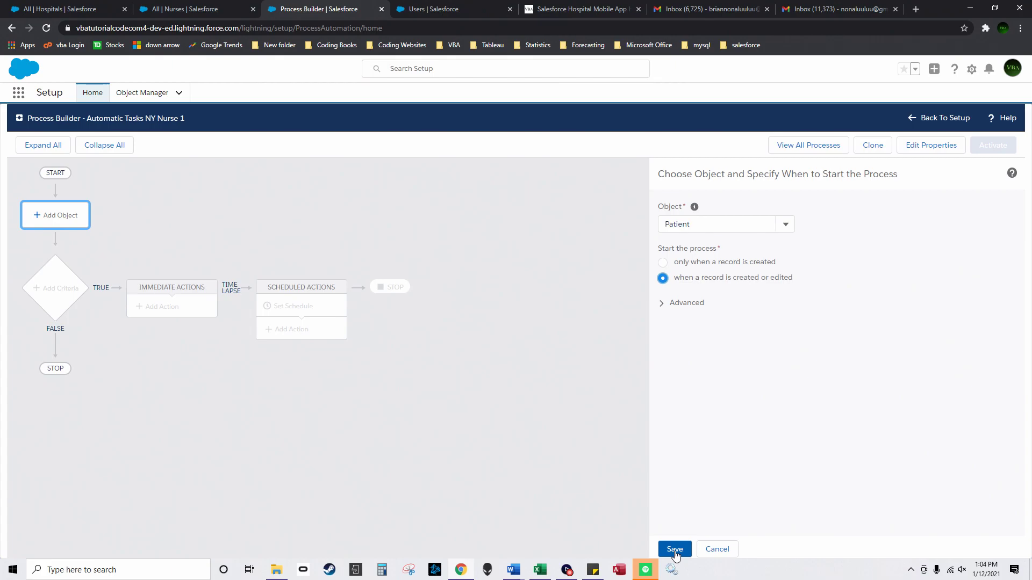
left_click(675, 551)
left_click(64, 288)
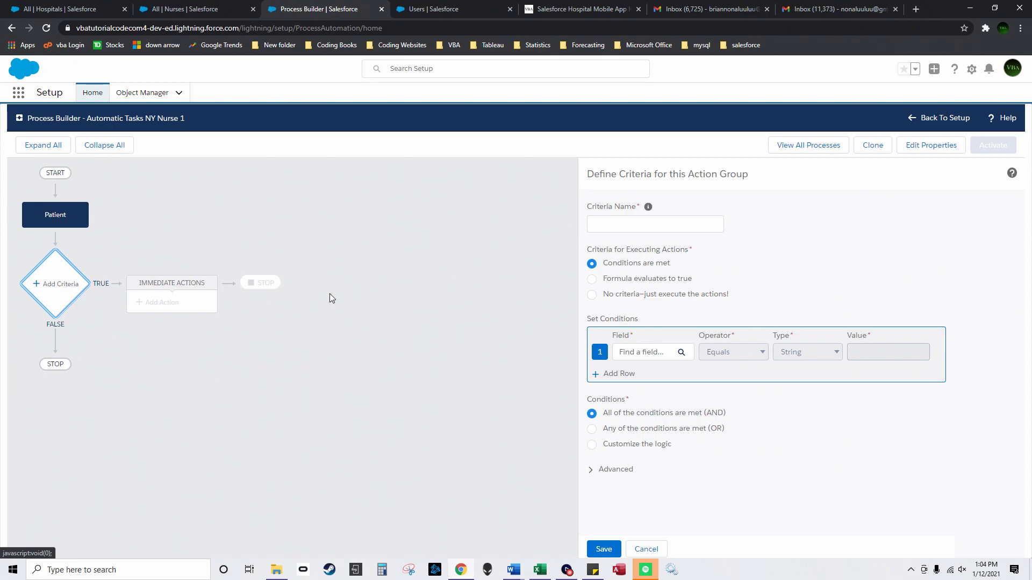
Step: Name the criteria 'Autoassign if reason for visit is ny' and choose the Reason For Visit field
left_click(640, 223)
type("Autoassign ")
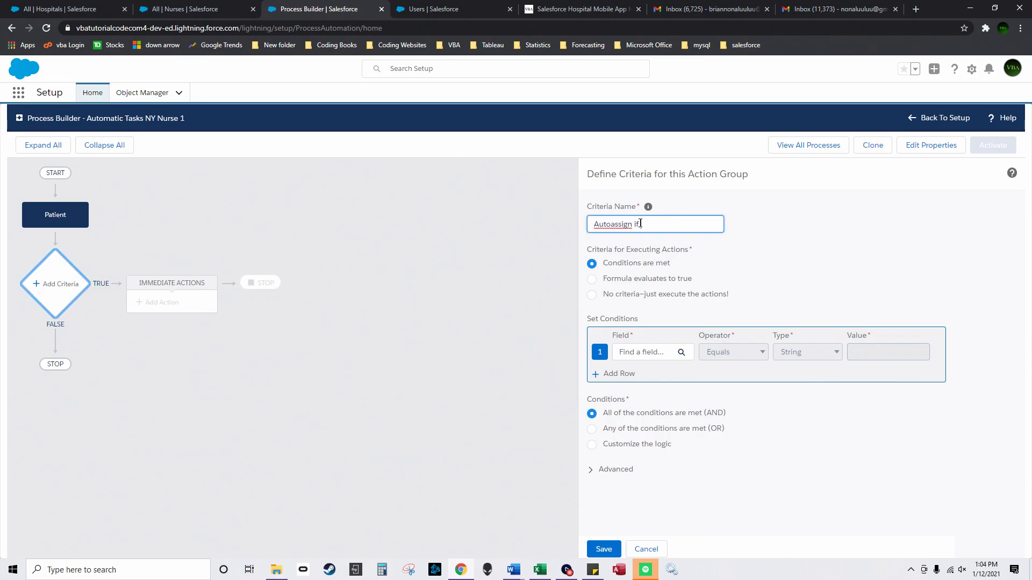
type("if reason for visit is nyu")
left_click(646, 354)
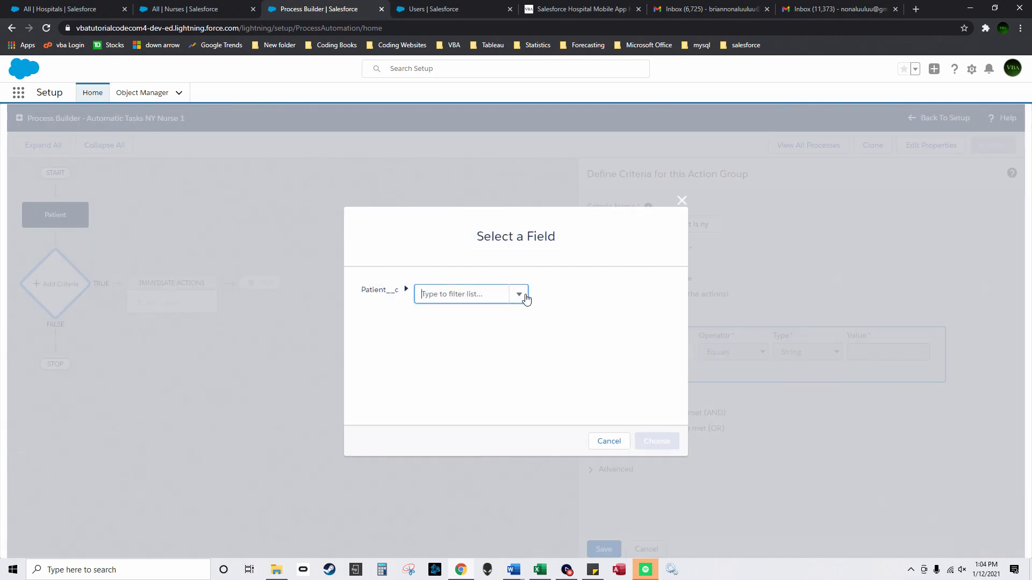
left_click(526, 299)
left_click_drag(523, 324, 521, 393)
scroll(485, 371, "up", 1)
scroll(484, 371, "down", 1)
left_click(484, 370)
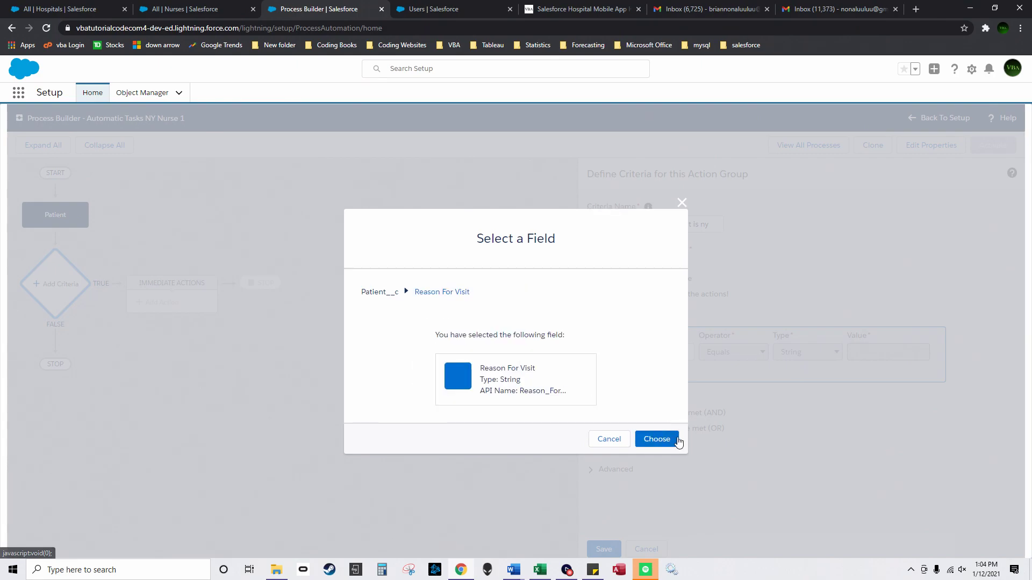
left_click(666, 439)
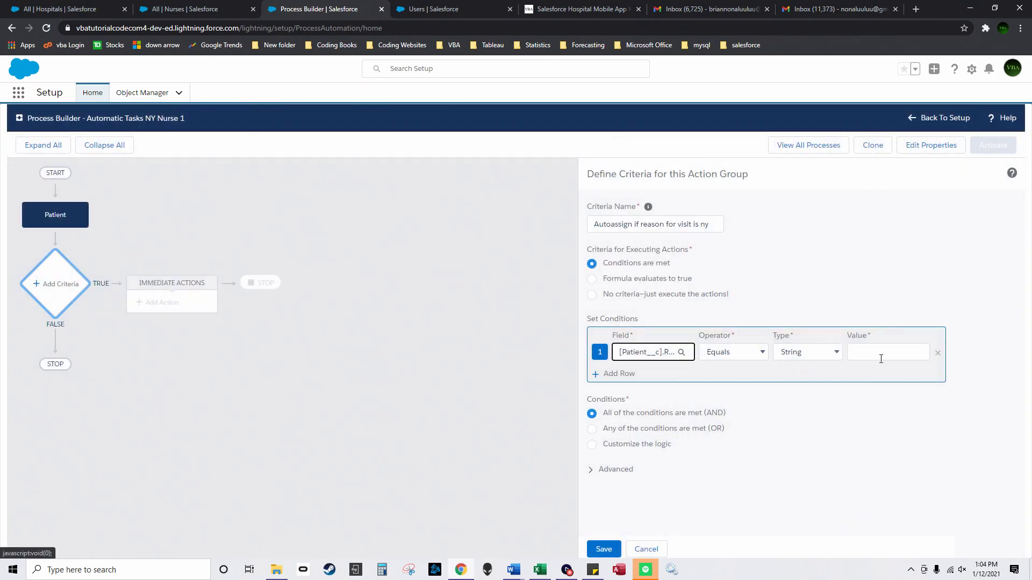
Step: Set the condition value to NY and save the criteria
left_click(899, 356)
type("NY")
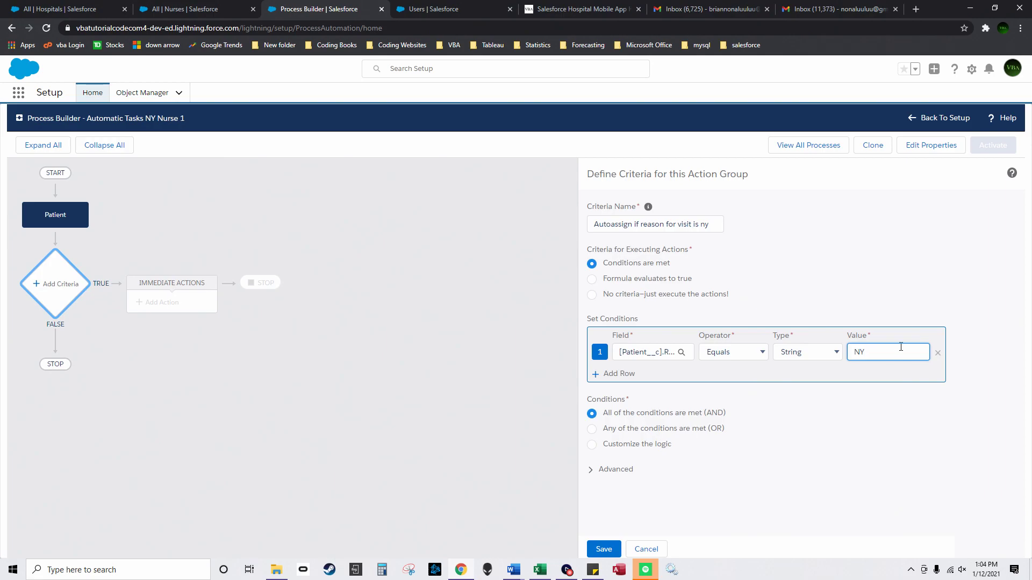
left_click(603, 548)
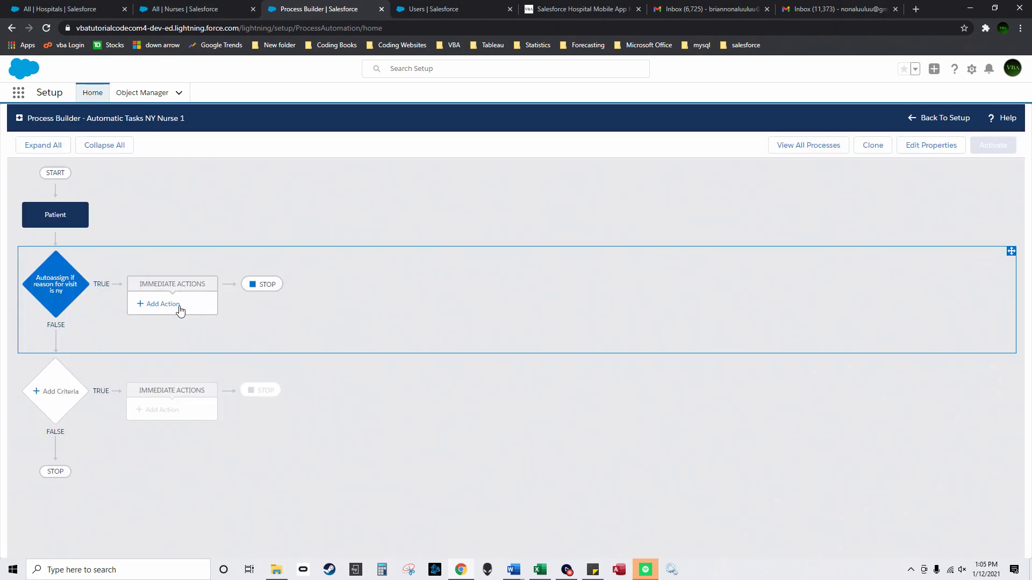
left_click(178, 304)
Step: Make the immediate action 'Create a task record' a Create a Record action for Task
left_click(763, 224)
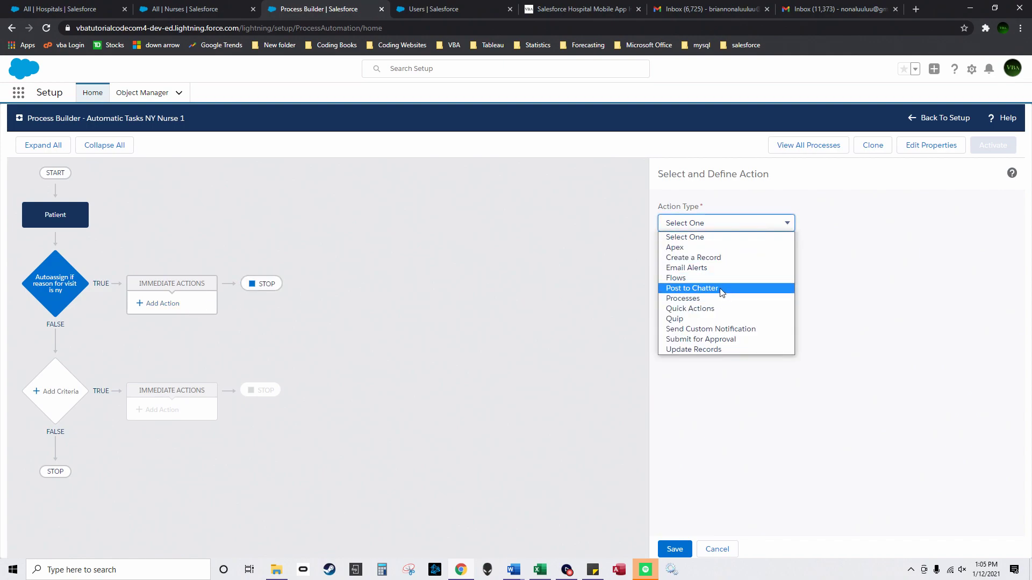
left_click(719, 259)
left_click(711, 267)
type("Create a task record")
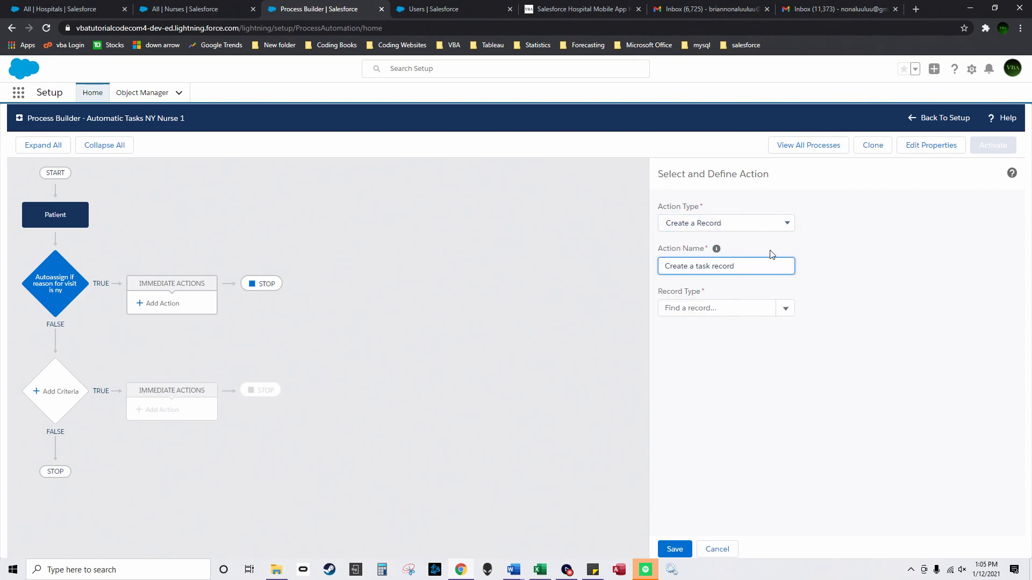
left_click(785, 309)
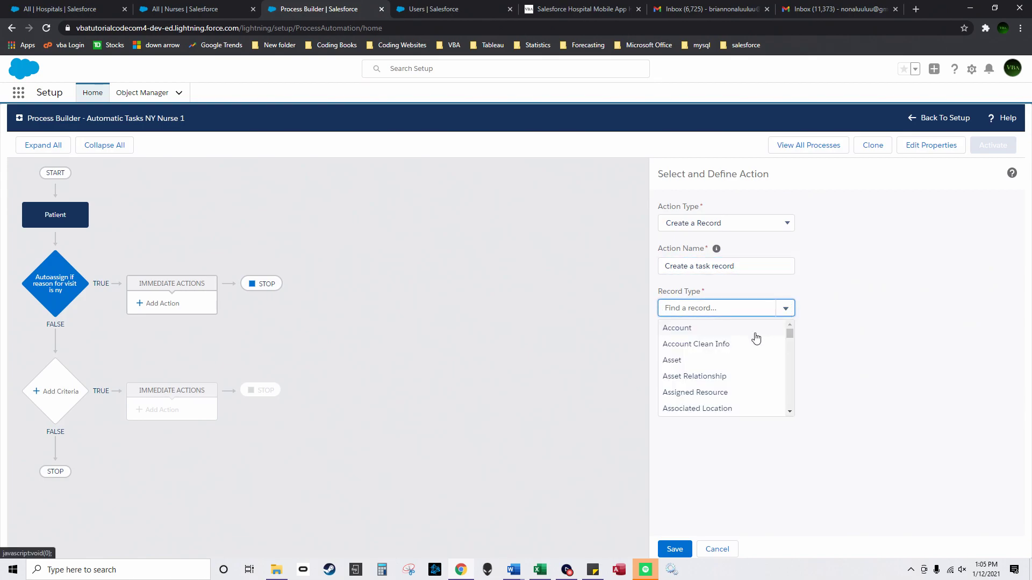
type("task")
left_click(693, 376)
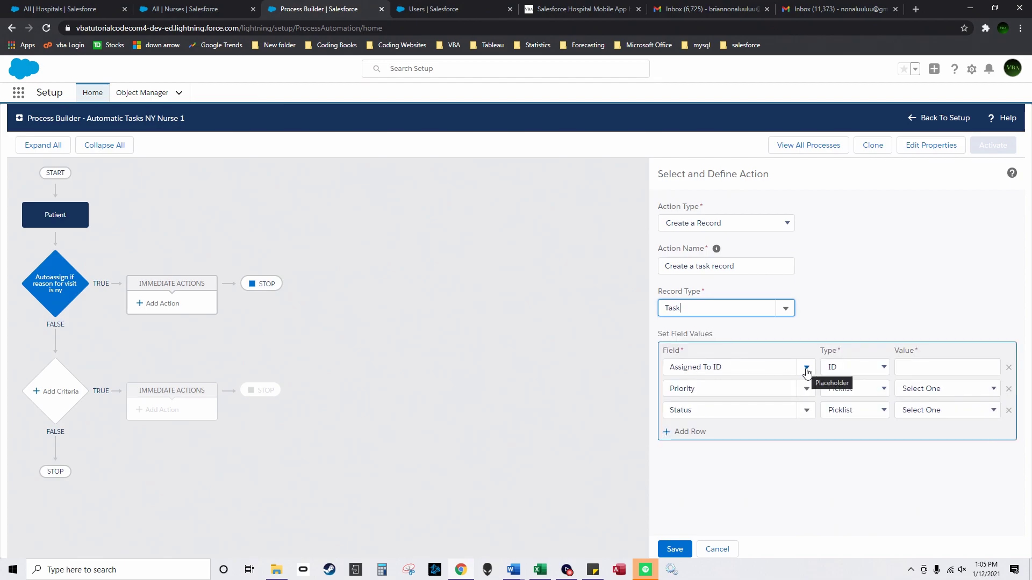
left_click(925, 369)
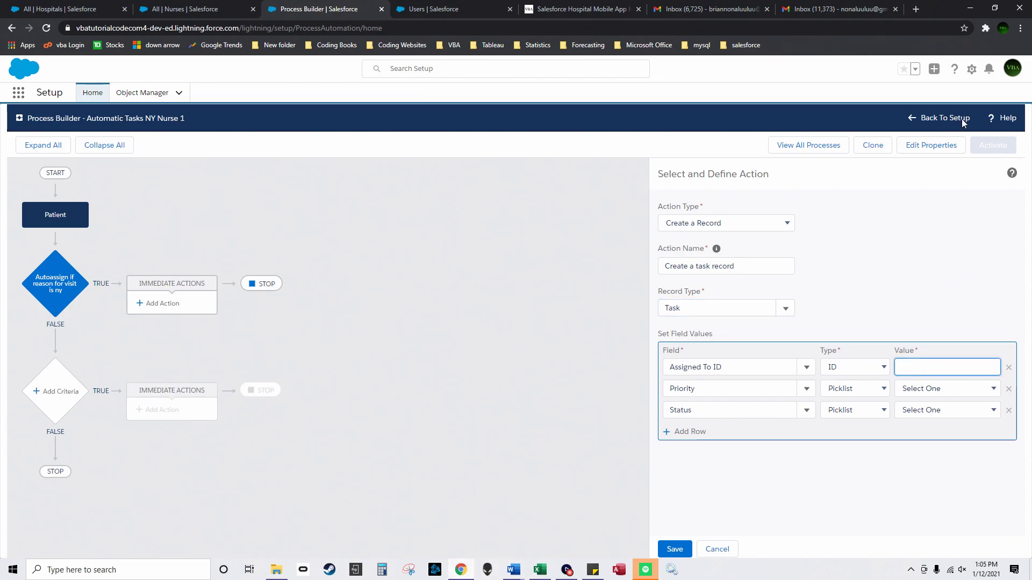
Step: Run the saved User lookup SOQL query in the Developer Console after correcting the user's name
left_click(973, 71)
left_click(925, 151)
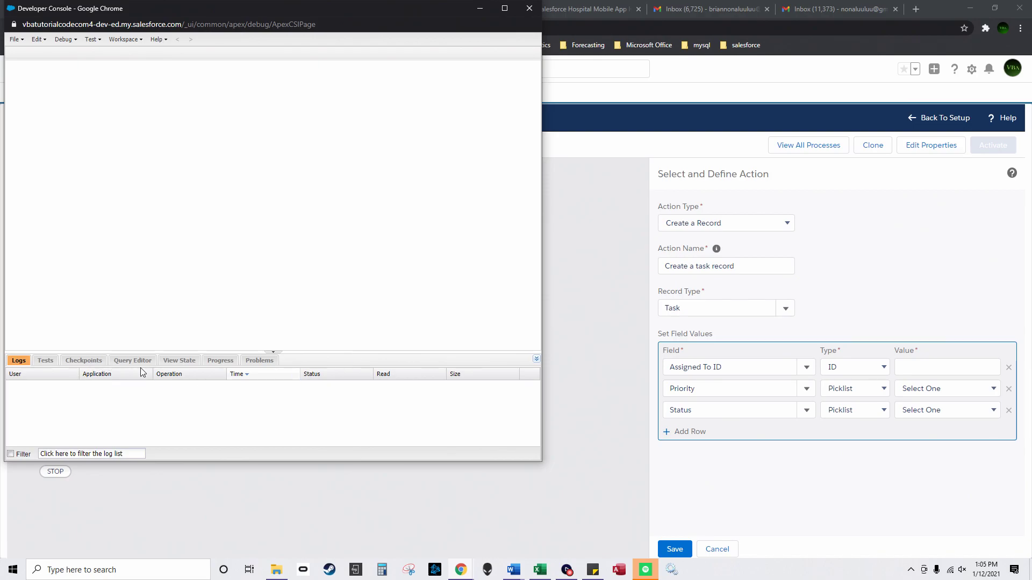
left_click(129, 361)
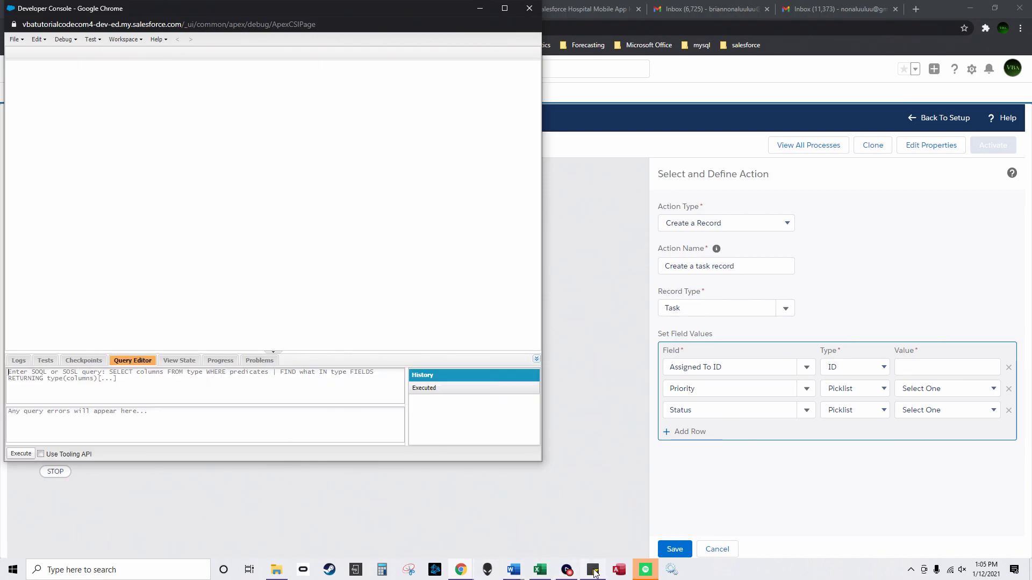
left_click(594, 570)
right_click(902, 295)
left_click(924, 313)
left_click(162, 383)
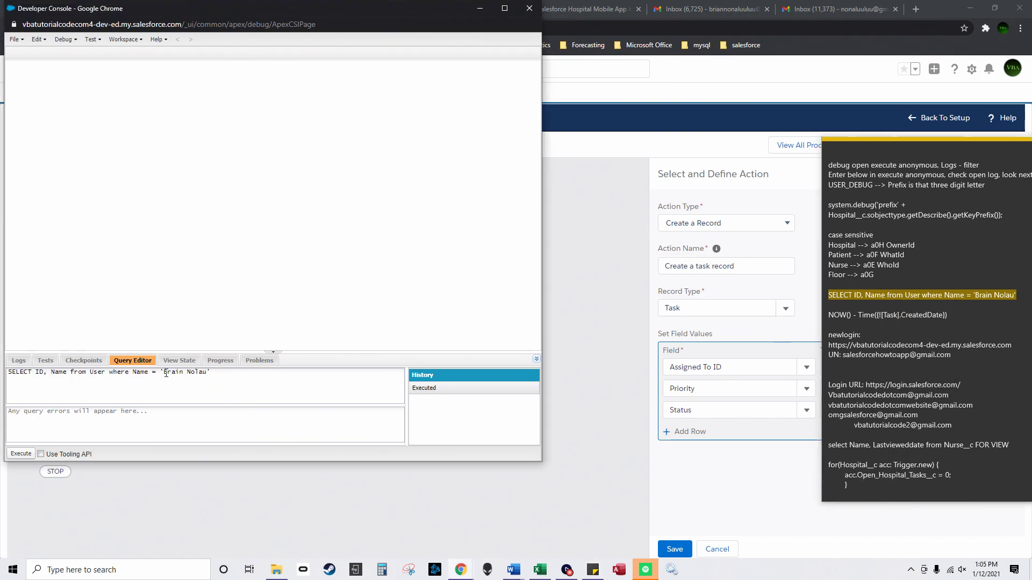
type("a")
left_click(22, 454)
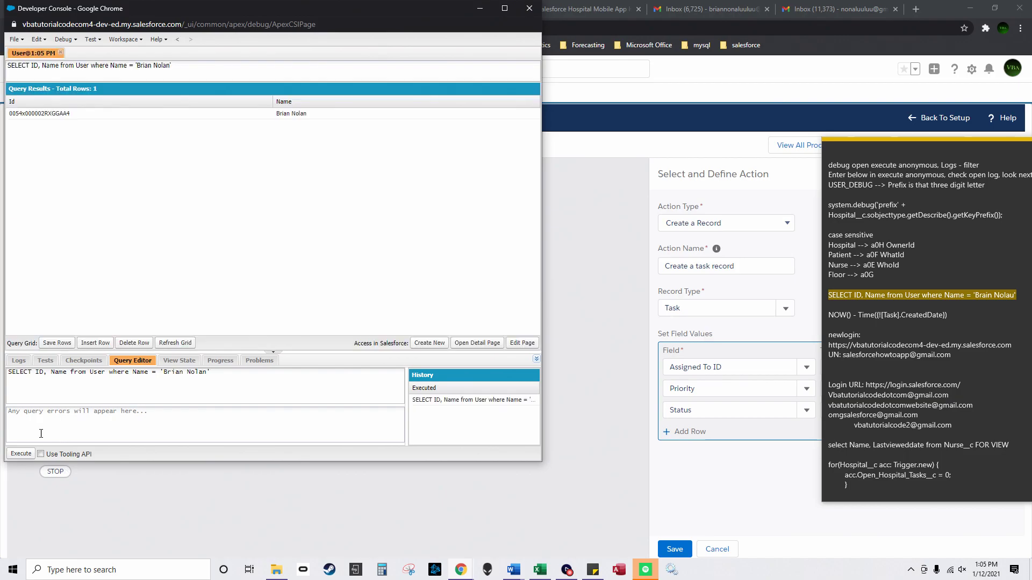
Step: Paste the returned user Id into the task's Assigned To ID value and check the All Users page
double_click(85, 114)
key("ctrl+c")
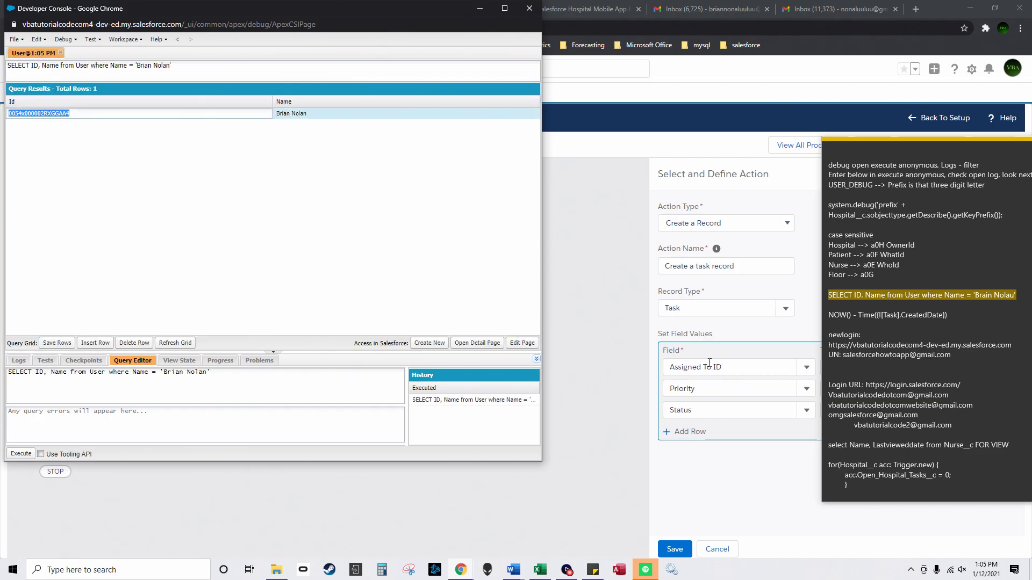
left_click(779, 346)
left_click(913, 367)
key("ctrl+v")
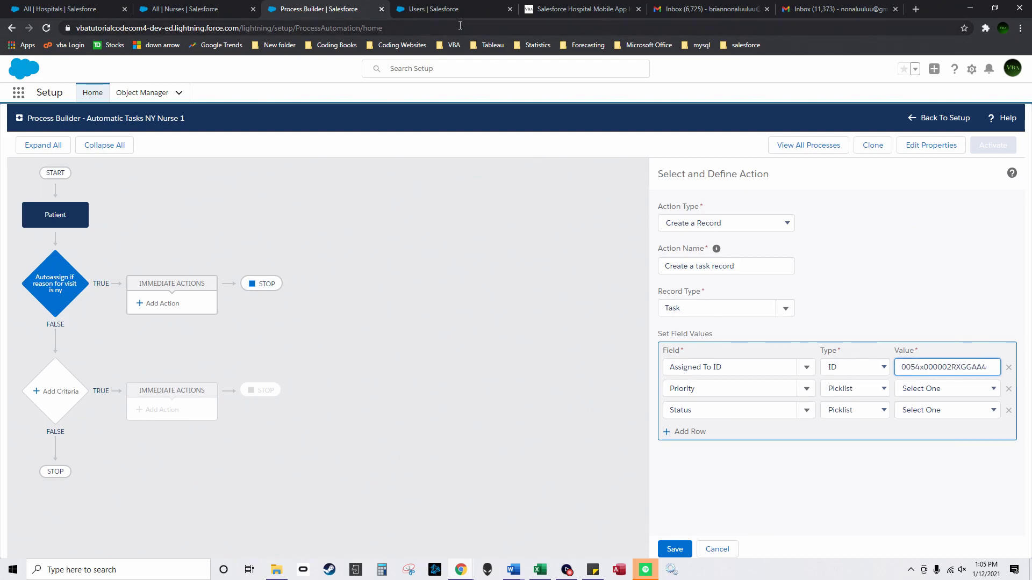
left_click(444, 11)
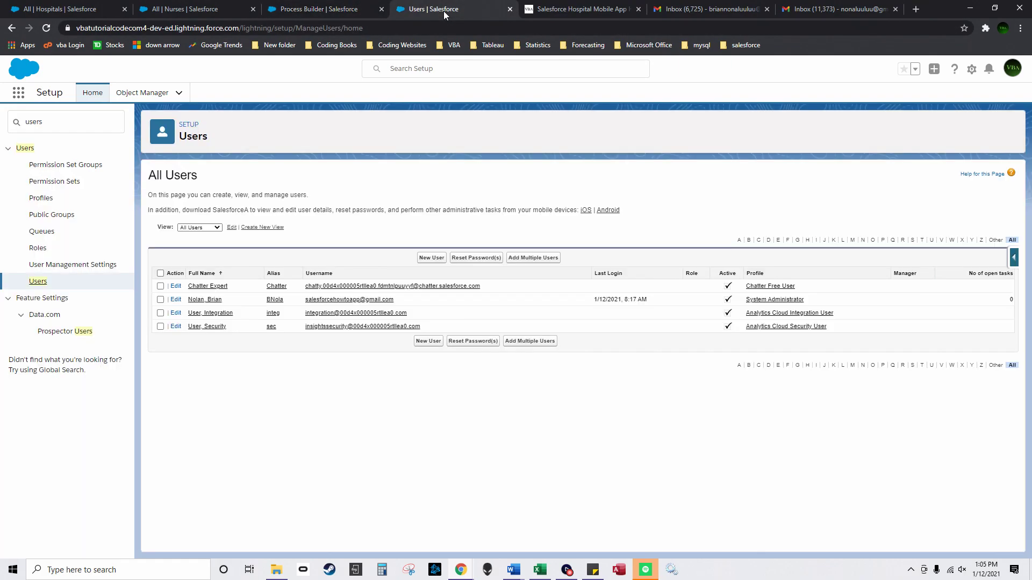
left_click(47, 28)
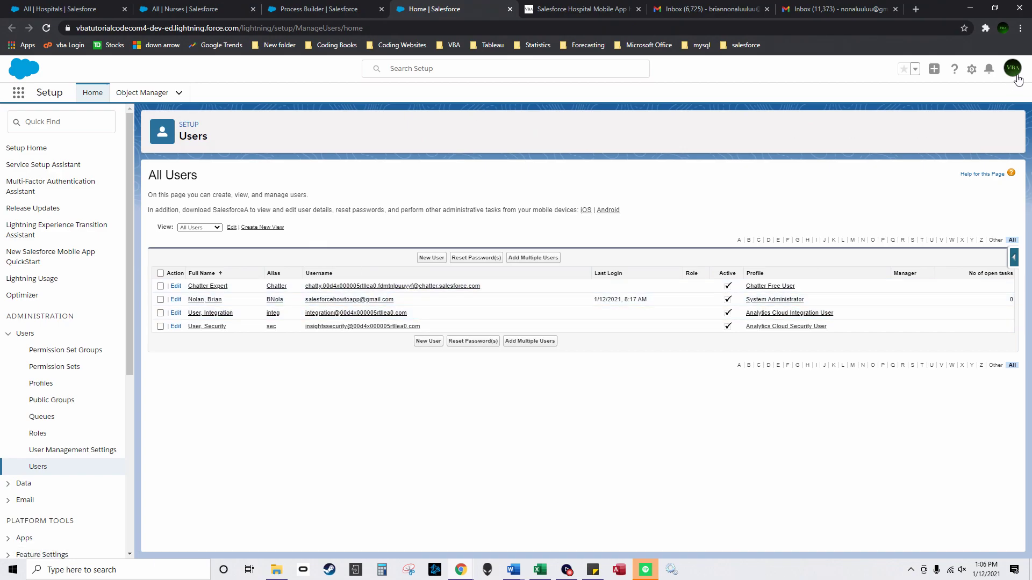
left_click(306, 8)
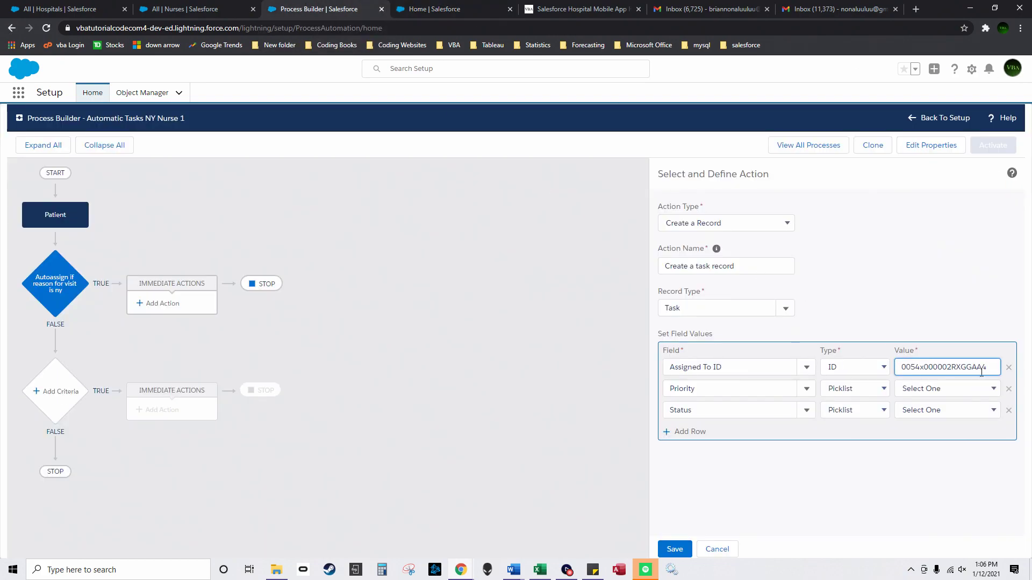
Step: Add a Hospital field row and paste the hospital Id copied from cell D2 of the upload sheet
left_click(1012, 68)
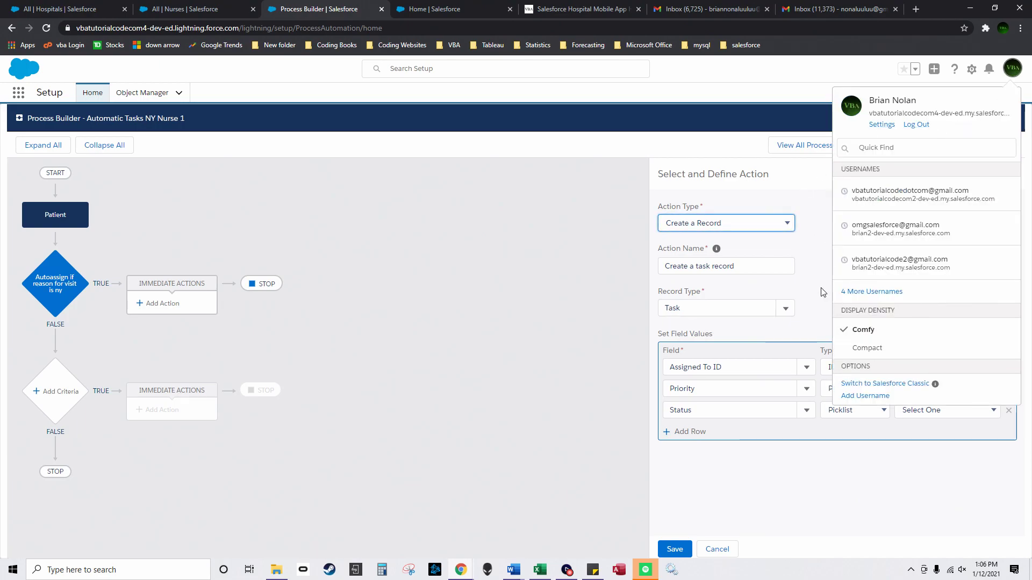
left_click(786, 308)
left_click(1015, 75)
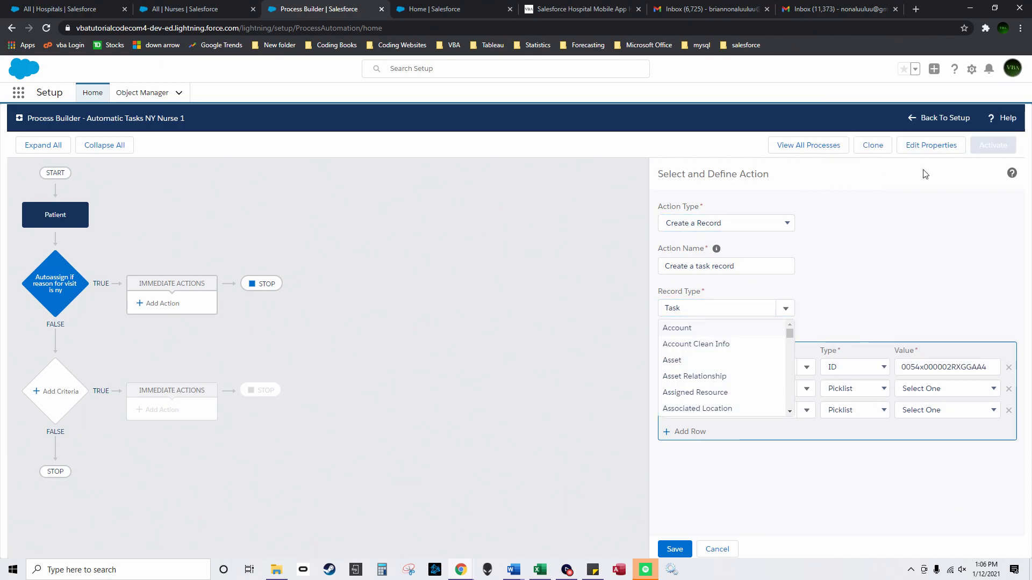
left_click(810, 379)
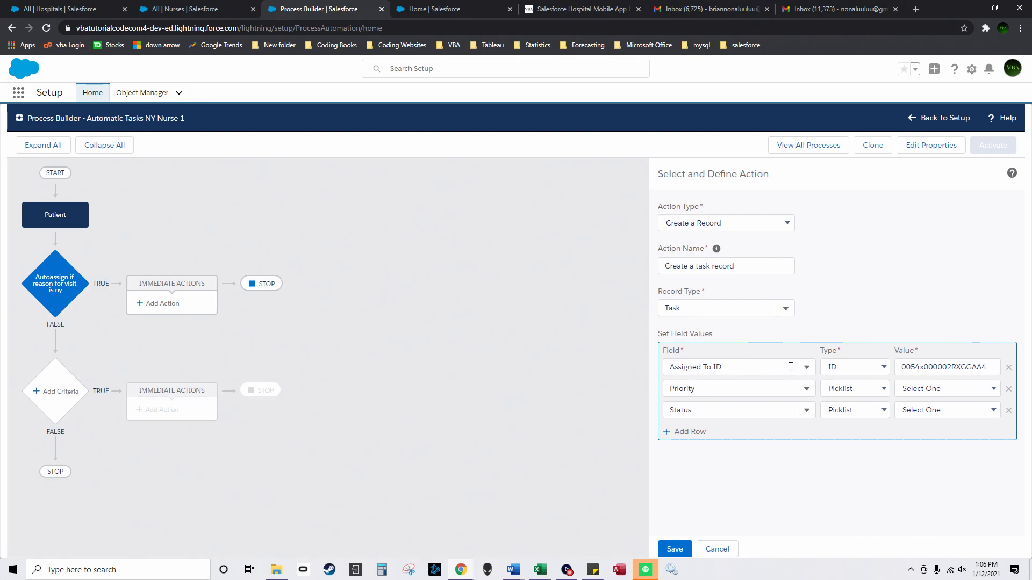
left_click(807, 390)
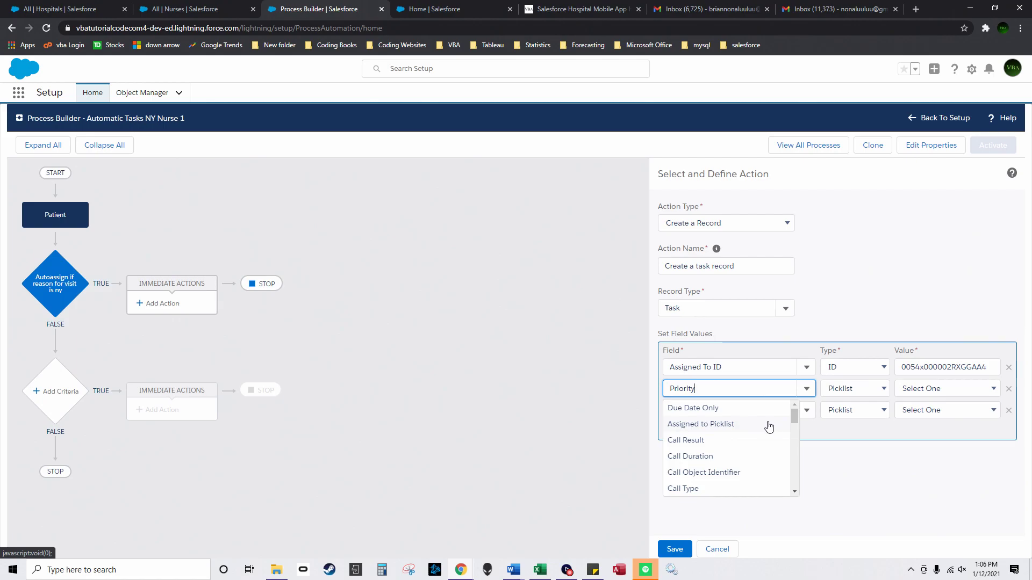
left_click_drag(793, 416, 789, 448)
scroll(789, 448, "up", 1)
left_click(757, 435)
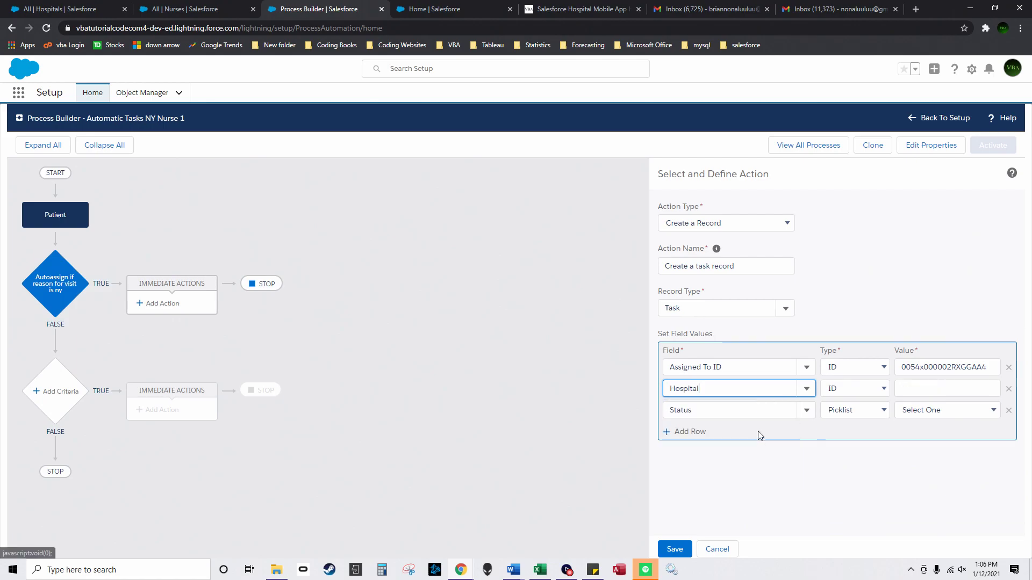
left_click(916, 389)
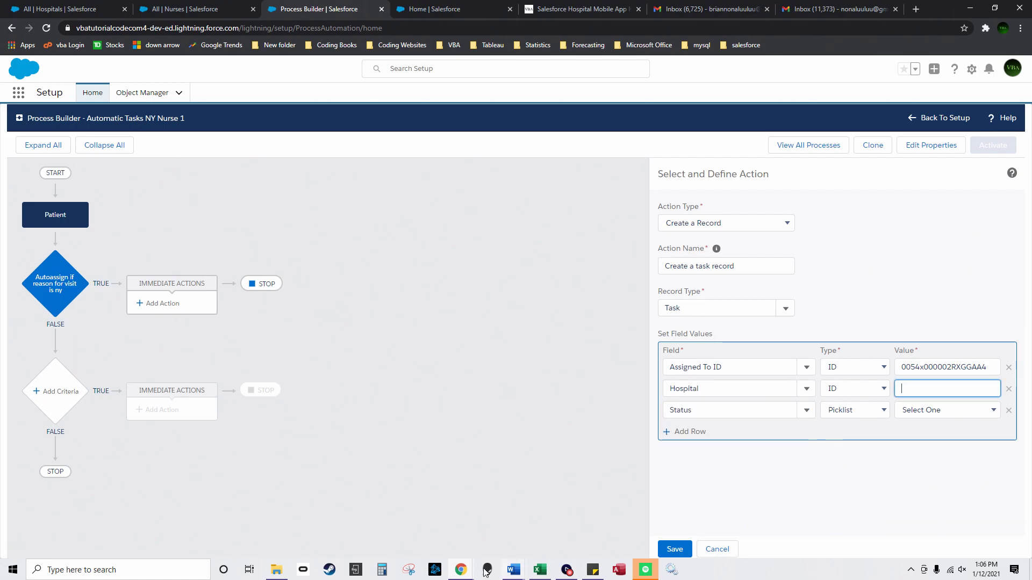
left_click(539, 568)
left_click(232, 138)
key("ctrl+c")
left_click(970, 8)
key("ctrl+v")
Step: Set the task Status to Not Started and add a Priority row set to High
left_click(807, 411)
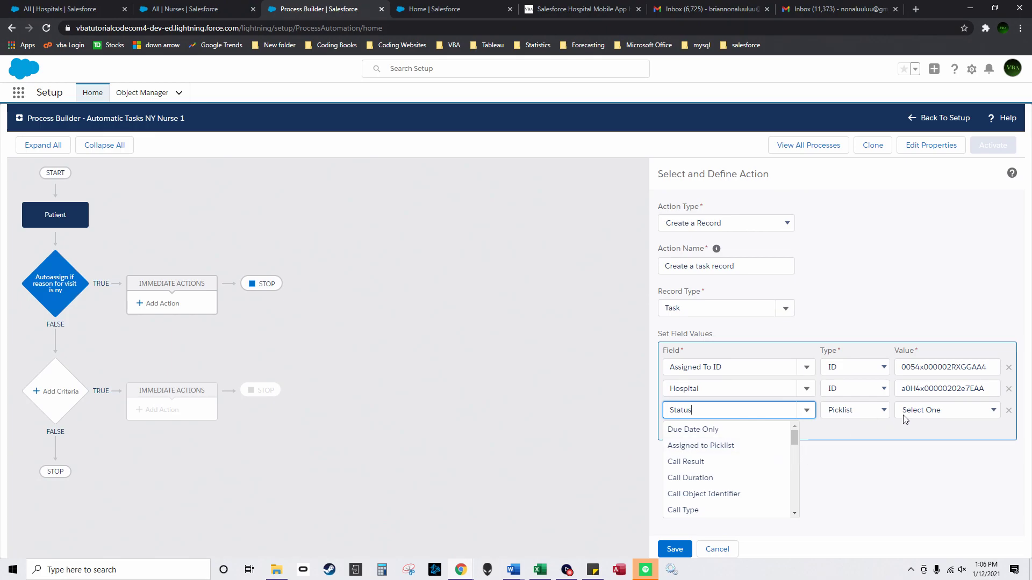
left_click(926, 413)
left_click(924, 434)
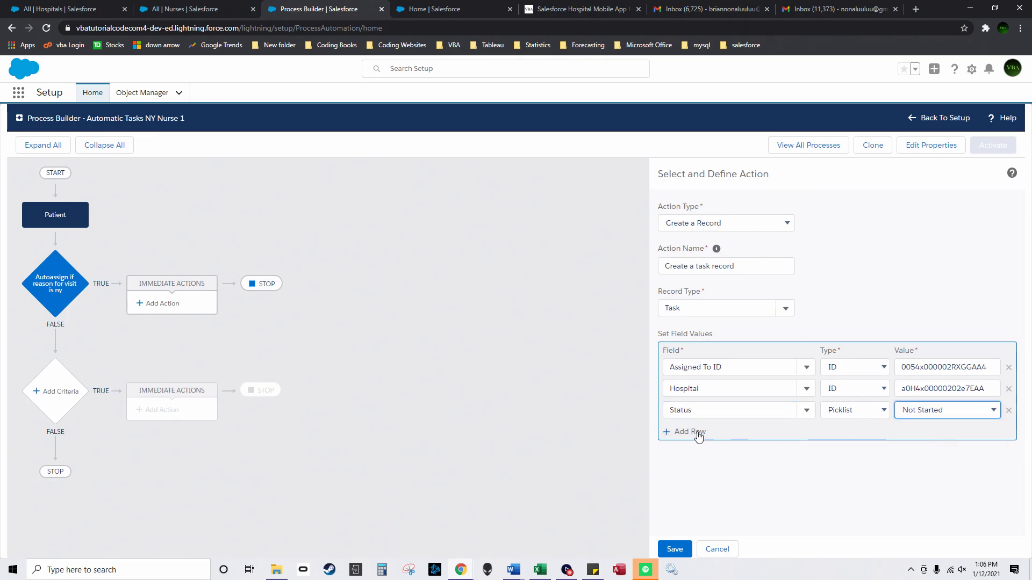
left_click(696, 433)
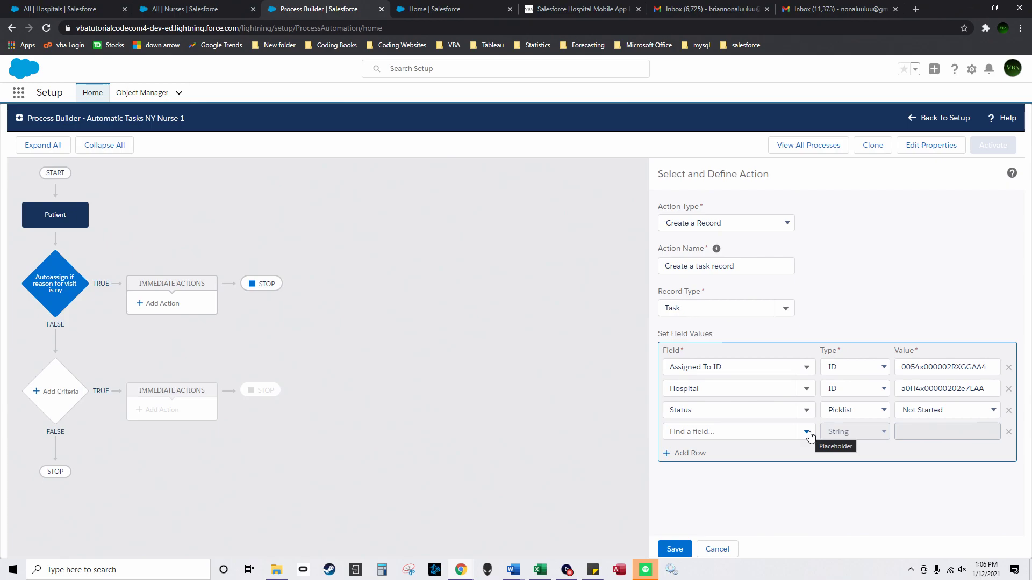
left_click(808, 434)
type("pi")
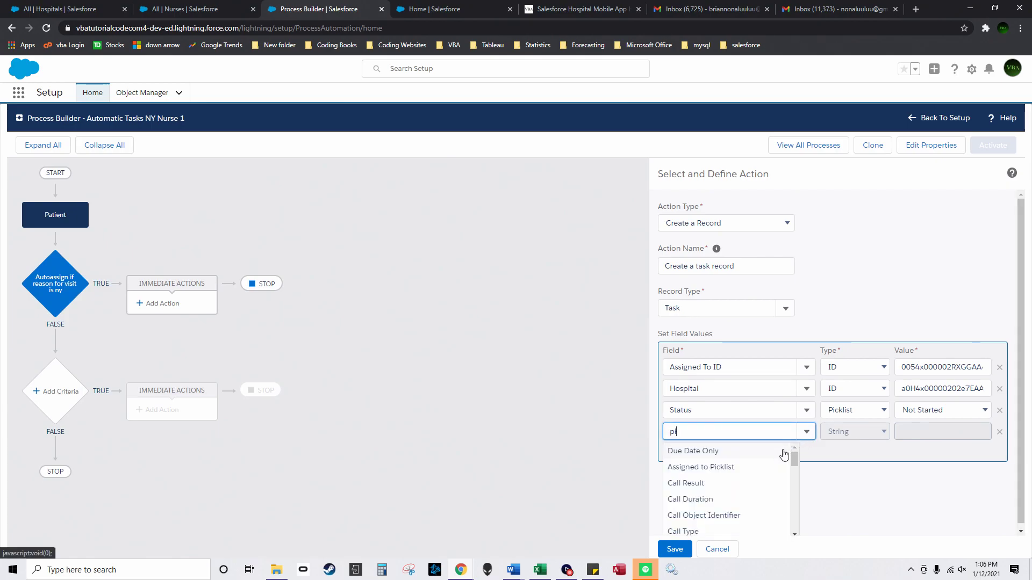
type("rio")
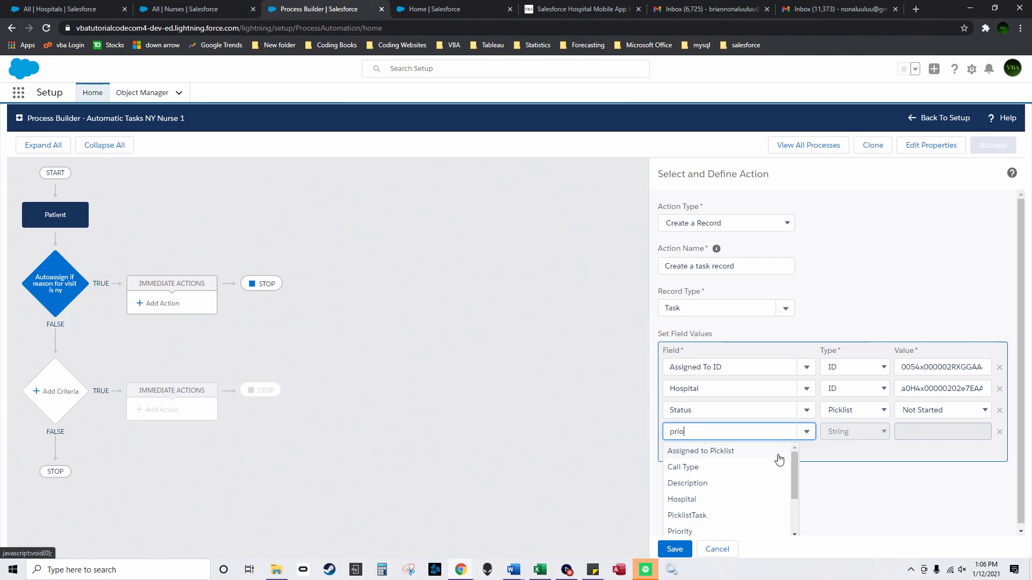
left_click(723, 455)
left_click(905, 435)
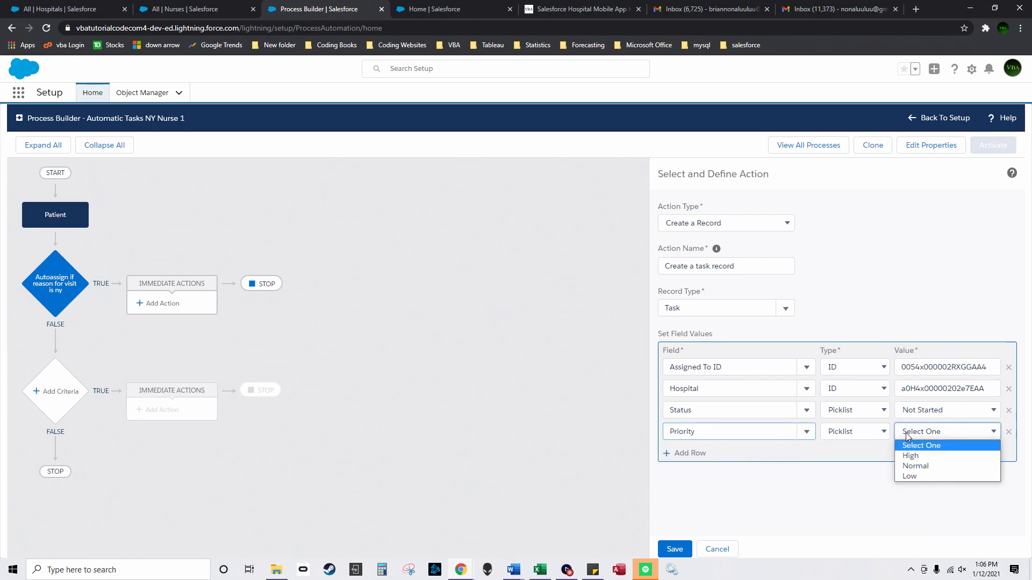
left_click(923, 456)
Step: Add a Subject row with the value 'New Task for NY'
left_click(693, 454)
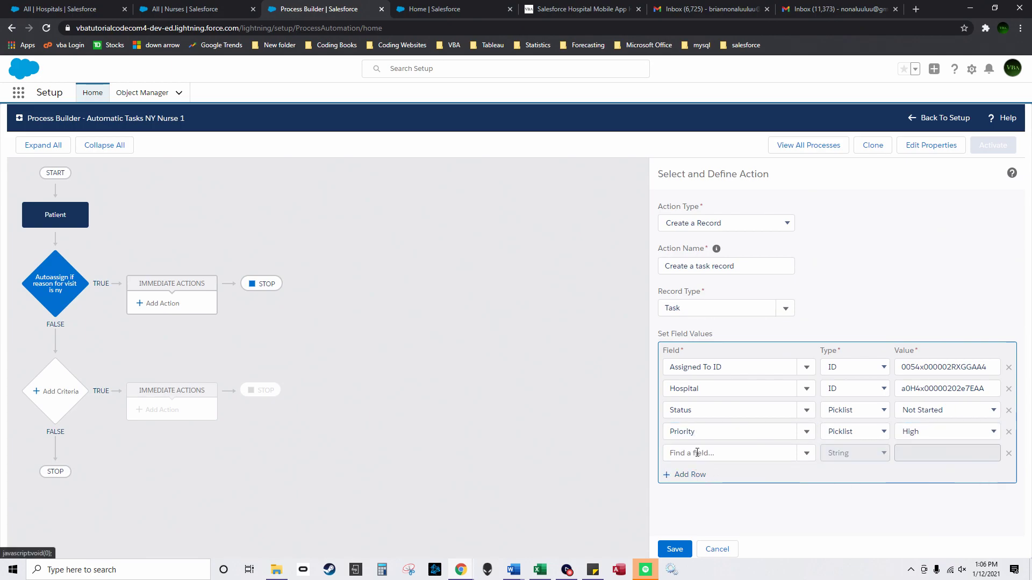
left_click(813, 457)
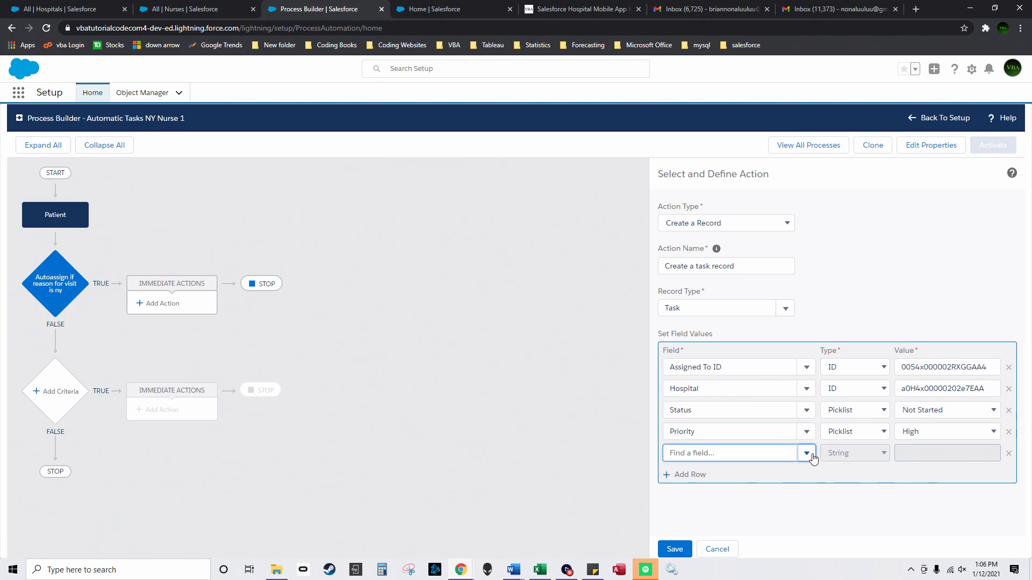
type("sub")
left_click(725, 473)
left_click(926, 452)
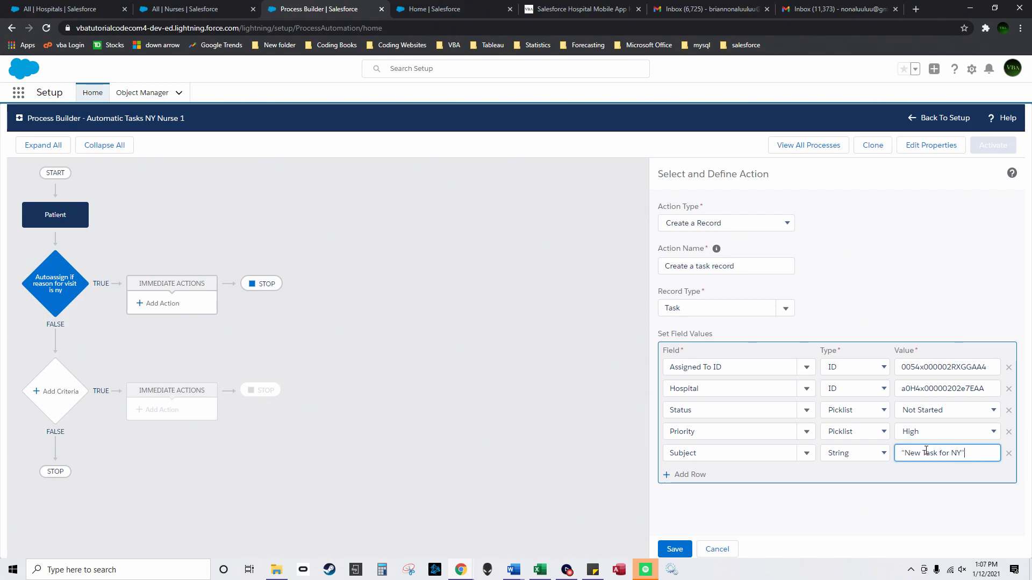
Step: Add Nurse, Floor and Patient field rows to the task action
left_click(684, 475)
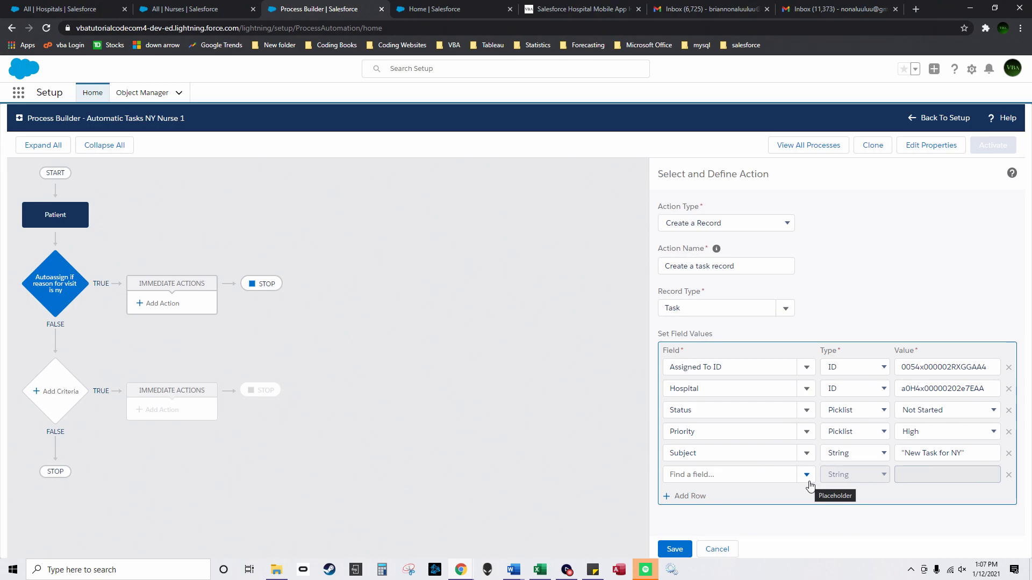
left_click(800, 475)
type("nu")
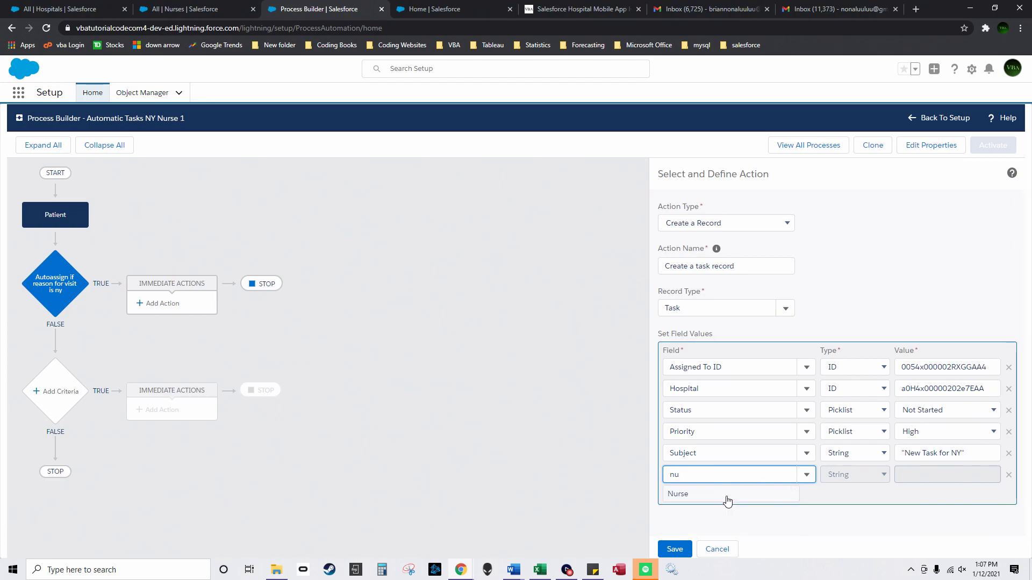
left_click(728, 495)
left_click(676, 499)
left_click(807, 496)
type("f")
left_click(699, 470)
left_click(696, 505)
left_click(805, 506)
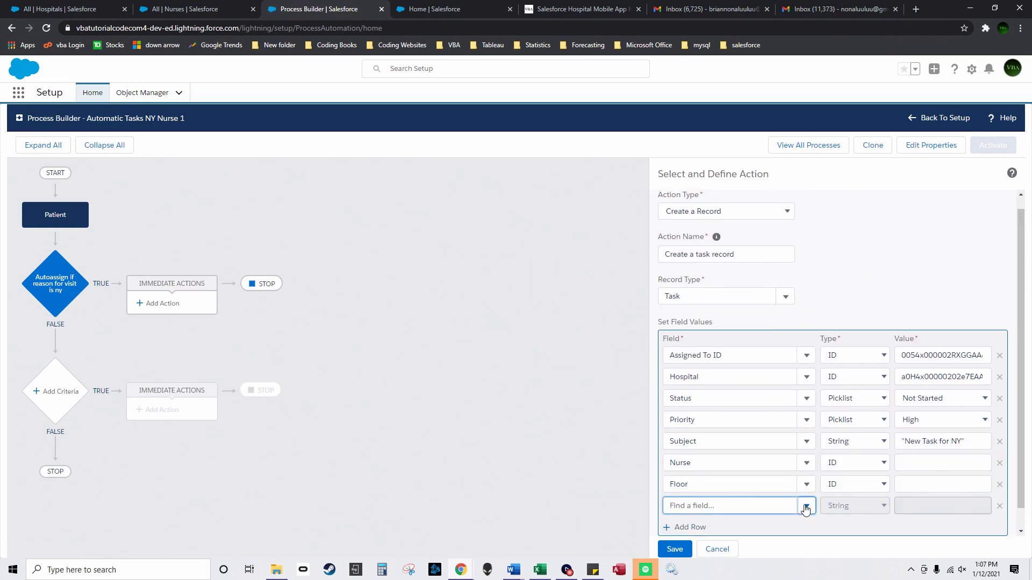
type("pat")
left_click(728, 508)
Step: Paste nurse ID a0E4x000000ttm0EAA into the Nurse row's value
left_click(540, 570)
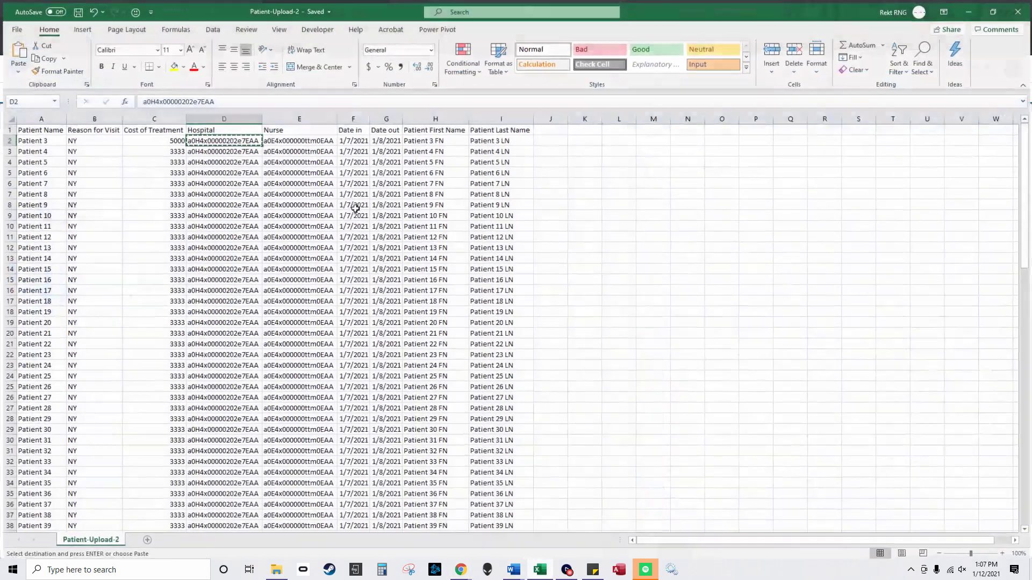
left_click(970, 9)
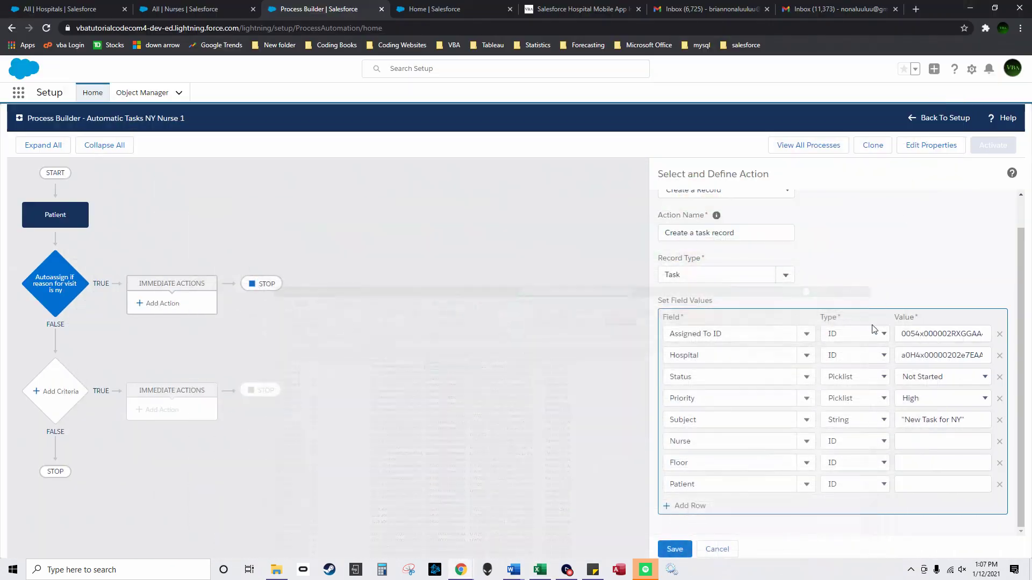
left_click(926, 447)
key("ctrl+v")
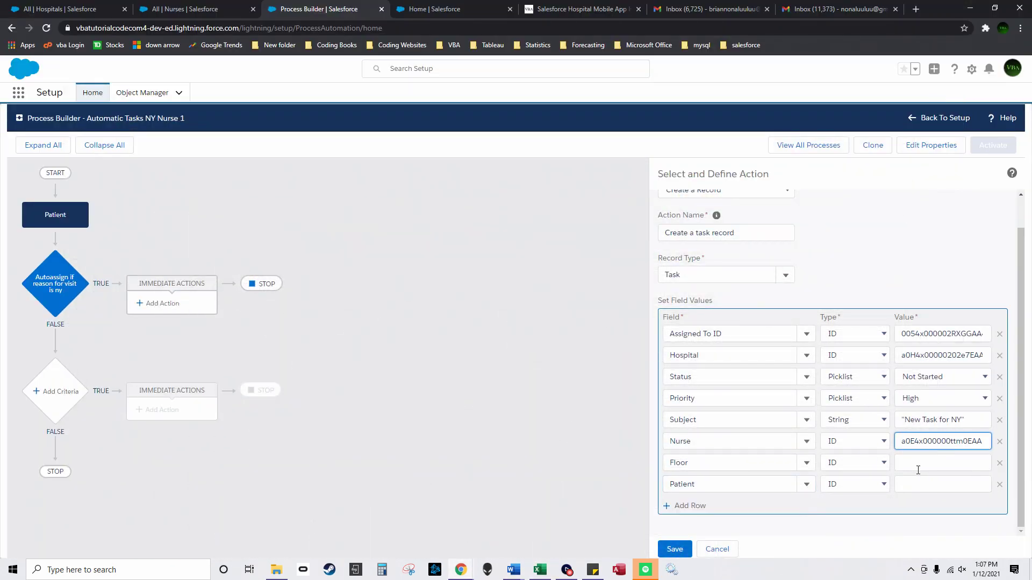
left_click(916, 486)
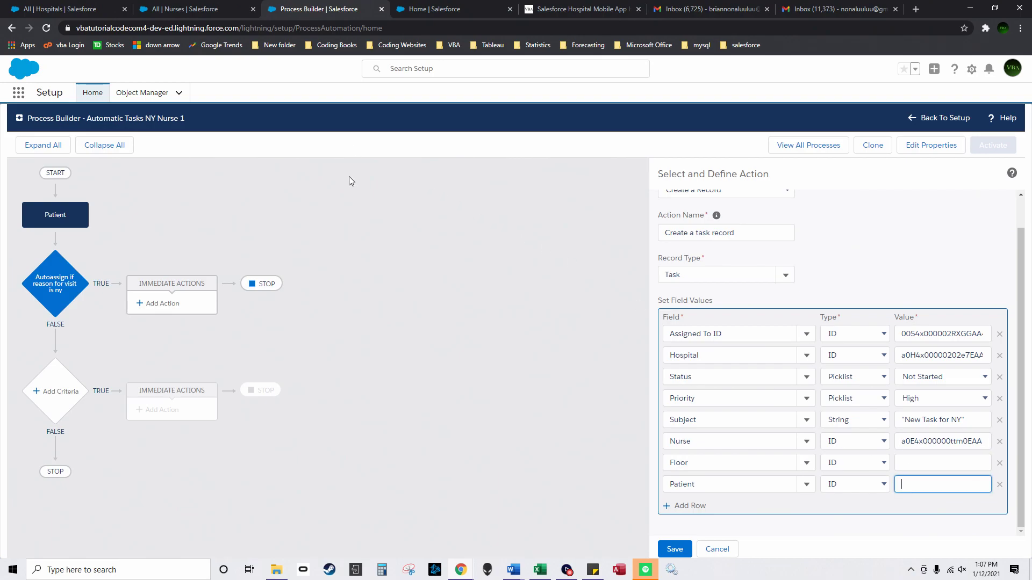
Step: Change the Developer Console SOQL query to look up the patient by name in Patient__c and run it
left_click(178, 9)
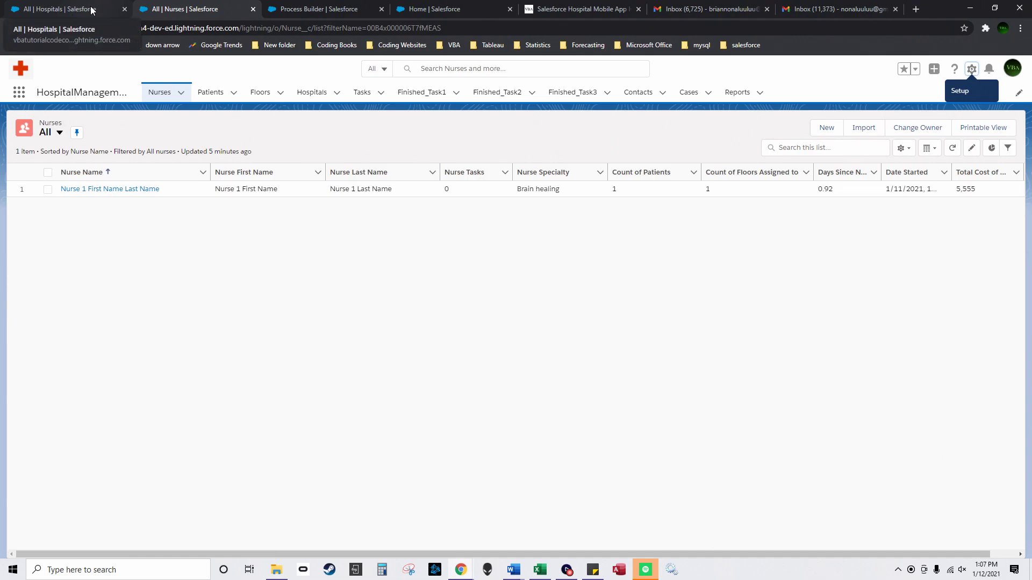
left_click(209, 92)
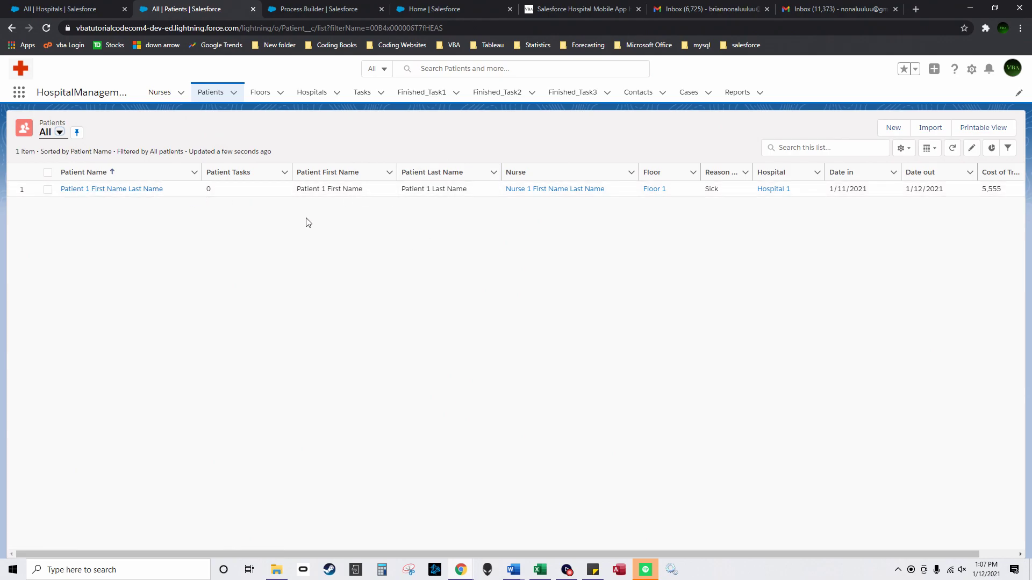
left_click(460, 570)
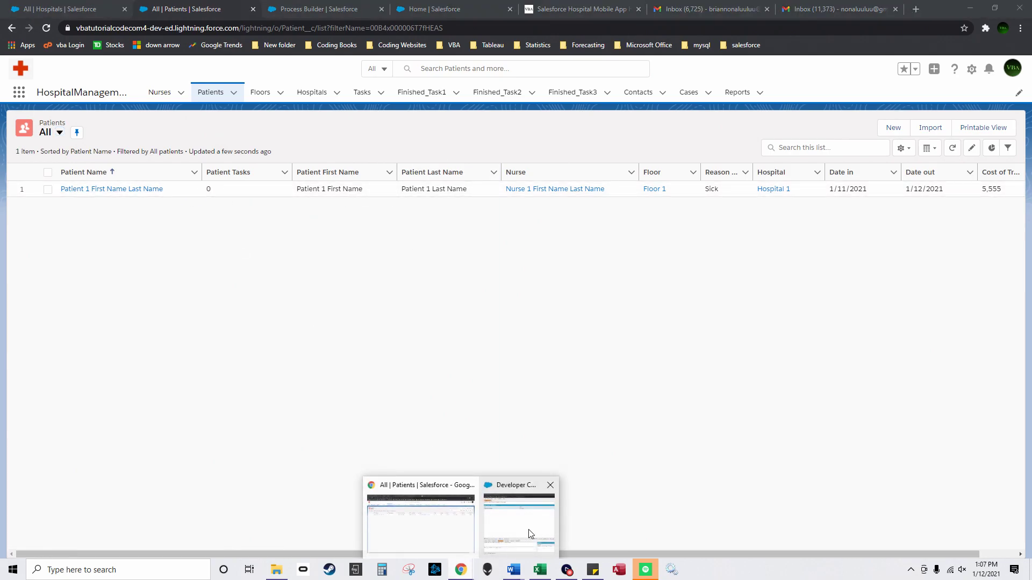
left_click(527, 533)
left_click_drag(338, 4, 742, 99)
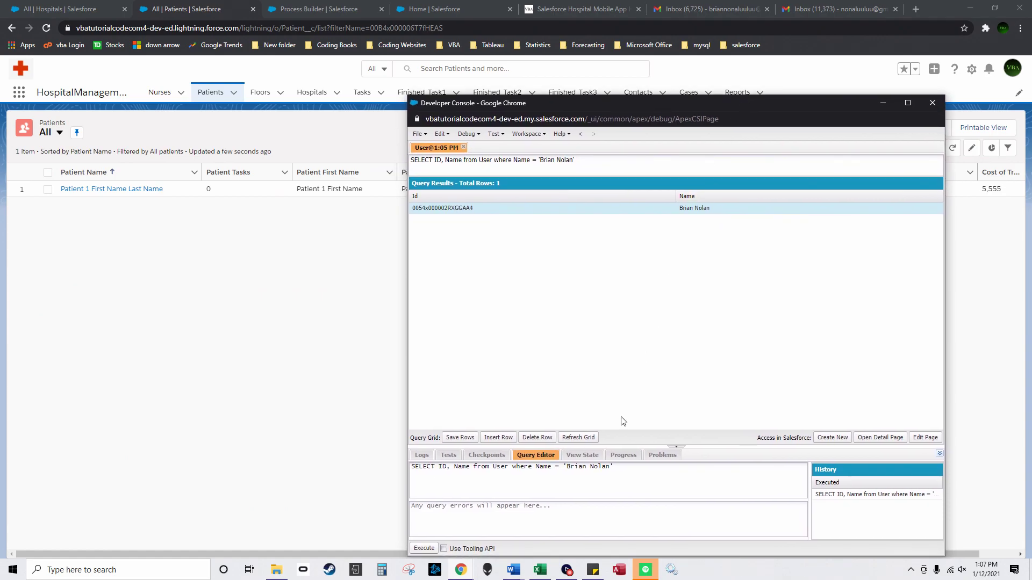
left_click_drag(609, 467, 568, 470)
double_click(504, 470)
type("Patient__c")
left_click_drag(590, 469, 633, 471)
type("Patient 1 First")
left_click(424, 548)
Step: Copy the returned Id a0F4x000000dRSfEAM into the Patient row's value
double_click(474, 208)
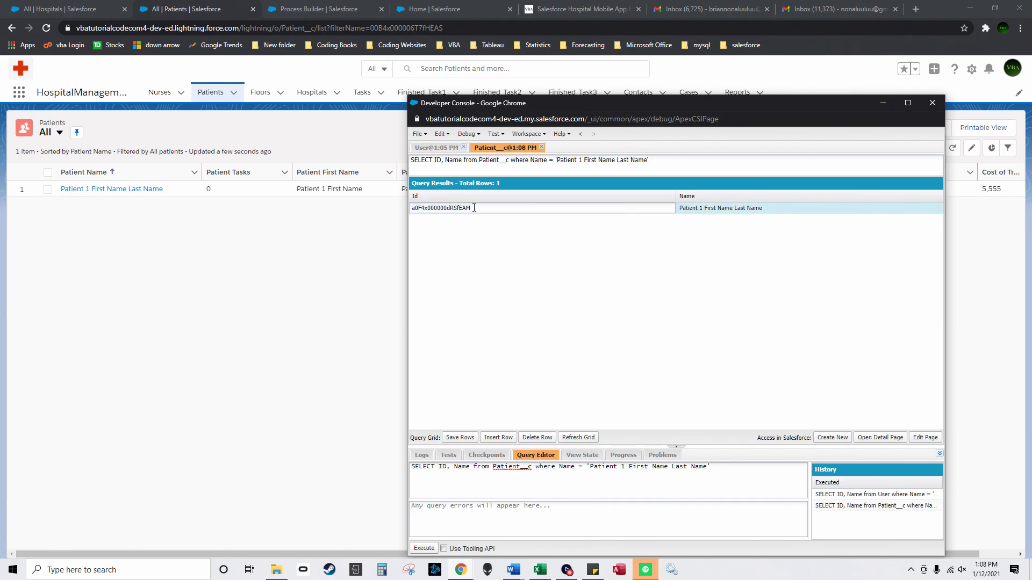
key("ctrl+a")
left_click(426, 521)
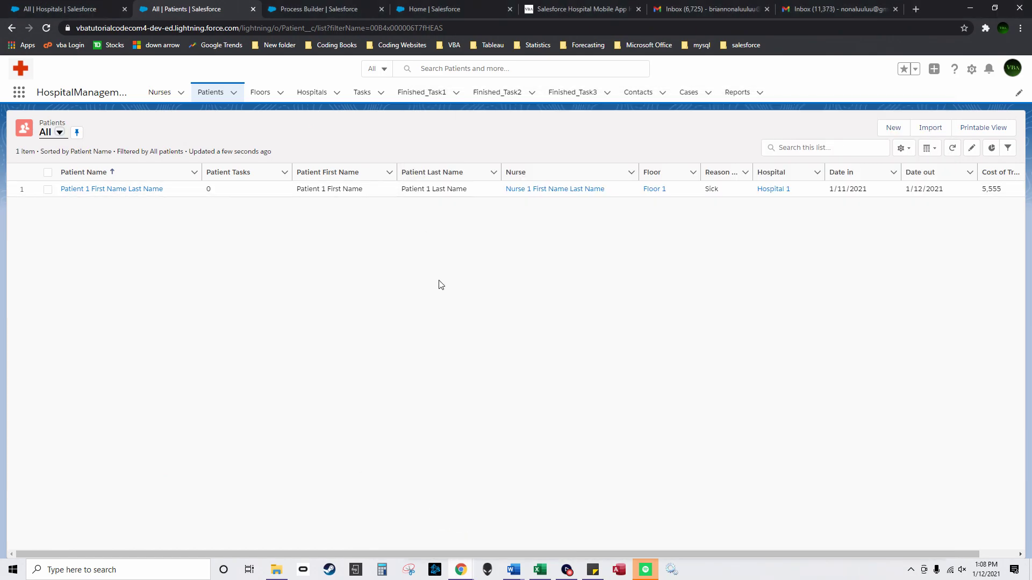
left_click(344, 9)
key("ctrl+v")
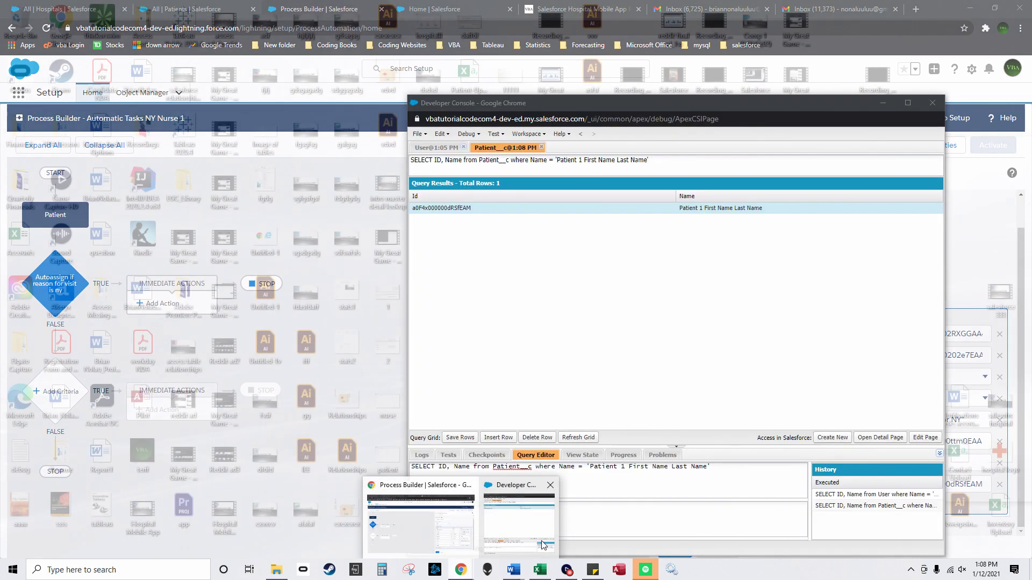
left_click(529, 524)
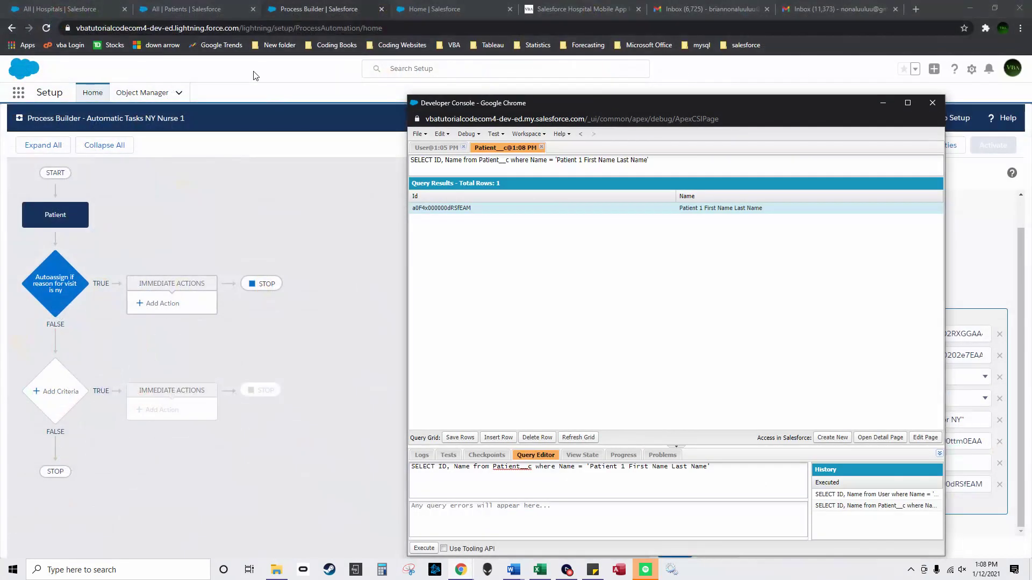
left_click(188, 9)
Step: Change the query object to Nurse_Patient_Grouping__c, confirming Floor's API name in Object Manager
left_click(260, 92)
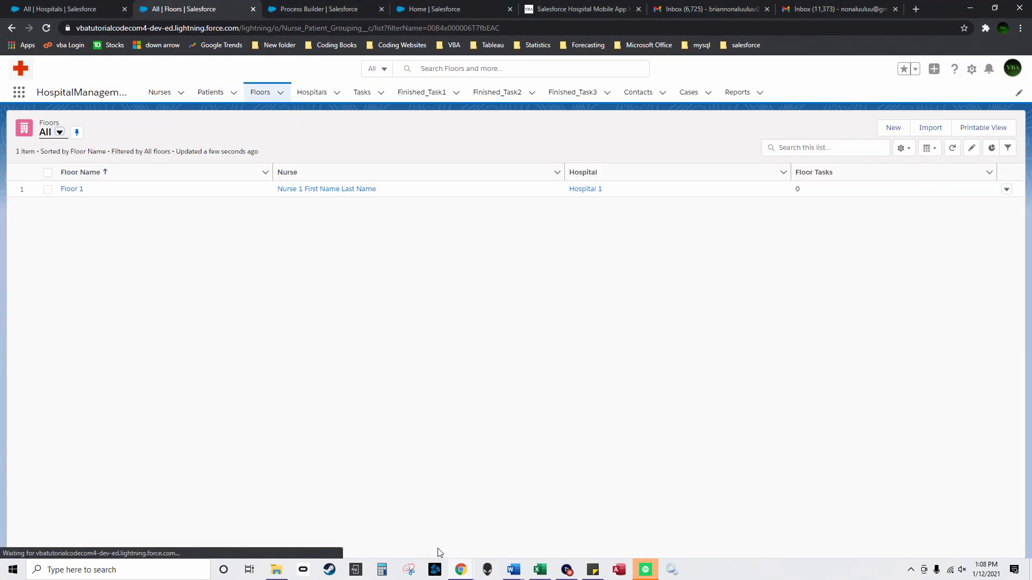
left_click(529, 523)
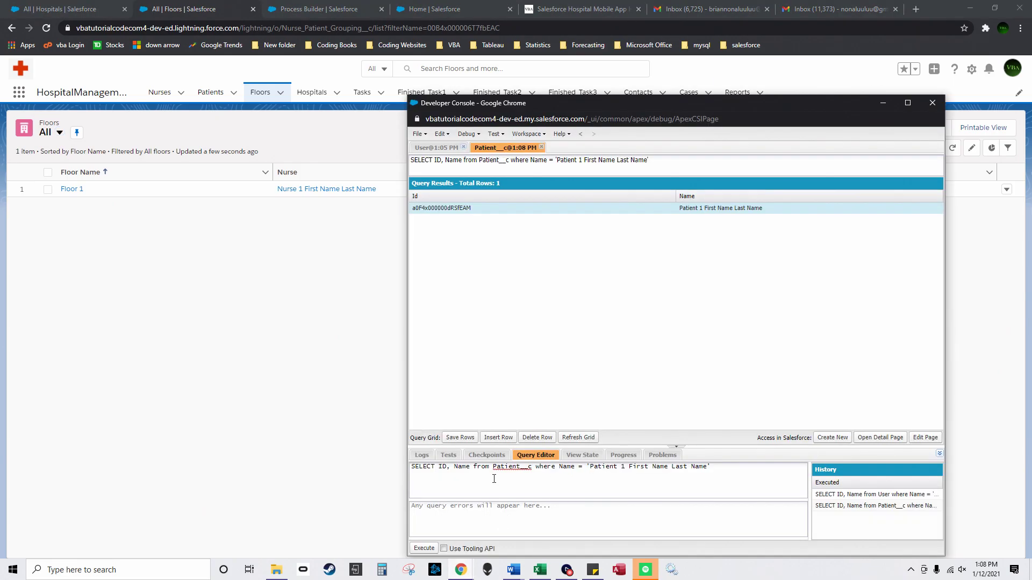
left_click_drag(493, 469, 524, 474)
type("Nurse_Pait")
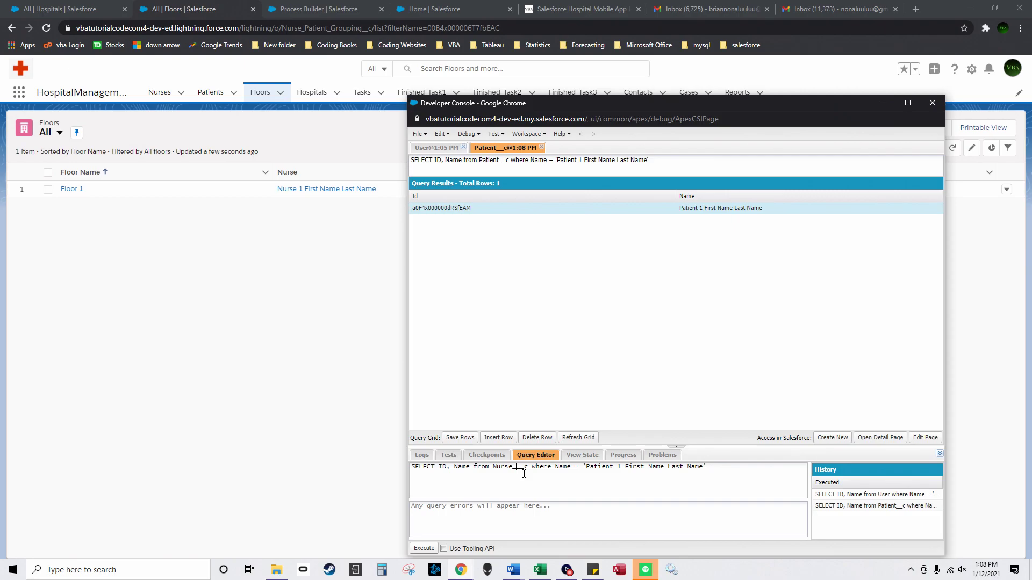
key("BackSpace")
key("BackSpace")
type("tient_G")
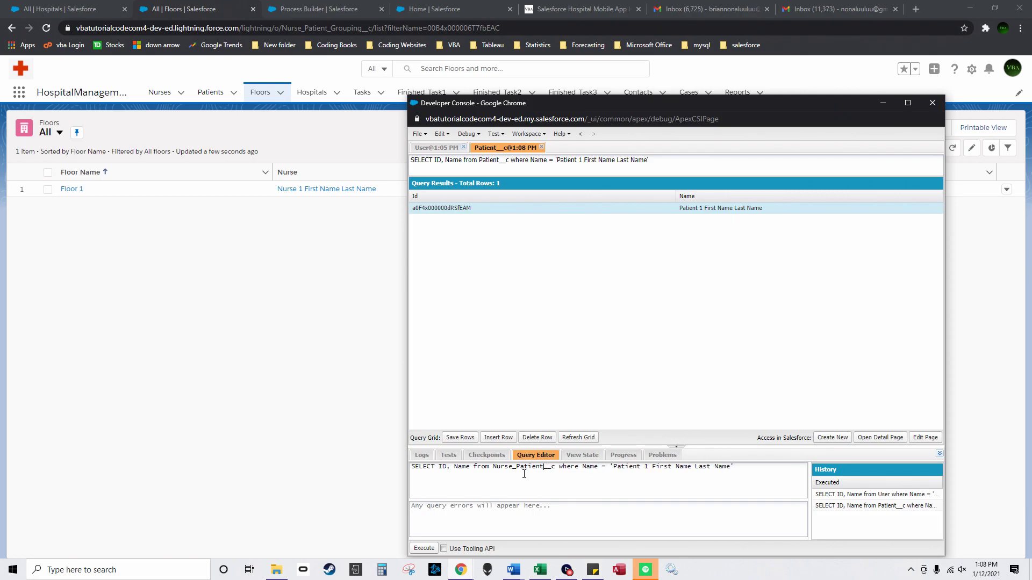
type("rouping")
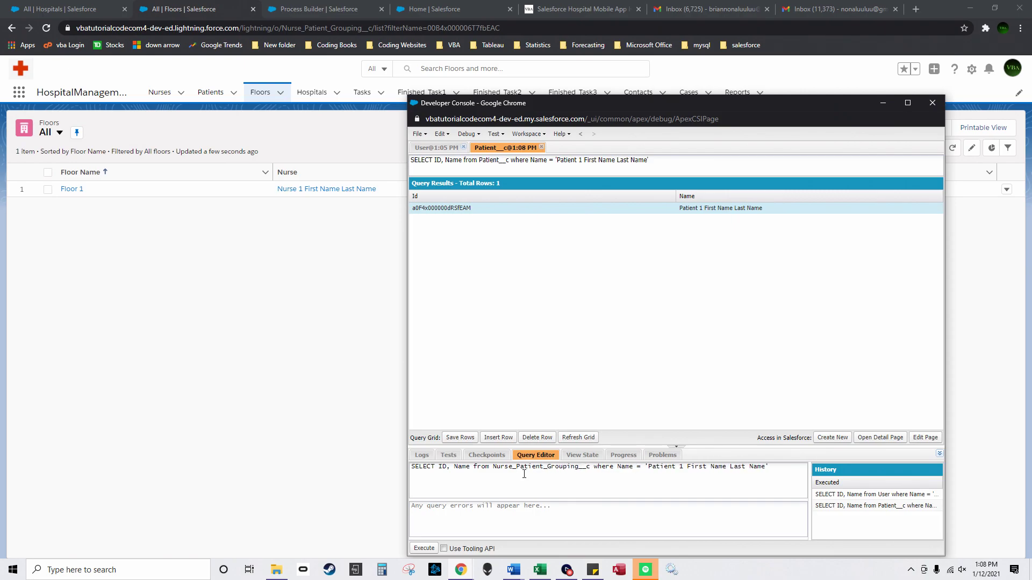
left_click(435, 6)
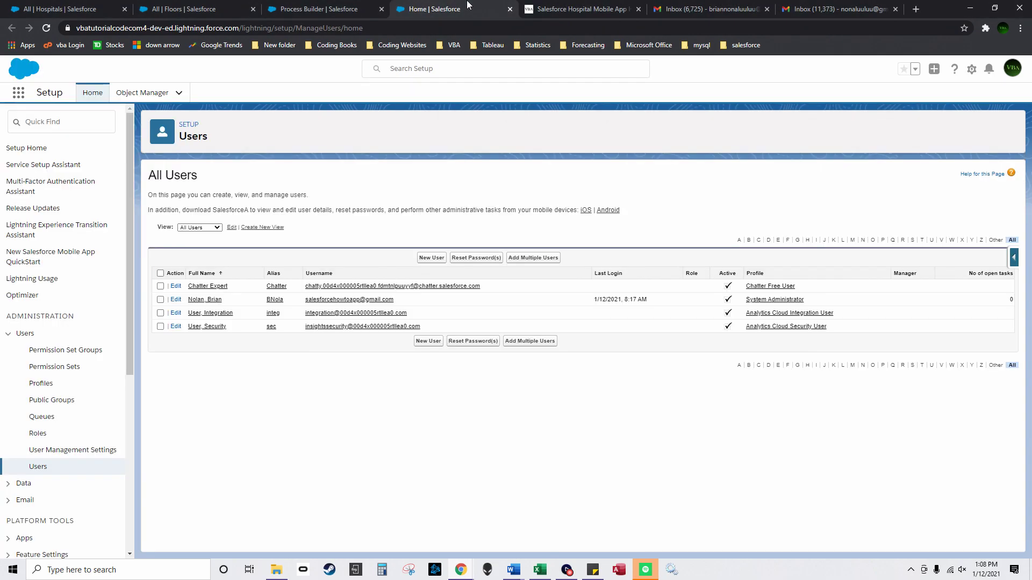
left_click(144, 93)
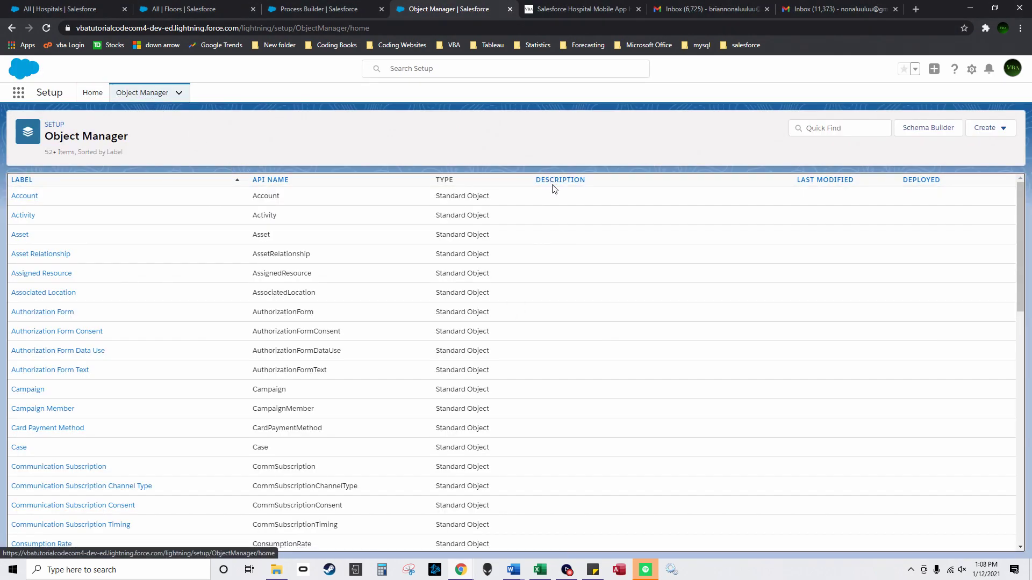
left_click(553, 182)
left_click_drag(298, 310, 205, 310)
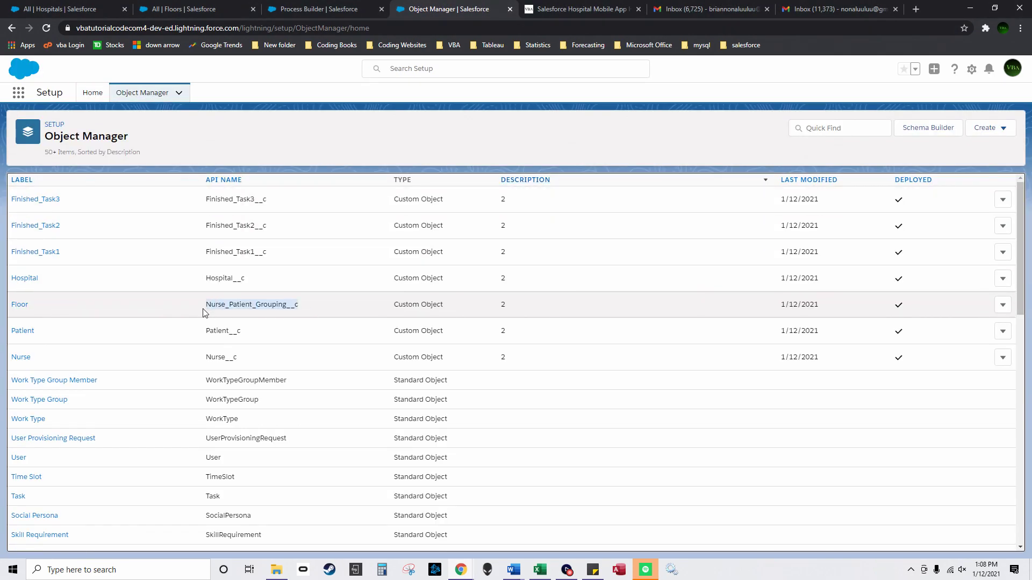
Step: Query for 'Floor 1' and paste its Id a0G4x000000ttxOEAQ into the Floor row's value
mouse_move(461, 570)
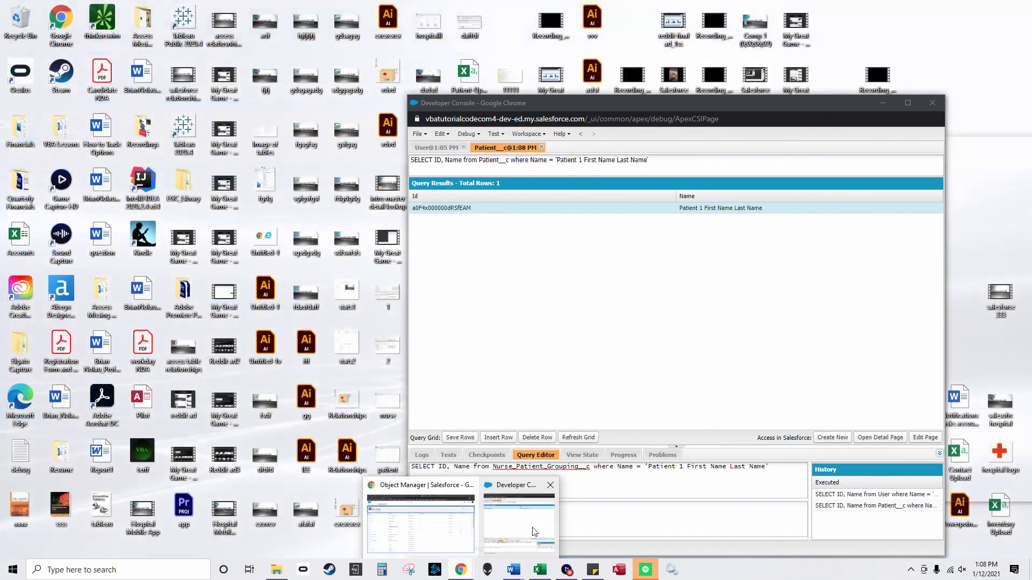
left_click(540, 498)
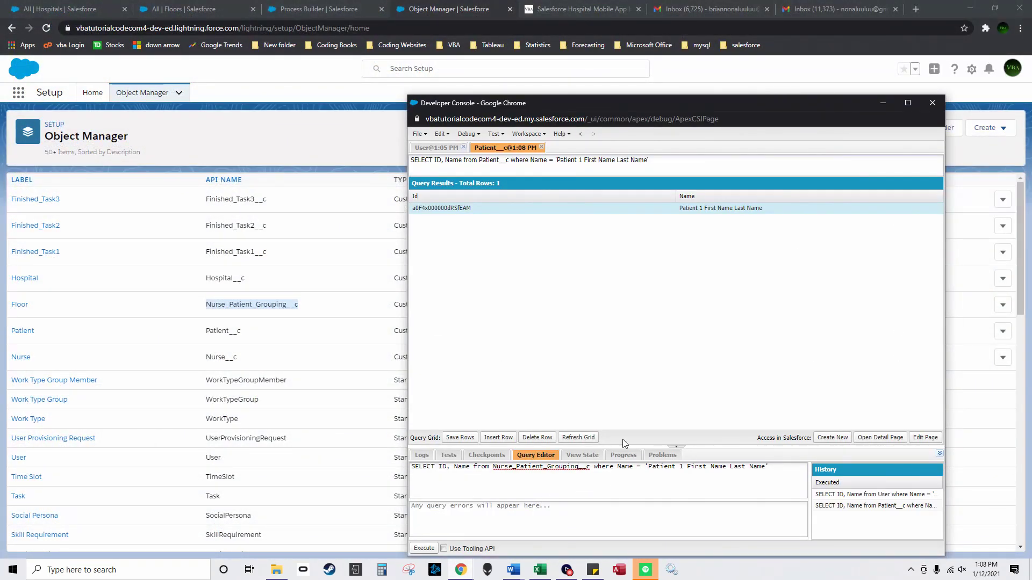
left_click(339, 8)
left_click(452, 8)
left_click(215, 9)
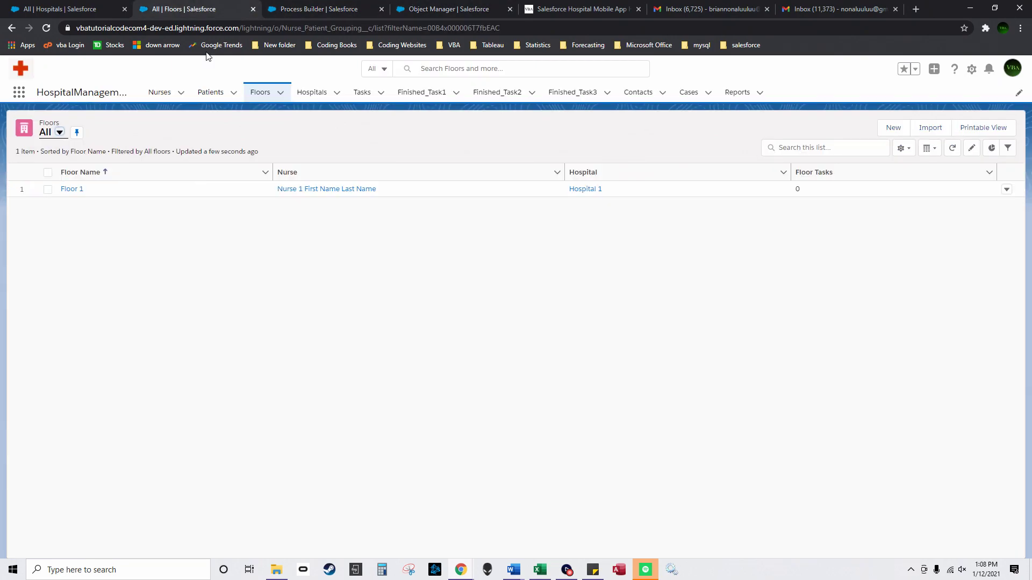
mouse_move(460, 571)
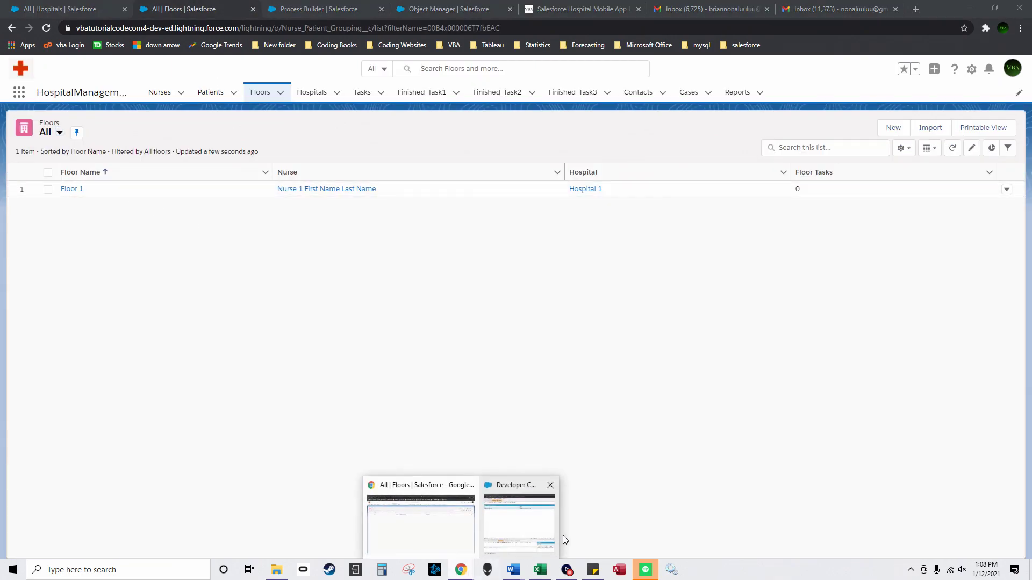
left_click(561, 537)
left_click_drag(651, 469, 763, 468)
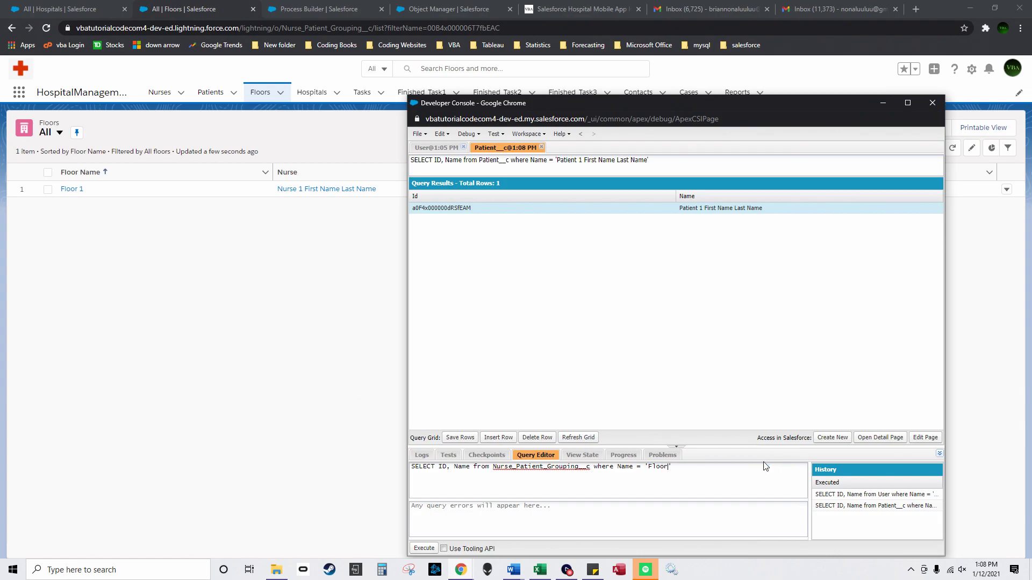
left_click(424, 548)
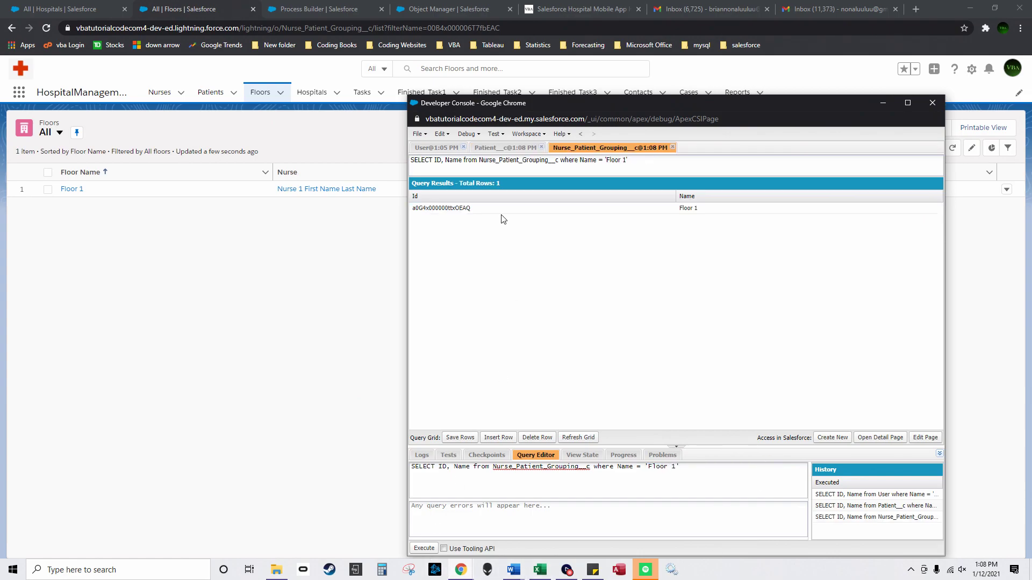
double_click(472, 208)
key("ctrl+c")
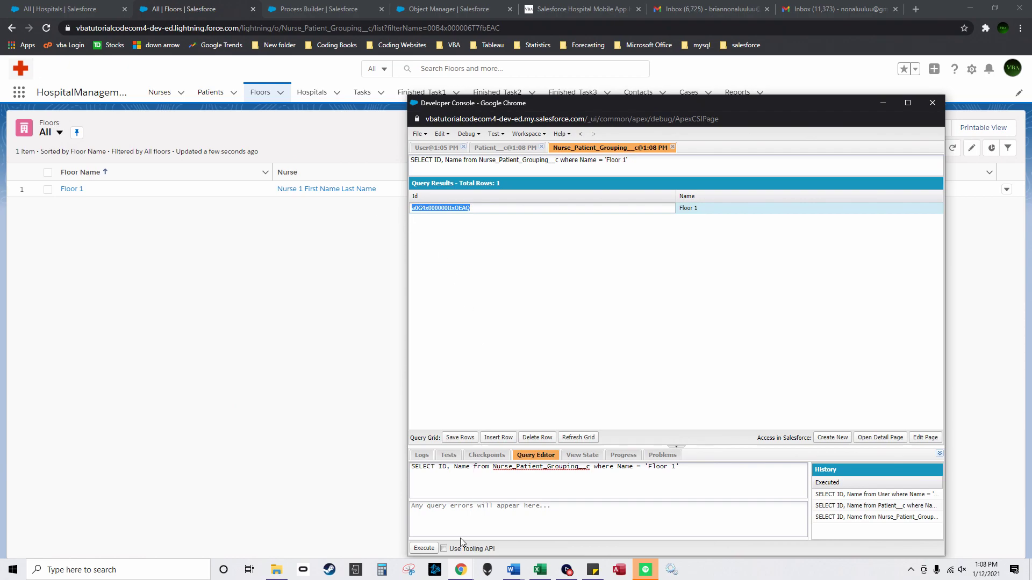
left_click(346, 11)
left_click(920, 466)
key("ctrl+v")
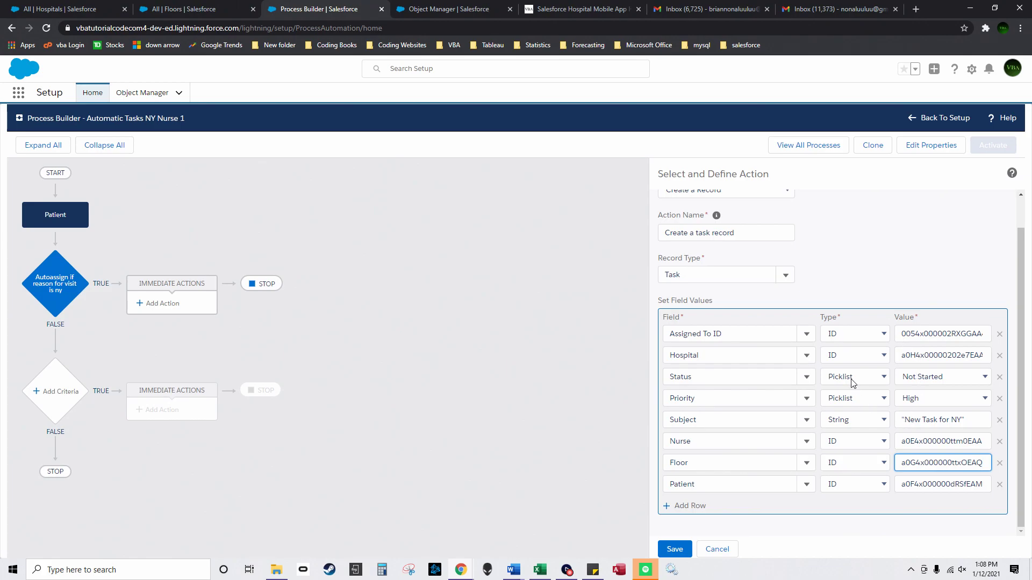
Step: Save the task action, then activate and confirm the Automatic Tasks NY Nurse 1 process version
left_click(539, 569)
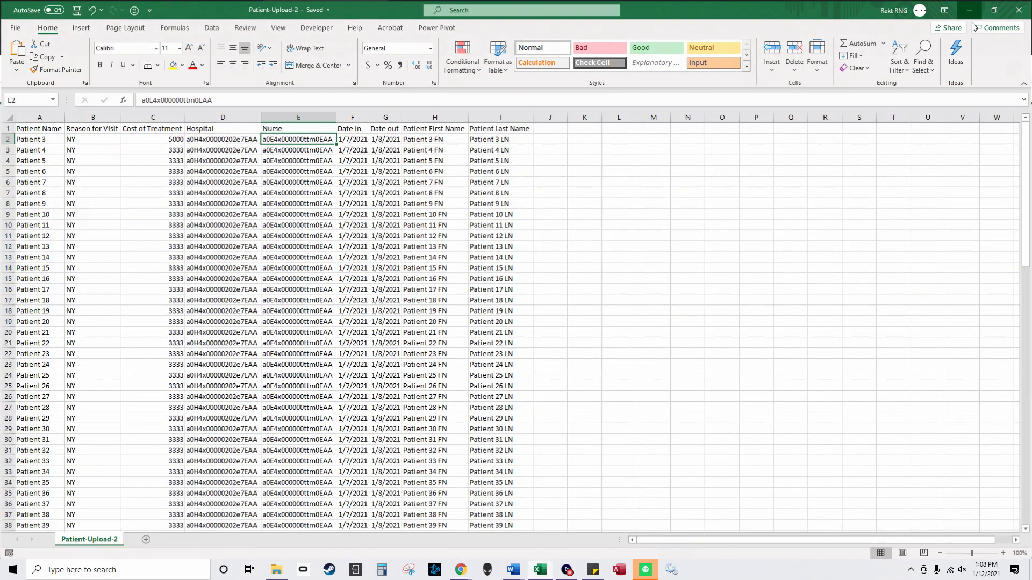
left_click(970, 9)
left_click(677, 549)
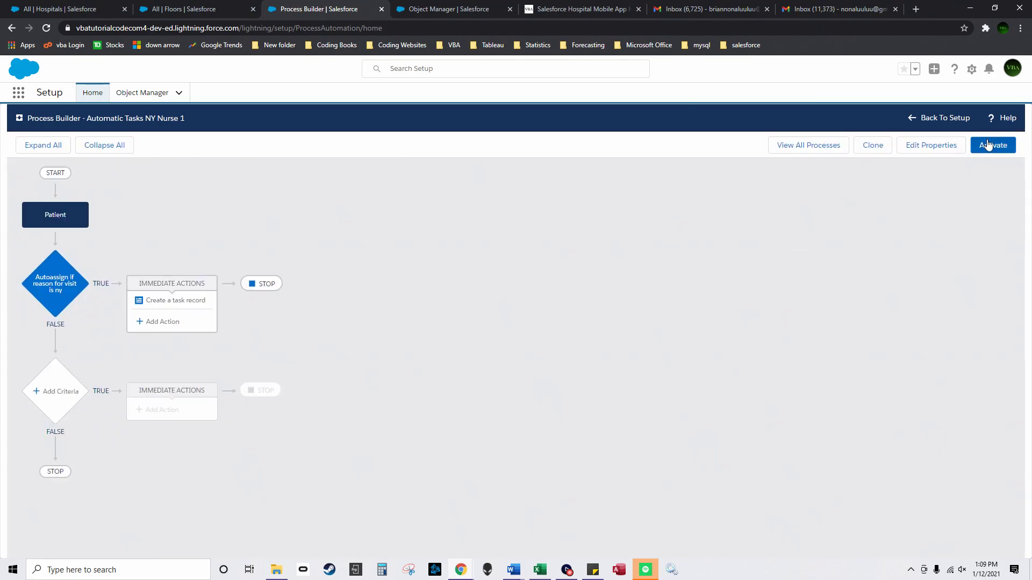
left_click(994, 146)
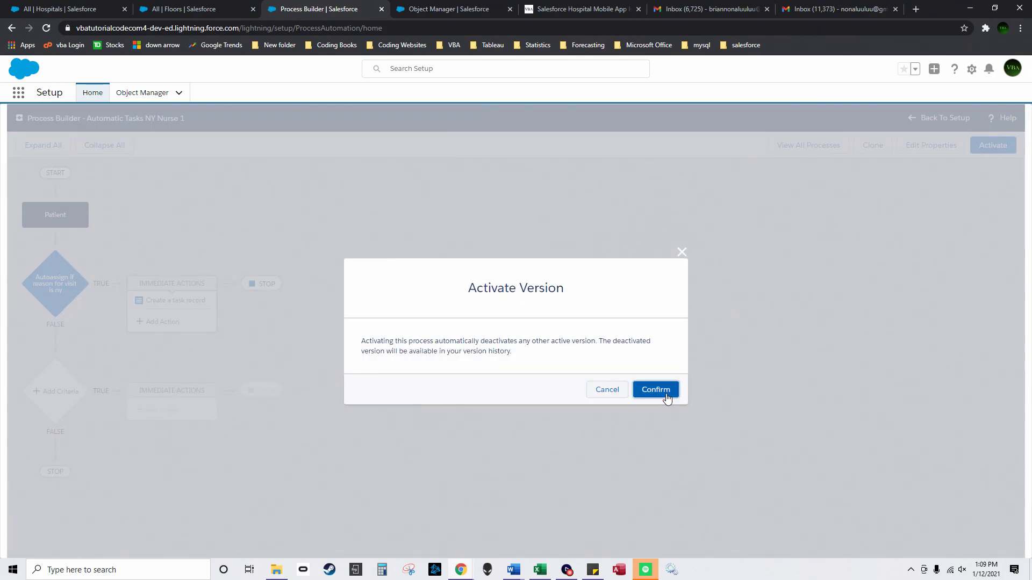
left_click(656, 389)
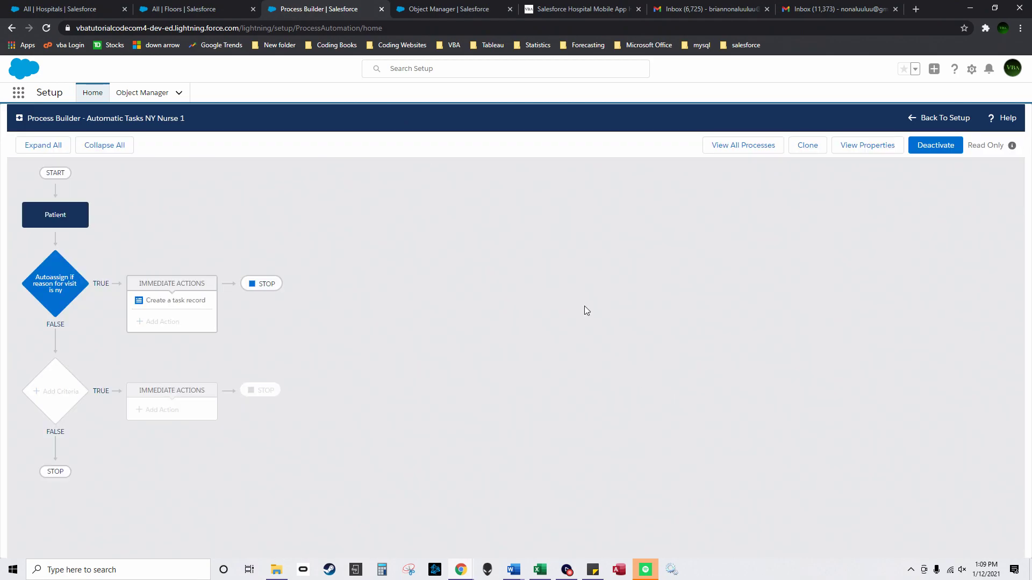
left_click(110, 8)
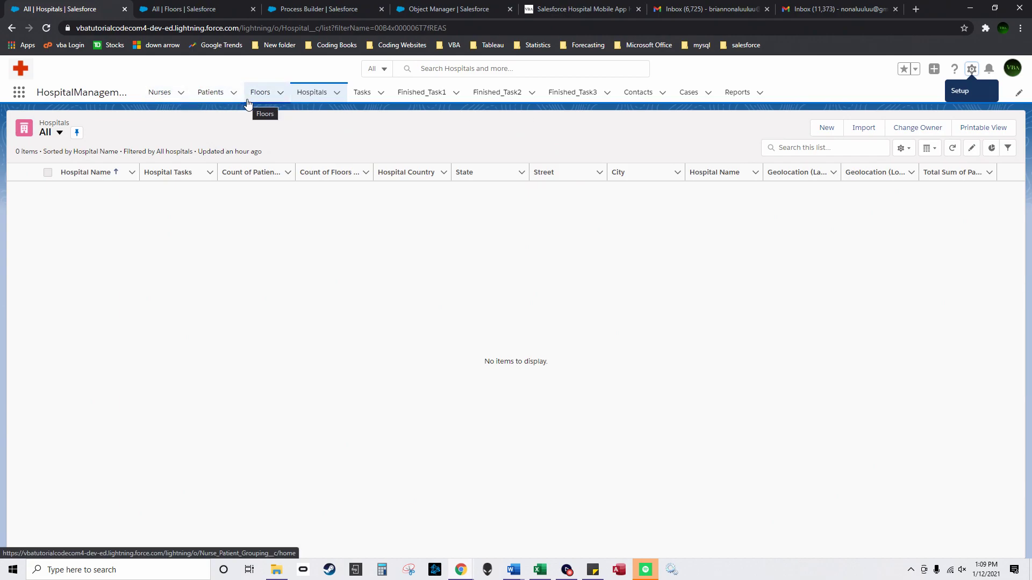
Step: Start a Patients import, saving and closing the Patient-Upload-2 workbook first
left_click(159, 93)
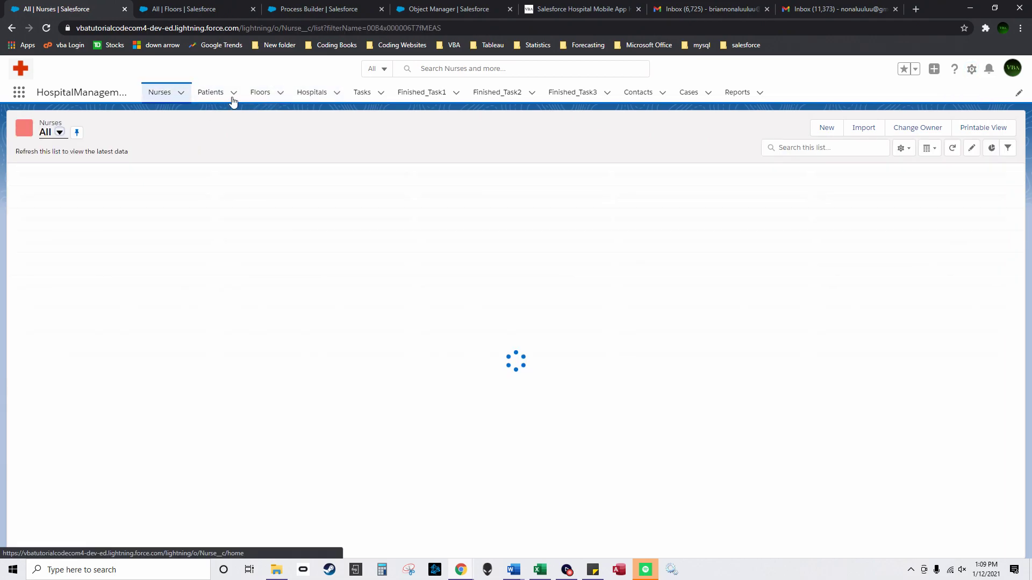
left_click(209, 93)
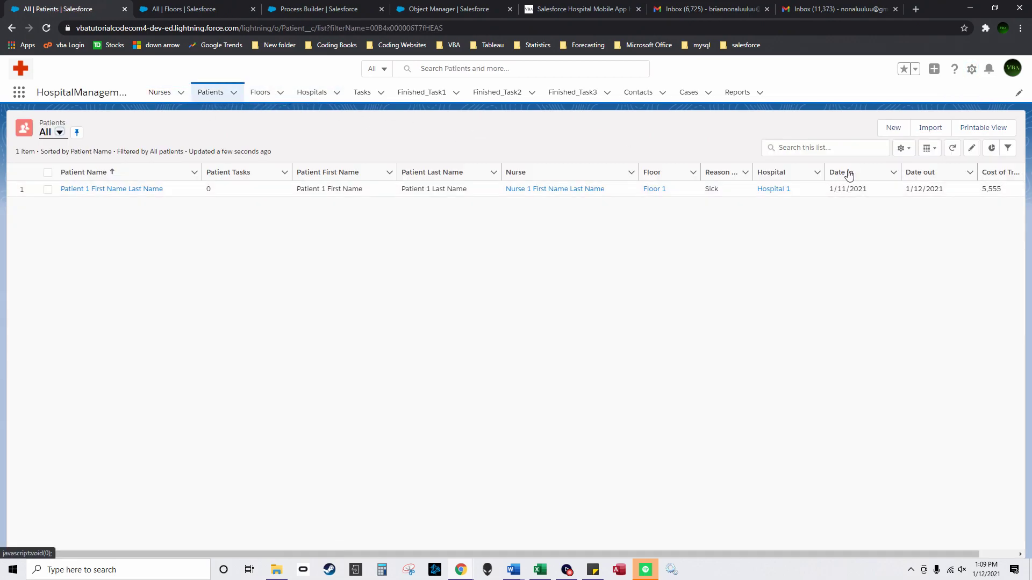
left_click(930, 129)
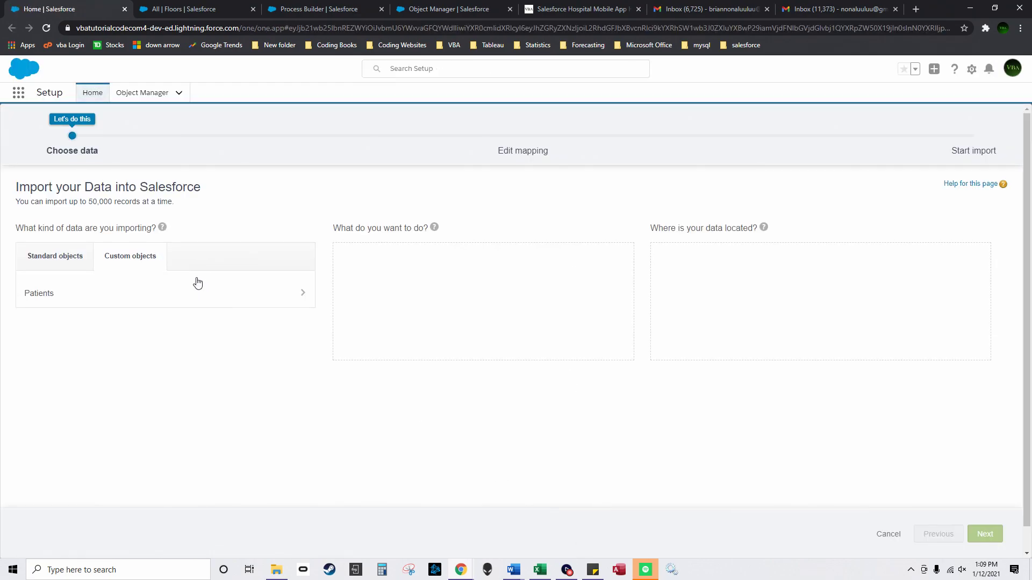
left_click(60, 292)
key("alt+Tab")
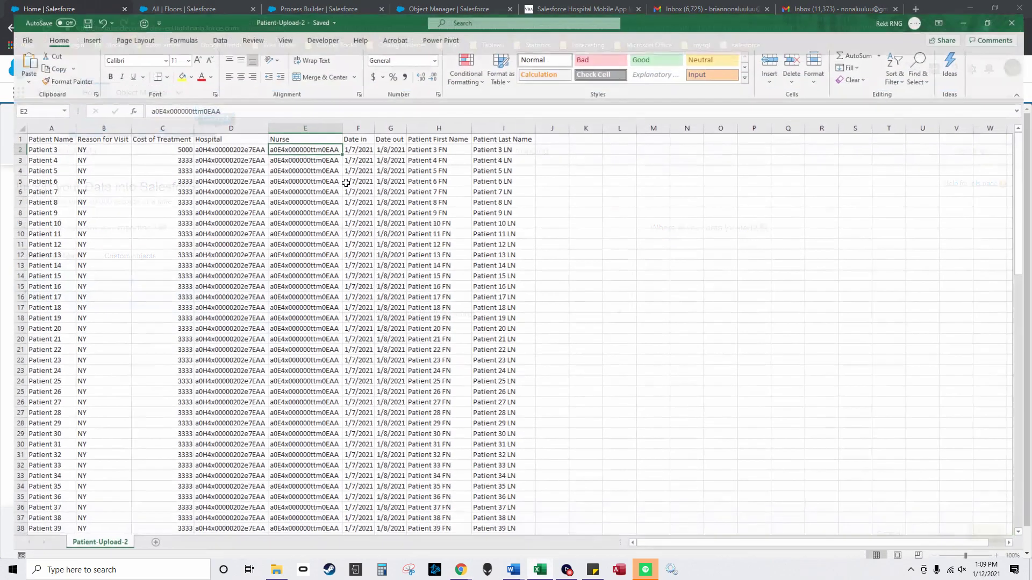
left_click(222, 160)
left_click(14, 27)
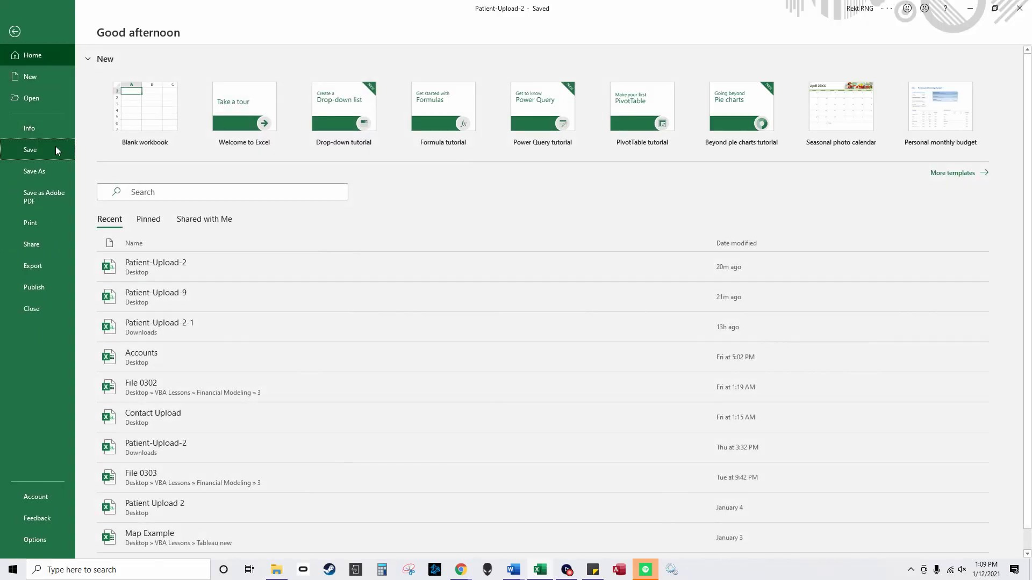
left_click(25, 147)
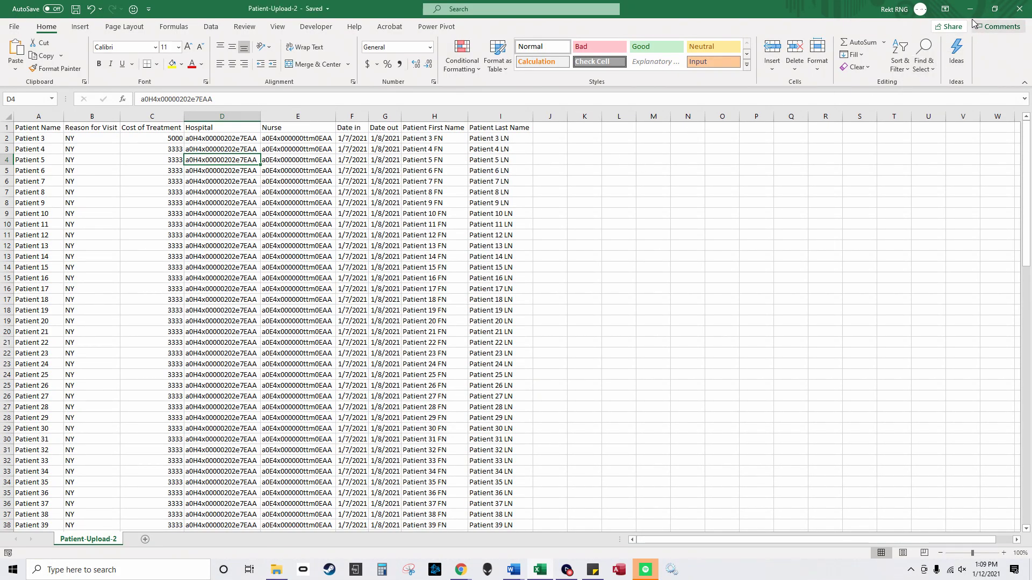
left_click(1020, 8)
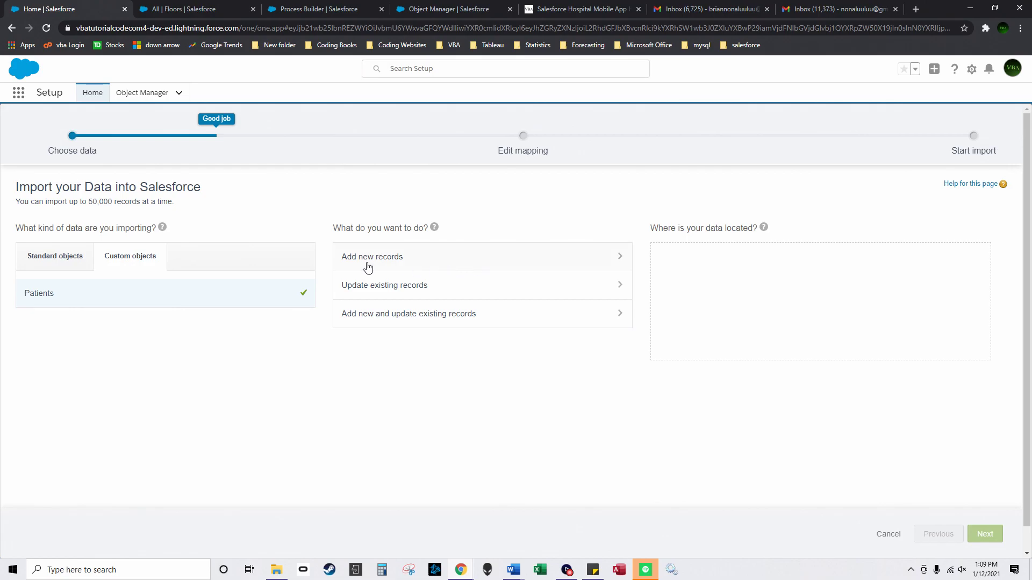
Step: Add new records matched by Name, using Patient-Upload-2.csv as the source file
left_click(396, 265)
left_click(361, 297)
left_click(355, 316)
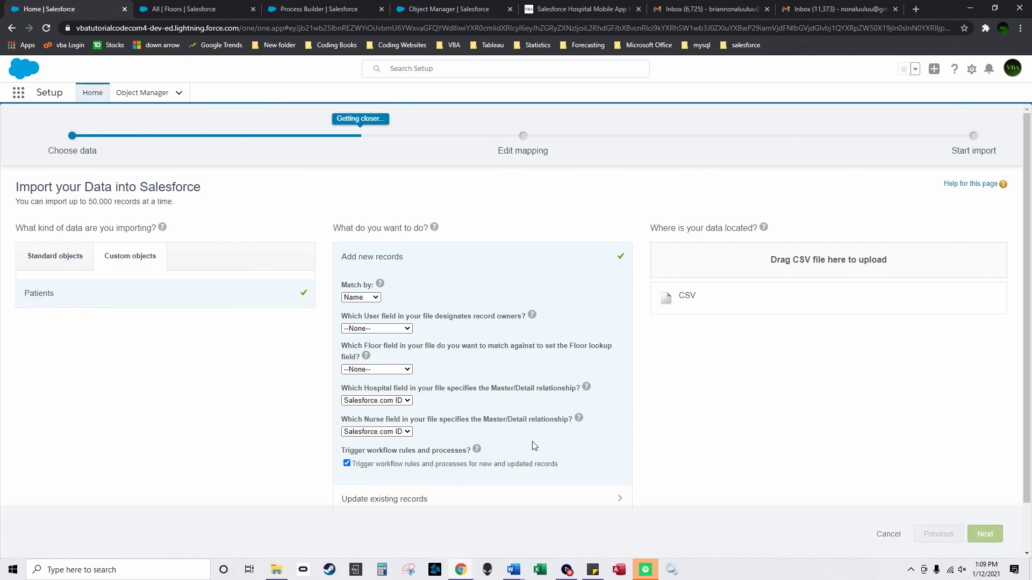
left_click(686, 297)
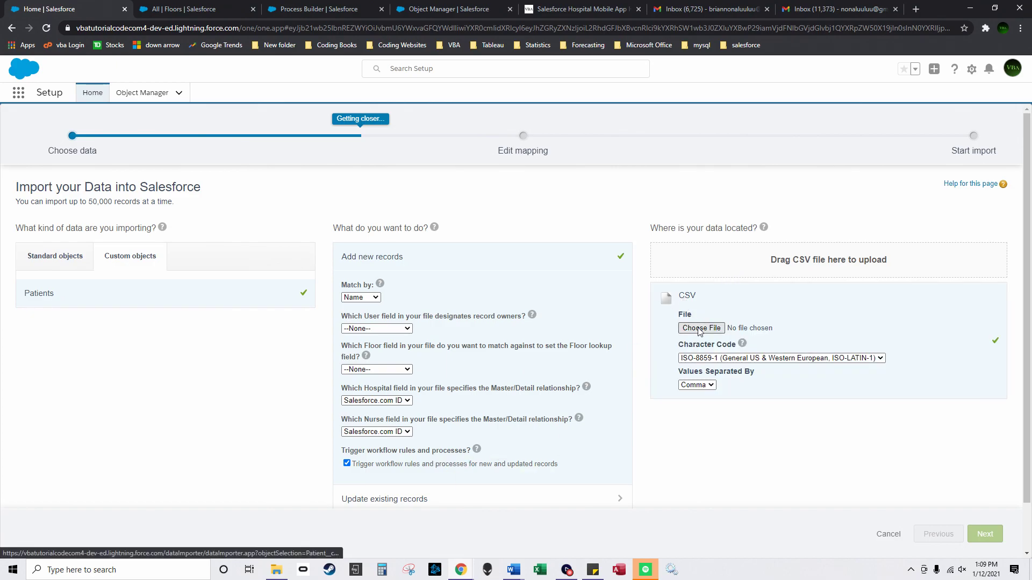
left_click(700, 329)
left_click(710, 404)
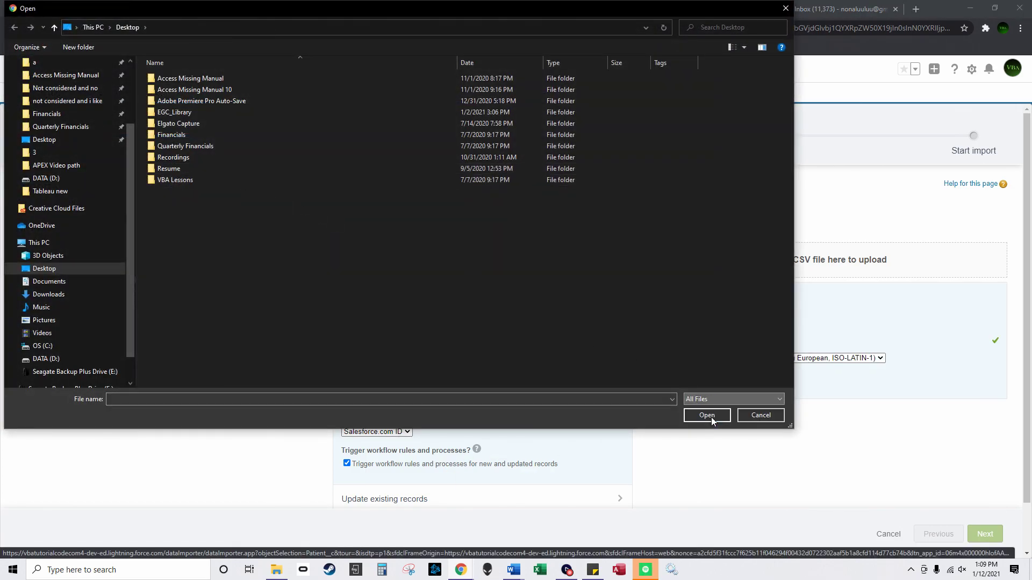
left_click(705, 421)
left_click(256, 338)
key("p")
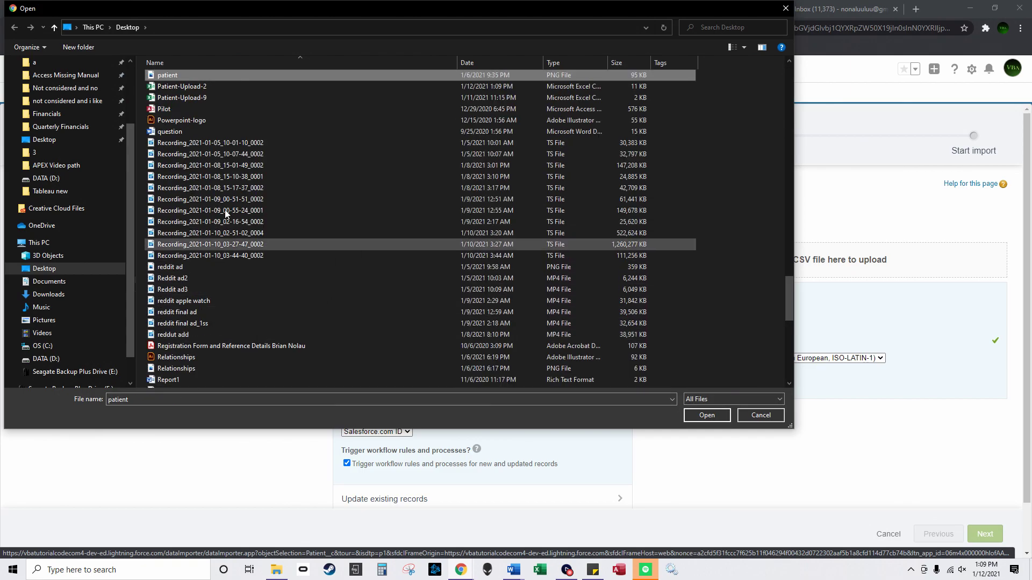
double_click(211, 89)
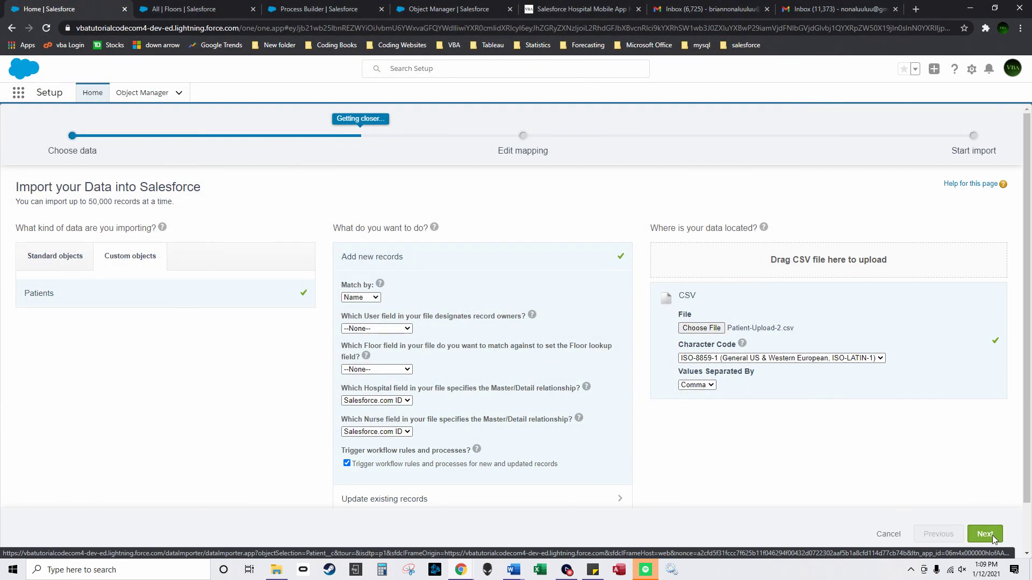
Step: Accept the mapping, start the import, and confirm 104 records processed with 0 failures
left_click(992, 538)
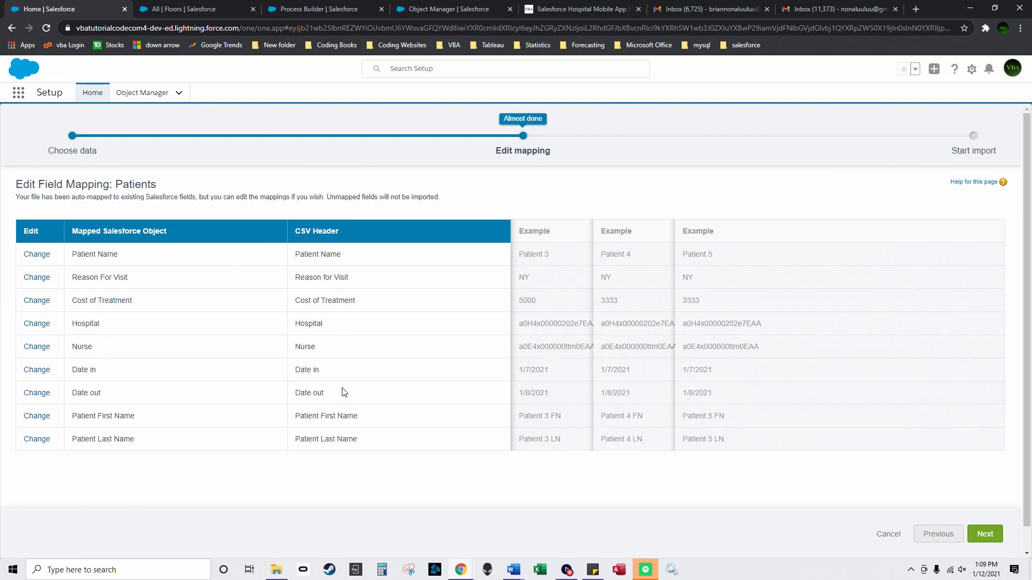
left_click(993, 539)
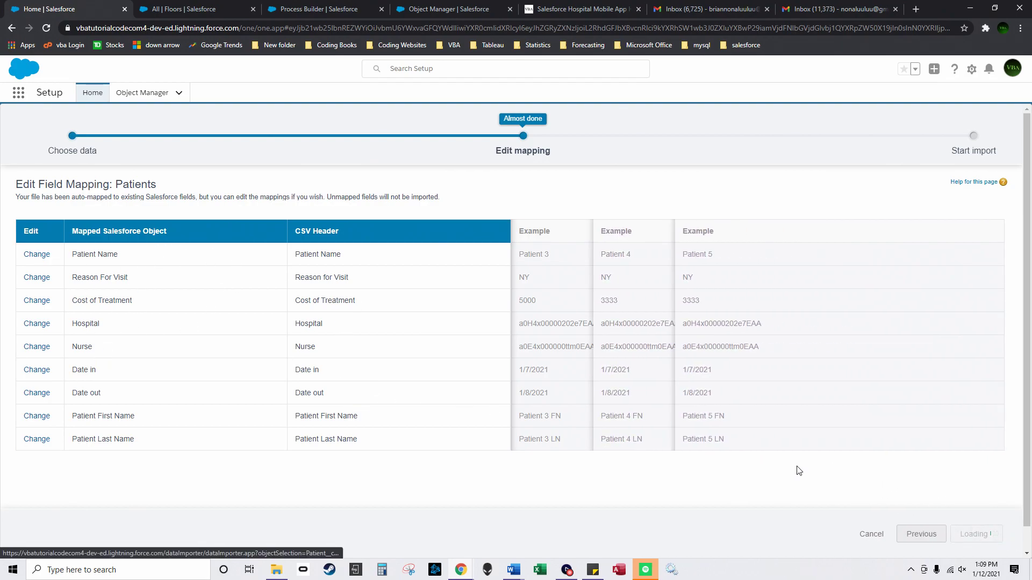
left_click(973, 534)
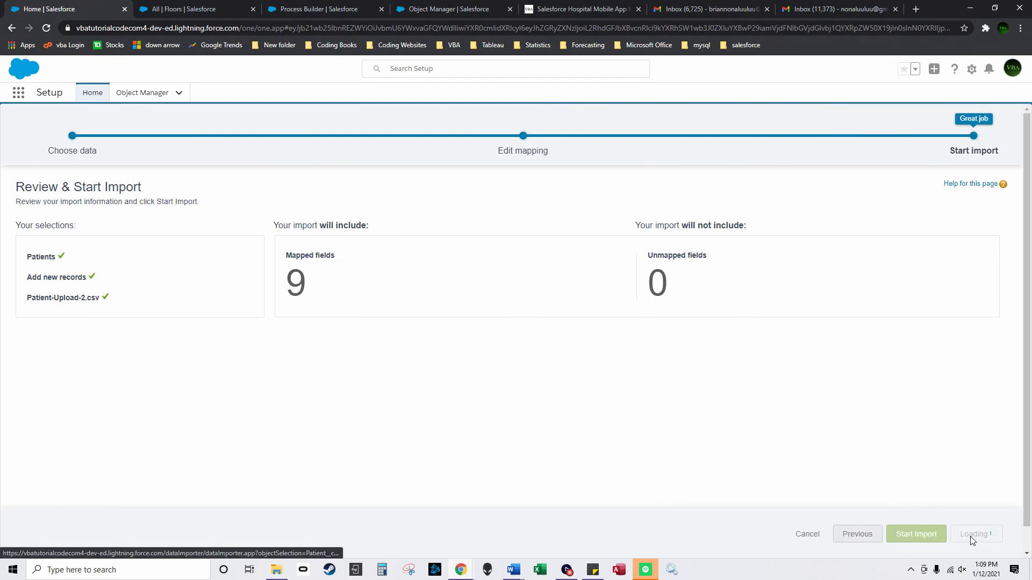
left_click(615, 266)
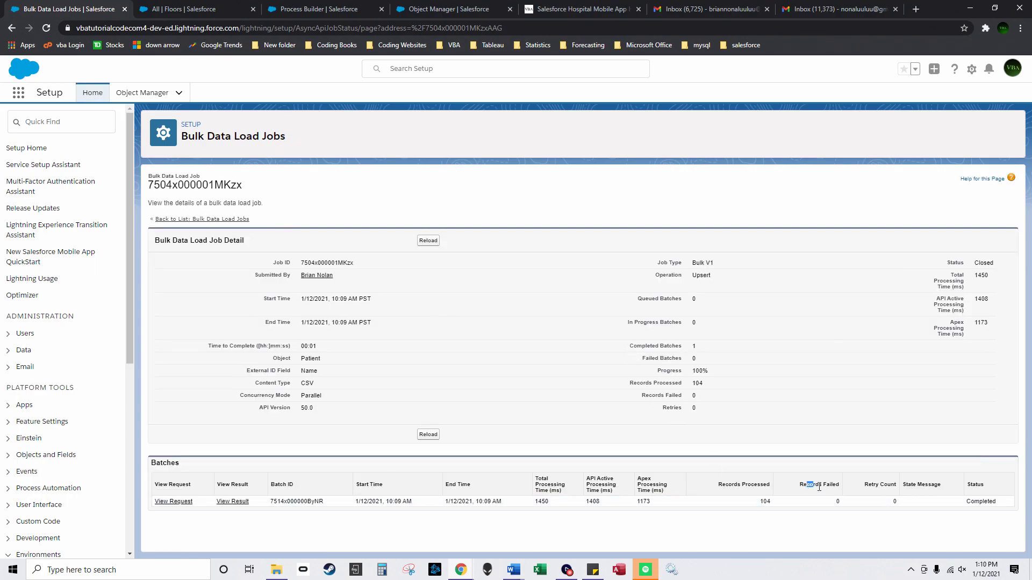
left_click_drag(807, 485, 848, 506)
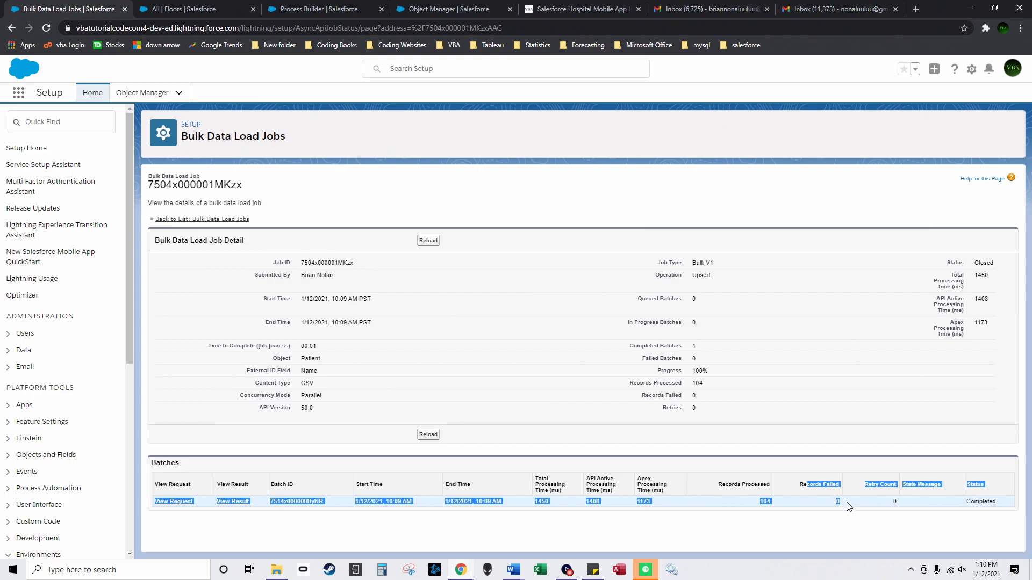
left_click(742, 486)
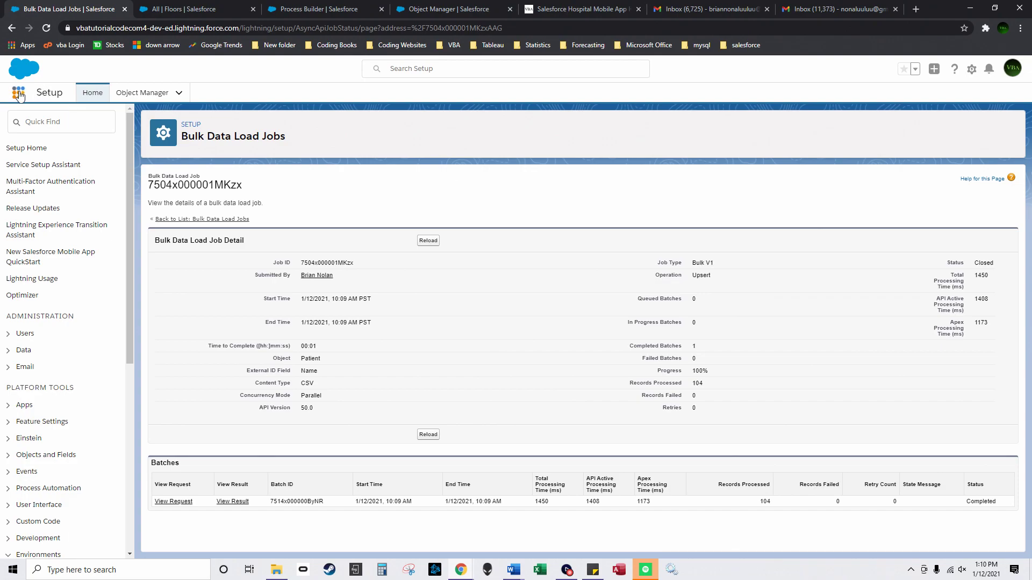
left_click(166, 7)
left_click(163, 91)
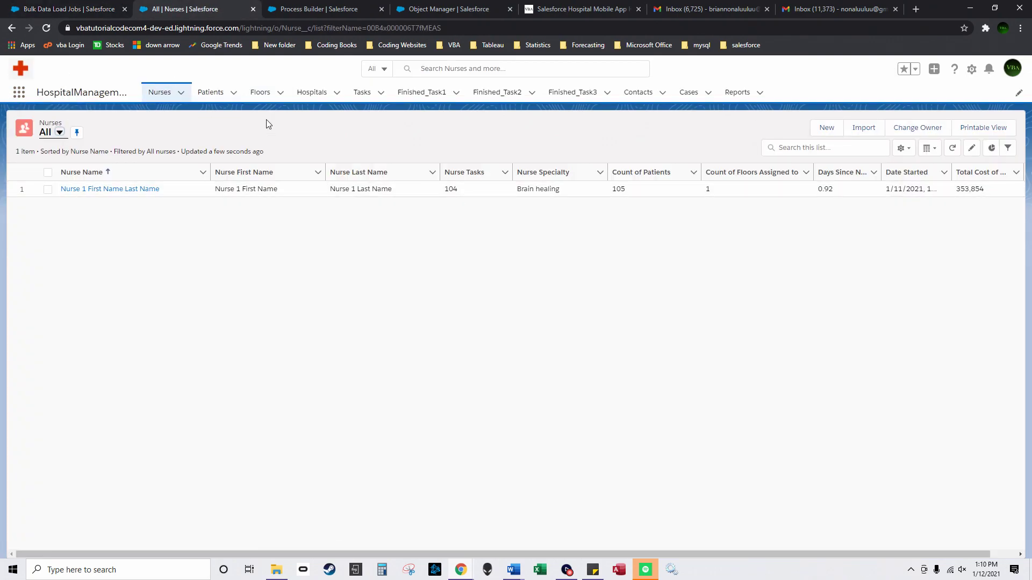
Step: Compare task counts across the Patients, Floors and Hospitals lists, widening Hospital Tasks, then return to Nurses
left_click(213, 93)
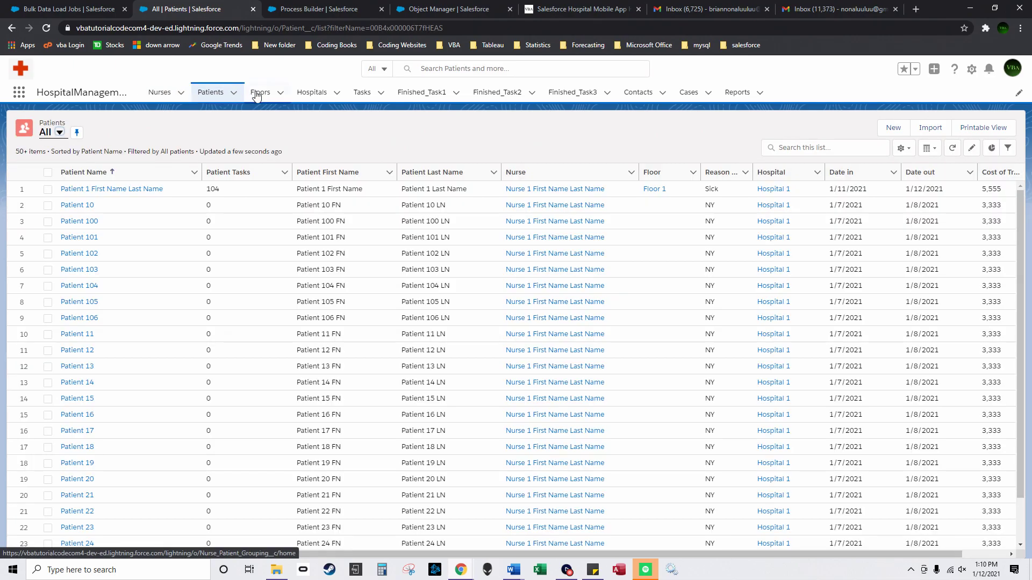
left_click(261, 95)
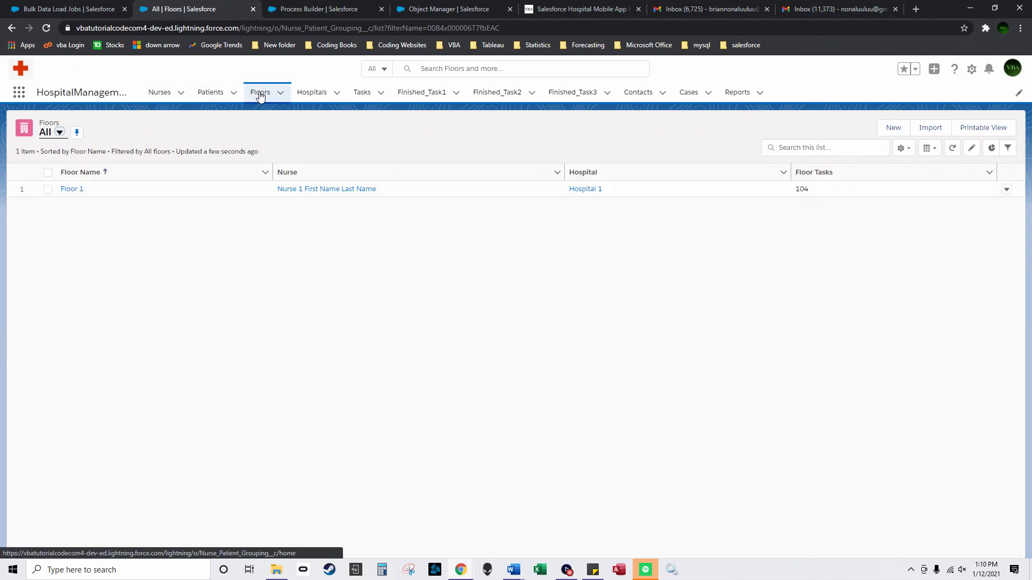
left_click(308, 95)
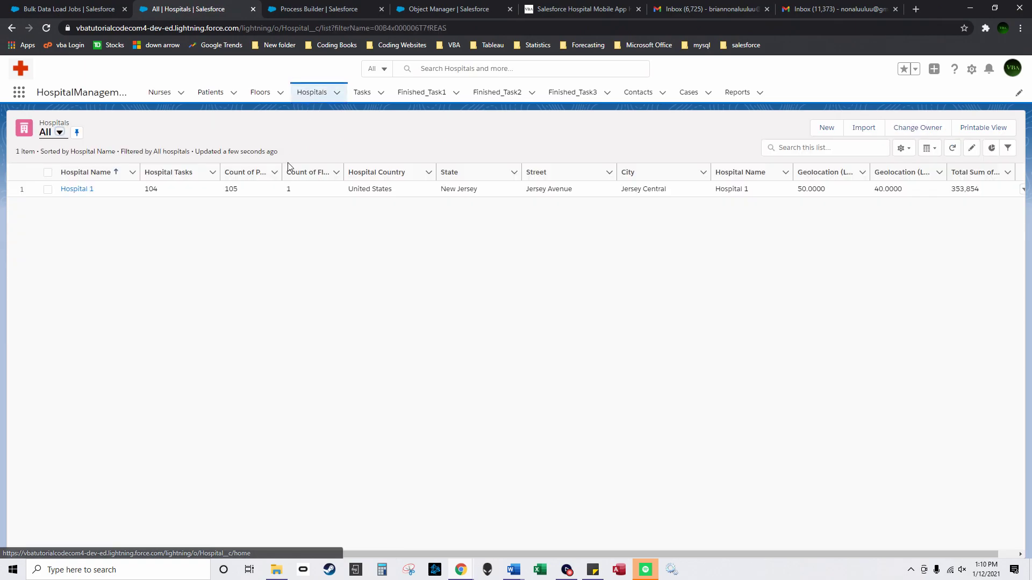
left_click_drag(220, 173, 231, 173)
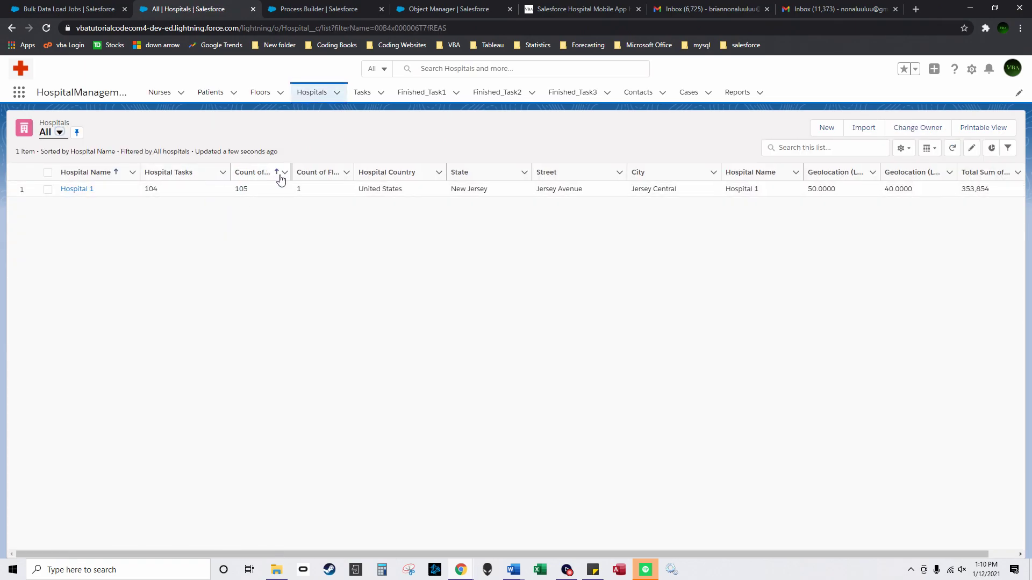
left_click(208, 93)
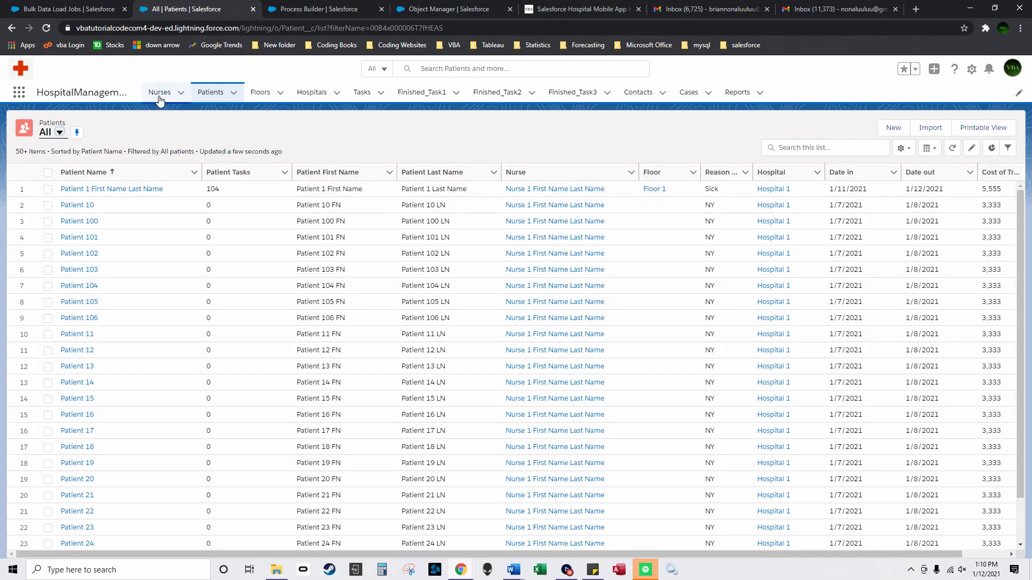
left_click(159, 100)
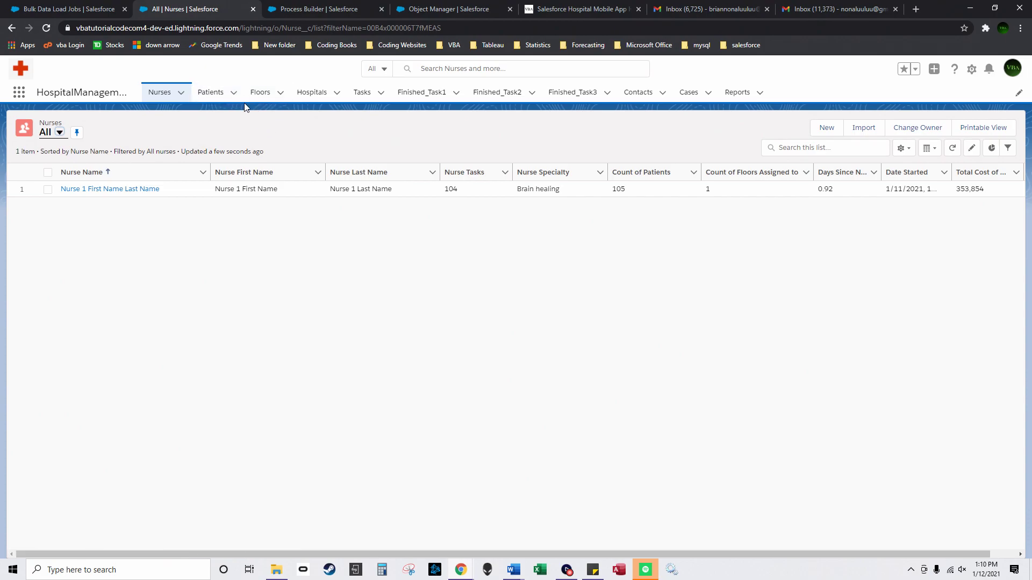
Step: View all of Nurse 1's related 'New Task for NY' activities, then reopen the Nurse 1 record
left_click(128, 189)
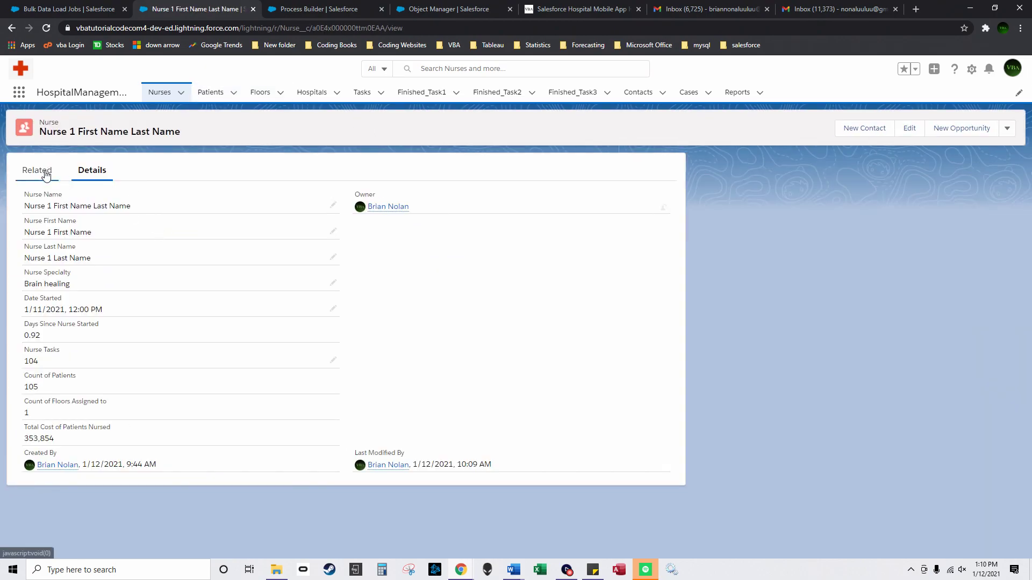
left_click(36, 170)
scroll(95, 425, "down", 1)
scroll(100, 450, "down", 1)
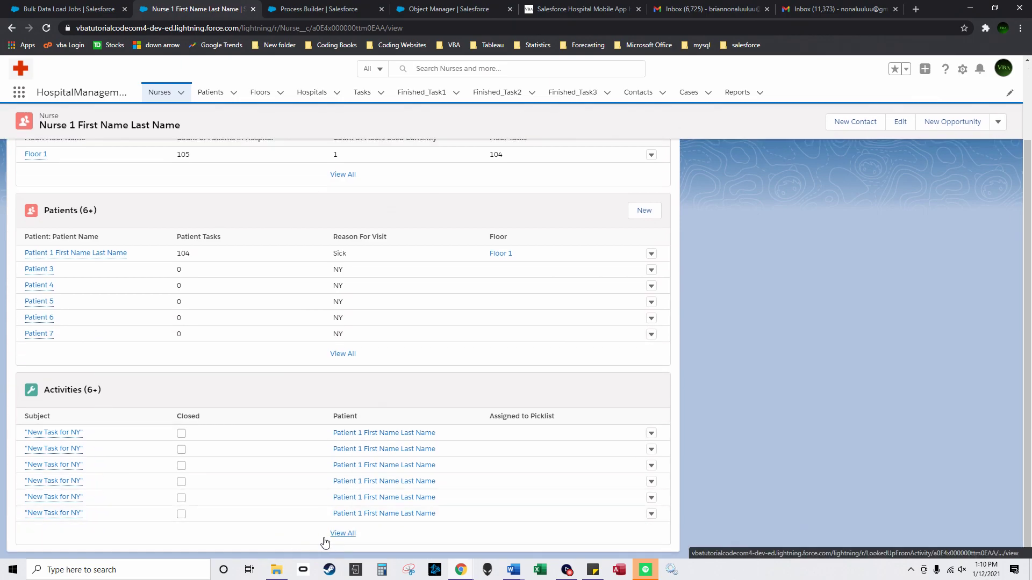
left_click(342, 534)
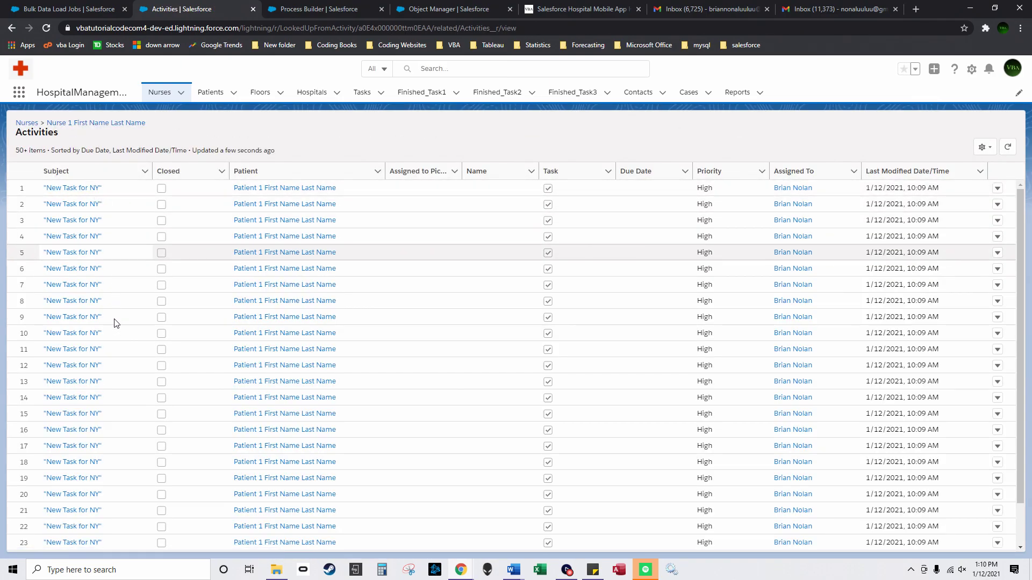
scroll(99, 361, "down", 5)
scroll(103, 377, "down", 5)
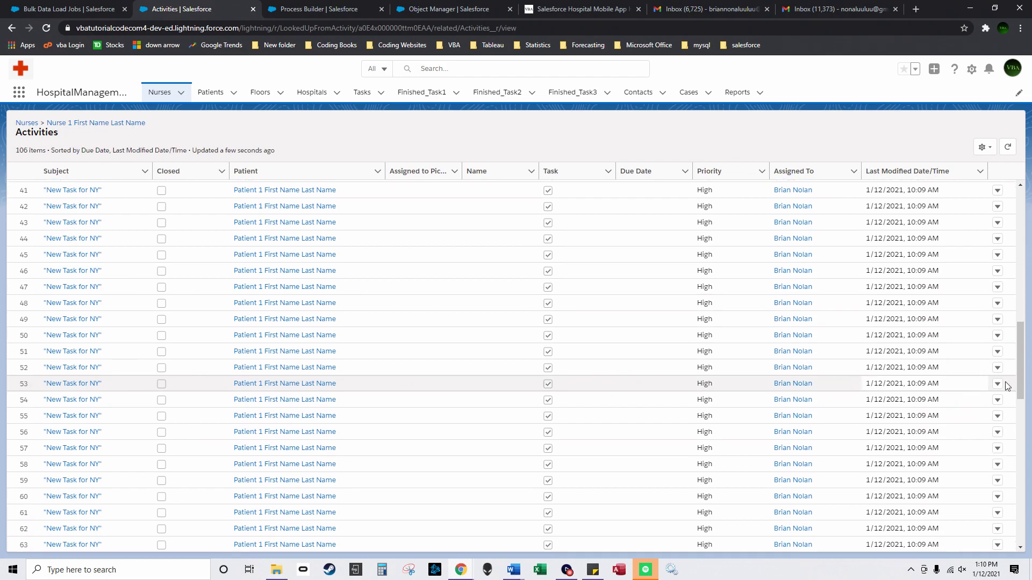
left_click_drag(1023, 355, 961, 179)
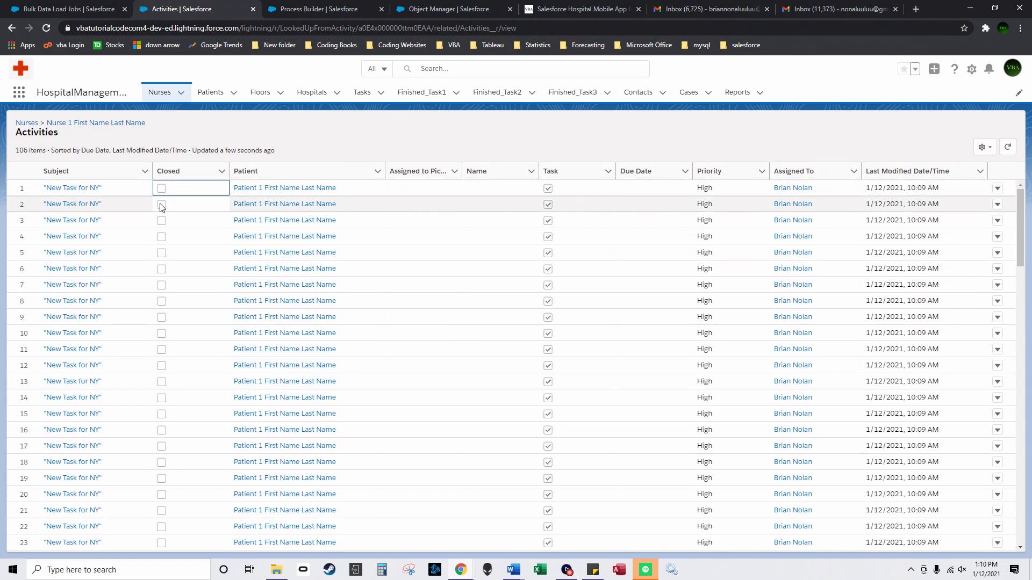
left_click(160, 93)
left_click(85, 189)
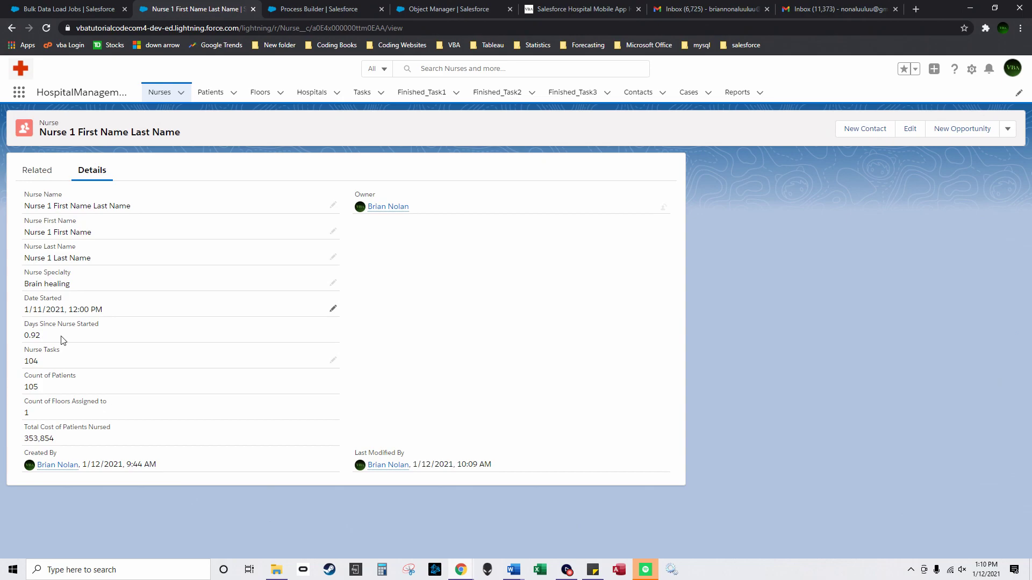
scroll(177, 409, "down", 2)
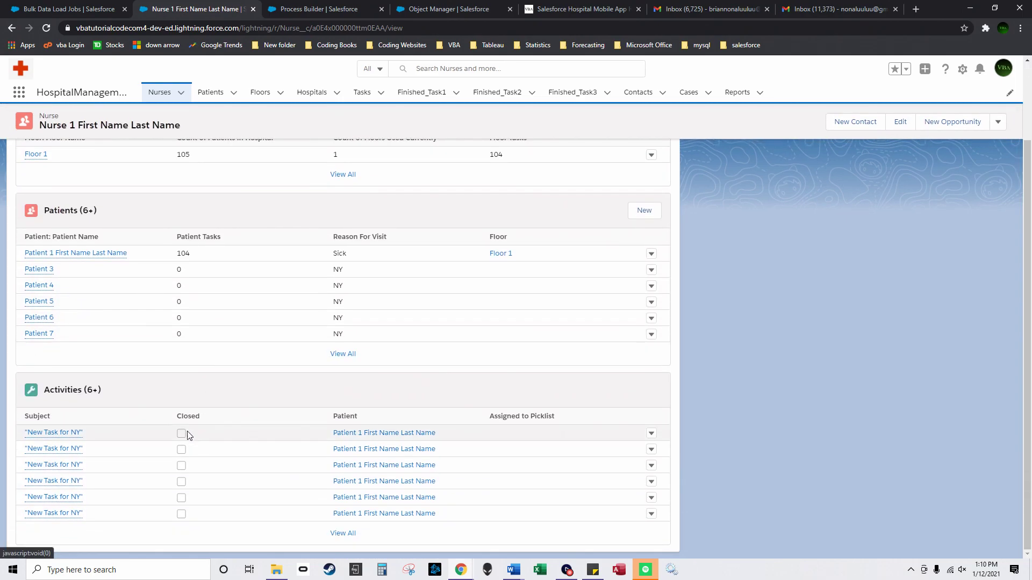
Step: Mark the first New Task for NY complete, then check the nurse, patient, floor and hospital lists
left_click(67, 436)
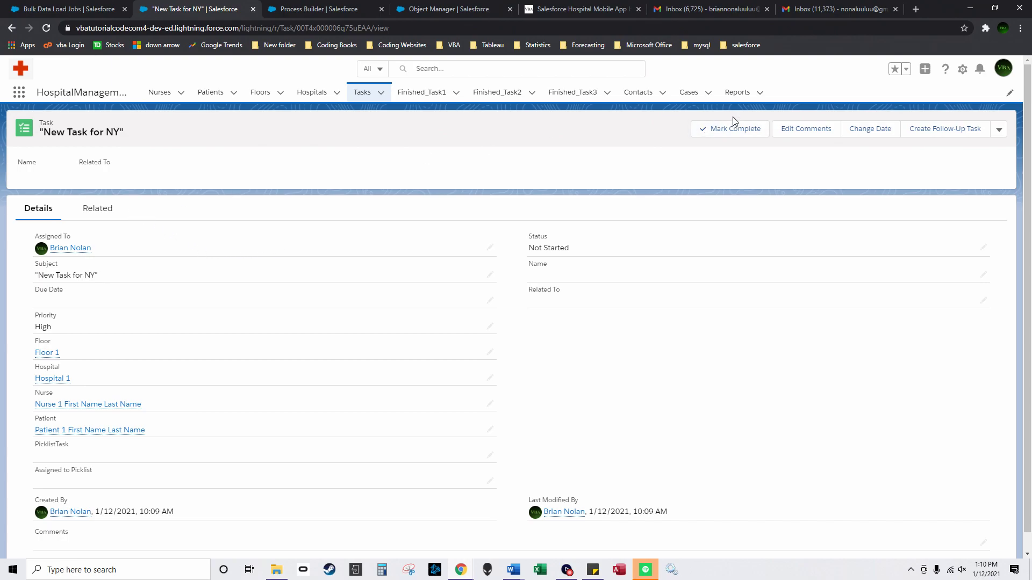
left_click(721, 129)
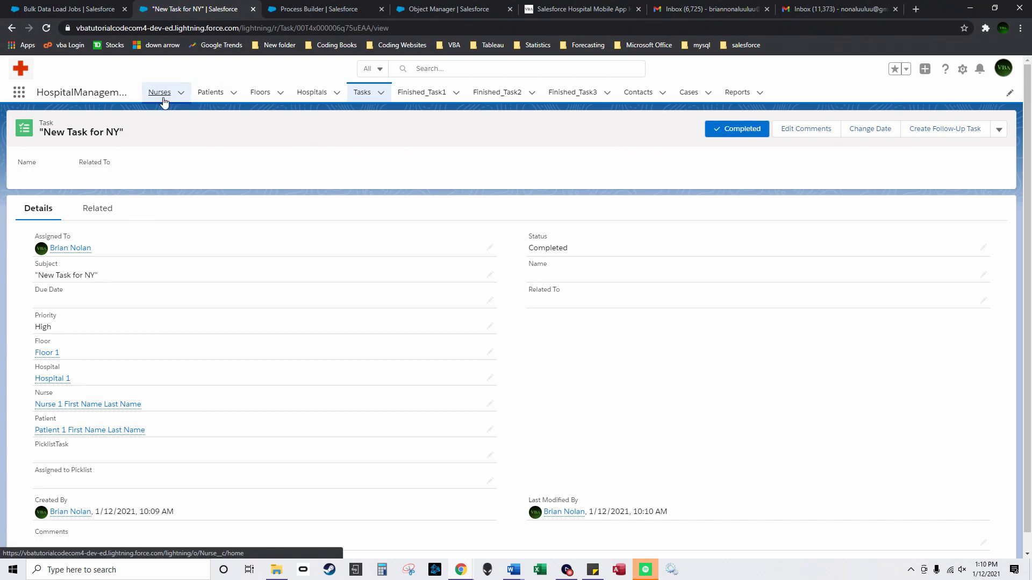
left_click(160, 91)
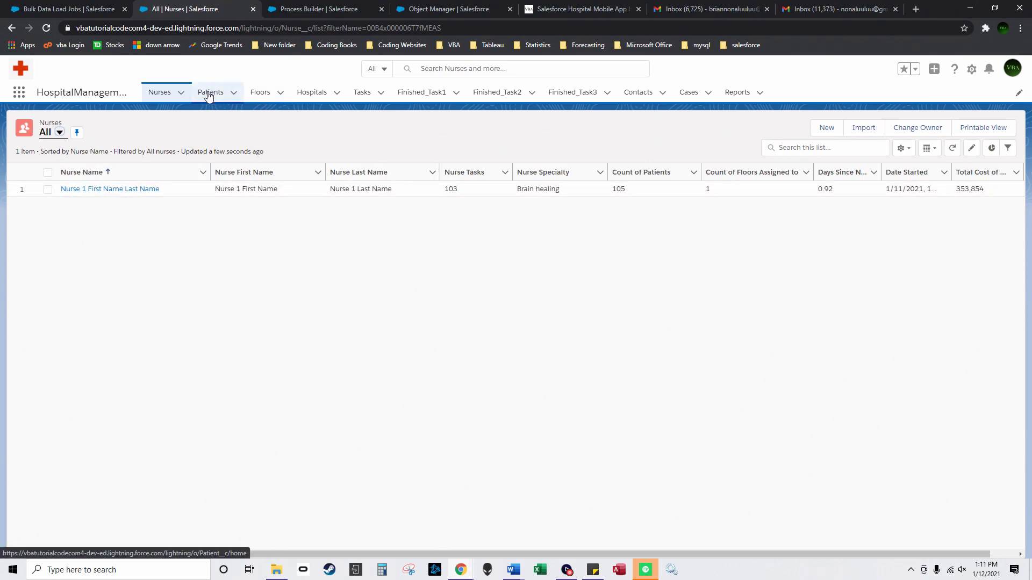
left_click(210, 93)
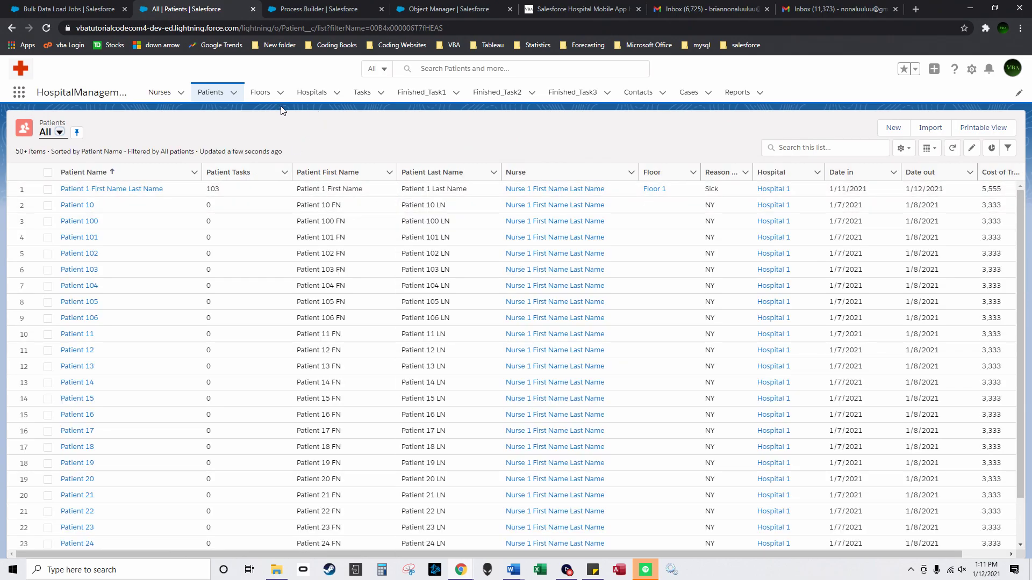
left_click(274, 93)
left_click(317, 93)
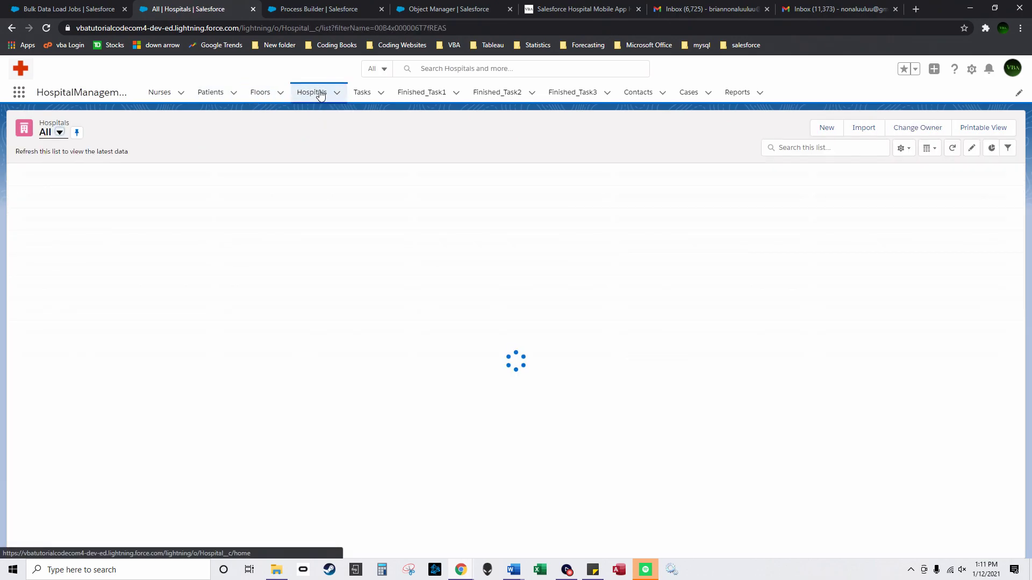
Step: Review Nurse 1's related floors, patients and all of its New Task for NY activities
left_click(164, 93)
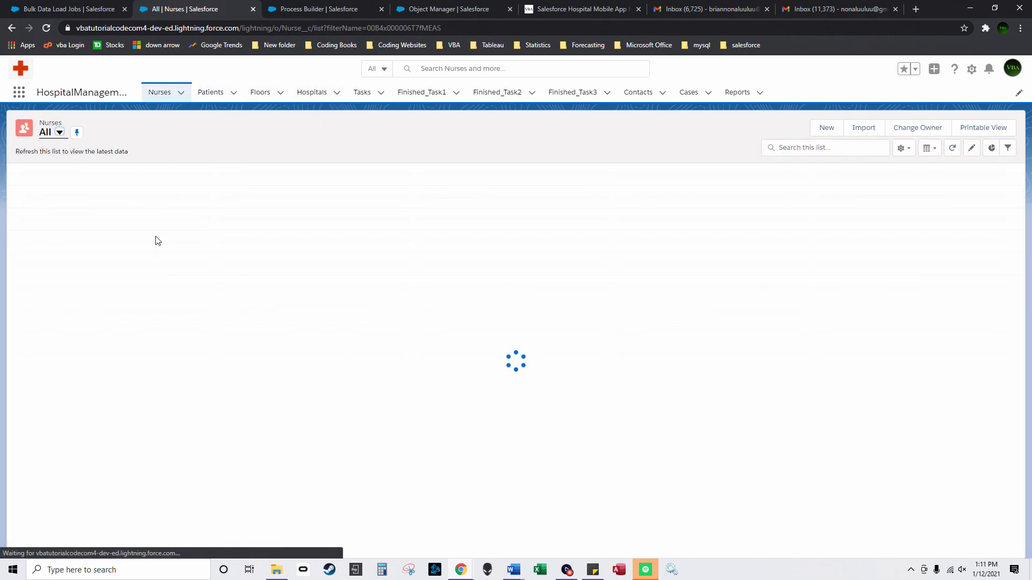
left_click(86, 189)
left_click(37, 170)
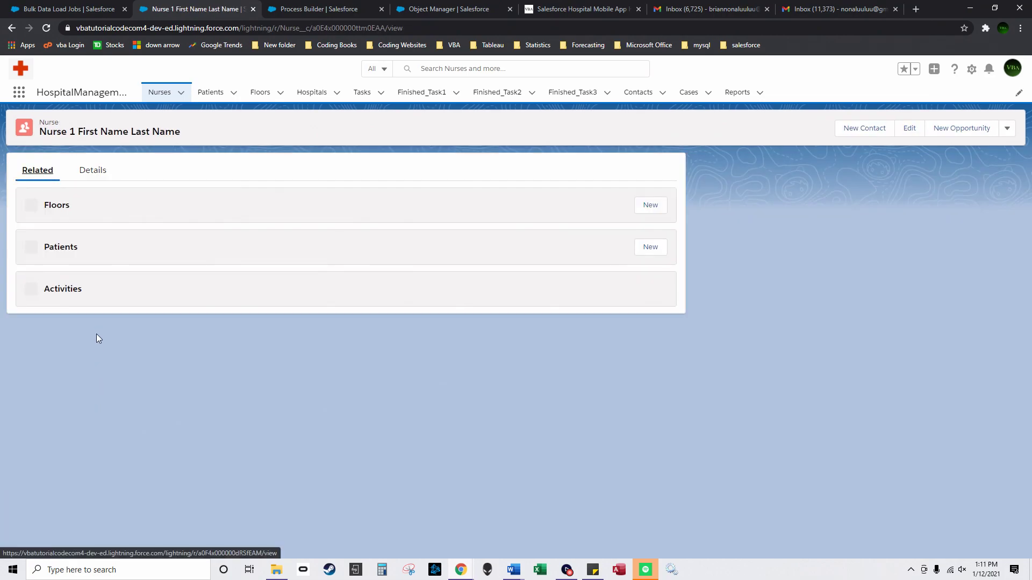
left_click(59, 525)
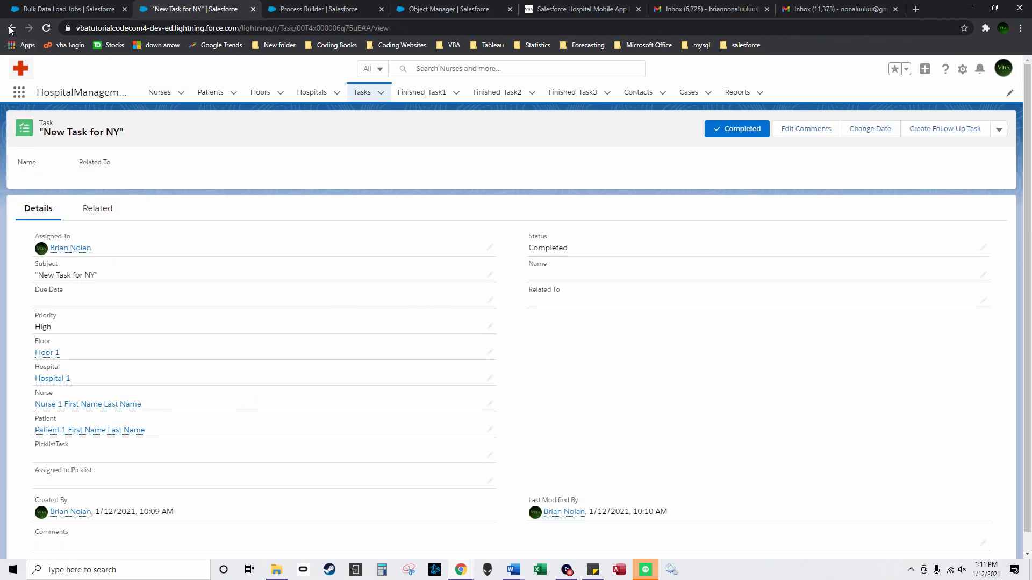
left_click(9, 32)
scroll(143, 410, "down", 2)
mouse_move(69, 450)
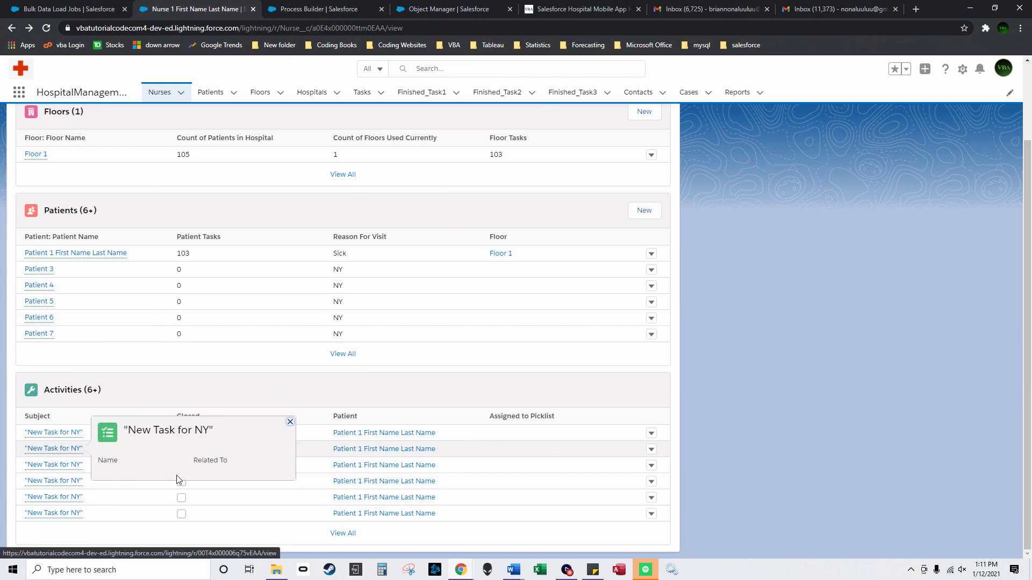
left_click(343, 533)
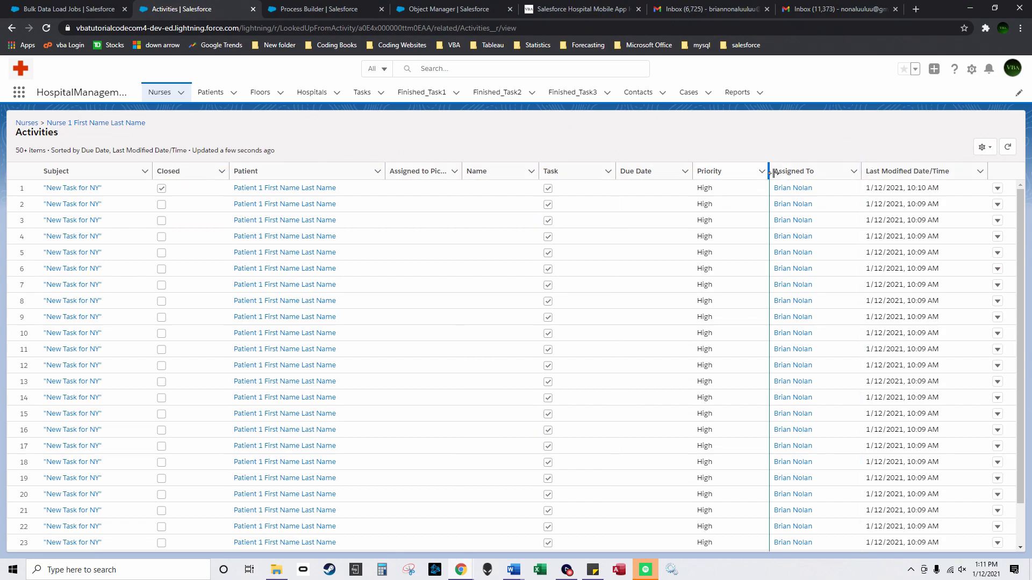
left_click(145, 171)
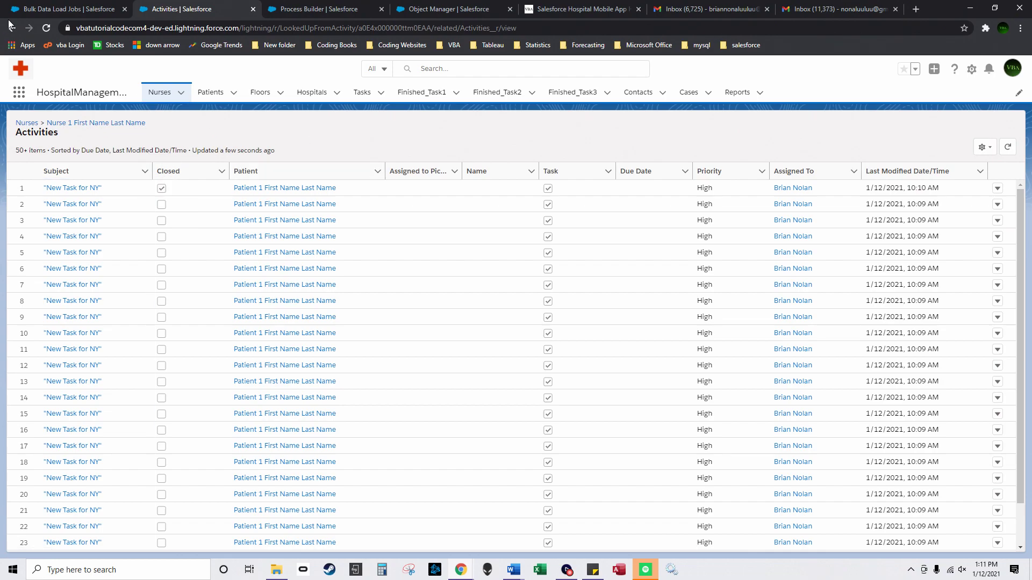
key("alt+Left")
Step: Mark two more open NY tasks complete from Nurse 1, rechecking its task counts each time
left_click(68, 449)
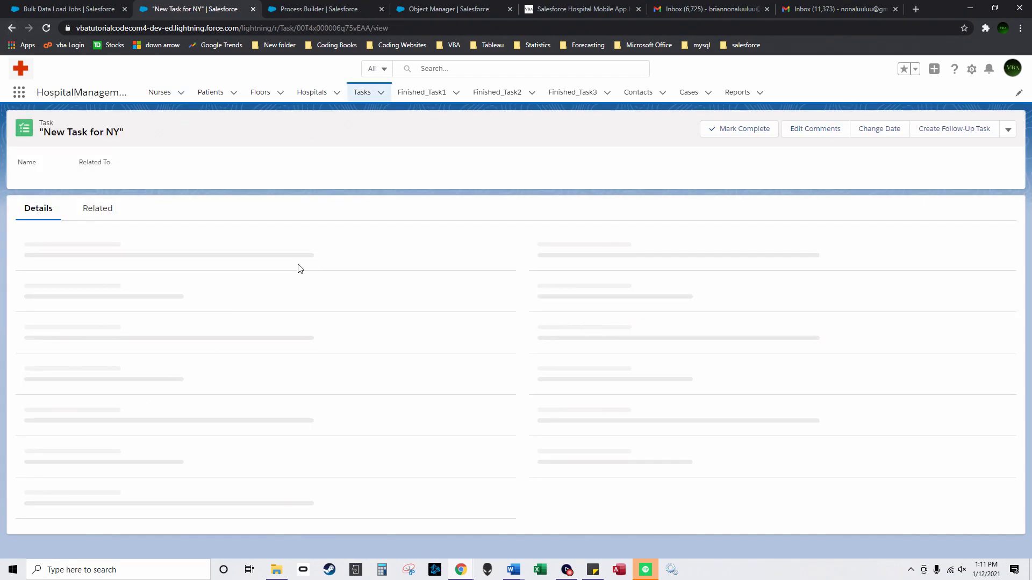
left_click(715, 128)
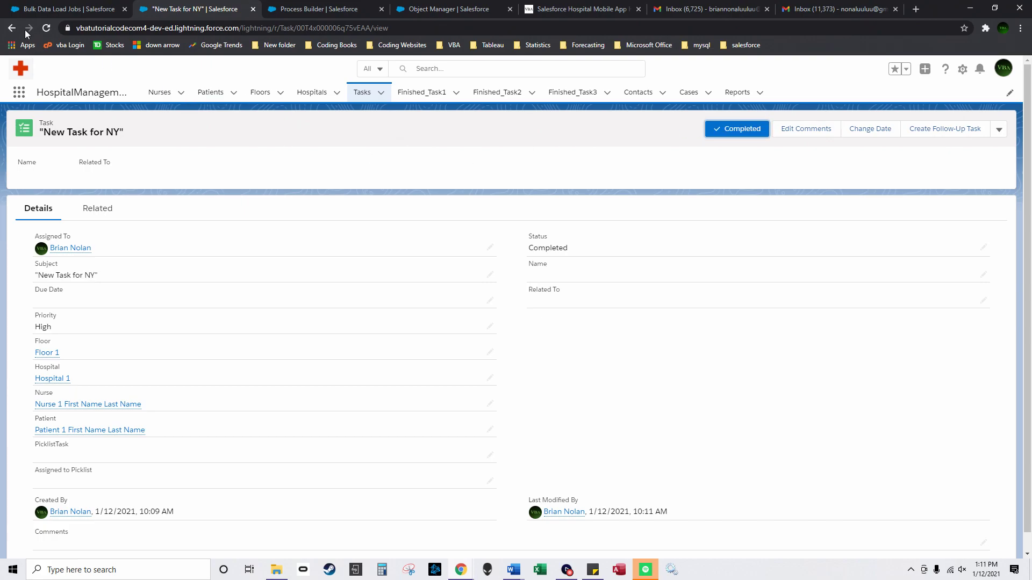
left_click(159, 94)
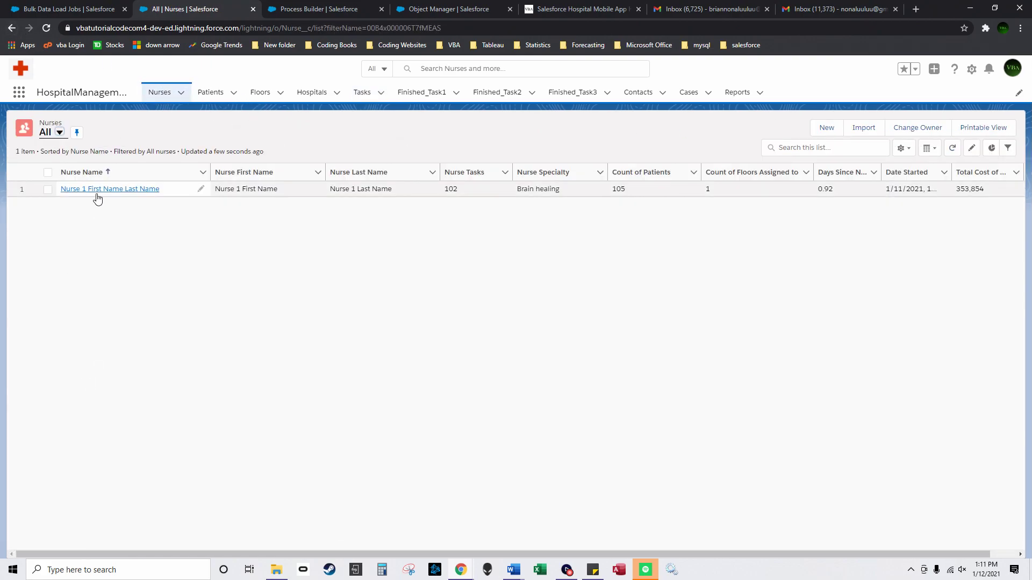
left_click(94, 197)
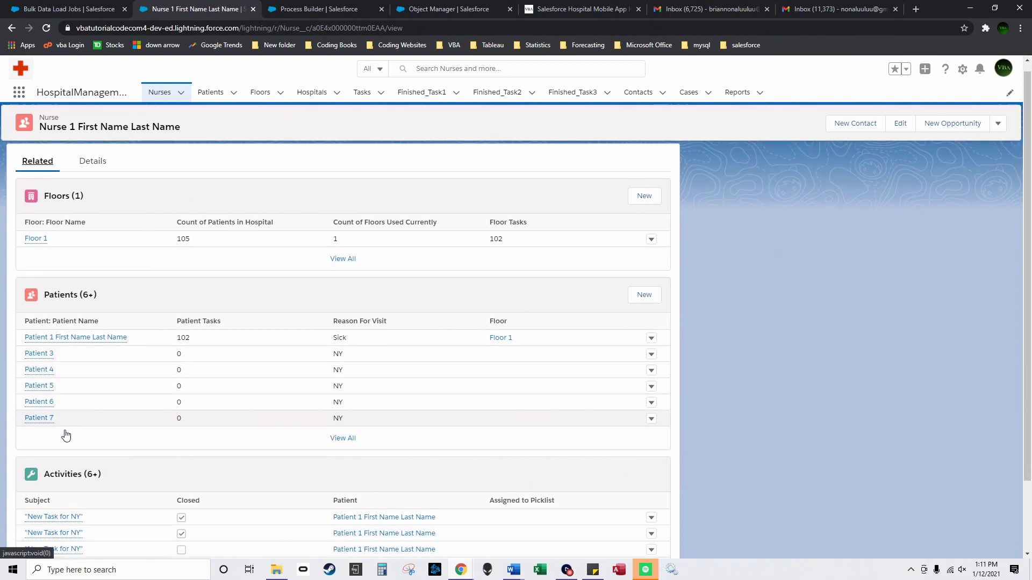
scroll(71, 377, "down", 2)
left_click(63, 463)
left_click(707, 125)
left_click(170, 92)
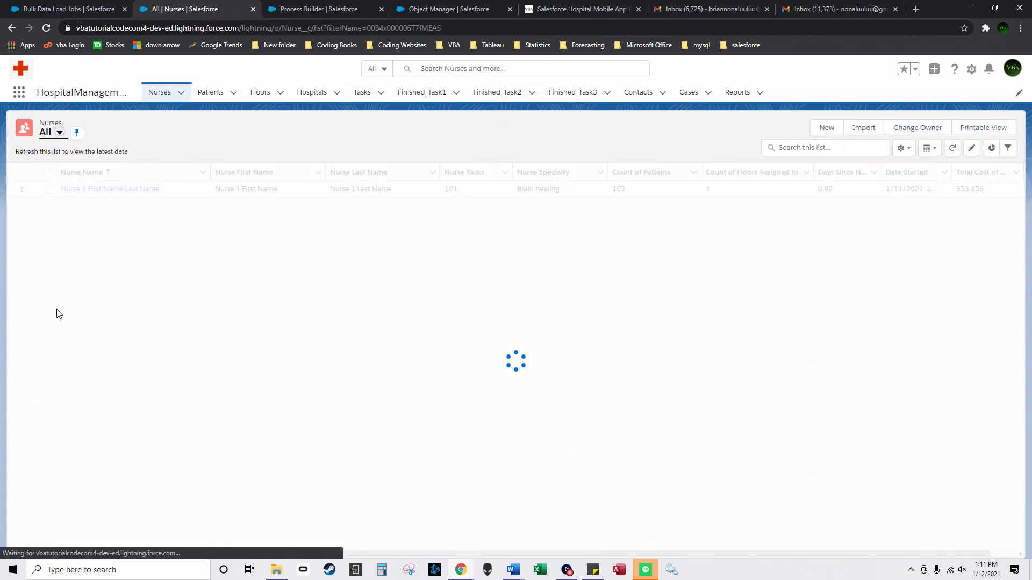
left_click(77, 192)
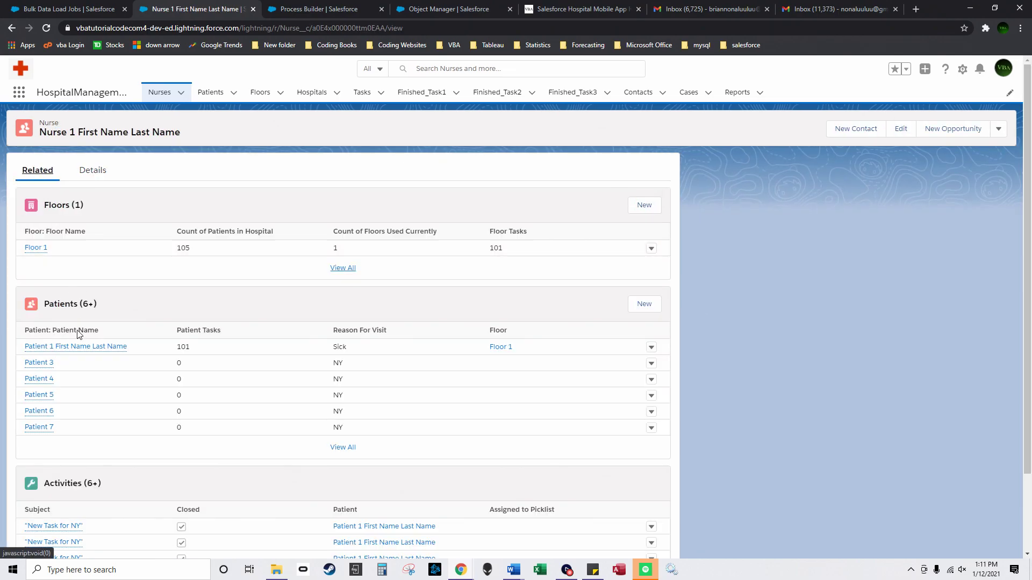
scroll(32, 462, "down", 3)
Step: Complete the next open NY task and confirm patient and floor counts drop to 101, plus the hospital count
left_click(33, 482)
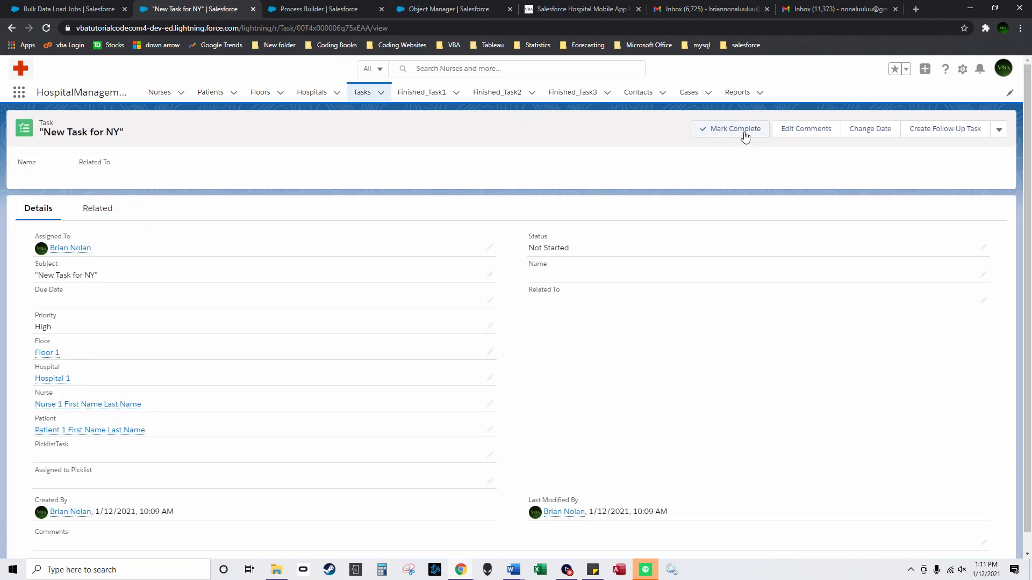
left_click(161, 93)
left_click(220, 95)
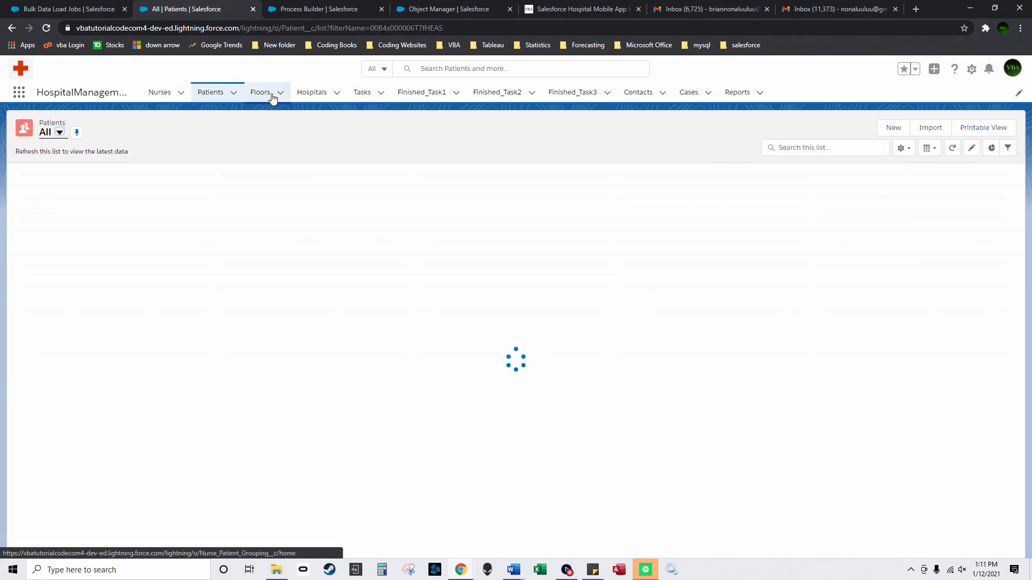
left_click(268, 95)
left_click(316, 96)
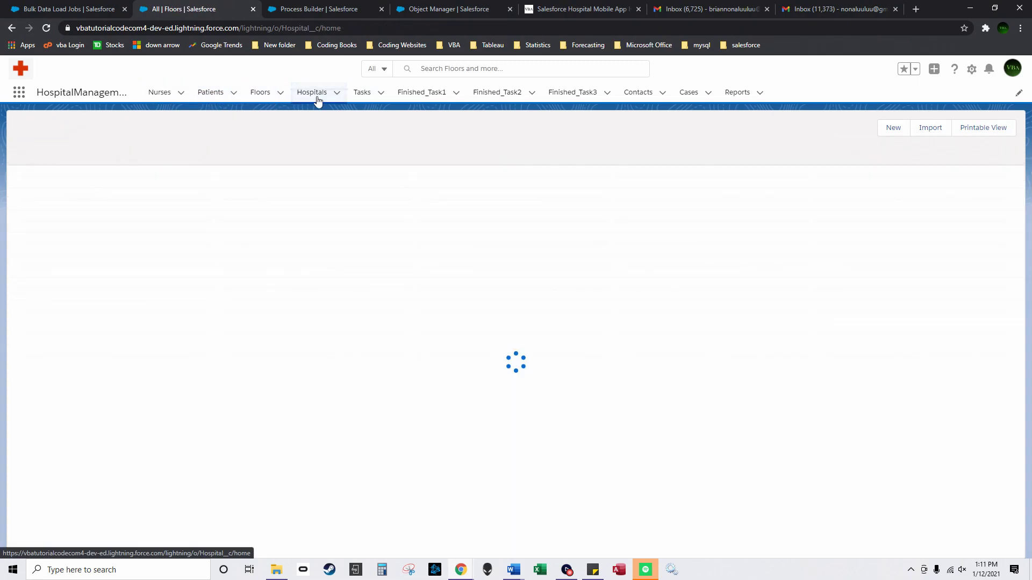
Step: Check that four NY tasks show Completed, then view the Finished_Task1–3 lists, ending on the empty Finished_Task1
left_click(372, 101)
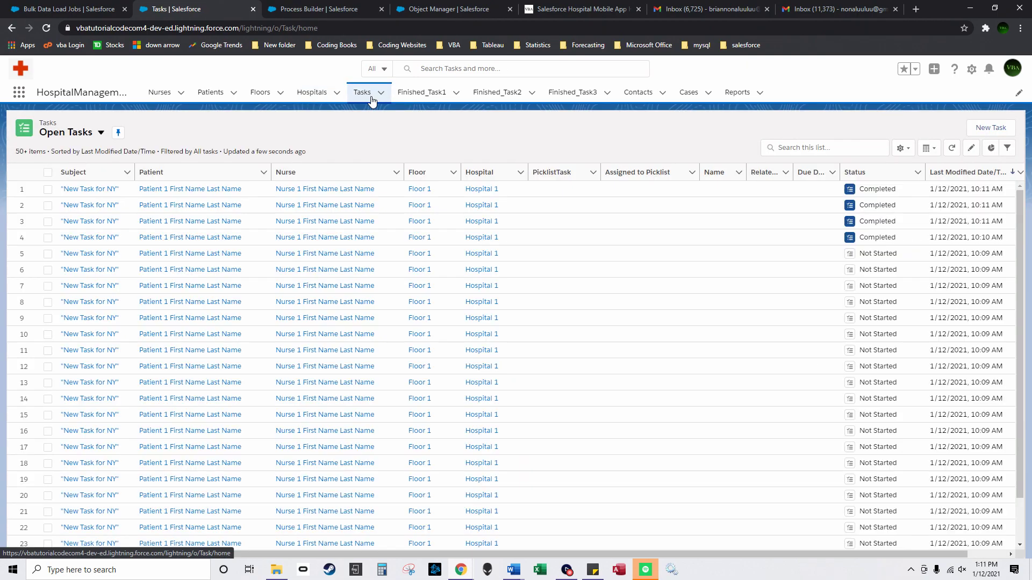
left_click(418, 101)
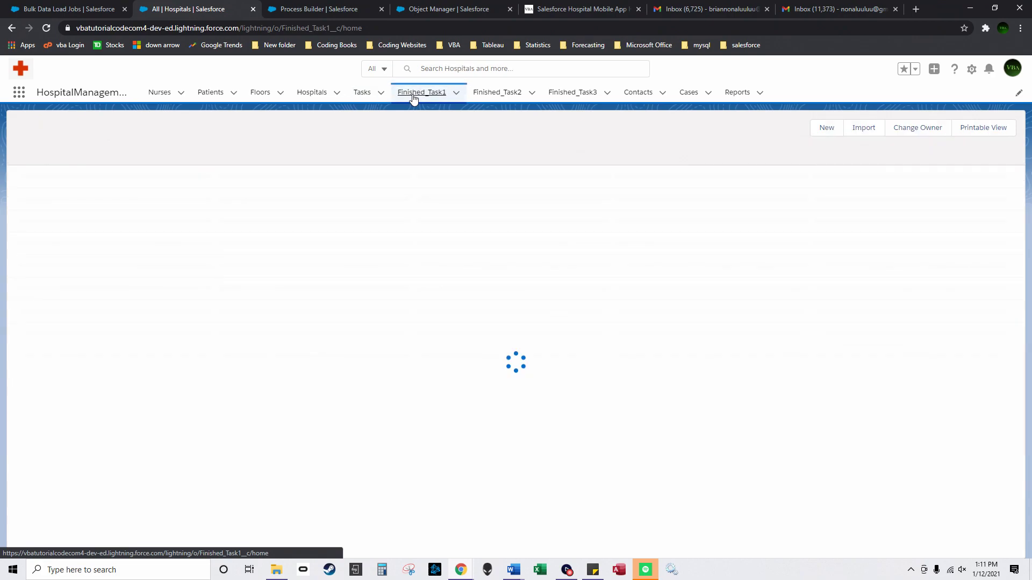
left_click(488, 104)
left_click(565, 97)
left_click(433, 97)
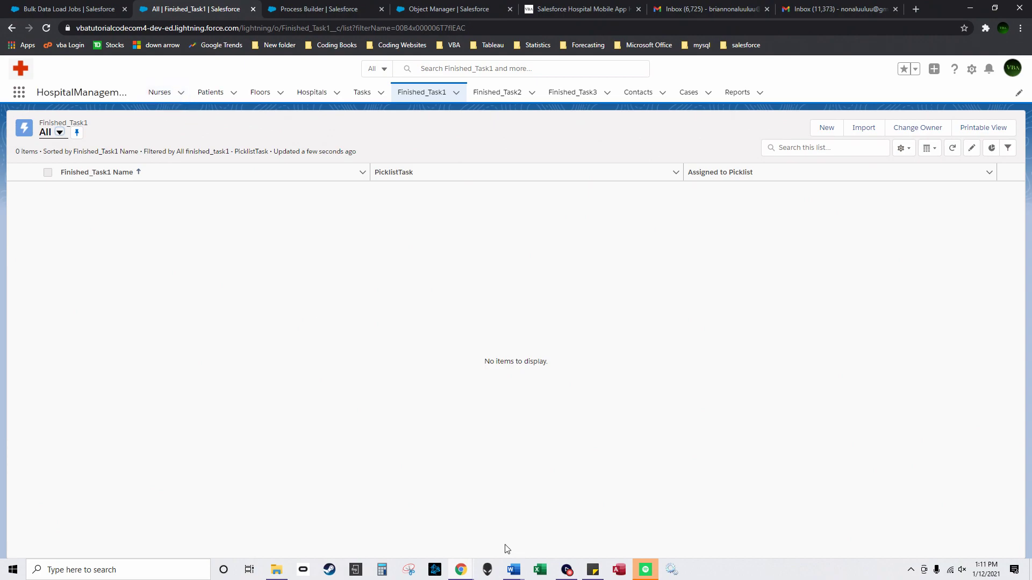
Step: From Open Tasks, start a new task, review its Assigned to Picklist and PicklistTask options, then discard it
mouse_move(467, 567)
left_click(362, 92)
left_click(981, 131)
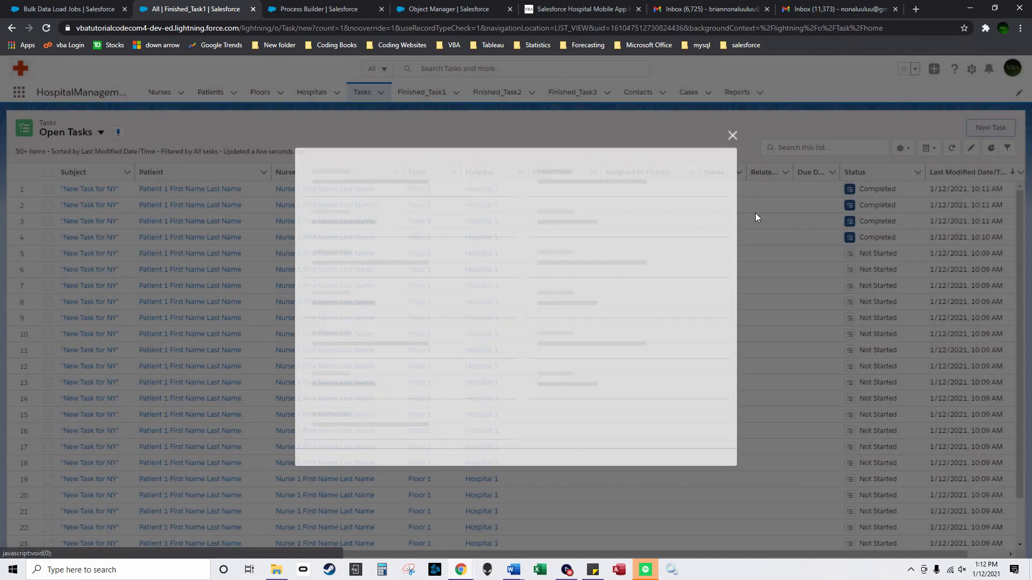
scroll(457, 387, "down", 3)
left_click(376, 388)
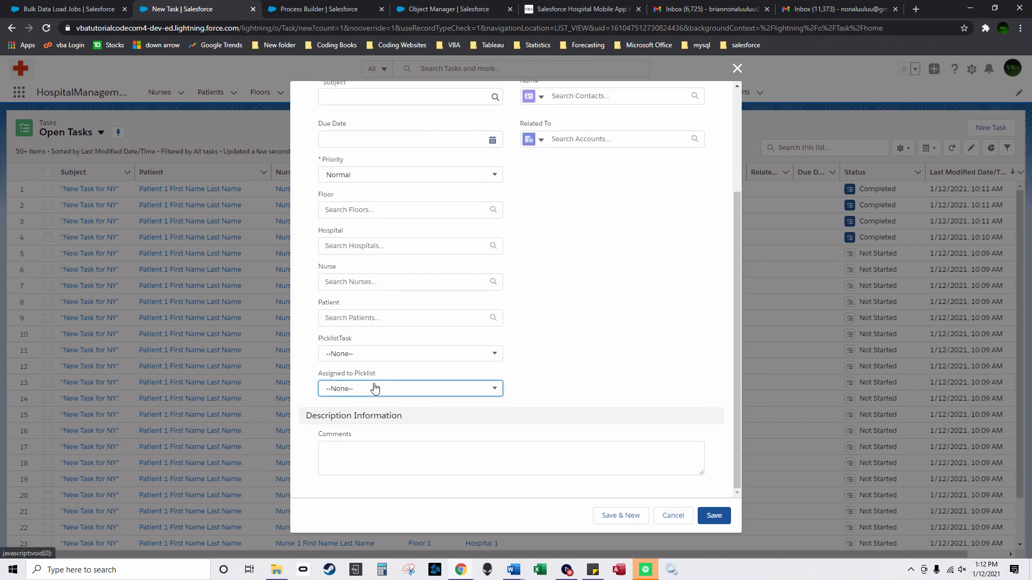
left_click(375, 353)
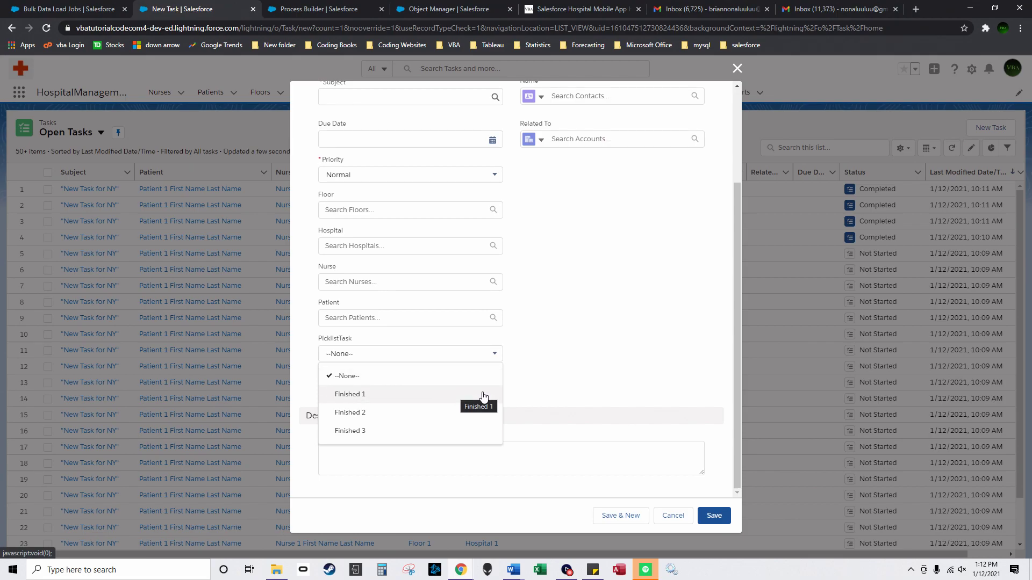
left_click(544, 385)
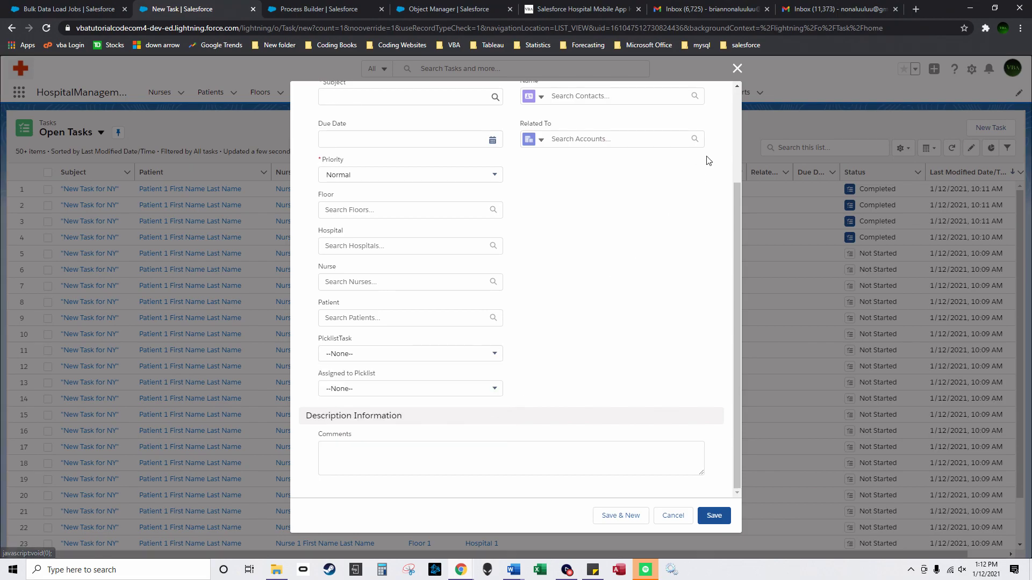
left_click(738, 69)
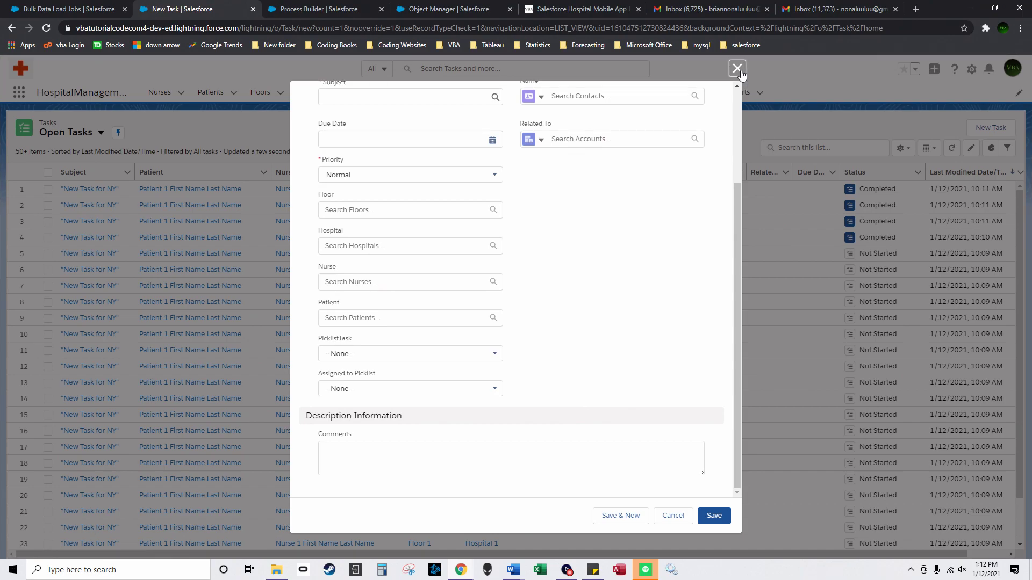
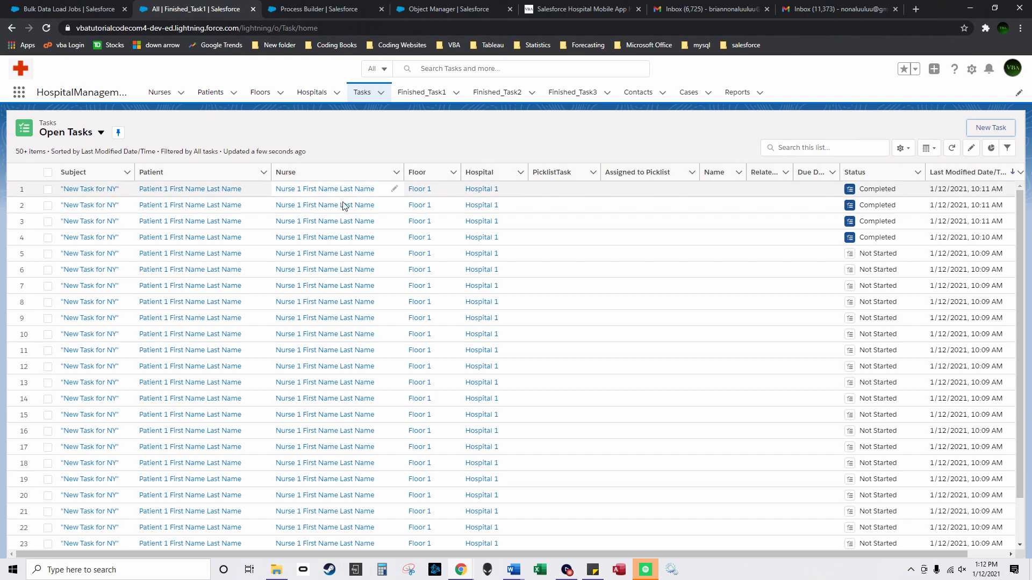
Step: Start a new nurse named 'Nurse 2 First Name Last Nam', with first name 'Nurse 2 First Name' and last name 'N'
left_click(160, 92)
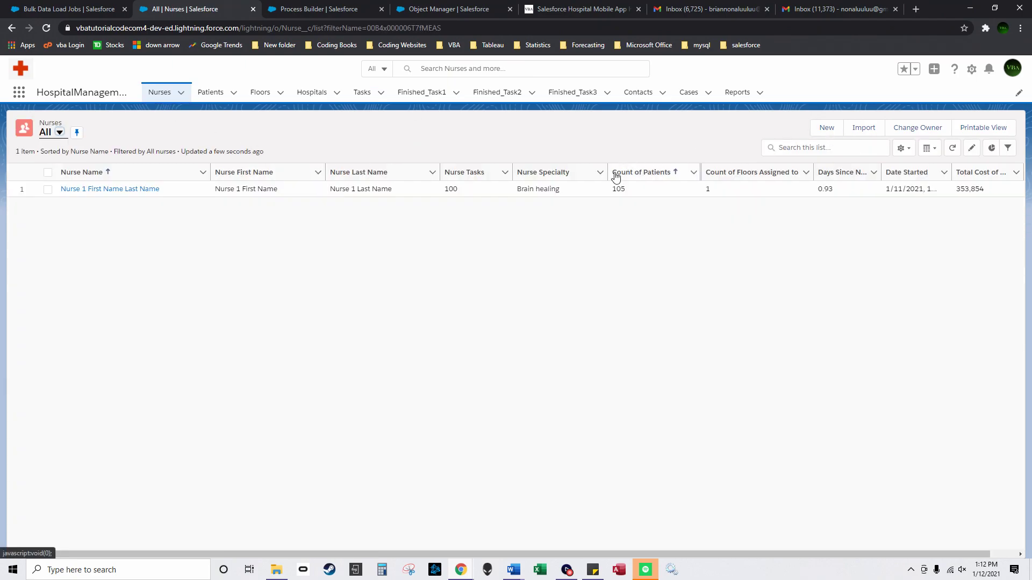
left_click(824, 132)
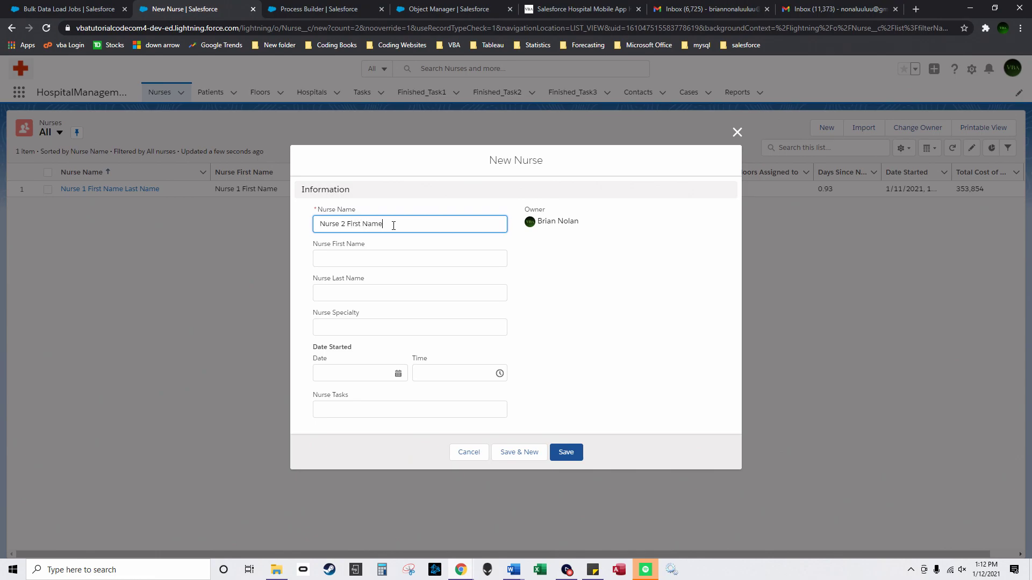
type("Nurse 2 First Name Last Nam")
key("Tab")
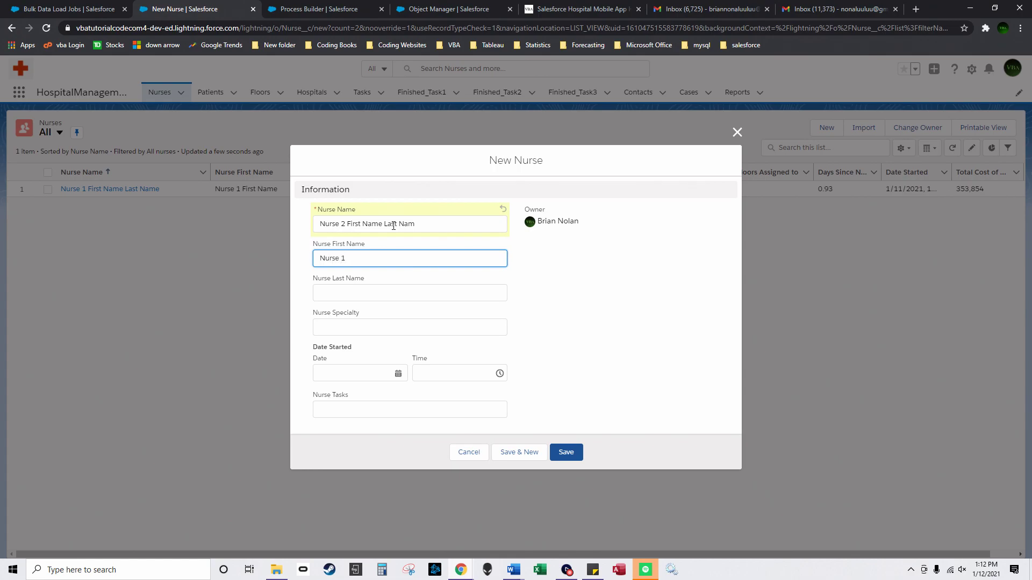
type("Nurse 2 First Name")
key("Tab")
type("N")
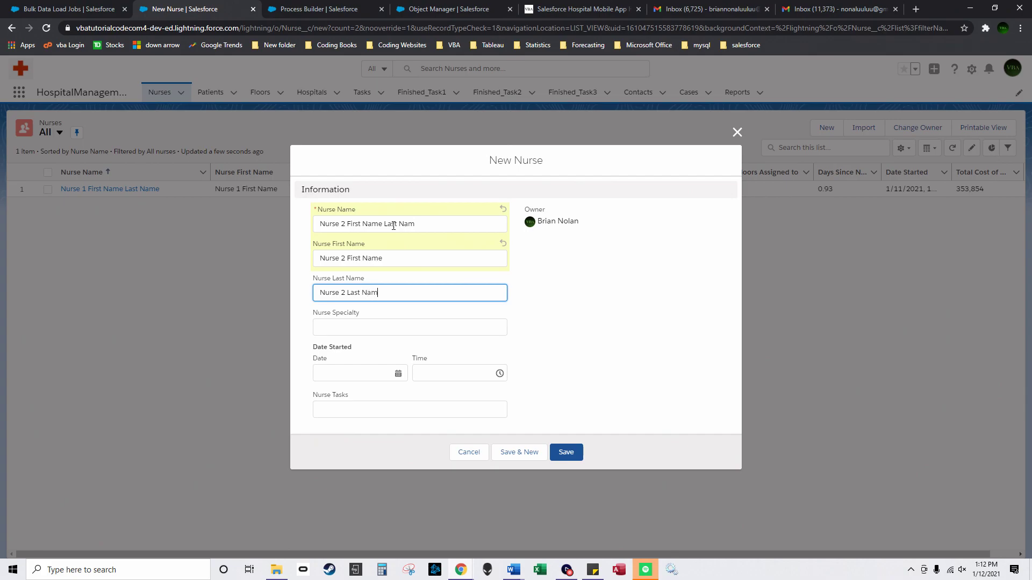
key("Tab")
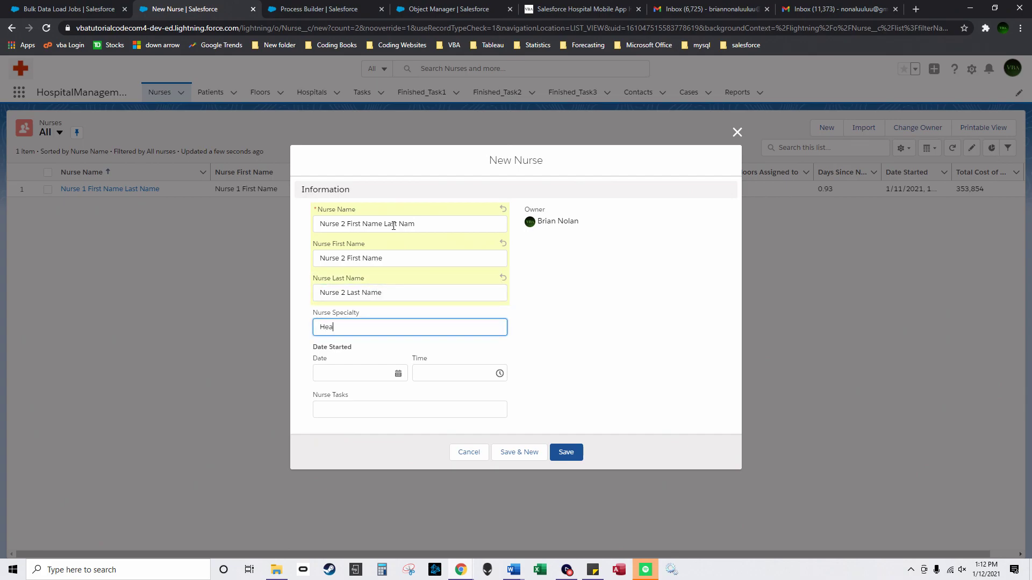
Step: Give Nurse 2 specialty Headaches and start date 1/11/2021, save, and show the two-nurse list
left_click(357, 375)
left_click(347, 275)
left_click(360, 404)
left_click(576, 454)
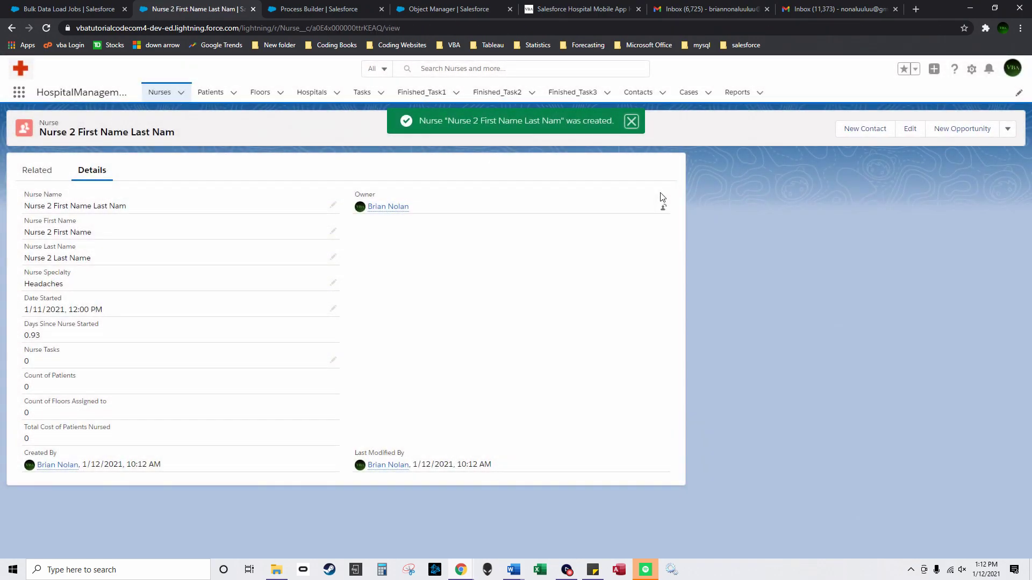
left_click(161, 96)
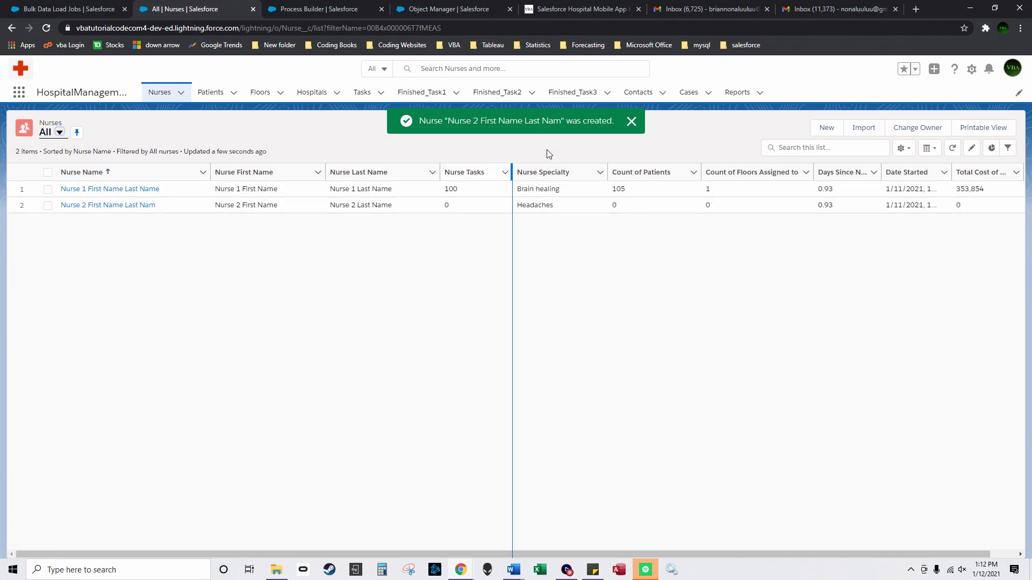
left_click(631, 123)
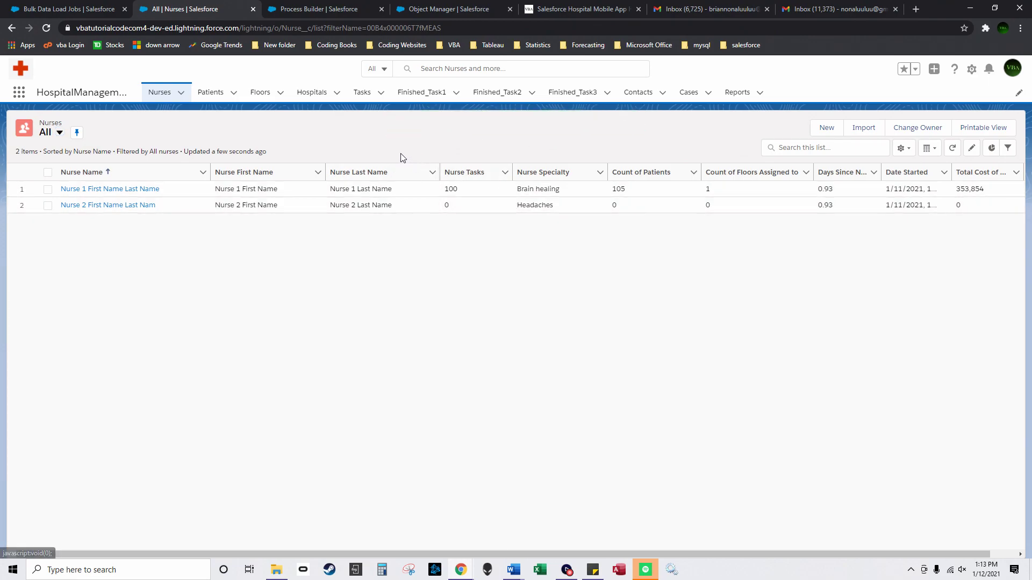
Step: Start a new task with subject Call, linking Floor 1 and Hospital 1, then removing both
left_click(362, 94)
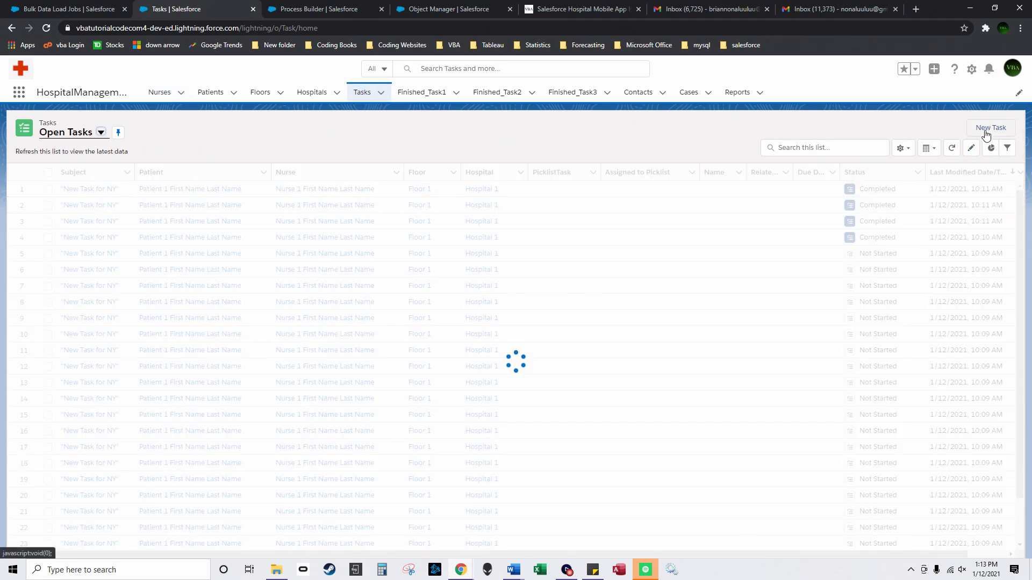
left_click(986, 135)
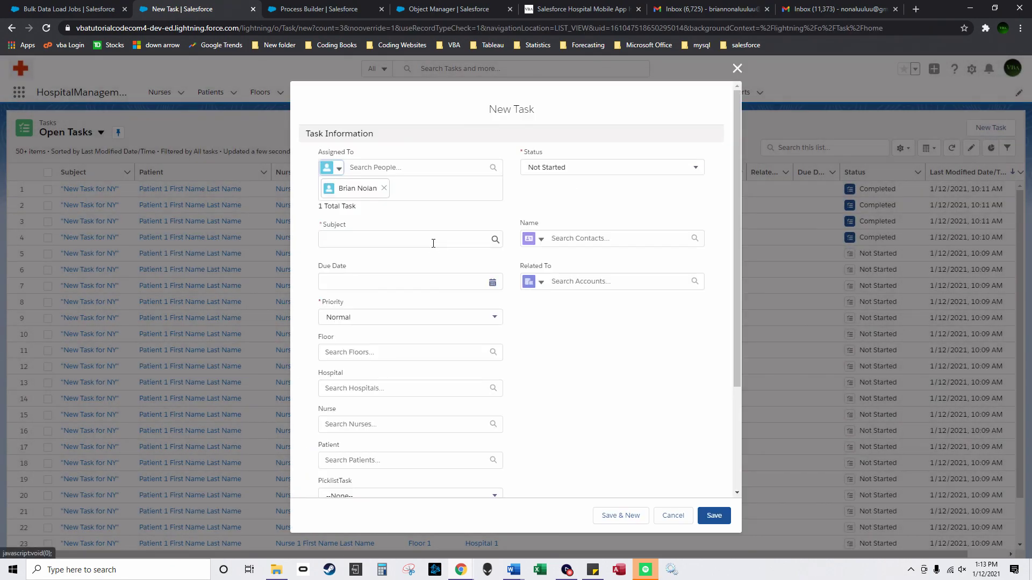
left_click(431, 243)
left_click(389, 253)
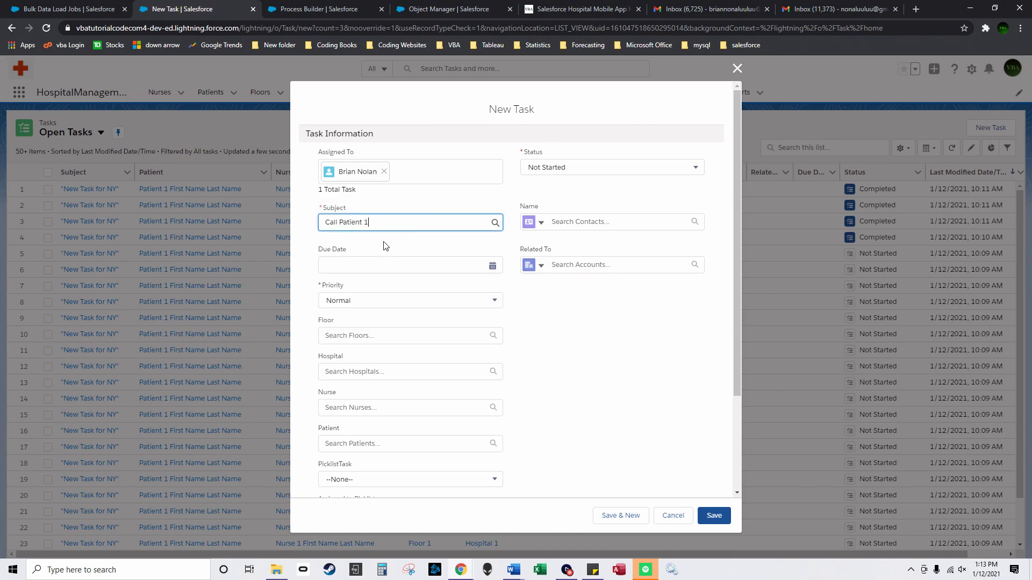
left_click(403, 335)
left_click(387, 359)
left_click(387, 376)
left_click(382, 401)
left_click(382, 423)
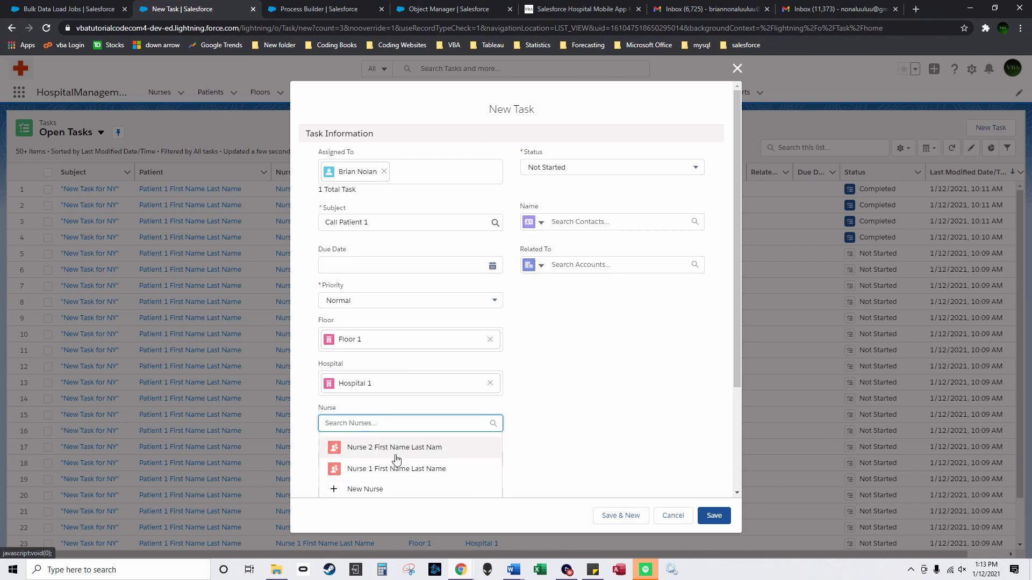
left_click(490, 383)
left_click(490, 340)
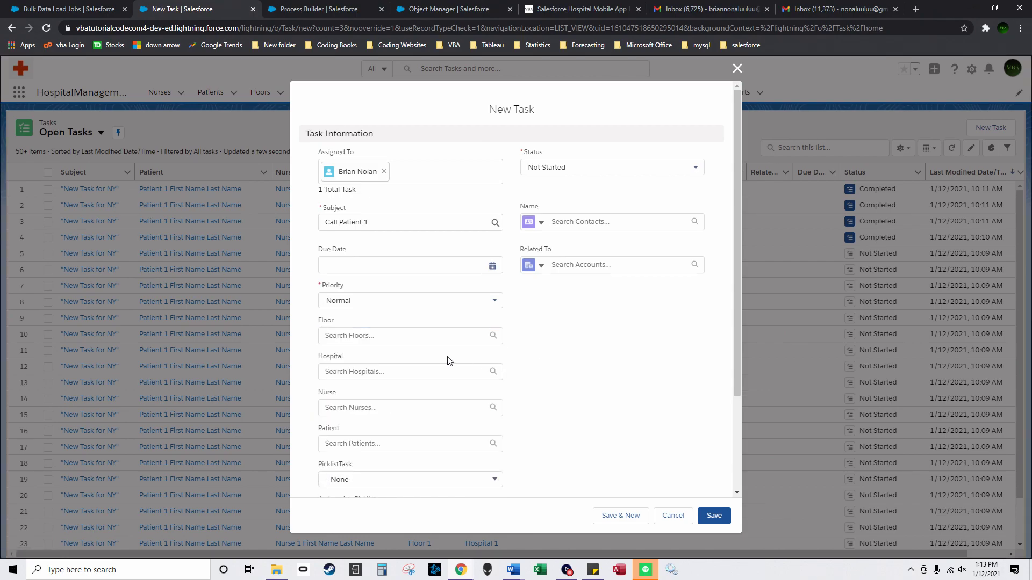
Step: Assign the Call Patient 1 task to Nurse 2, leave Assigned to at --None--, and save it
left_click(408, 408)
left_click(409, 438)
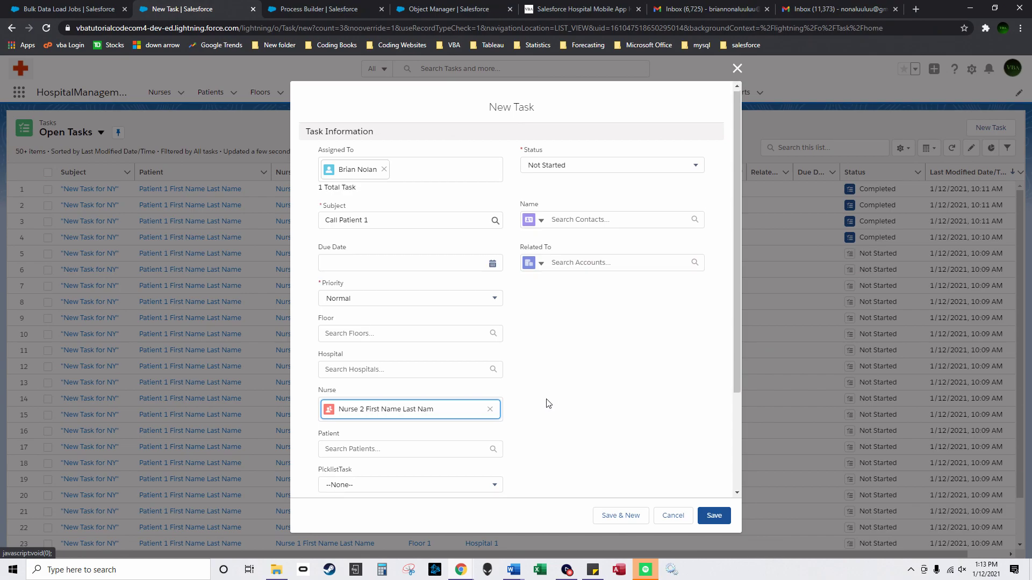
scroll(479, 417, "down", 2)
left_click(449, 418)
left_click(540, 415)
left_click(720, 517)
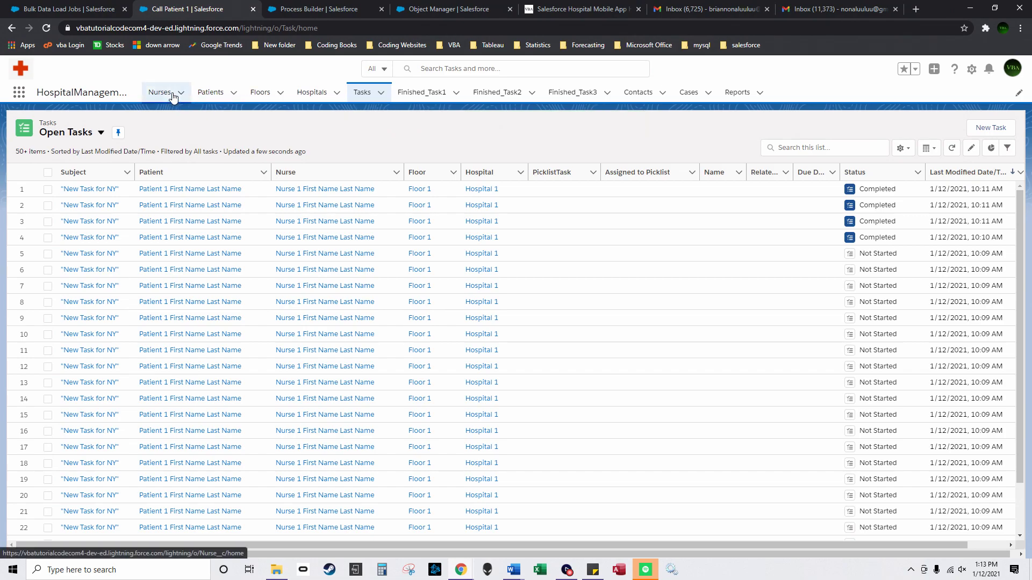
left_click(163, 94)
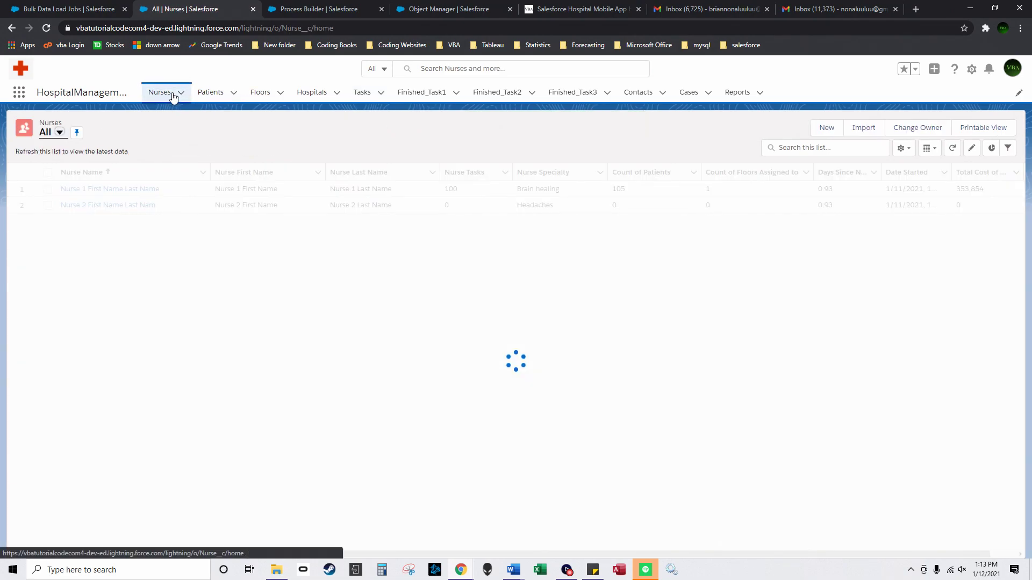
Step: Look through the Patients, Floors and Hospitals lists, then return to Nurses
left_click(210, 94)
left_click(257, 94)
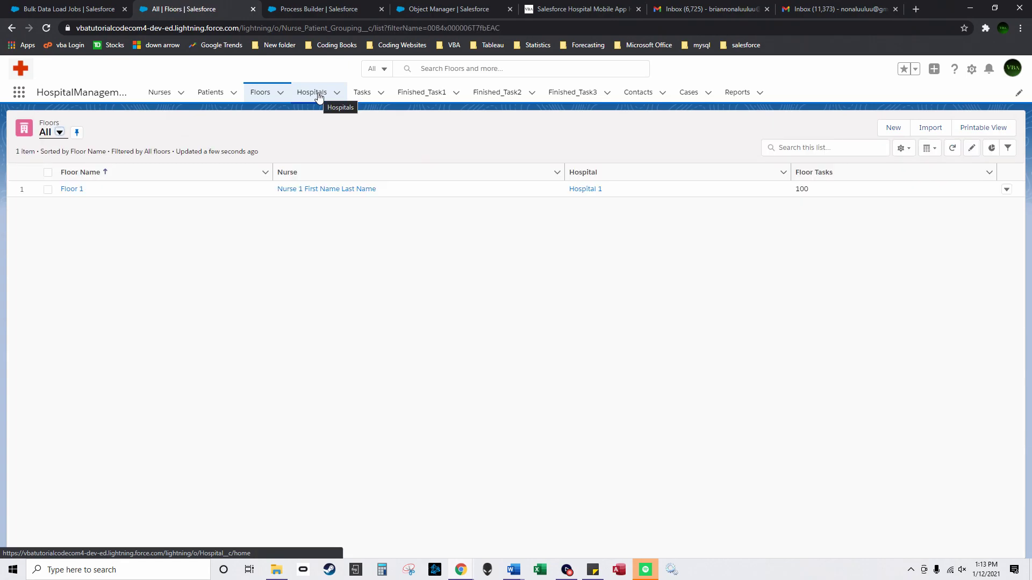
left_click(318, 96)
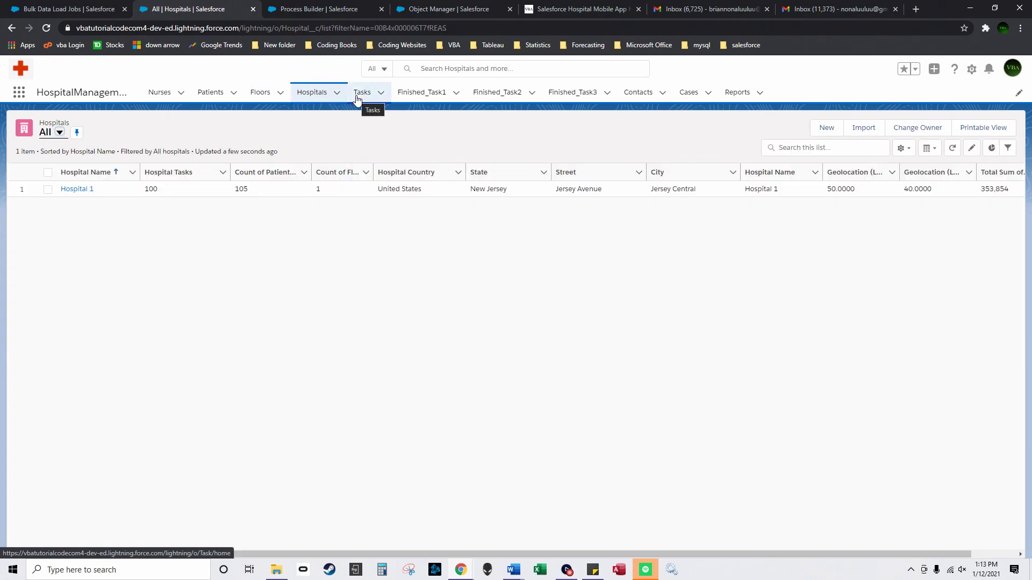
left_click(161, 93)
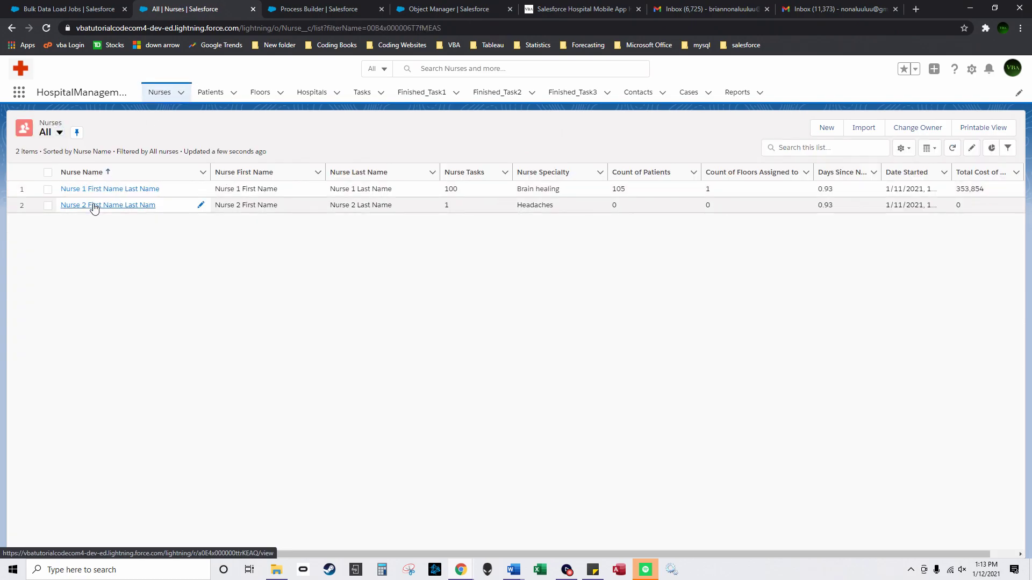
Step: Mark Nurse 2's Call Patient 1 task complete from her related activities
left_click(92, 205)
left_click(53, 172)
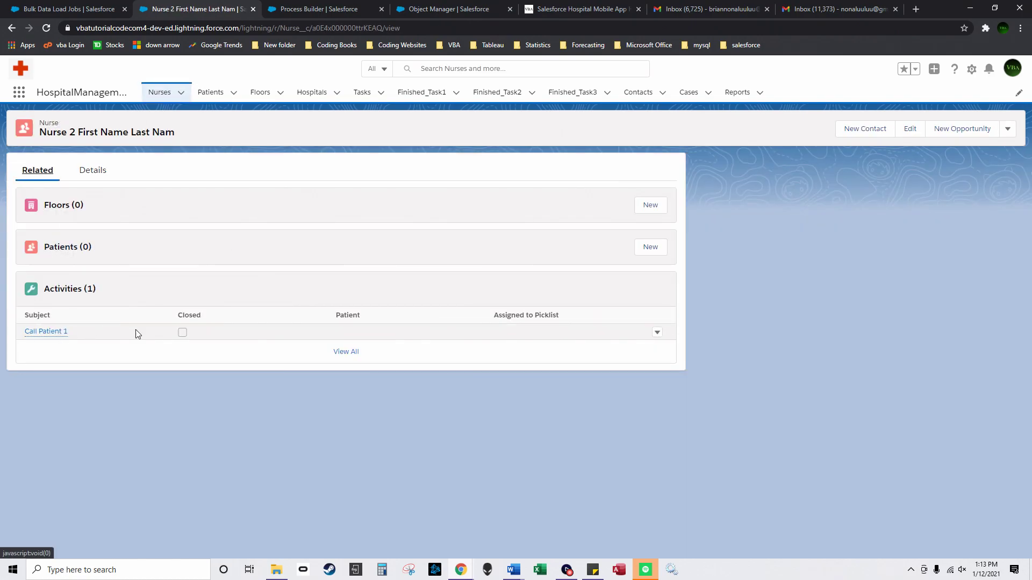
left_click(53, 336)
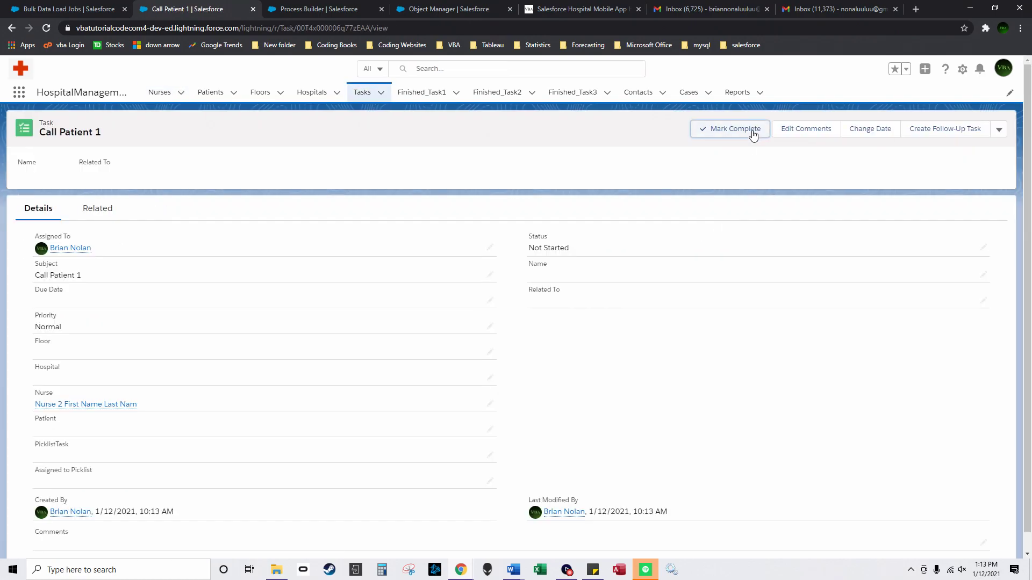
left_click(754, 133)
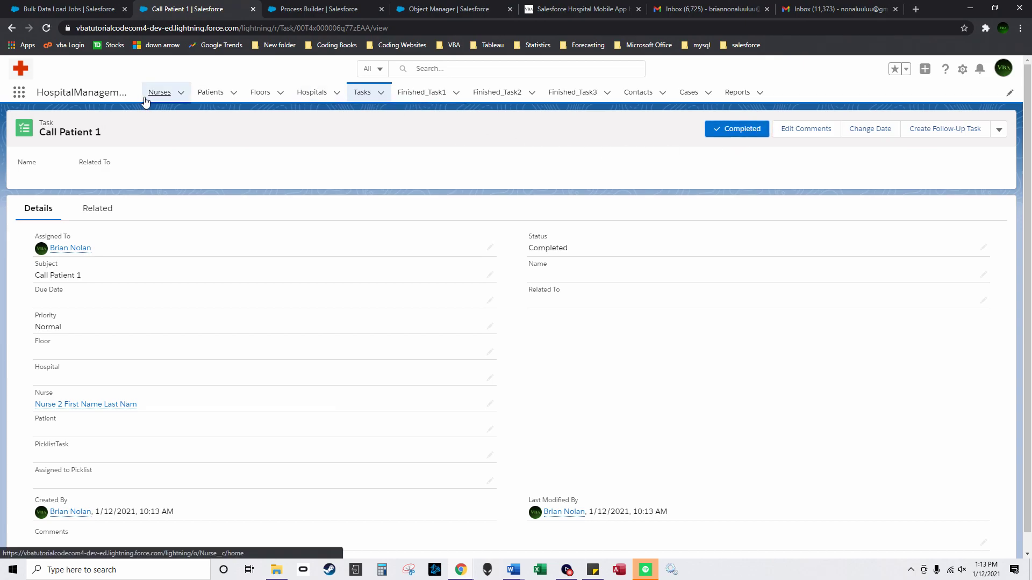
left_click(160, 93)
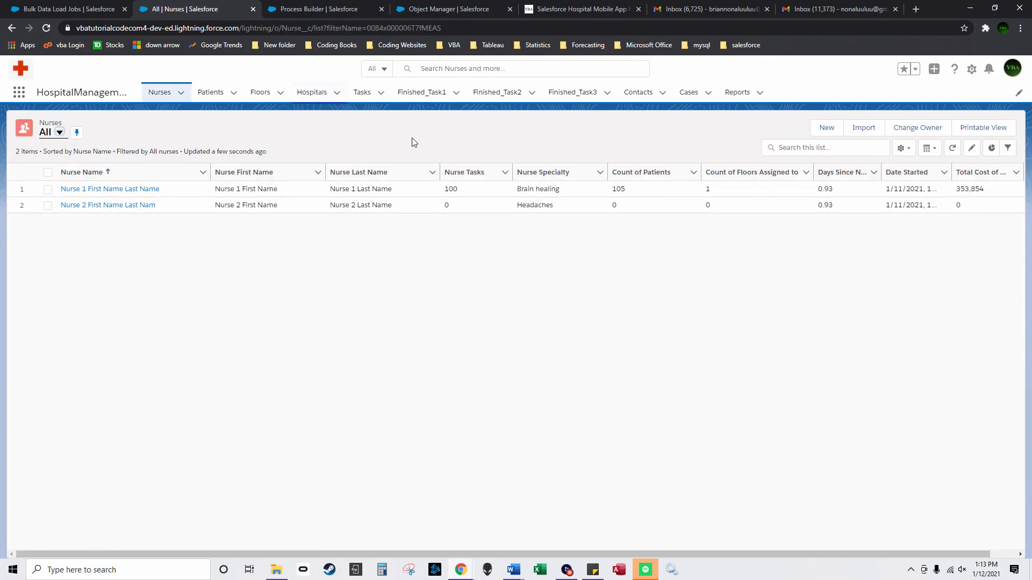
left_click(209, 93)
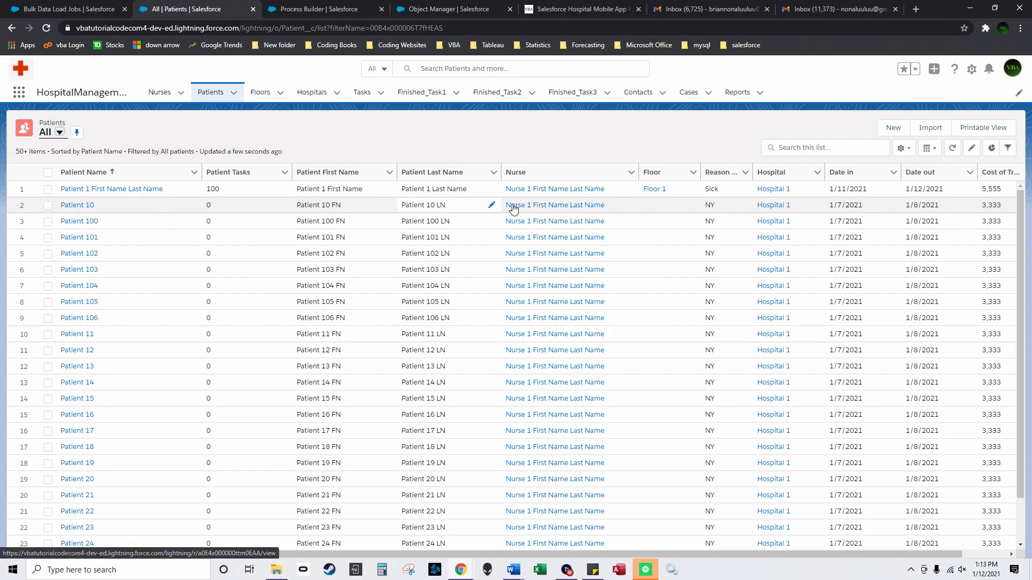
Step: Check Nurse 1's related records, then go back to the Patients list
left_click(510, 205)
left_click(54, 171)
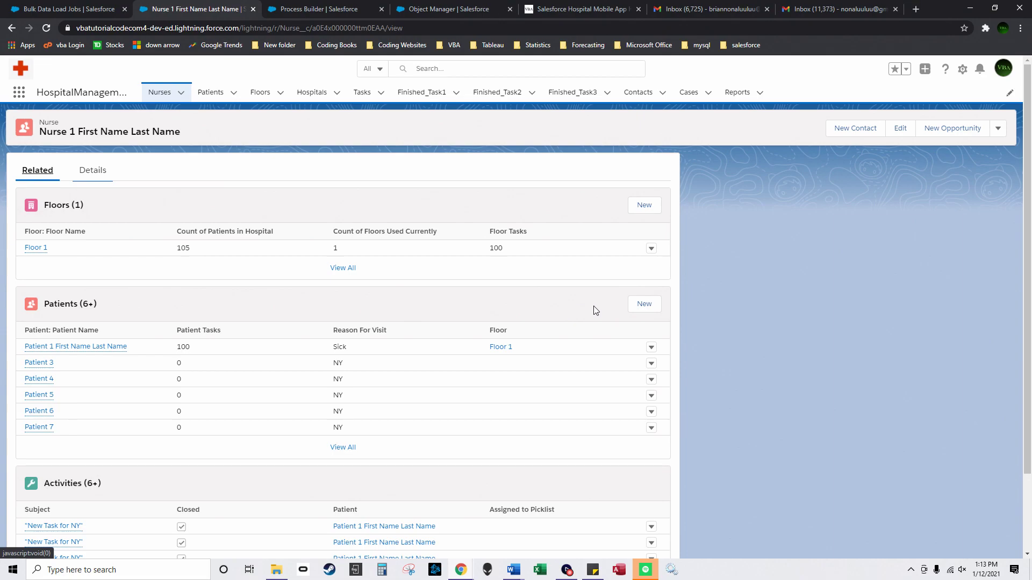
left_click(210, 92)
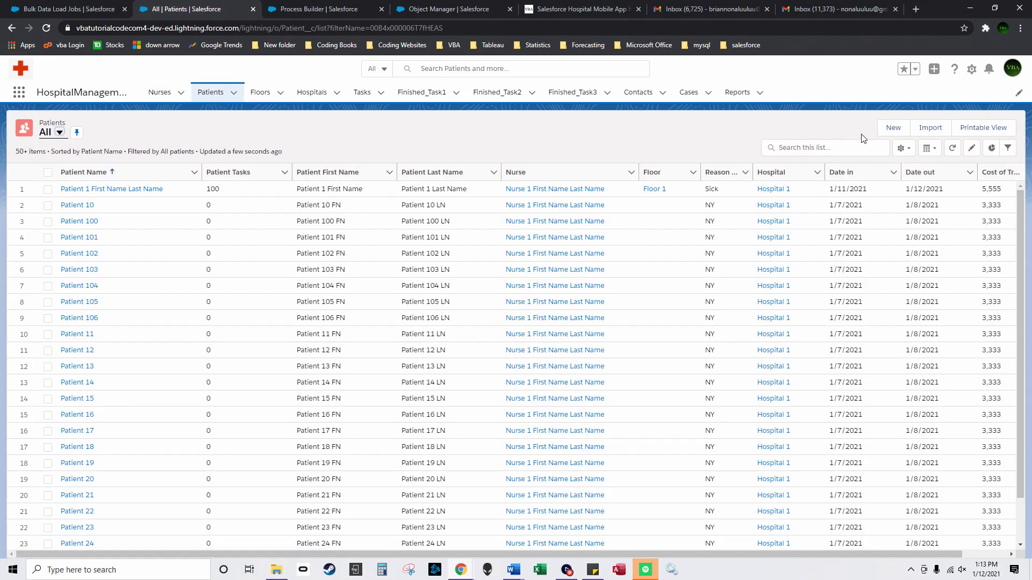
Step: Start a new patient 'Patient 2 first name last name', filling first and last names and reason Headache
left_click(895, 131)
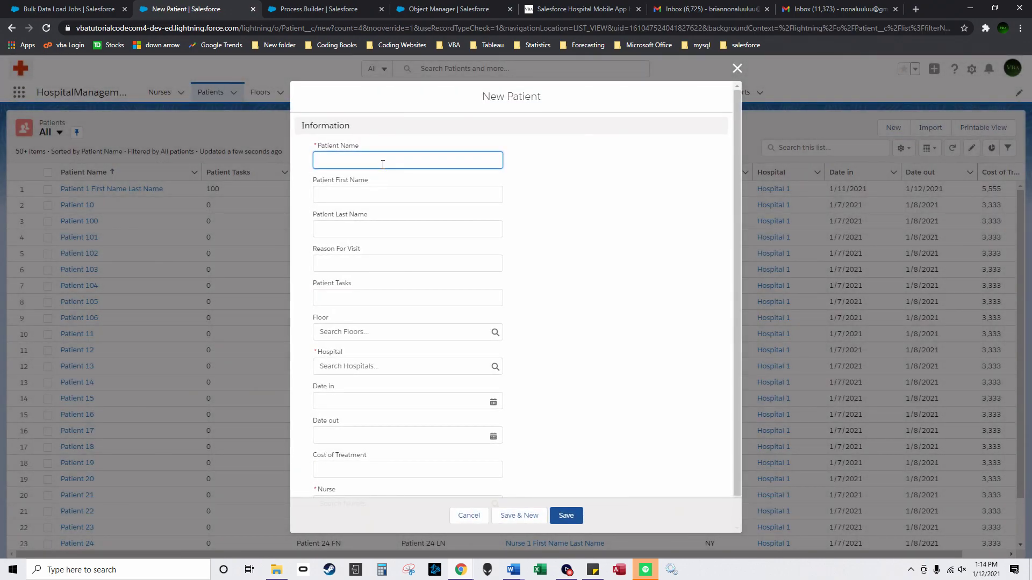
type("Pa")
left_click_drag(383, 160, 317, 160)
key("ctrl+c")
left_click(344, 195)
key("ctrl+v")
left_click(351, 229)
key("ctrl+v")
double_click(359, 228)
type("last")
left_click(366, 262)
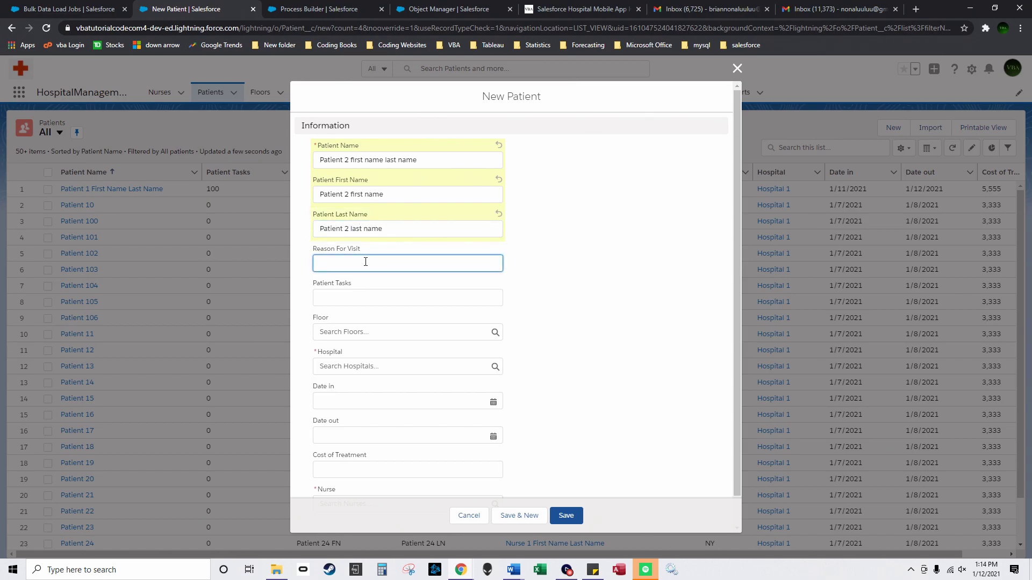
Step: Link the patient to Floor 1 and Hospital 1, with date in 1/11/2021 and date out 1/12/2021
left_click(445, 330)
left_click(375, 369)
left_click(373, 366)
left_click(365, 404)
left_click(357, 402)
left_click(382, 300)
left_click(353, 433)
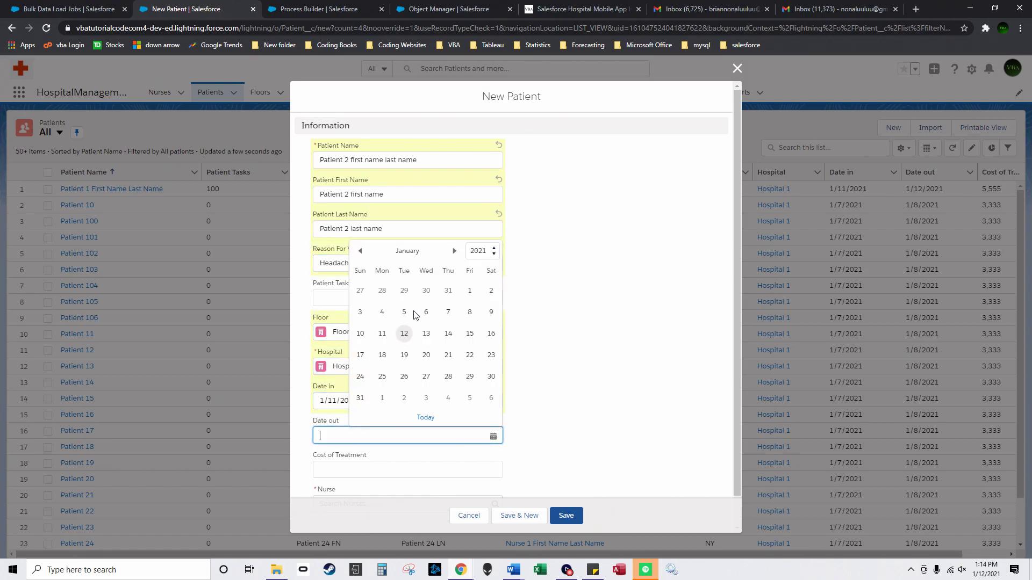
left_click(405, 333)
Step: Set treatment cost 999, assign Nurse 2, save the patient, and return to Nurses
scroll(376, 398, "down", 1)
left_click(359, 441)
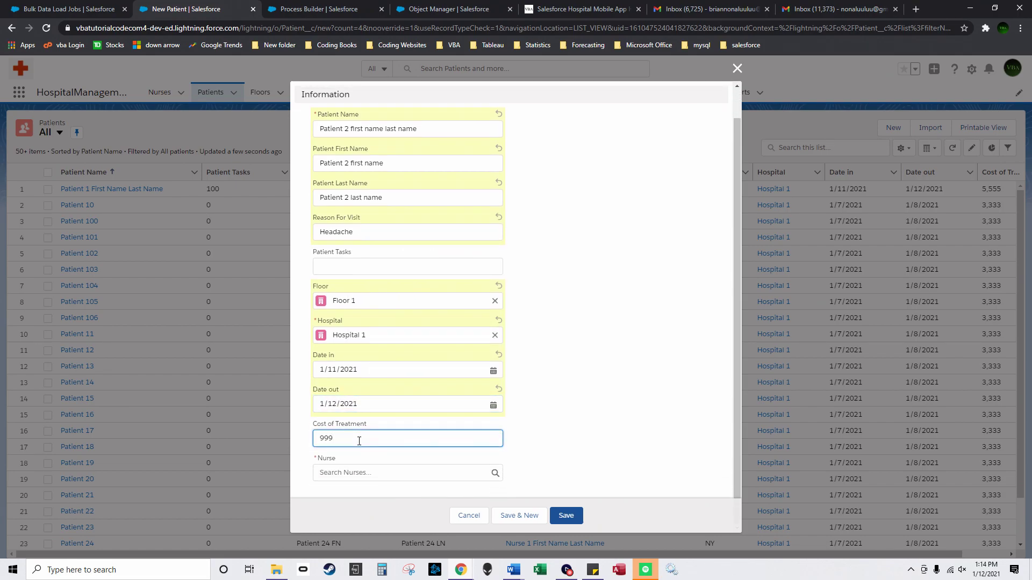
left_click(355, 472)
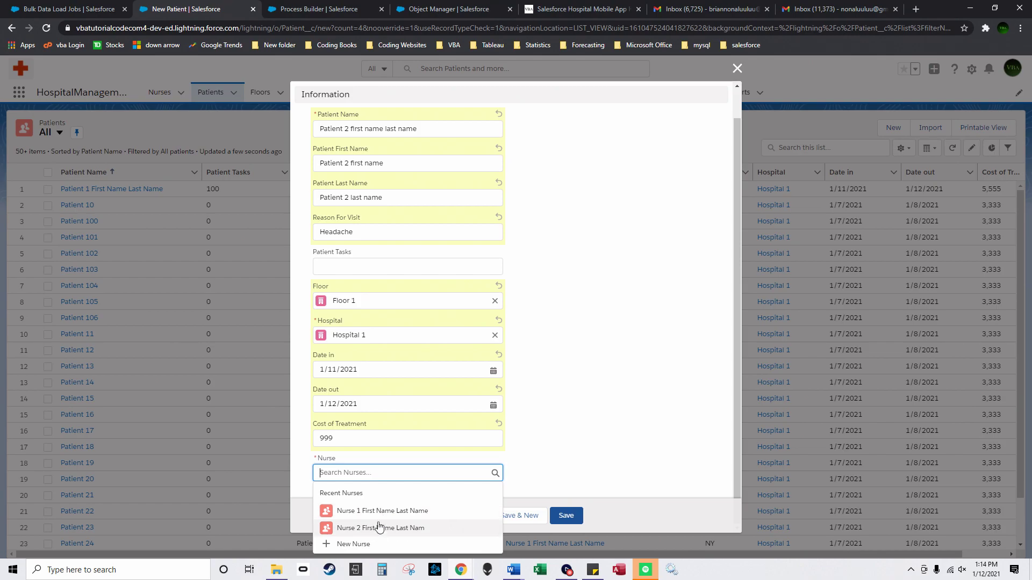
left_click(379, 524)
left_click(564, 516)
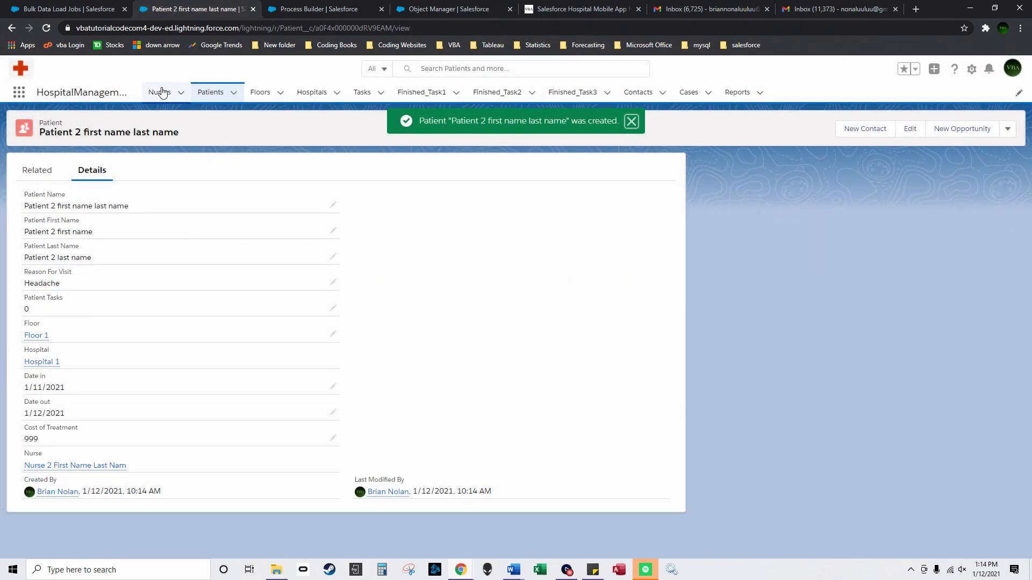
left_click(162, 92)
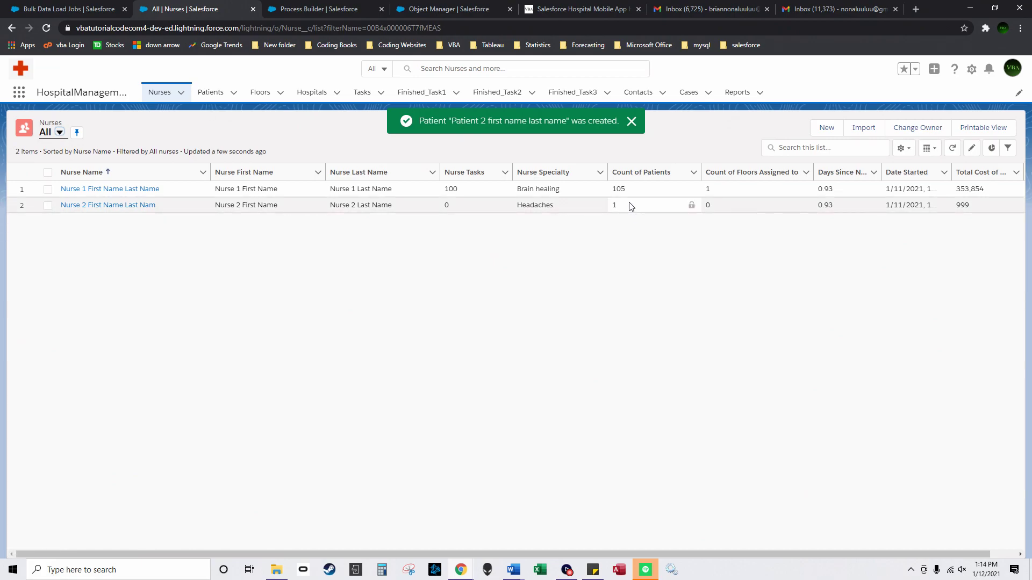
Step: Review Nurse 2's related patient and Call Patient 1 activity, then view the Patients and Open Tasks lists
left_click(133, 206)
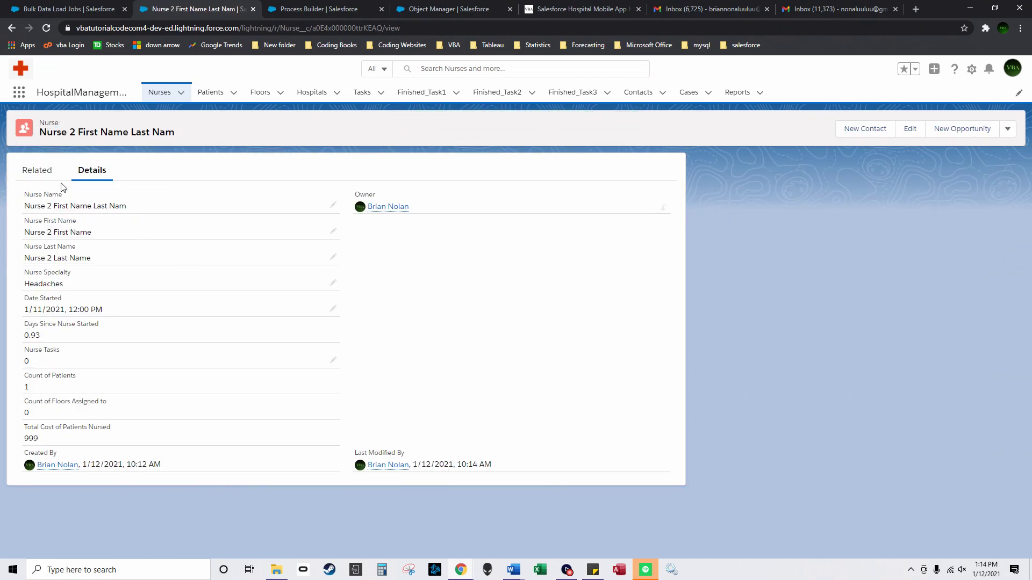
left_click(36, 171)
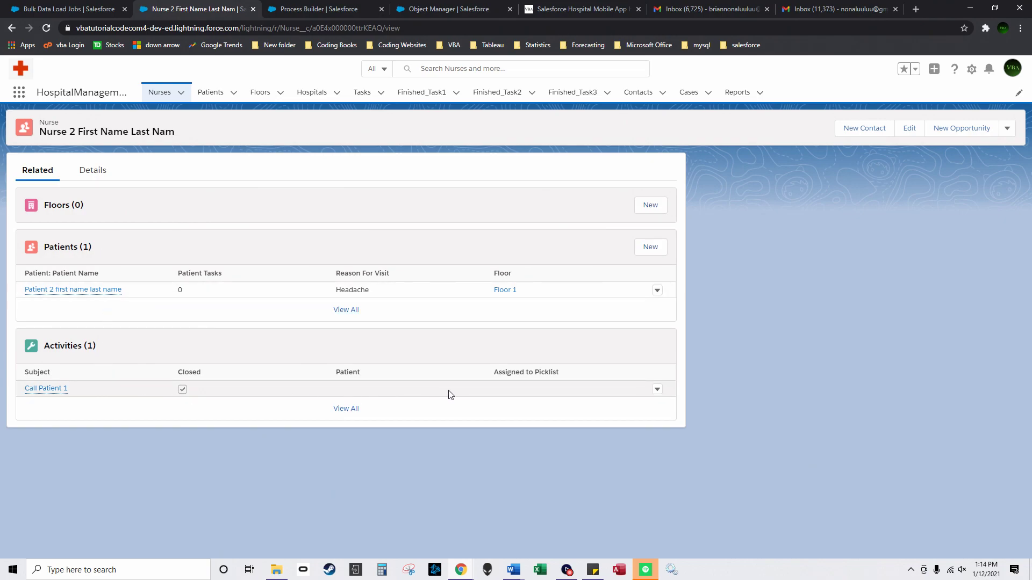
left_click(210, 93)
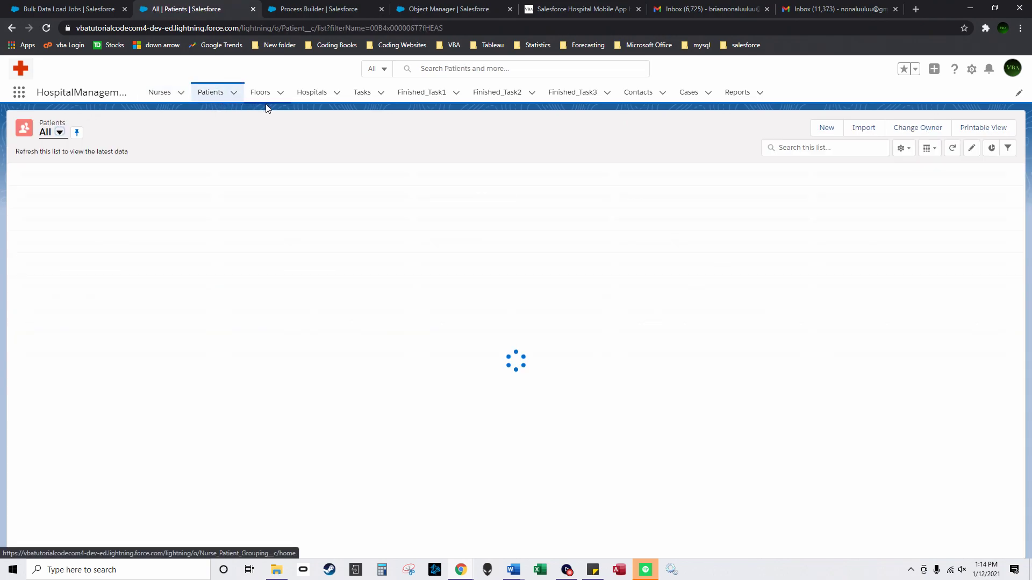
left_click(362, 92)
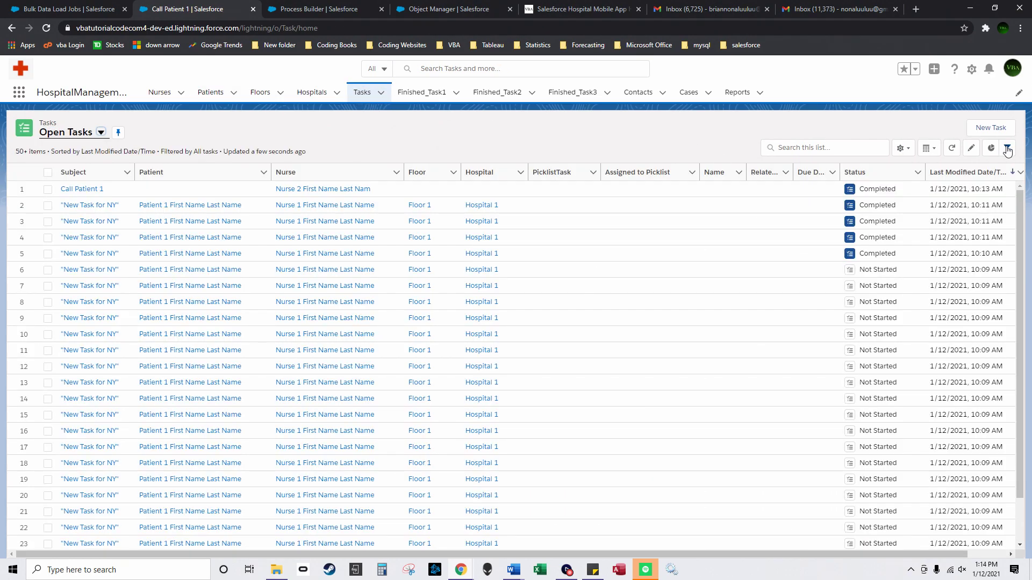
Step: Add a task list filter on the Nurse field, starting to enter a nurse value
left_click(1008, 149)
left_click(899, 222)
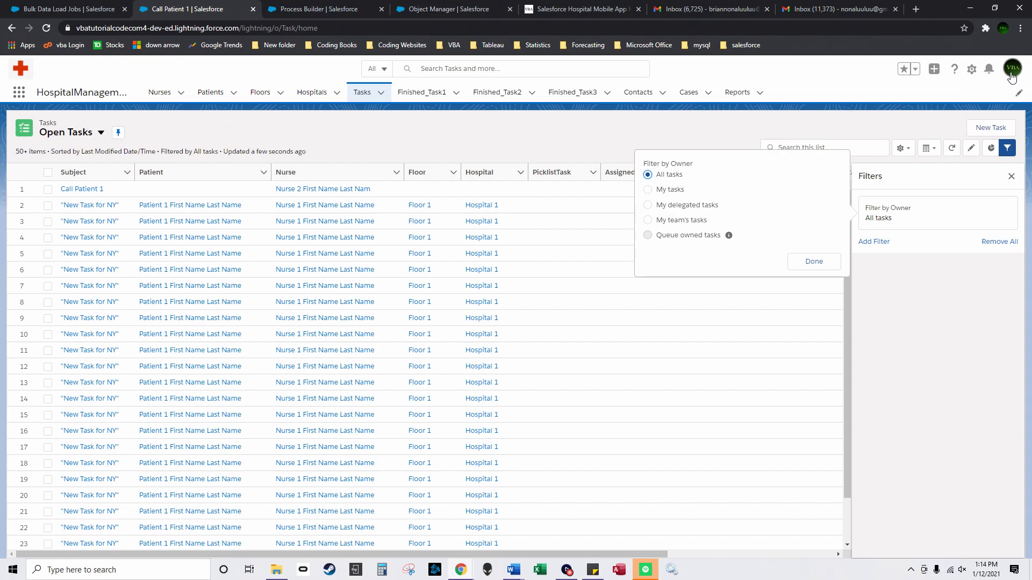
left_click(873, 241)
left_click(707, 216)
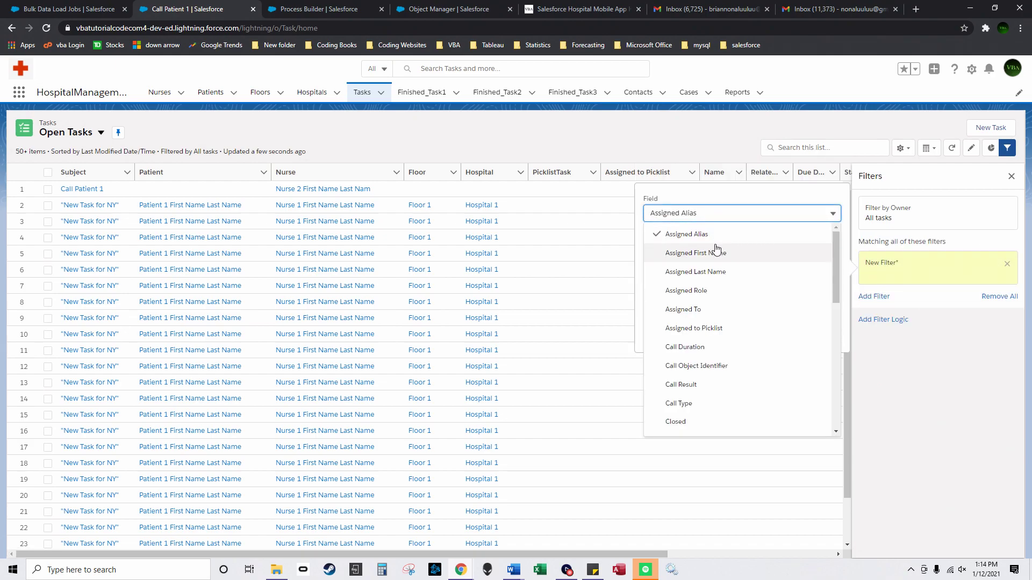
scroll(712, 346, "down", 3)
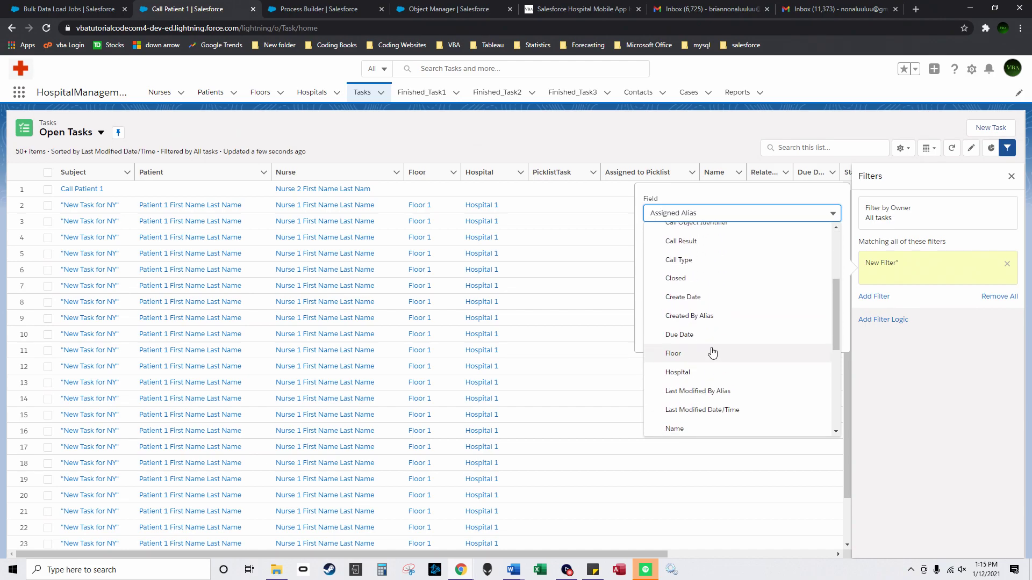
scroll(712, 347, "down", 2)
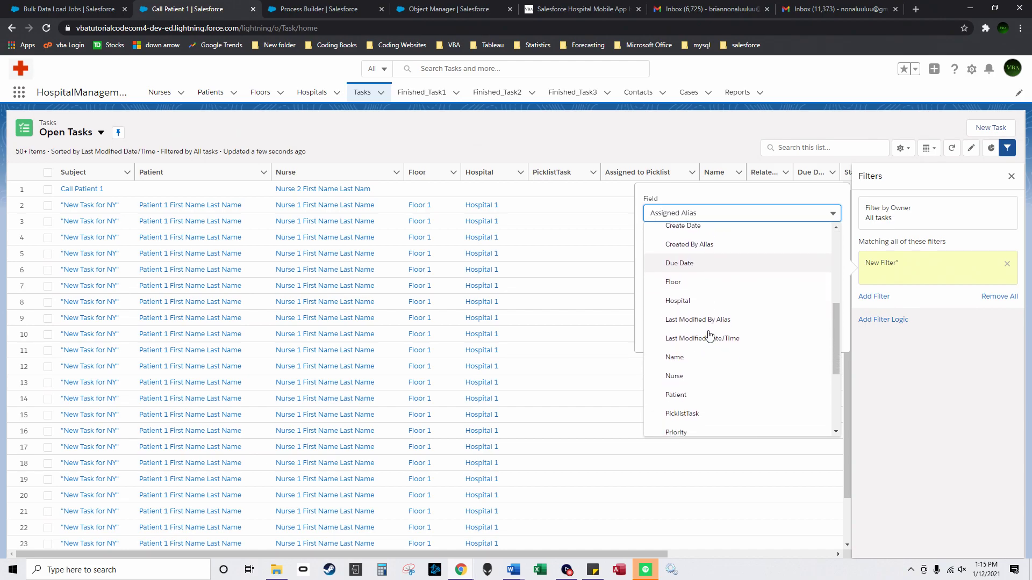
left_click(708, 375)
left_click(697, 299)
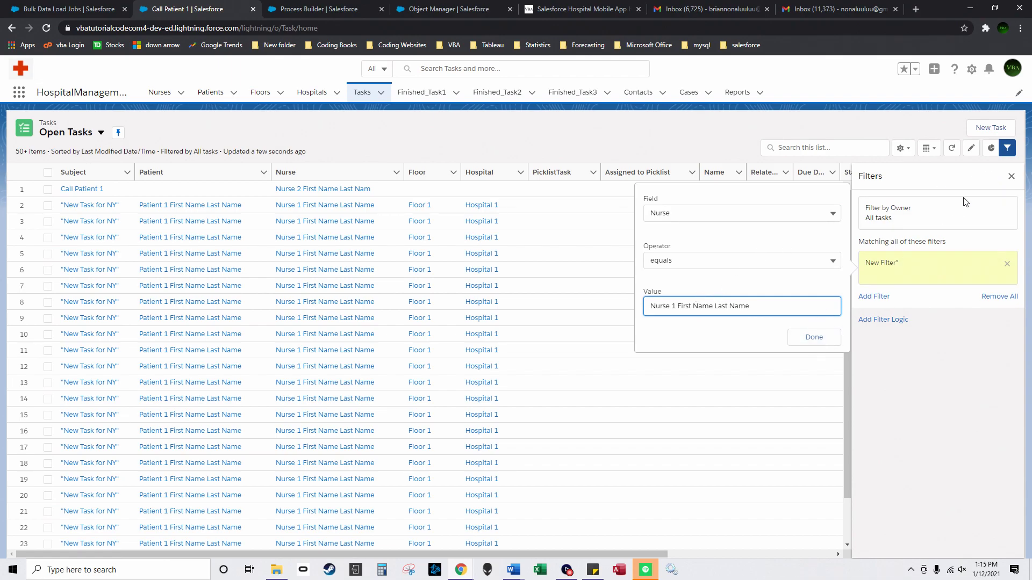
Step: Close the filters, sort tasks by Last Modified oldest first, and return to Nurses
left_click(1010, 179)
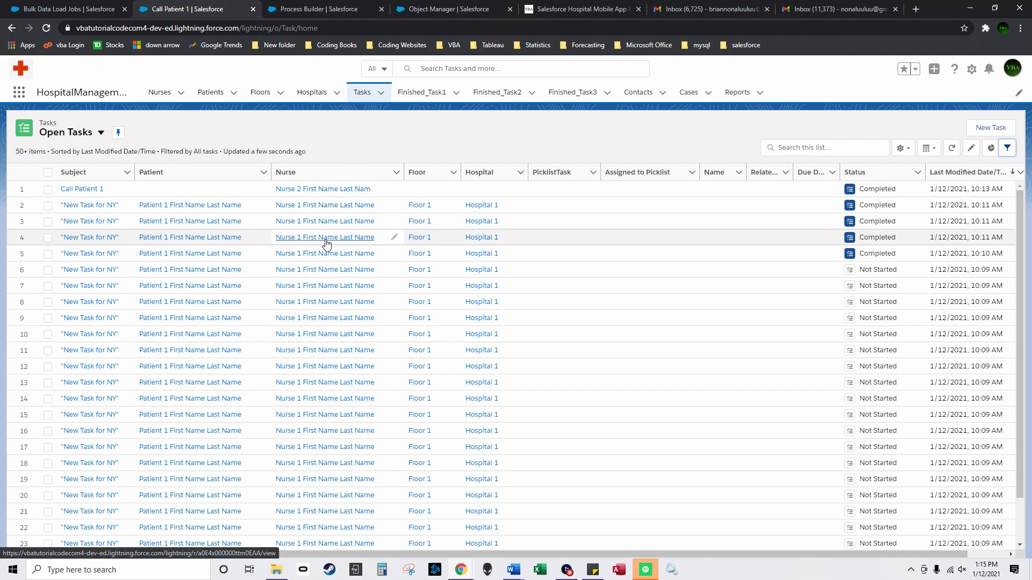
left_click(939, 173)
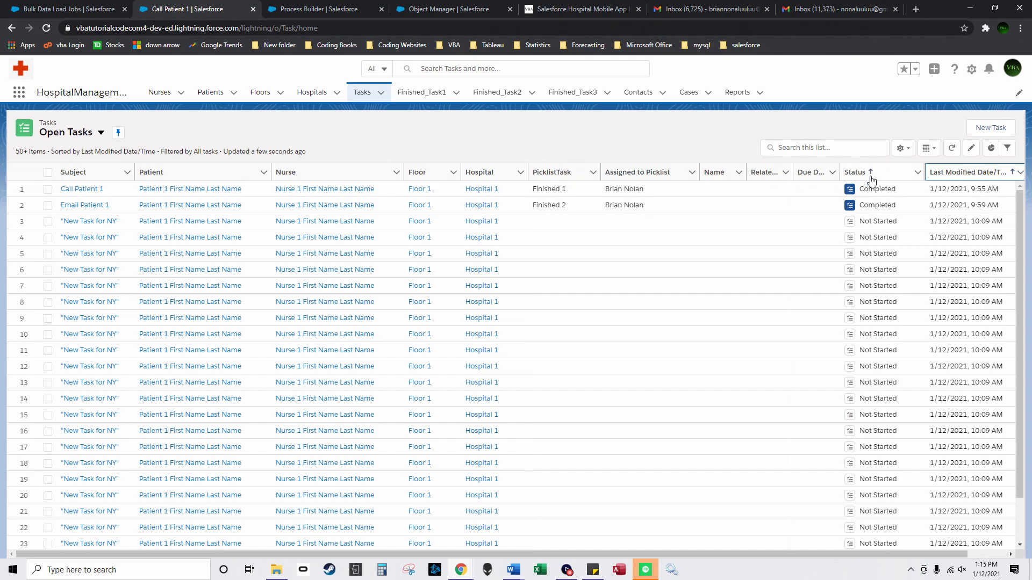
left_click(156, 92)
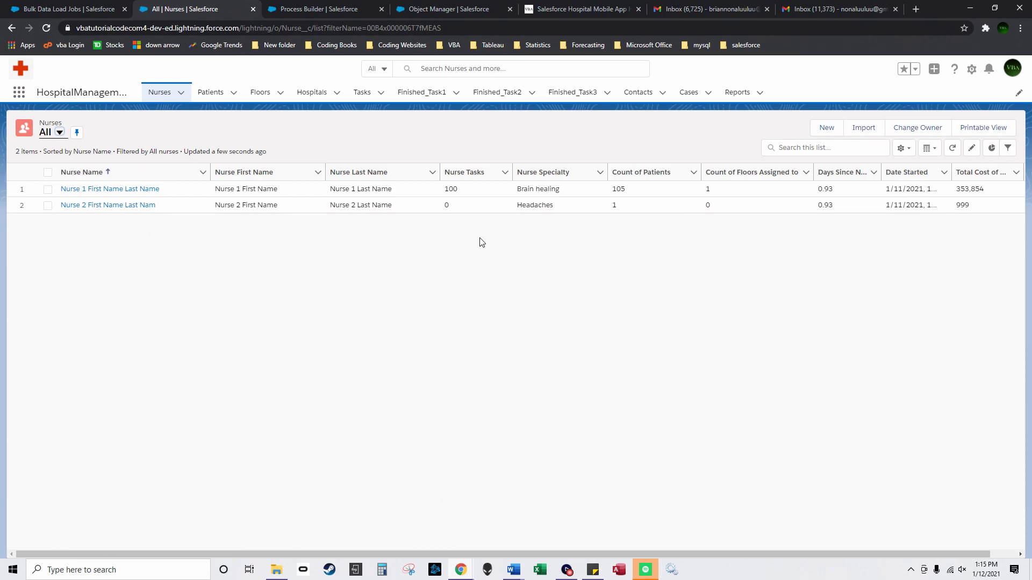
Step: Scroll Nurse 1's related floors, patients and activities, then view Patient 1's related 'New Task for NY' tasks
left_click(136, 189)
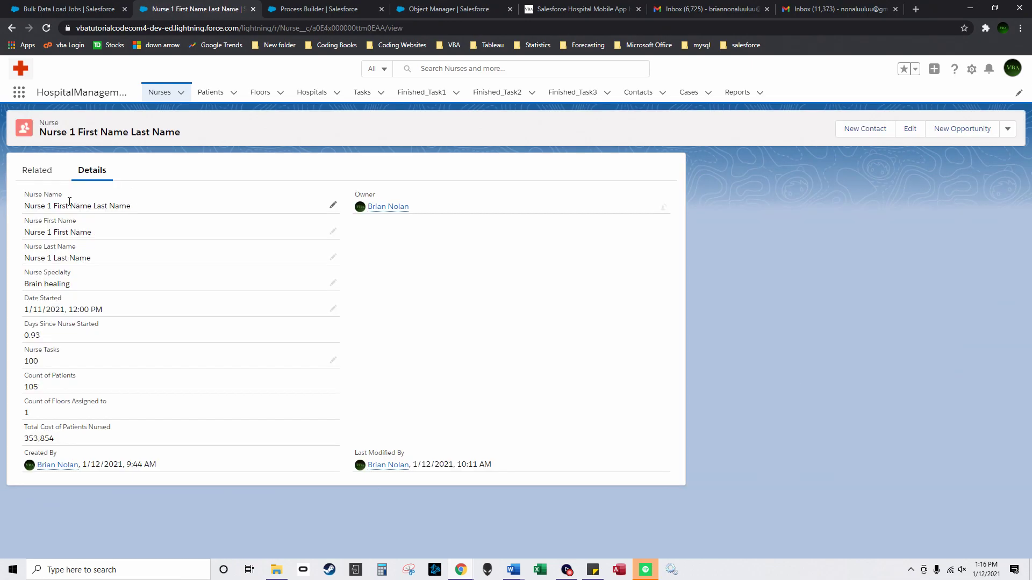
left_click(43, 177)
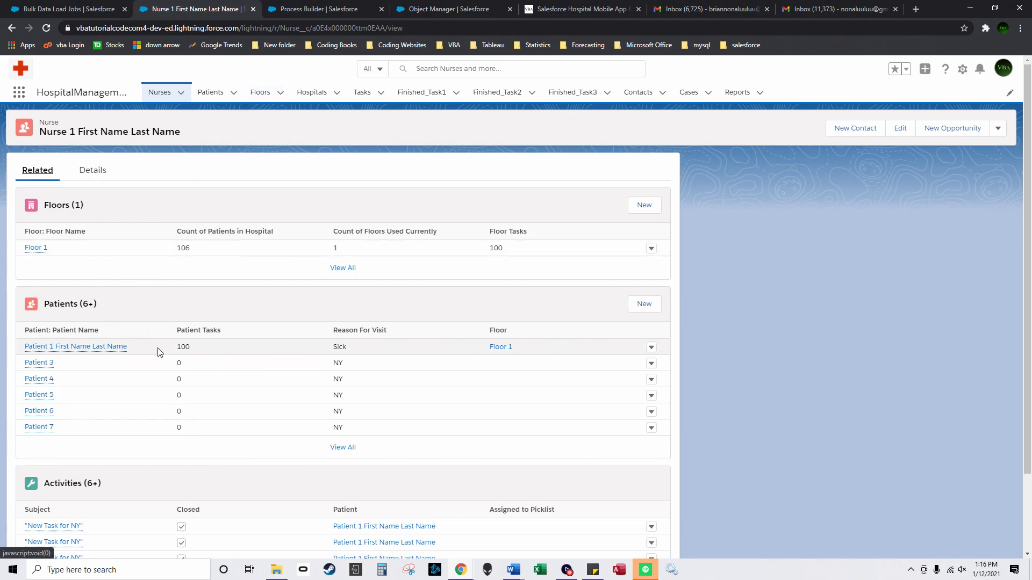
scroll(126, 417, "down", 1)
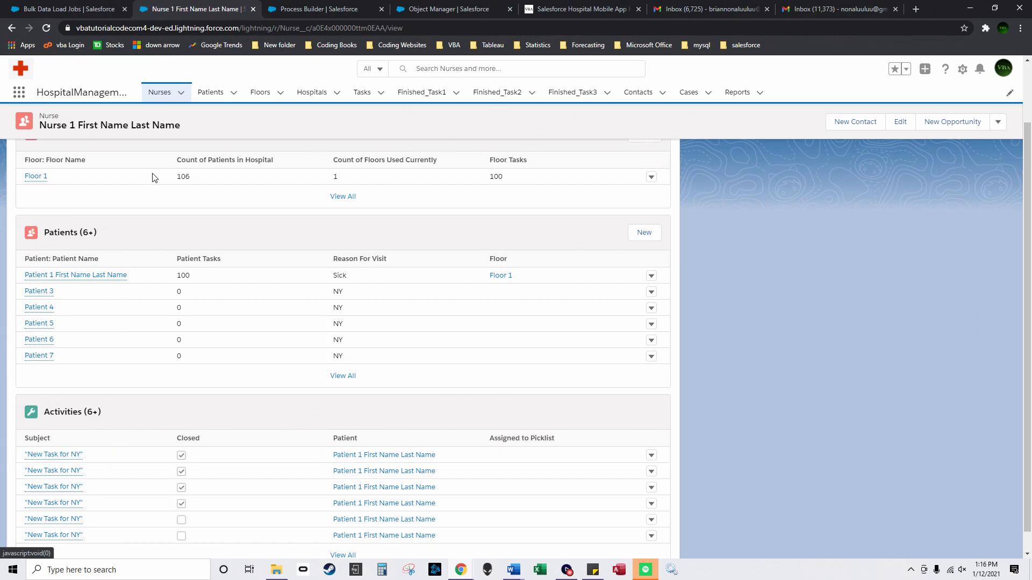
scroll(158, 290, "up", 1)
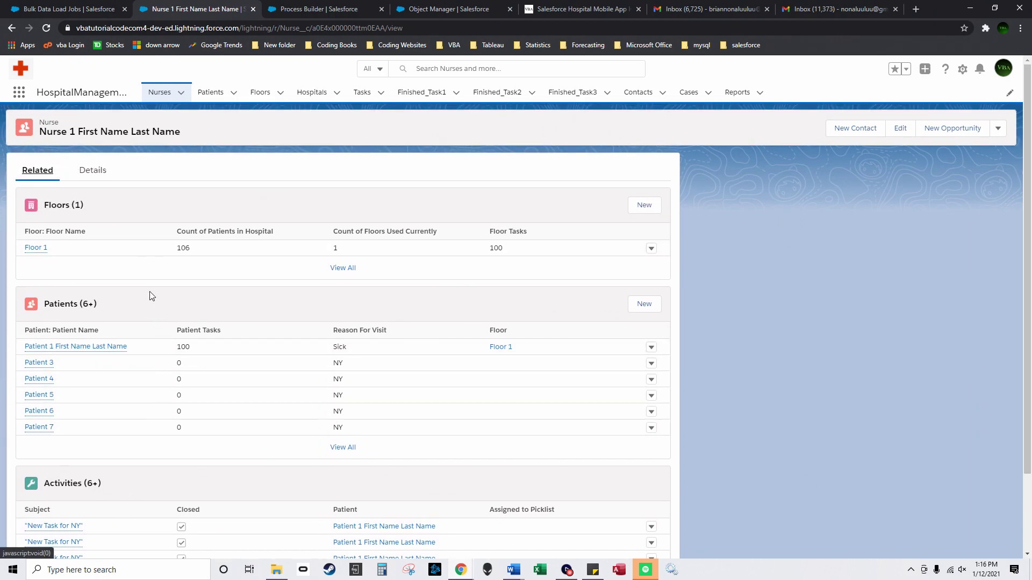
left_click(217, 100)
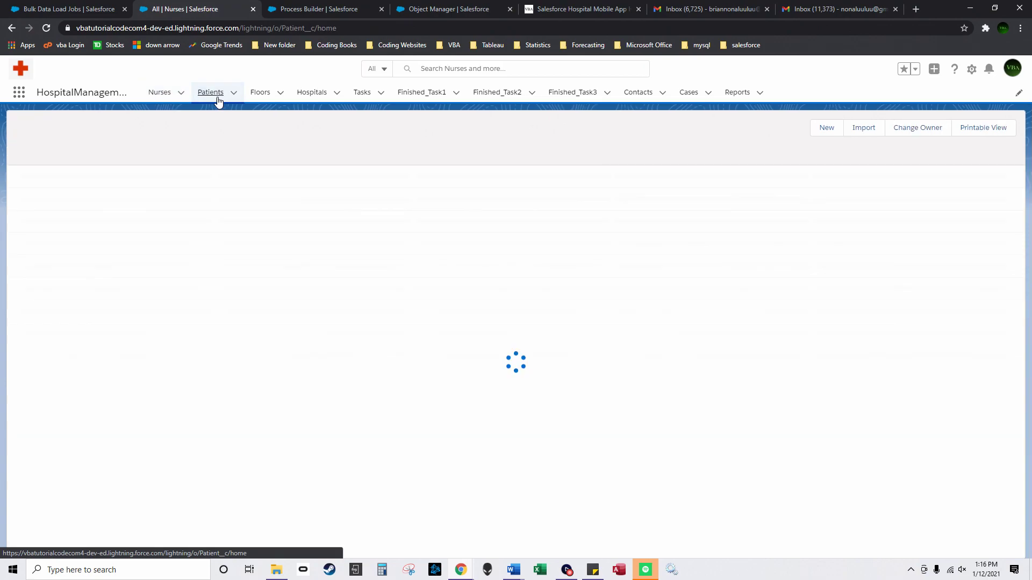
left_click(92, 197)
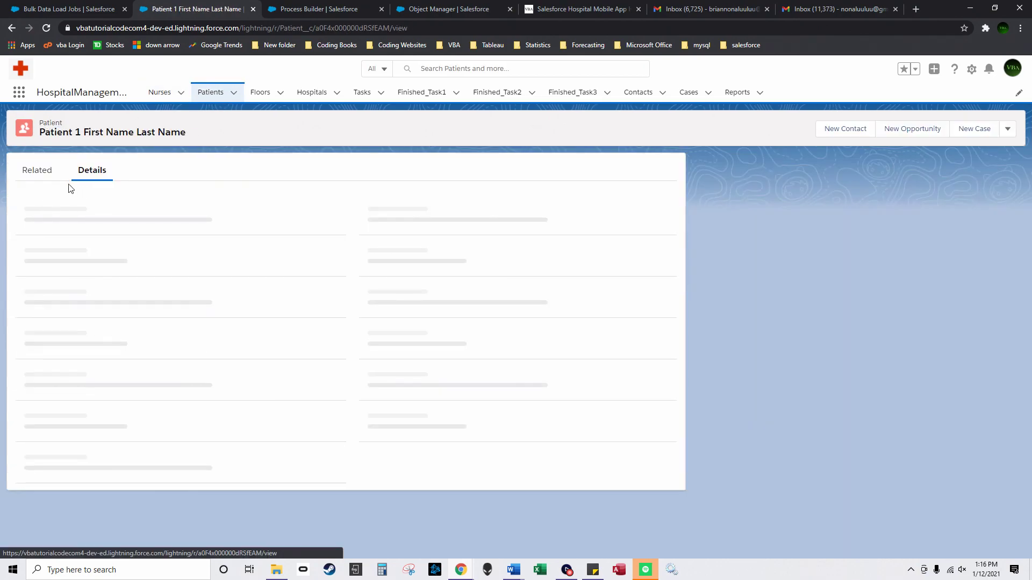
left_click(35, 171)
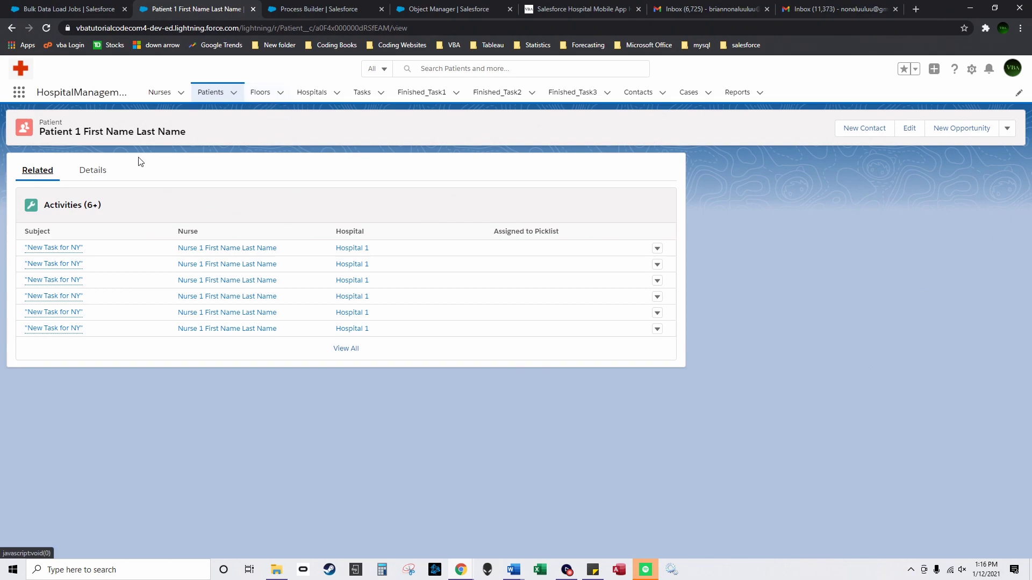
Step: Review Floor 1's related Sick and Headache patients and 'New Task for NY' activities, then return to Floors
left_click(263, 94)
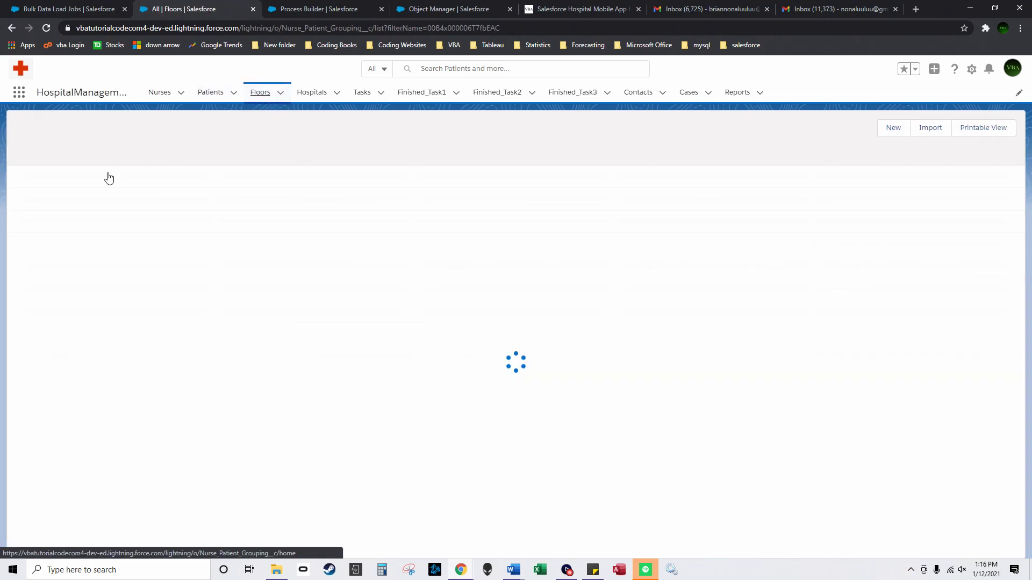
left_click(75, 185)
left_click(41, 177)
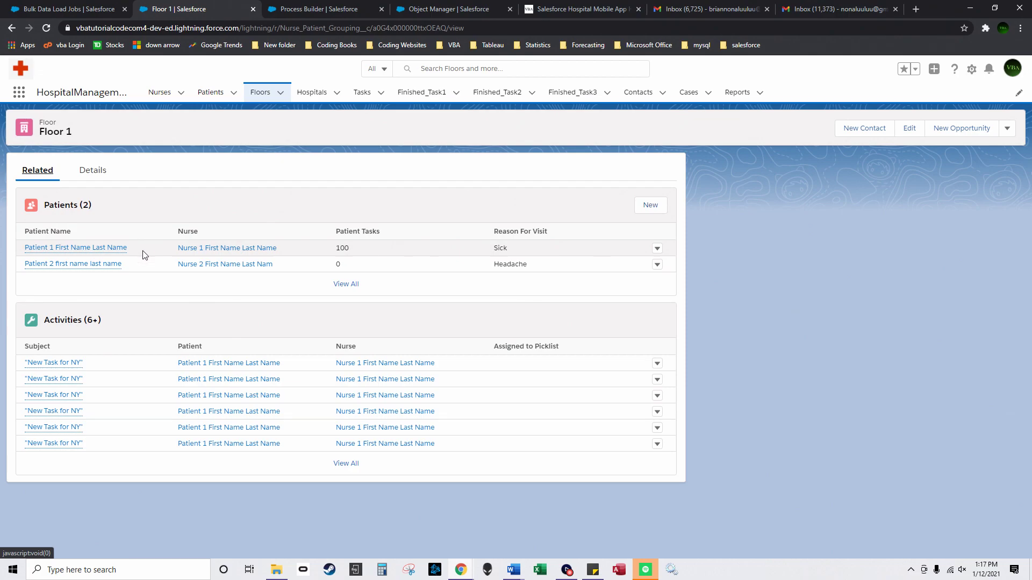
left_click(160, 92)
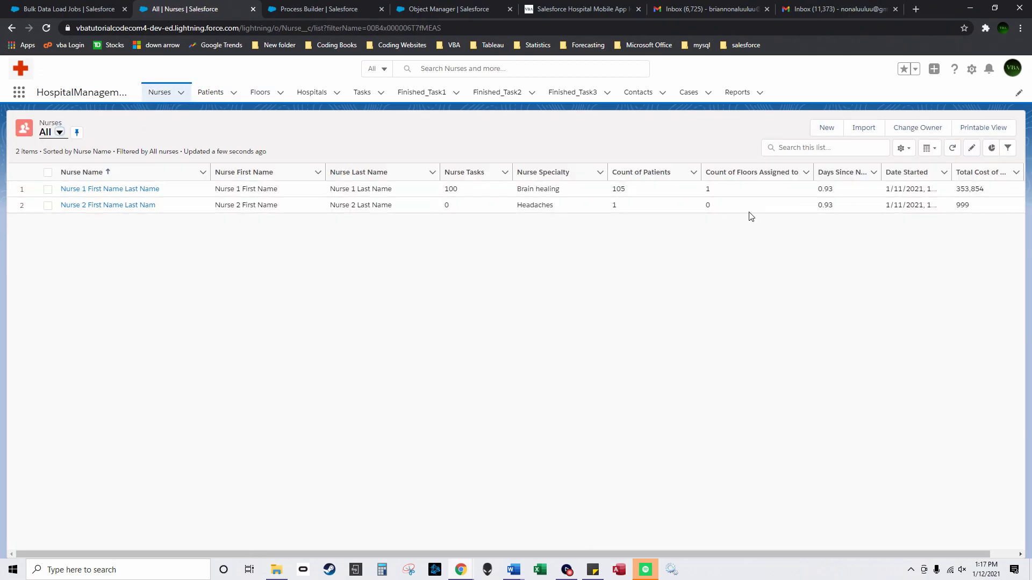
left_click(261, 92)
left_click(72, 191)
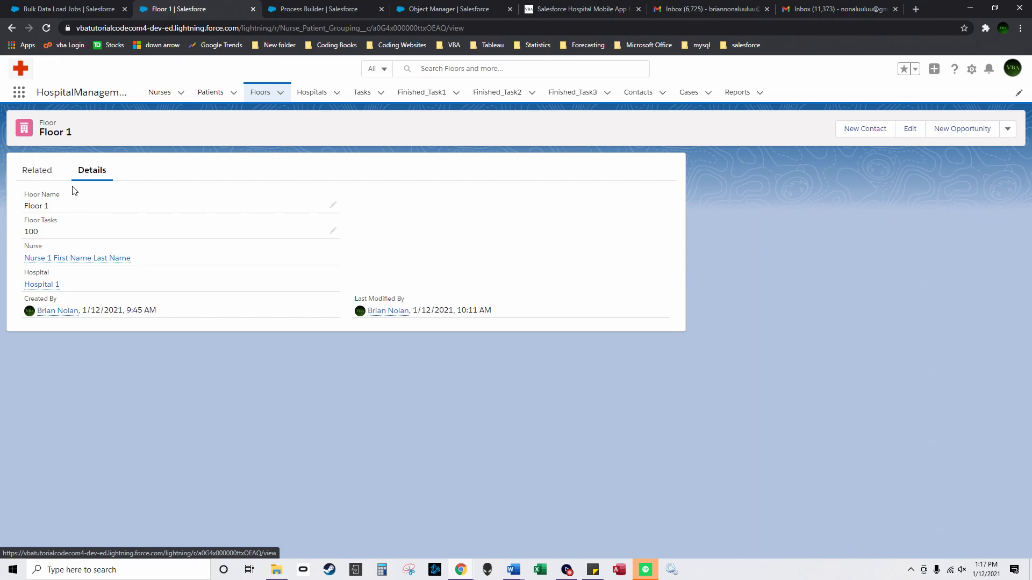
left_click(50, 170)
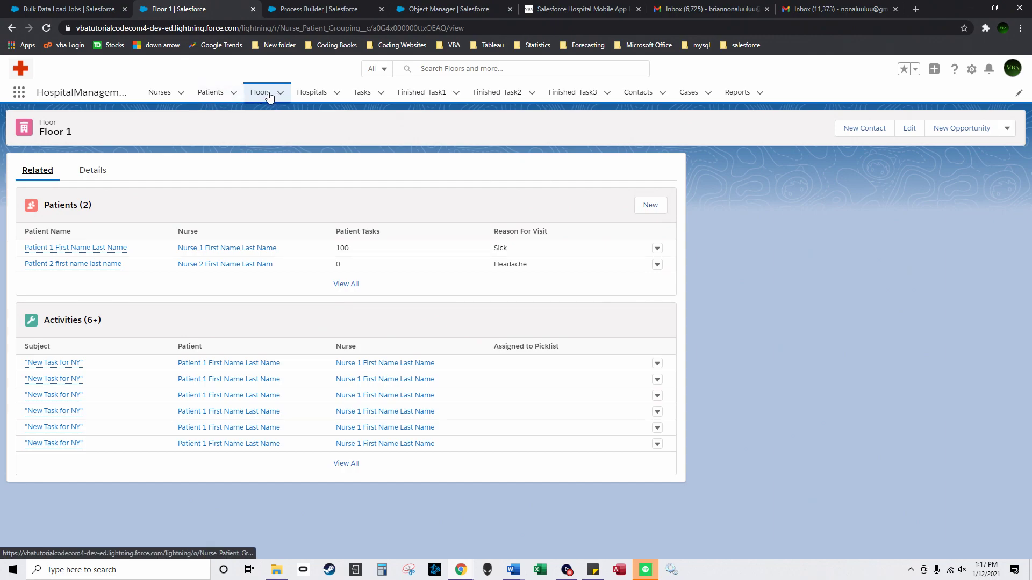
left_click(267, 96)
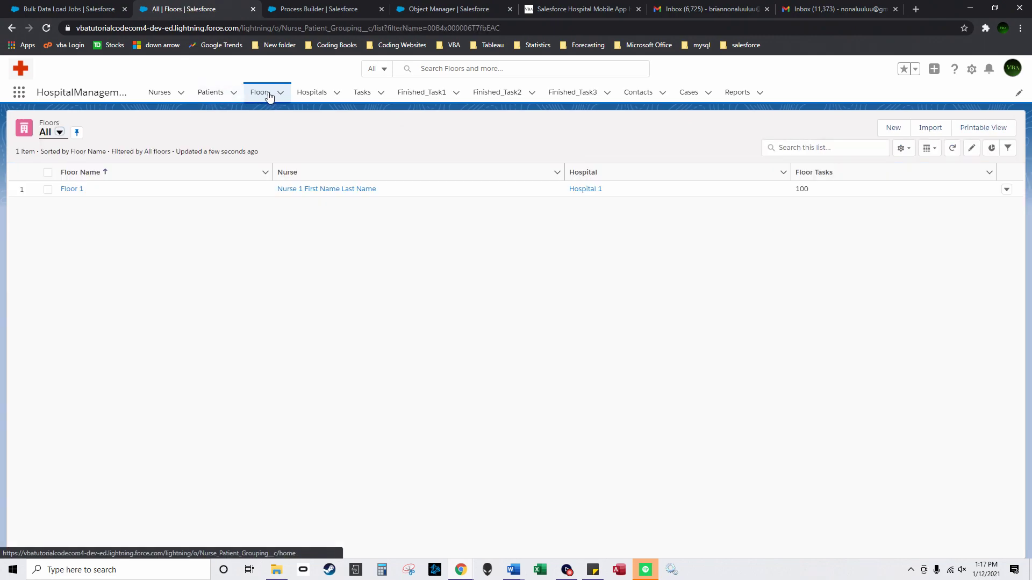
Step: Sort patients by Floor in reverse order and widen the Hospitals' Count of Floors Used Currently column
left_click(230, 101)
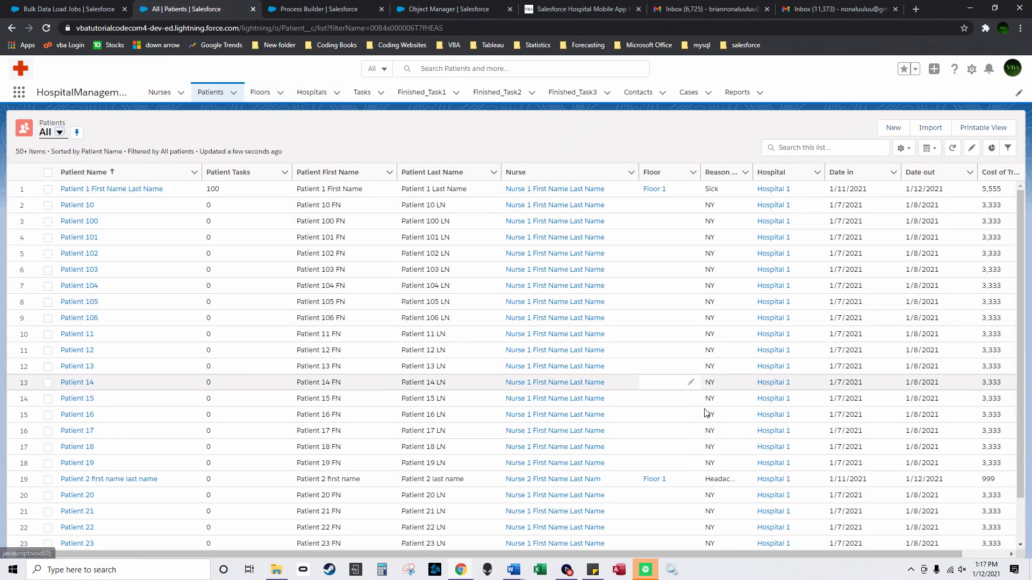
left_click(658, 176)
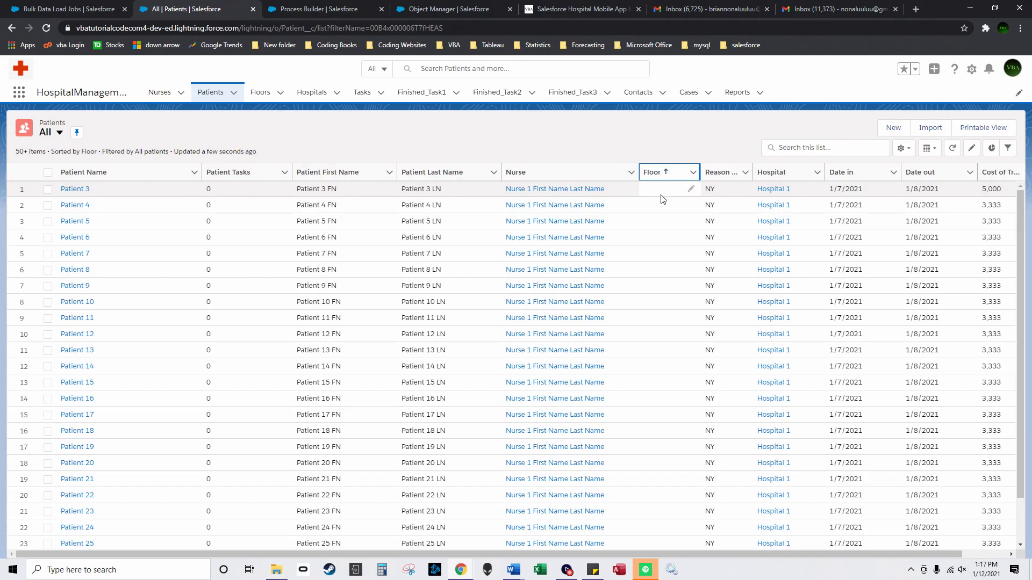
left_click(670, 176)
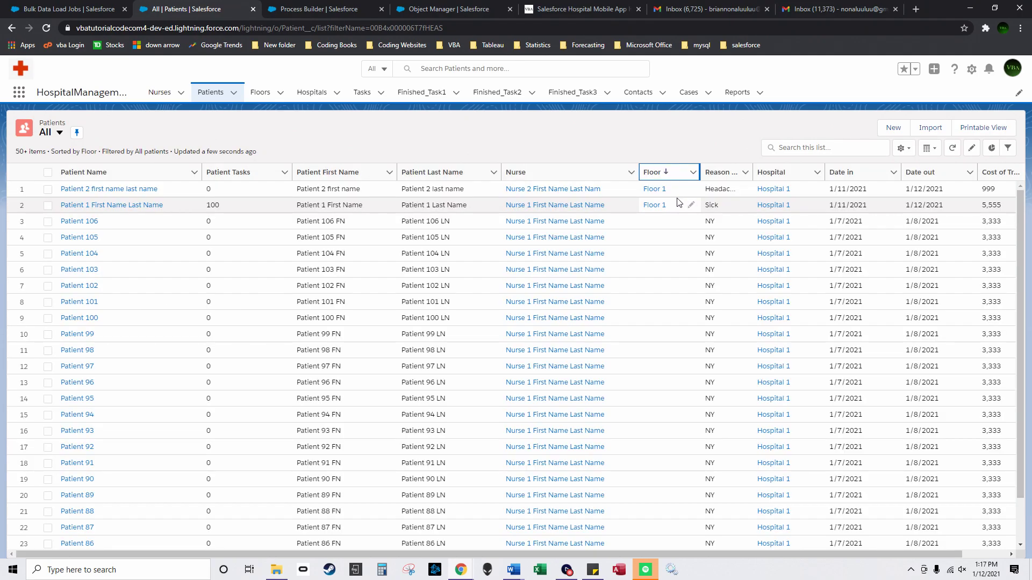
left_click(260, 93)
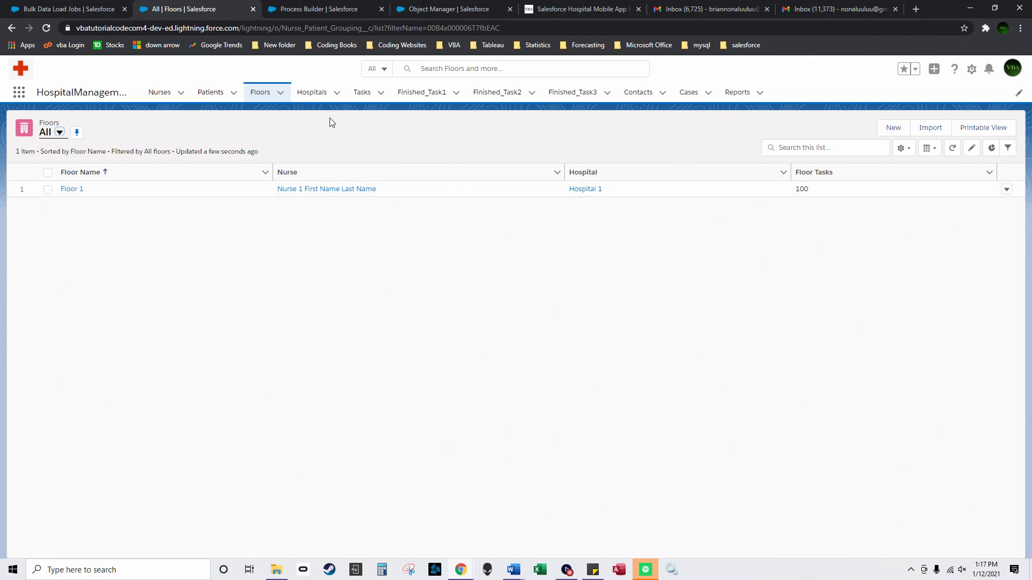
left_click(304, 96)
left_click_drag(374, 172, 439, 175)
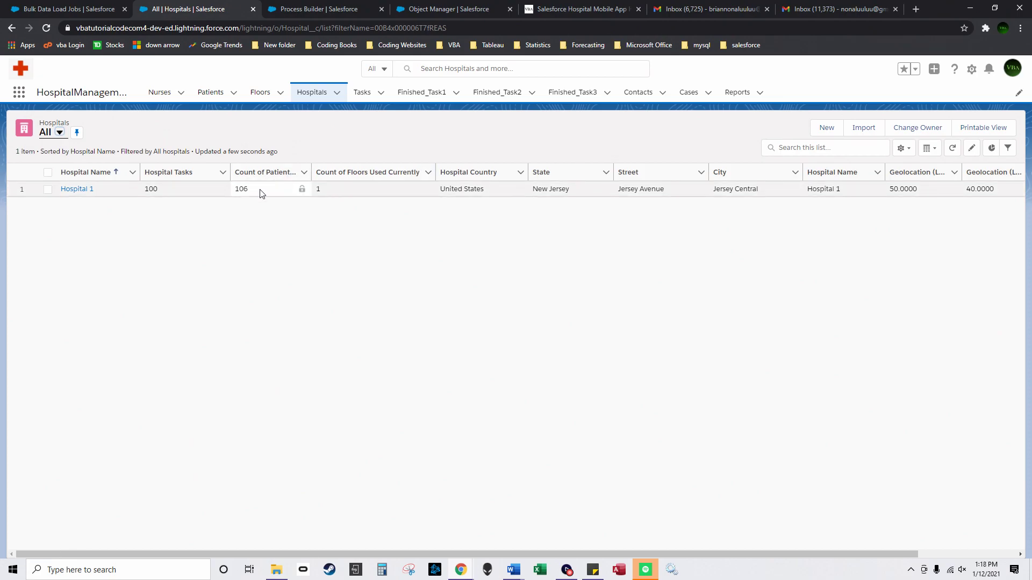
Step: Move through Nurses and Patients to the Floors list and show Floor 1's row actions
left_click(161, 94)
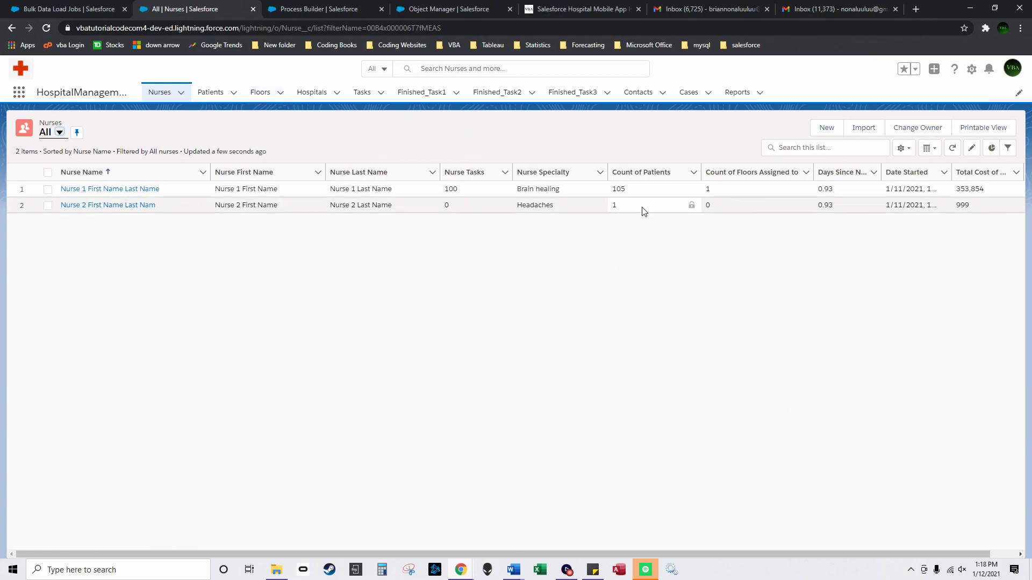
left_click(214, 93)
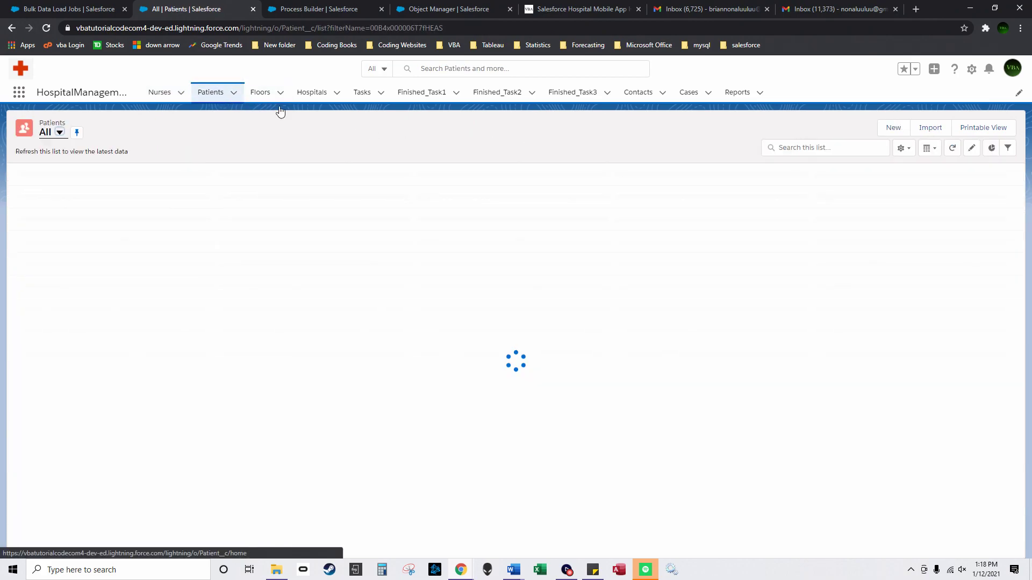
left_click(262, 95)
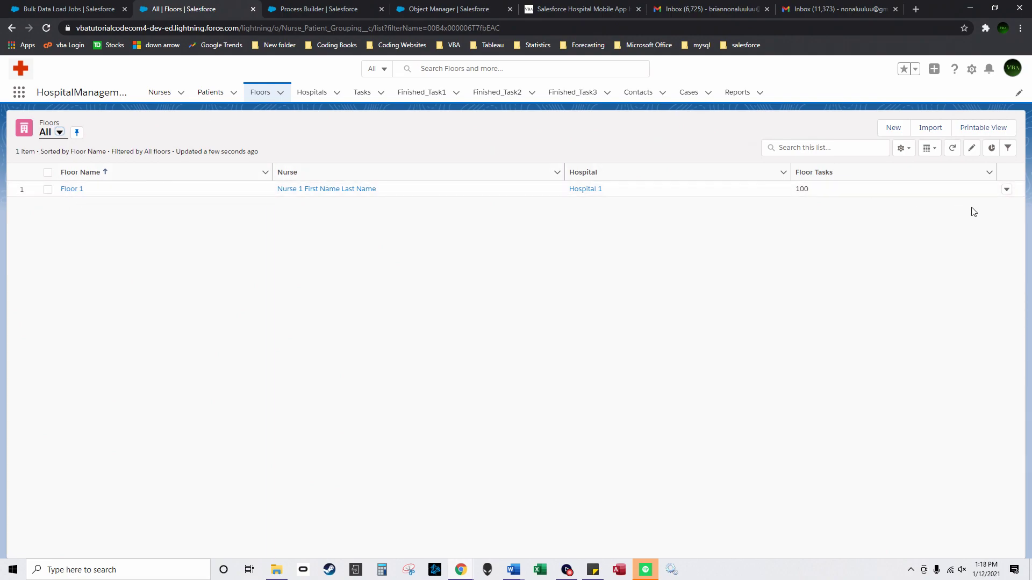
left_click(1006, 189)
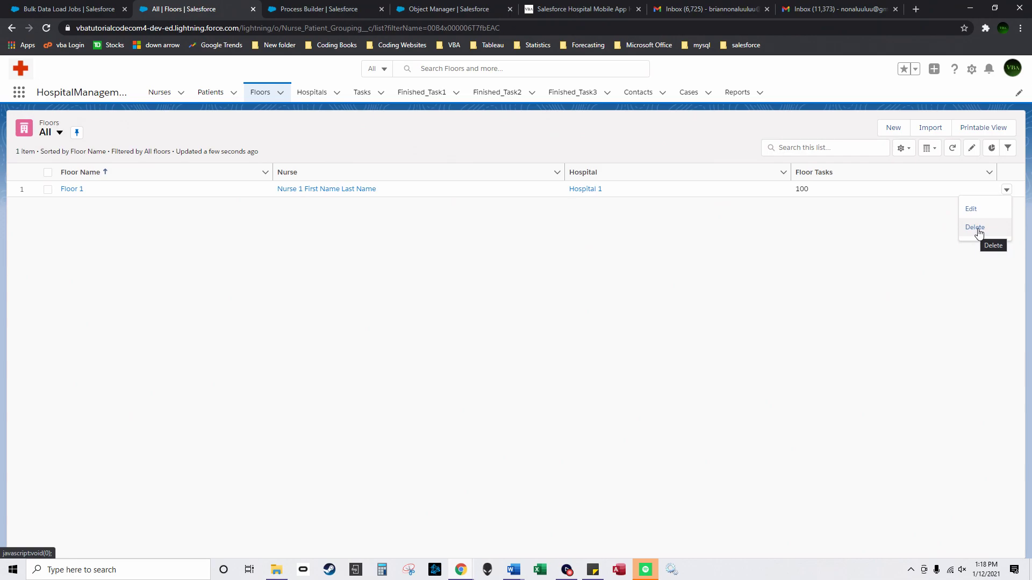
Step: Delete the Floor 1 record and confirm the deletion
left_click(978, 233)
left_click(651, 339)
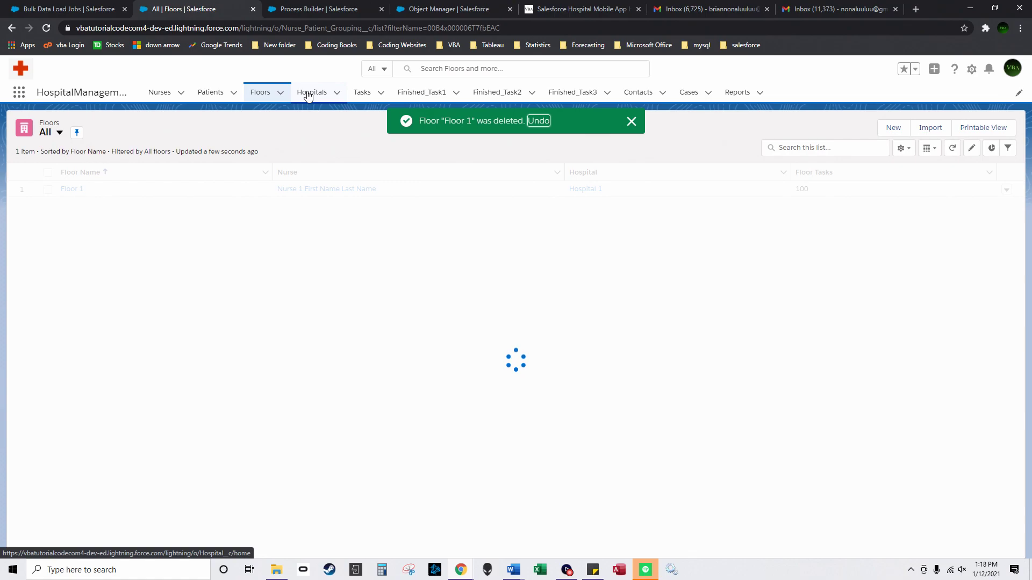
left_click(630, 122)
Step: Check the Patients, Hospitals and Nurses lists, widen the Floor column, and edit Patient 1's blank Floor
left_click(210, 92)
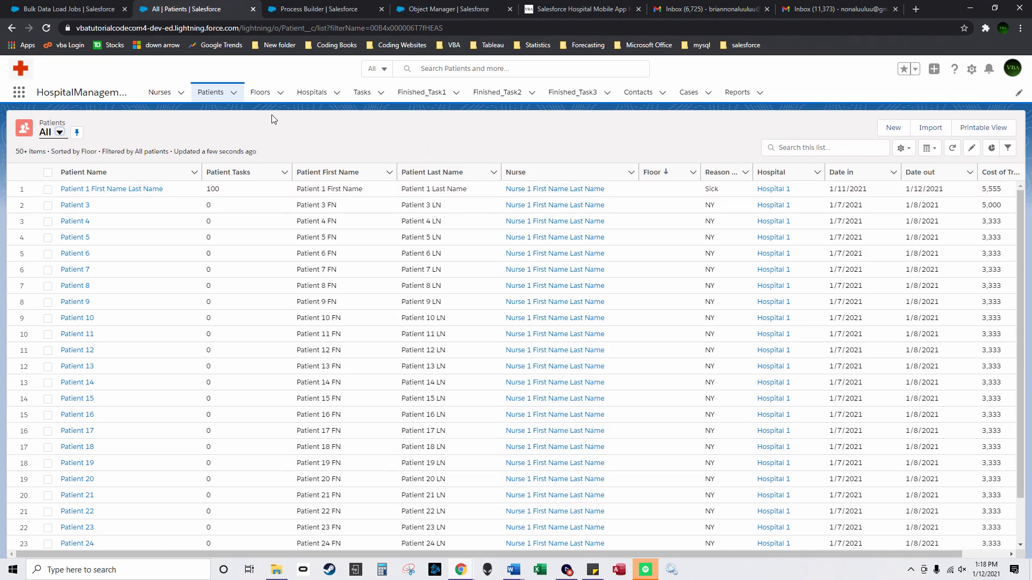
left_click(291, 96)
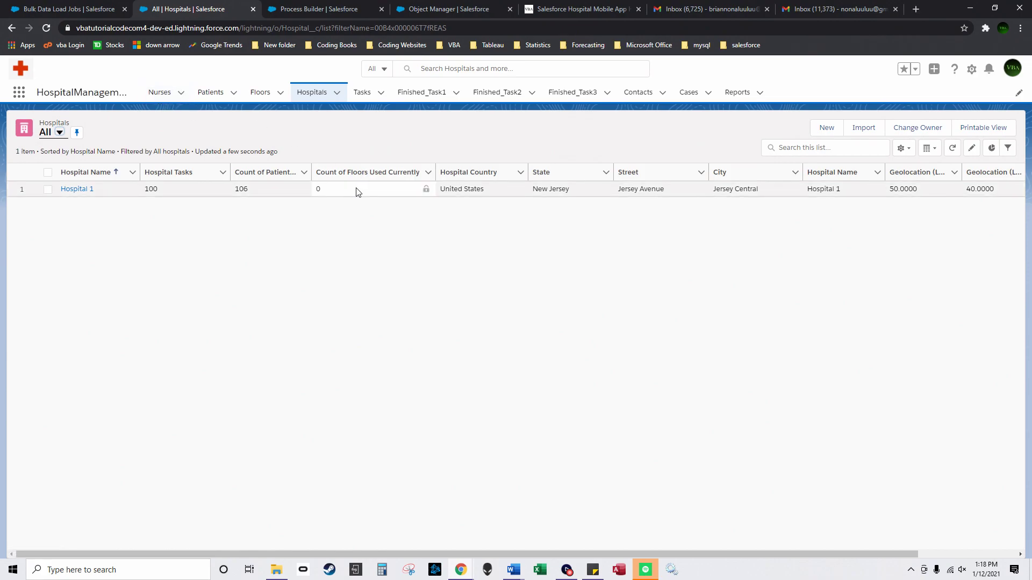
left_click(159, 98)
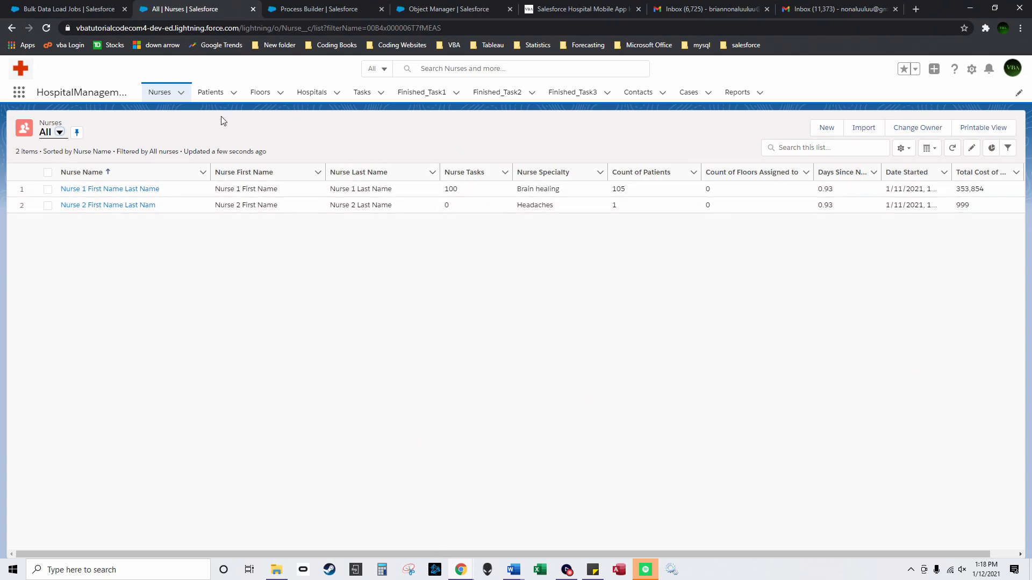
left_click(211, 92)
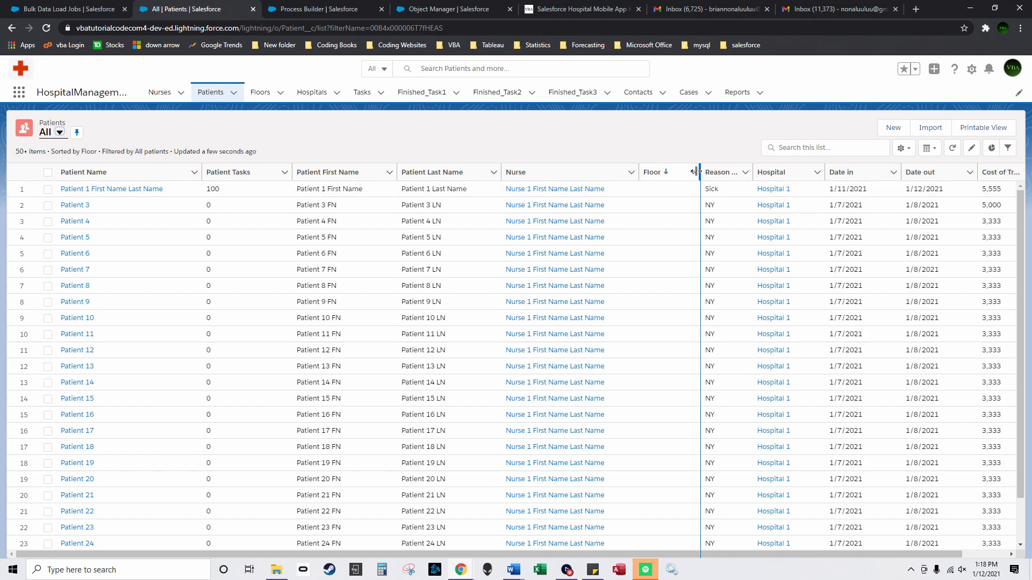
left_click_drag(700, 172, 720, 172)
left_click(710, 188)
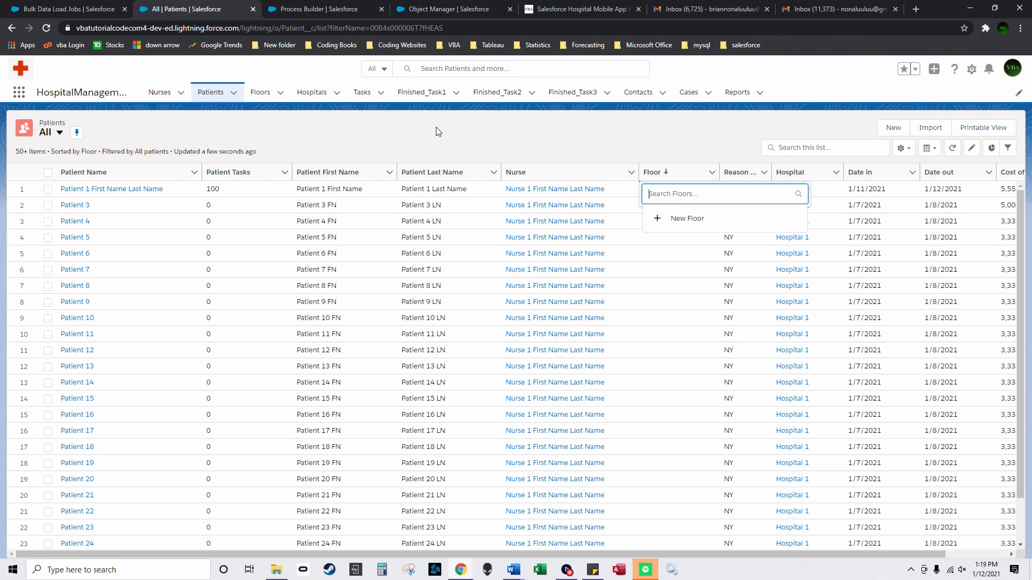
Step: Create Floor 2 with Nurse 1 and Hospital 1, and save it as the first patient's floor
left_click(682, 218)
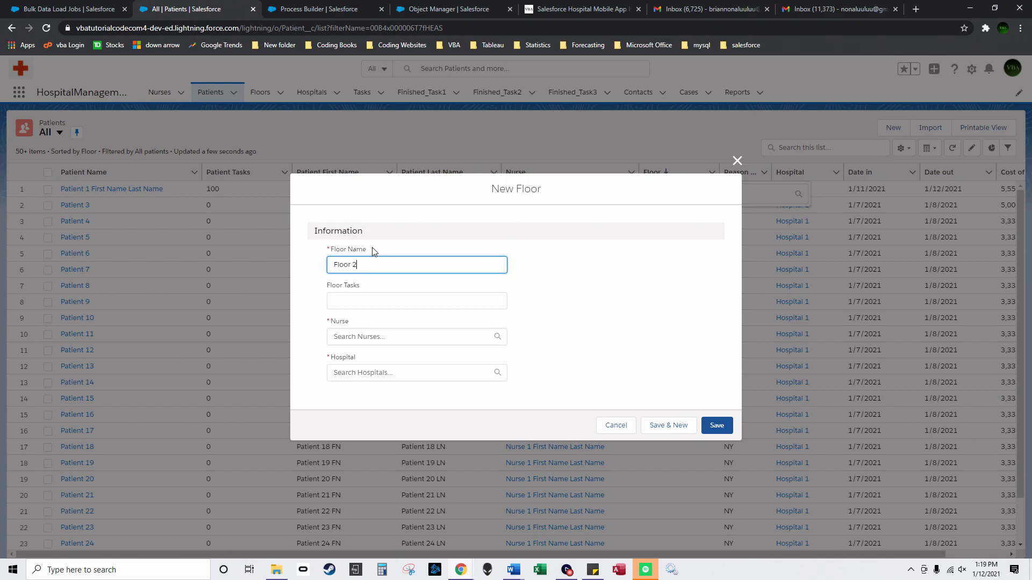
left_click(424, 338)
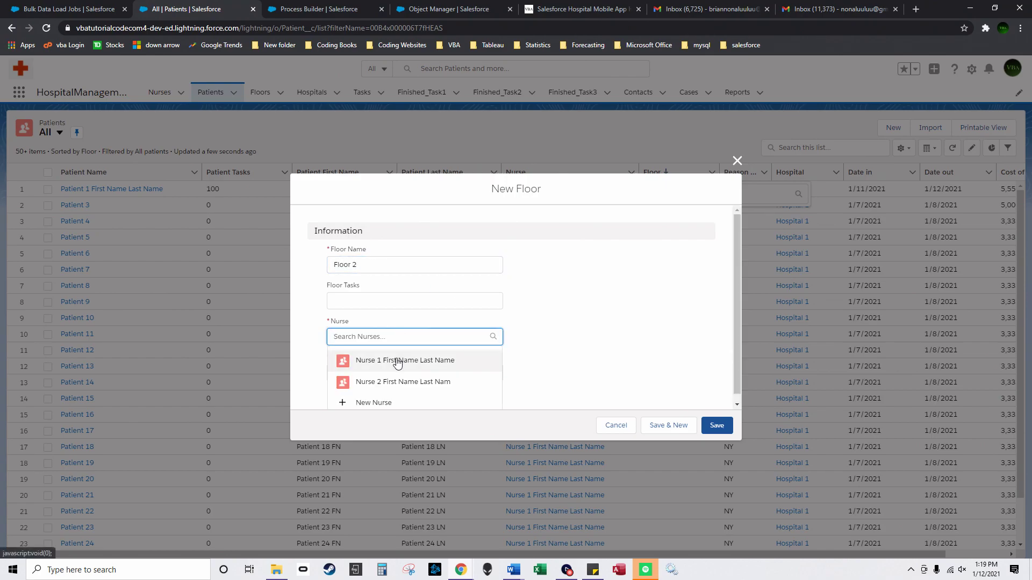
left_click(386, 360)
left_click(386, 376)
left_click(392, 400)
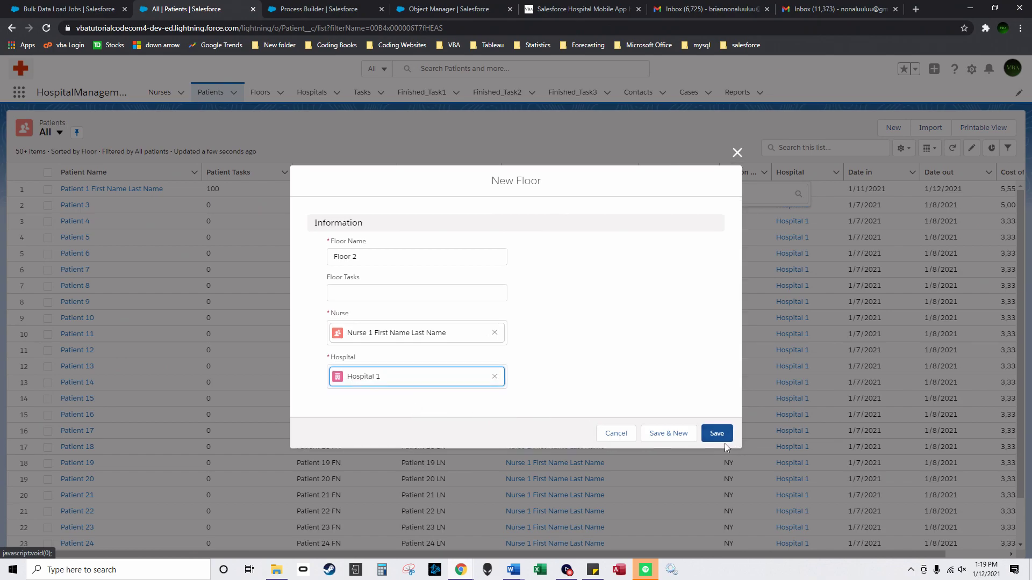
left_click(717, 430)
left_click(539, 545)
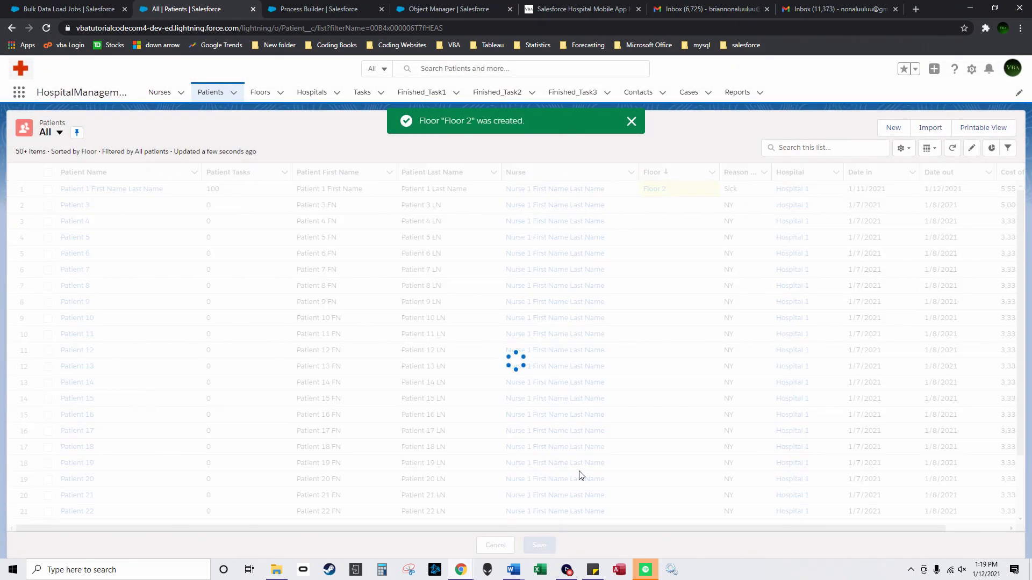
left_click(160, 92)
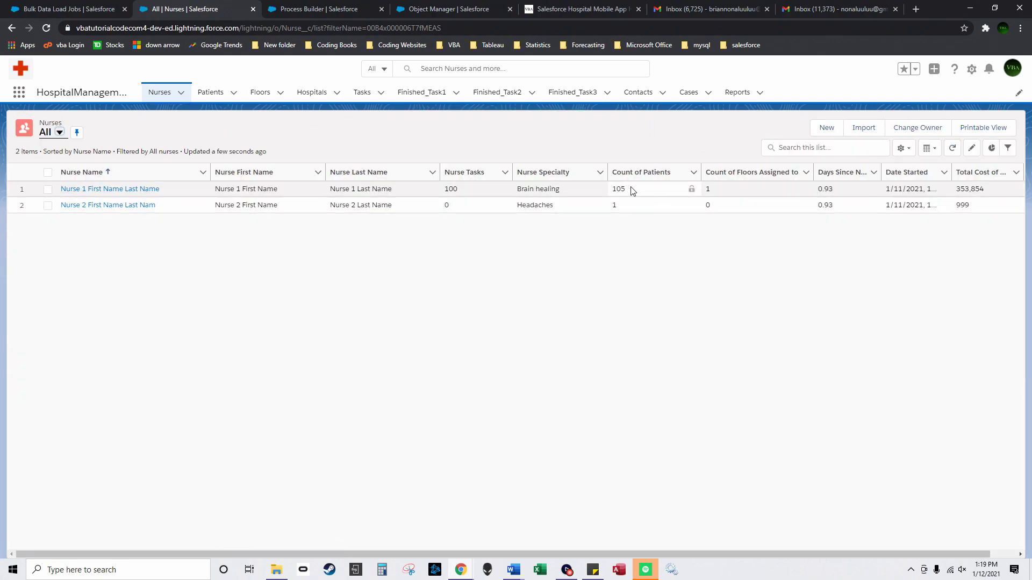
Step: Browse the Patients, Floors and Hospitals lists, then view Floor 2's related records
left_click(213, 93)
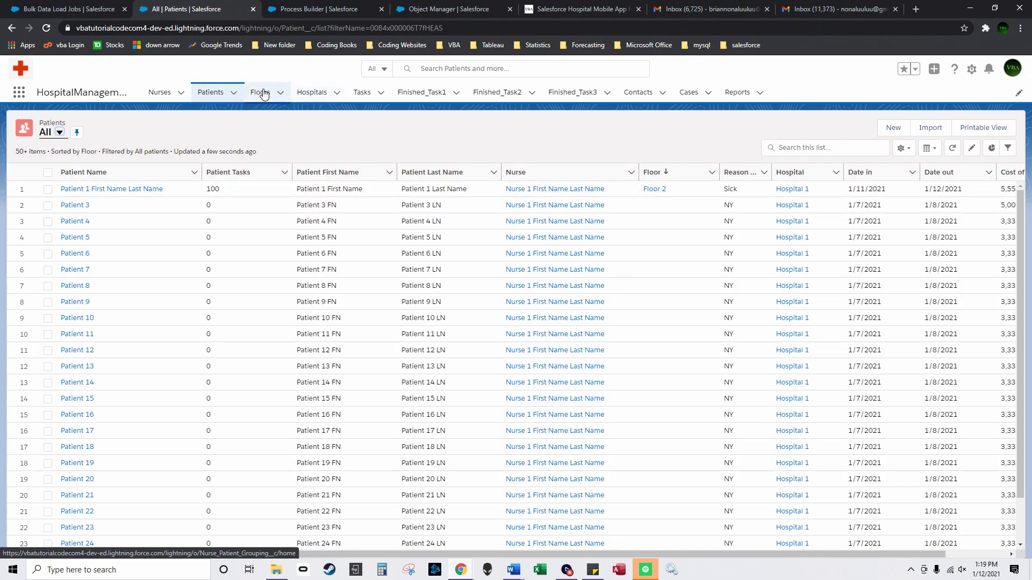
left_click(263, 93)
left_click(311, 95)
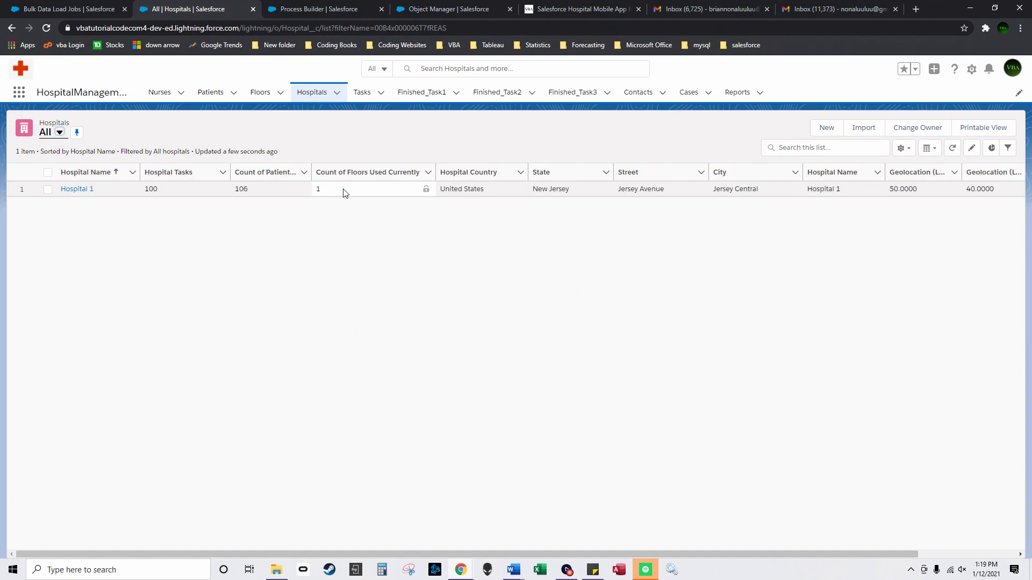
left_click(258, 93)
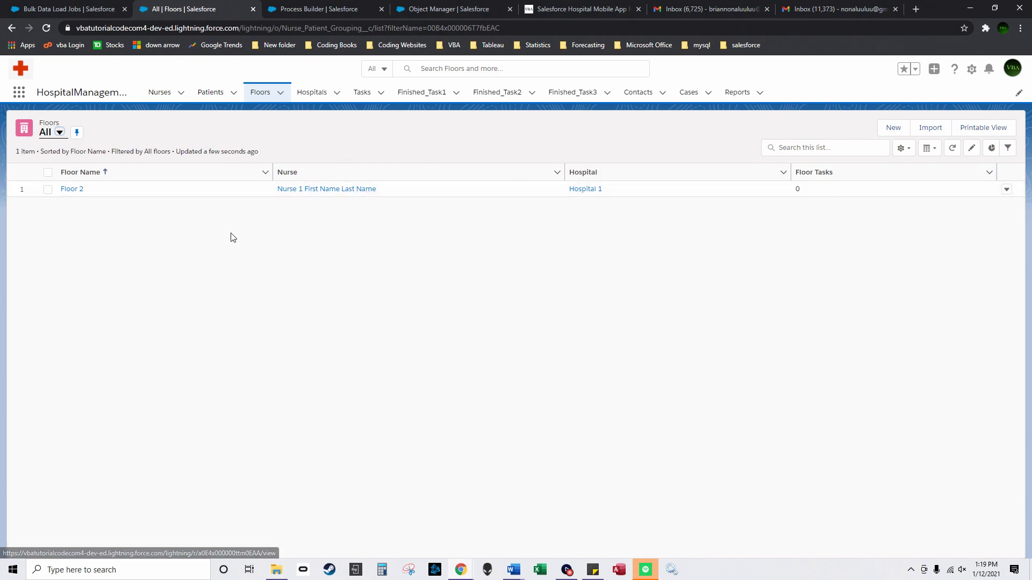
left_click(74, 195)
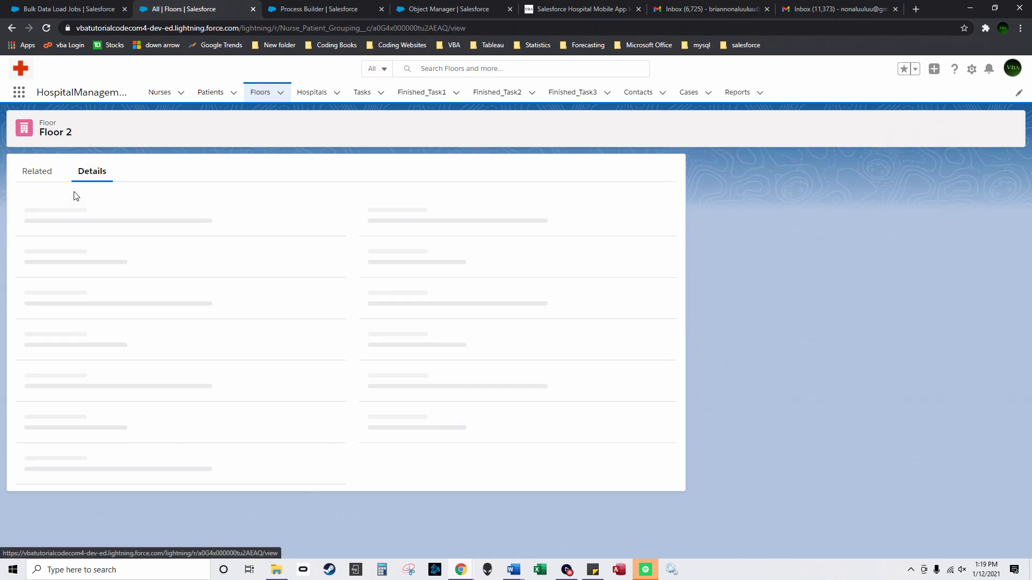
left_click(43, 177)
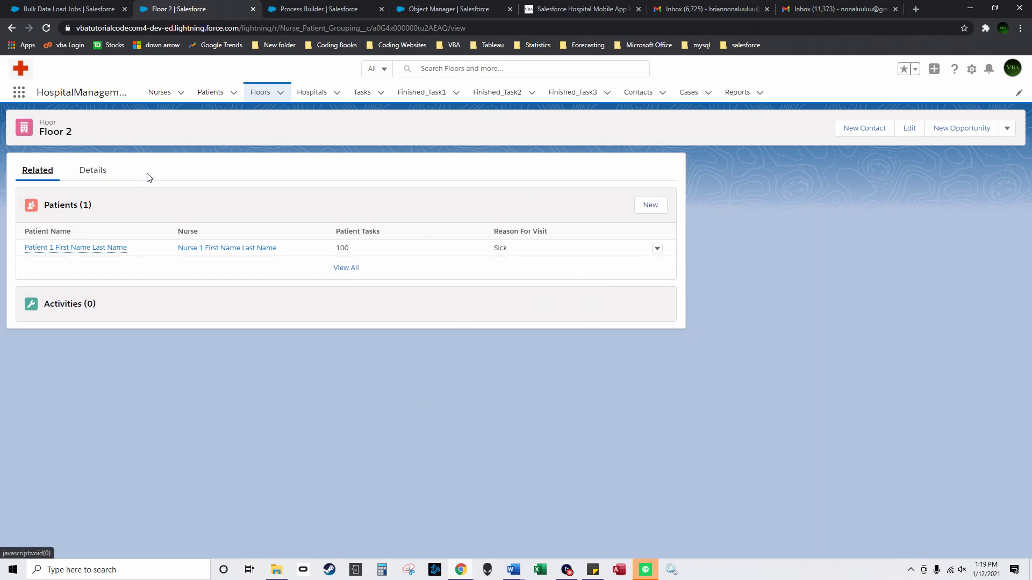
Step: Set Patients 3 and 4 to Floor 2, wrap the Floor column text, and save
left_click(221, 97)
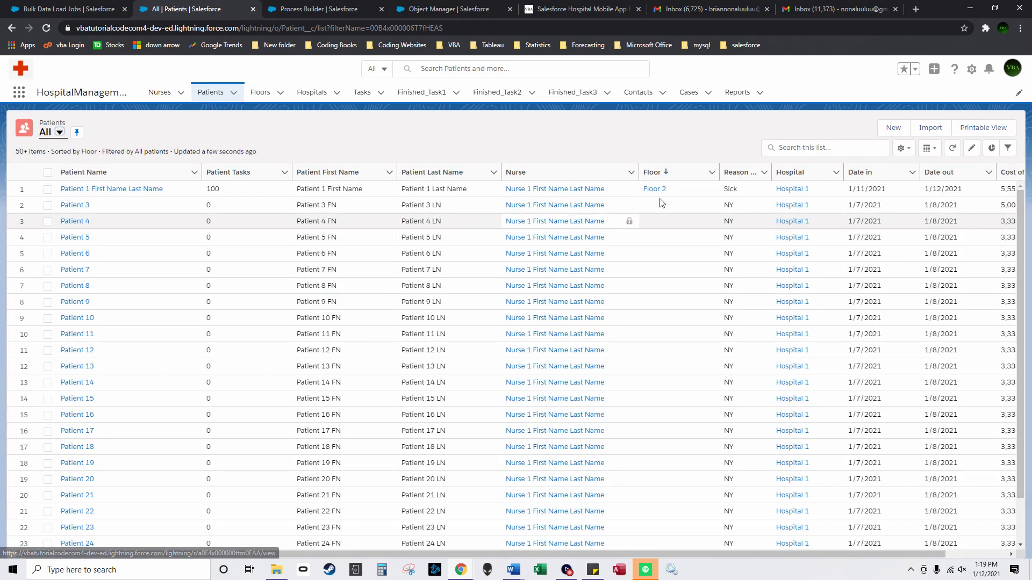
left_click(713, 205)
left_click(701, 233)
left_click(710, 221)
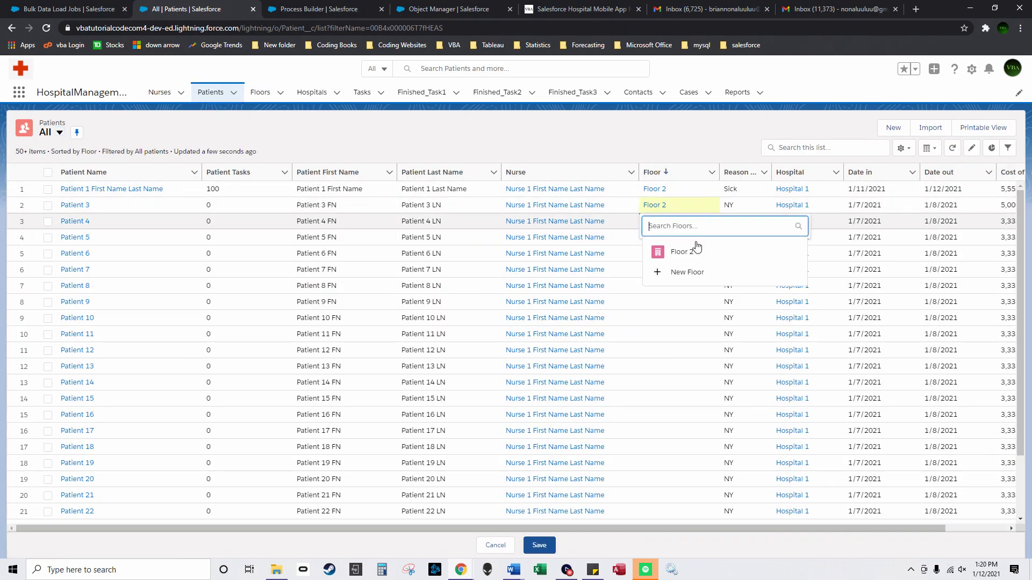
left_click(699, 249)
left_click(712, 172)
left_click(720, 195)
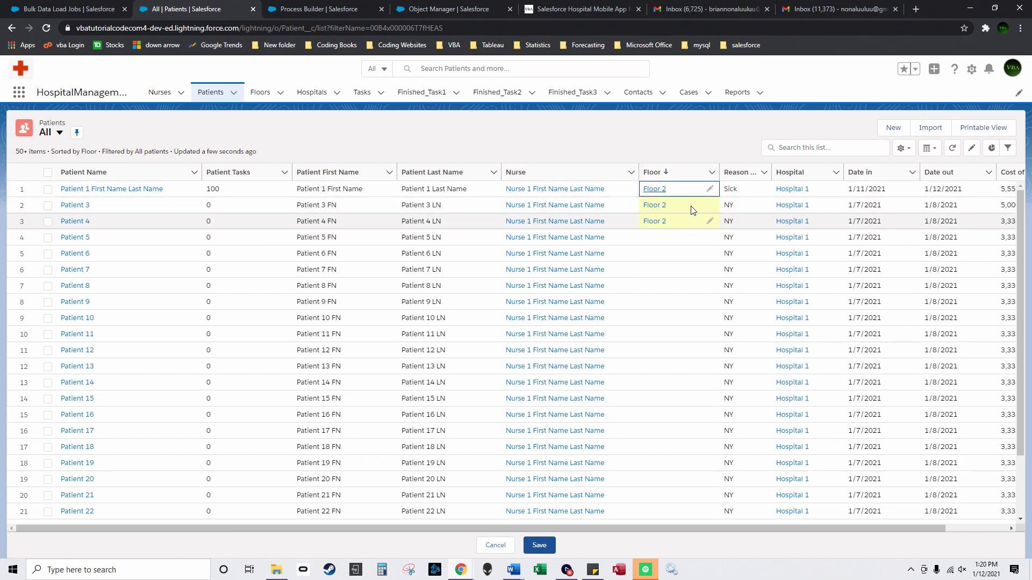
left_click(665, 178)
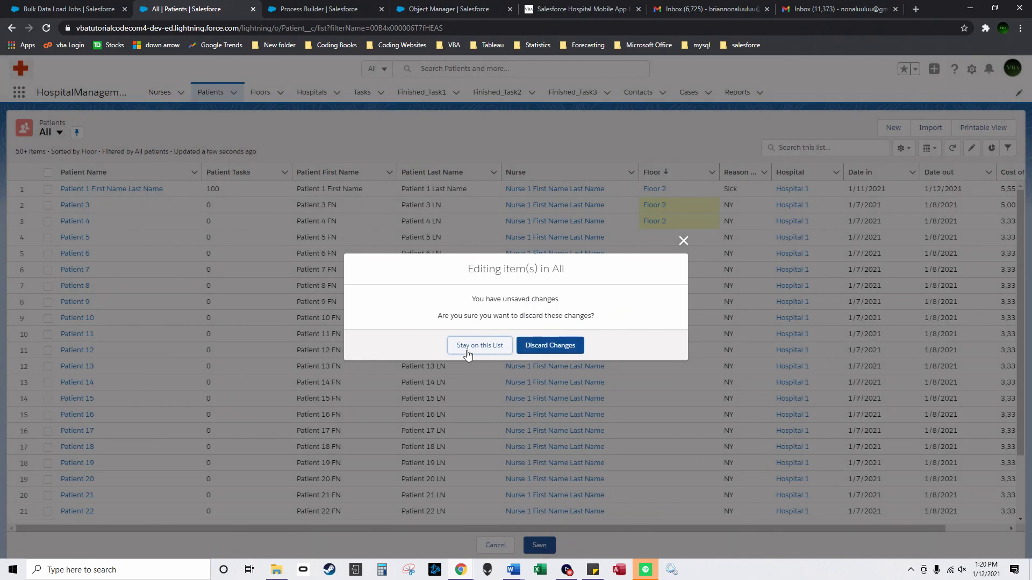
left_click(539, 545)
left_click(539, 545)
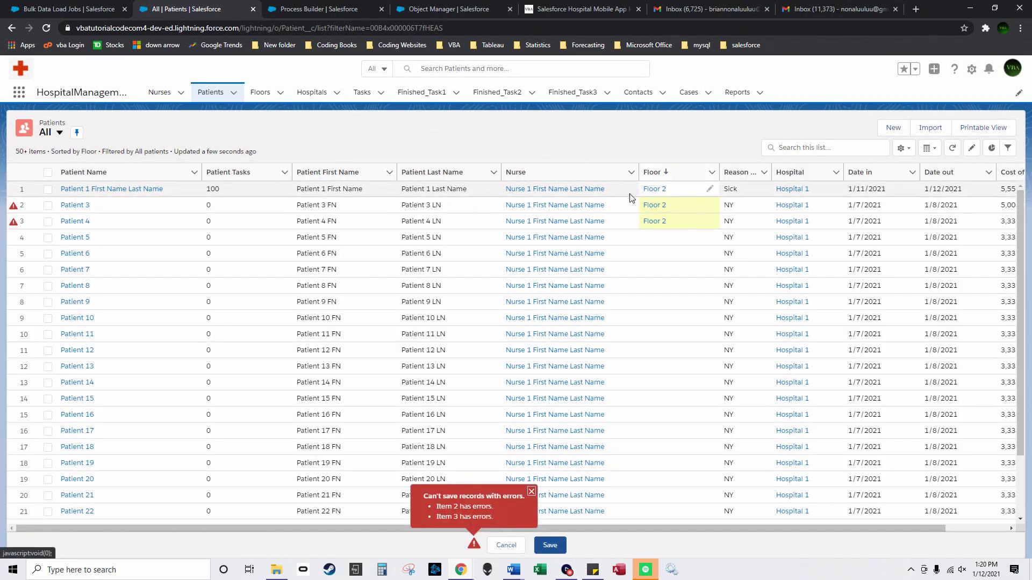
Step: Try applying Floor 2 to all 50 selected patients, then reload to discard the failed edits
left_click(48, 173)
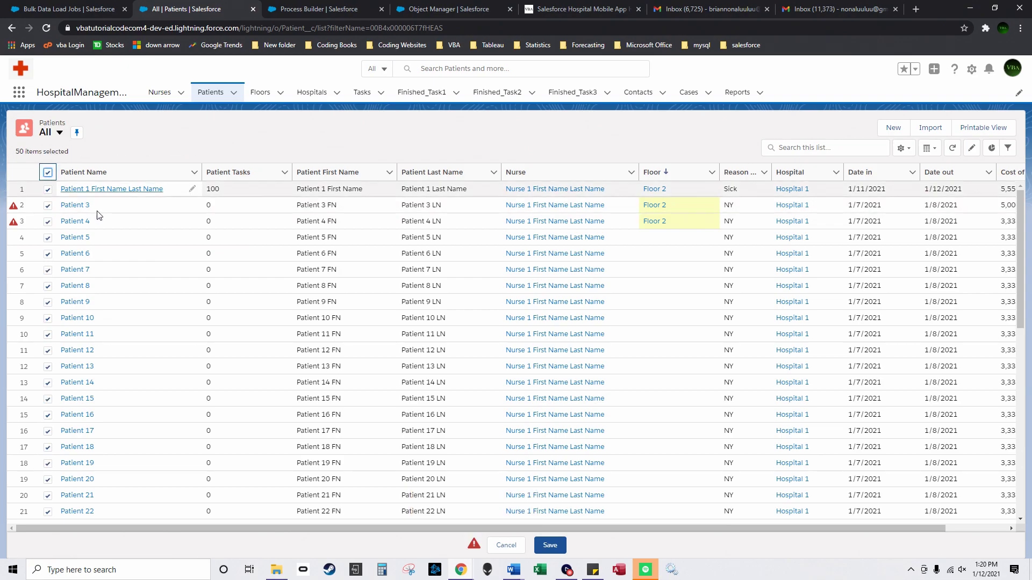
left_click(712, 189)
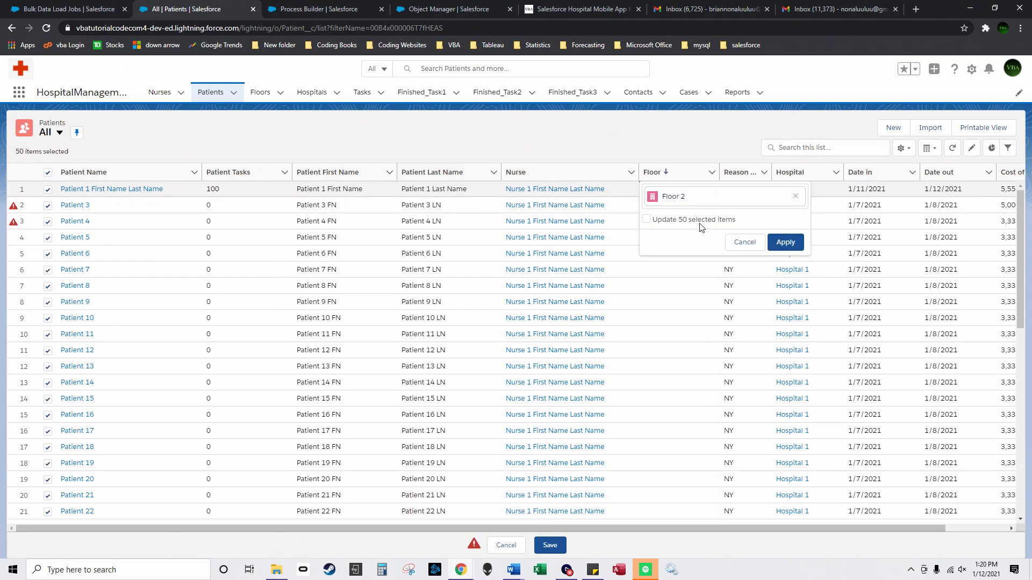
left_click(648, 220)
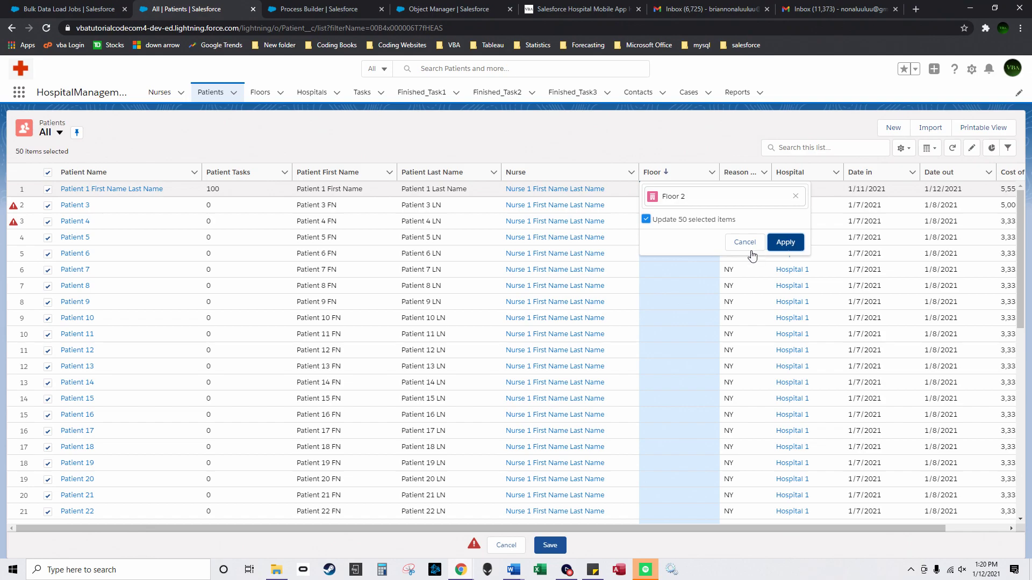
left_click(782, 242)
scroll(645, 376, "down", 4)
left_click(551, 546)
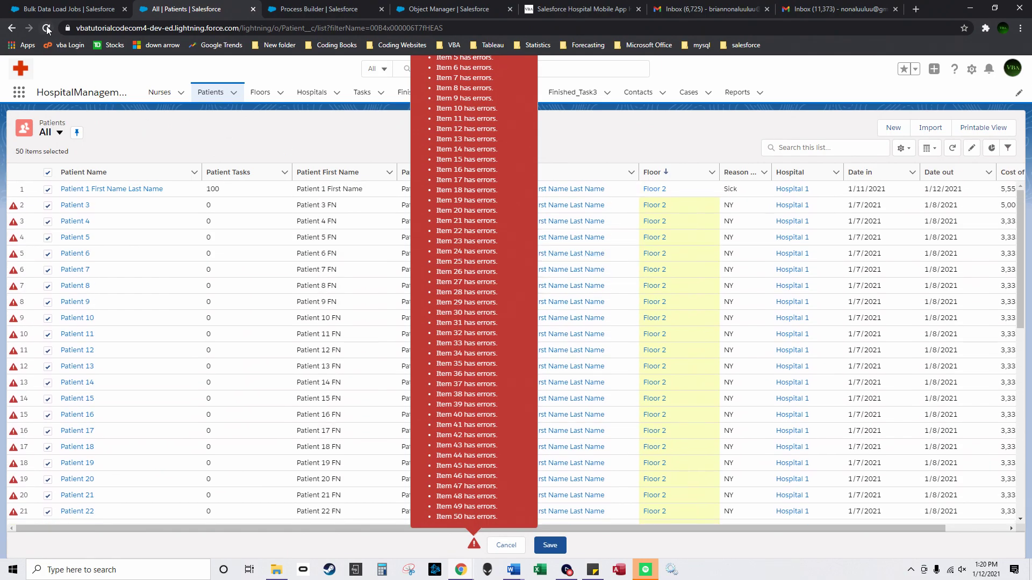
left_click(46, 29)
left_click(564, 87)
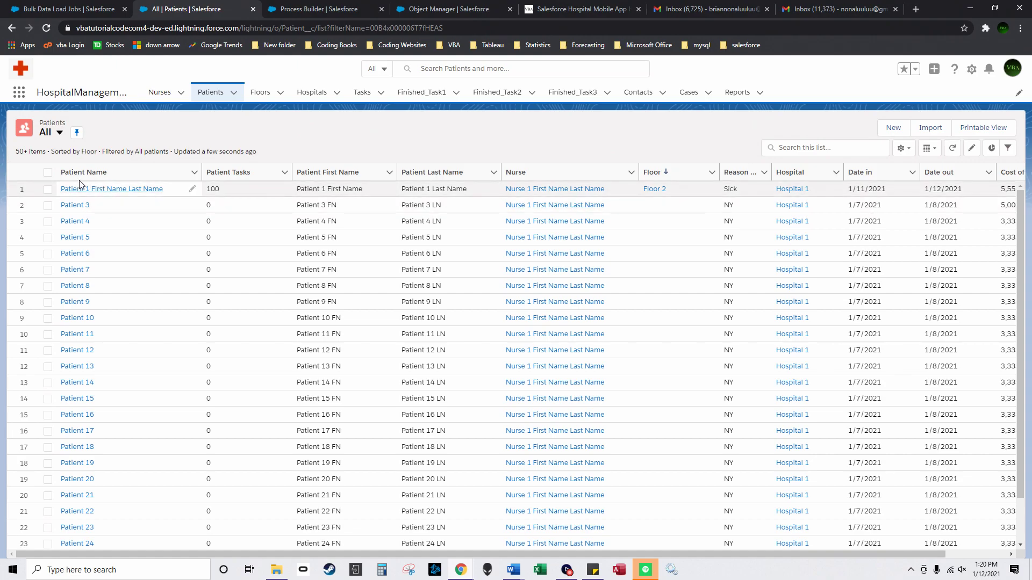
Step: Attempt a bulk Floor 2 update on all 50 selected patients, save, then reload the page
left_click(48, 172)
left_click(48, 189)
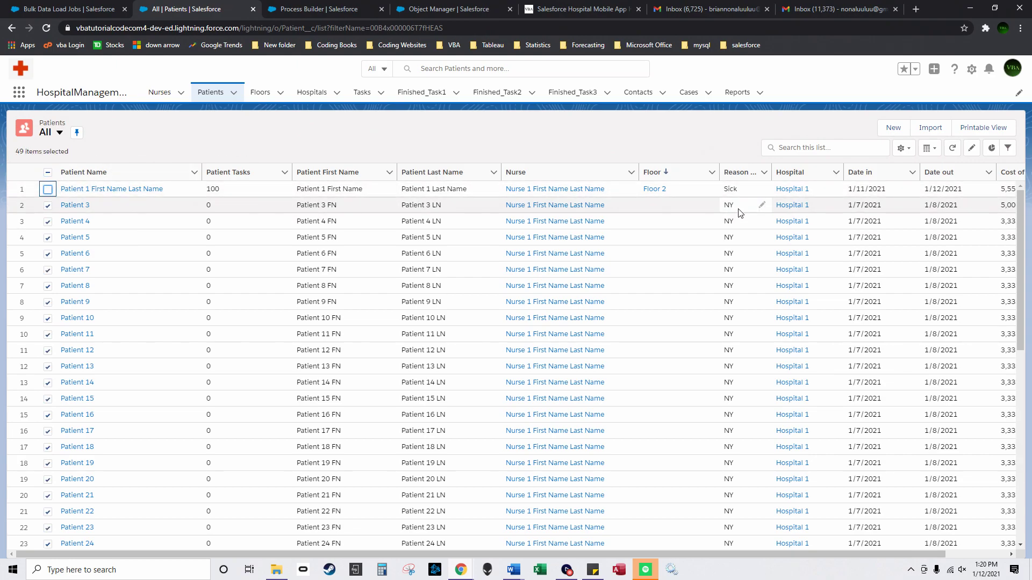
left_click(711, 205)
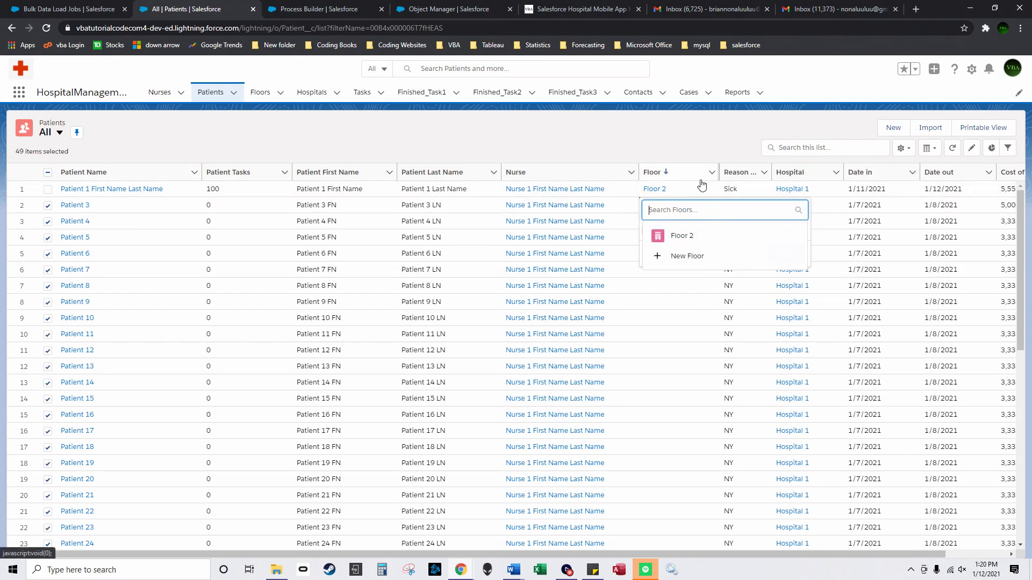
left_click(48, 189)
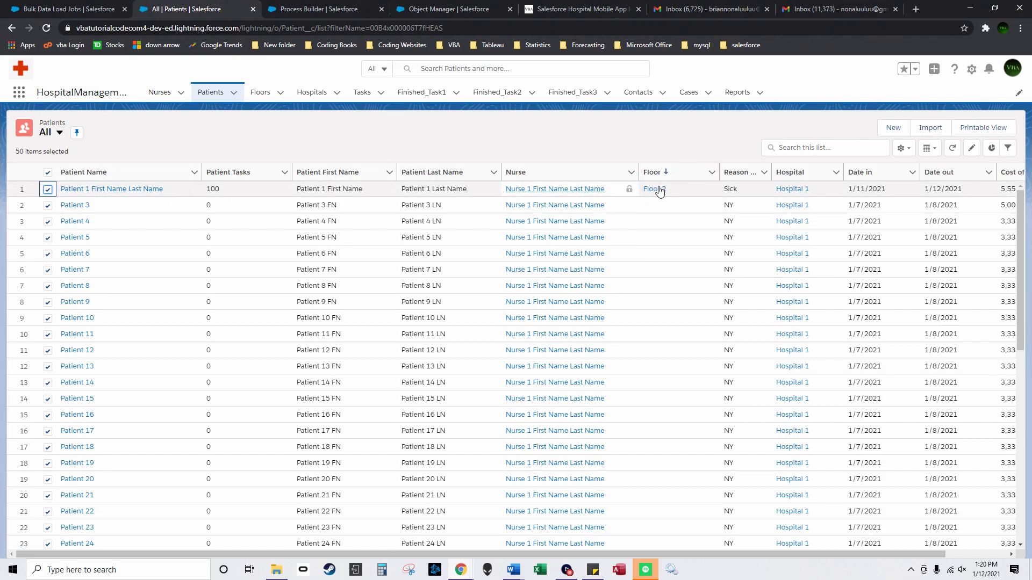
left_click(709, 189)
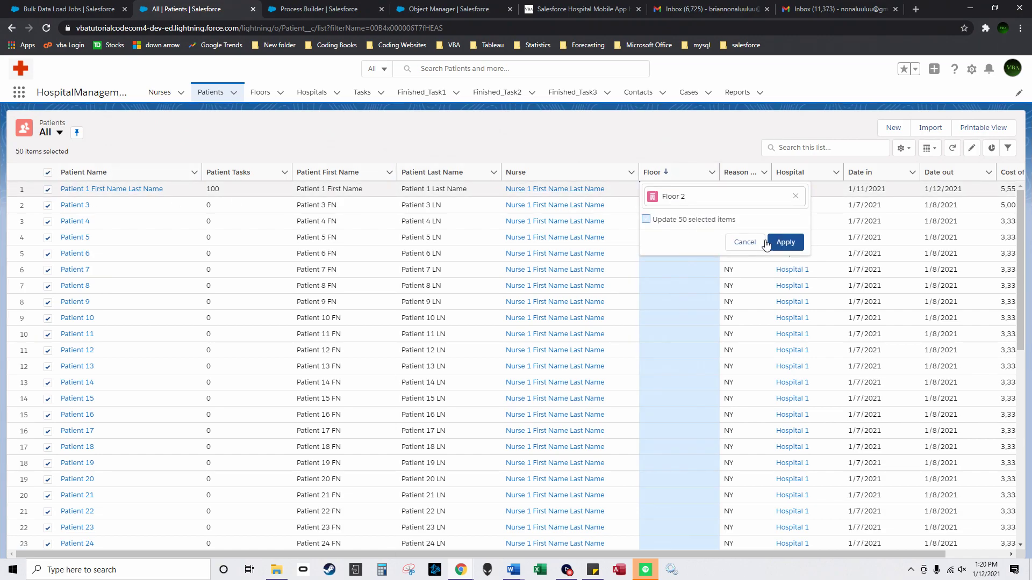
left_click(647, 219)
left_click(785, 242)
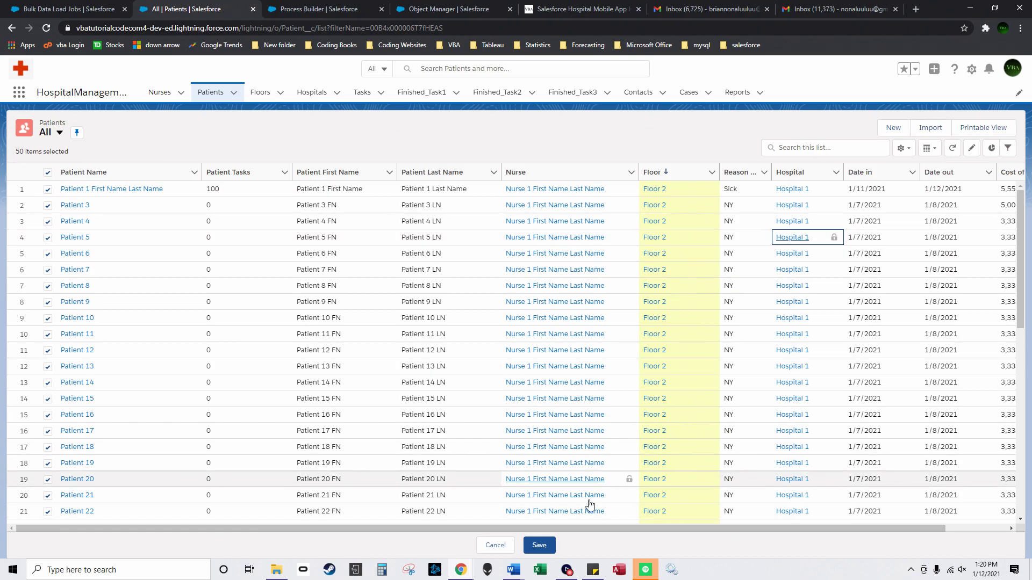
left_click(539, 546)
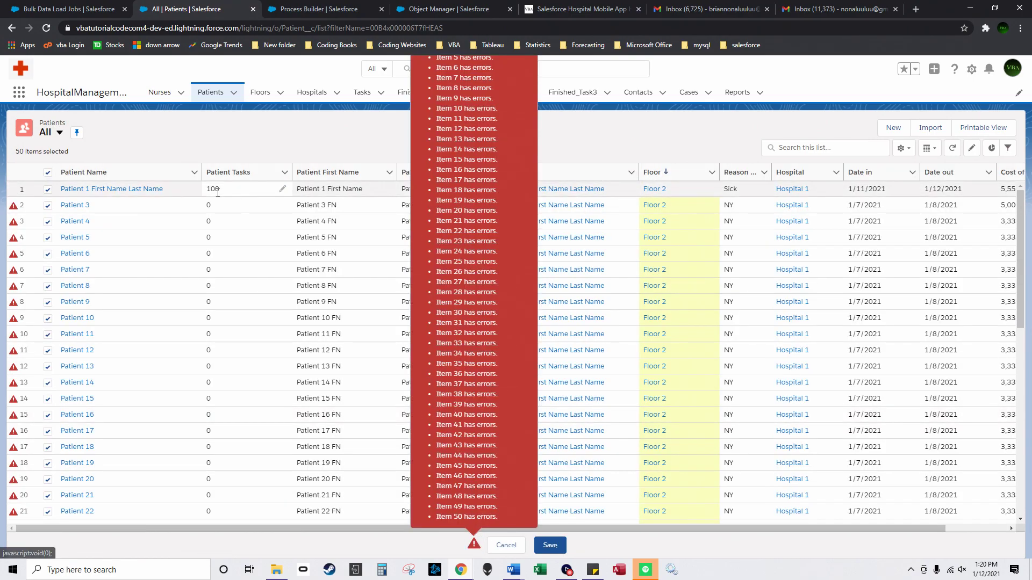
left_click(46, 28)
left_click(563, 106)
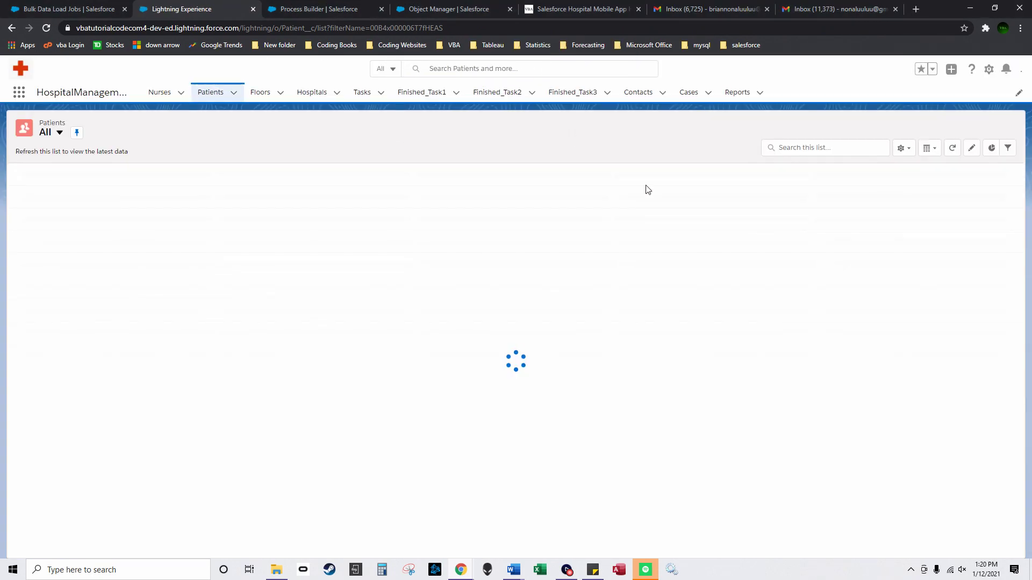
Step: Clear Floor 2 from the first patient and save
double_click(711, 196)
left_click(795, 196)
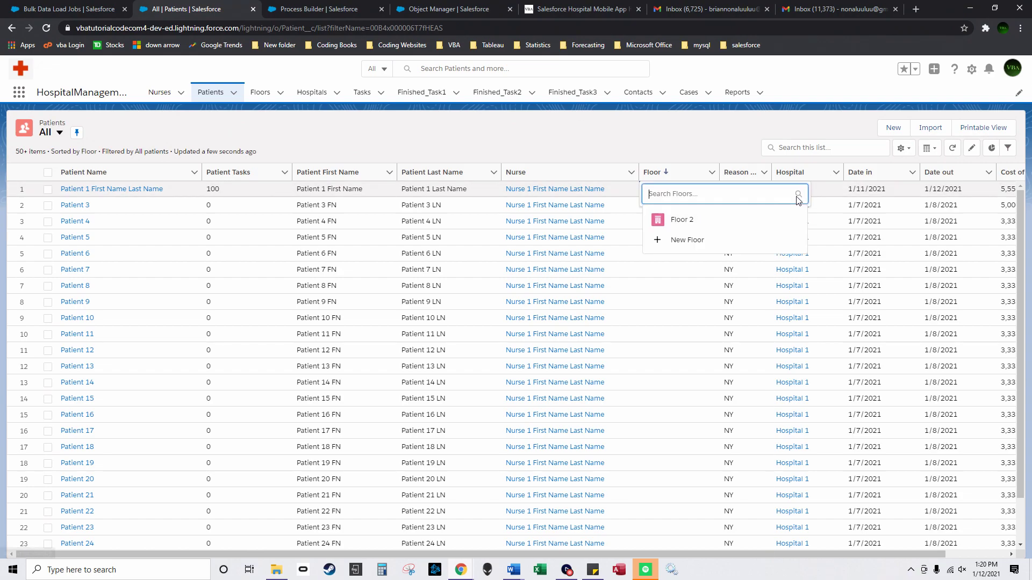
left_click(690, 148)
left_click(539, 544)
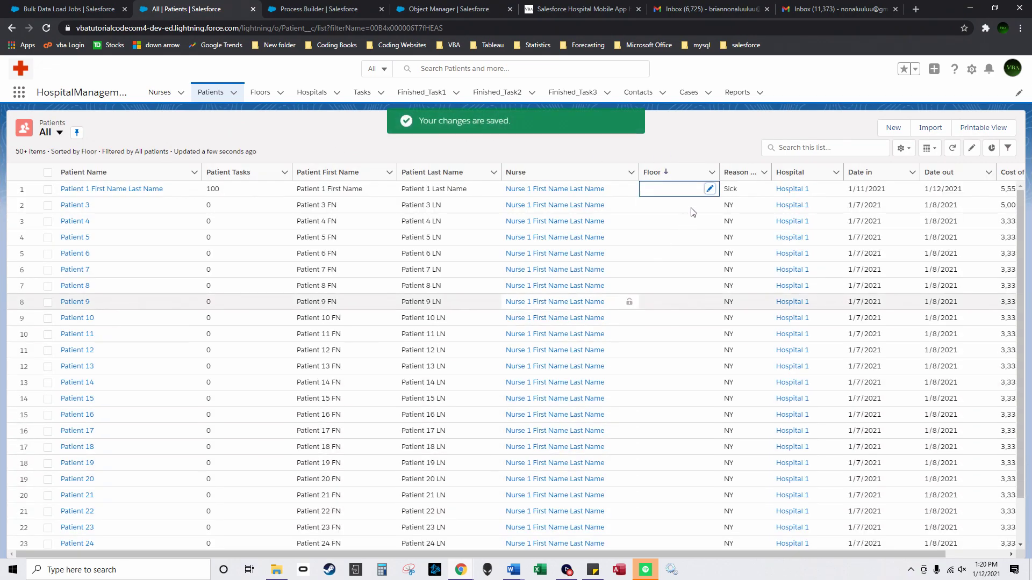
Step: Retry Floor 2 on all 50 selected patients, then deselect them and discard the failed edits
left_click(48, 173)
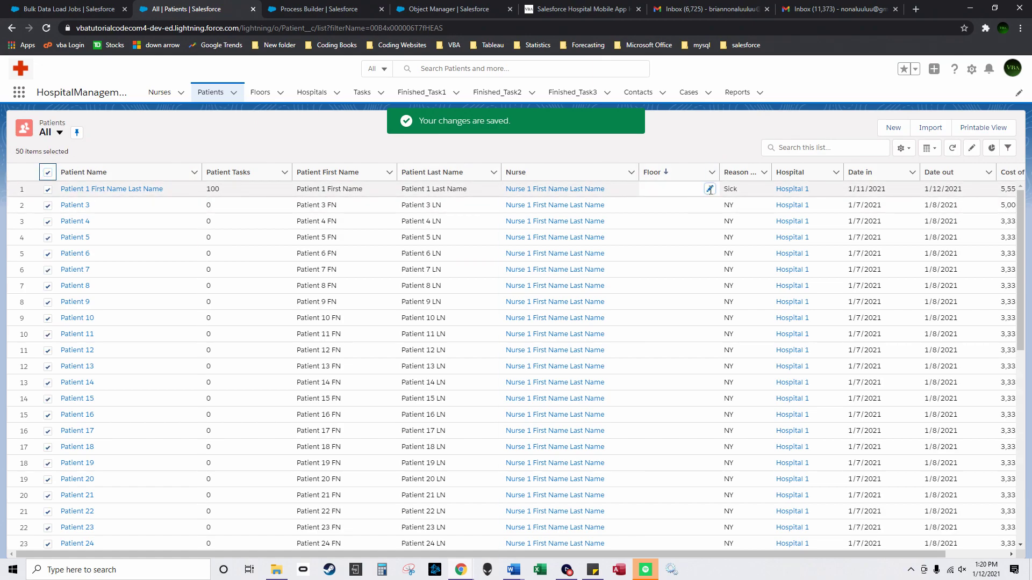
left_click(711, 189)
left_click(686, 224)
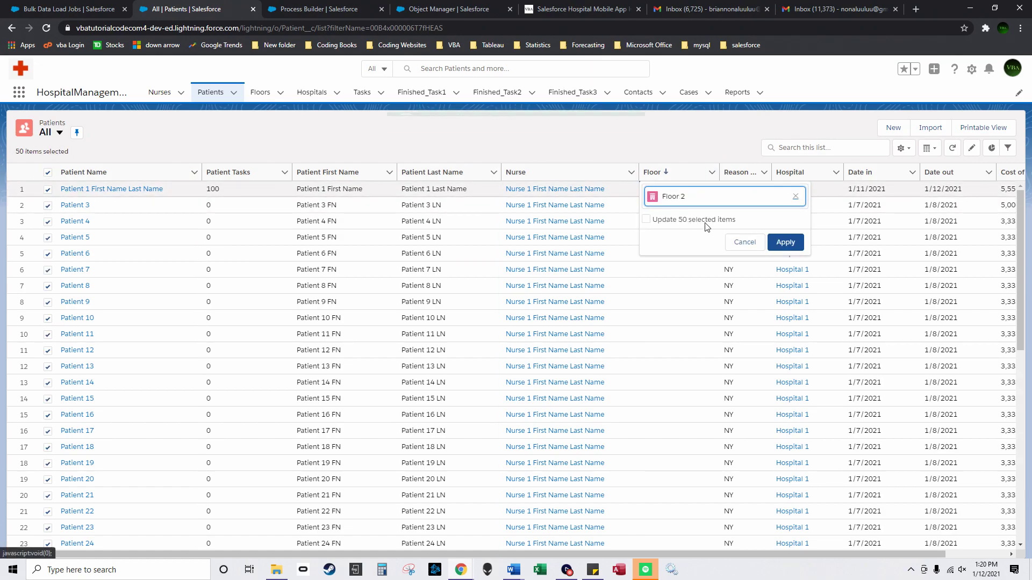
left_click(646, 219)
left_click(786, 242)
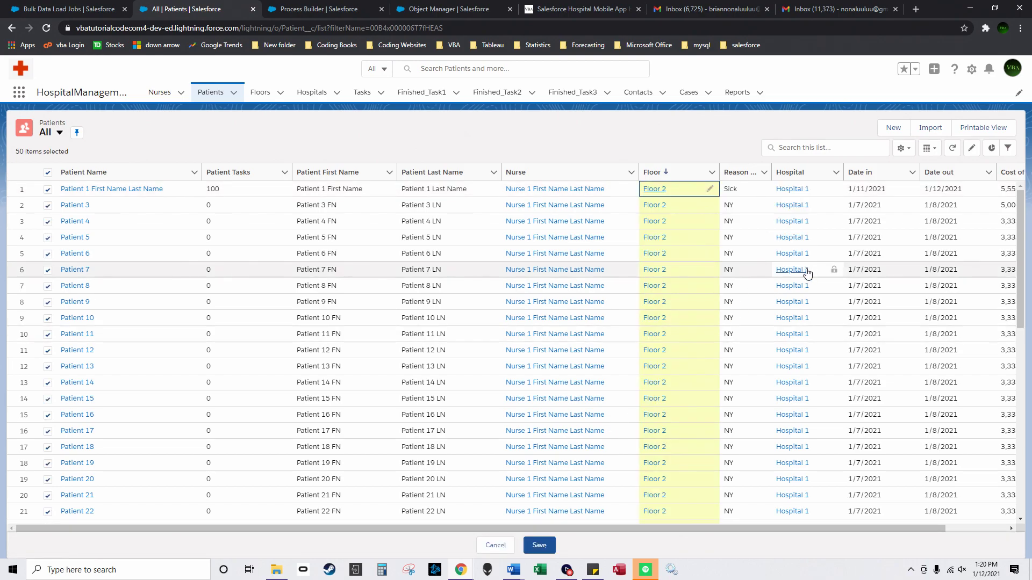
left_click(540, 546)
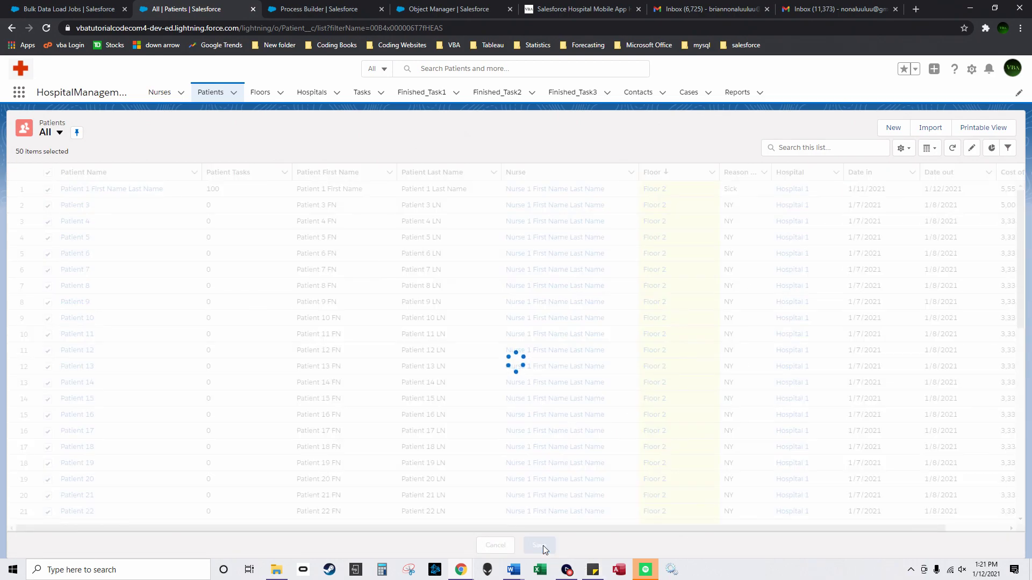
scroll(555, 455, "down", 3)
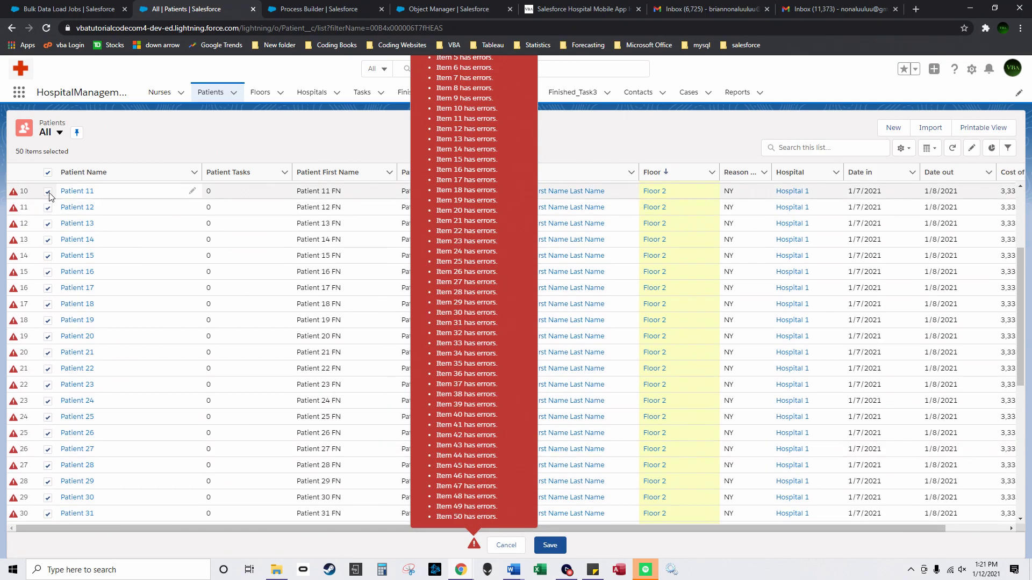
left_click(48, 172)
scroll(653, 288, "up", 3)
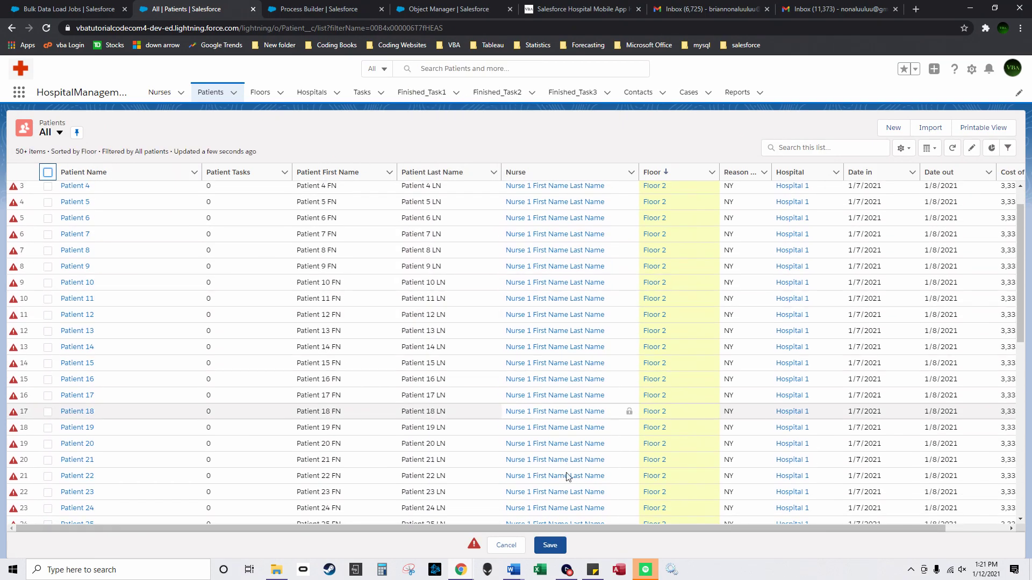
key("Escape")
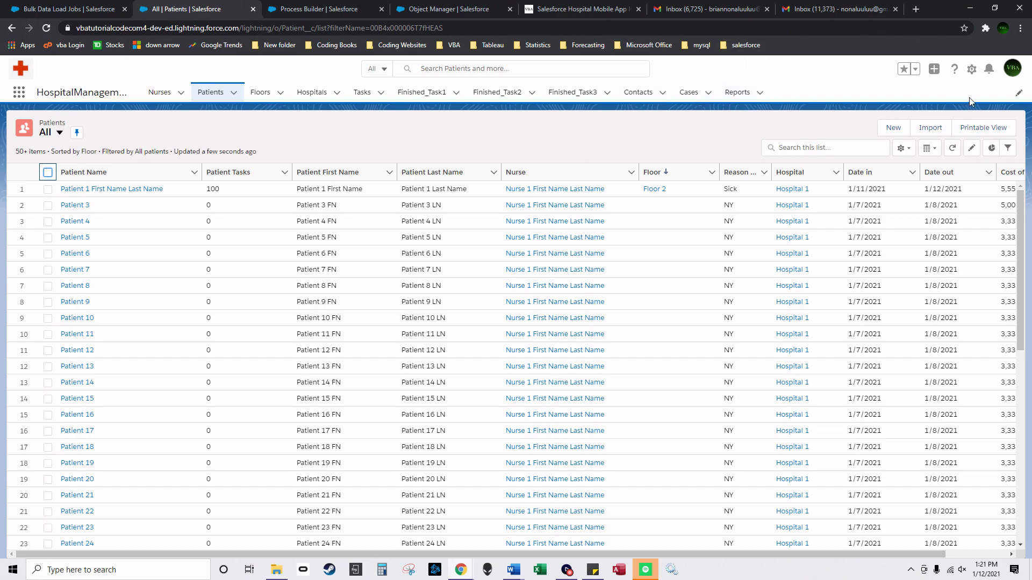
Step: Go to Reports through the setup menu and start a new report
left_click(972, 70)
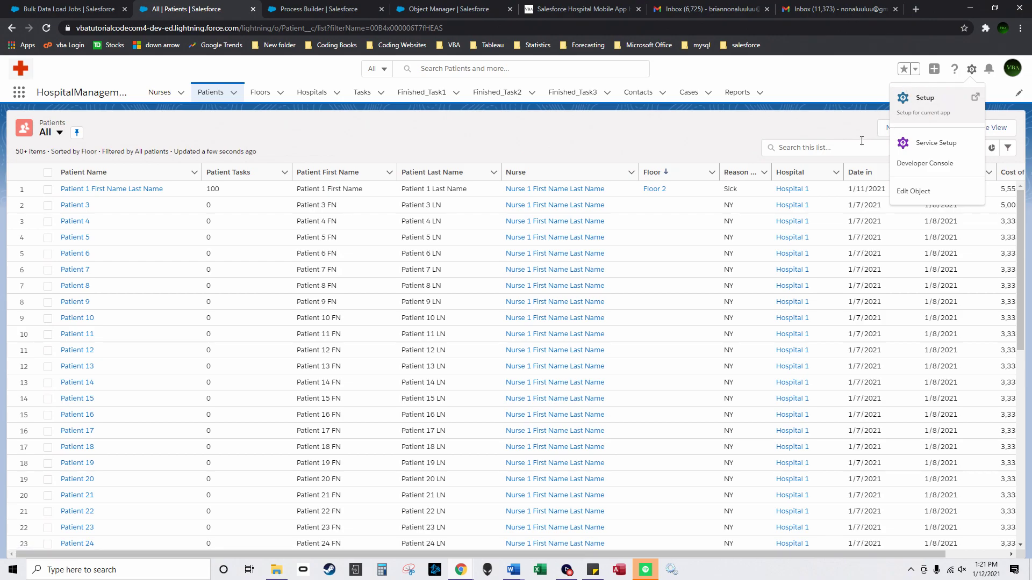
left_click(735, 97)
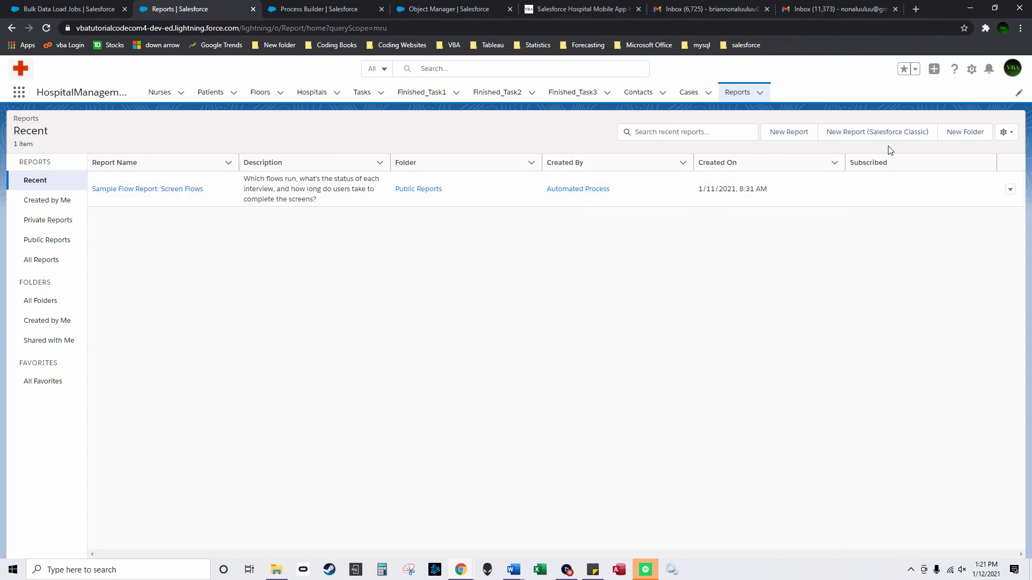
left_click(787, 133)
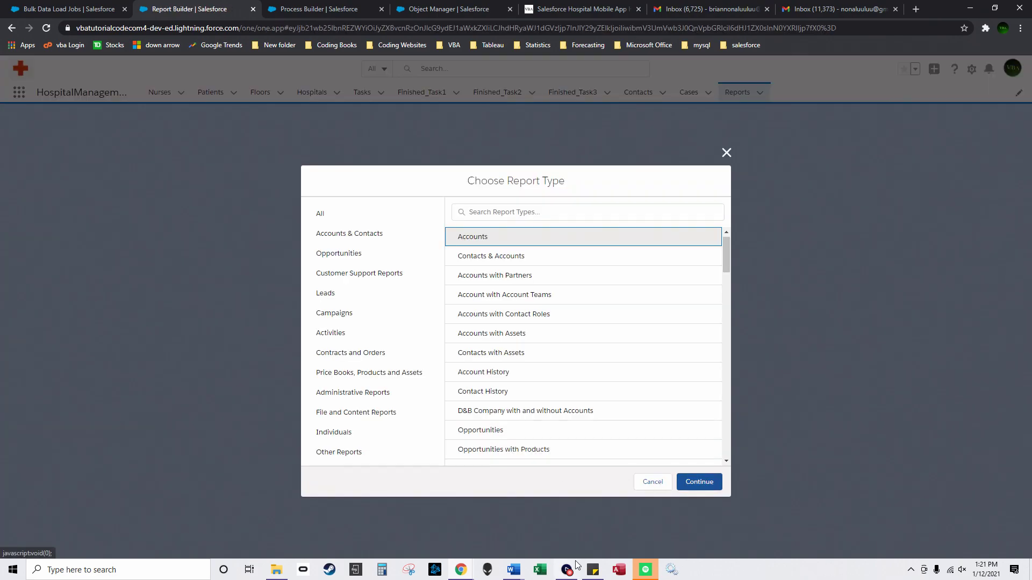
left_click(567, 569)
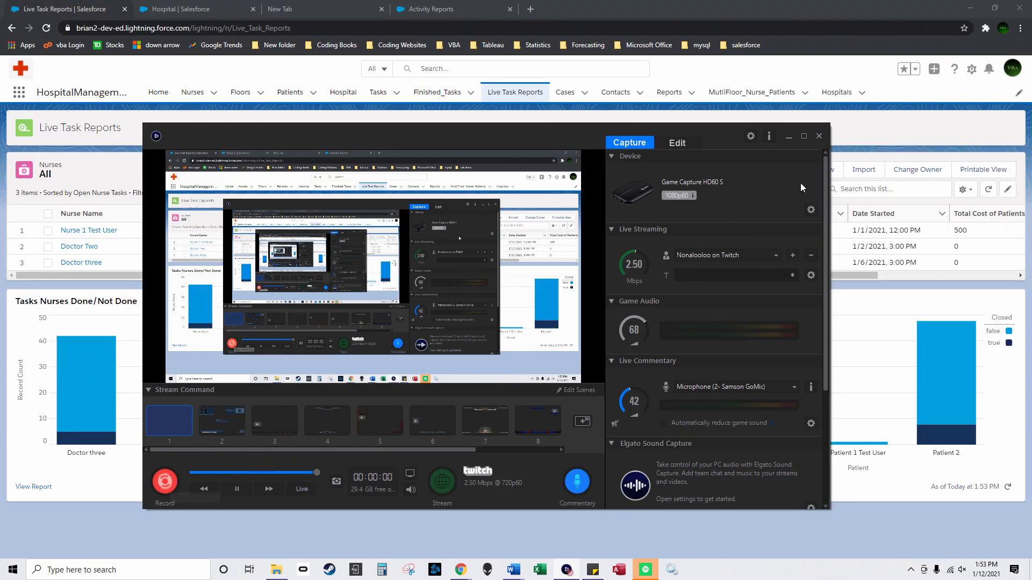
Step: Begin a new Floor record with a hospital lookup, cancel it, and return to Hospital setup
left_click(789, 137)
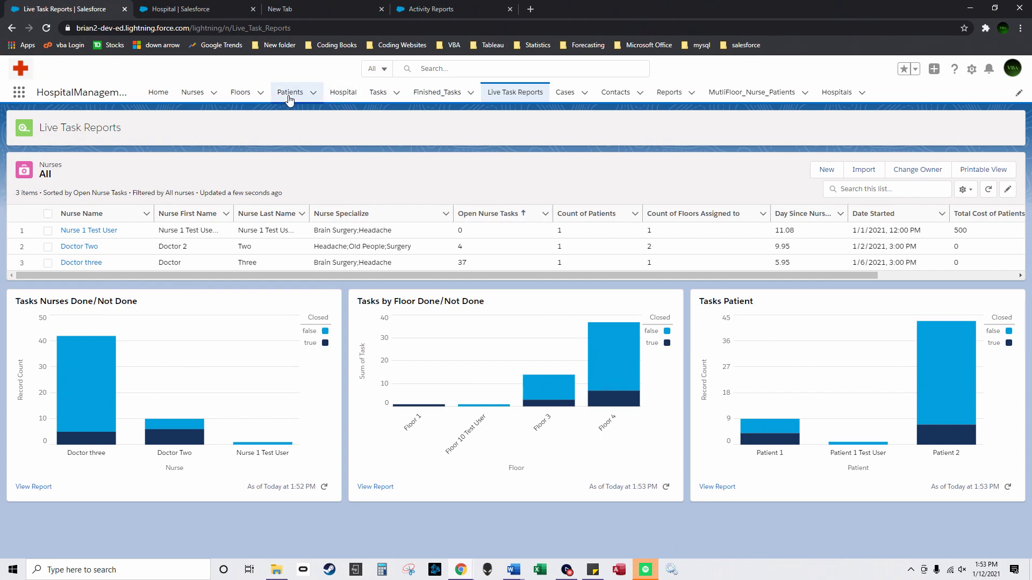
left_click(242, 95)
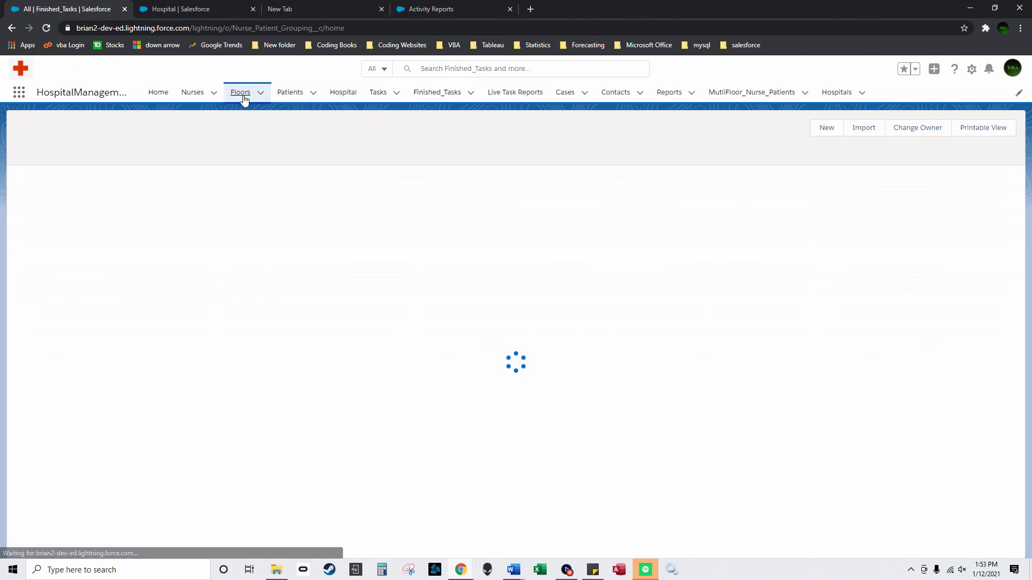
left_click(884, 128)
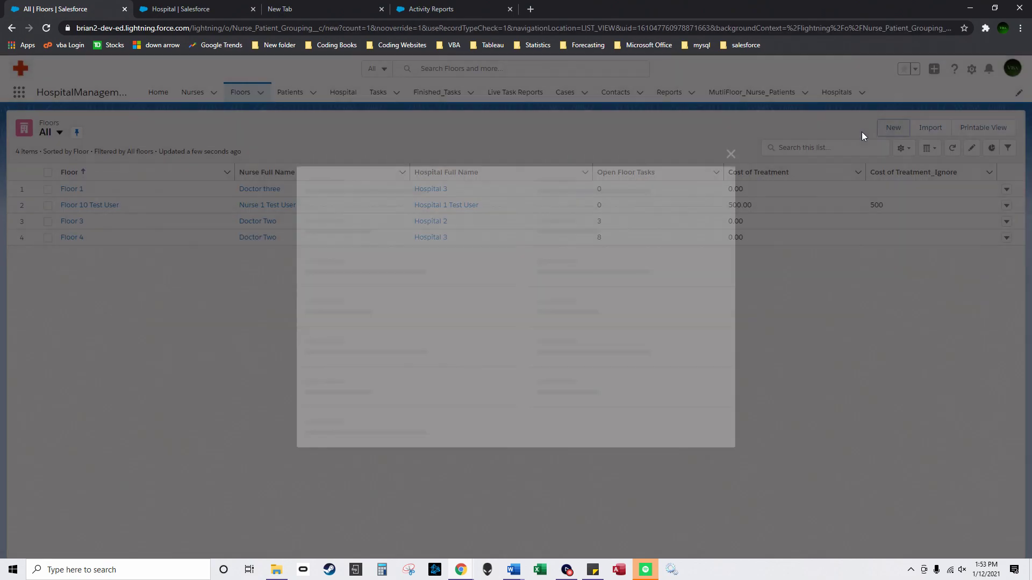
left_click(363, 288)
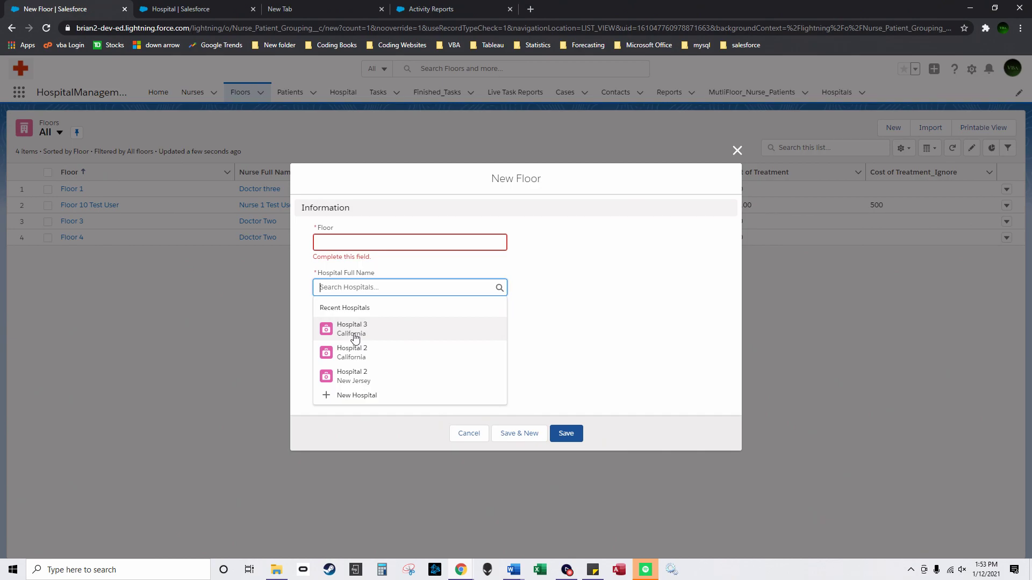
left_click(469, 434)
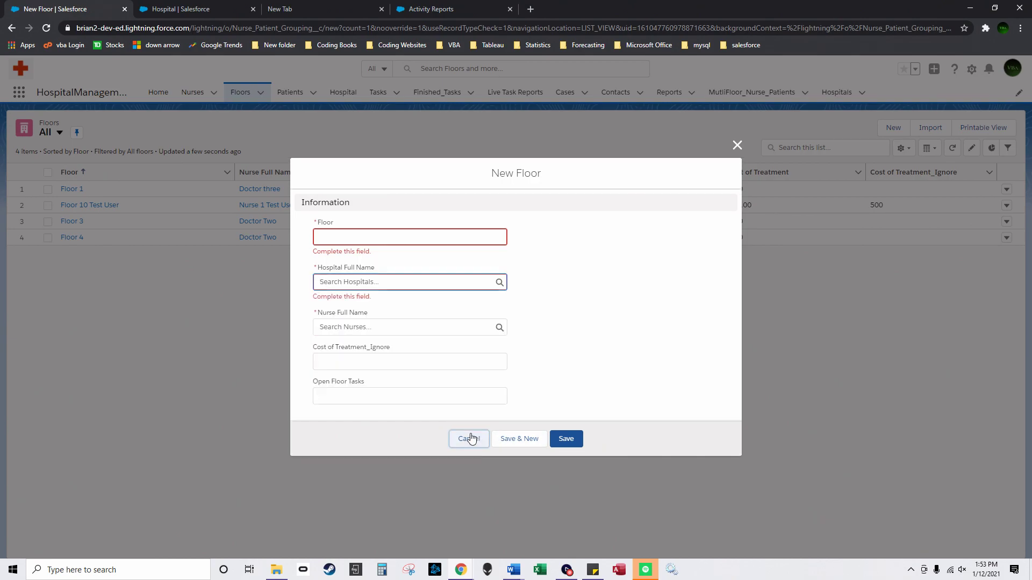
left_click(199, 9)
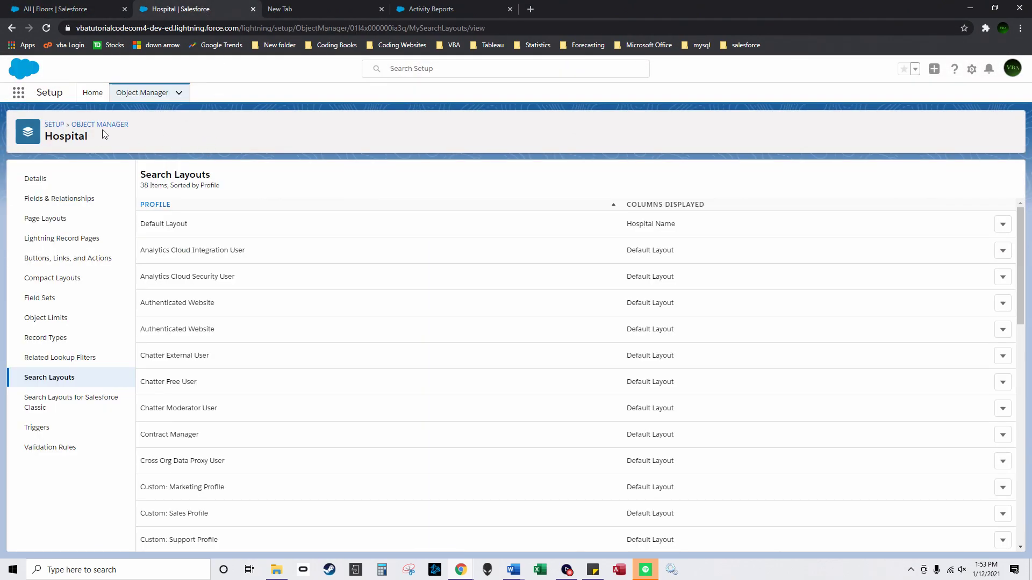
left_click(97, 125)
left_click(279, 9)
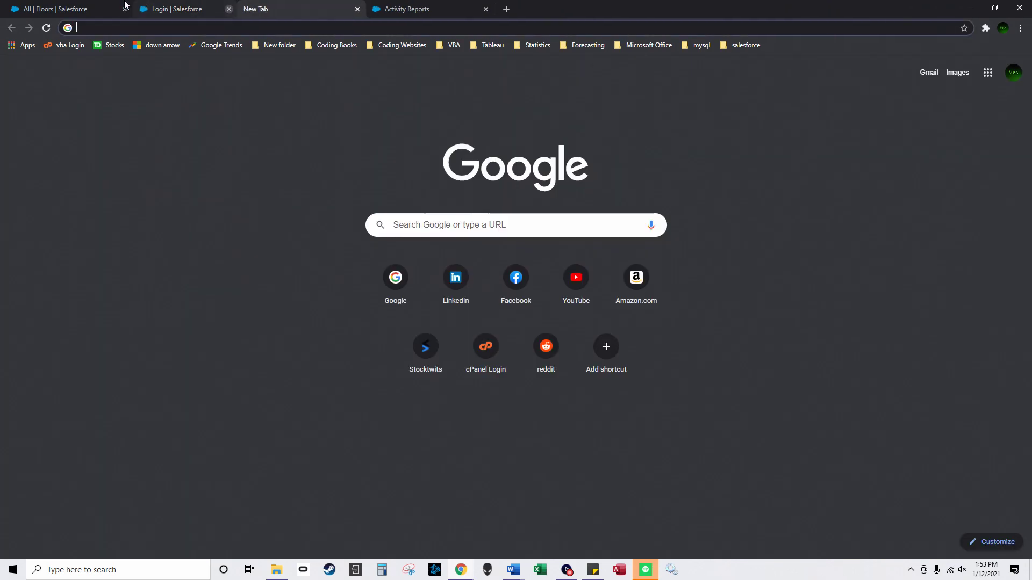
left_click(142, 5)
left_click(253, 9)
left_click(971, 68)
left_click(941, 105)
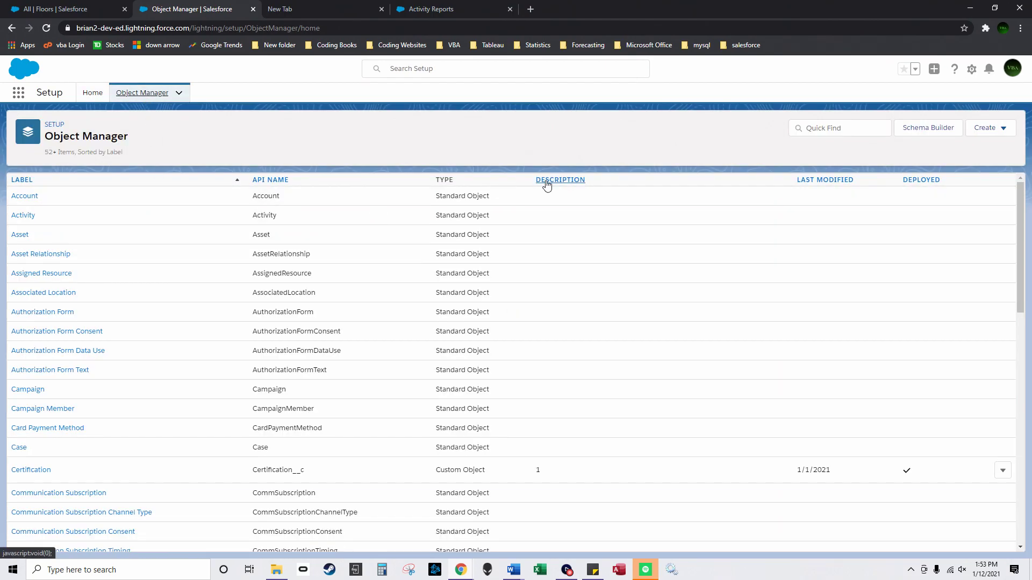
left_click(548, 180)
left_click(20, 301)
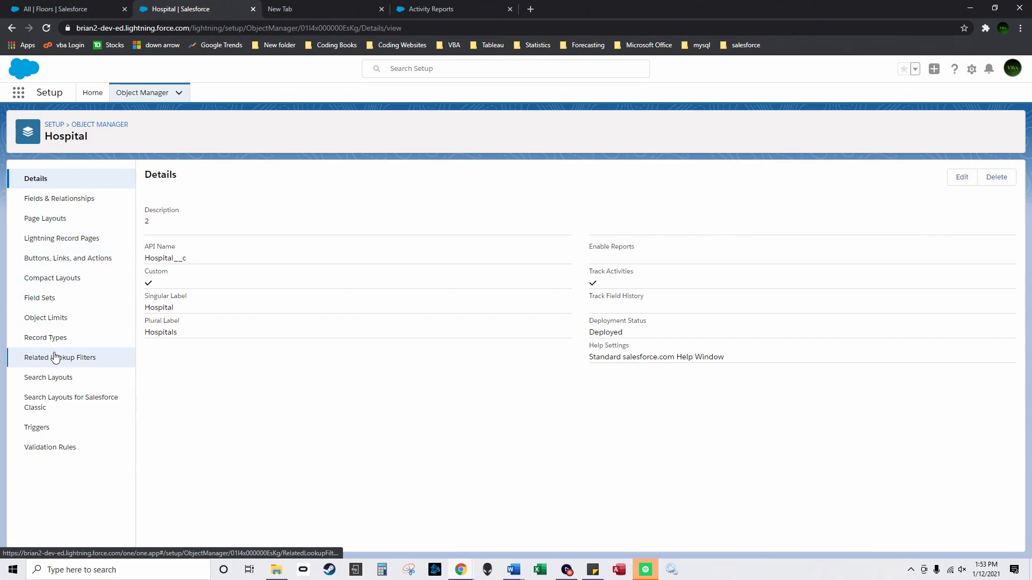
left_click(67, 379)
scroll(693, 483, "down", 12)
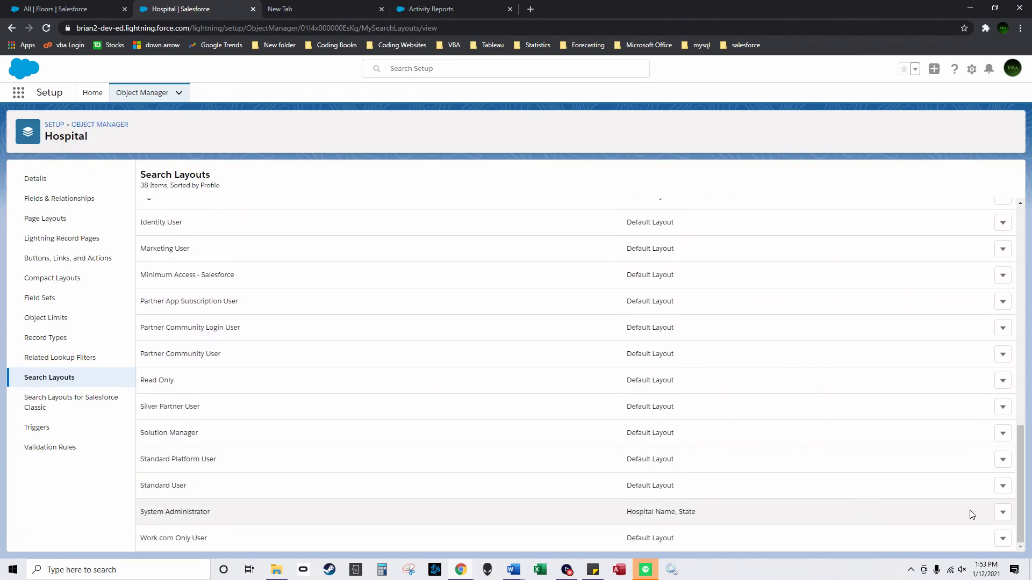
left_click(1003, 512)
left_click(972, 466)
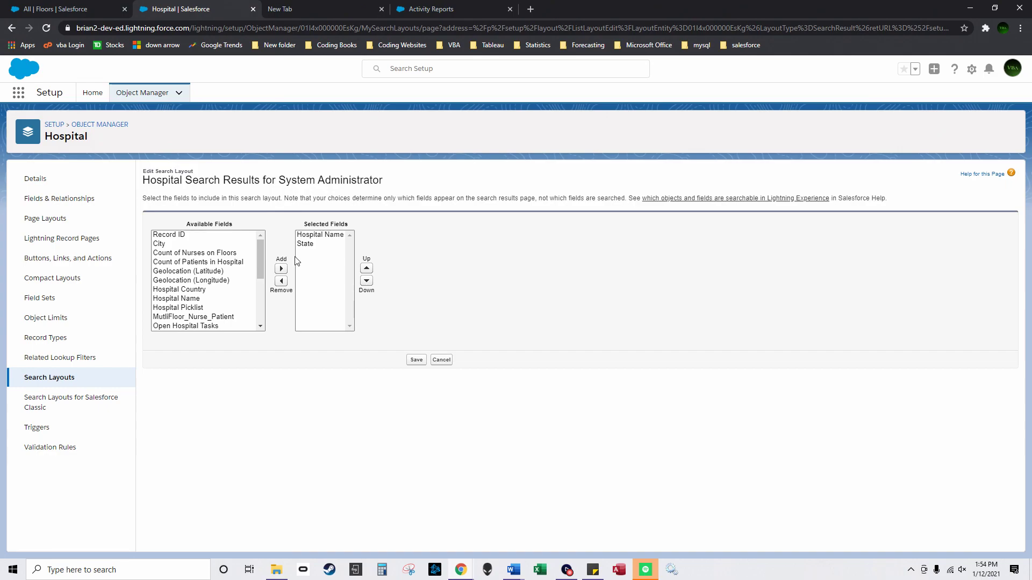
left_click(439, 361)
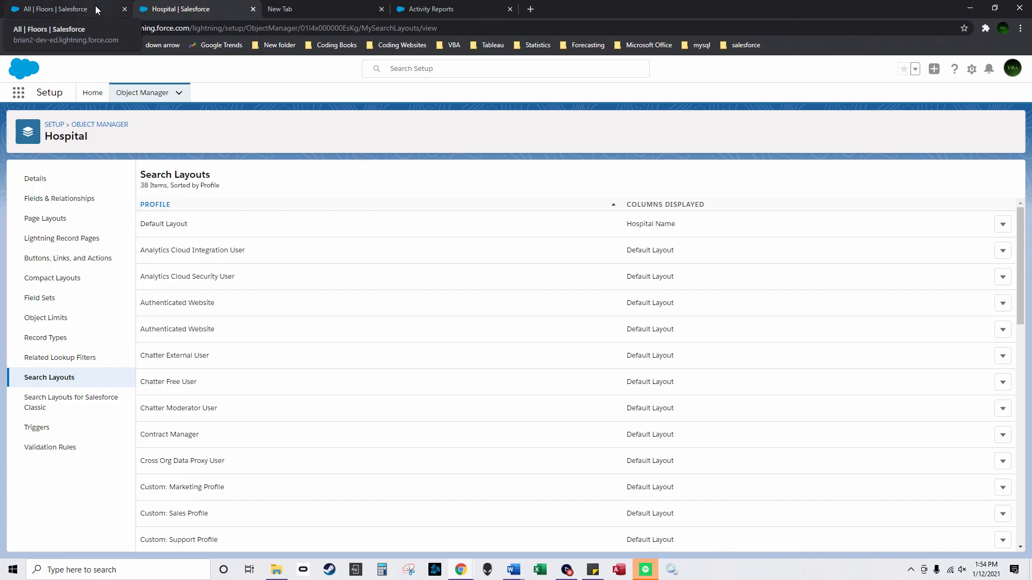
left_click(95, 8)
Step: Close the extra browser tabs and start a new Tasks and Events report, found by searching 'task'
left_click(251, 9)
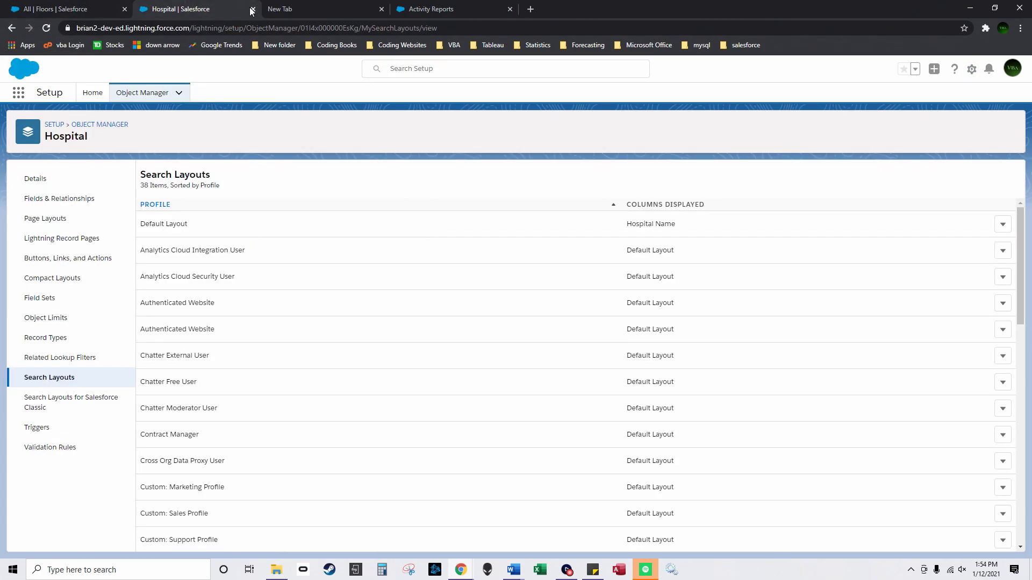
left_click(252, 9)
left_click(253, 9)
left_click(253, 9)
left_click(511, 92)
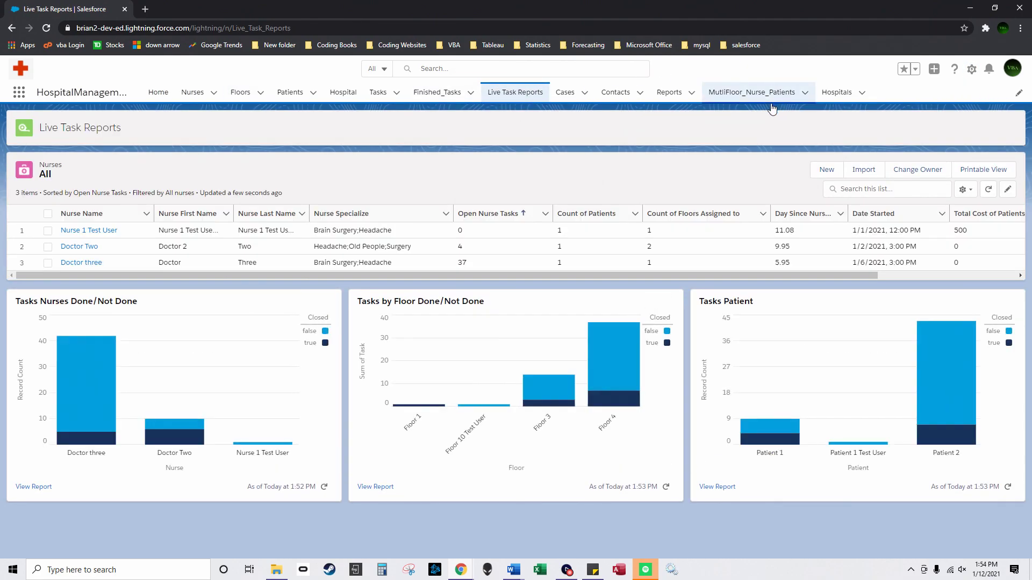
left_click(669, 92)
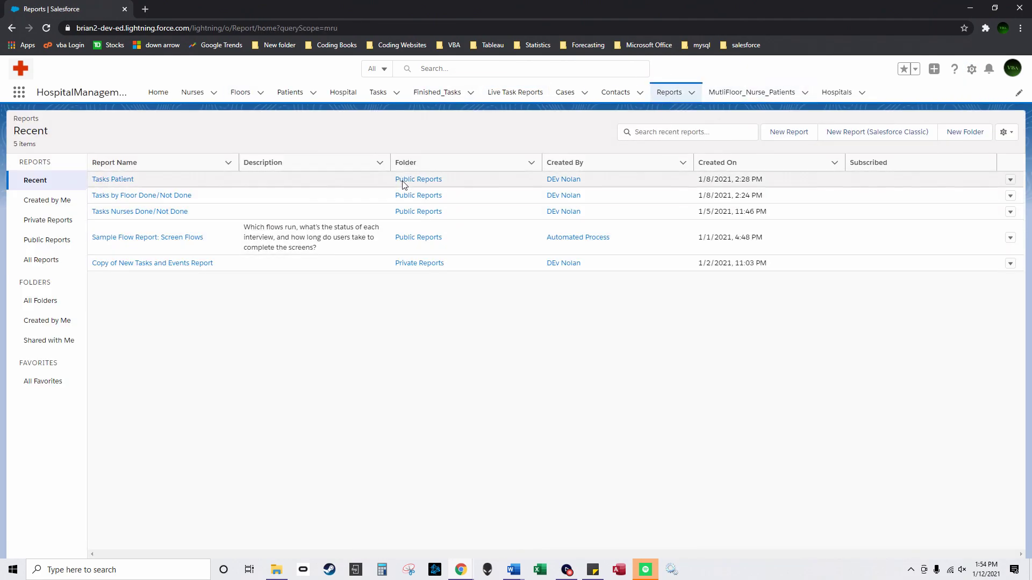
left_click(785, 138)
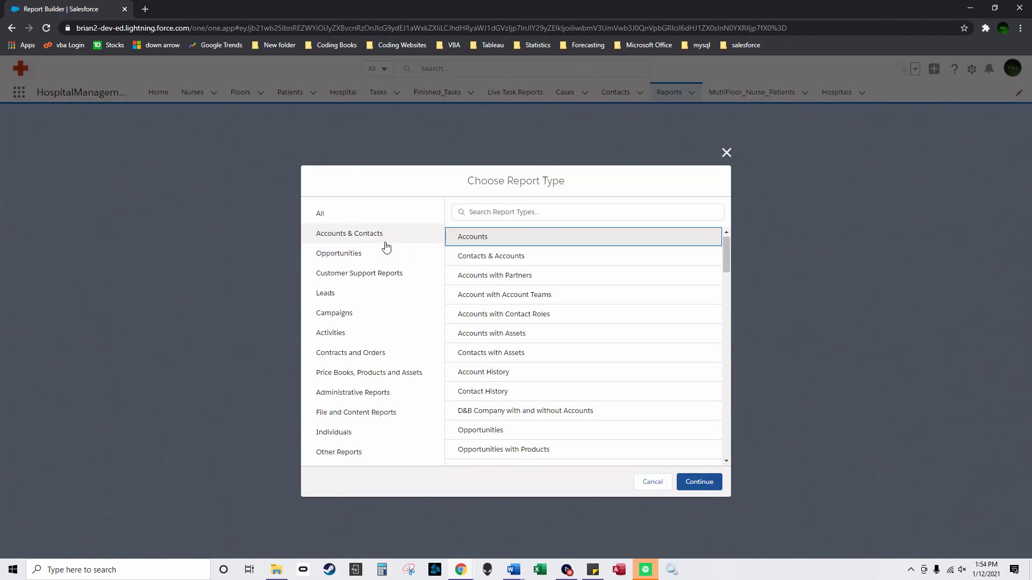
left_click(502, 212)
type("task")
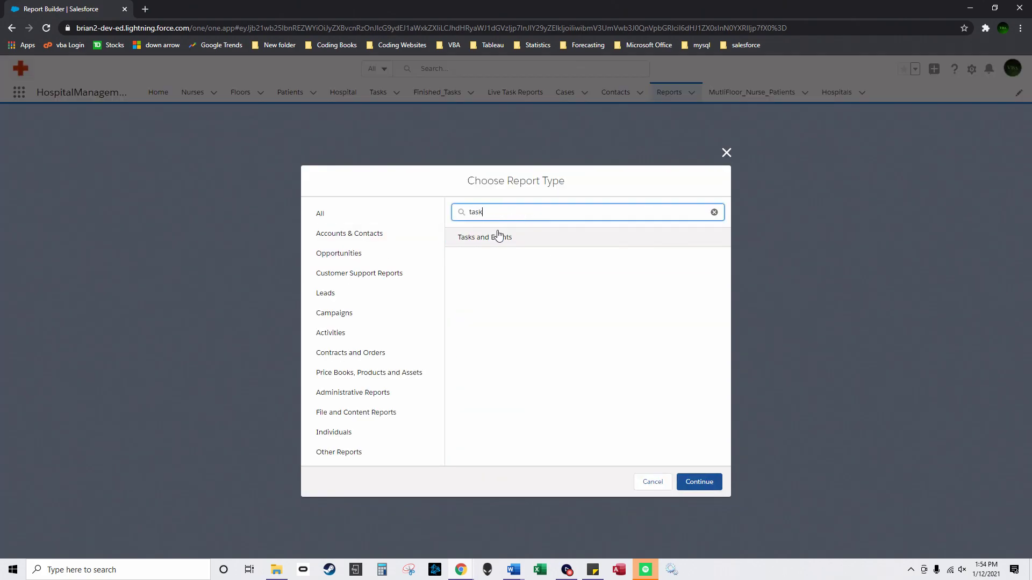
left_click(698, 482)
left_click(118, 151)
Step: Set the Show Me filter to All activities and the date range to All Time
left_click(111, 222)
left_click(206, 144)
left_click(203, 218)
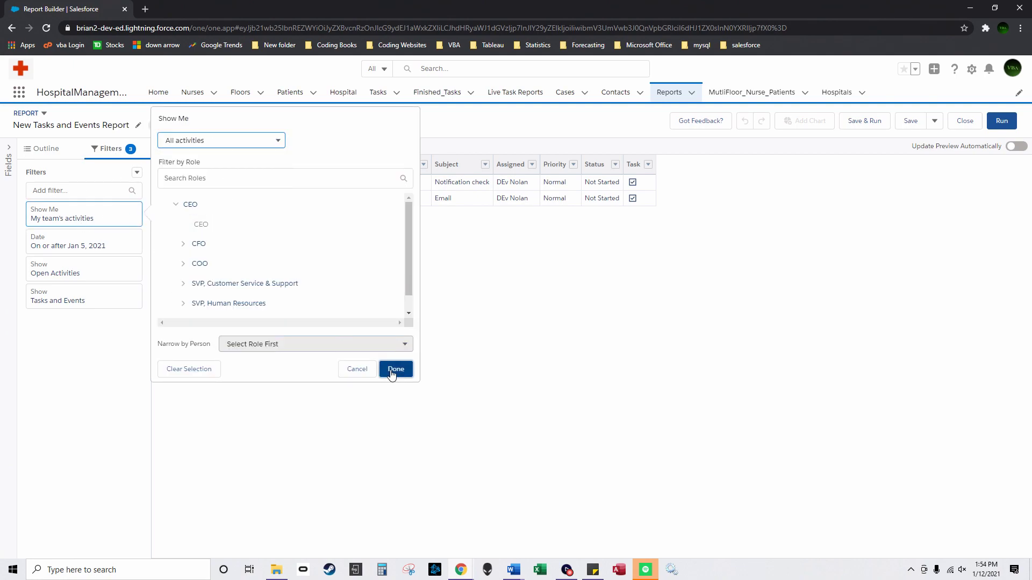
left_click(396, 369)
left_click(103, 244)
left_click(200, 234)
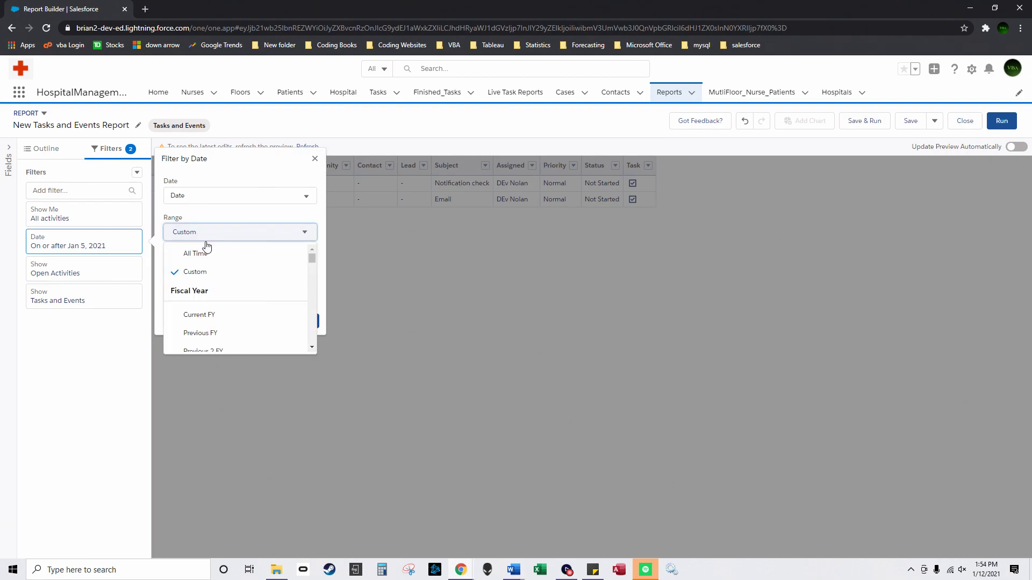
left_click(200, 251)
left_click(291, 273)
Step: Filter the report to Open & Completed activities and Tasks only
left_click(111, 269)
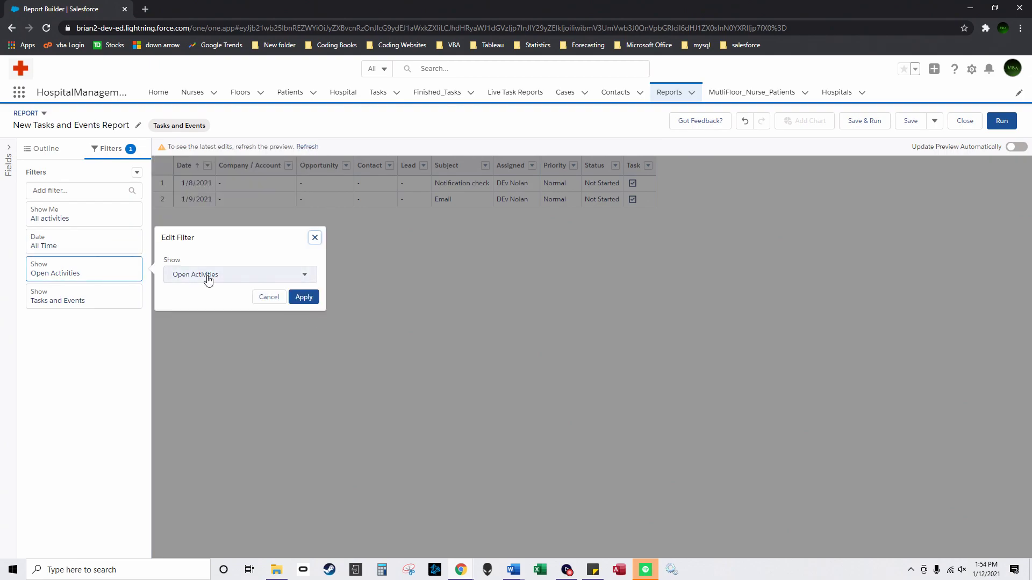
left_click(207, 276)
left_click(225, 333)
left_click(303, 297)
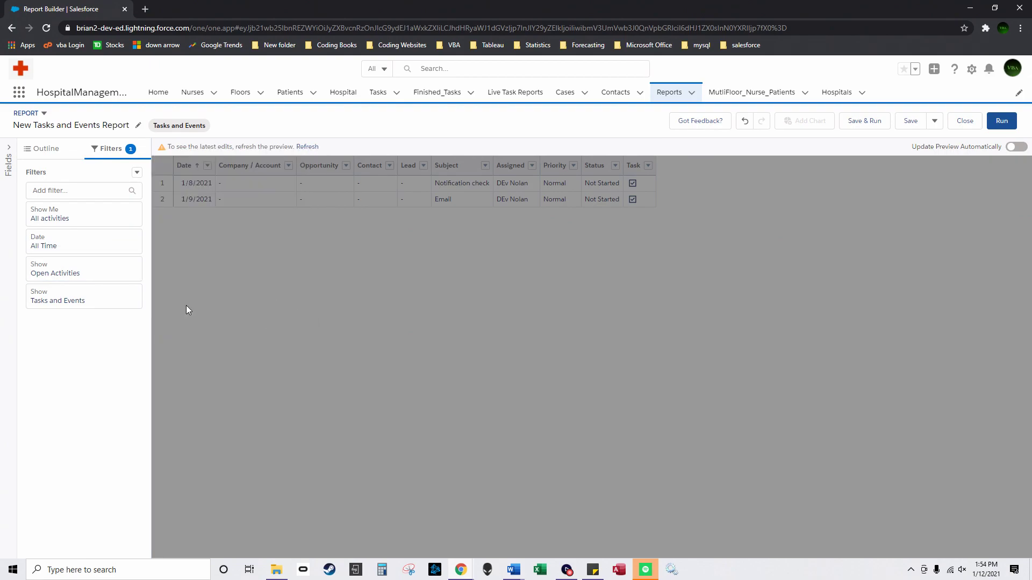
left_click(101, 301)
left_click(217, 307)
left_click(224, 325)
left_click(303, 324)
Step: Add Closed and Nurse columns, group rows by Nurse and columns by Closed, and refresh
left_click(41, 151)
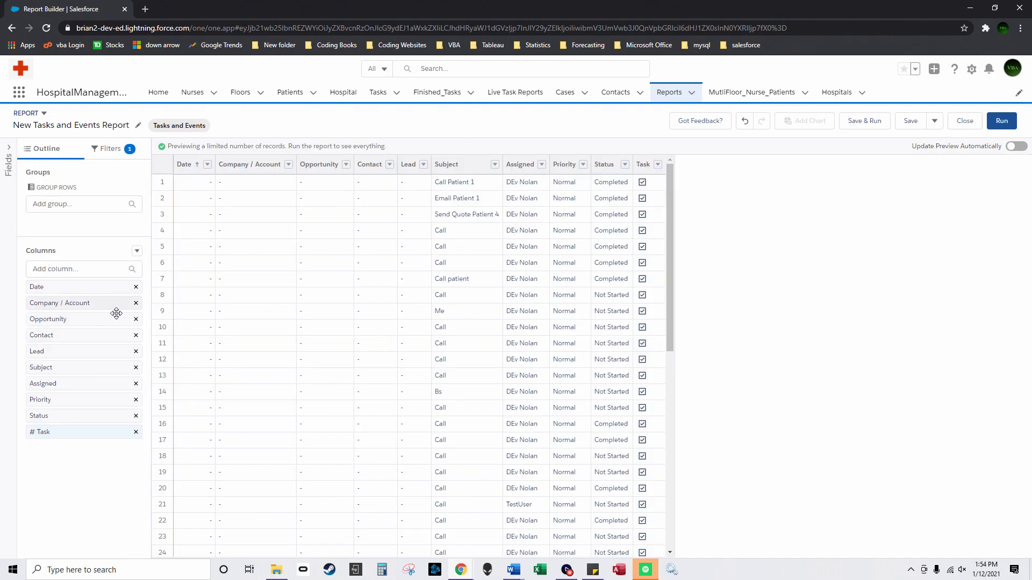
left_click(73, 271)
type("clo")
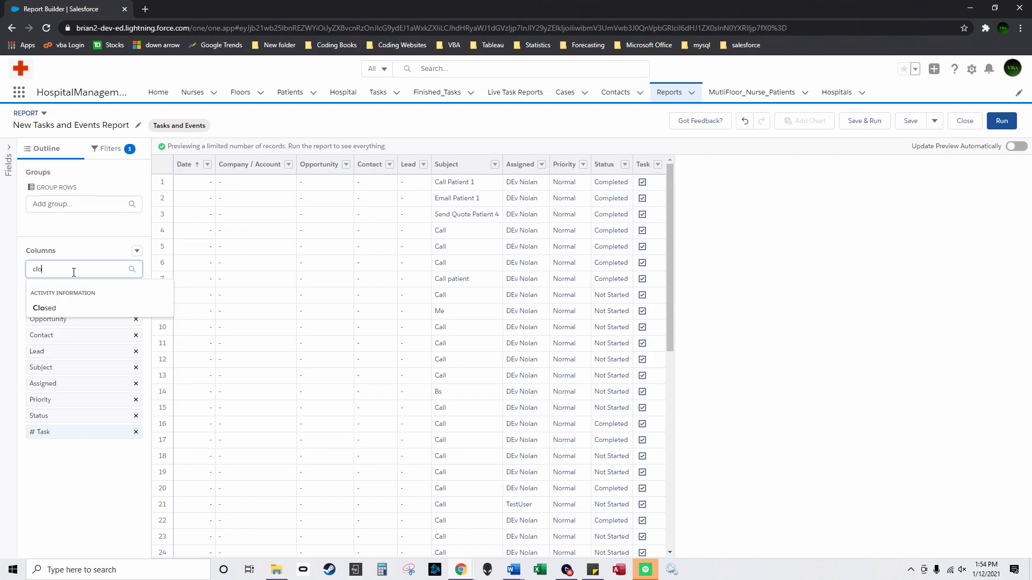
left_click(75, 309)
left_click(77, 269)
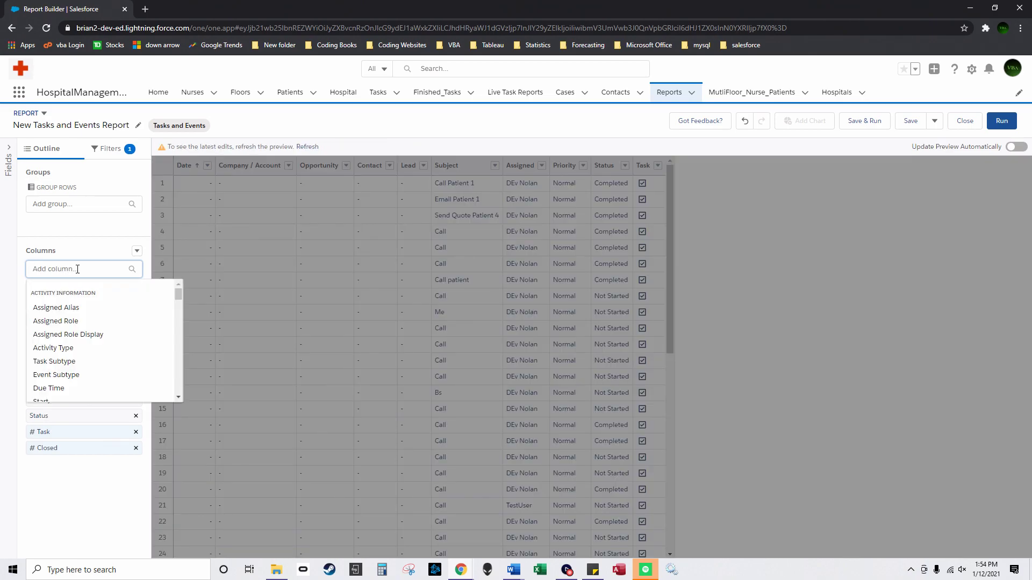
type("nurse")
left_click(76, 315)
left_click_drag(74, 464, 70, 217)
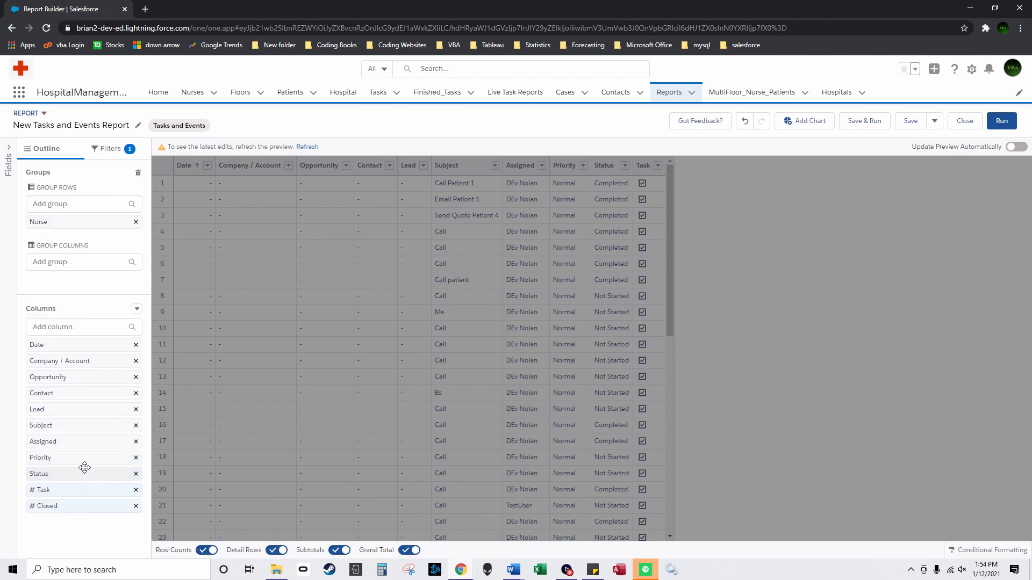
left_click_drag(46, 506, 73, 283)
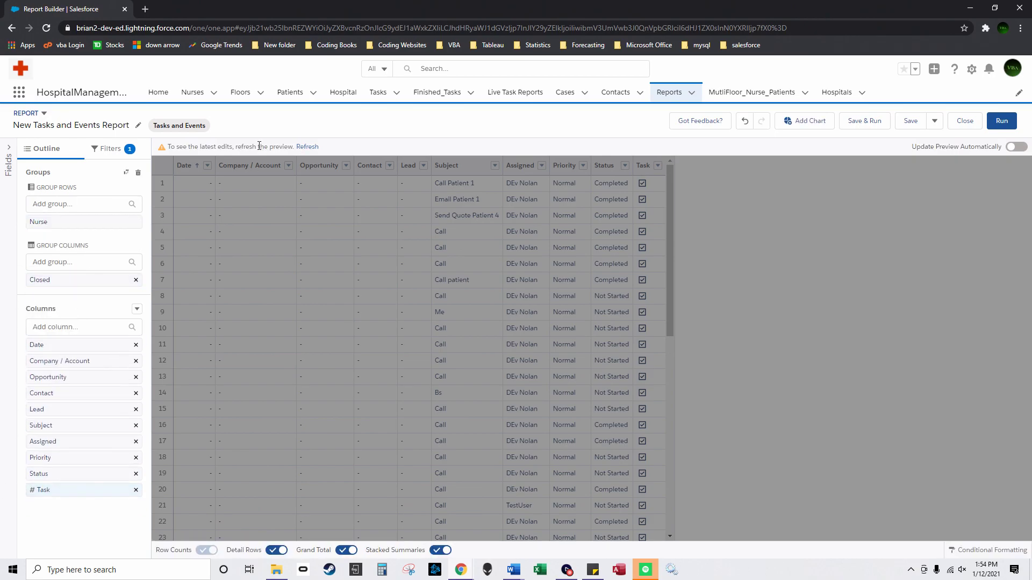
left_click(317, 146)
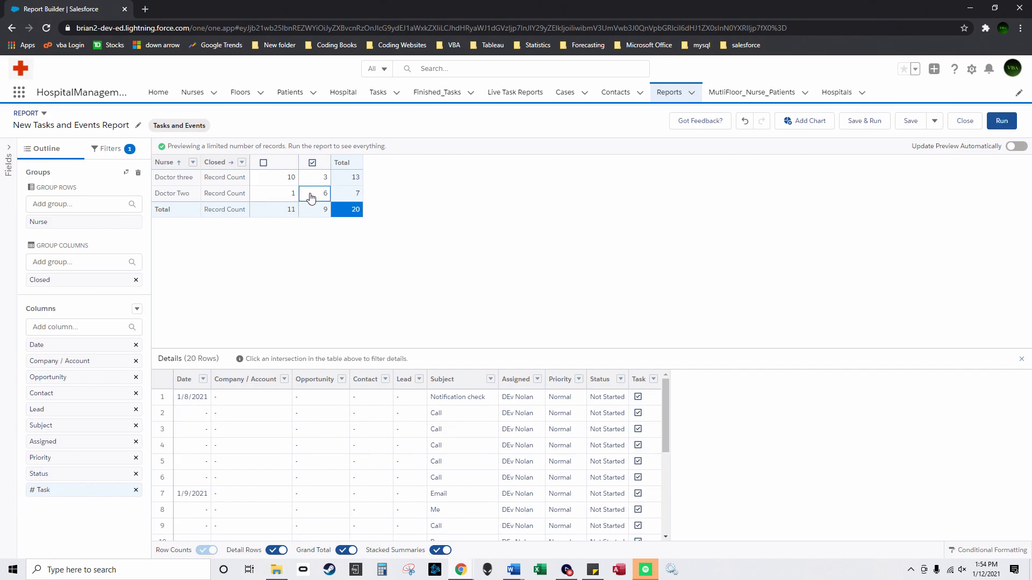
Step: Add a chart to the report and switch it to Stacked Column
left_click(809, 121)
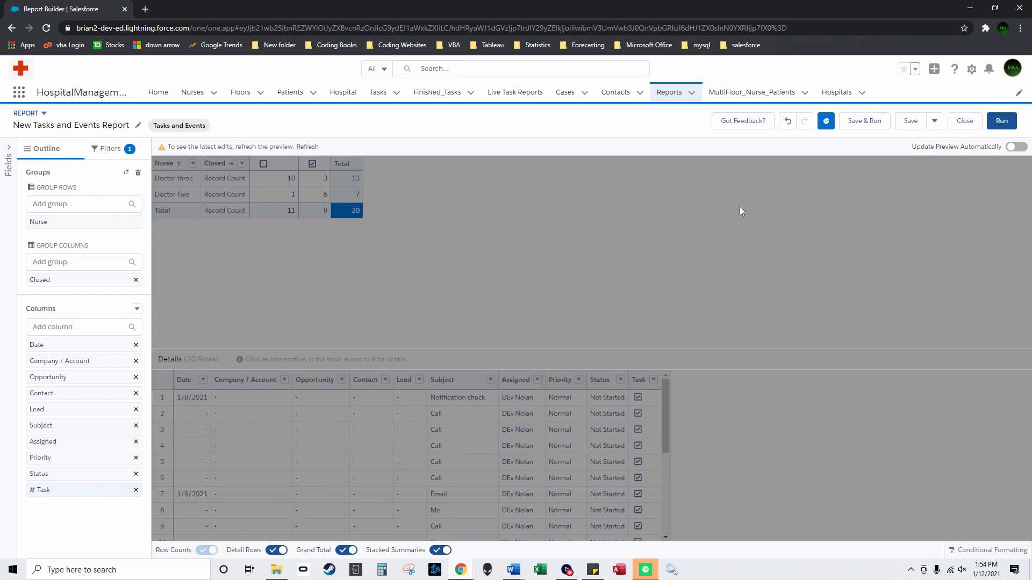
left_click(316, 147)
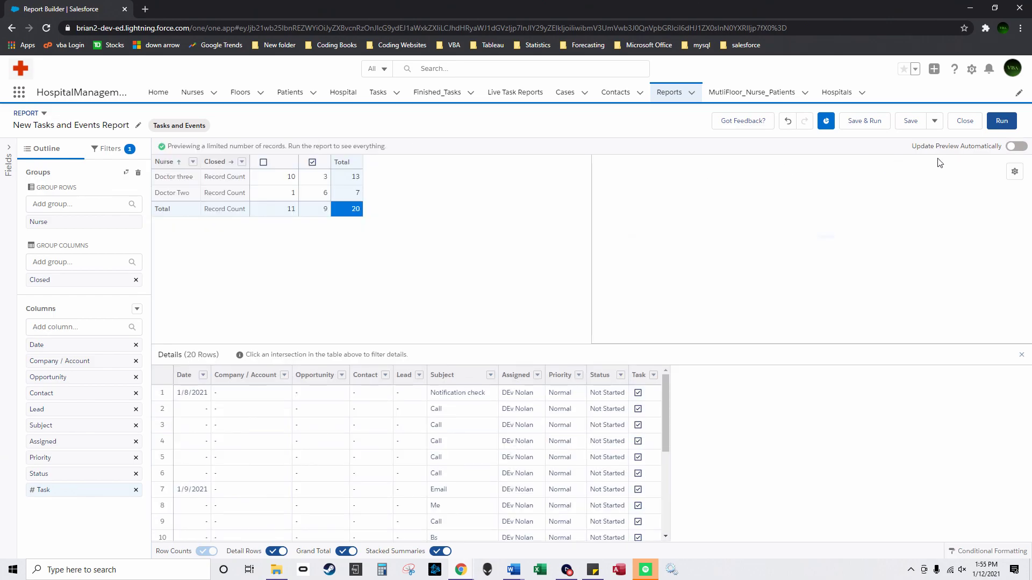
left_click(1014, 171)
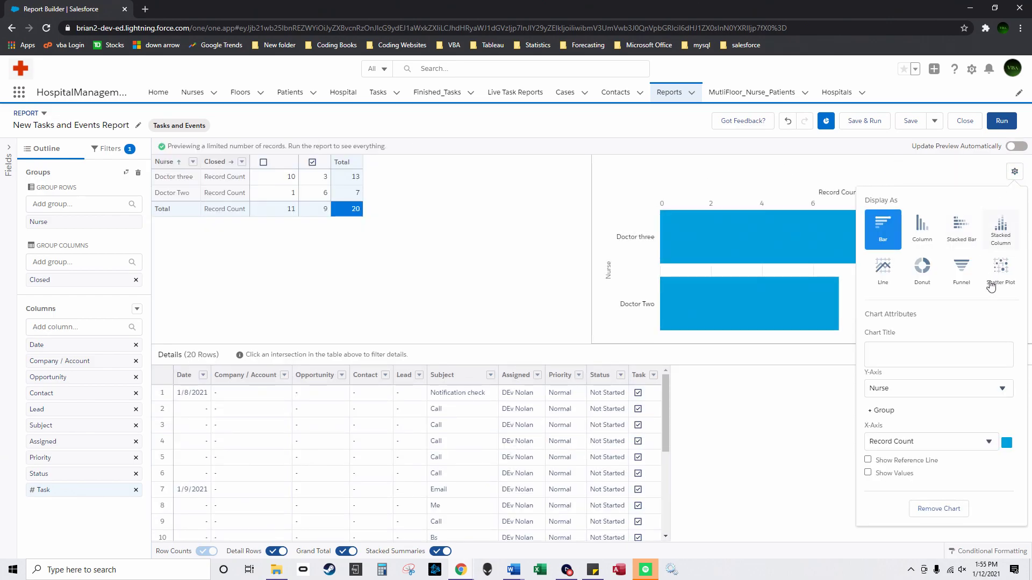
left_click(1001, 228)
scroll(983, 505, "down", 1)
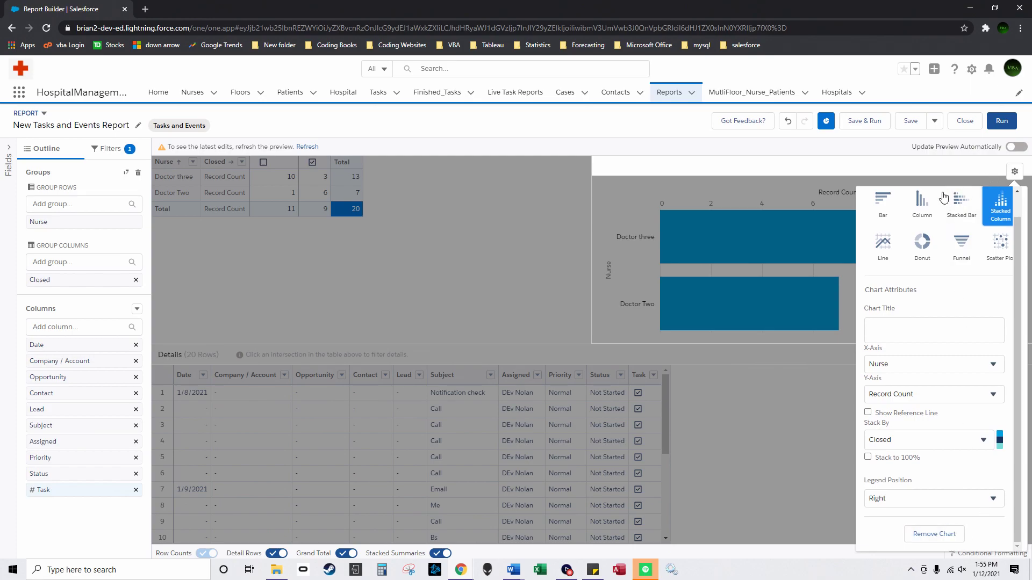
left_click(307, 148)
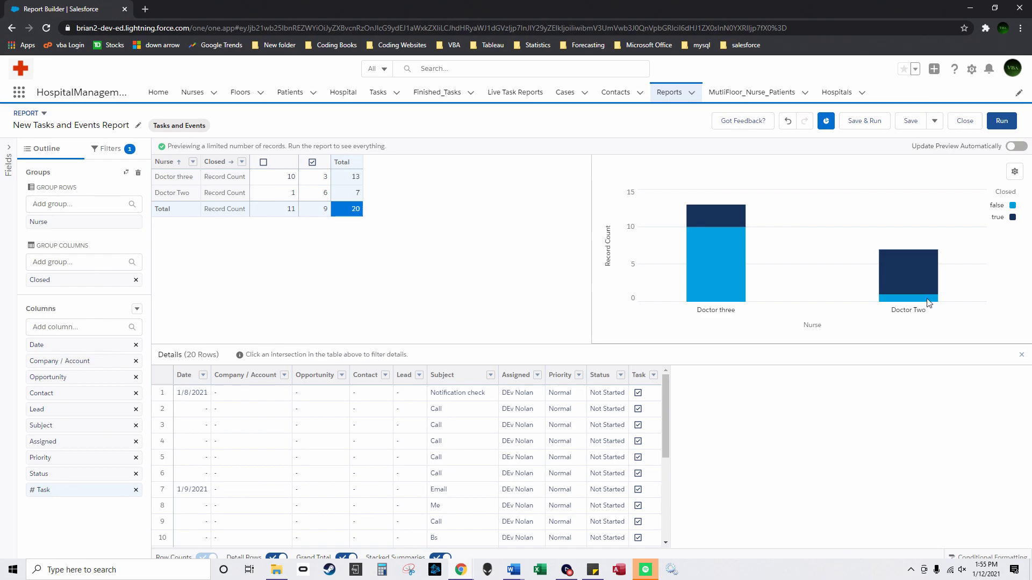
Step: Start saving the report with Public Reports as folder, then close the save dialog
left_click(865, 121)
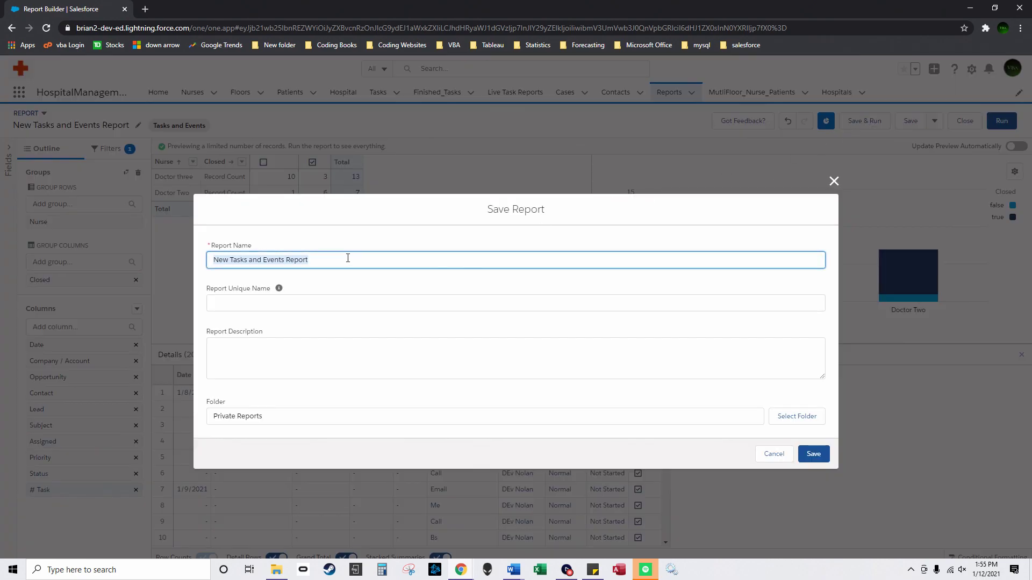
type("Public Report 1 Doc")
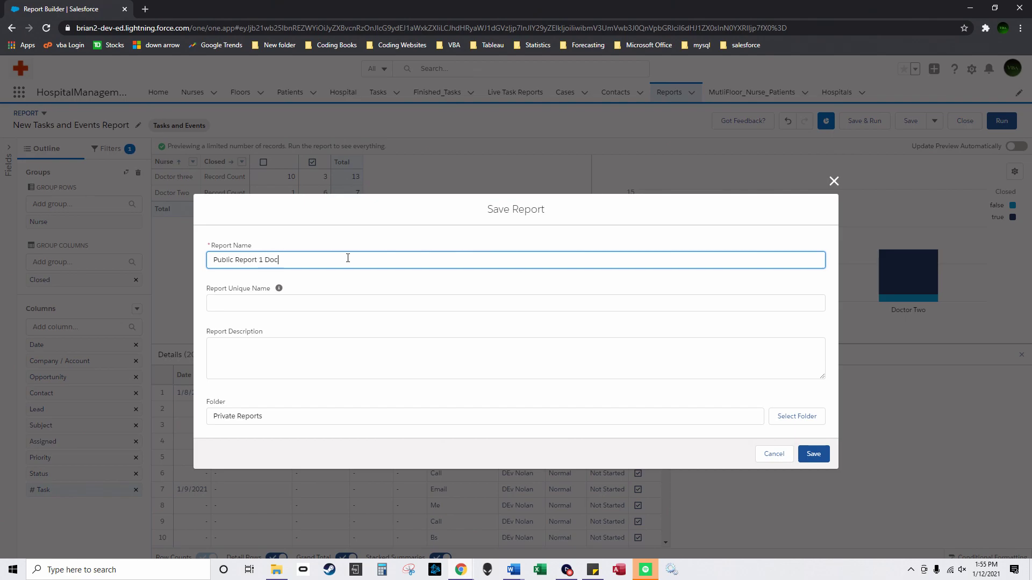
left_click(311, 415)
left_click(797, 417)
left_click(371, 270)
left_click(660, 510)
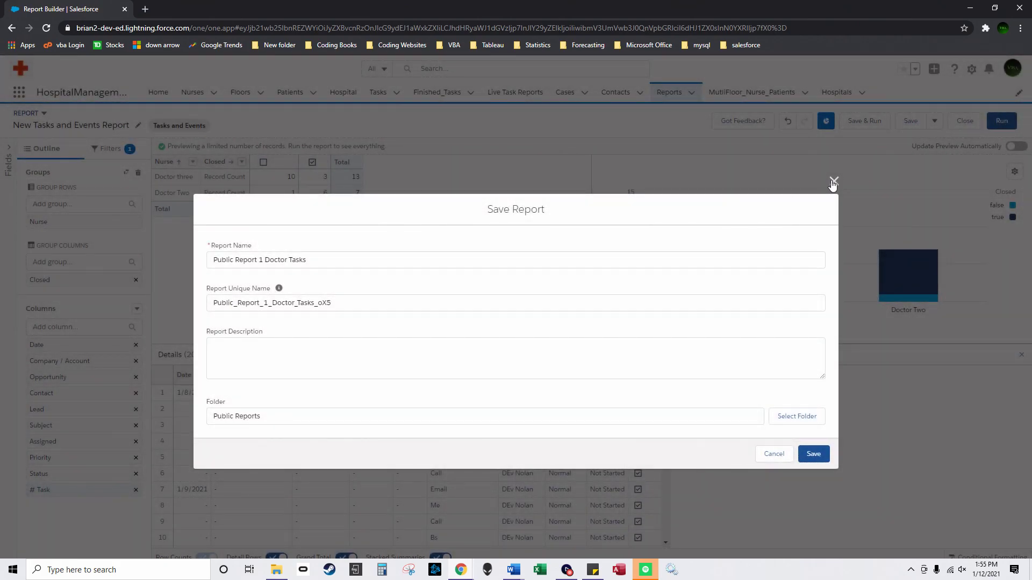
left_click(832, 182)
Step: Title the chart 'Open and Closed Tasks Nurses' and refresh the preview
left_click(1014, 171)
left_click(911, 351)
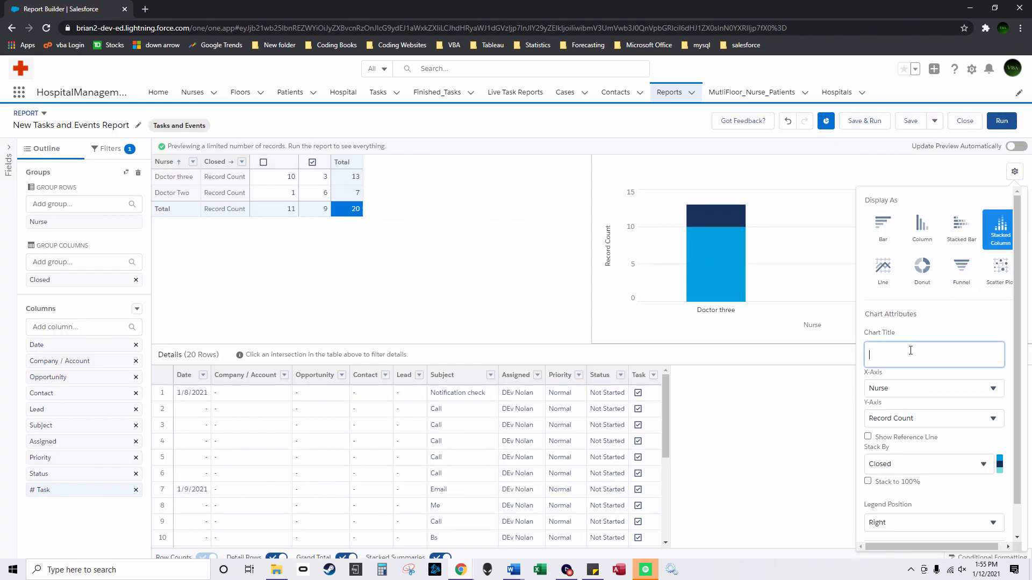
type("Open and Closed Tasks")
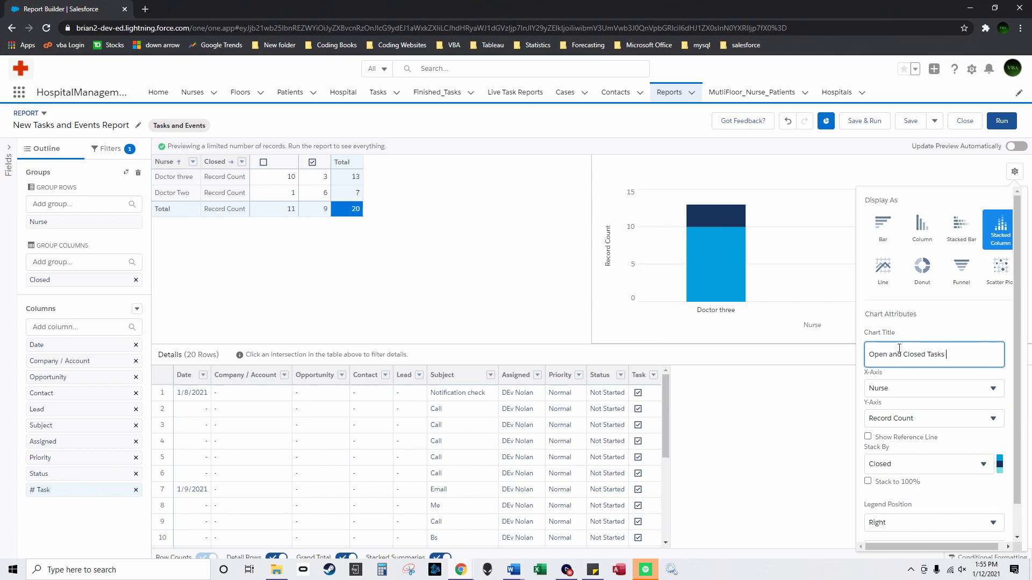
key("ctrl+shift+Left")
key("ctrl+shift+Left")
type("N")
key("Return")
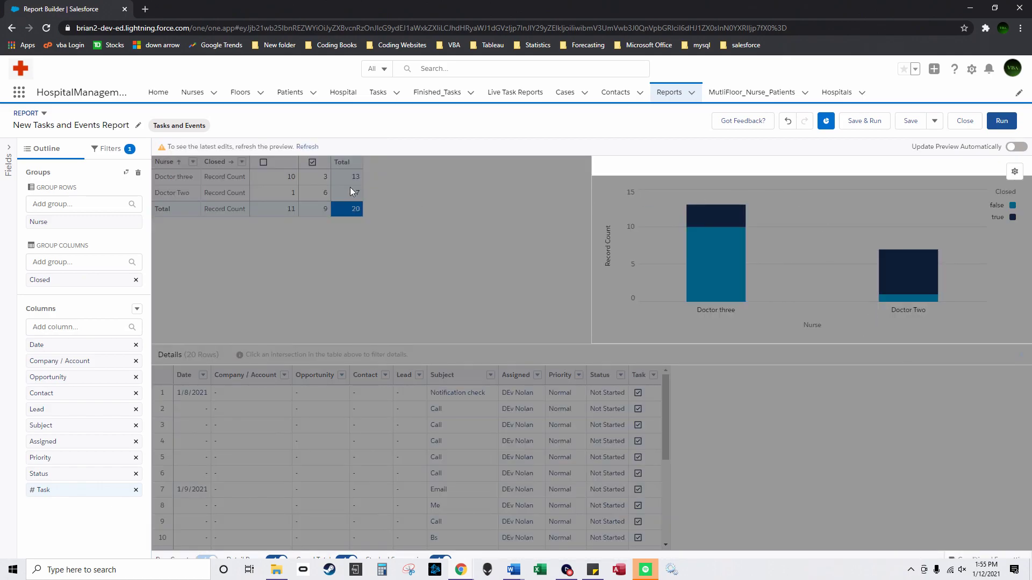
left_click(307, 146)
Step: Save the report as 'Custom_1_Doctor_Open Tasks' in the Public Reports folder
left_click(863, 122)
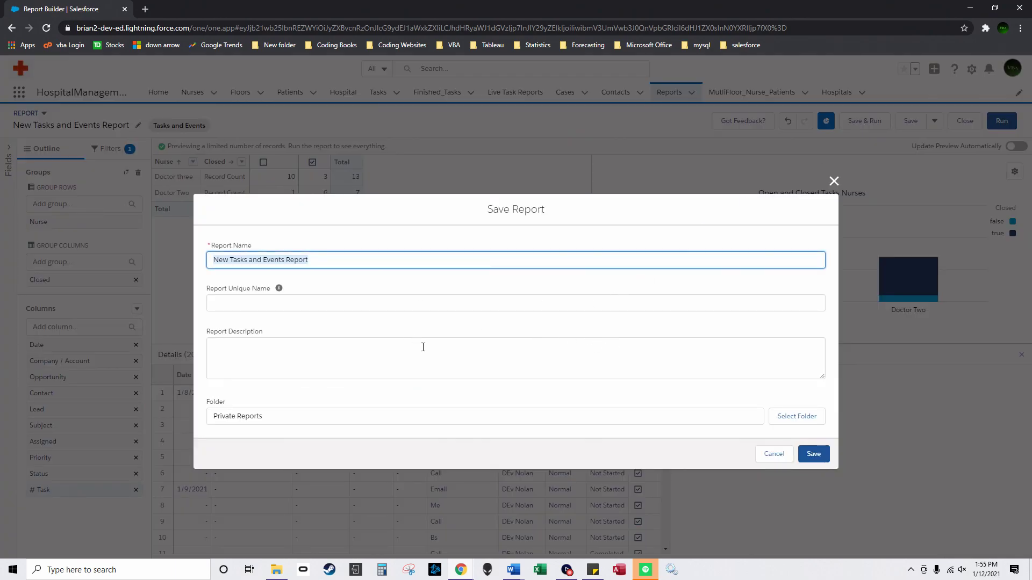
left_click(306, 415)
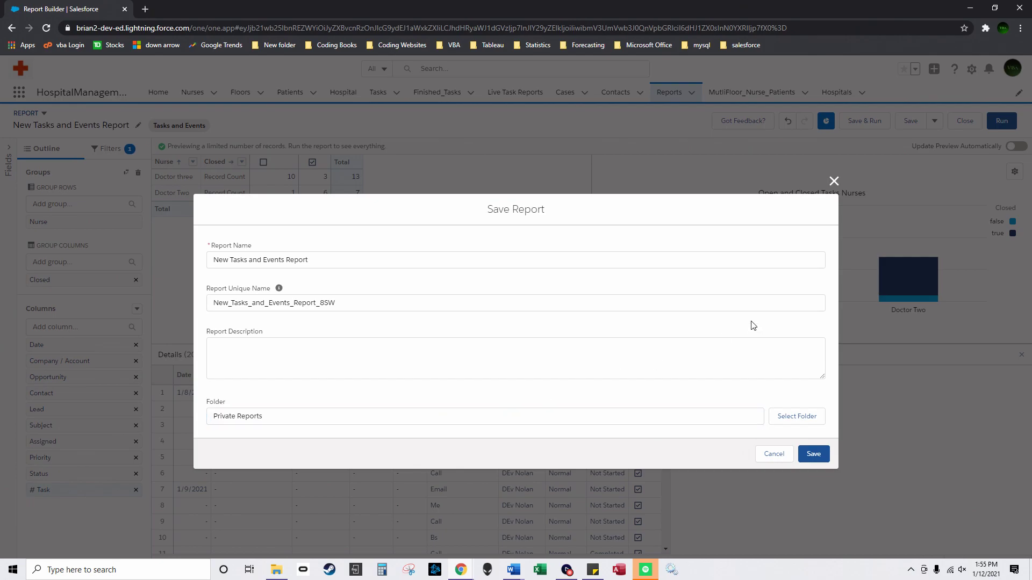
left_click(797, 417)
left_click(371, 271)
left_click(664, 513)
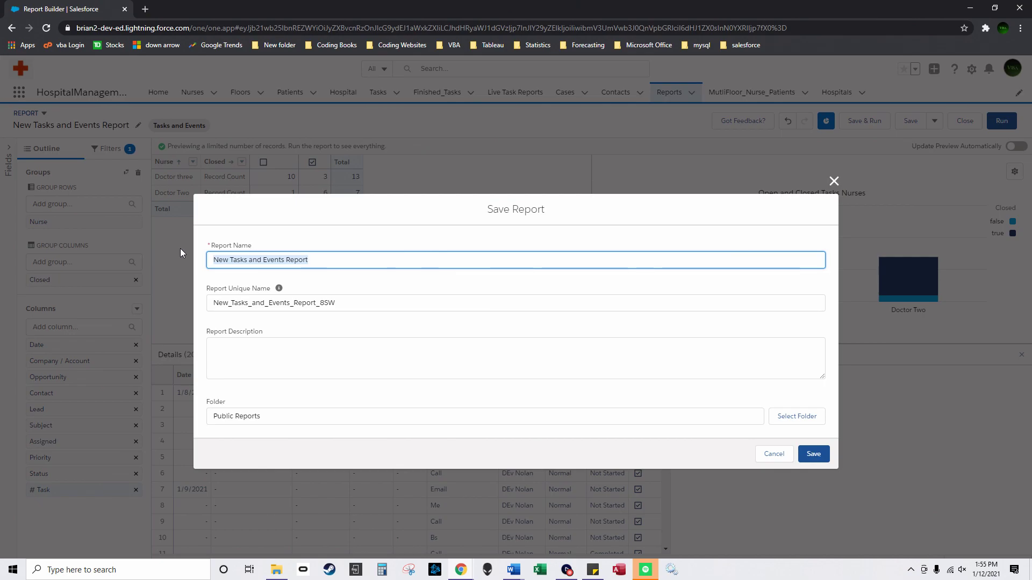
type("Custom_1_Doctor_Open Tasks")
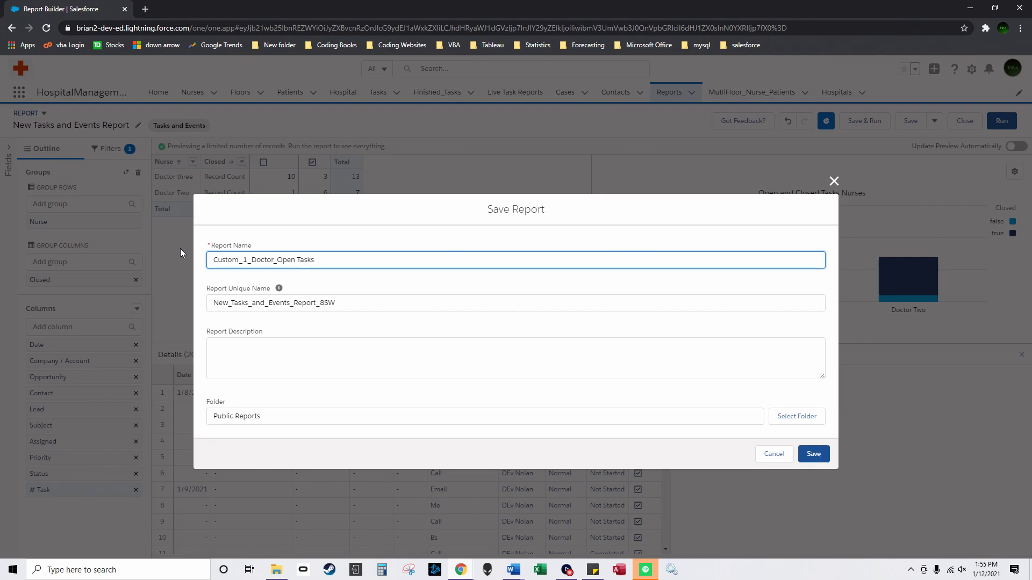
left_click(813, 453)
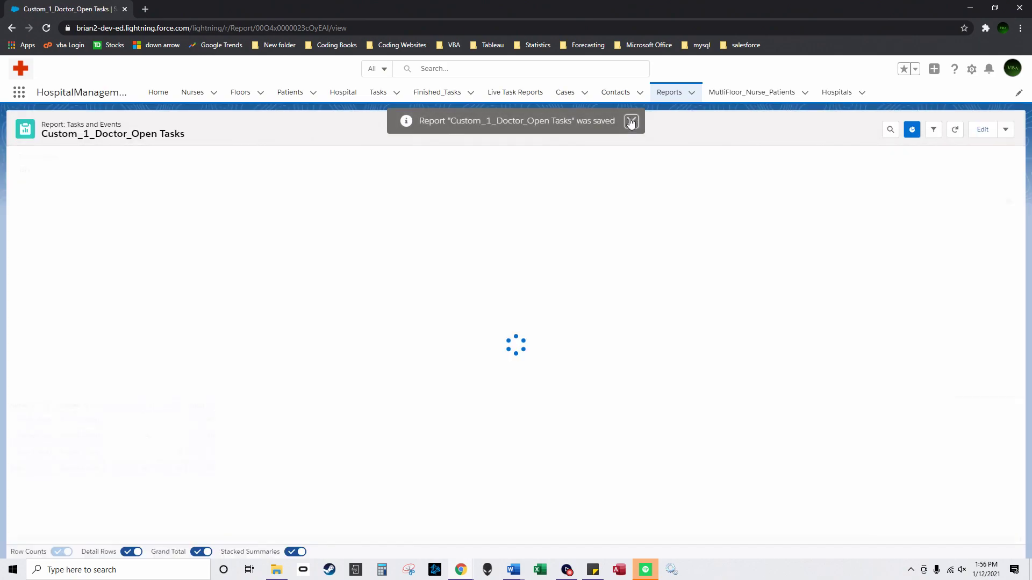
left_click(631, 121)
Step: Start another new report using the Tasks and Events report type
left_click(671, 92)
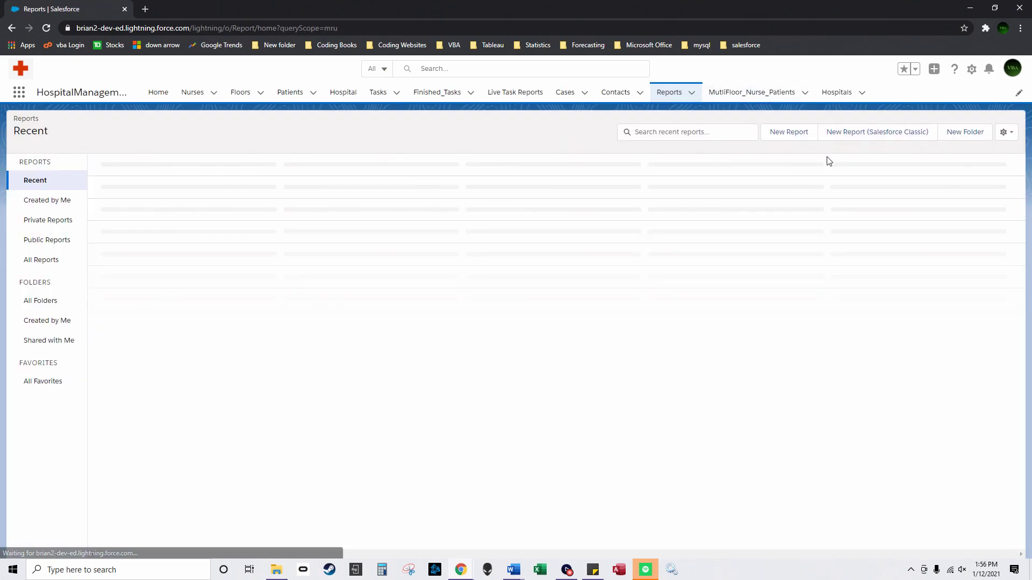
left_click(798, 131)
left_click(484, 212)
type("task")
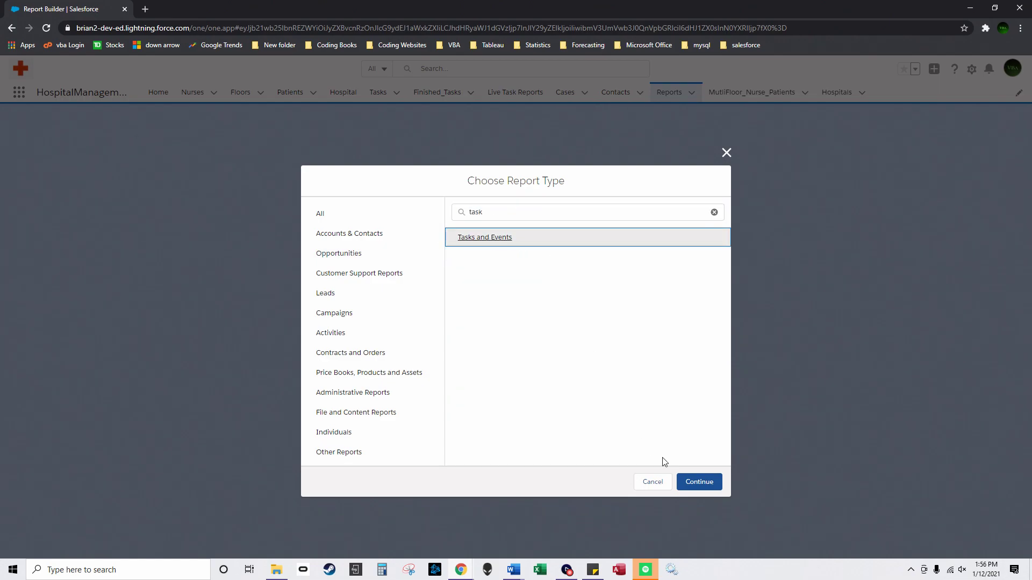
left_click(700, 482)
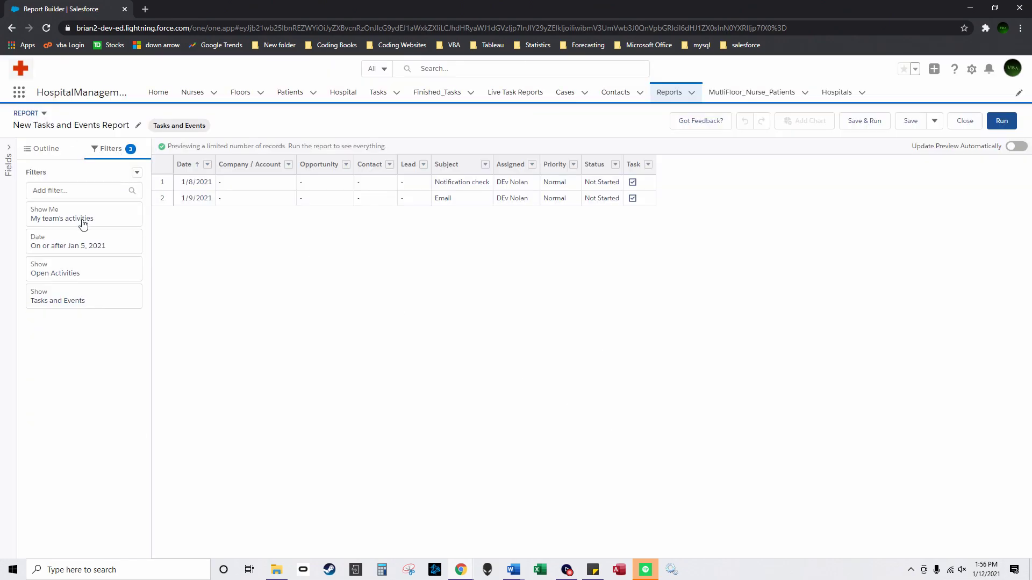
Step: Set the Show Me filter to All activities and the date range to All Time
left_click(84, 224)
left_click(203, 142)
left_click(202, 218)
left_click(396, 369)
left_click(83, 242)
left_click(231, 231)
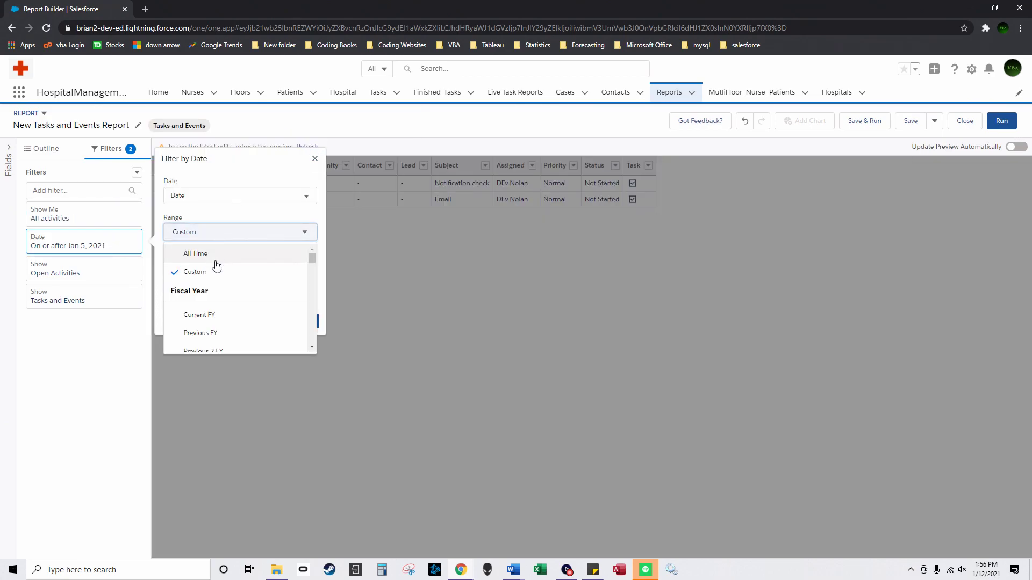
left_click(215, 257)
left_click(304, 272)
Step: Set Show to Open & Completed Activities and limit Tasks and Events to Tasks
left_click(83, 269)
left_click(228, 274)
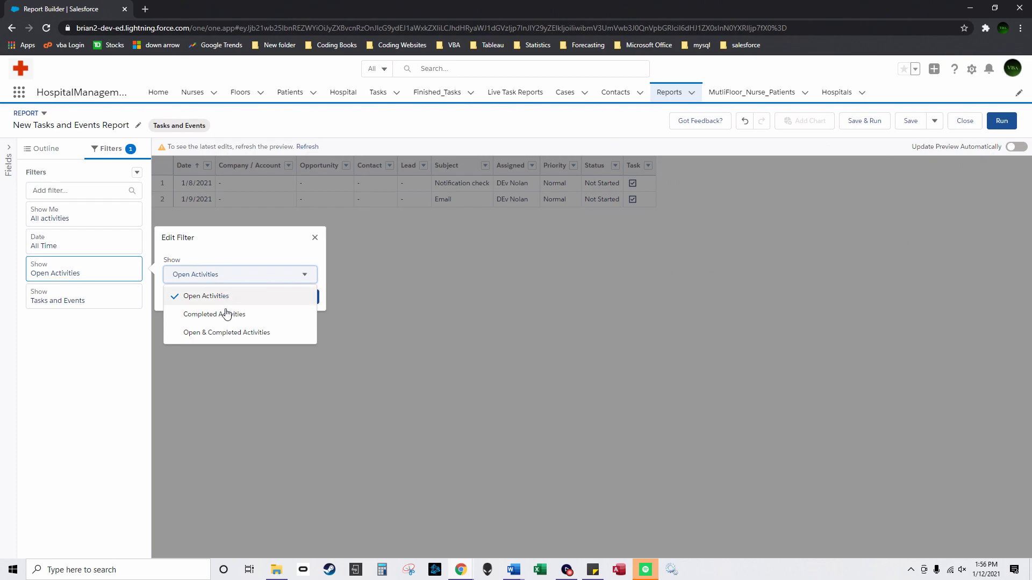
left_click(221, 333)
left_click(302, 297)
left_click(84, 296)
left_click(231, 303)
left_click(192, 323)
left_click(302, 324)
Step: Add Floor and Closed columns, grouping rows by Floor and columns by Closed
left_click(43, 148)
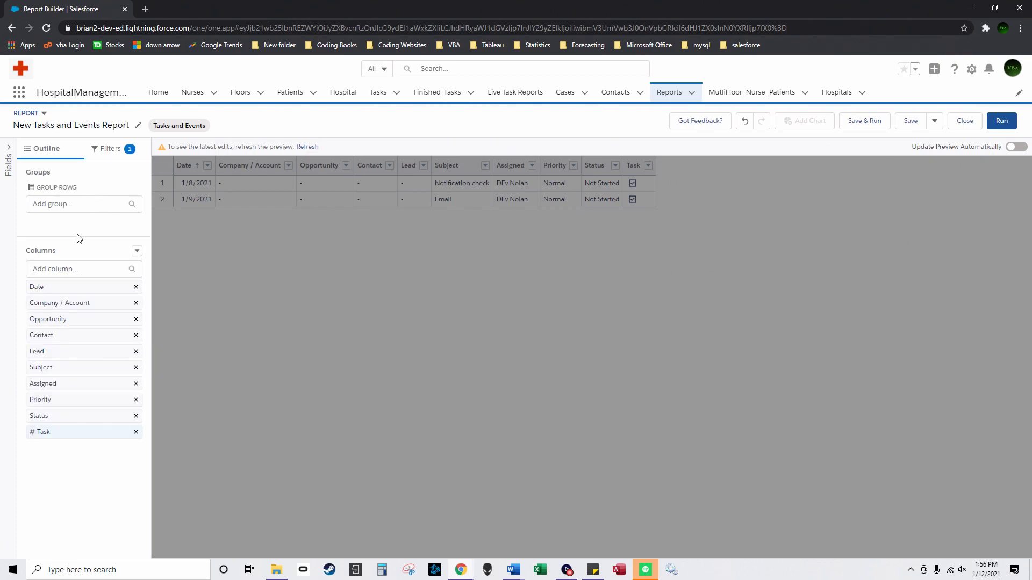
left_click(75, 269)
type("floor")
left_click(48, 307)
left_click(57, 271)
type("closed")
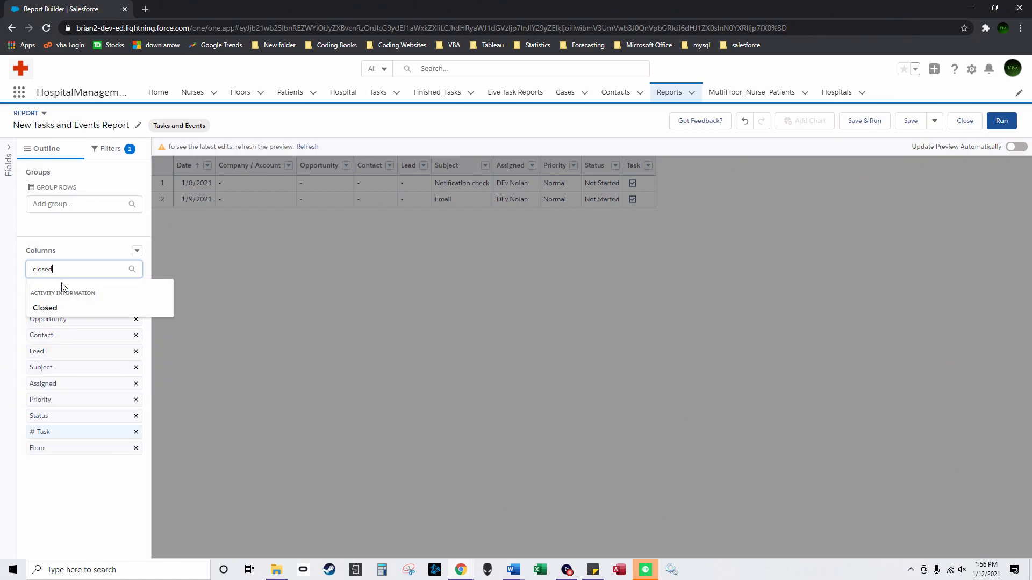
left_click(74, 306)
left_click_drag(60, 450, 80, 221)
left_click_drag(64, 504, 76, 288)
left_click(306, 150)
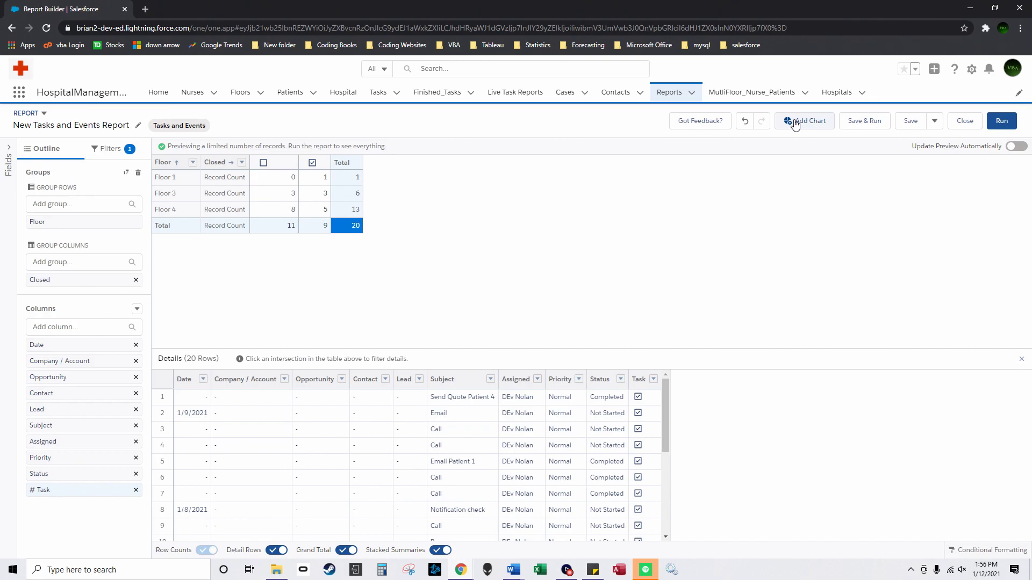
Step: Add a stacked column chart titled 'Open and Closed Floor Tasks' and refresh the preview
left_click(795, 123)
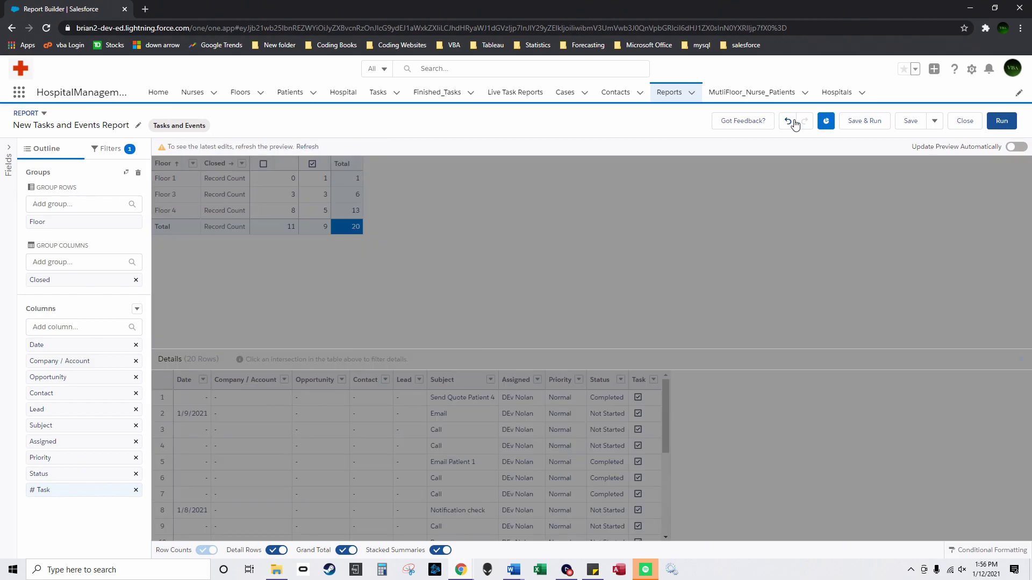
left_click(307, 147)
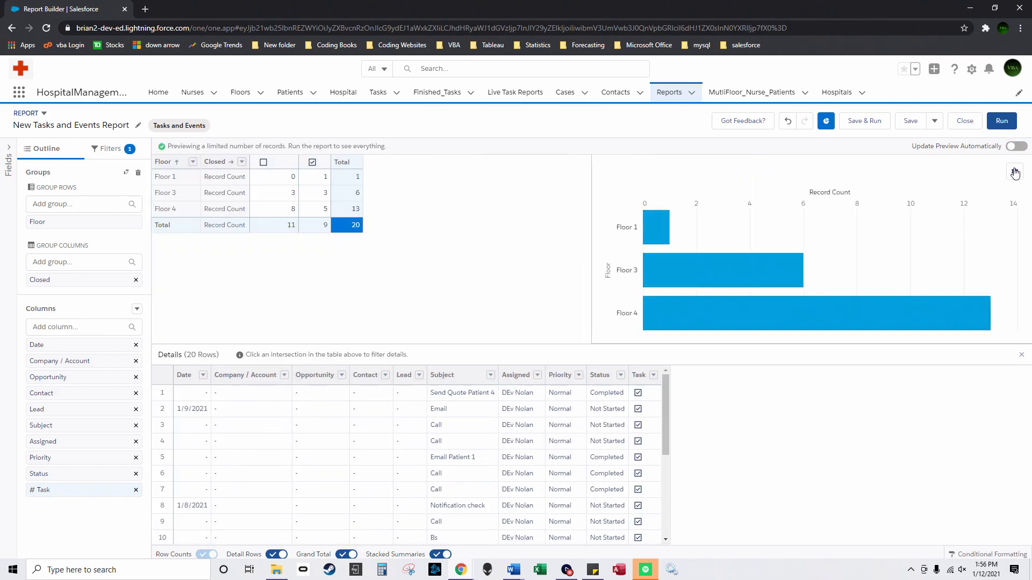
left_click(1014, 170)
left_click(997, 231)
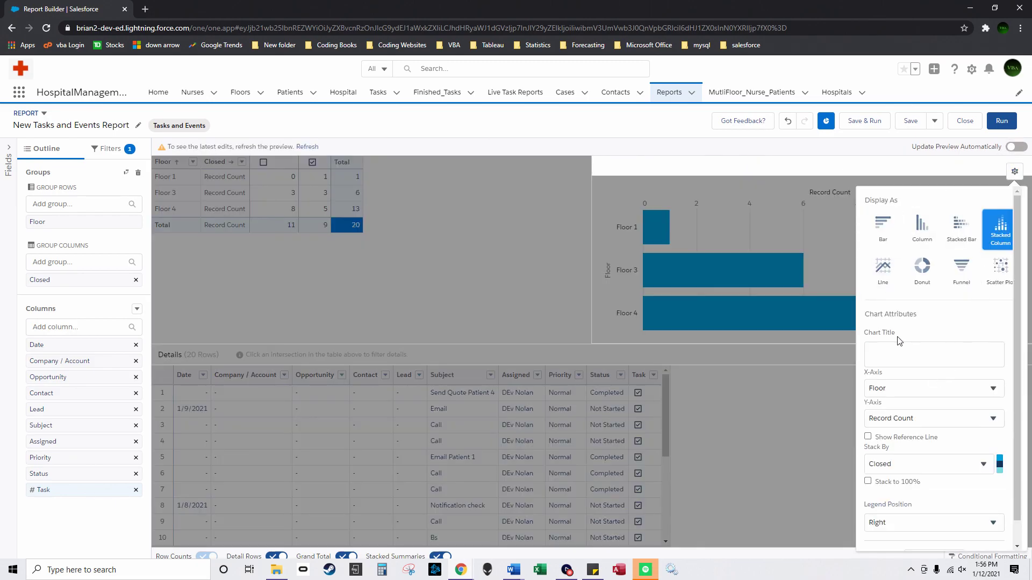
left_click(904, 356)
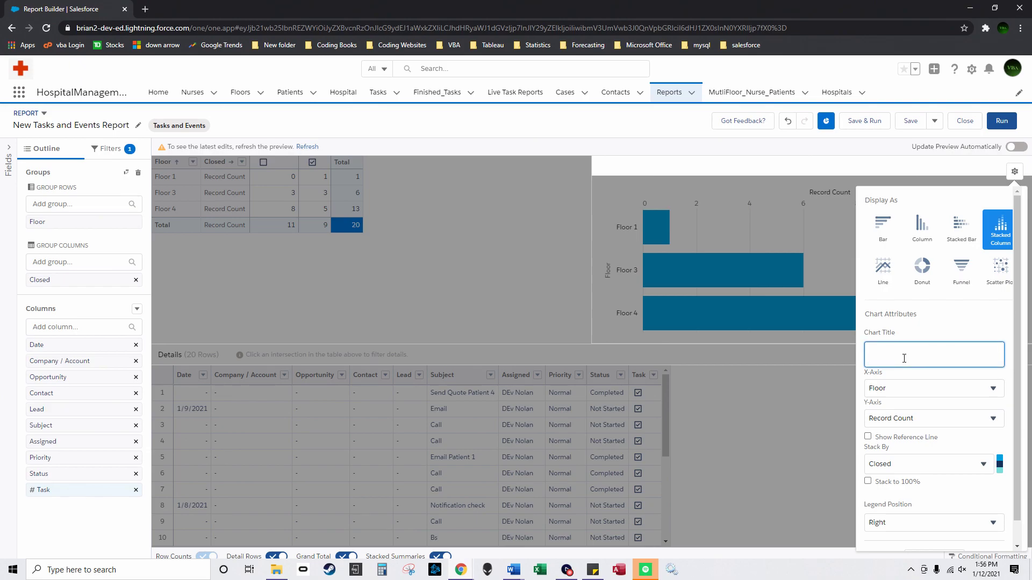
type("Open and Closed Floor Tasks")
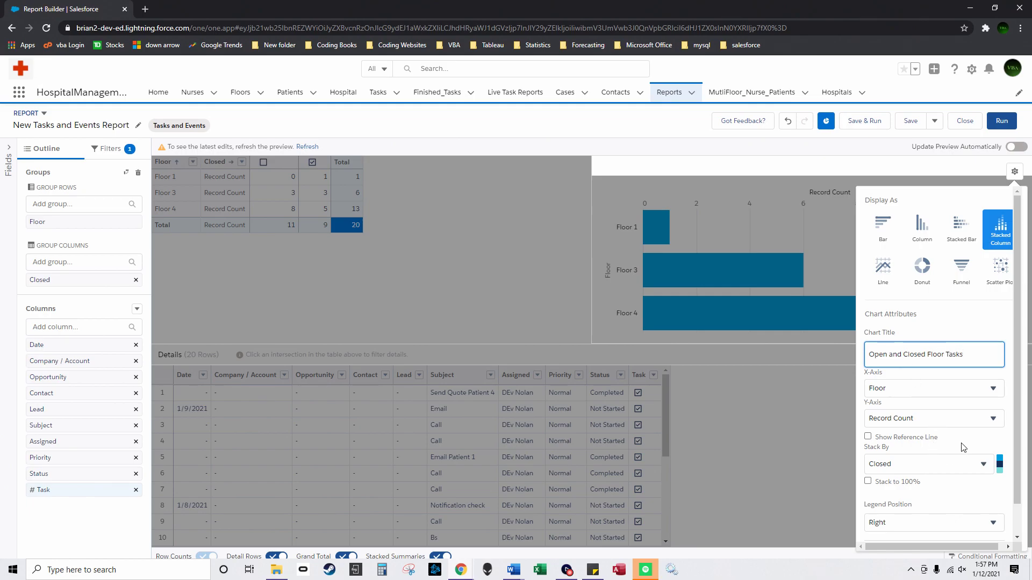
scroll(977, 485, "down", 1)
left_click(301, 145)
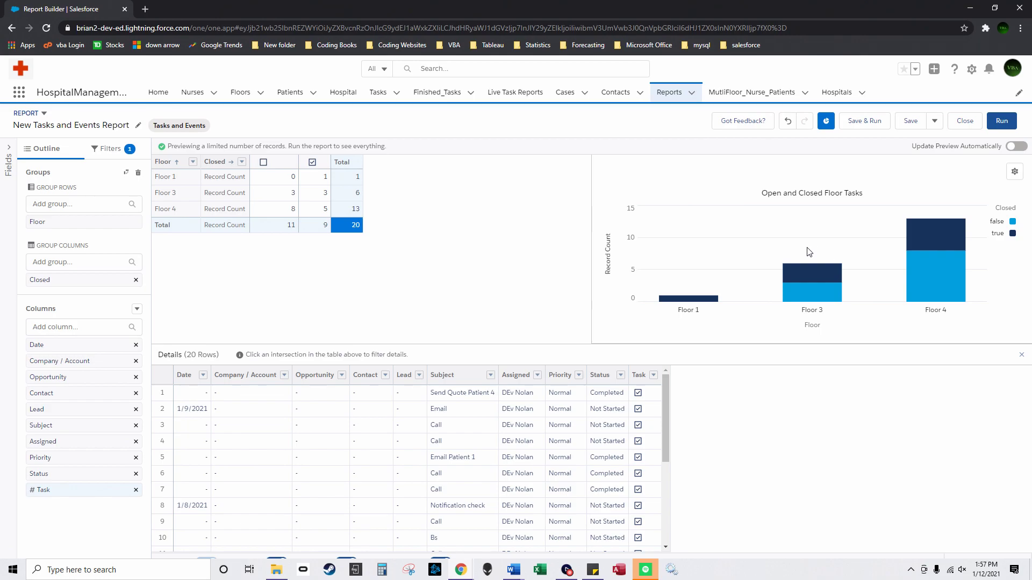
Step: Save the report as 'Custom_Floor_# tasks' in Public Reports and go to Setup
left_click(864, 121)
type("Custom_Floor_")
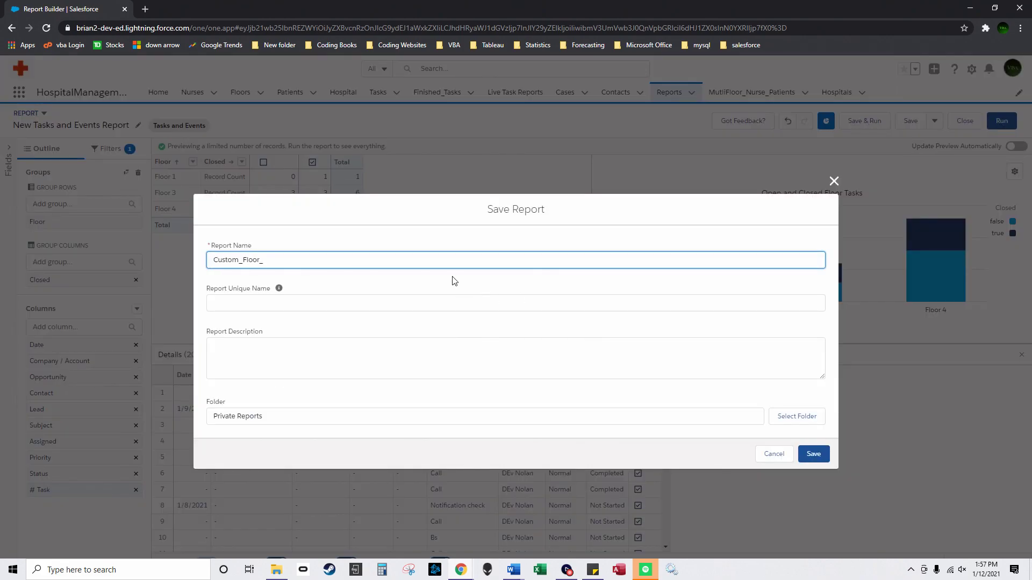
type("# tasks")
left_click(793, 400)
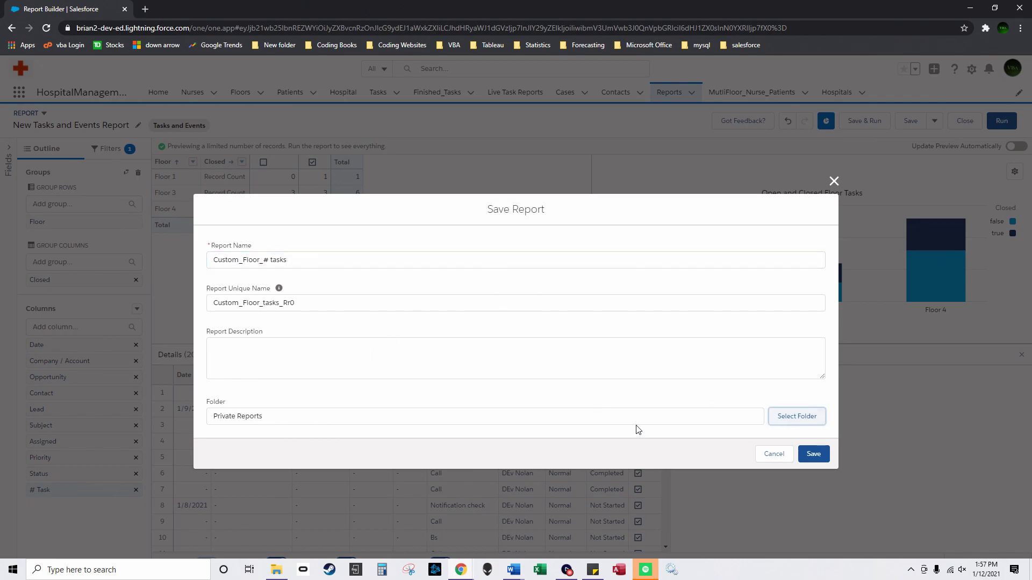
left_click(795, 417)
left_click(376, 270)
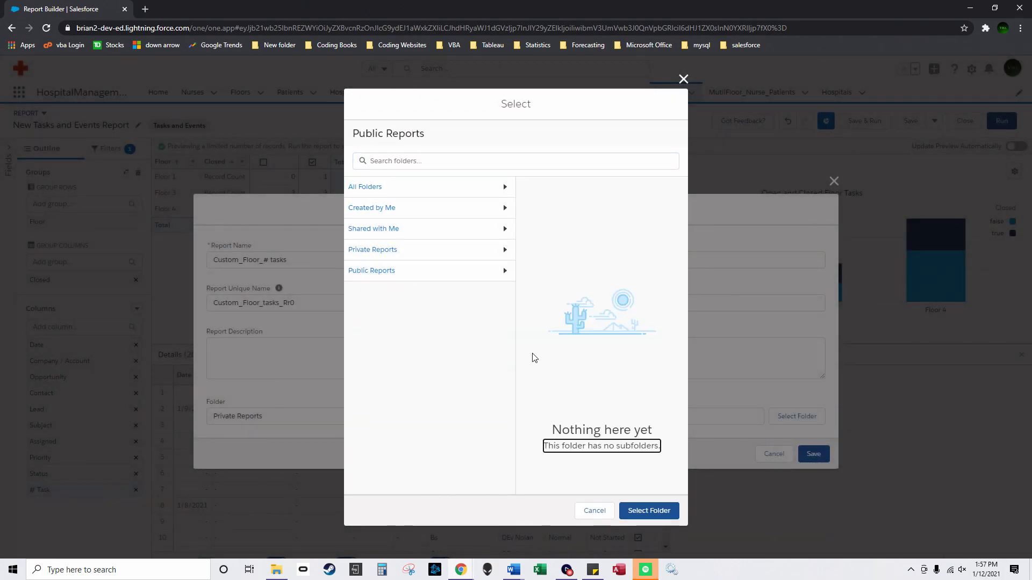
left_click(660, 511)
left_click(813, 455)
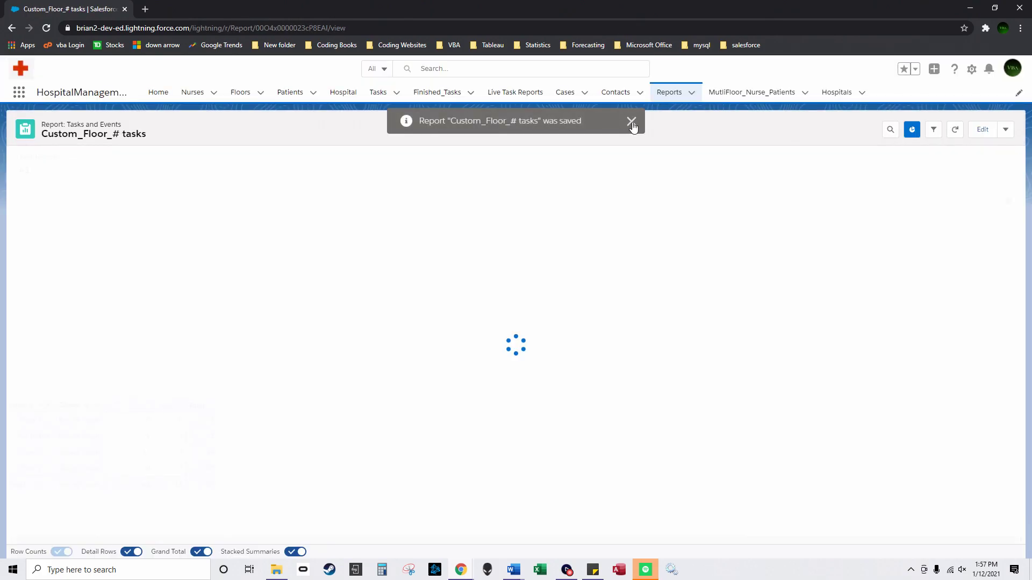
left_click(632, 122)
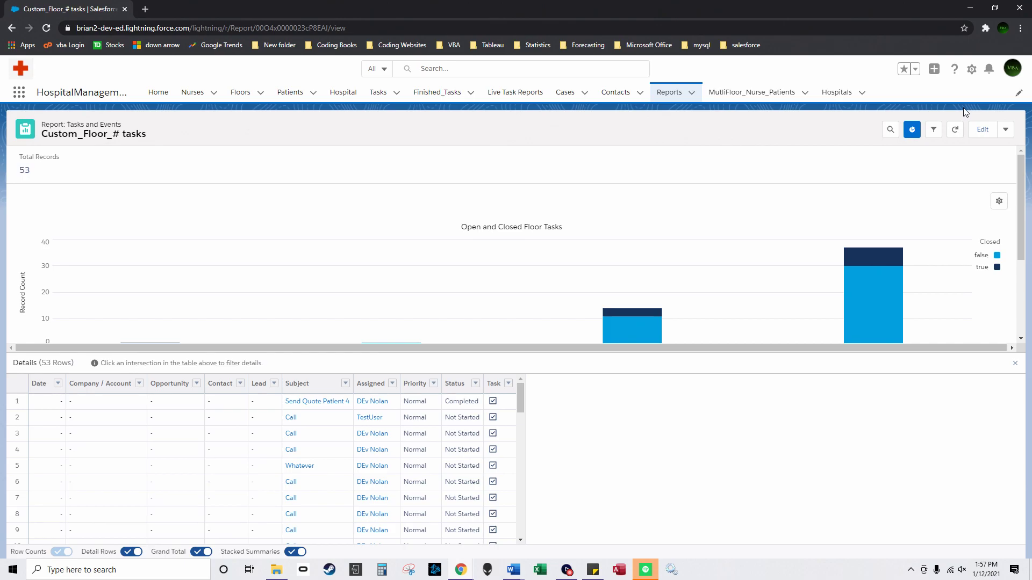
left_click(972, 69)
left_click(941, 104)
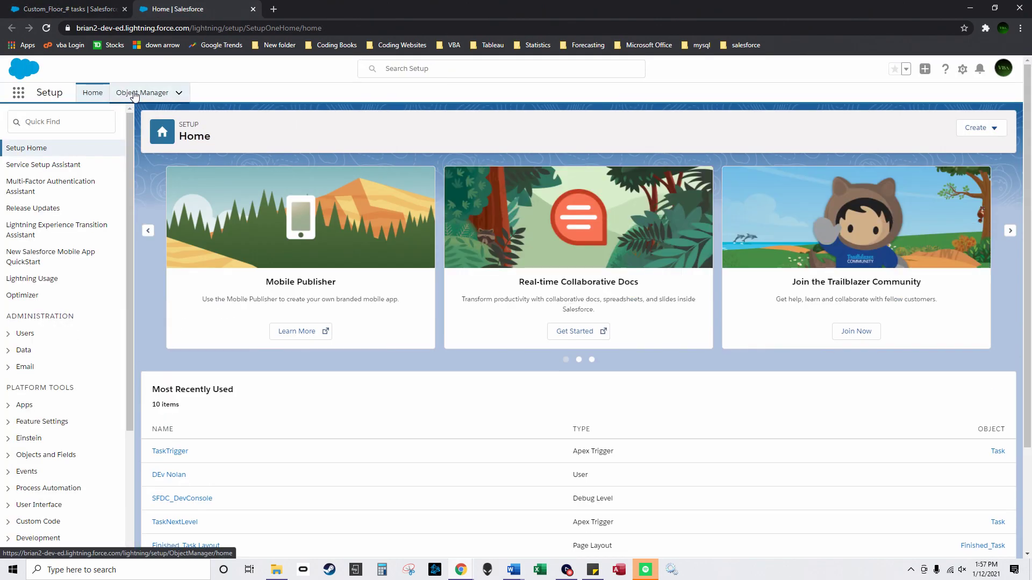
Step: Go to the Nurse object's Lightning Record Pages in Object Manager
left_click(135, 95)
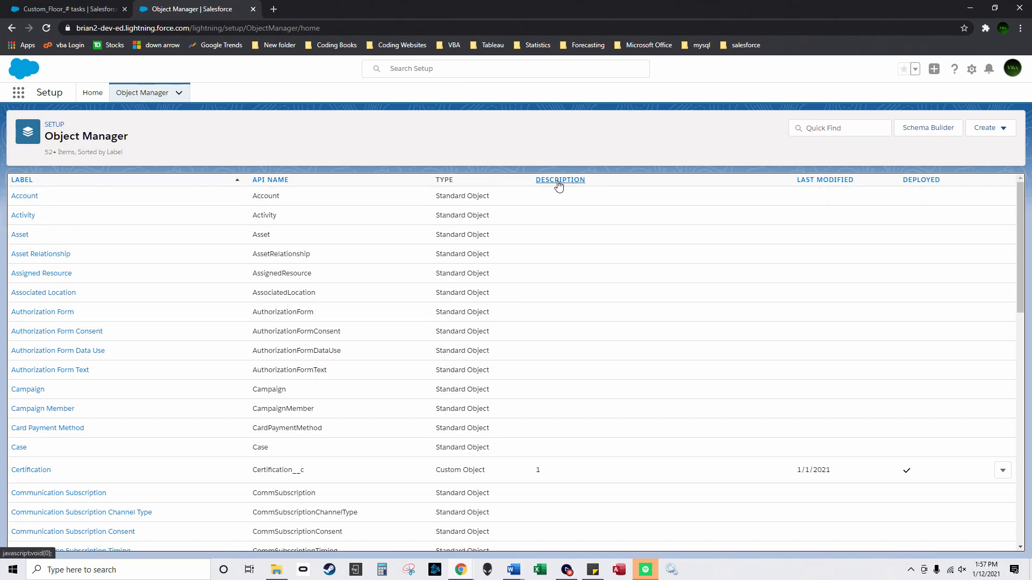
left_click(560, 183)
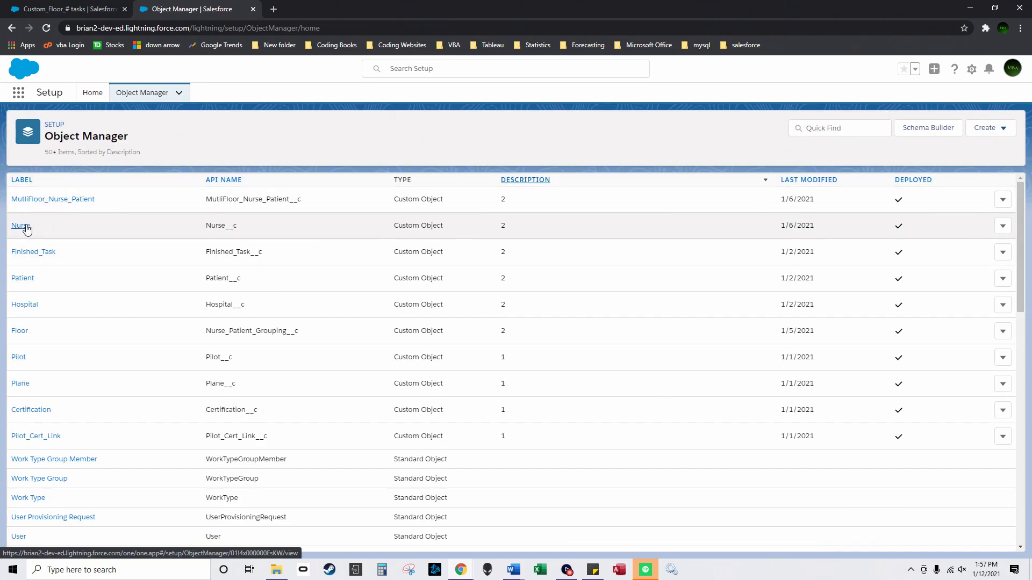
left_click(22, 226)
left_click(64, 237)
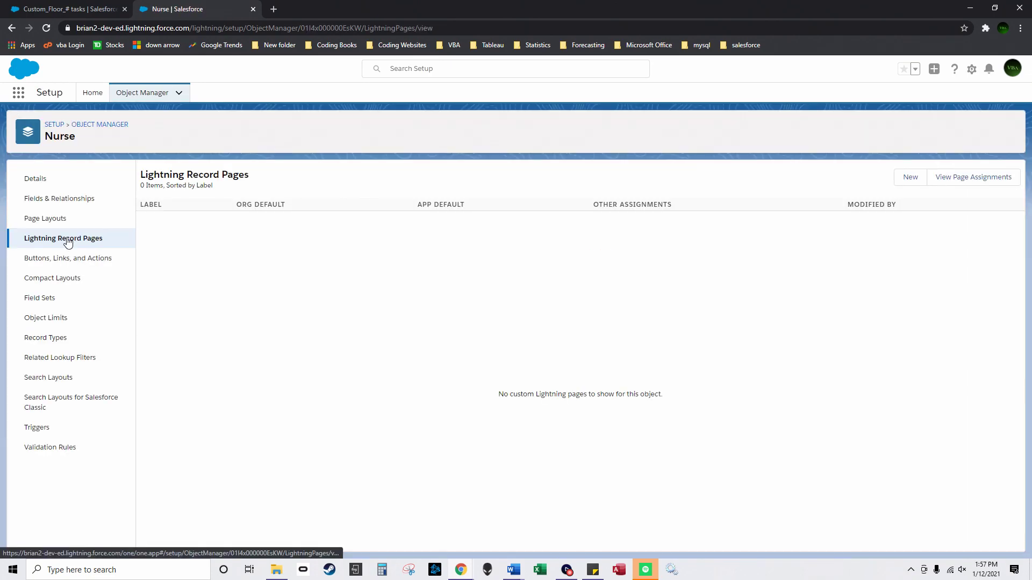
Step: Create an App Page labelled 'My custom app' with the Main Region and Right Sidebar layout
left_click(910, 176)
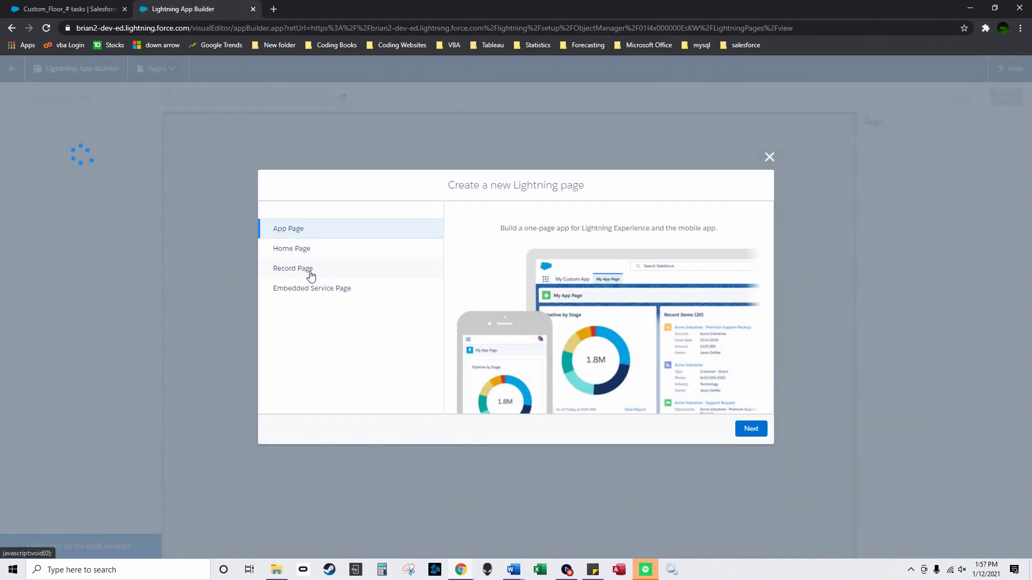
left_click(757, 429)
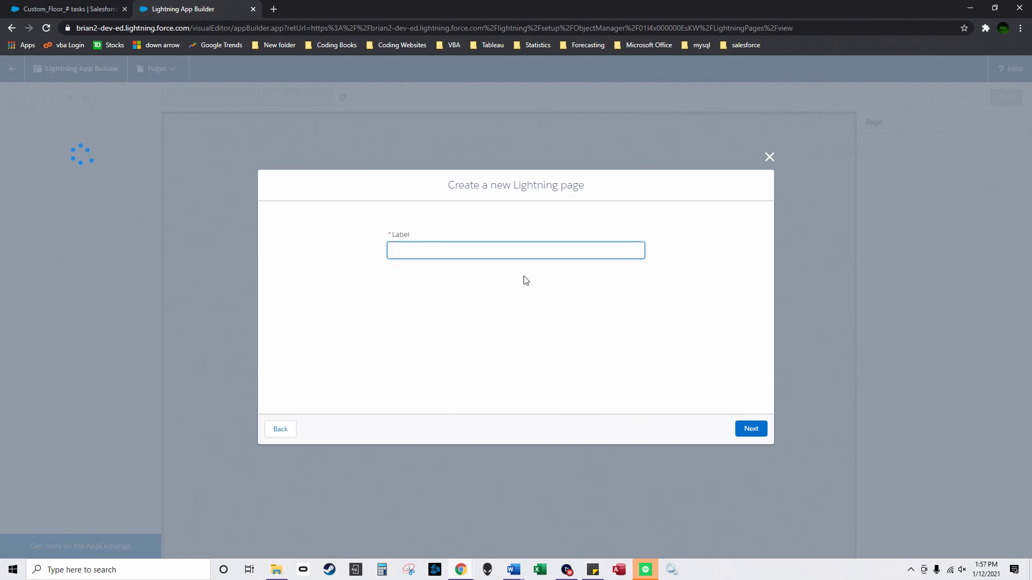
type("My custom app")
left_click(752, 429)
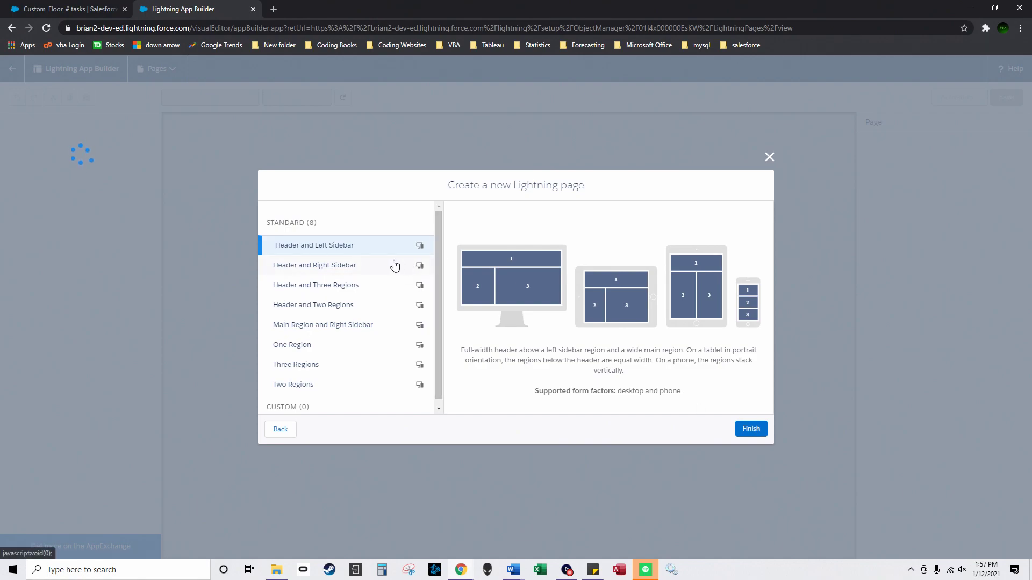
left_click(369, 311)
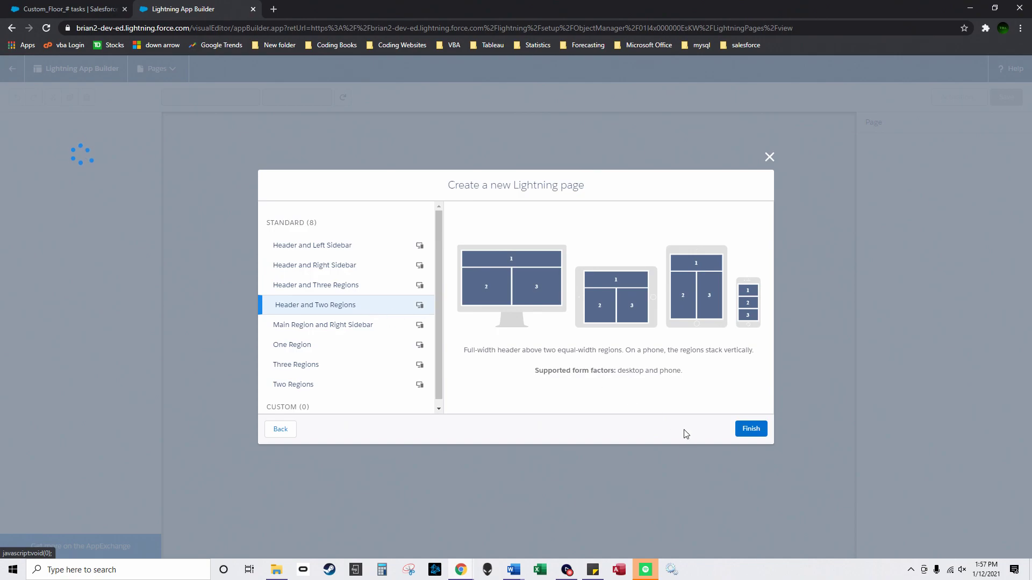
left_click(362, 328)
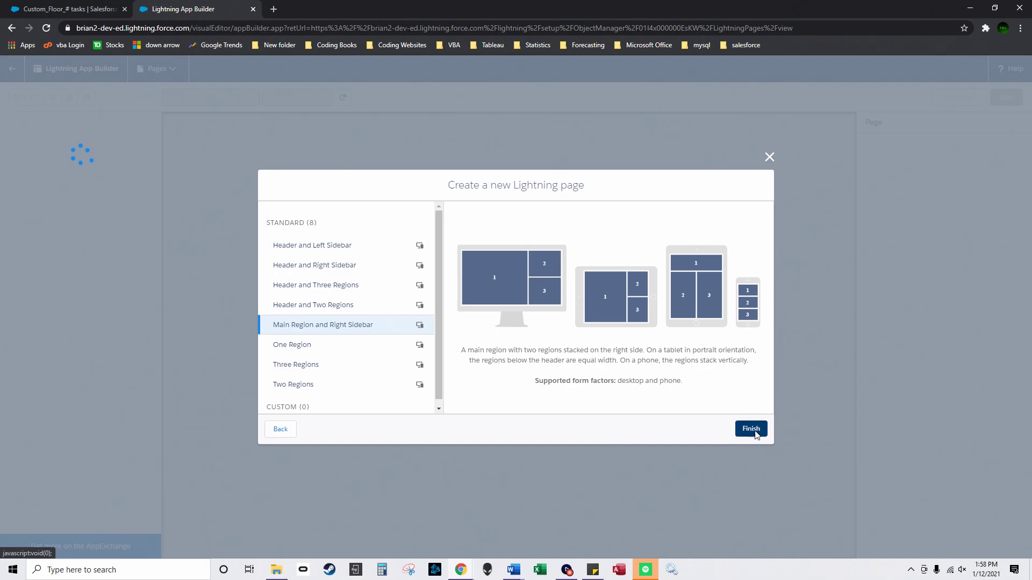
left_click(751, 429)
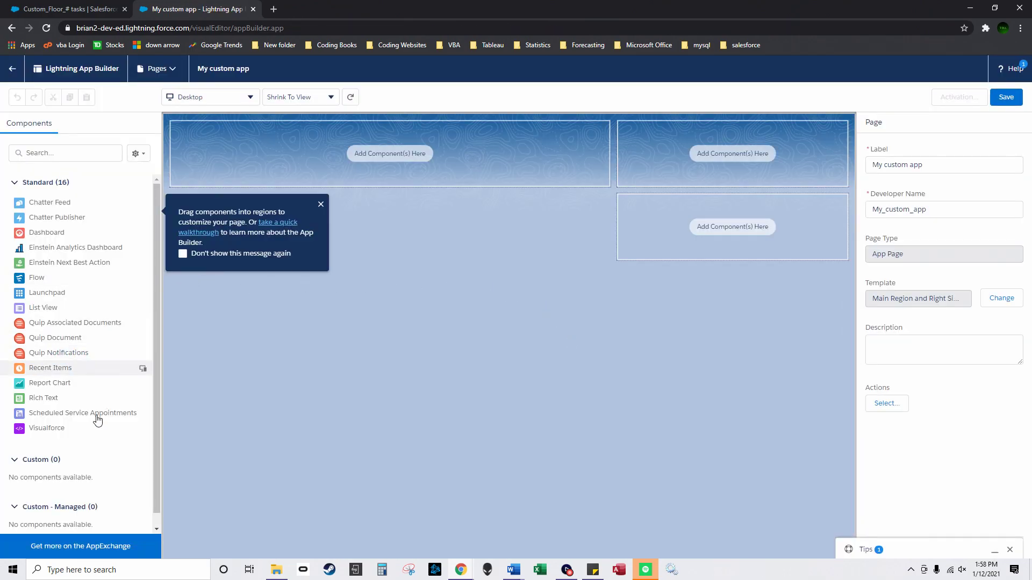
Step: Place a List View in the top-left region showing Nurse records
left_click_drag(43, 307, 390, 156)
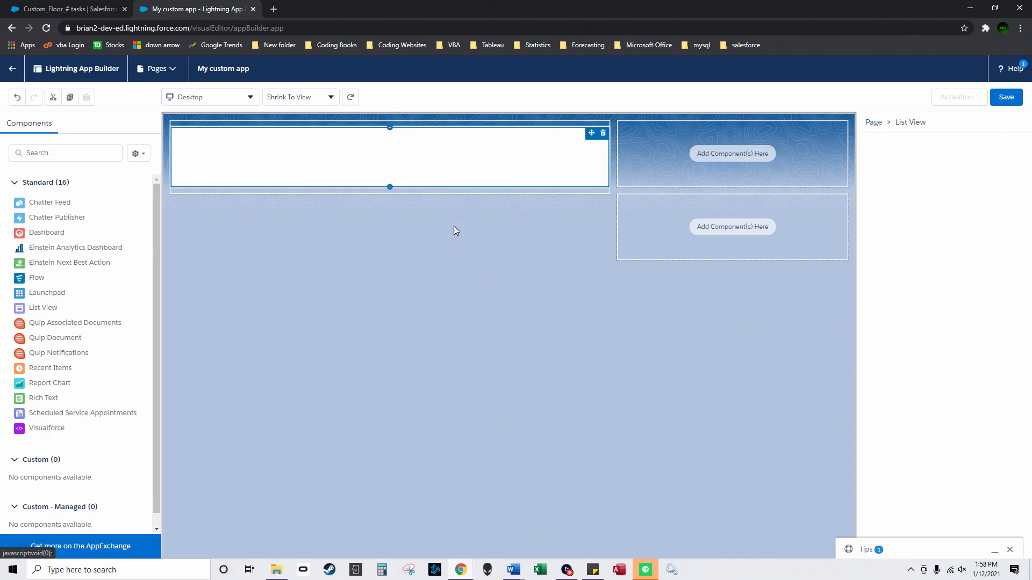
left_click(961, 203)
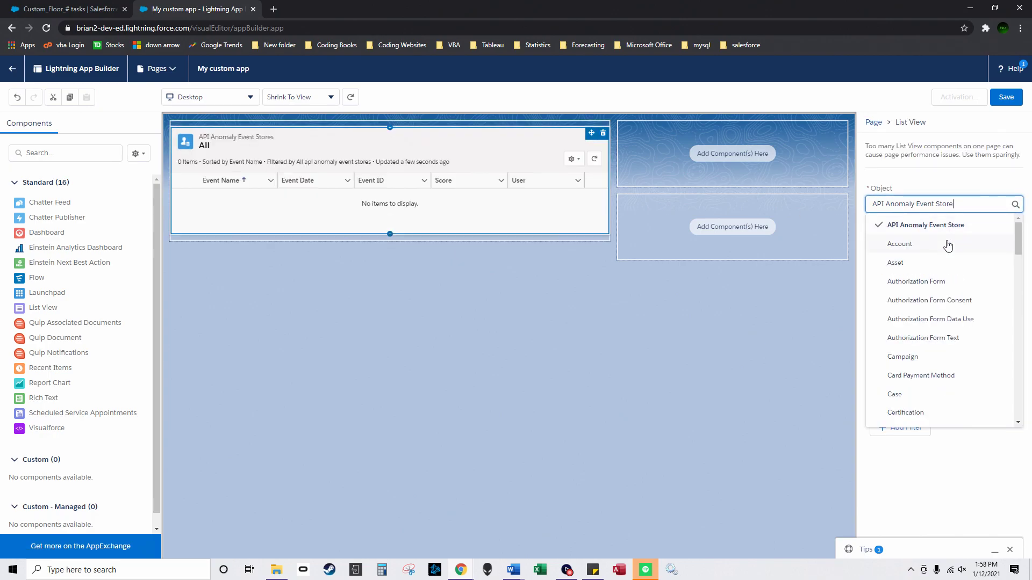
left_click_drag(962, 207, 842, 213)
type("nus")
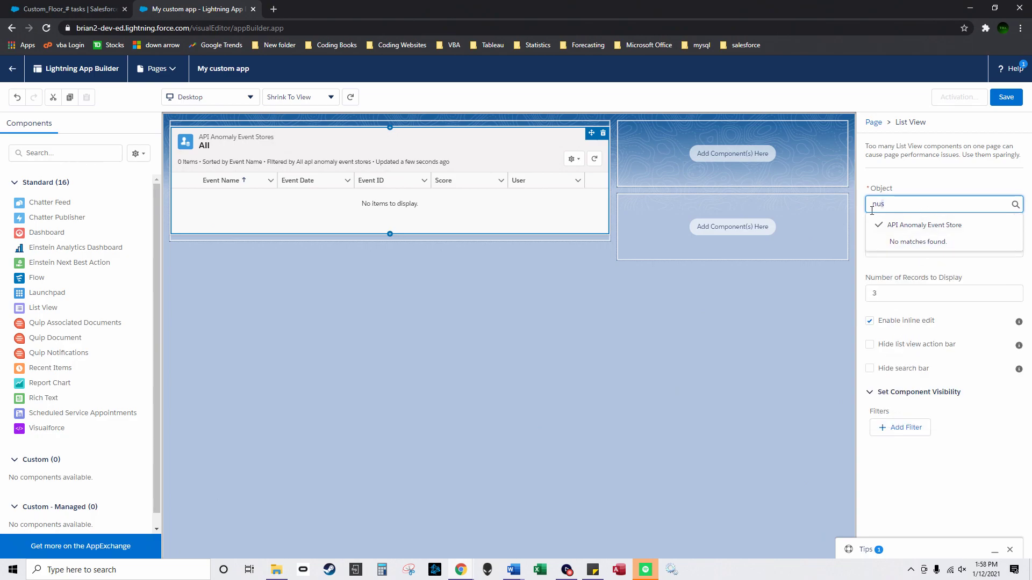
key("BackSpace")
key("BackSpace")
key("BackSpace")
type("nuyr")
key("BackSpace")
key("BackSpace")
type("r")
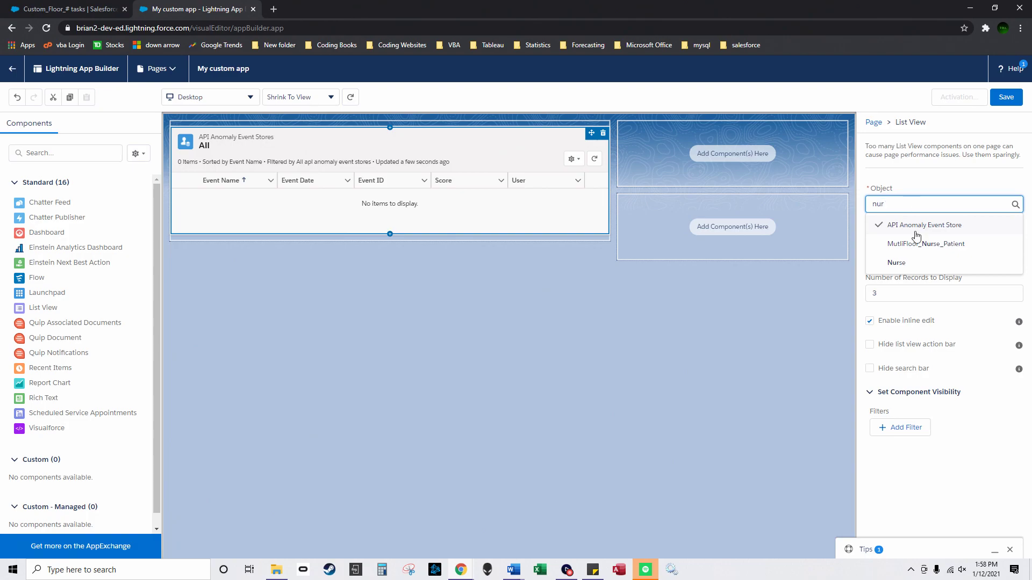
left_click(896, 260)
left_click(896, 299)
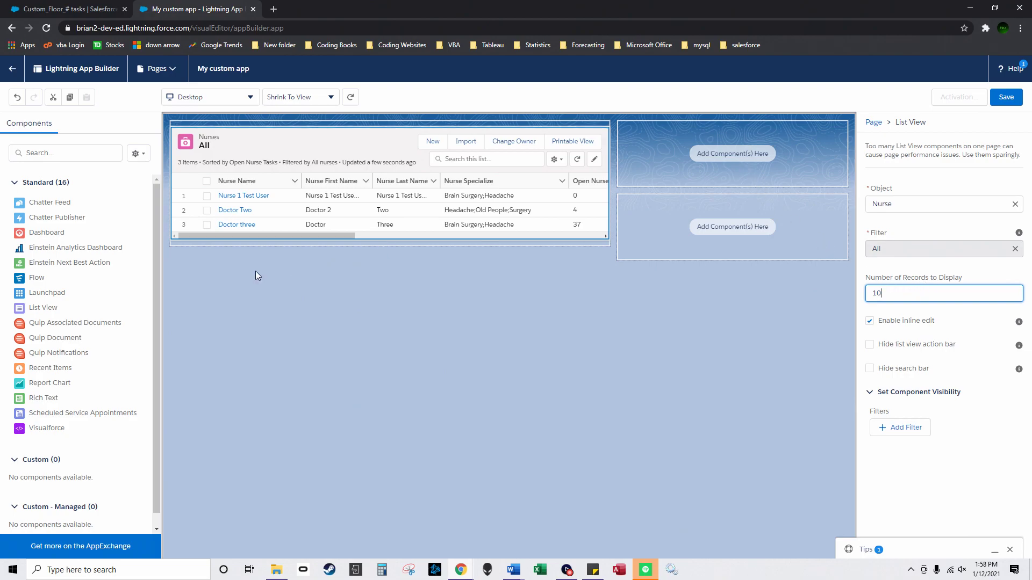
Step: Add two report charts, the second showing Custom_Floor_# tasks, and save the page
left_click_drag(81, 386, 710, 166)
left_click(928, 210)
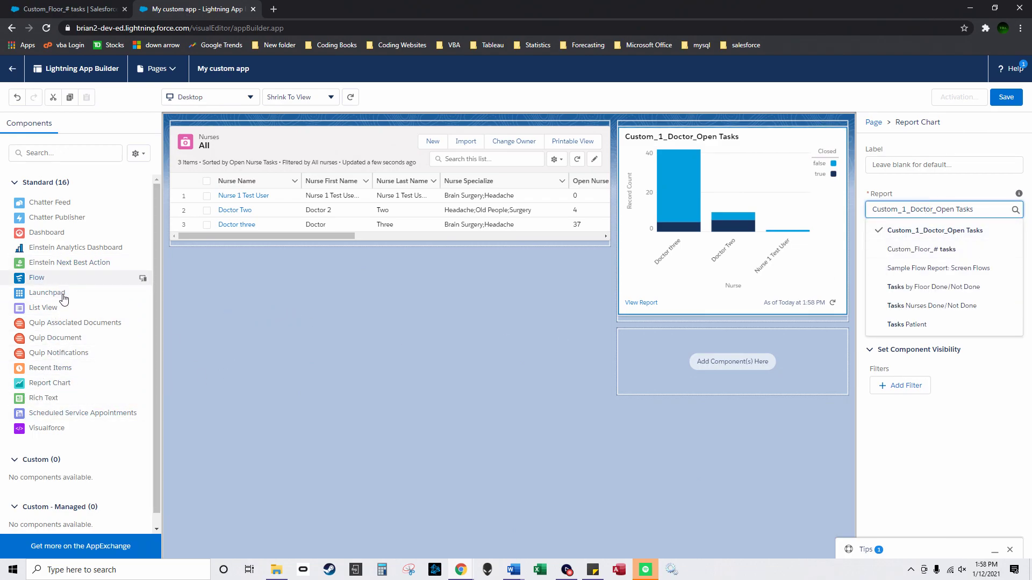
left_click_drag(51, 385, 731, 366)
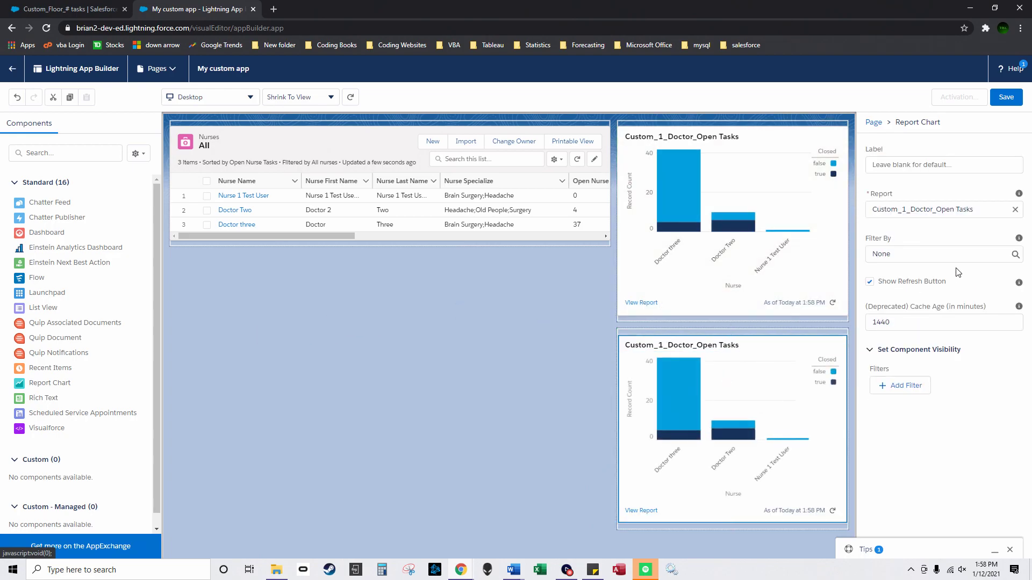
left_click(901, 208)
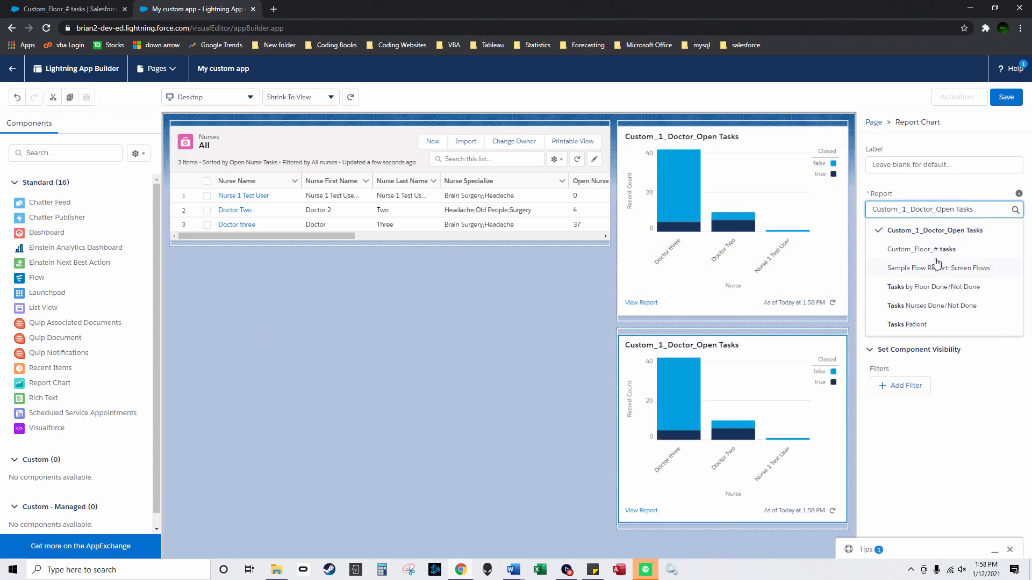
left_click(941, 252)
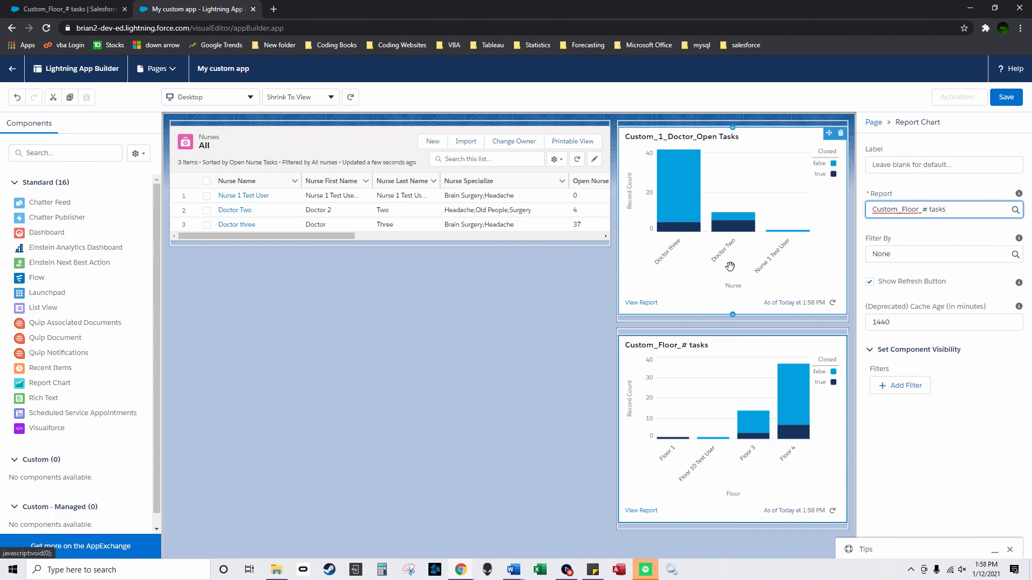
left_click(1006, 99)
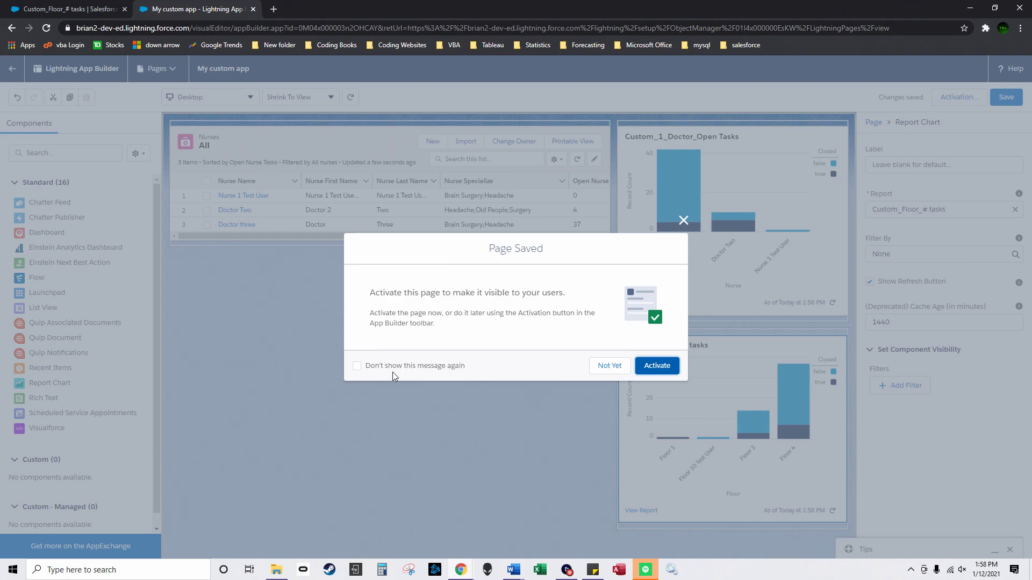
Step: Begin activating the page and review its Lightning Experience and mobile navigation options
left_click(651, 364)
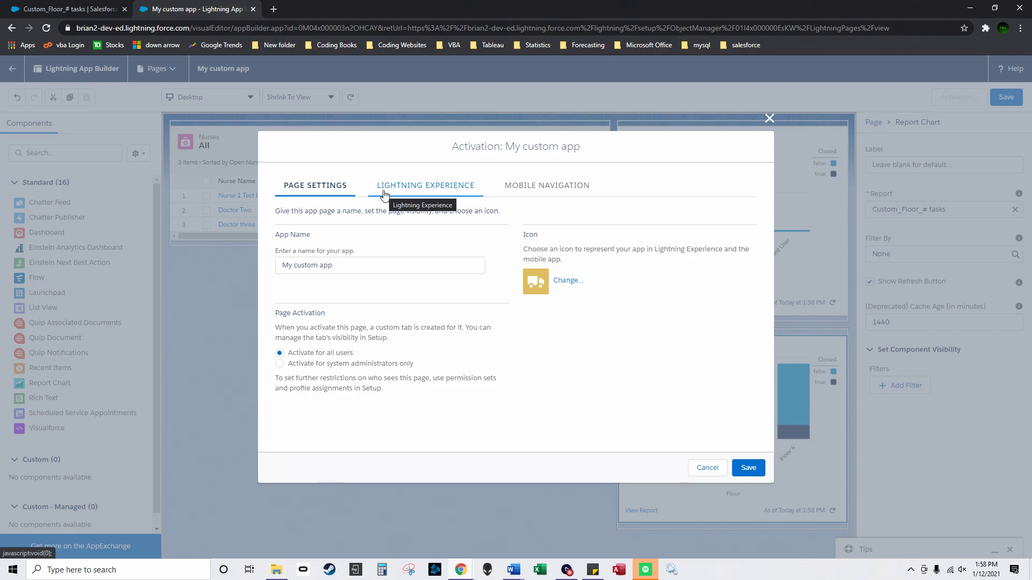
left_click(384, 188)
left_click(554, 186)
left_click(433, 191)
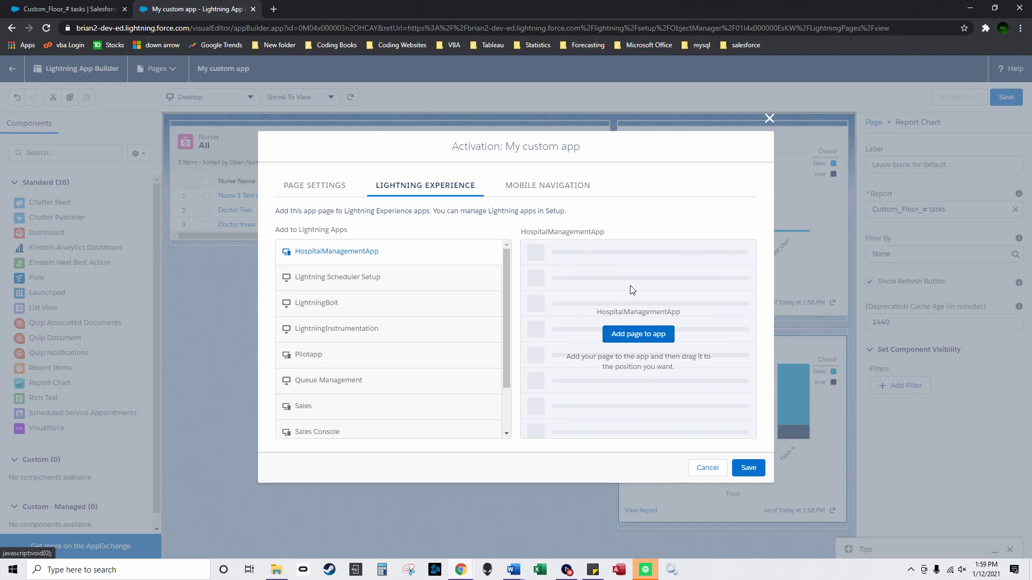
left_click(561, 189)
left_click(441, 192)
left_click(314, 194)
left_click(412, 189)
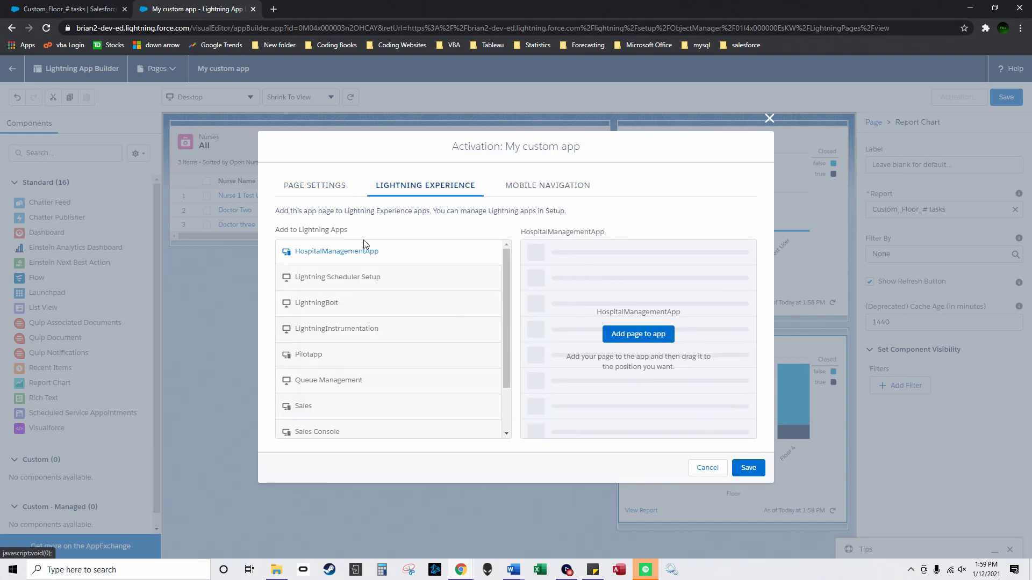
Step: Add the page to HospitalManagementApp, move it to the top, and save
left_click(638, 333)
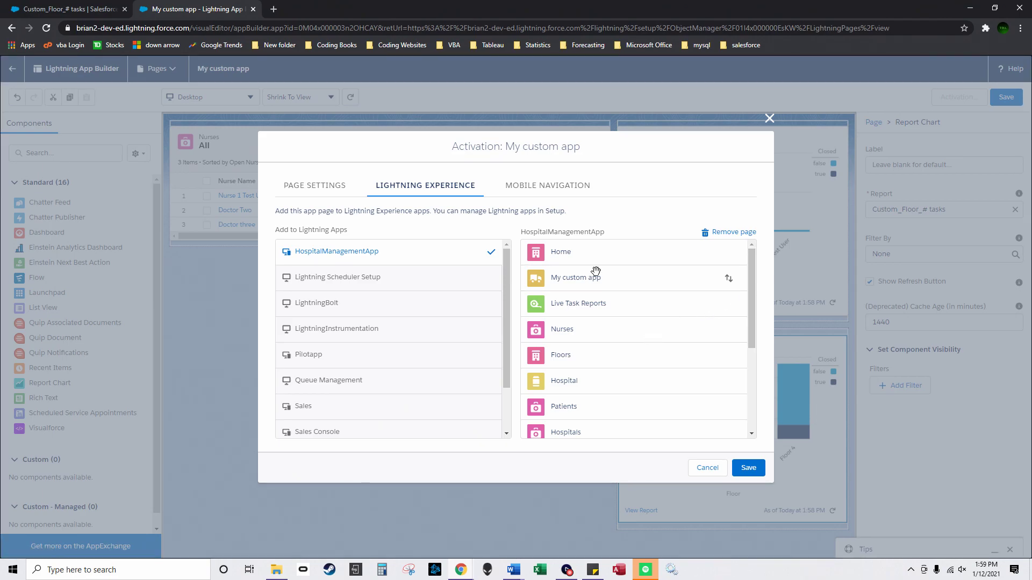
left_click_drag(568, 278, 576, 254)
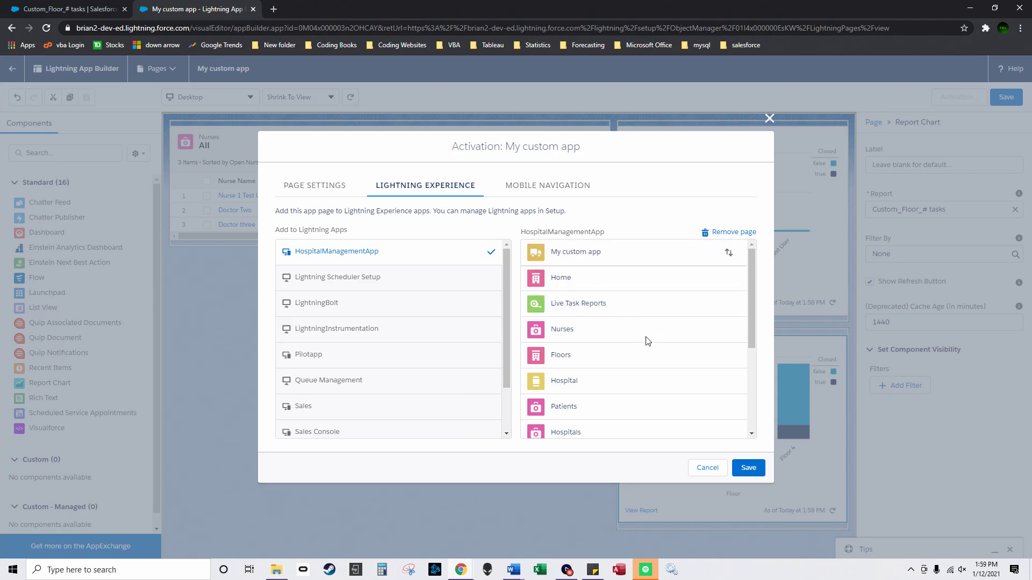
left_click(749, 469)
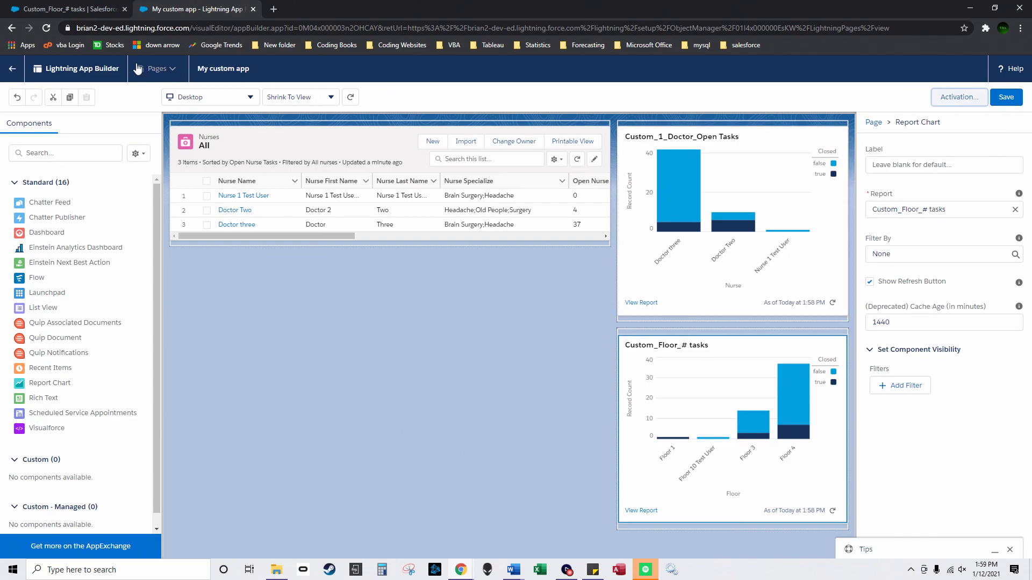
Step: Reload the first browser tab, open the My custom app page, then bring up phone mirroring
left_click(104, 8)
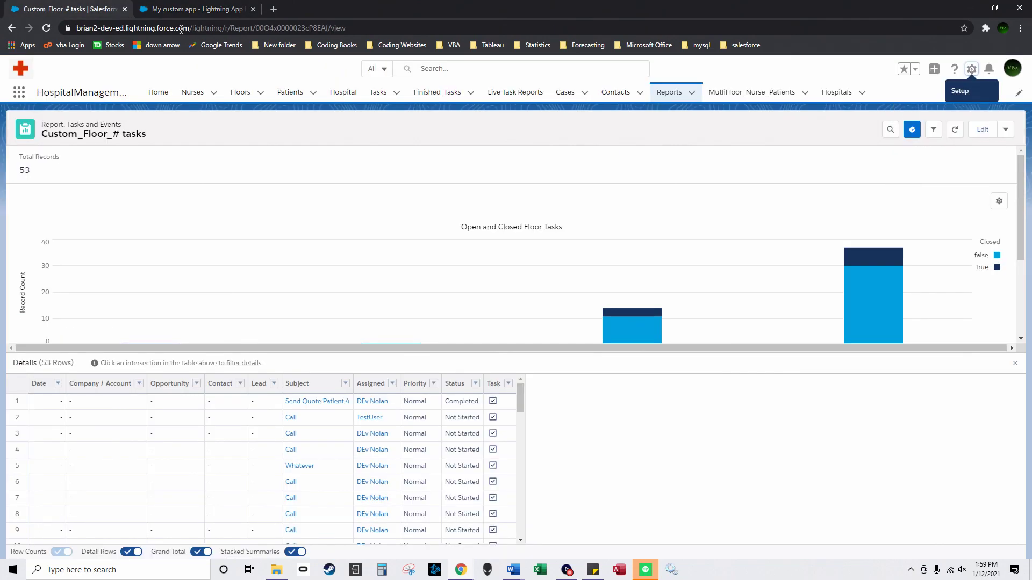
left_click(46, 28)
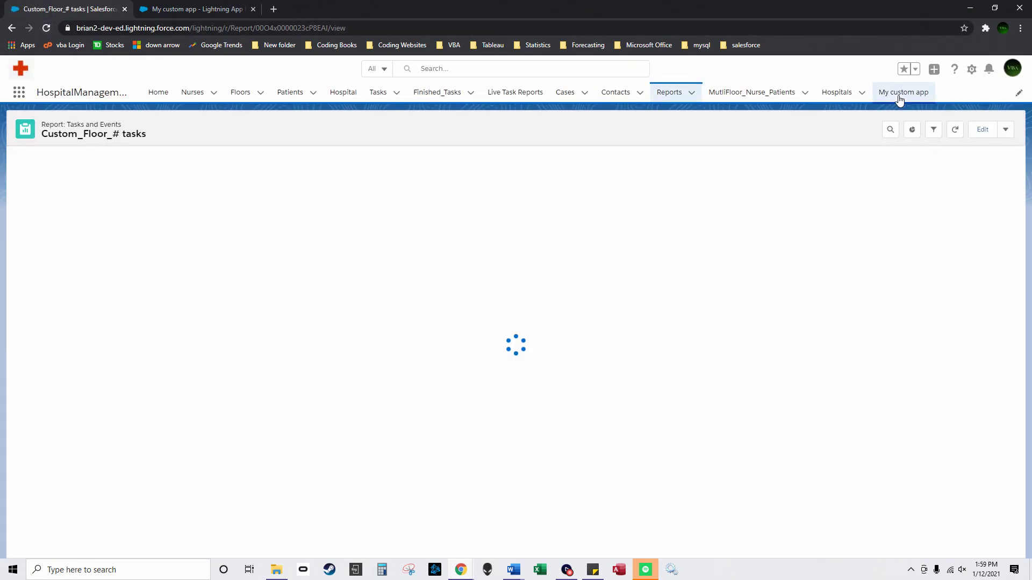
left_click(900, 99)
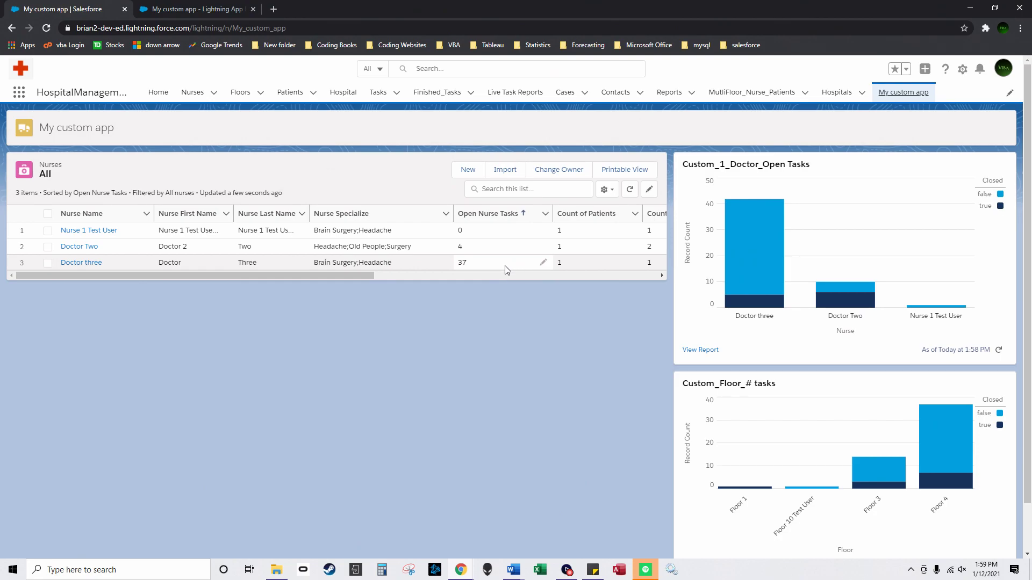
mouse_move(752, 232)
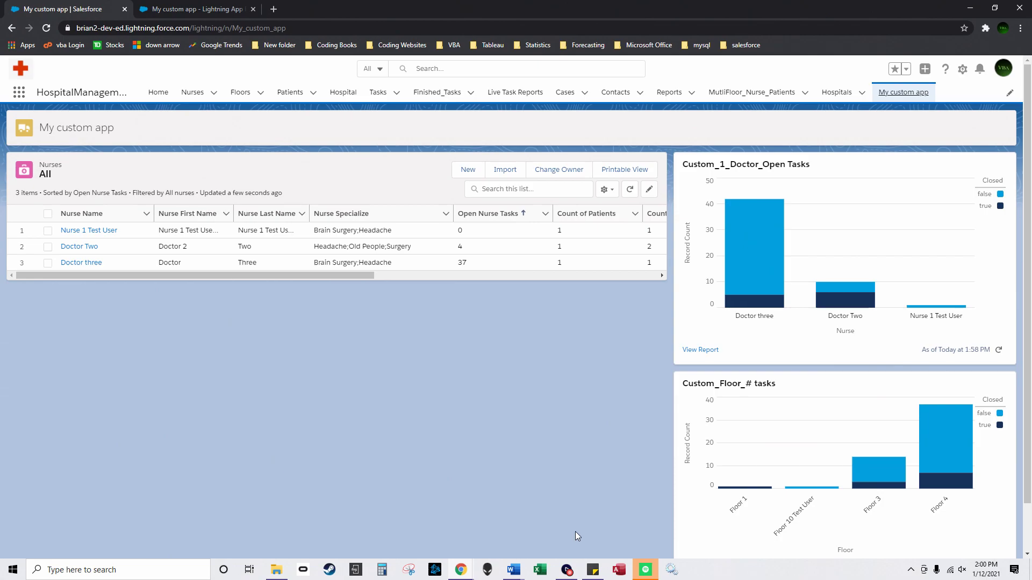
left_click(565, 571)
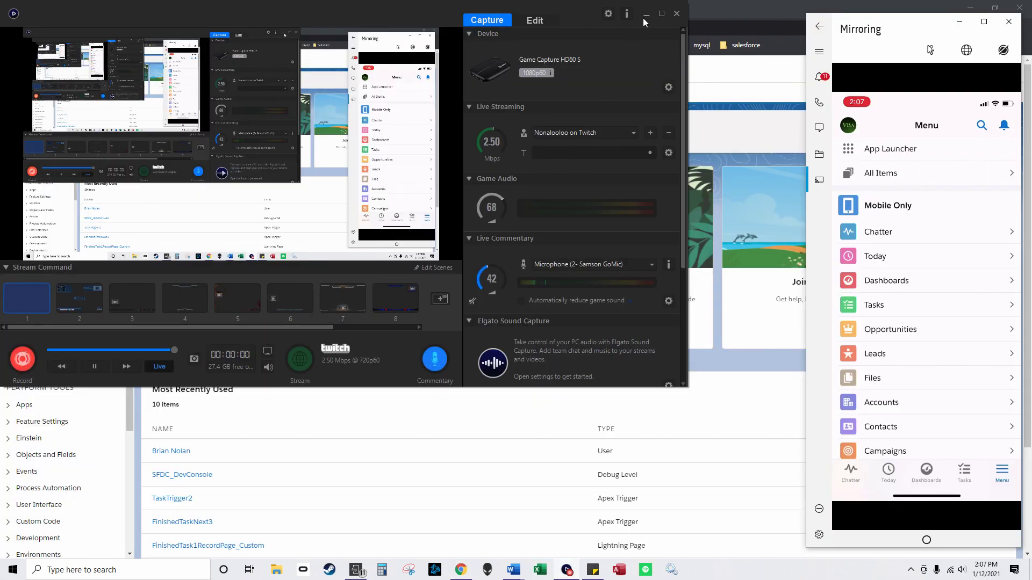
Step: On the mirrored phone, switch to HospitalManagementApp, browse the Nurses lists, then close mirroring
left_click(645, 15)
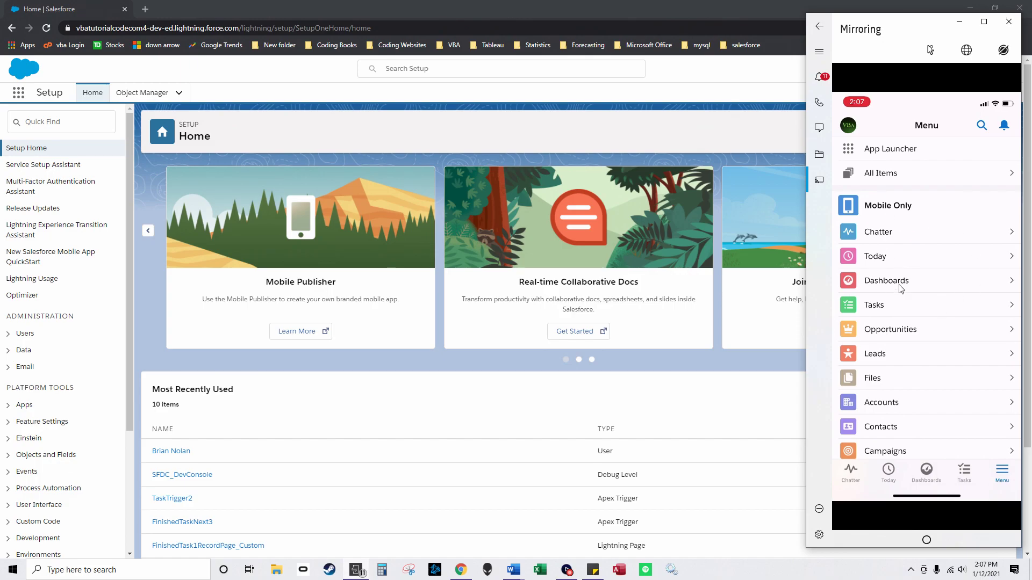
scroll(882, 212, "up", 3)
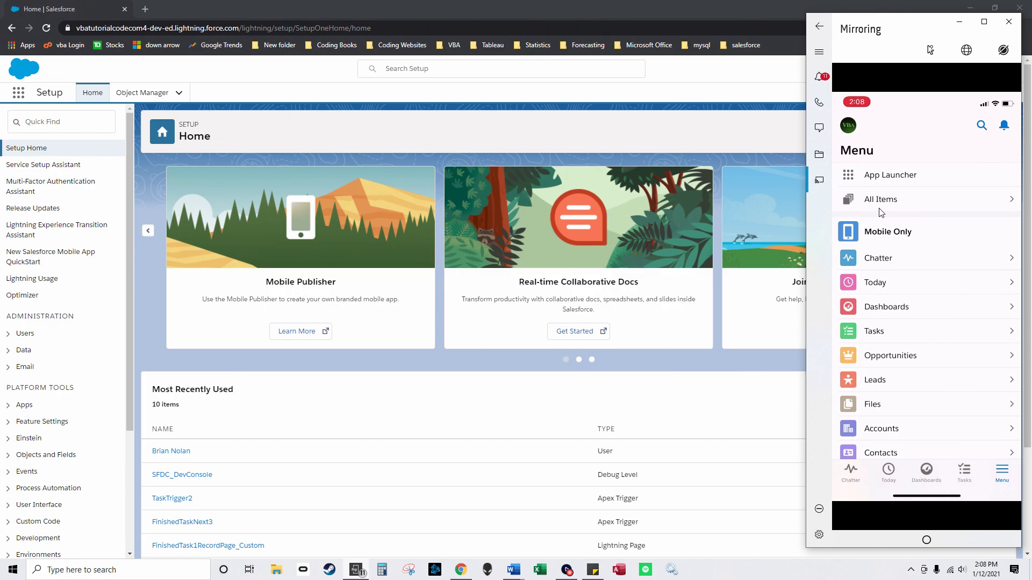
scroll(881, 212, "down", 2)
scroll(881, 212, "up", 2)
left_click(880, 210)
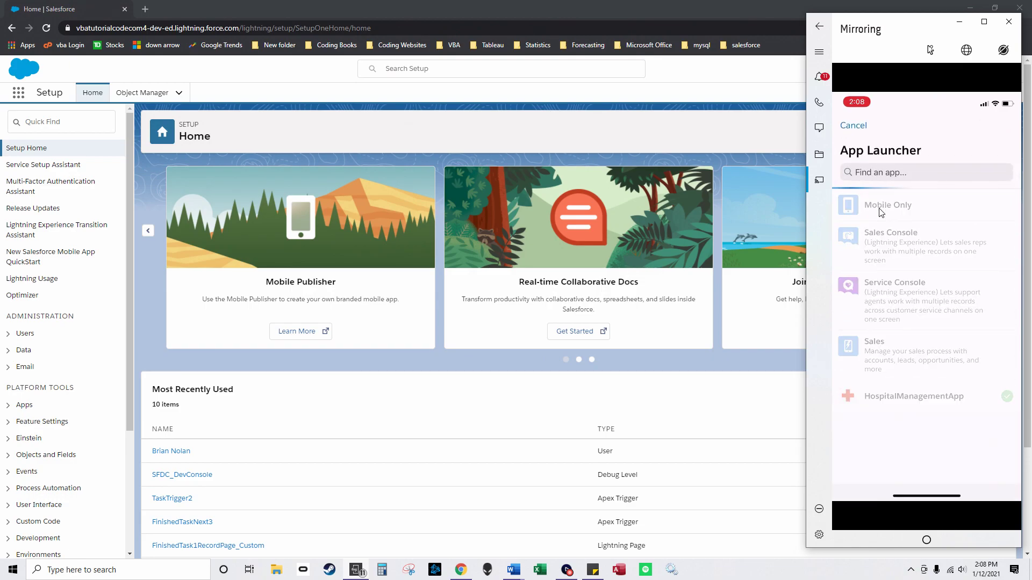
scroll(881, 213, "down", 2)
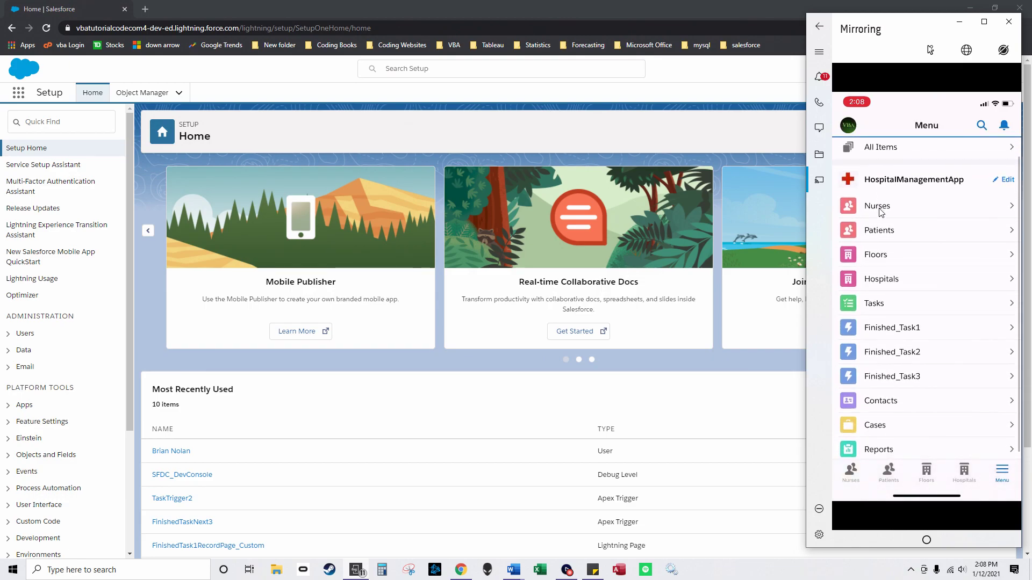
scroll(882, 212, "down", 1)
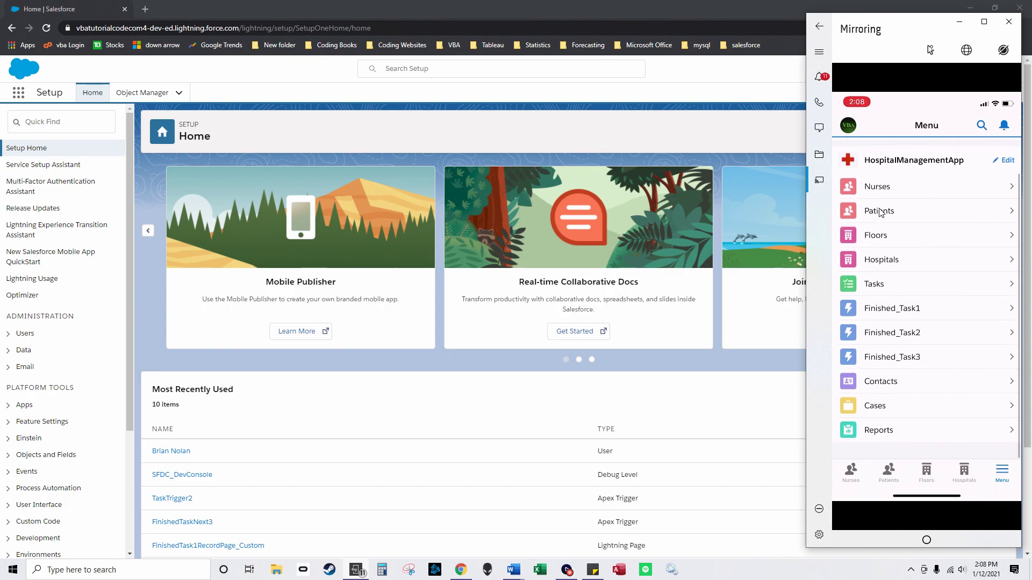
scroll(882, 213, "up", 1)
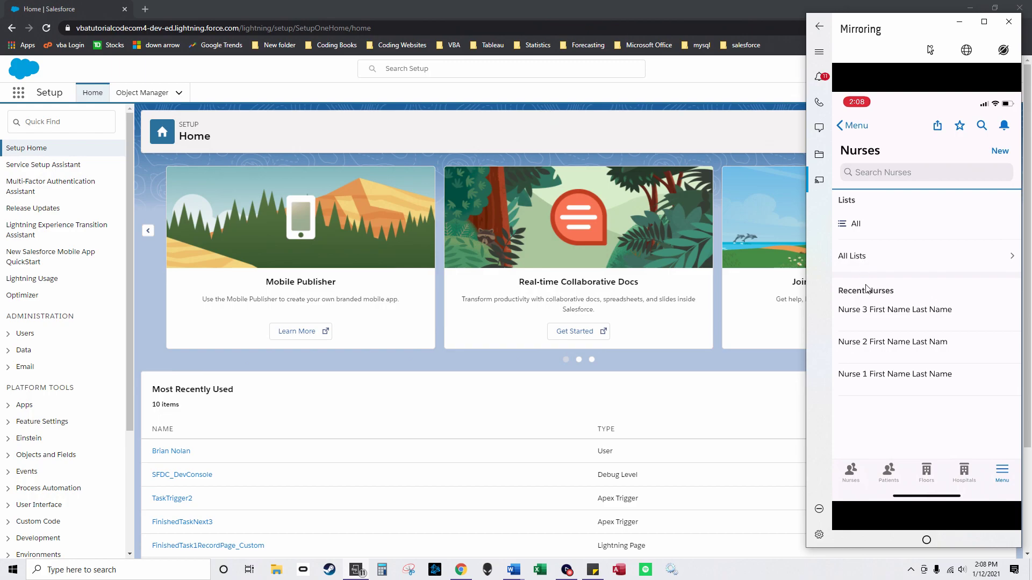
left_click(354, 362)
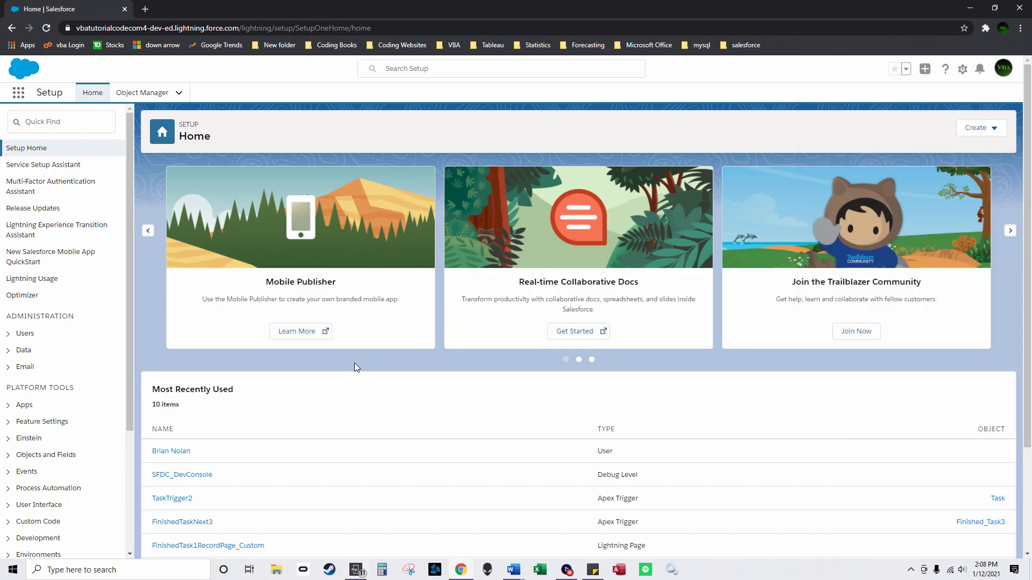
Step: Open the Nurse object's Lightning Record Pages from Object Manager
left_click(134, 94)
left_click(569, 181)
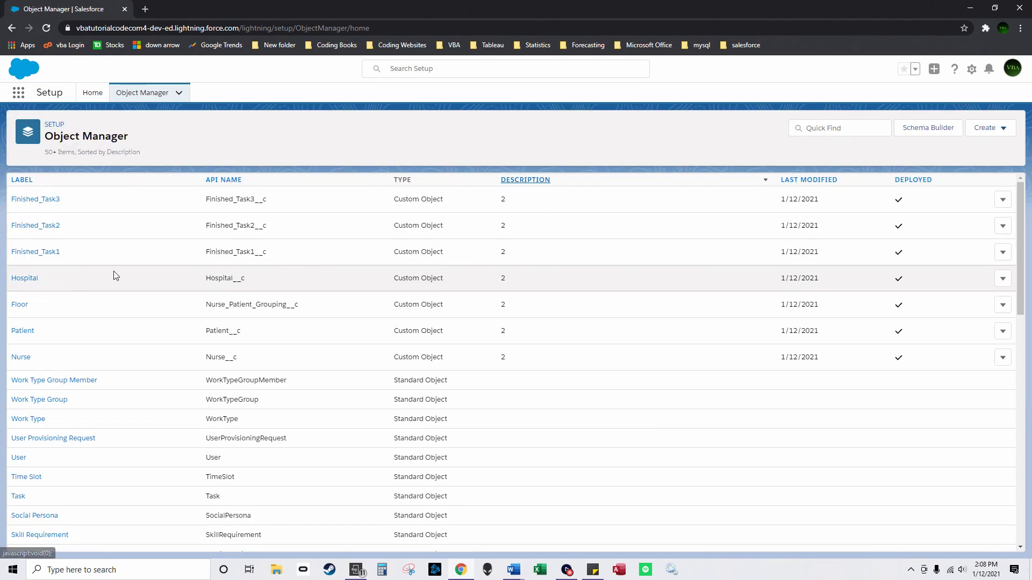
left_click(25, 355)
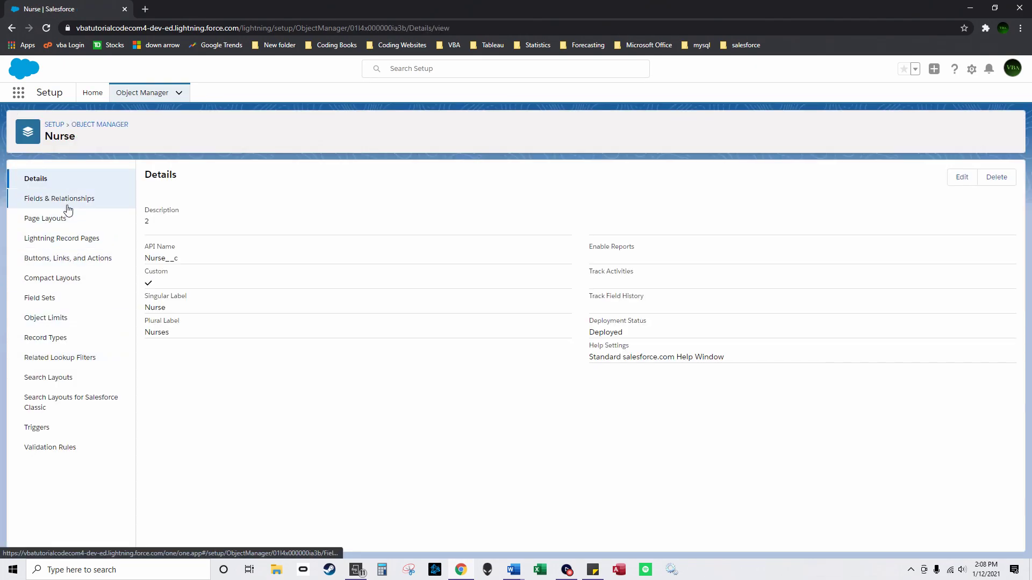
left_click(75, 238)
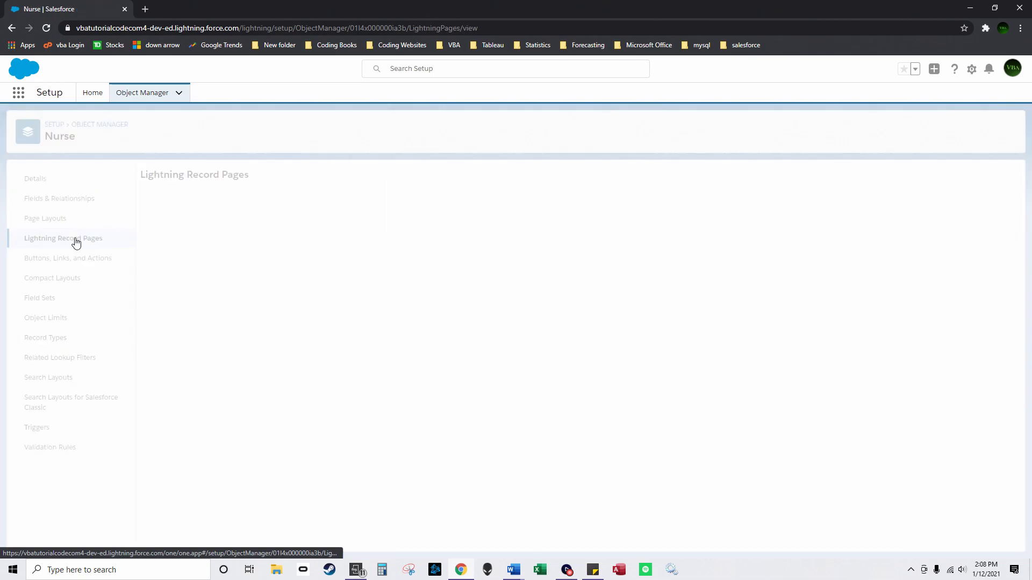
Step: Create an App Page labelled 'Nurse Custom' using the Two Regions template
left_click(911, 177)
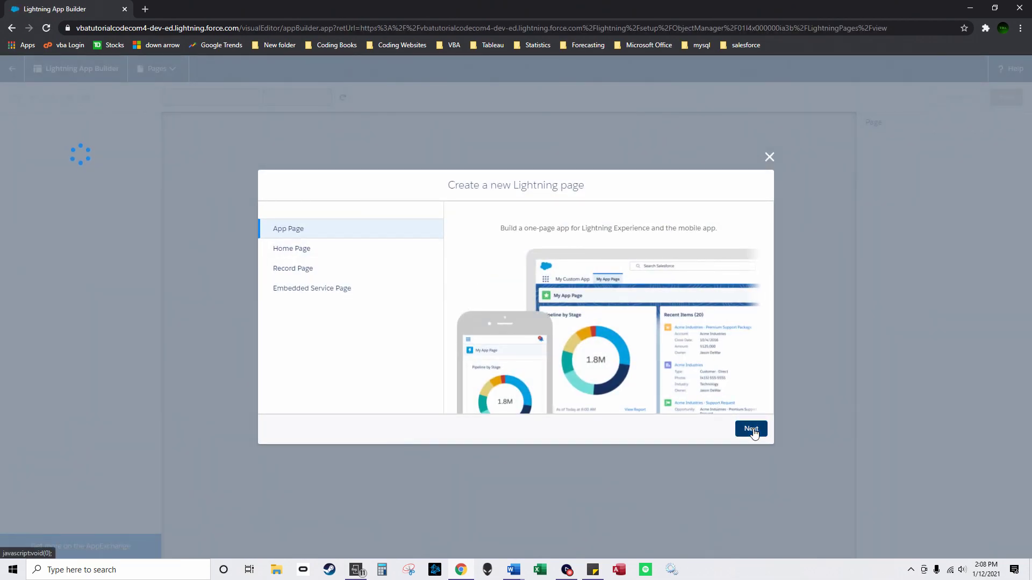
left_click(751, 428)
type("Nurse Custom")
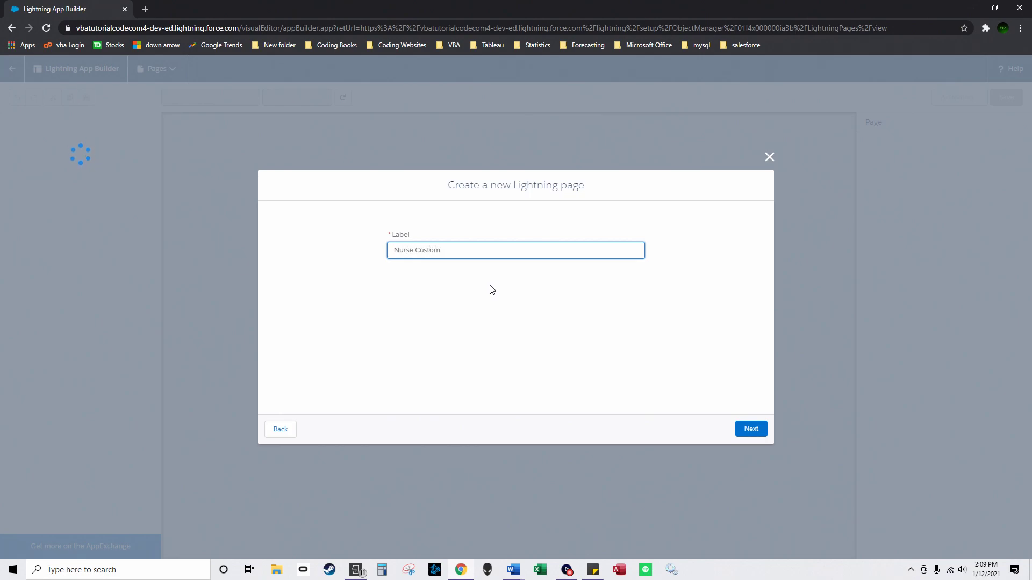
left_click(759, 432)
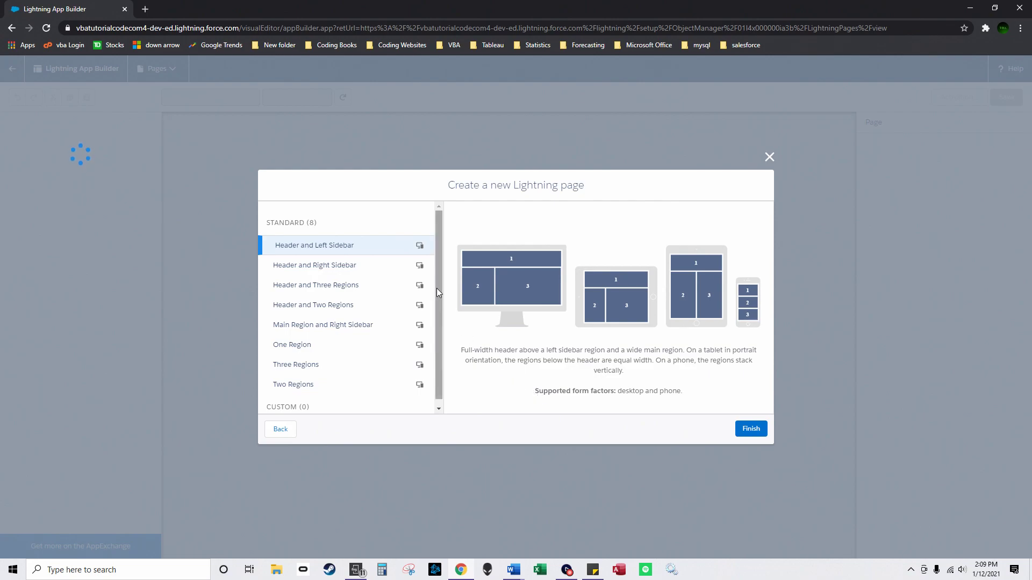
scroll(440, 314, "down", 1)
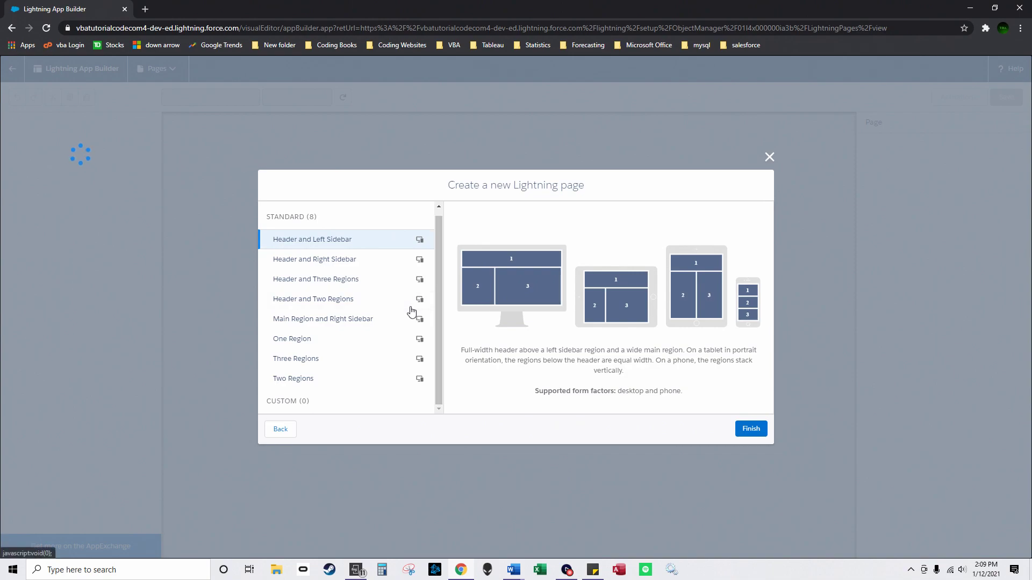
left_click(369, 347)
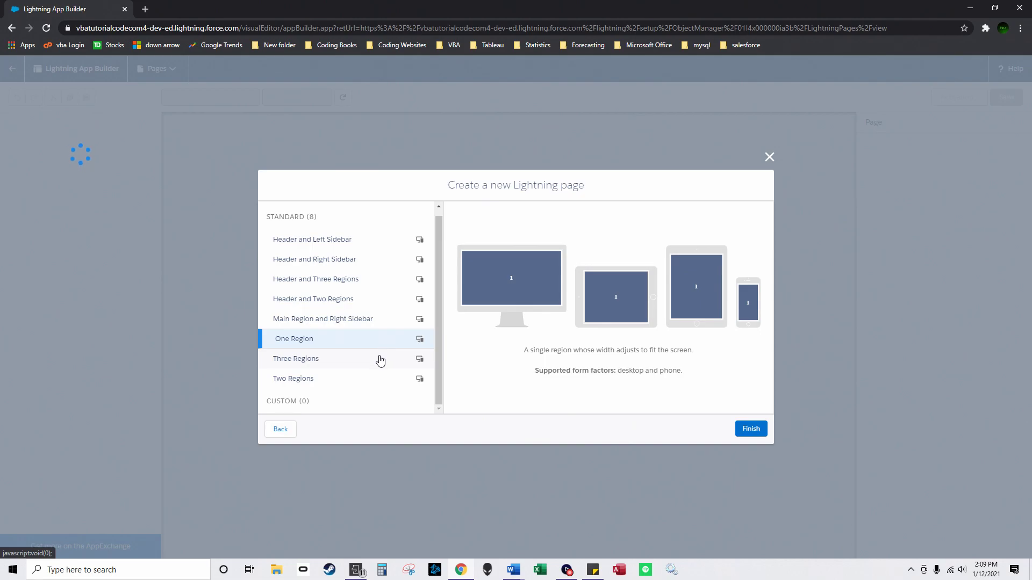
left_click(356, 378)
left_click(751, 429)
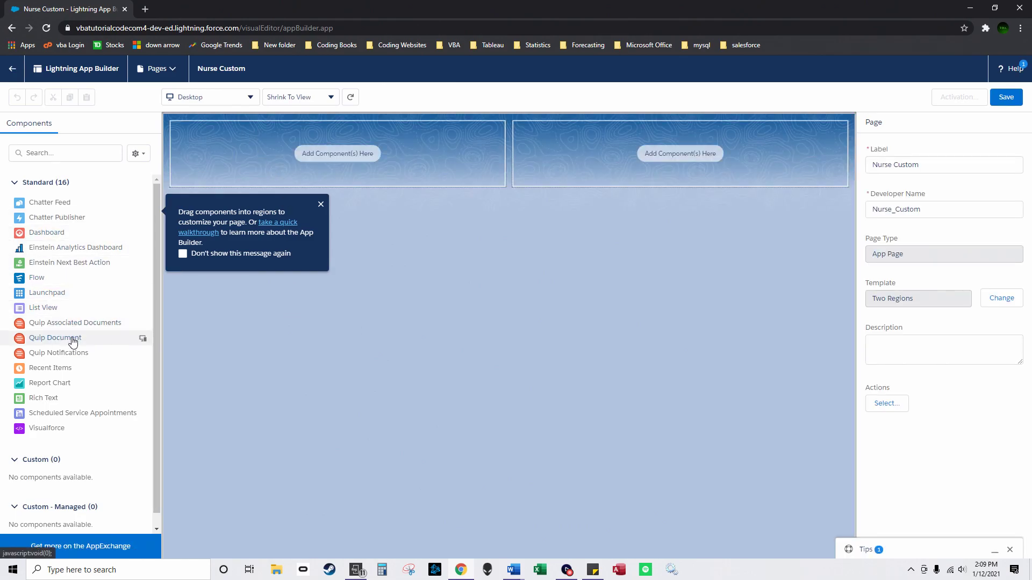
Step: Add list views to both regions and set the right one to Nurse records
left_click_drag(81, 308, 339, 141)
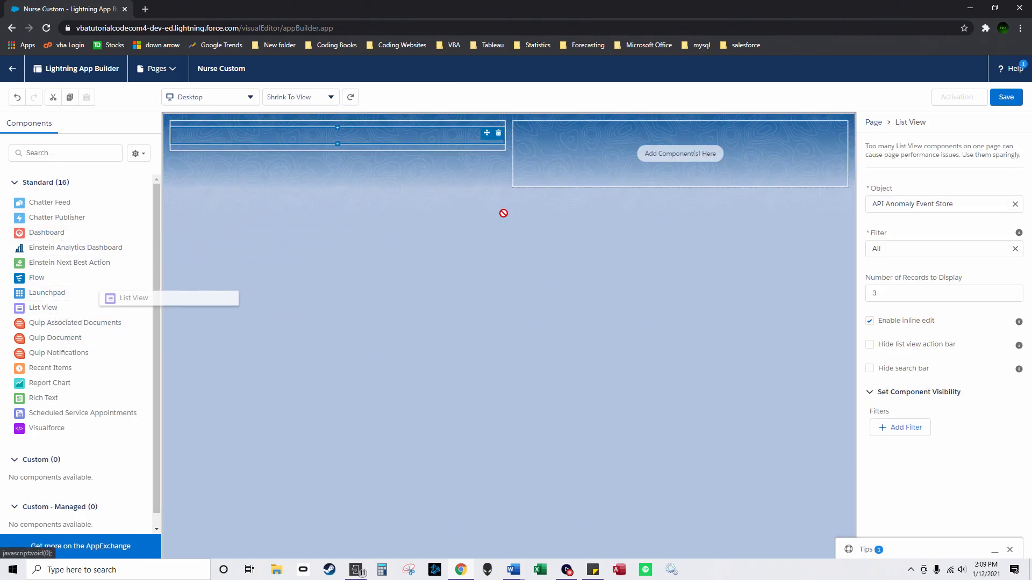
left_click_drag(452, 222, 653, 175)
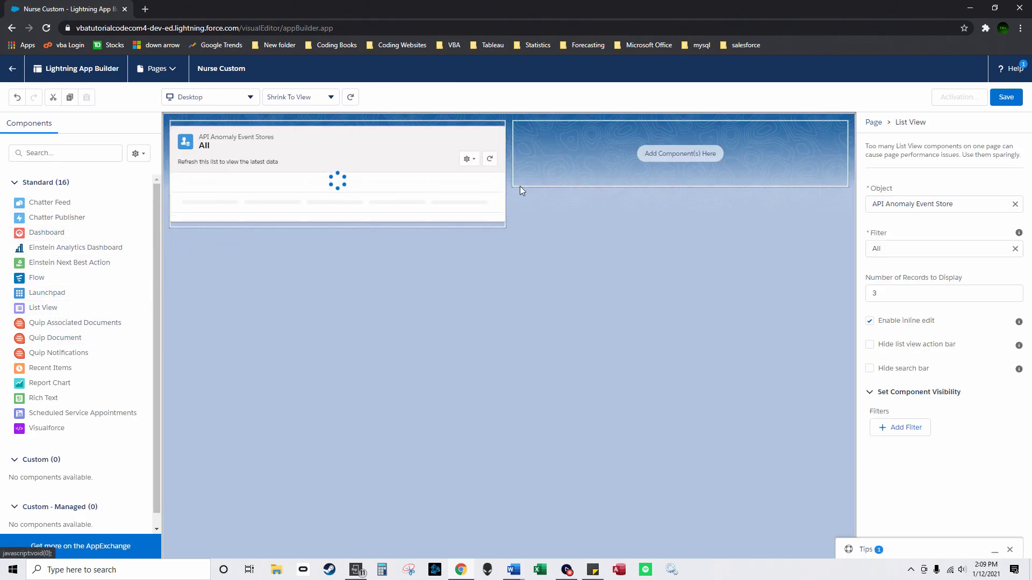
left_click(951, 206)
left_click_drag(953, 204, 817, 212)
type("nurse")
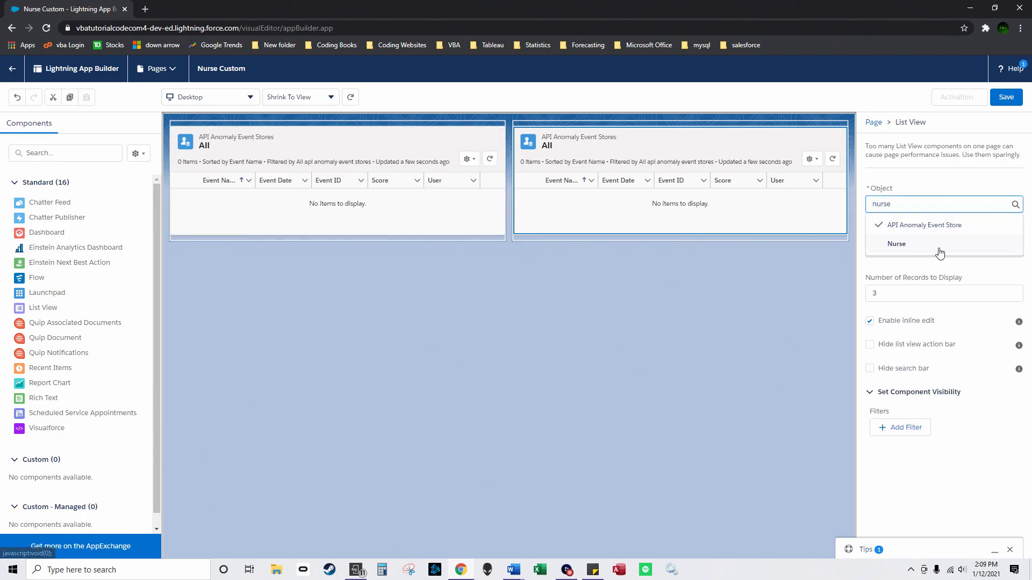
left_click(938, 245)
Step: Switch the left list to Task records and set both lists to display 10 records
left_click(442, 195)
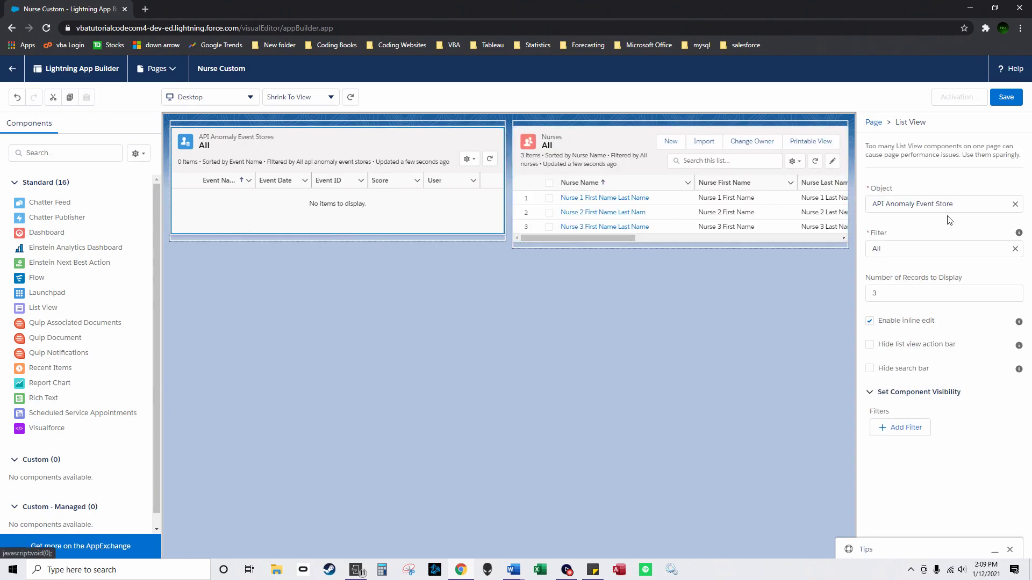
left_click_drag(944, 207, 781, 197)
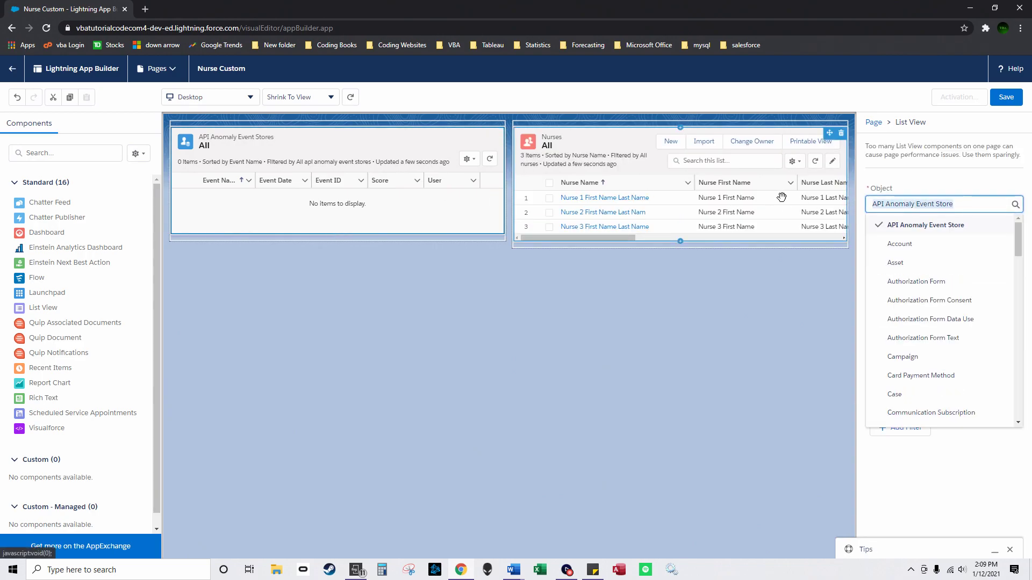
type("tas")
left_click(918, 303)
double_click(896, 289)
type("10")
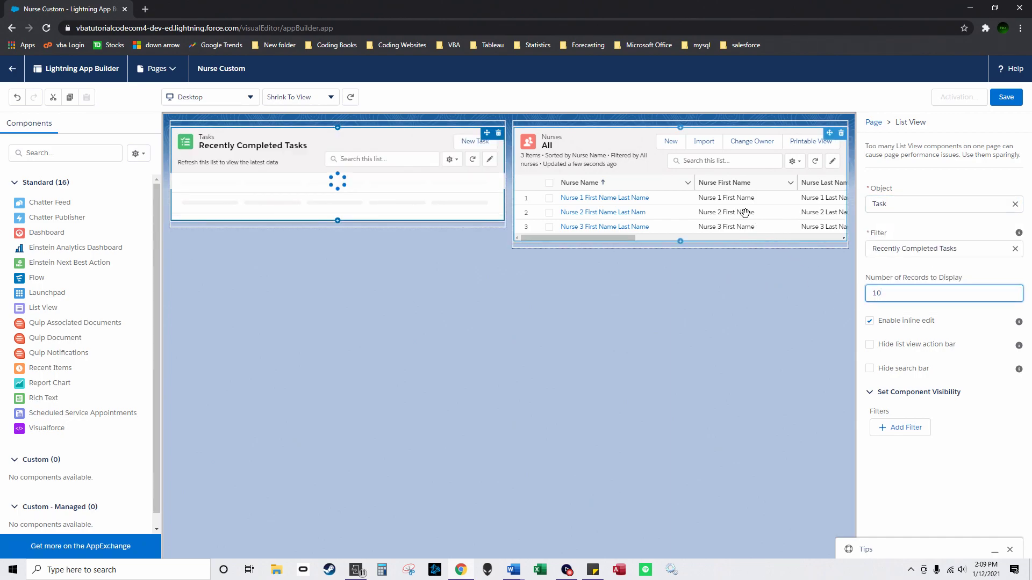
left_click(745, 212)
type("10")
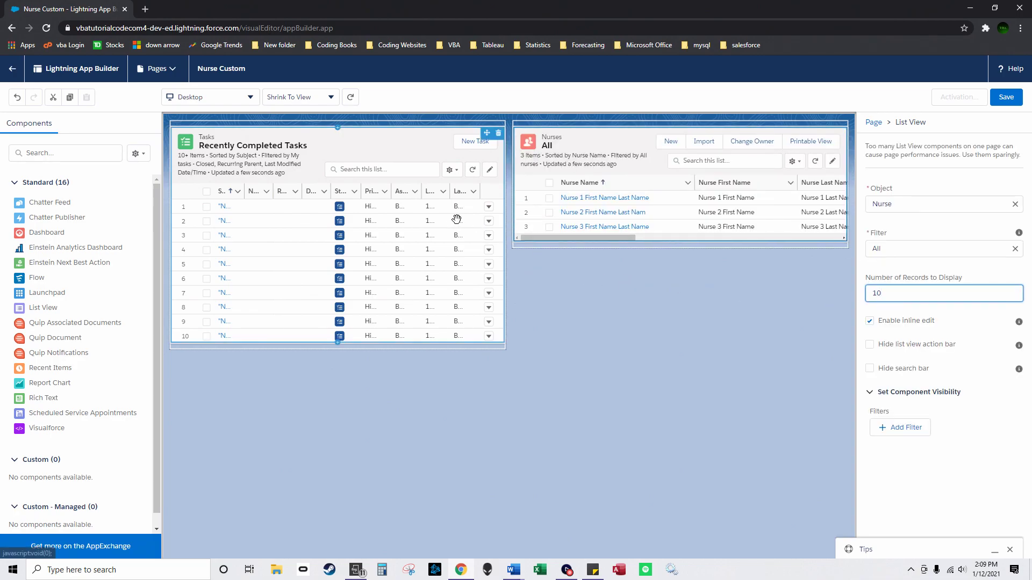
Step: Preview the page as a Phone and move the Nurses list above Recently Completed Tasks
left_click(210, 102)
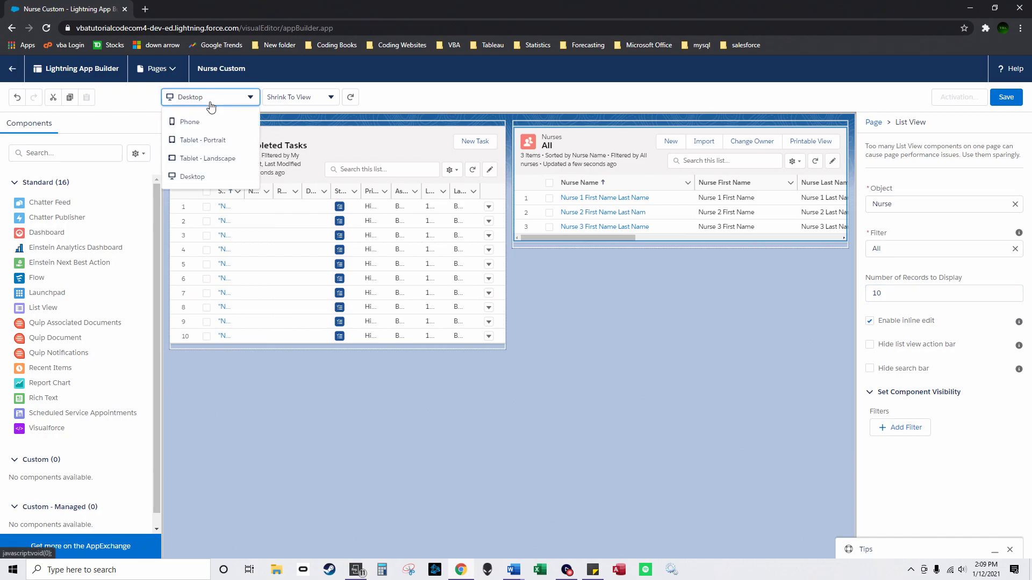
left_click(206, 123)
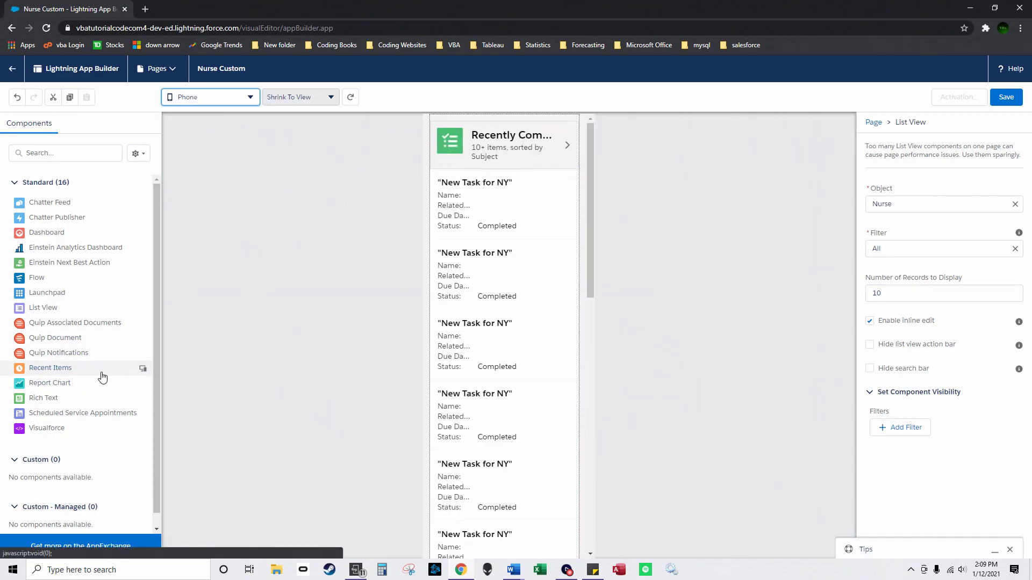
scroll(594, 242, "down", 3)
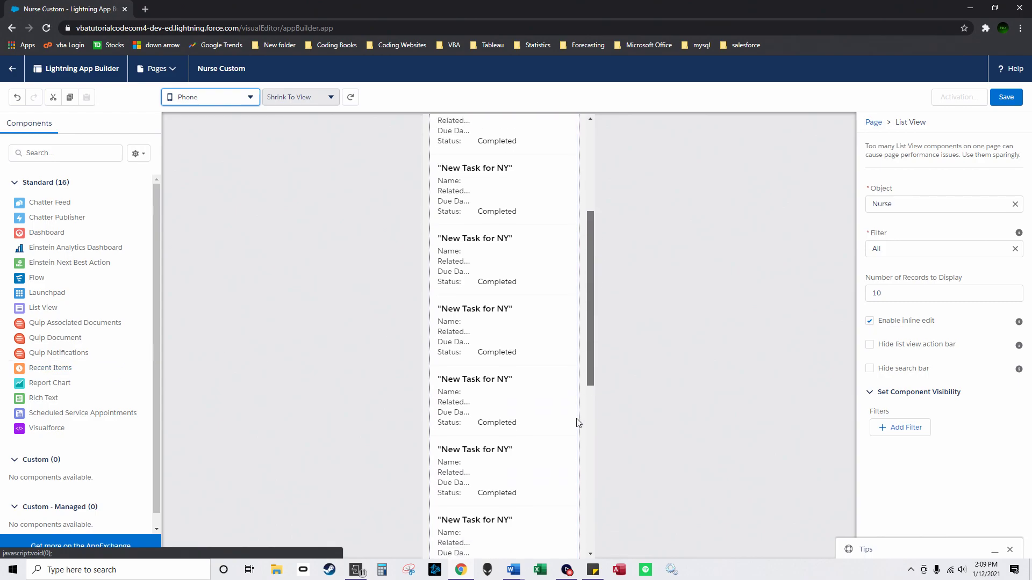
scroll(579, 413, "down", 5)
left_click_drag(515, 290, 585, 384)
scroll(587, 266, "up", 5)
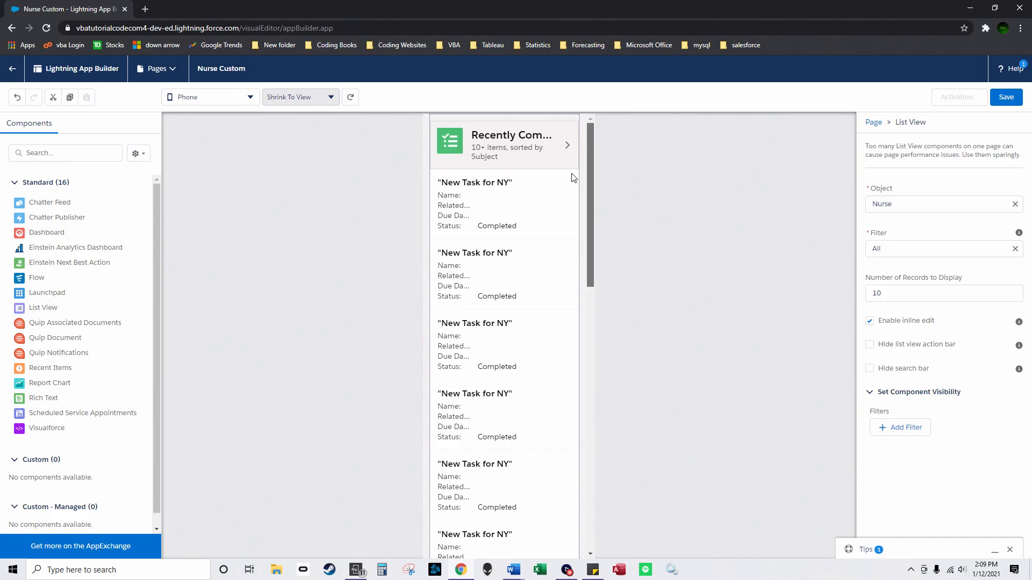
scroll(589, 469, "down", 8)
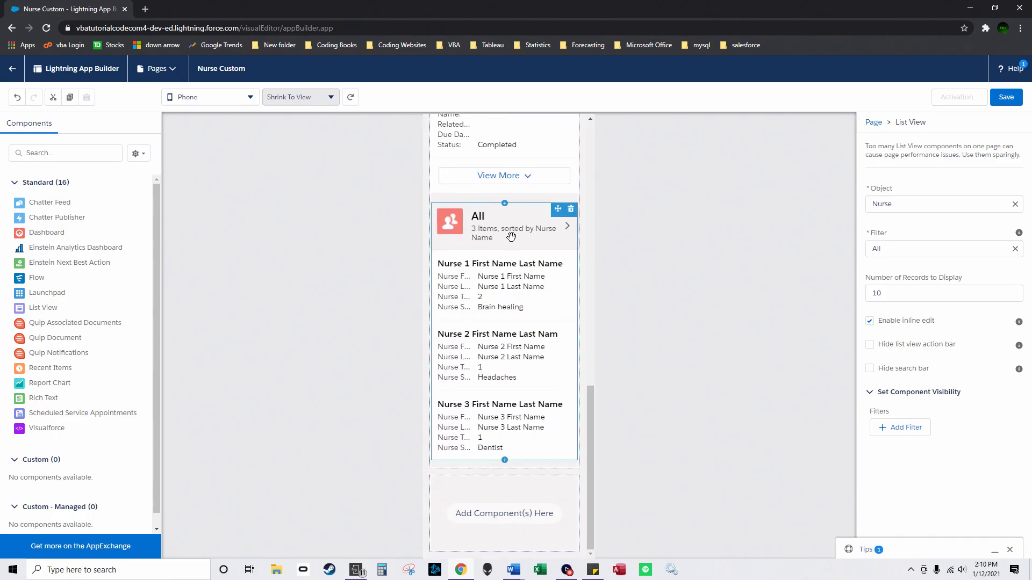
left_click_drag(536, 290, 535, 178)
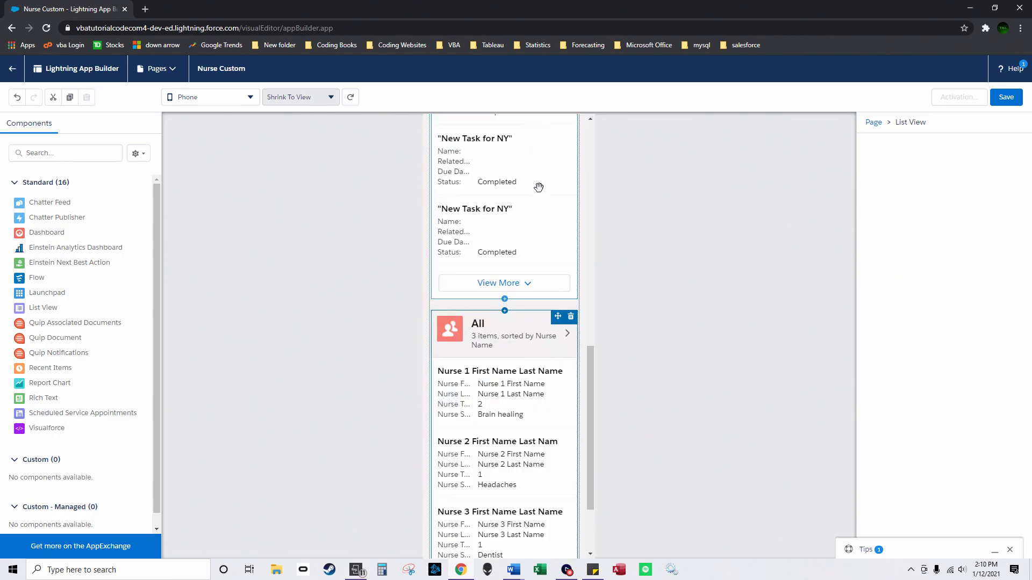
left_click_drag(564, 385, 520, 158)
left_click_drag(514, 274, 525, 475)
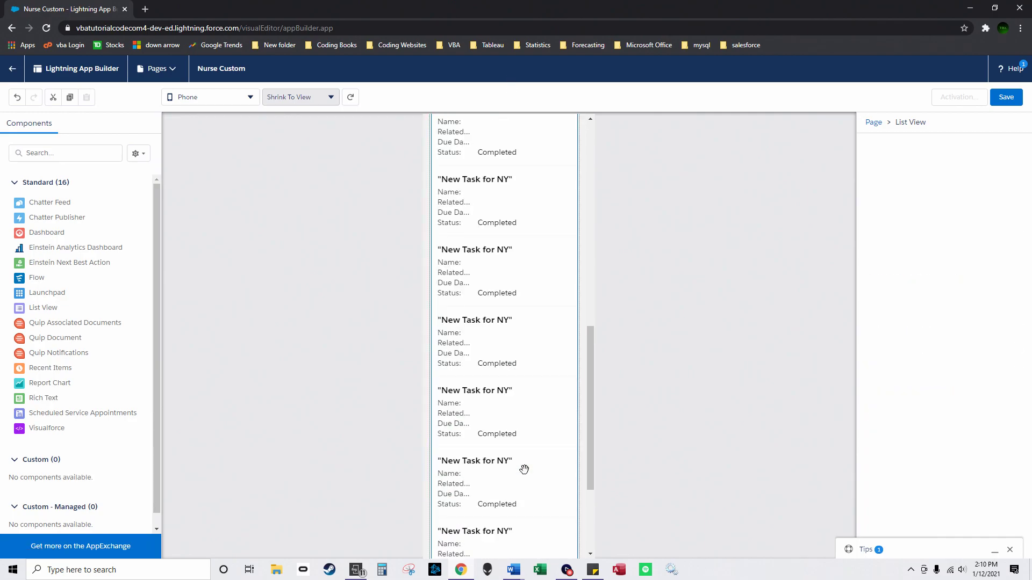
Step: Set Recently Completed Tasks to display 3 records
scroll(502, 331, "up", 10)
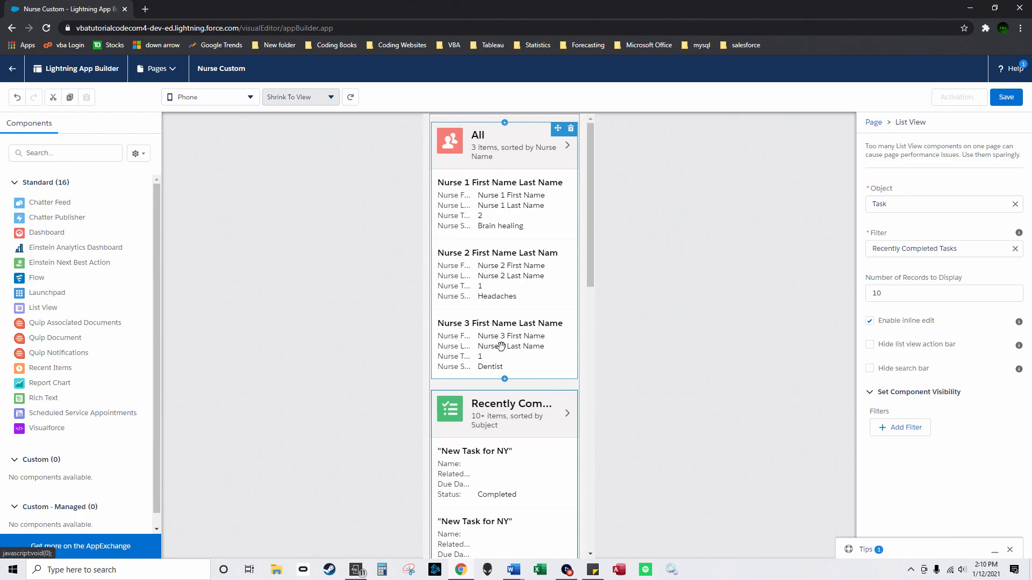
scroll(500, 445, "down", 5)
left_click(895, 295)
left_click_drag(896, 295, 866, 293)
type("3")
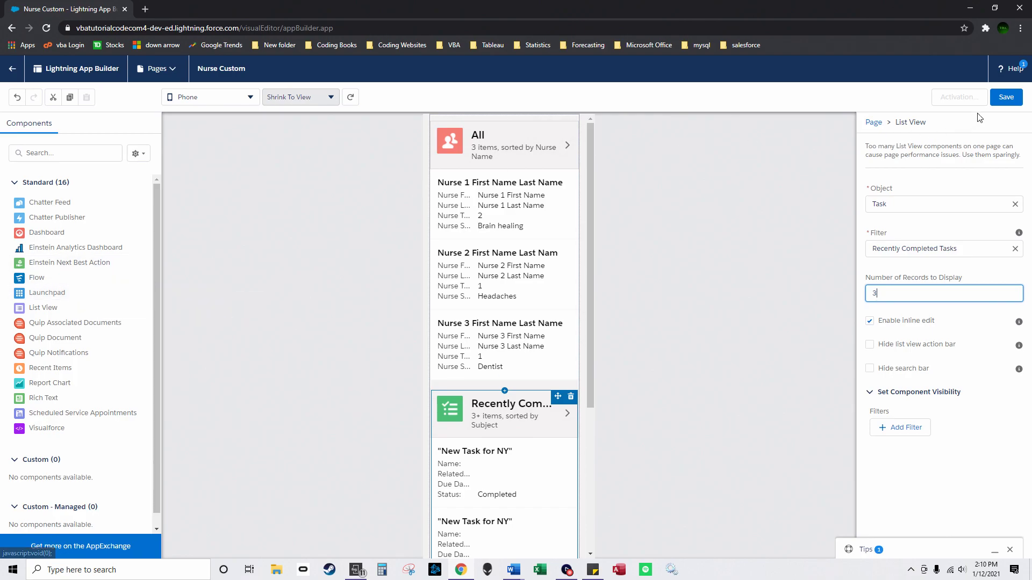
Step: Save the Nurse Custom page and activate it by adding it to HospitalManagementApp
left_click(1006, 100)
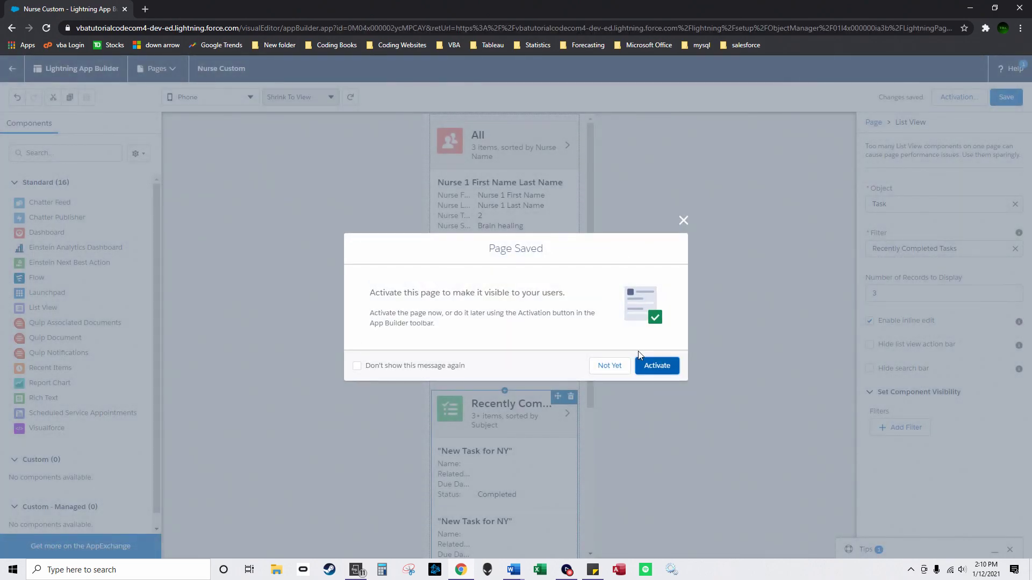
left_click(647, 365)
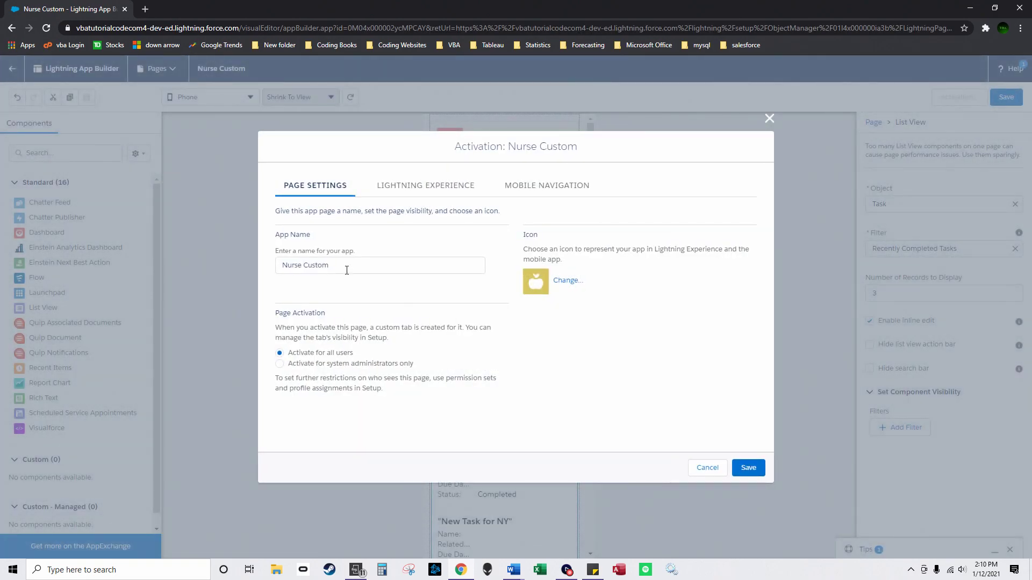
left_click(392, 188)
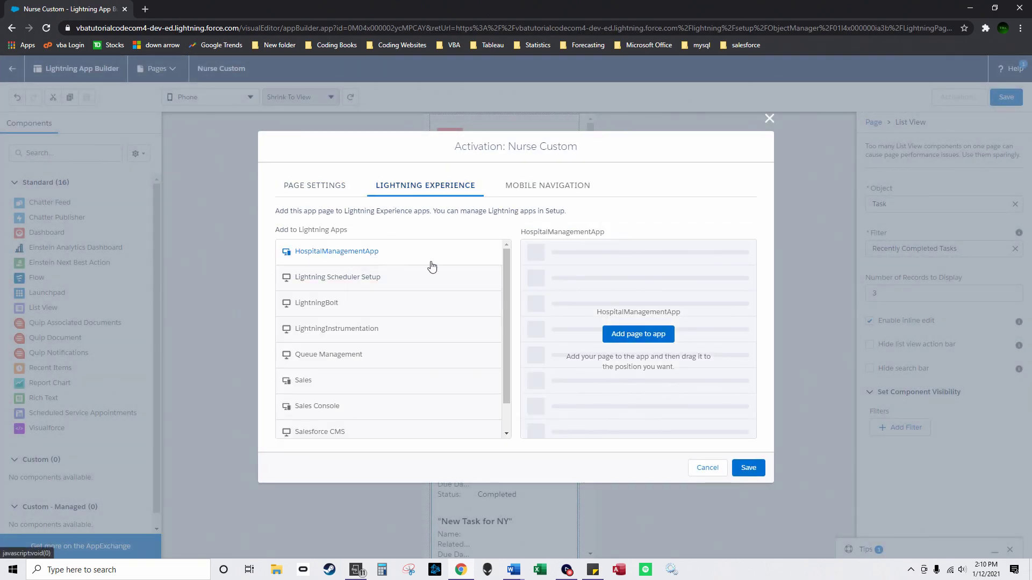
left_click(656, 339)
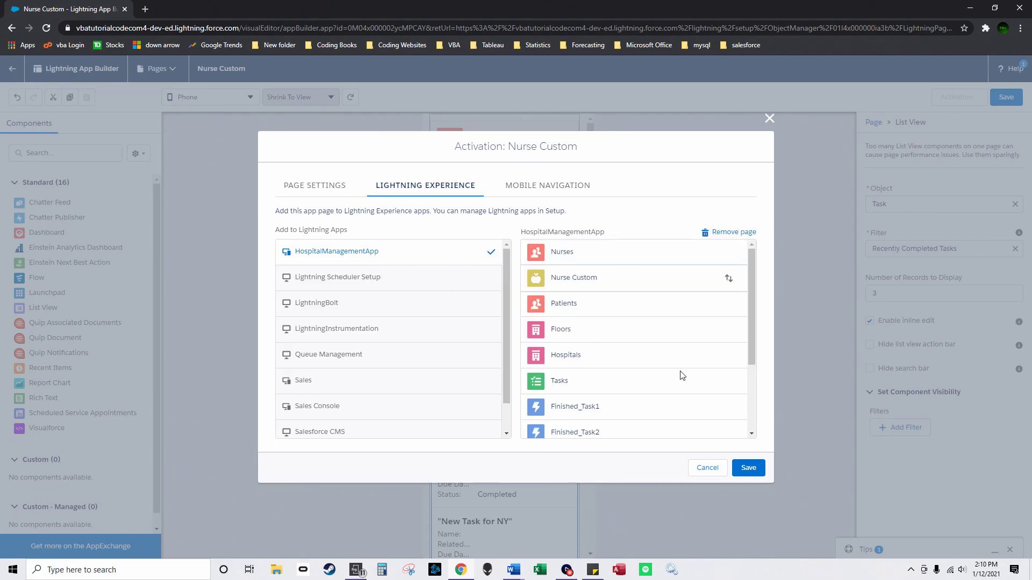
left_click(748, 467)
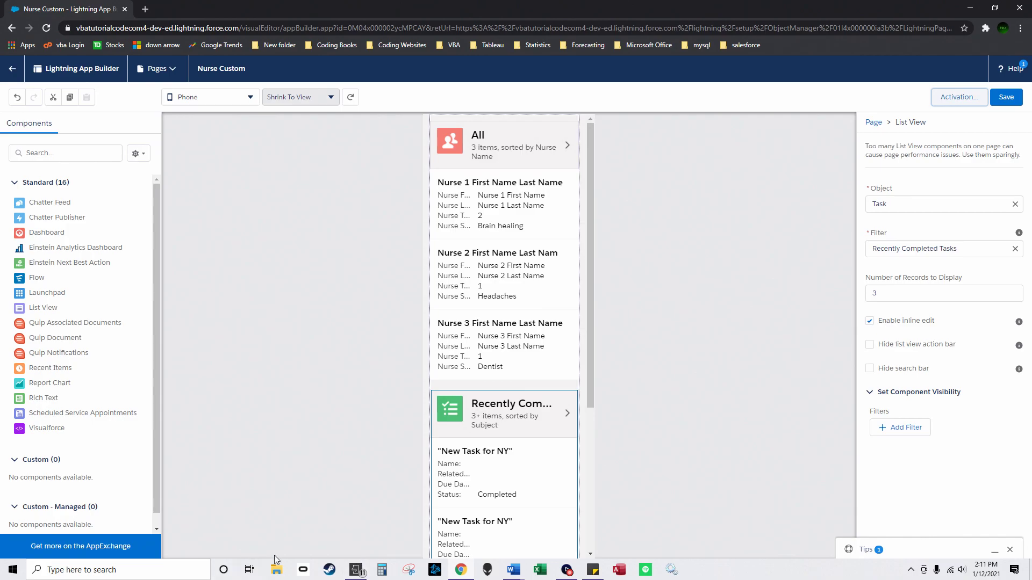
Step: On the mirrored phone, open Nurse Custom, then Nurse 1's related records
left_click(357, 568)
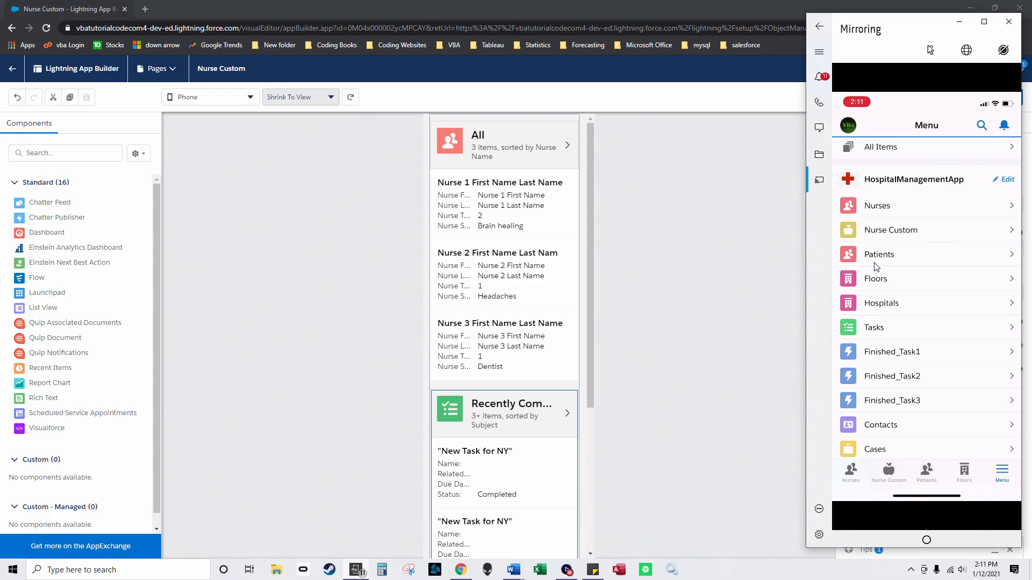
left_click(890, 248)
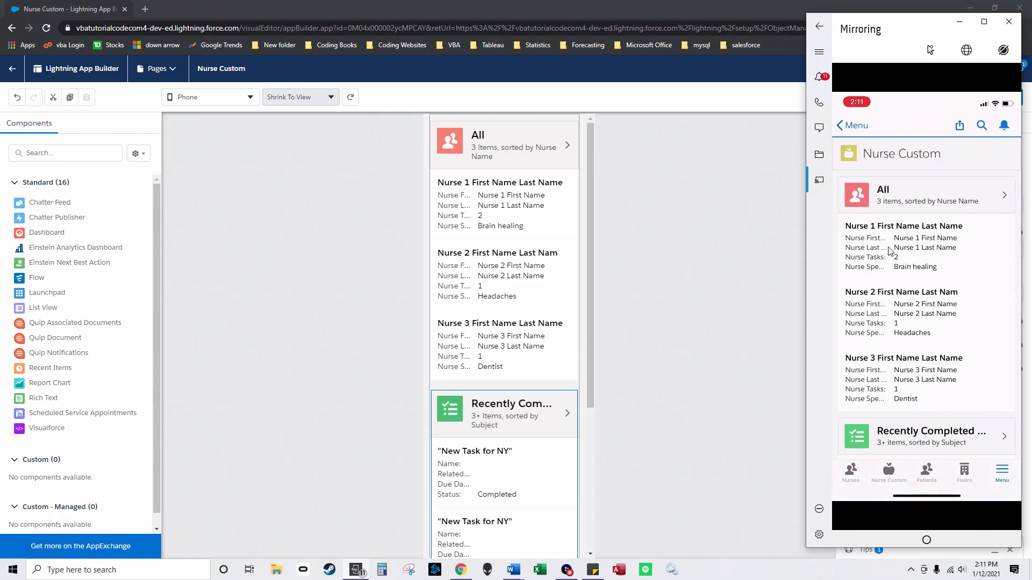
left_click(889, 251)
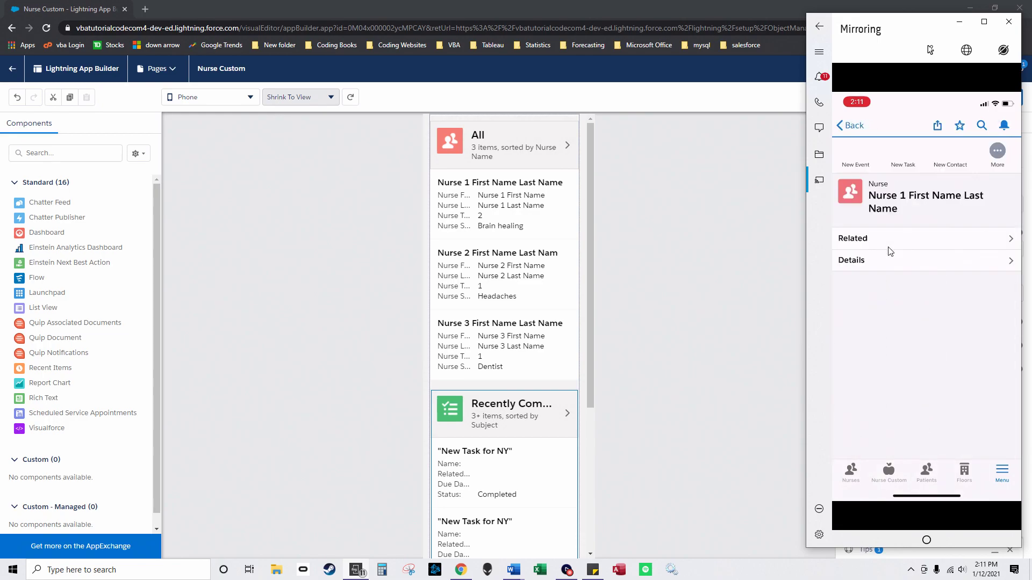
left_click(888, 246)
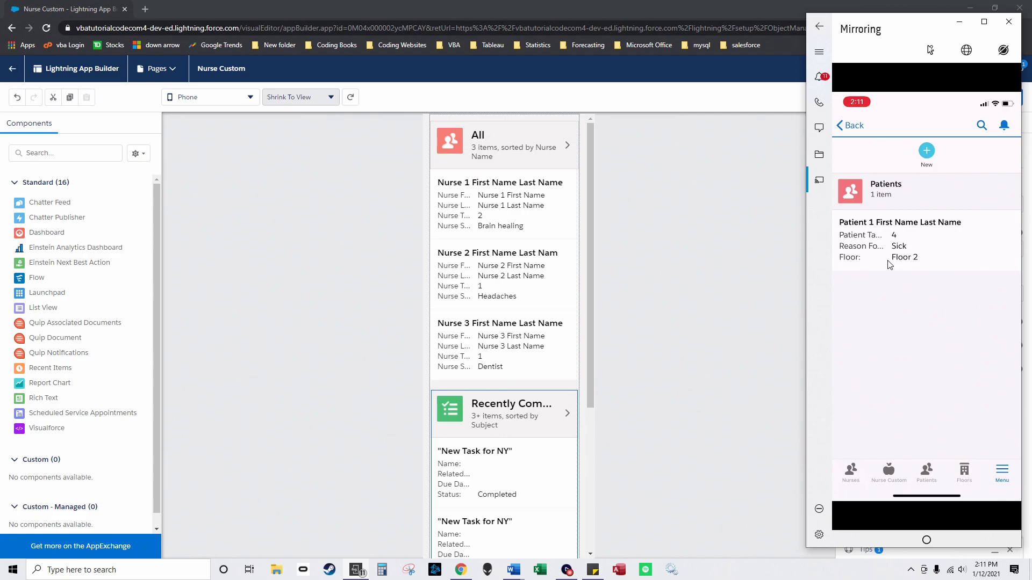
Step: Check Patient 1's activities, then return to view Nurse 1's detail fields
left_click(890, 264)
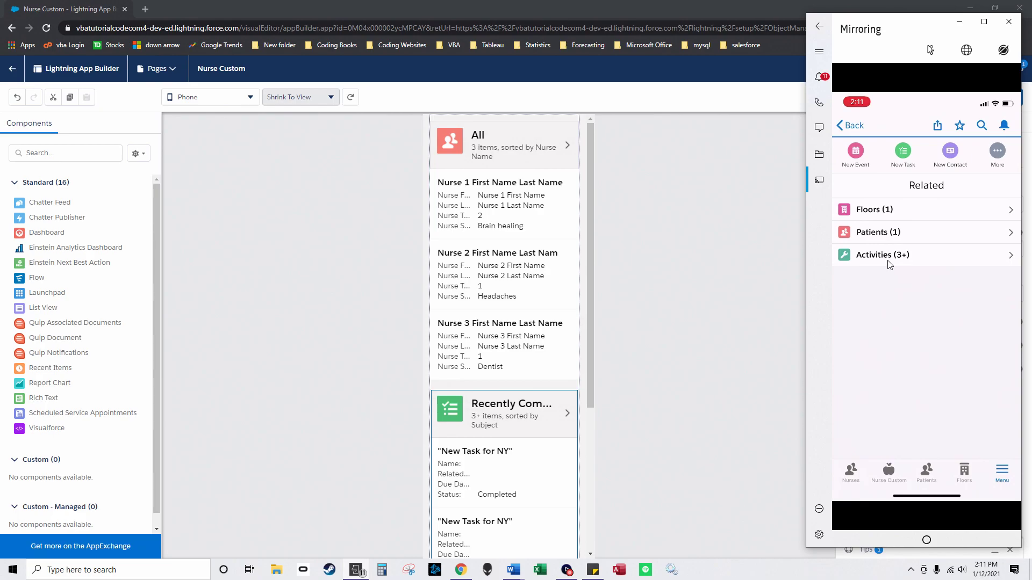
left_click(888, 258)
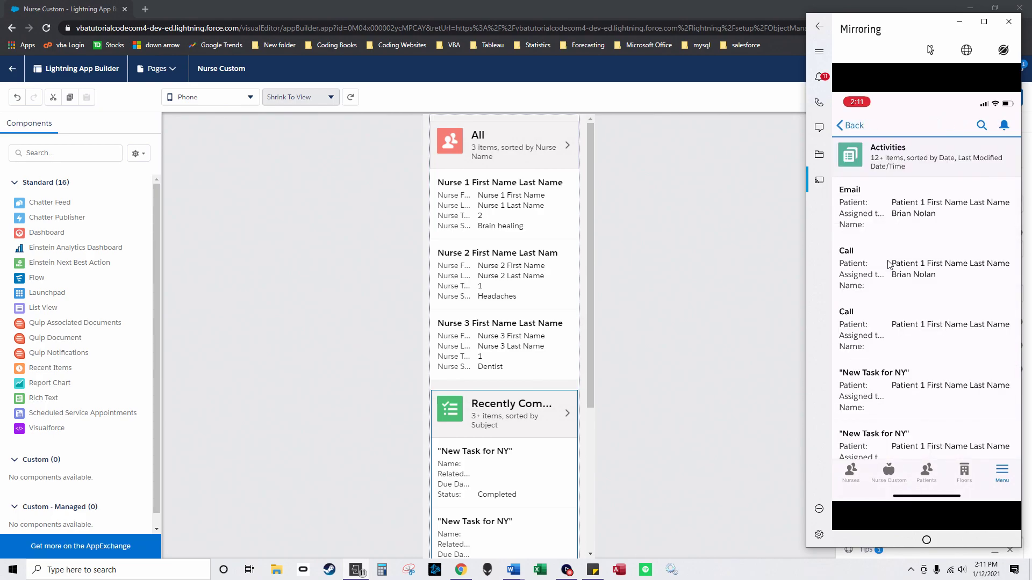
left_click(889, 265)
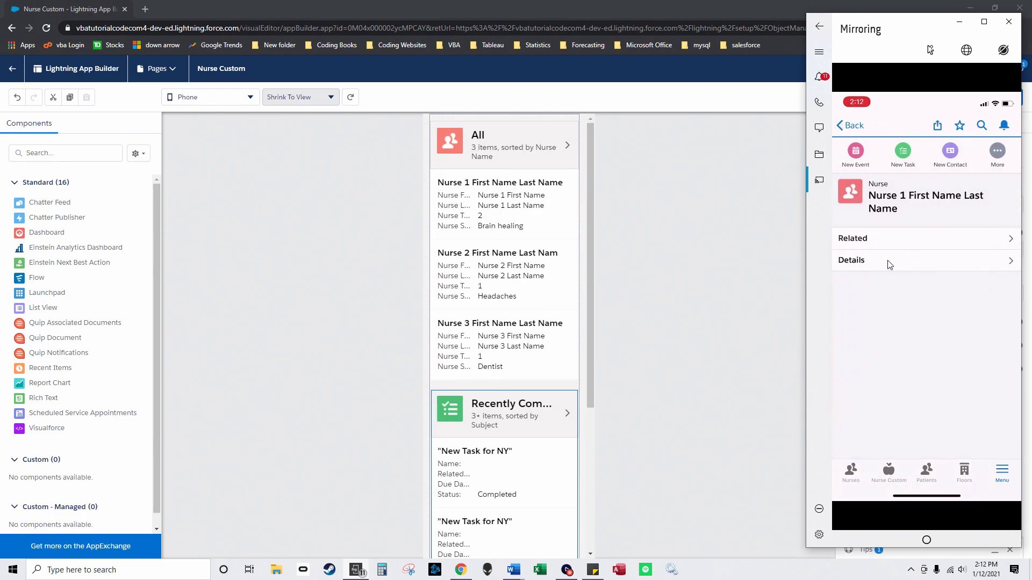
left_click(890, 265)
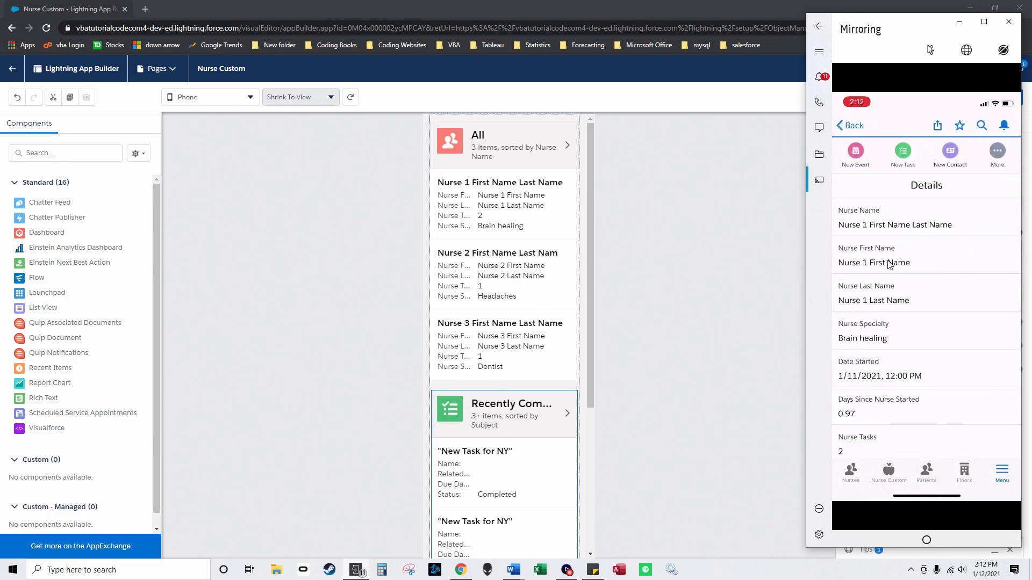
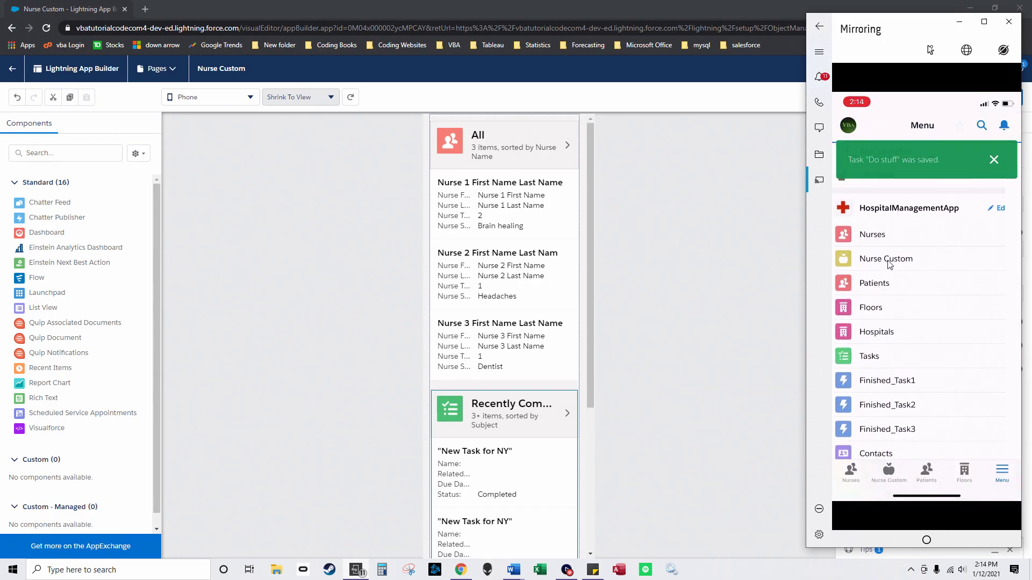
Step: On the phone, open Nurse 3's related activities and its Do stuff task
scroll(888, 265, "down", 5)
left_click(888, 265)
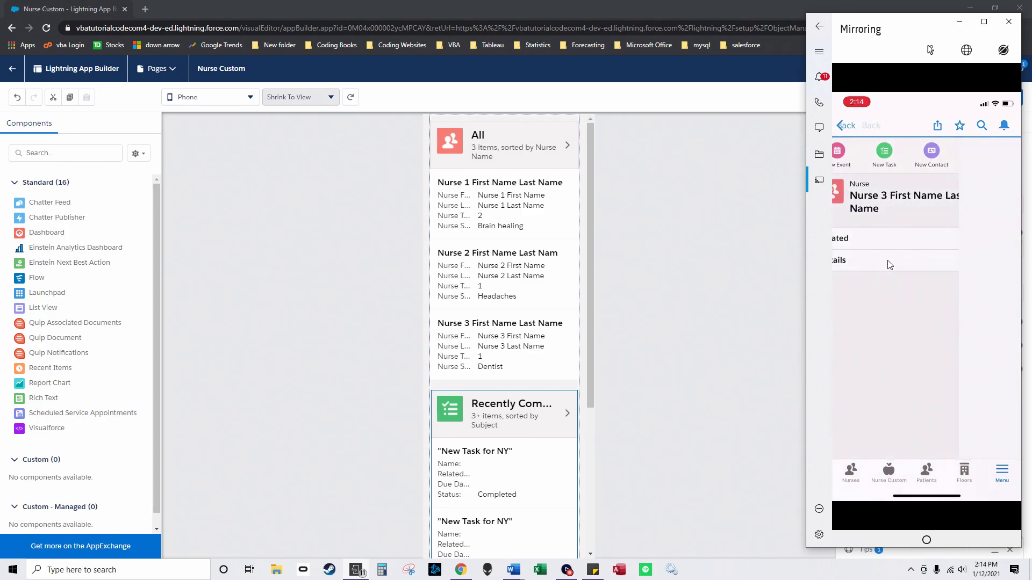
left_click(888, 265)
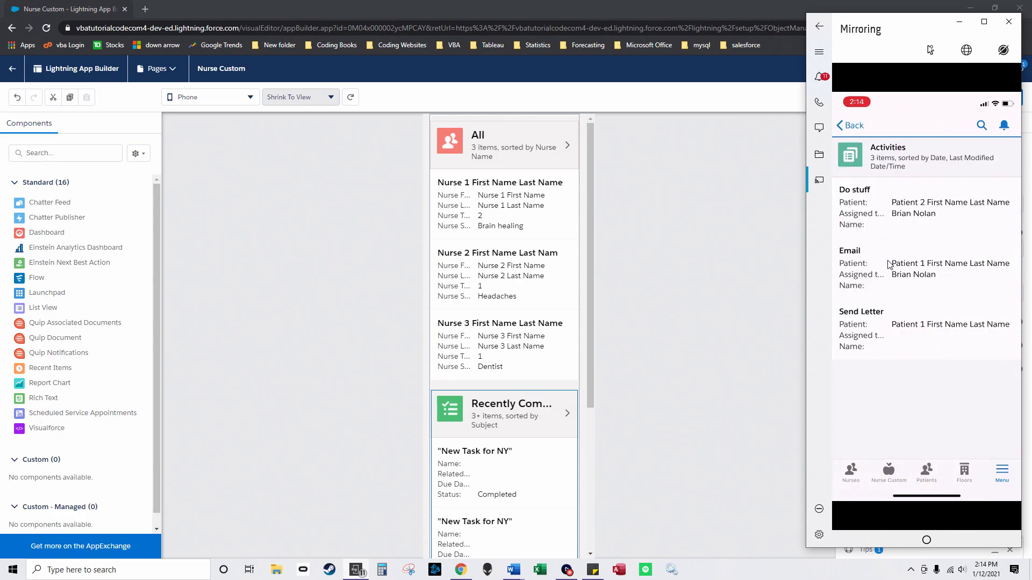
left_click(888, 265)
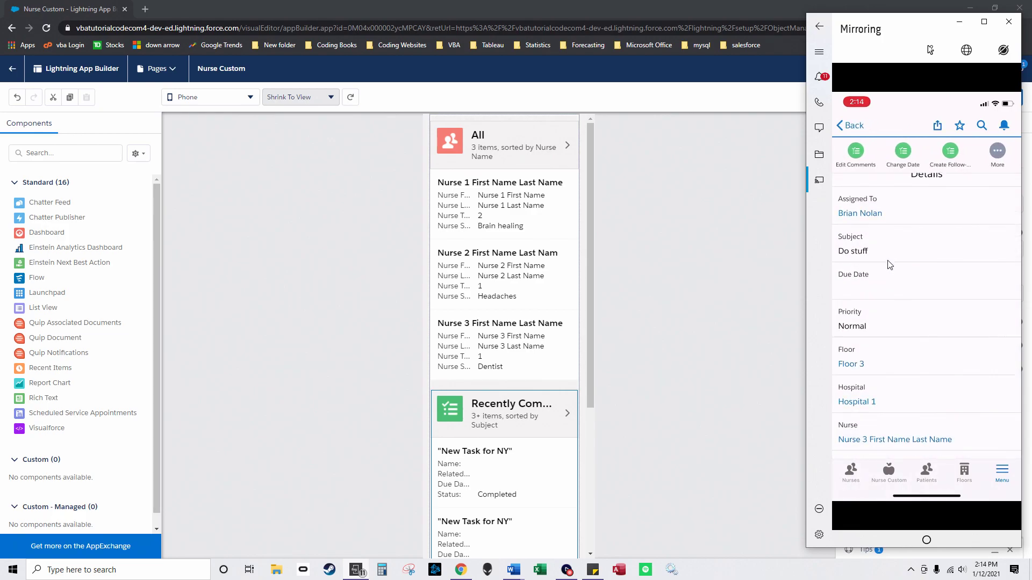
Step: Scroll through the Do stuff task details, then return to the desktop browser
scroll(889, 264, "up", 5)
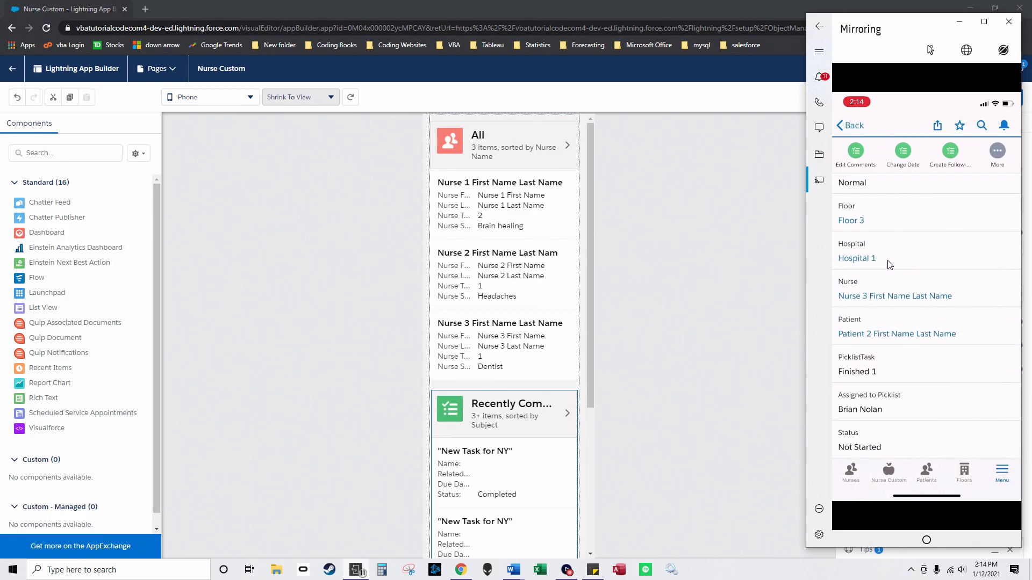
scroll(888, 265, "up", 2)
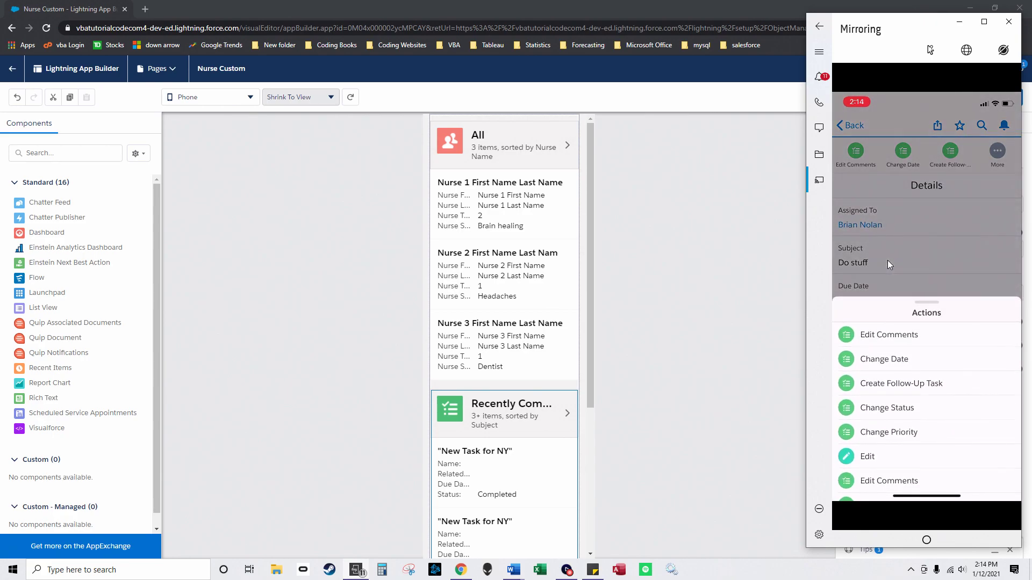
scroll(888, 261, "up", 3)
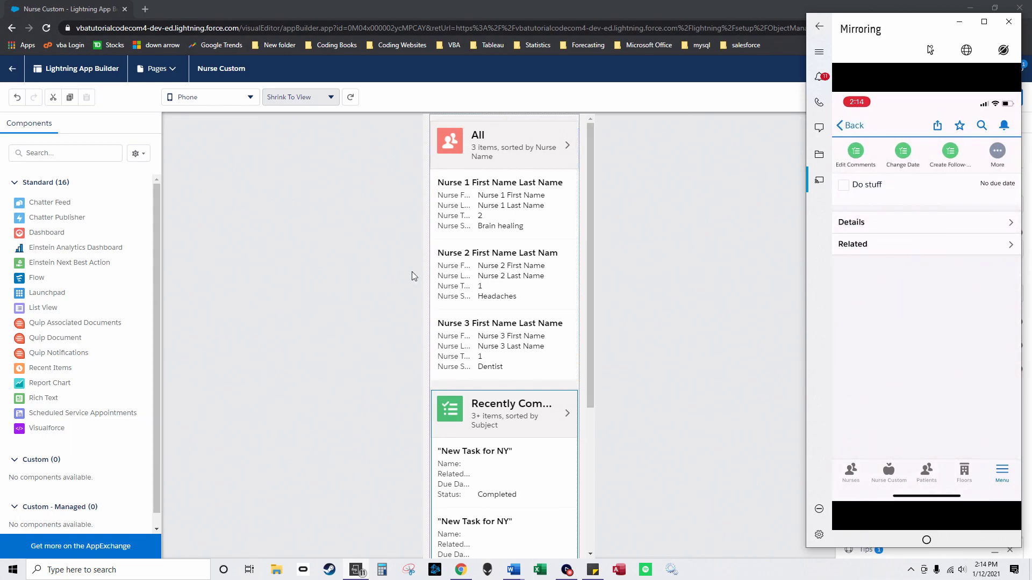
left_click(245, 167)
Step: Leave the page builder and open Setup's Object Manager, sorting objects by label
left_click(12, 69)
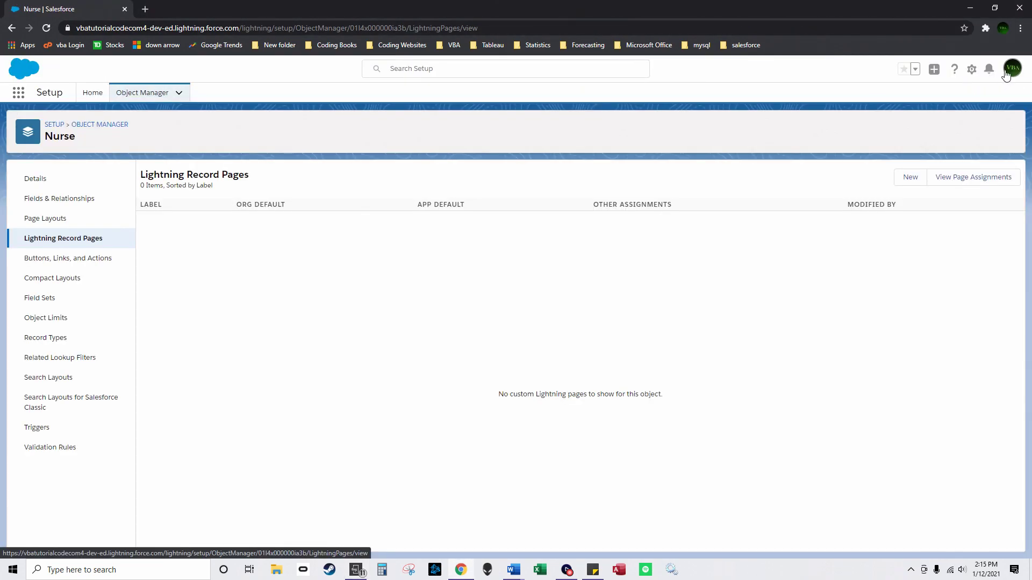
left_click(972, 69)
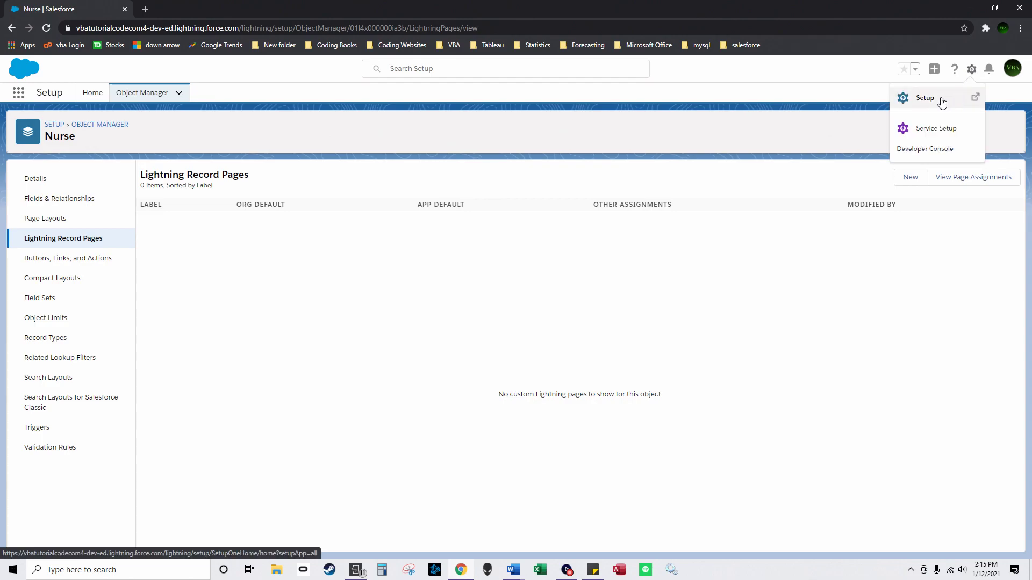
left_click(940, 99)
left_click(144, 93)
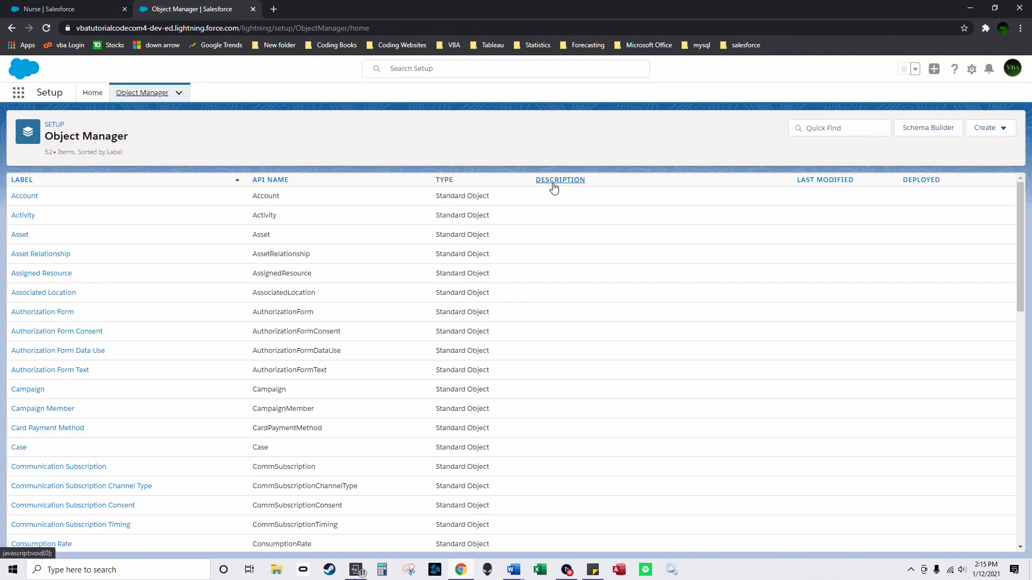
left_click(553, 184)
left_click(22, 180)
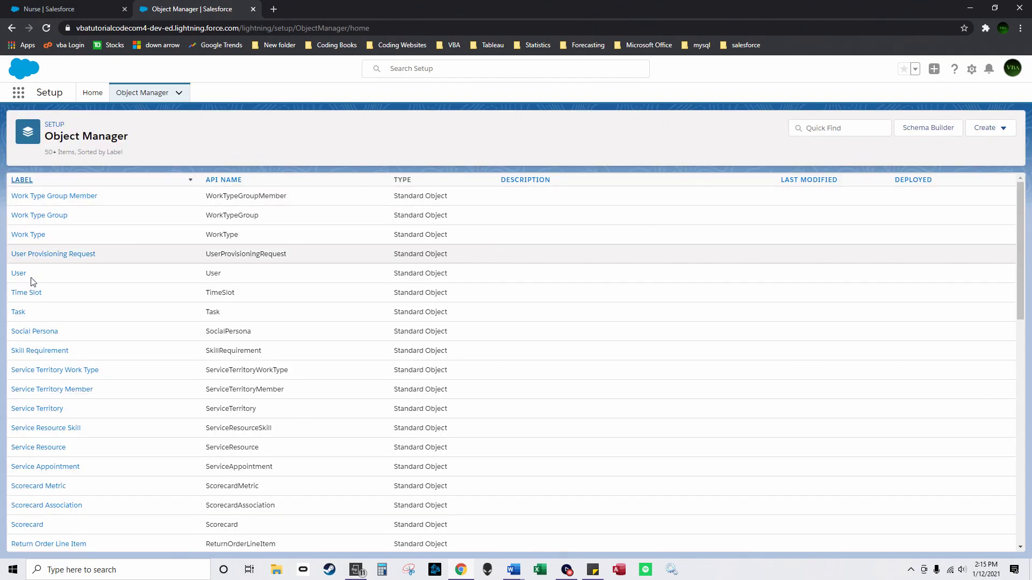
left_click(26, 181)
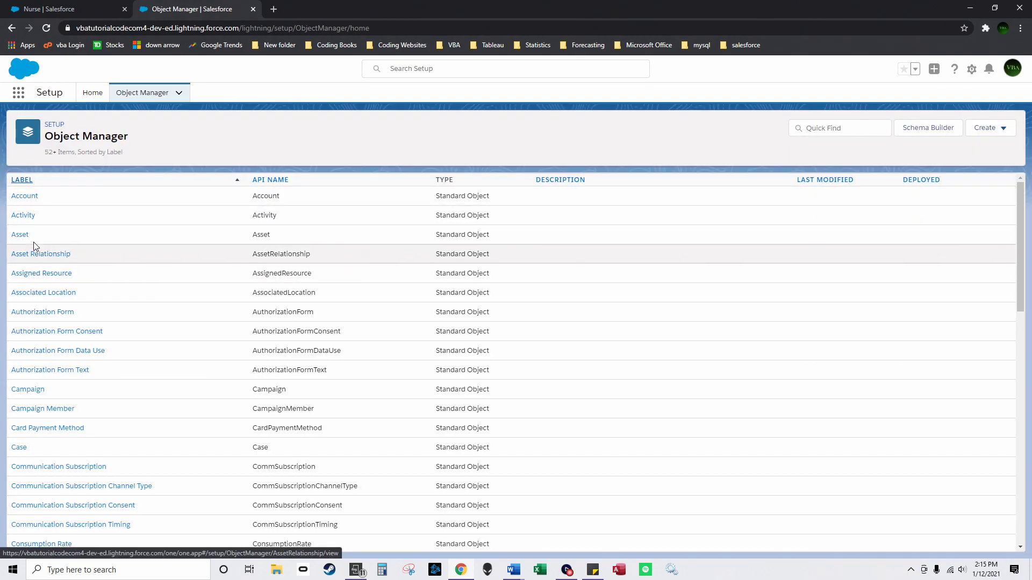
Step: Find the Task object and show its Compact Layouts
left_click(25, 216)
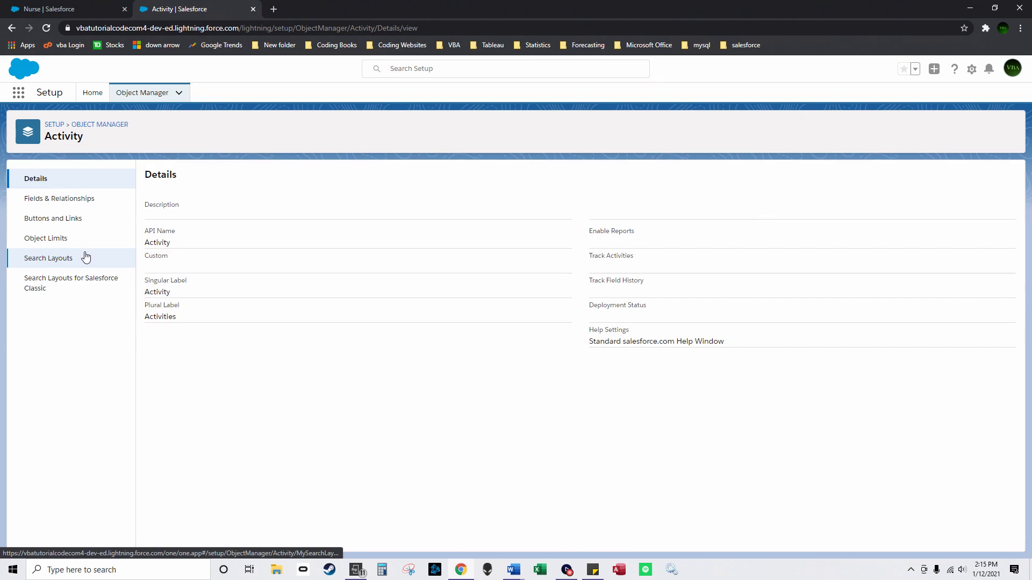
left_click(12, 28)
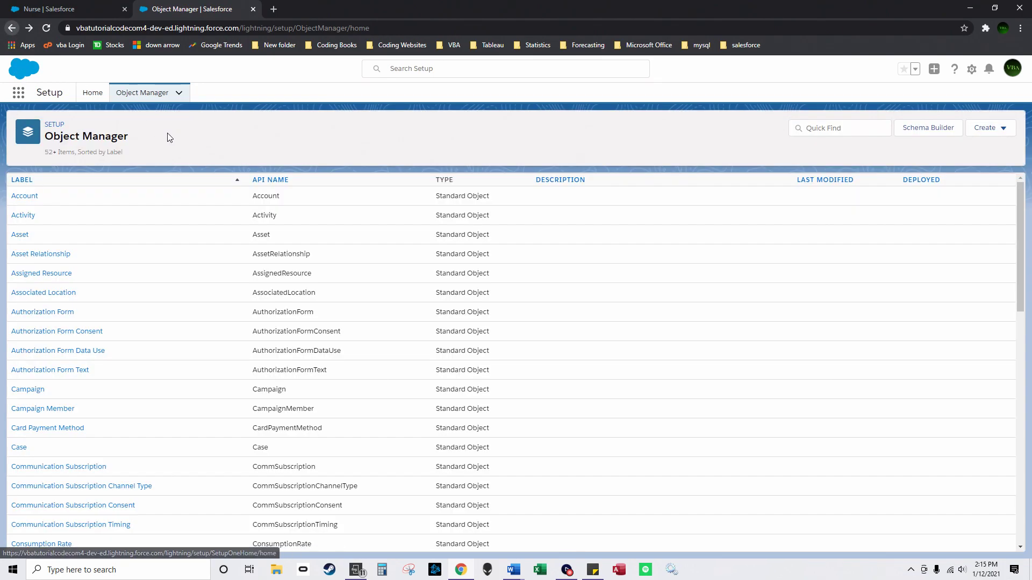
left_click(28, 182)
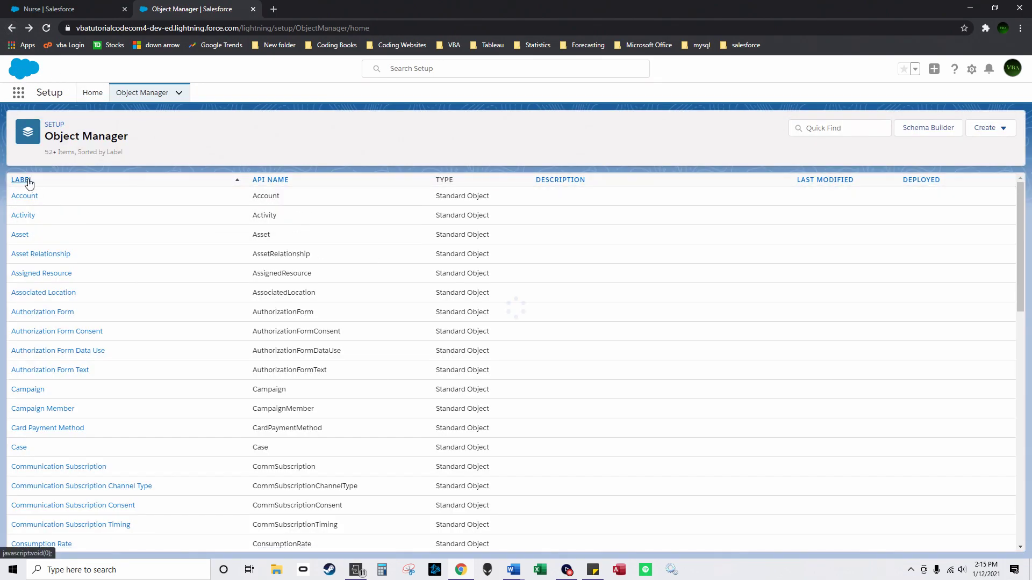
left_click(16, 310)
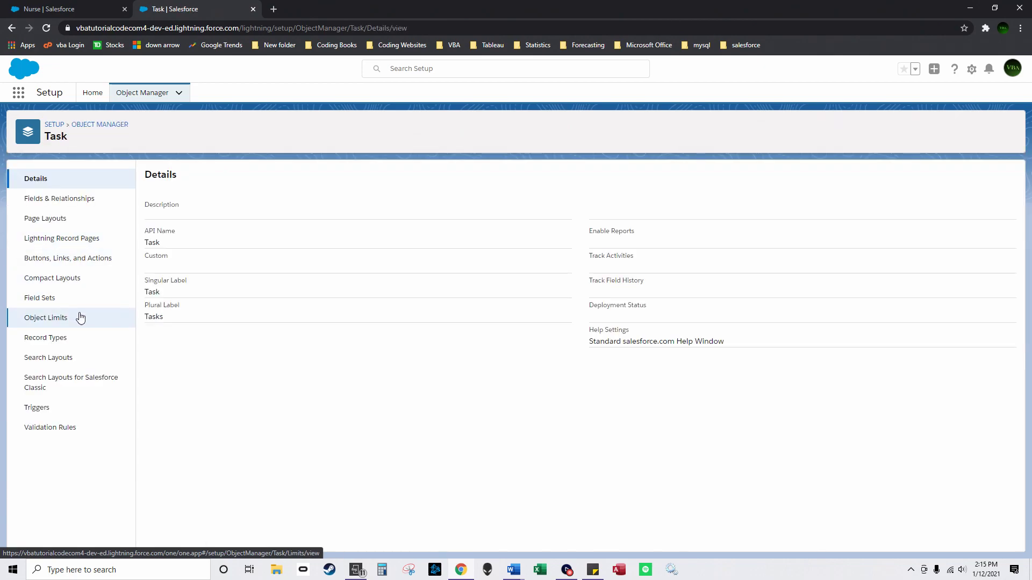
left_click(68, 280)
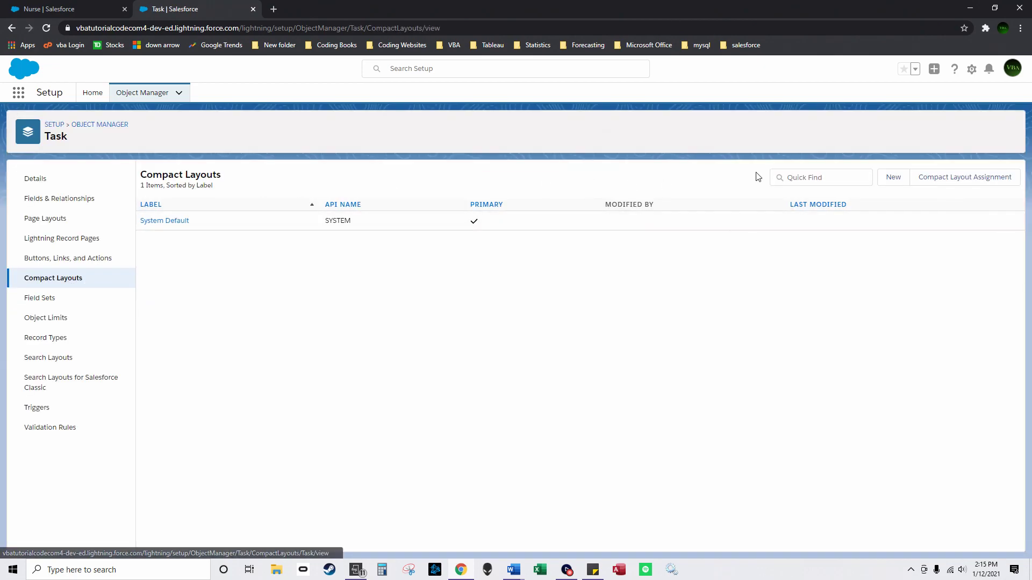
Step: Start a new Task compact layout labelled 'mobile layout' with Status and Subject fields
left_click(886, 177)
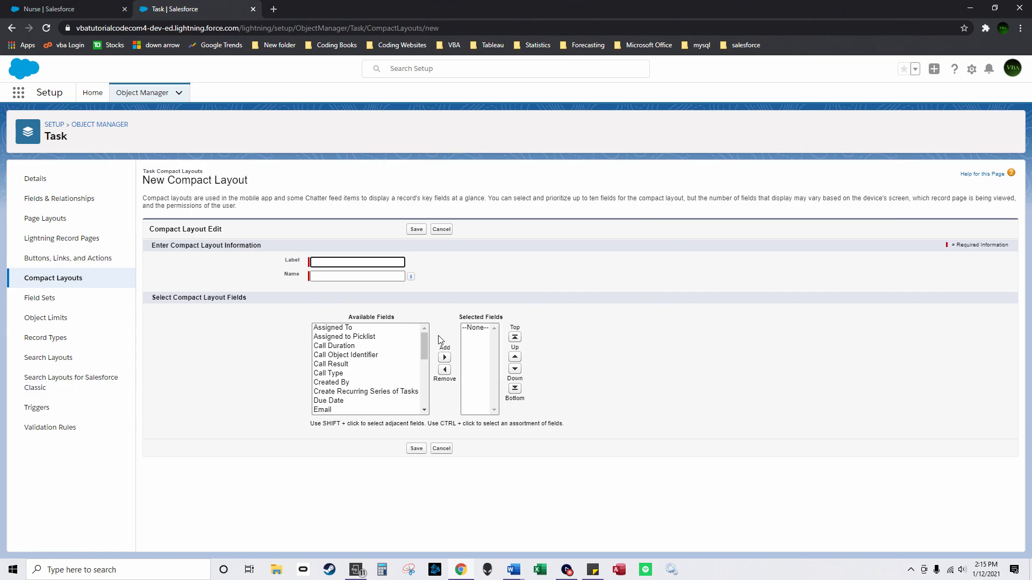
left_click_drag(422, 346, 417, 373)
left_click(346, 263)
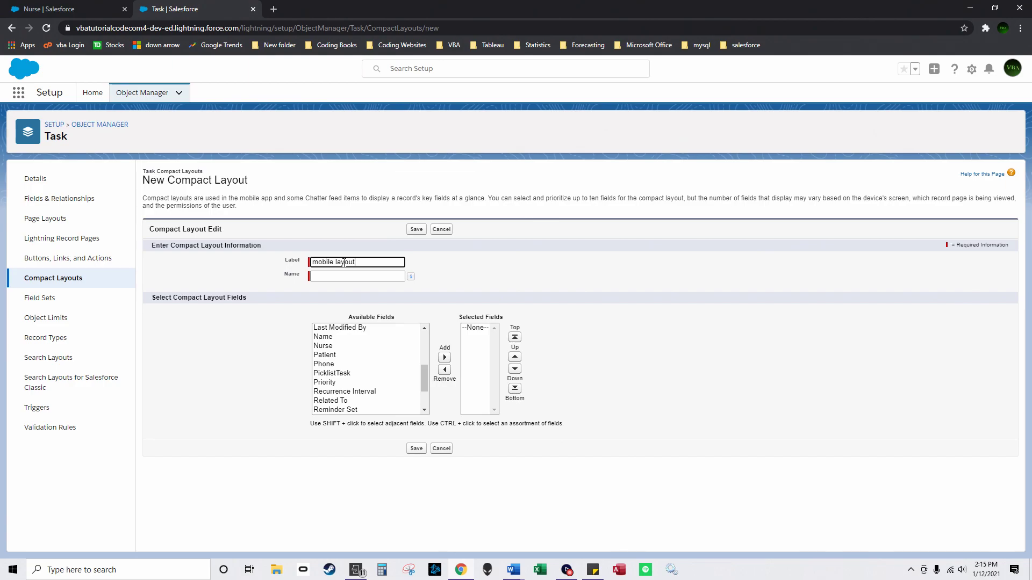
mouse_move(424, 388)
left_mouse_down()
mouse_move(421, 398)
mouse_move(417, 342)
mouse_move(418, 391)
left_mouse_up()
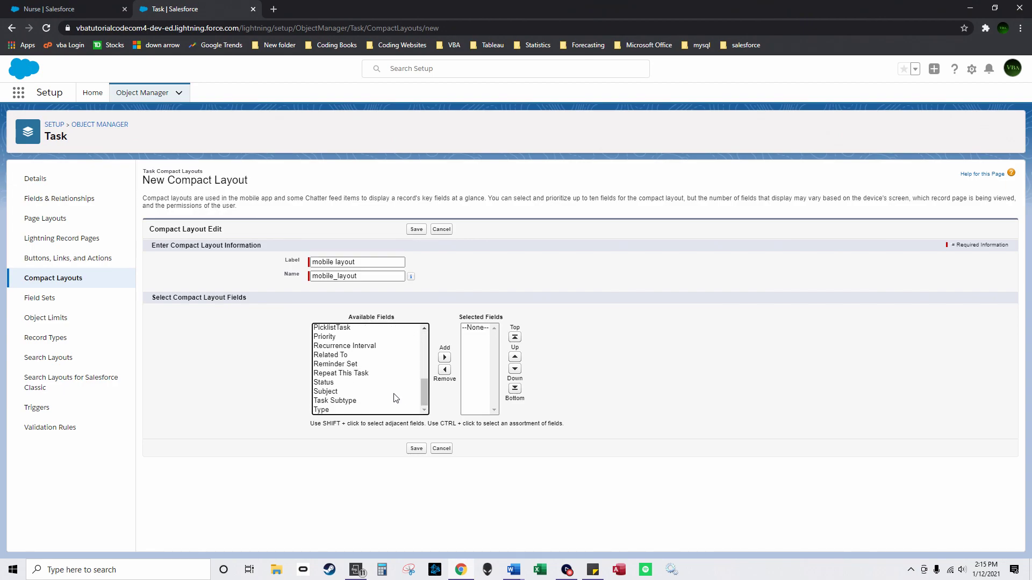
left_click(374, 382)
left_click(444, 359)
left_click_drag(423, 386, 428, 351)
left_click(344, 394)
left_click(445, 358)
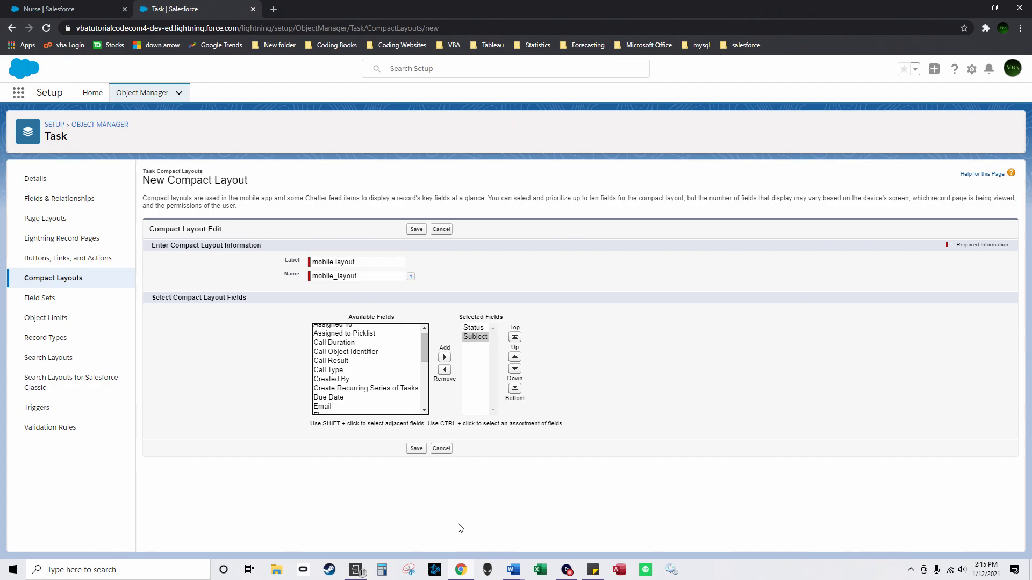
Step: Add Patient and PicklistTask to mobile layout and save it
left_click(355, 570)
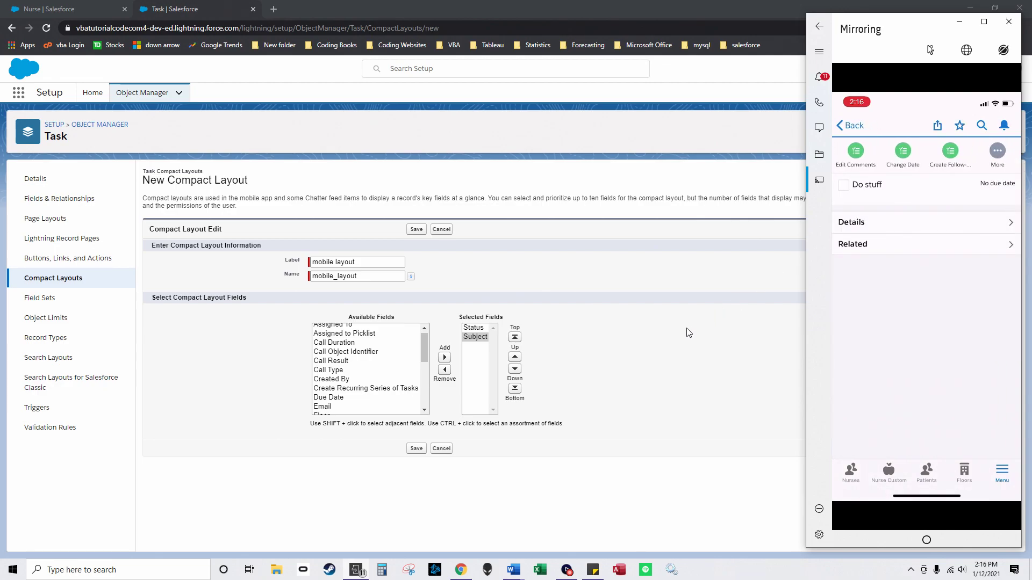
left_click_drag(424, 344, 429, 393)
double_click(379, 407)
left_click(394, 354)
left_click(444, 358)
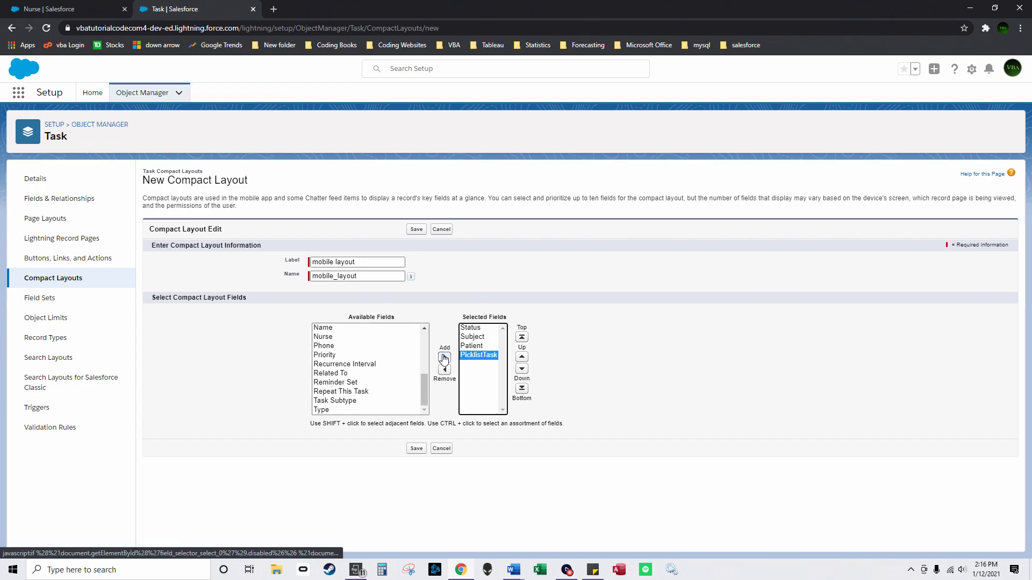
left_click(417, 450)
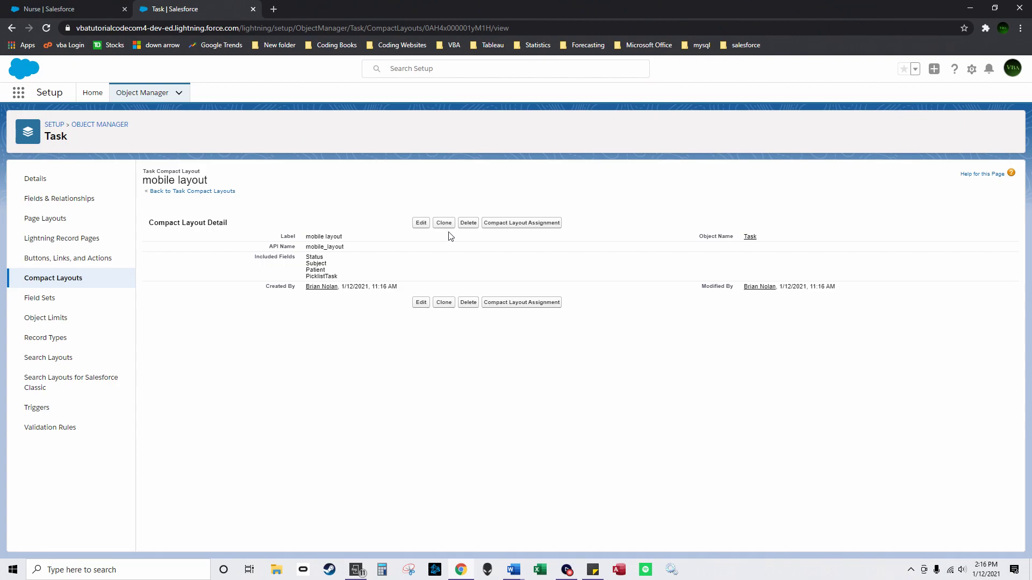
Step: Assign mobile layout as the primary Task compact layout, then return to the object list
left_click(493, 222)
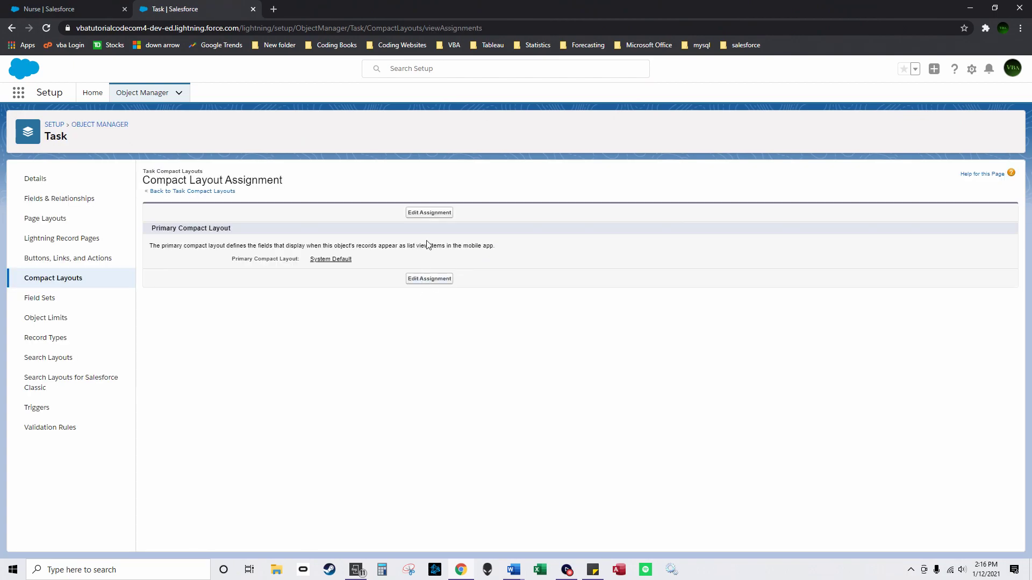
left_click(422, 215)
left_click(298, 257)
left_click(285, 272)
left_click(412, 279)
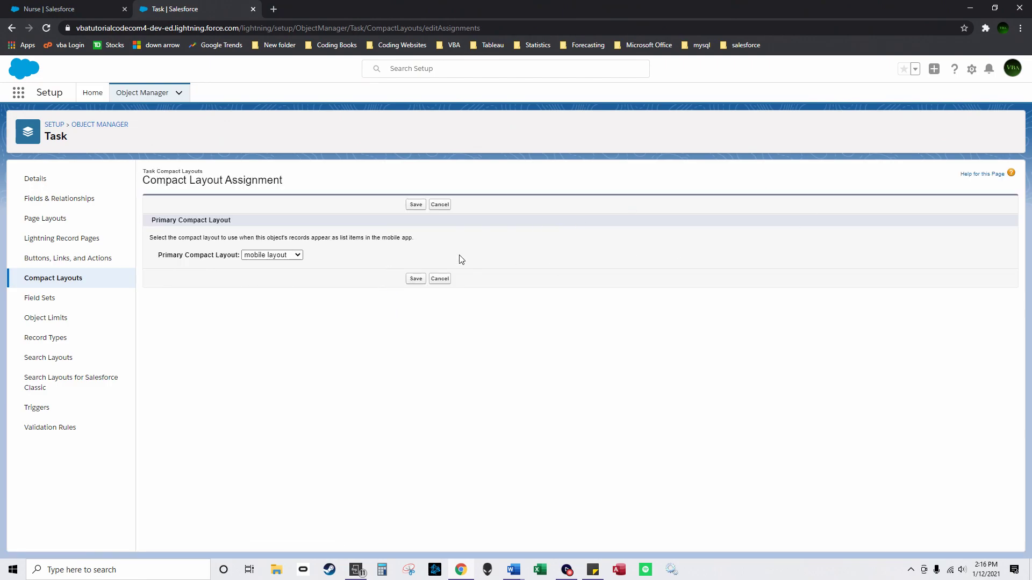
left_click(89, 124)
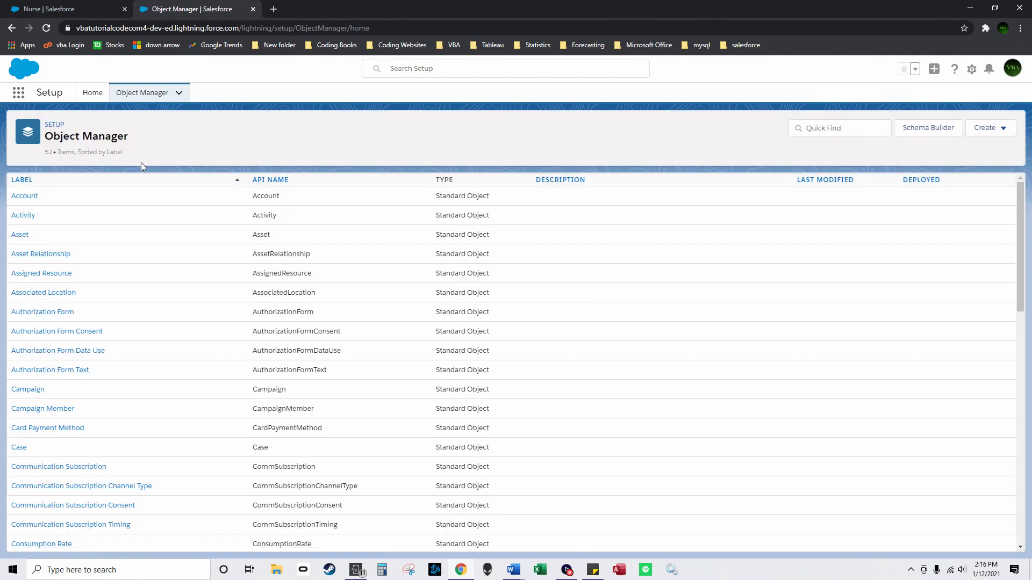
Step: Switch to HospitalManagementApp by searching 'ho' in the App Launcher
left_click(86, 97)
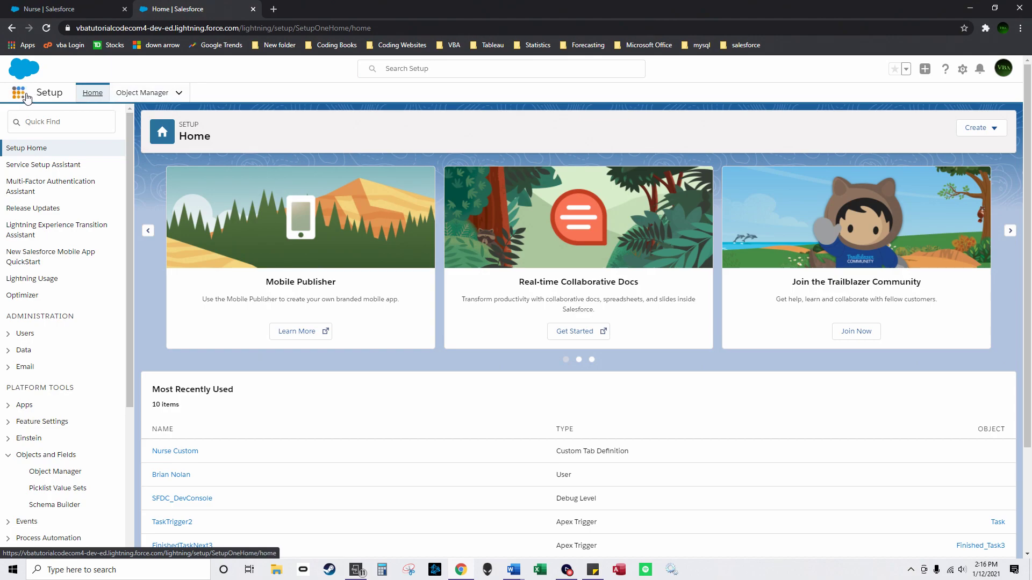
left_click(18, 93)
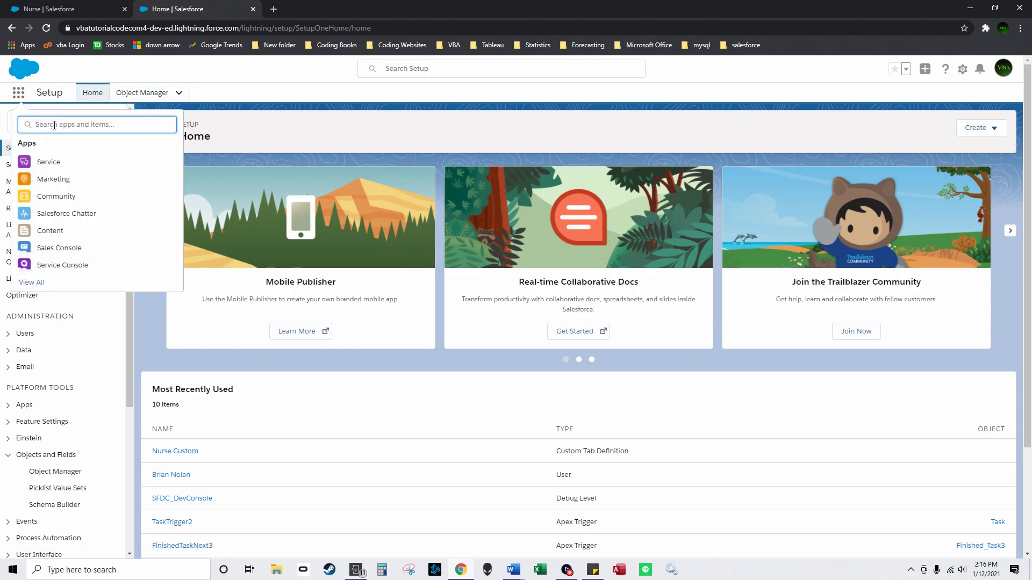
type("c")
key("BackSpace")
type("ho")
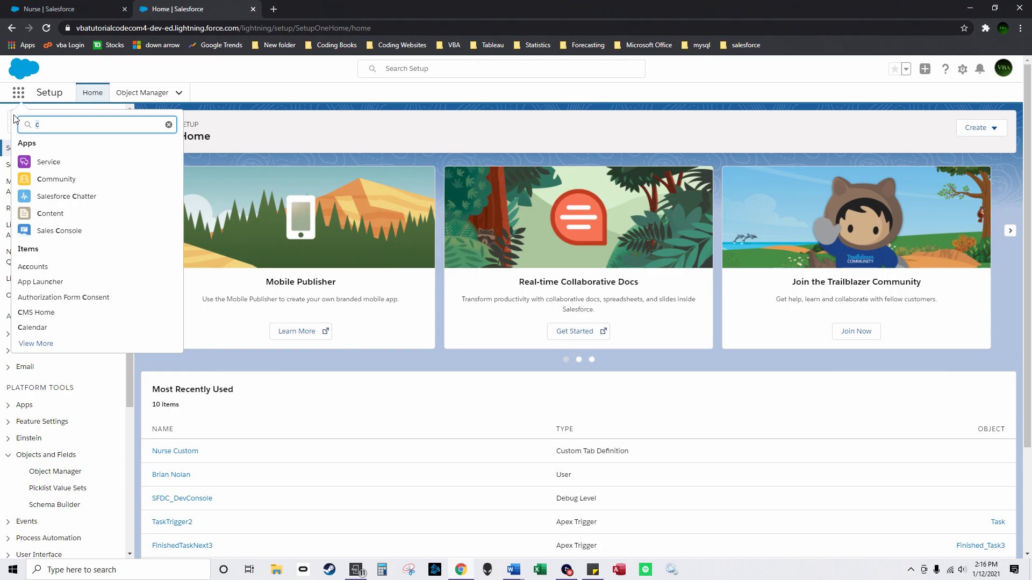
left_click(67, 163)
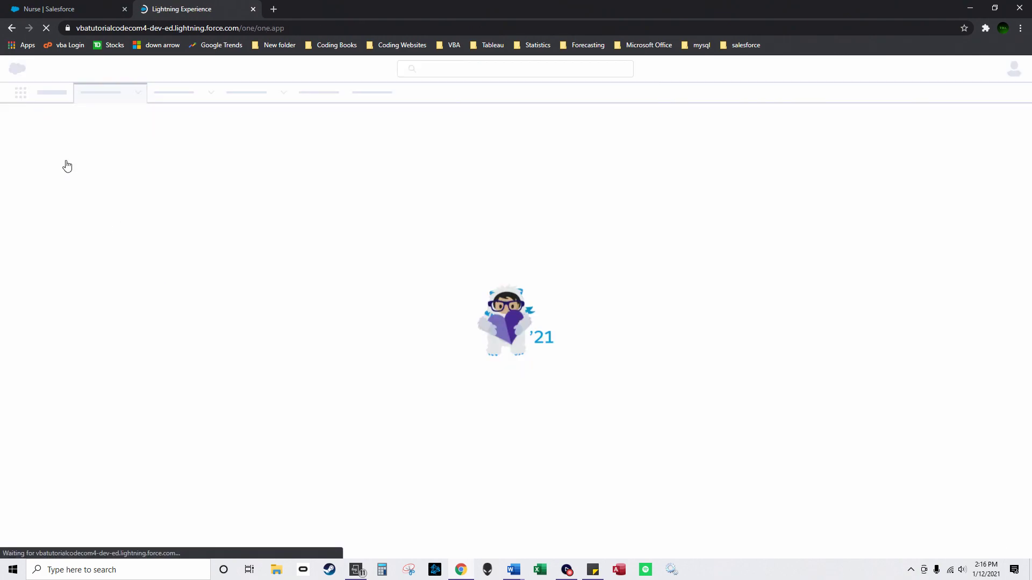
left_click(17, 95)
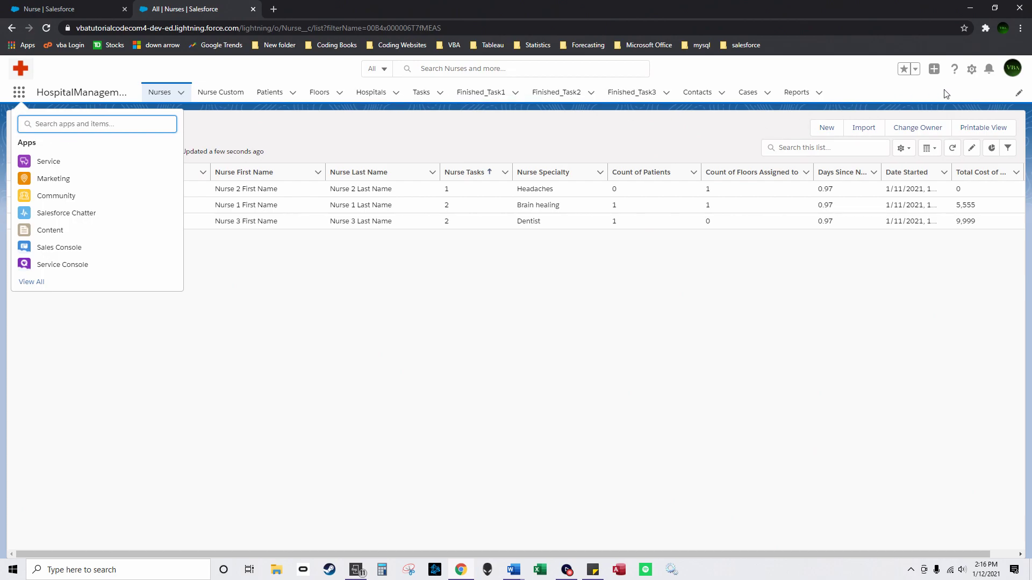
key("Escape")
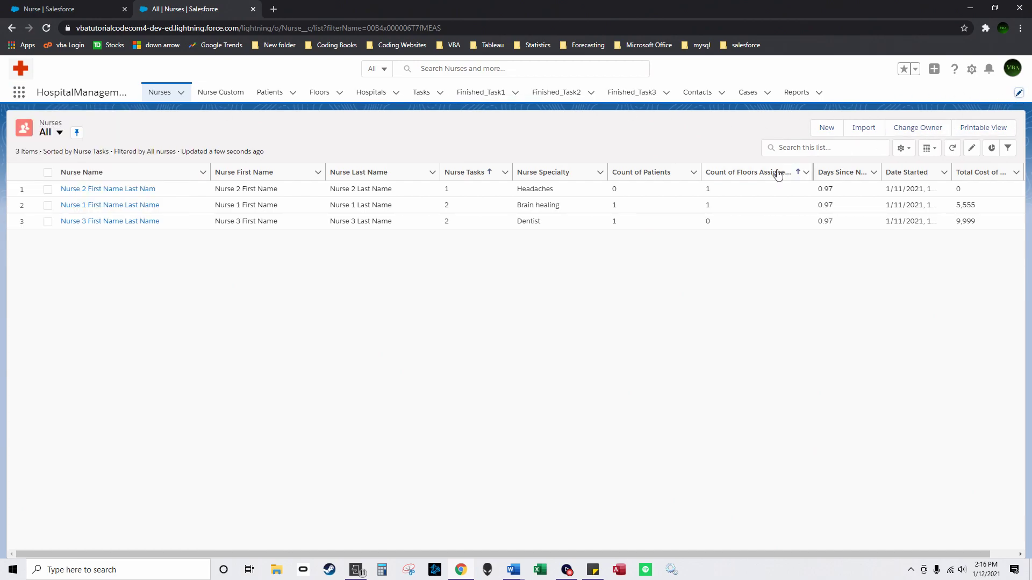
Step: Add Chatter (searched as 'chatt') to the app's navigation bar, save, and open Chatter
left_click(1019, 92)
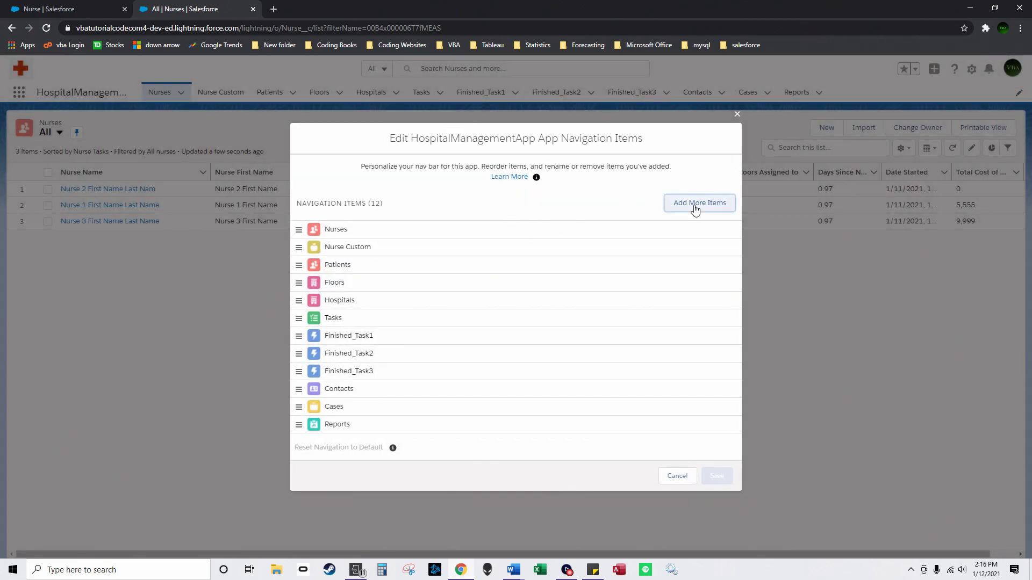
left_click(695, 203)
left_click(461, 129)
type("chatt")
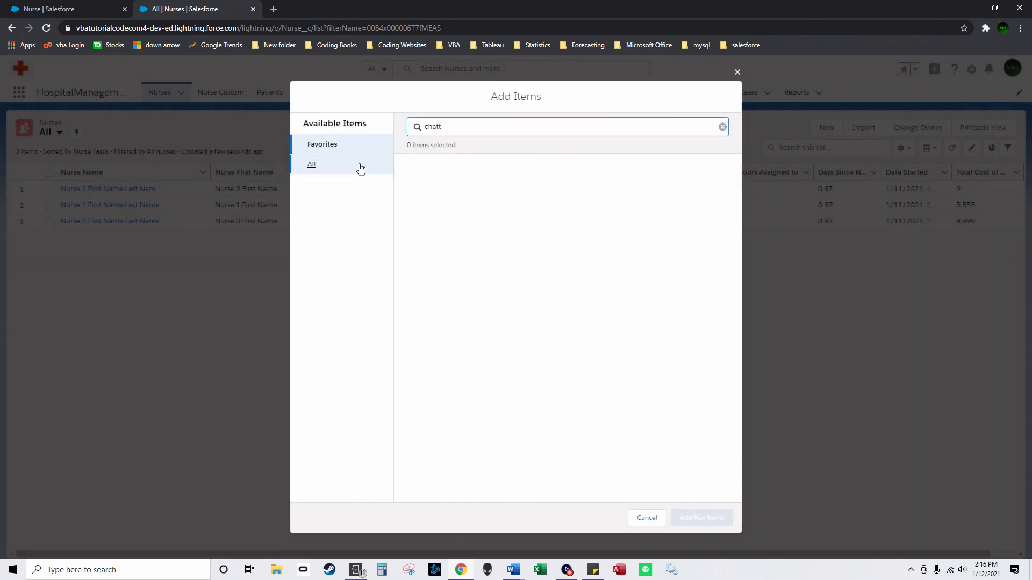
left_click(357, 166)
left_click(407, 167)
left_click(699, 518)
left_click(717, 498)
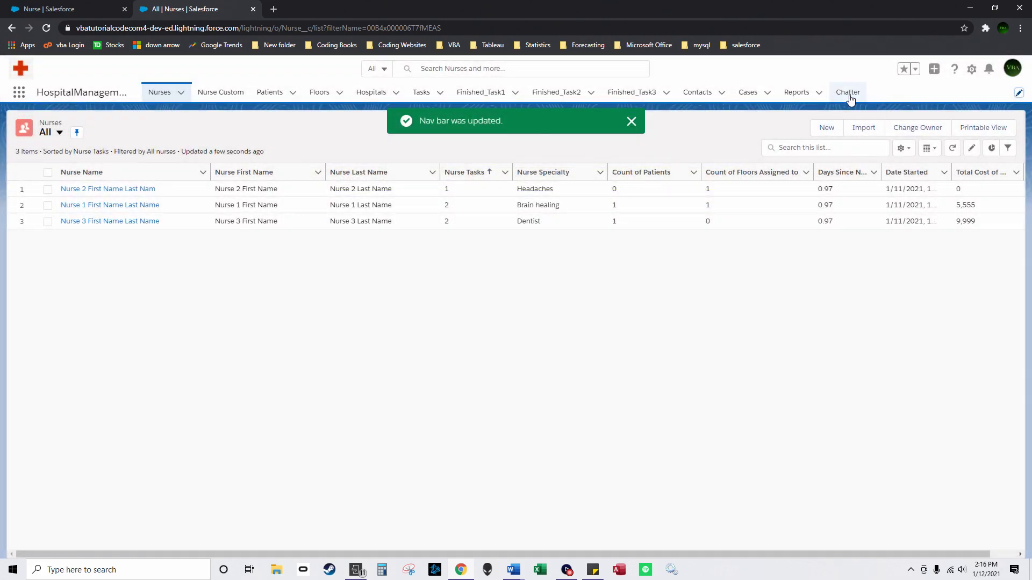
left_click(848, 92)
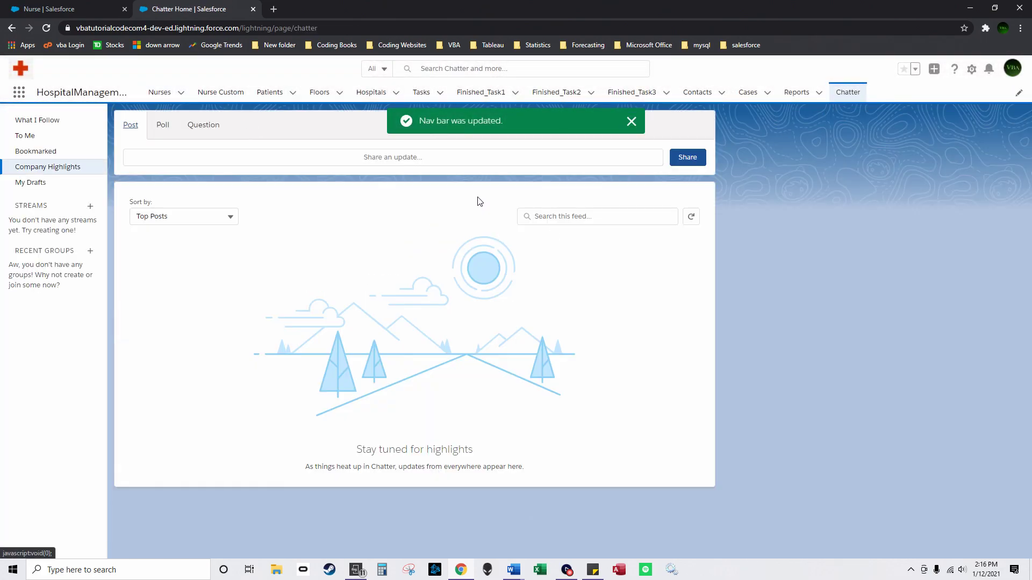
Step: Create a Chatter group named 'Public Group' with Public access type, skipping the photo step
left_click(631, 121)
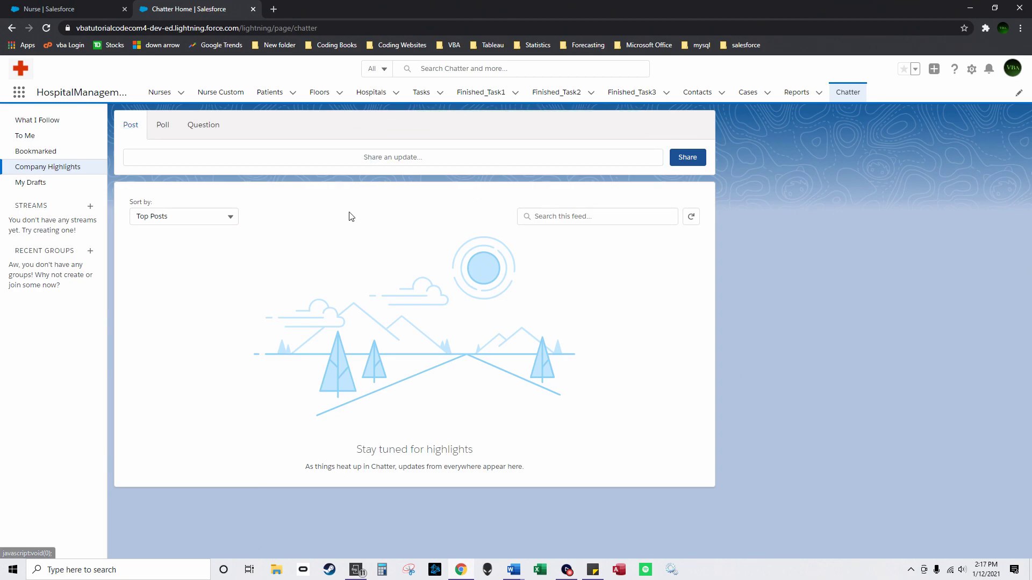
left_click(90, 253)
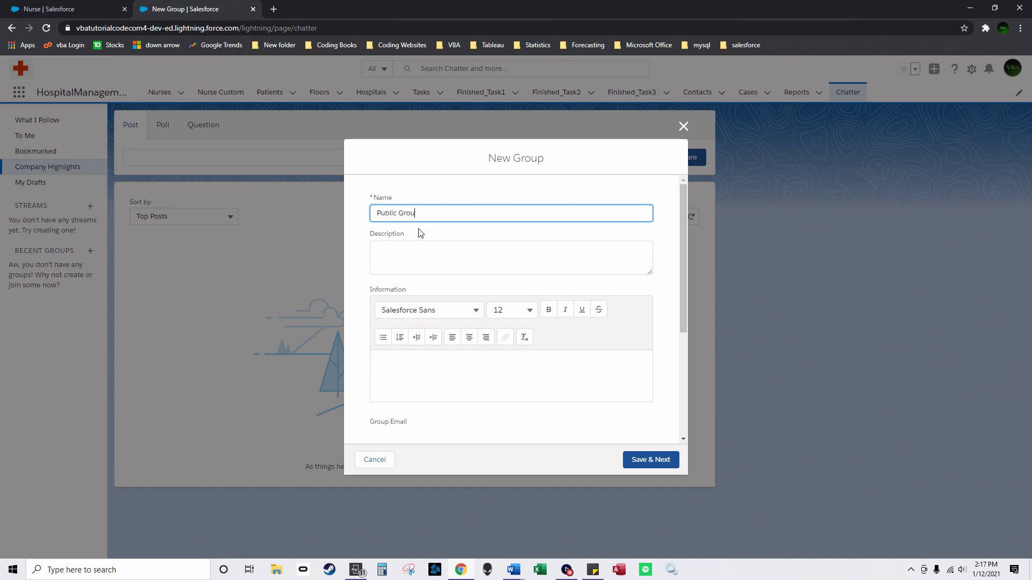
left_click(410, 258)
scroll(450, 350, "down", 4)
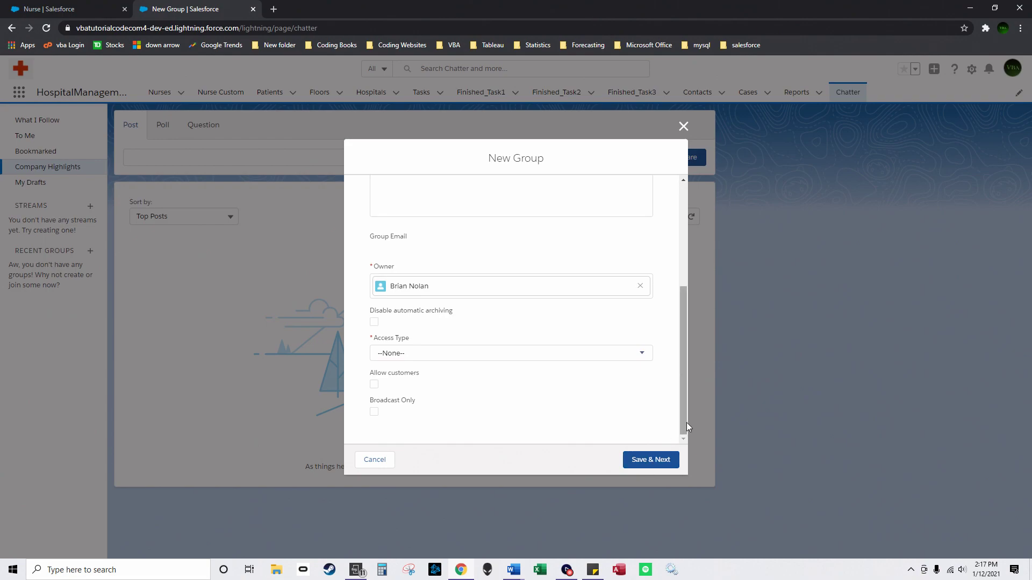
left_click(667, 459)
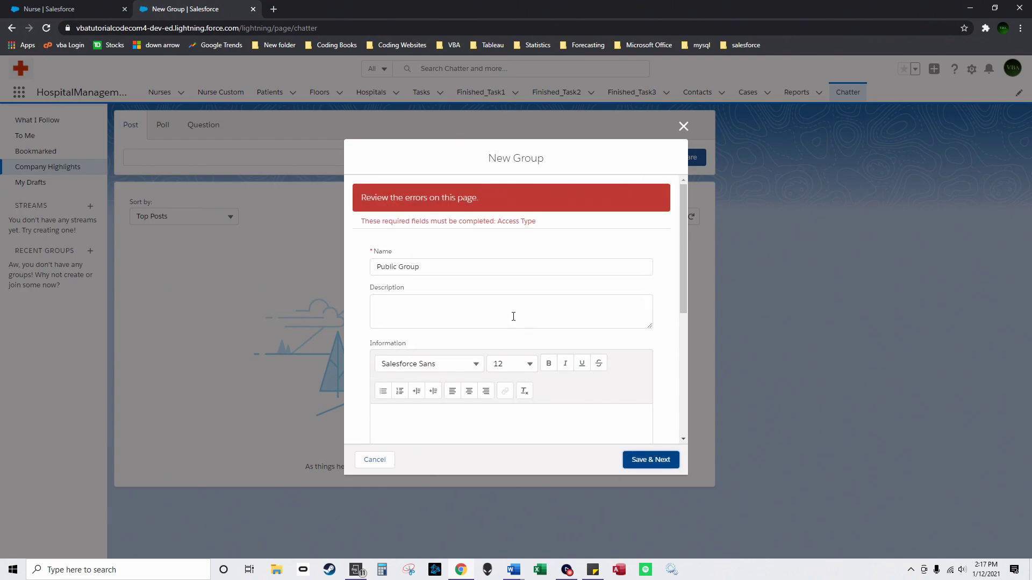
scroll(468, 345, "down", 6)
left_click(401, 339)
left_click(418, 379)
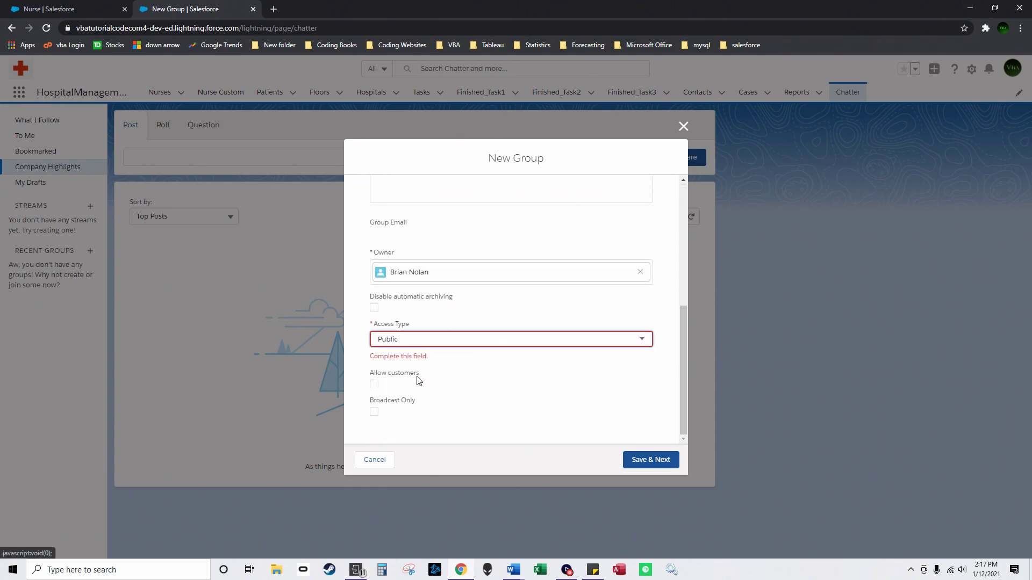
left_click(652, 461)
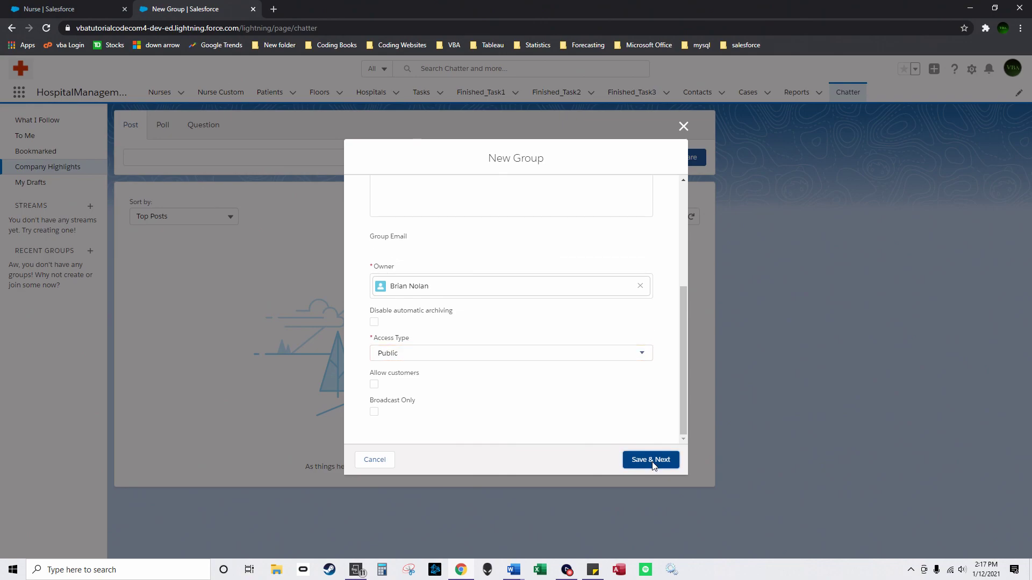
left_click(661, 460)
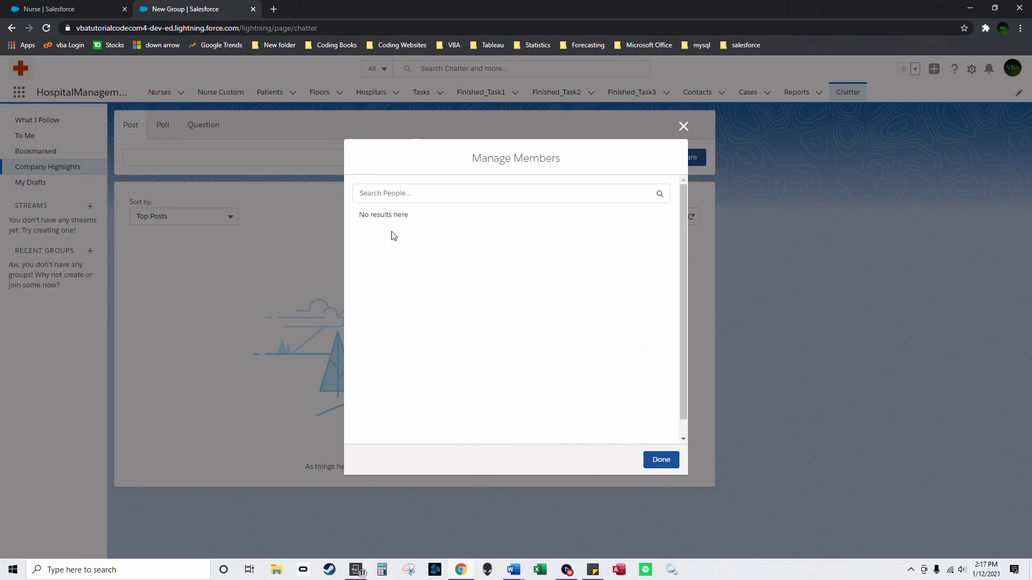
Step: Finish Public Group without adding members, review its page, and bring up the phone mirroring
left_click(661, 460)
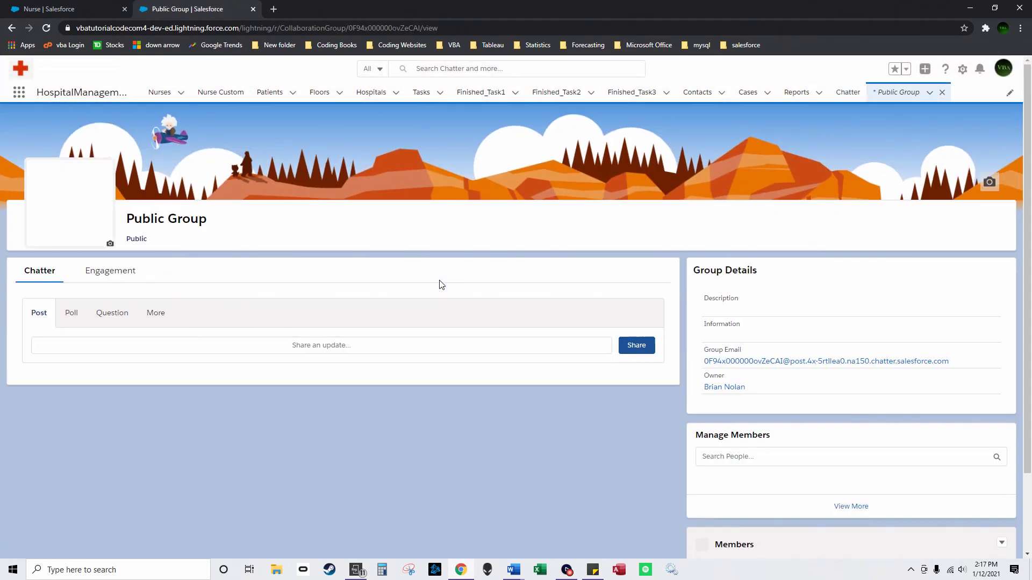
scroll(761, 352, "down", 1)
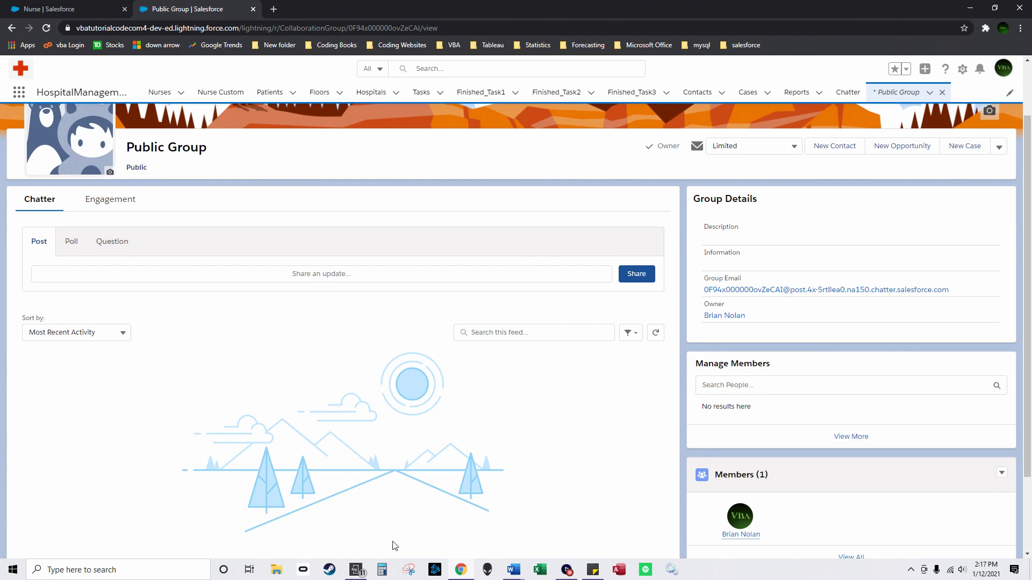
left_click(356, 571)
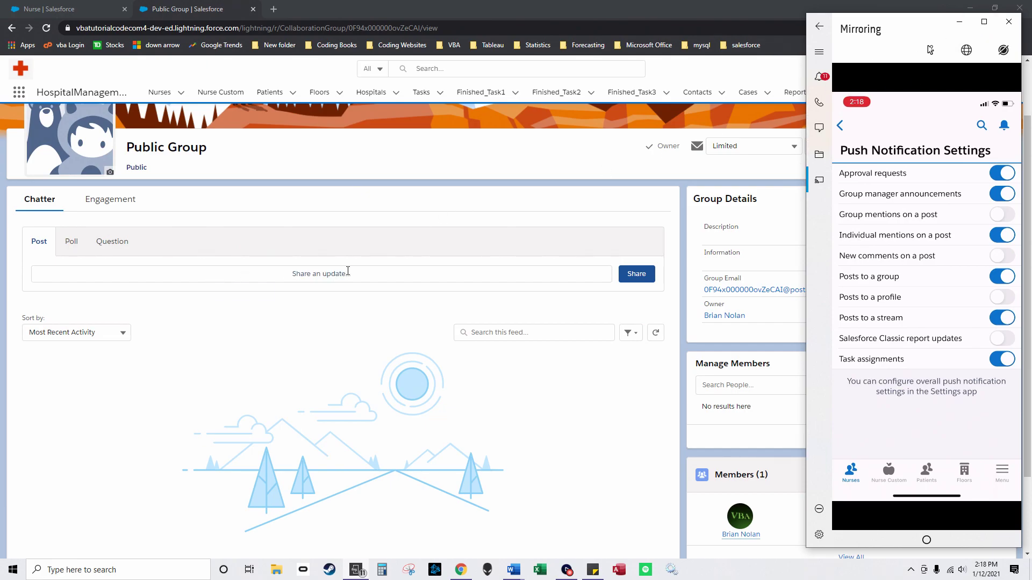
Step: Hide the phone mirroring window and switch to the Nurse | Salesforce browser tab
left_click(958, 22)
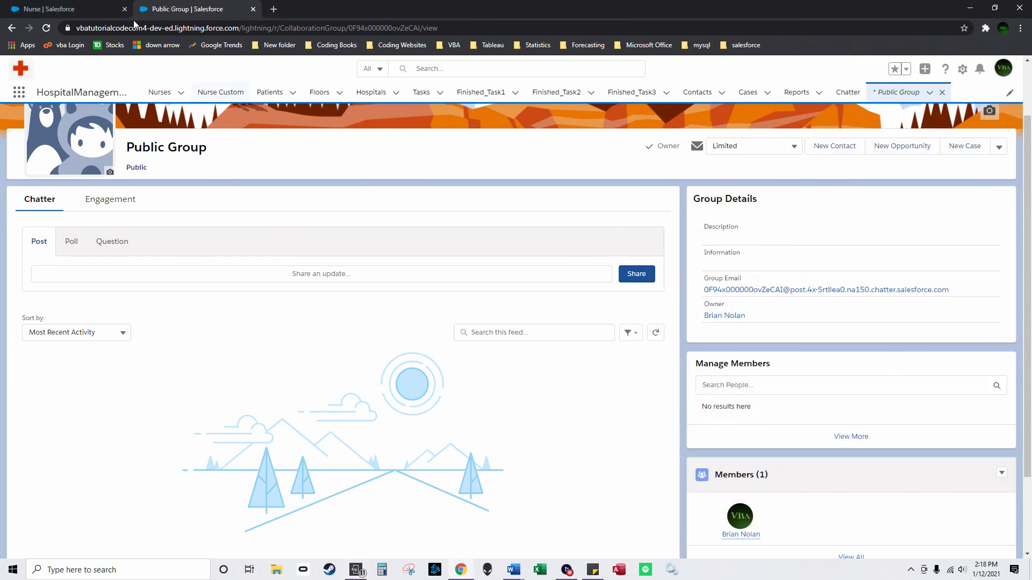
left_click(86, 5)
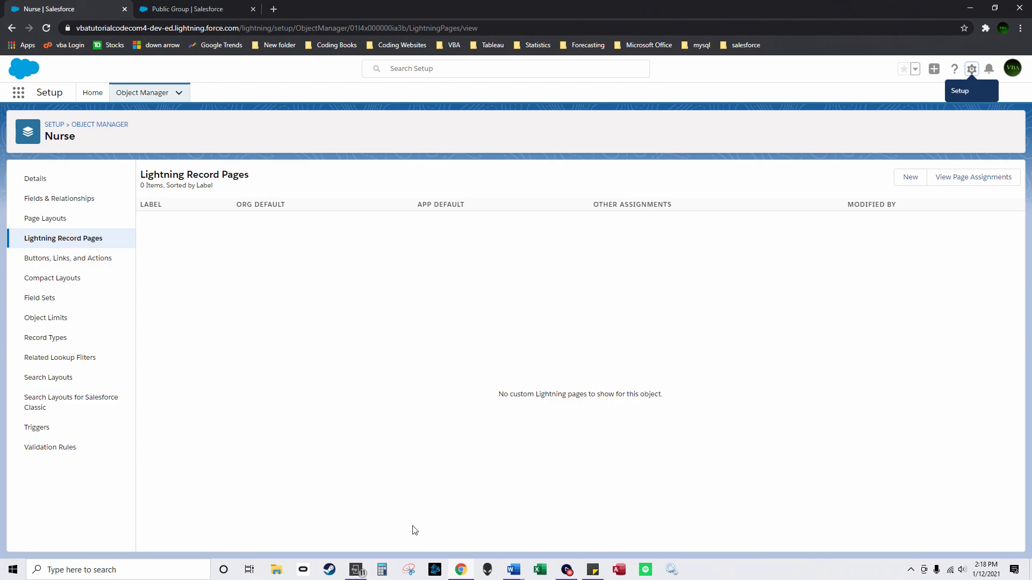
Step: Bring up the mirrored phone showing the HospitalManagementApp mobile menu
left_click(356, 571)
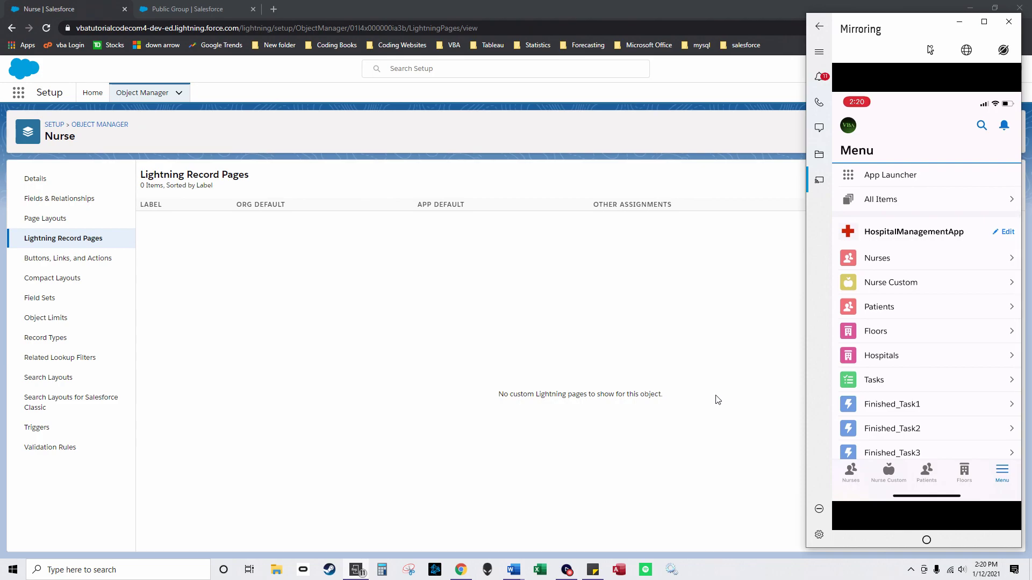
Step: Bring the browser back in front of the mirroring window, showing Nurse's Lightning Record Pages
left_click(500, 343)
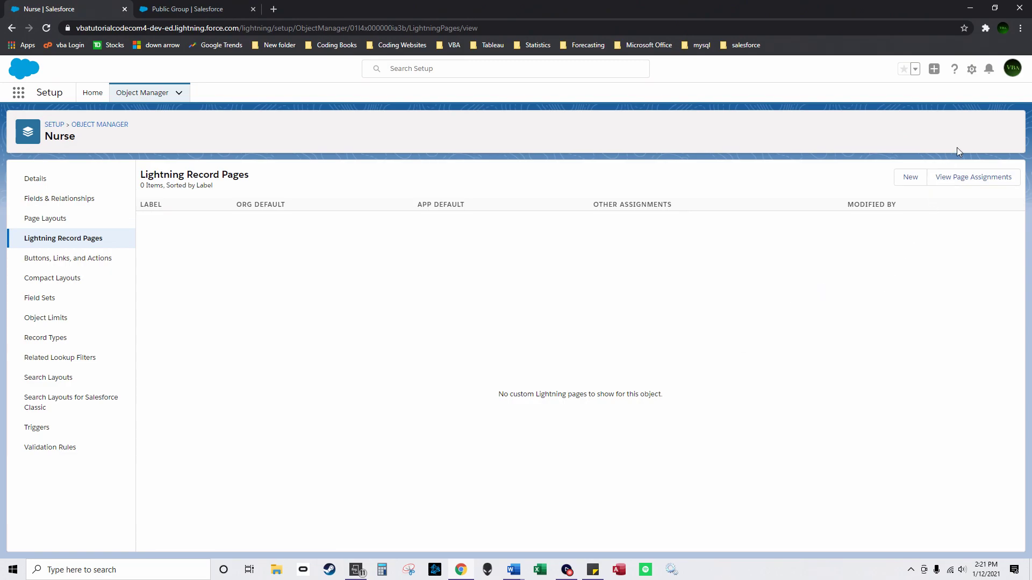
Step: Find Activity Reminders in personal settings via 'activity' and save it with reminders on
left_click(1015, 75)
left_click(881, 127)
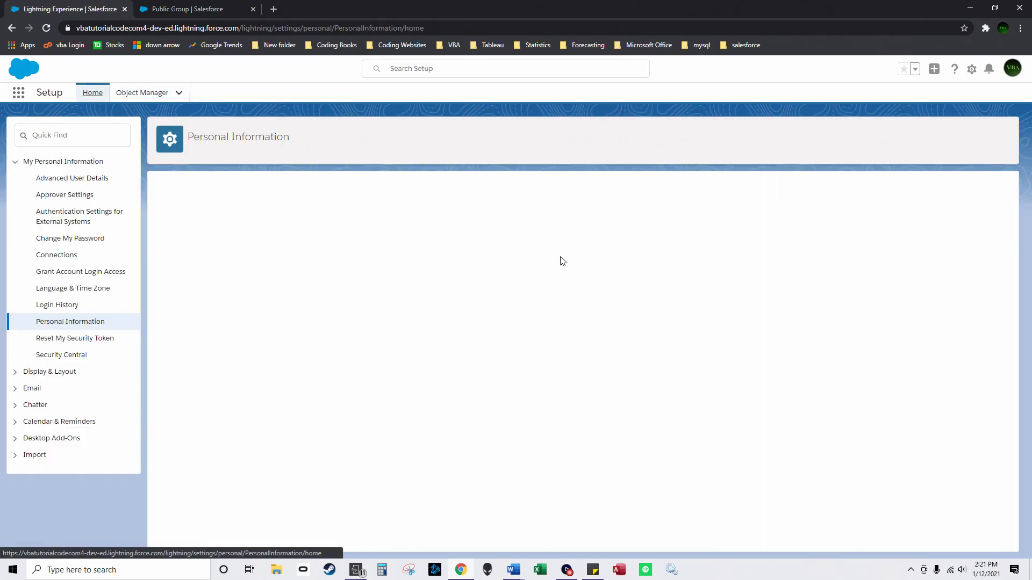
left_click(78, 136)
type("activity")
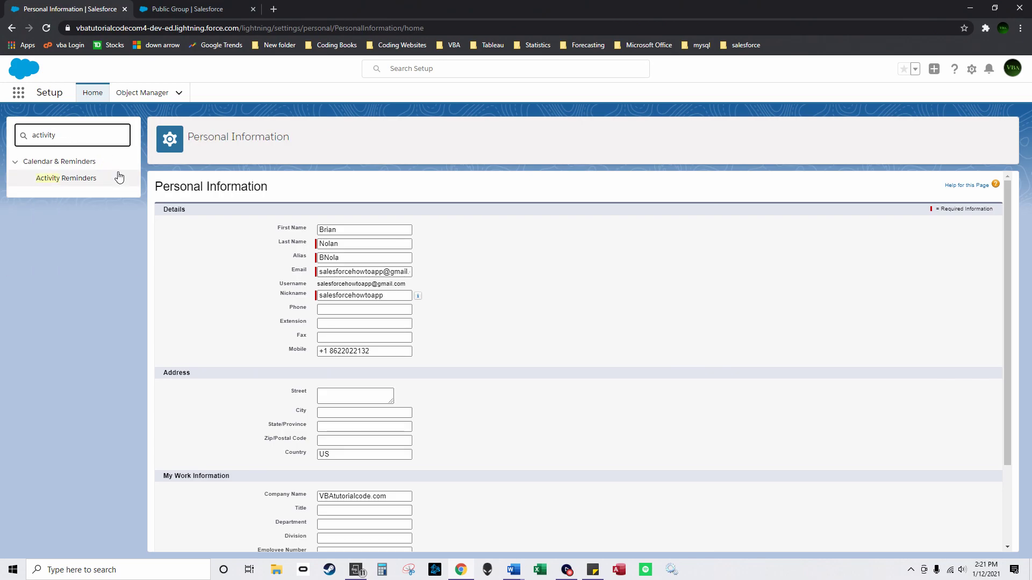
left_click(87, 180)
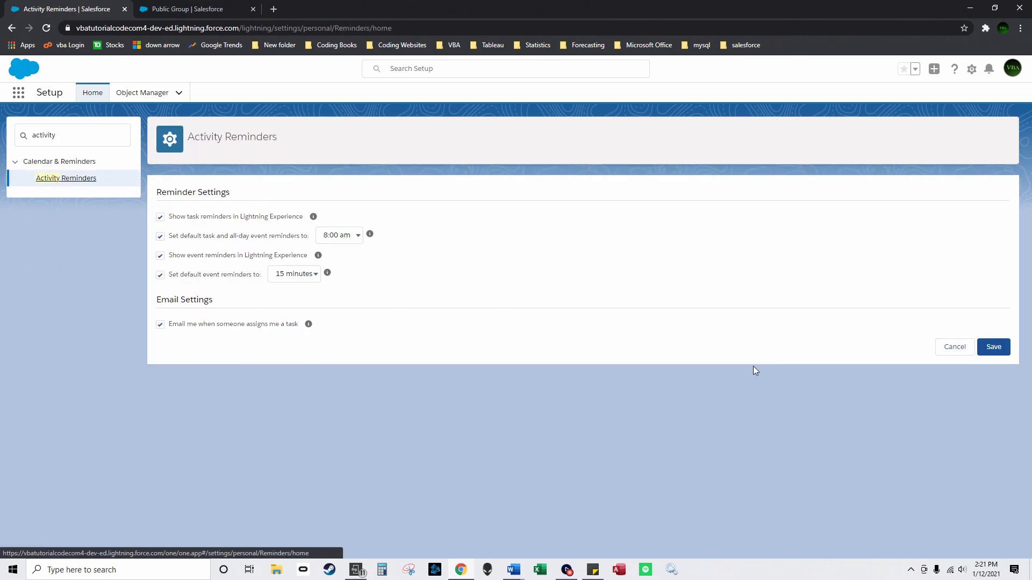
left_click(989, 353)
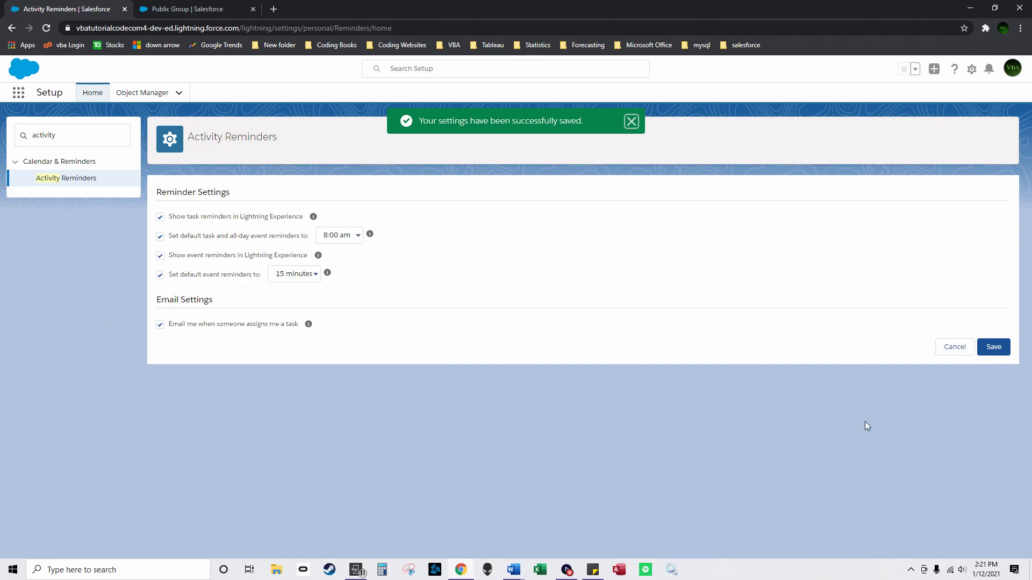
left_click(357, 570)
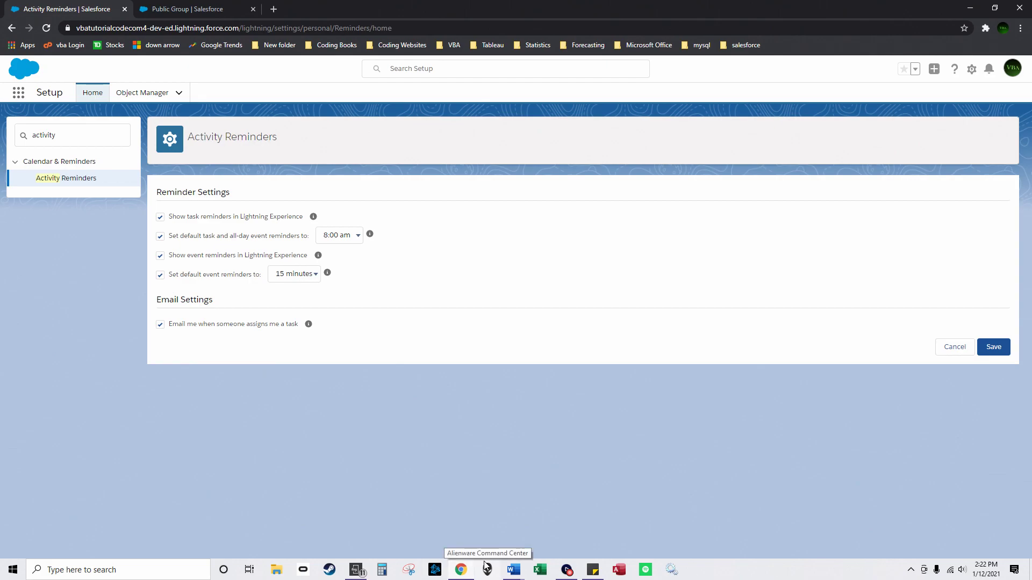
mouse_move(510, 569)
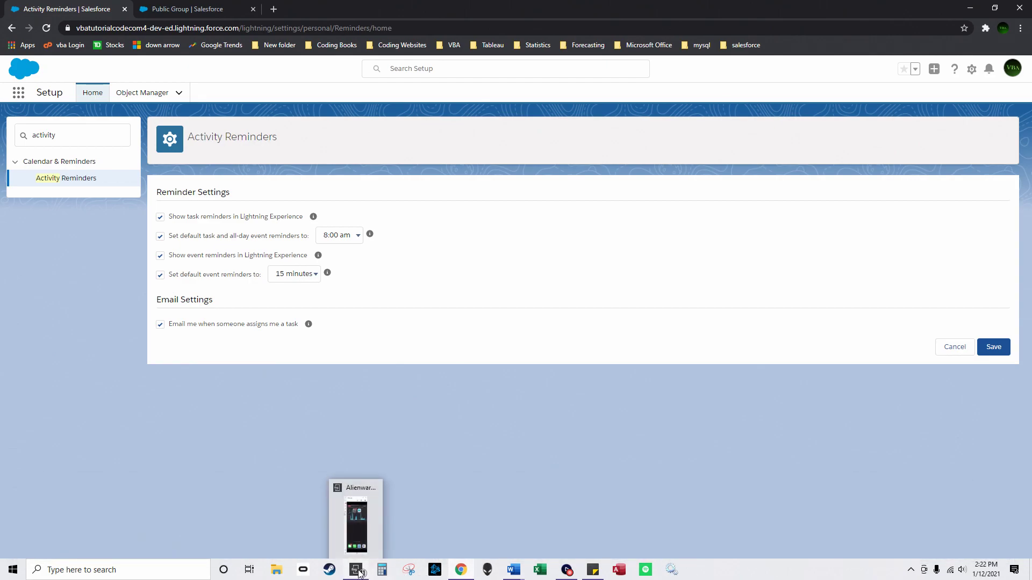
left_click(360, 571)
left_click(389, 511)
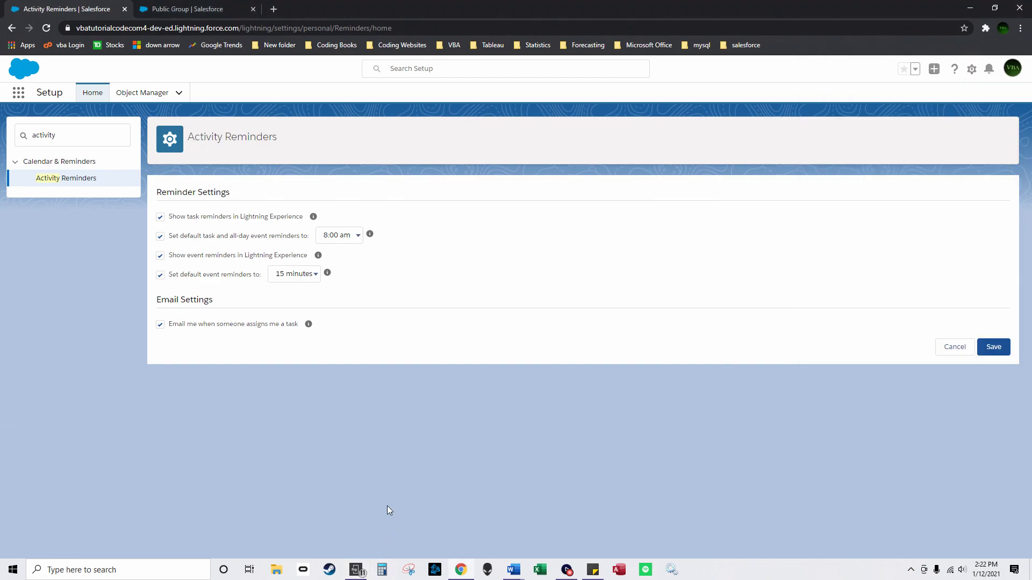
left_click(356, 569)
Step: Find 'app manager' in Setup and review the Salesforce for iOS connected app's settings
left_click(92, 96)
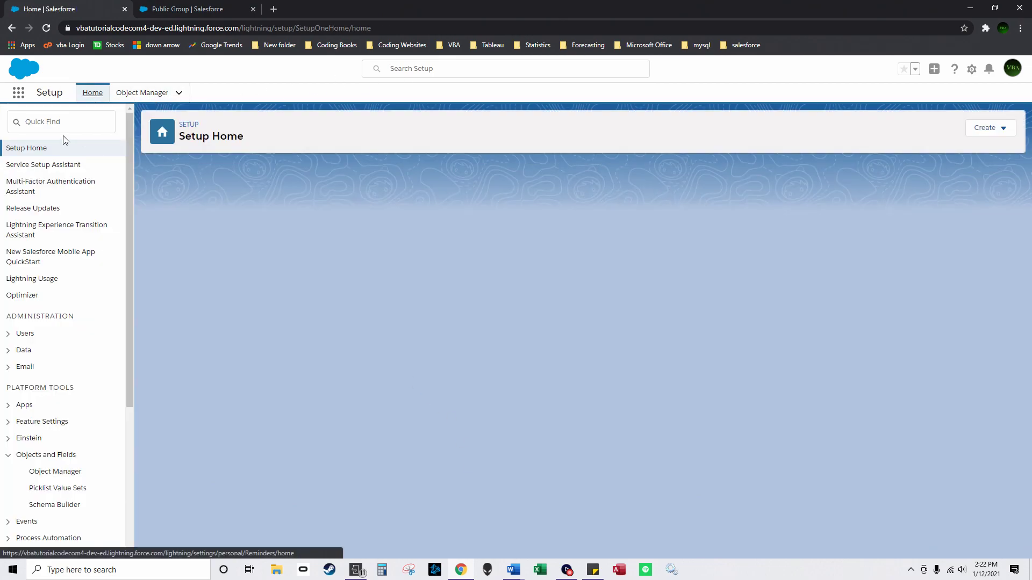
type("app manager")
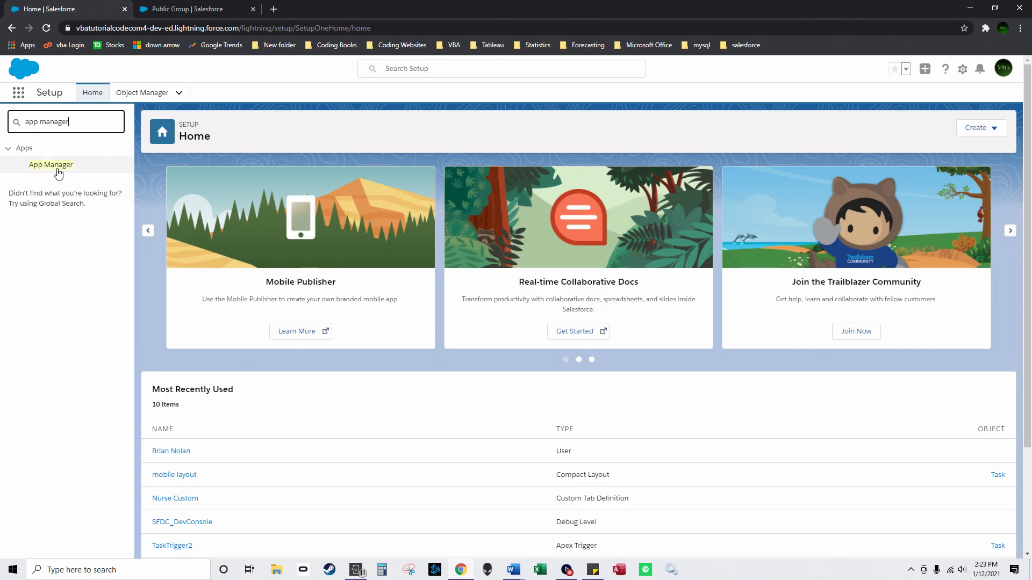
left_click(31, 166)
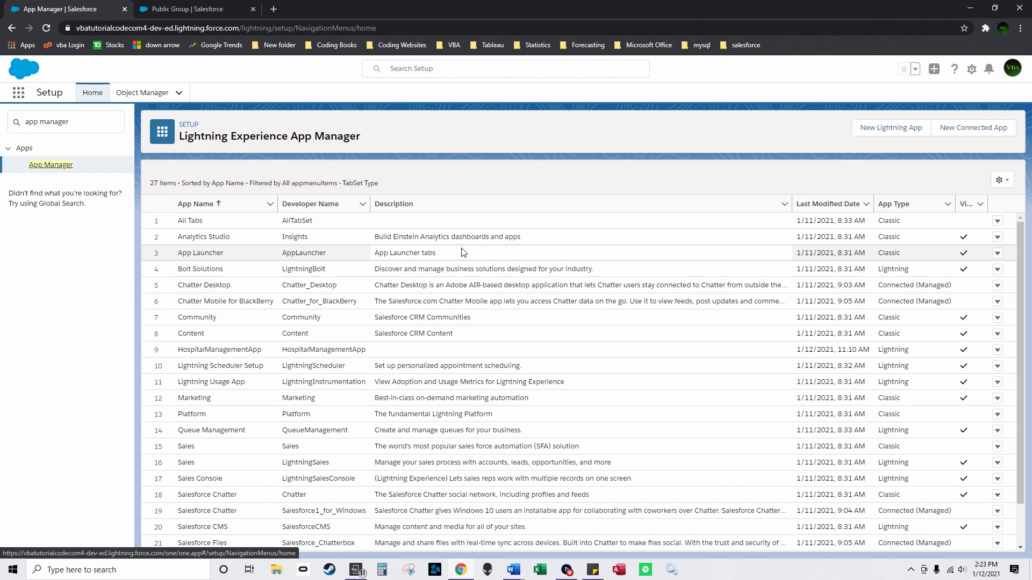
scroll(419, 349, "down", 1)
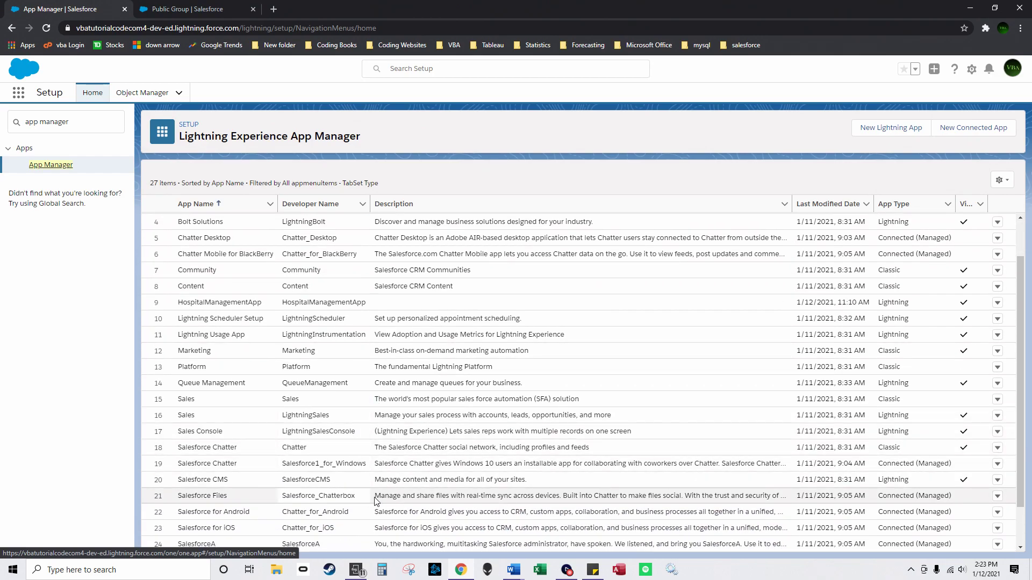
left_click(998, 528)
left_click(973, 512)
scroll(468, 365, "down", 5)
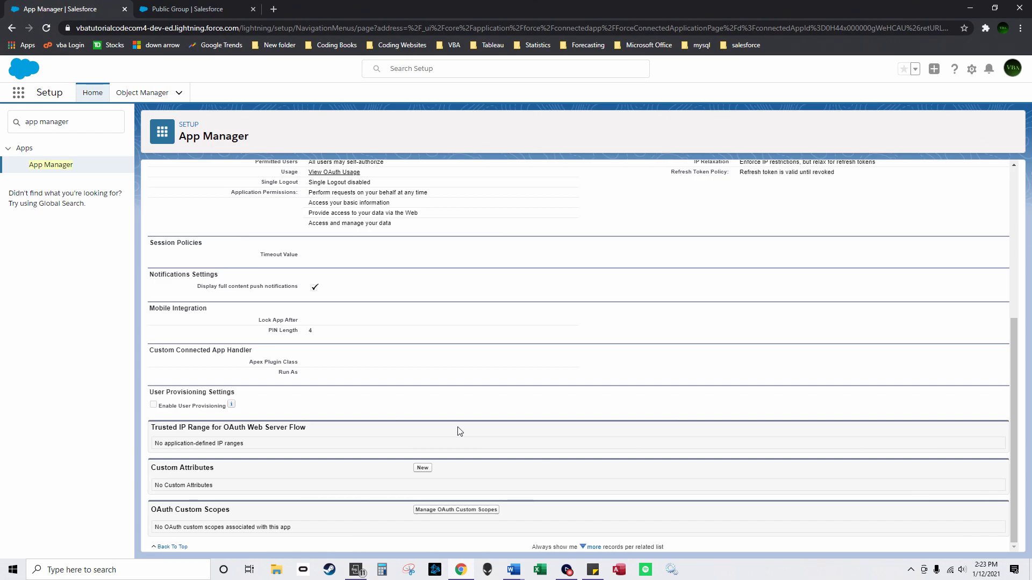
scroll(303, 297, "up", 3)
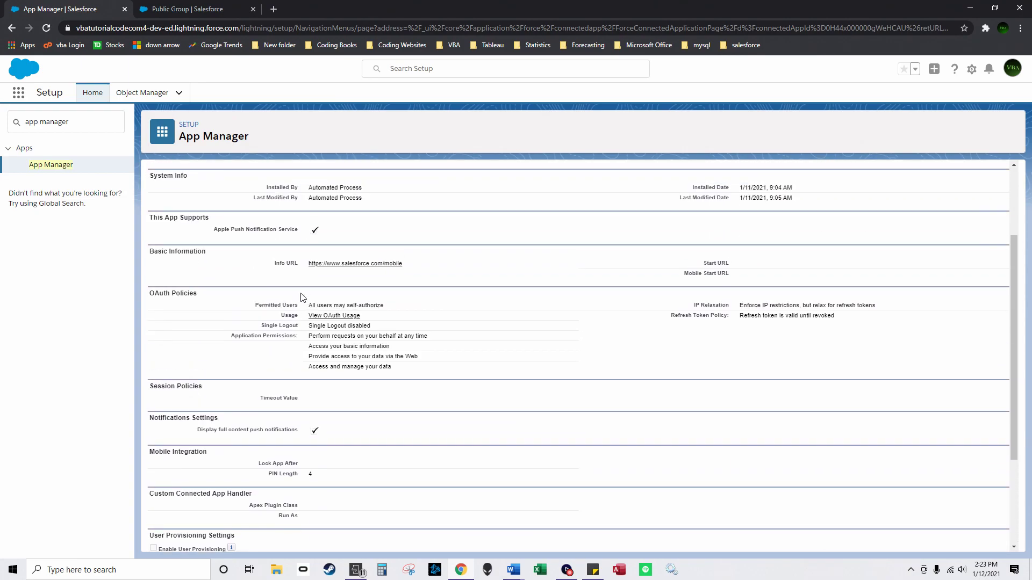
scroll(303, 297, "up", 2)
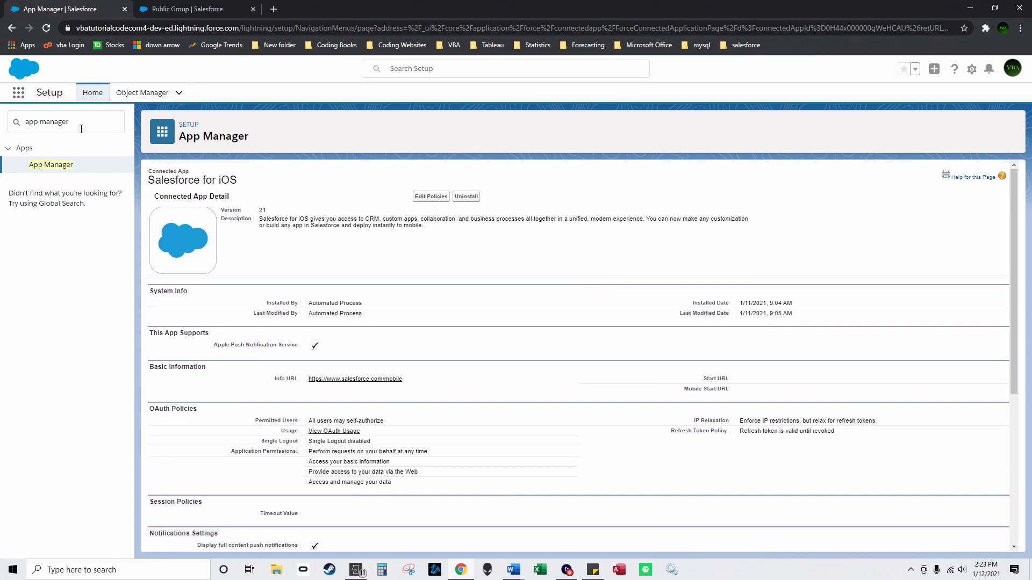
Step: Search 'salesforce notification' in Quick Find and open the Salesforce Notifications settings
left_click_drag(74, 122, 2, 133)
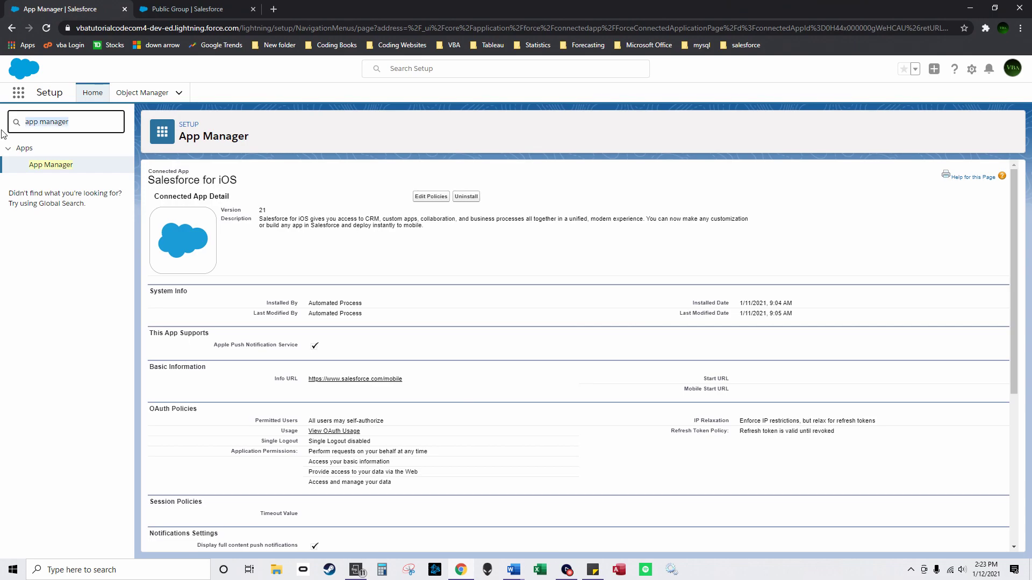
type("salesforce notification")
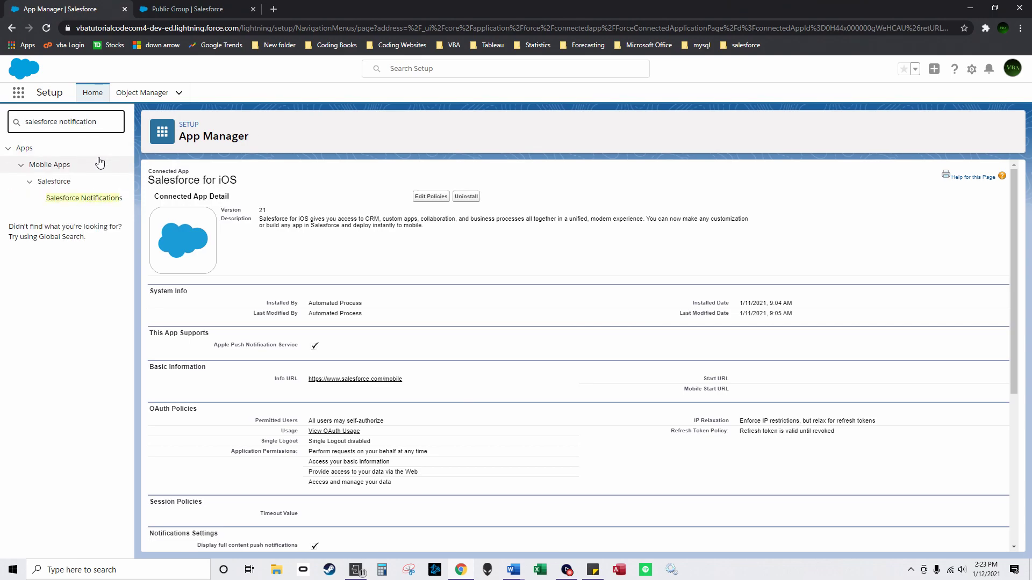
left_click(88, 199)
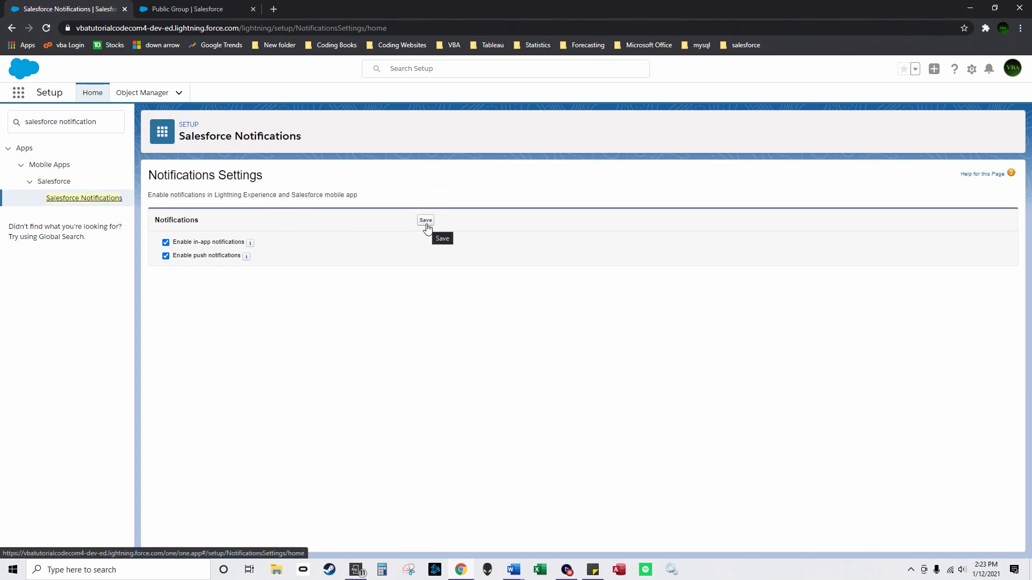
Step: Search 'notification delivery' in Quick Find and open Notification Delivery Settings
left_click_drag(61, 121, 184, 133)
key("BackSpace")
key("BackSpace")
type("delivery")
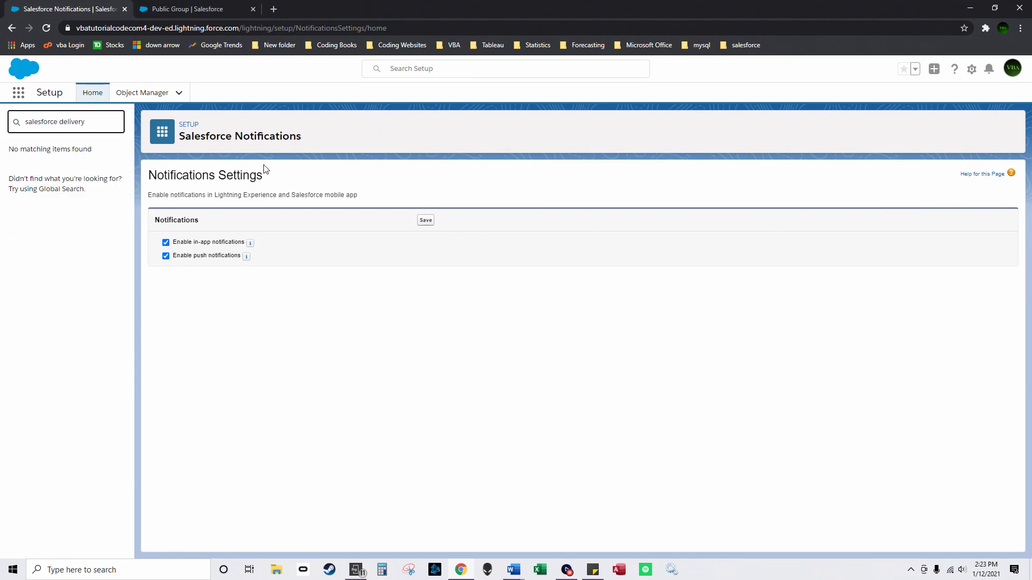
left_click_drag(62, 122, 8, 114)
type("notification d")
left_click(91, 165)
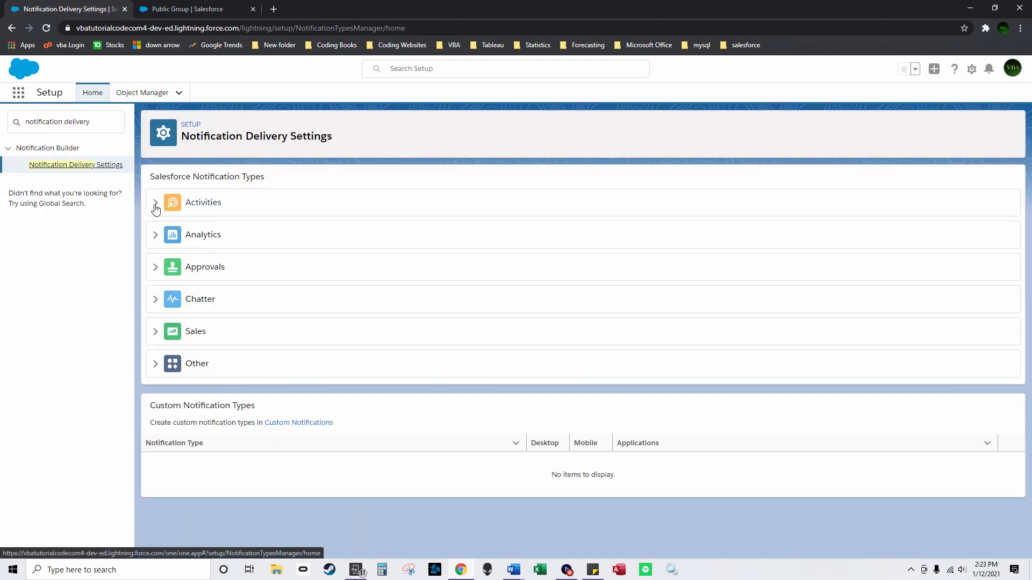
Step: Review the Activities notification types and open Custom Notifications in a new tab
left_click(155, 202)
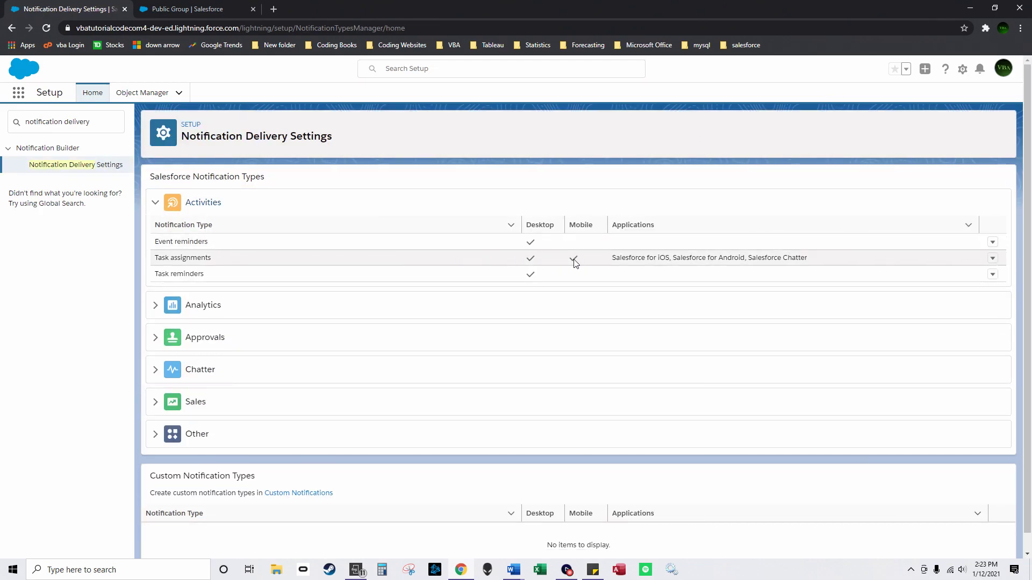
scroll(355, 400, "down", 1)
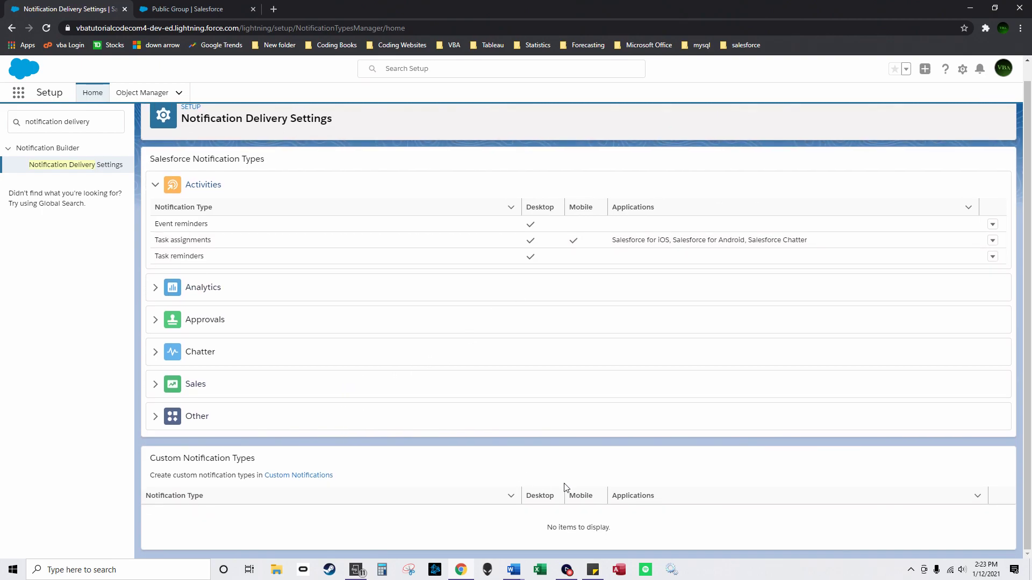
left_click(292, 477)
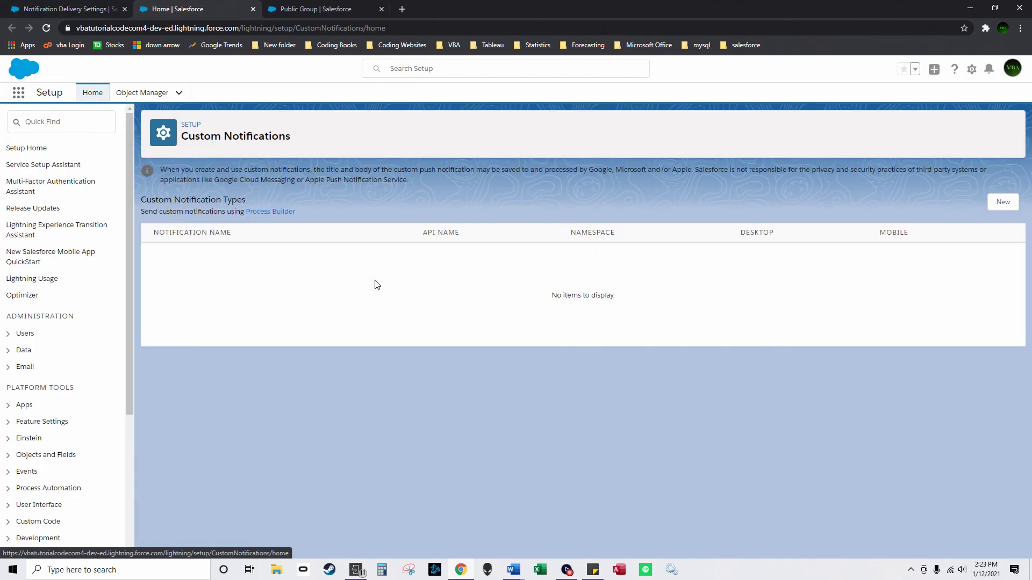
Step: Create a 'custom notification 1' type enabled for Desktop and Mobile
left_click(1003, 201)
type("custom notification 1")
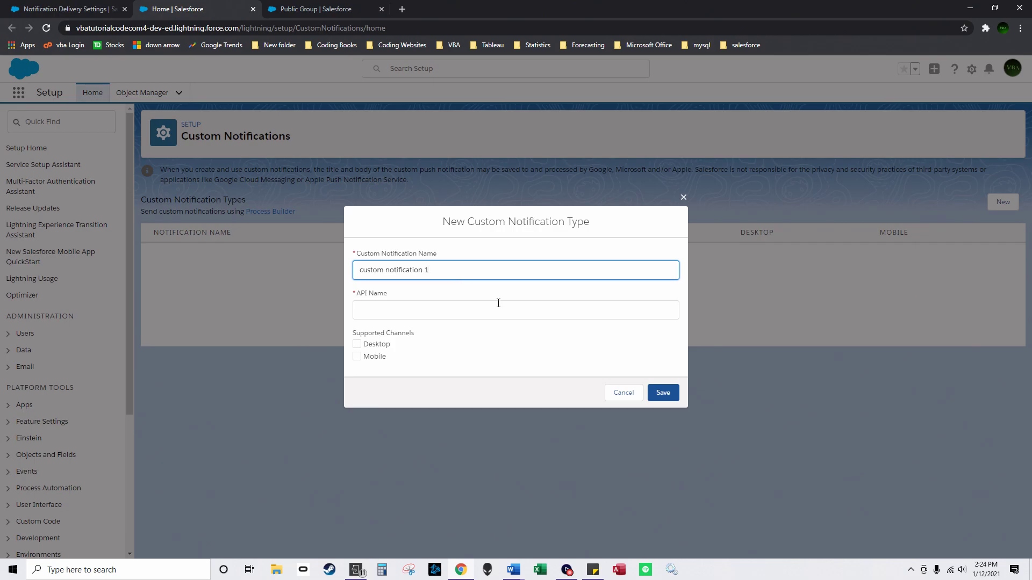
left_click(499, 303)
left_click(357, 356)
left_click(357, 344)
left_click(671, 392)
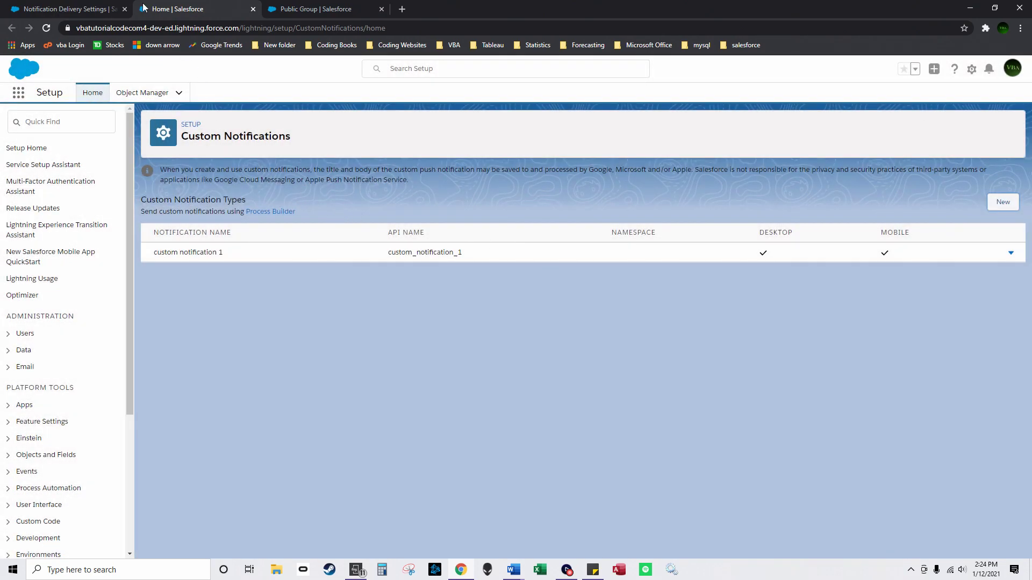
Step: Set custom notification 1's delivery settings to include the Salesforce for iOS application
left_click(95, 6)
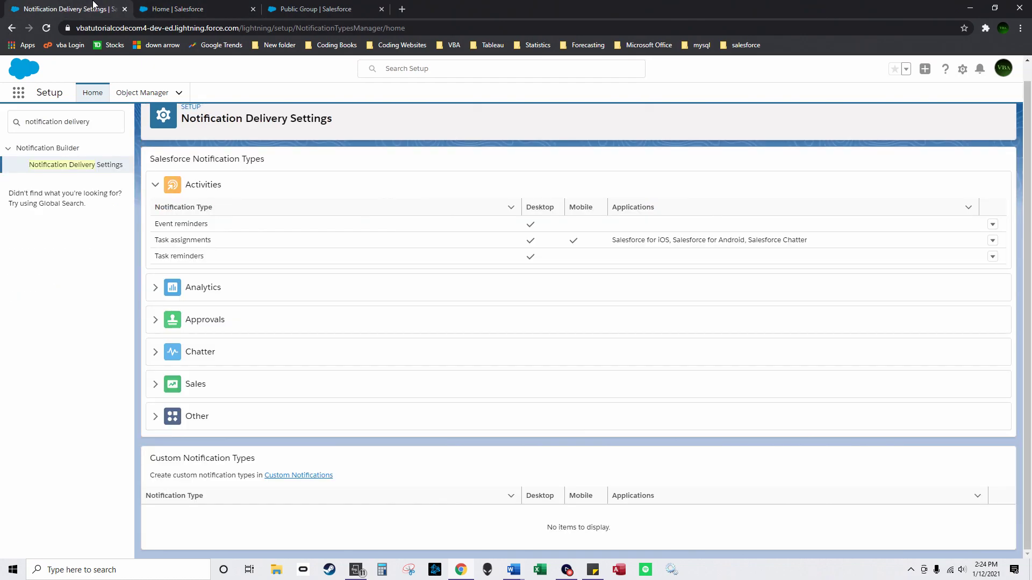
left_click(48, 29)
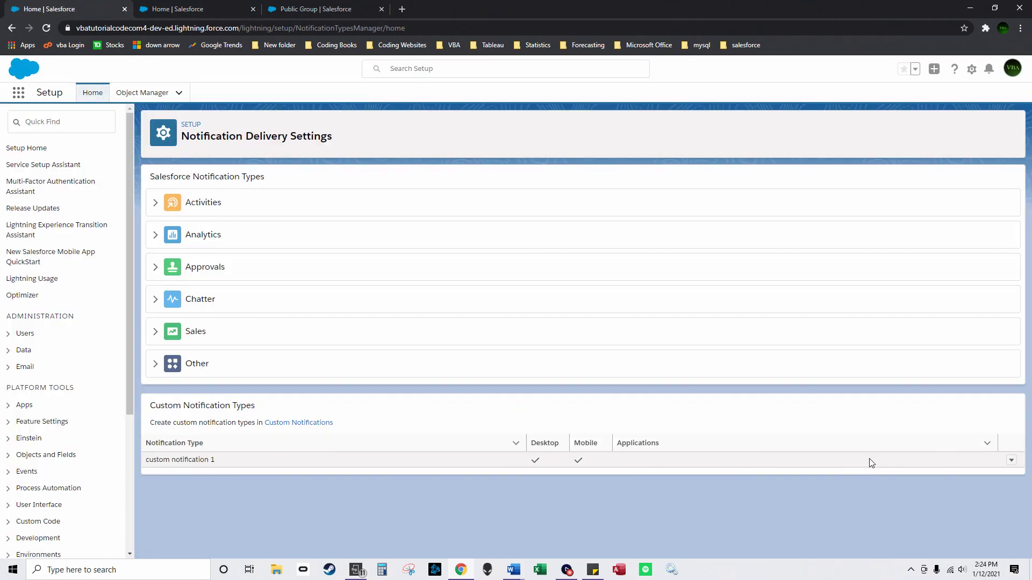
left_click(1011, 460)
left_click(962, 456)
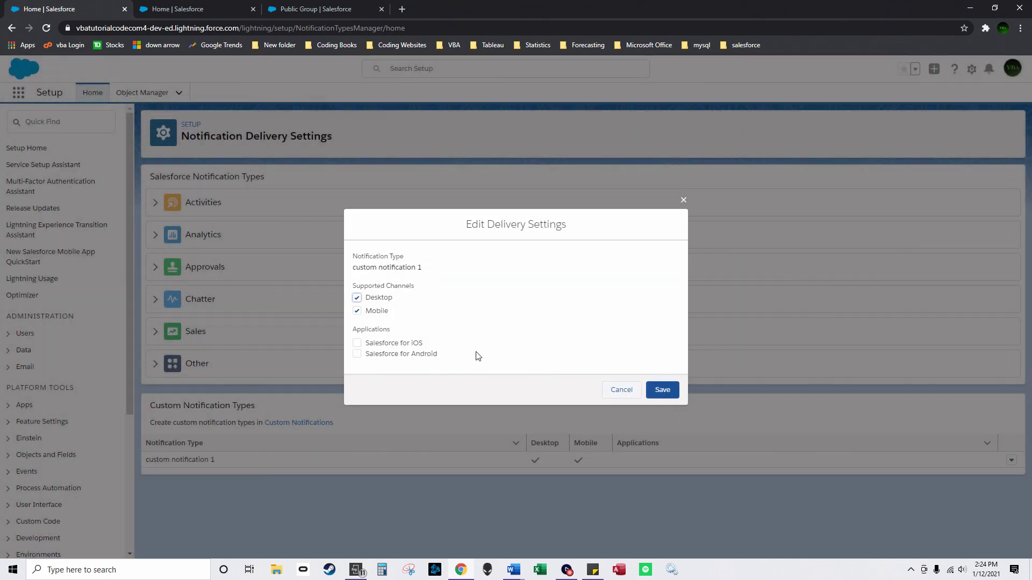
left_click(357, 343)
left_click(663, 391)
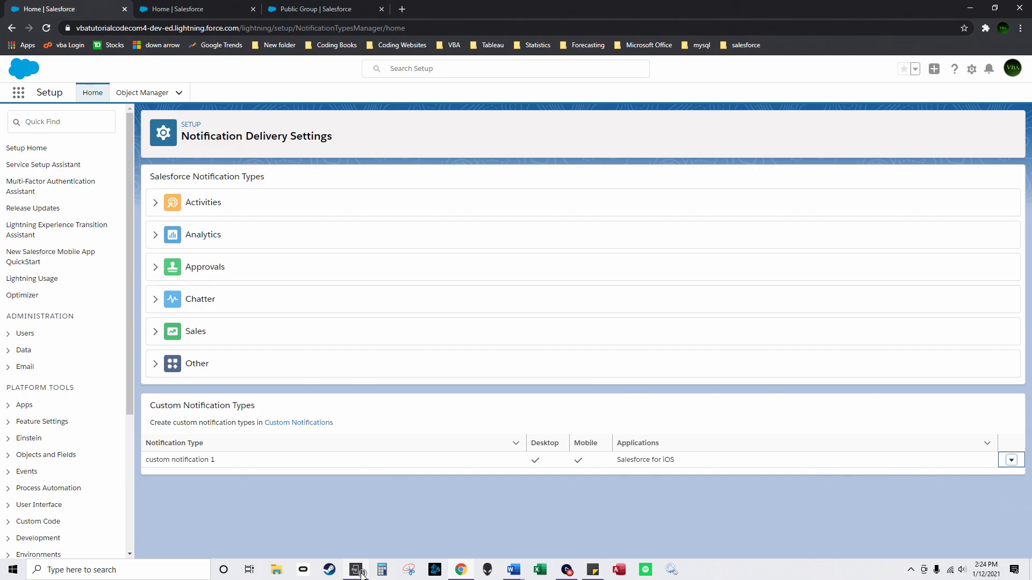
mouse_move(363, 574)
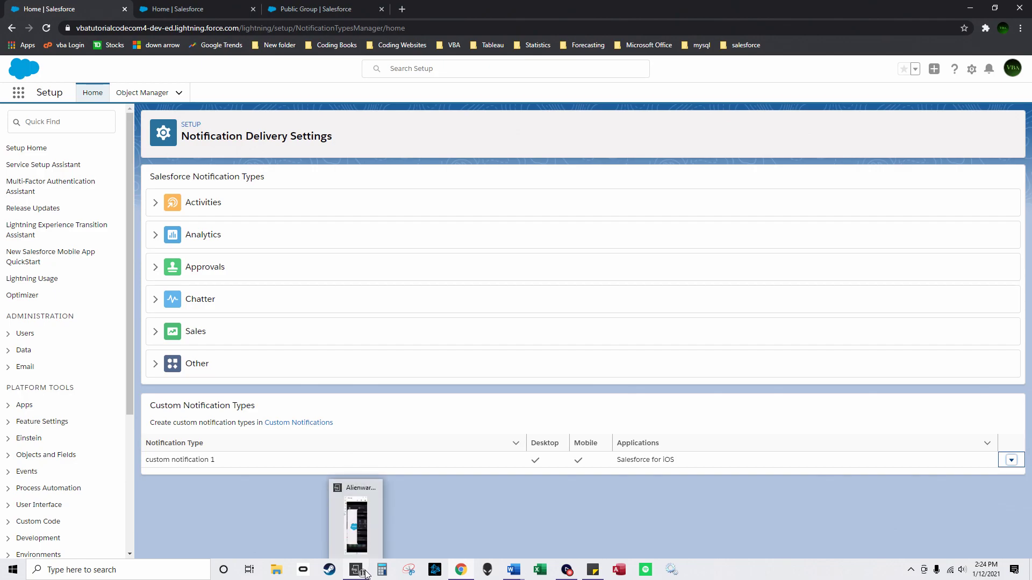
left_click(368, 540)
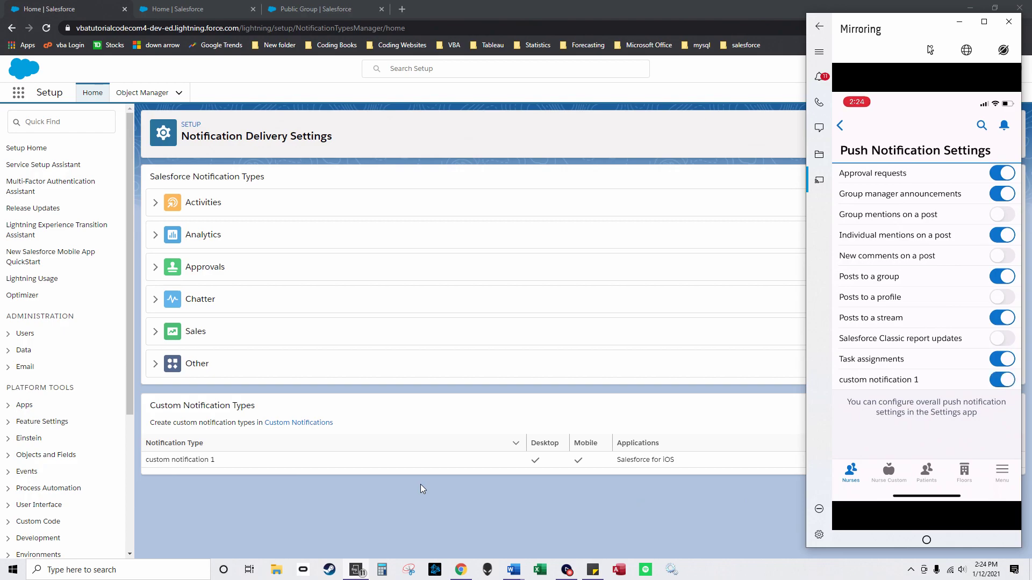
left_click(531, 536)
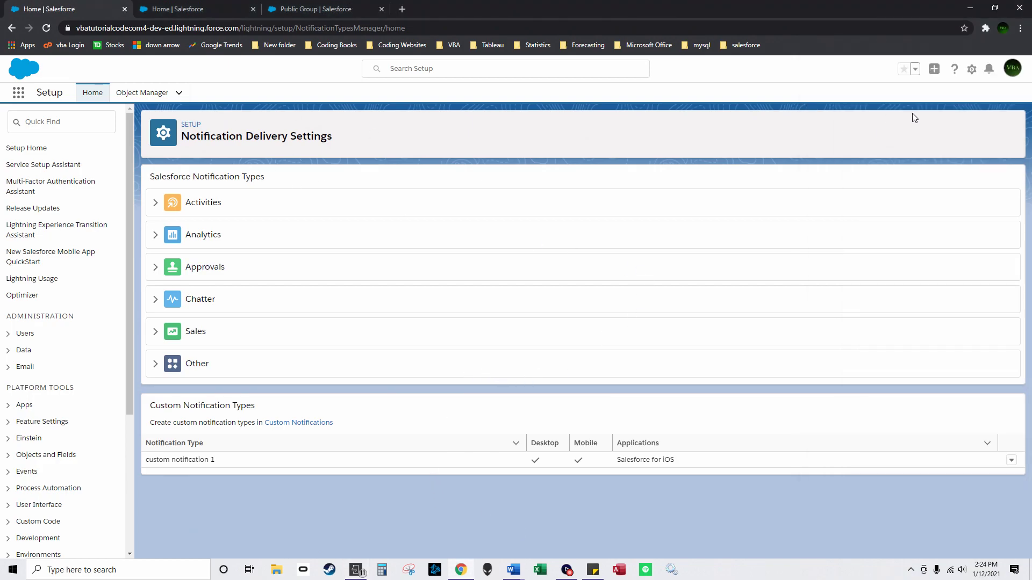
Step: Open Process Builder from Setup via Quick Find 'process bui' and start a new process
left_click(972, 69)
left_click(913, 97)
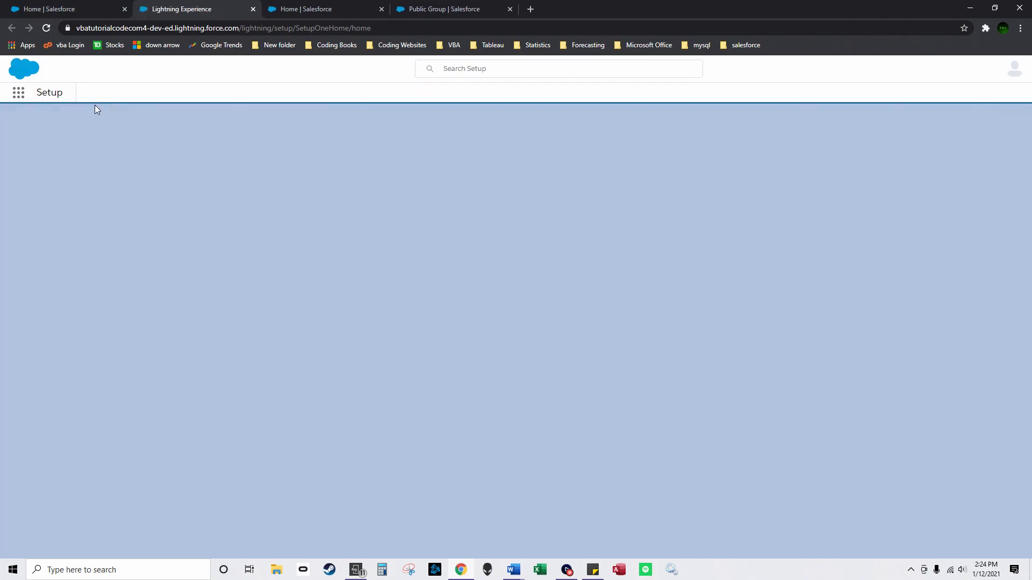
left_click(69, 129)
type("process ")
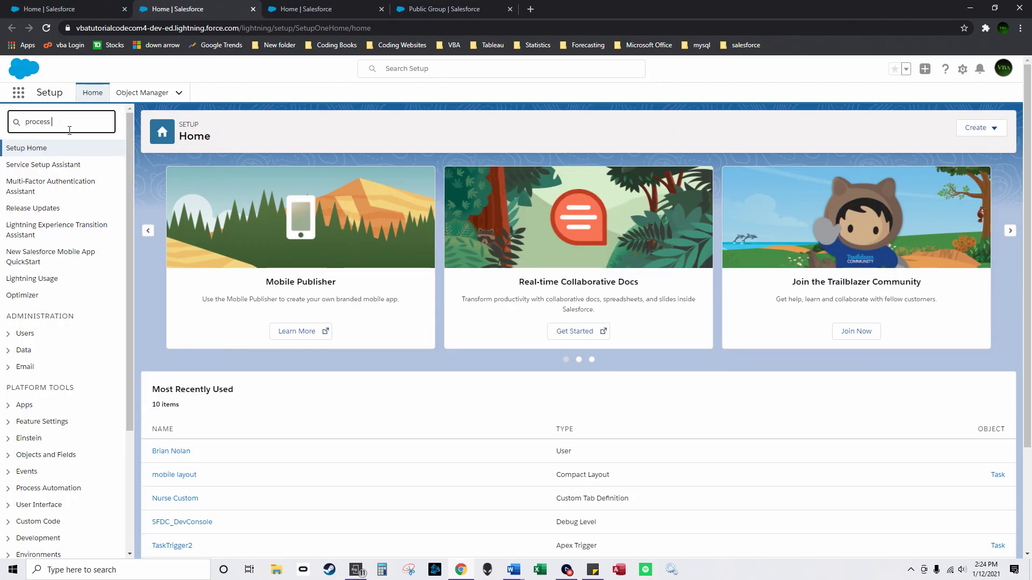
type("bui")
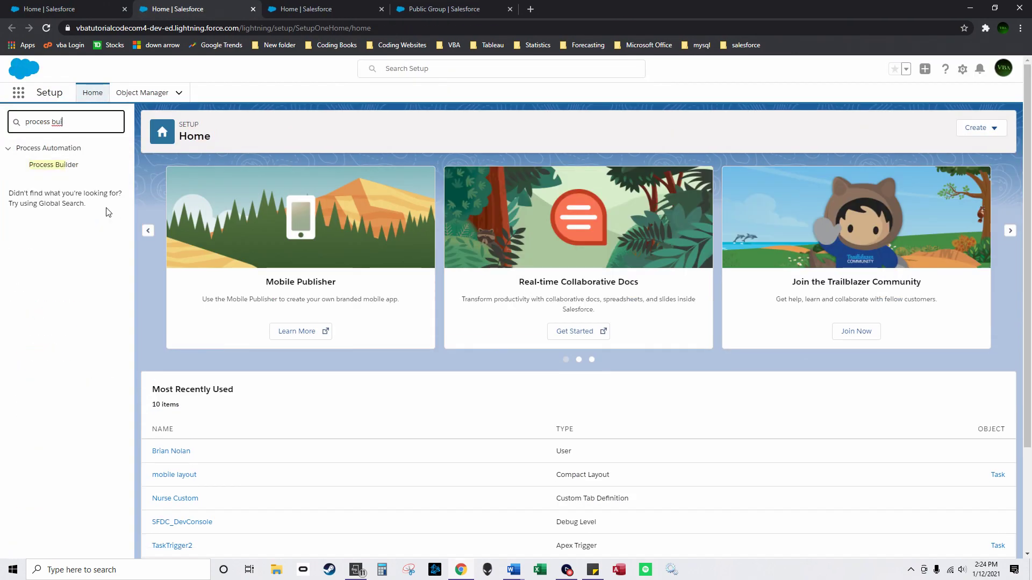
left_click(63, 166)
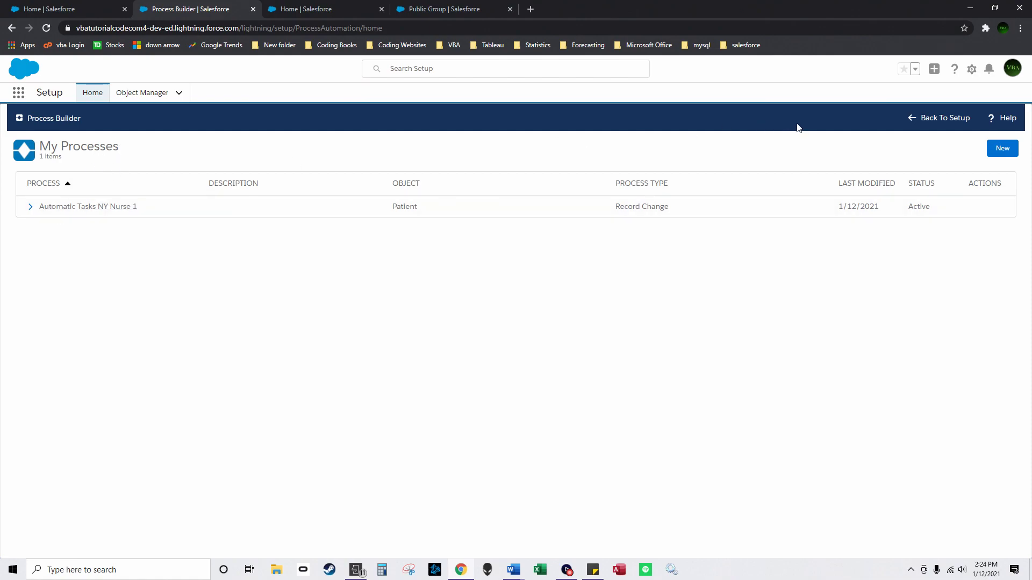
left_click(1001, 149)
left_click(411, 299)
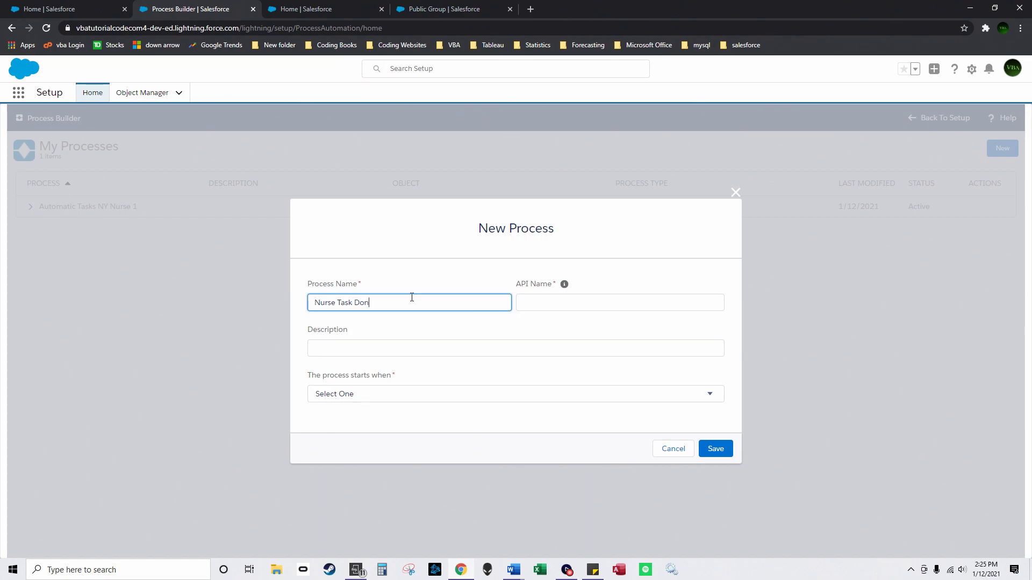
Step: Name the process 'Nurse 1 Task Done', set it to start when a record changes, and save
key("Tab")
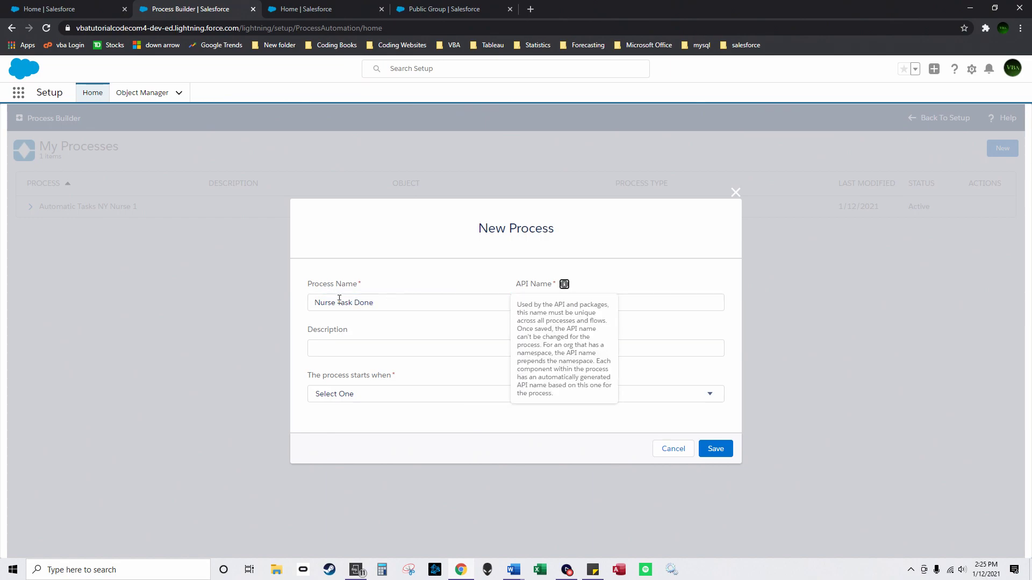
left_click(339, 298)
type("1")
left_click(369, 328)
left_click(396, 398)
left_click(379, 420)
left_click(702, 450)
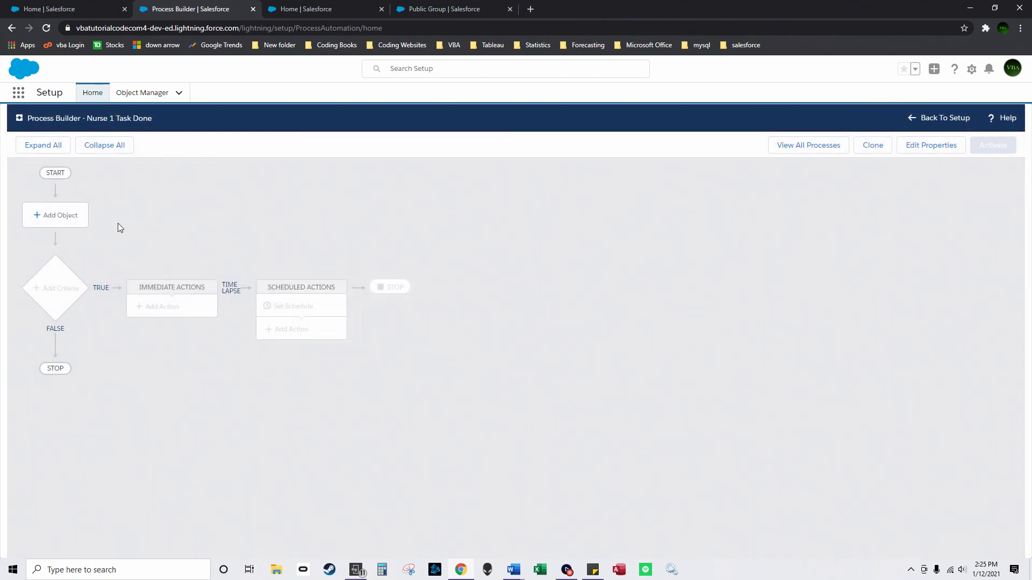
Step: Set Task as the process object, triggered when records are created or edited
left_click(59, 215)
left_click(733, 223)
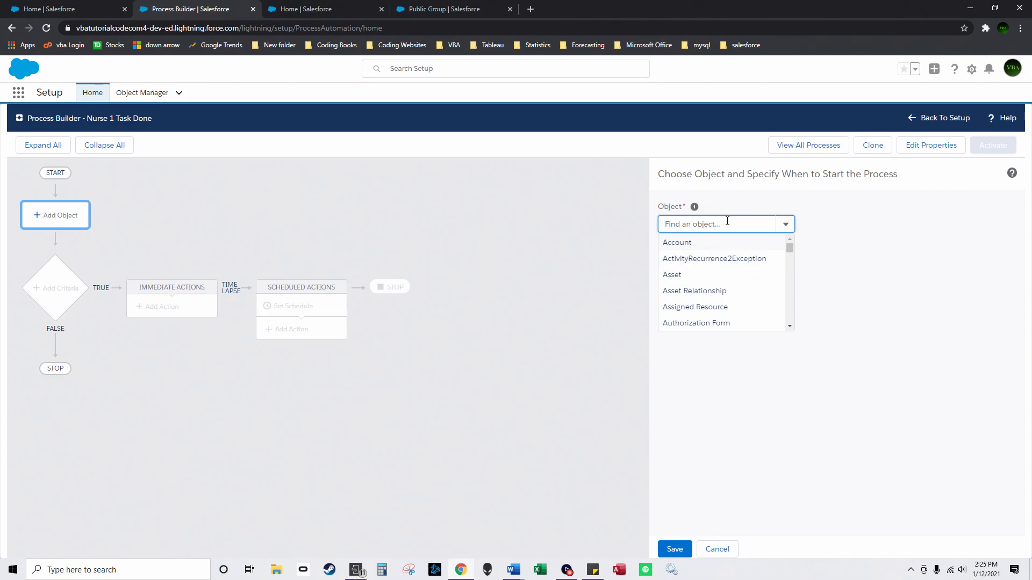
type("tas")
left_click(702, 290)
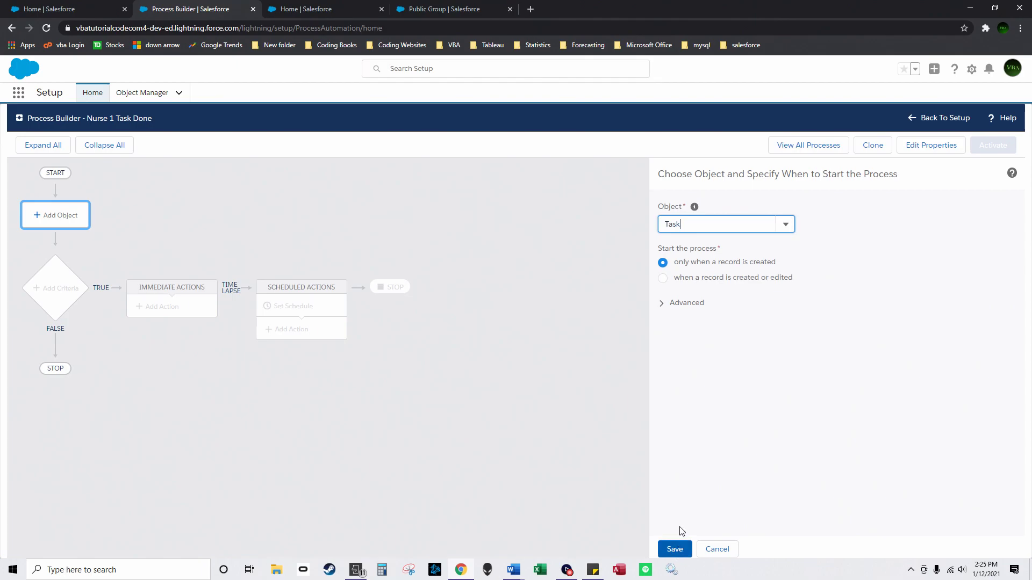
left_click(662, 279)
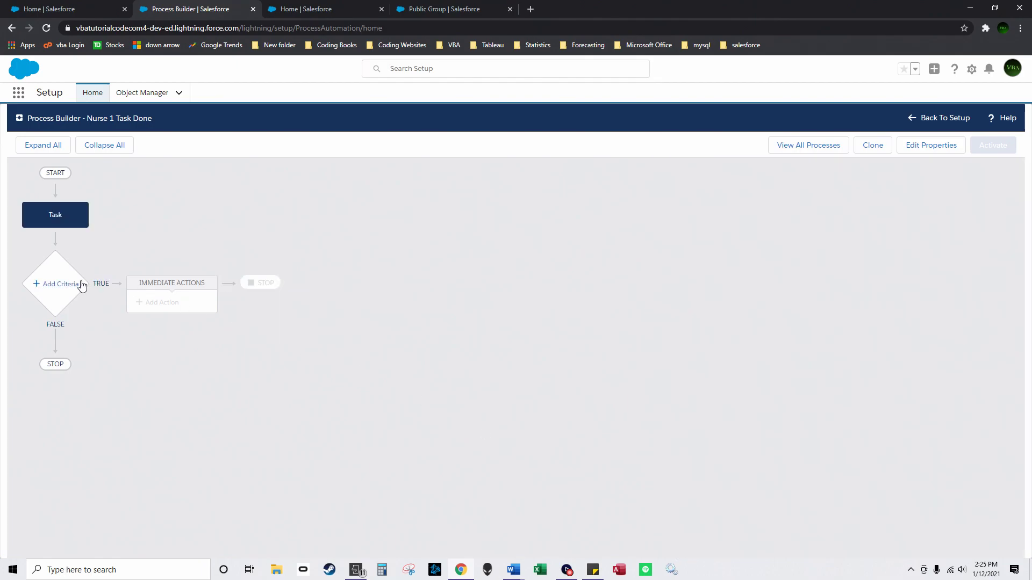
left_click(82, 286)
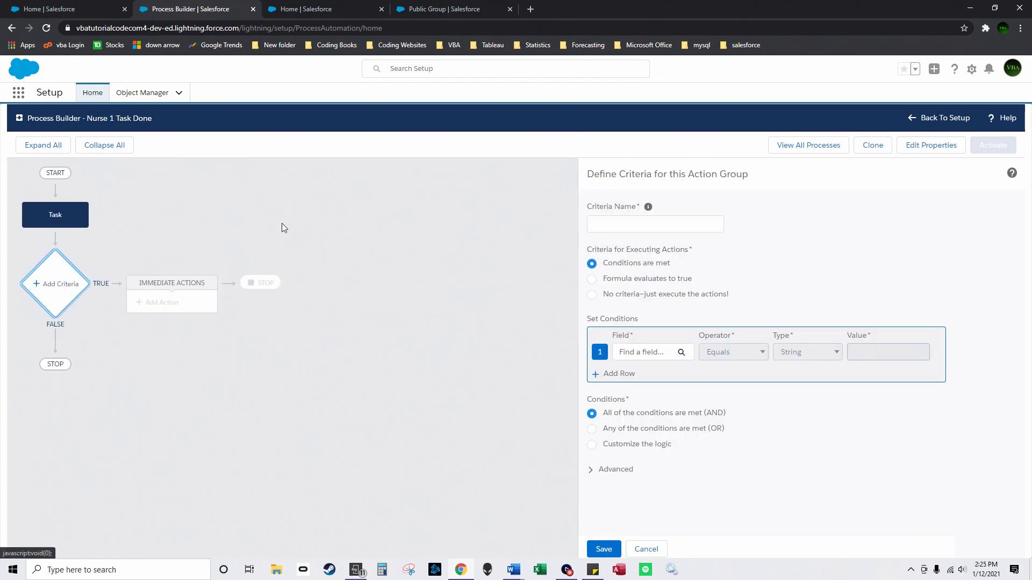
left_click(49, 210)
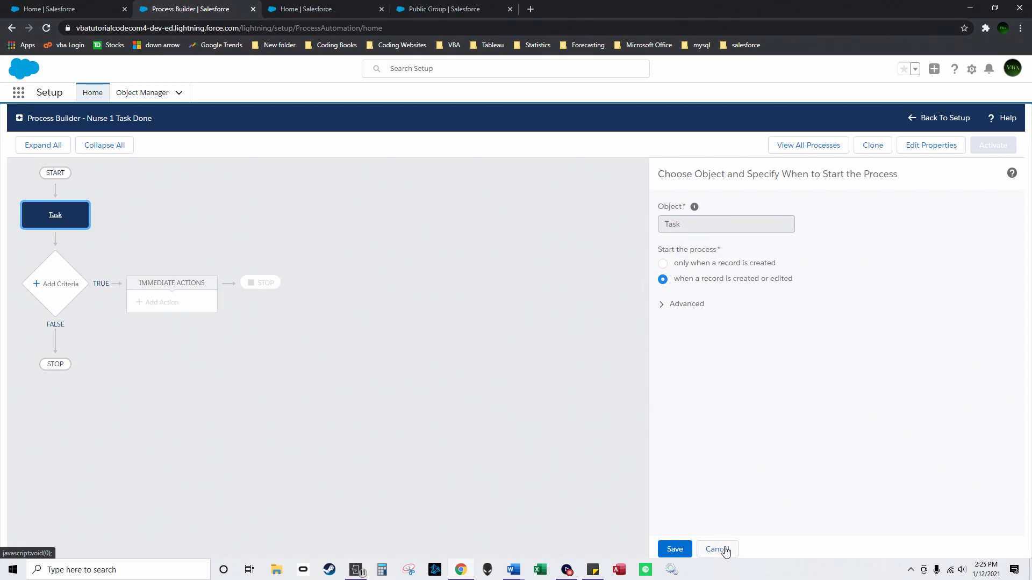
left_click(716, 549)
Step: Create another 'Nurse 1 Task Done' process that starts when a record changes
left_click(938, 118)
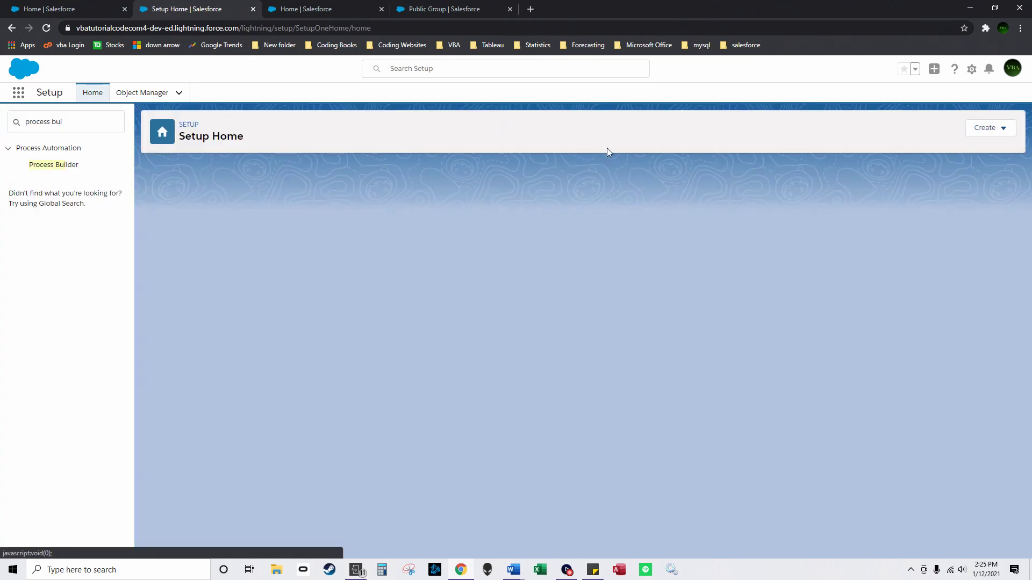
left_click(59, 170)
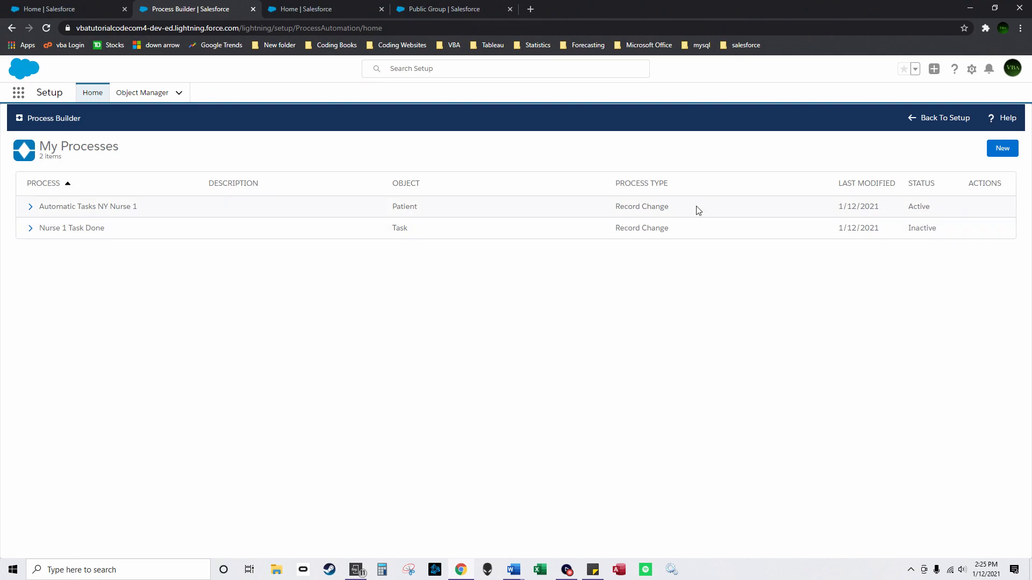
left_click(1002, 149)
left_click(416, 302)
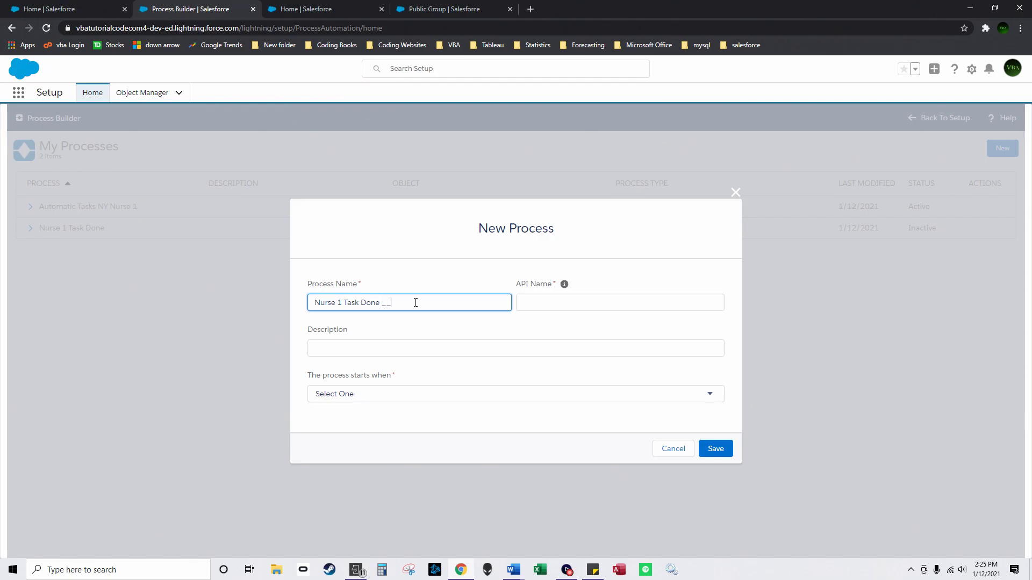
type("Nurse 1 Task Done __")
left_click(440, 344)
left_click(409, 394)
left_click(398, 418)
left_click(715, 449)
Step: Set Nurse as the process object, run when records are created or edited
left_click(37, 215)
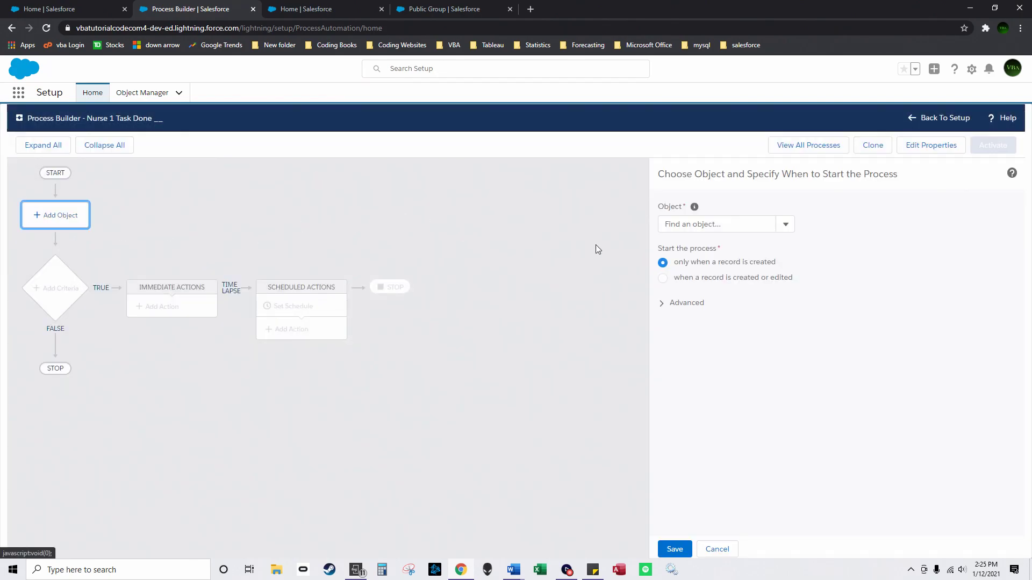
left_click(773, 225)
type("Nurse")
left_click(723, 248)
left_click(663, 278)
left_click(674, 549)
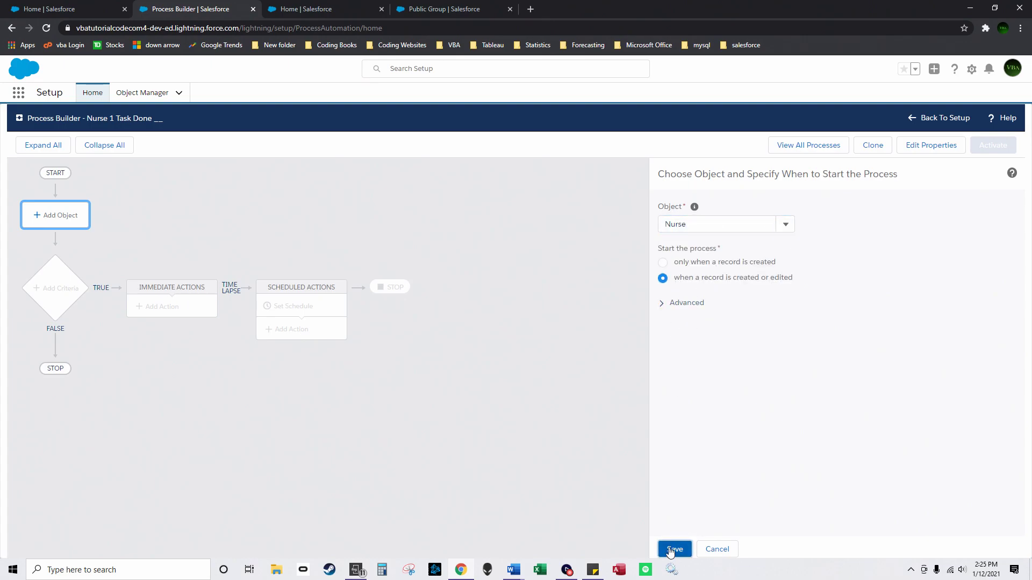
Step: Add and save criteria 'Nurse 1 task done': Nurse Tasks Is changed equals True
left_click(45, 288)
left_click(618, 223)
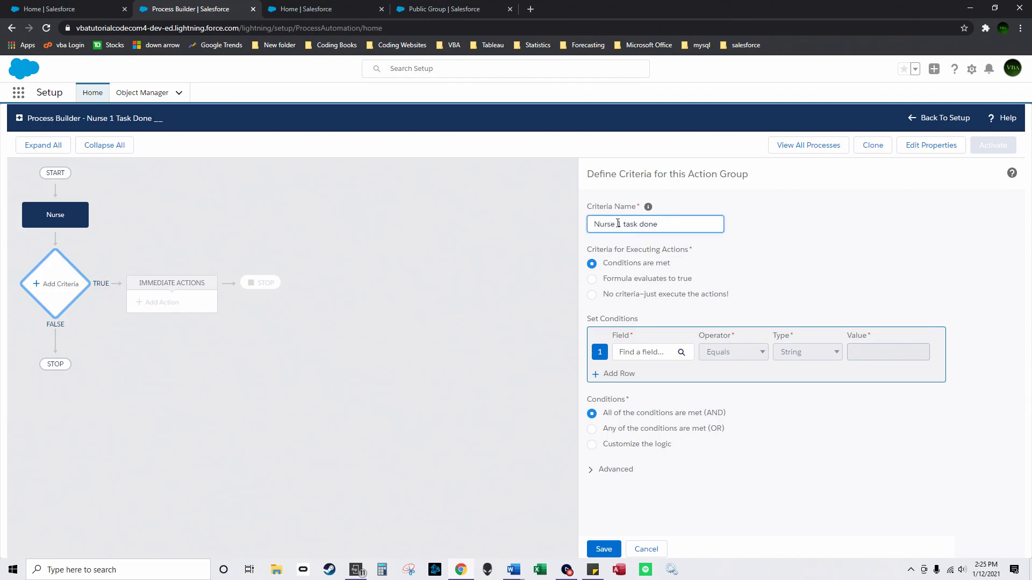
left_click(646, 353)
left_click(515, 294)
scroll(519, 322, "down", 1)
left_click_drag(523, 337, 519, 381)
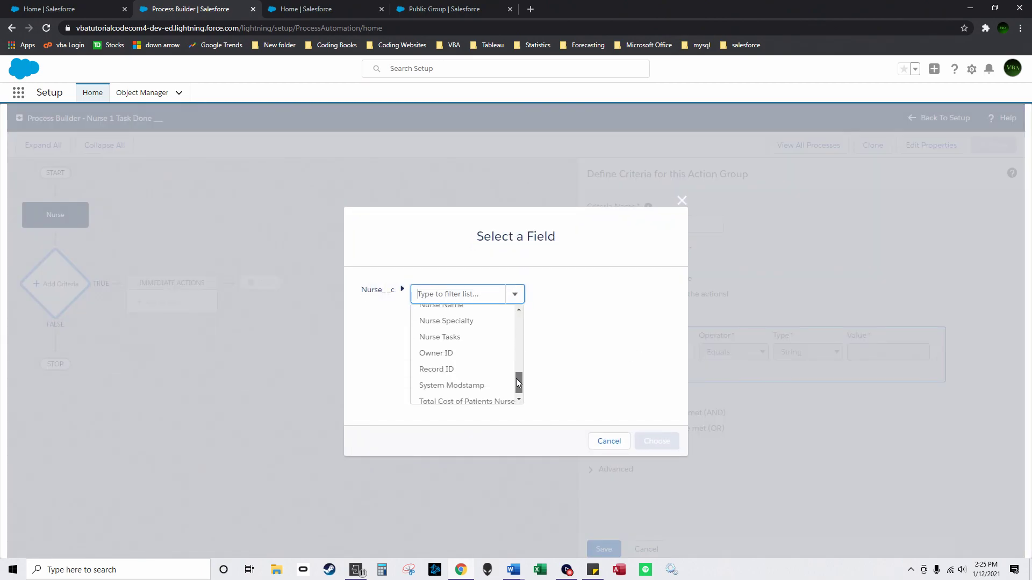
left_click(466, 339)
left_click(657, 440)
left_click(742, 352)
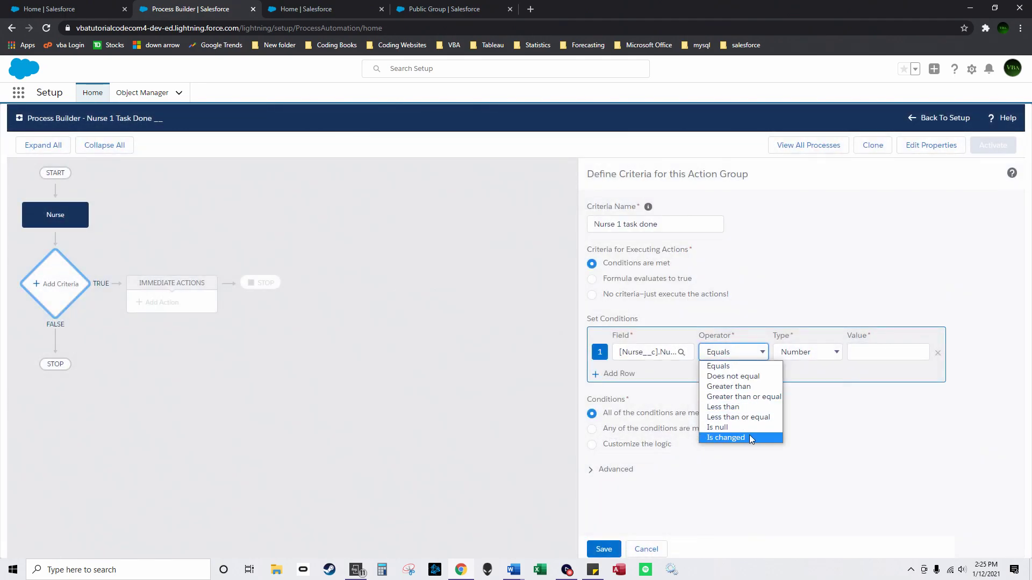
left_click(751, 439)
left_click(887, 352)
left_click(863, 365)
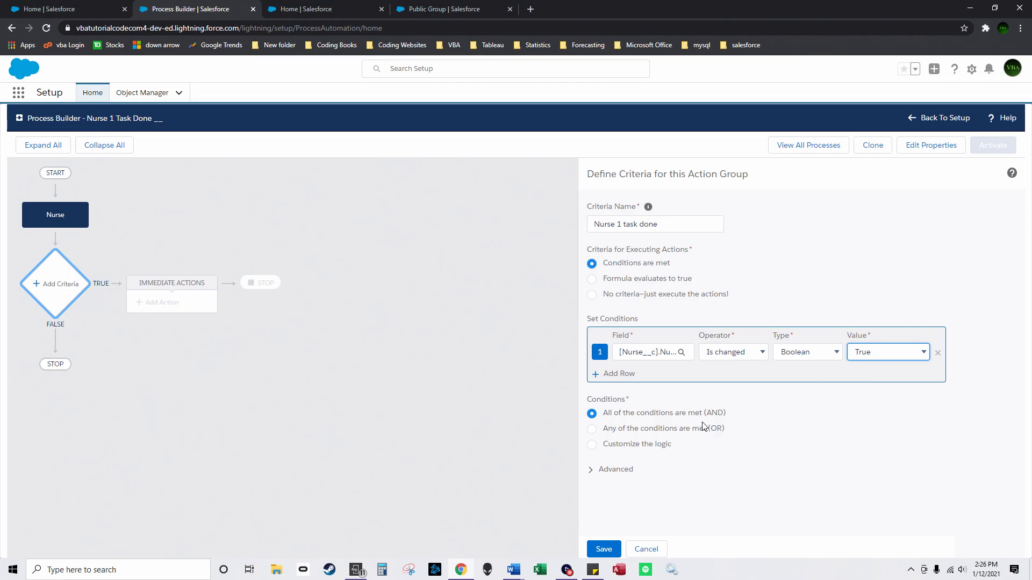
left_click(603, 550)
Step: Add a Send Custom Notification action 'Custom notification1' using the custom notification 1 type
left_click(182, 304)
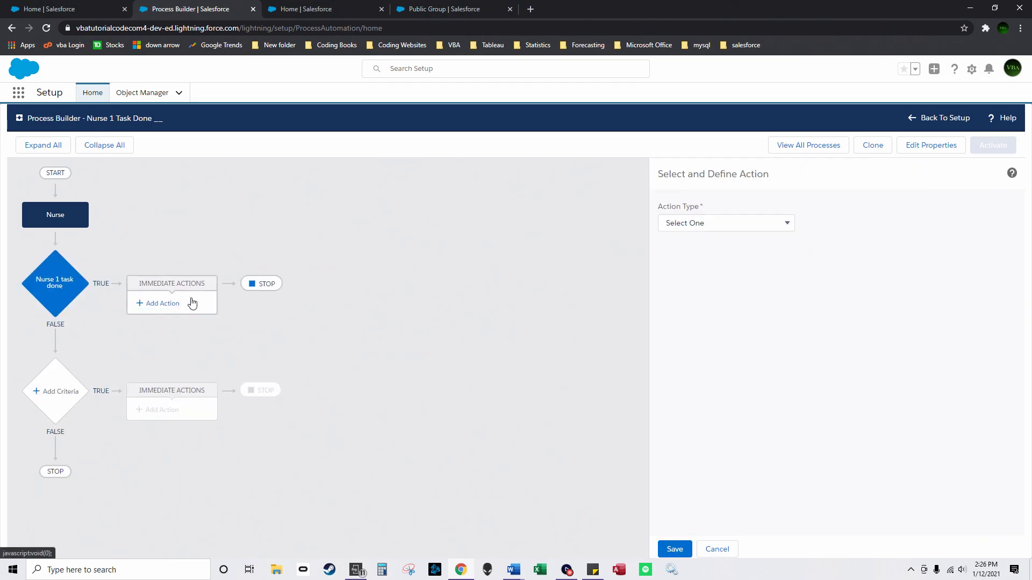
left_click(682, 235)
left_click(698, 327)
left_click(707, 264)
type("Custom notification1")
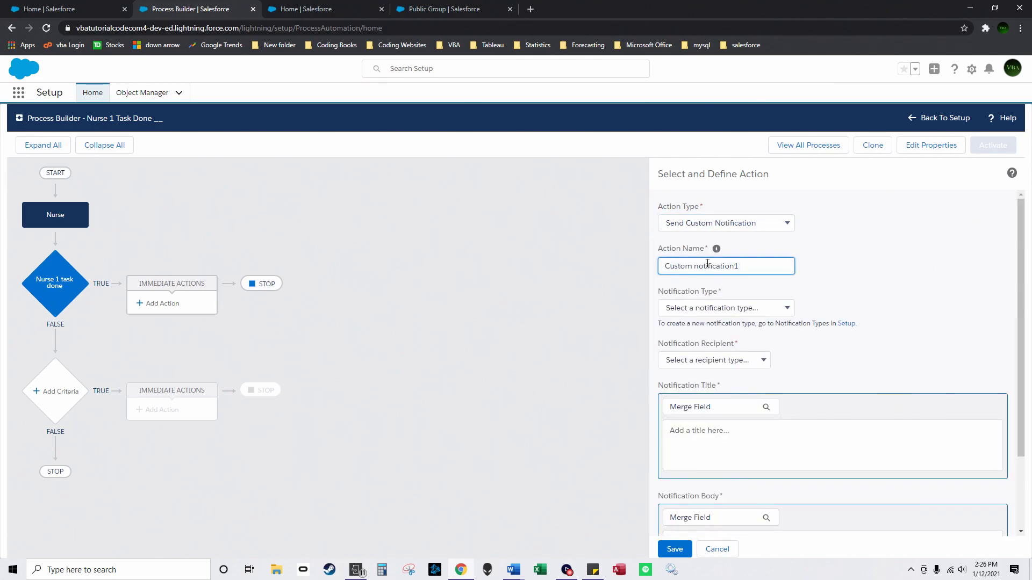
left_click(720, 308)
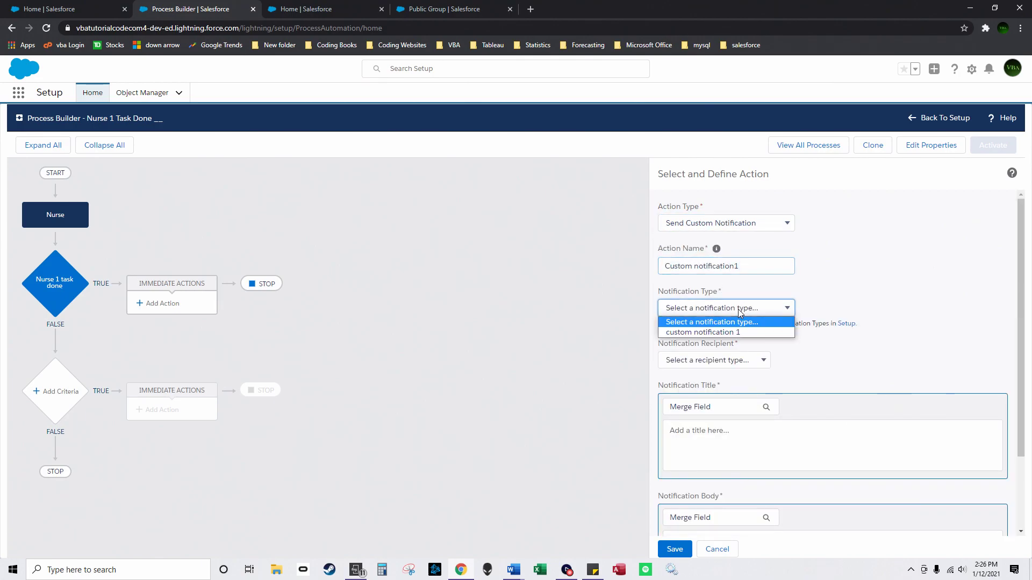
left_click(699, 332)
Step: Set the notification recipient to the user in the record's Created By ID field
left_click(715, 360)
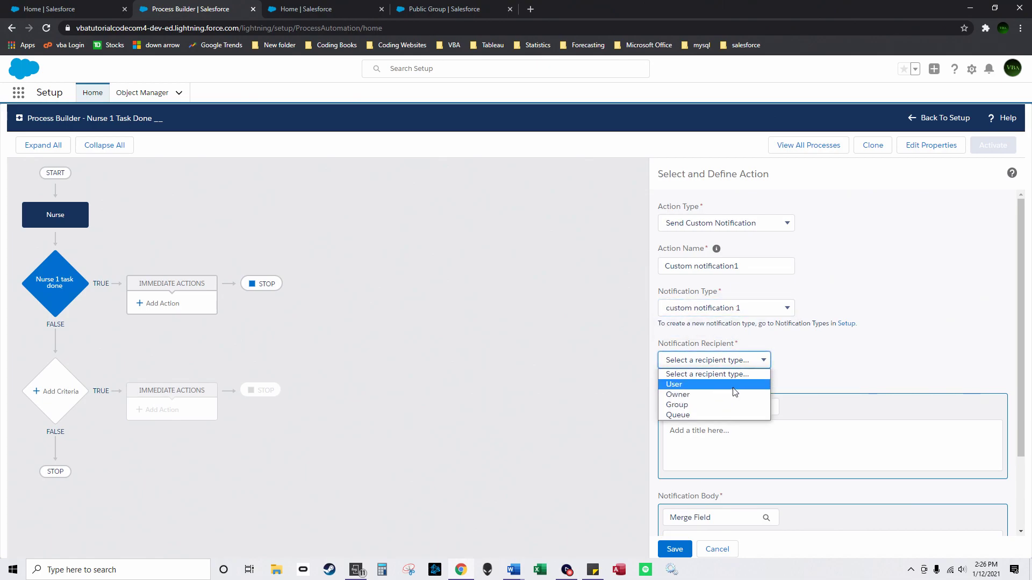
left_click(733, 388)
left_click(830, 365)
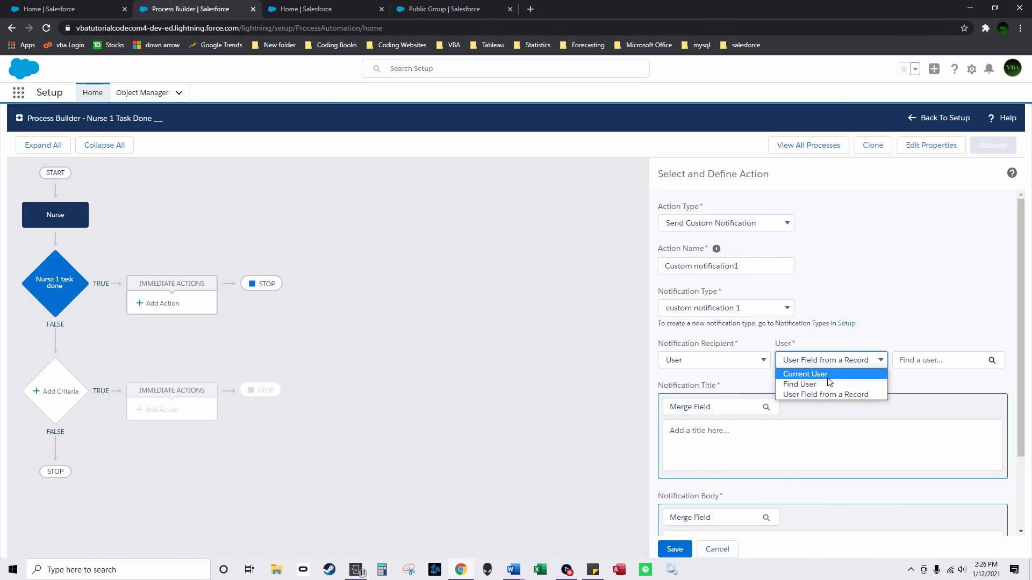
left_click(833, 395)
left_click(926, 359)
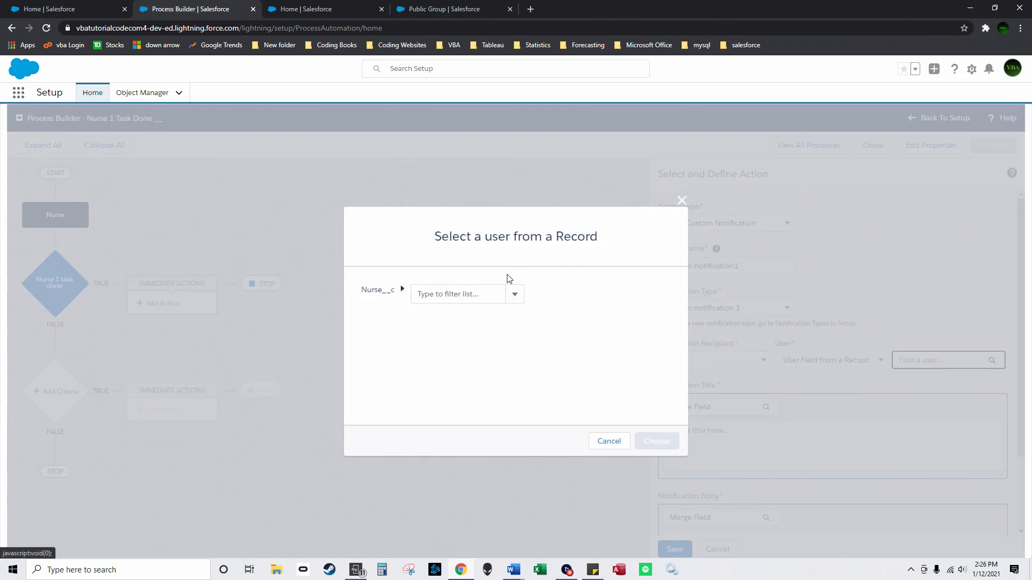
left_click(517, 294)
left_click(497, 317)
left_click(583, 300)
left_click(546, 383)
left_click(660, 440)
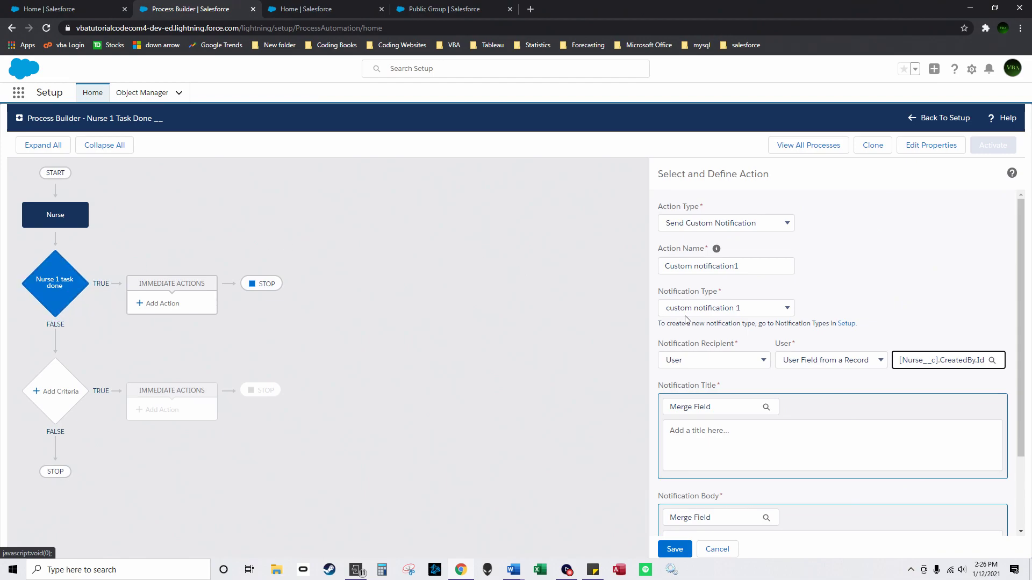
Step: Change the recipient to the record owner's User ID via Owner ID
scroll(760, 433, "down", 1)
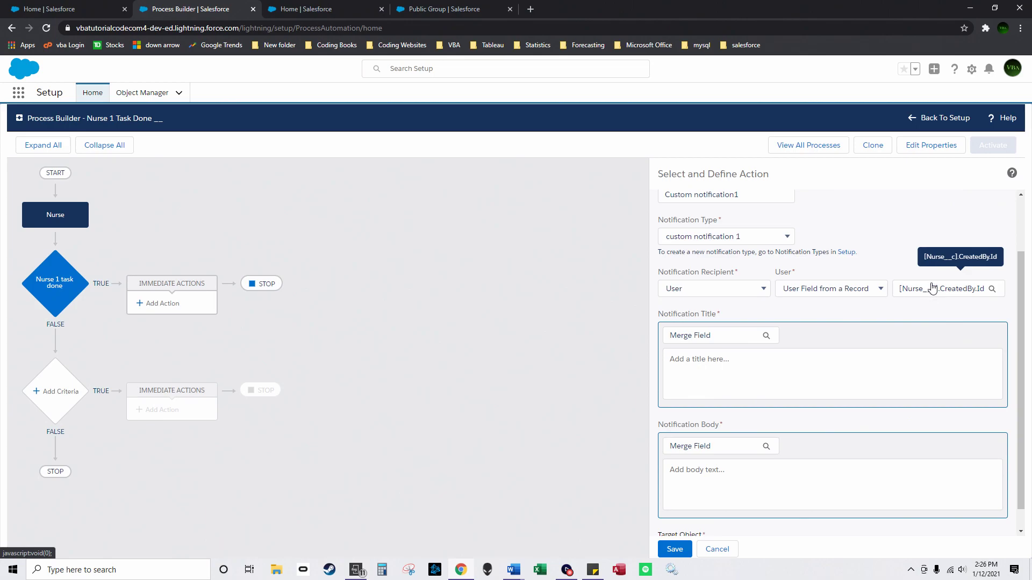
left_click(932, 289)
left_click(513, 295)
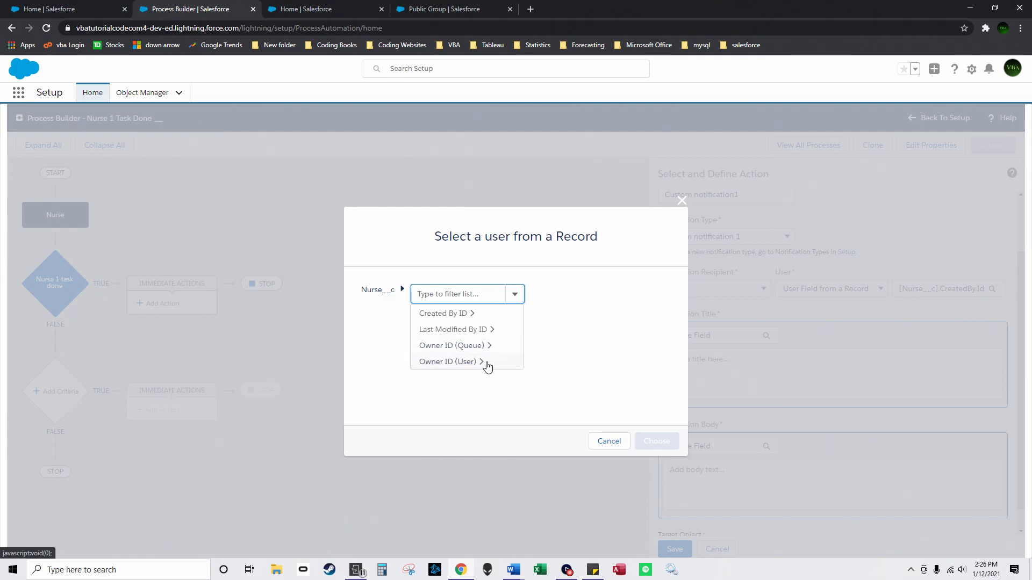
left_click(479, 362)
left_click(588, 294)
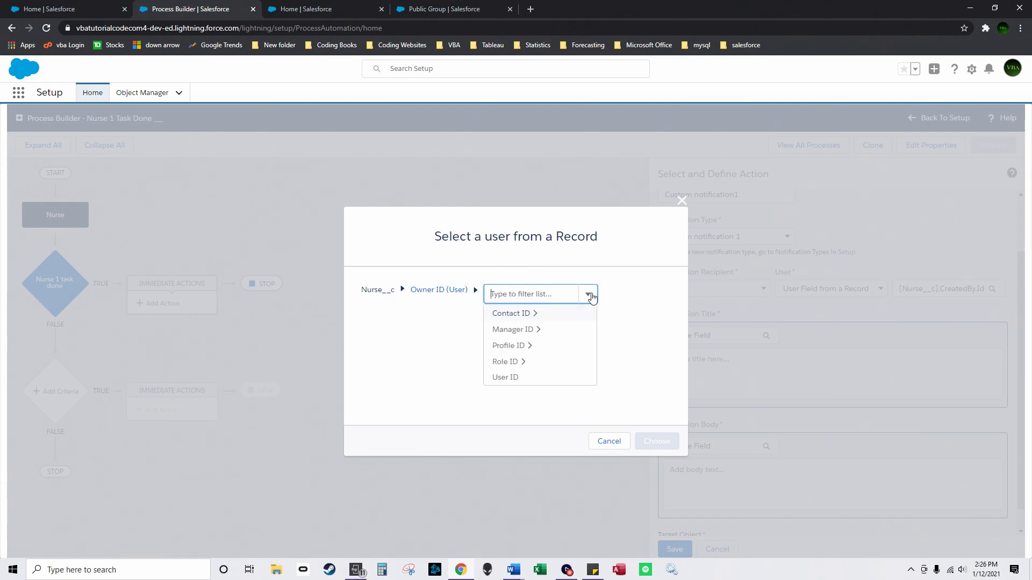
left_click(563, 381)
left_click(657, 440)
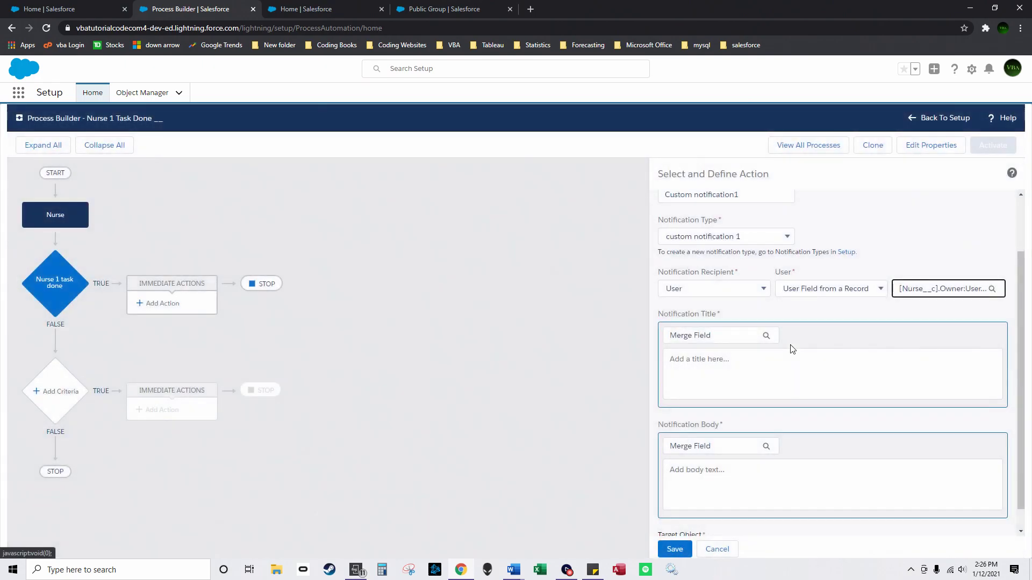
Step: Insert the Nurse Tasks merge field as the notification title
left_click(725, 337)
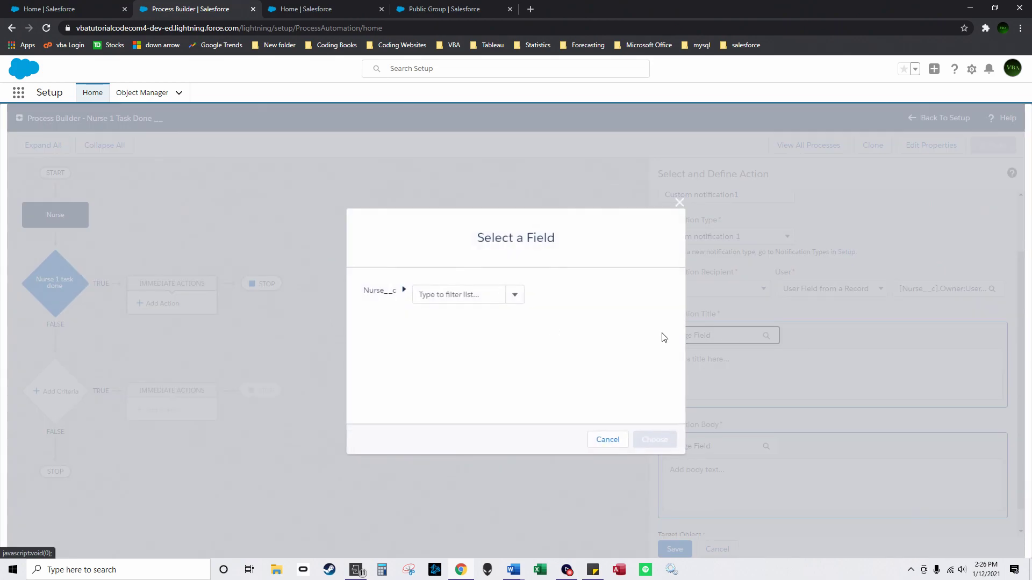
left_click(514, 294)
scroll(517, 333, "down", 3)
scroll(517, 355, "down", 5)
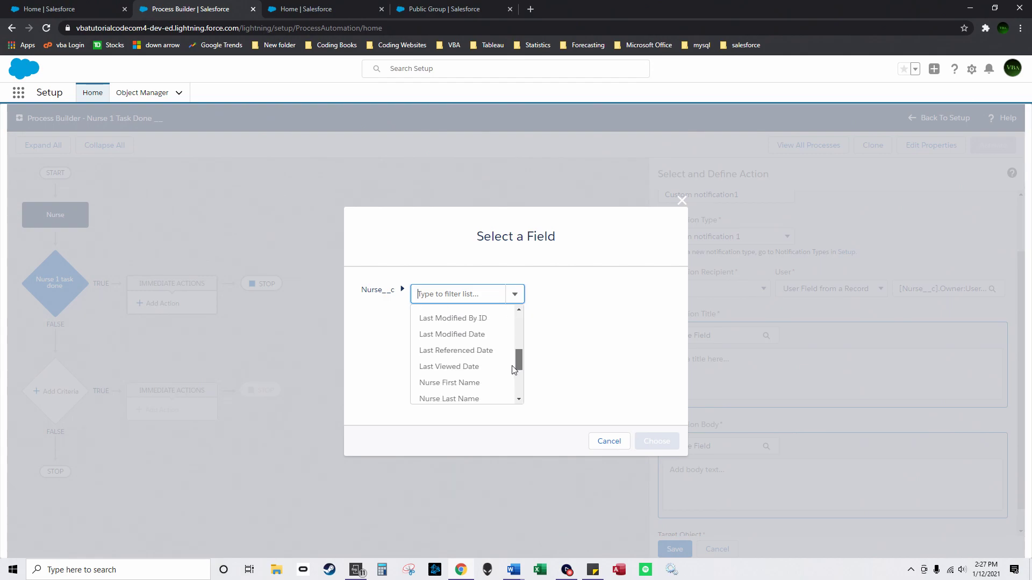
left_click(472, 360)
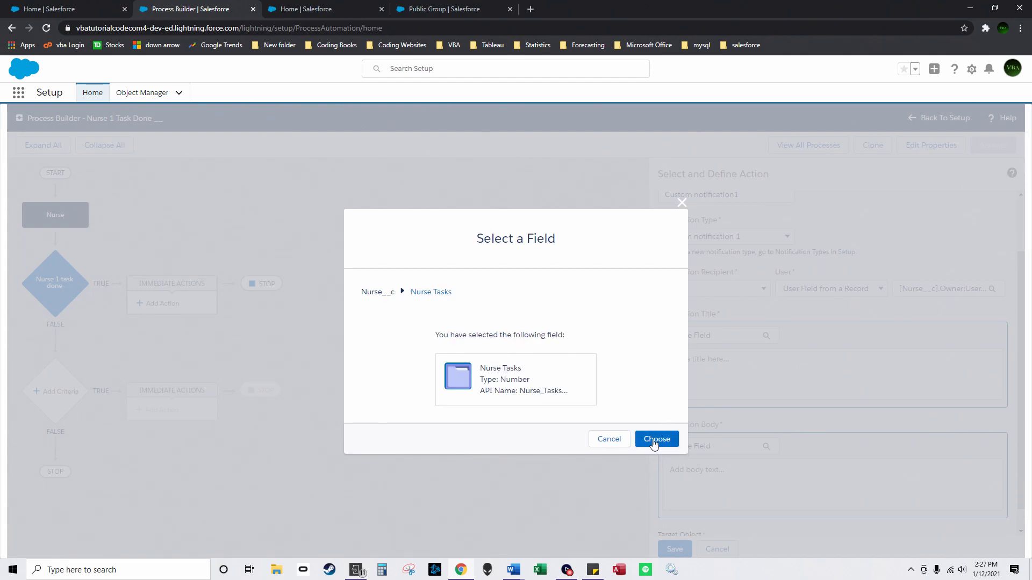
left_click(657, 439)
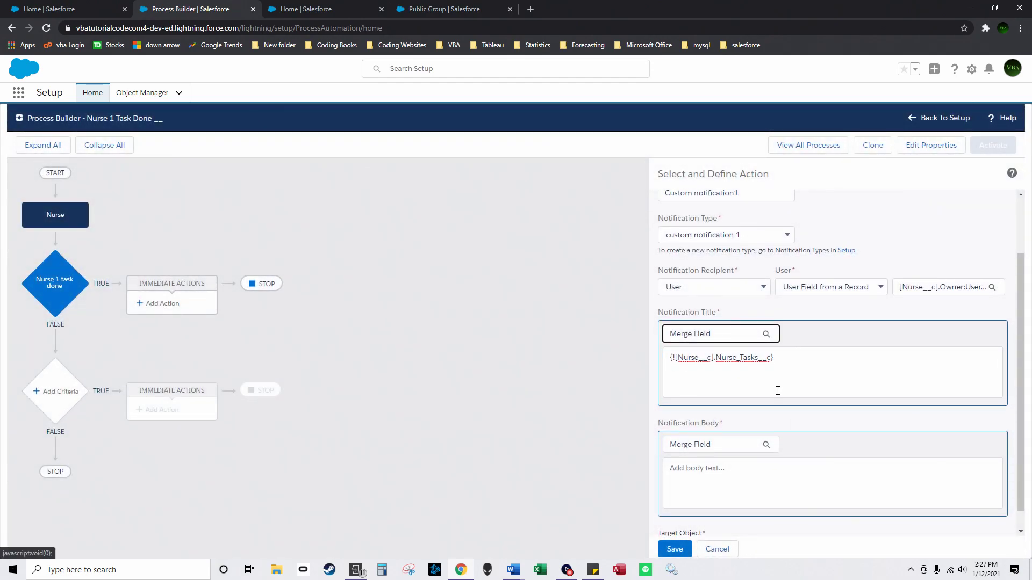
scroll(778, 392, "down", 1)
Step: Enter 'Nurse Tasks Currently' as the notification body and save the action
left_click(791, 352)
left_click(715, 424)
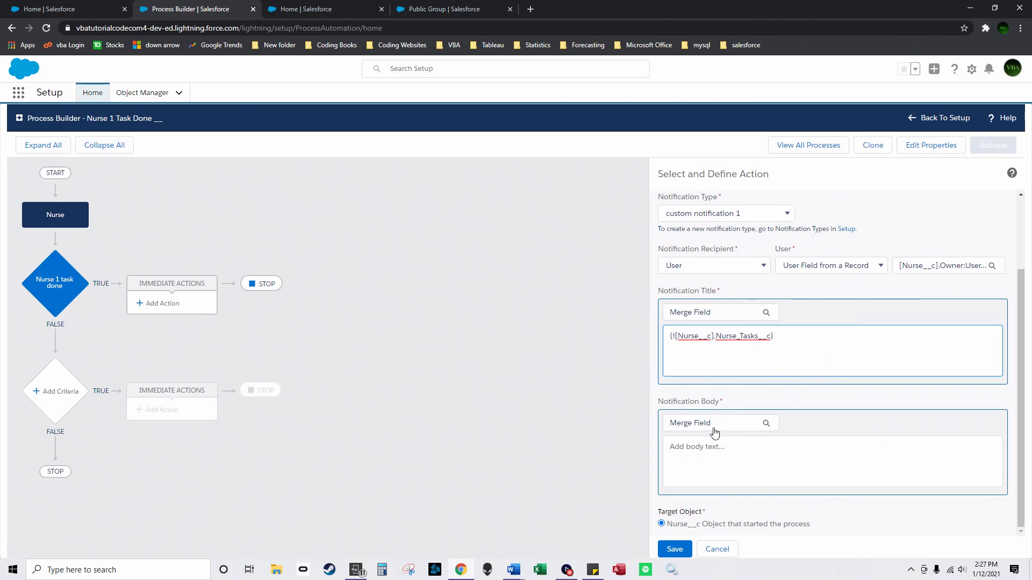
left_click(608, 441)
left_click(707, 458)
type("Nurse Tasks")
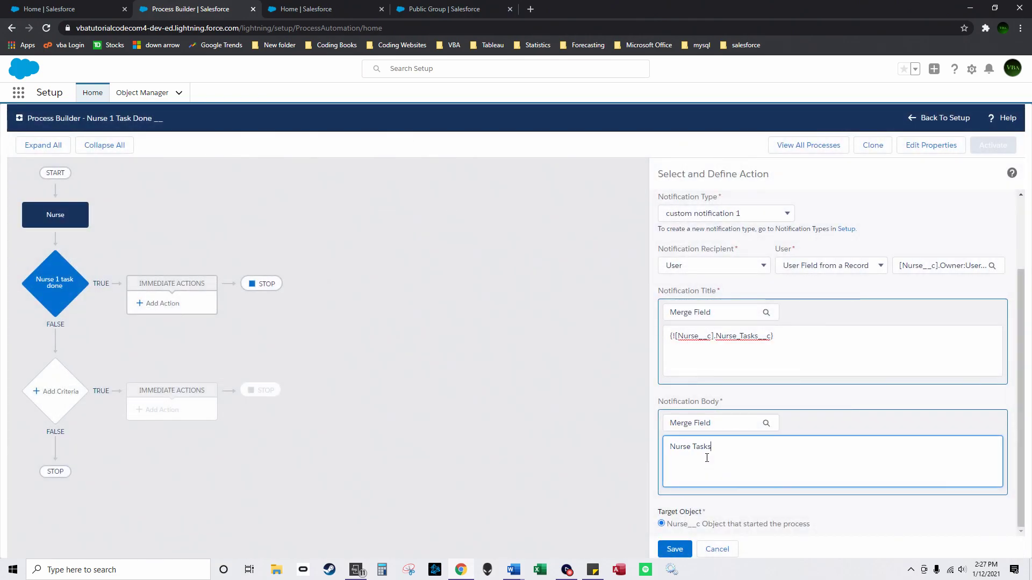
type(" C")
left_click(674, 549)
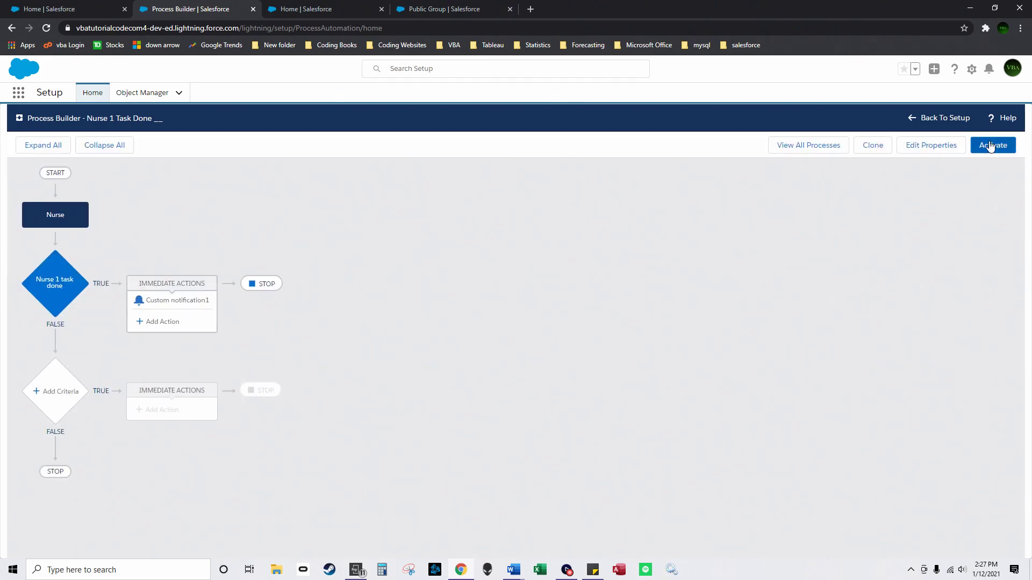
Step: Activate the Nurse 1 Task Done process and recheck the notification setup tabs
left_click(990, 146)
left_click(659, 391)
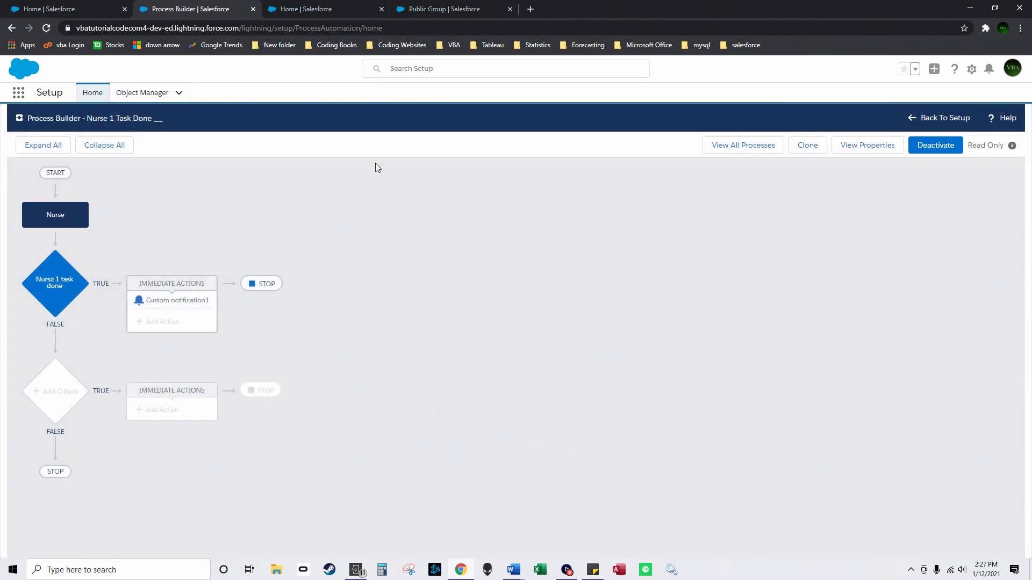
left_click(71, 10)
left_click(311, 6)
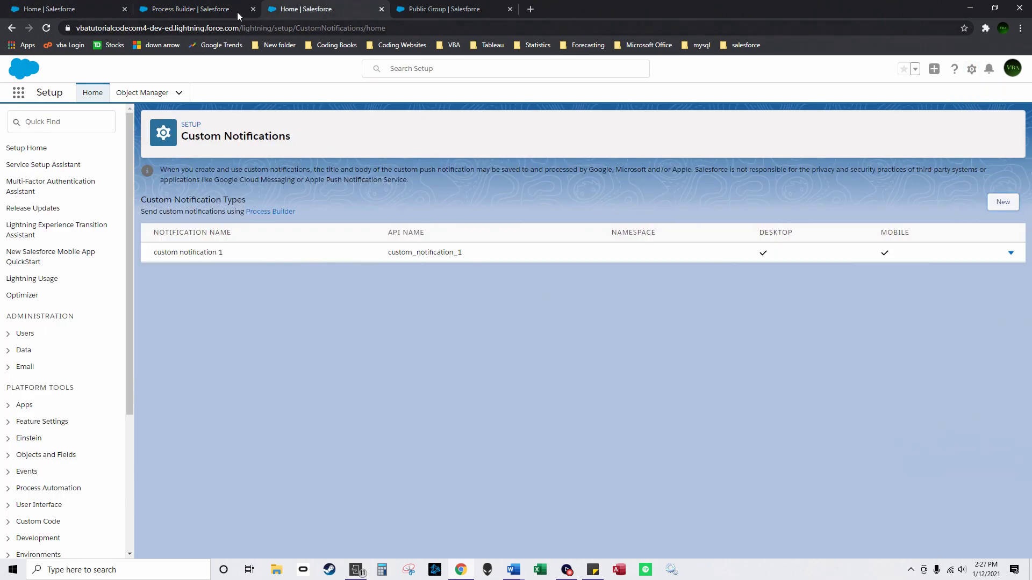
left_click(189, 9)
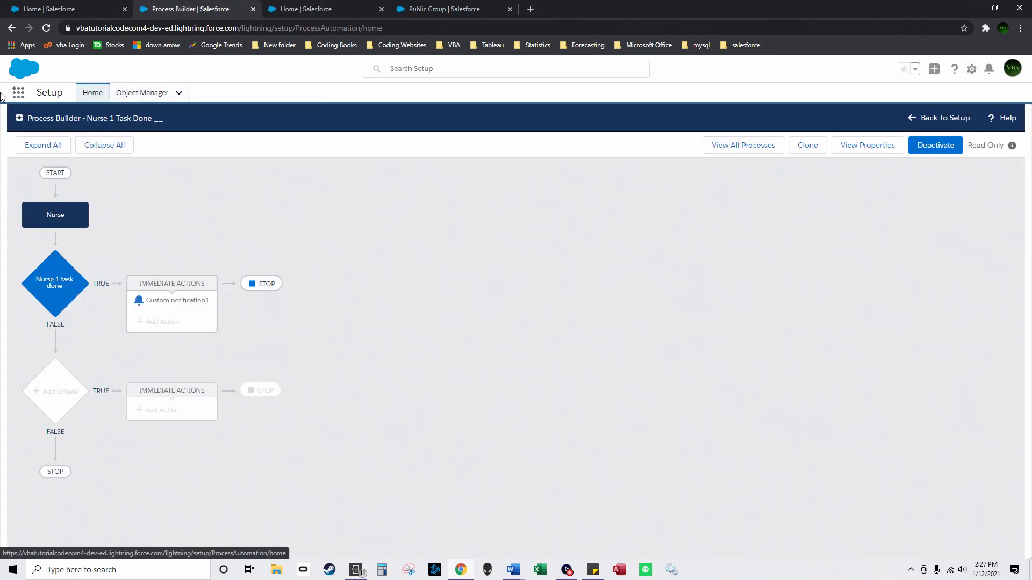
Step: Open the HospitalManagement app from the App Launcher
left_click(19, 92)
type("h")
left_click(84, 215)
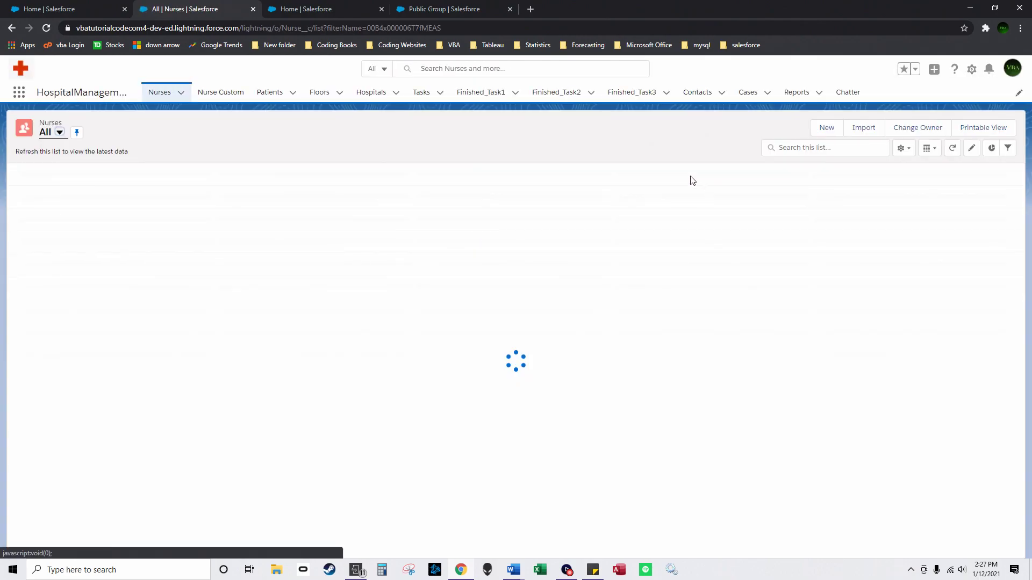
Step: Start a new task from the Tasks list with subject Call, Floor 3 and Hospital 1
left_click(423, 93)
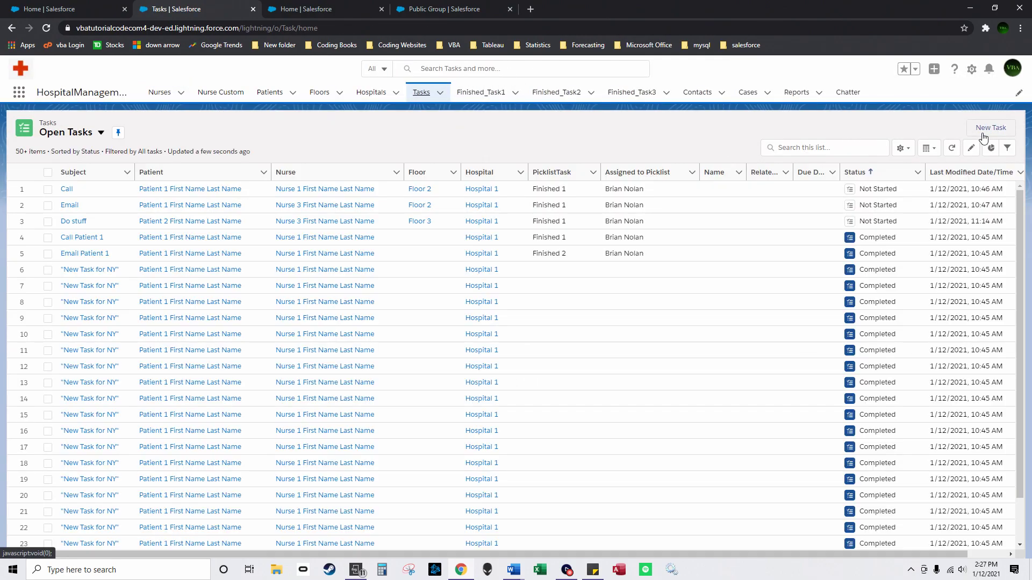
left_click(983, 134)
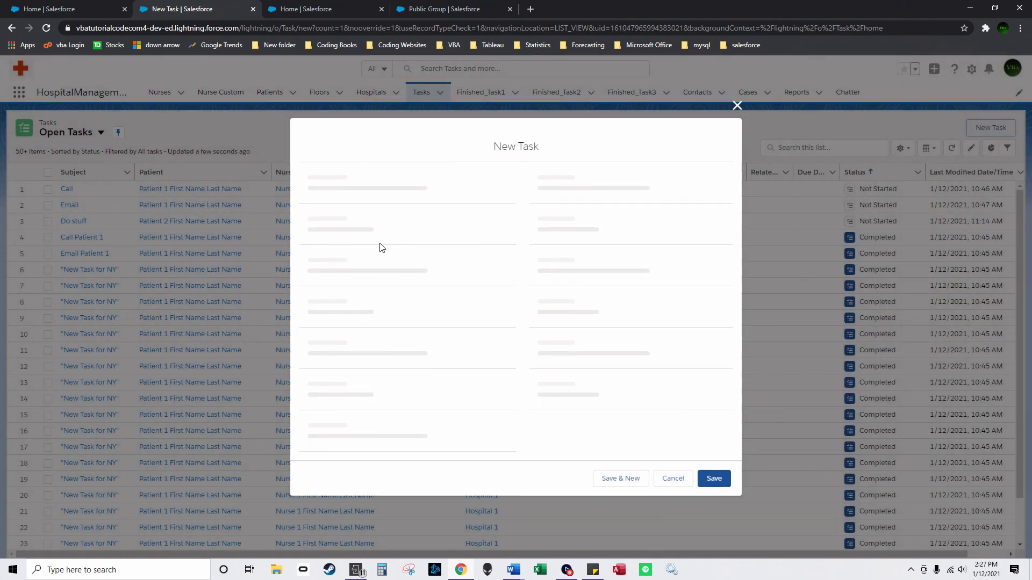
left_click(362, 227)
left_click(361, 260)
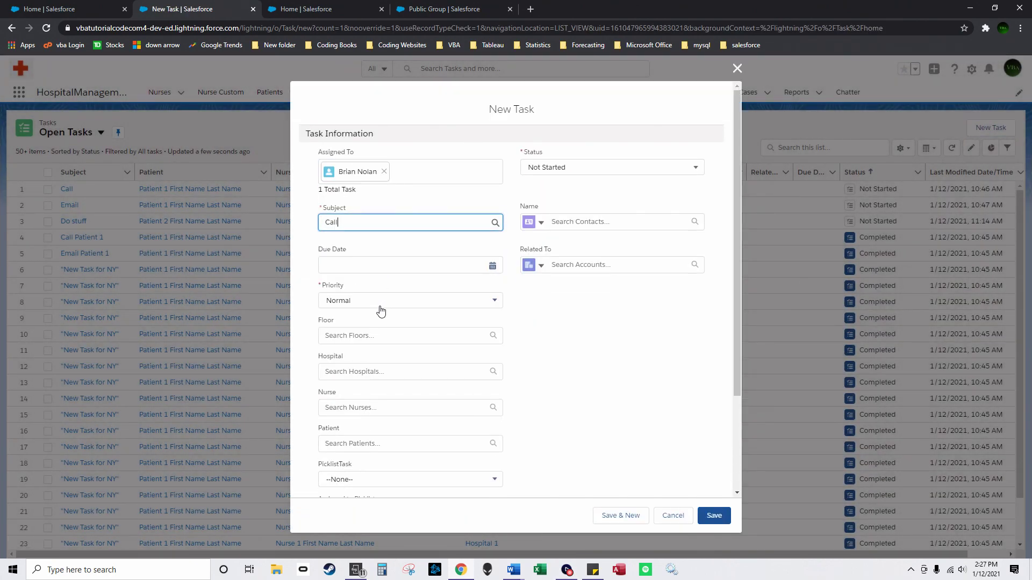
left_click(374, 336)
left_click(368, 359)
left_click(369, 376)
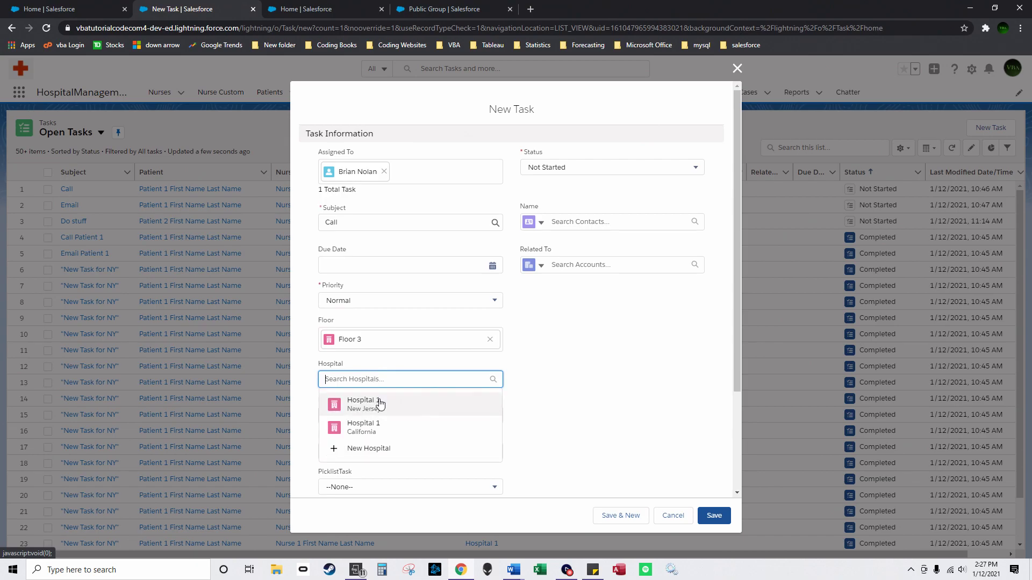
left_click(387, 431)
Step: Set the task's nurse to Nurse 1 and patient to Patient 1, then save it
left_click(380, 424)
scroll(438, 449, "down", 2)
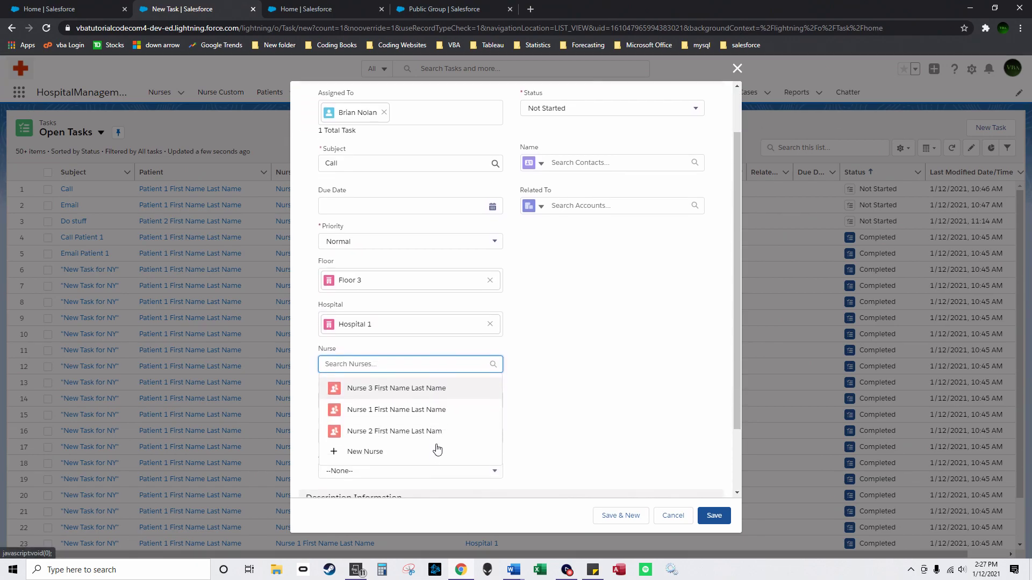
left_click(424, 407)
left_click(433, 396)
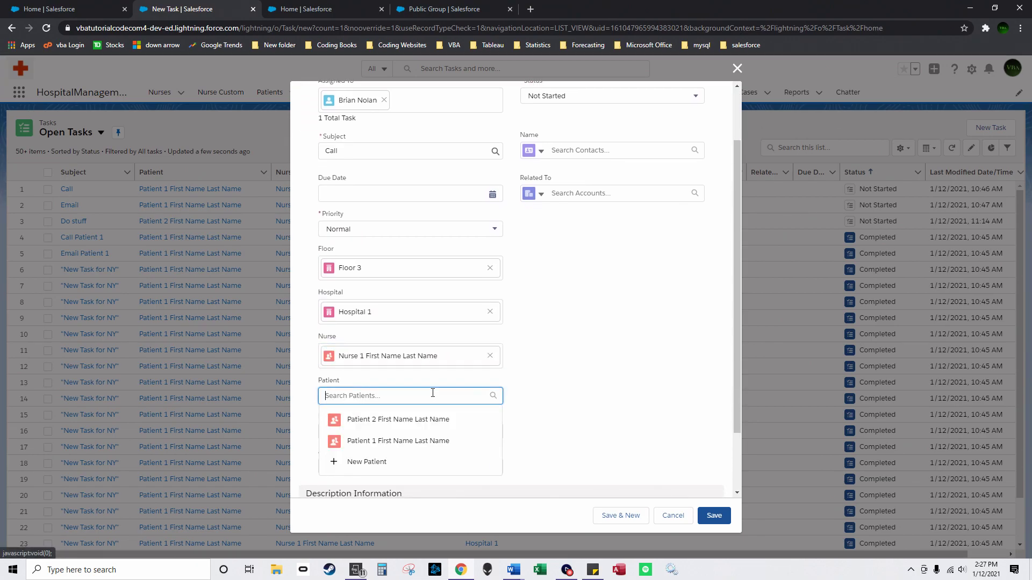
left_click(422, 445)
left_click(714, 516)
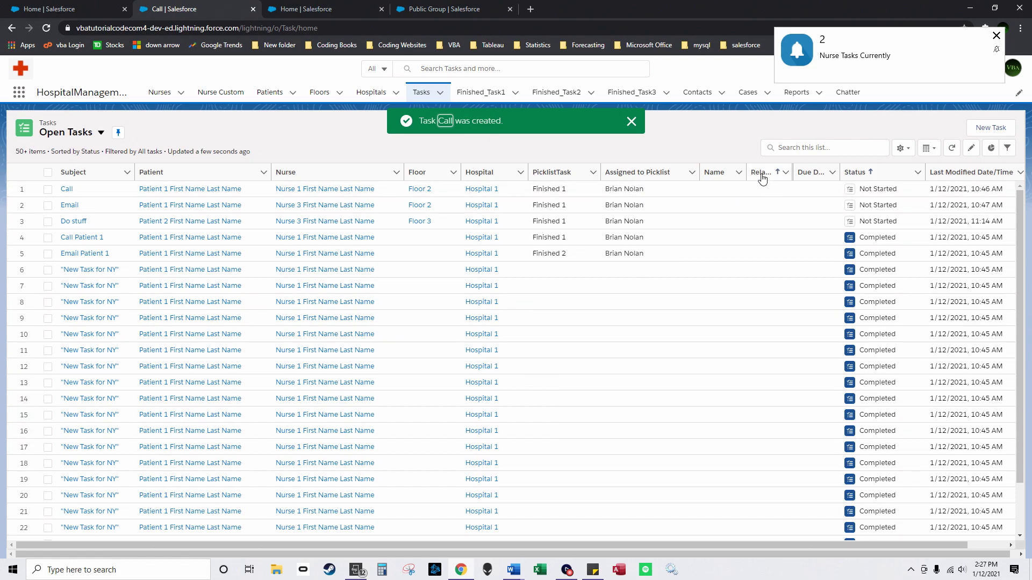
Step: Check Nurse 1's task count in the Nurses list, then begin another new task
left_click(161, 93)
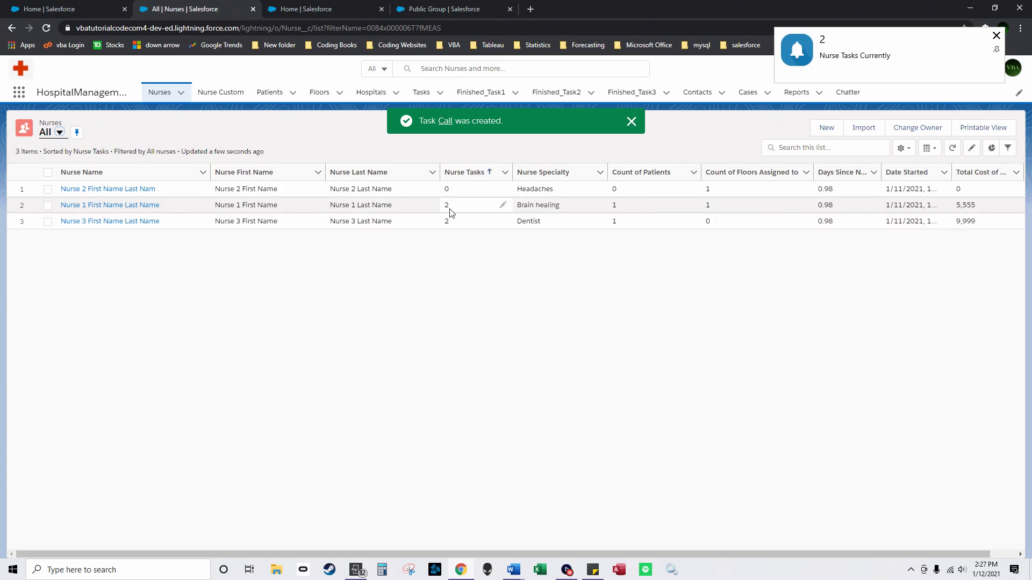
left_click(420, 93)
left_click(999, 133)
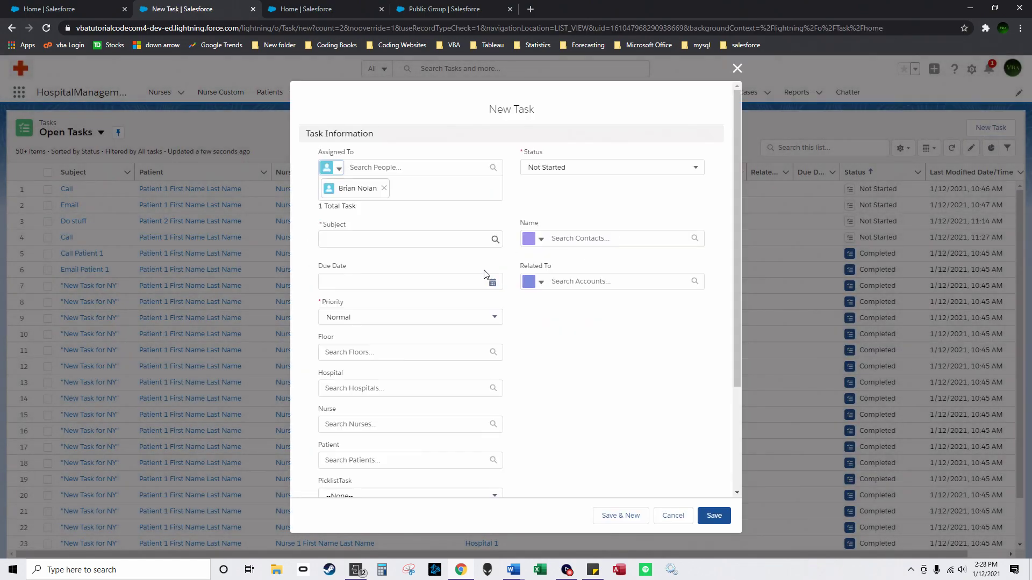
Step: Set the new task's subject to Email, floor to Floor 3 and hospital to Hospital 1
left_click(380, 239)
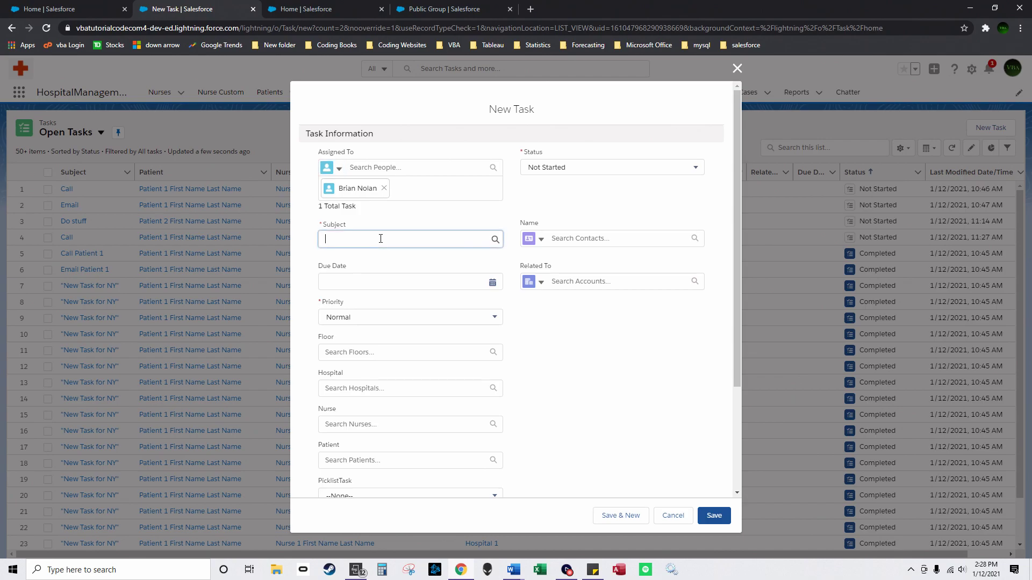
left_click(382, 278)
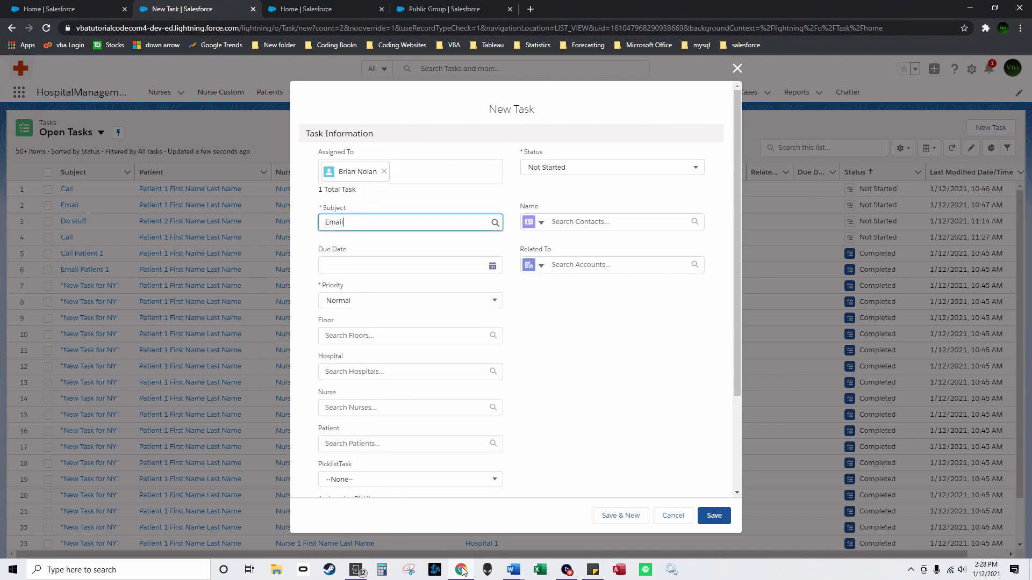
left_click(359, 334)
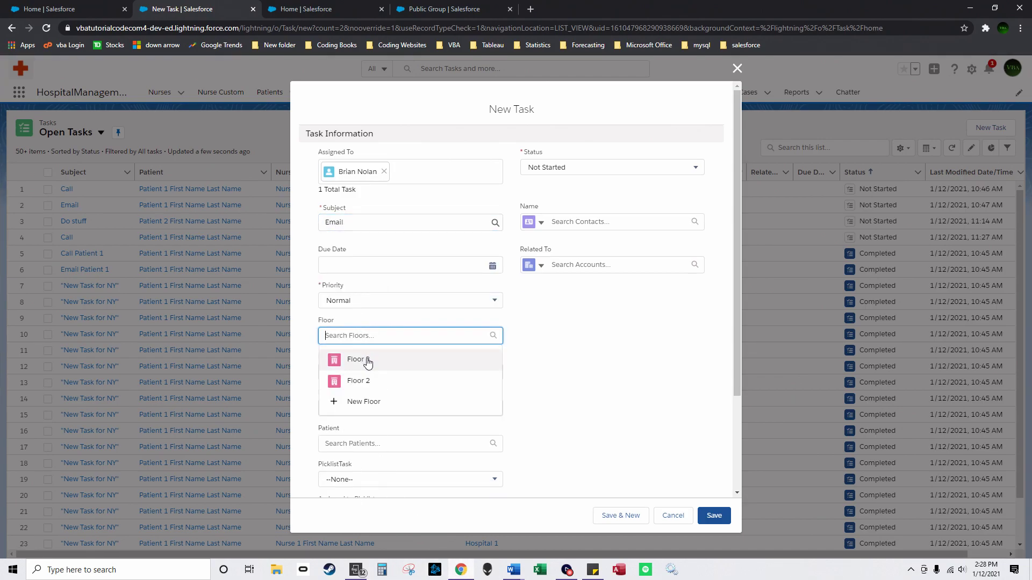
left_click(364, 361)
left_click(360, 382)
left_click(362, 401)
Step: Choose Nurse 1 as the nurse and Patient 1 as the patient
left_click(368, 423)
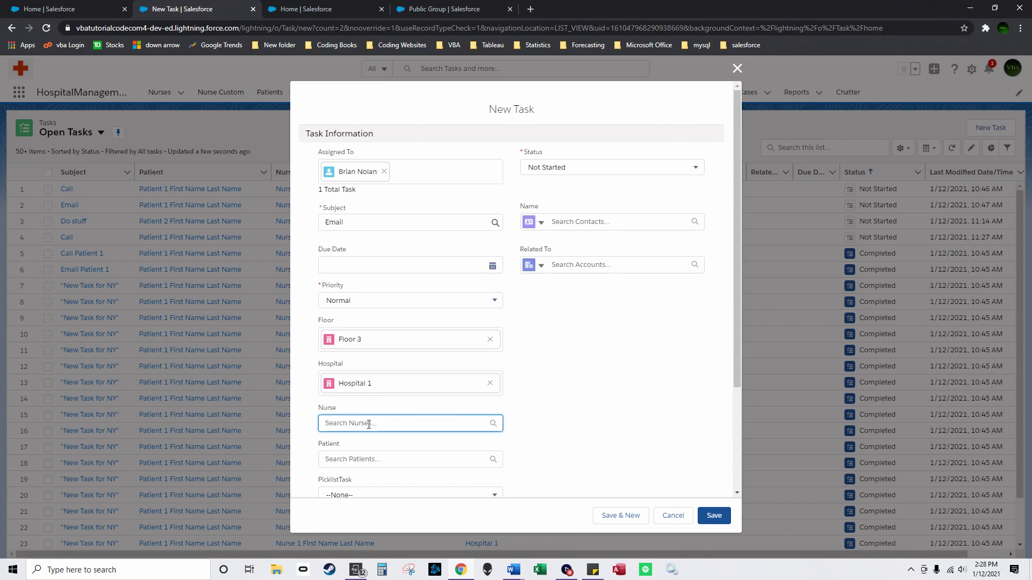
left_click(344, 468)
scroll(355, 430, "down", 3)
left_click(380, 322)
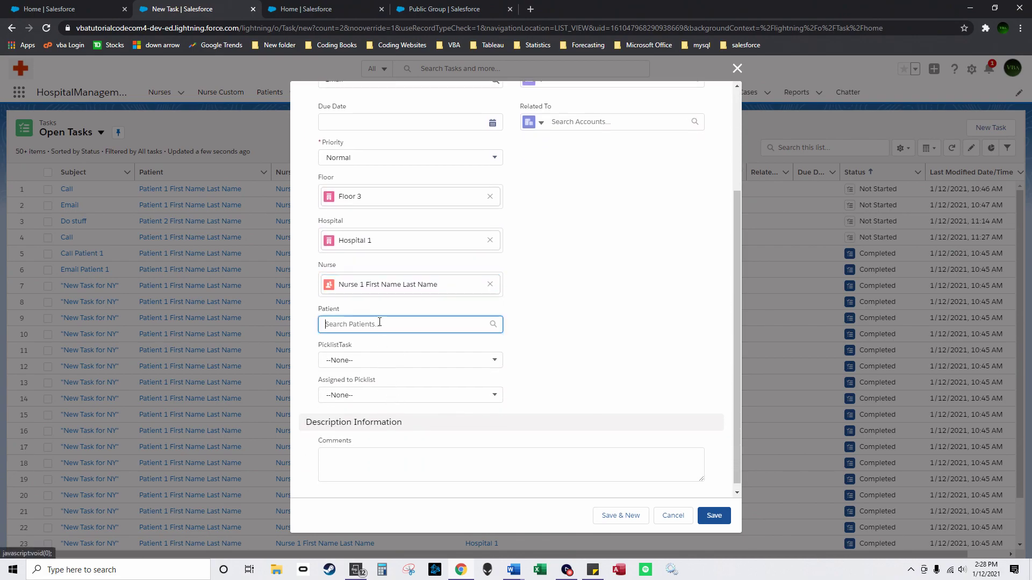
left_click(387, 368)
left_click(402, 369)
Step: Set PicklistTask to Finished 1, pick the Assigned to Picklist user, and bring up phone mirroring
left_click(393, 426)
left_click(376, 368)
left_click(371, 409)
left_click(385, 403)
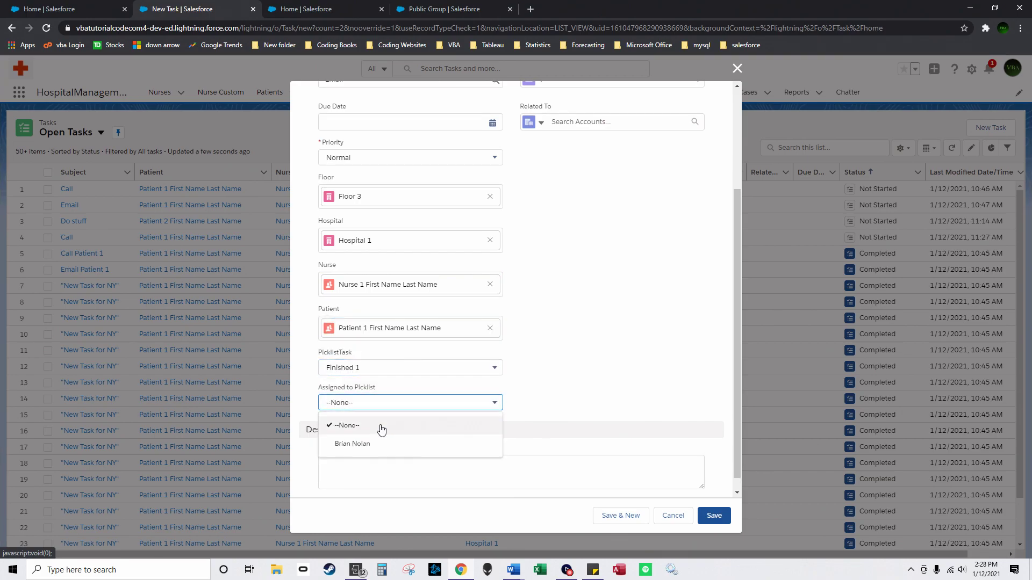
left_click(387, 444)
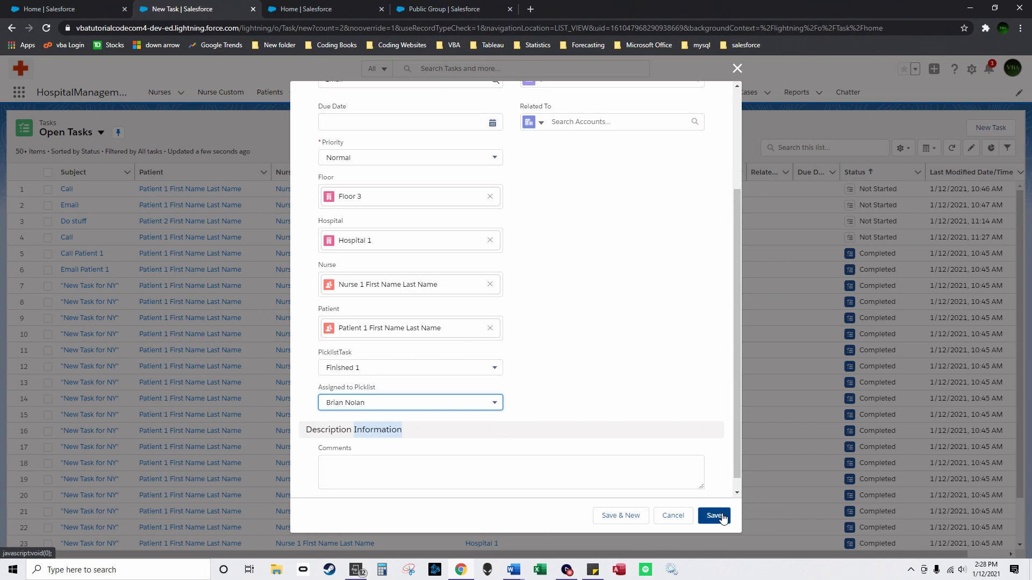
left_click(369, 569)
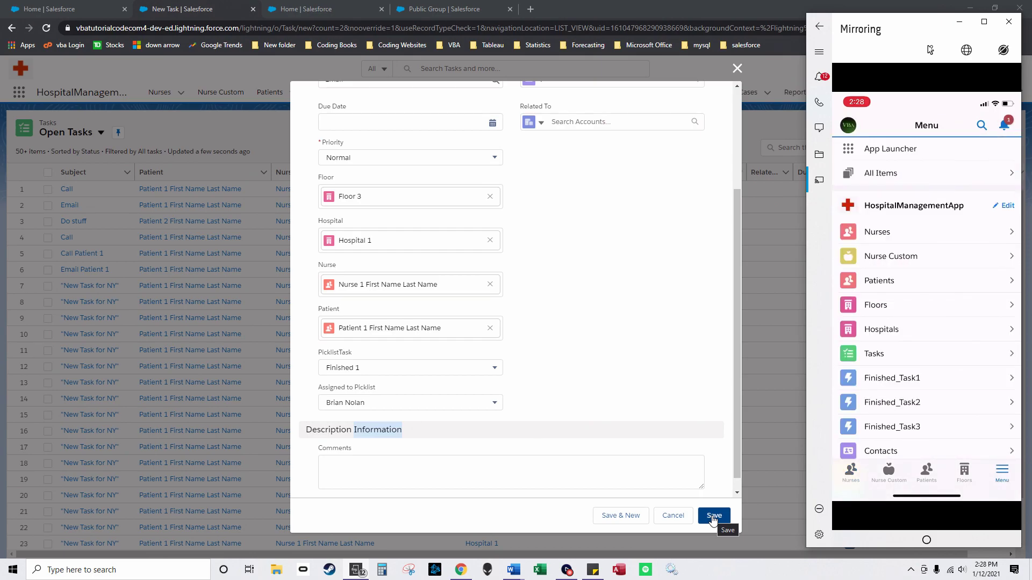
Step: Save the Email task, resize the browser beside the phone, and start a new Call task
left_click(713, 517)
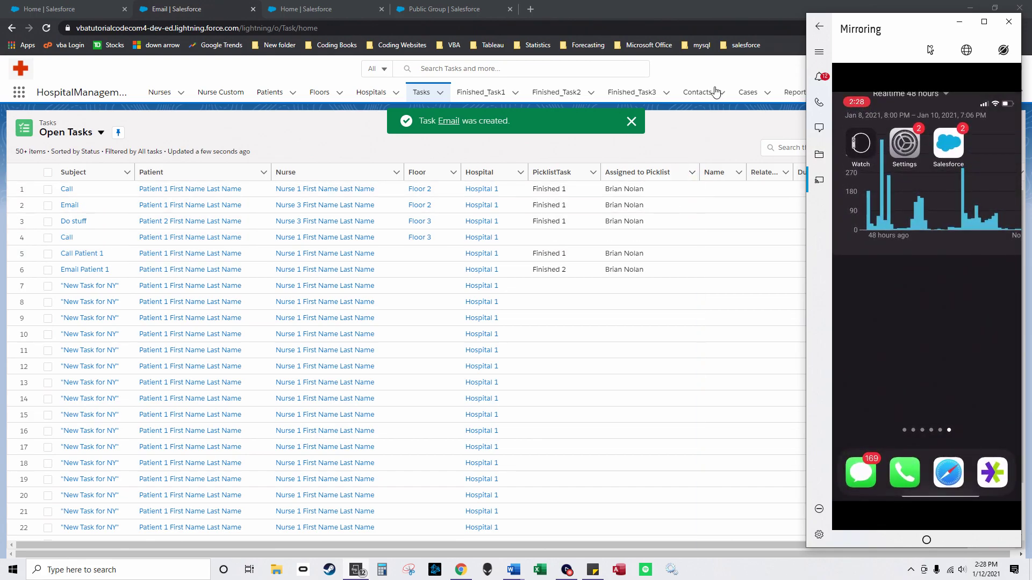
left_click(994, 8)
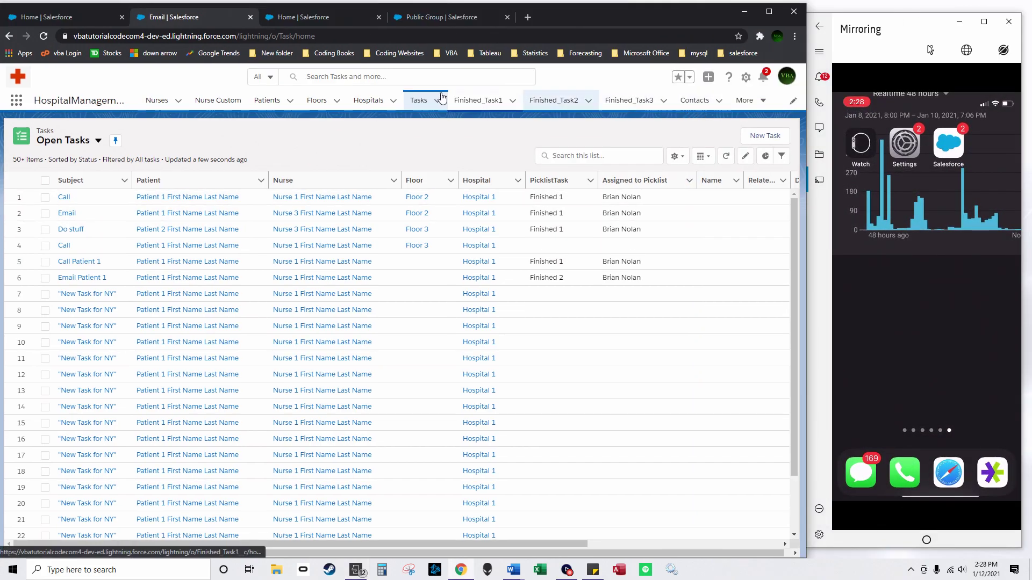
left_click(744, 133)
left_click(264, 231)
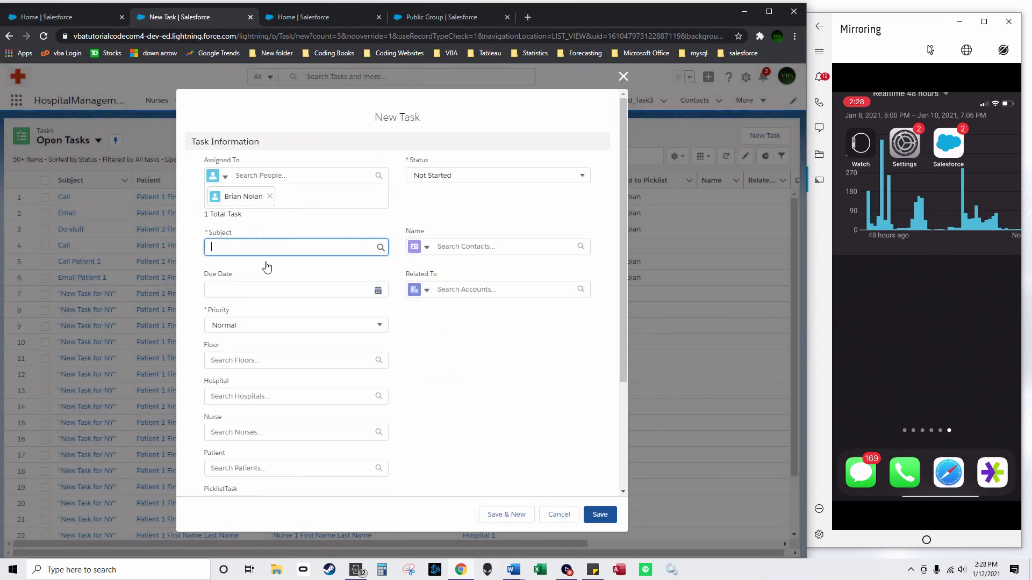
left_click(266, 277)
Step: Give the Call task due date 1/12/2021, Floor 3, Hospital 1 and Nurse 1
left_click(239, 273)
left_click(259, 372)
left_click(248, 346)
left_click(256, 369)
left_click(259, 388)
left_click(259, 408)
left_click(265, 431)
left_click(269, 477)
Step: Set Patient 1, PicklistTask Finished 1 and the picklist assignee, then save the Call task
scroll(279, 376, "down", 3)
left_click(262, 333)
left_click(258, 377)
left_click(258, 377)
left_click(269, 414)
left_click(270, 414)
left_click(272, 453)
left_click(597, 514)
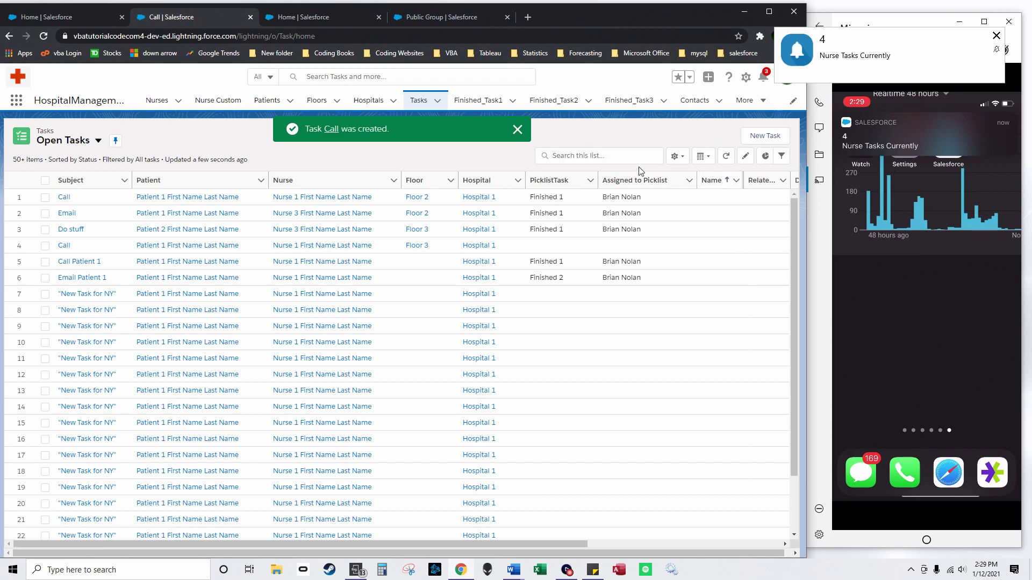
Step: Dismiss the confirmation and start a new Call task on Floor 2
left_click(518, 130)
left_click(765, 136)
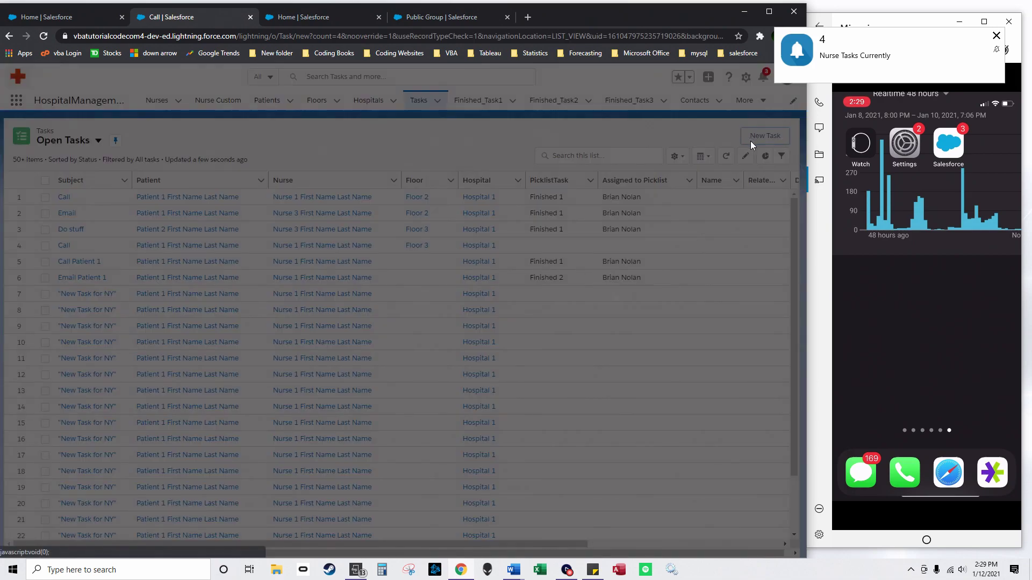
left_click(263, 231)
left_click(232, 268)
left_click(252, 343)
left_click(250, 388)
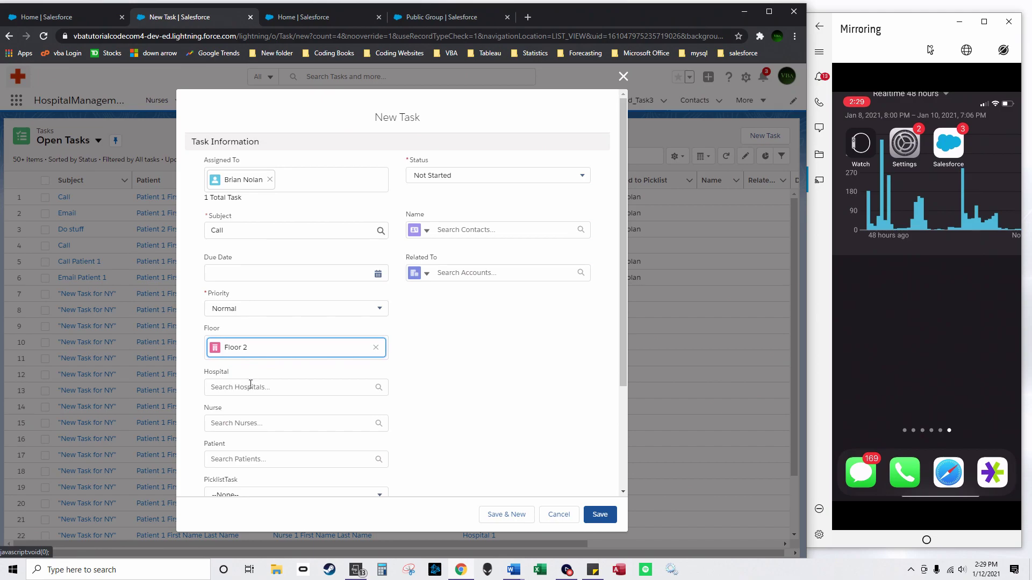
Step: Set the hospital to Hospital 1, nurse to Nurse 2 and patient to Patient 1
left_click(250, 387)
left_click(291, 439)
left_click(260, 435)
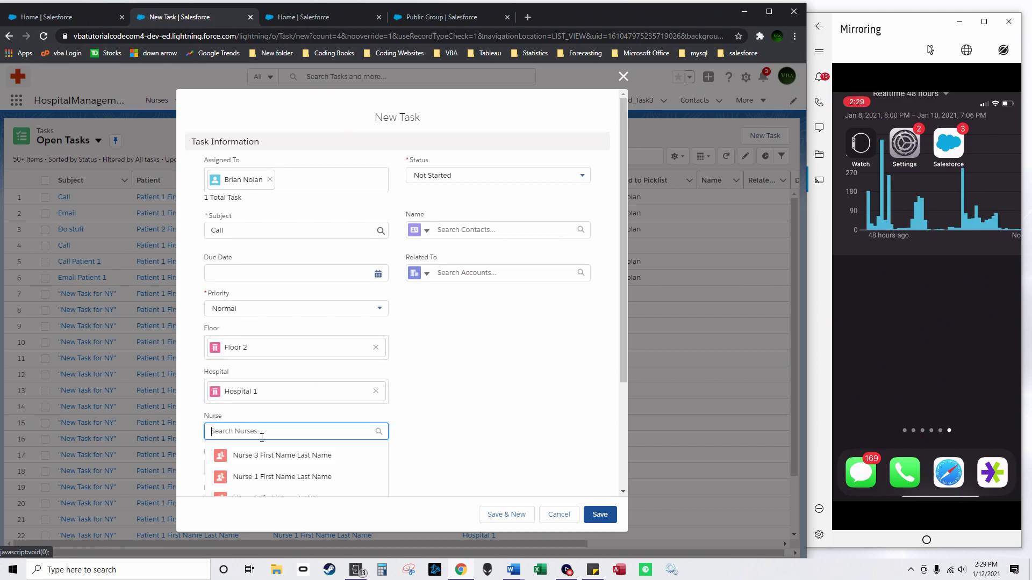
scroll(295, 443, "down", 1)
left_click(290, 430)
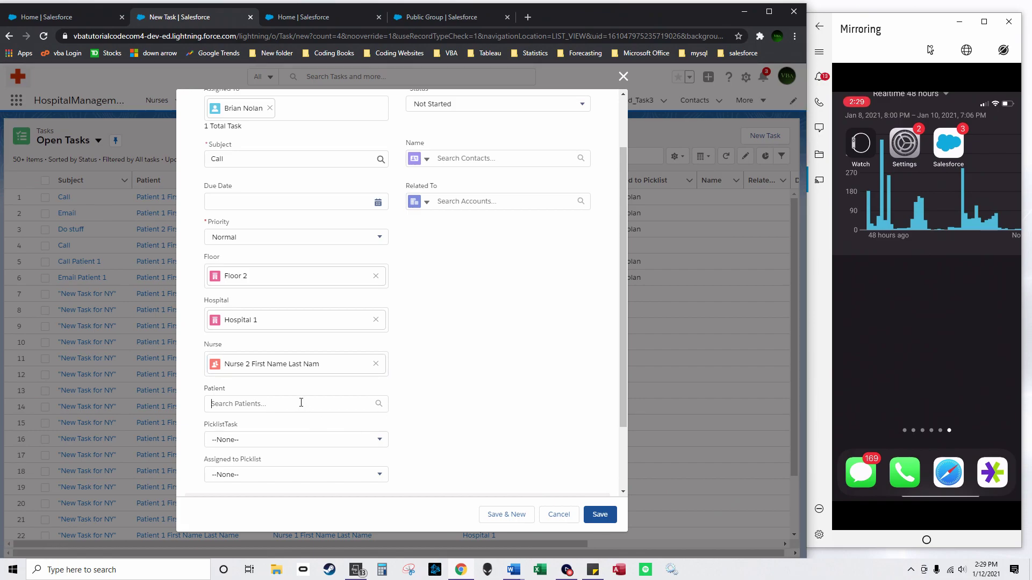
left_click(300, 404)
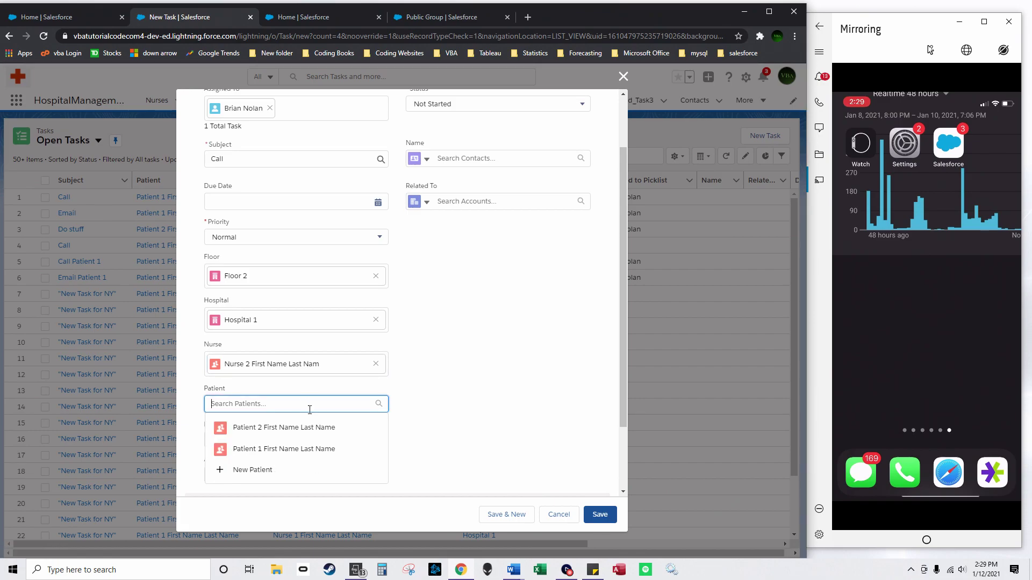
left_click(312, 450)
Step: Set PicklistTask to Finished 1 and the assignee, save, and view the Nurses list
left_click(311, 454)
left_click(295, 450)
left_click(295, 484)
left_click(289, 479)
left_click(600, 514)
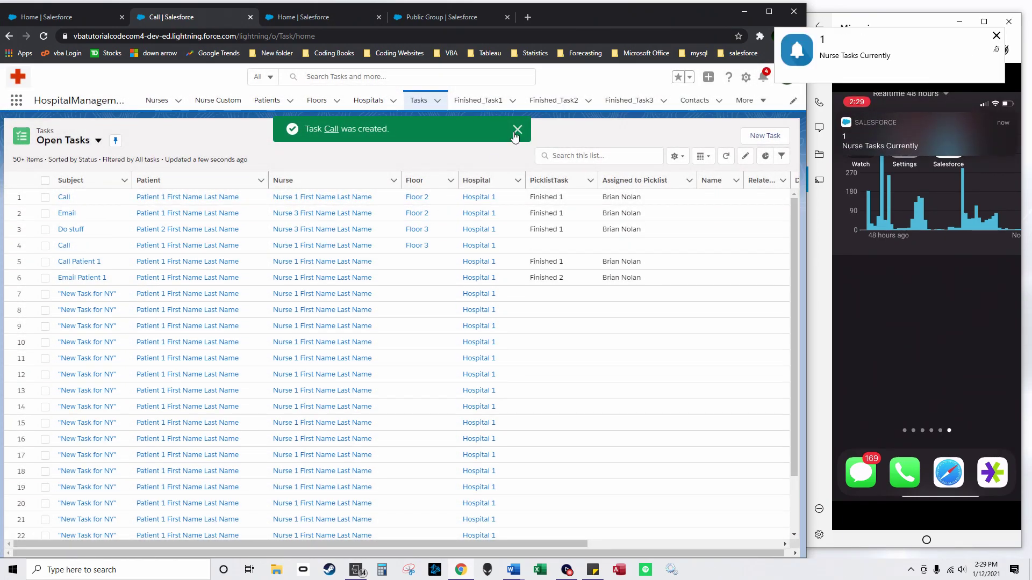
left_click(517, 129)
left_click(155, 100)
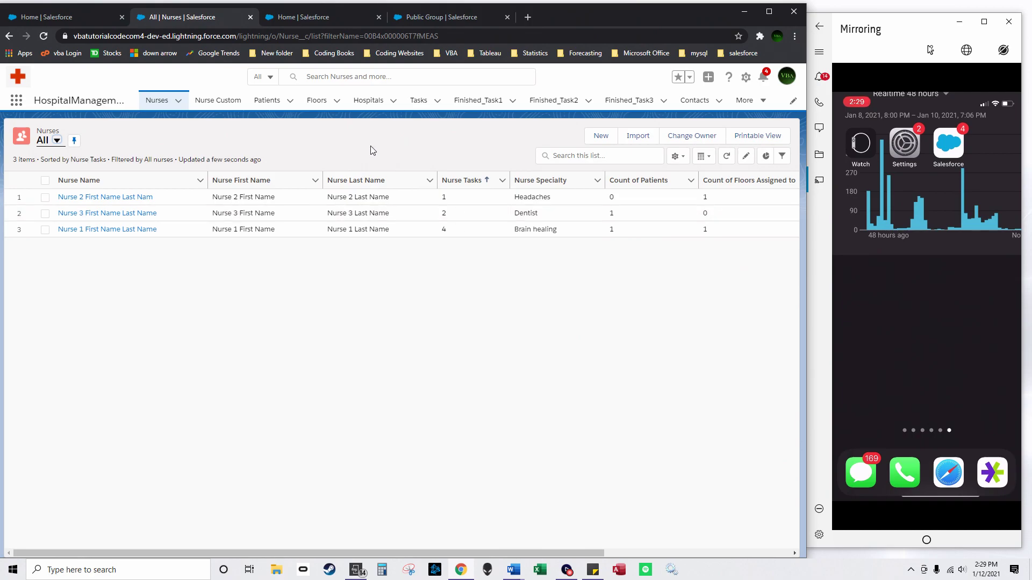
Step: Glance at the Public Group tab, then open the Nurse 1 record from the Nurses list
left_click(436, 18)
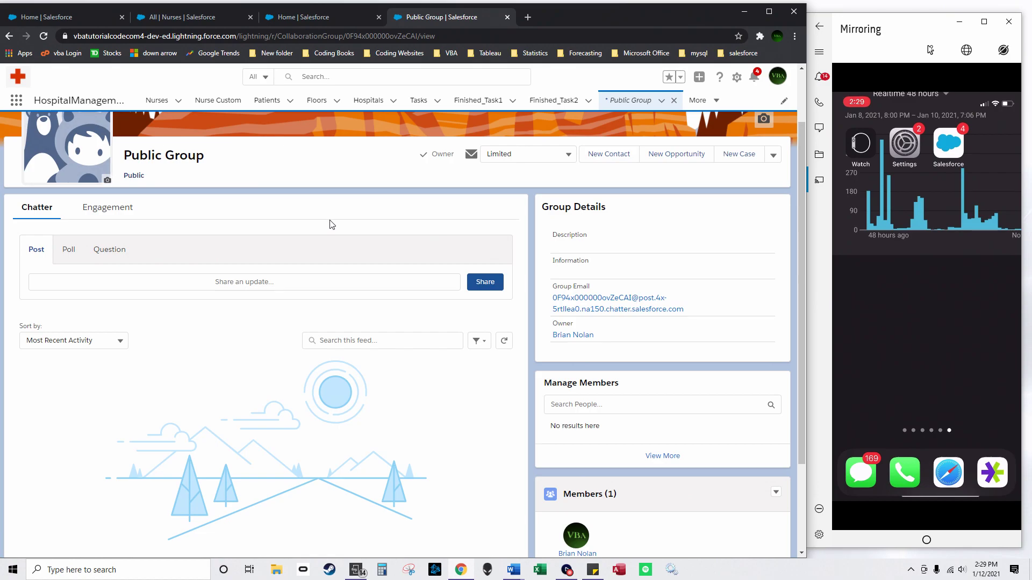
left_click(192, 18)
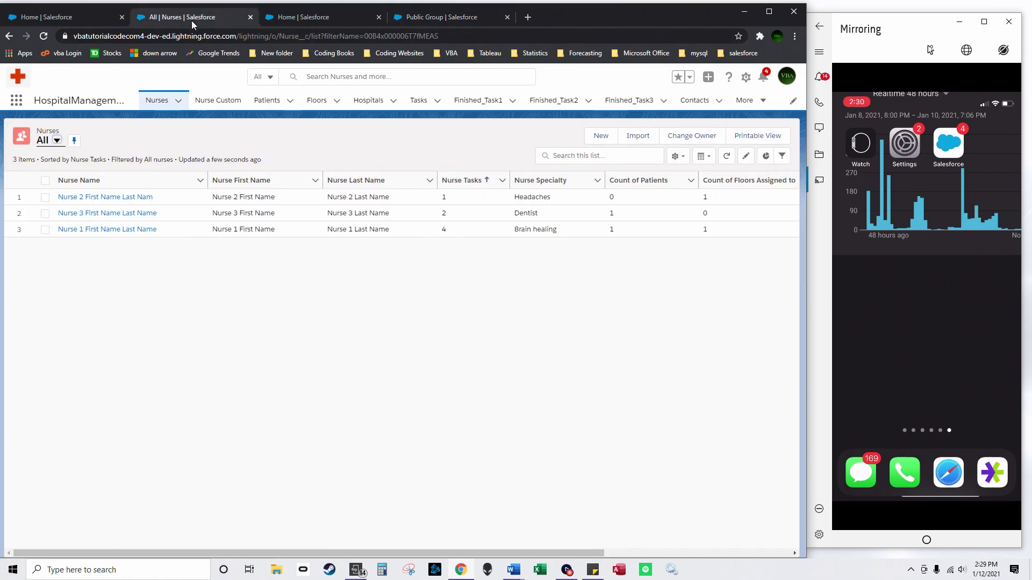
left_click(107, 229)
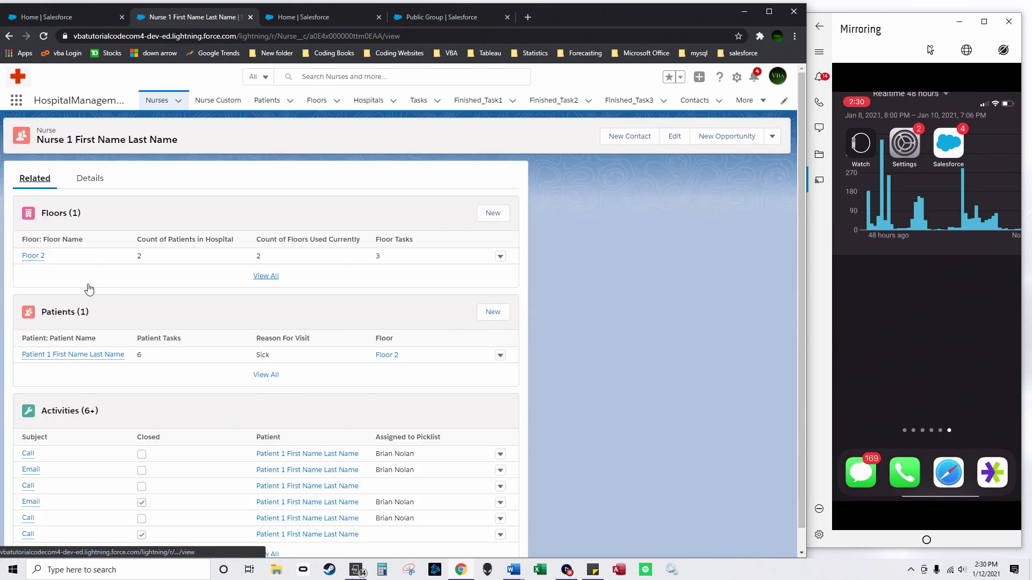
Step: Mark Nurse 1's Call and Email tasks complete, then view the Finished_Task1 list
left_click(28, 454)
left_click(530, 138)
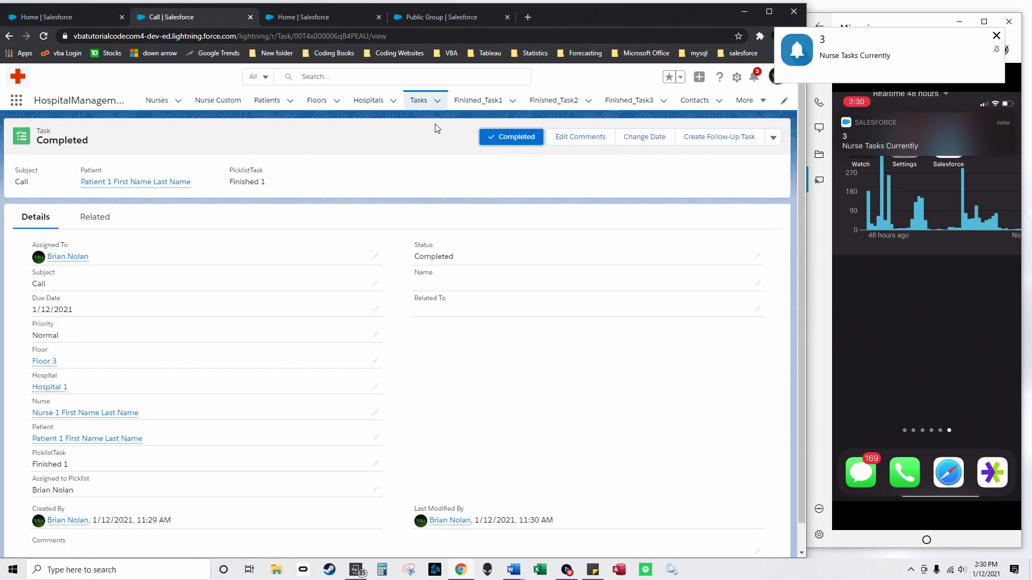
left_click(159, 100)
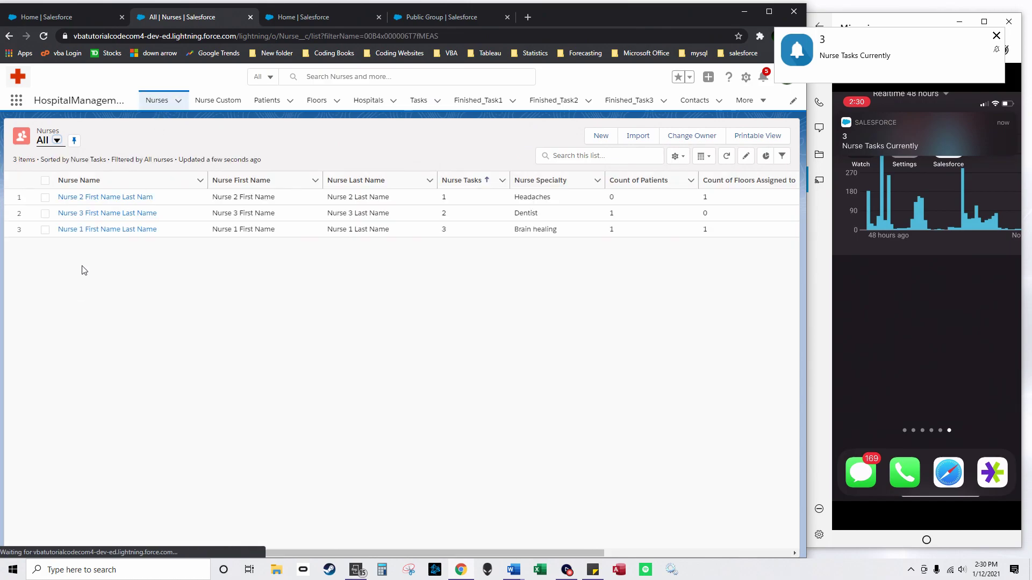
left_click(96, 230)
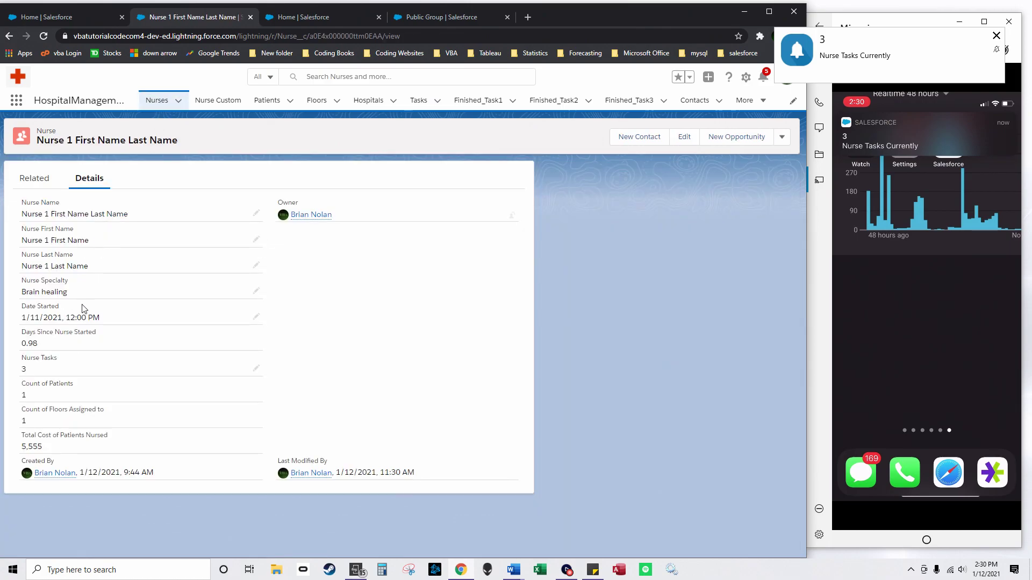
left_click(35, 179)
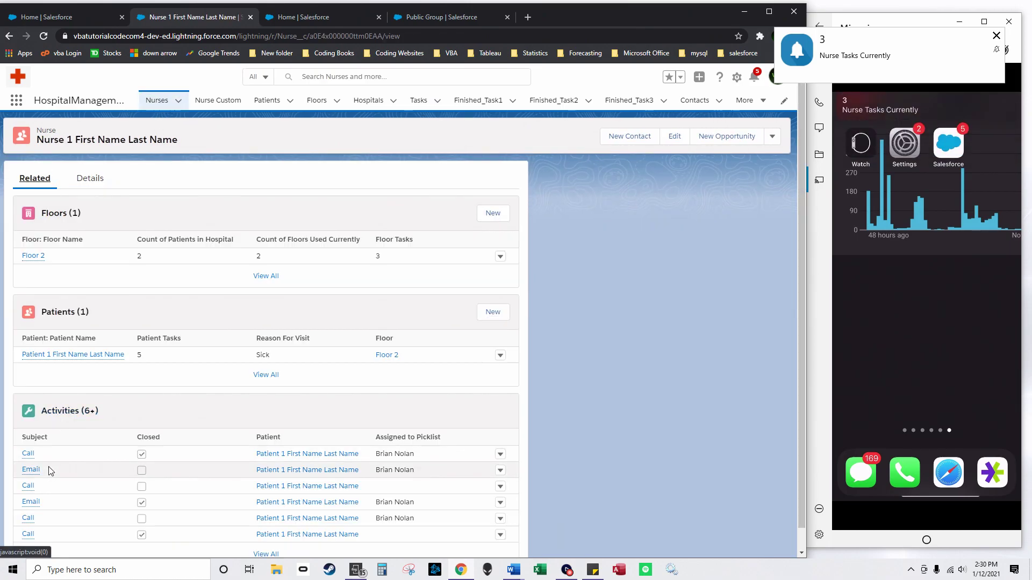
left_click(34, 470)
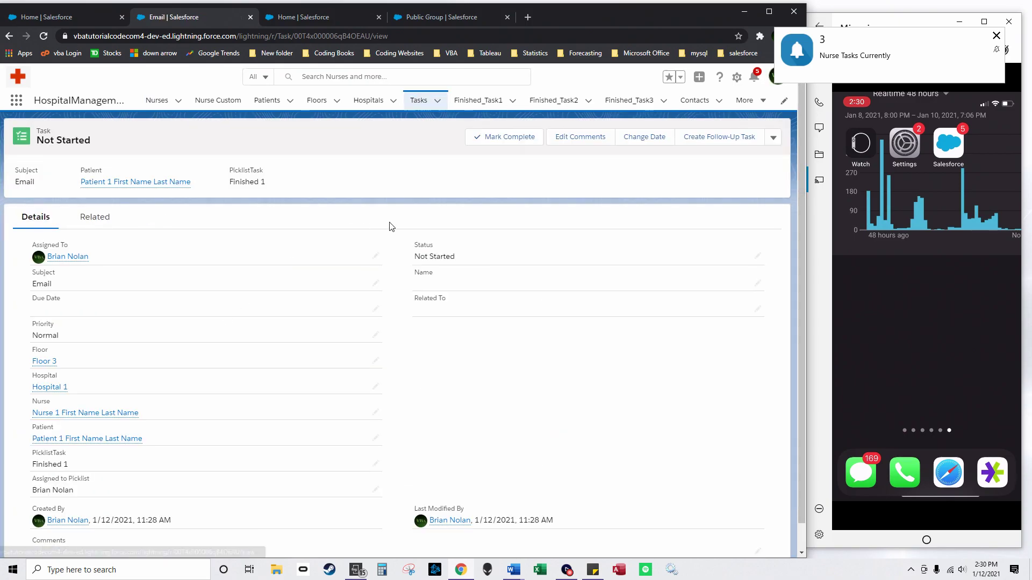
left_click(493, 135)
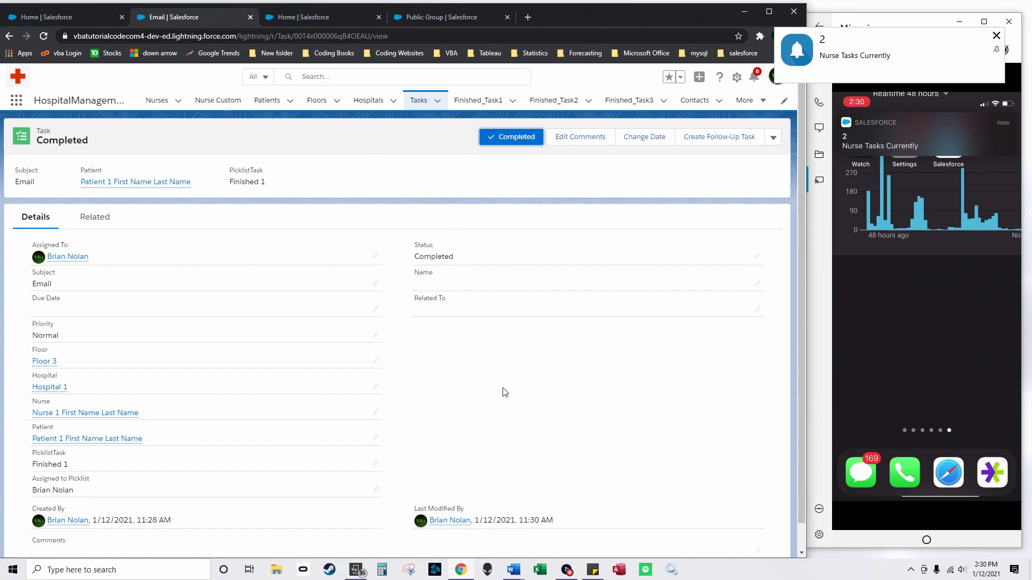
left_click(478, 99)
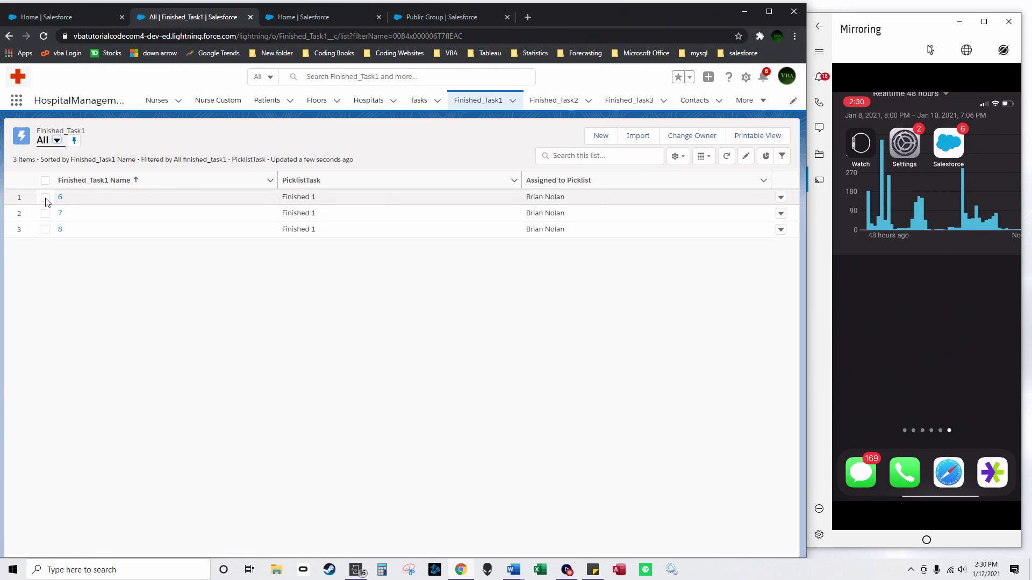
Step: Advance Finished_Task1 record 6 to the Finished 2 stage
left_click(45, 180)
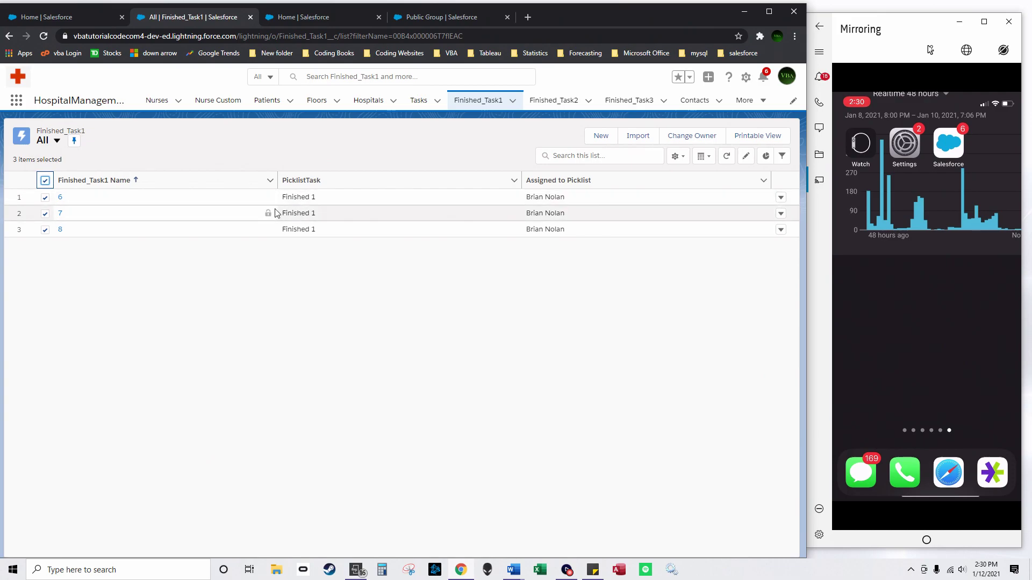
left_click(60, 197)
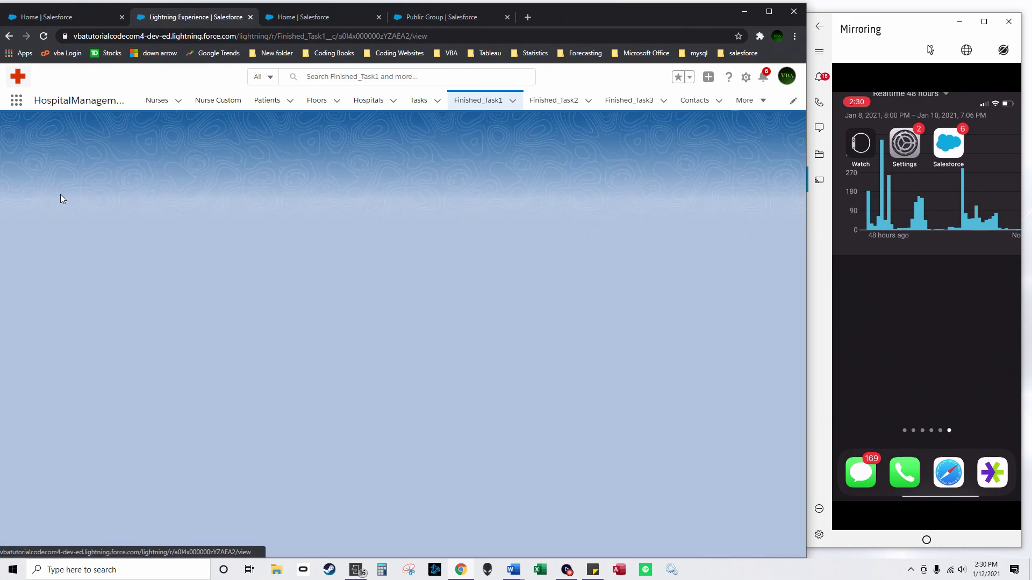
left_click(45, 217)
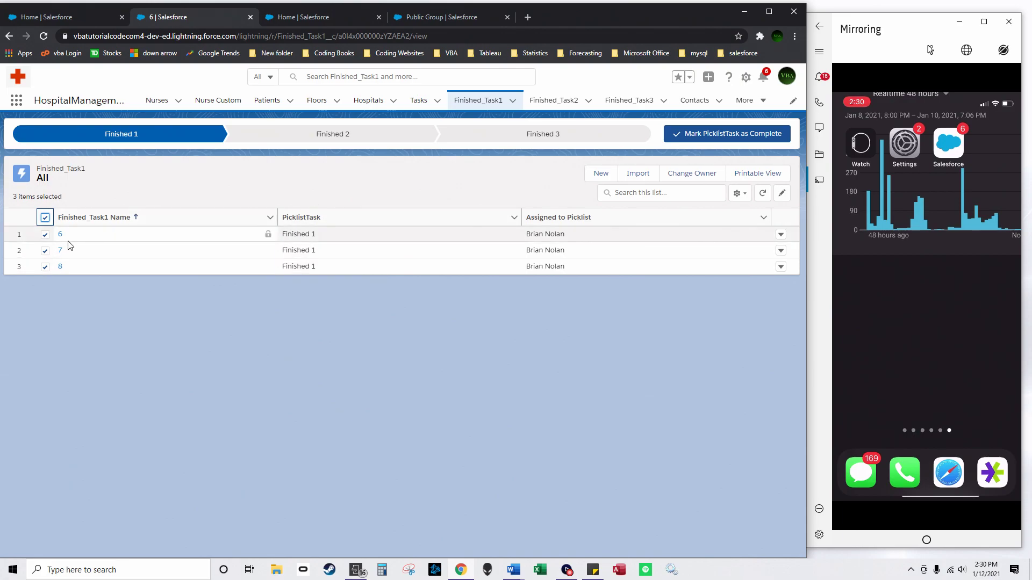
left_click(44, 217)
left_click(45, 234)
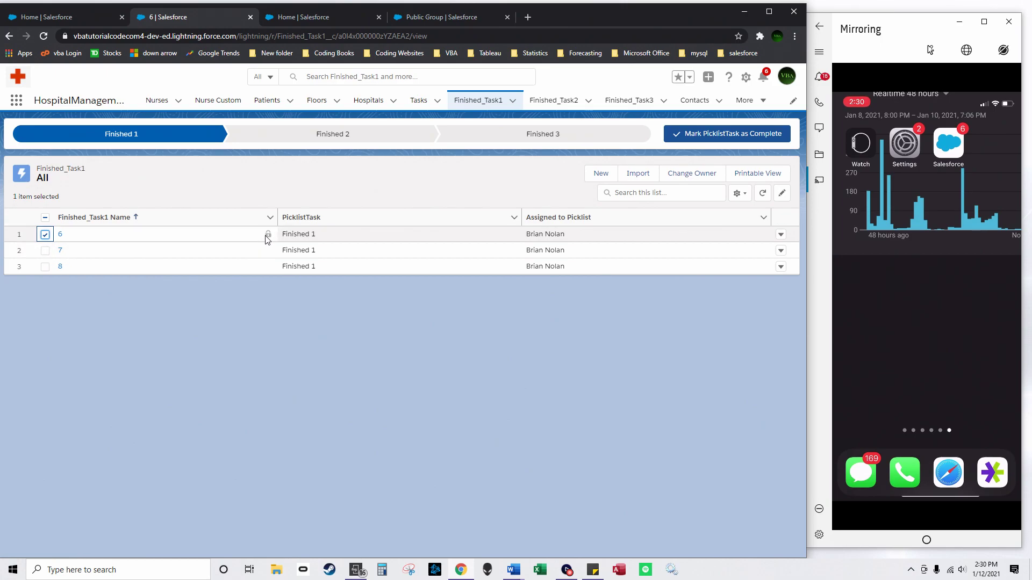
left_click(357, 137)
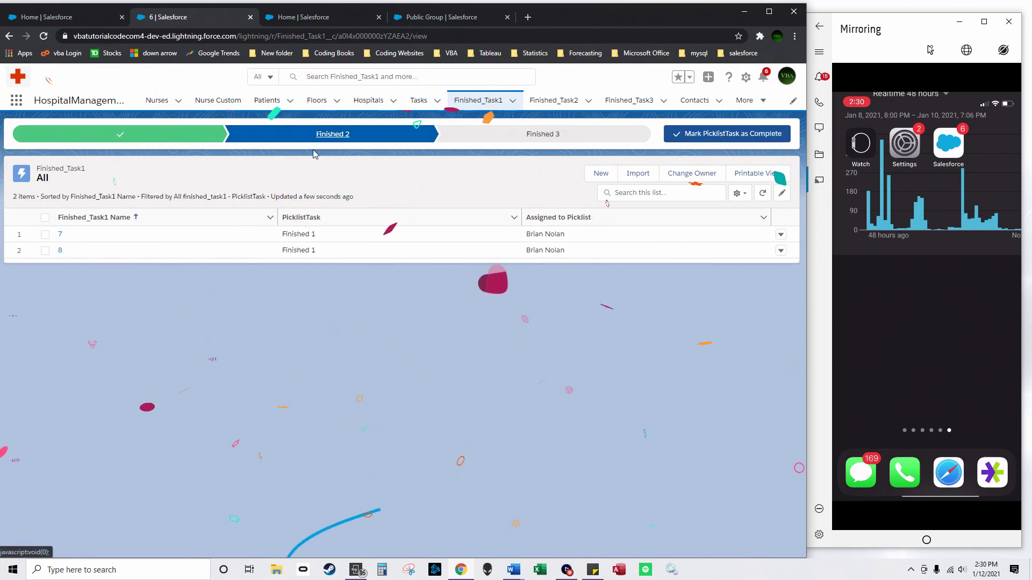
Step: Move Finished_Task2 record 5 back to Finished 1 and return to the Finished_Task1 list
left_click(554, 101)
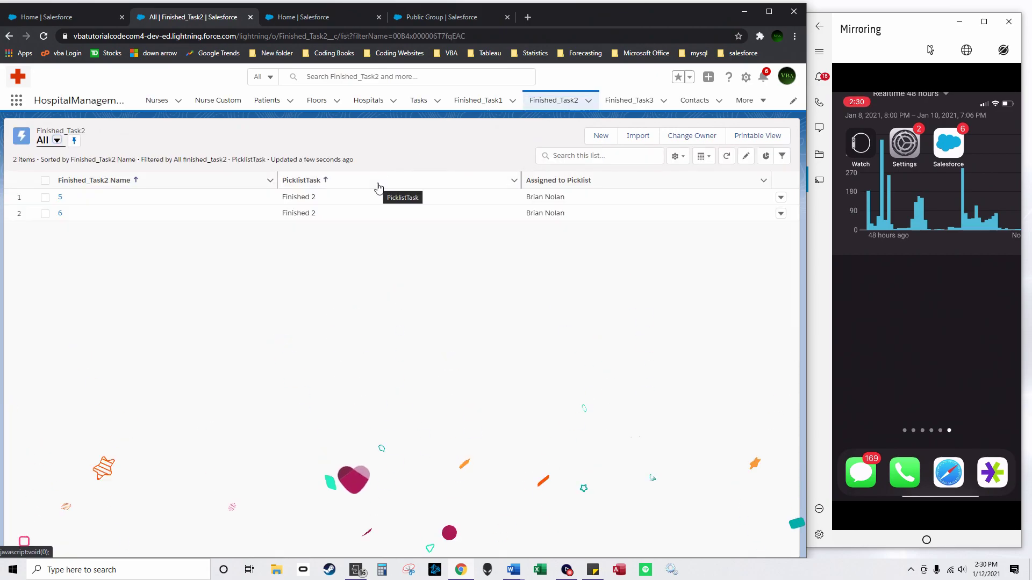
left_click(60, 197)
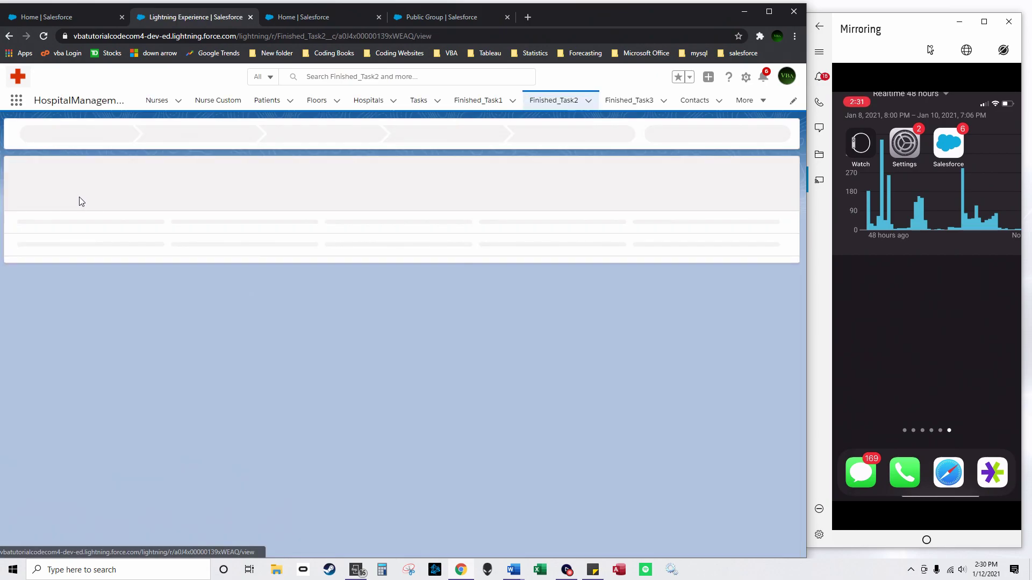
left_click(119, 134)
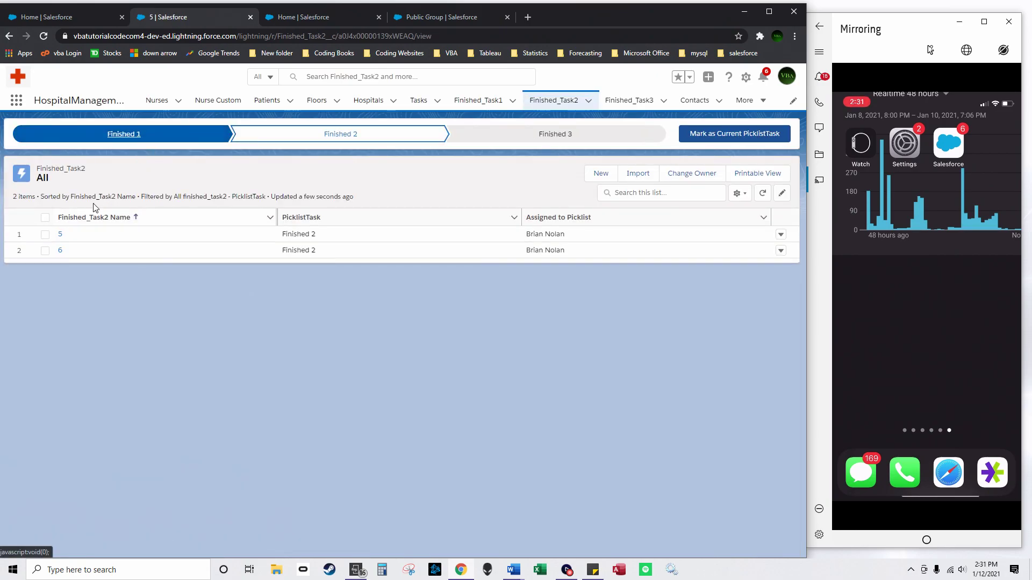
left_click(684, 135)
left_click(477, 100)
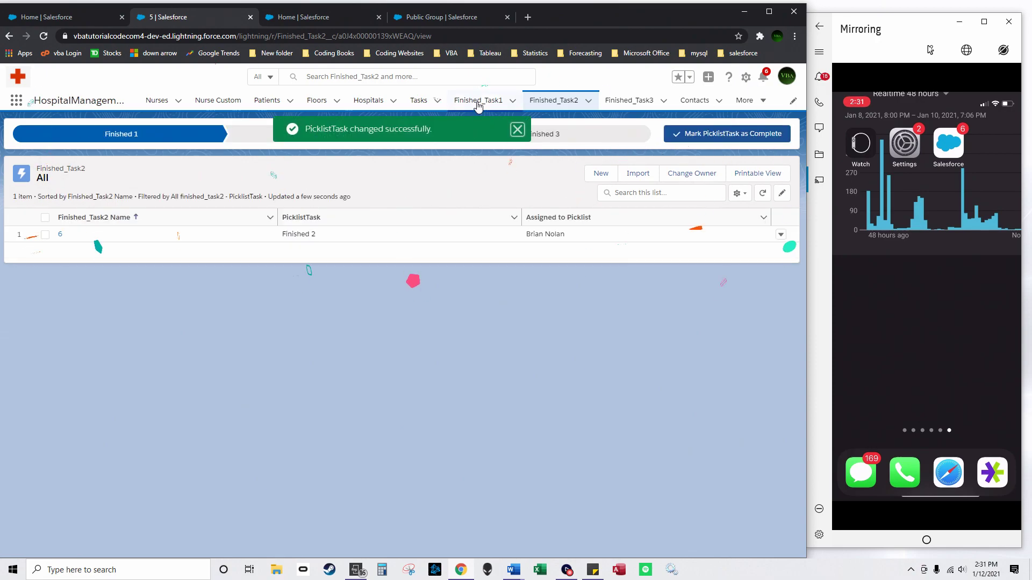